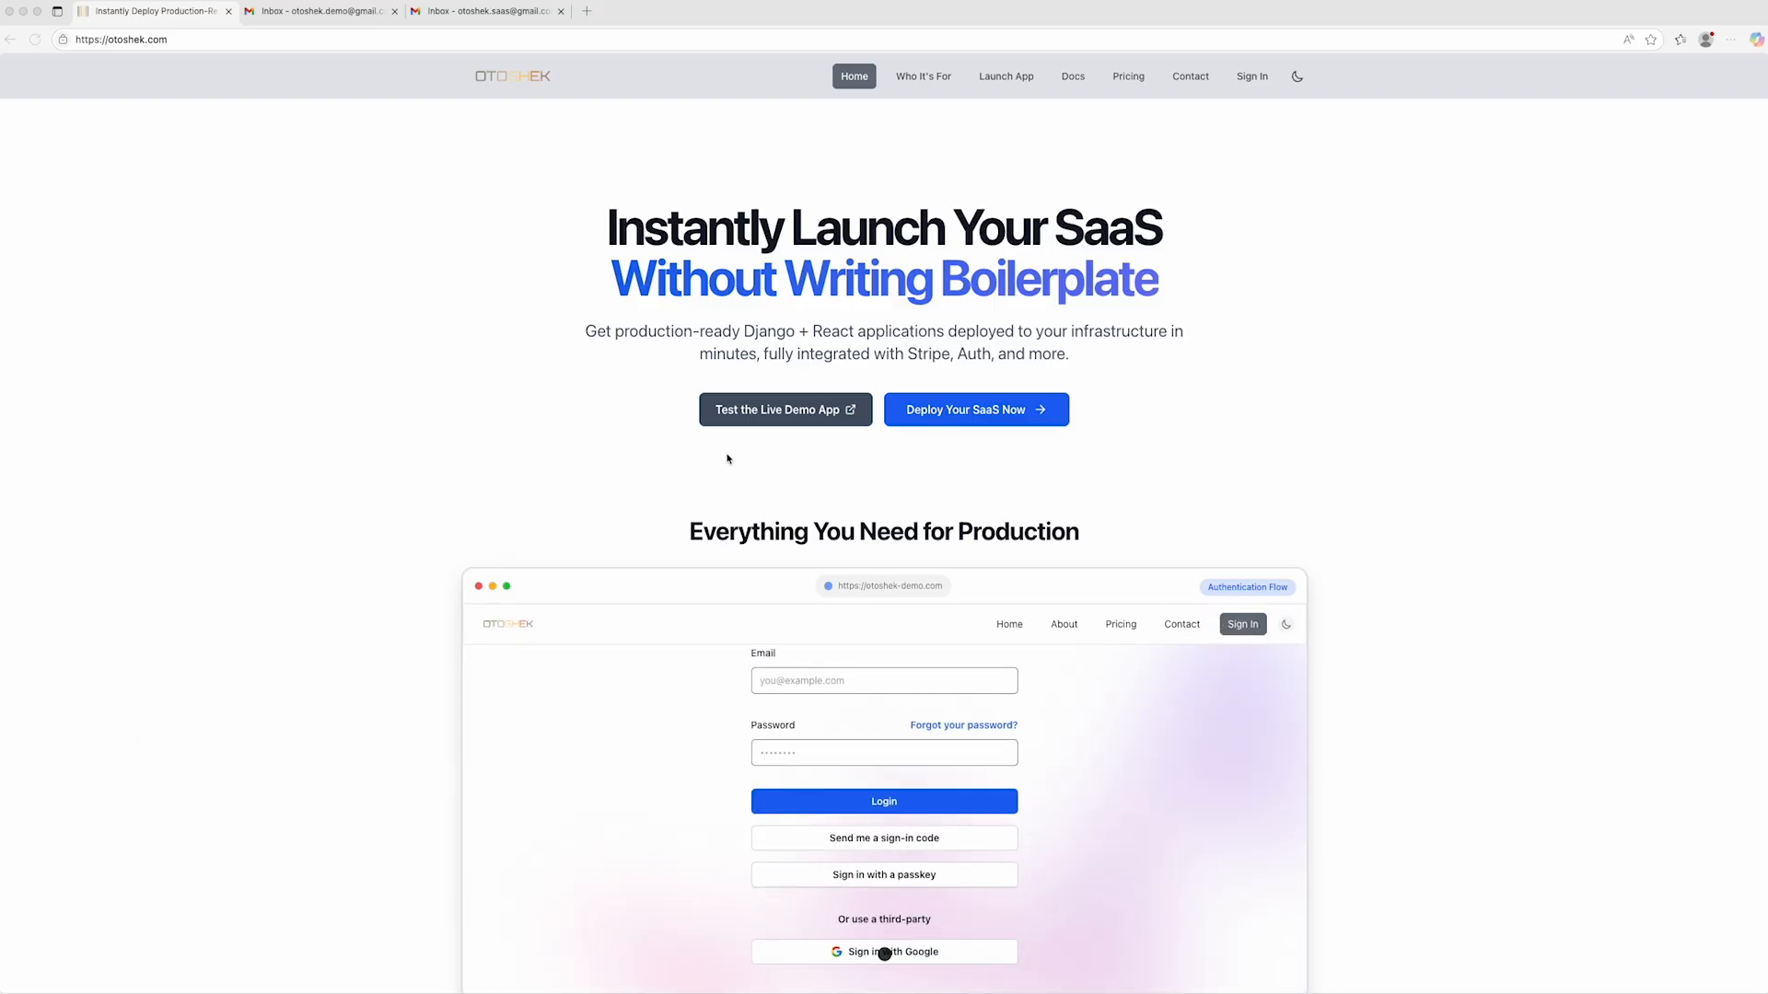
# - Open the live demo app from the Otoshek home page and accept all cookies
pyautogui.click(756, 419)
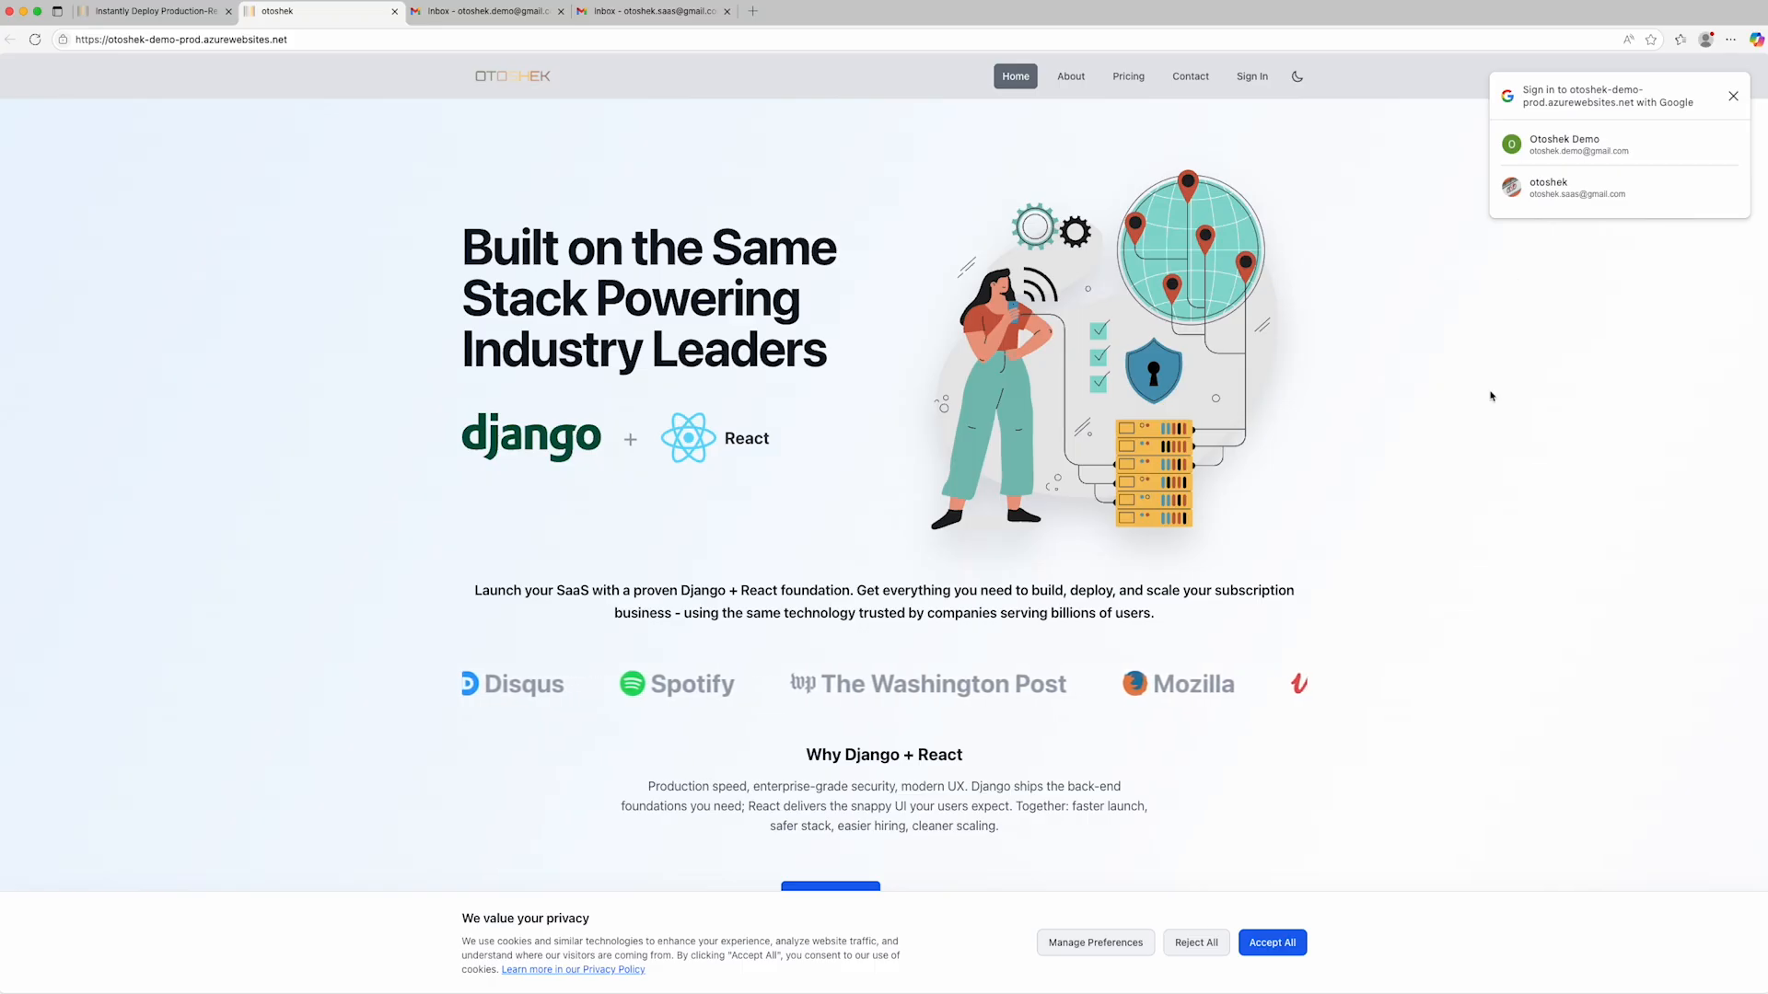
pyautogui.click(1282, 944)
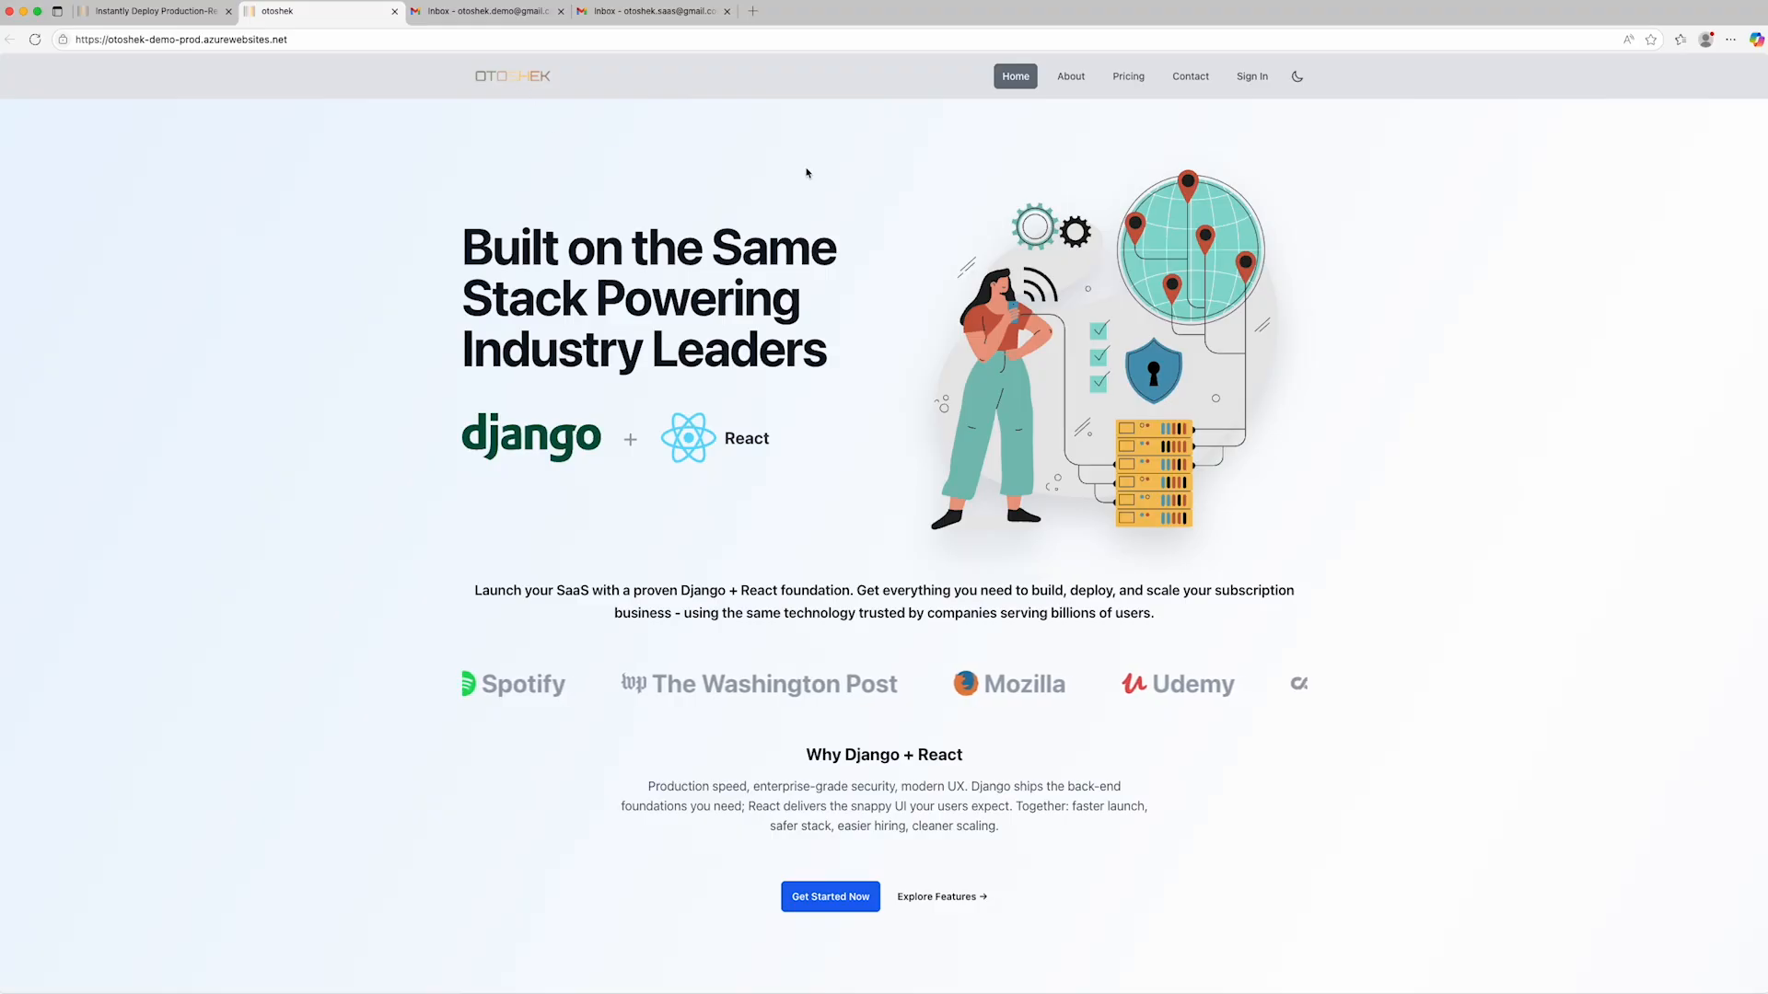
# - Look over the demo's About page and the full home page, previewing dark mode along the way
pyautogui.click(1071, 77)
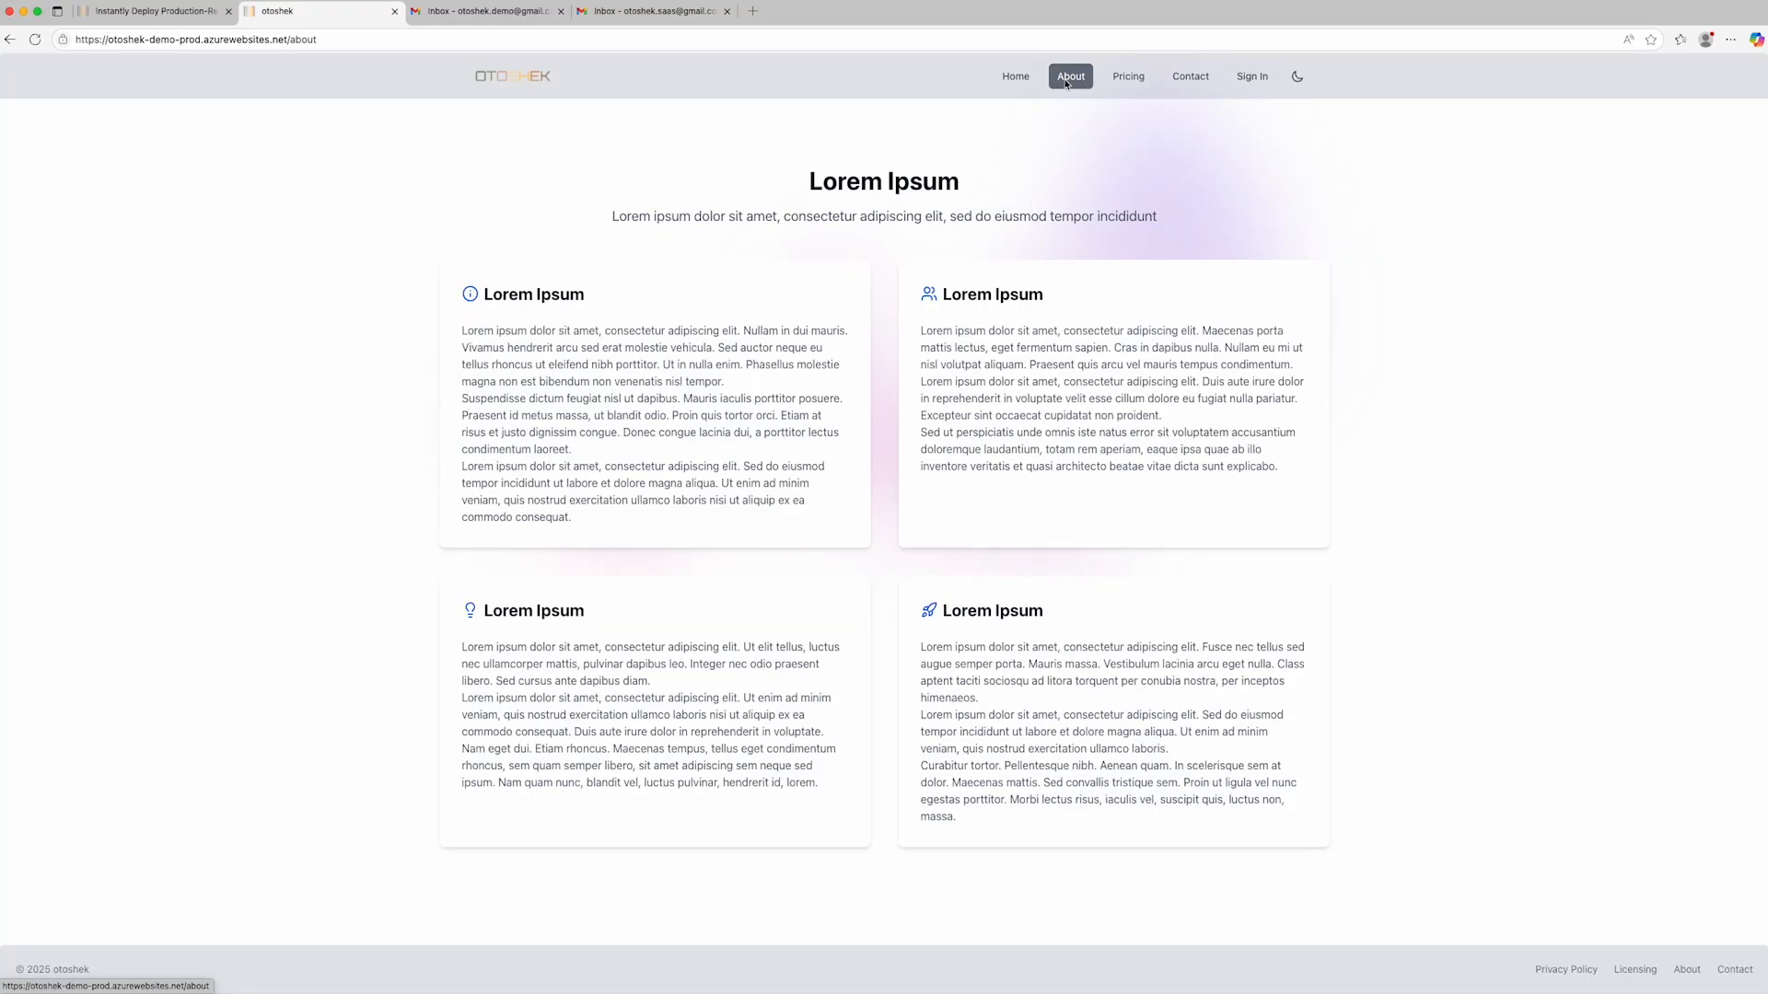
pyautogui.click(1016, 77)
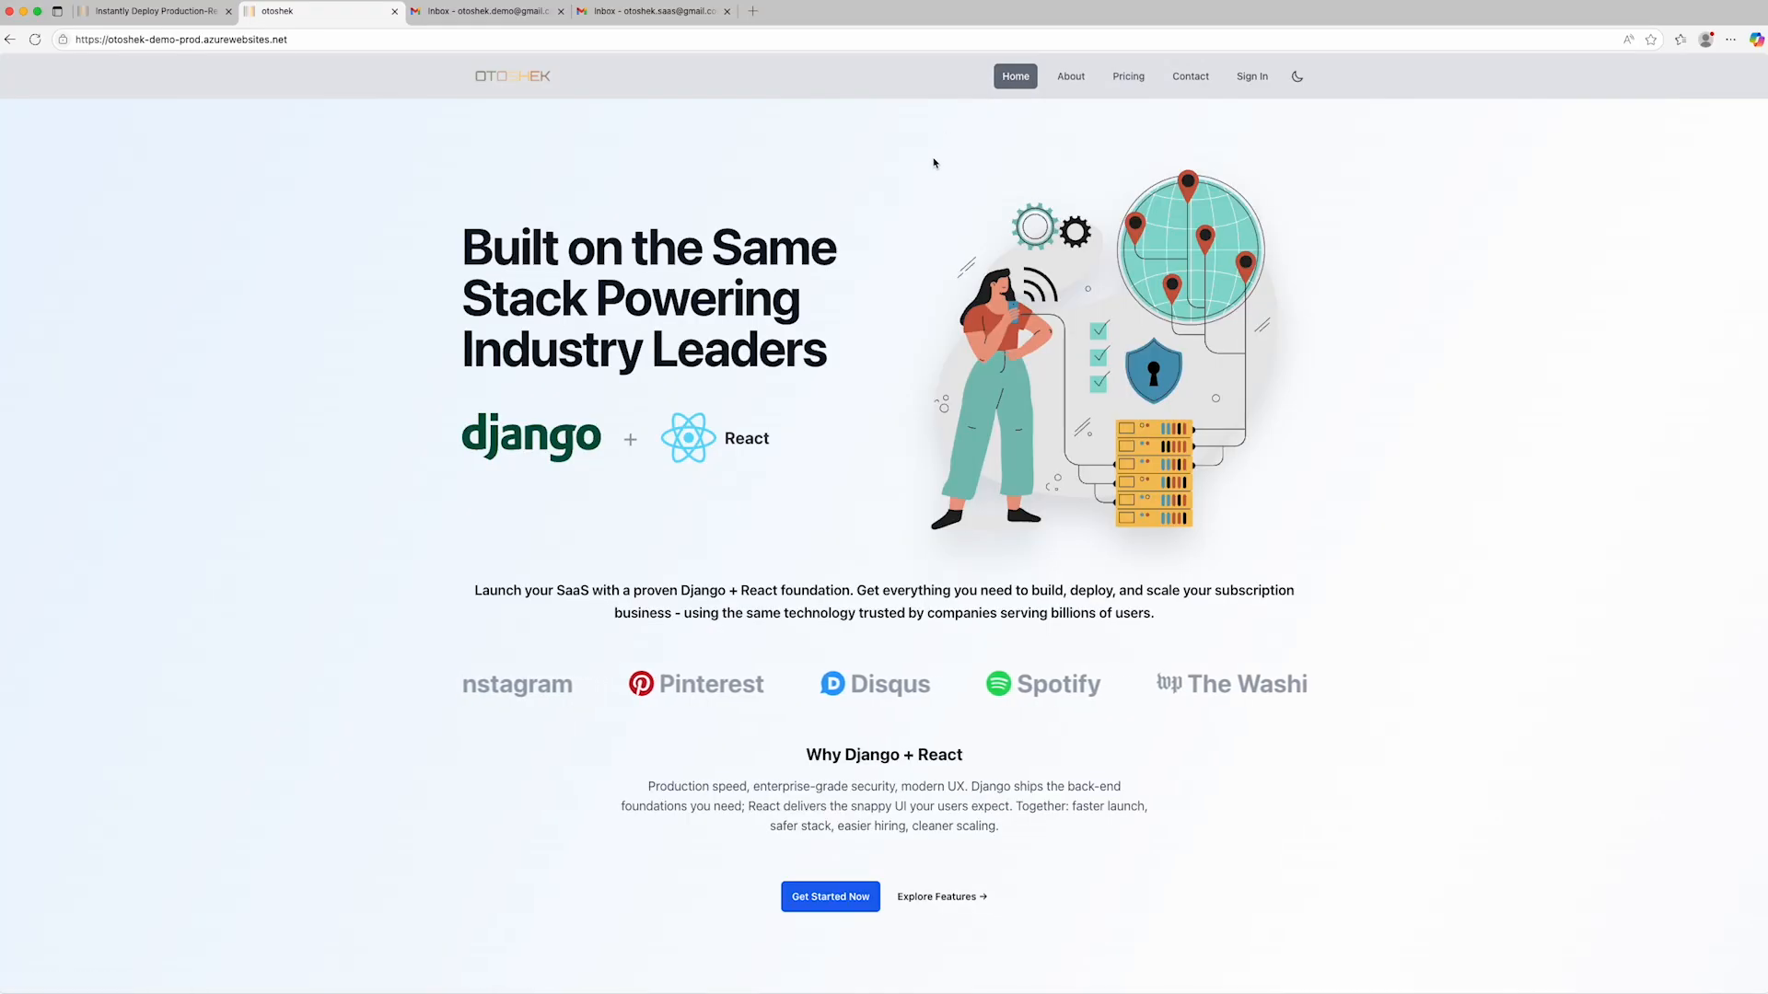
pyautogui.click(1297, 77)
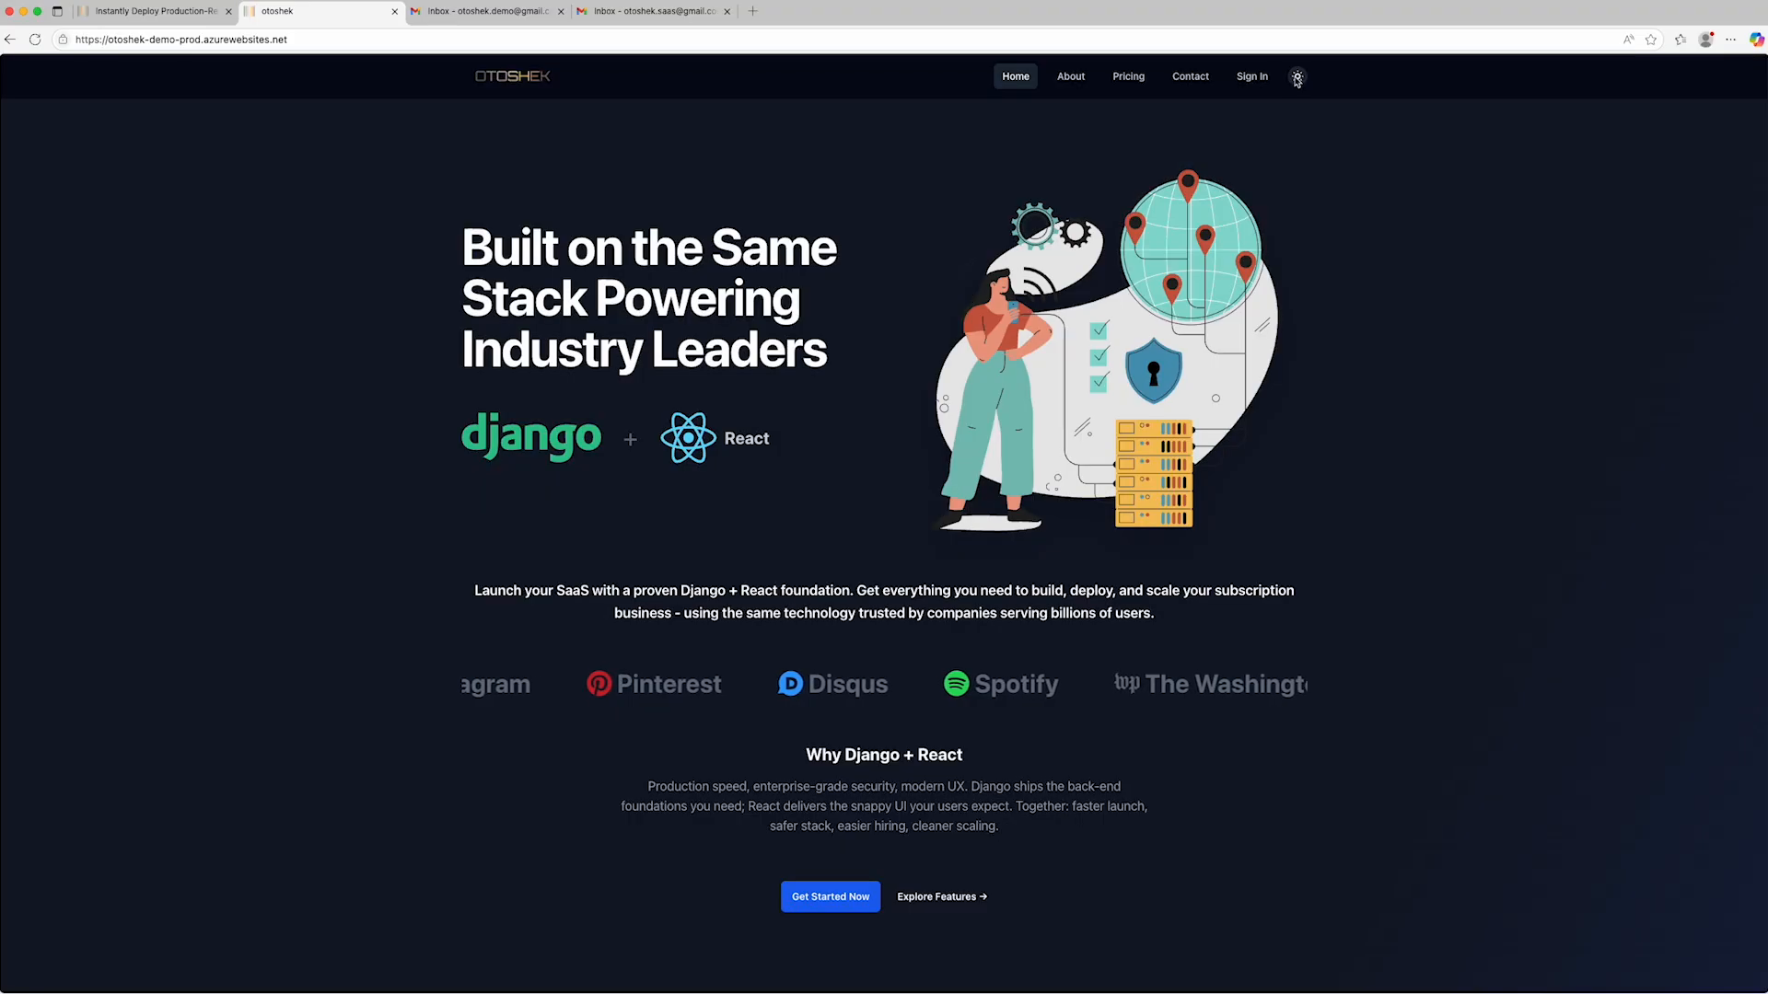
pyautogui.click(1297, 78)
pyautogui.scroll(-20, 1172, 501)
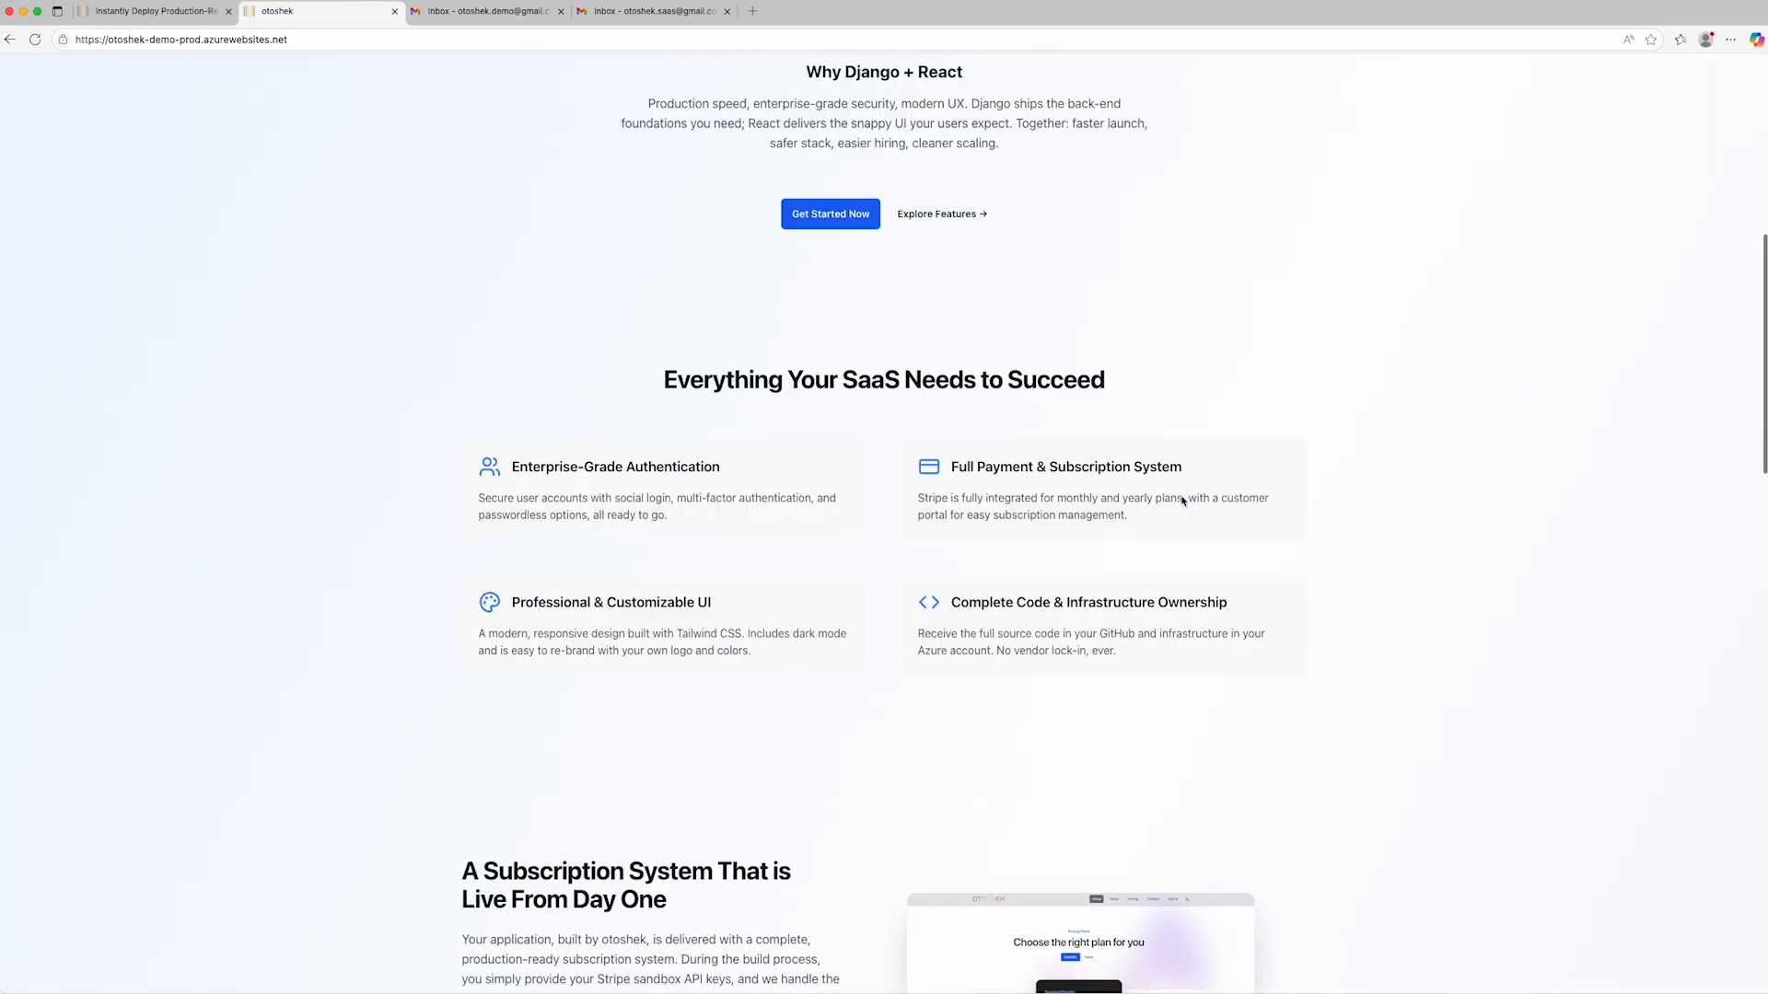
pyautogui.scroll(-10, 1181, 501)
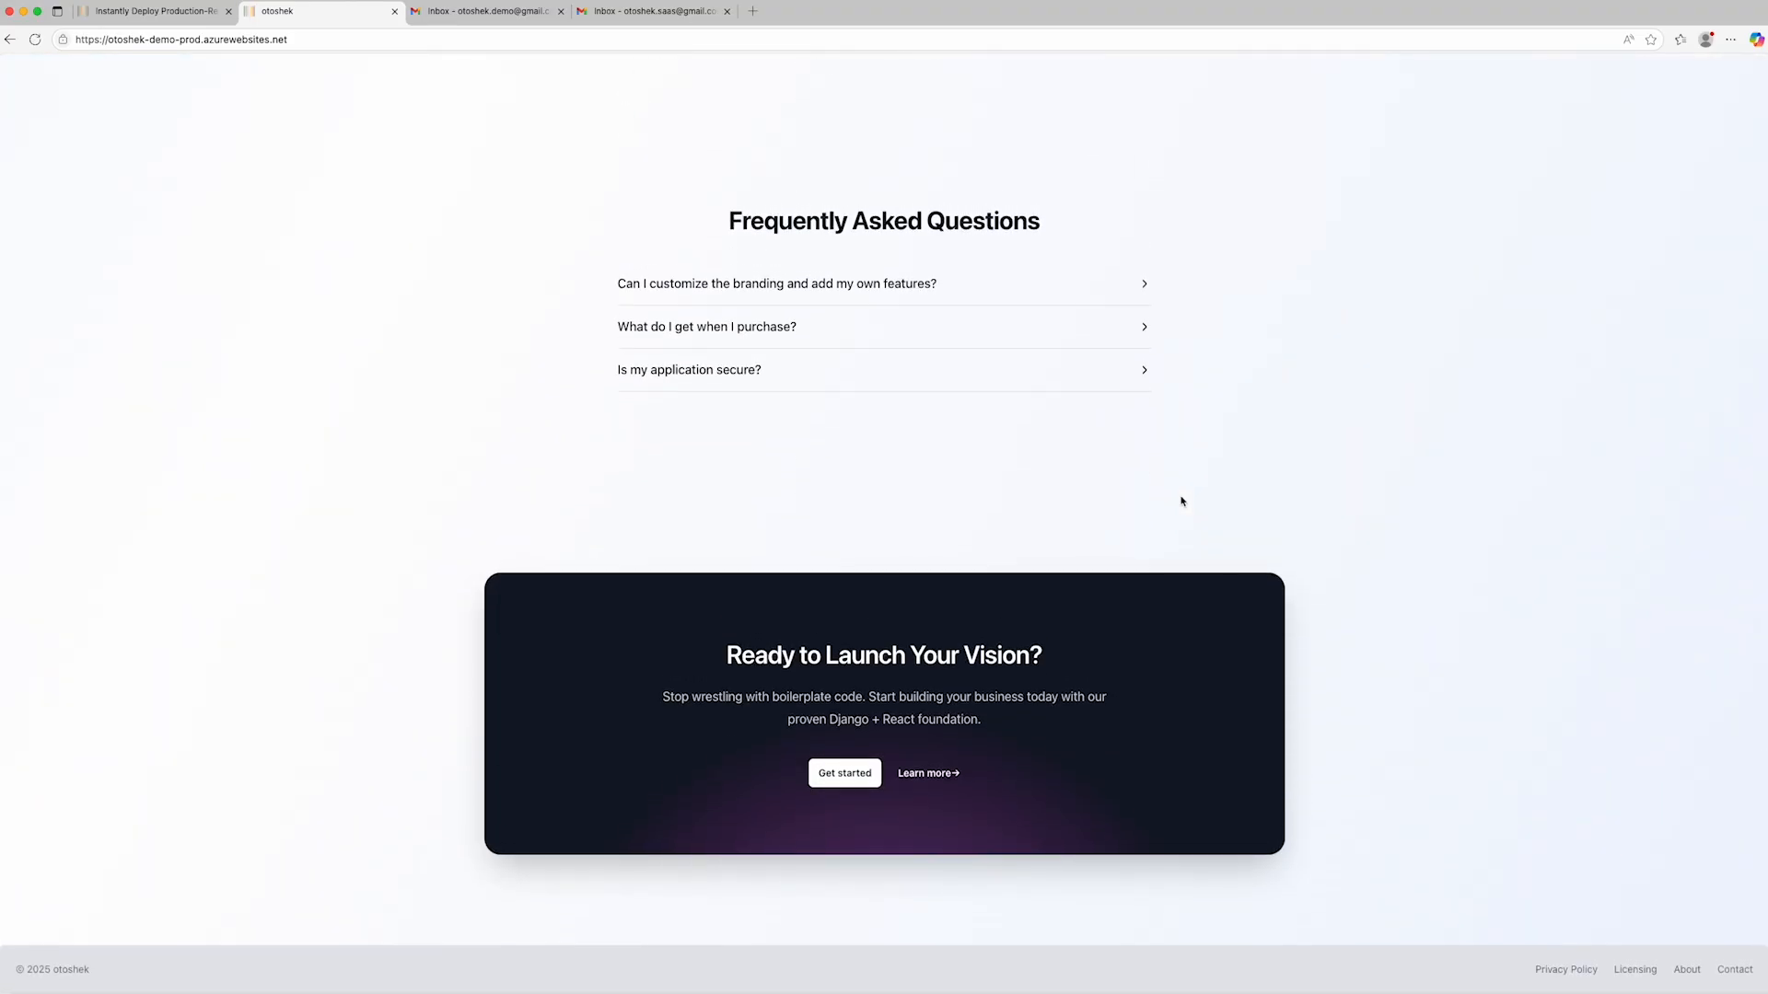
pyautogui.scroll(5, 1181, 501)
pyautogui.scroll(15, 1182, 501)
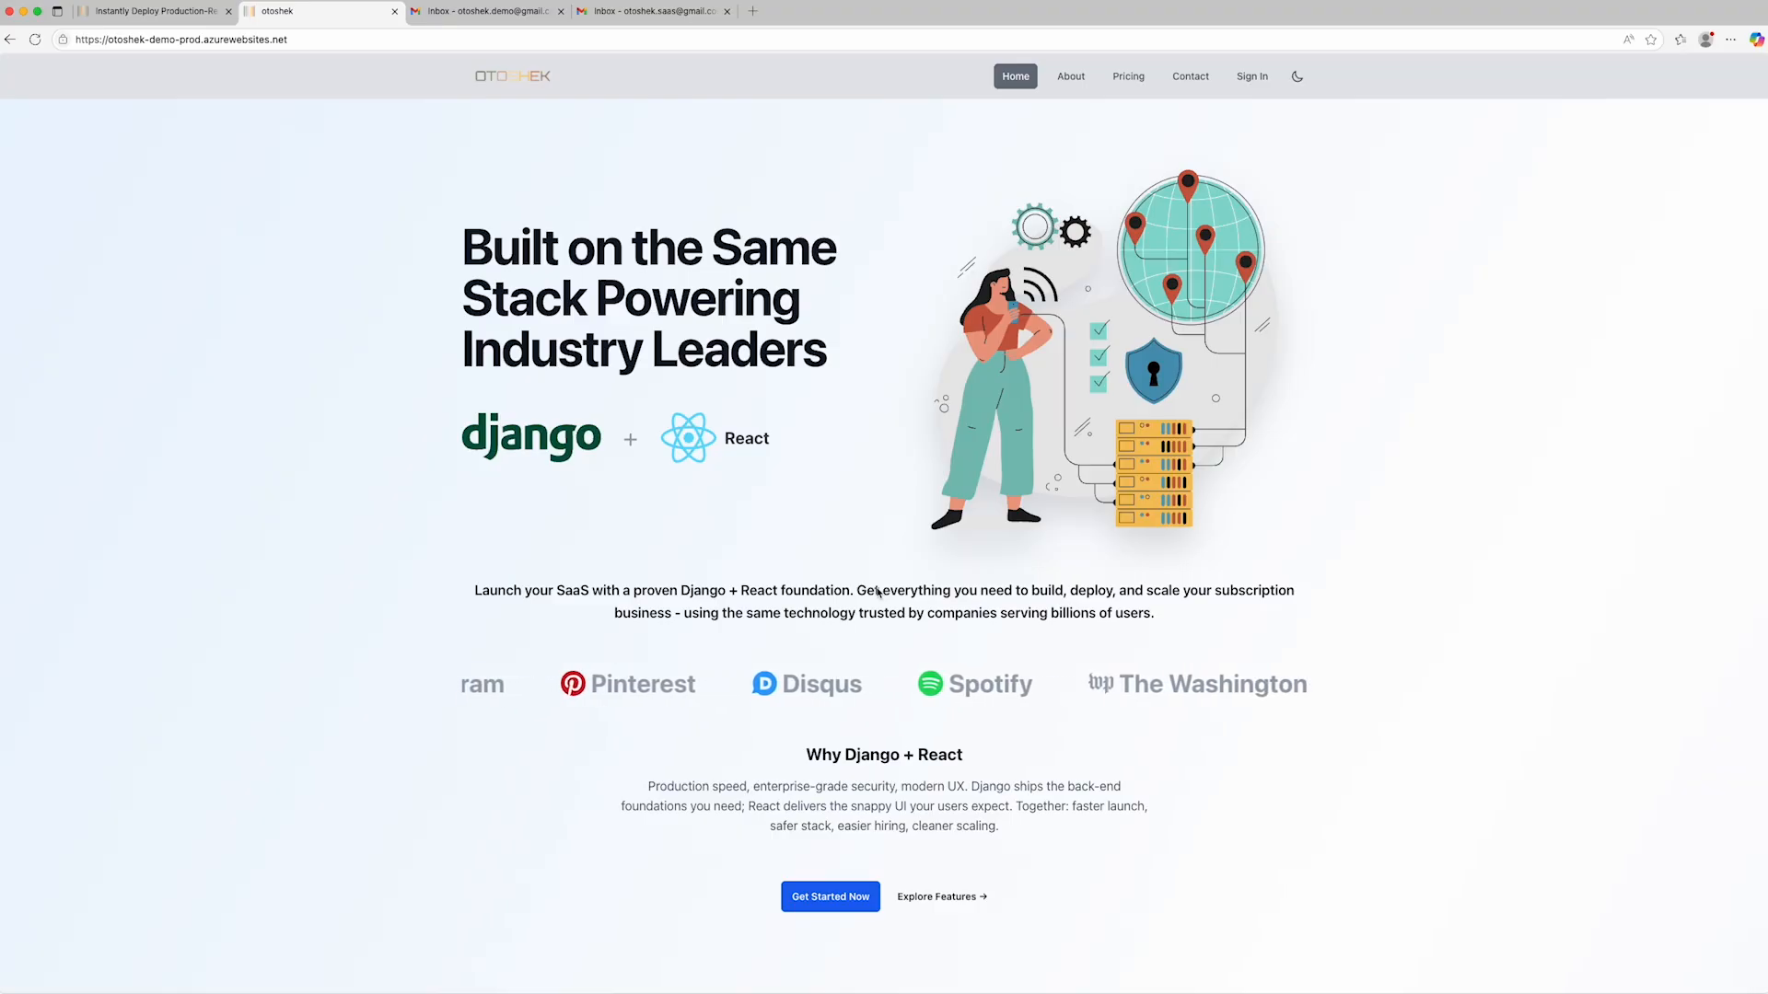
# - Sign in to the demo app through Google with the Otoshek Demo account
pyautogui.click(1249, 81)
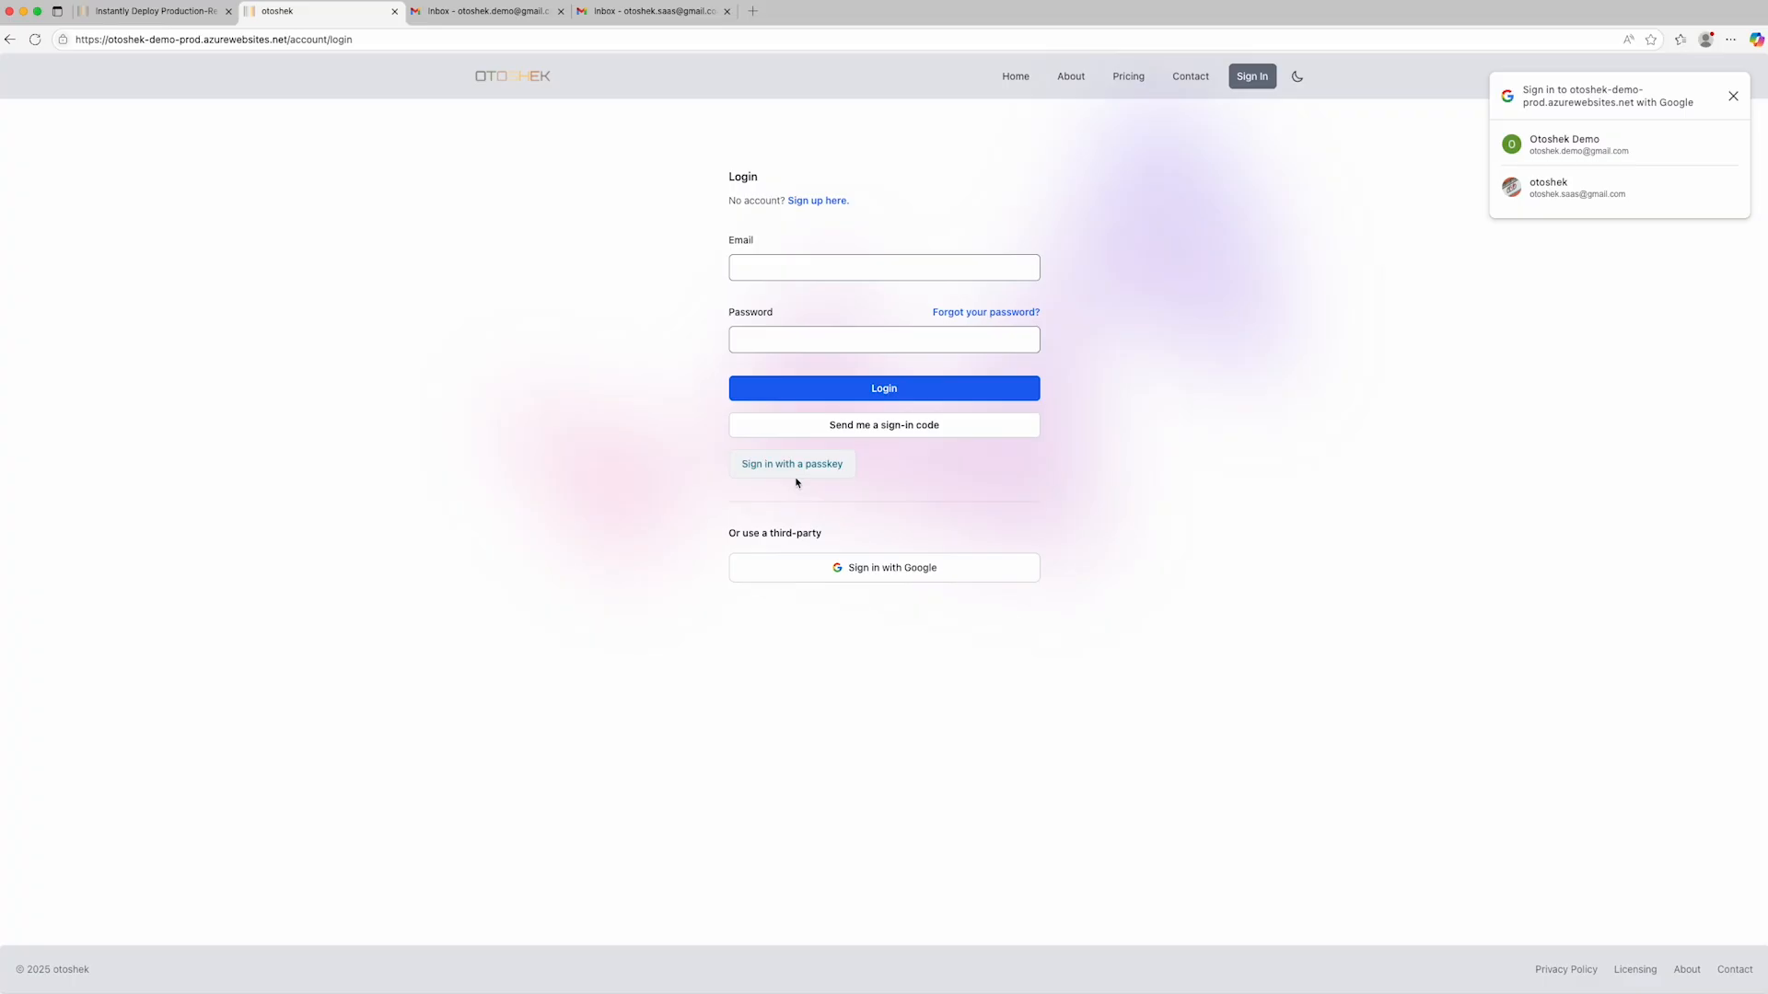
pyautogui.click(896, 571)
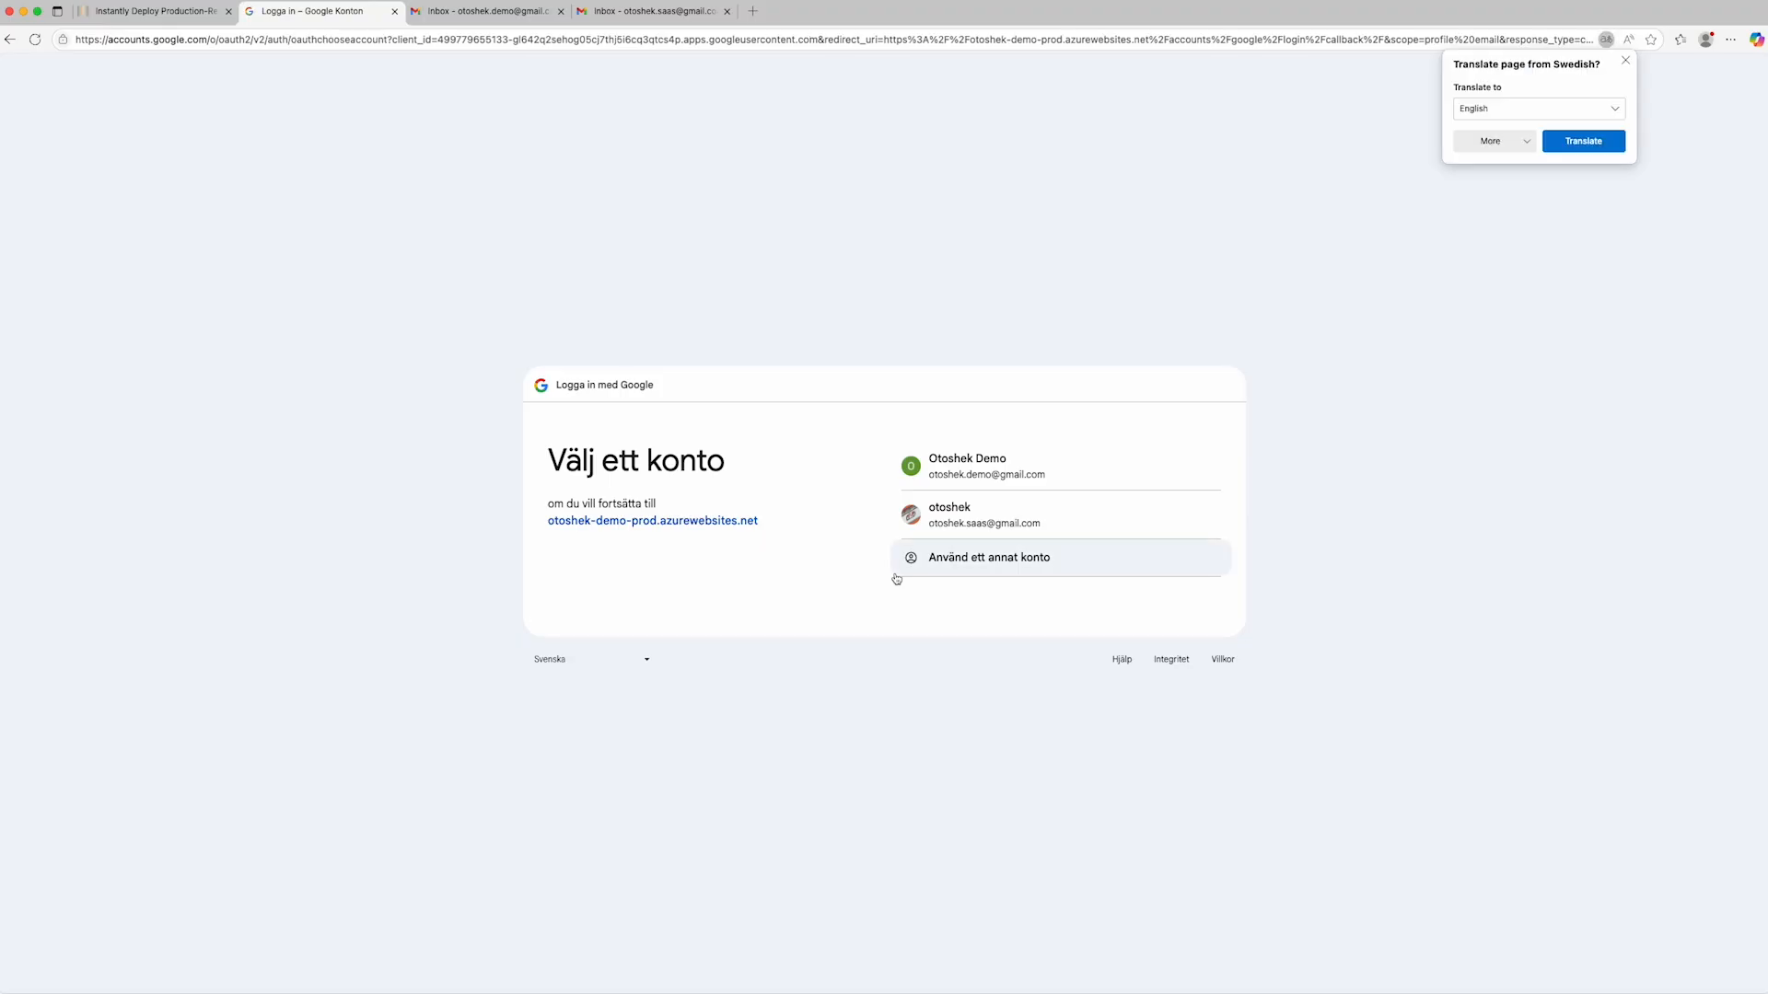
pyautogui.click(972, 475)
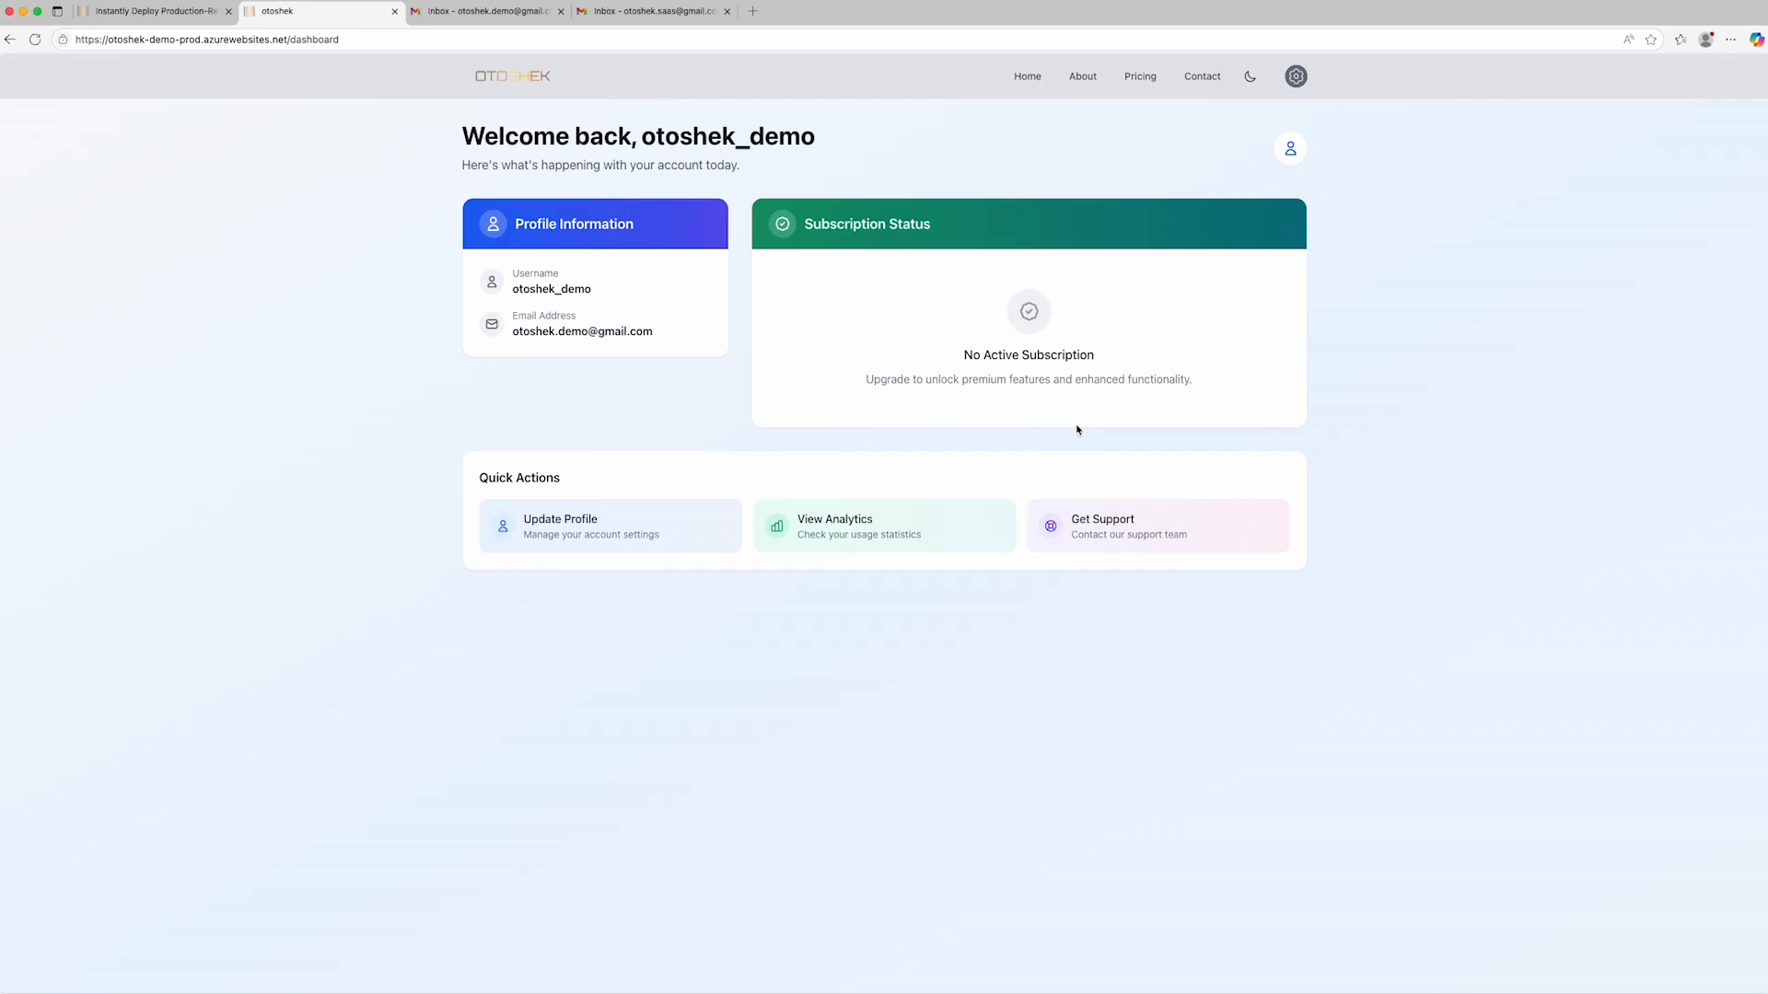
# - Sign out of the Otoshek Demo account and confirm the sign-out
pyautogui.click(1295, 78)
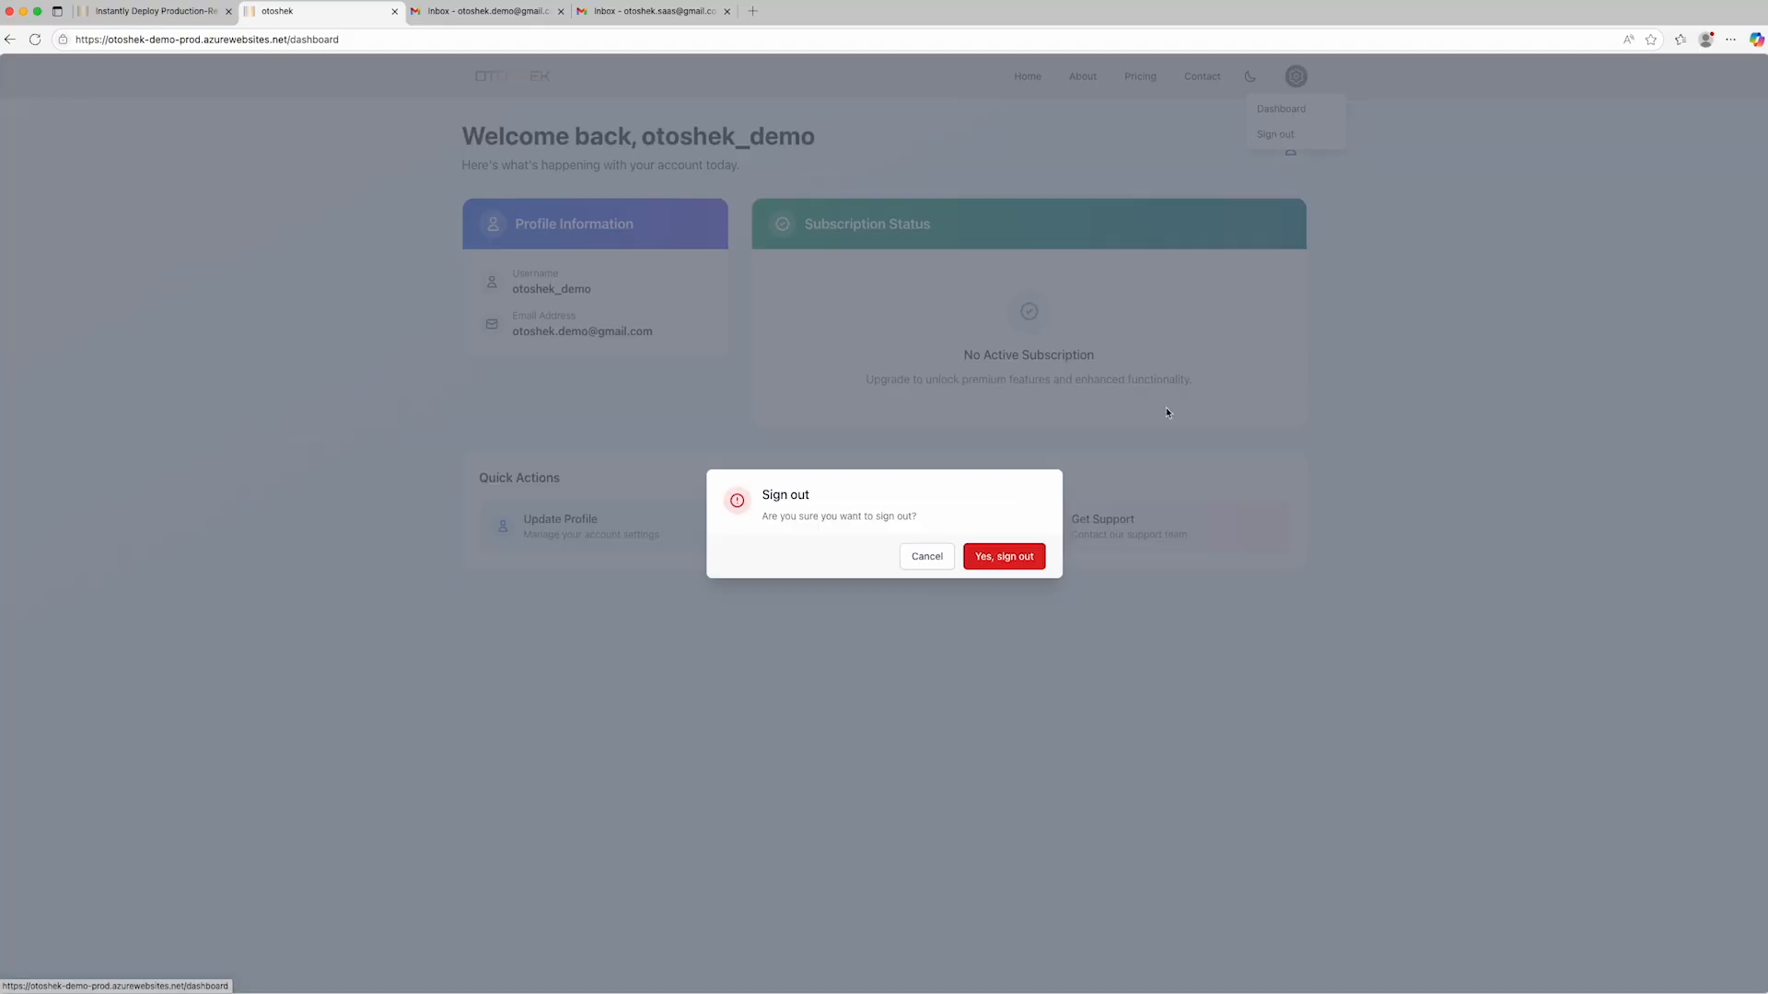
pyautogui.click(981, 564)
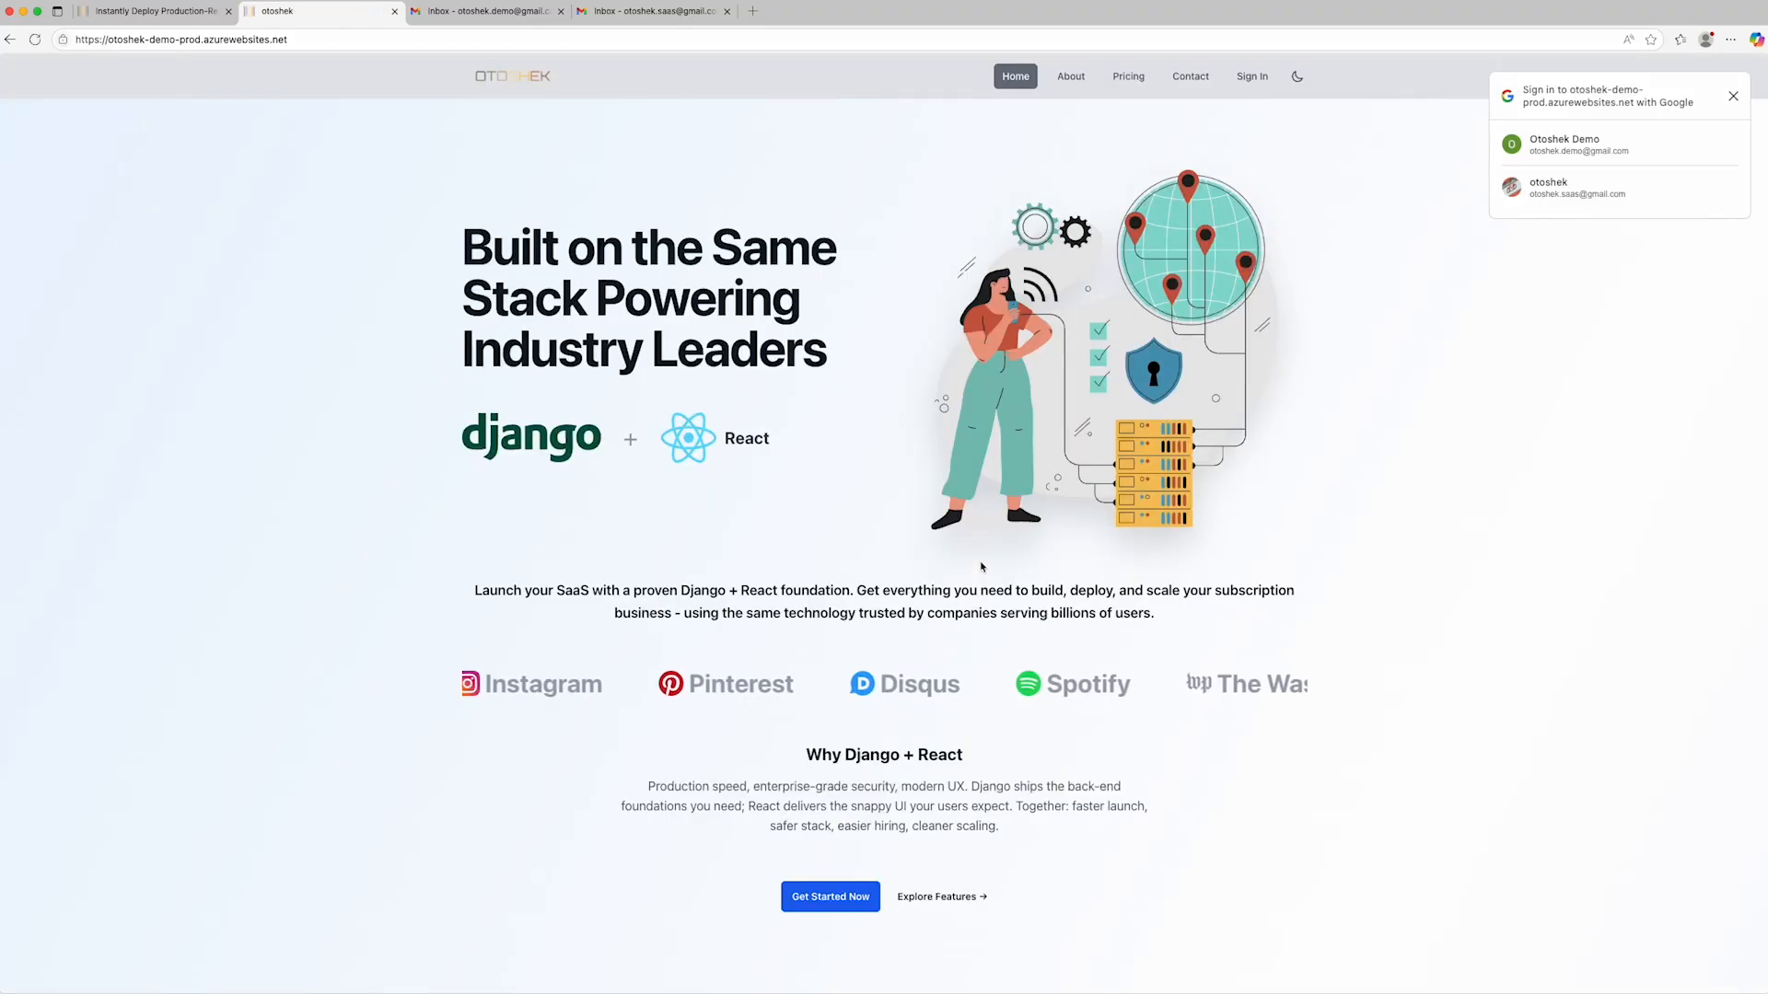
# - Submit a new account sign-up using a passkey, entering the second account's email address
pyautogui.click(1250, 79)
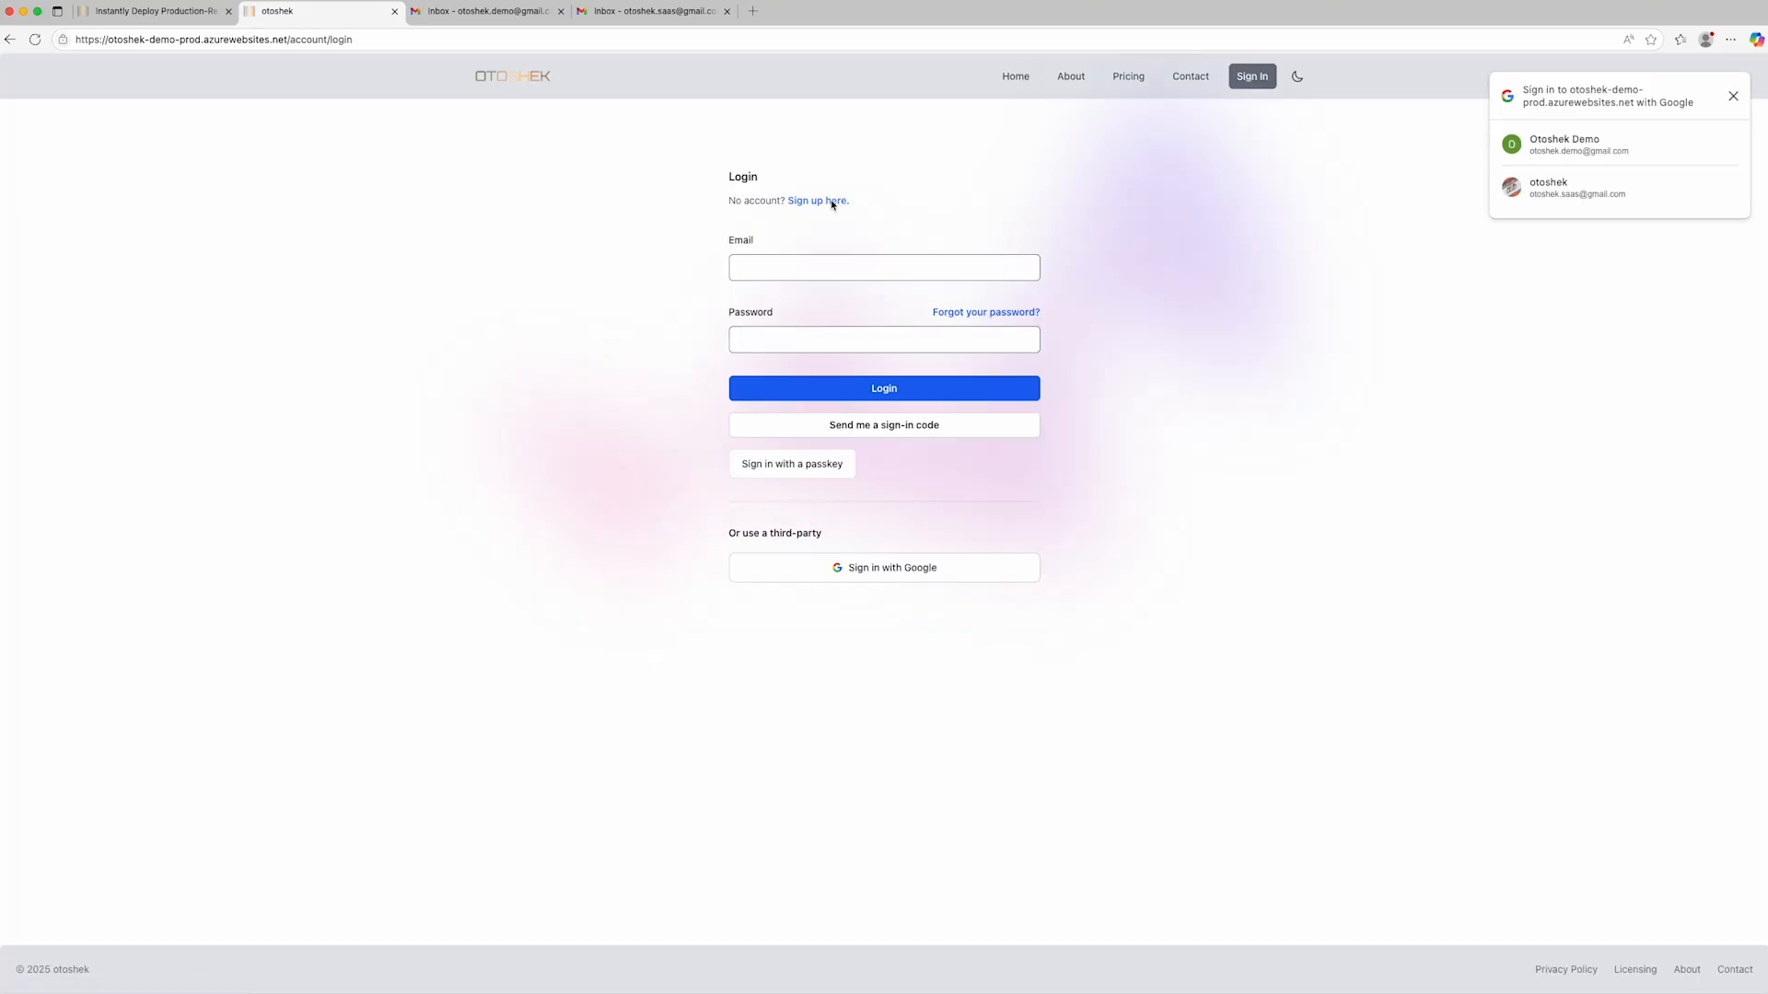
pyautogui.click(832, 204)
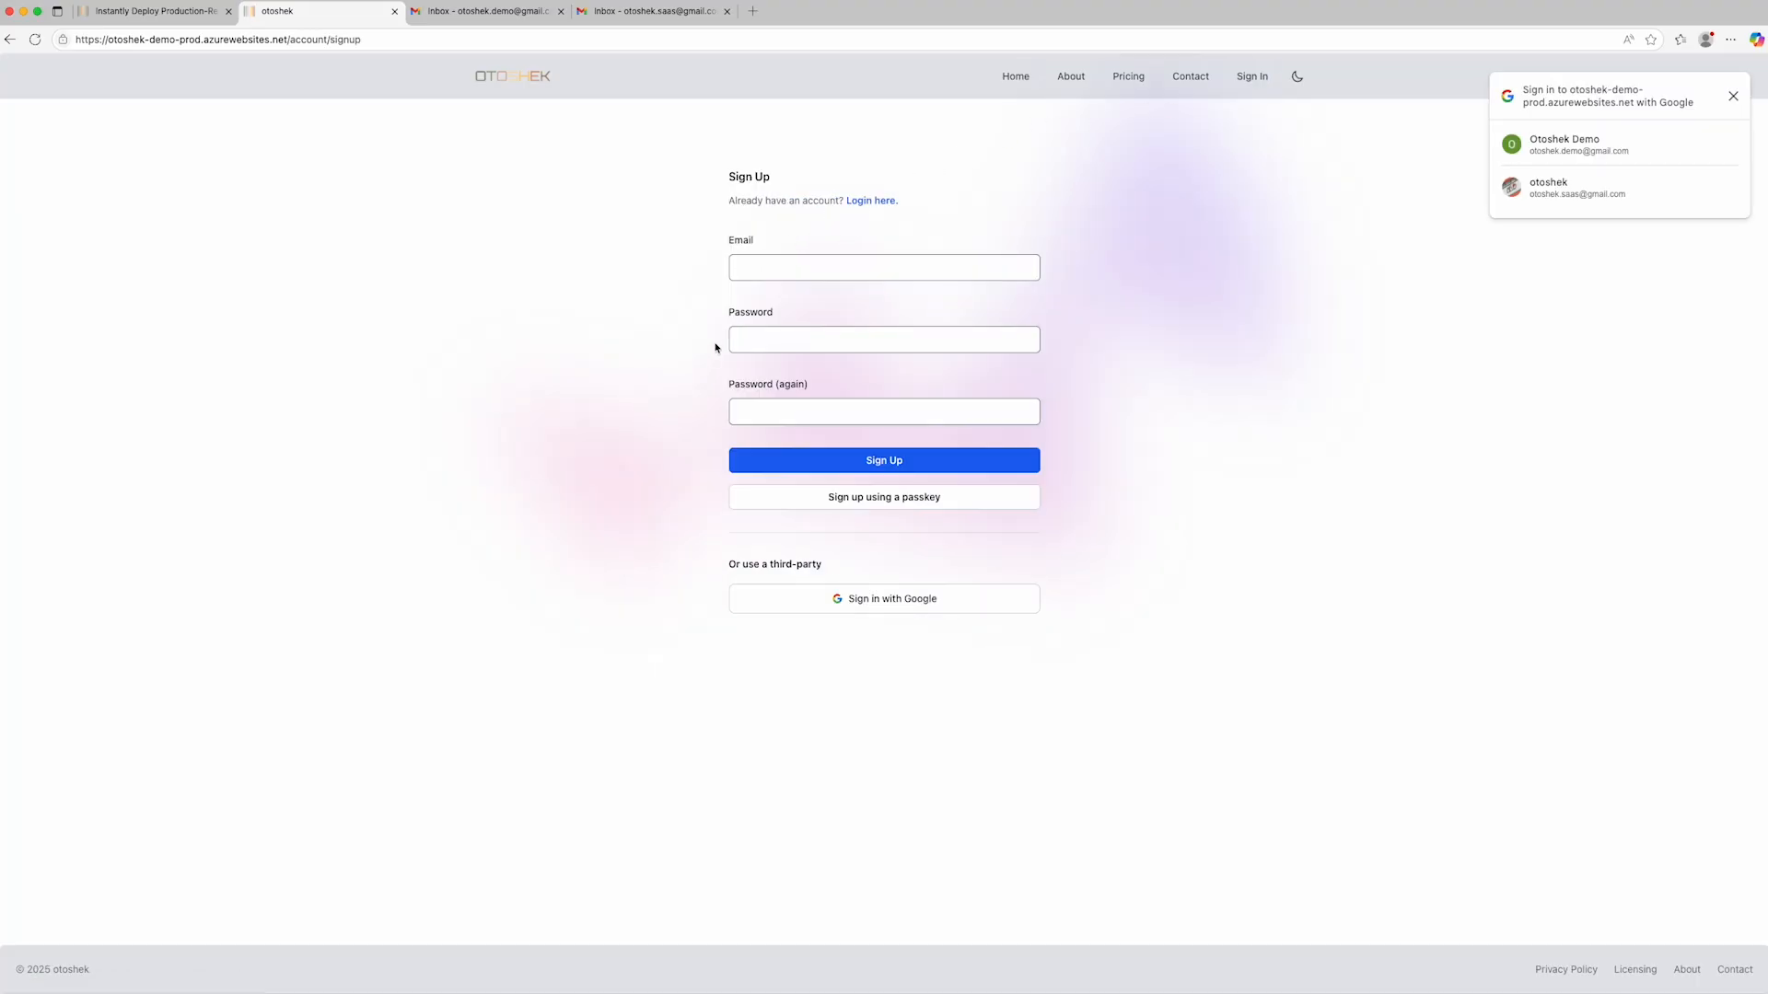
pyautogui.click(906, 498)
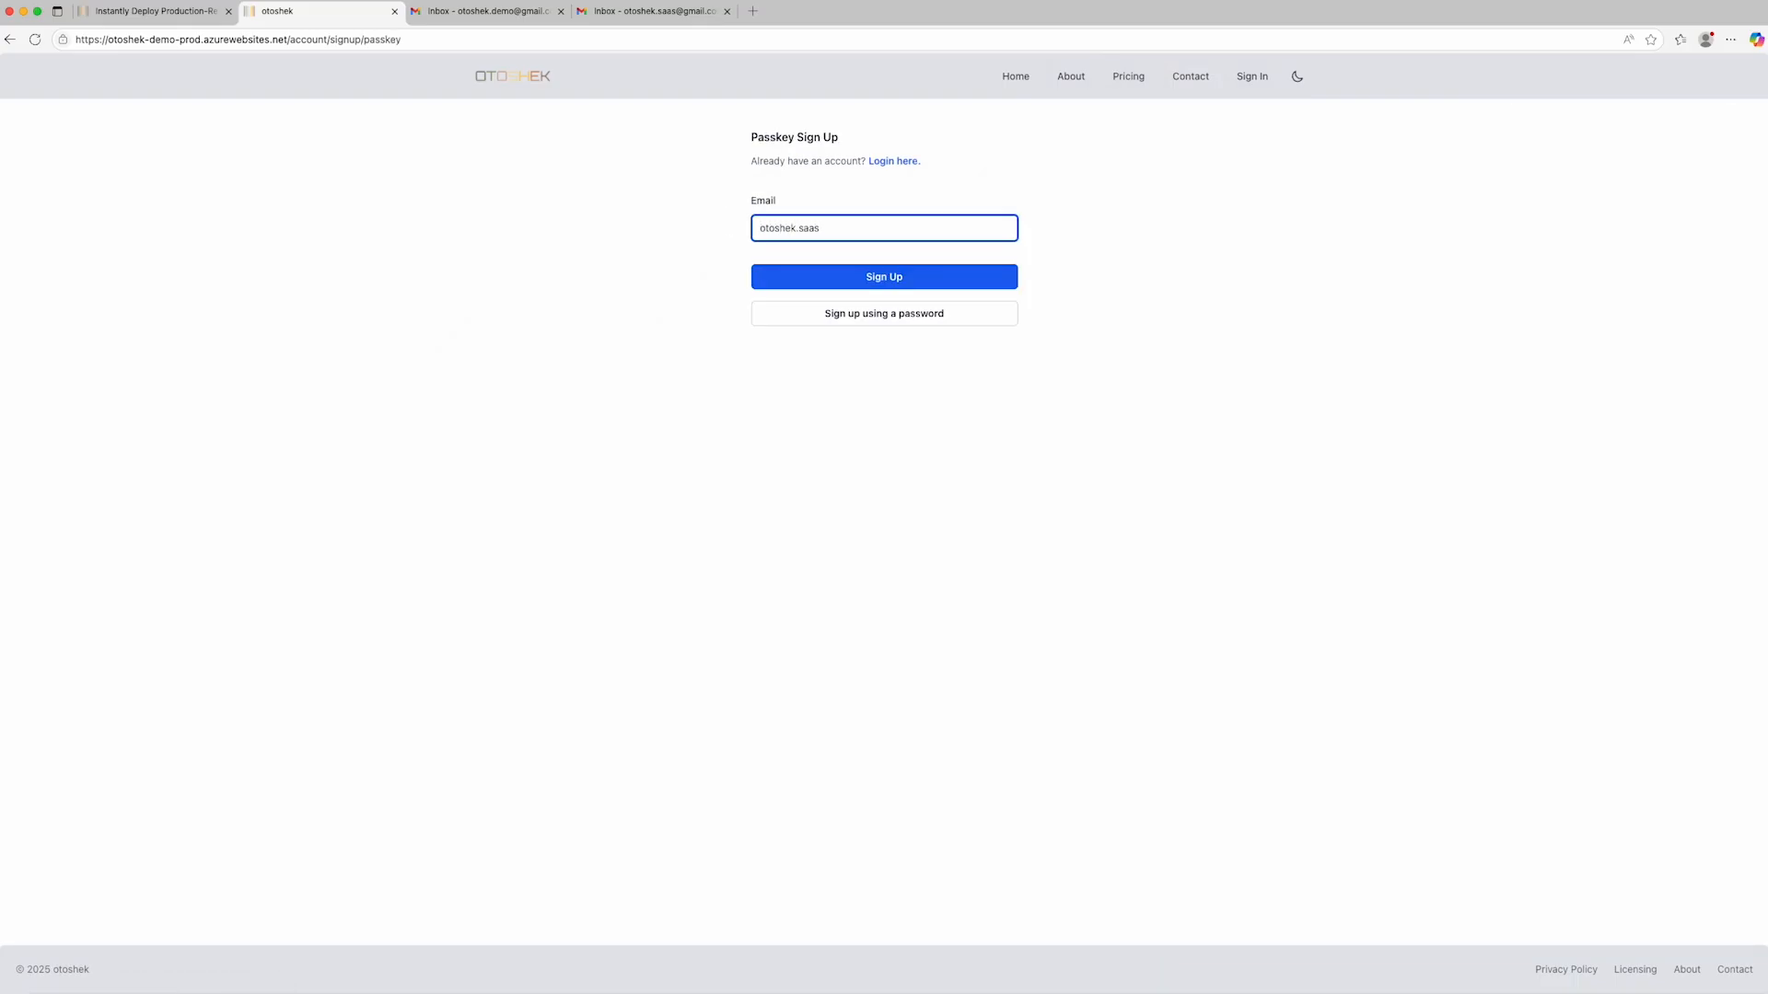
pyautogui.click(829, 287)
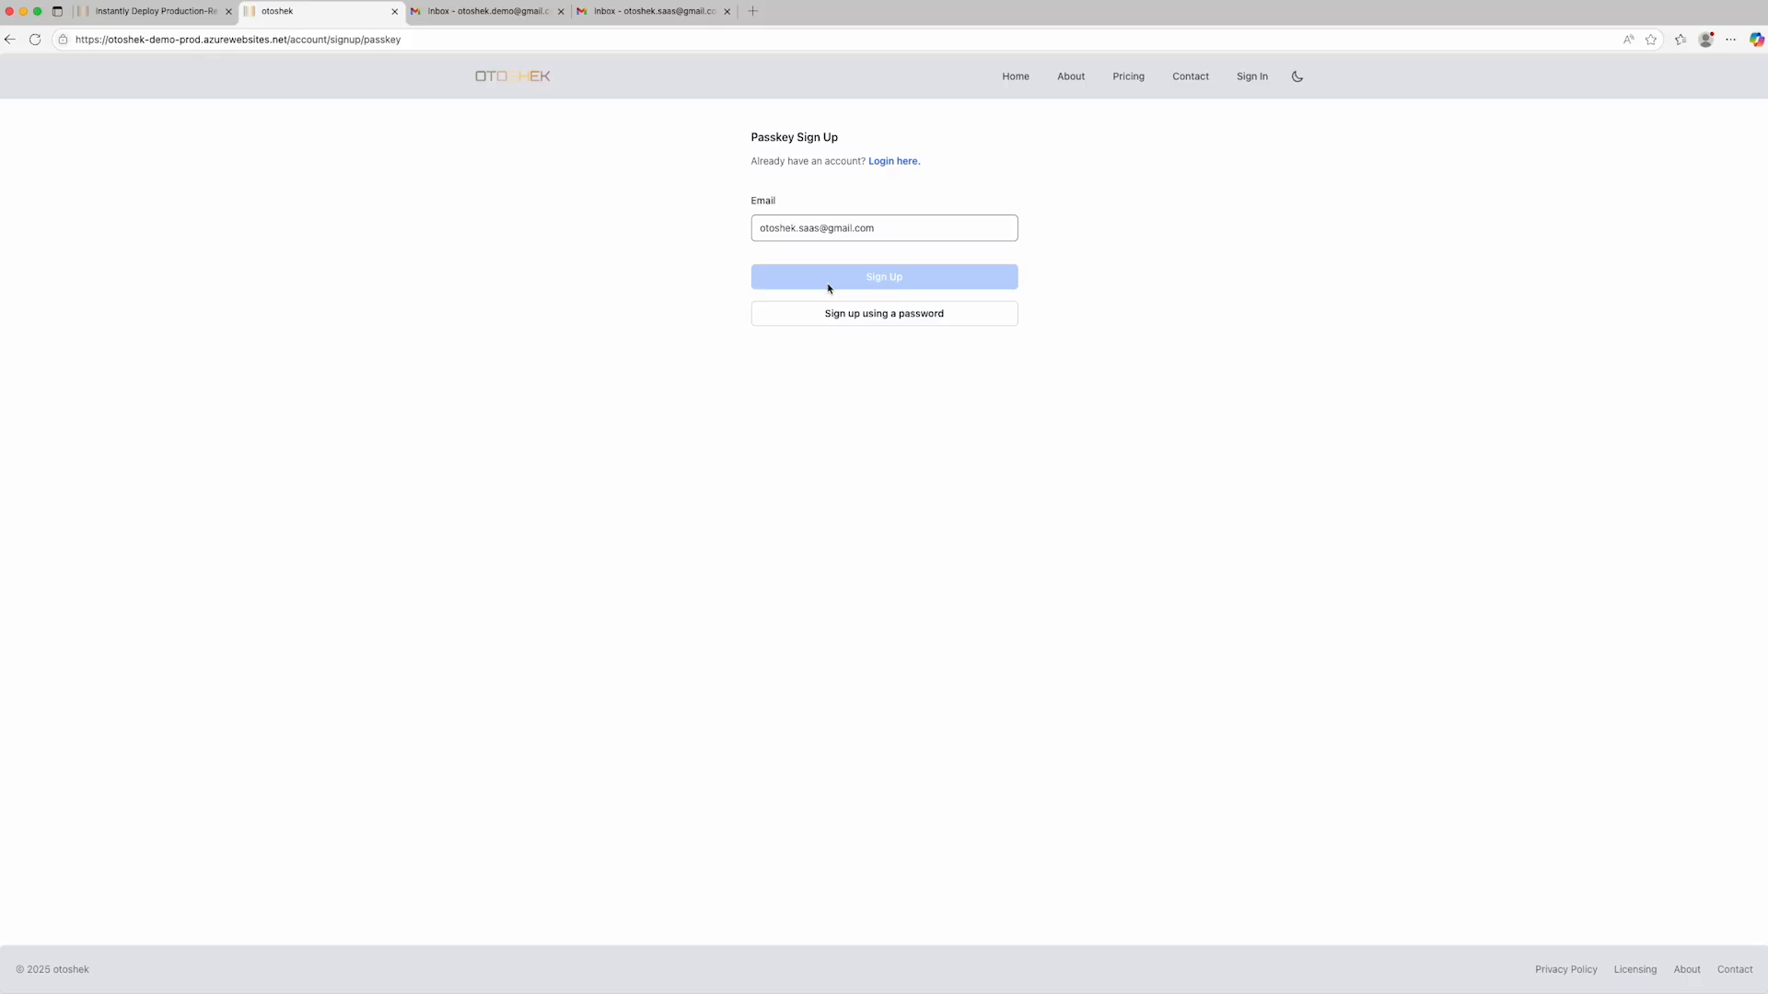
# - Open the email address confirmation message in the second account's Gmail inbox and copy its verification code
pyautogui.click(649, 11)
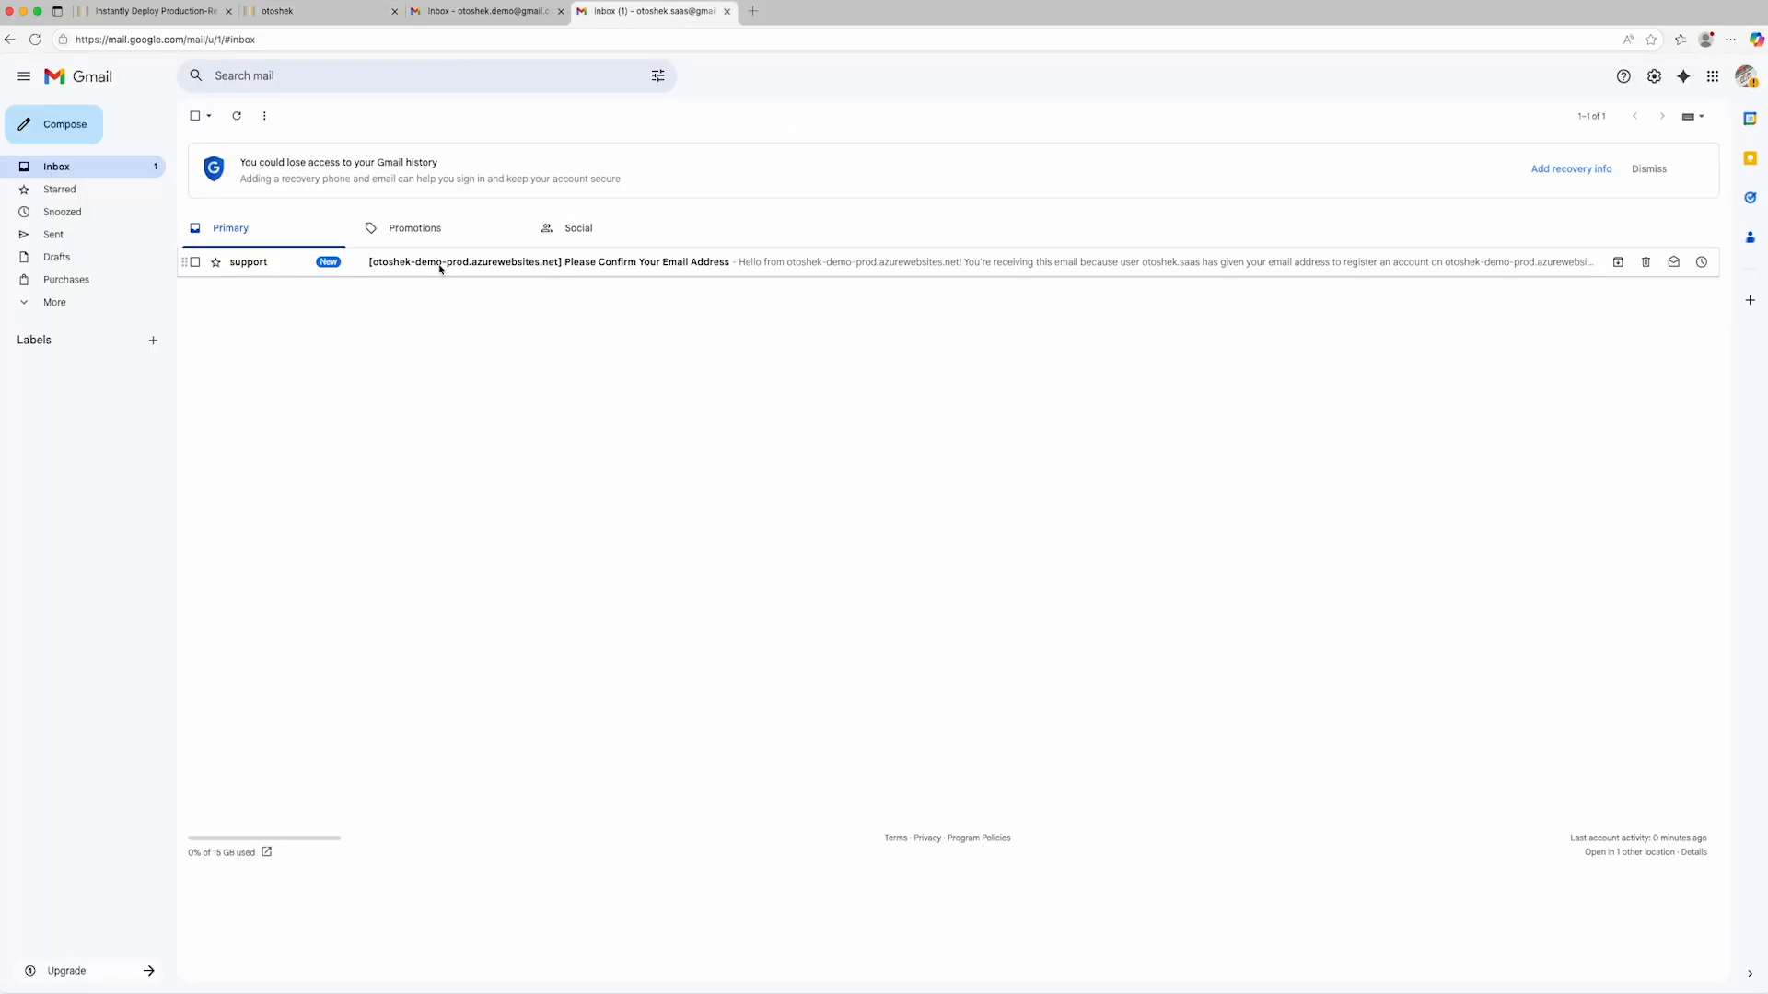
pyautogui.click(440, 267)
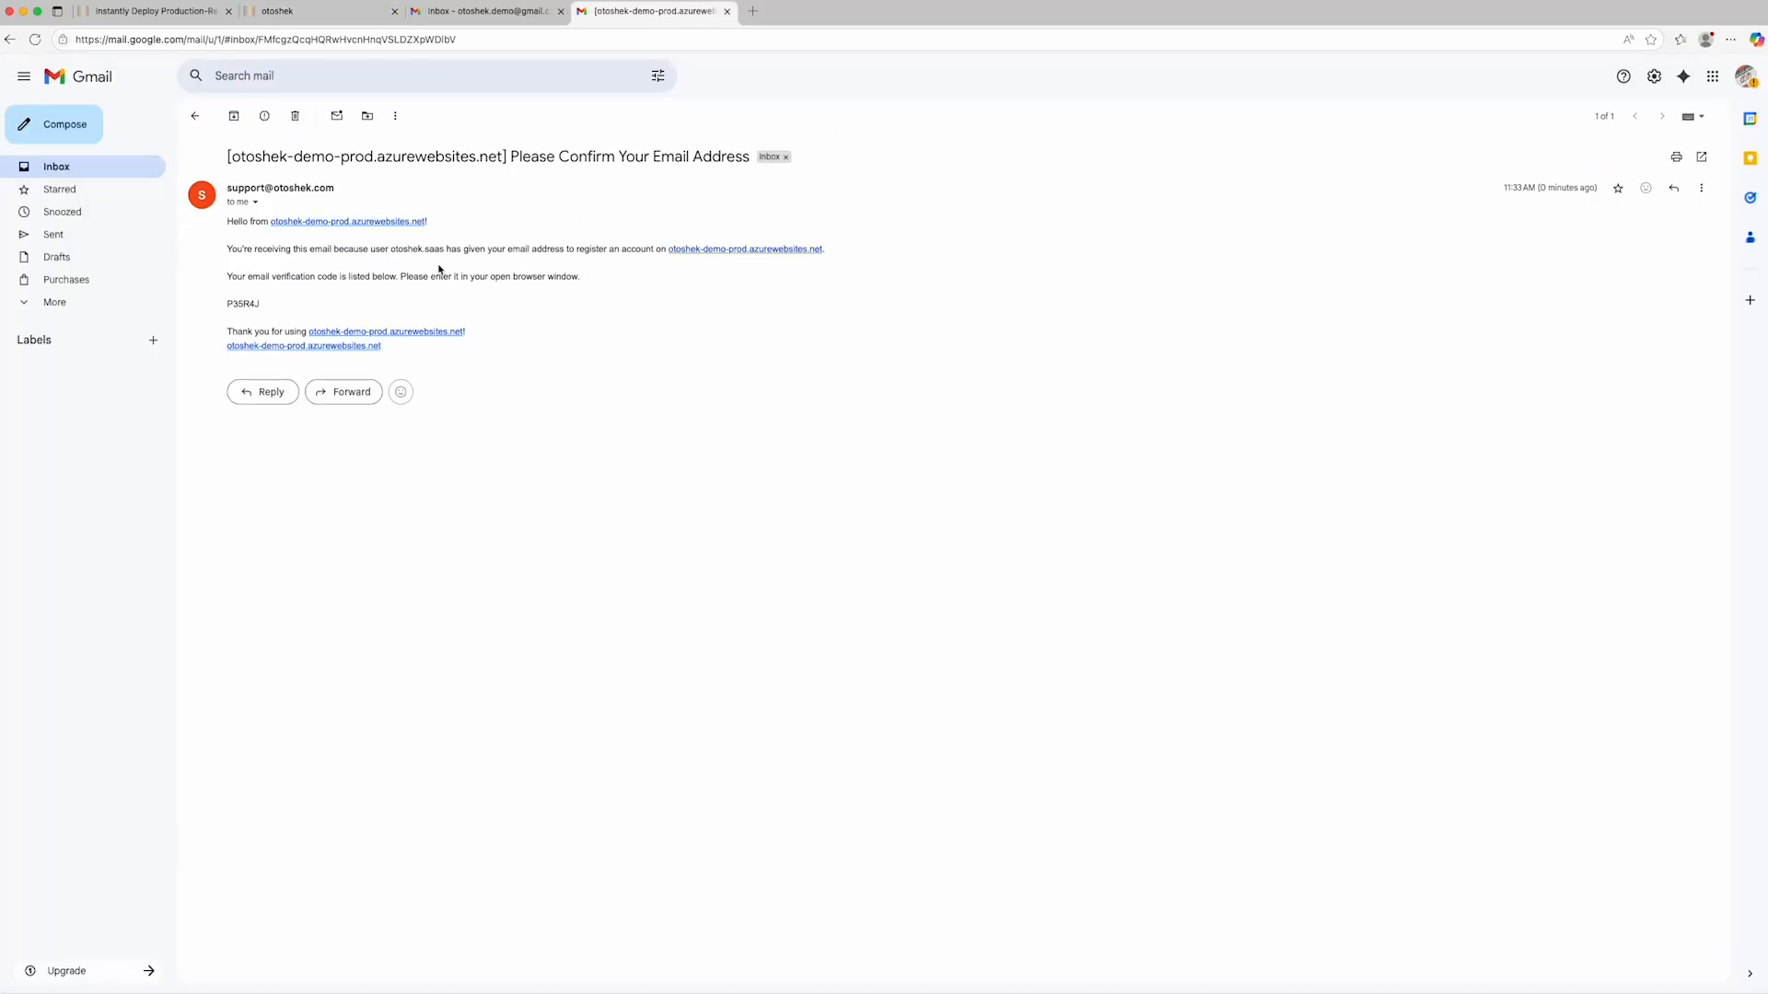
pyautogui.doubleClick(242, 304)
pyautogui.rightClick(244, 304)
pyautogui.click(286, 343)
# - Return to the demo app, paste the email verification code and confirm it
pyautogui.click(308, 11)
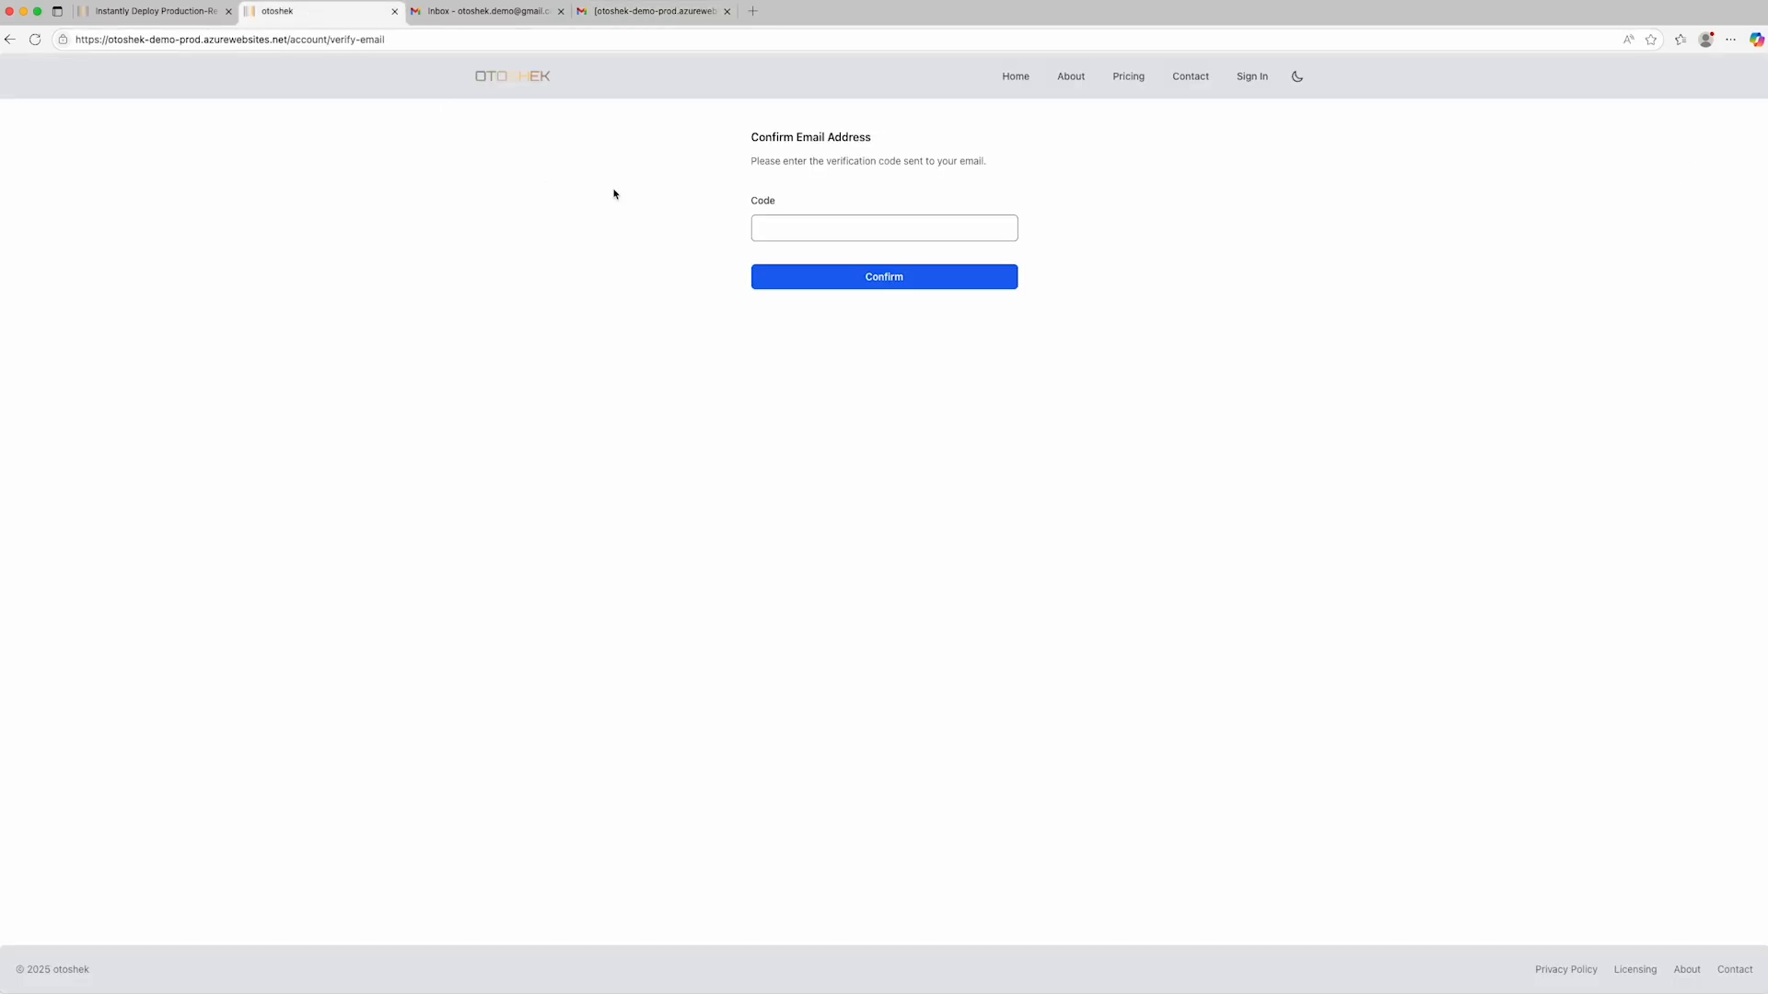
pyautogui.click(873, 237)
pyautogui.press('super+v')
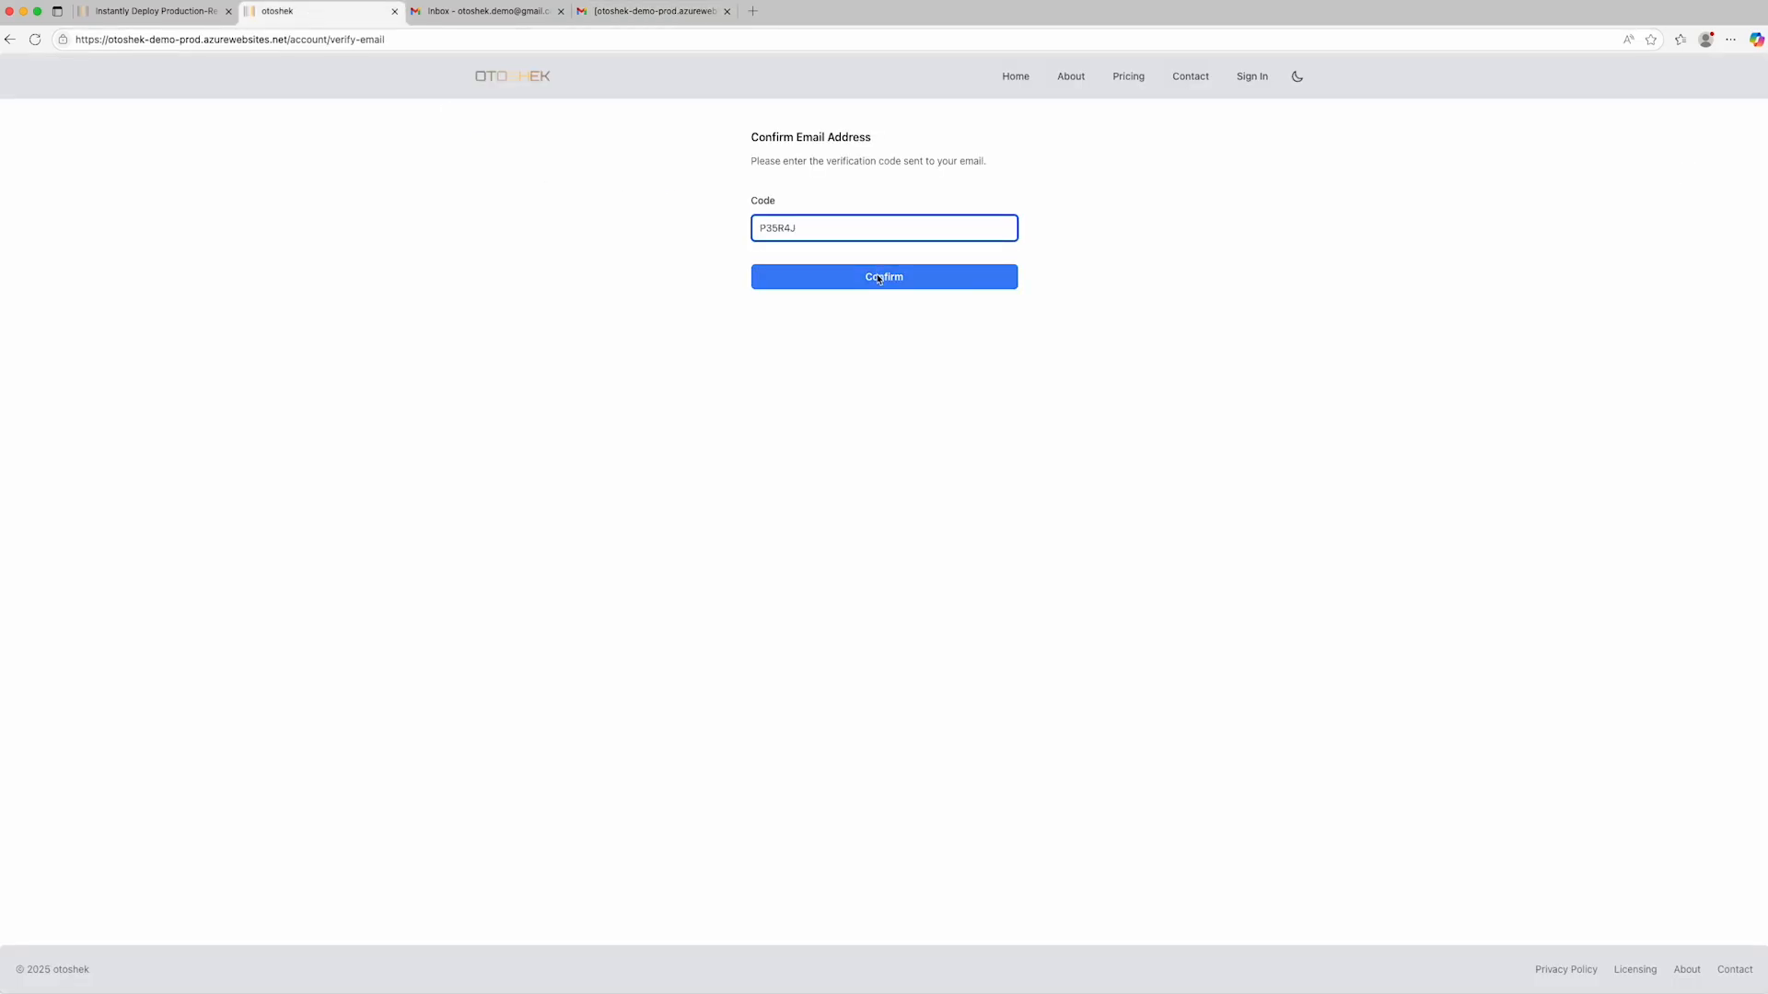
pyautogui.click(874, 277)
# - Create a passkey named "otoshek demo" and save it using a phone, tablet, or security key
pyautogui.click(867, 270)
pyautogui.write('otoshek demo')
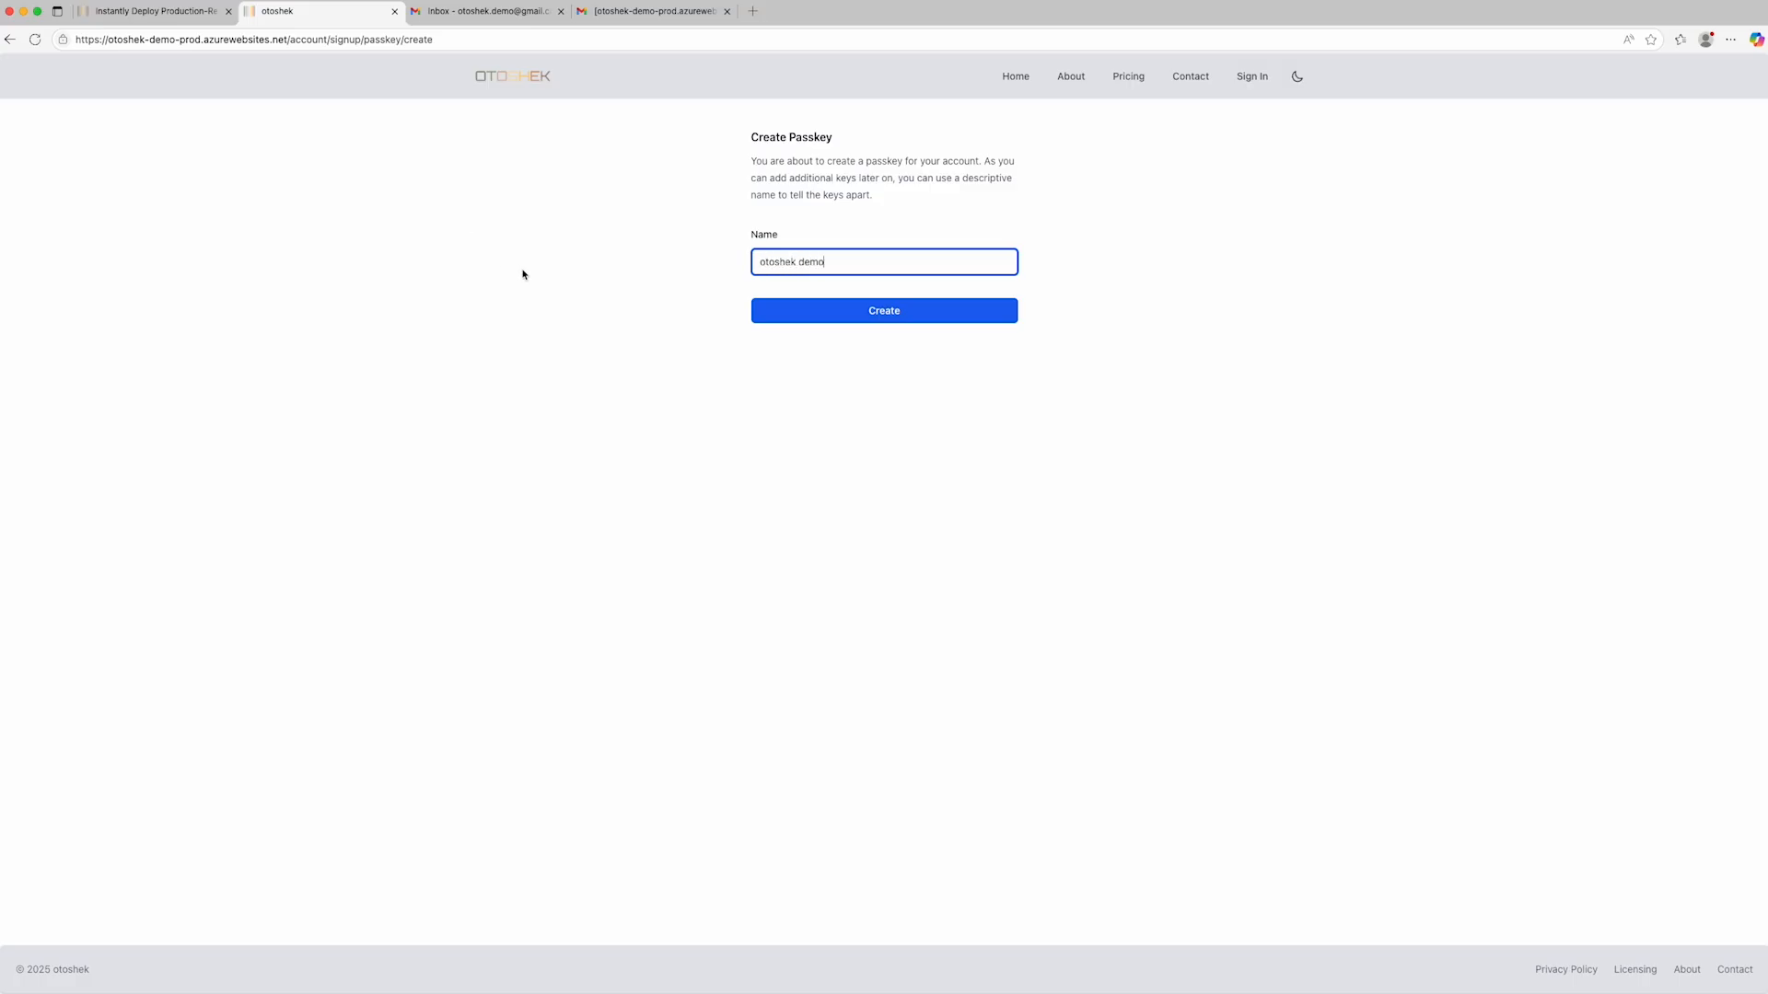
pyautogui.click(836, 313)
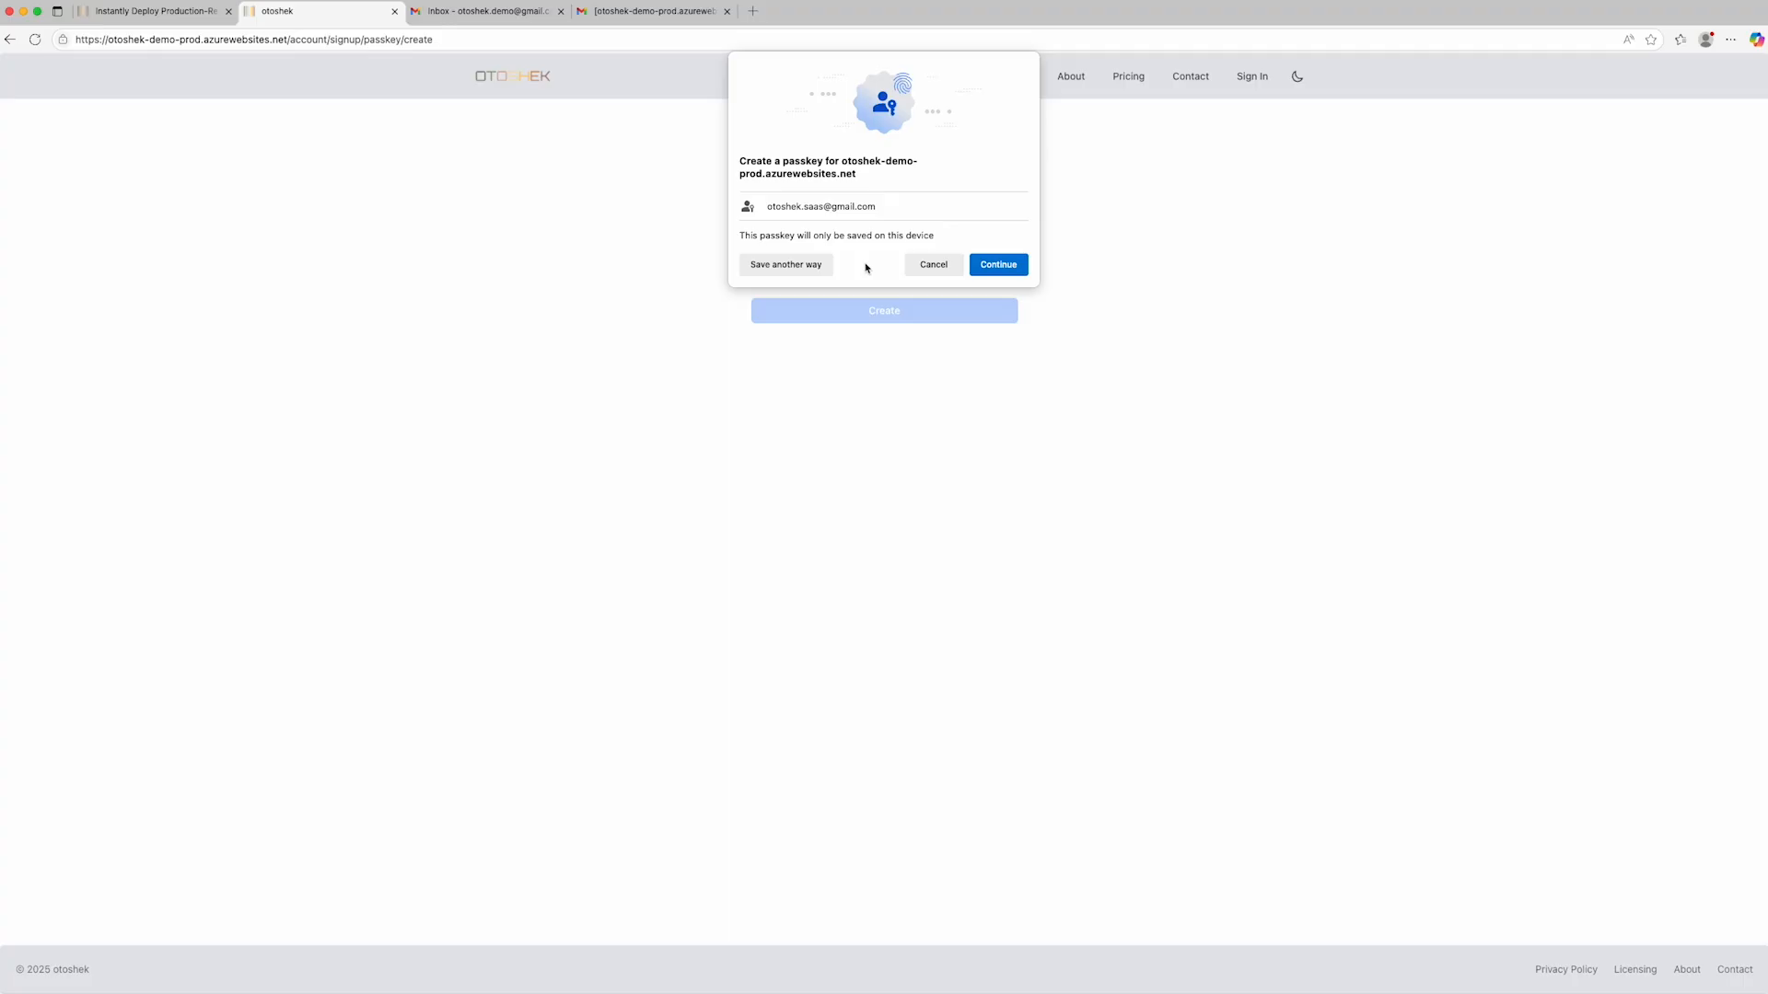
pyautogui.click(828, 264)
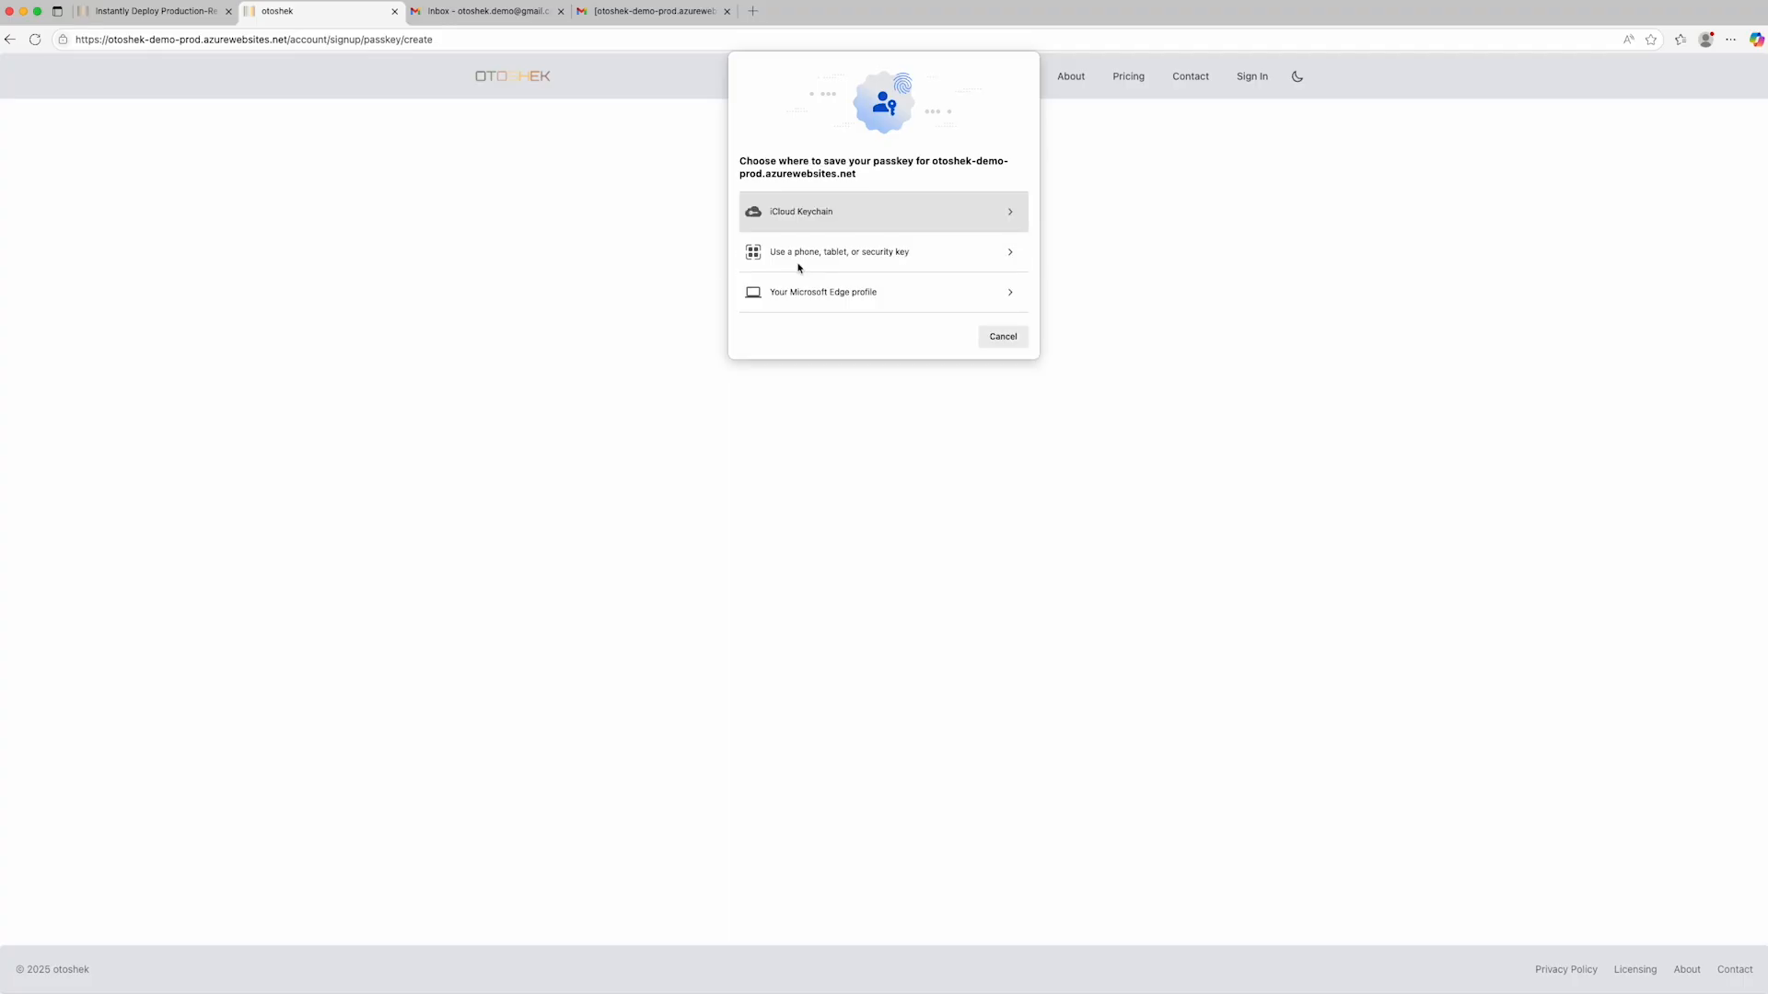
pyautogui.click(800, 266)
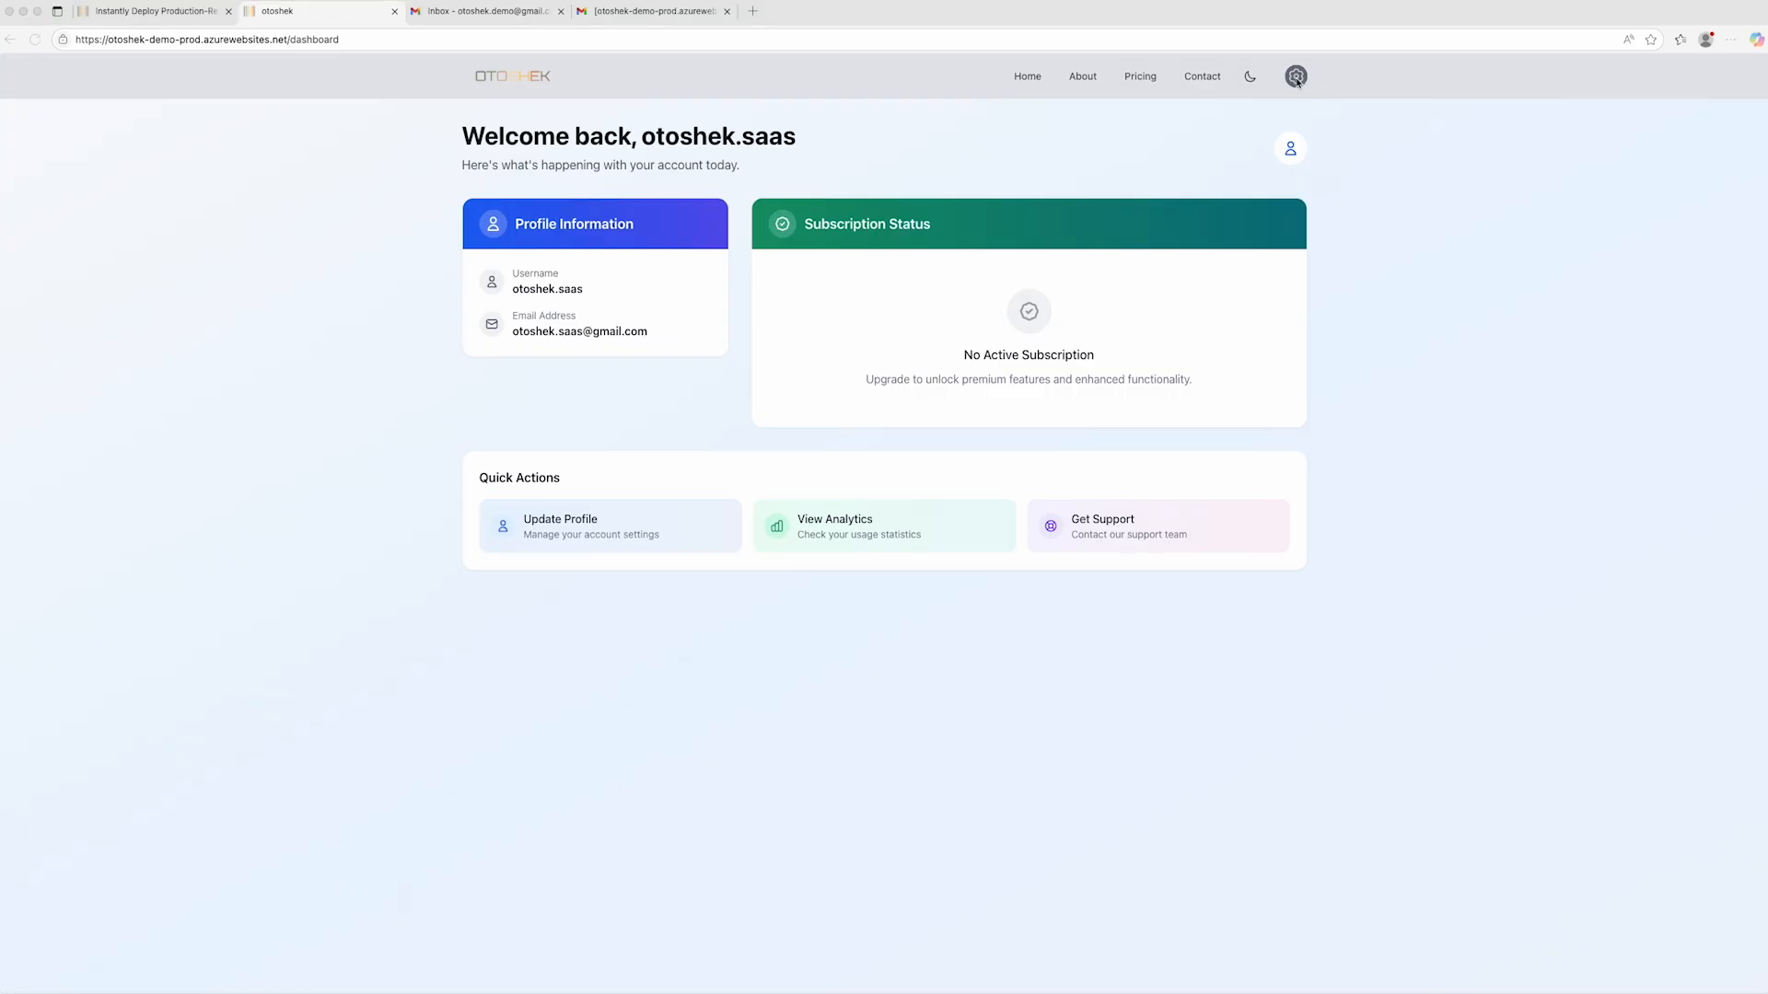
# - Sign out of the account registered with the passkey
pyautogui.click(1295, 78)
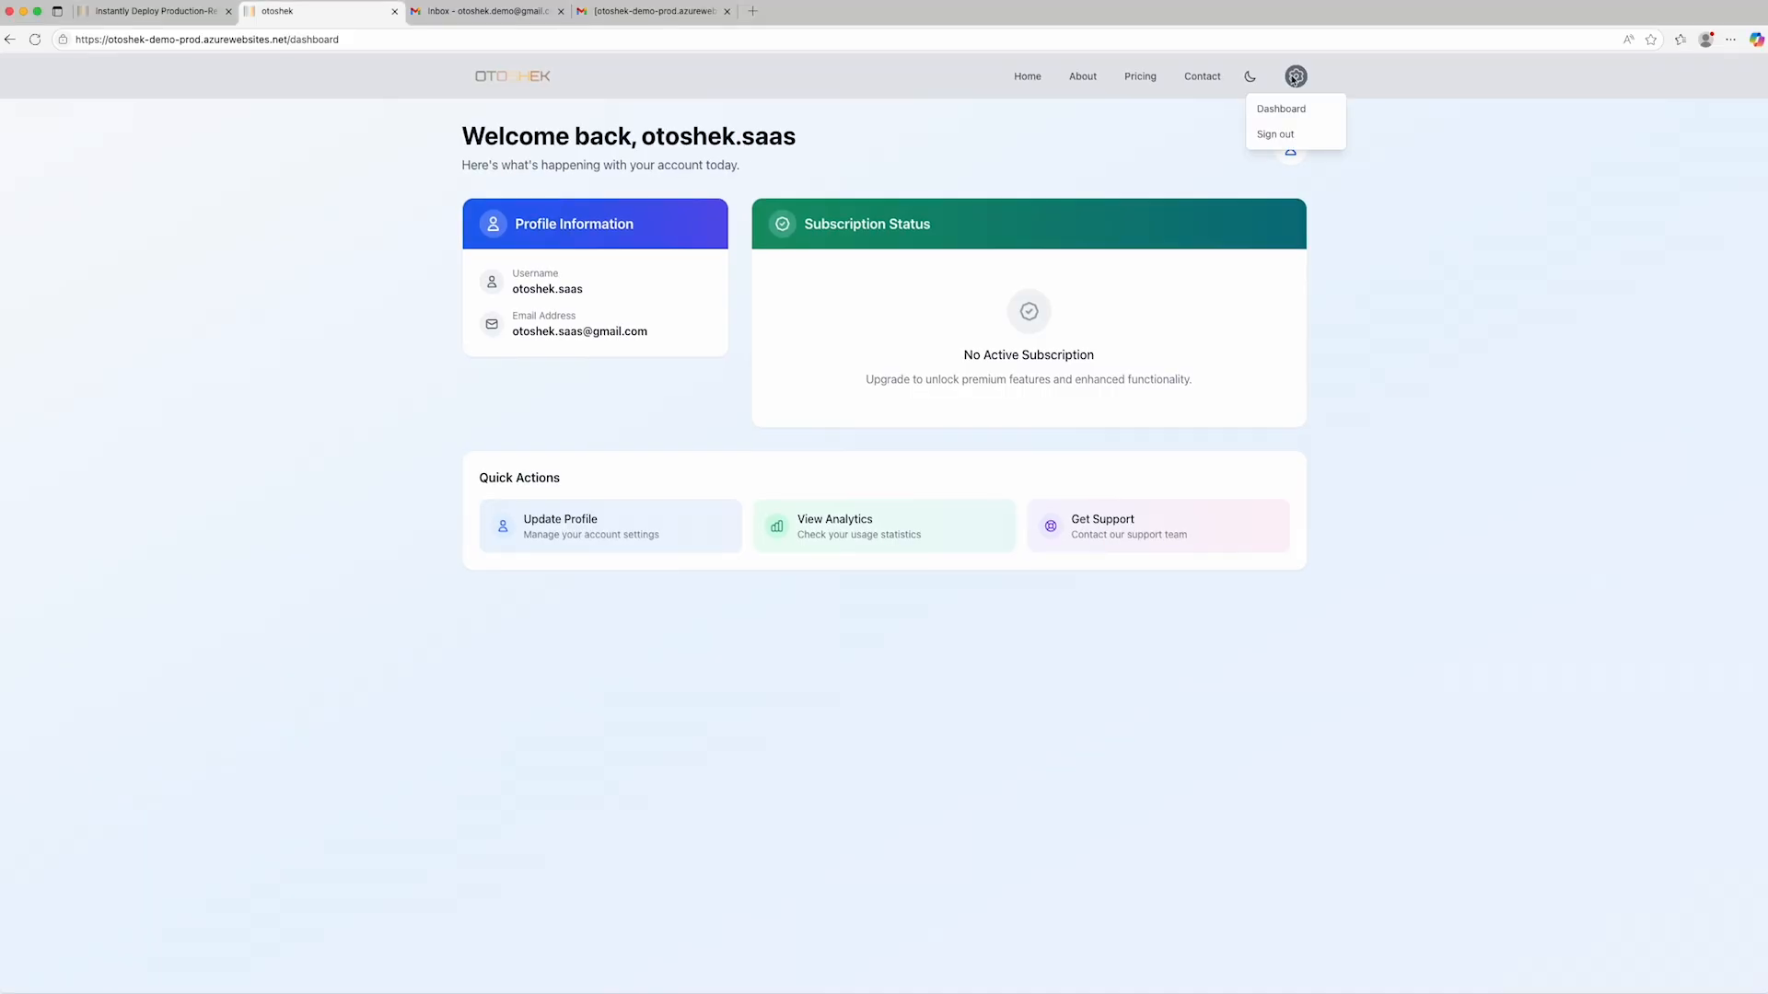
pyautogui.click(1285, 135)
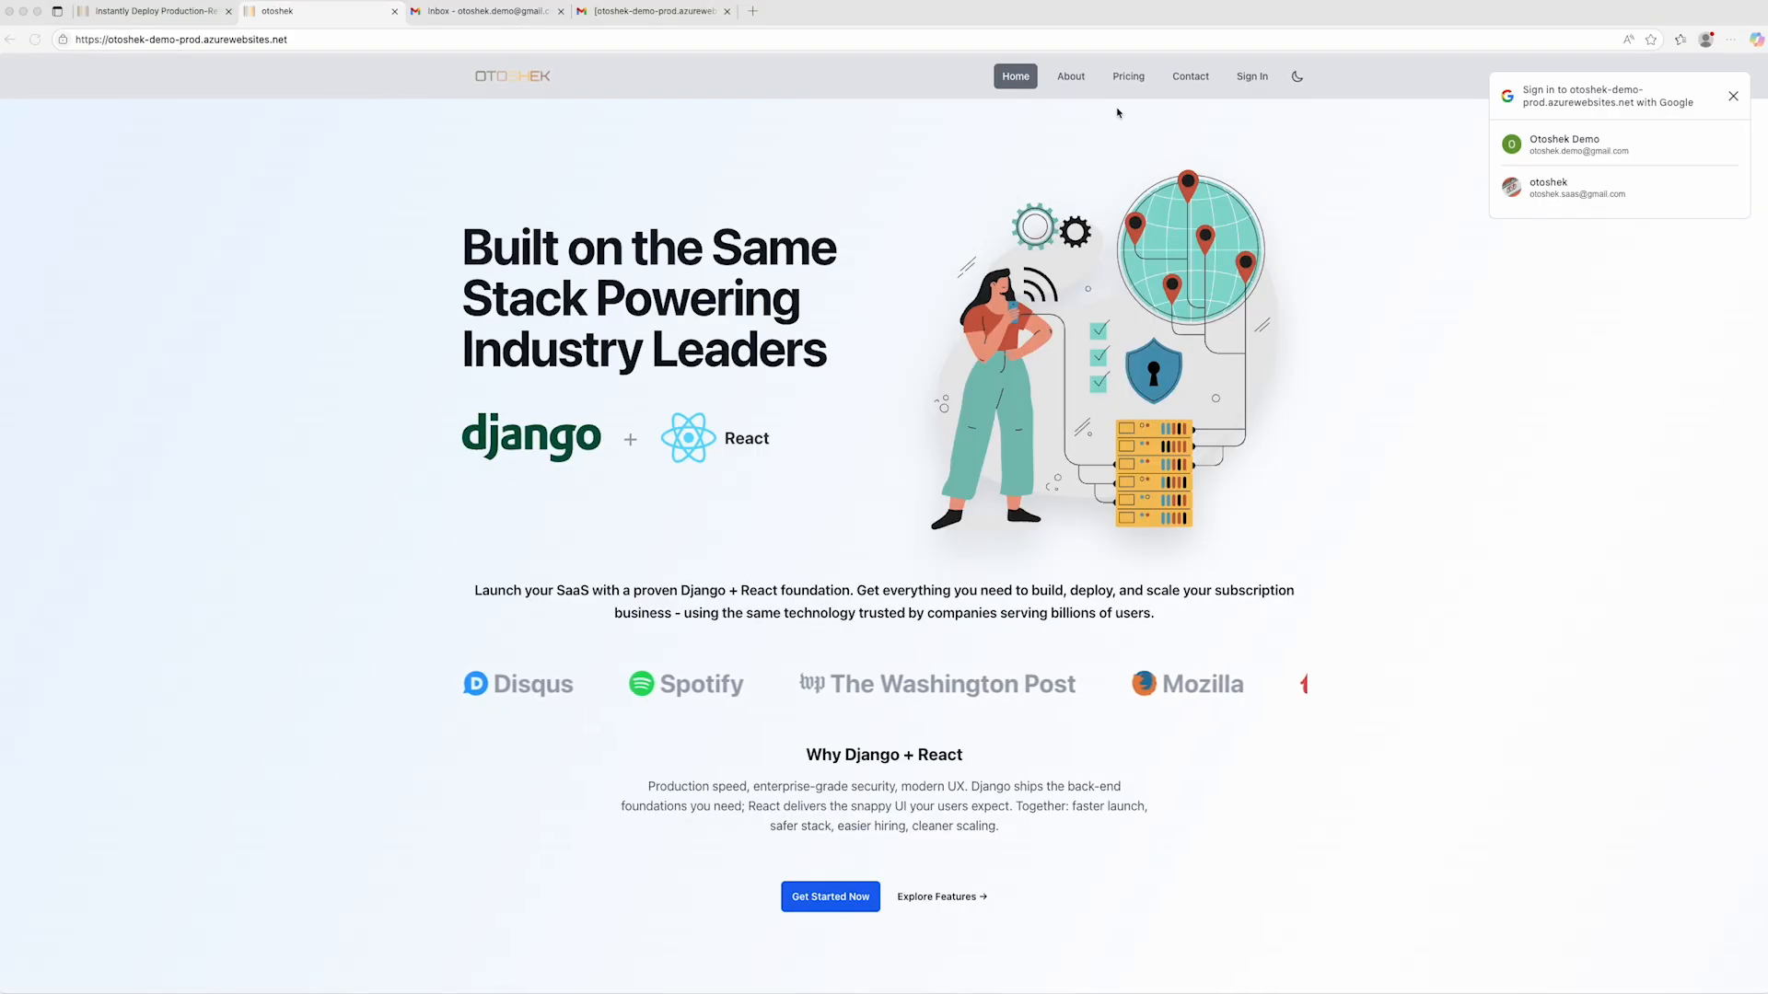
pyautogui.click(1133, 15)
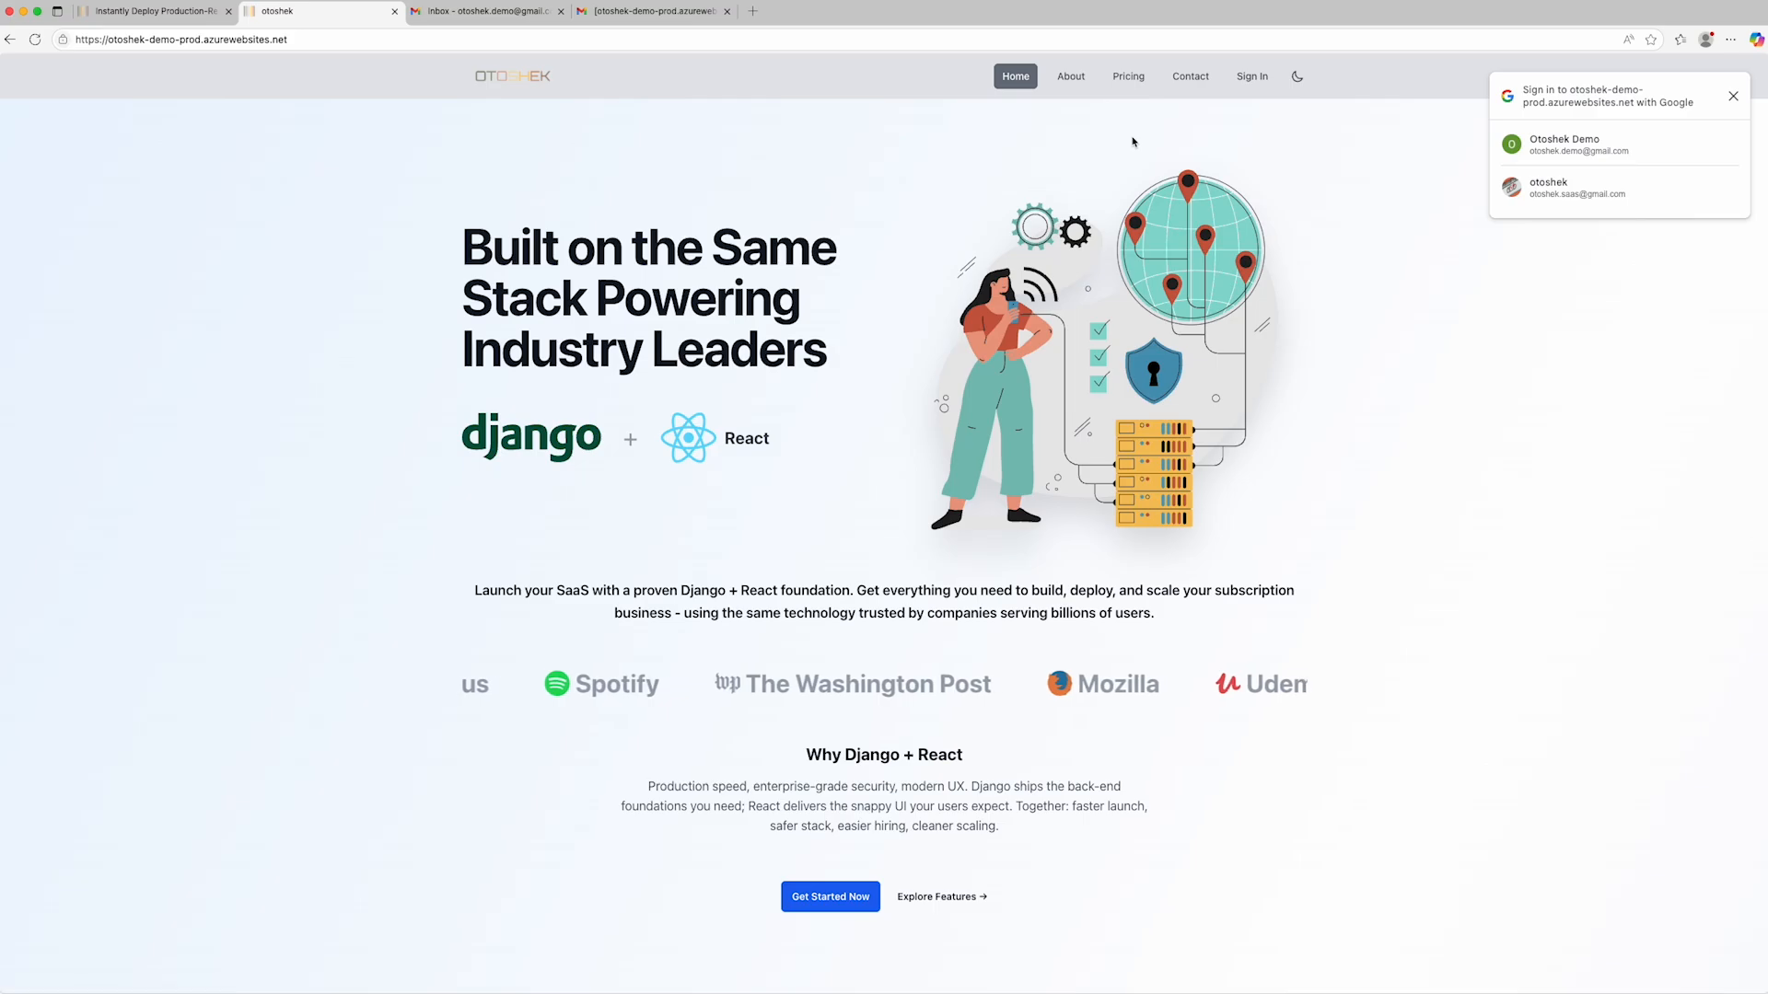
# - Compare the yearly and monthly plans on the Pricing page
pyautogui.click(1139, 81)
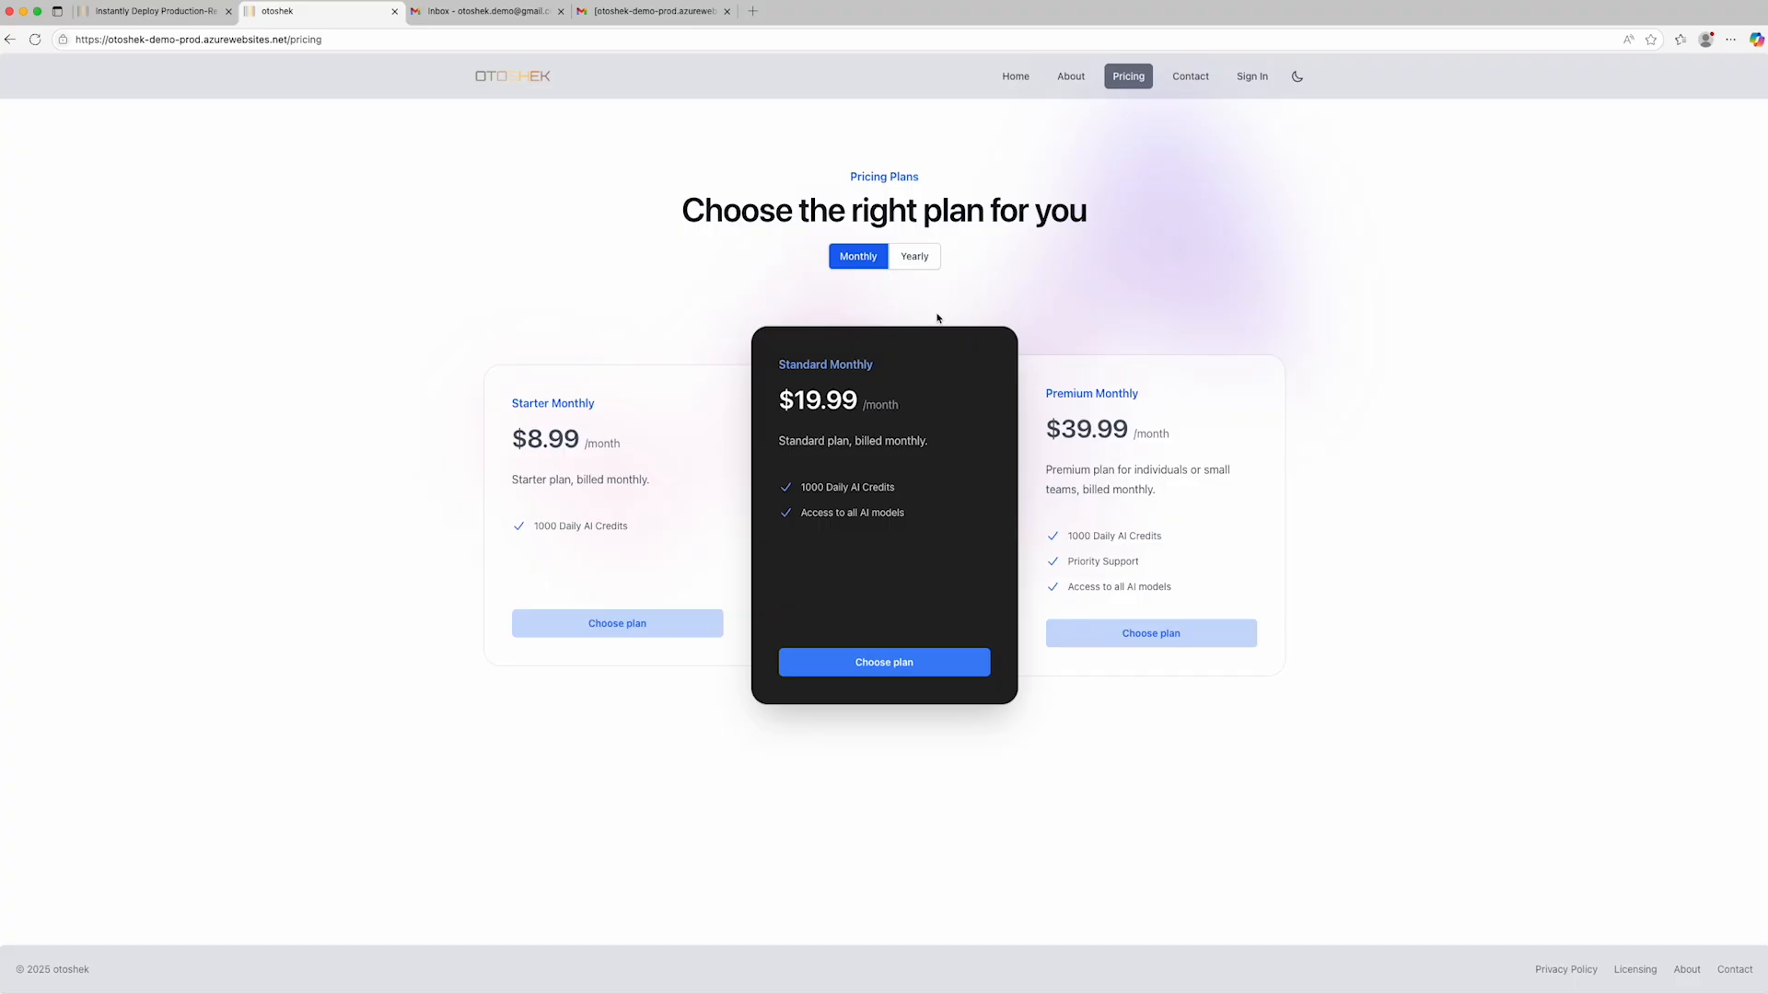
pyautogui.click(913, 262)
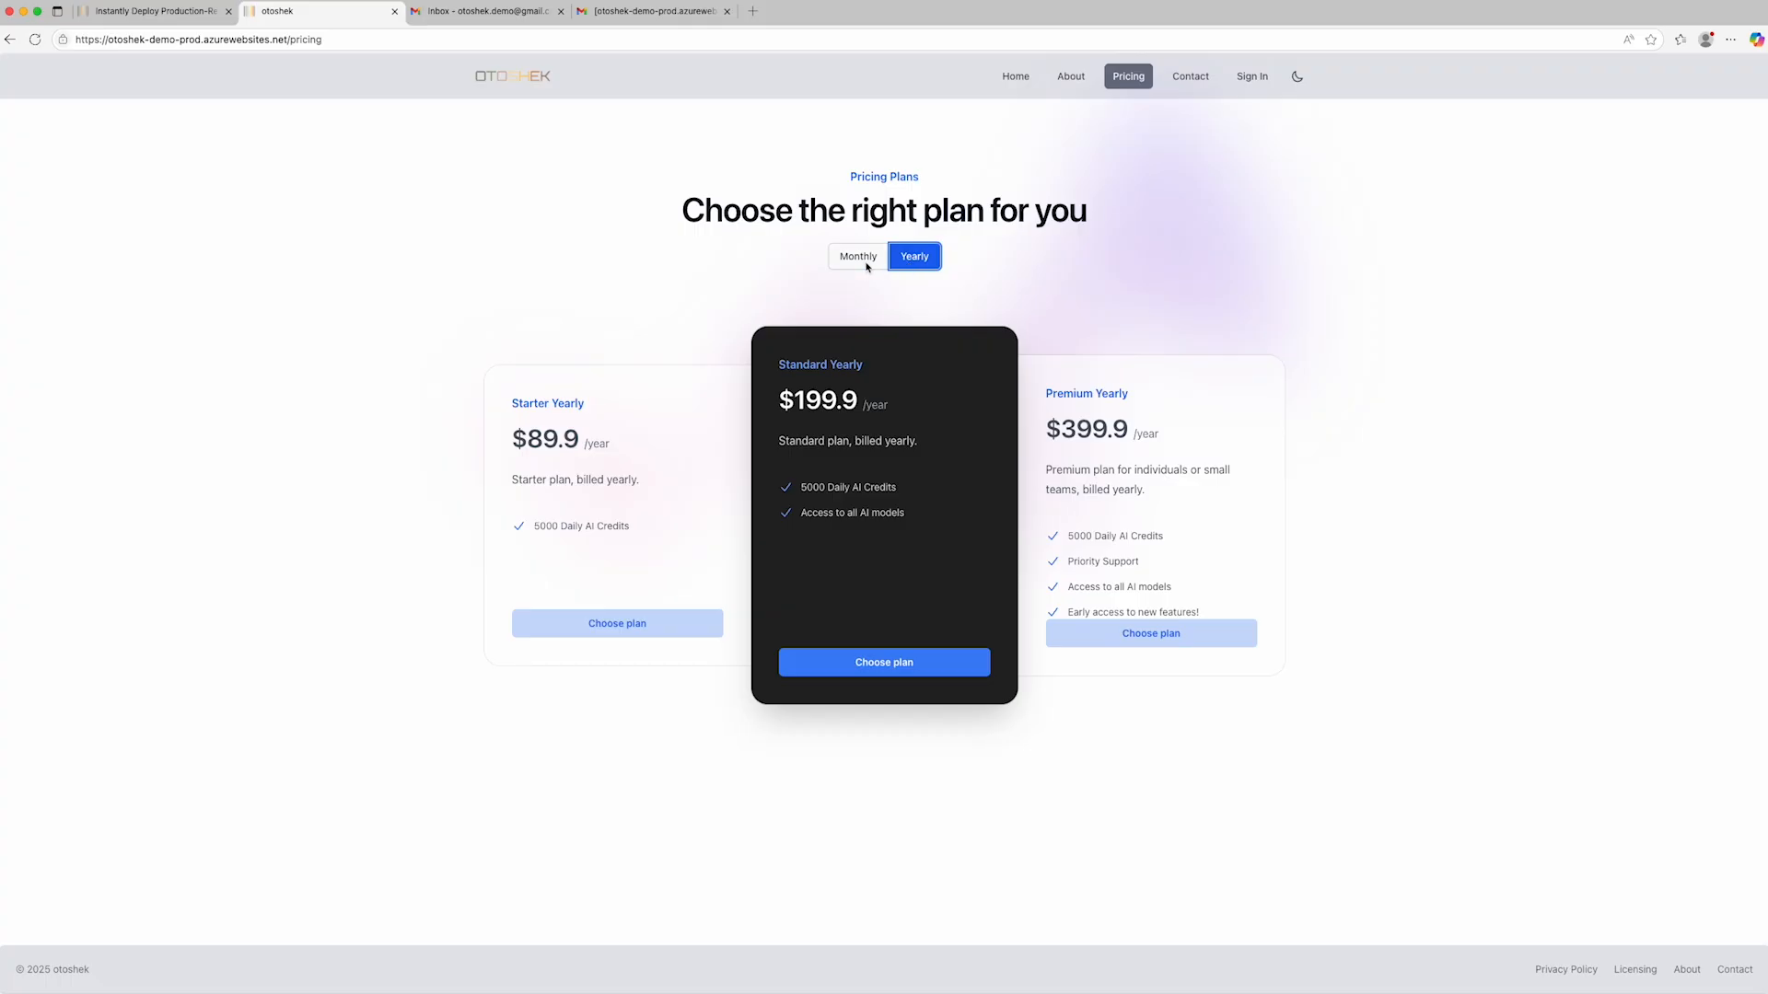
pyautogui.click(865, 264)
# - Sign in with the Otoshek Demo Google account and start checkout for the Standard Monthly plan
pyautogui.click(898, 671)
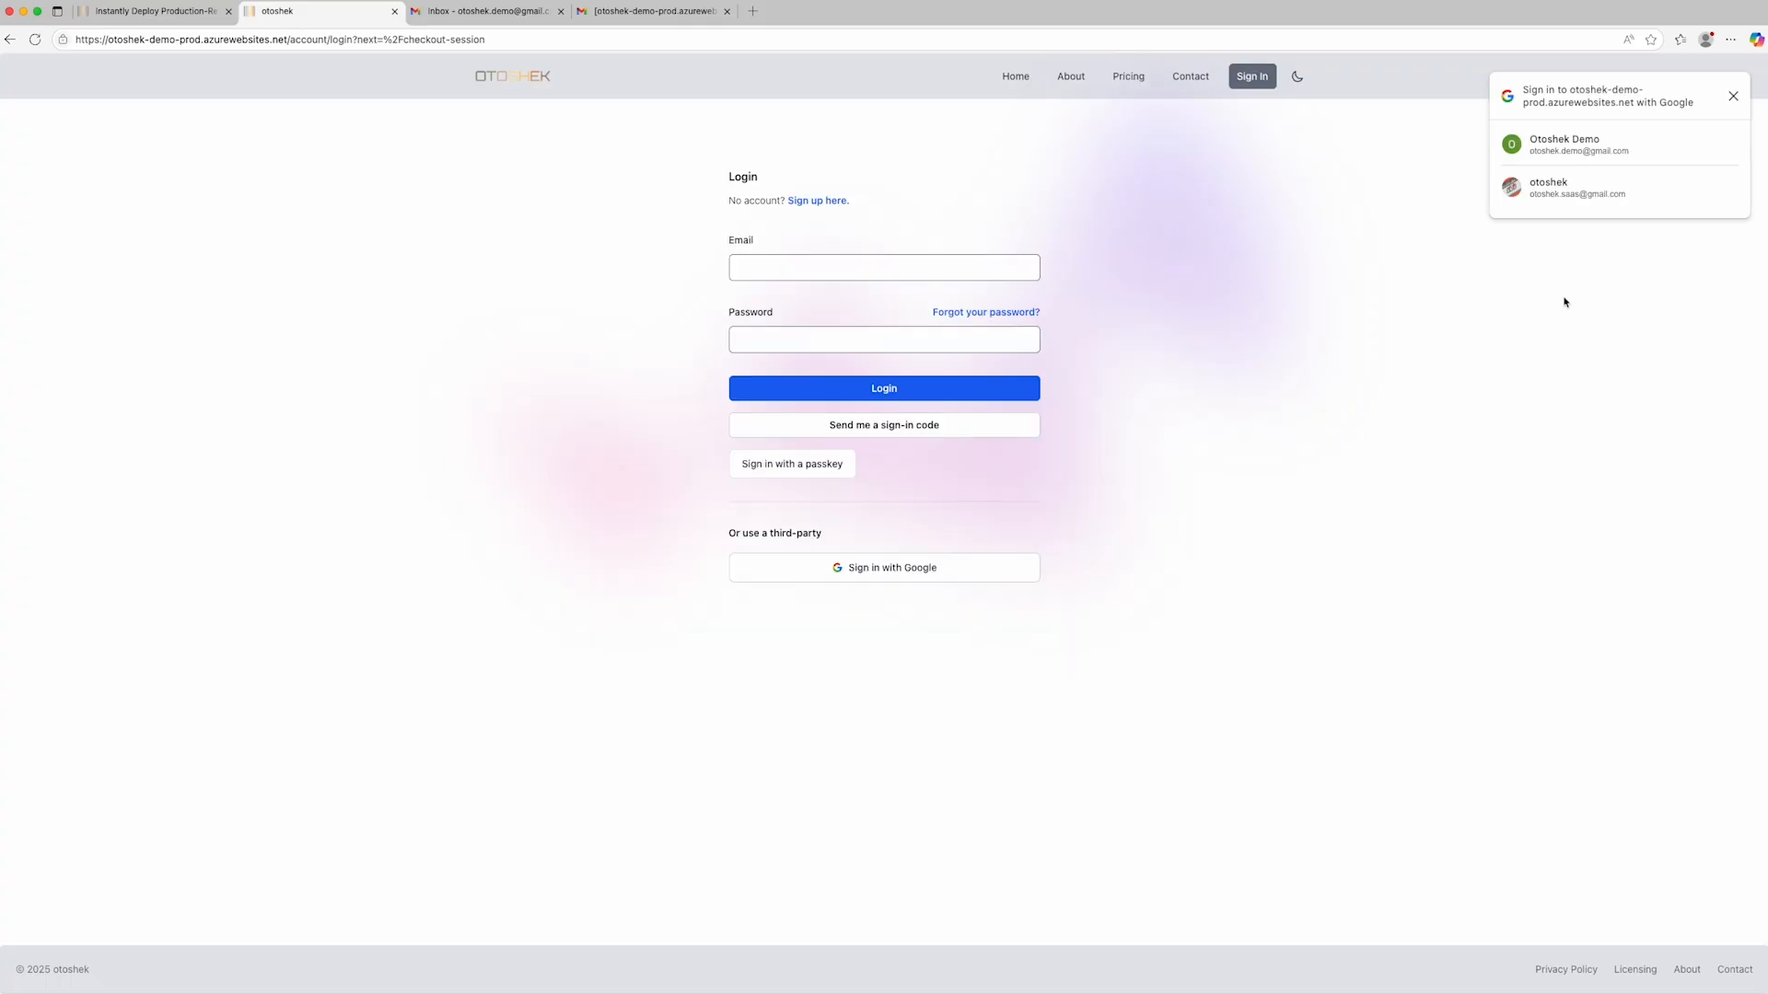
pyautogui.click(1571, 147)
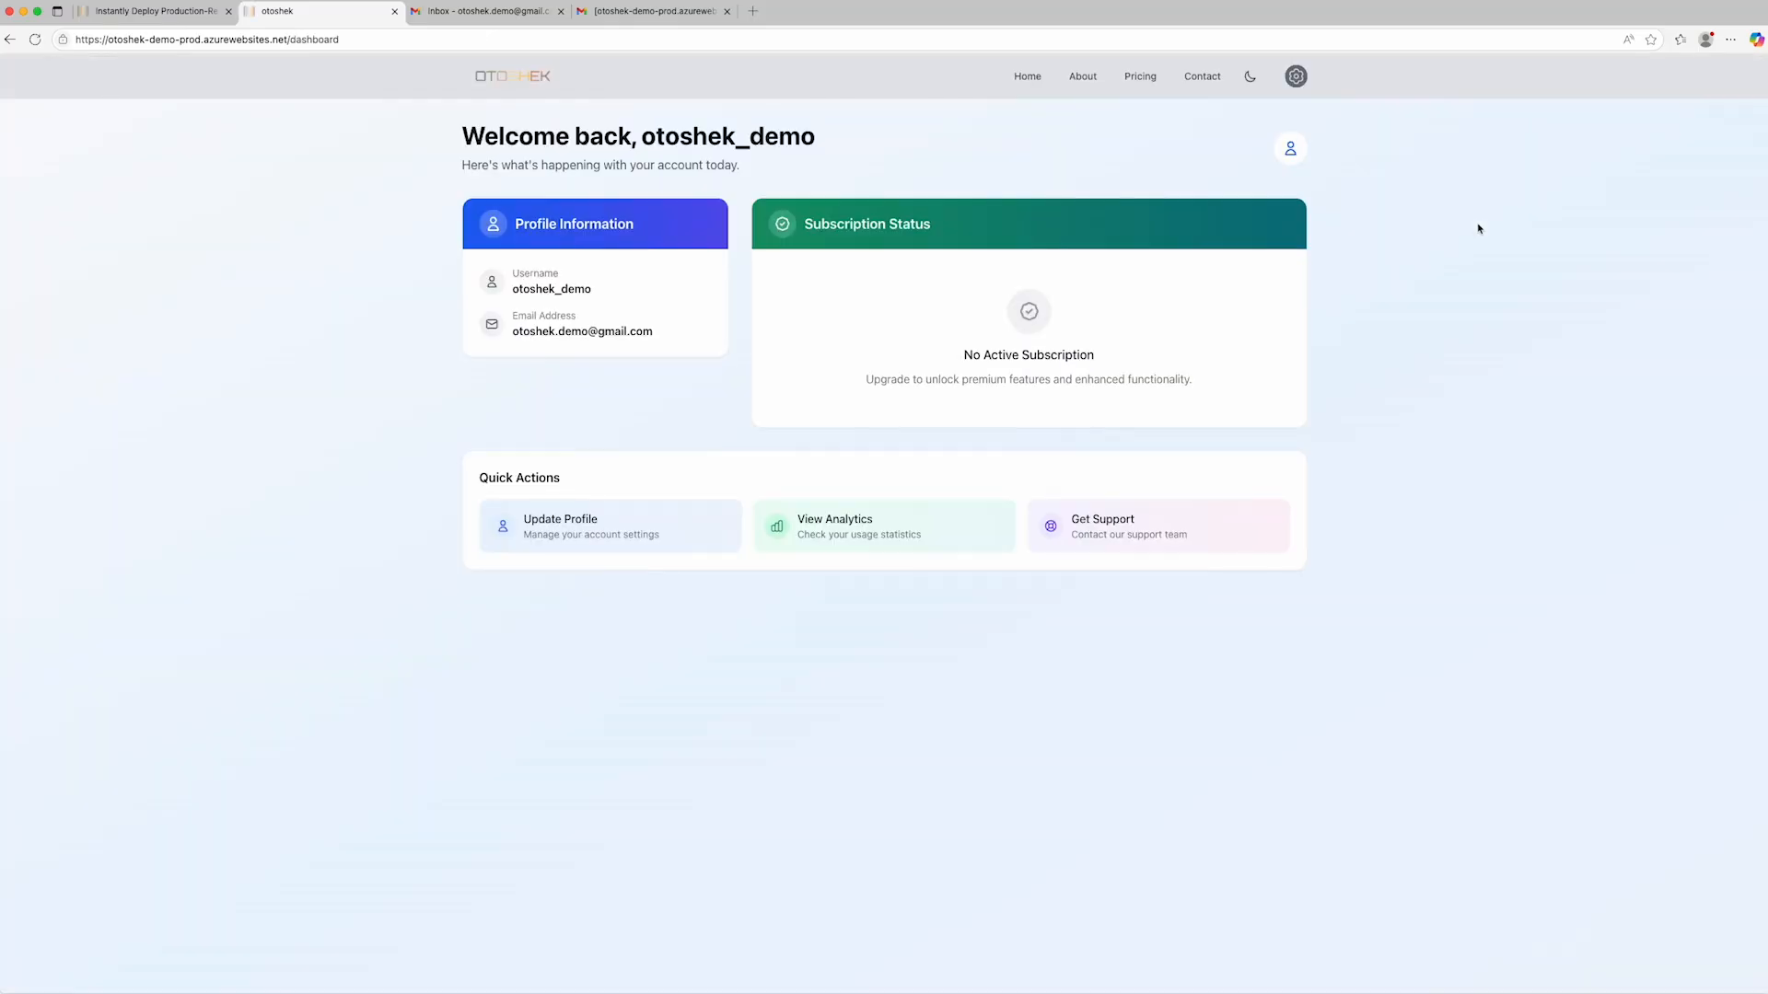
pyautogui.click(1139, 76)
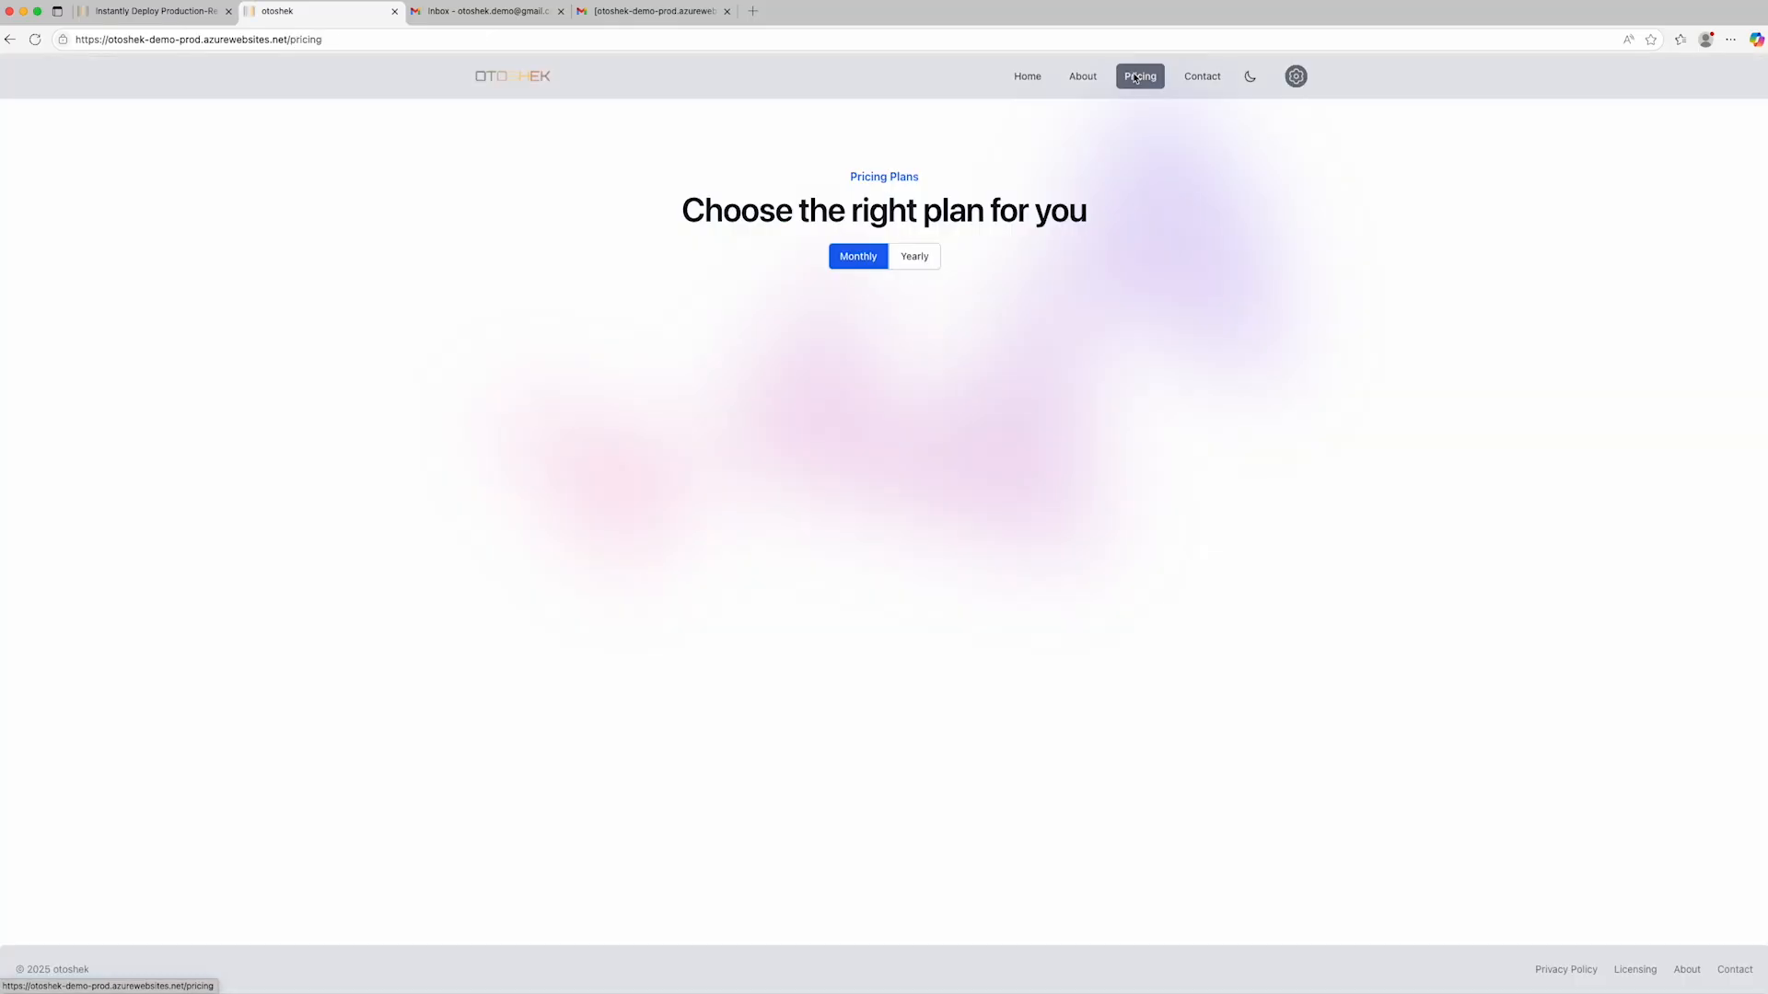
pyautogui.click(875, 663)
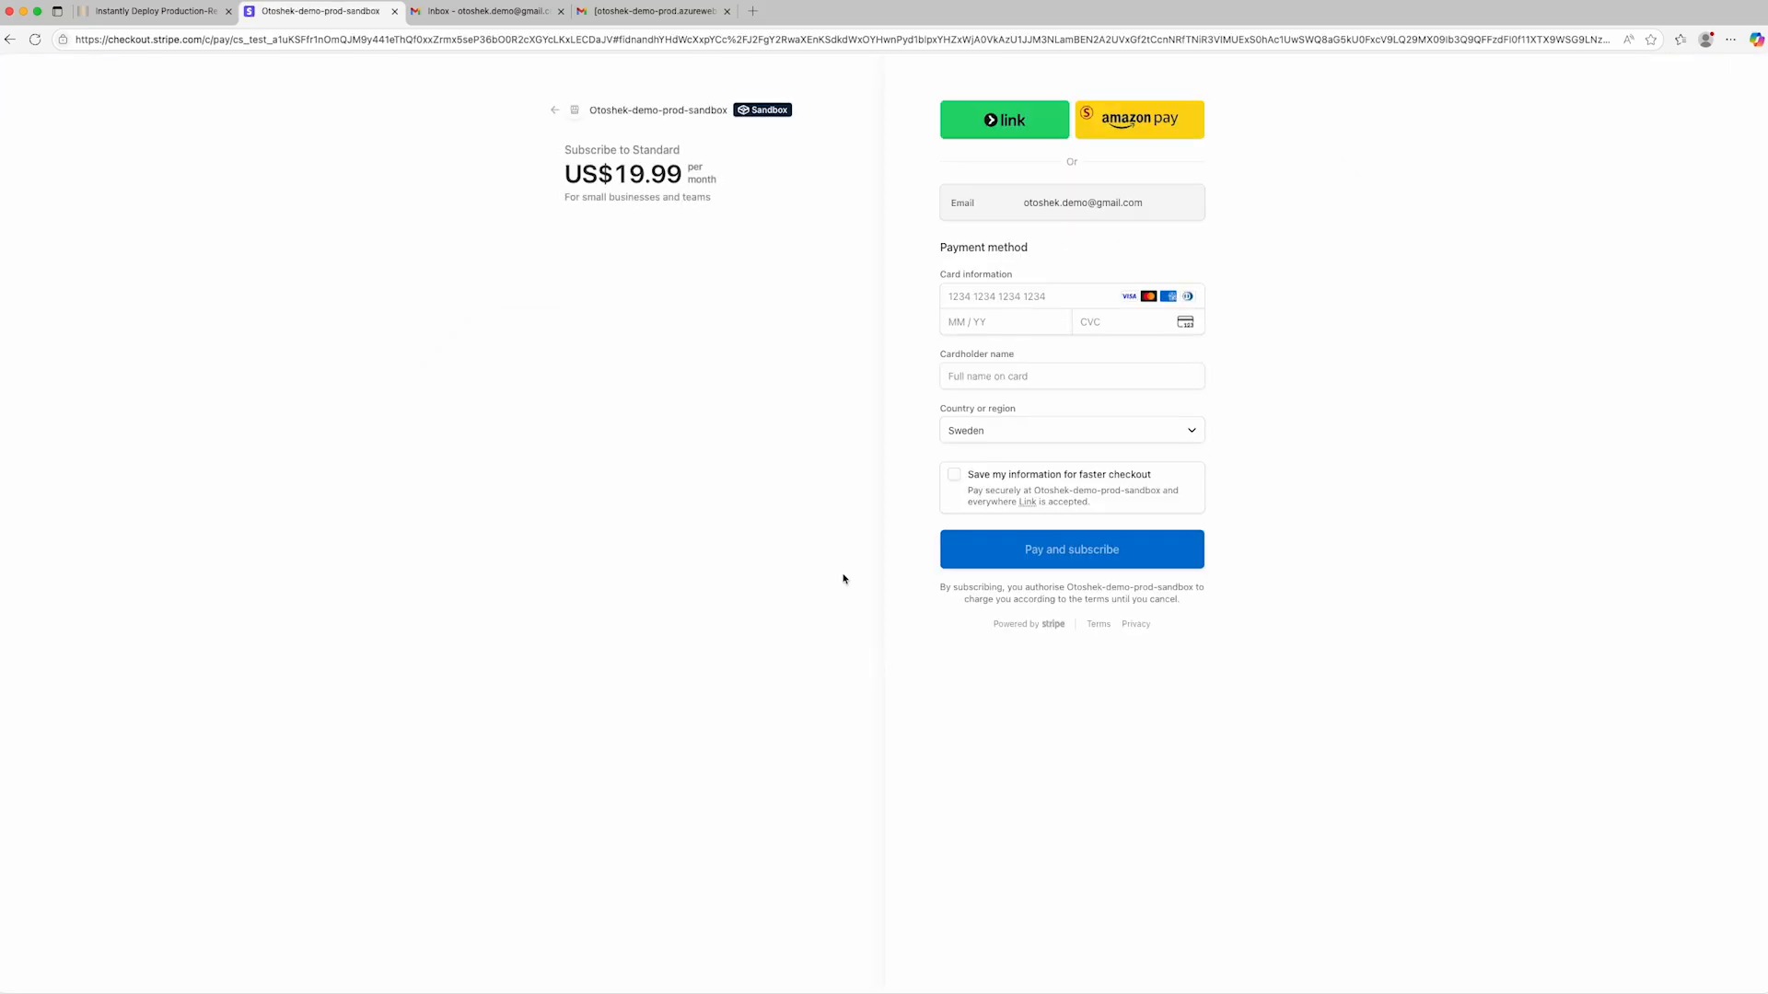
# - Enter the card number, expiry date, security code and cardholder's full name, and pay for the Standard subscription
pyautogui.click(963, 295)
pyautogui.write('42424242424242421234')
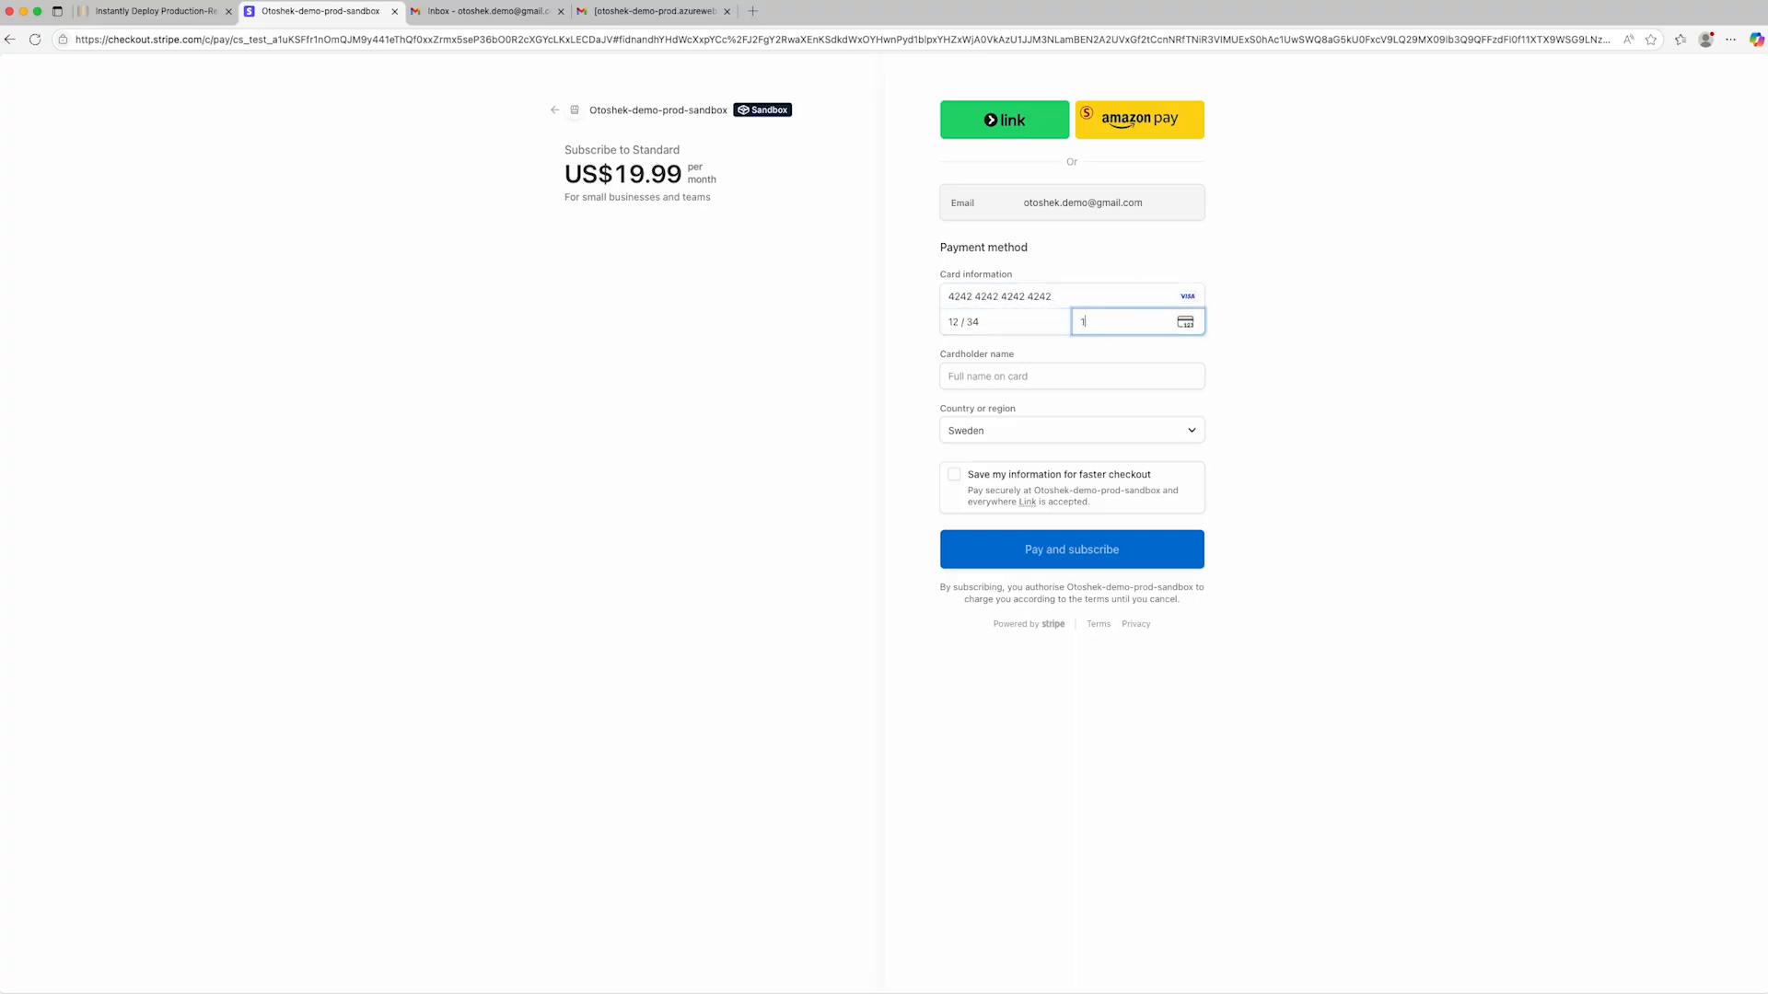
pyautogui.write('123F')
pyautogui.press('BackSpace')
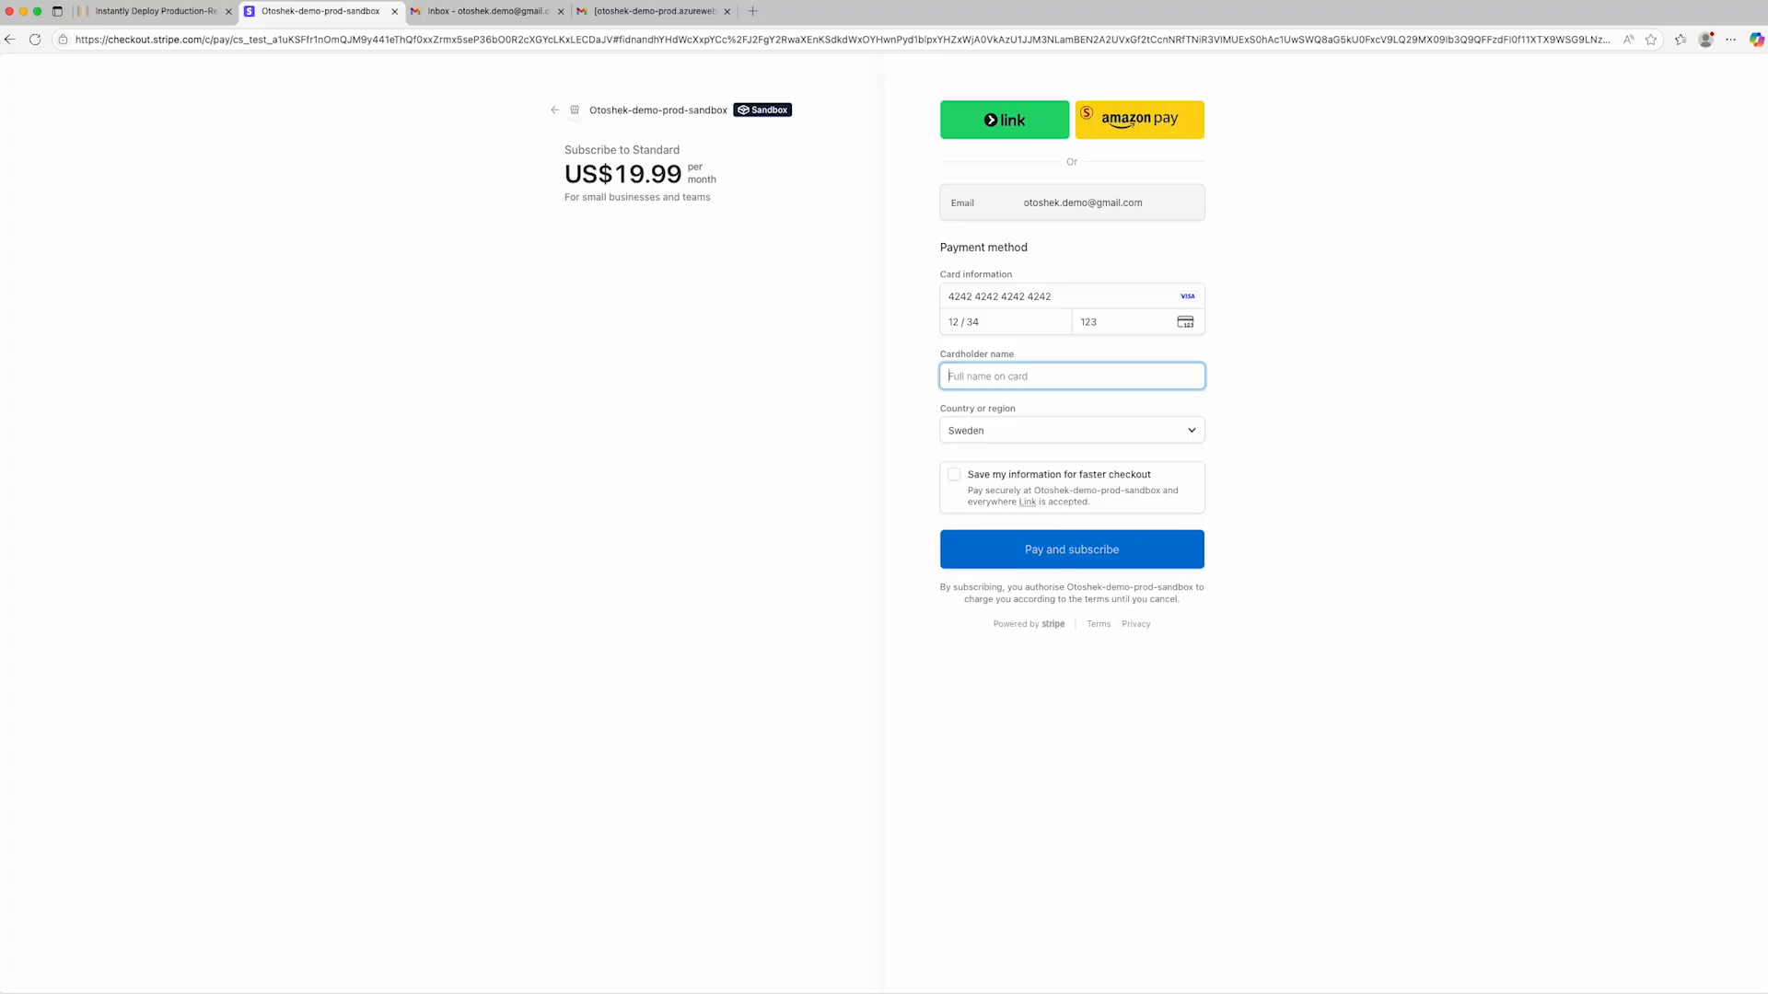
pyautogui.write('John Doe')
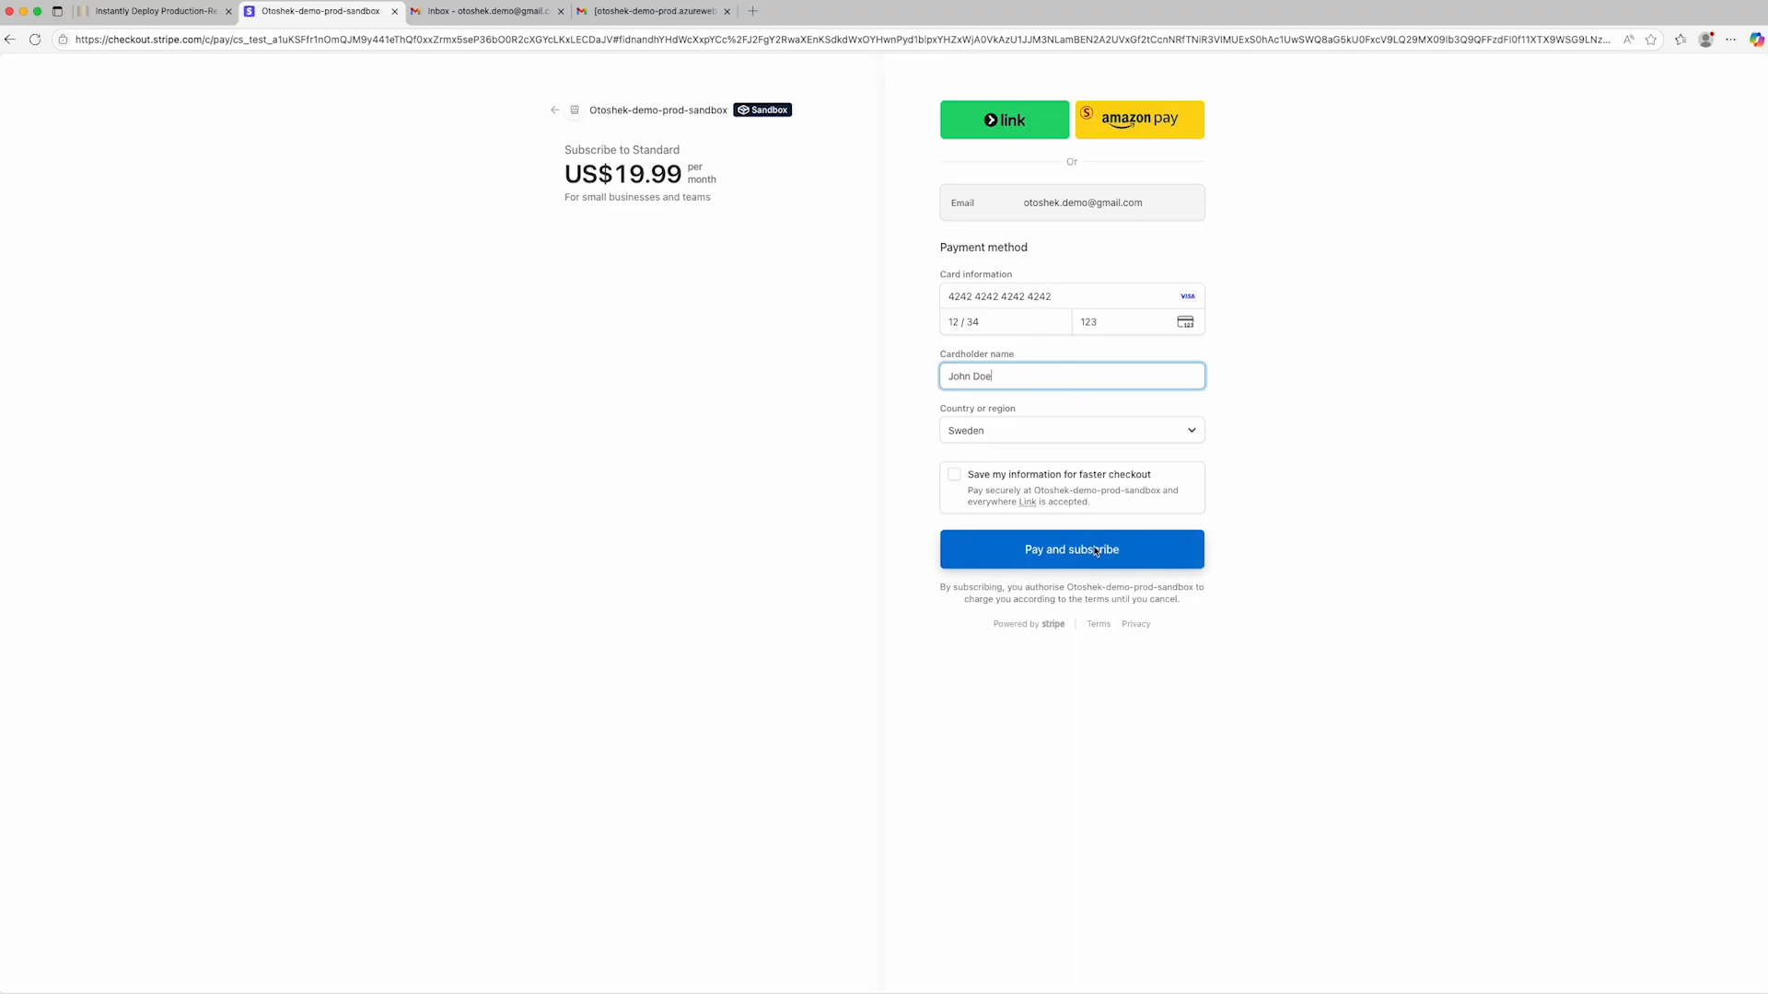
pyautogui.click(1096, 551)
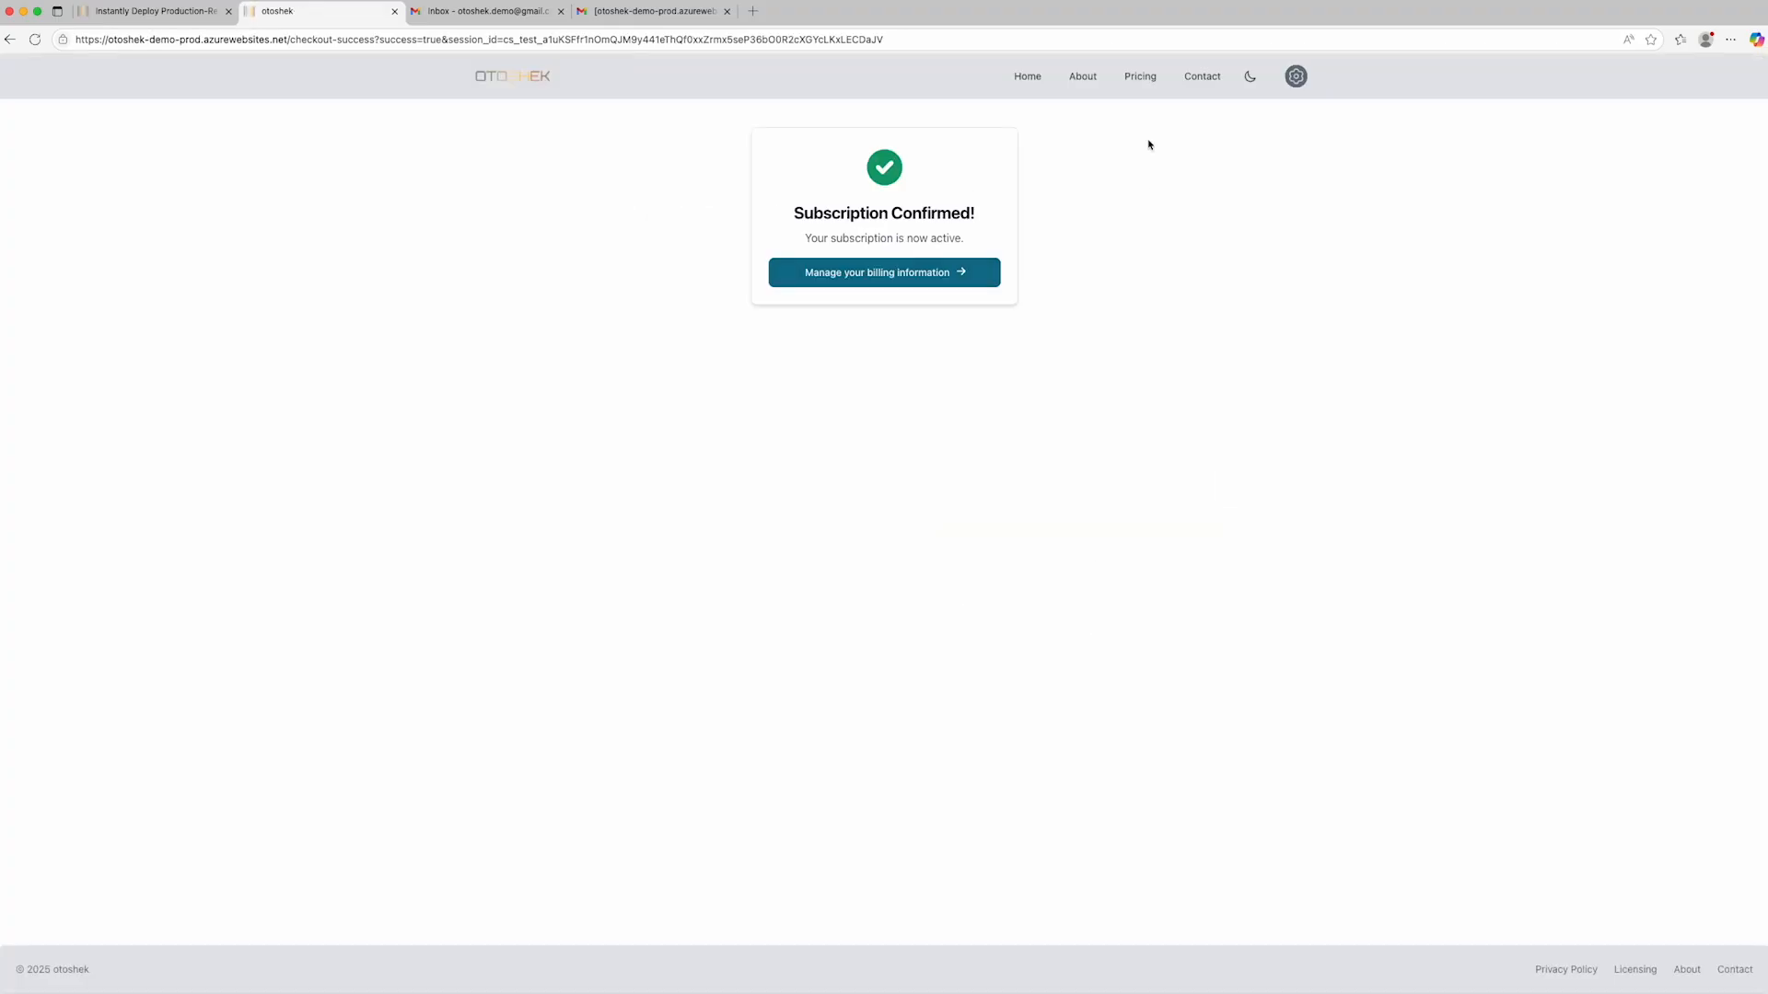
# - Review the profile and subscription status on the dashboard, and view the Contact page
pyautogui.click(1296, 77)
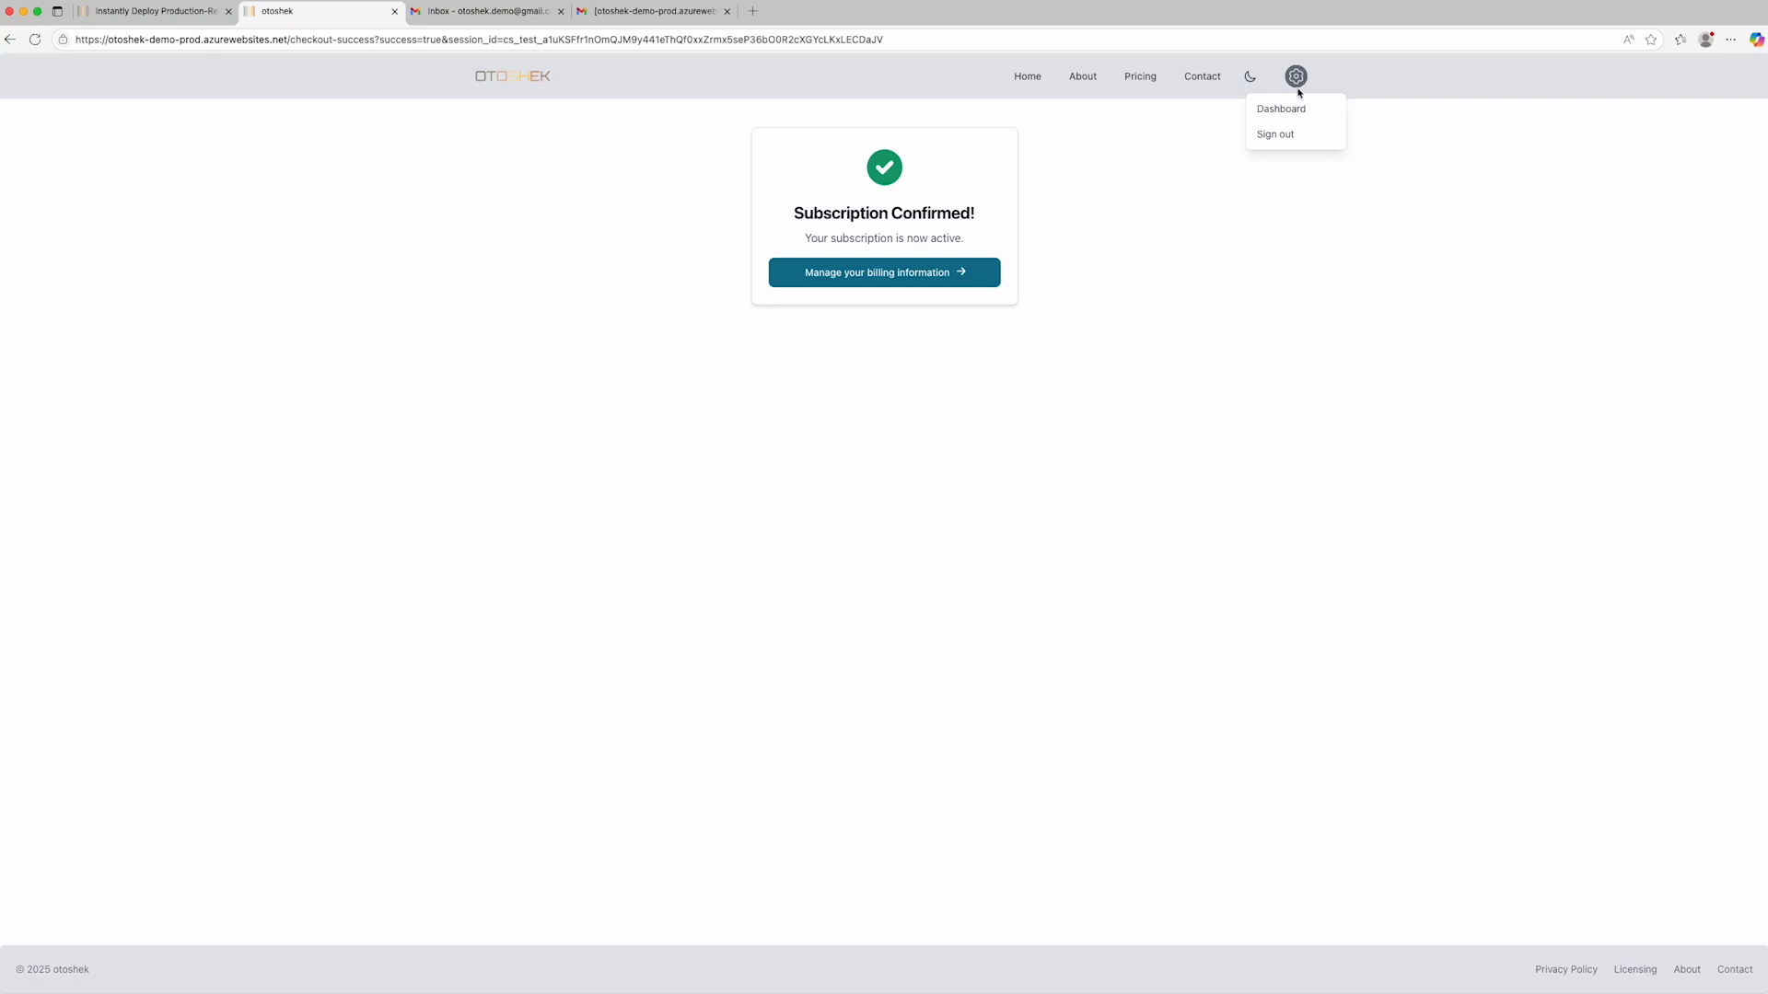
pyautogui.click(1283, 110)
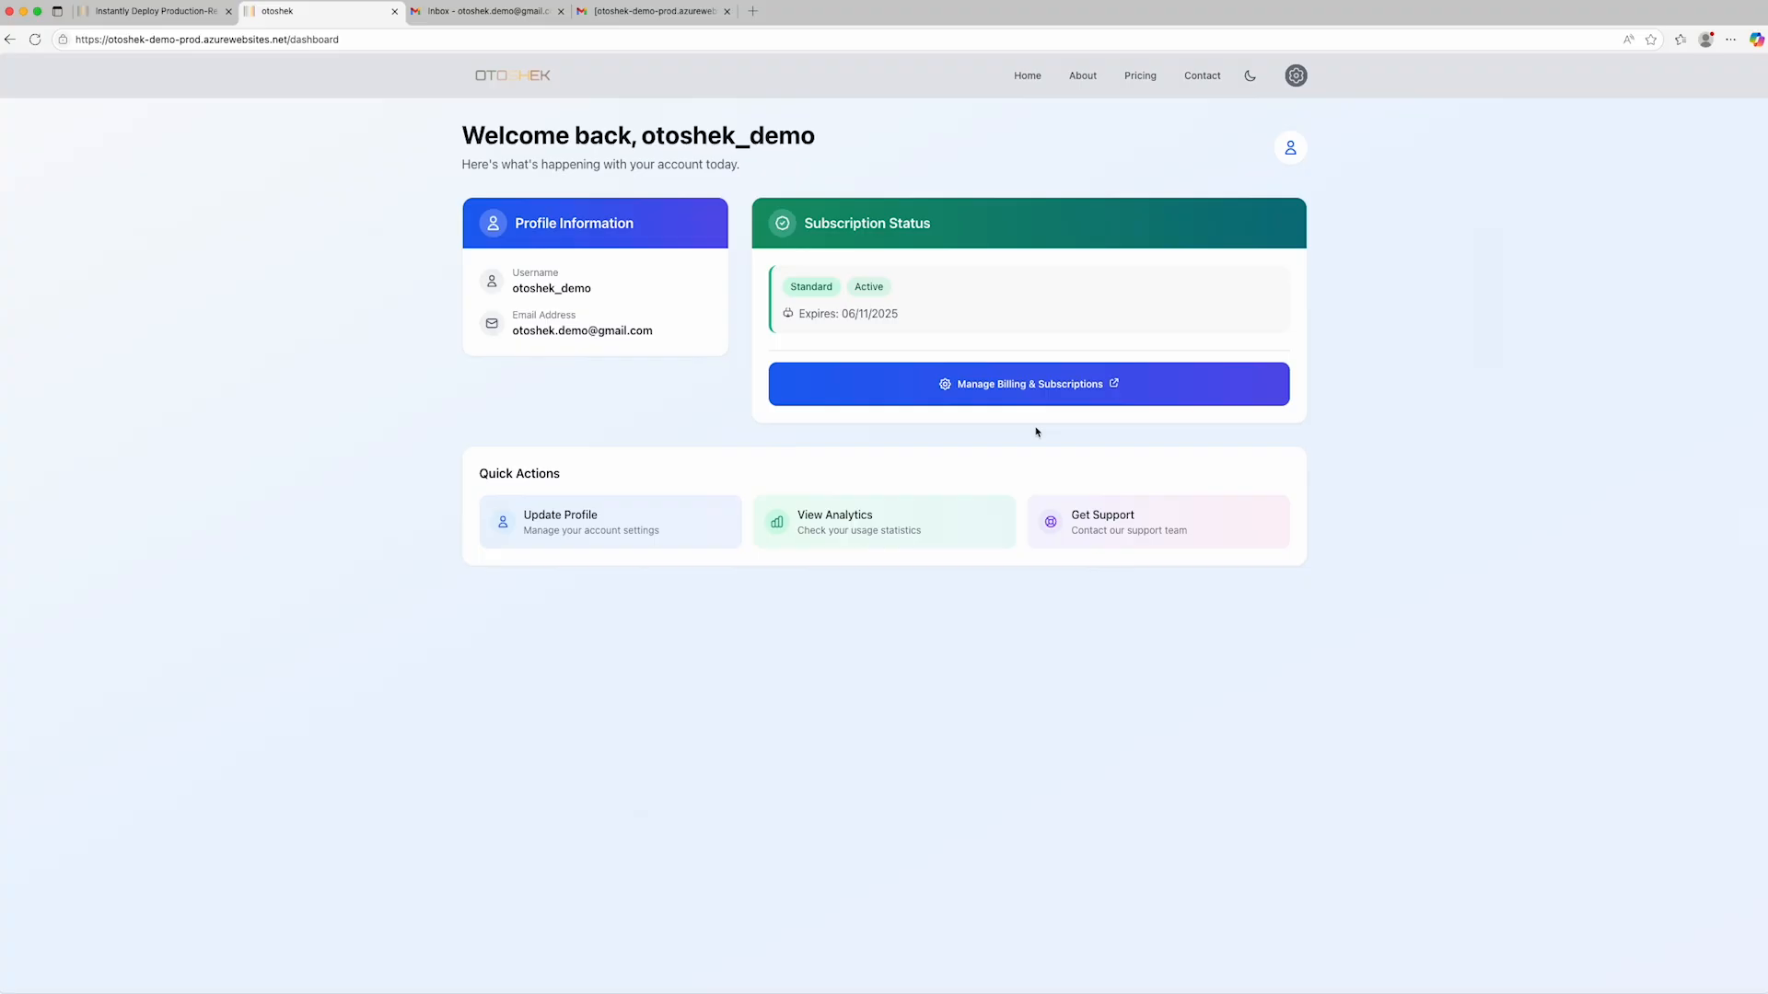
pyautogui.click(1188, 84)
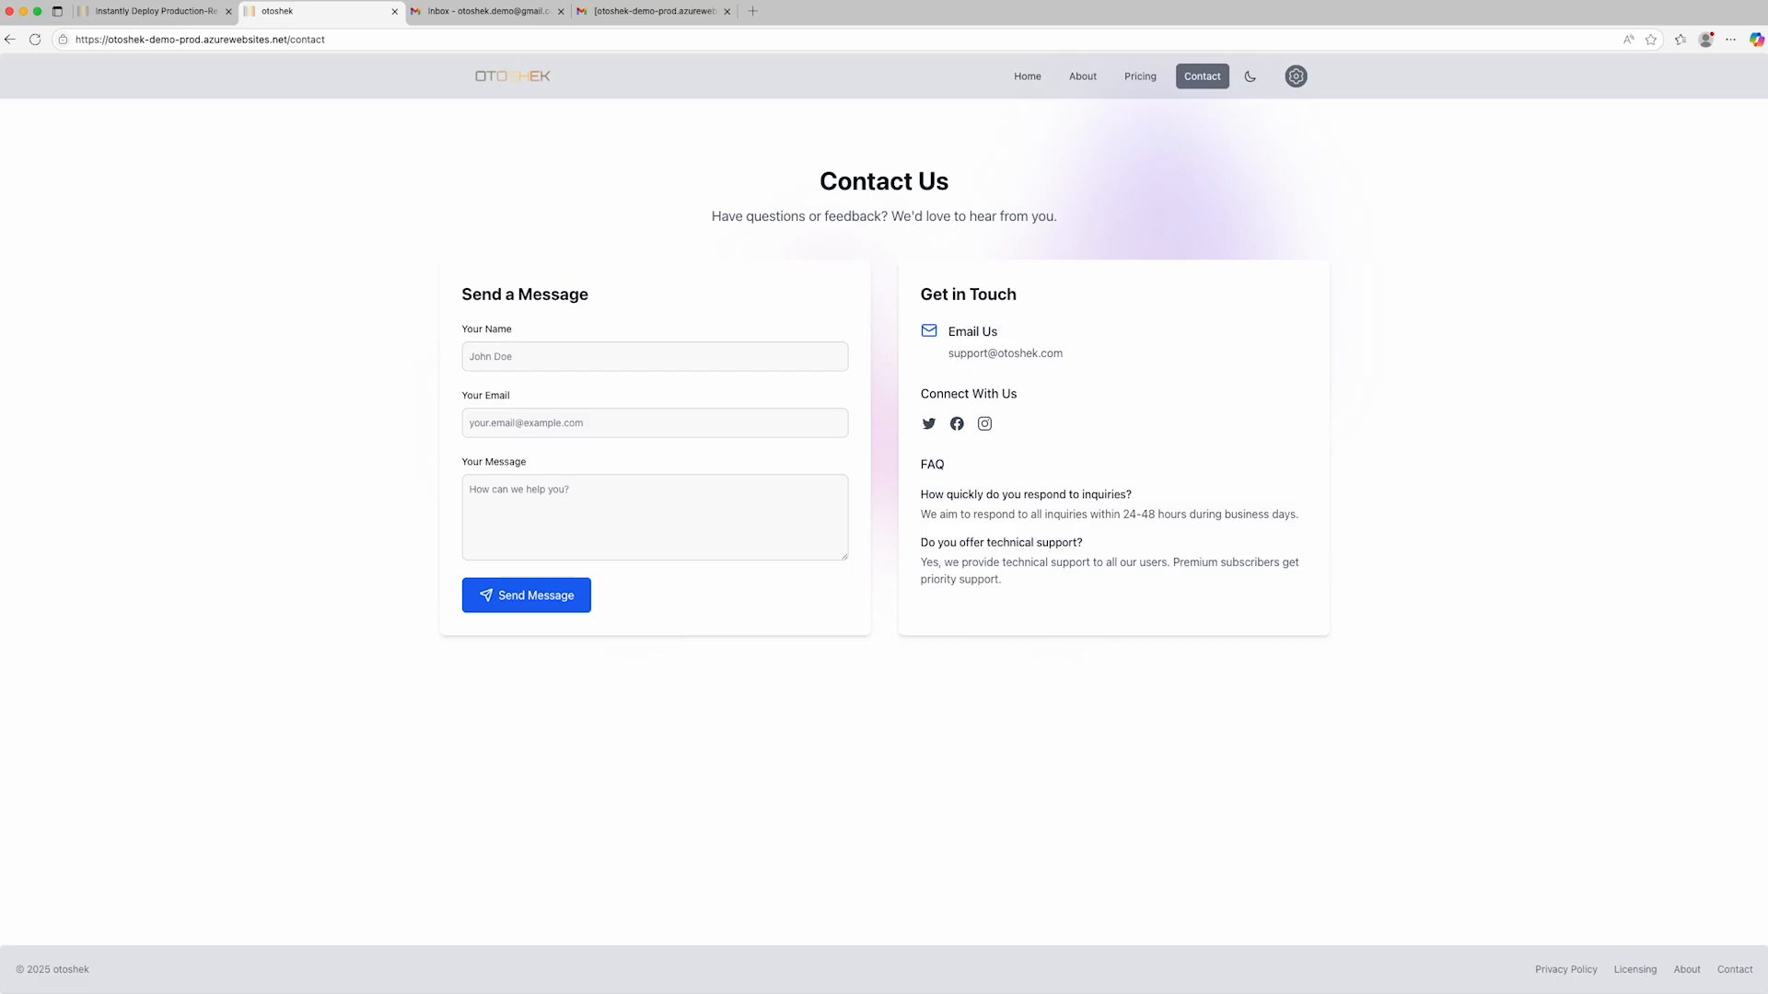
# - Close the demo app and open the SaaS stack configurator from the Otoshek home page
pyautogui.click(394, 11)
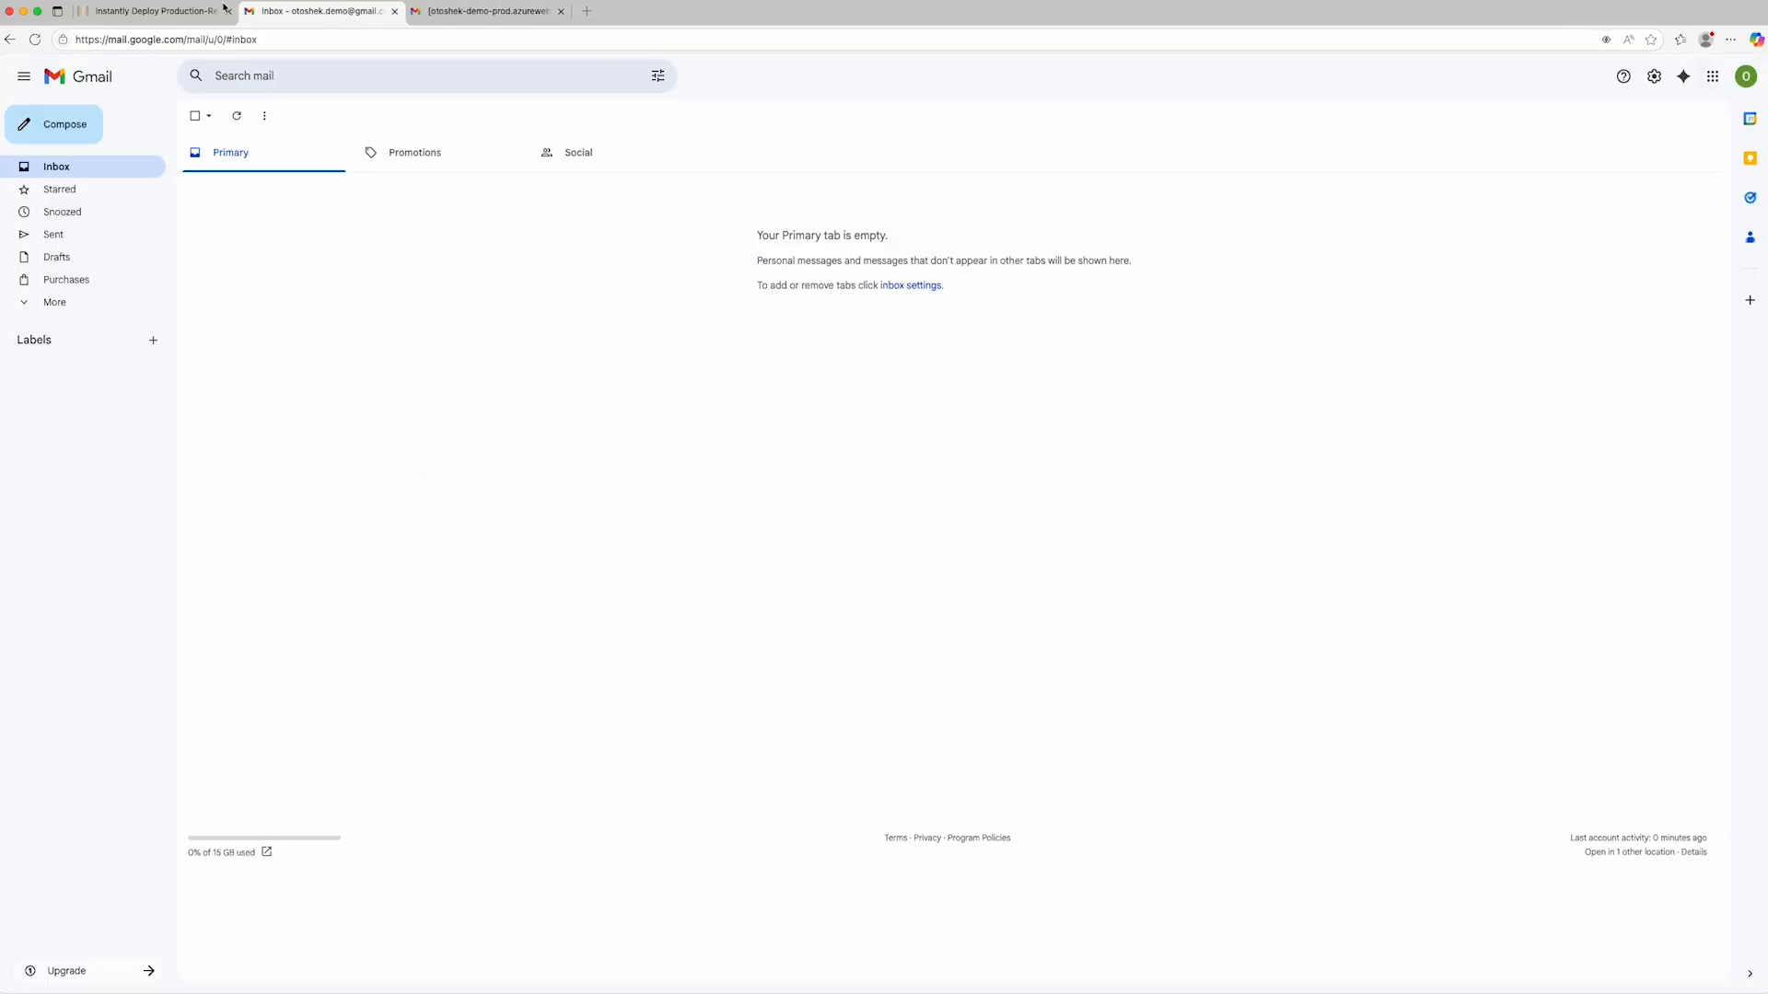
pyautogui.click(219, 11)
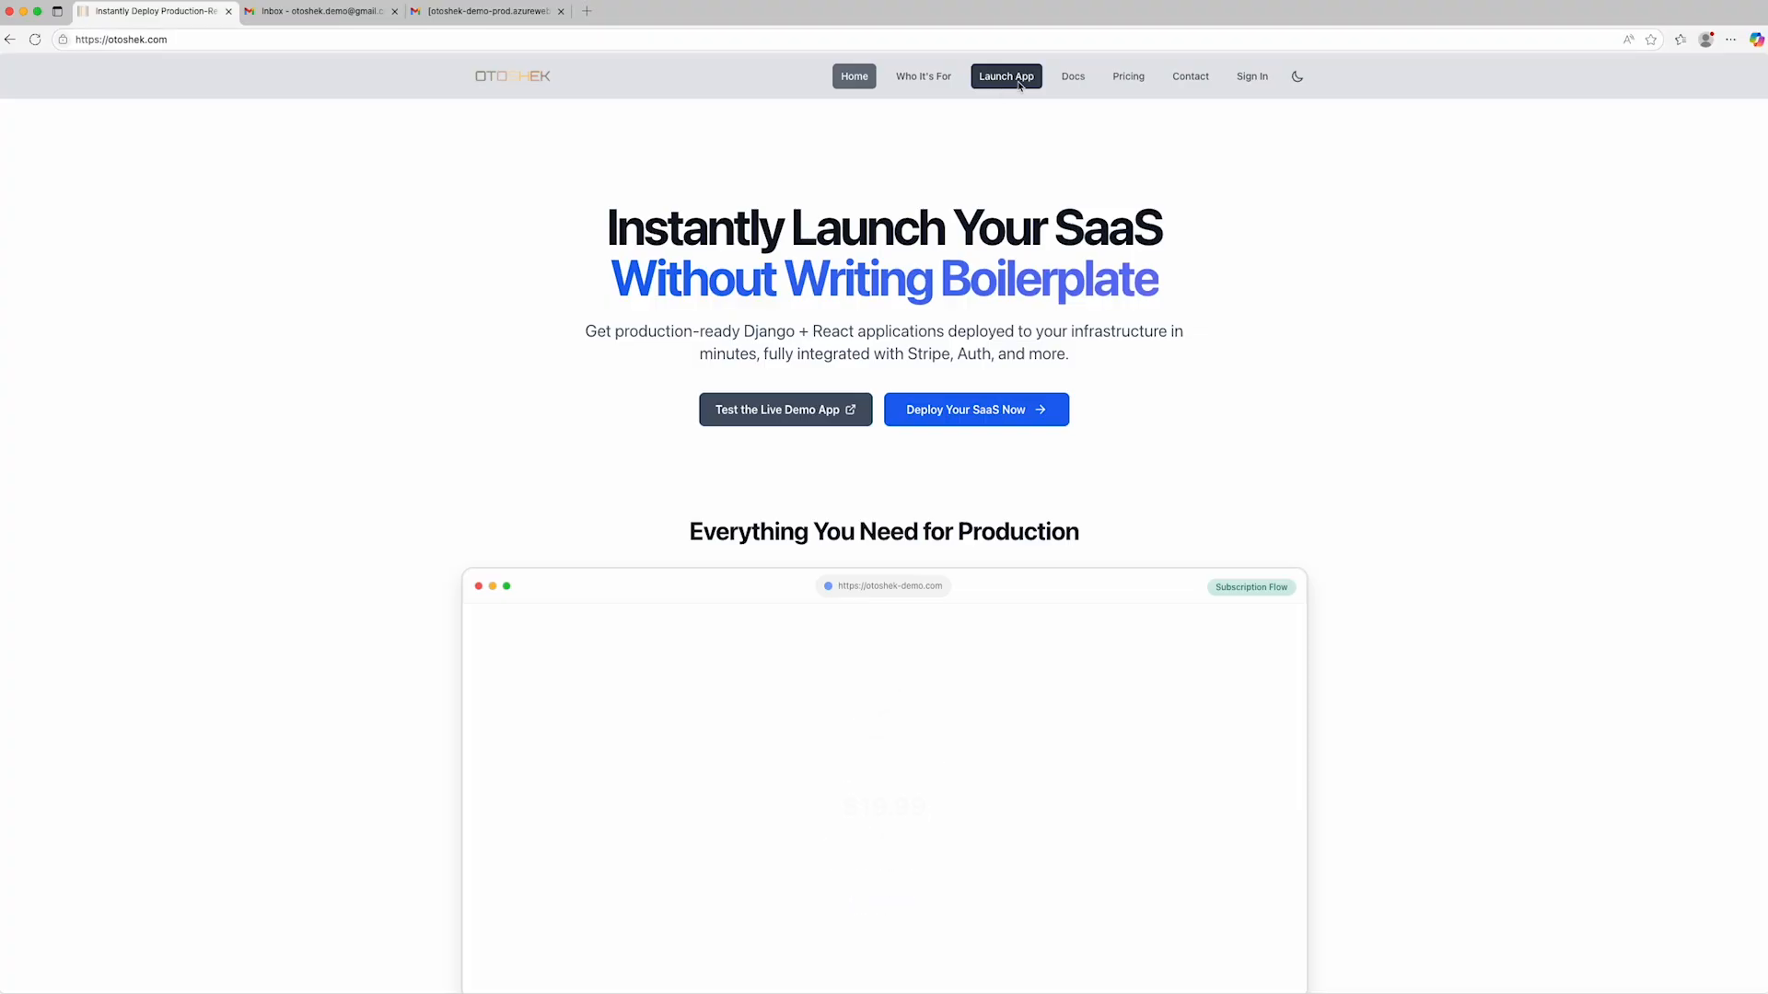
pyautogui.click(1003, 411)
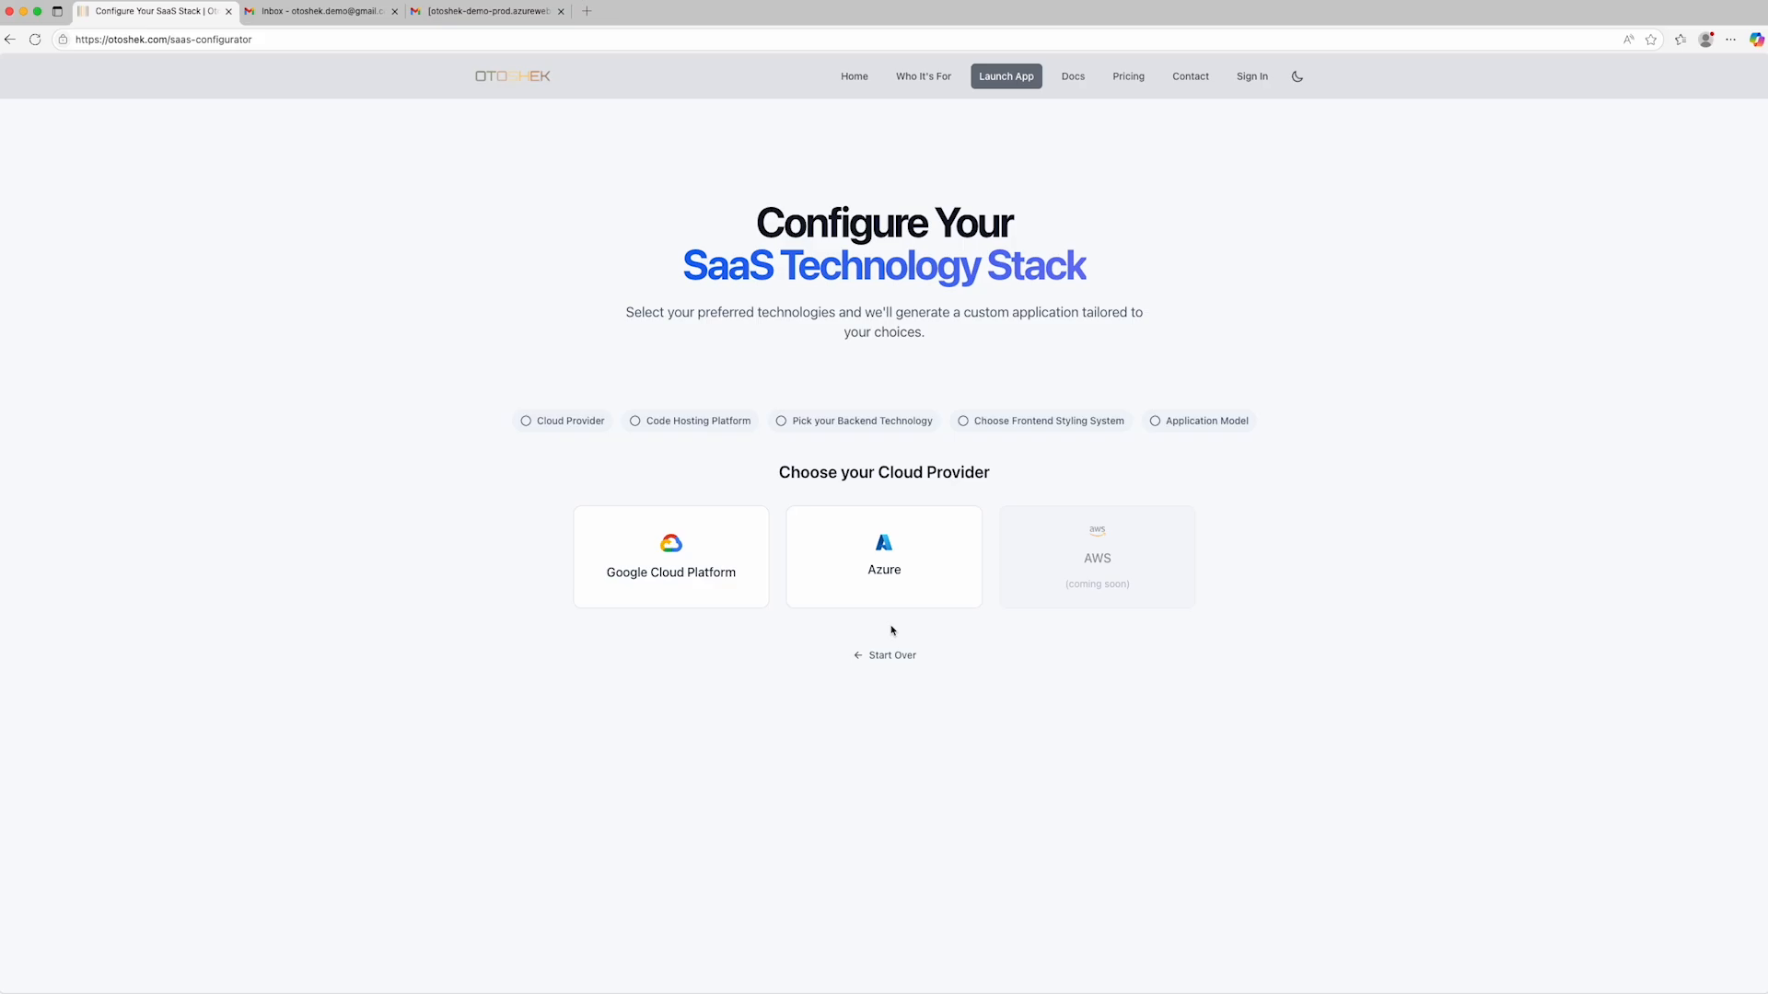
# - Choose Azure as the cloud provider and examine the technology stack architecture diagram
pyautogui.click(882, 570)
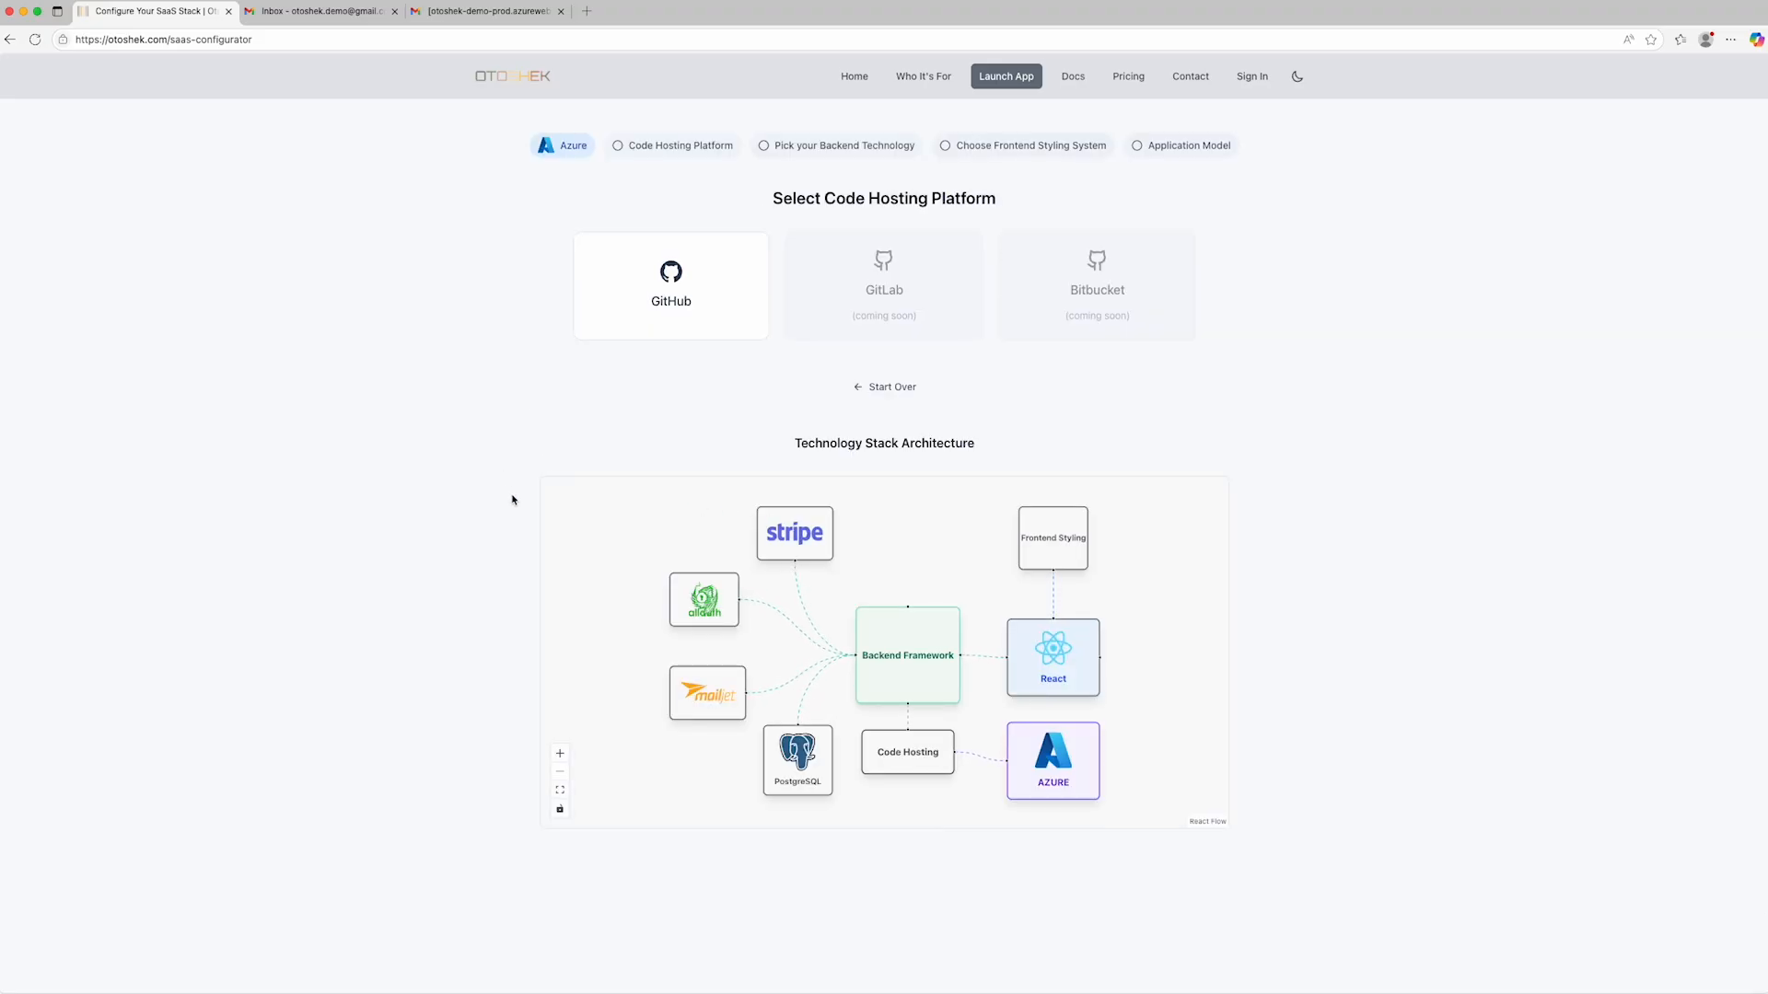
pyautogui.scroll(-1, 511, 497)
pyautogui.scroll(-1, 512, 500)
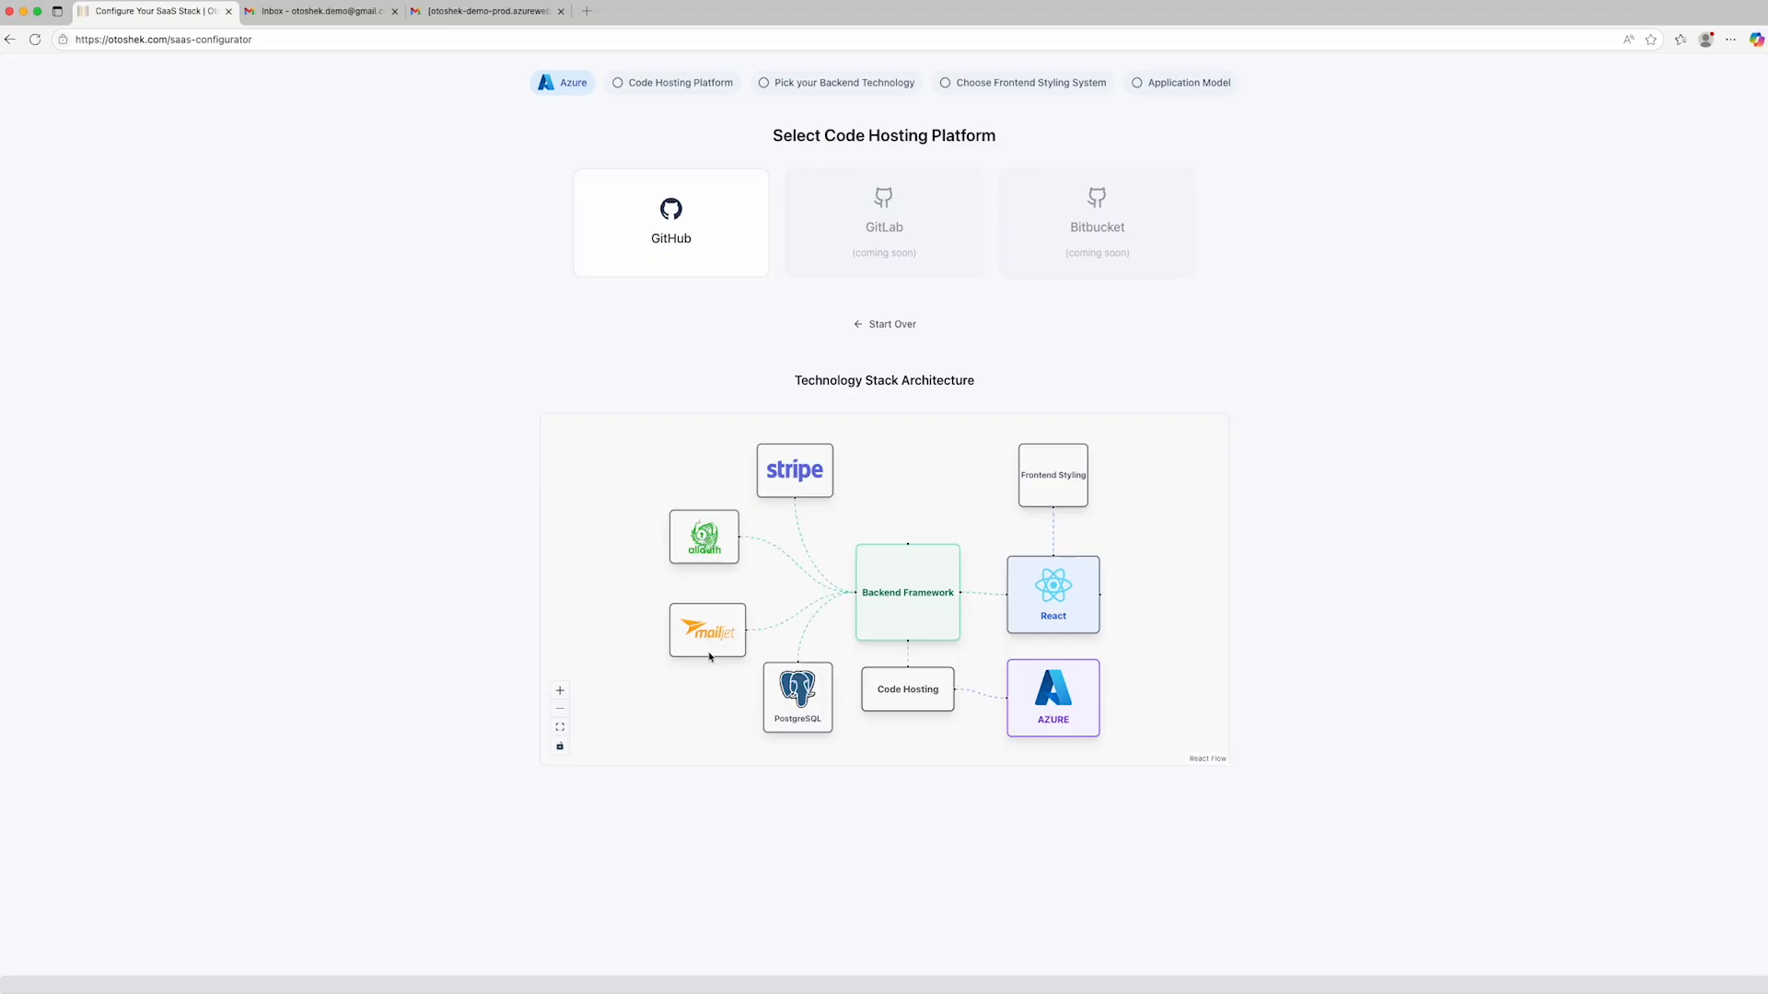
pyautogui.scroll(1, 787, 728)
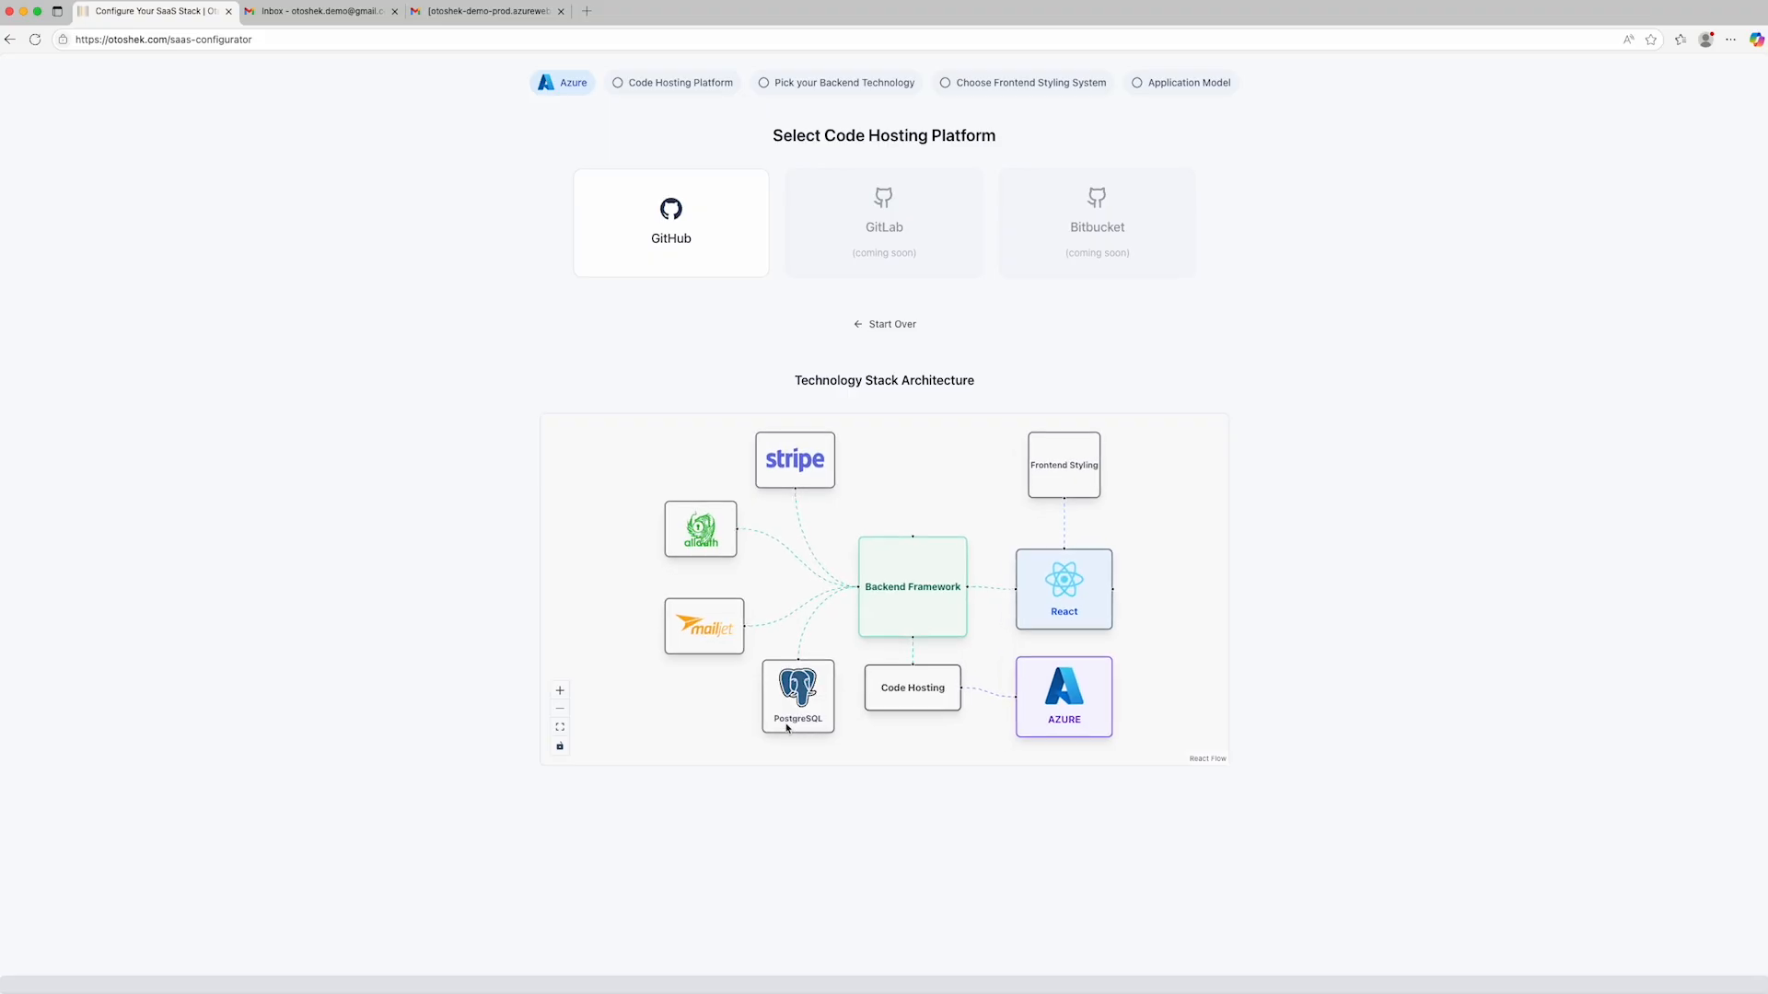
pyautogui.scroll(-1, 788, 727)
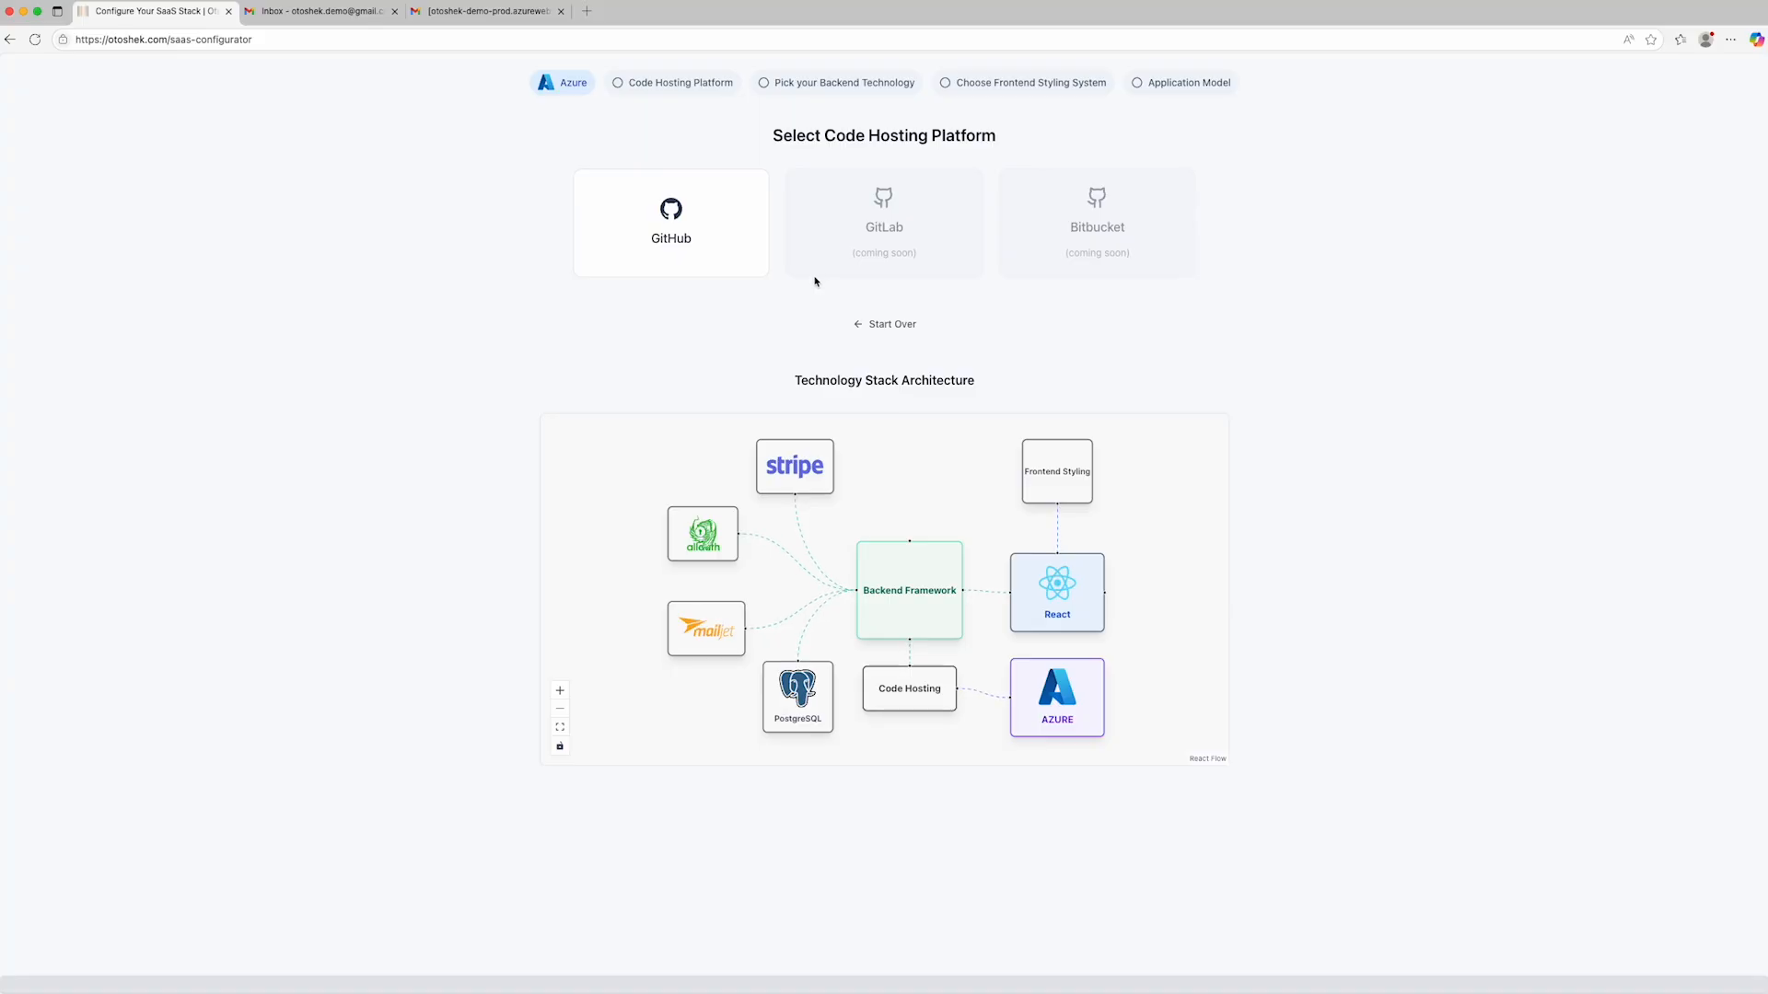
# - Complete the stack with GitHub code hosting, Django backend, Tailwind CSS styling and the Subscription-based SaaS application model
pyautogui.click(693, 238)
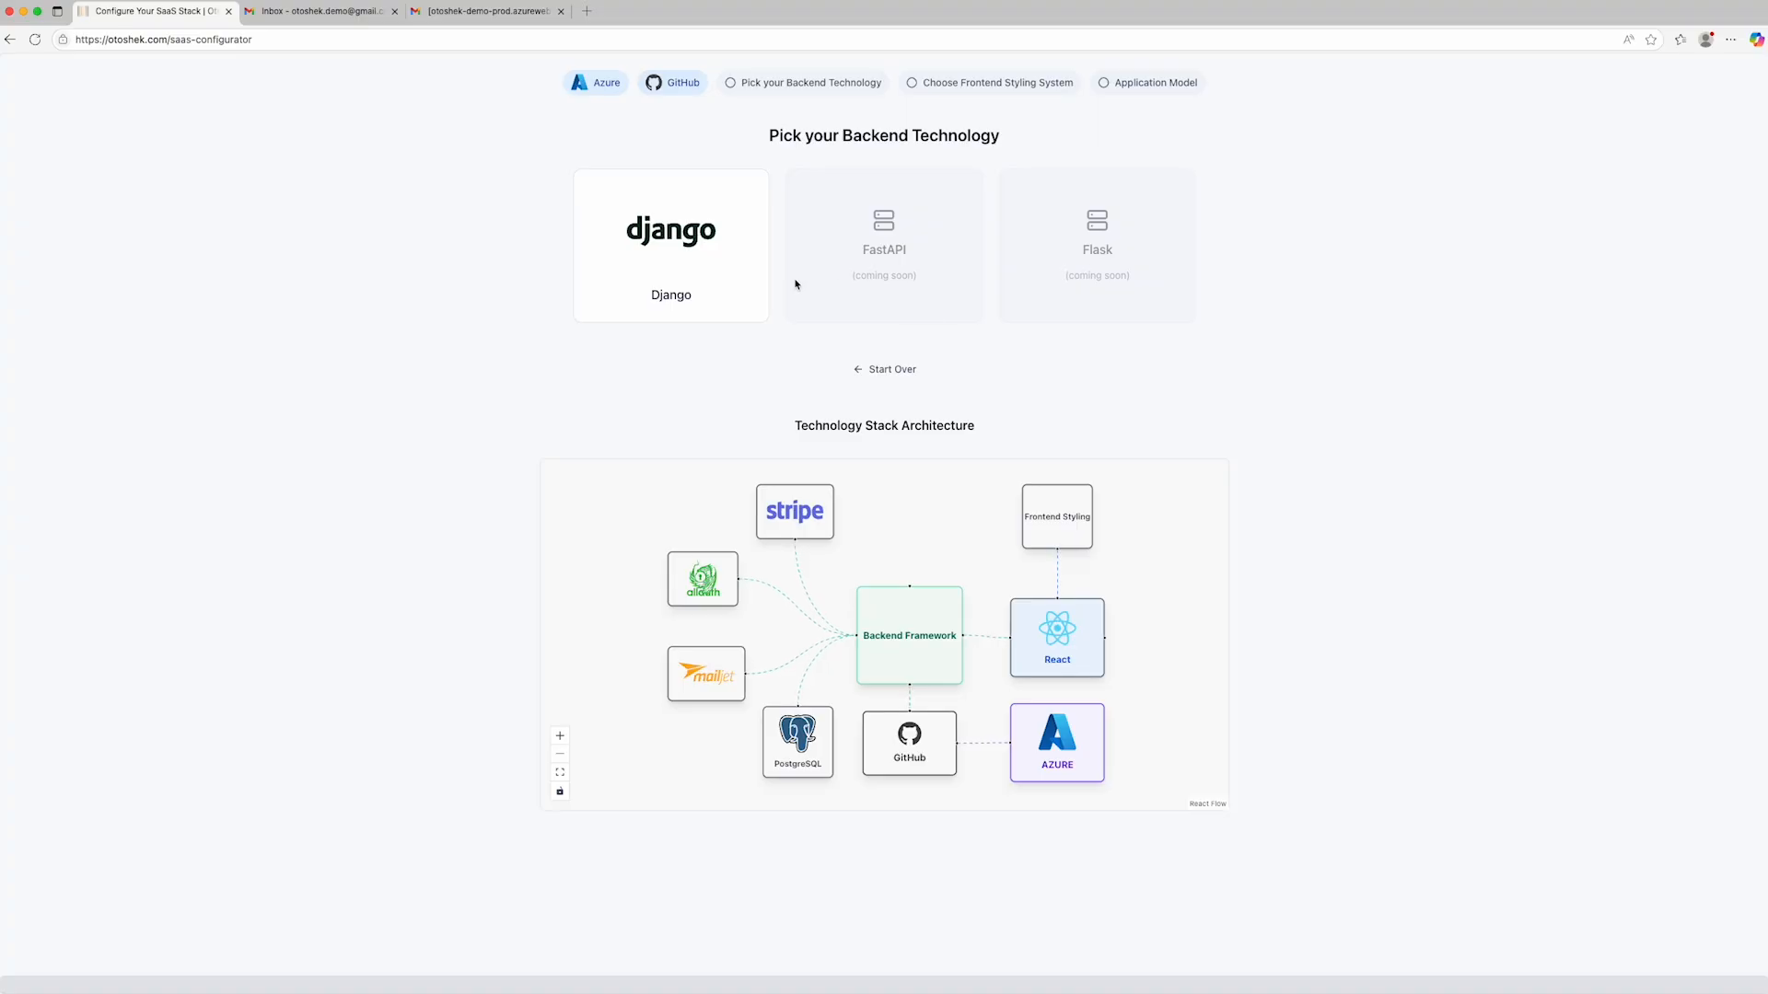
pyautogui.click(681, 263)
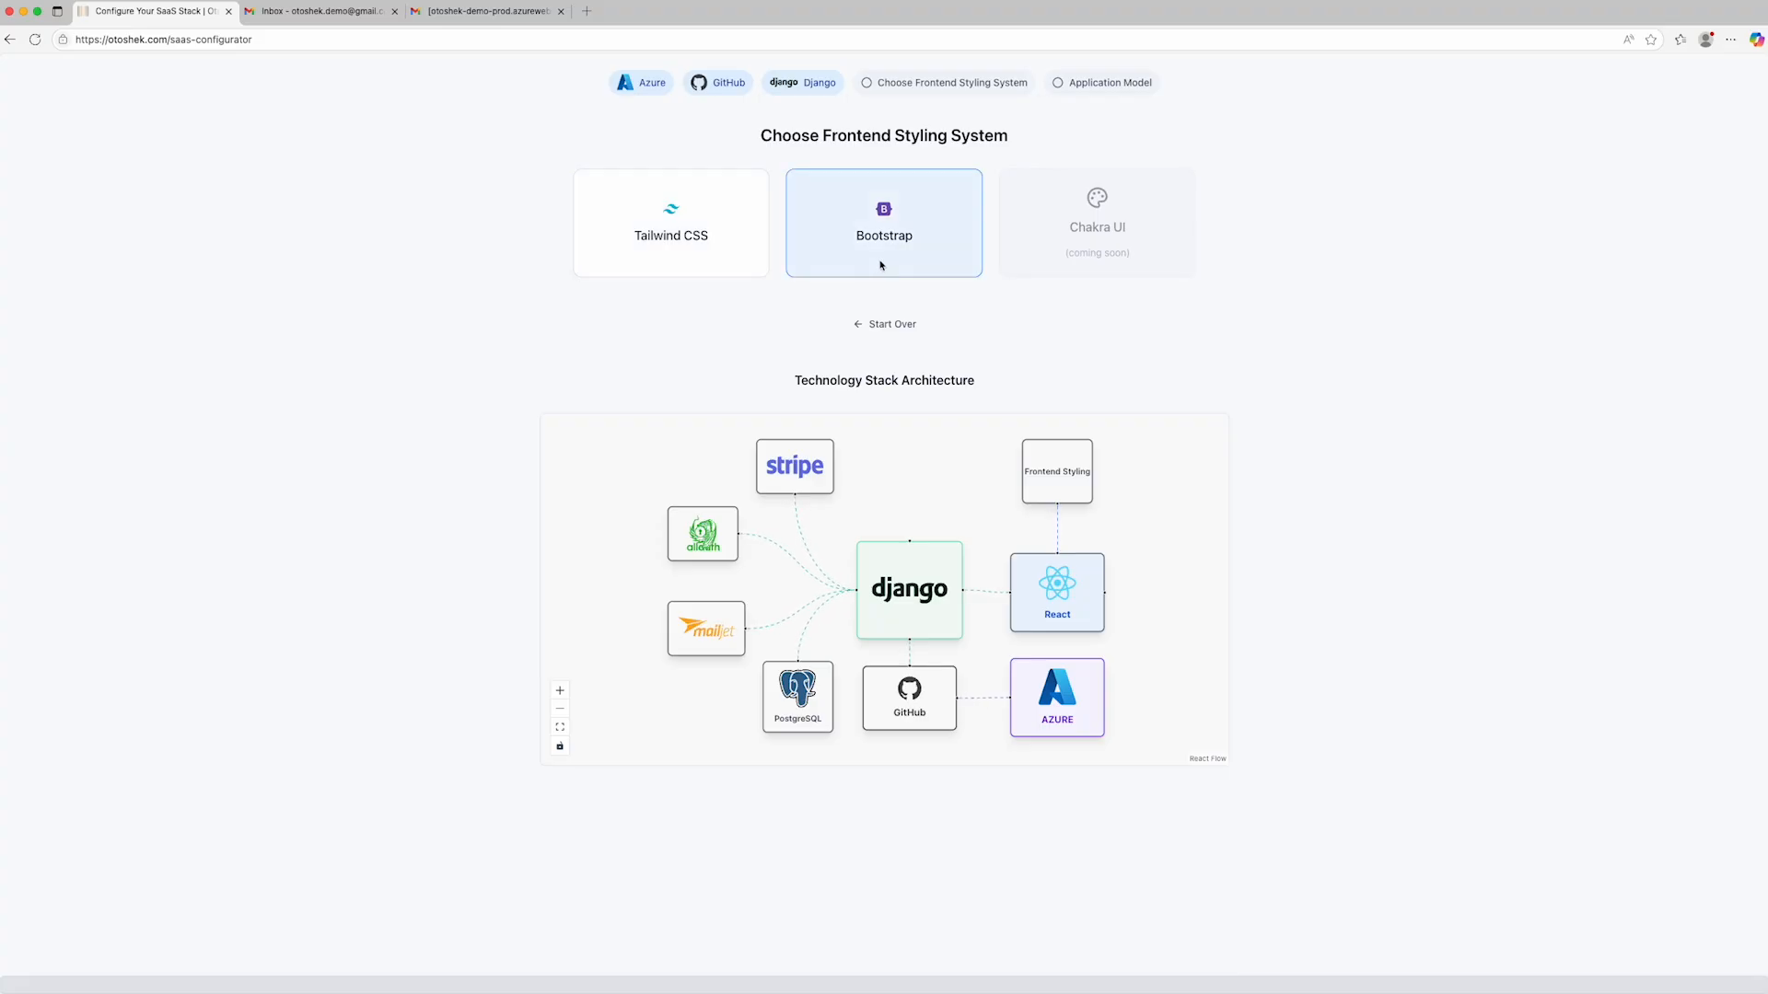
pyautogui.click(712, 245)
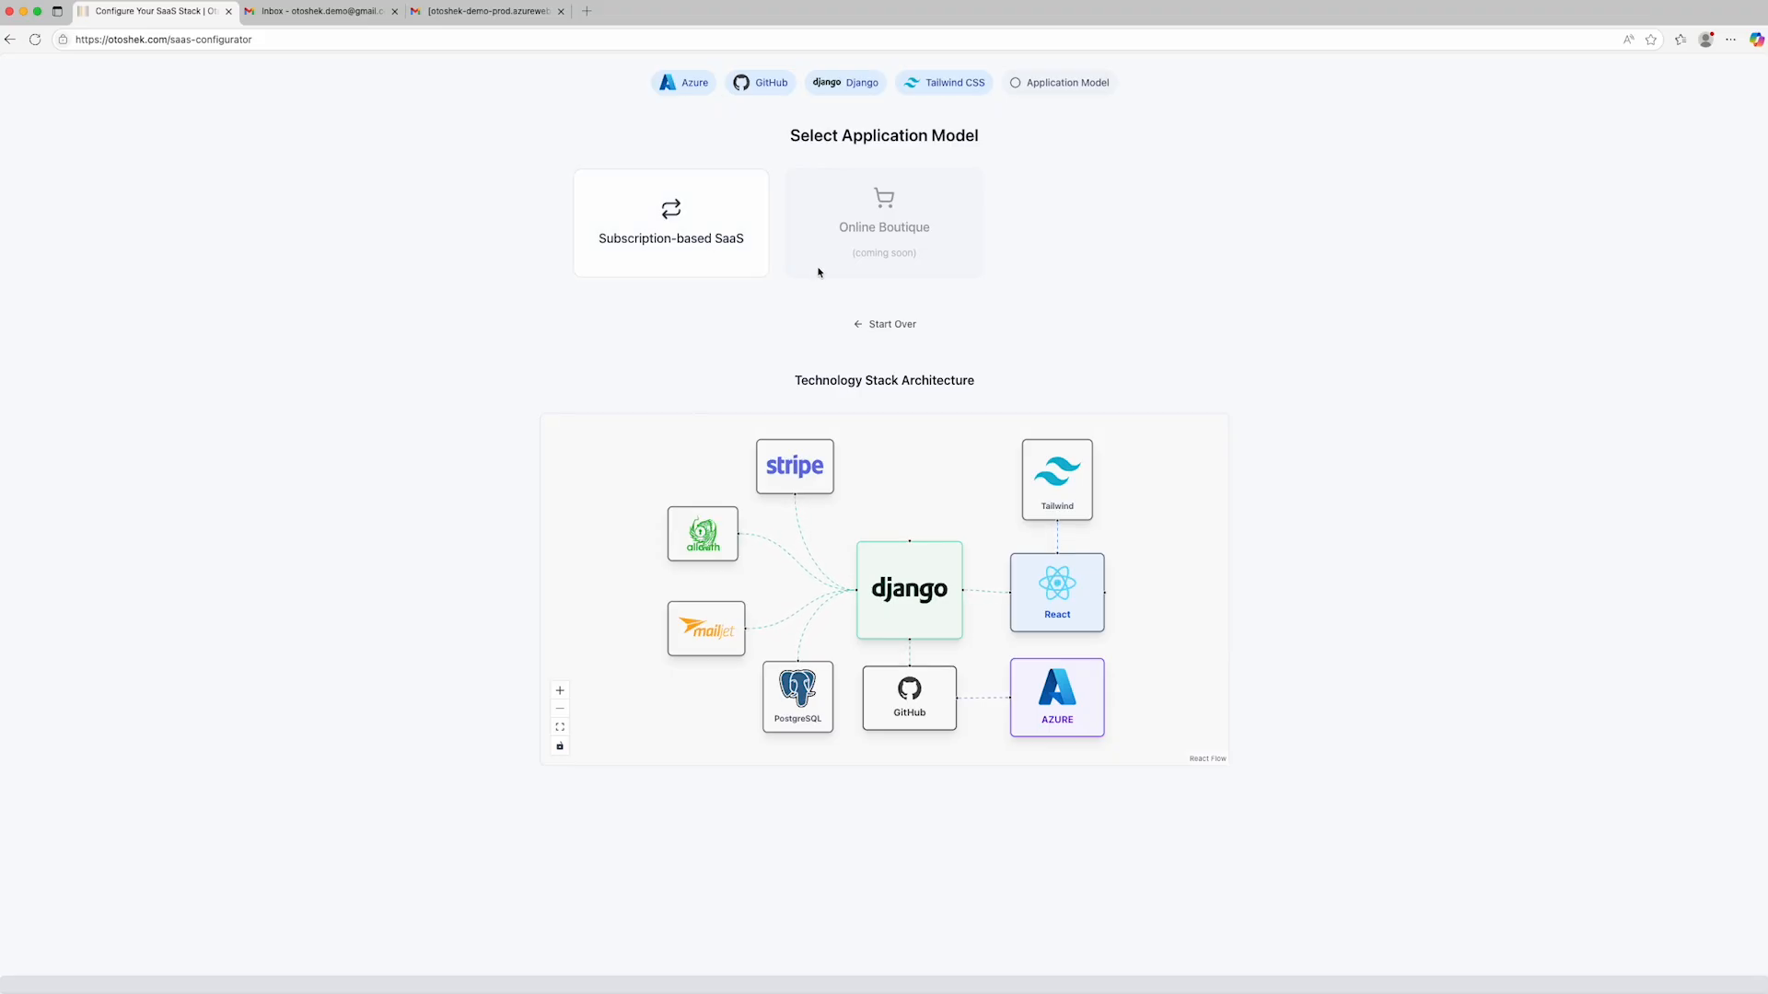
pyautogui.click(678, 237)
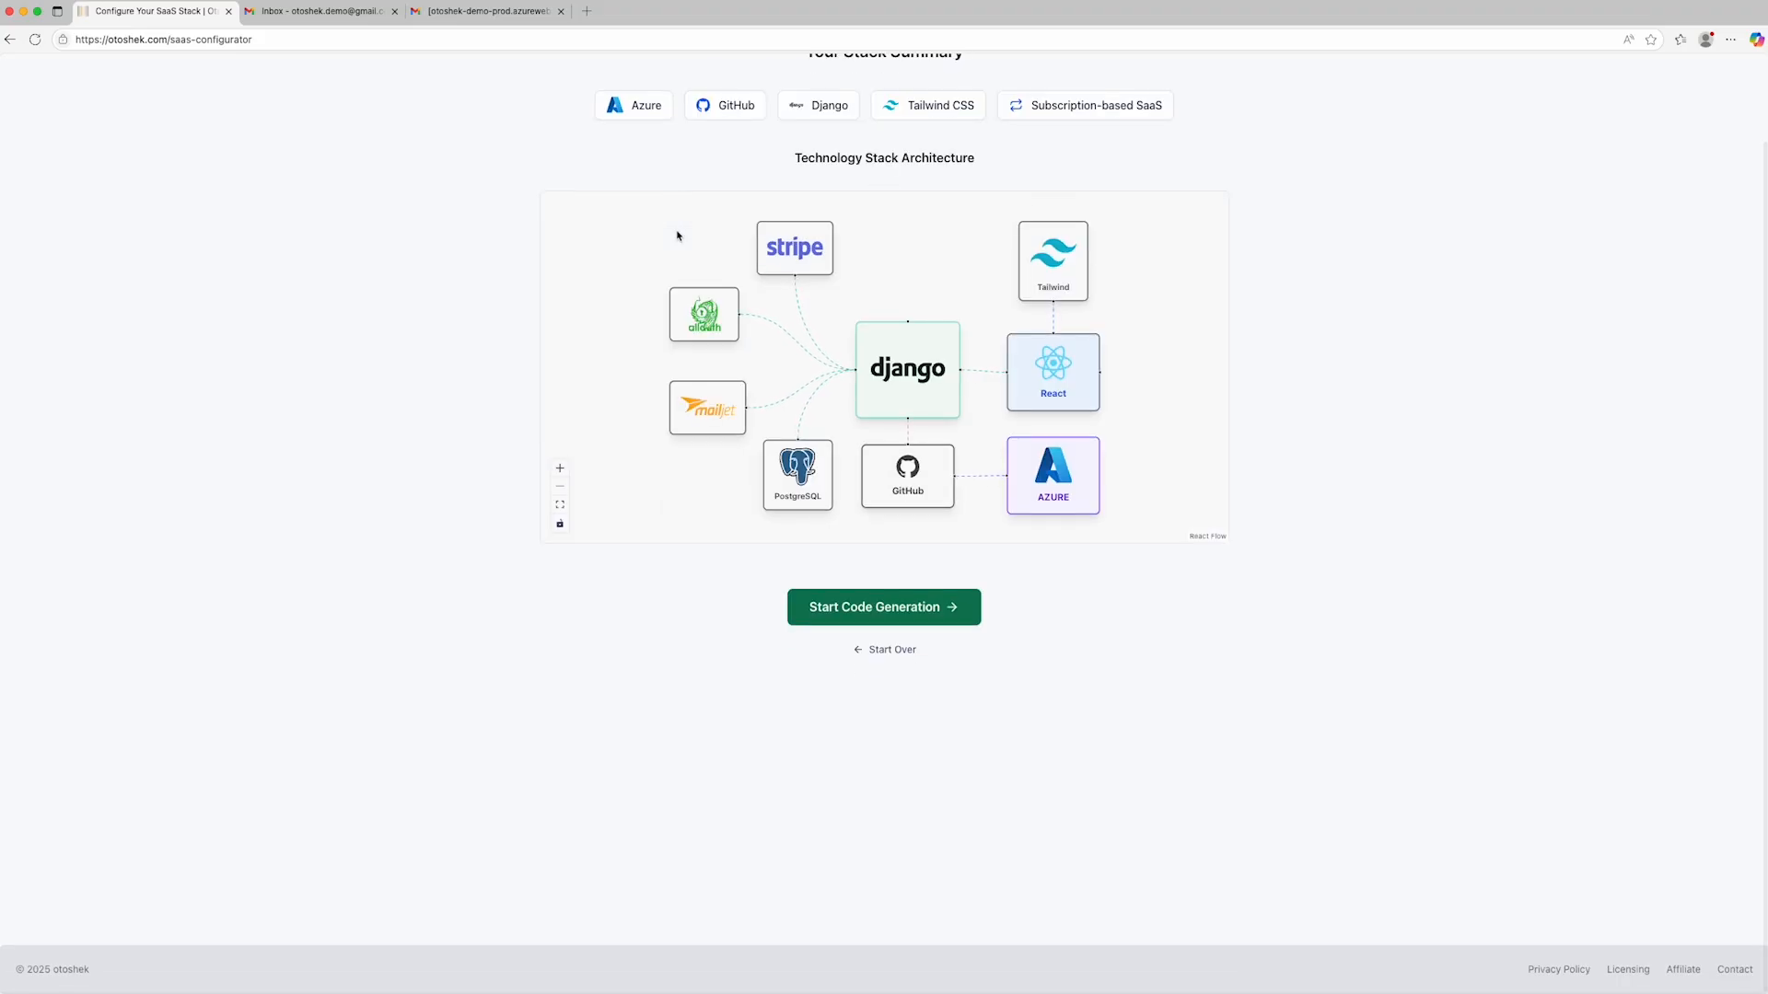
# - Start code generation for the configured stack and trigger the build with "backend" as the Django project name
pyautogui.scroll(1, 519, 231)
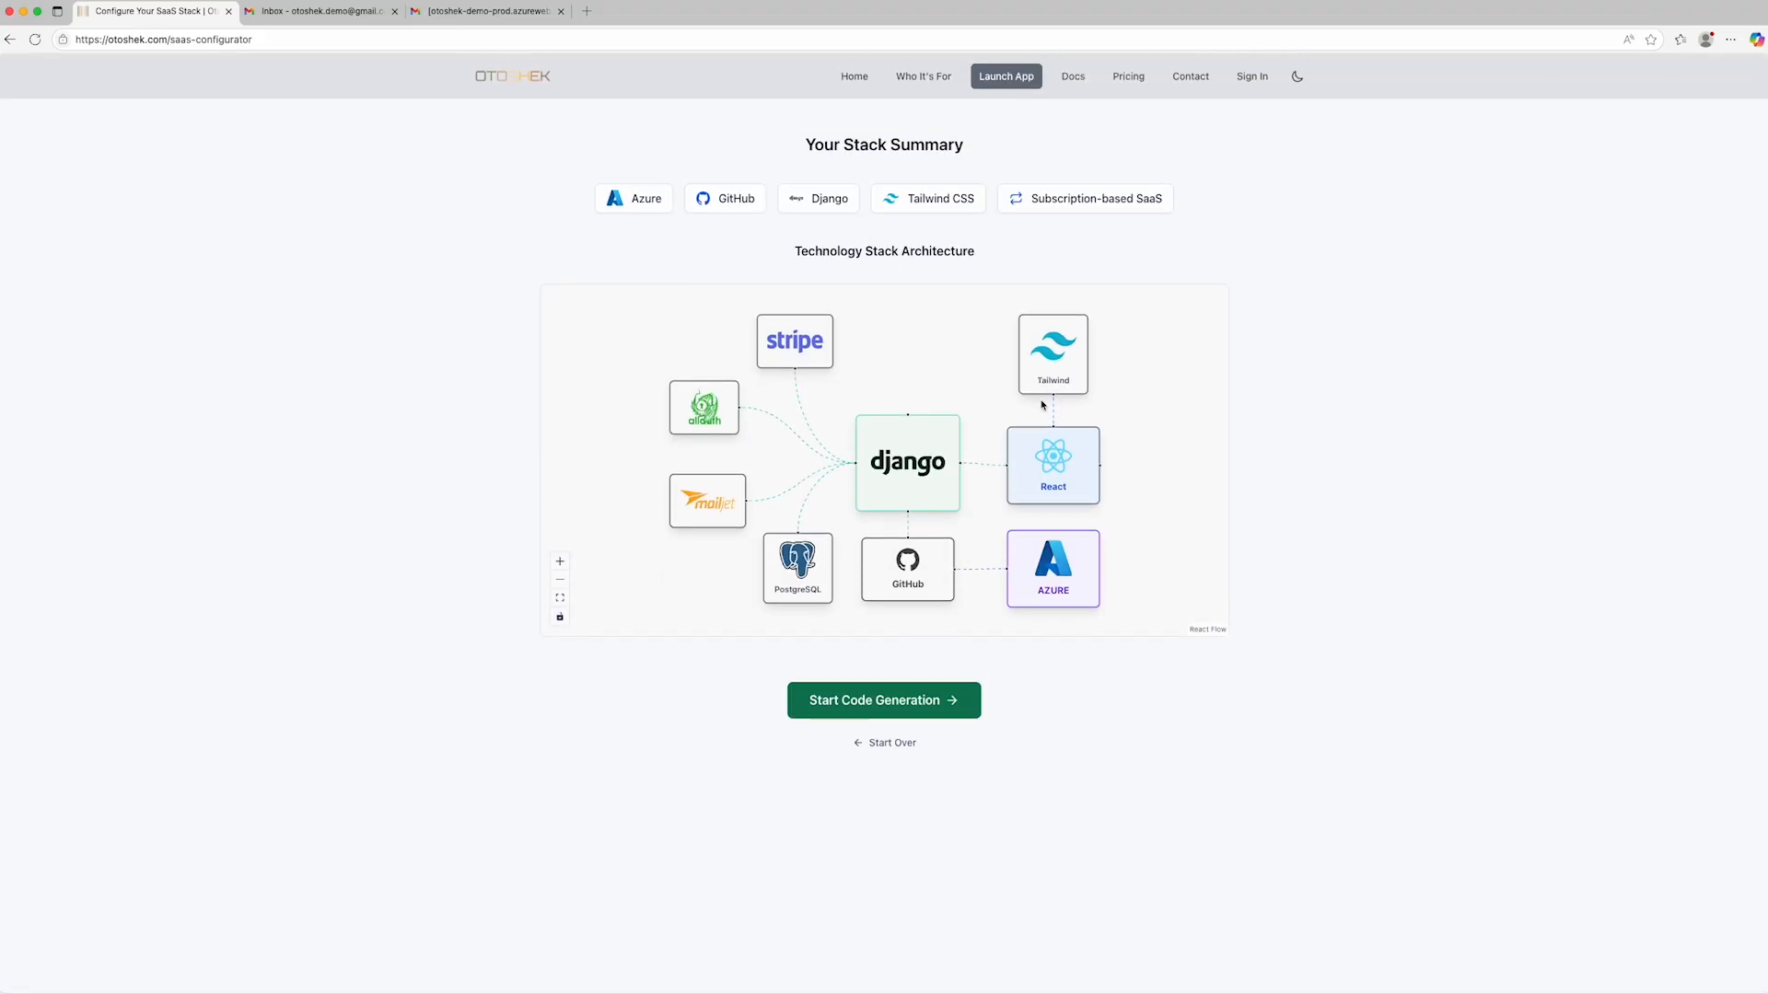
pyautogui.click(861, 702)
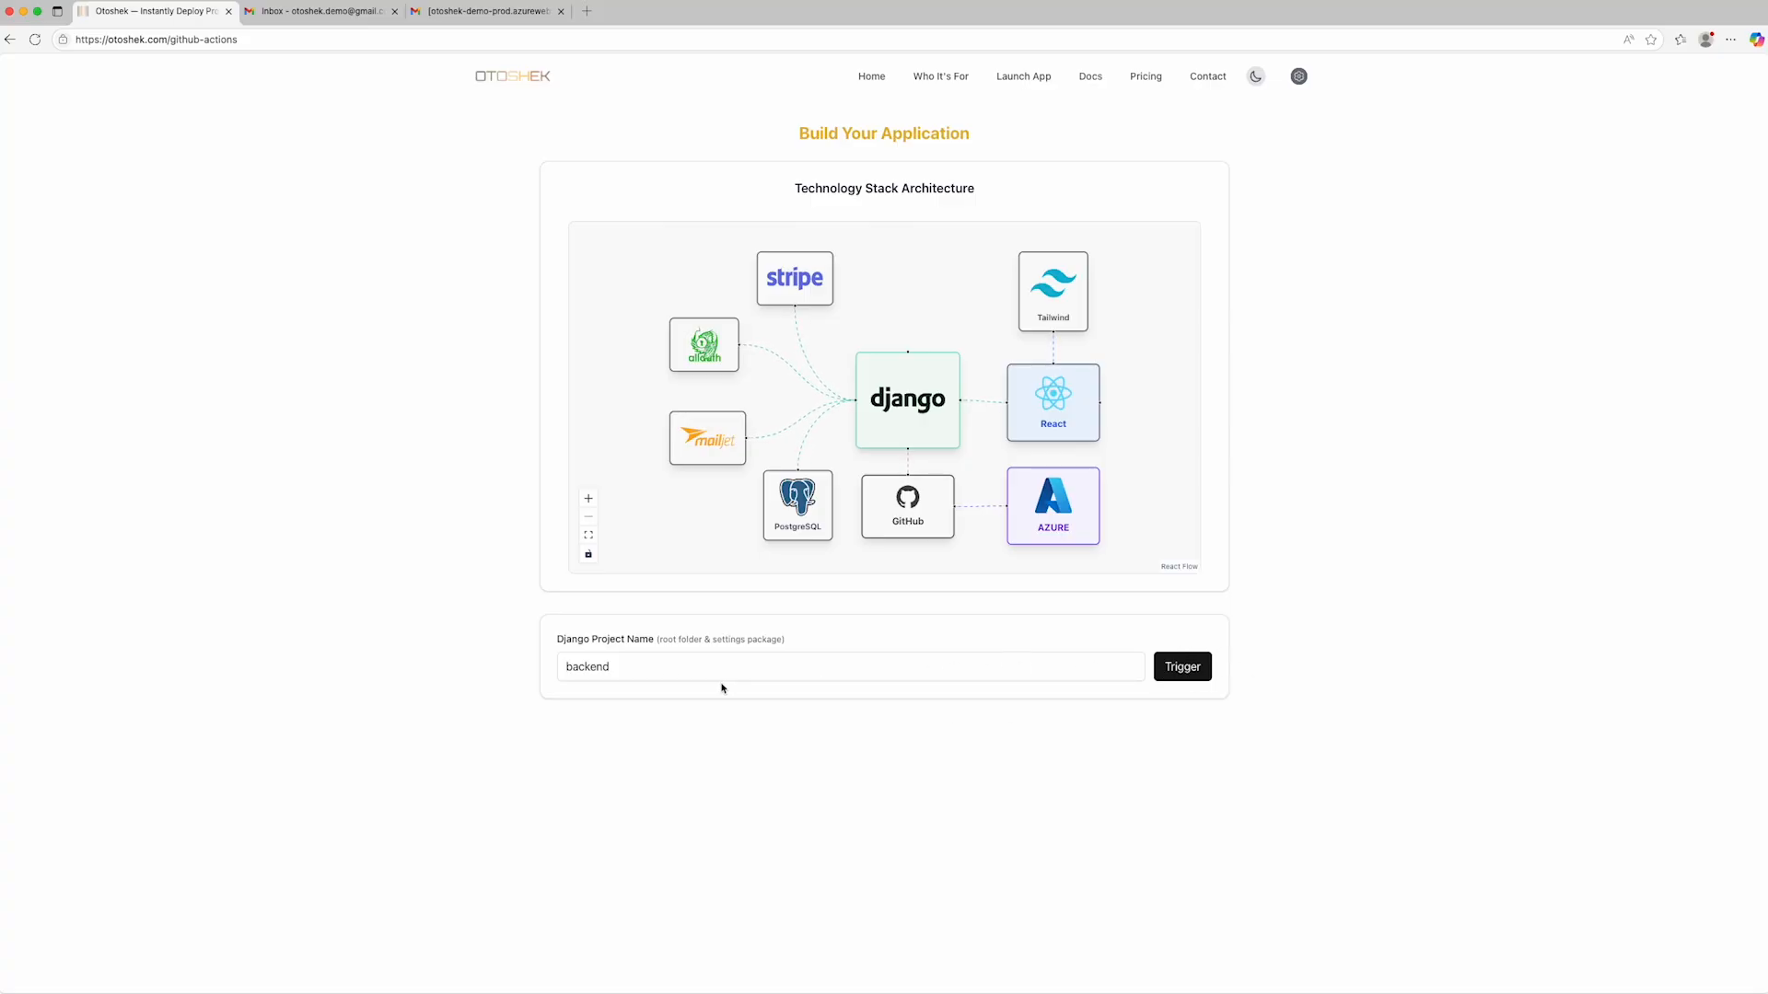
pyautogui.click(643, 672)
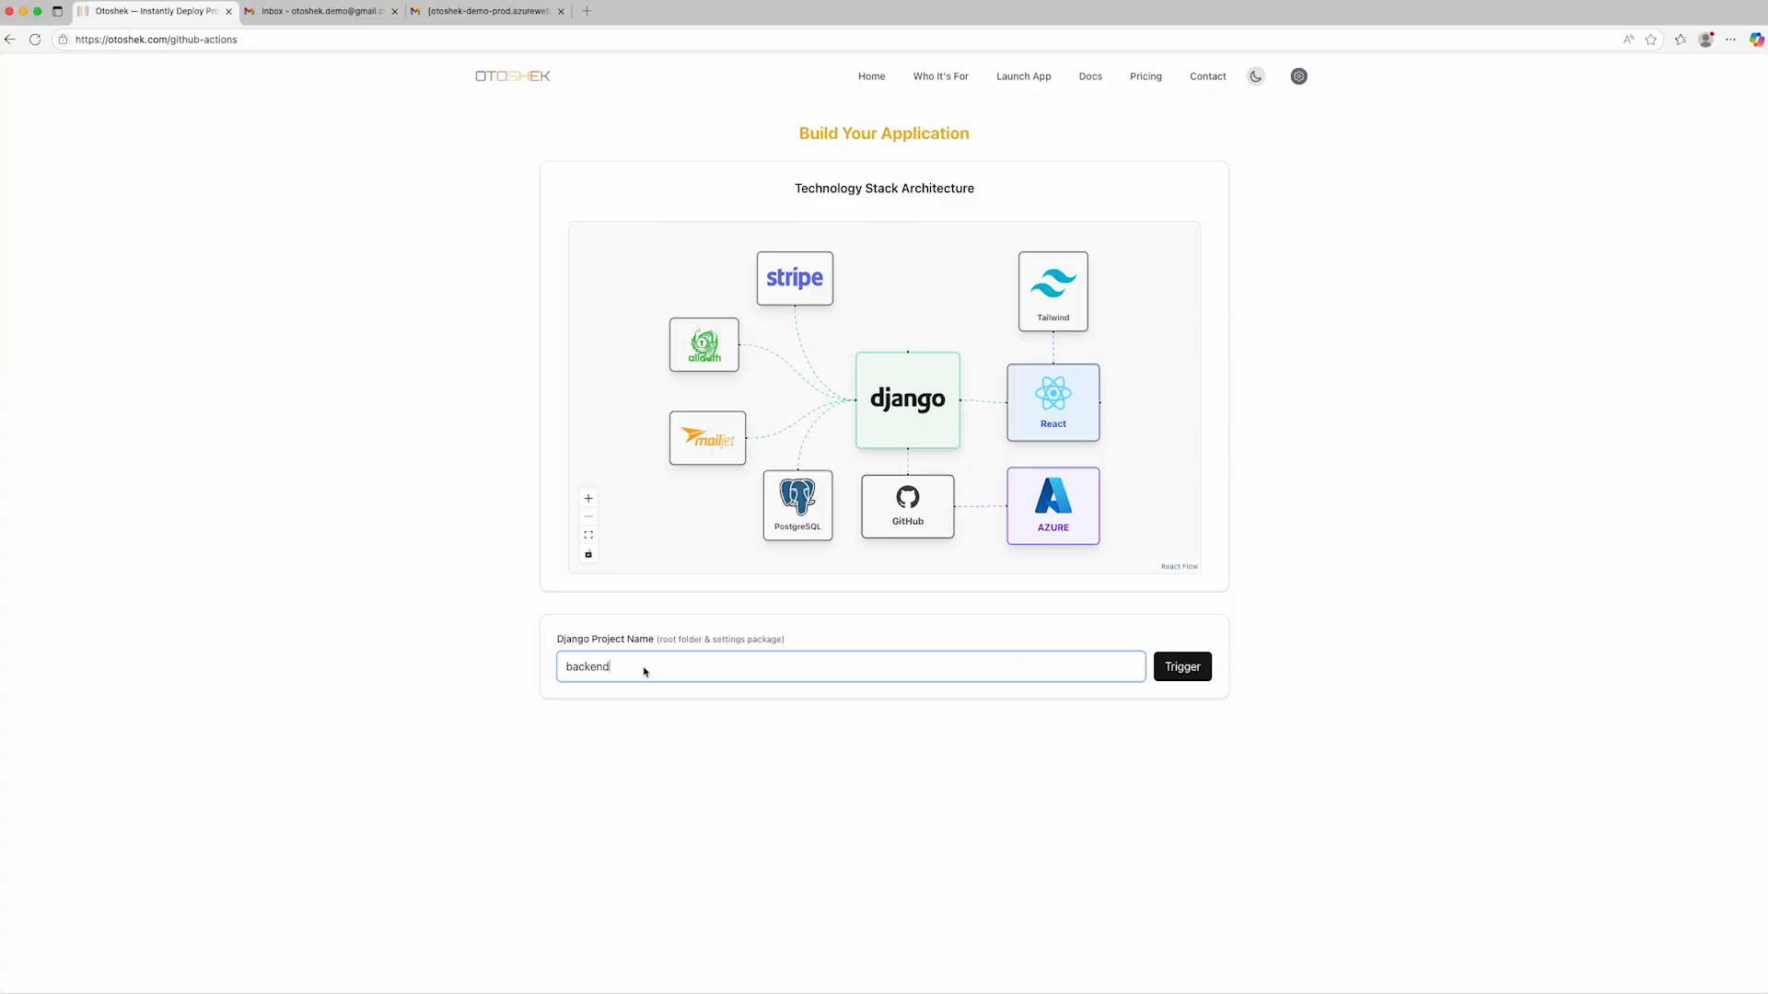
pyautogui.press('super+a')
pyautogui.press('Right')
pyautogui.click(1197, 675)
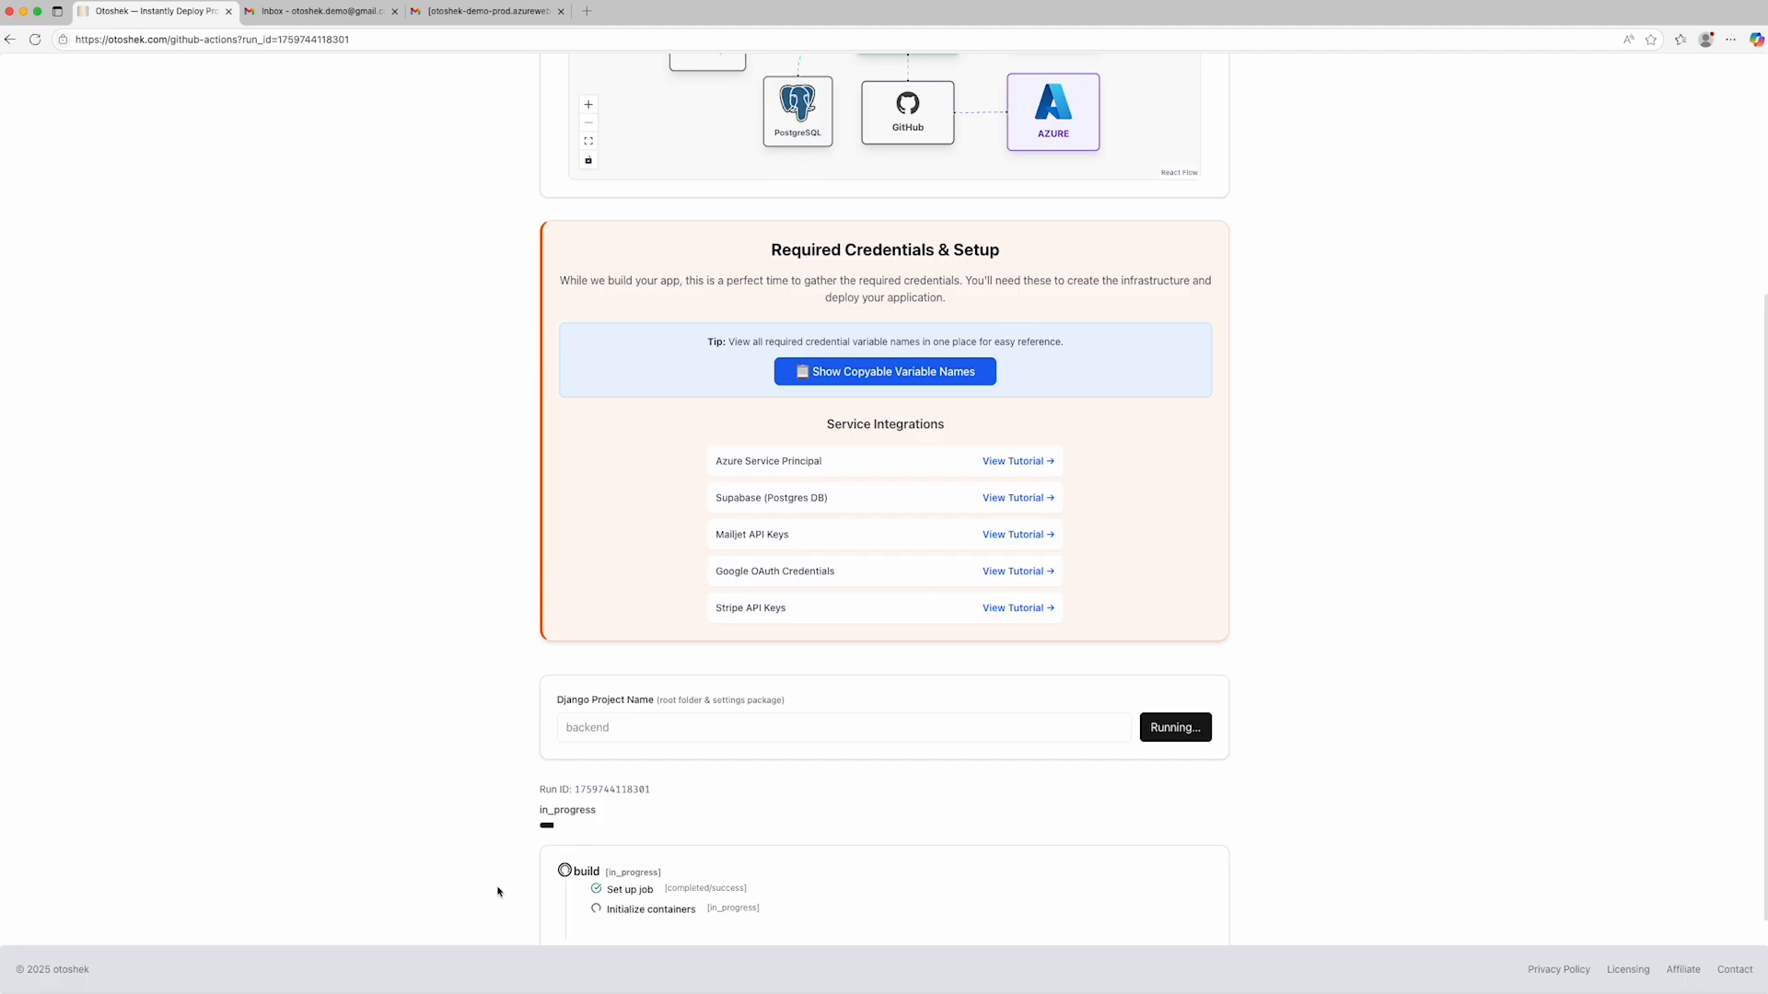
# - Check the build progress and required service integrations, and open the copyable list of credential variable names
pyautogui.scroll(2, 659, 473)
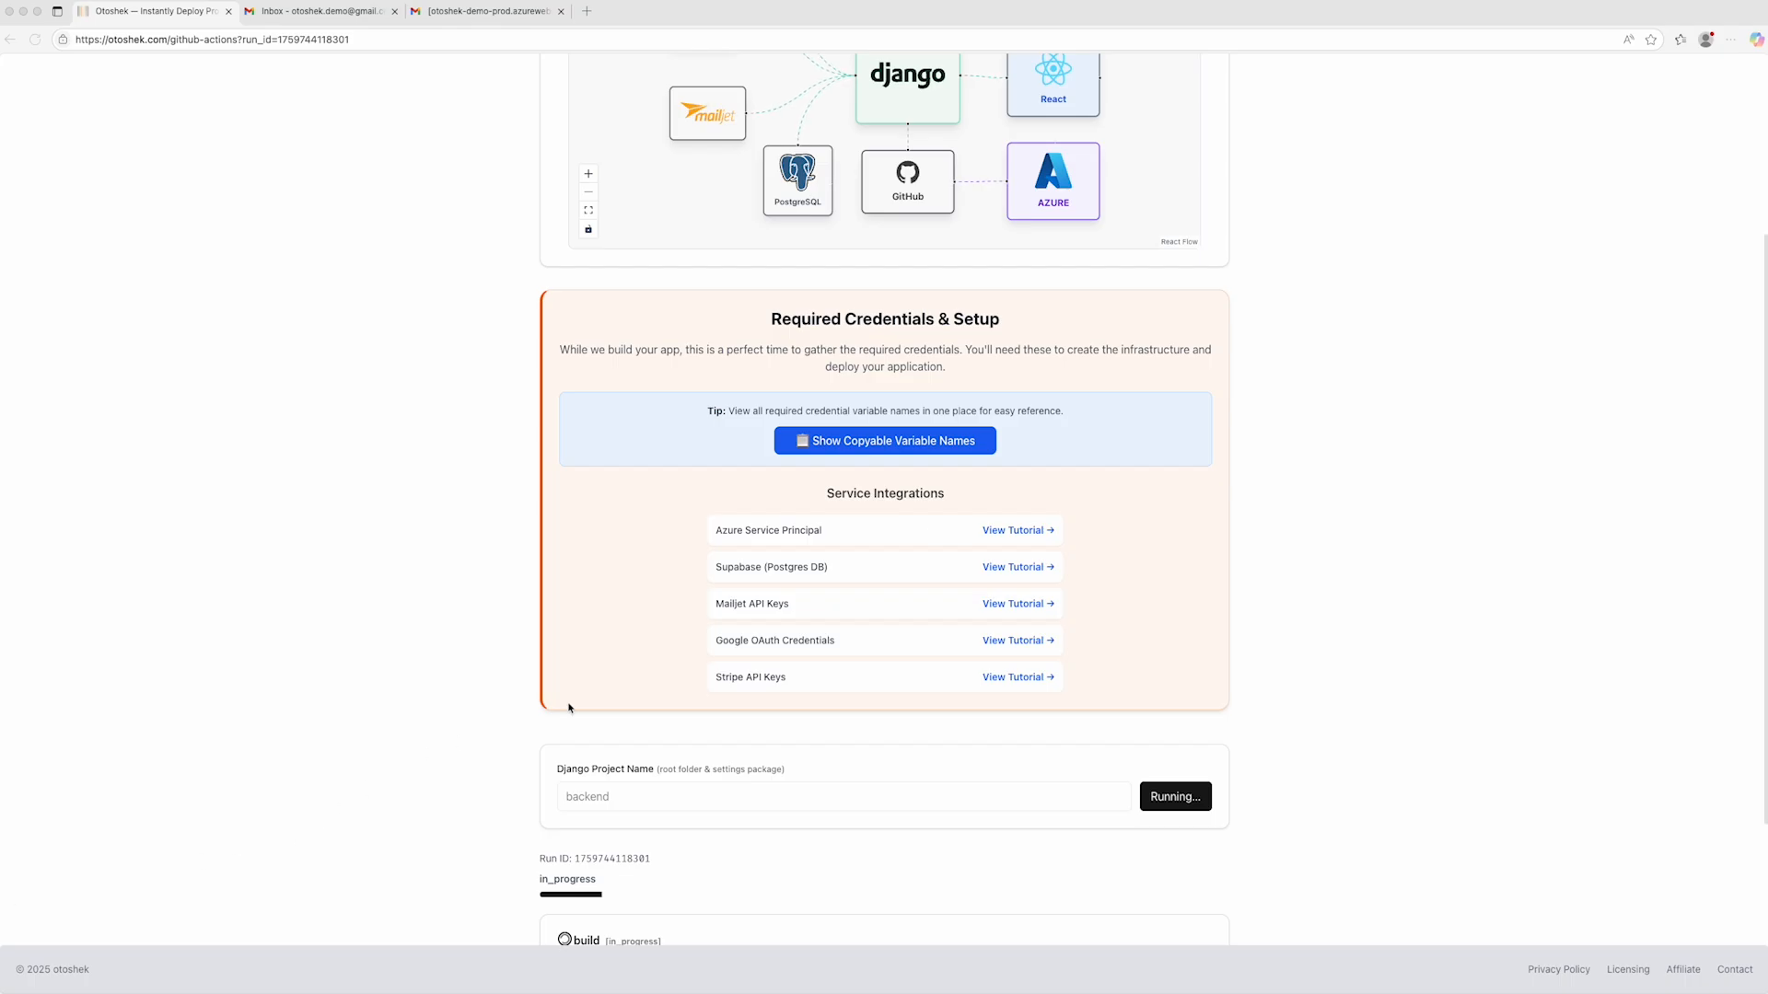
pyautogui.click(614, 750)
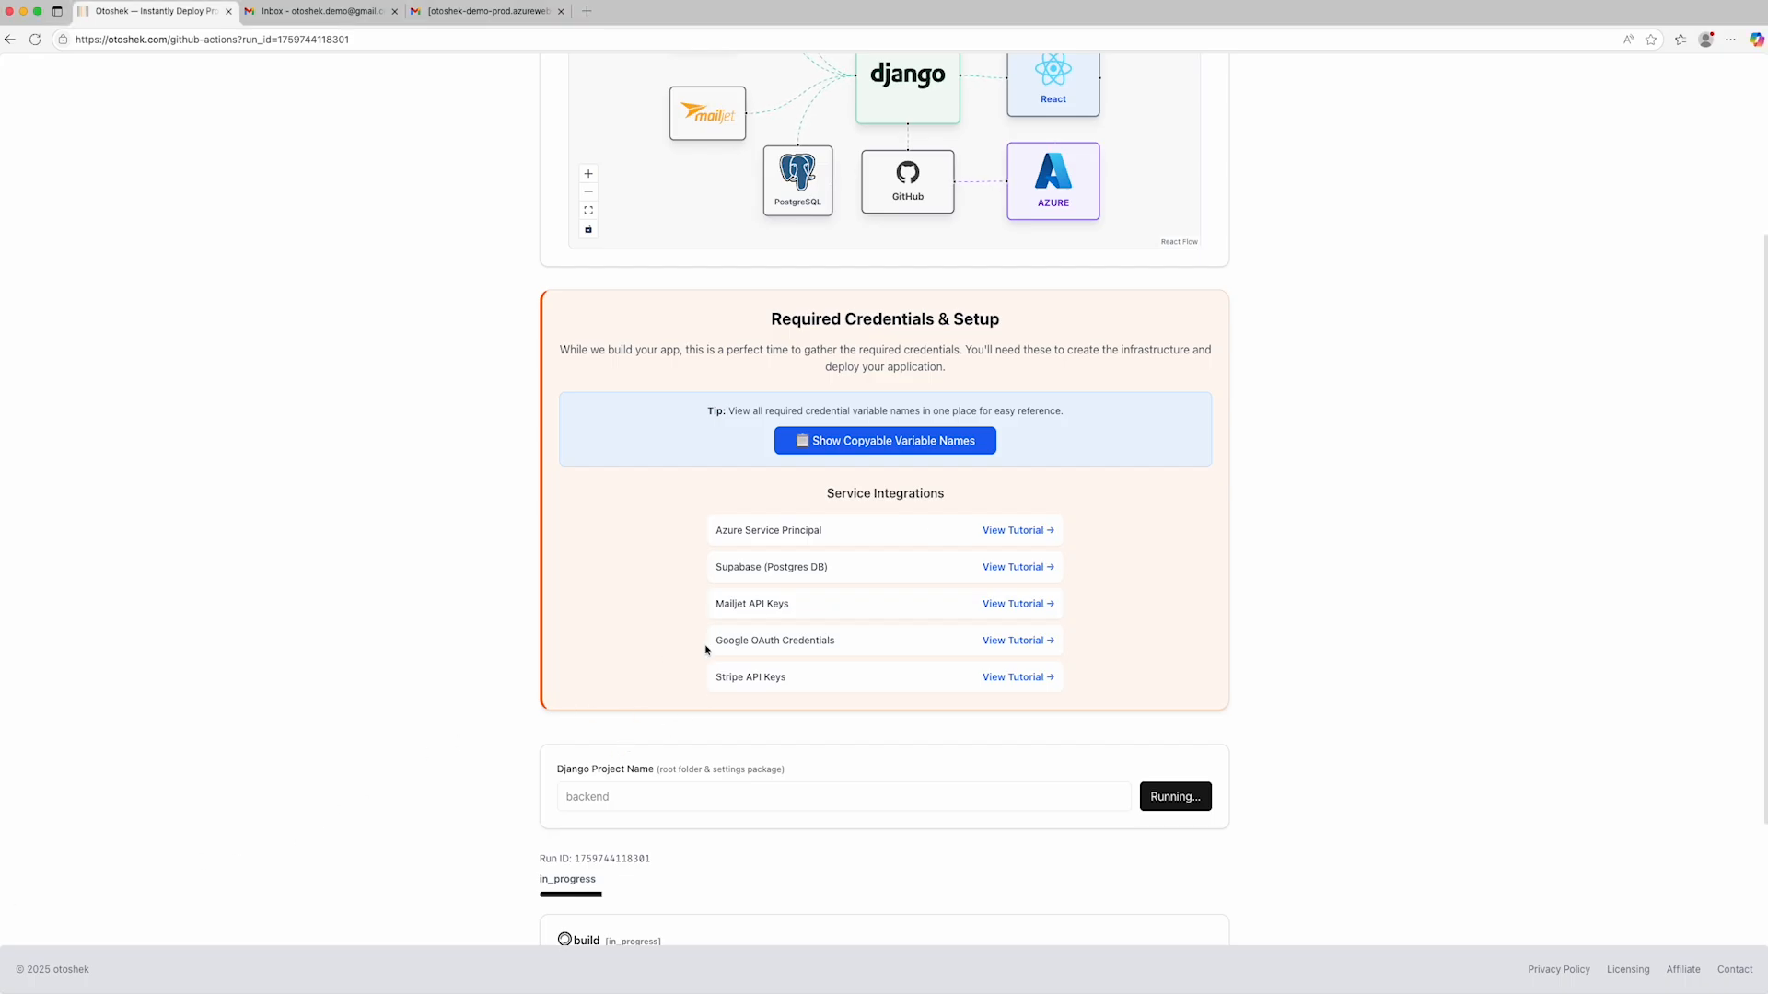
pyautogui.scroll(-4, 704, 654)
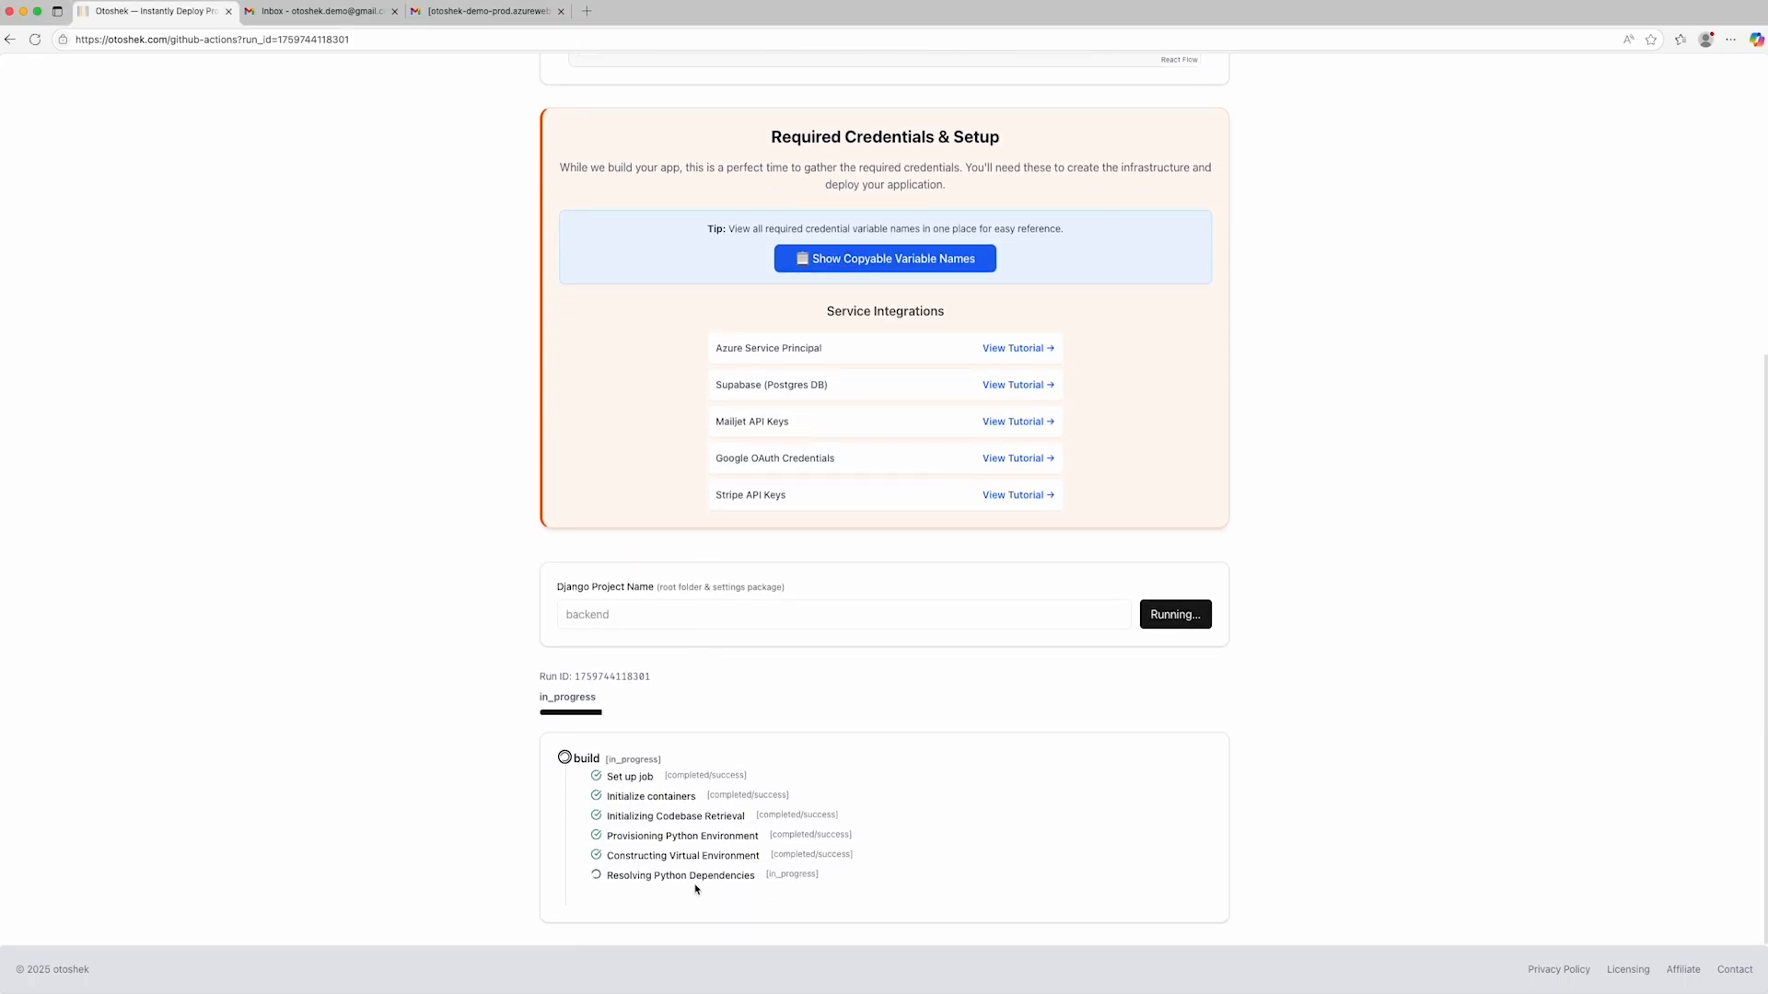
pyautogui.scroll(3, 868, 611)
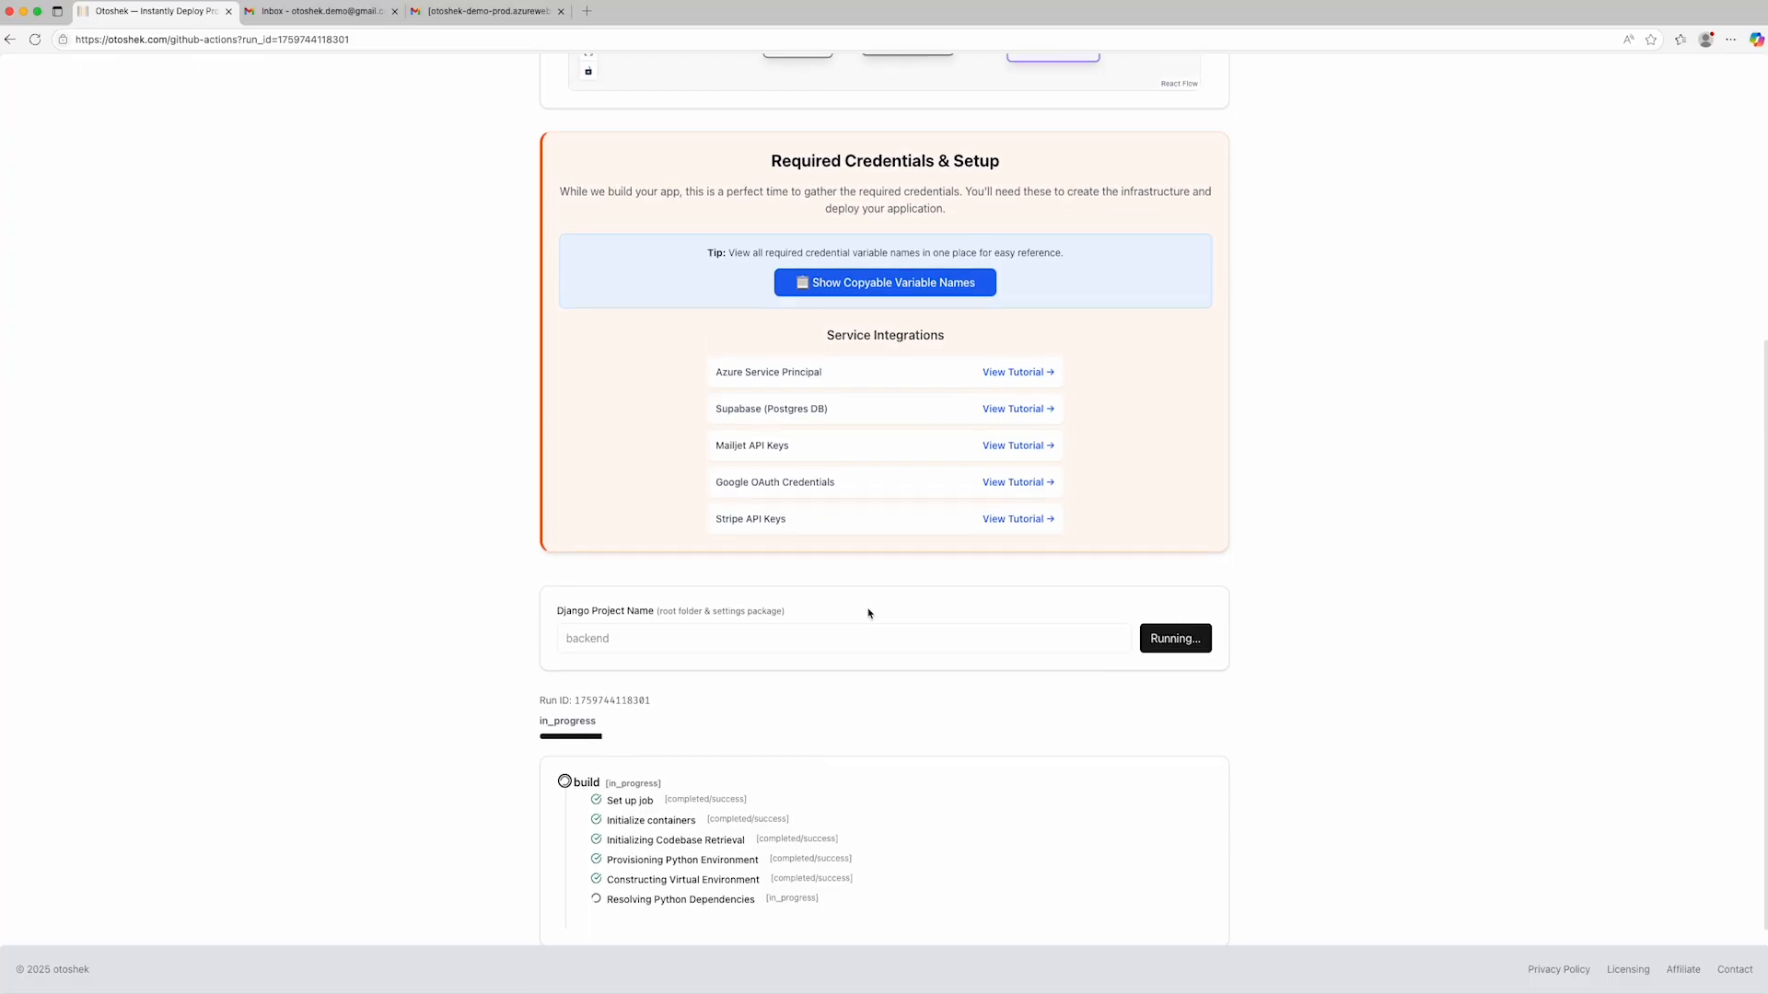
pyautogui.scroll(4, 787, 578)
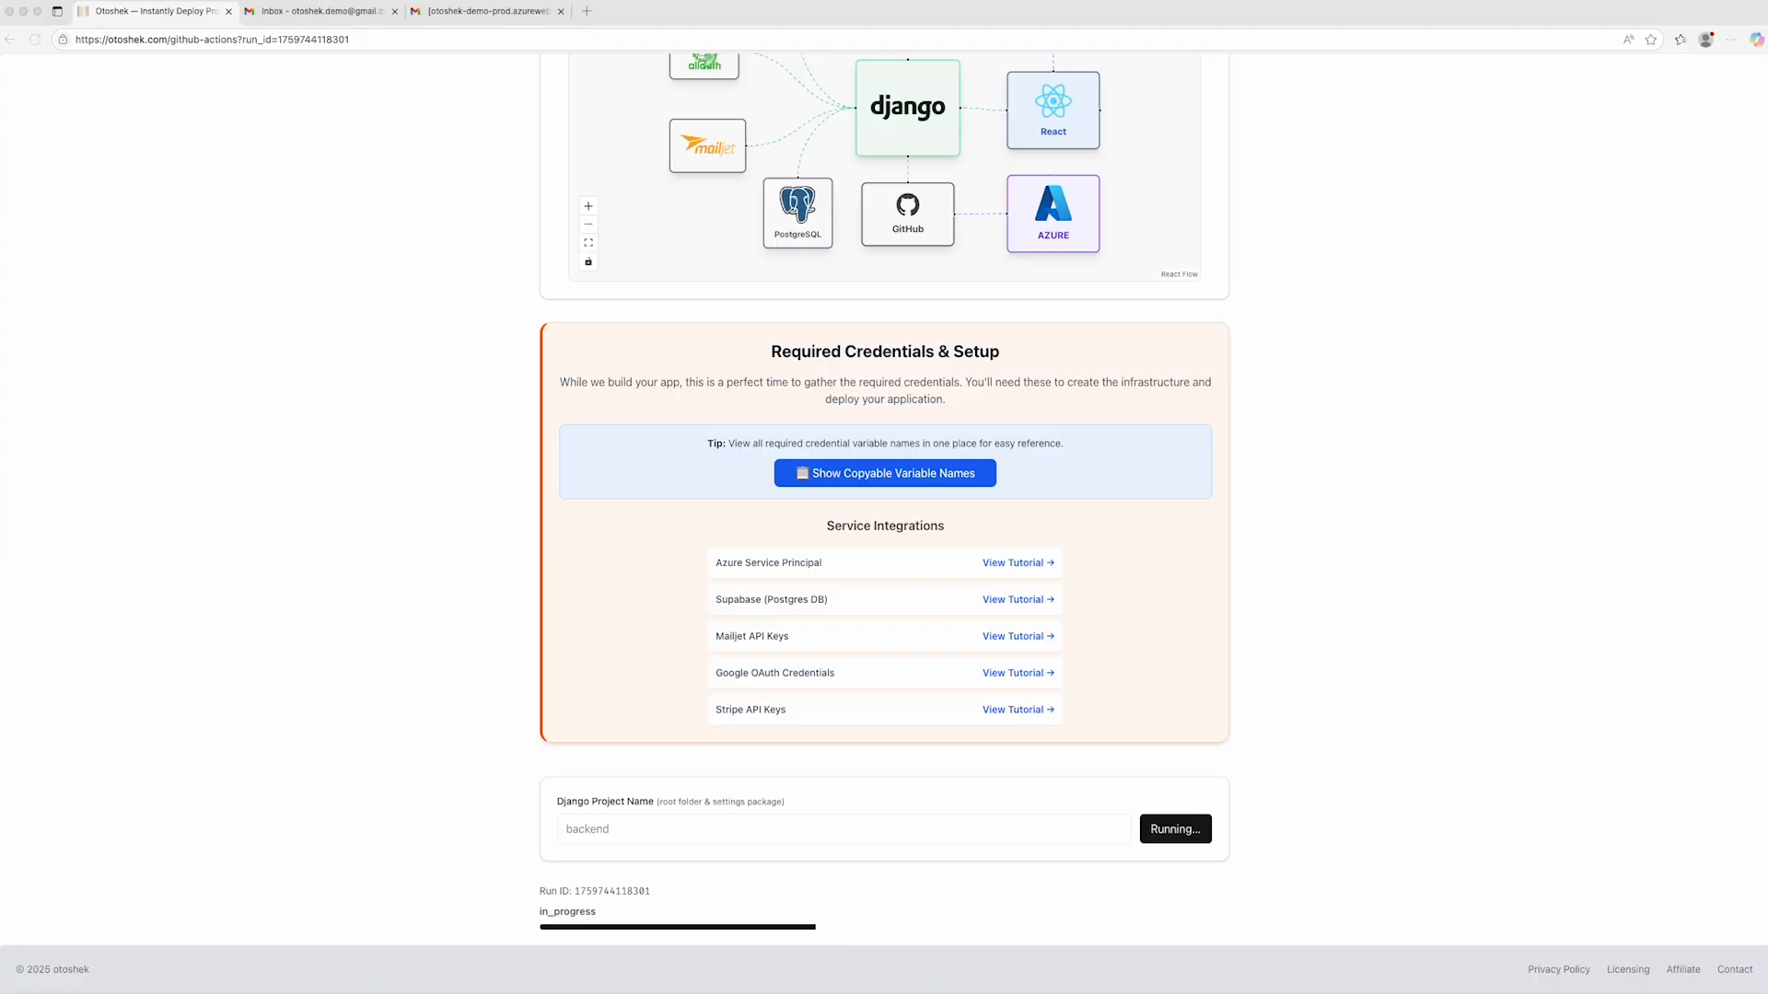
pyautogui.click(392, 584)
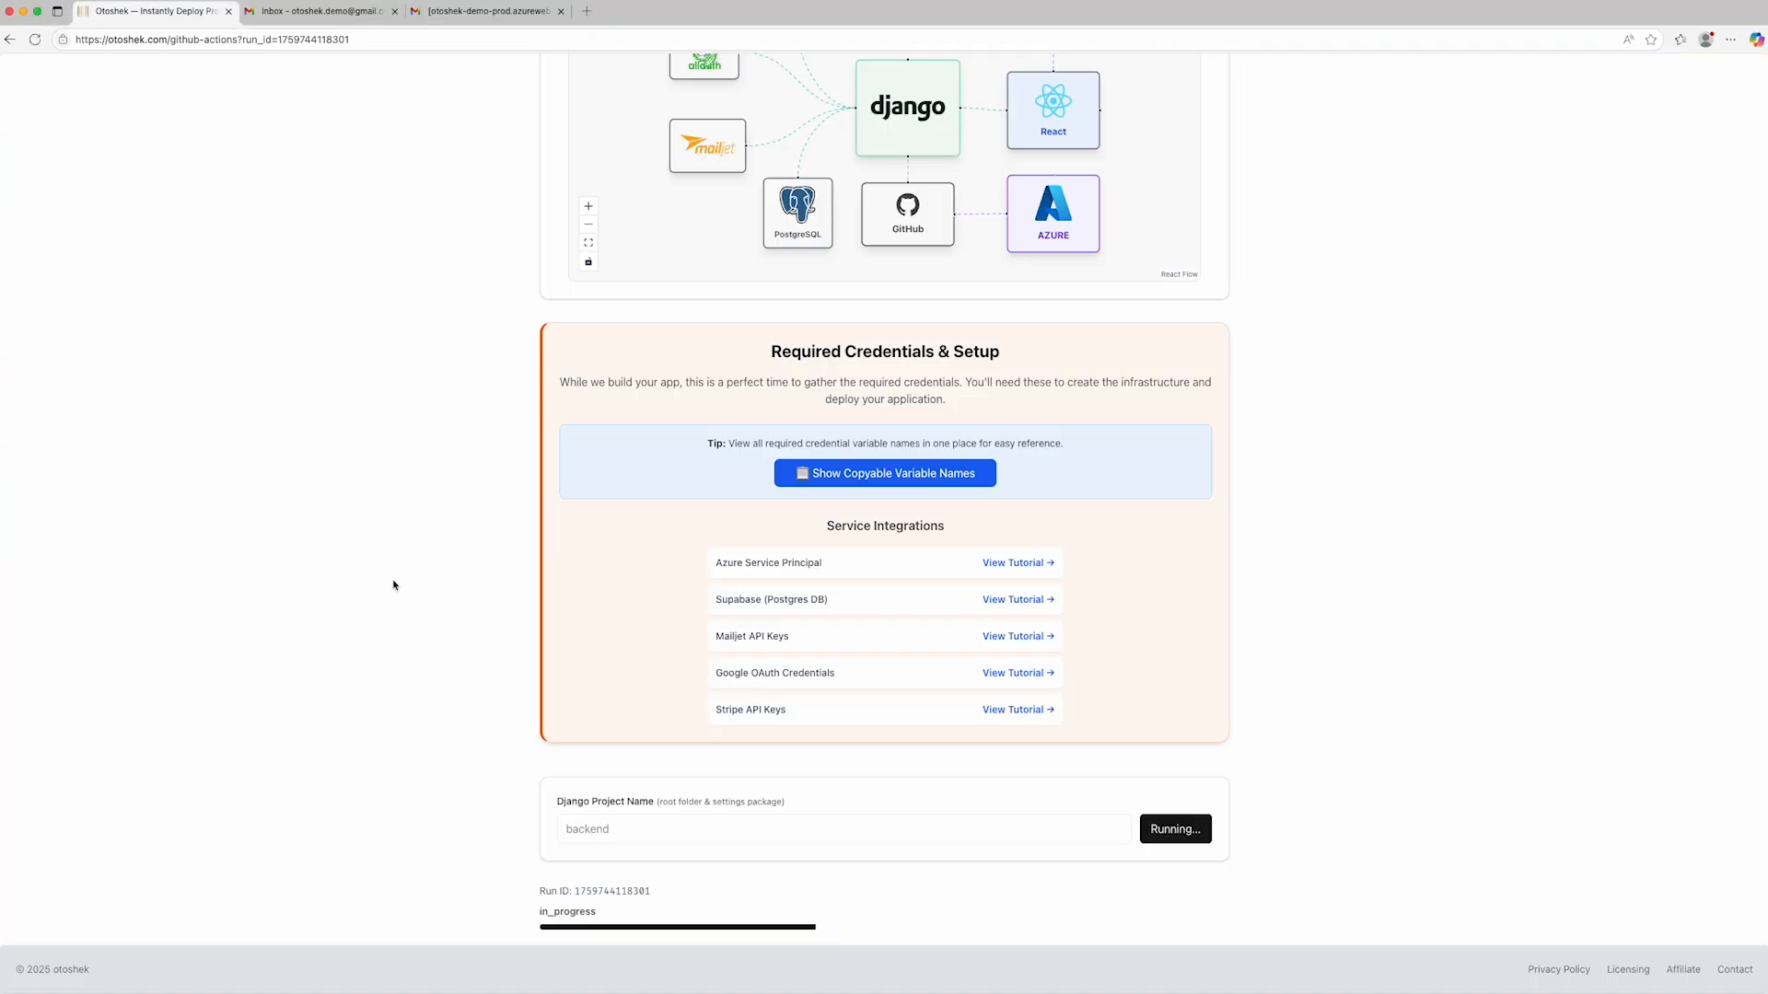
pyautogui.click(860, 476)
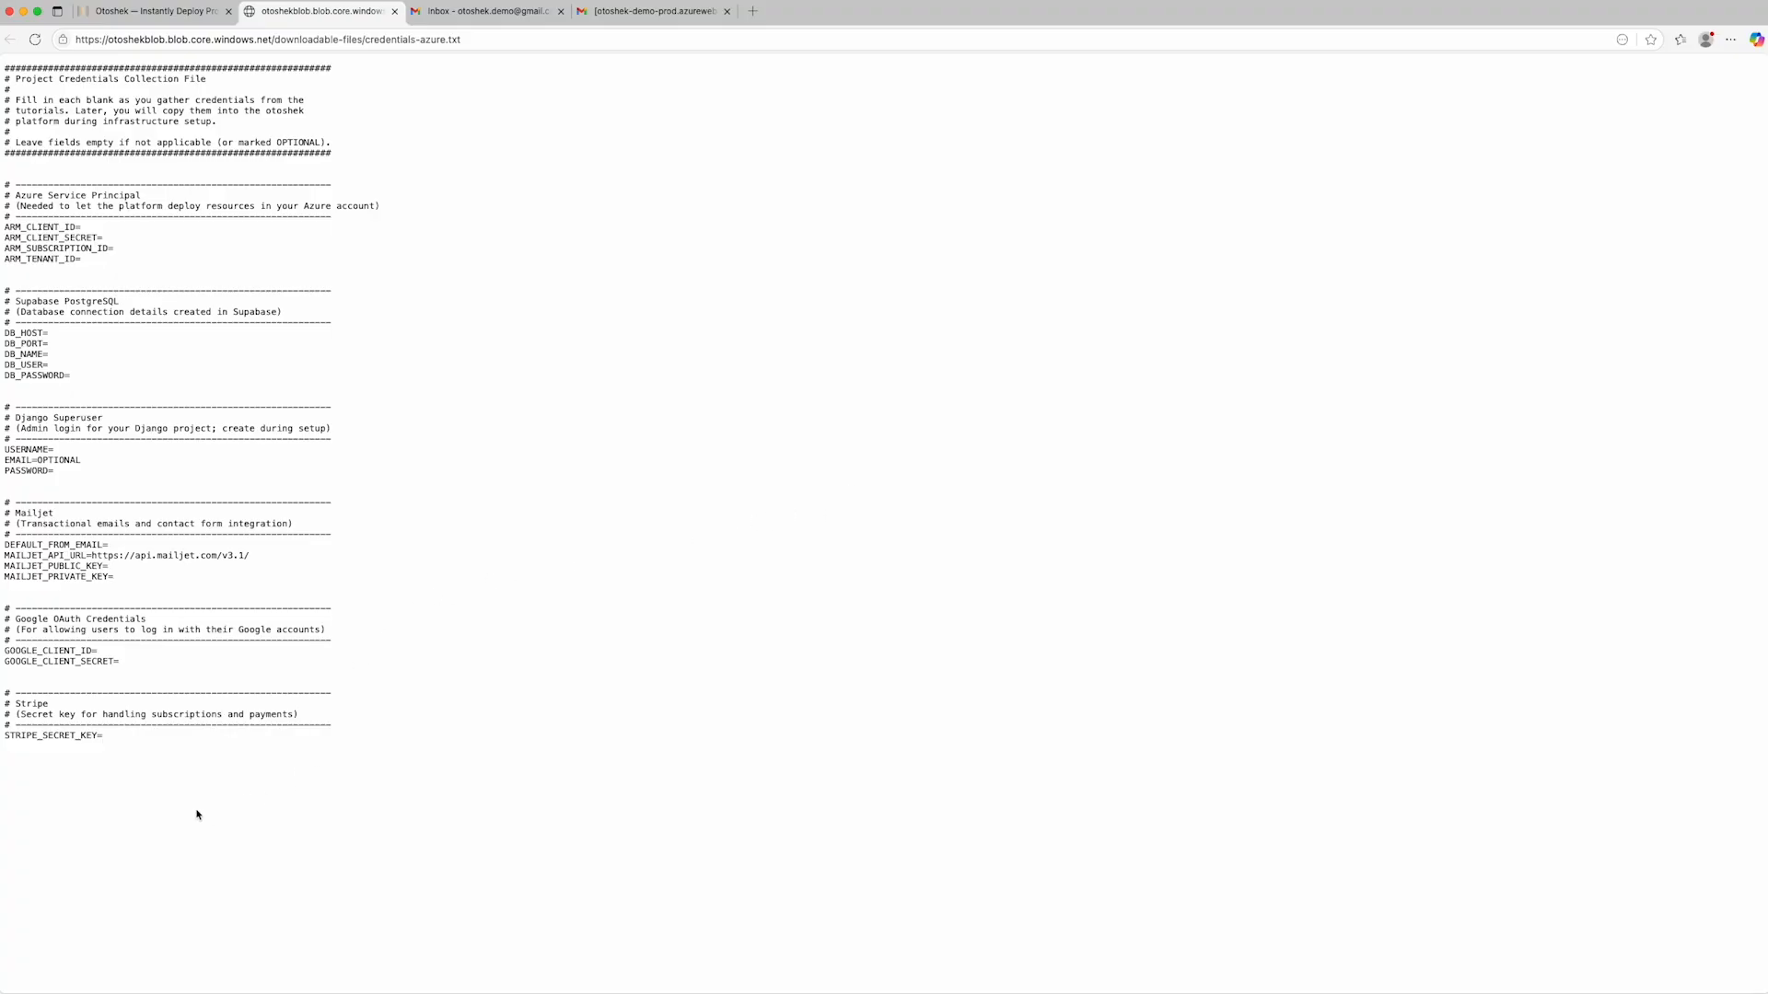
# - Copy the entire credentials template text and paste it into the blank TextEdit document
pyautogui.moveTo(122, 741); pyautogui.dragTo(4, 64)
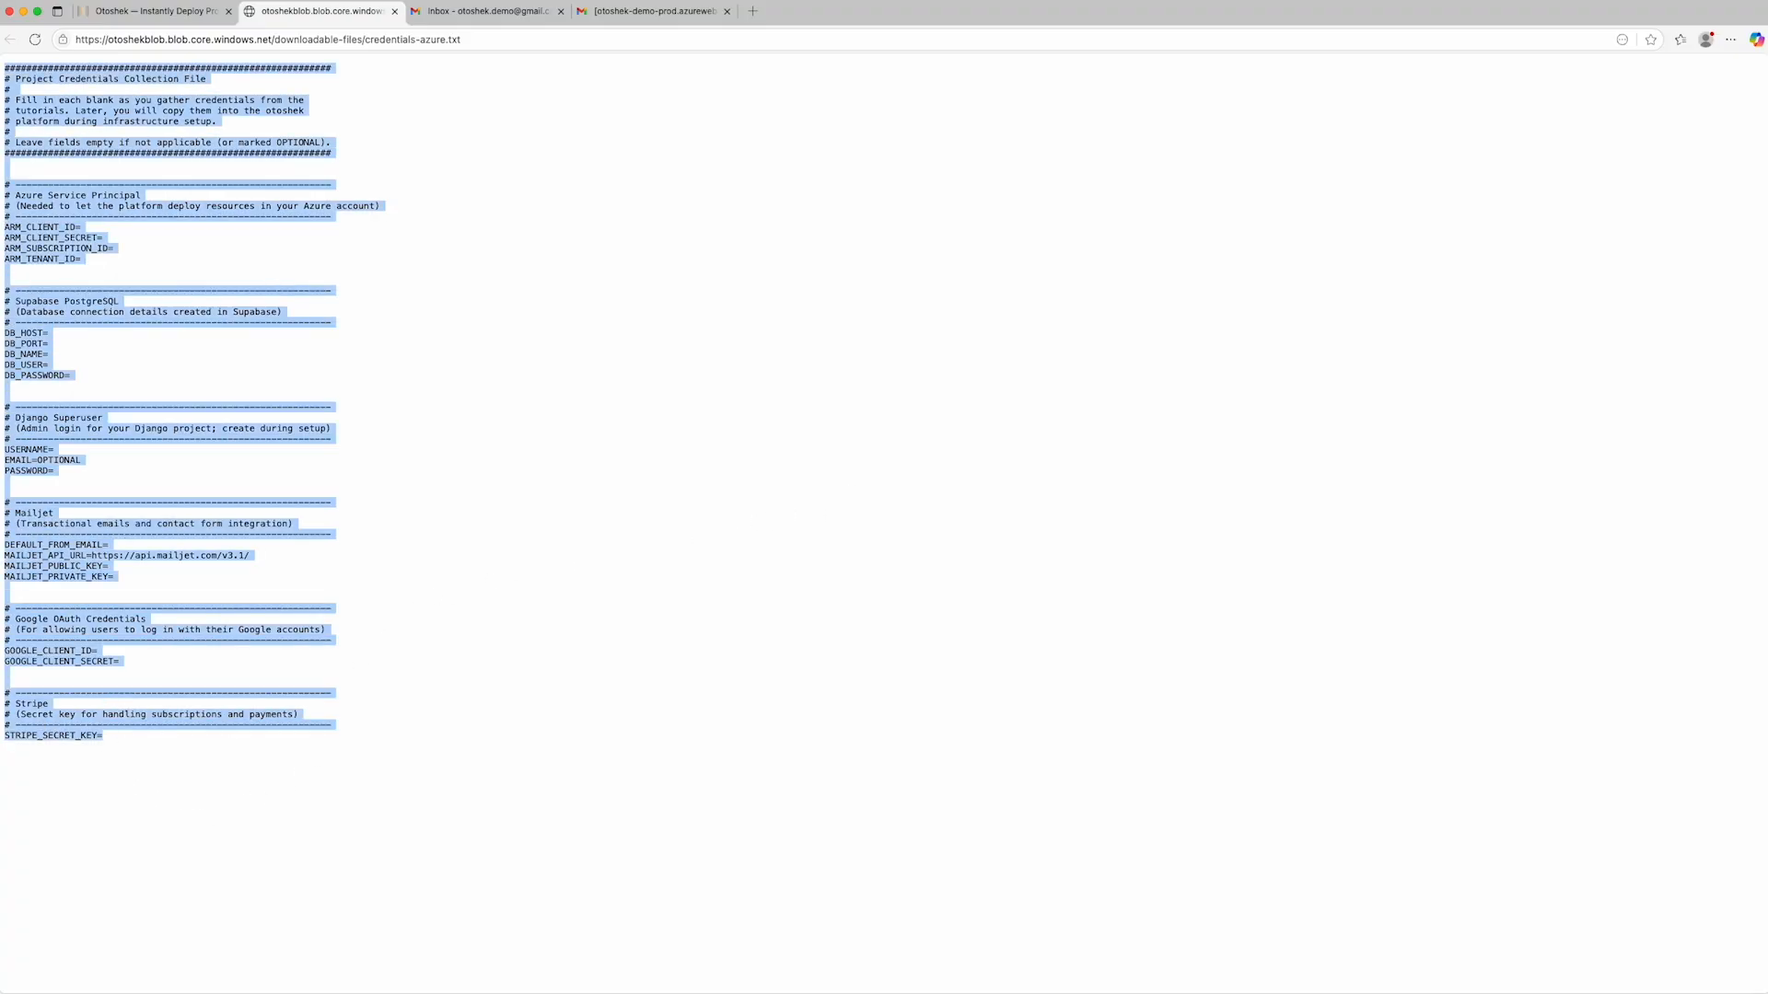
pyautogui.rightClick(71, 103)
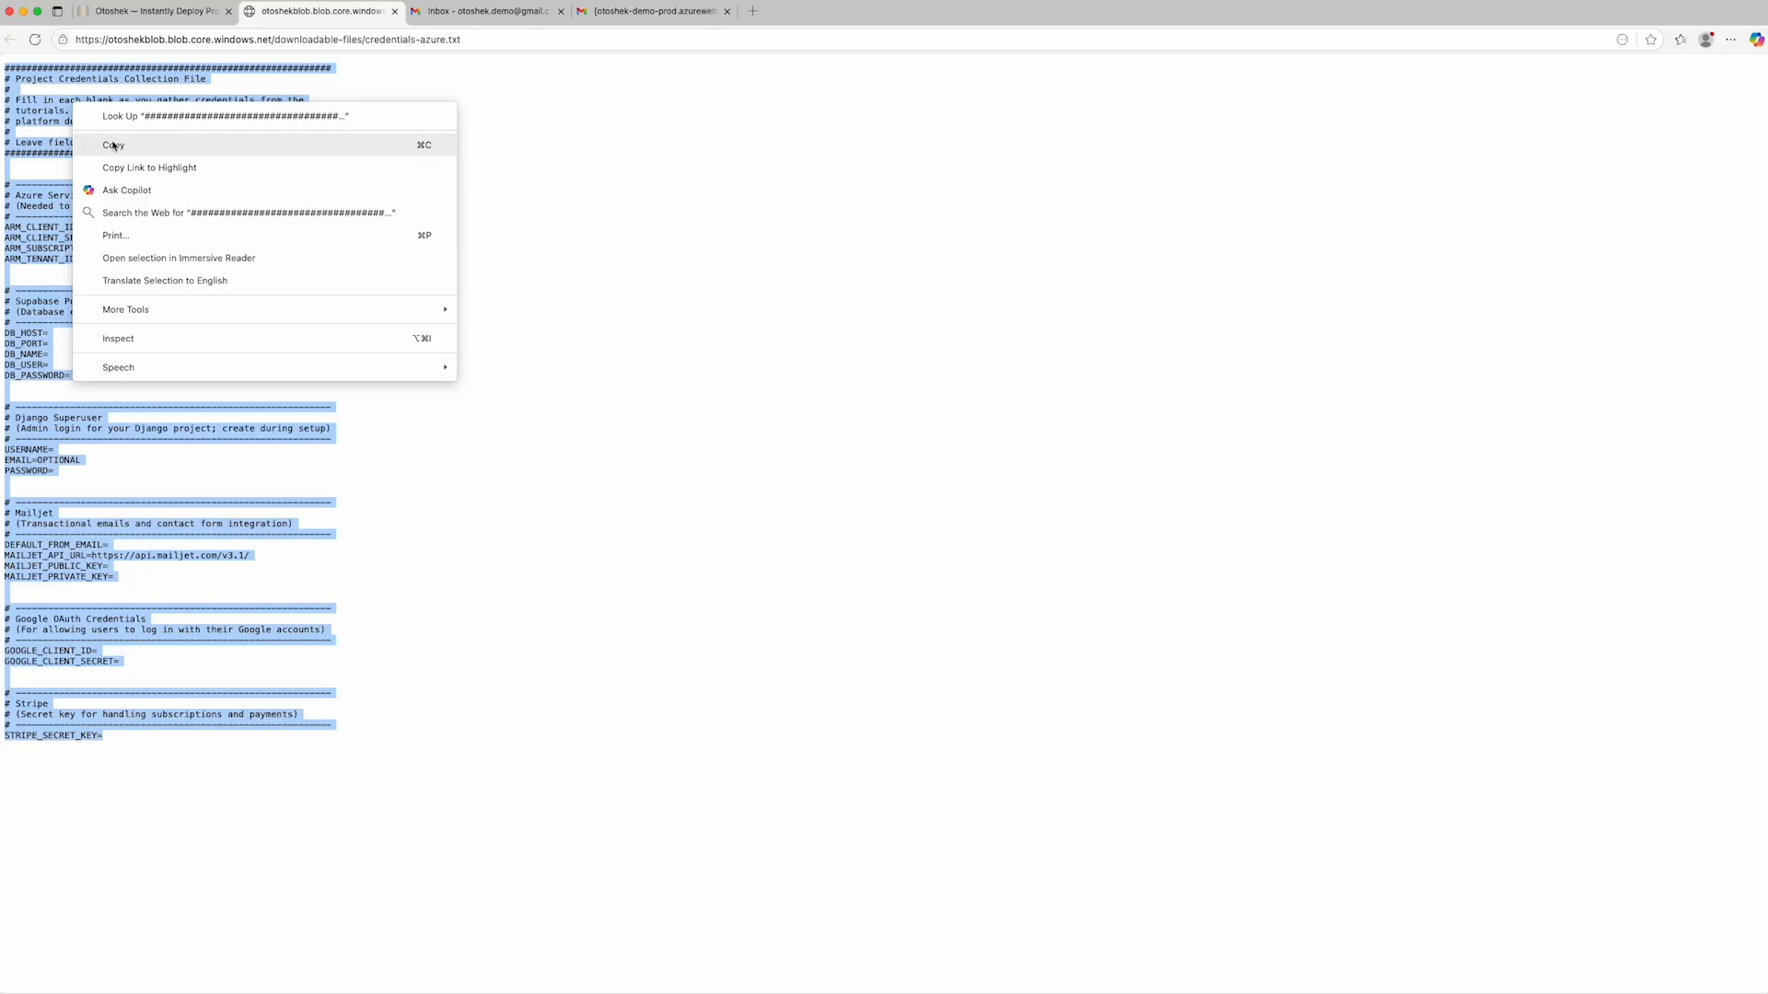
pyautogui.click(160, 144)
pyautogui.press('super+Tab')
pyautogui.press('super+Tab')
pyautogui.press('super+Tab')
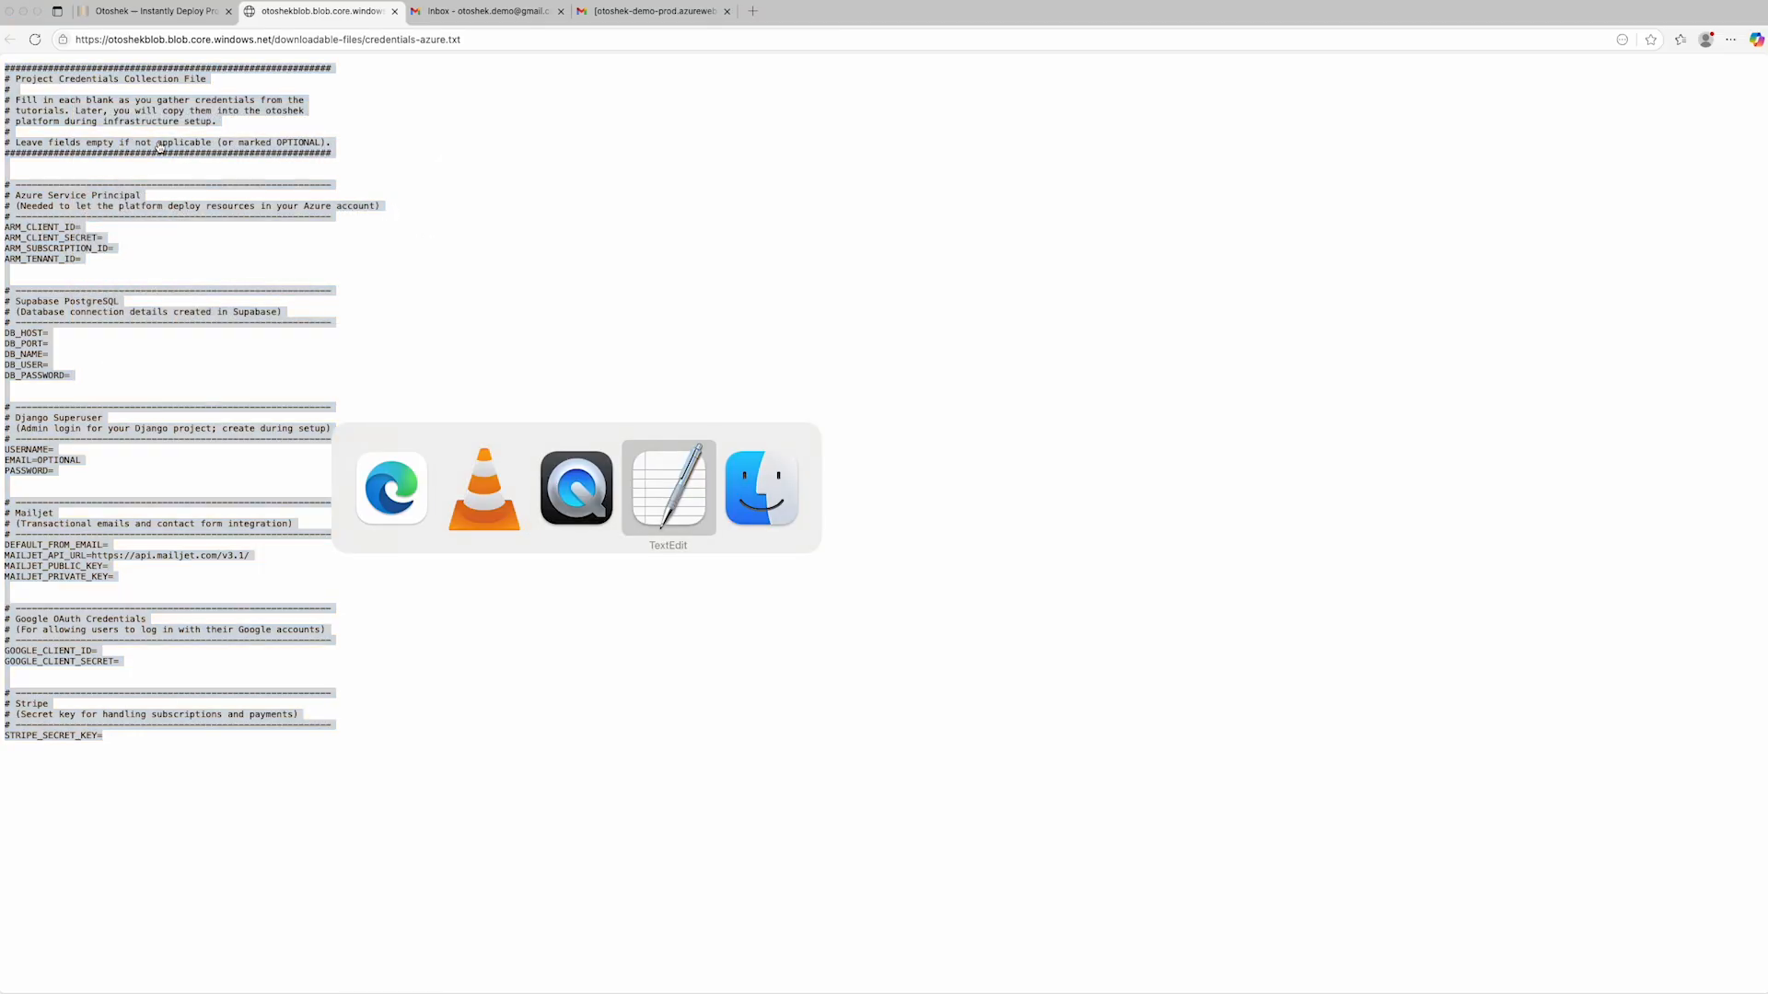
pyautogui.press('super+v')
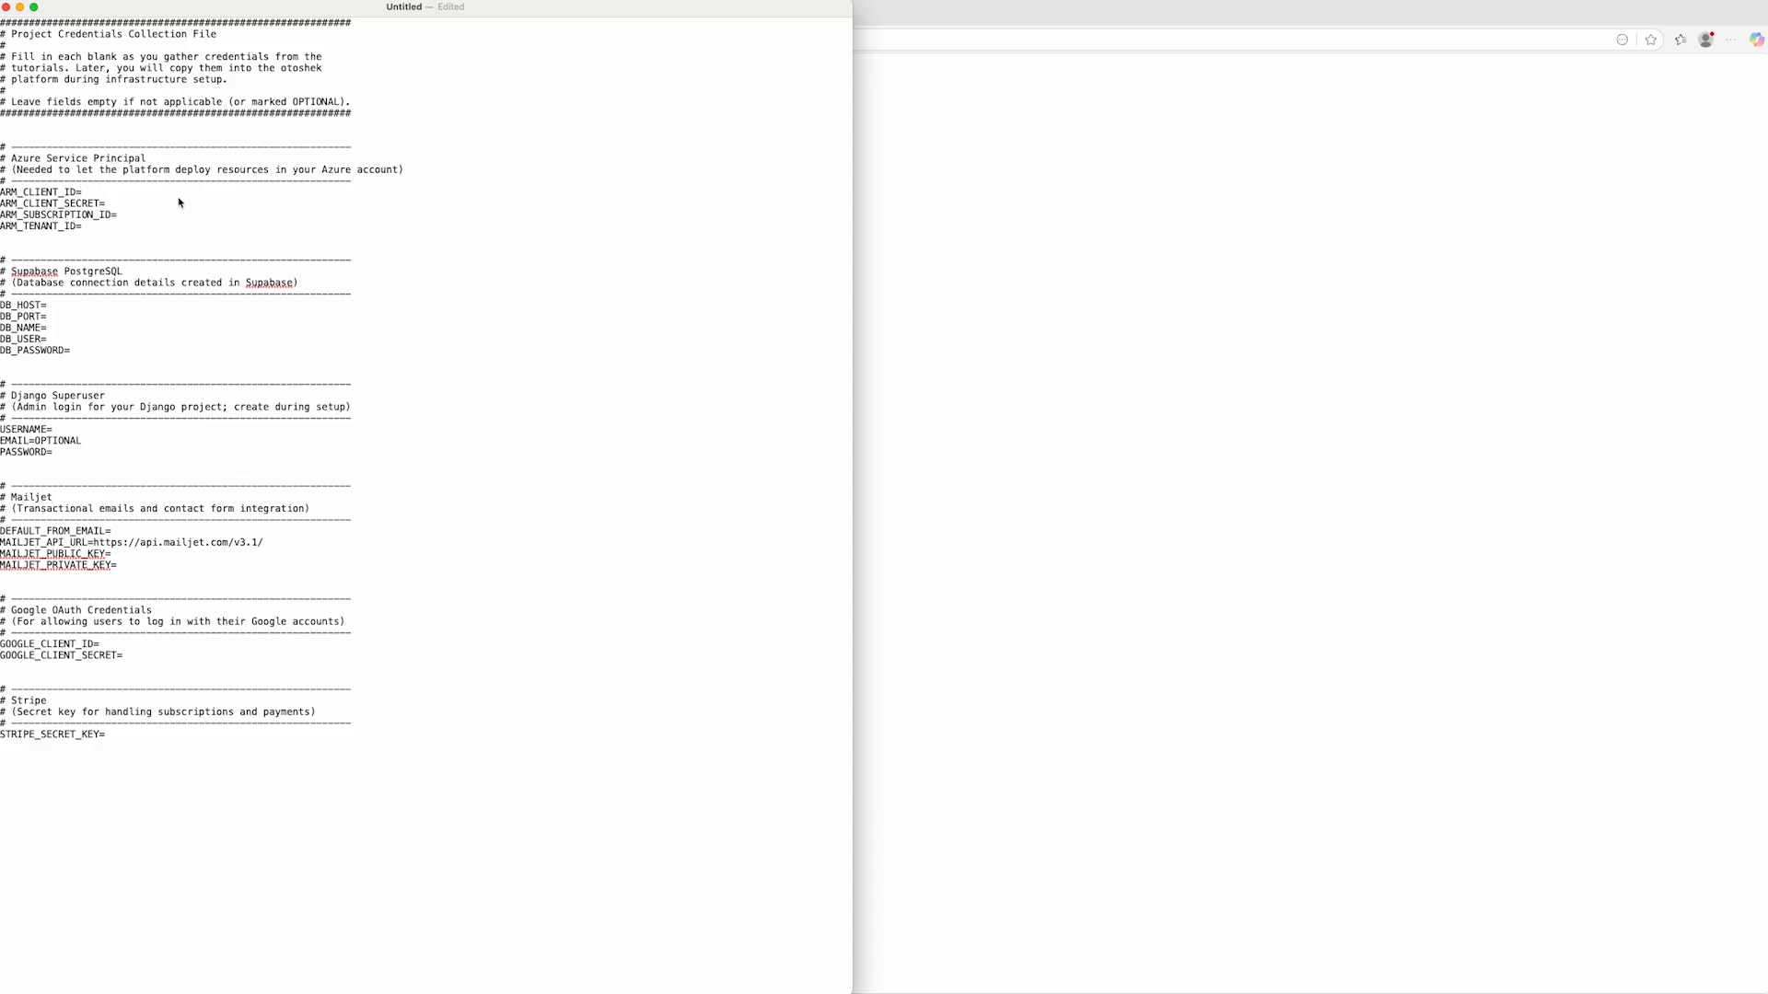
# - Switch from TextEdit back to the browser and return to the Otoshek build page with the credential tutorials
pyautogui.click(130, 229)
pyautogui.press('super+Tab')
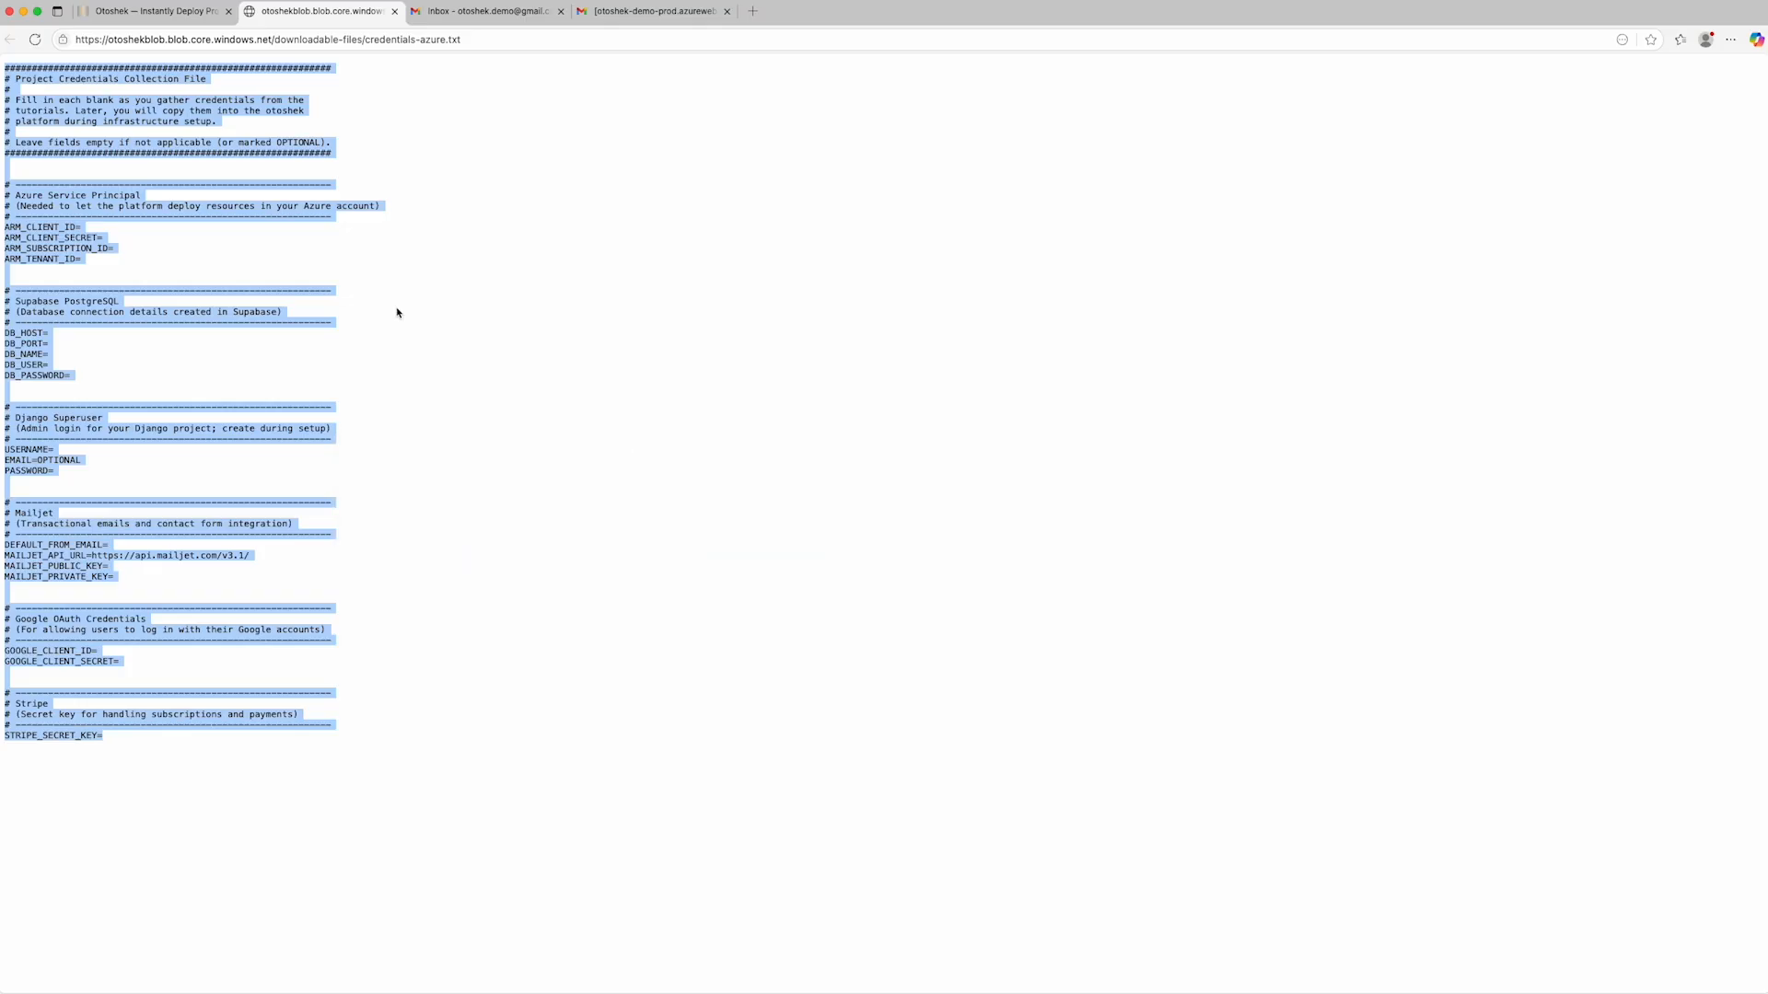
pyautogui.click(166, 12)
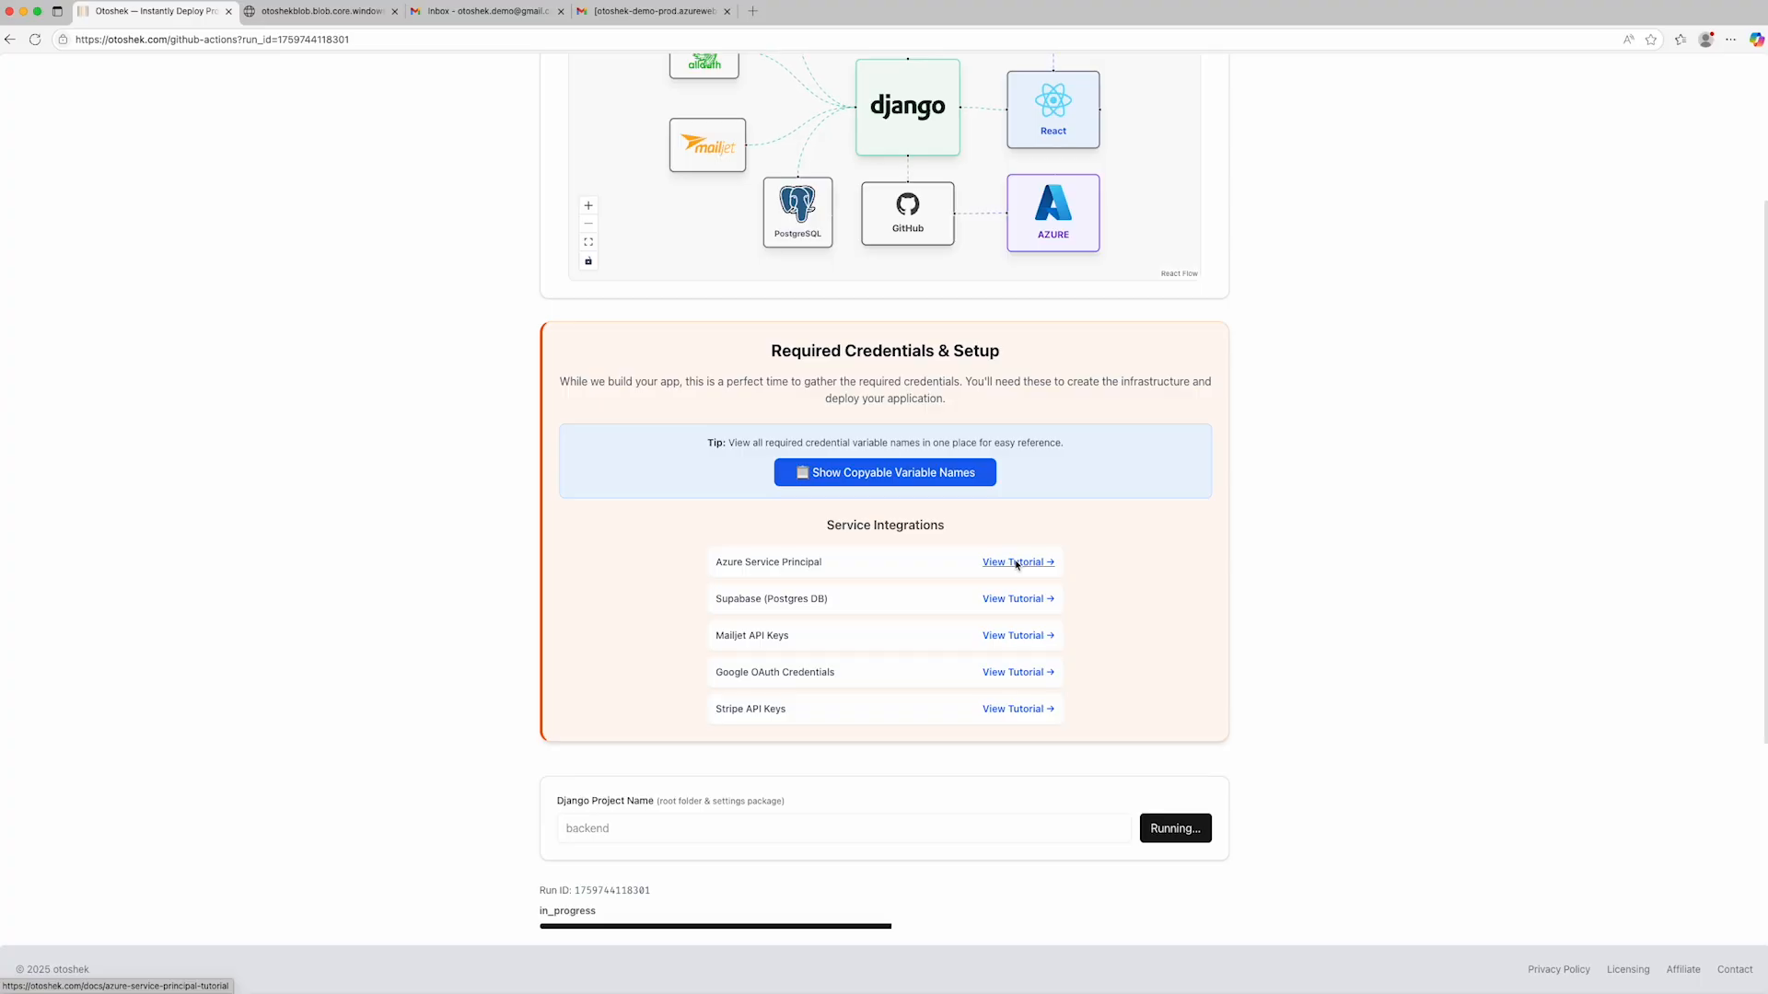
# - Open the Azure Service Principal tutorial and show its Azure subscription link in a split-screen window
pyautogui.click(1016, 564)
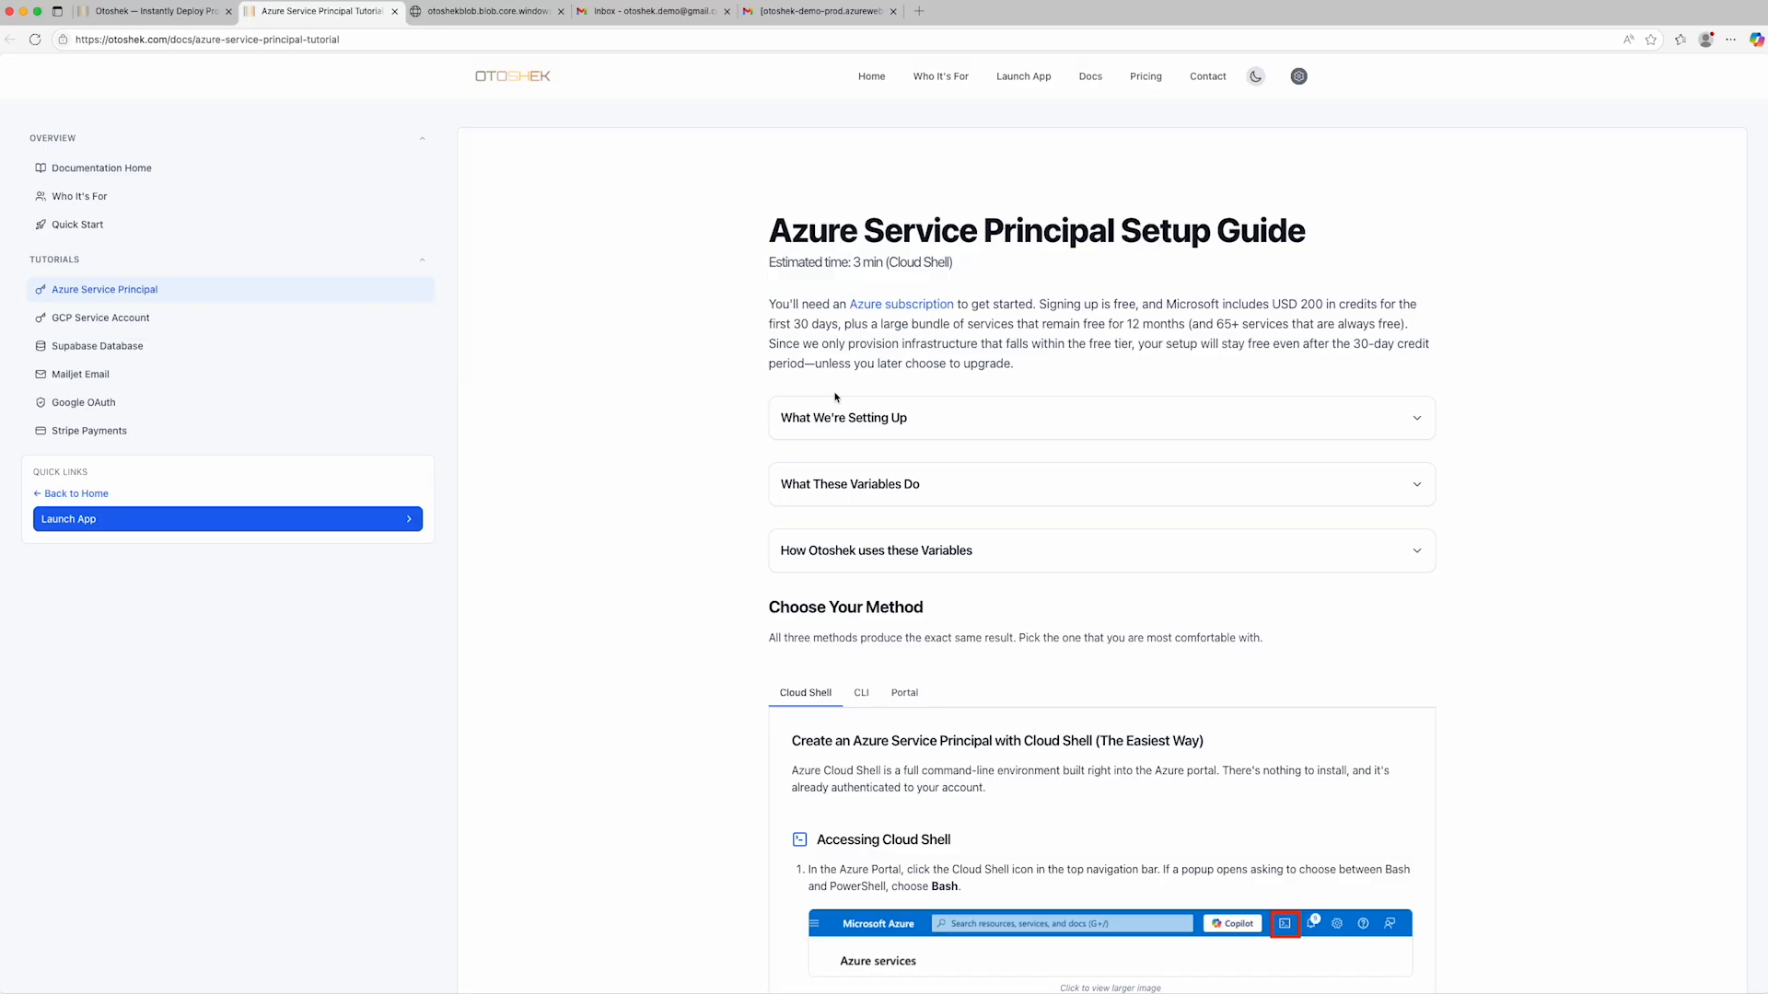
pyautogui.rightClick(879, 308)
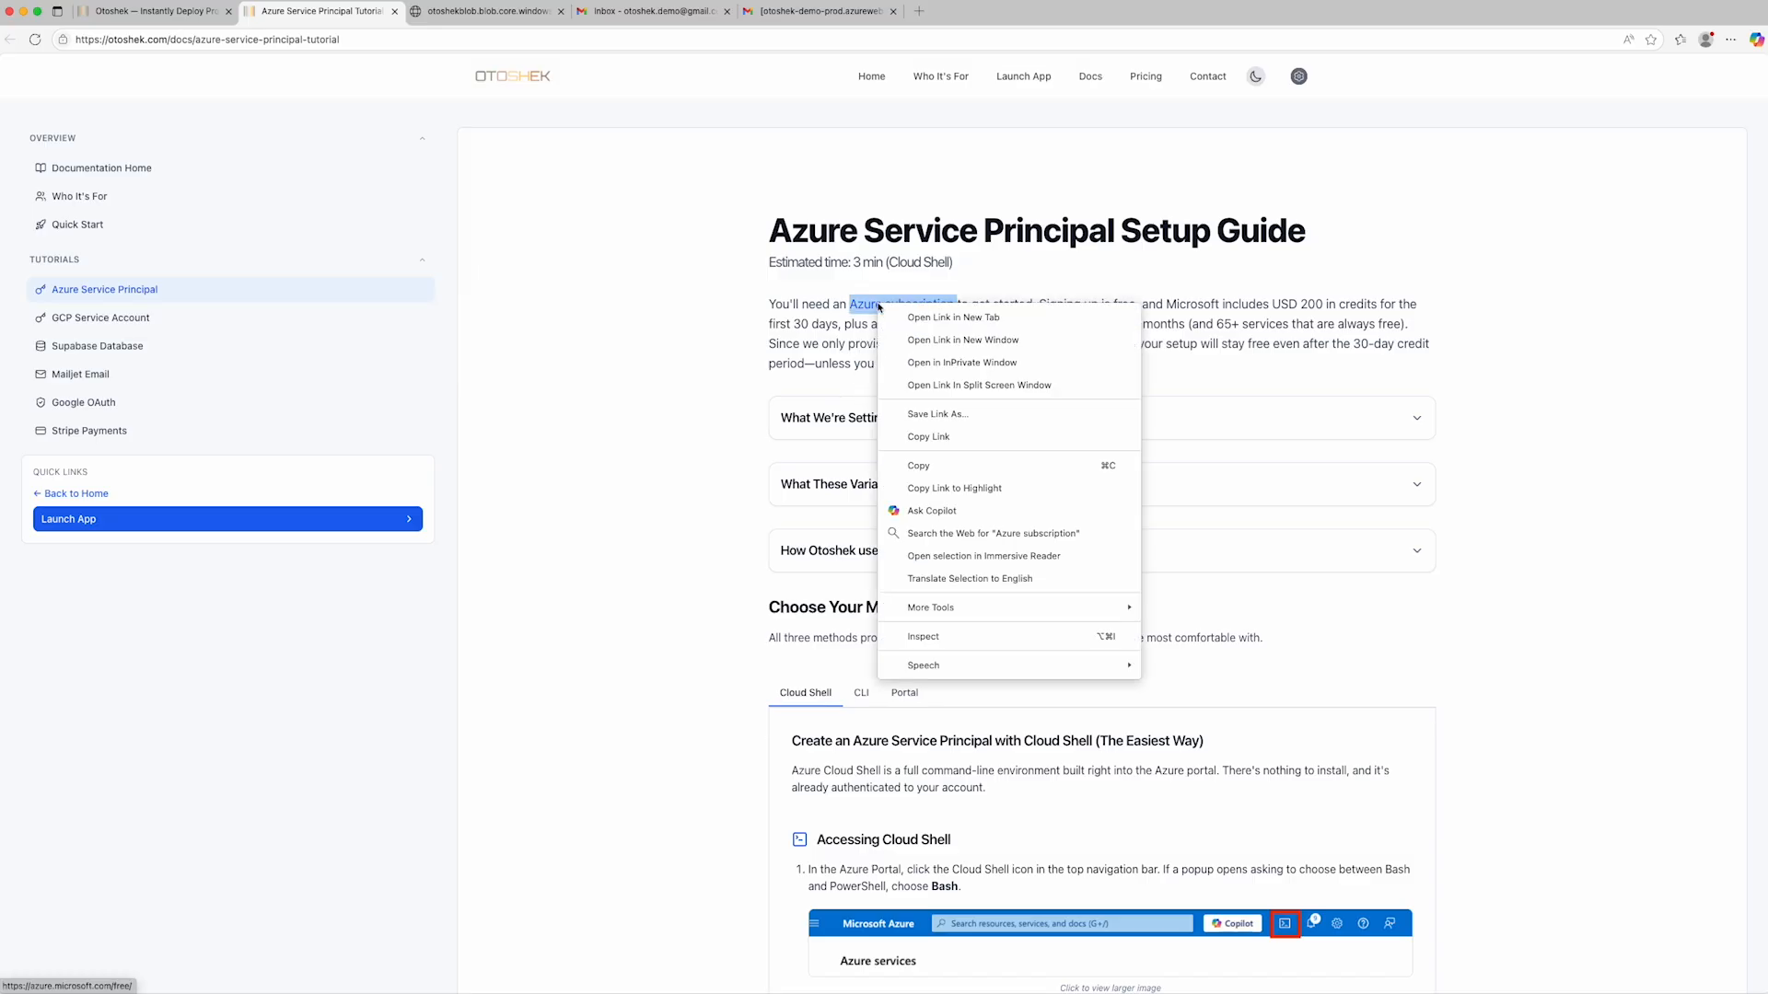
pyautogui.click(954, 385)
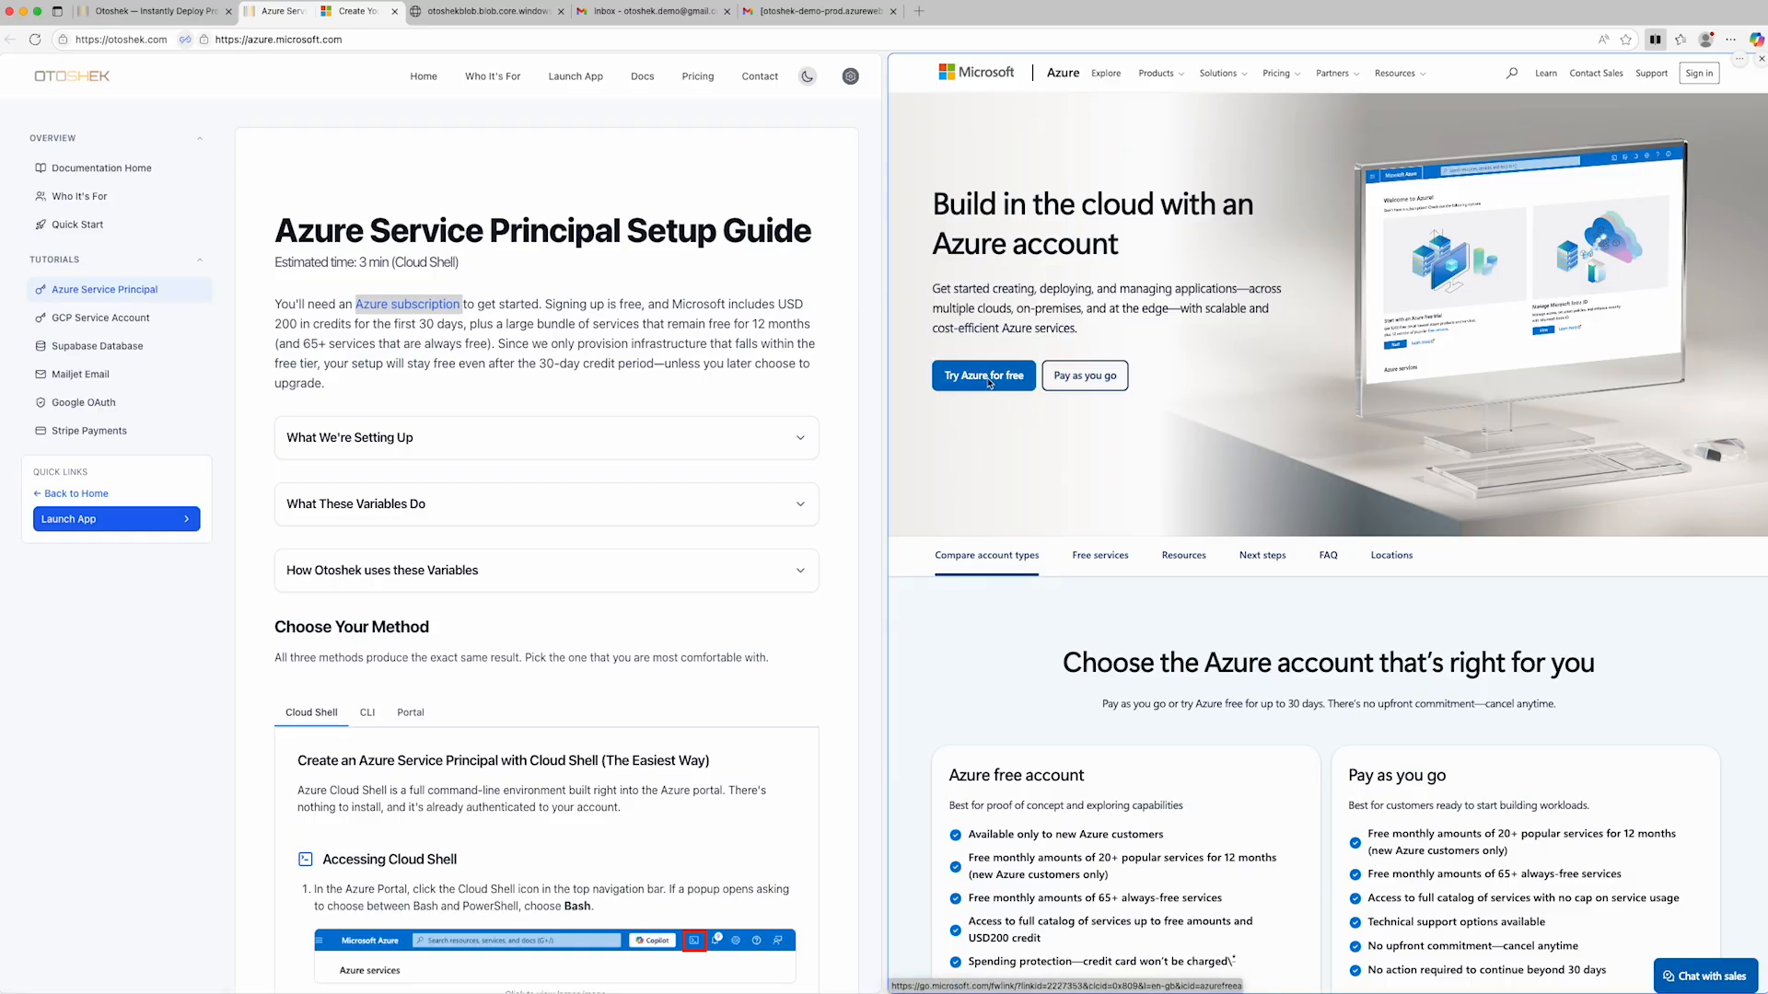
# - Start the Azure free trial sign-up and create a new Microsoft account with the demo e-mail address
pyautogui.click(990, 383)
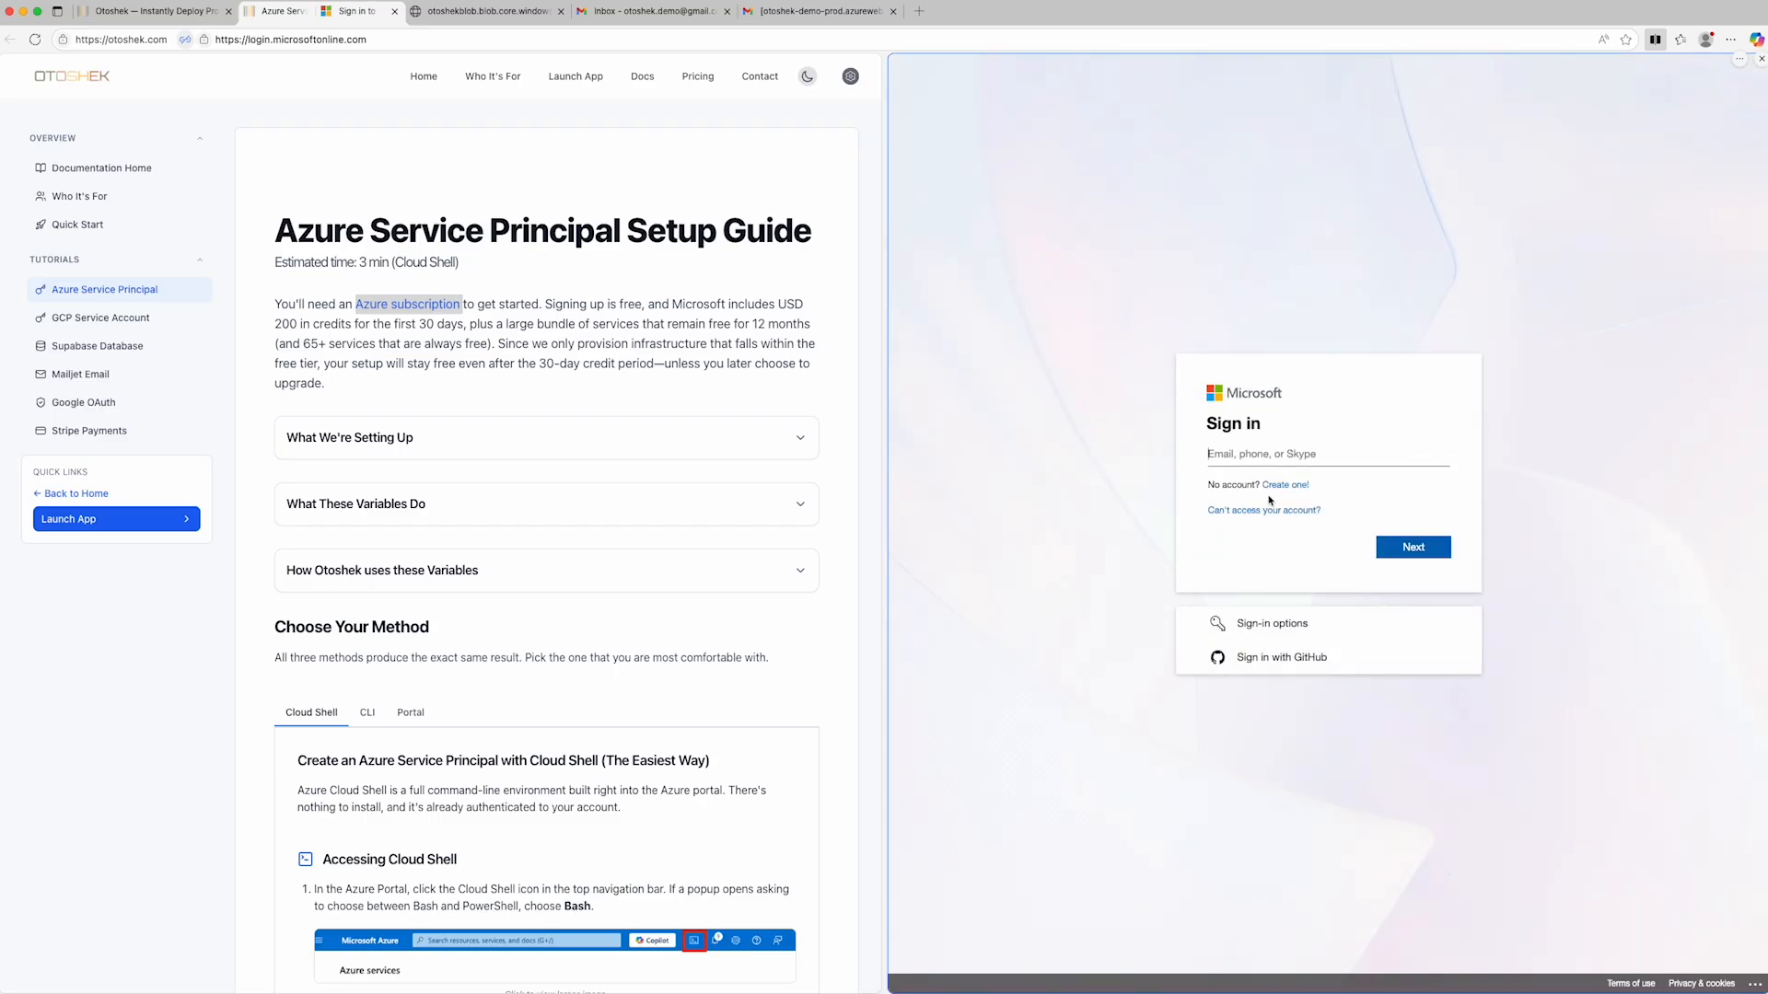
pyautogui.click(1289, 487)
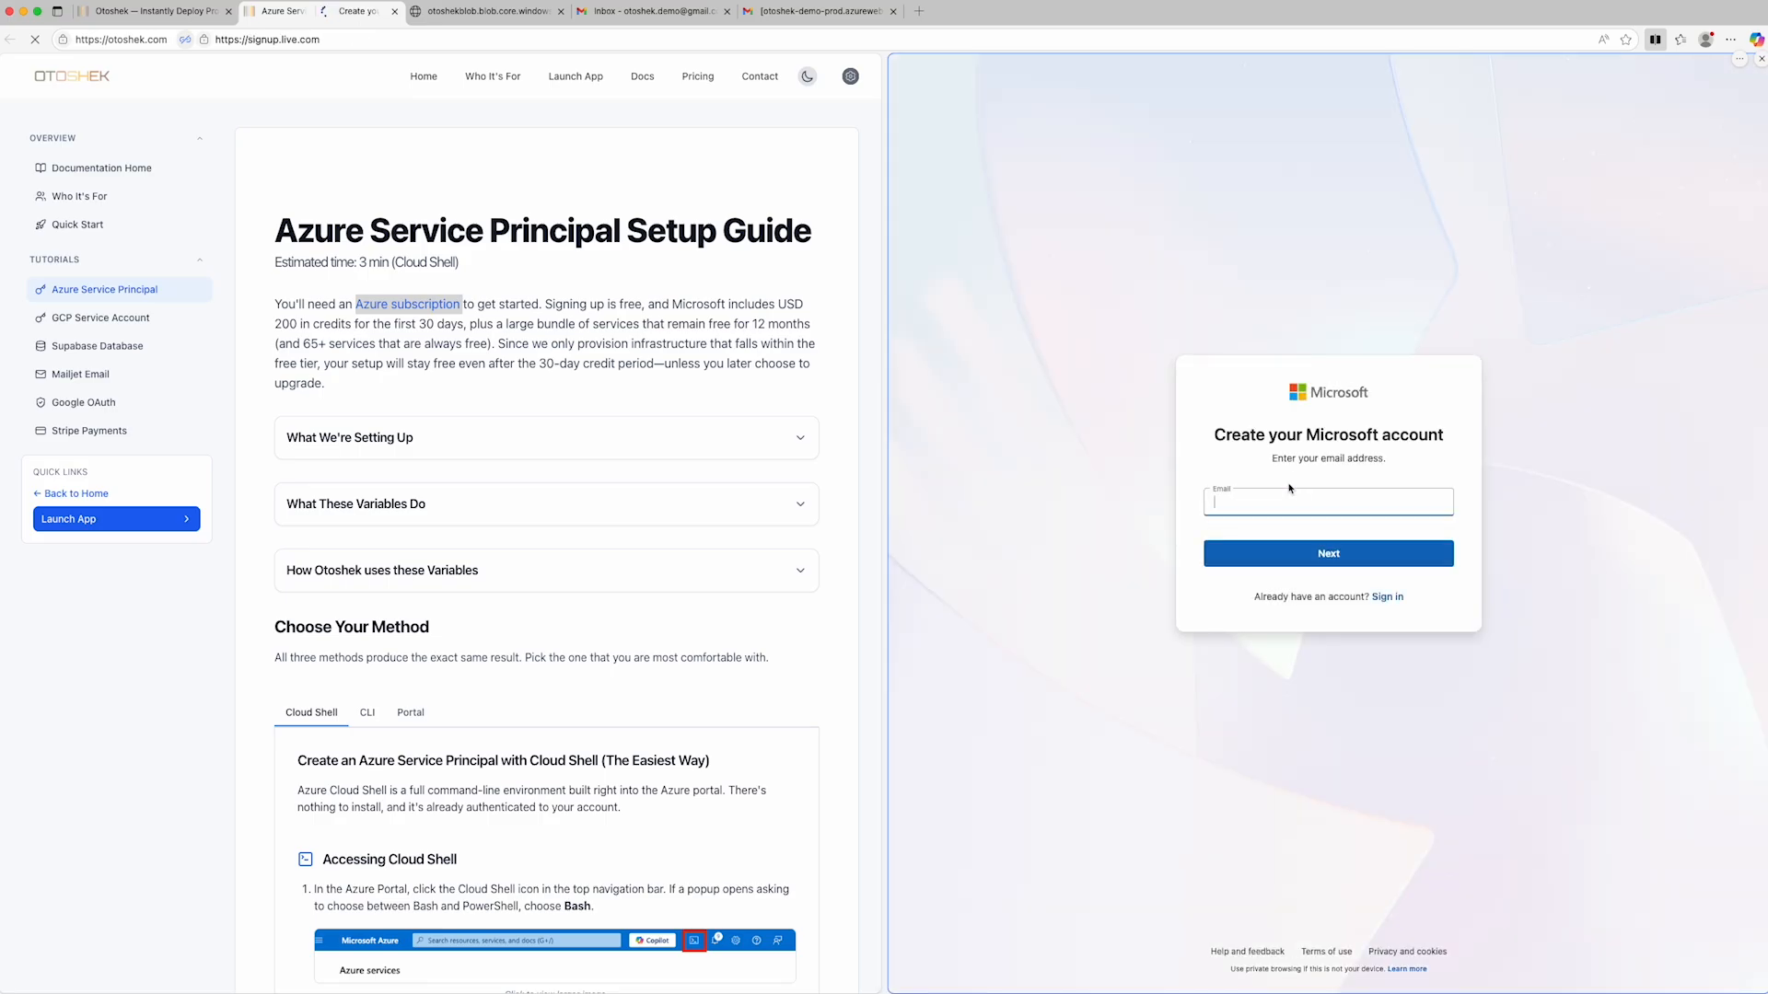
pyautogui.click(1340, 558)
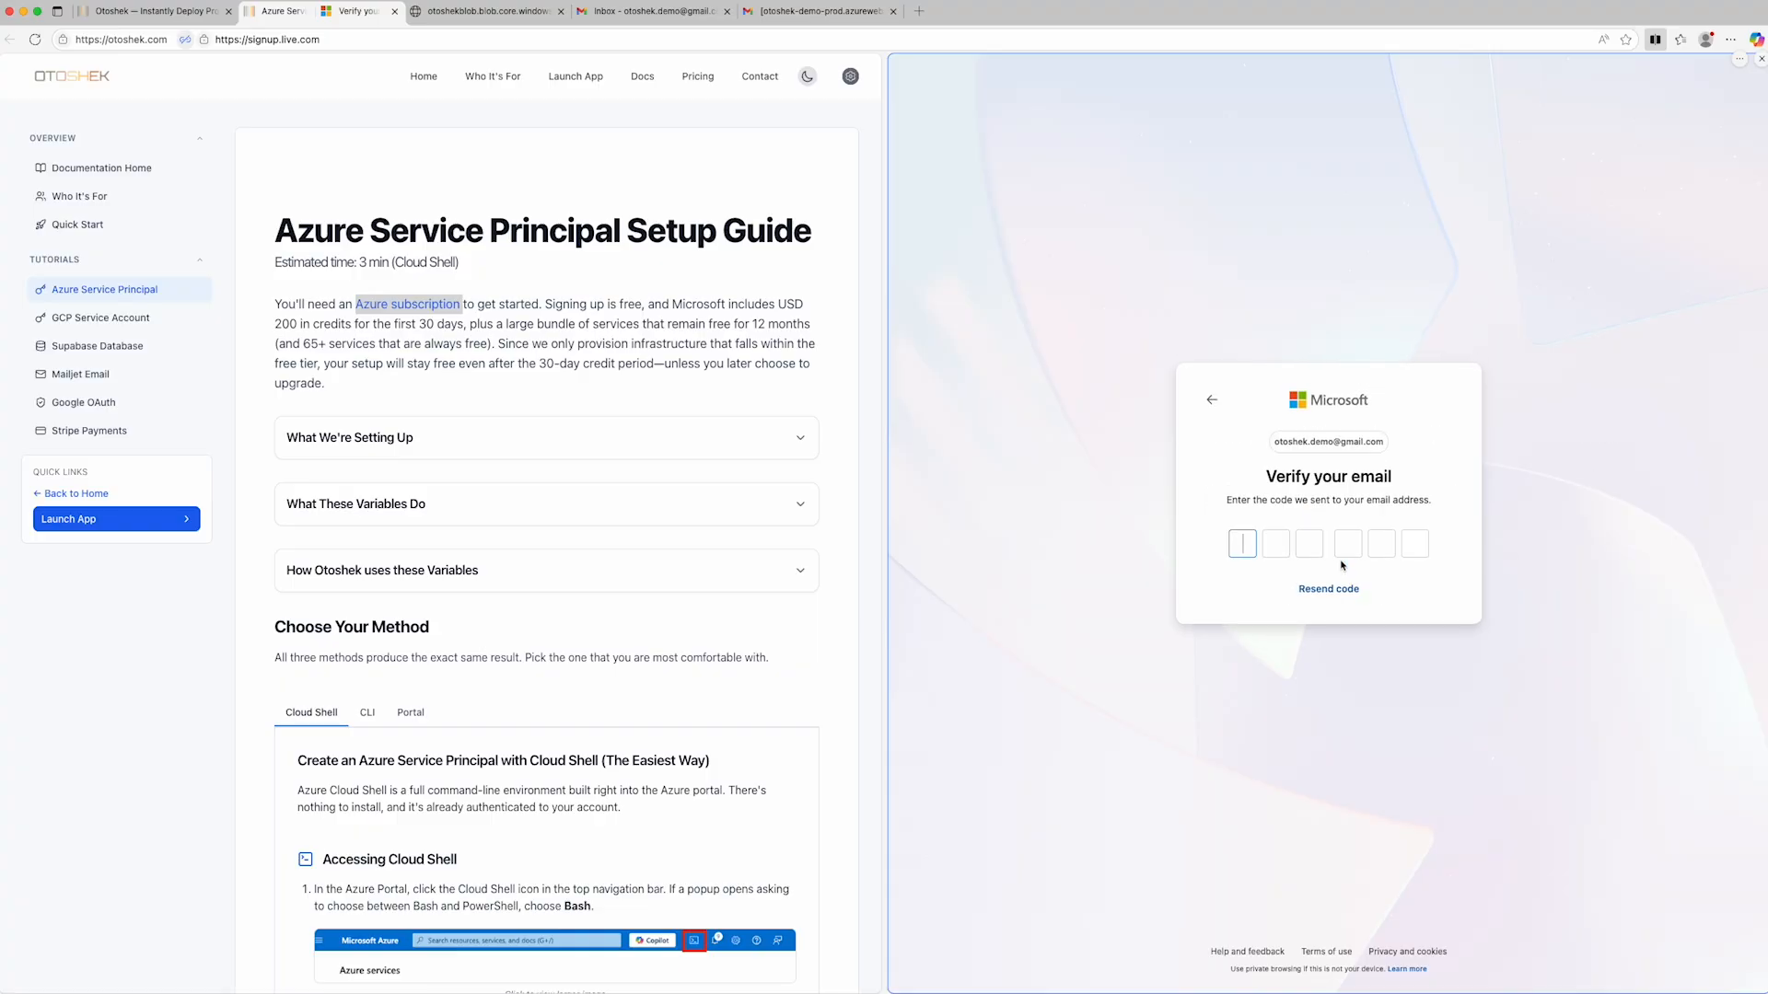
# - Copy the verification code from the Microsoft e-mail in the Gmail inbox and paste it into the account verification form
pyautogui.click(652, 12)
pyautogui.click(463, 188)
pyautogui.doubleClick(468, 339)
pyautogui.press('super+c')
pyautogui.click(355, 12)
pyautogui.click(1280, 552)
pyautogui.press('super+v')
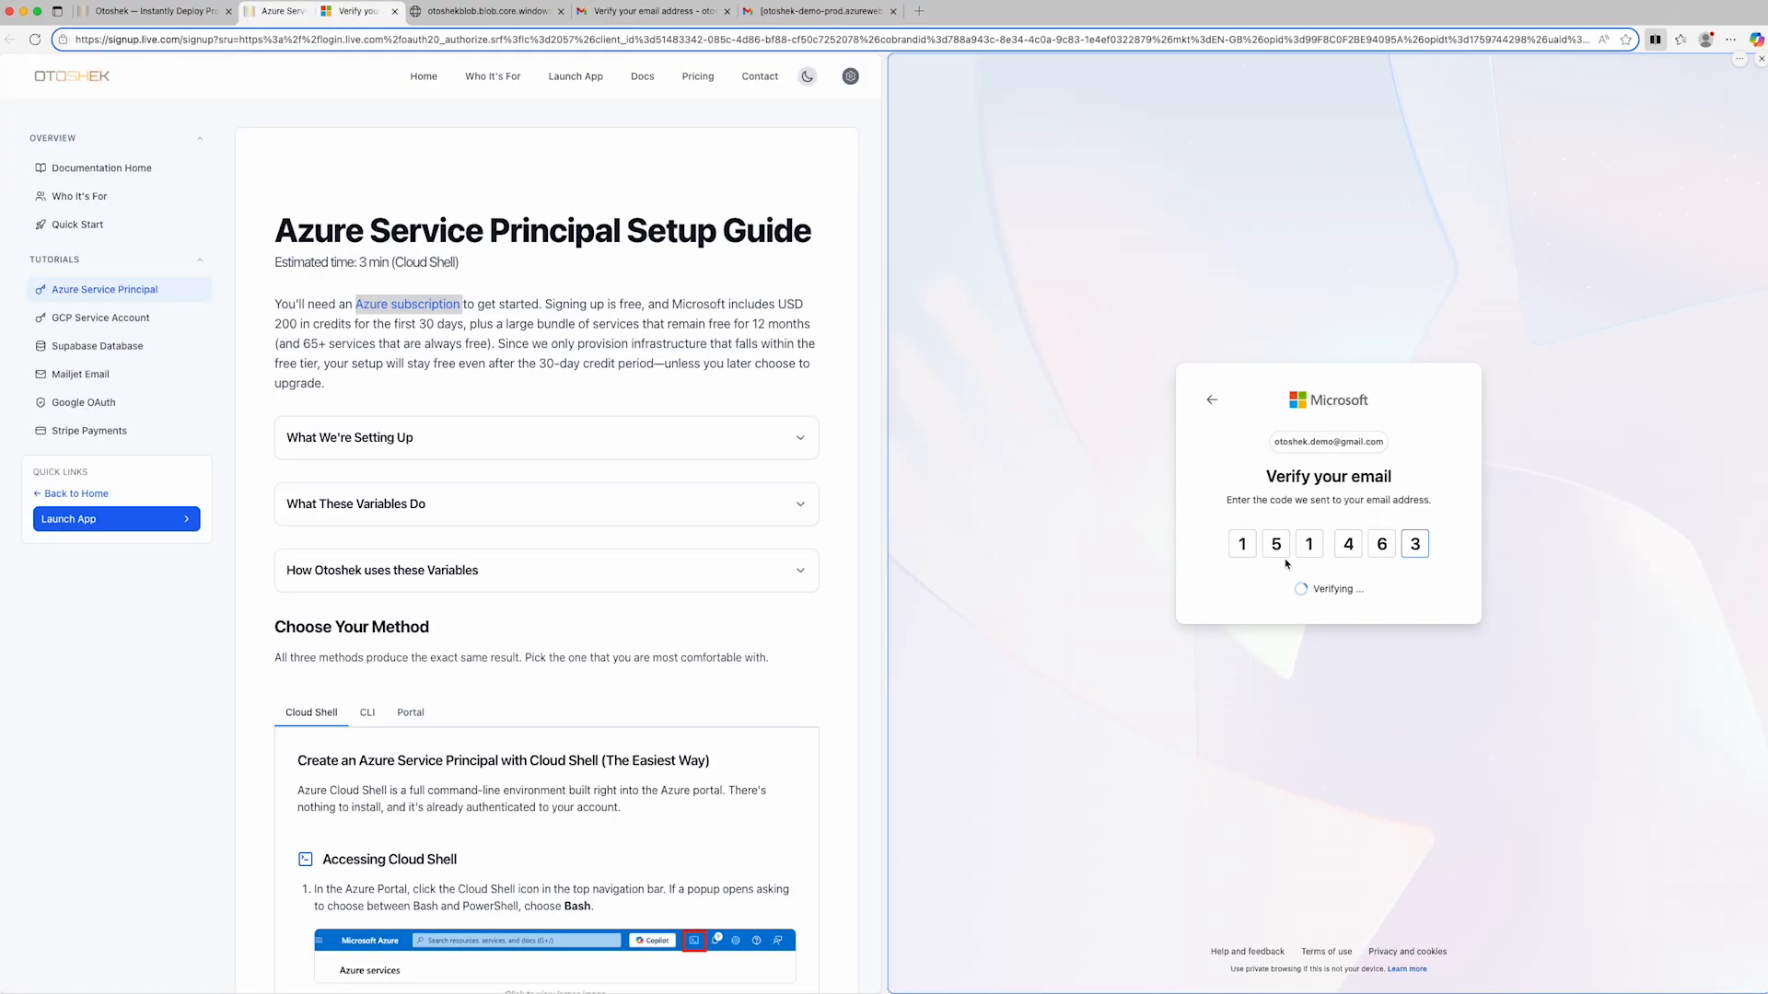
# - Enter the date of birth and the first and last name for the Microsoft account and finish creating it
pyautogui.click(1246, 525)
pyautogui.click(1348, 530)
pyautogui.click(1411, 529)
pyautogui.write('1990')
pyautogui.click(1352, 662)
pyautogui.write('otoshek')
pyautogui.press('Tab')
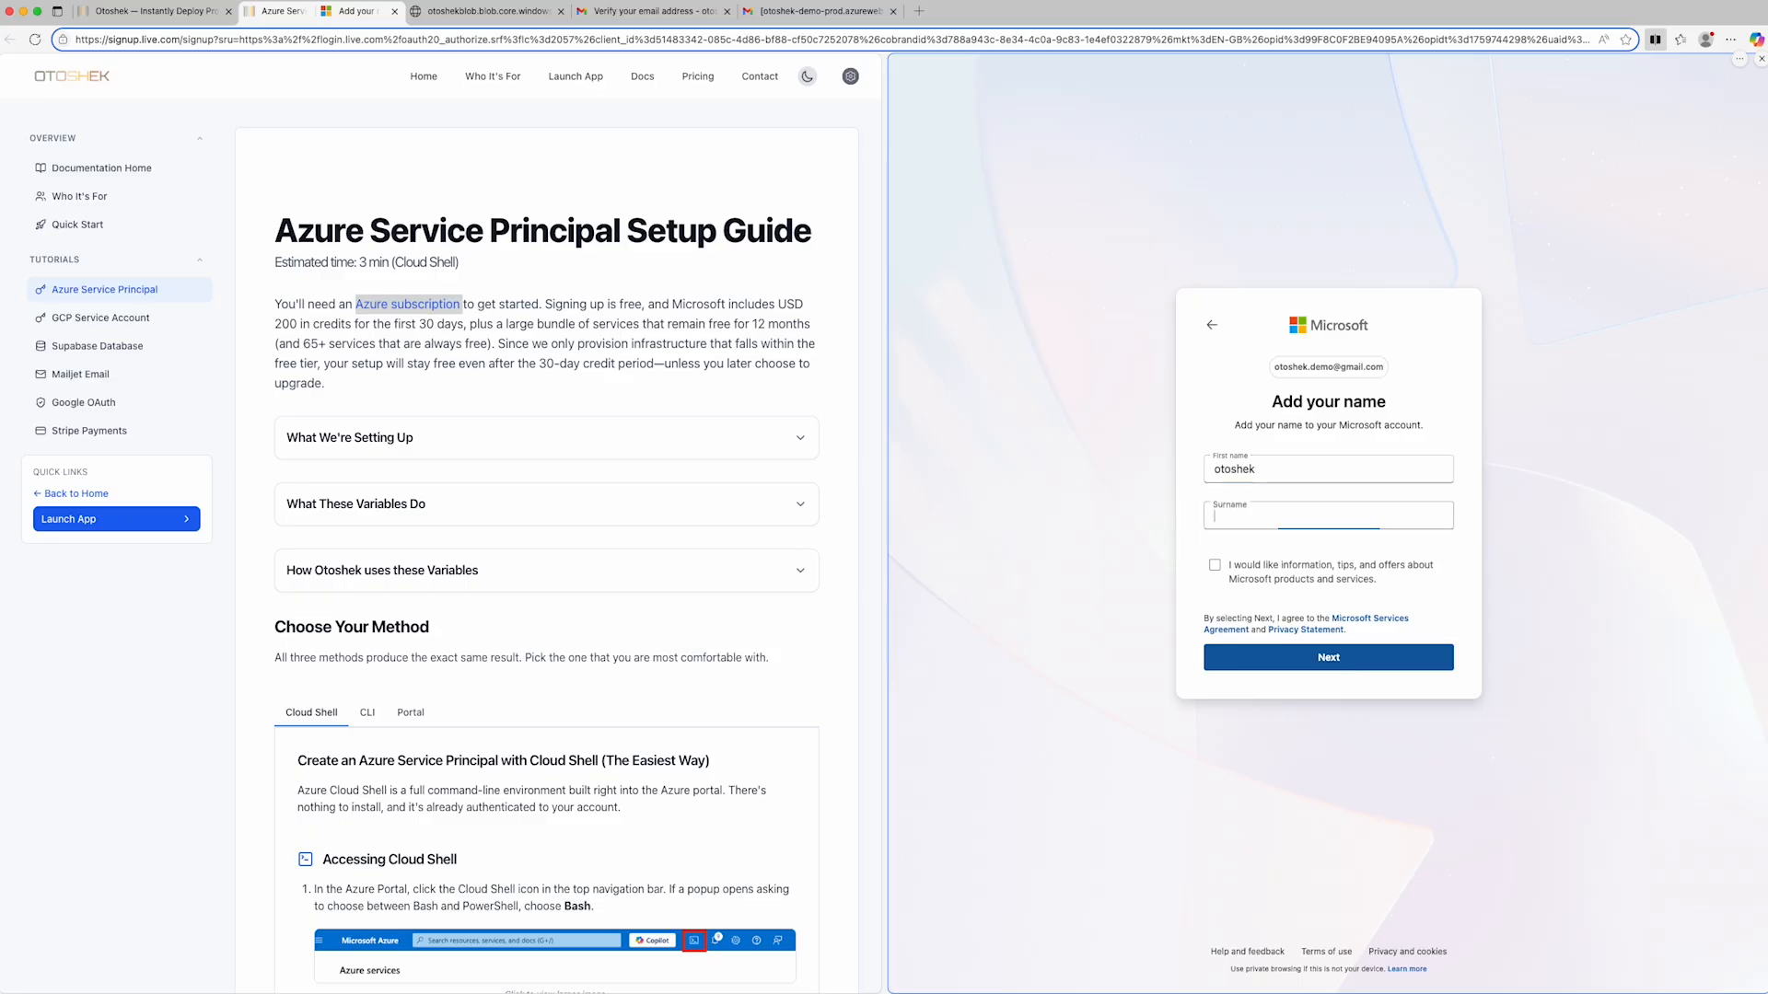
pyautogui.write('demo')
pyautogui.click(1308, 659)
pyautogui.click(1657, 258)
pyautogui.click(1475, 97)
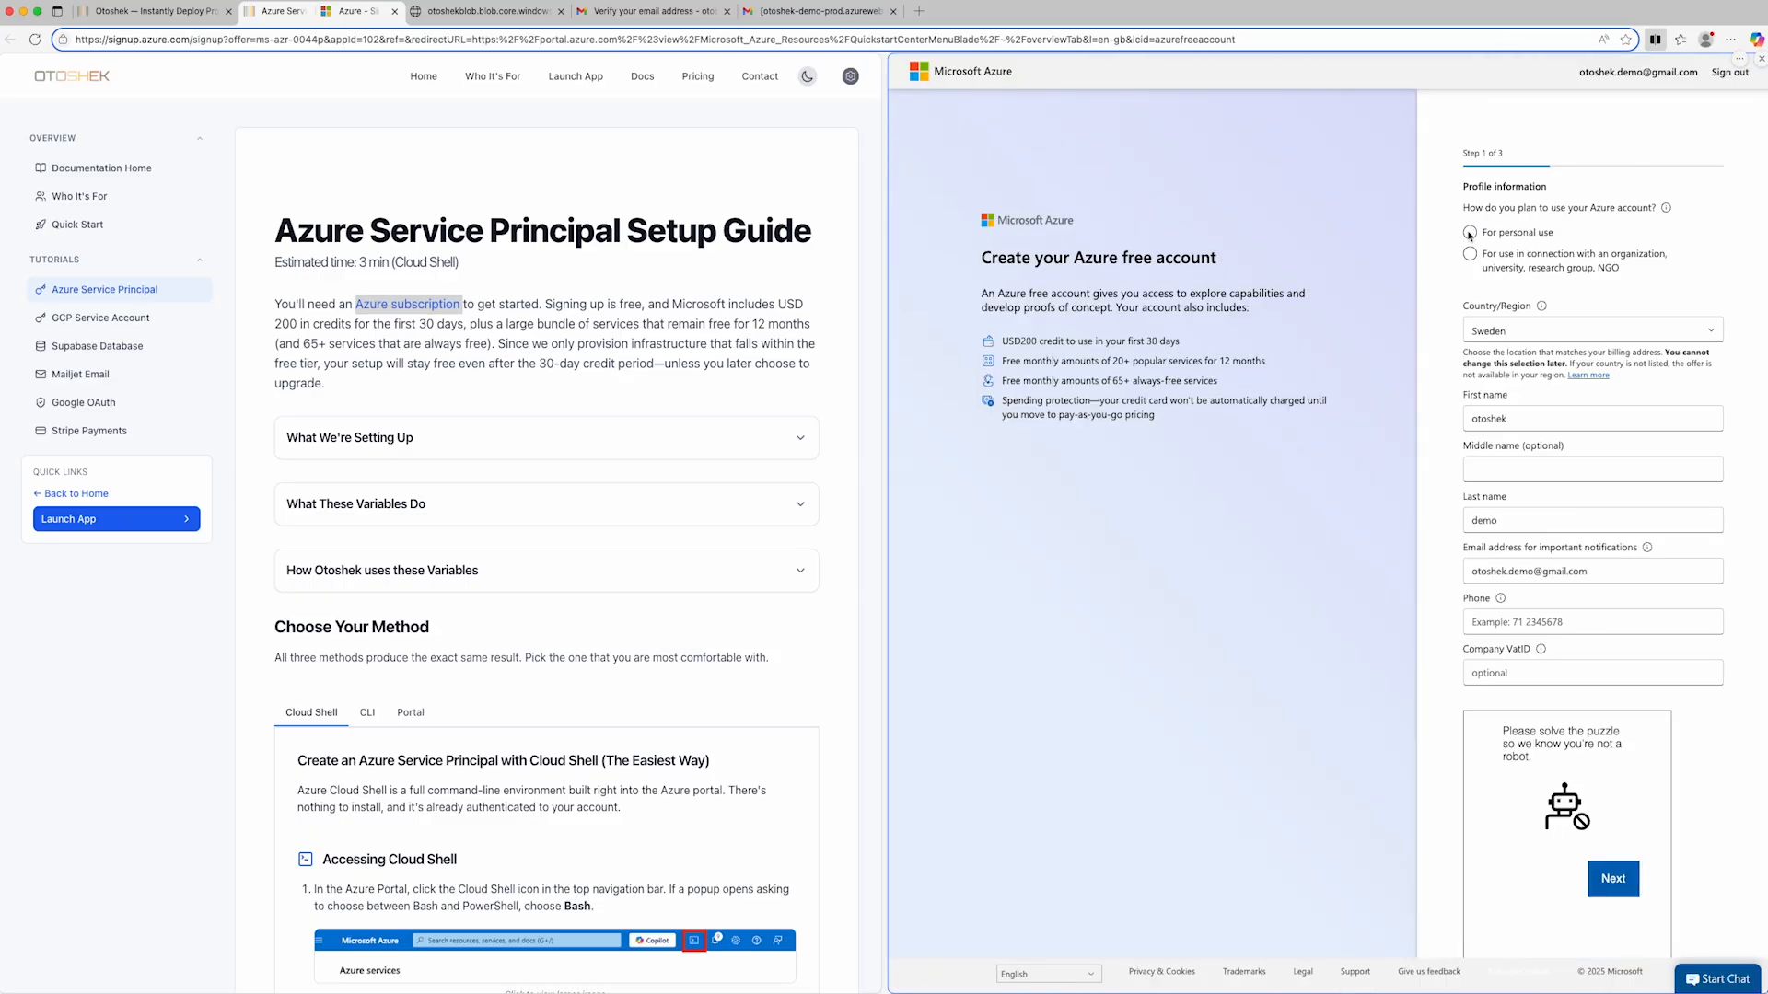
# - Complete the Azure profile for personal use with country Switzerland and the phone number, dismiss the chat offer, and continue to the address page
pyautogui.click(1470, 234)
pyautogui.scroll(-1, 1448, 525)
pyautogui.click(1592, 330)
pyautogui.click(1510, 352)
pyautogui.click(1592, 622)
pyautogui.scroll(-2, 1625, 782)
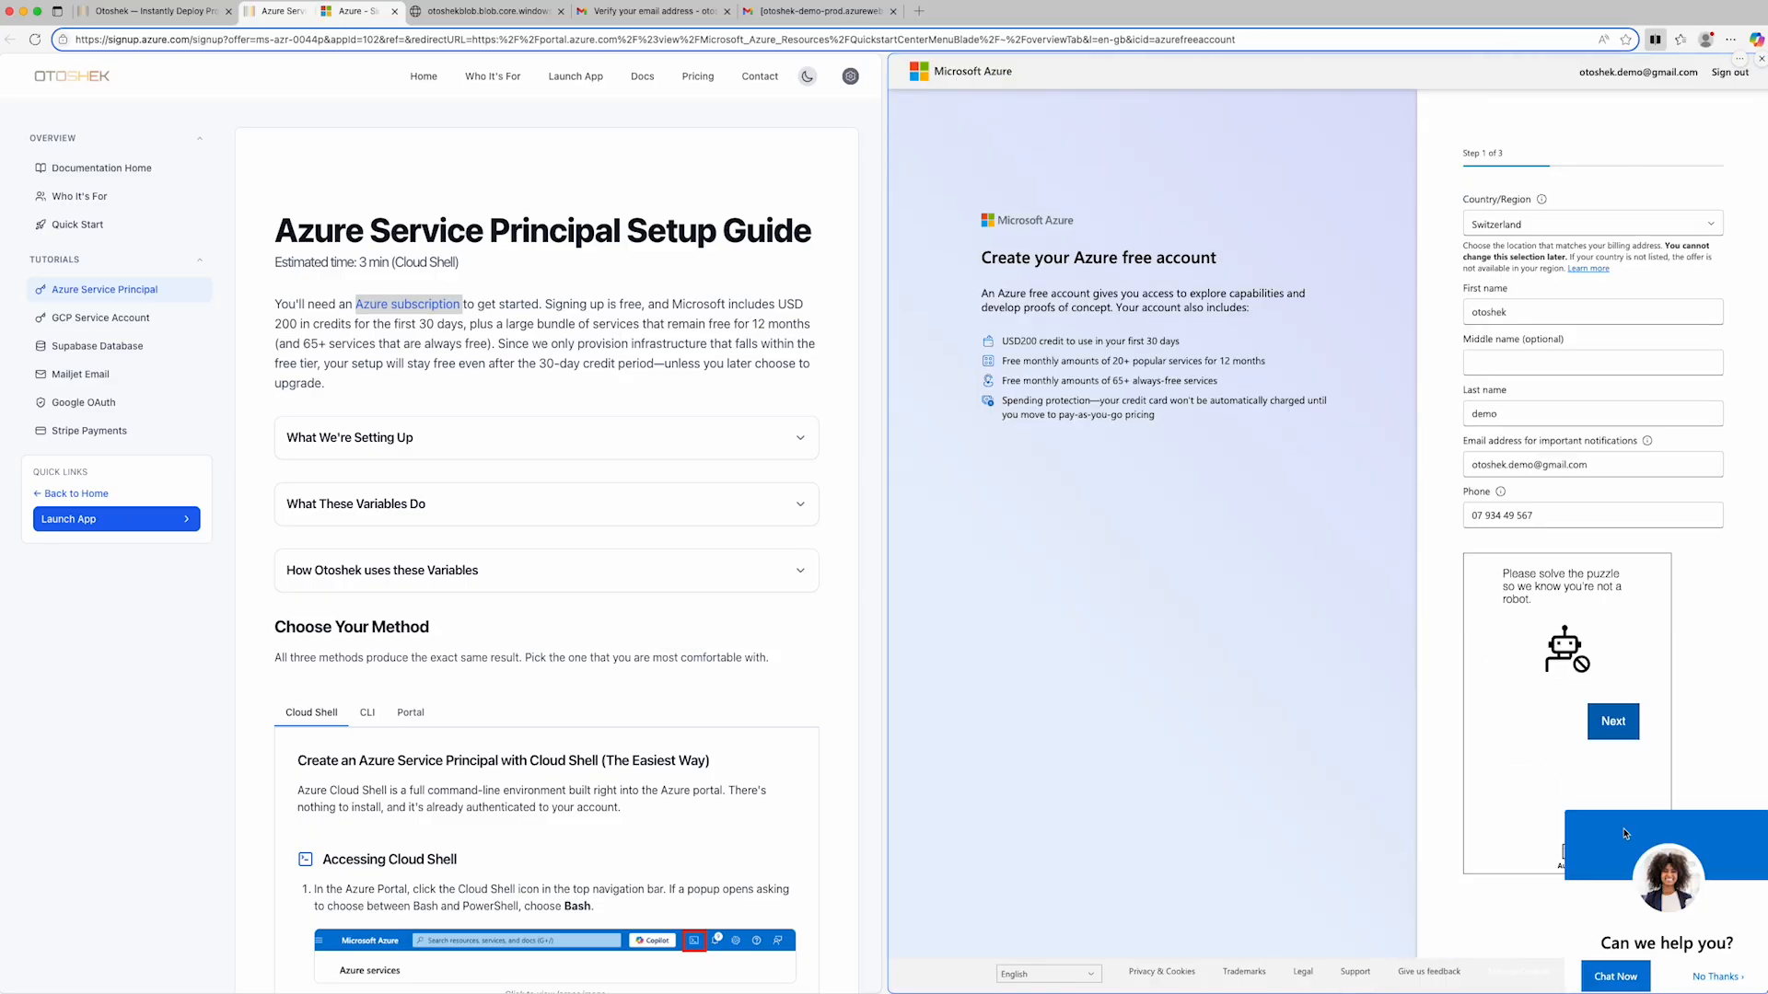
pyautogui.click(1717, 977)
pyautogui.click(1578, 656)
pyautogui.click(1692, 907)
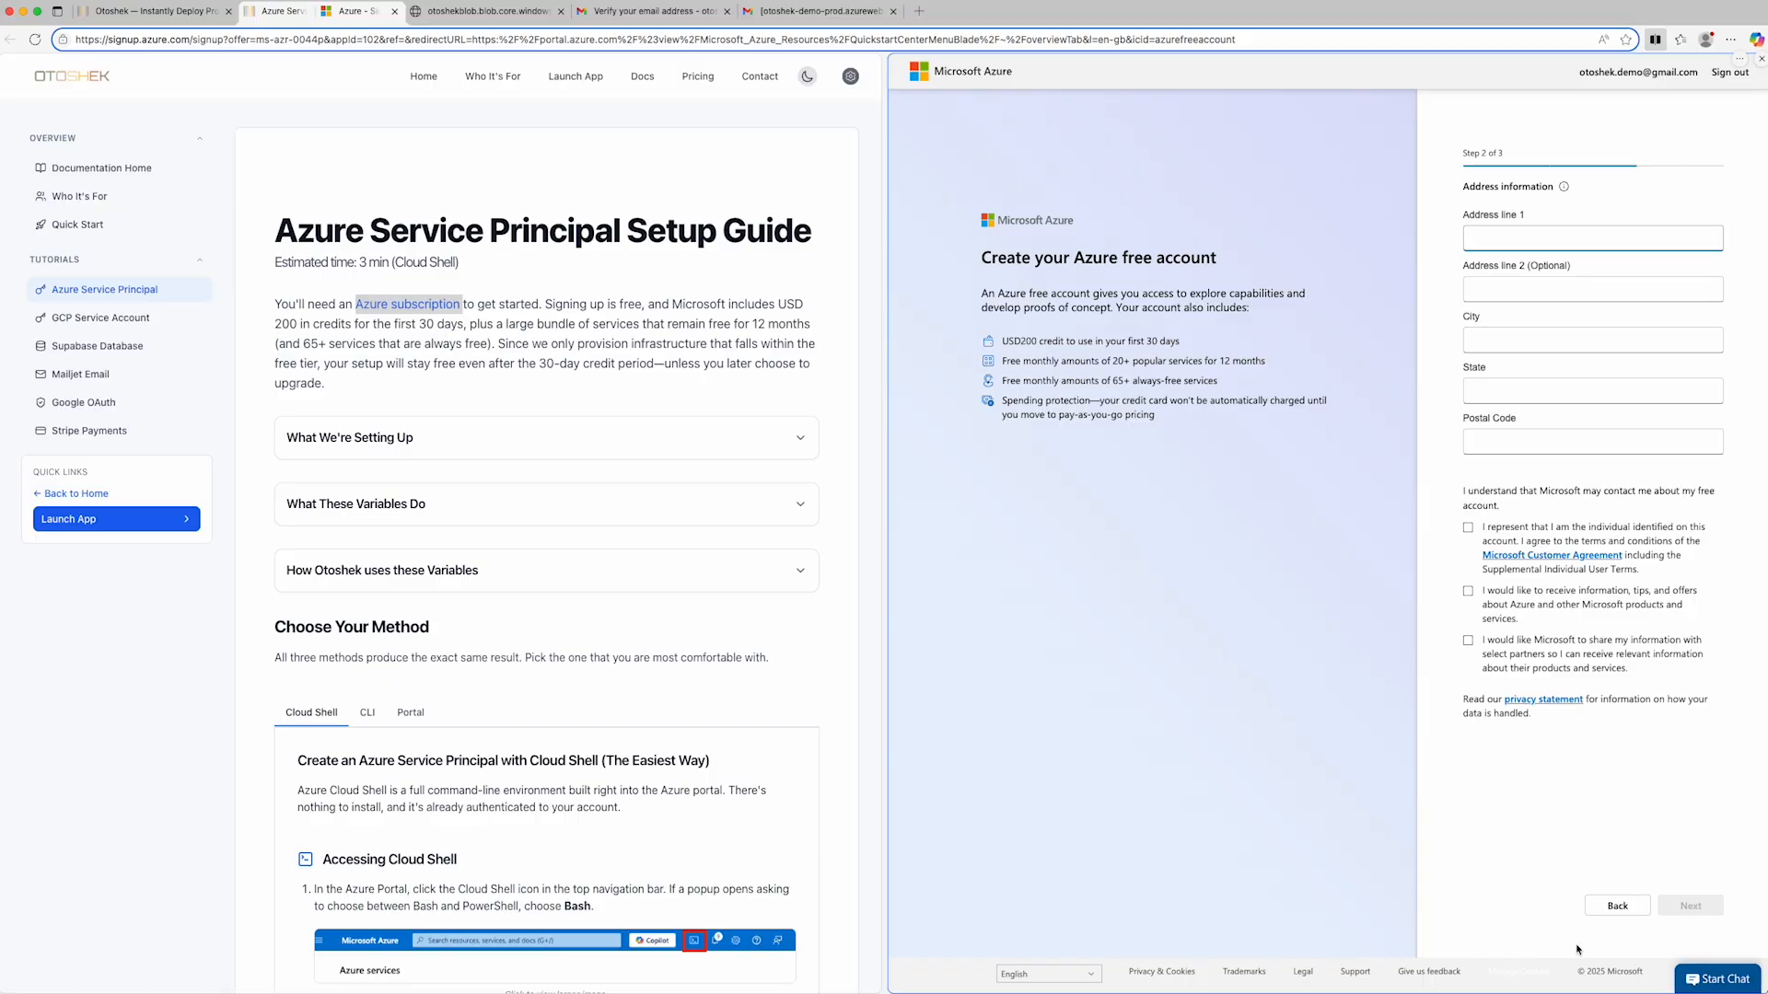
# - Fill in the street address, city and postal code, accept the Microsoft Customer Agreement, and continue to the payment page
pyautogui.click(1510, 341)
pyautogui.write('Lausanne')
pyautogui.click(1510, 442)
pyautogui.write('1000')
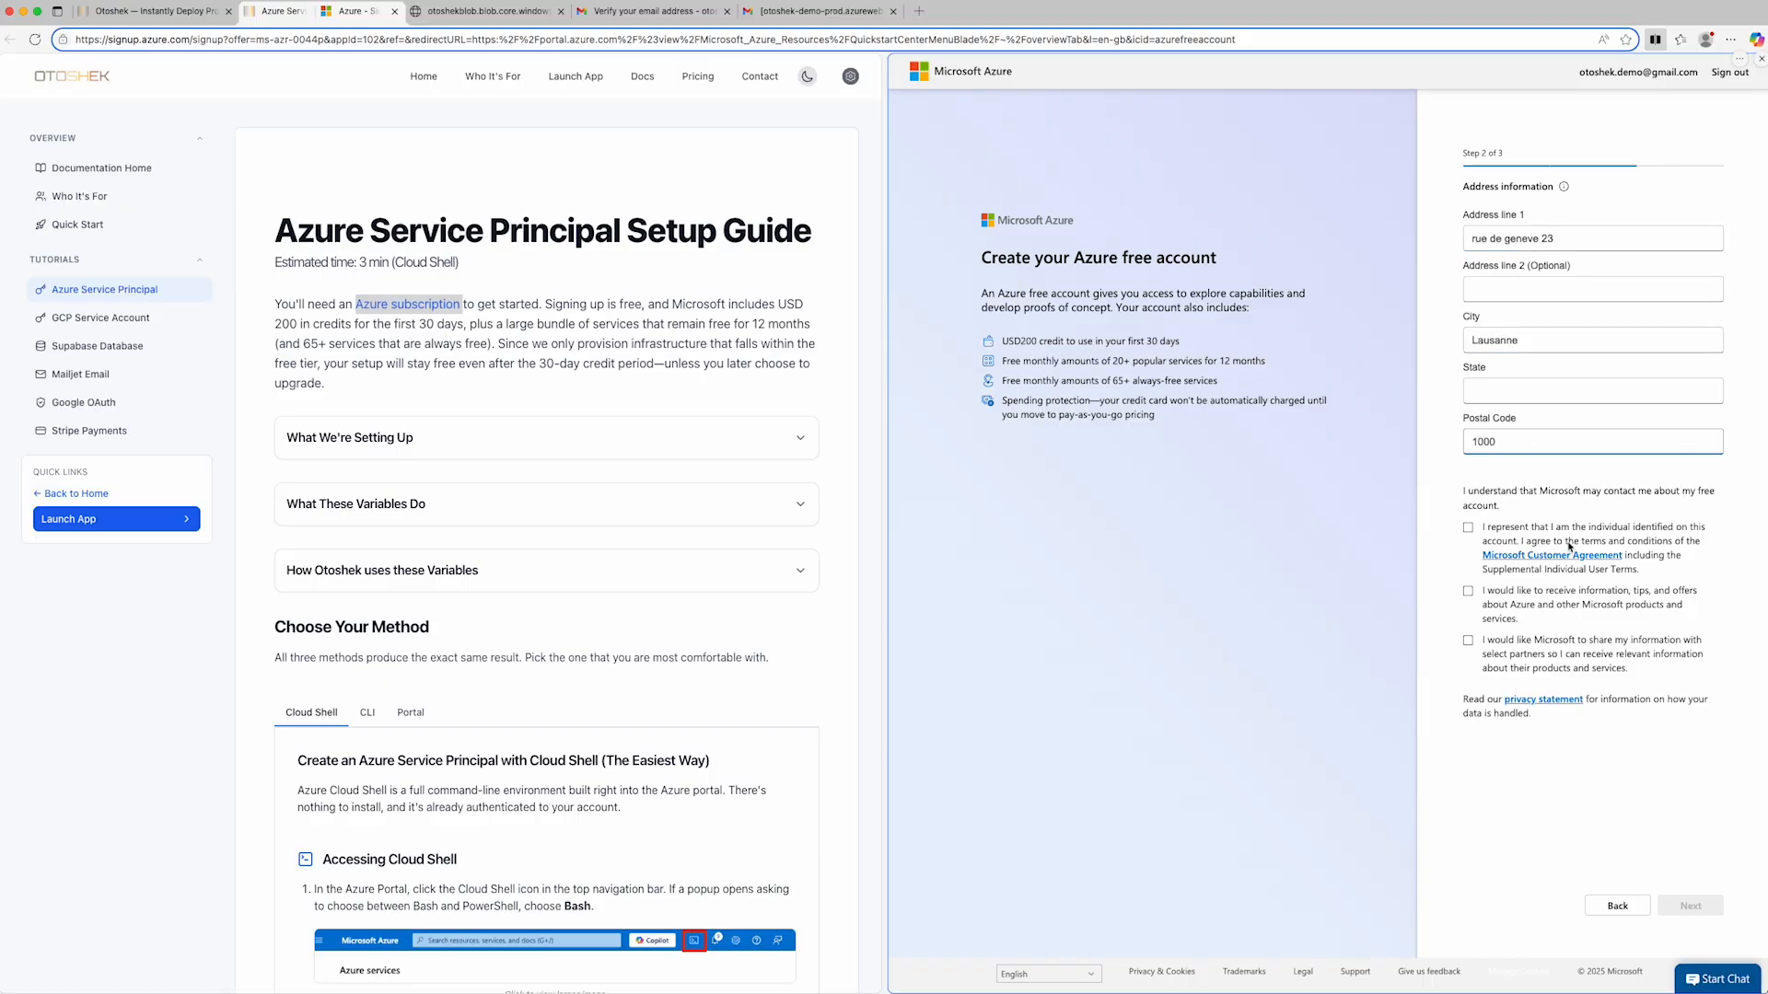
pyautogui.click(1468, 528)
pyautogui.click(1690, 906)
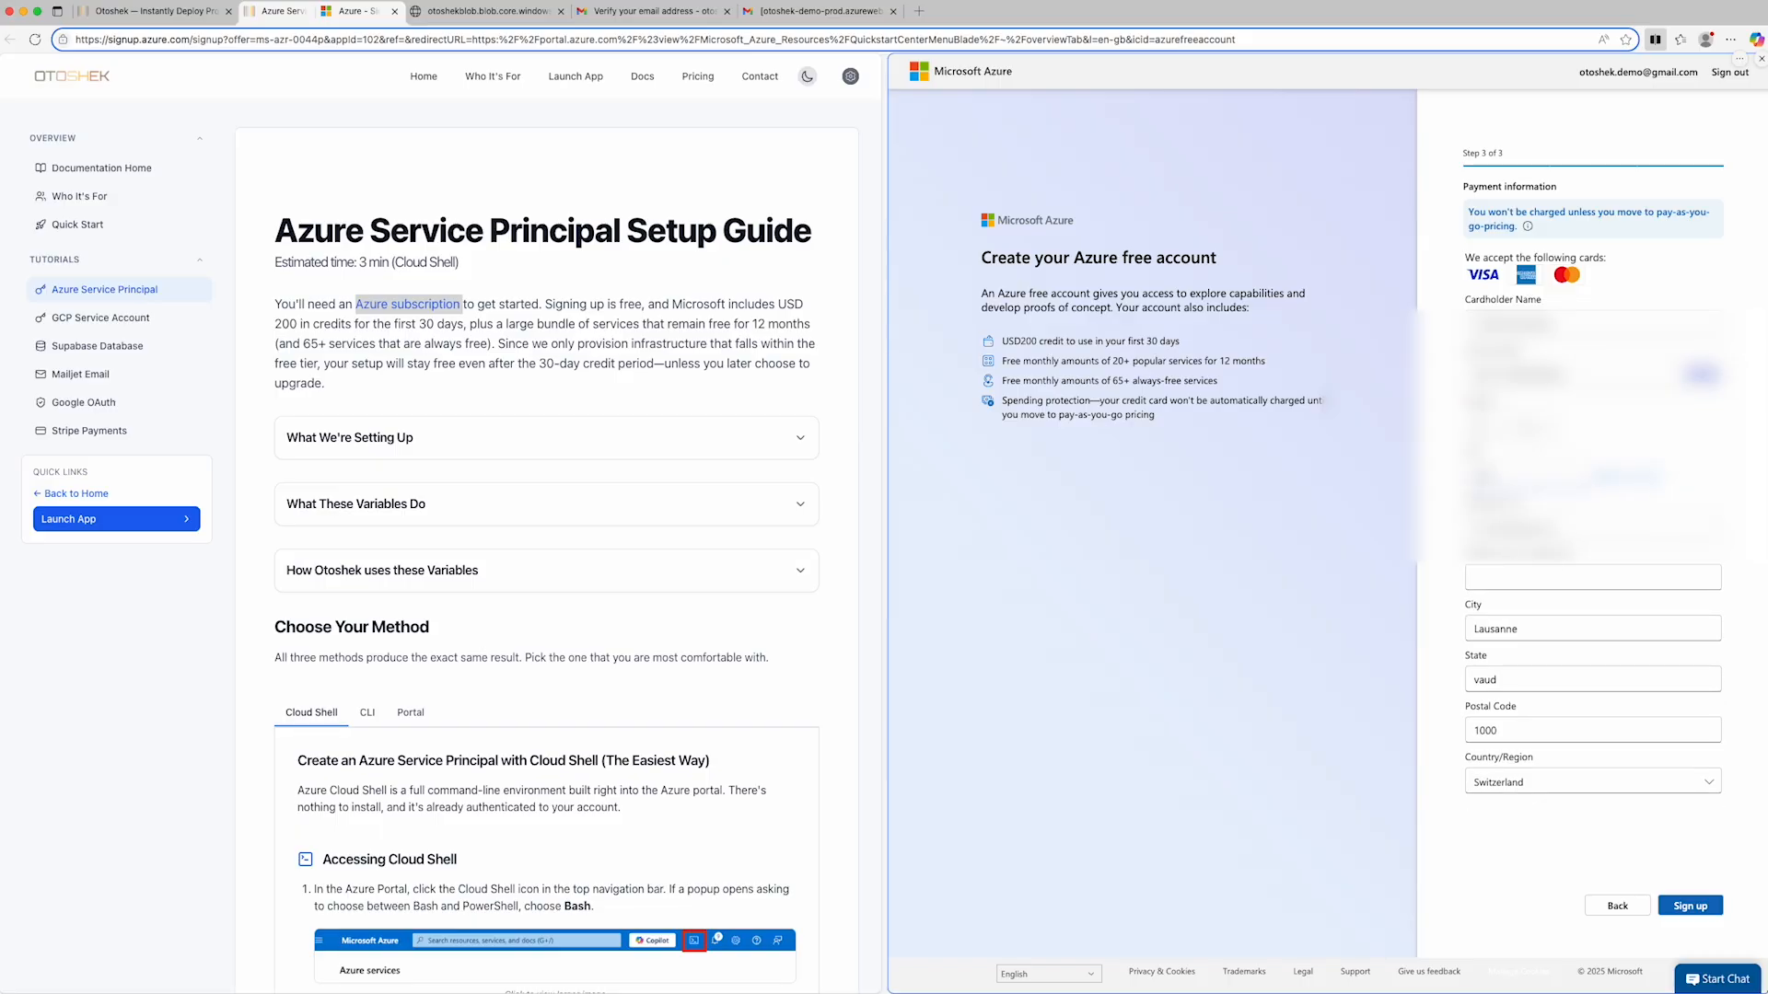
# - Submit the Azure free account sign-up and go to the Azure portal home page
pyautogui.click(1689, 906)
pyautogui.click(1432, 665)
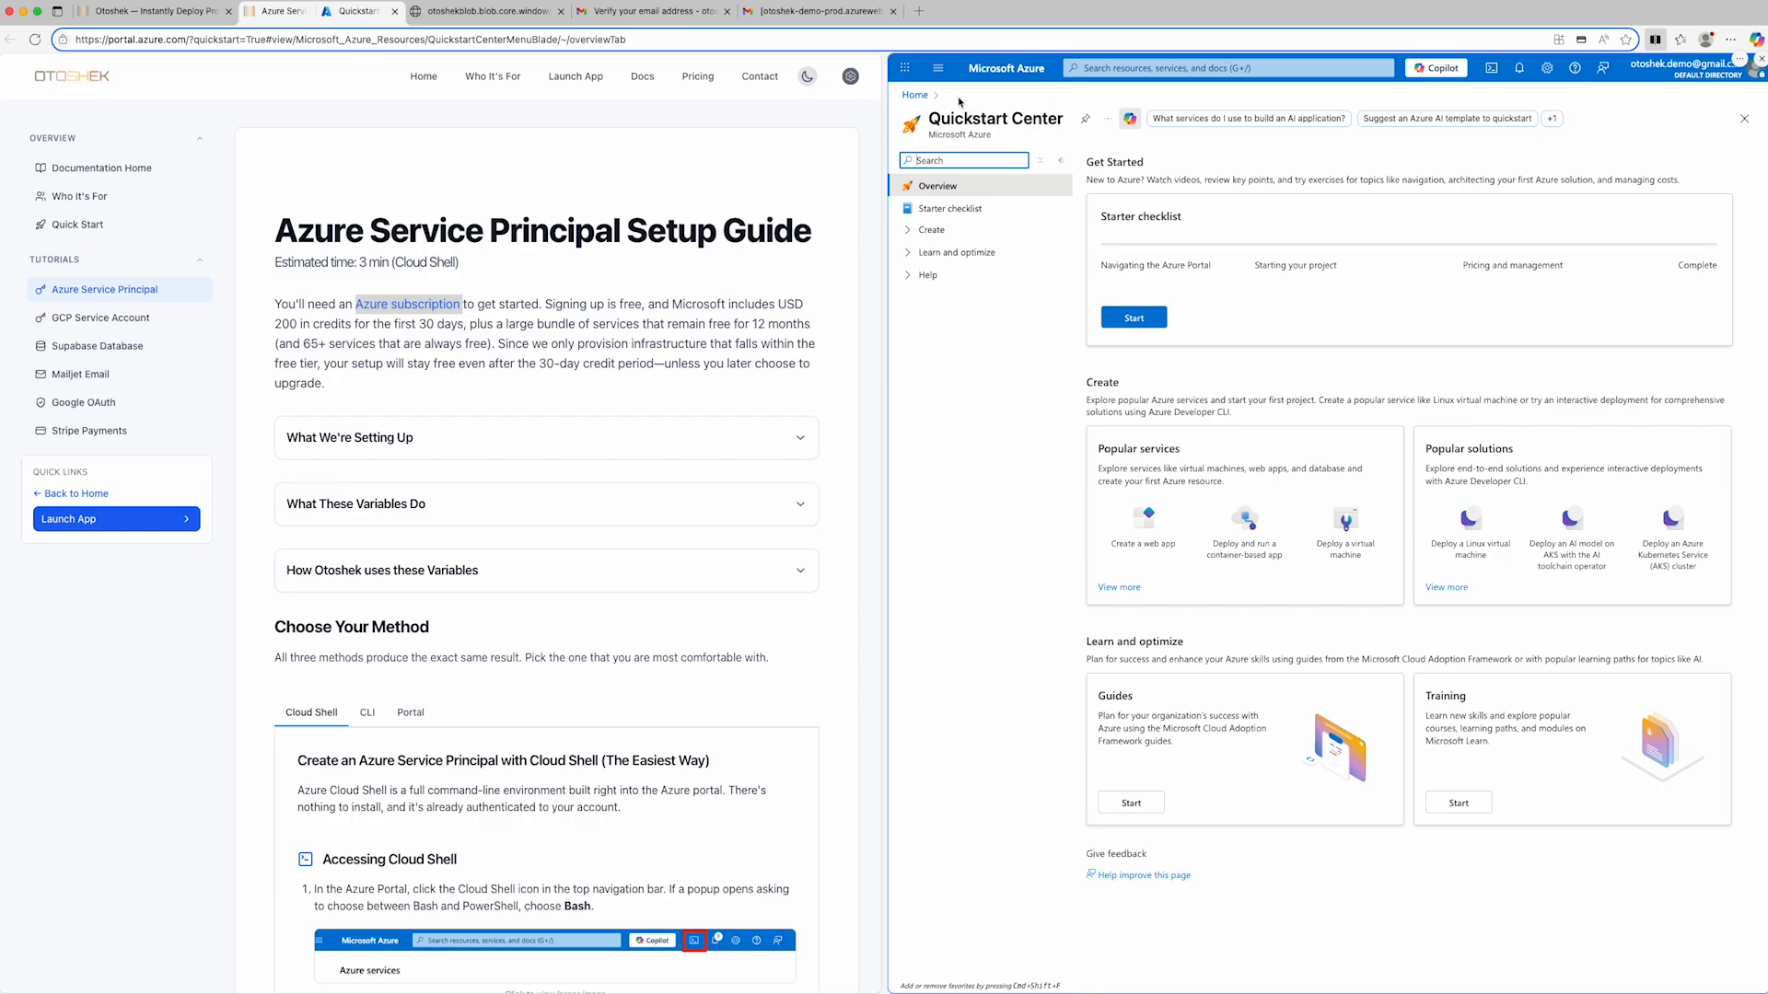
pyautogui.click(914, 95)
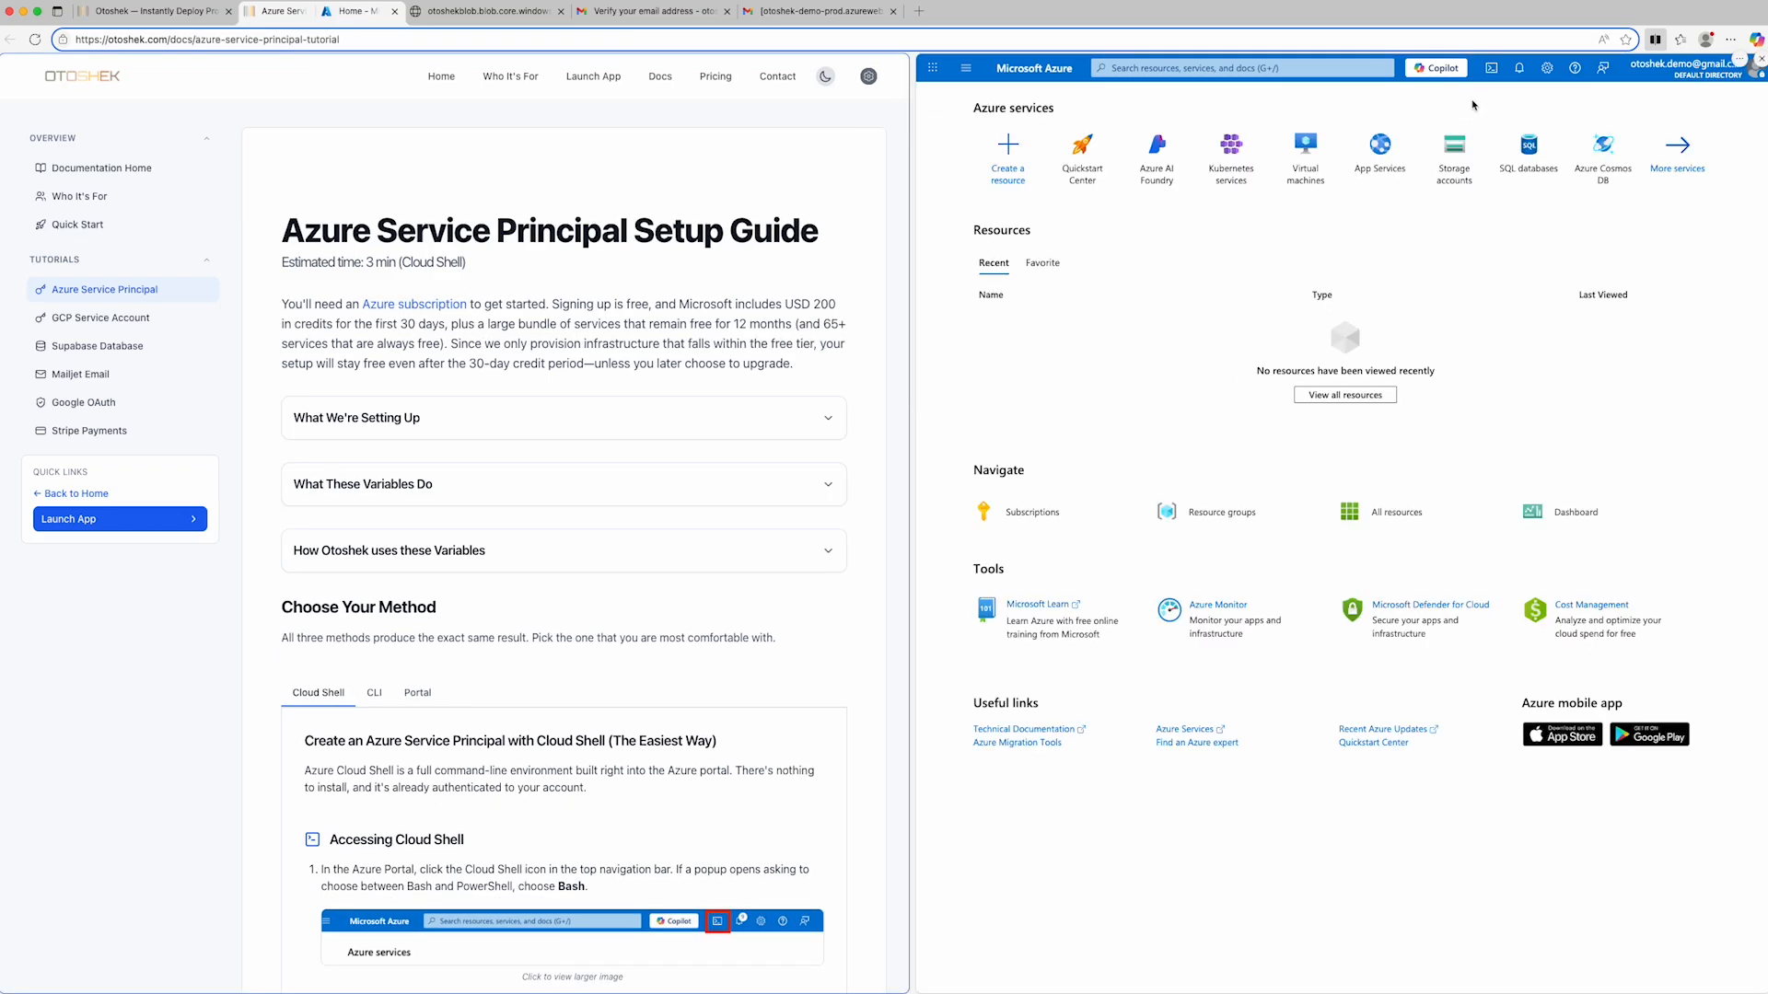
# - Start a Bash Cloud Shell without a storage account on Azure subscription 1 and enlarge the terminal pane
pyautogui.click(1491, 69)
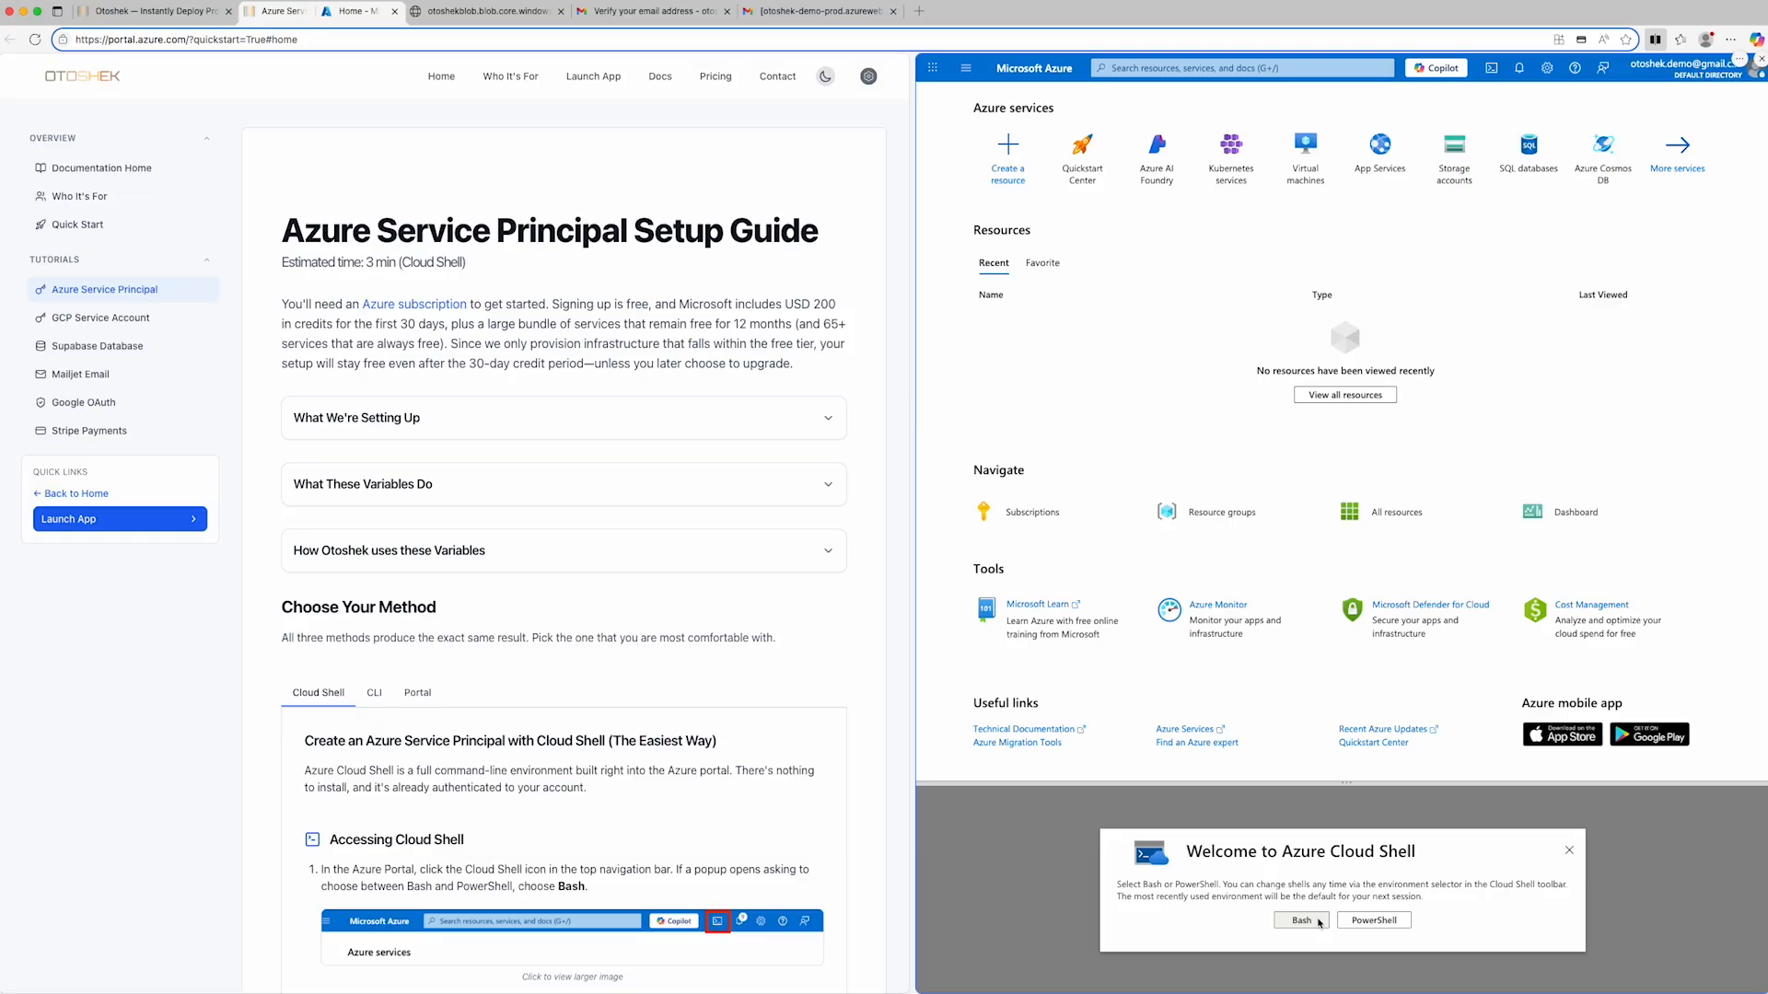
pyautogui.click(1317, 921)
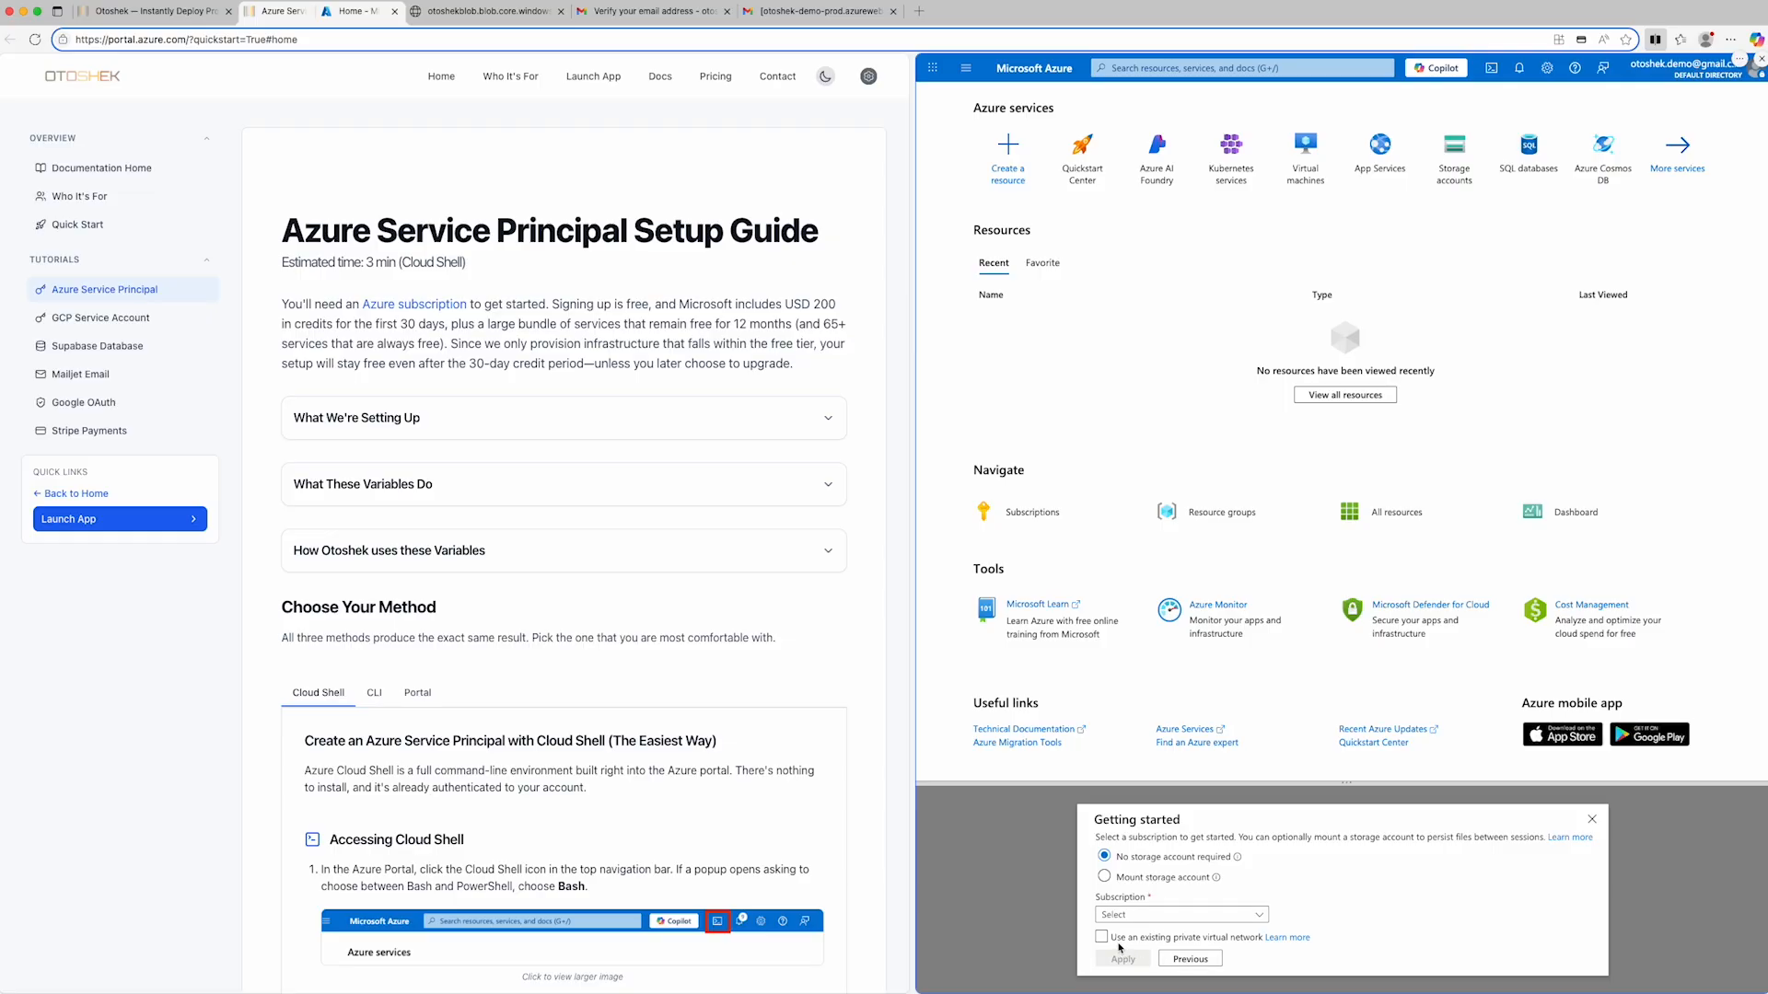
pyautogui.click(1188, 916)
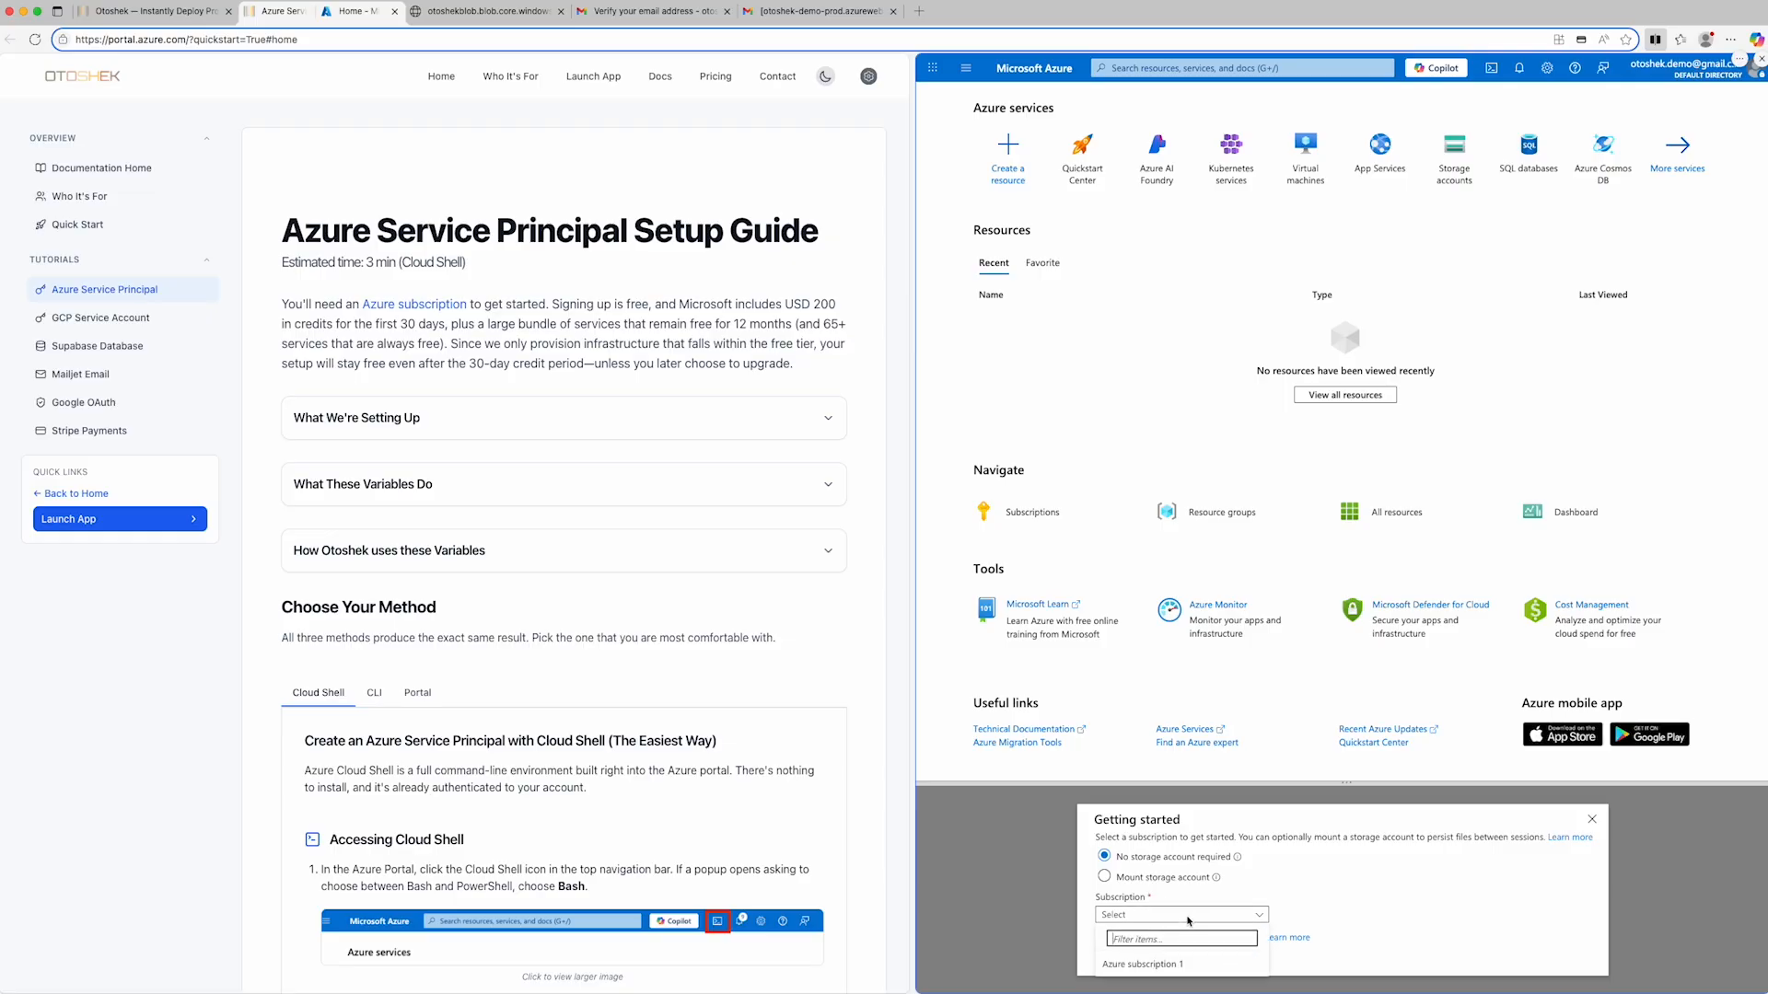
pyautogui.click(1173, 964)
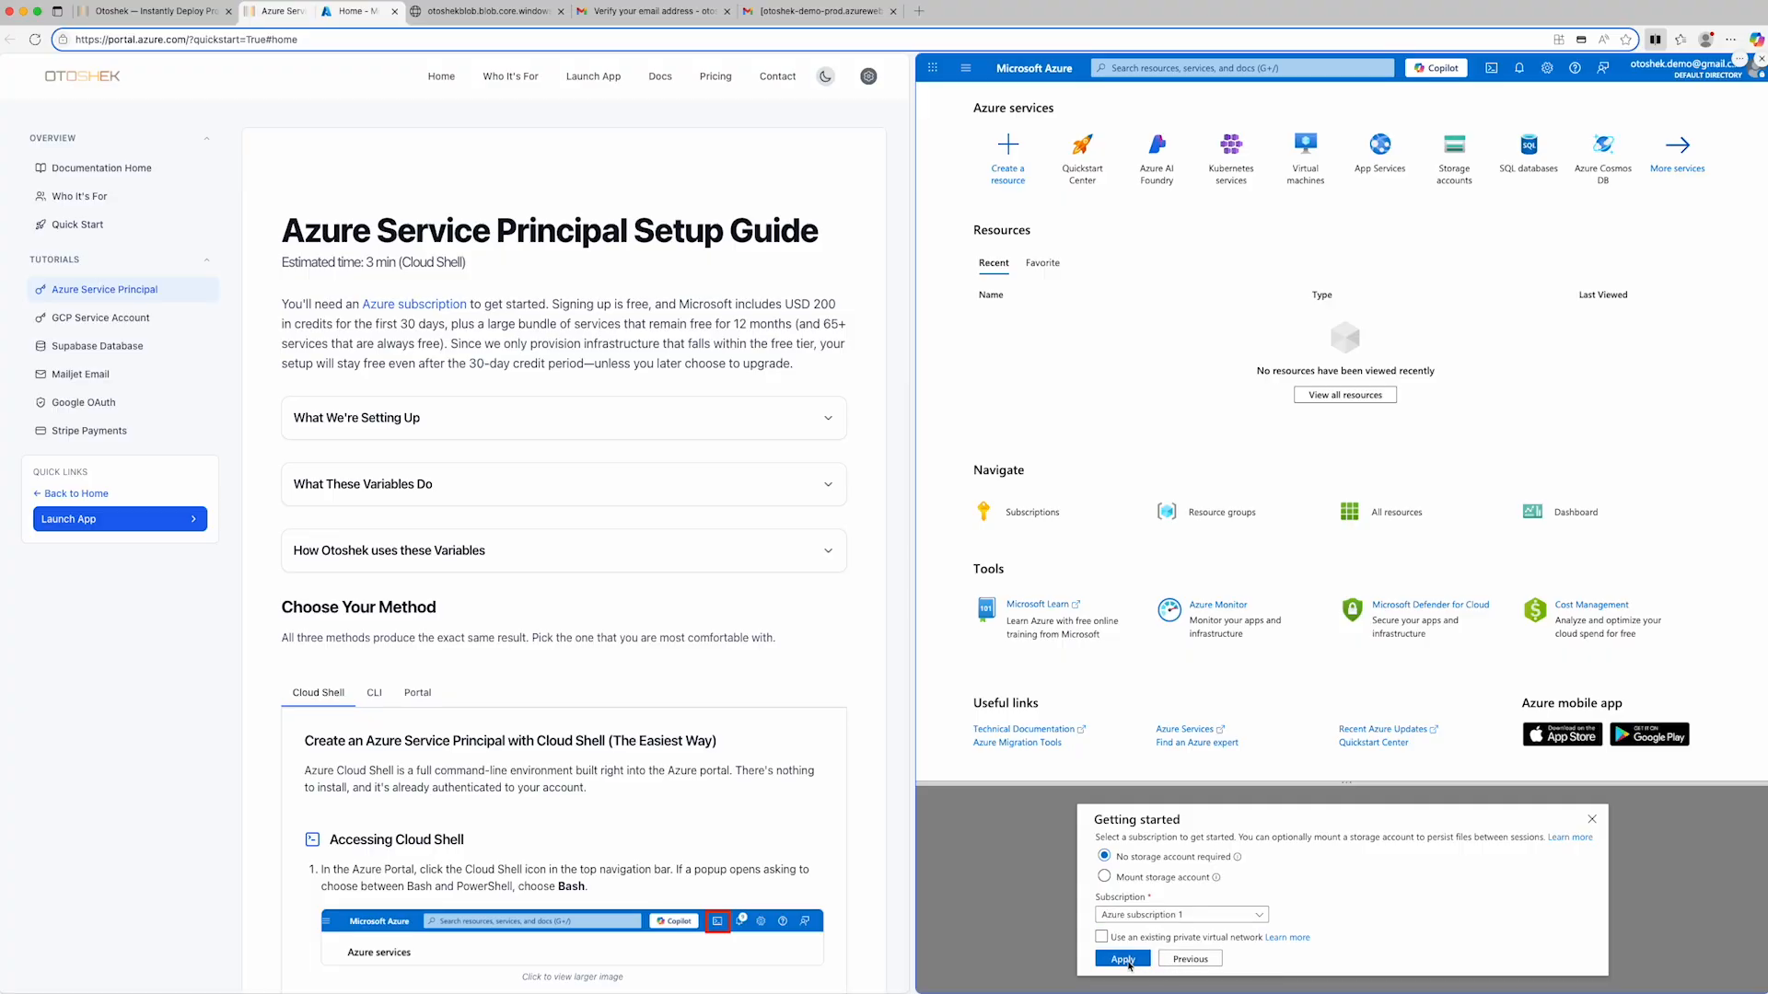
pyautogui.click(1123, 960)
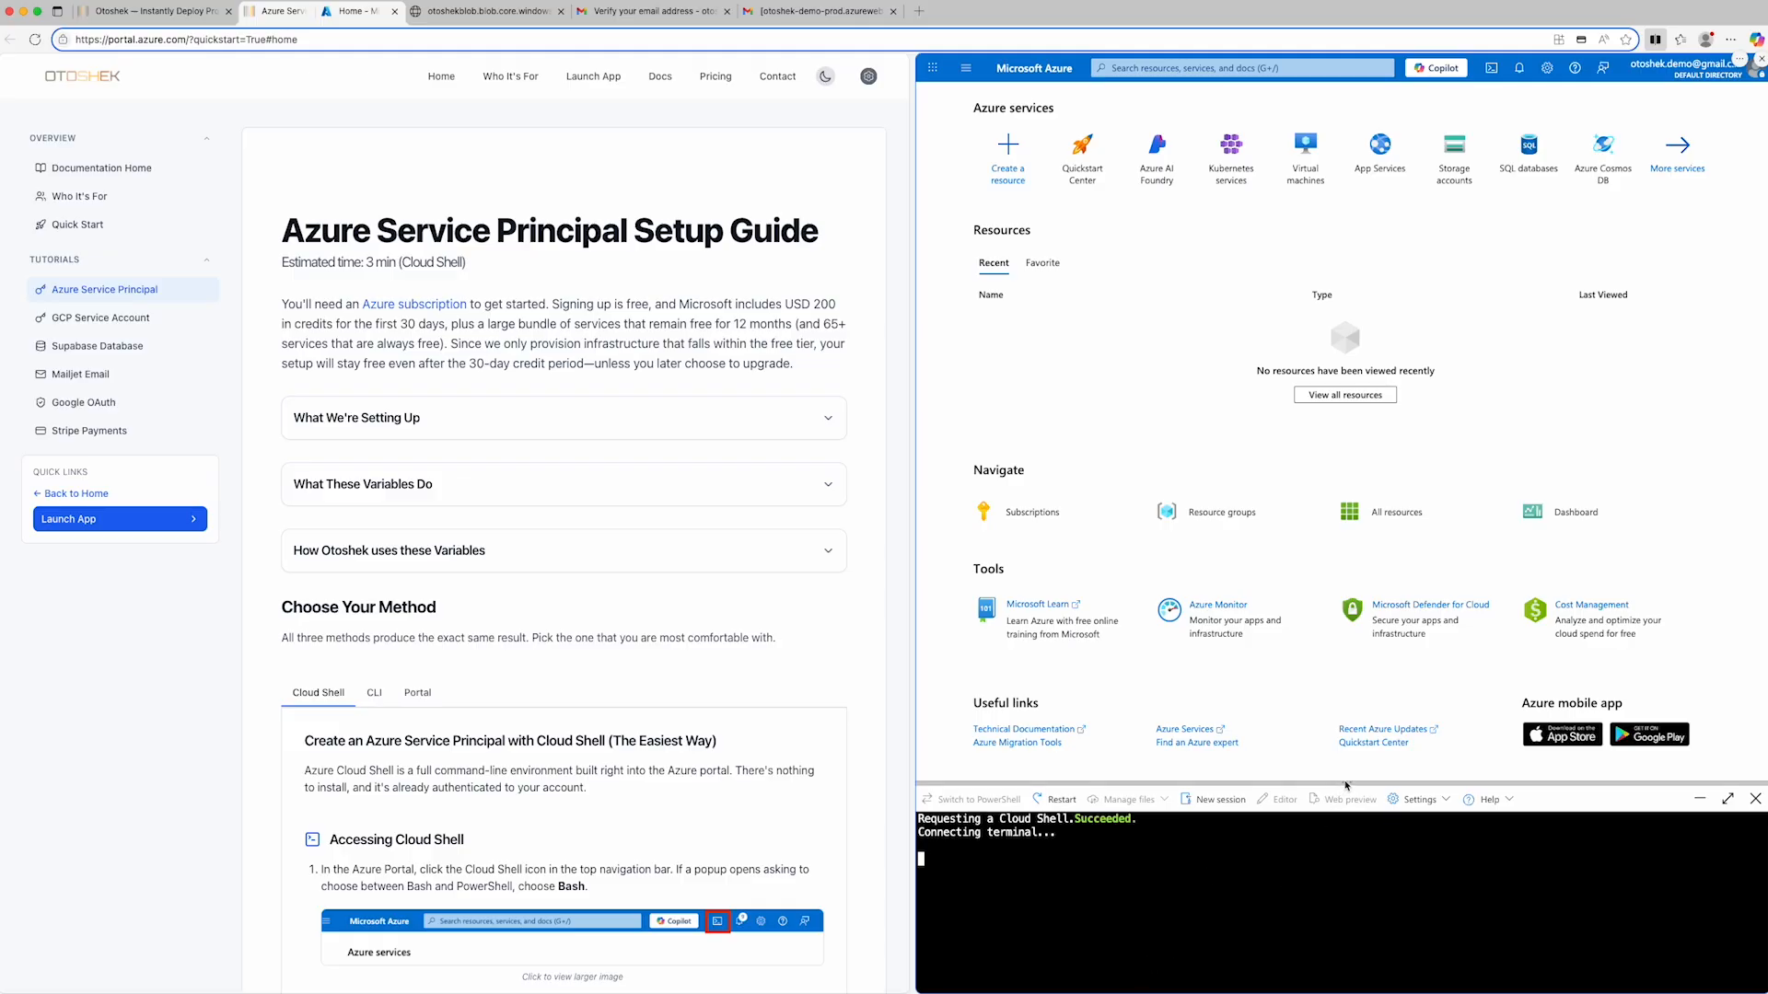
pyautogui.moveTo(1345, 785); pyautogui.dragTo(1333, 497)
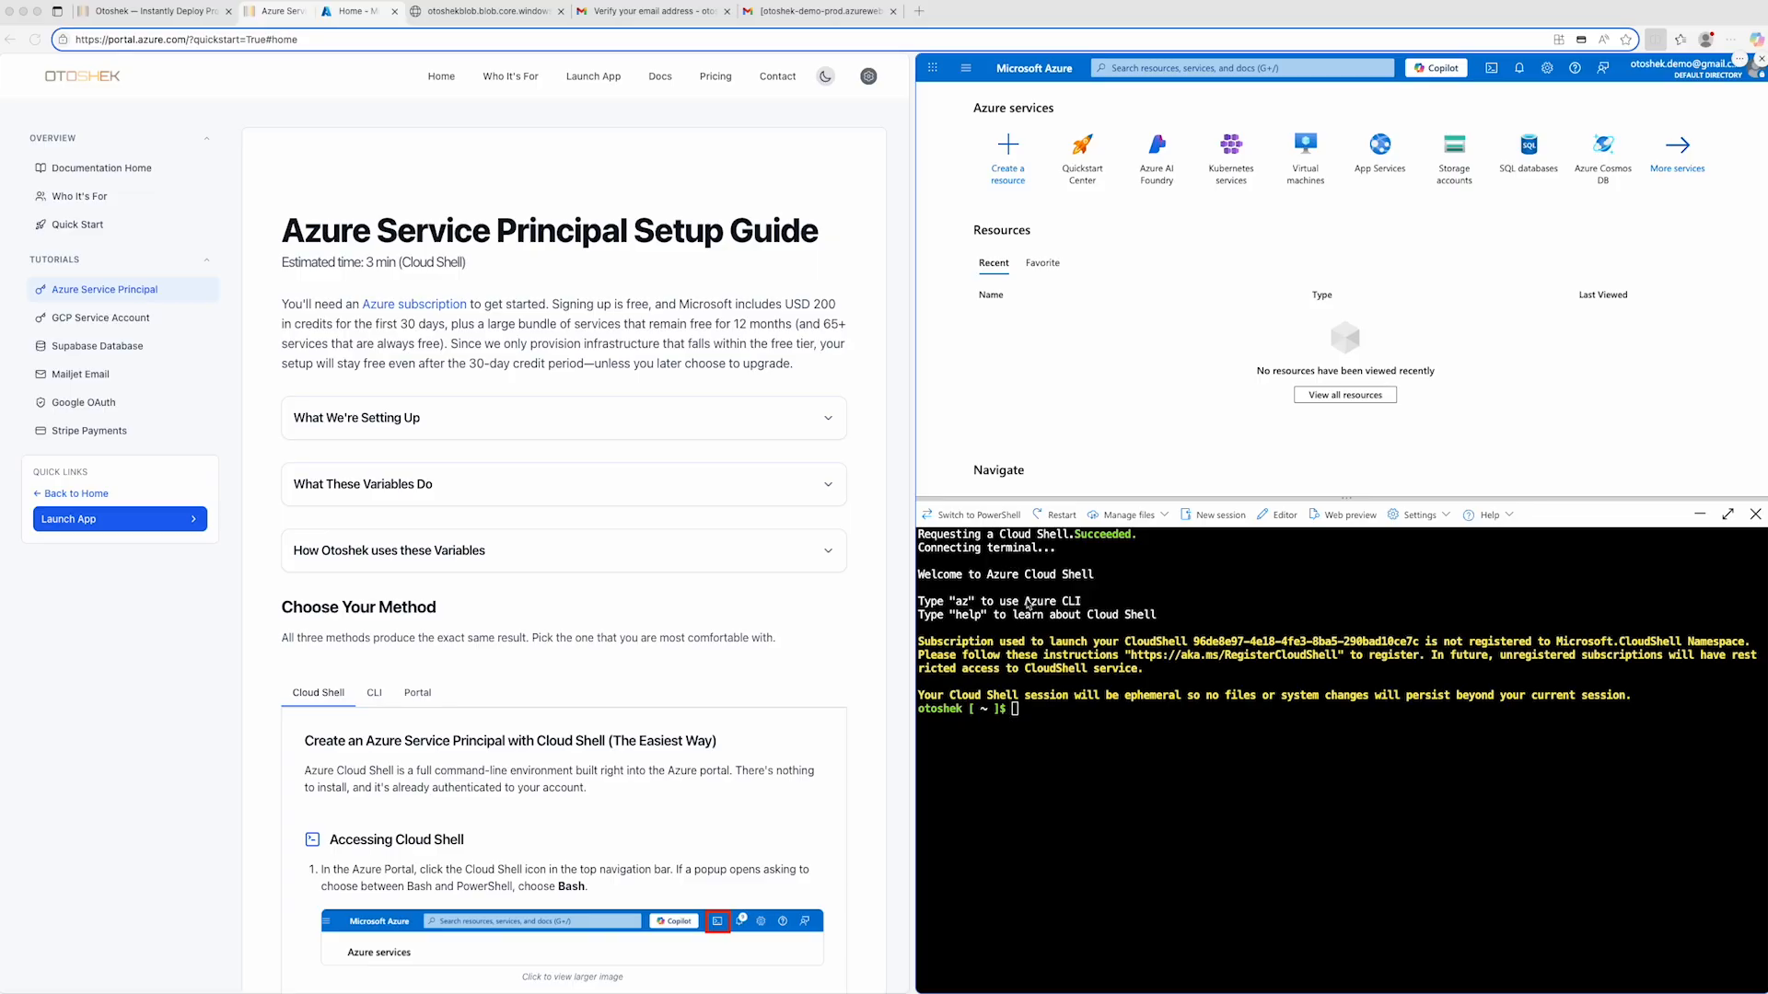
pyautogui.click(1041, 717)
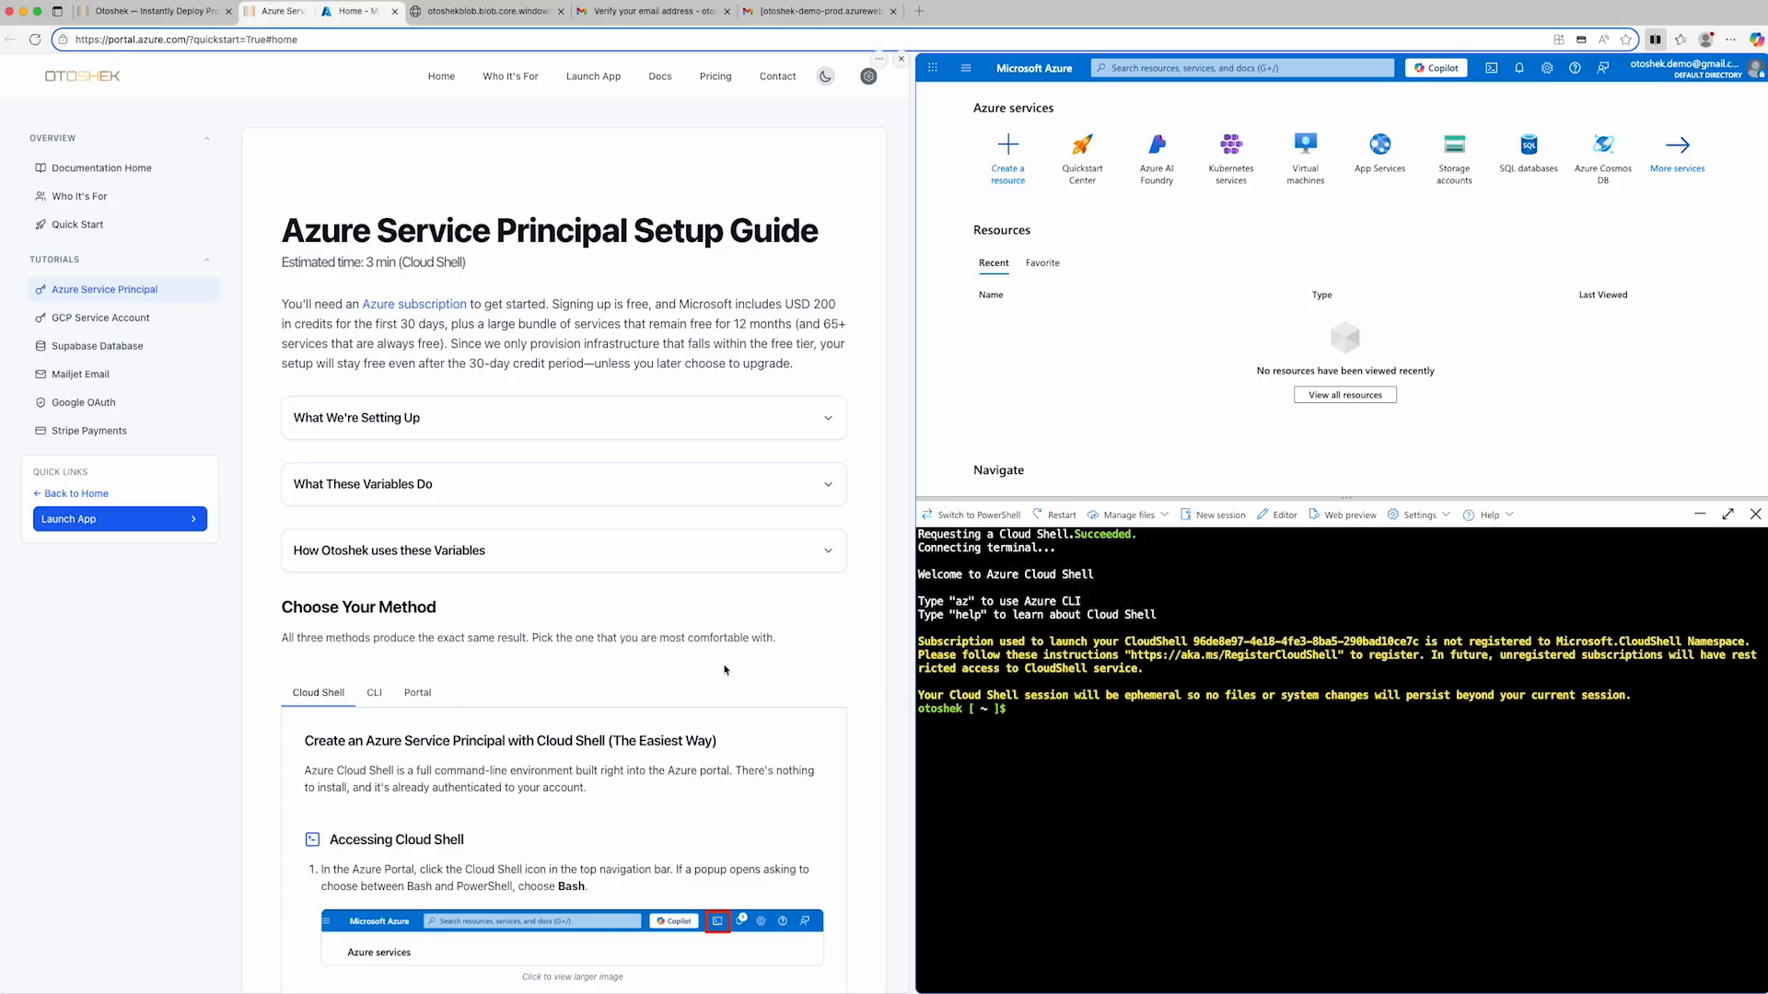
# - Run the guide's Step 1 commands in Cloud Shell to set SP_NAME to "otoshek-sp" and fetch the subscription ID
pyautogui.scroll(-6, 633, 678)
pyautogui.scroll(-9, 633, 678)
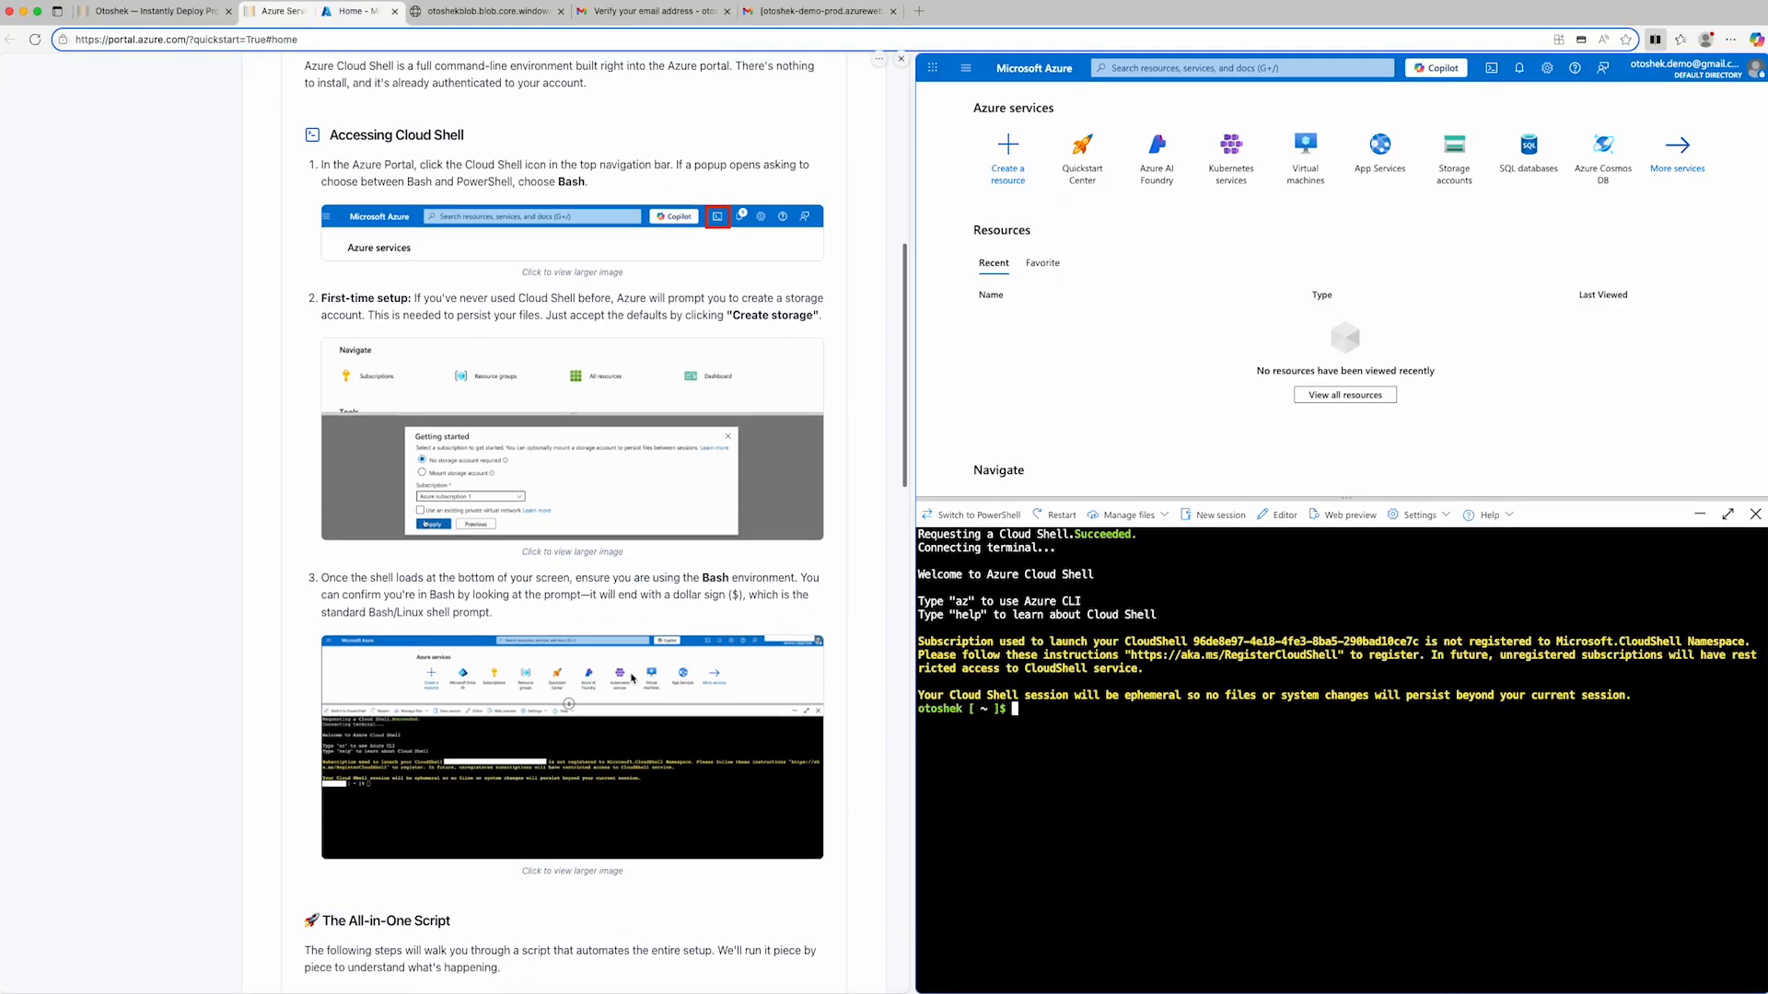
pyautogui.scroll(-2, 630, 673)
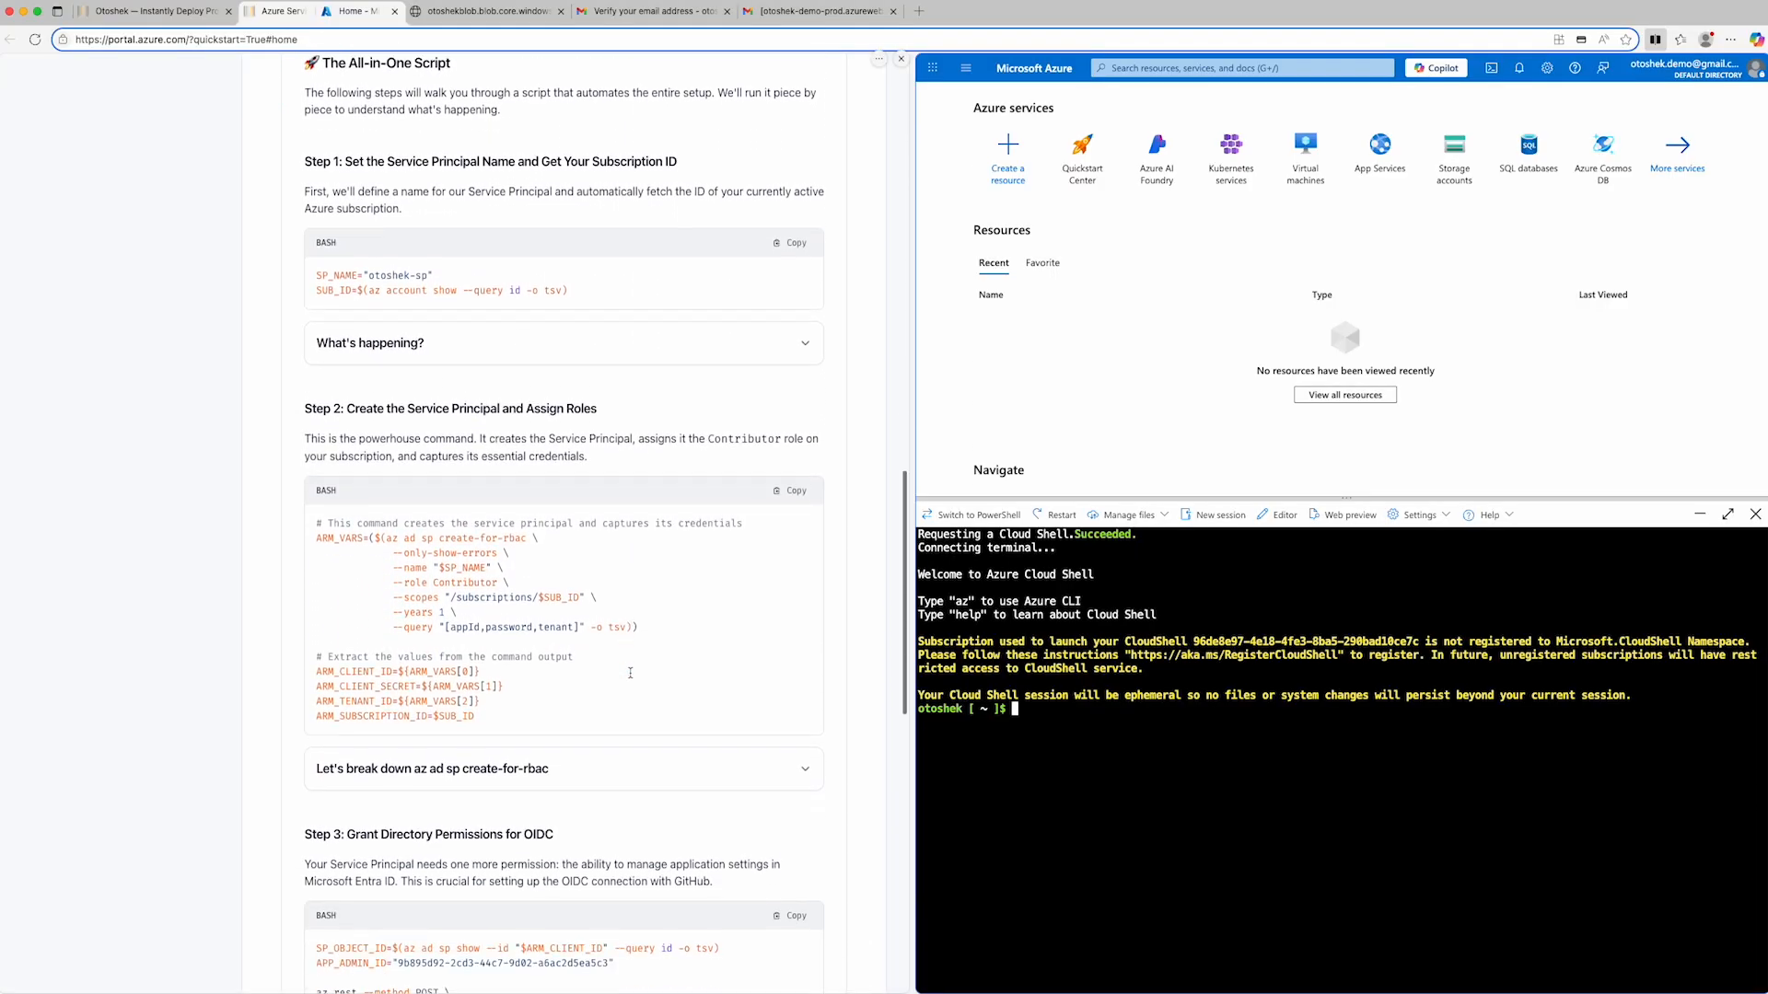
pyautogui.click(779, 242)
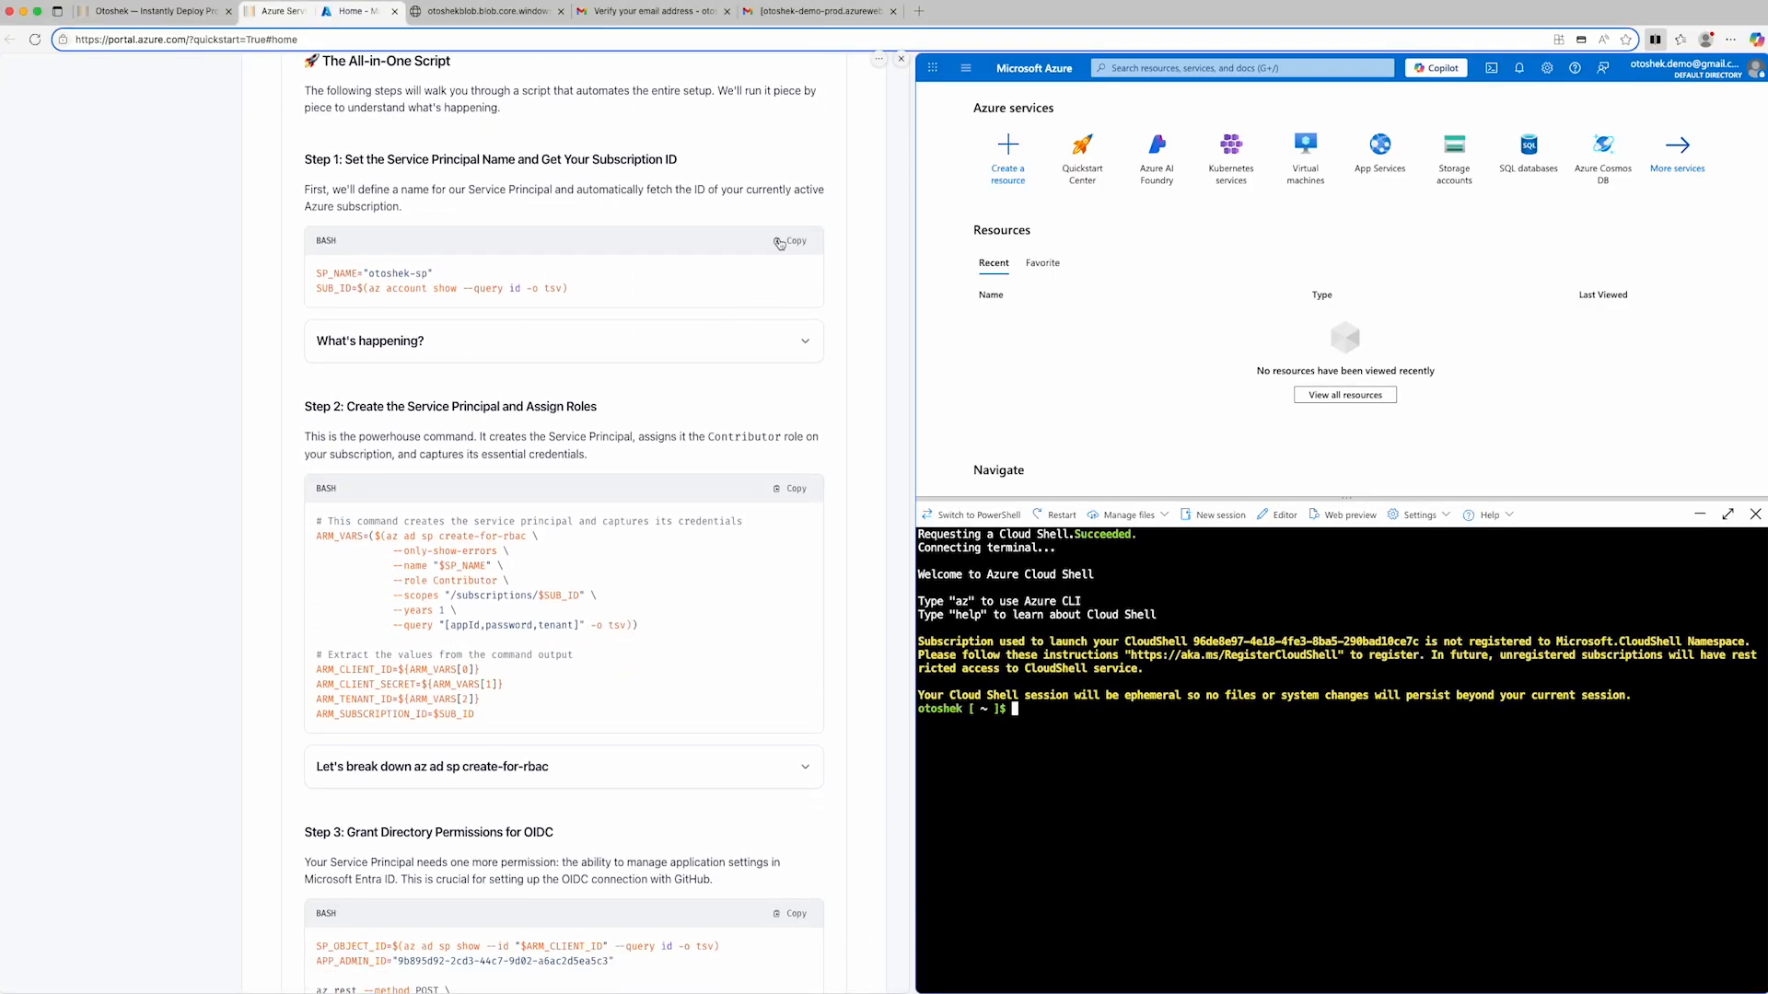
pyautogui.click(779, 242)
pyautogui.click(1056, 725)
pyautogui.press('super+v')
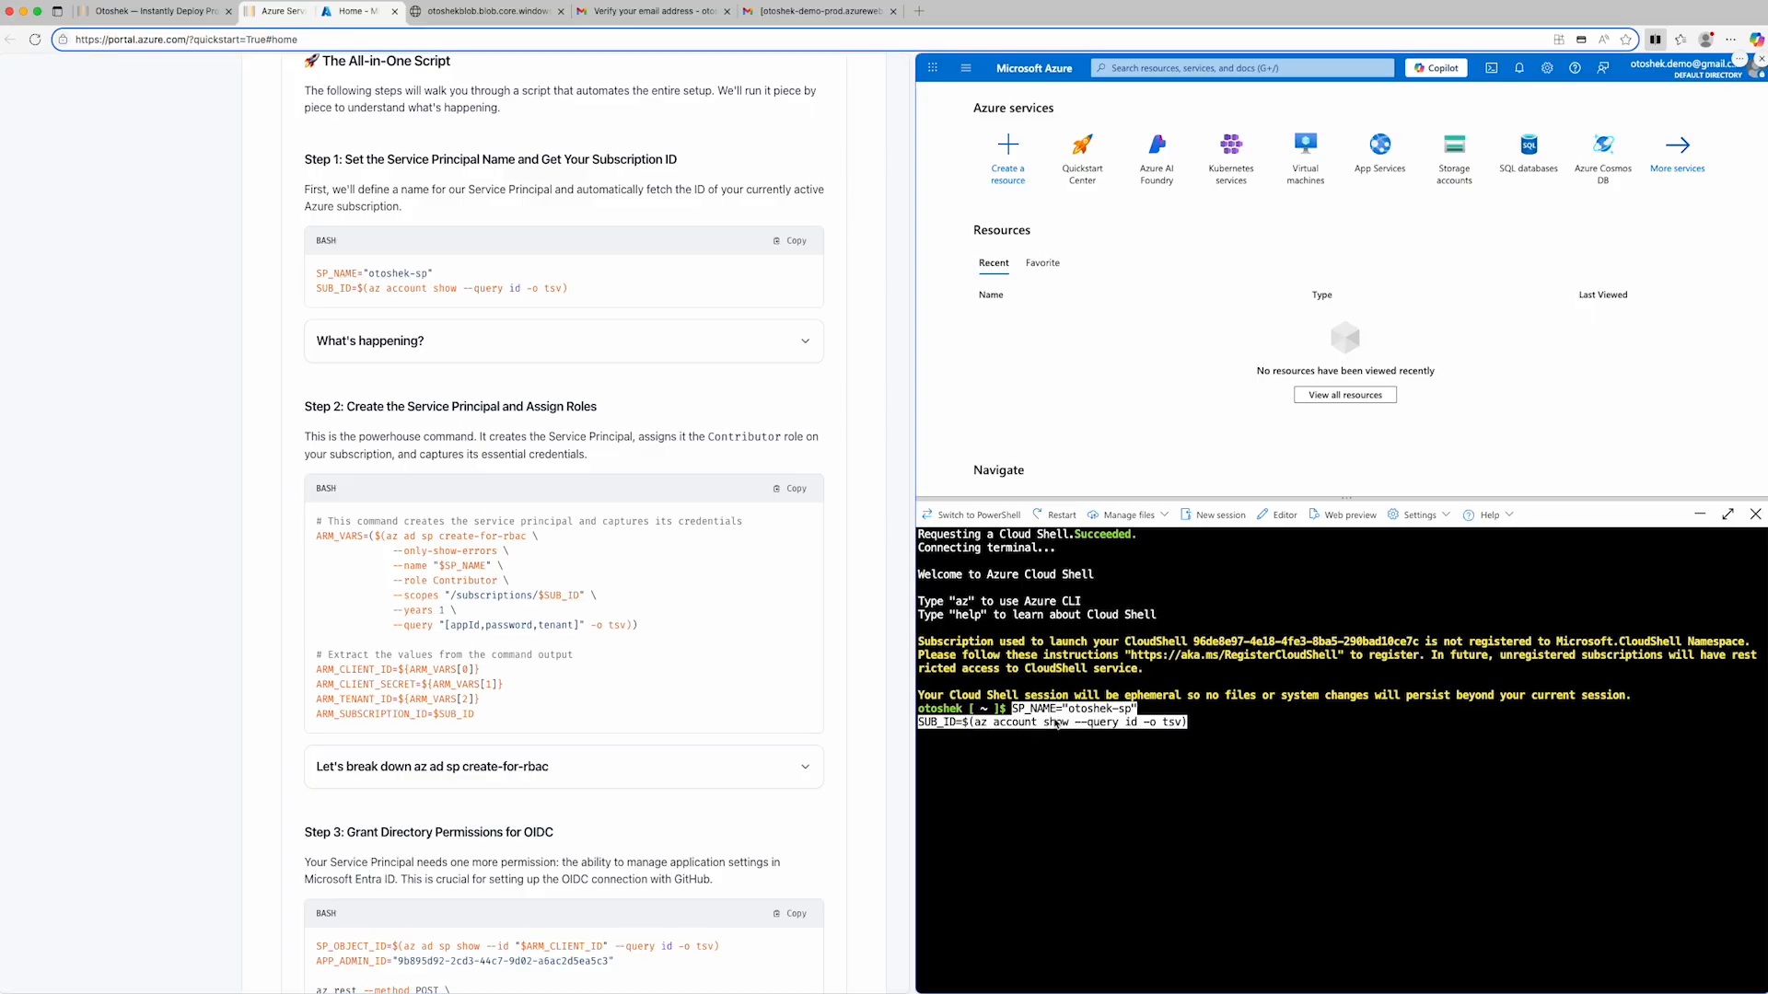
pyautogui.press('Return')
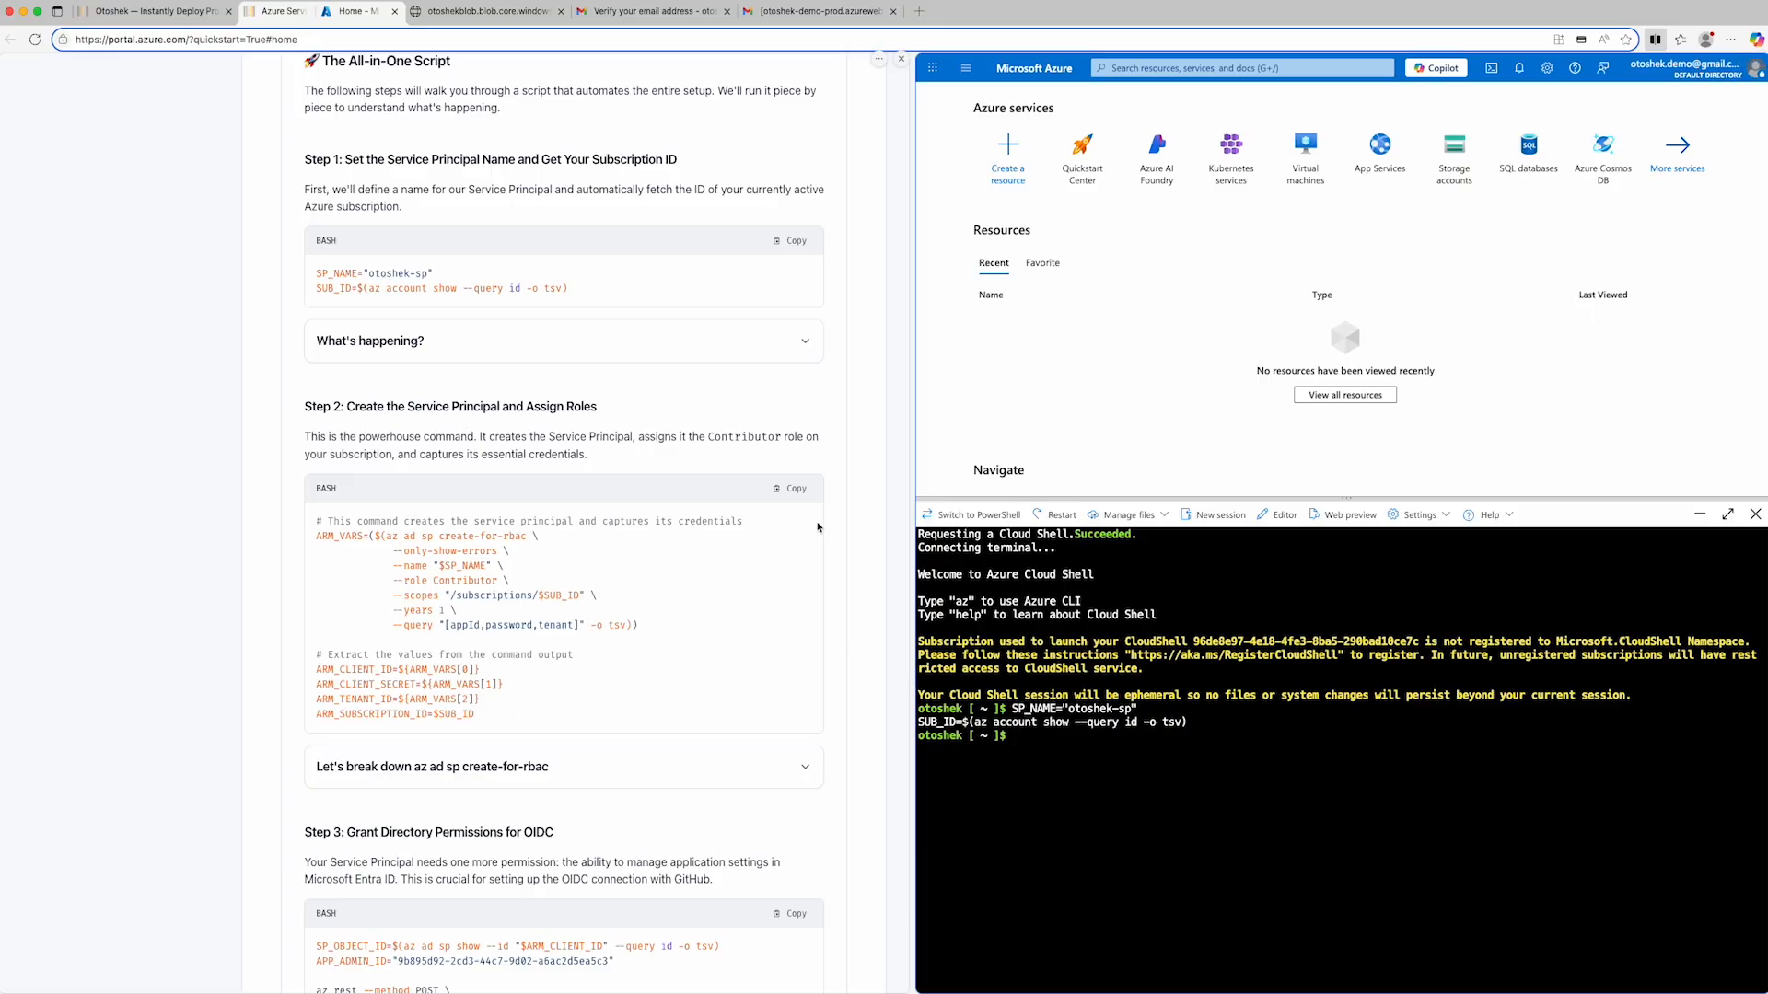
# - Run the guide's Step 2 script in Cloud Shell to create the service principal with the Contributor role and capture its credentials
pyautogui.click(792, 488)
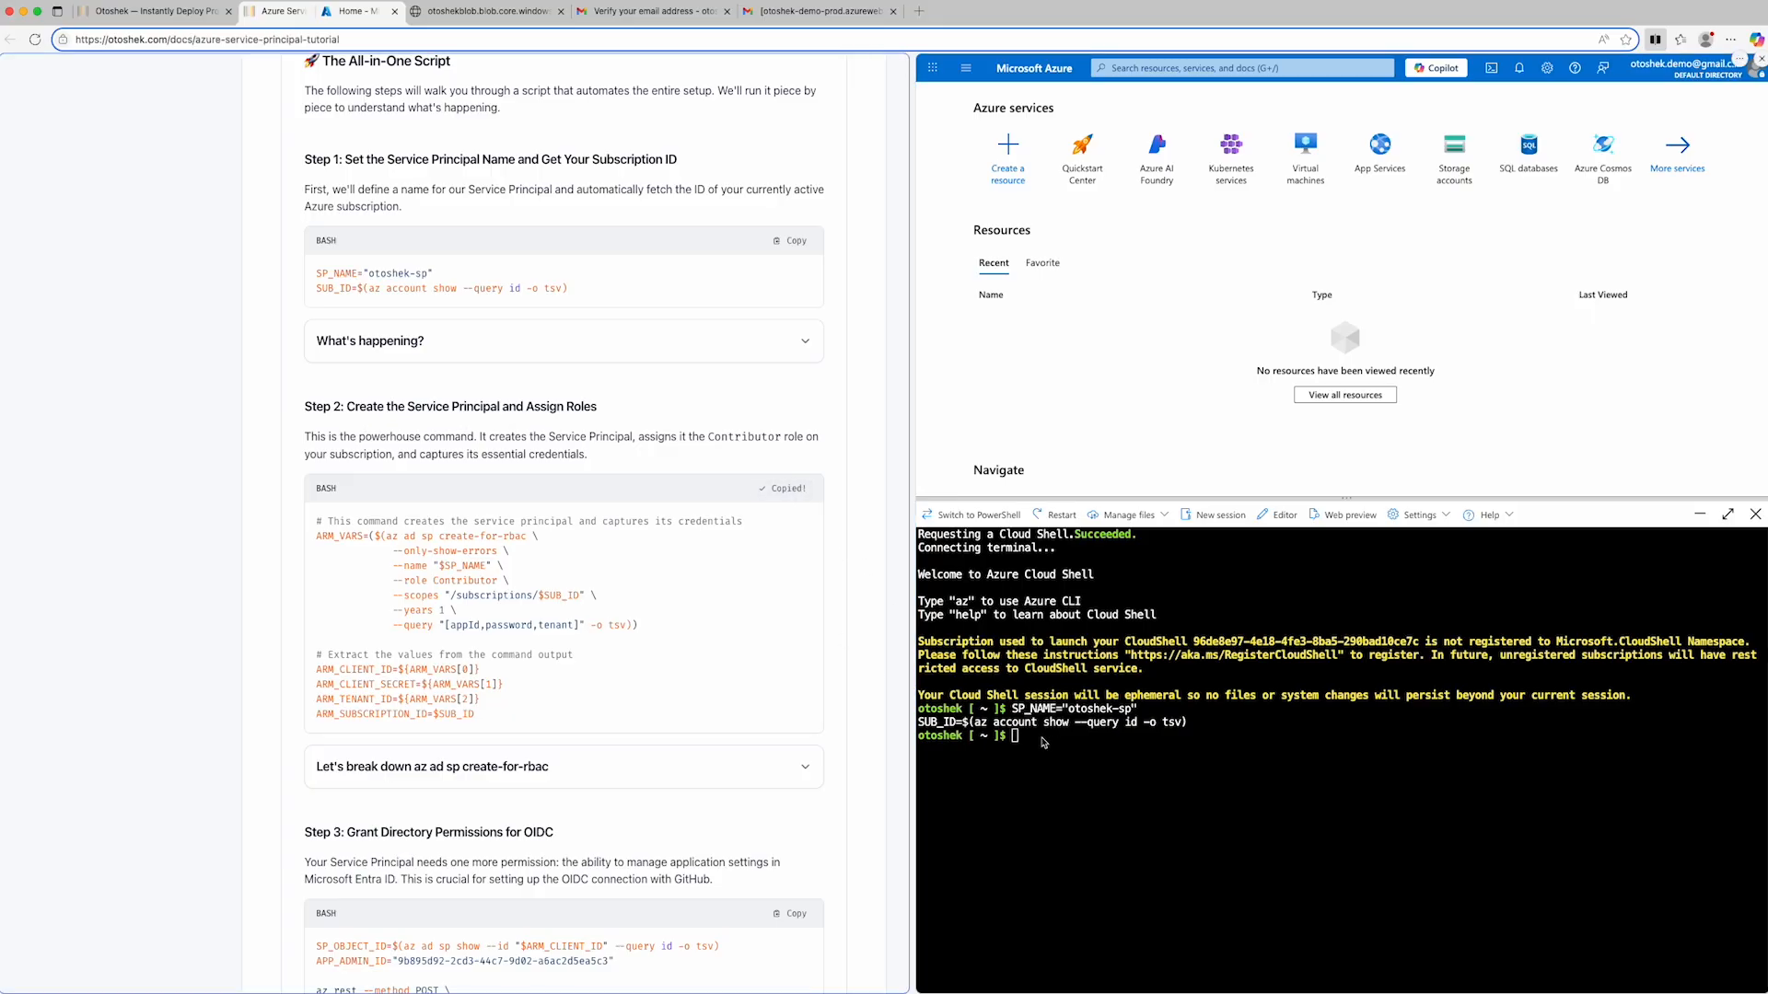
pyautogui.click(1042, 743)
pyautogui.press('super+v')
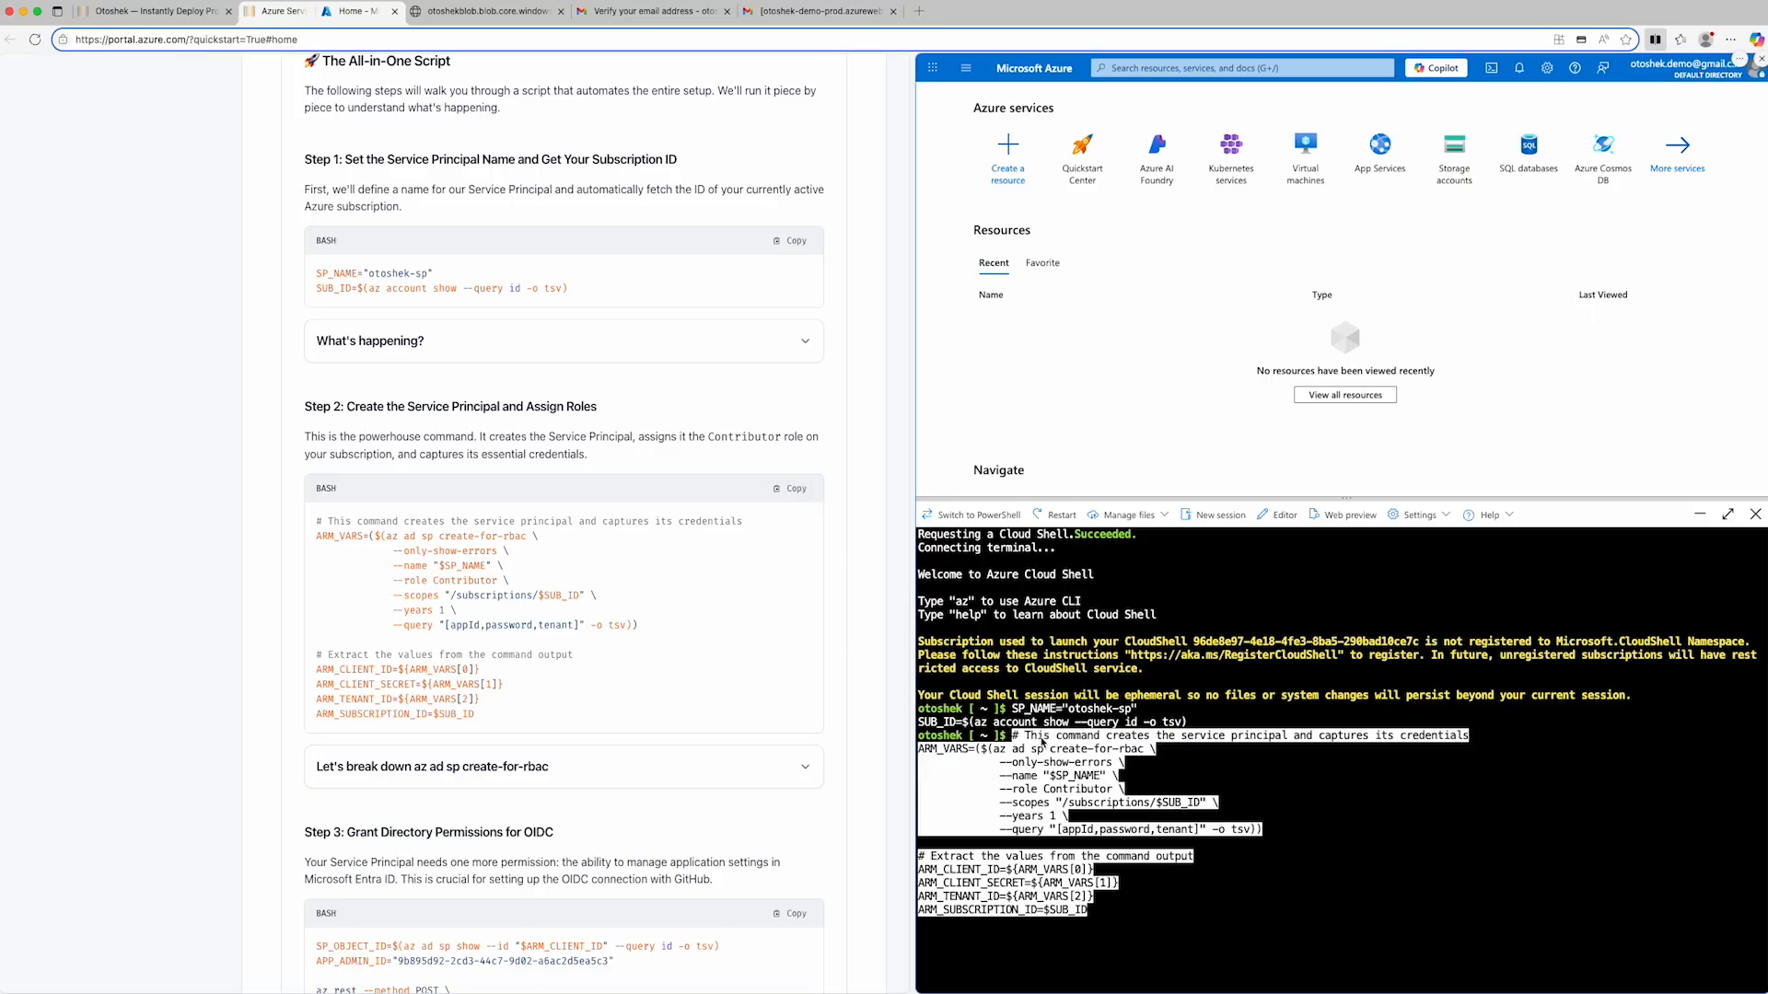
pyautogui.press('Return')
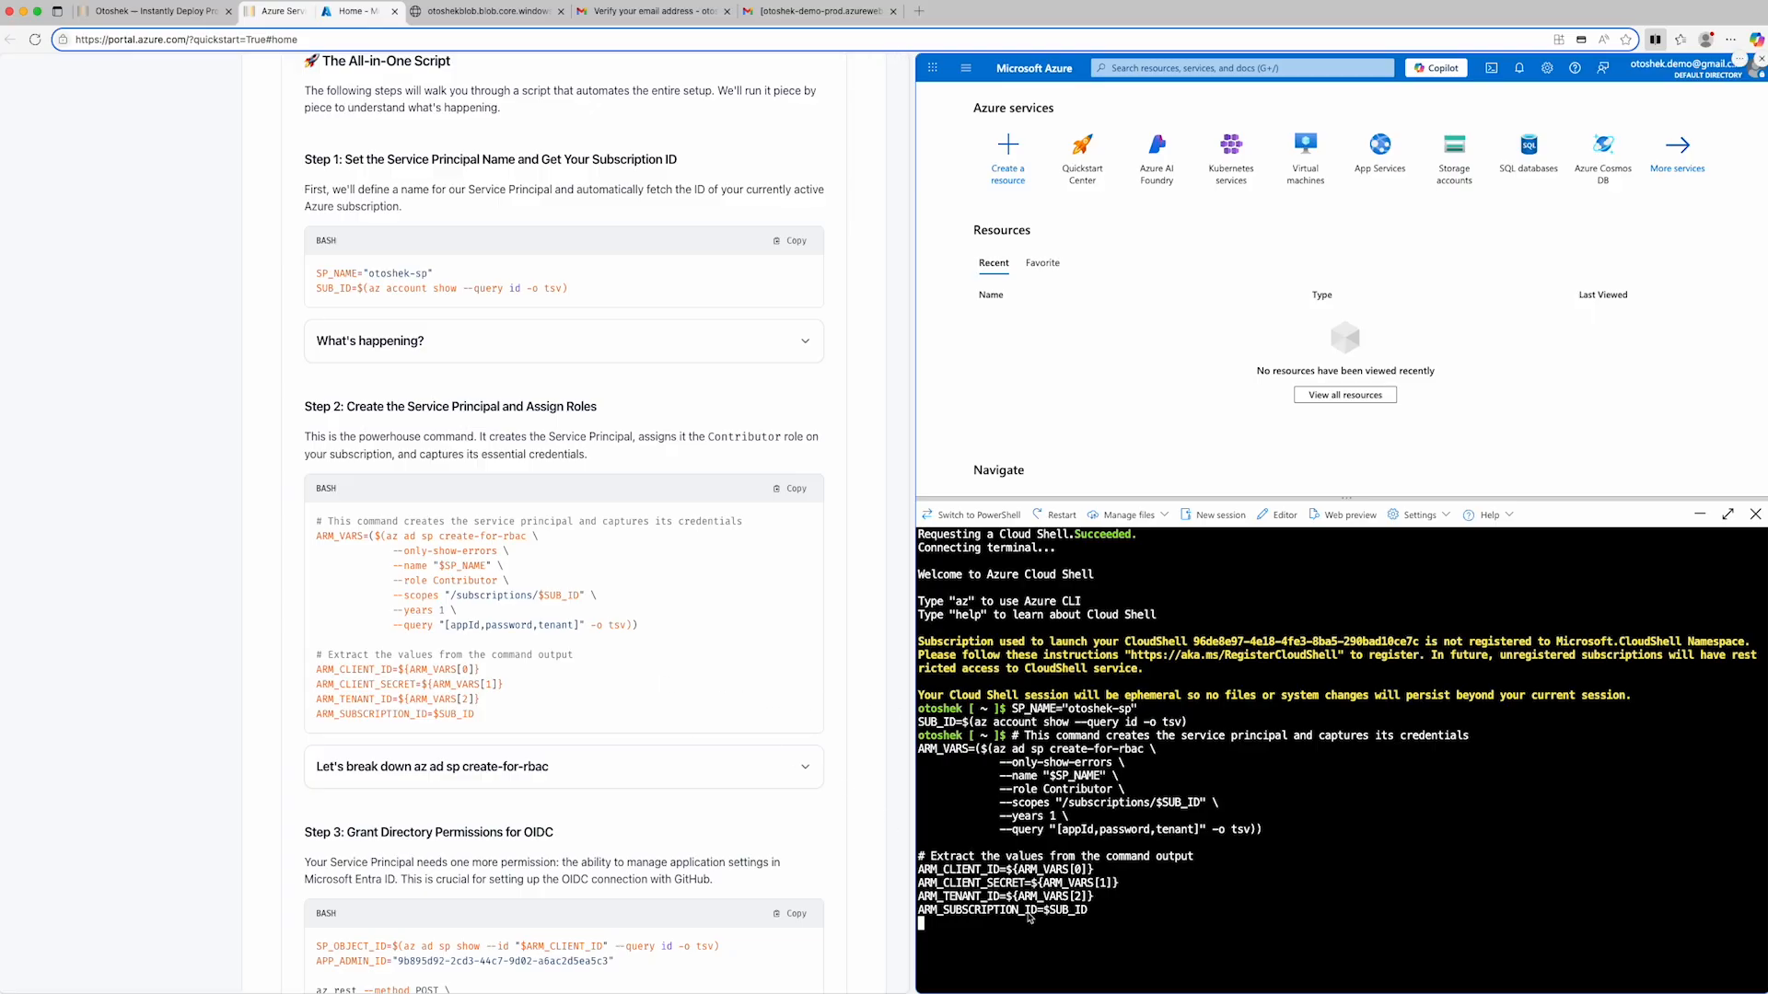
# - Run the guide's Step 3 commands in Cloud Shell to grant the service principal directory permissions for OIDC
pyautogui.scroll(-3, 603, 660)
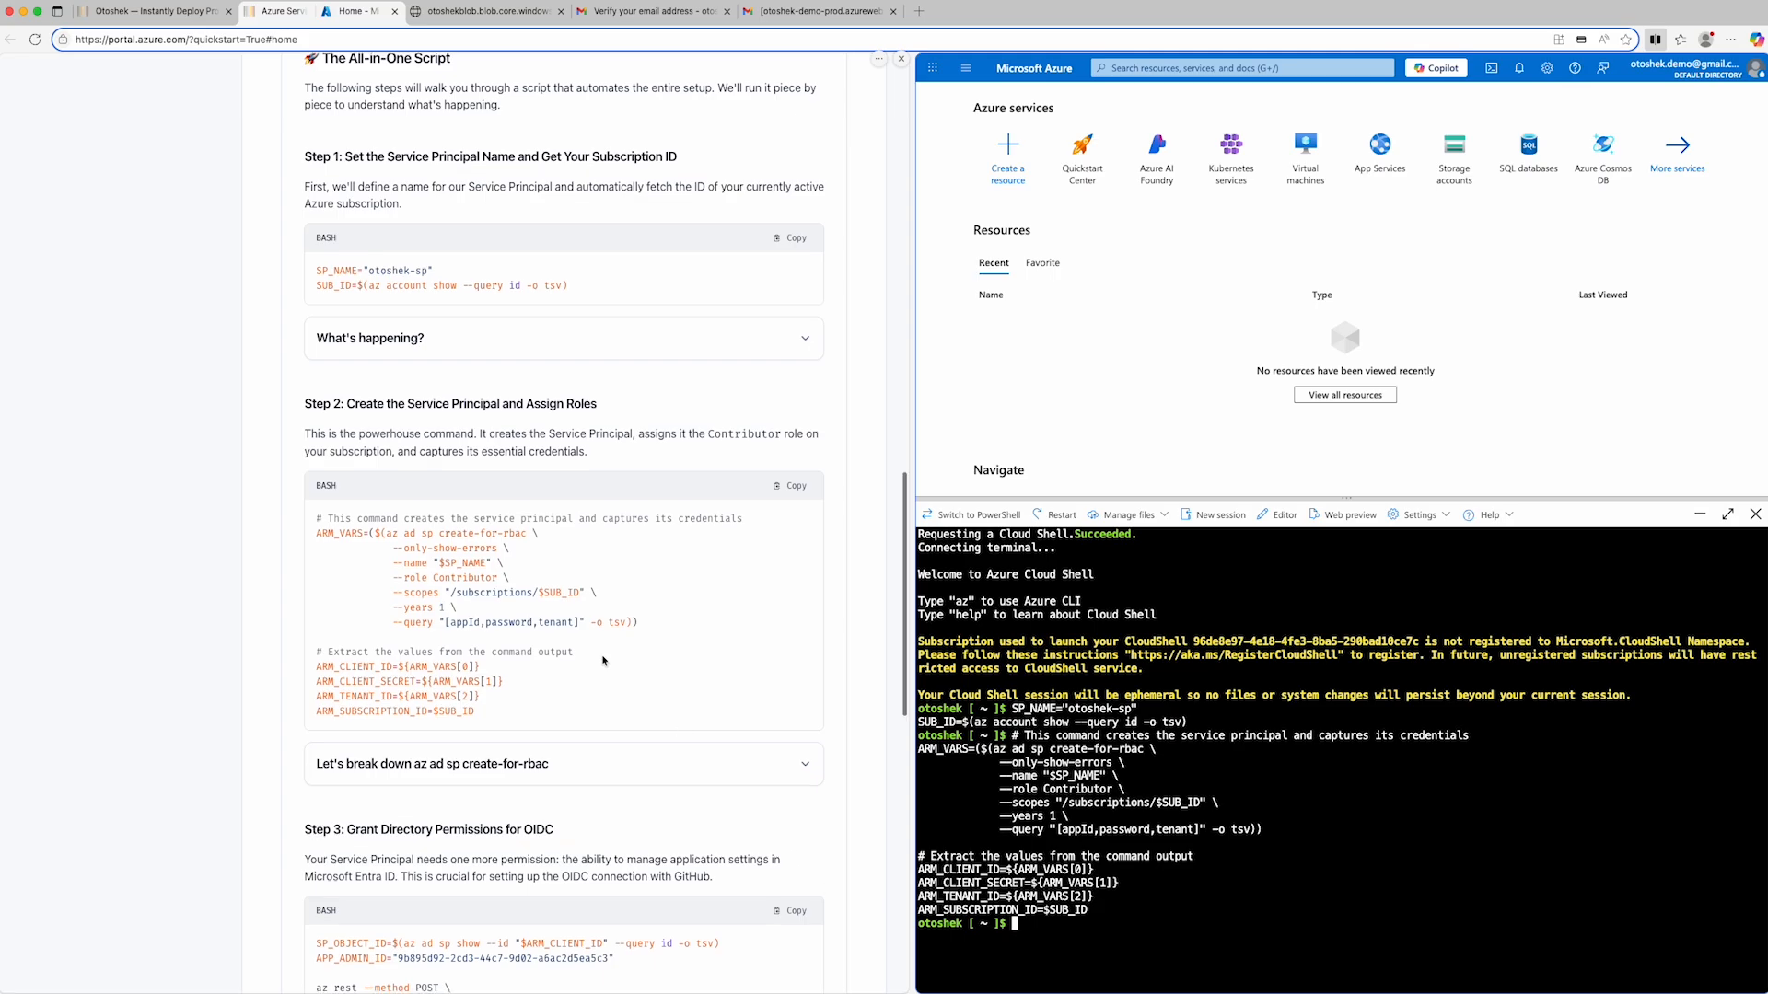
pyautogui.scroll(-1, 603, 660)
pyautogui.click(783, 547)
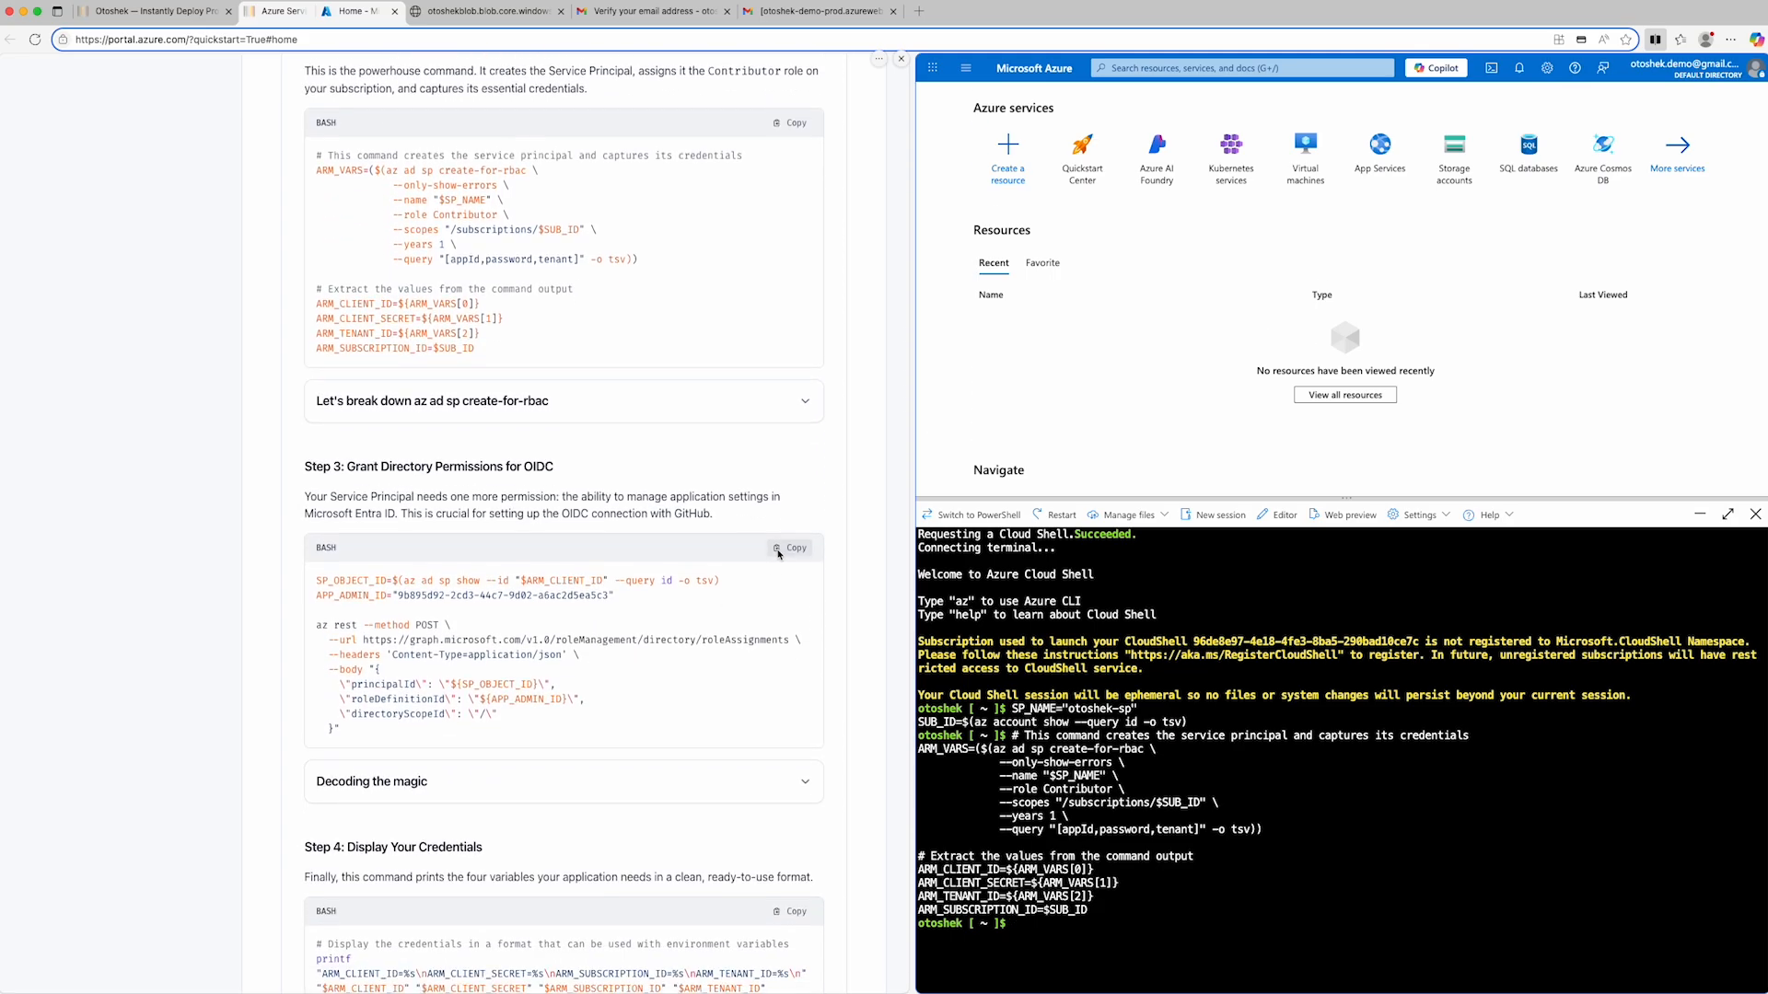
pyautogui.click(1044, 928)
pyautogui.press('super+v')
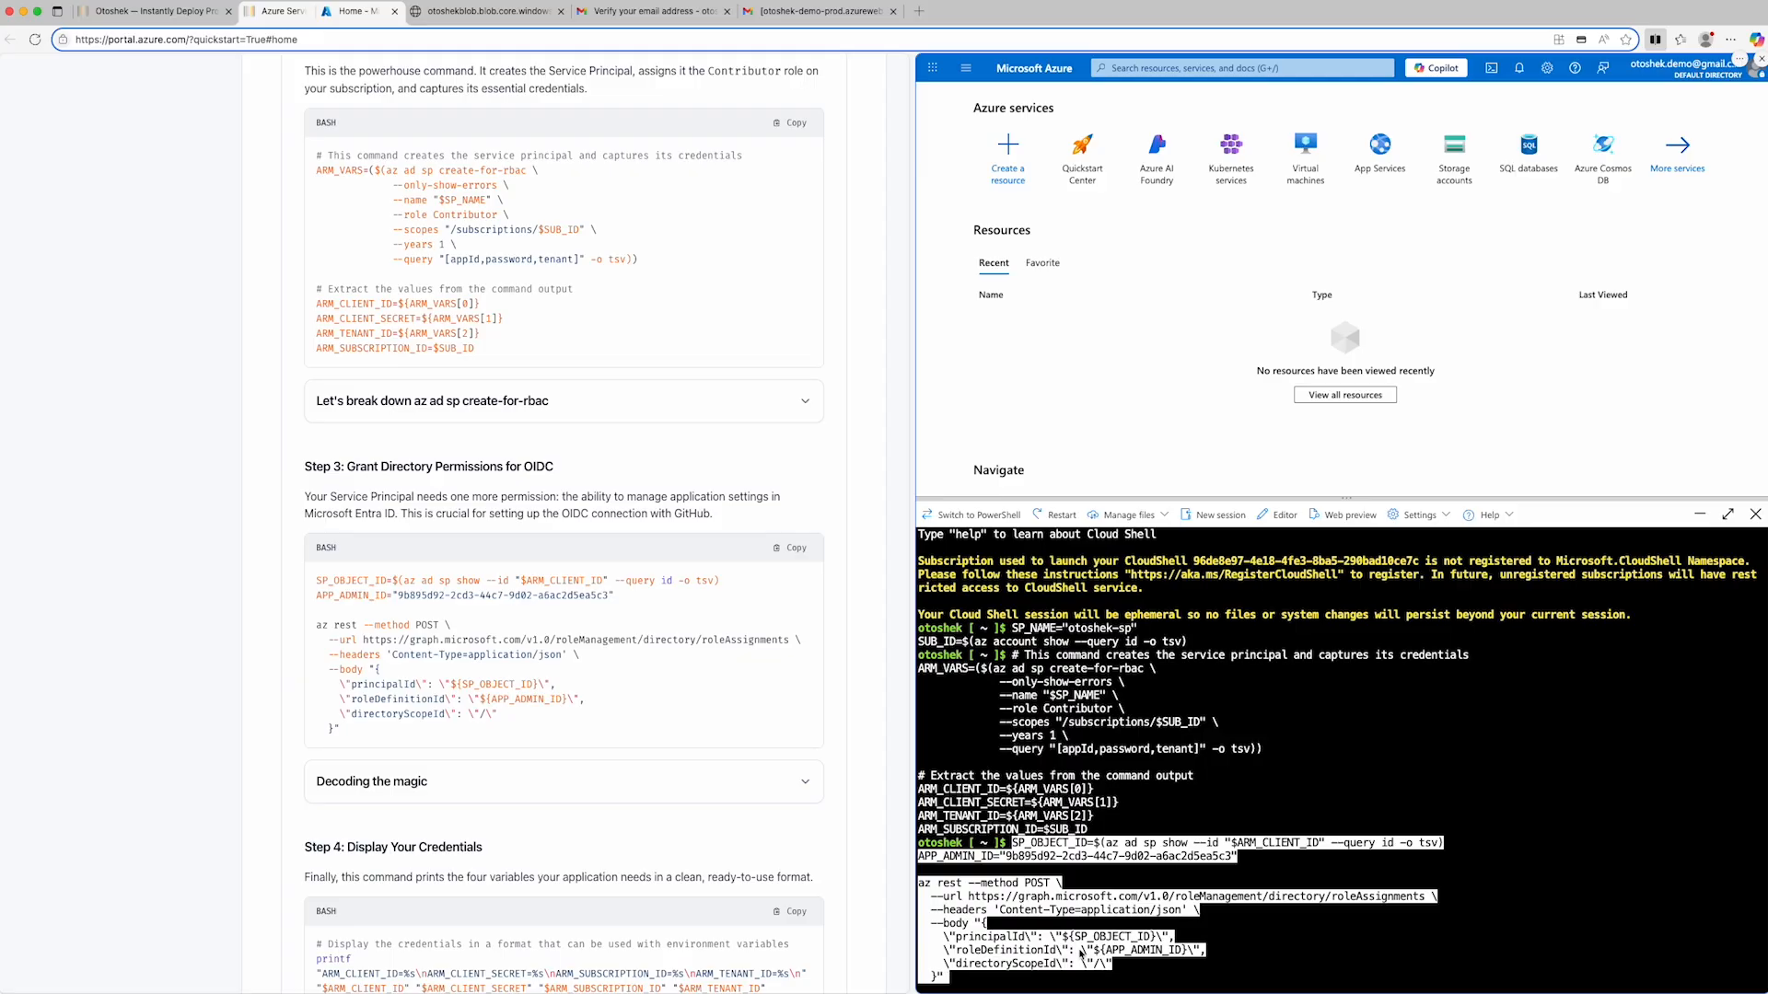
pyautogui.press('Return')
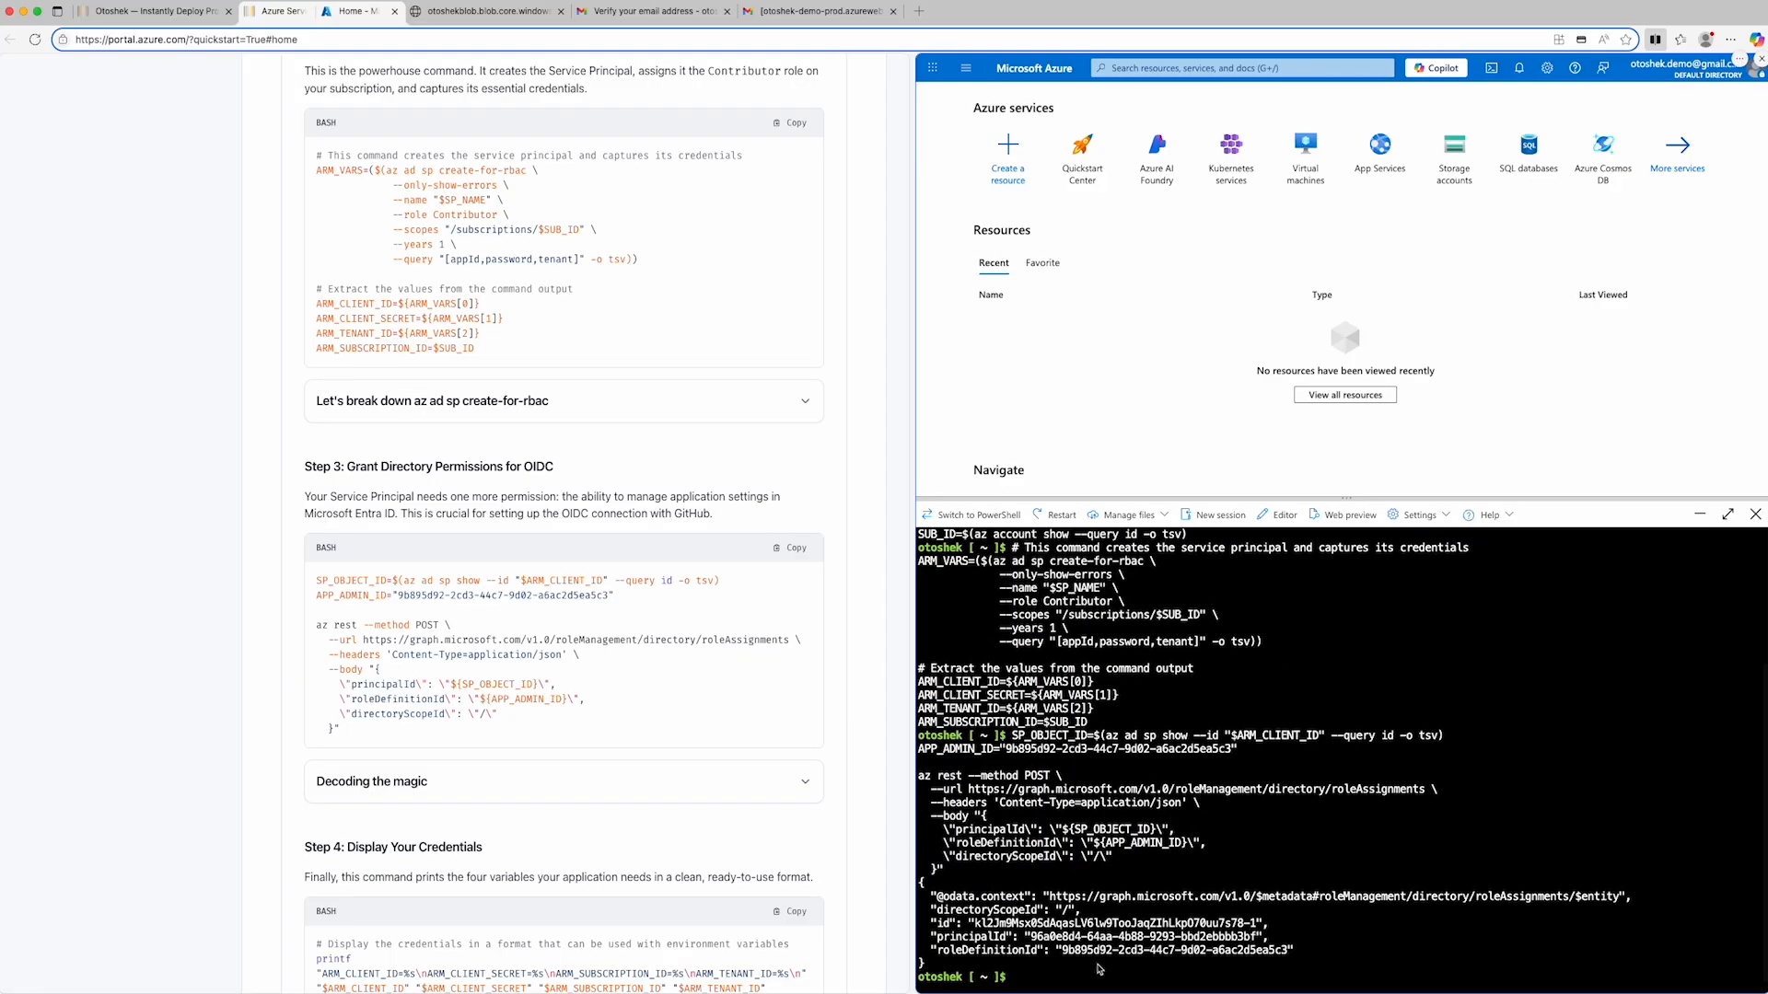
# - Run the guide's Step 4 command in Cloud Shell to print the four ARM credential variables
pyautogui.scroll(-5, 767, 590)
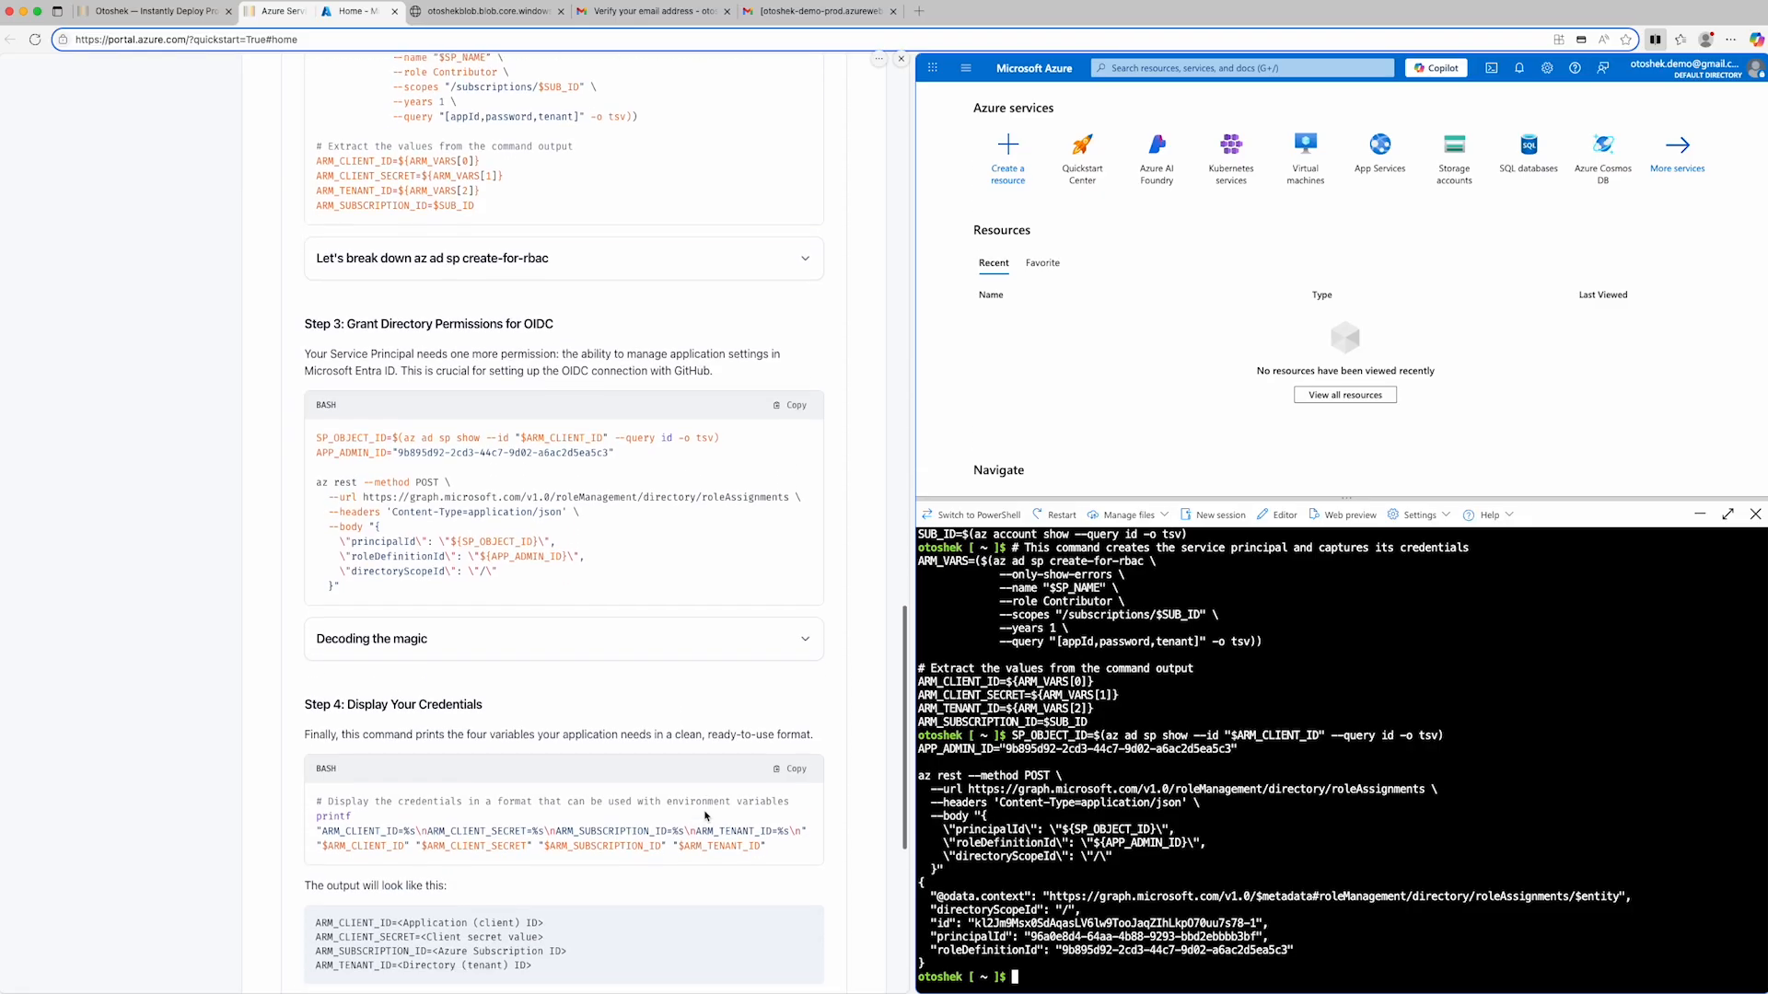
pyautogui.click(790, 628)
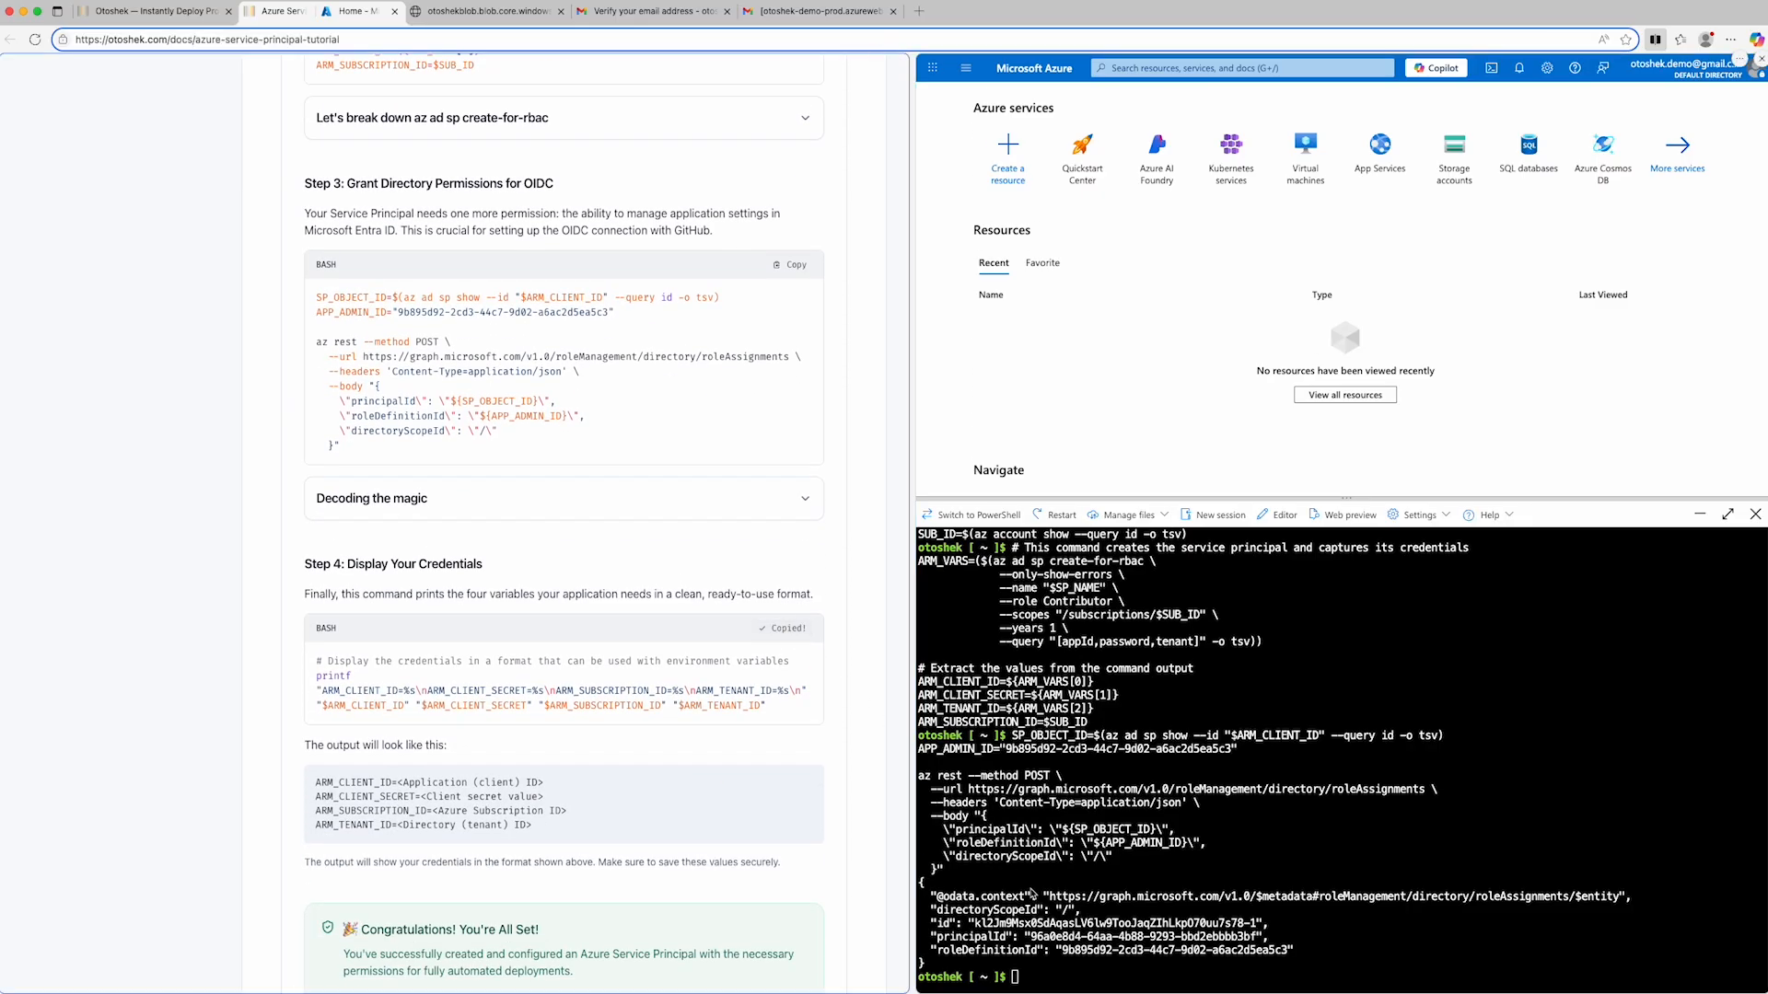
pyautogui.click(1063, 986)
pyautogui.press('super+v')
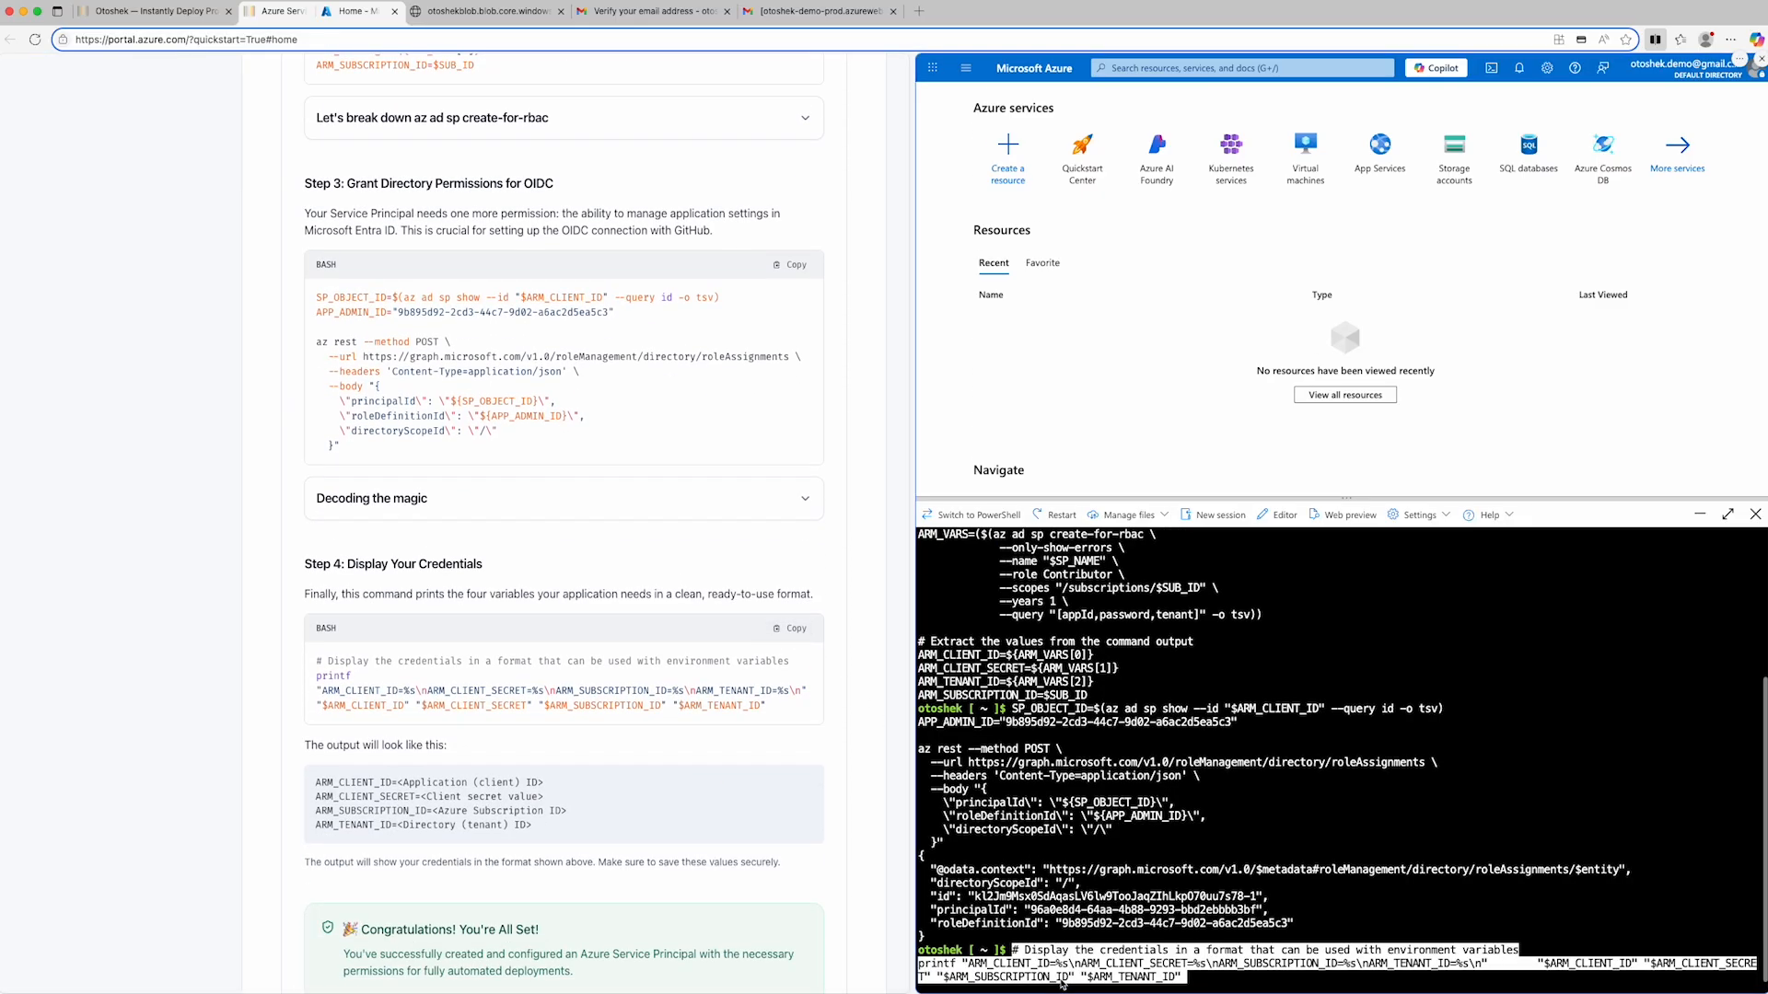
pyautogui.press('Return')
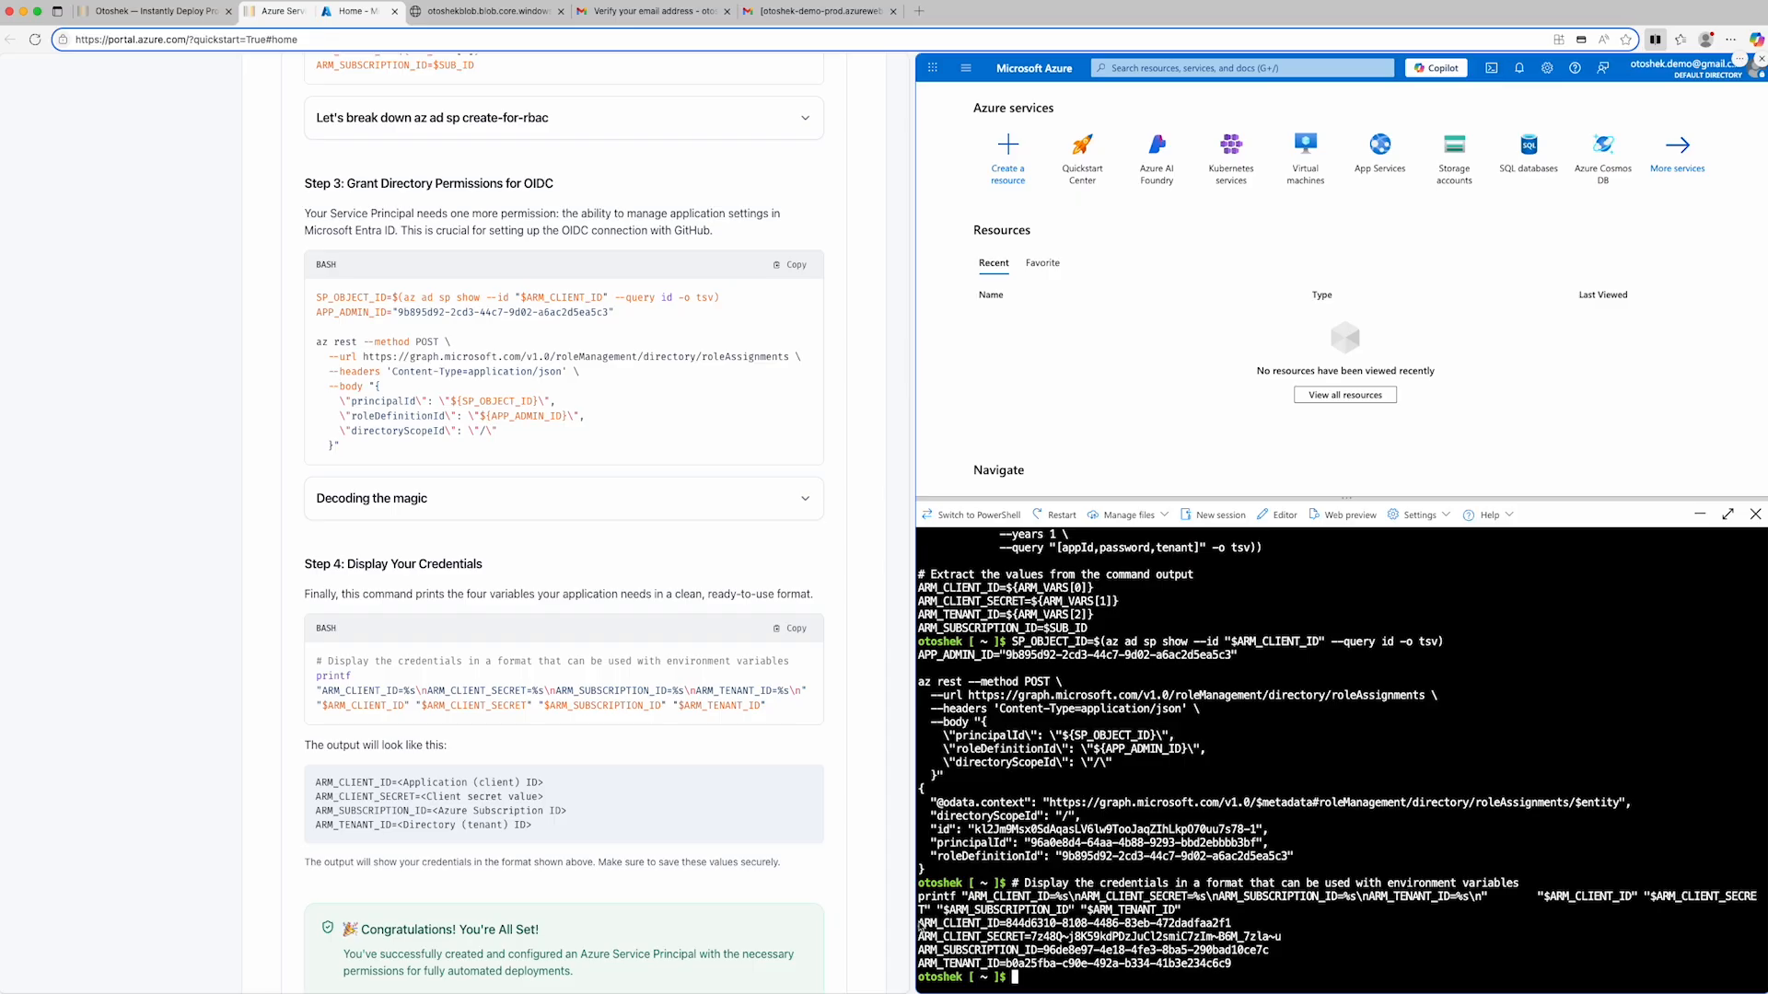
# - Copy the printed ARM client ID, client secret, subscription ID and tenant ID into the Azure Service Principal section of the credentials text file
pyautogui.moveTo(920, 923); pyautogui.dragTo(1232, 964)
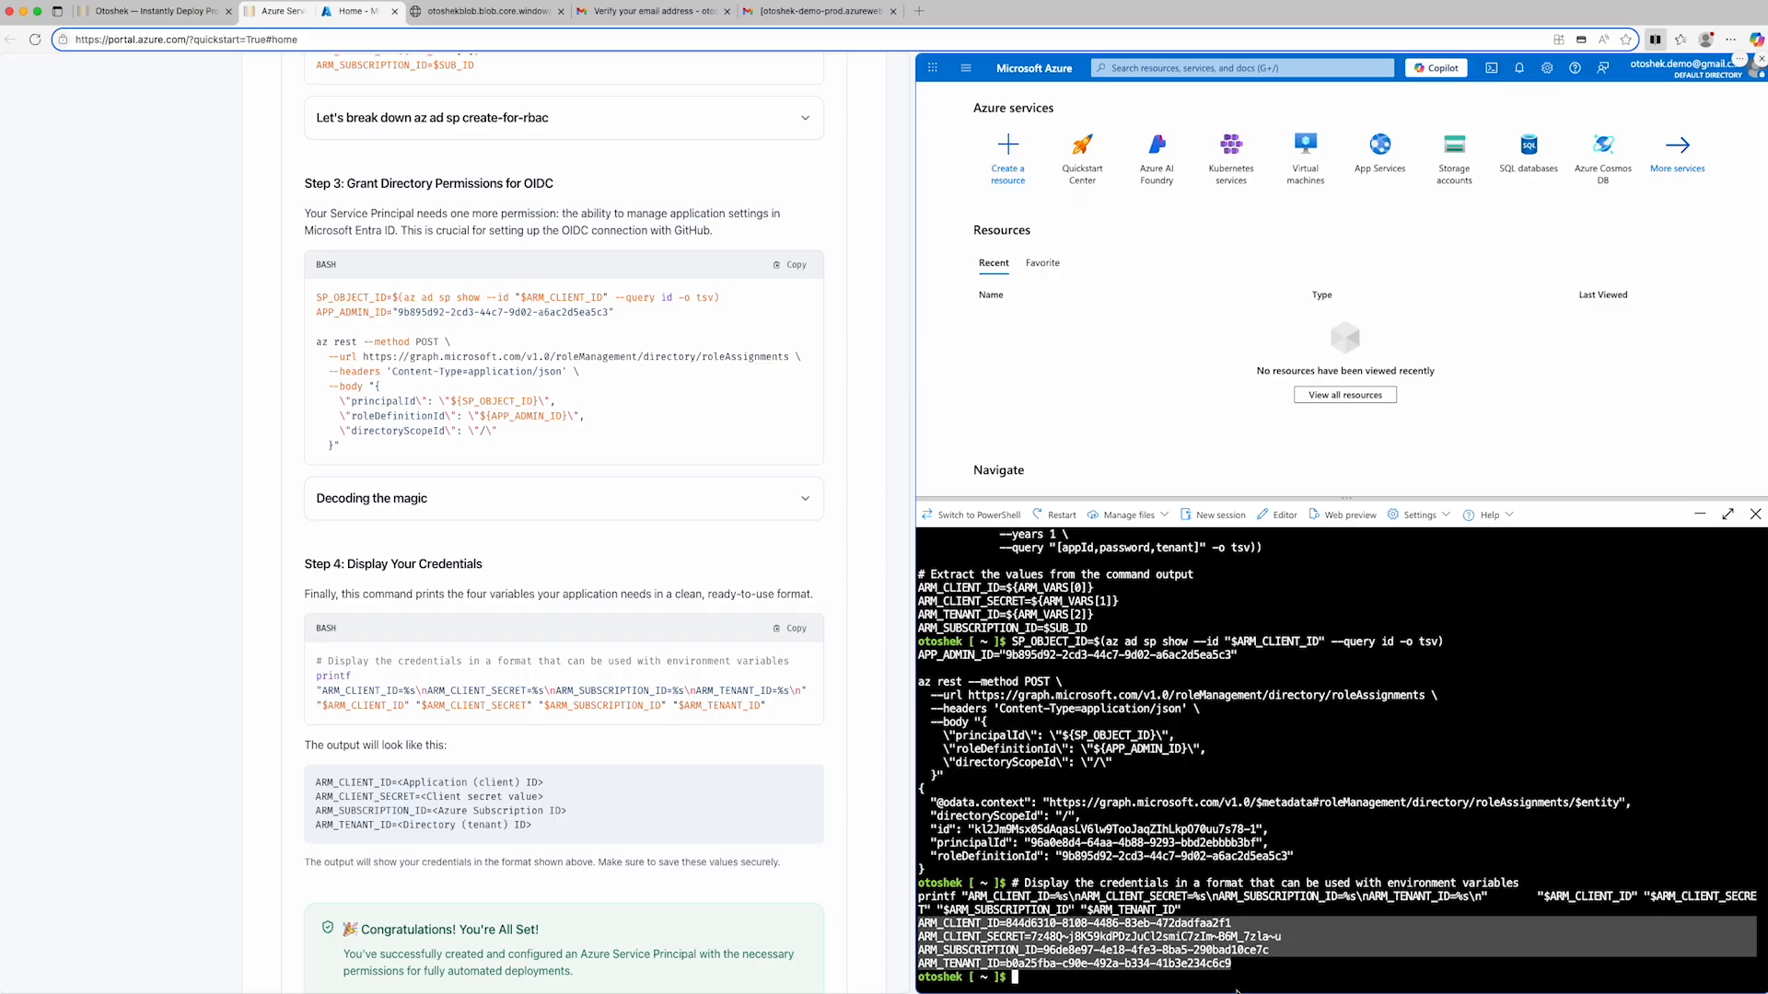
pyautogui.click(1237, 991)
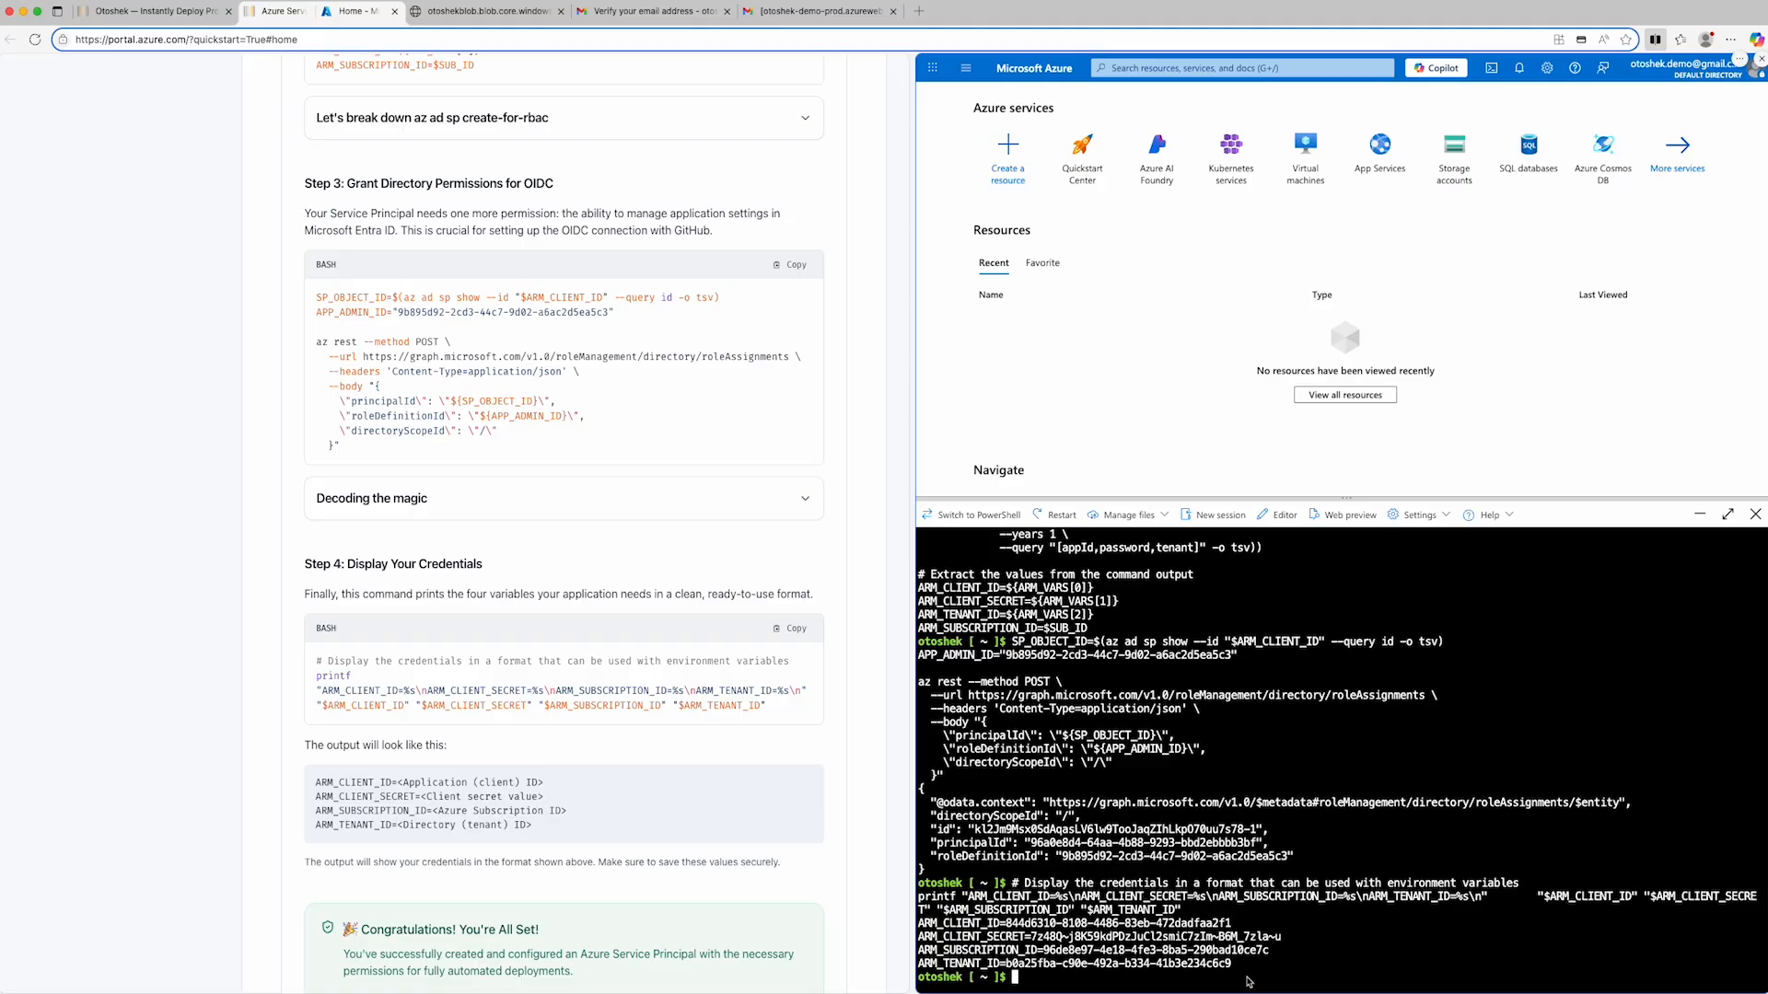
pyautogui.moveTo(1234, 964); pyautogui.dragTo(907, 924)
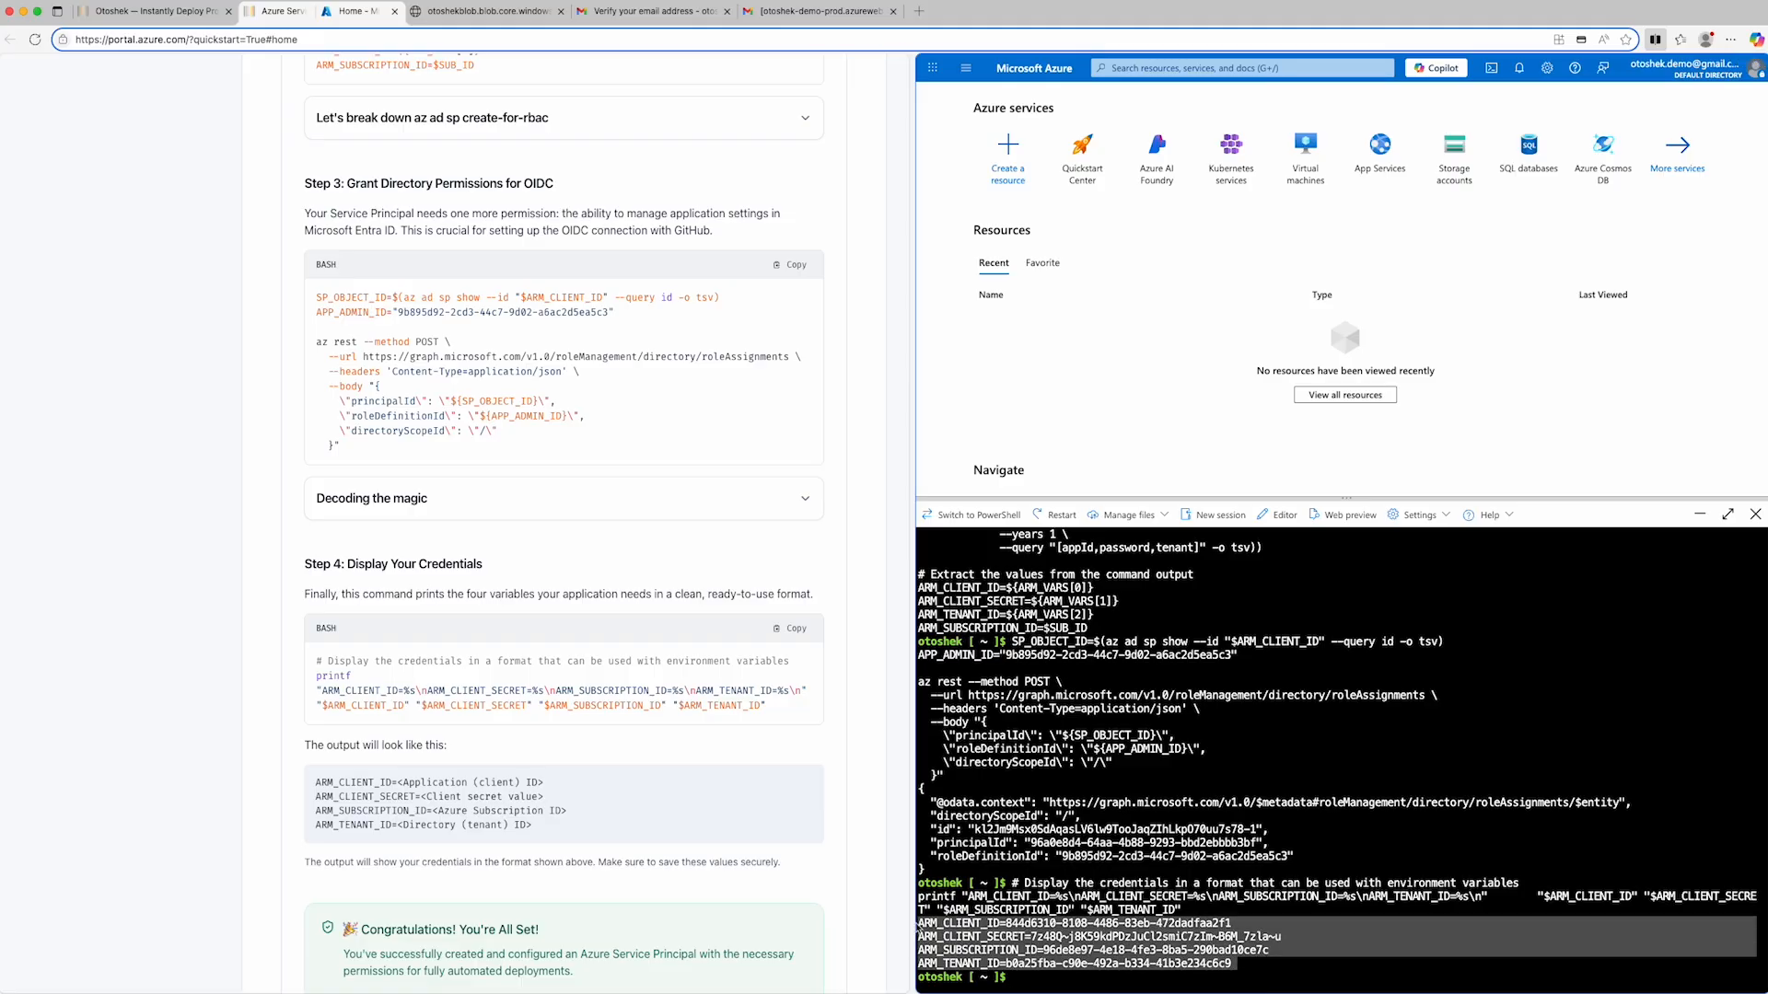
pyautogui.rightClick(960, 925)
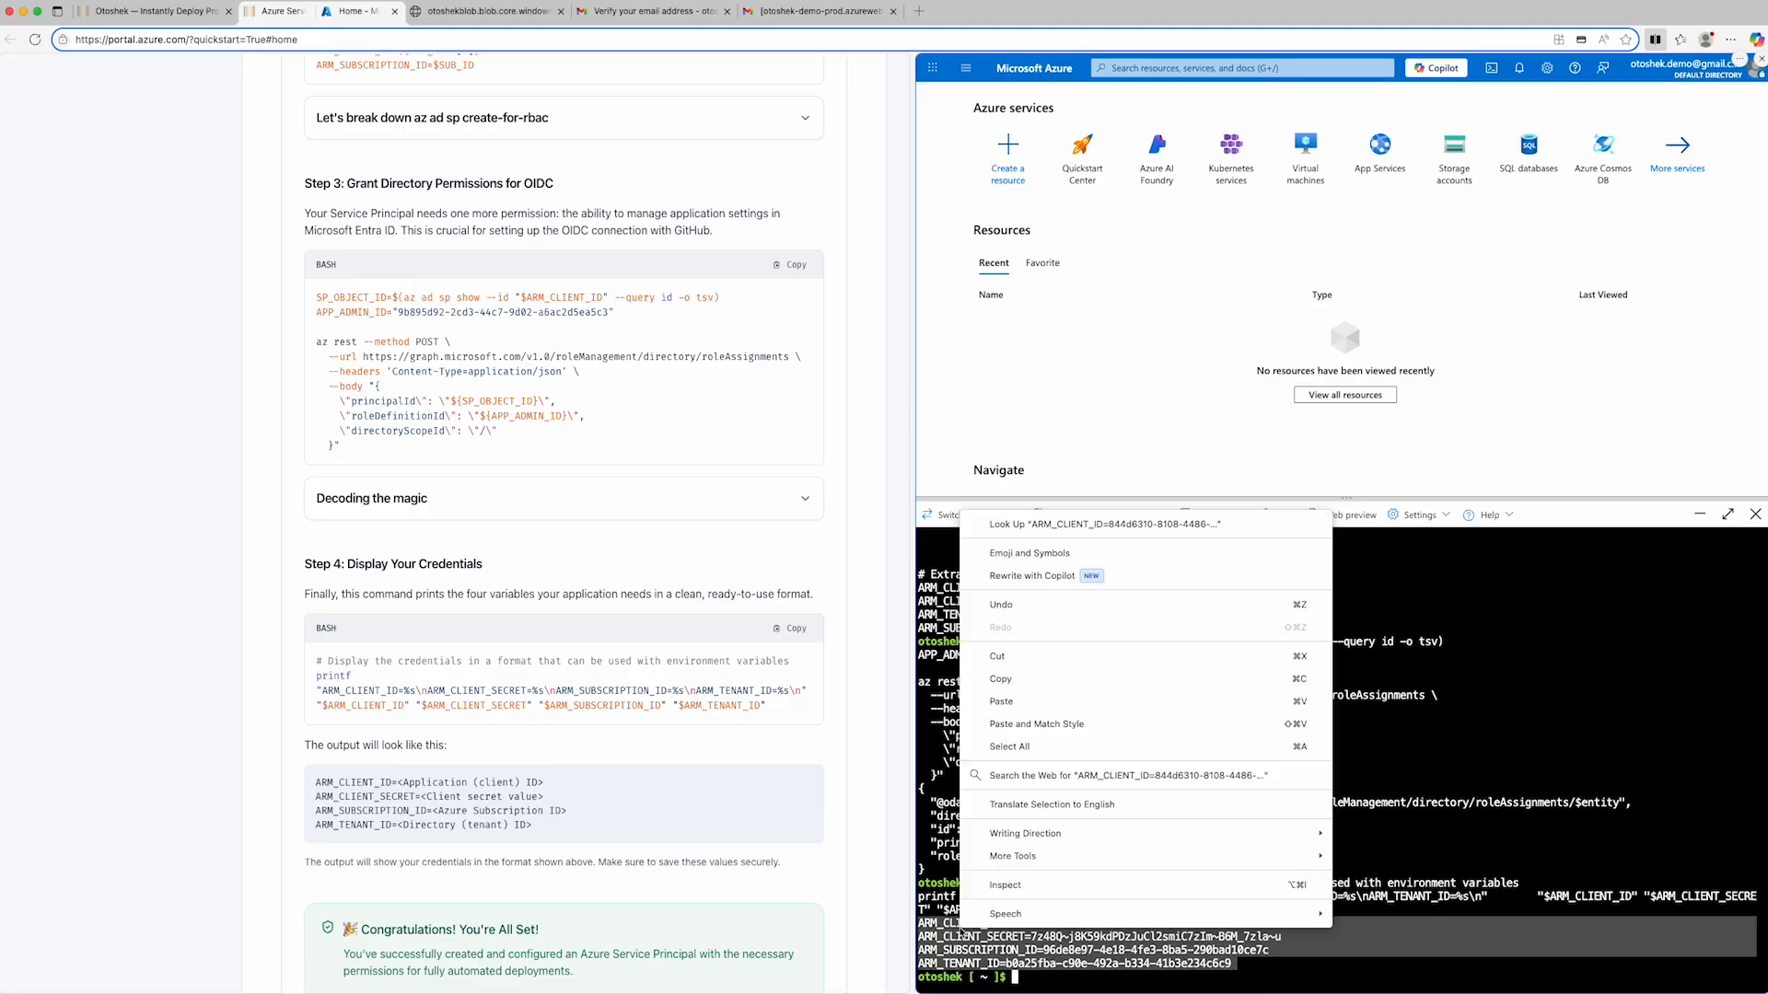
pyautogui.click(1027, 679)
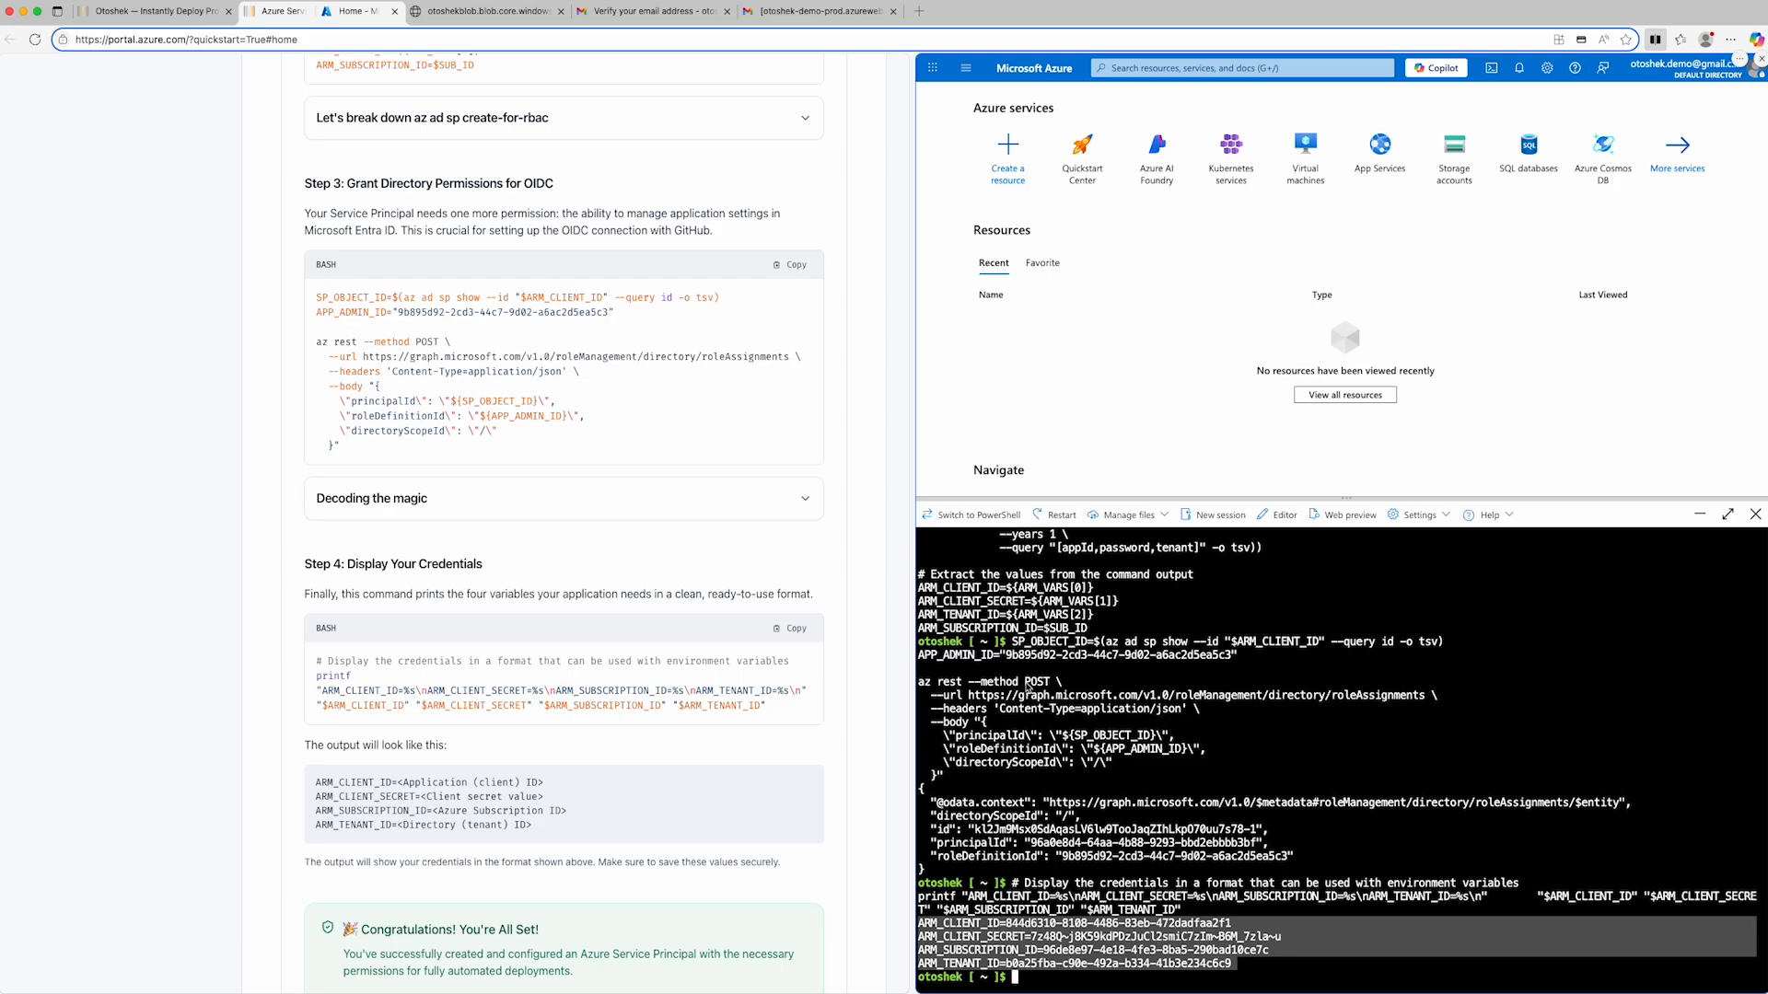
pyautogui.press('super+Tab')
pyautogui.press('super+Tab')
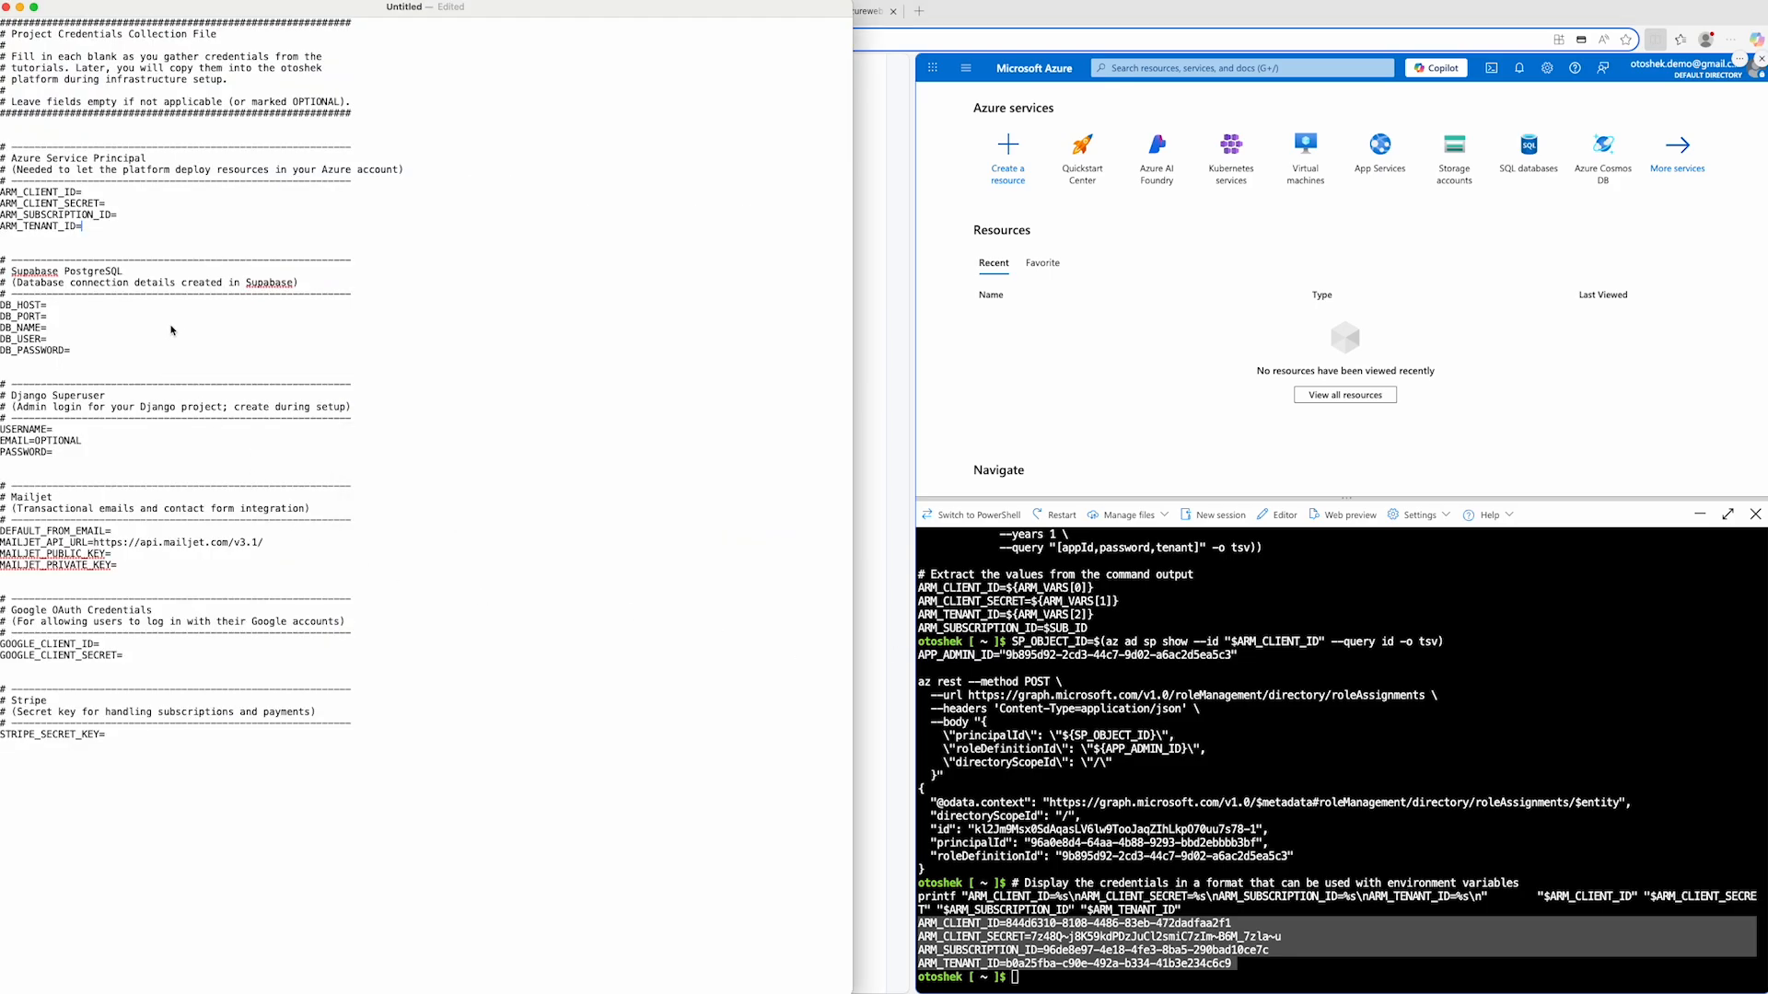
pyautogui.moveTo(101, 232); pyautogui.dragTo(2, 191)
pyautogui.press('super+v')
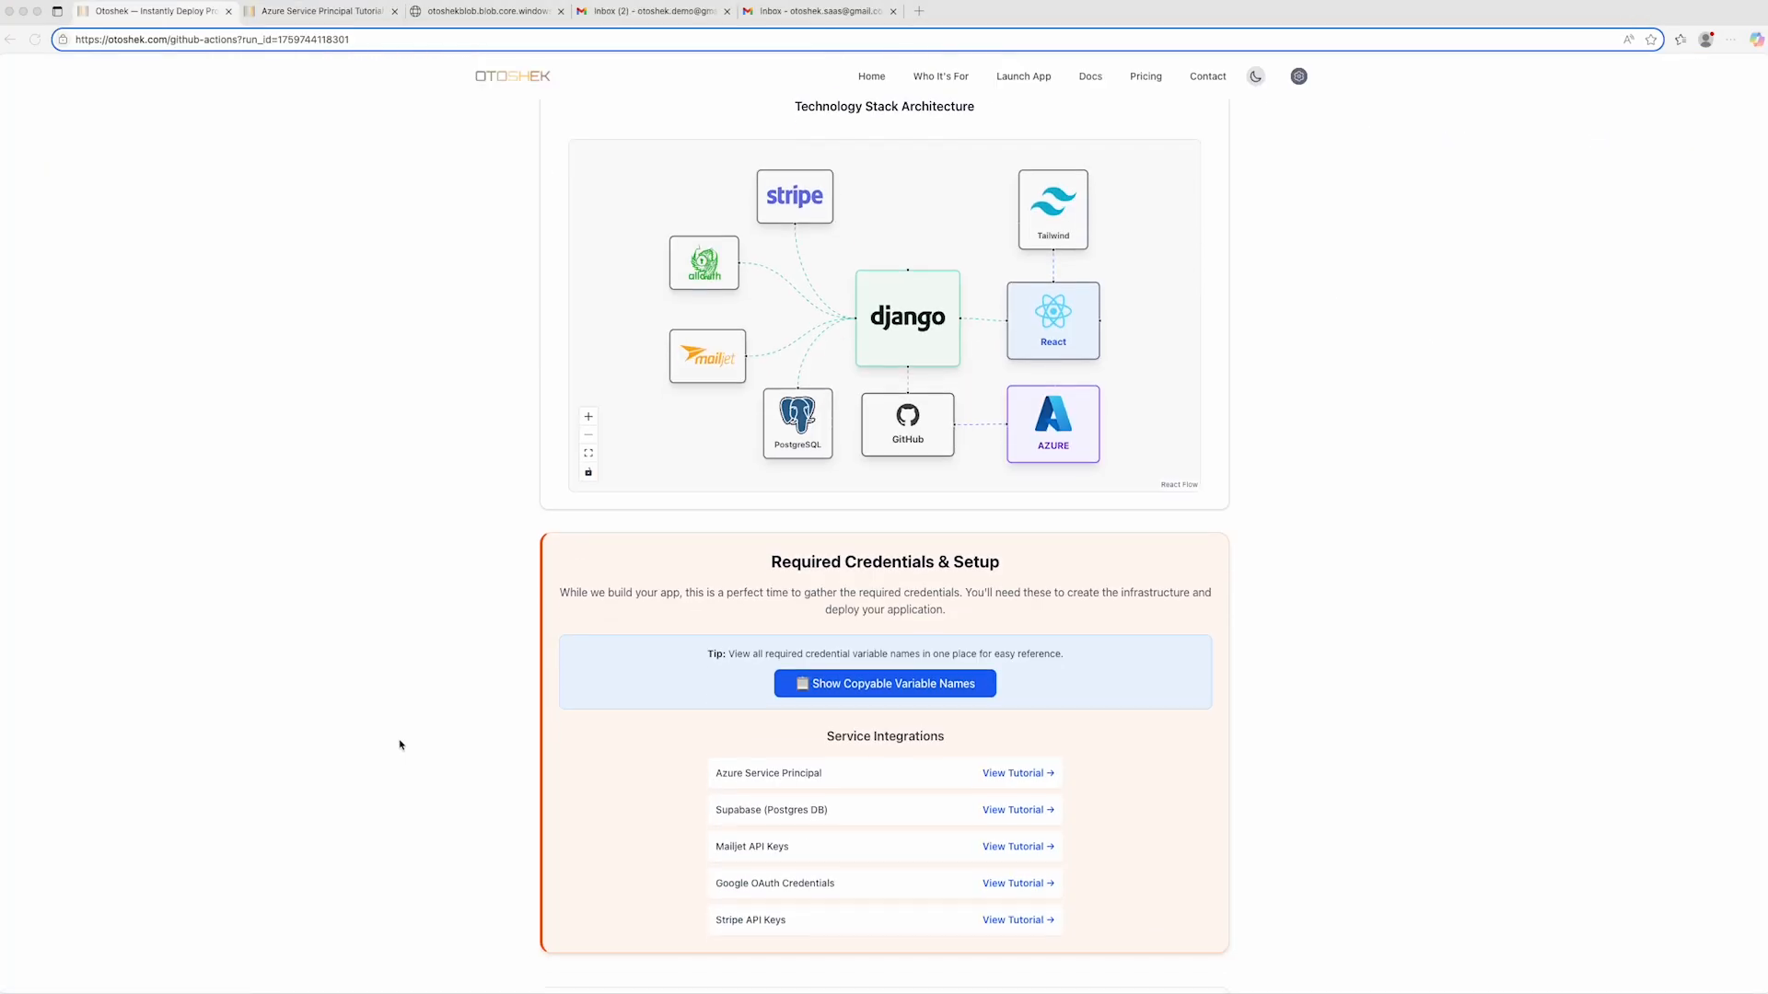
# - Open Otoshek's Supabase (Postgres DB) tutorial and open its Supabase sign-up link in a split view beside it
pyautogui.scroll(-2, 414, 742)
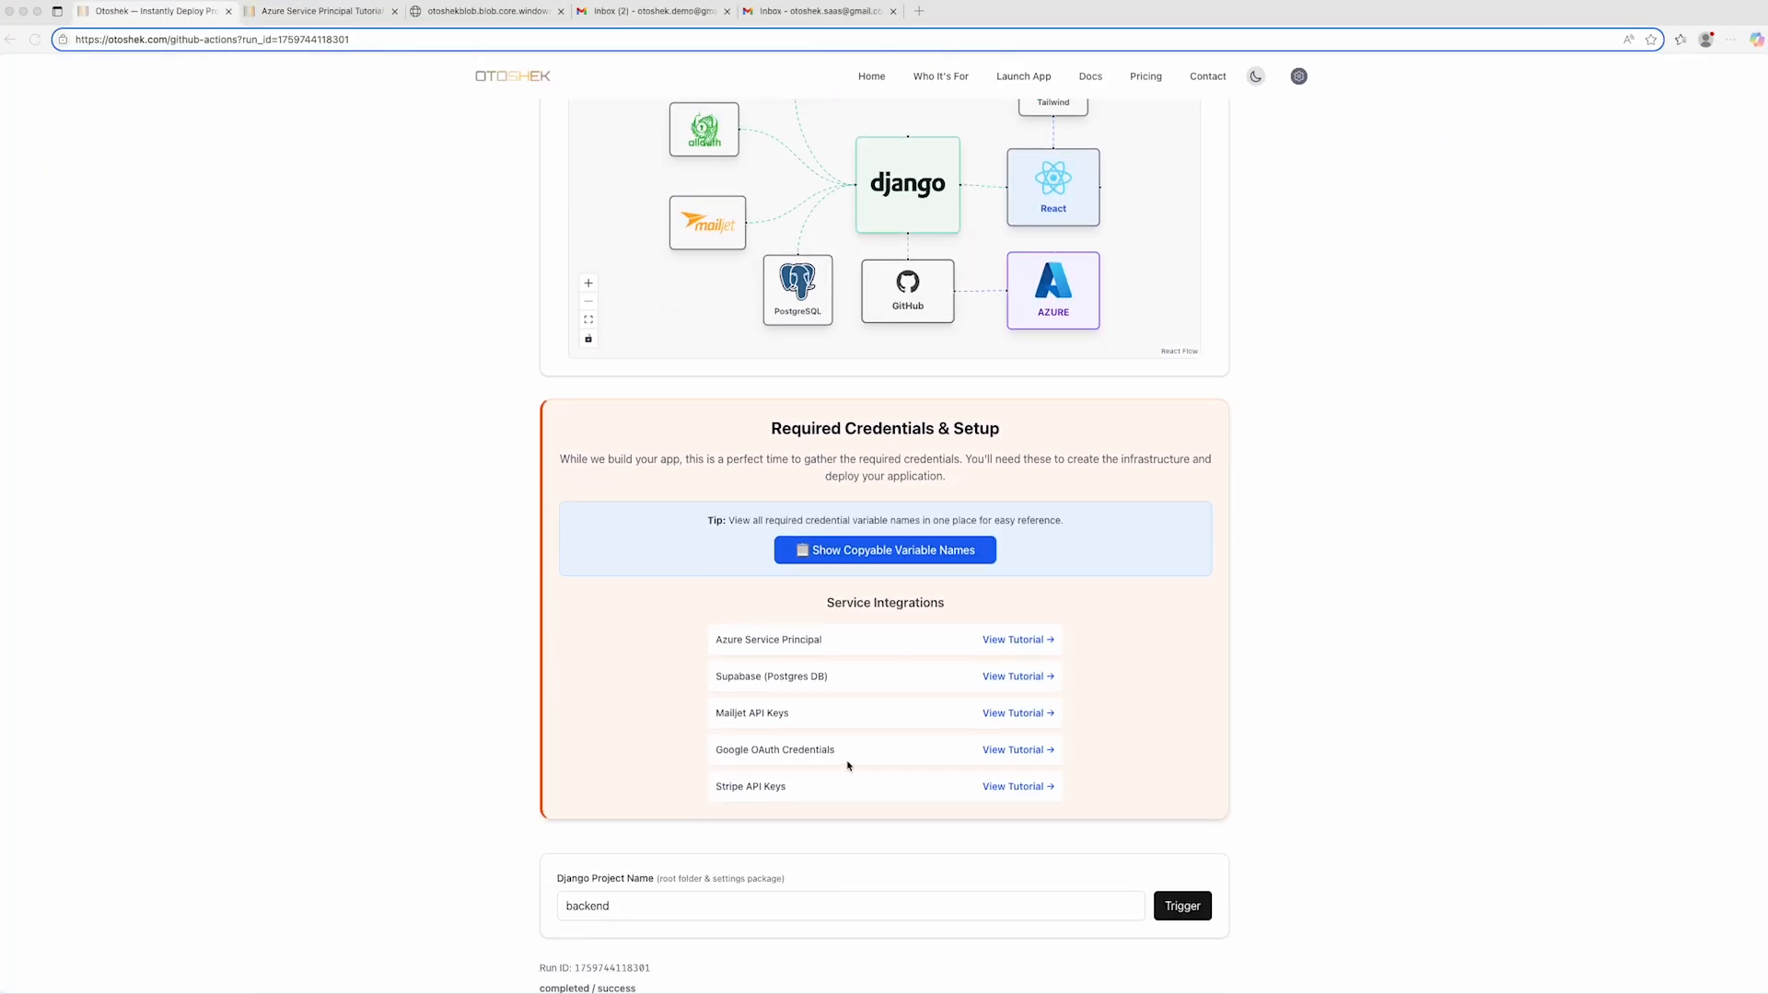
pyautogui.click(980, 678)
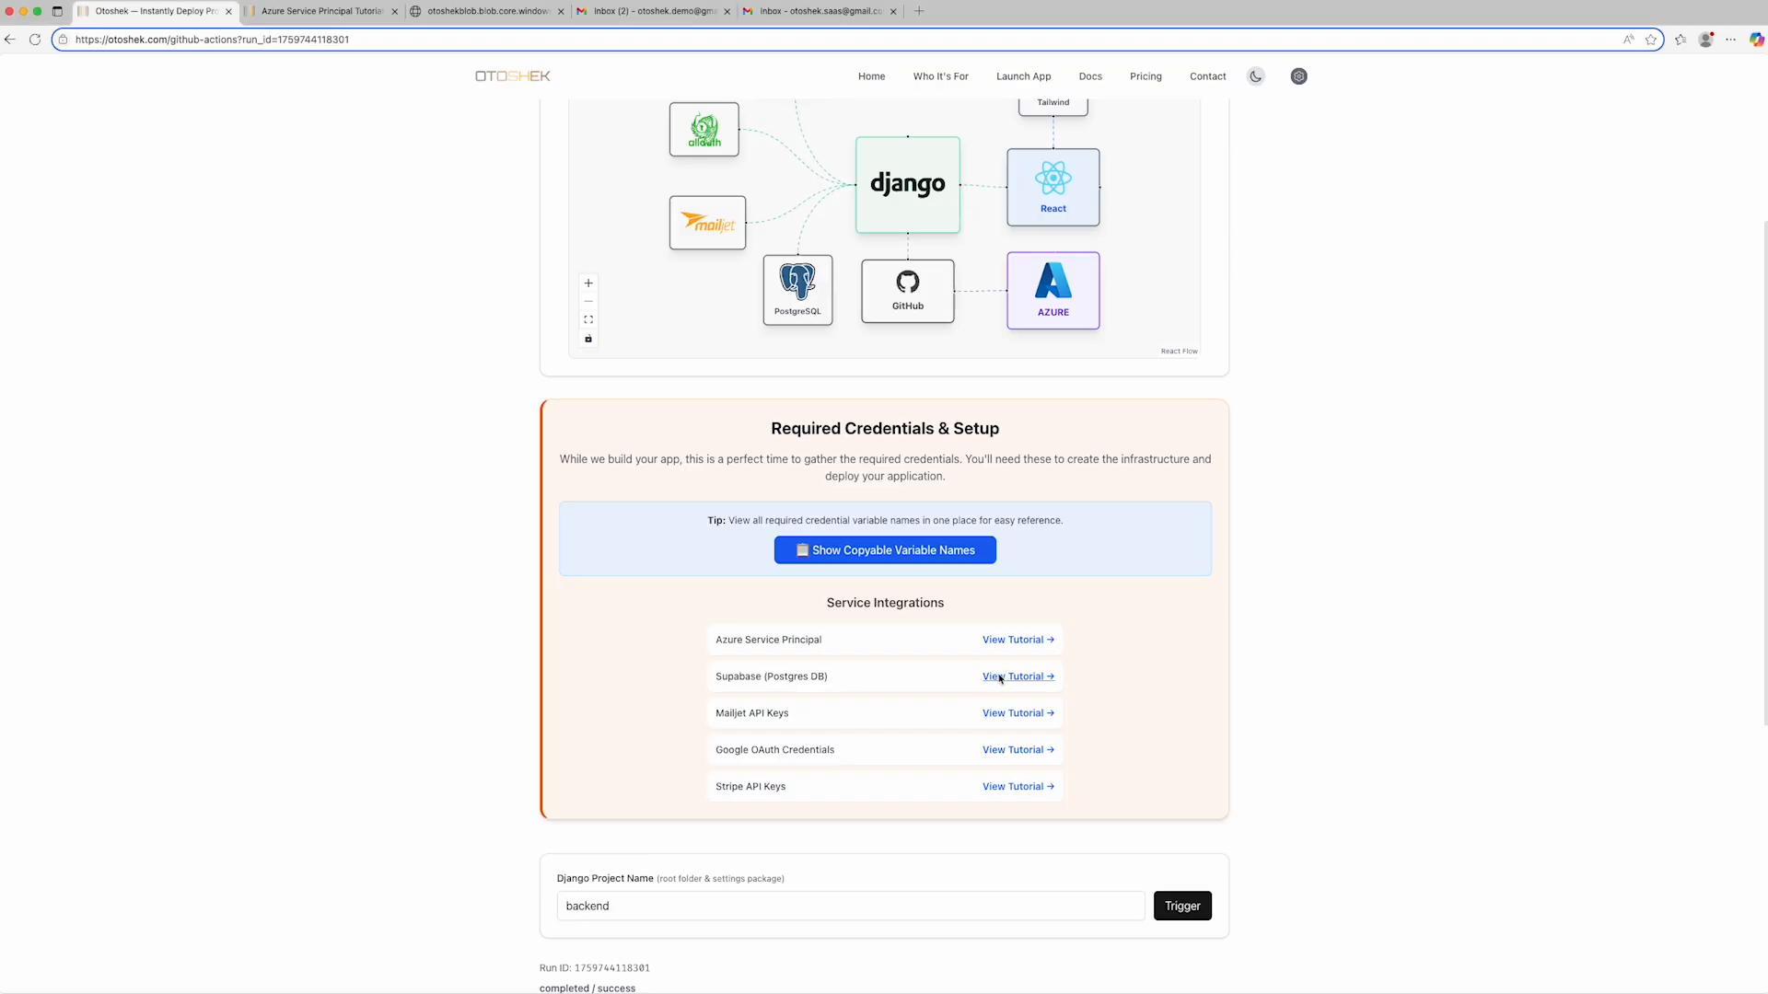
pyautogui.click(1000, 678)
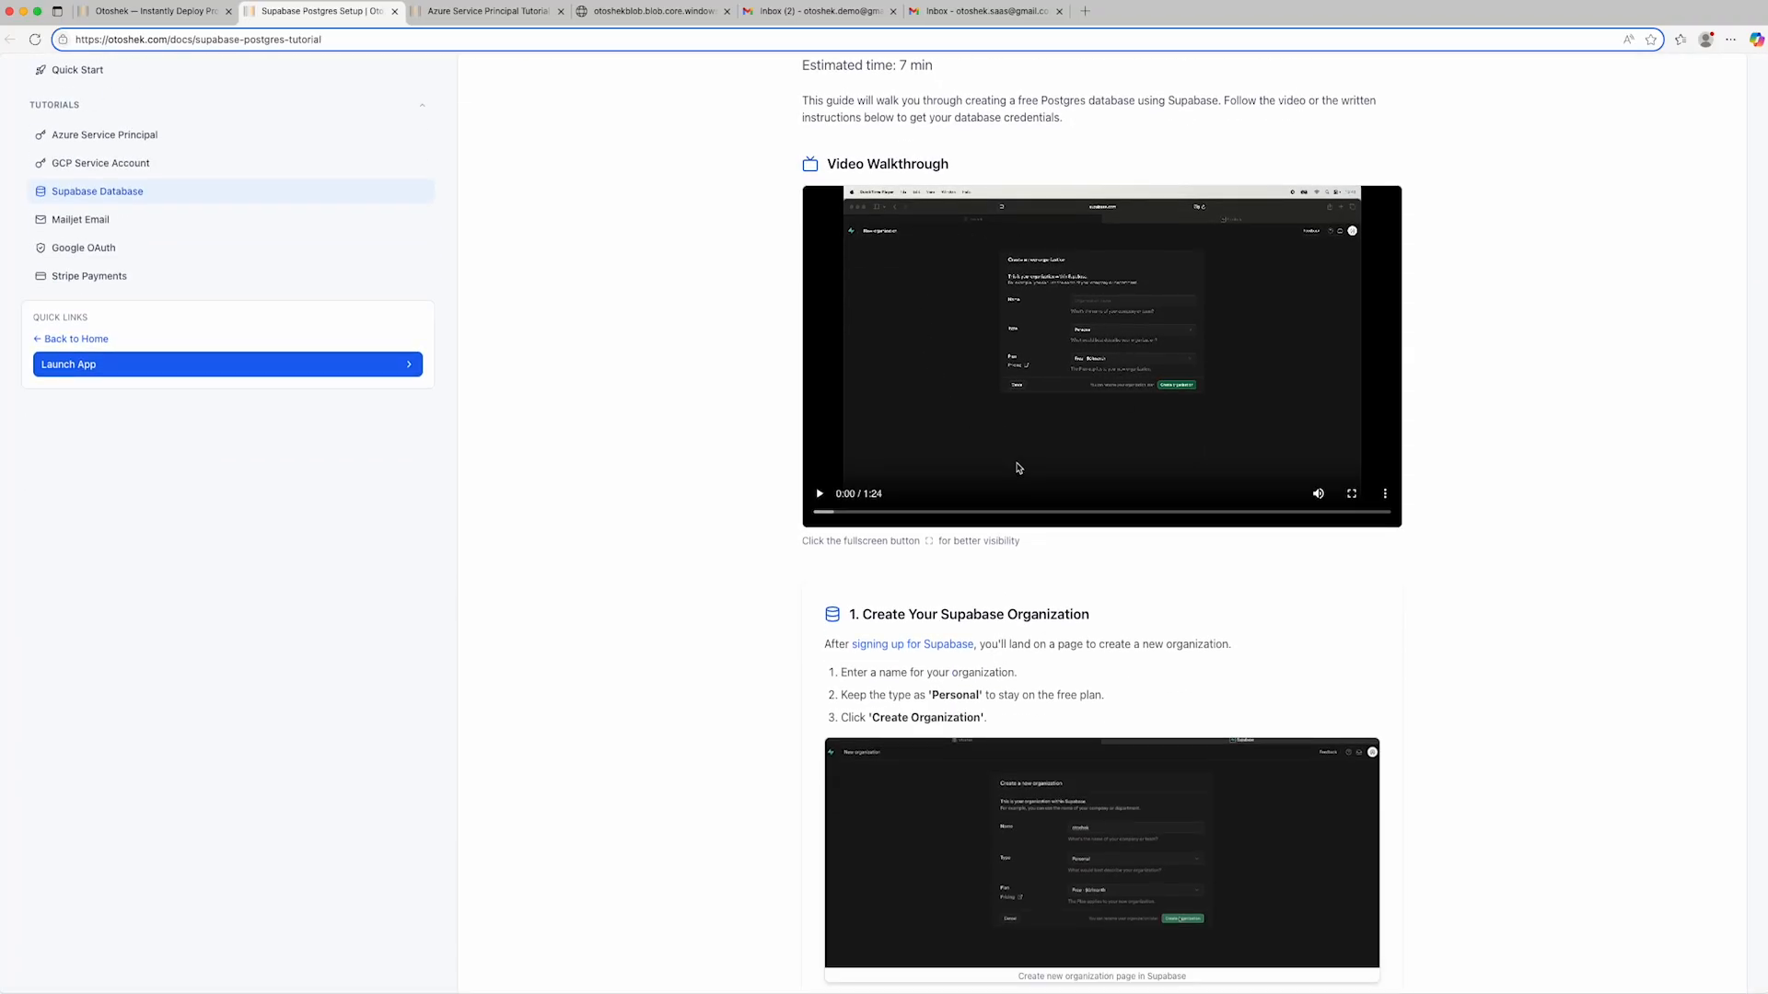
pyautogui.scroll(-3, 994, 573)
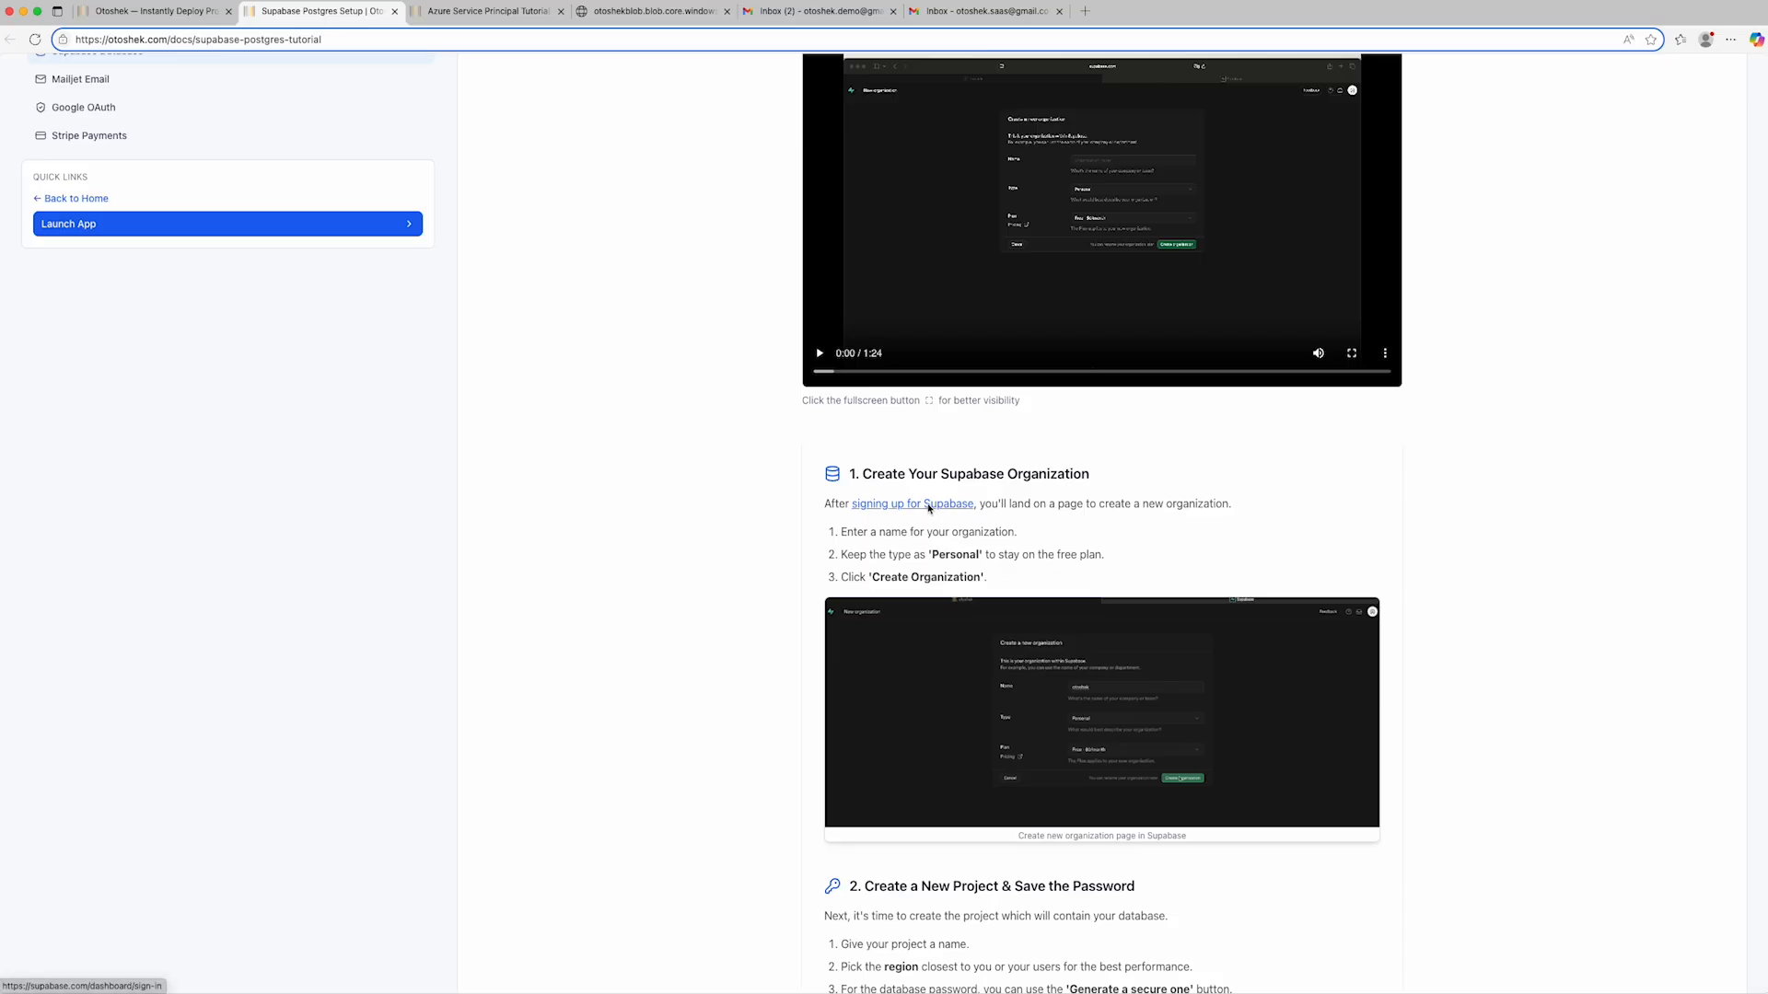
pyautogui.rightClick(928, 507)
pyautogui.click(979, 586)
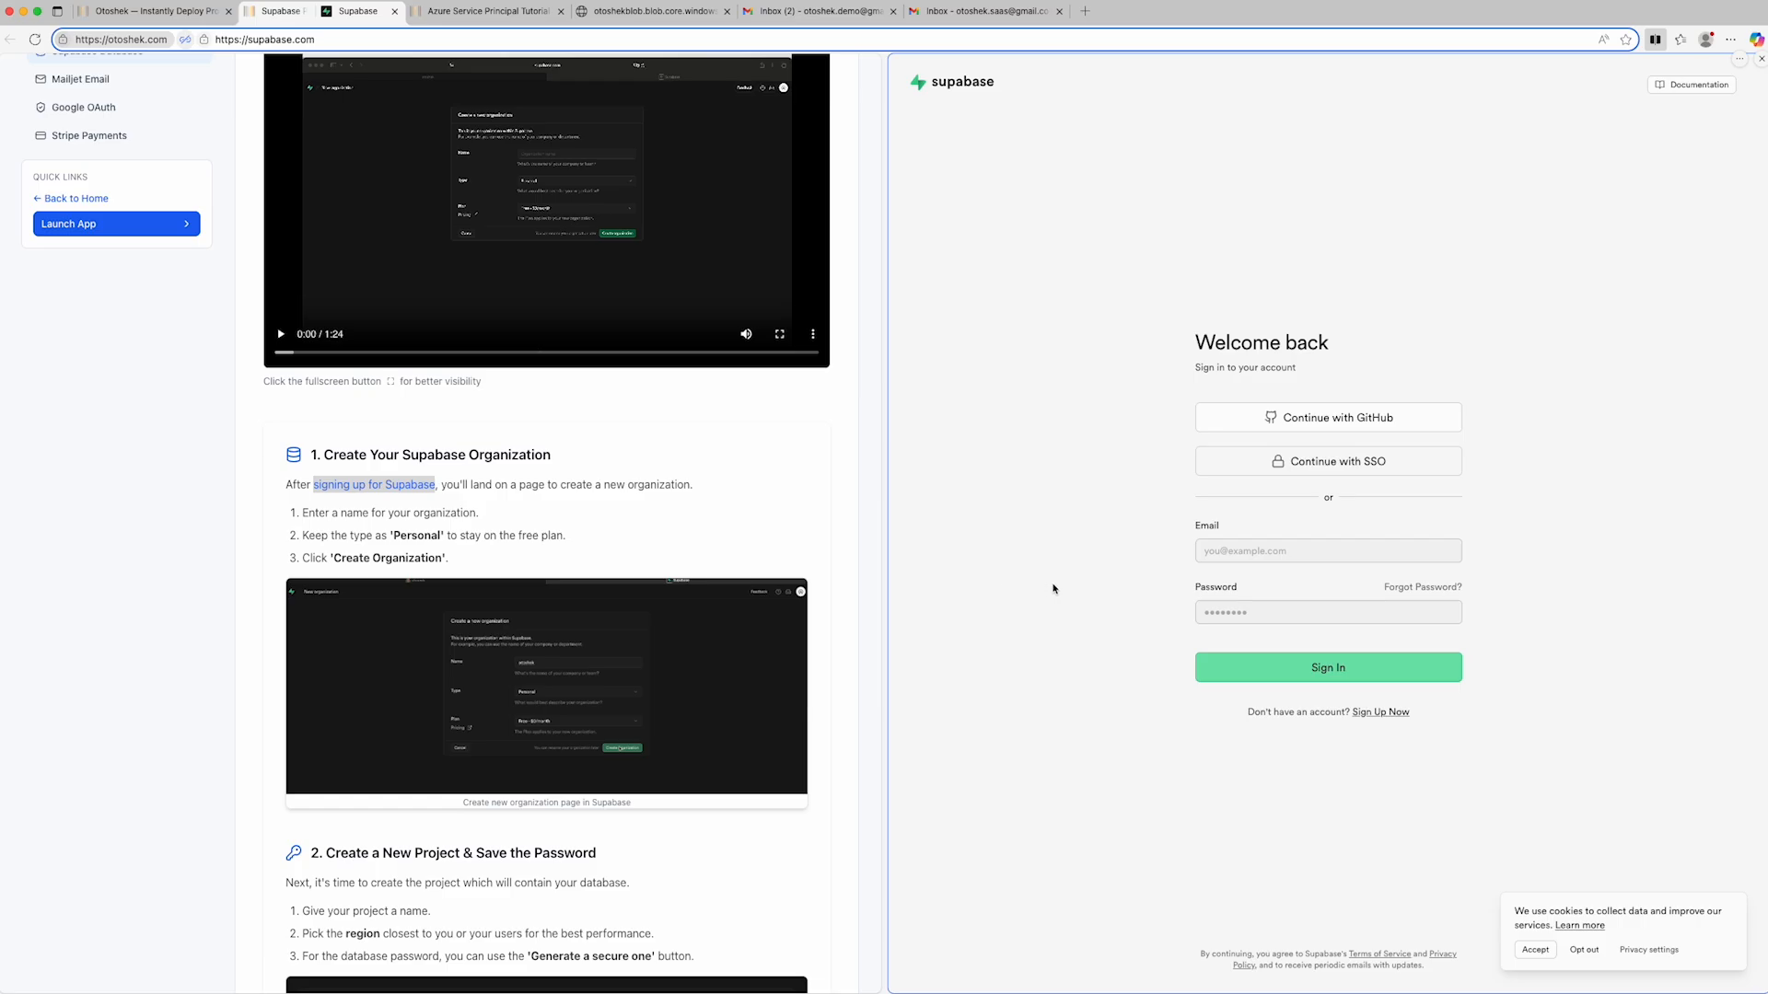
# - Accept Supabase's cookies and sign up for a new account with the demo e-mail address and an account password
pyautogui.click(1534, 950)
pyautogui.click(1368, 716)
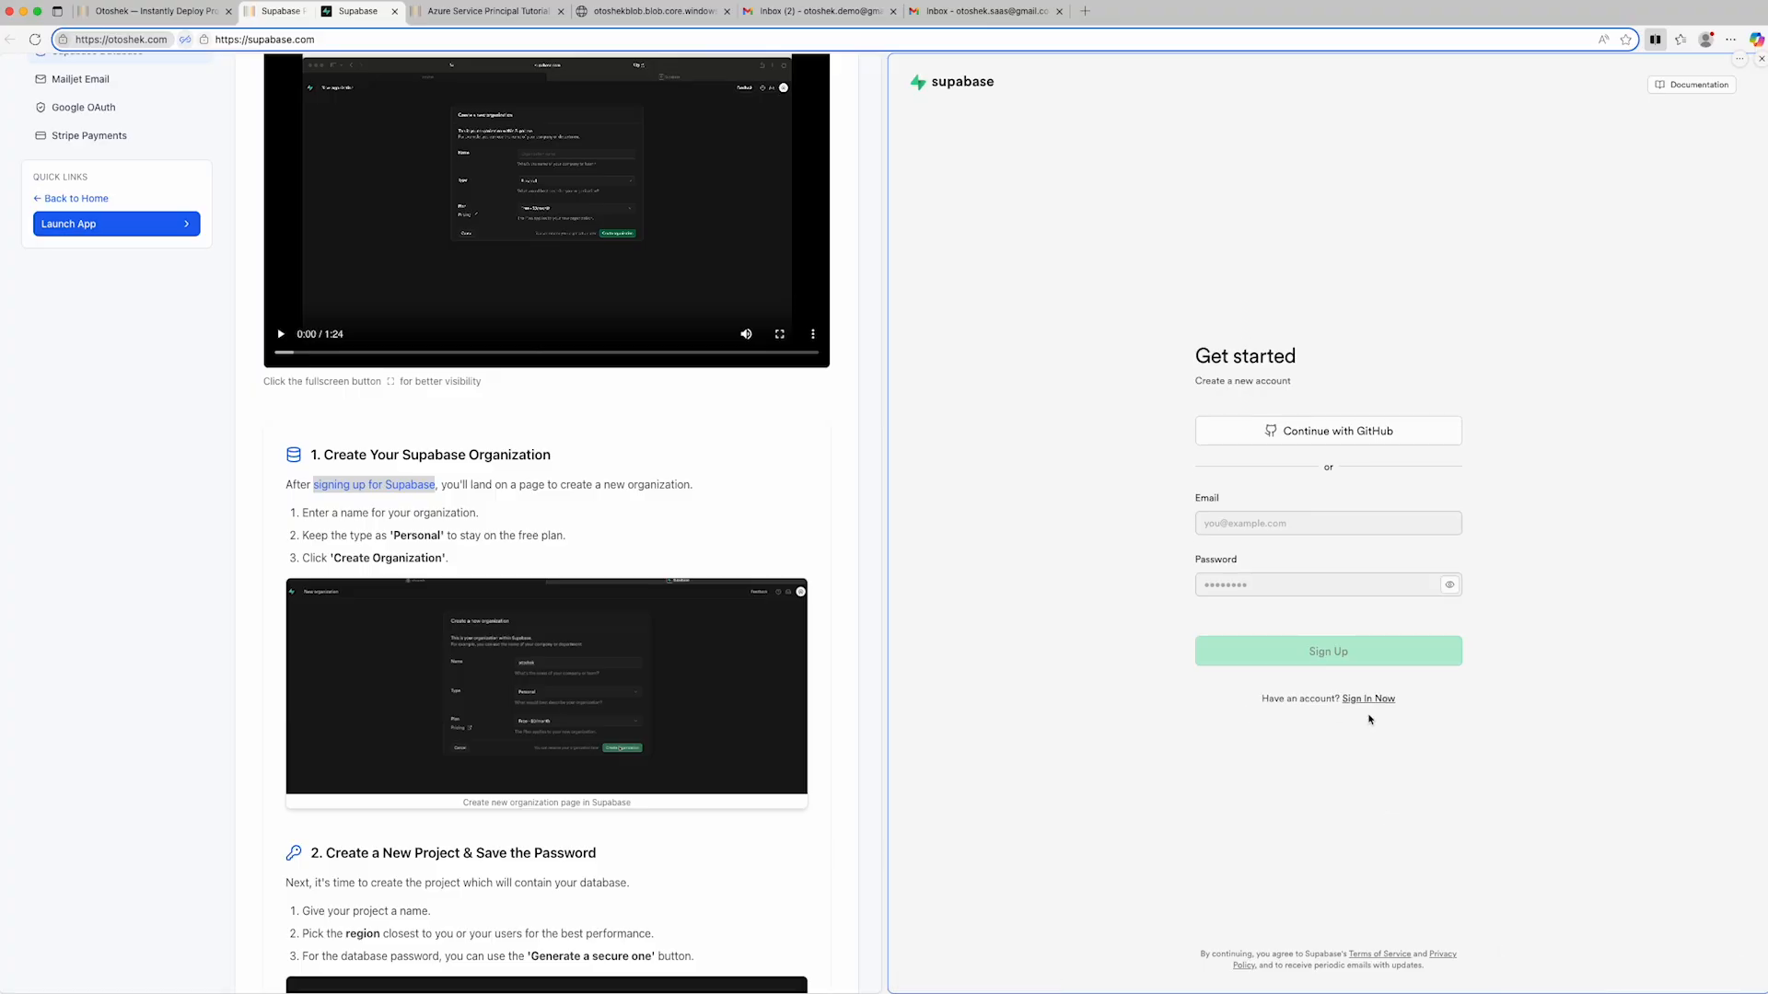
pyautogui.click(1279, 522)
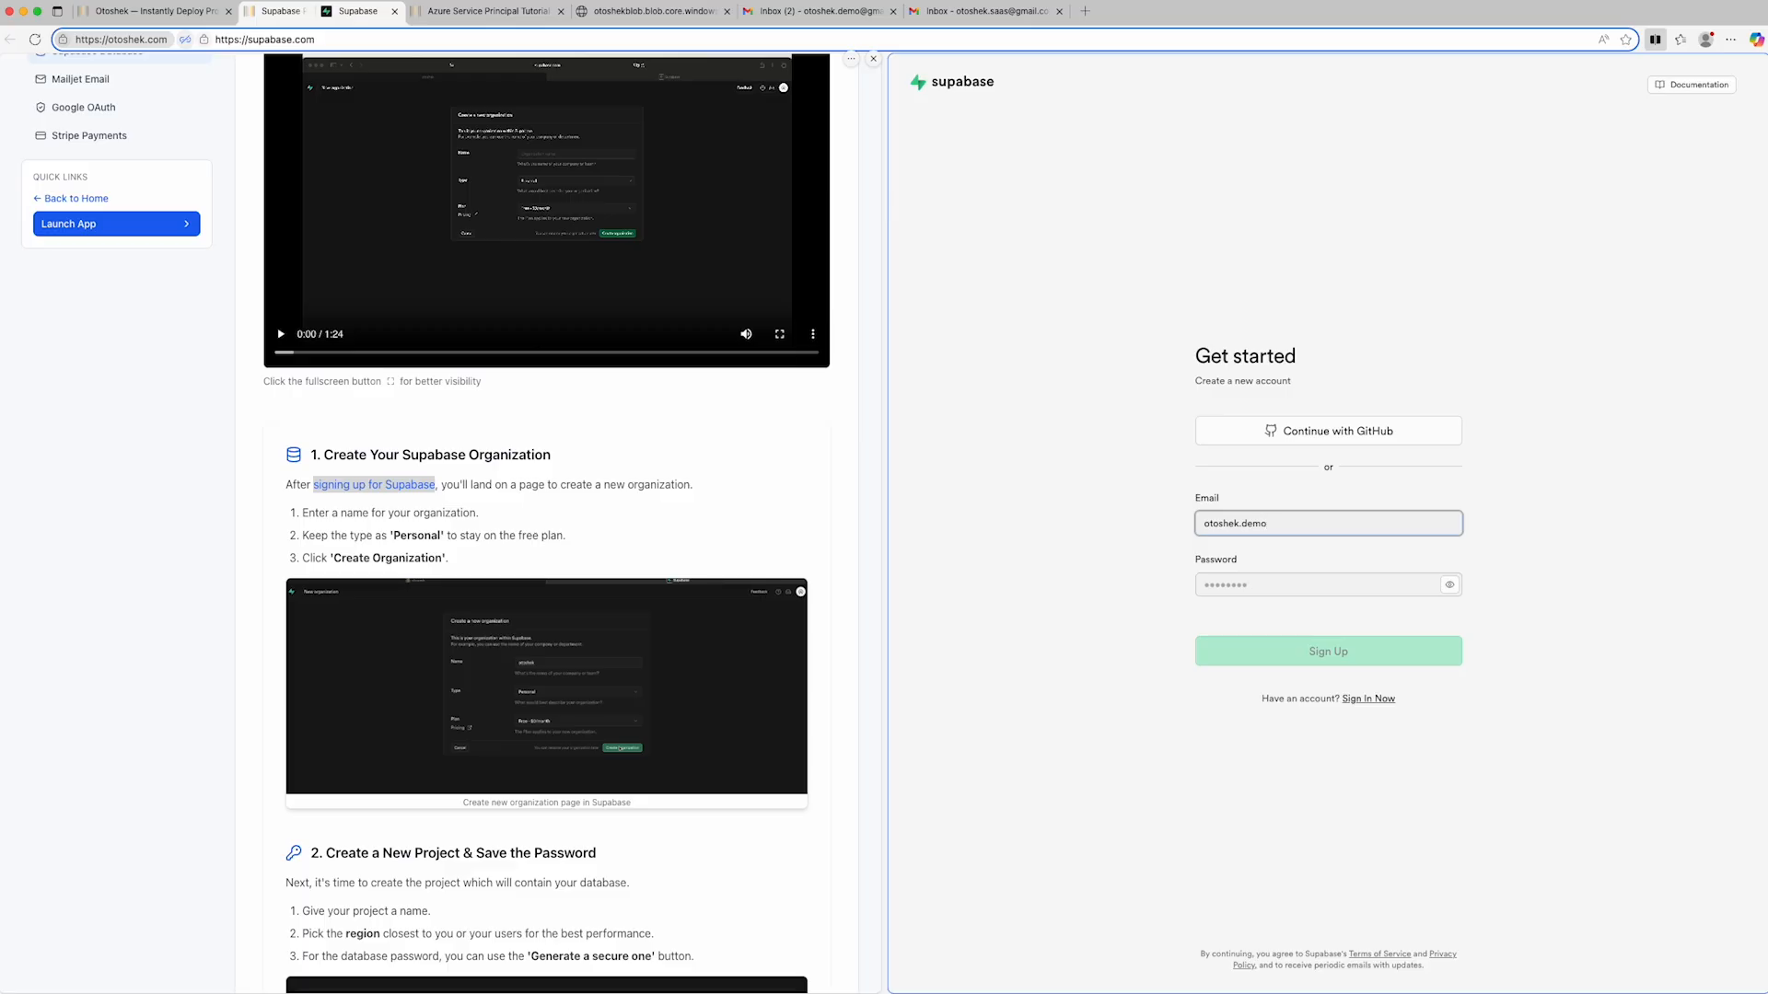
pyautogui.click(1221, 582)
pyautogui.write('•••••••••')
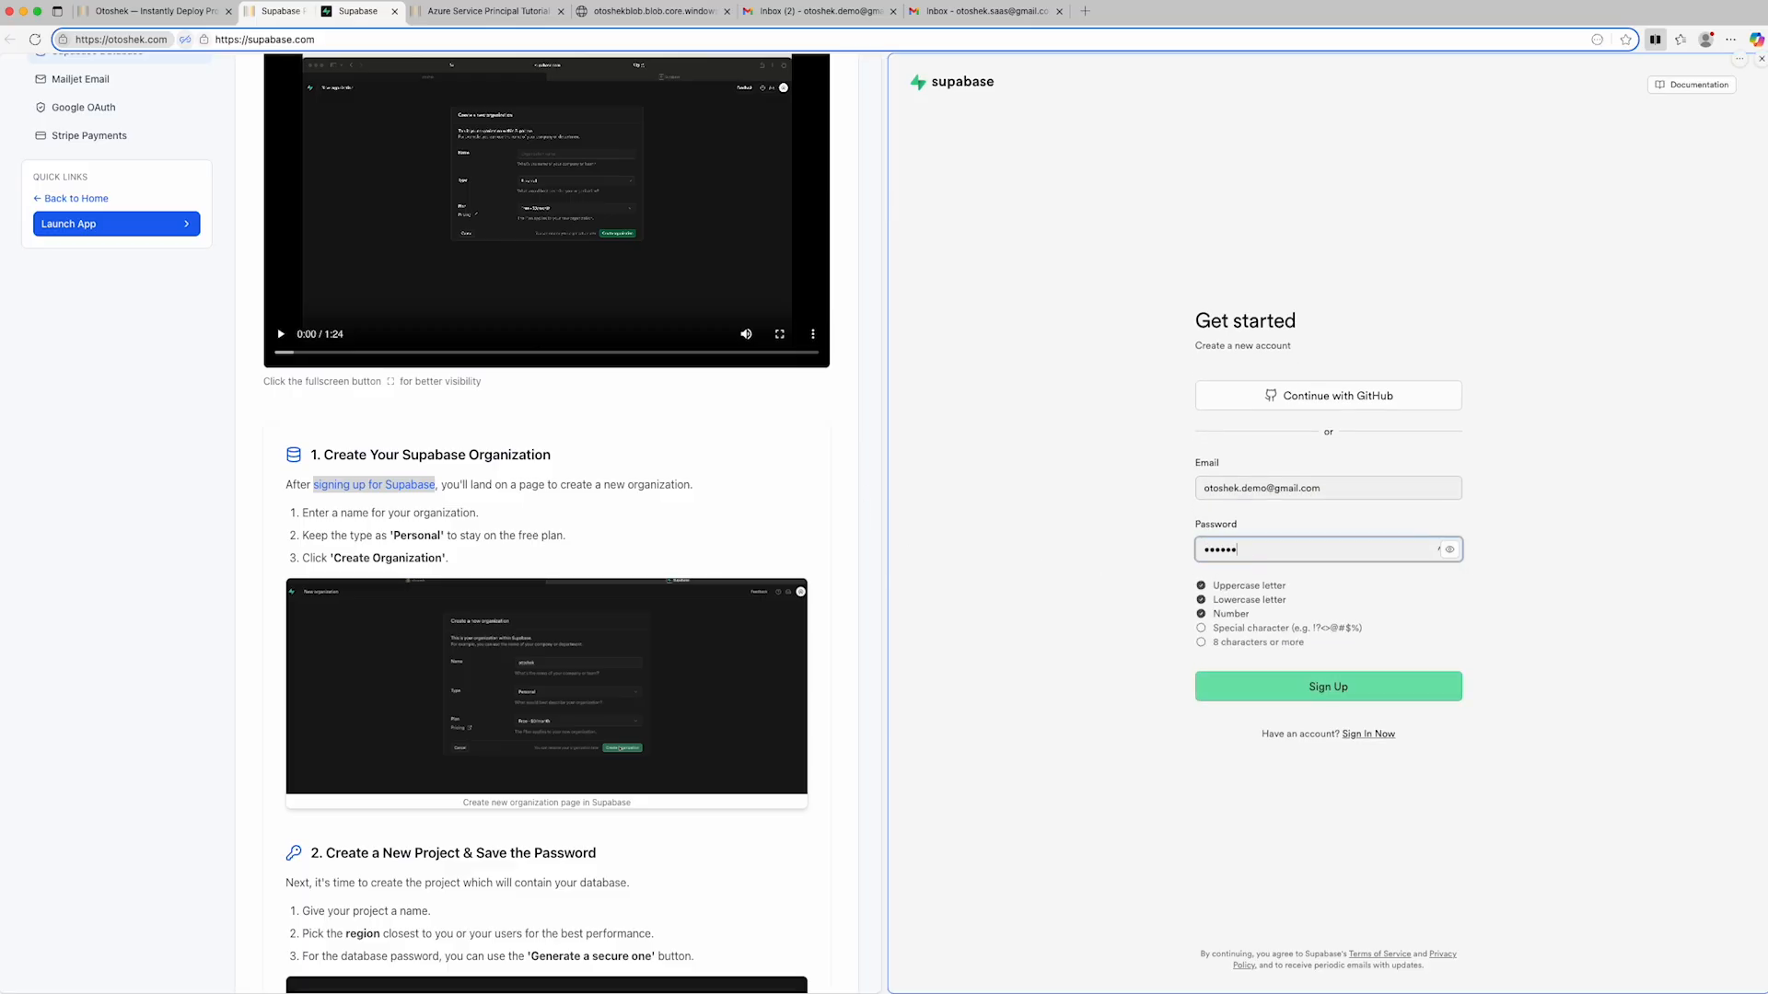
pyautogui.click(1354, 688)
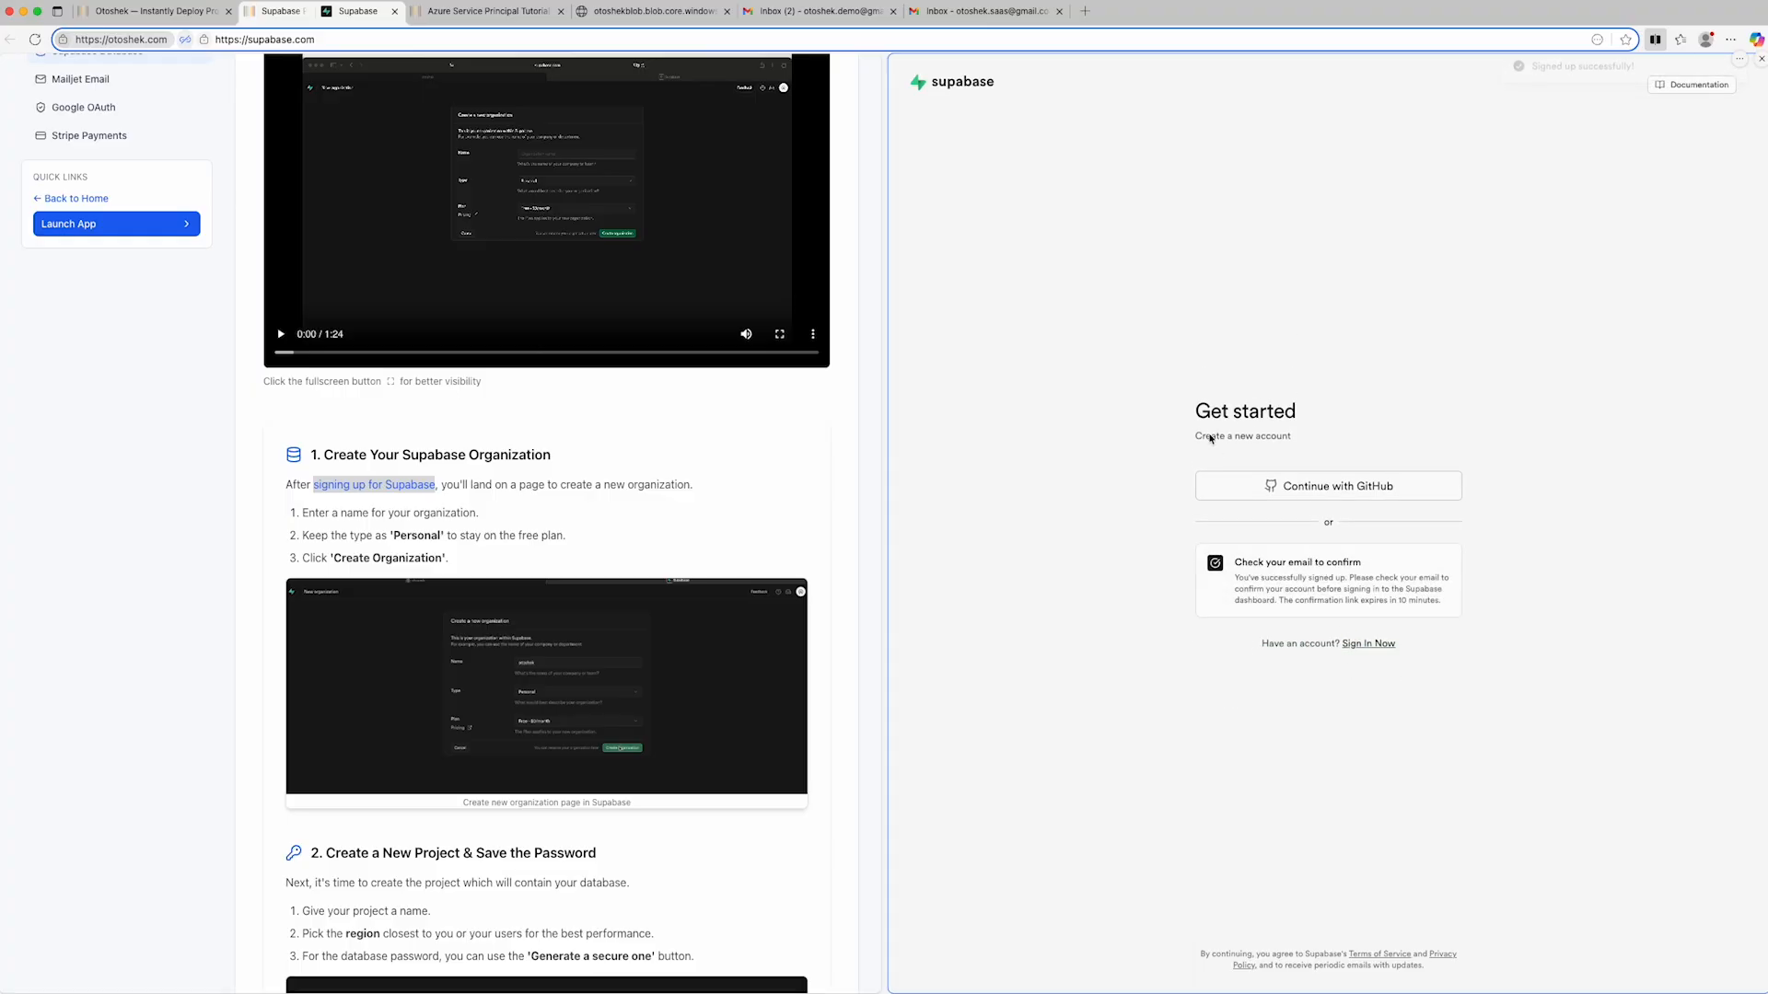
# - Confirm the new Supabase account's e-mail address through the confirmation message in the demo Gmail inbox
pyautogui.click(822, 13)
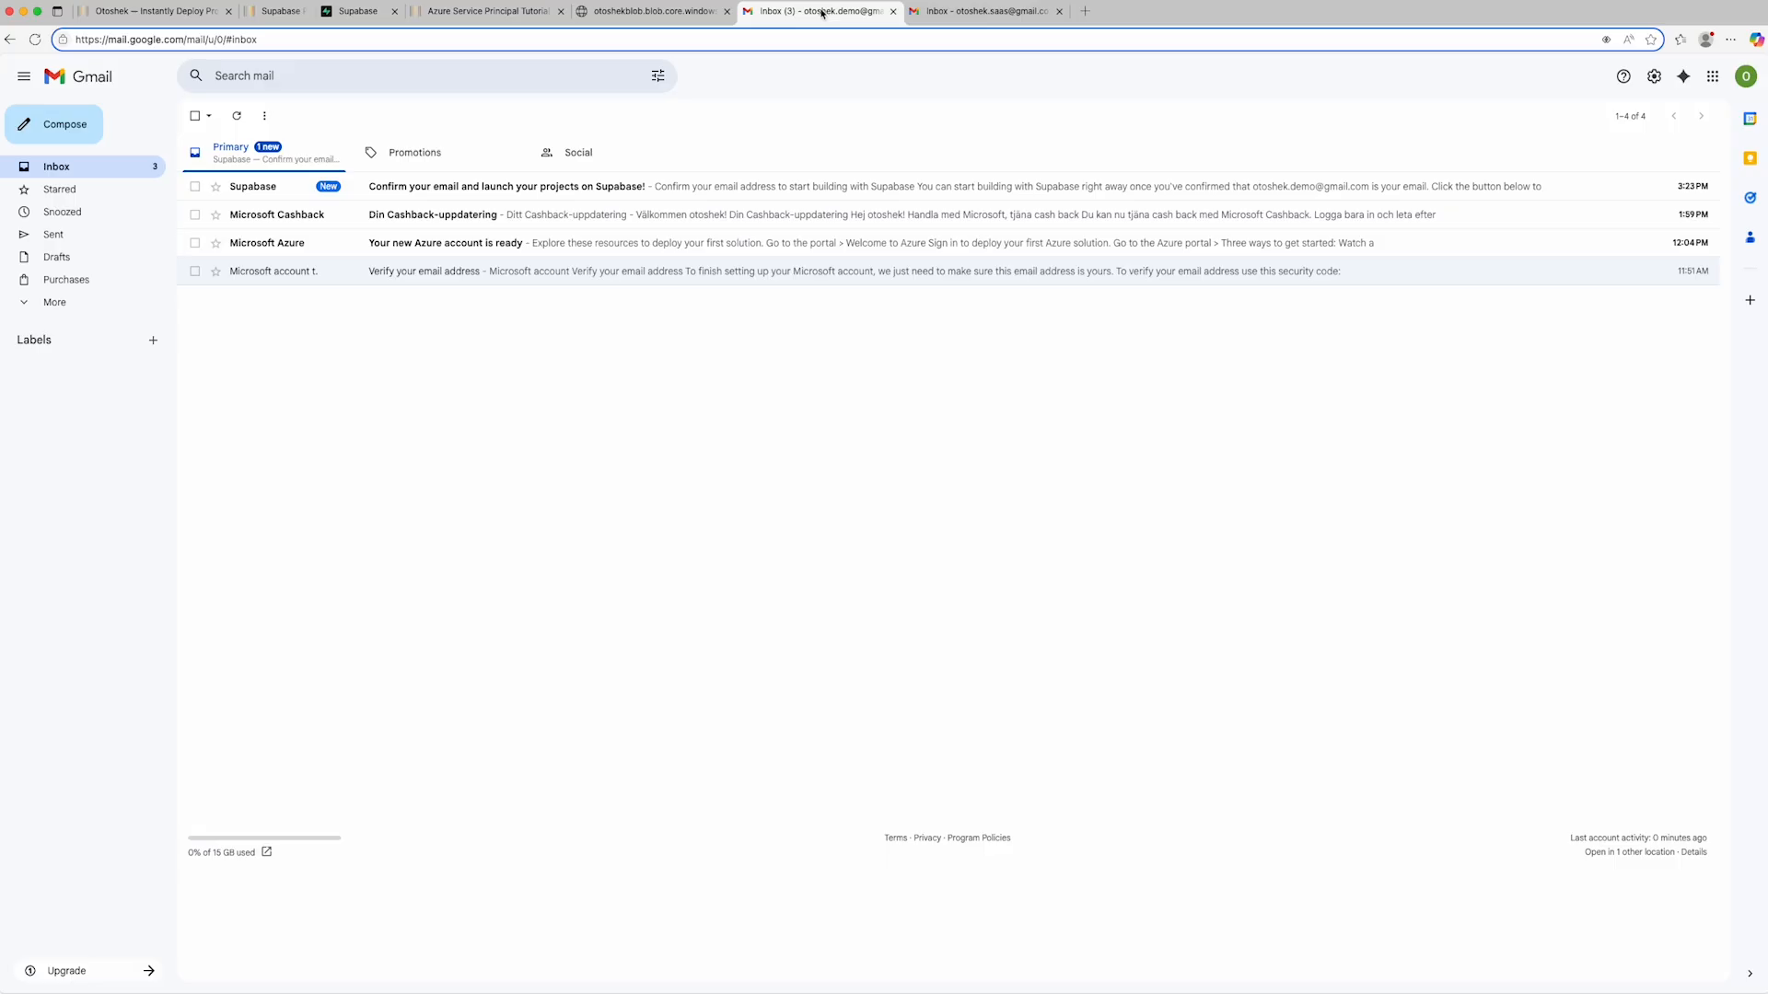
pyautogui.click(588, 186)
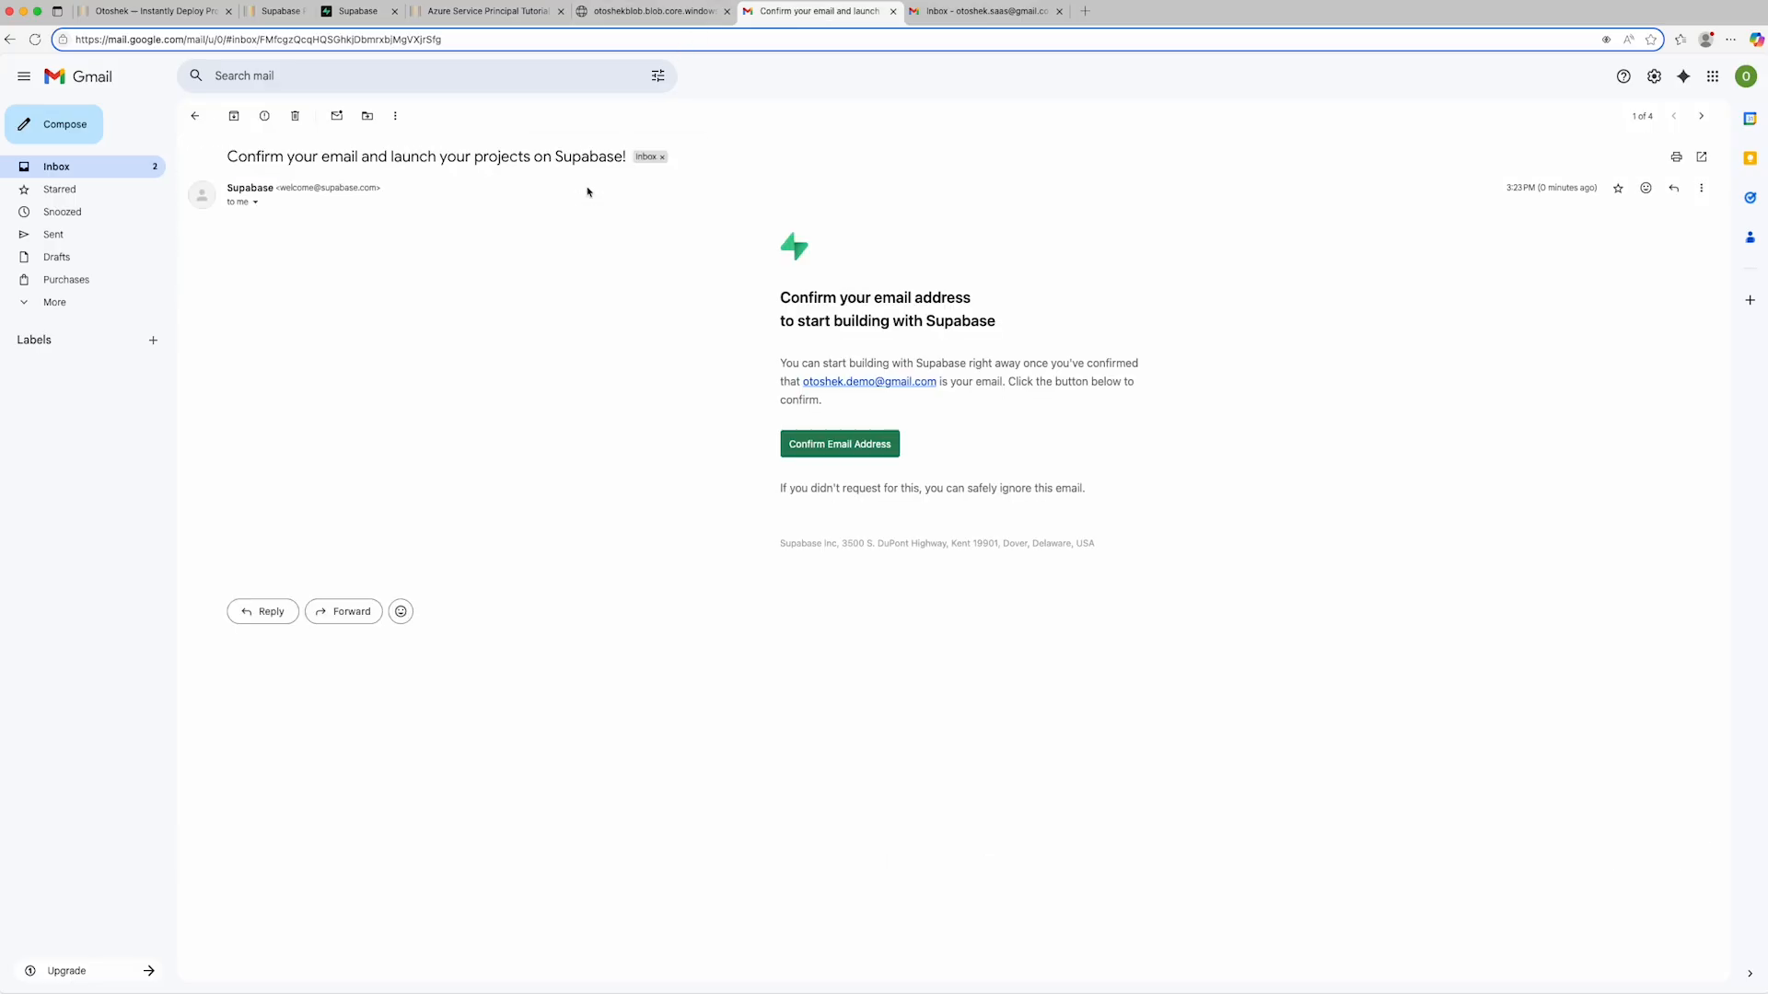
pyautogui.click(826, 442)
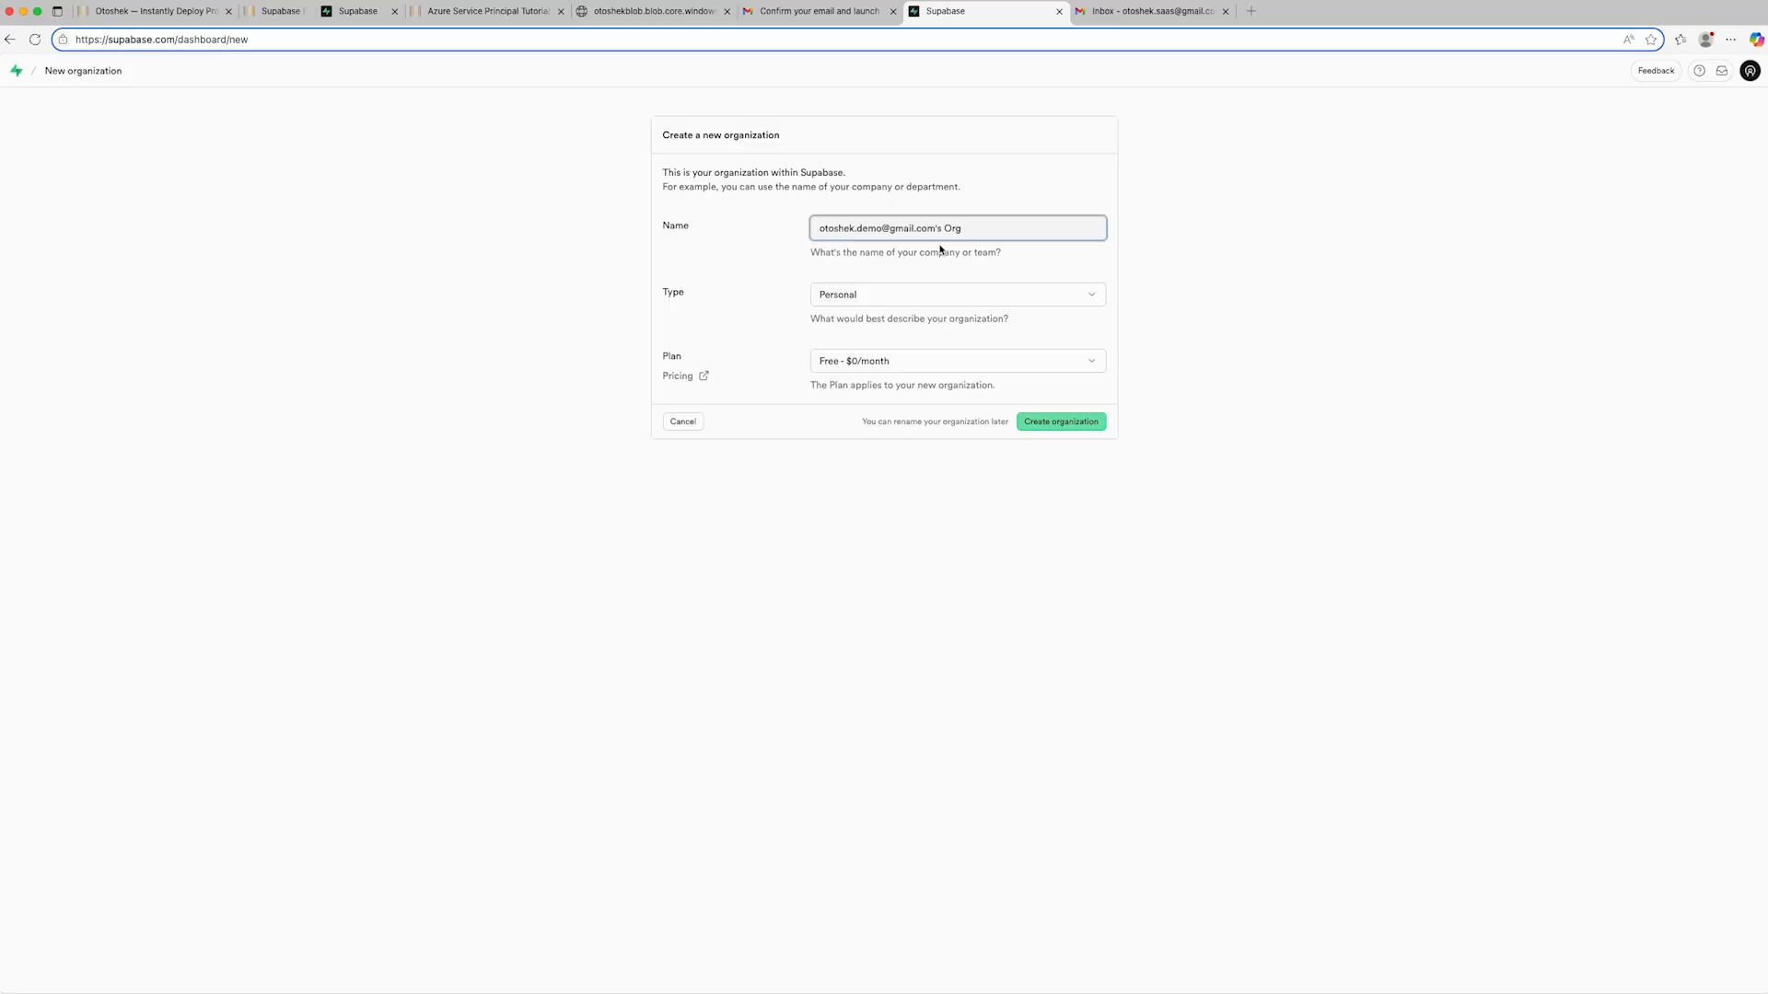
# - Create a Supabase organization named "otoshek.demo" with the Personal type and the Free plan
pyautogui.moveTo(977, 227); pyautogui.dragTo(878, 228)
pyautogui.press('BackSpace')
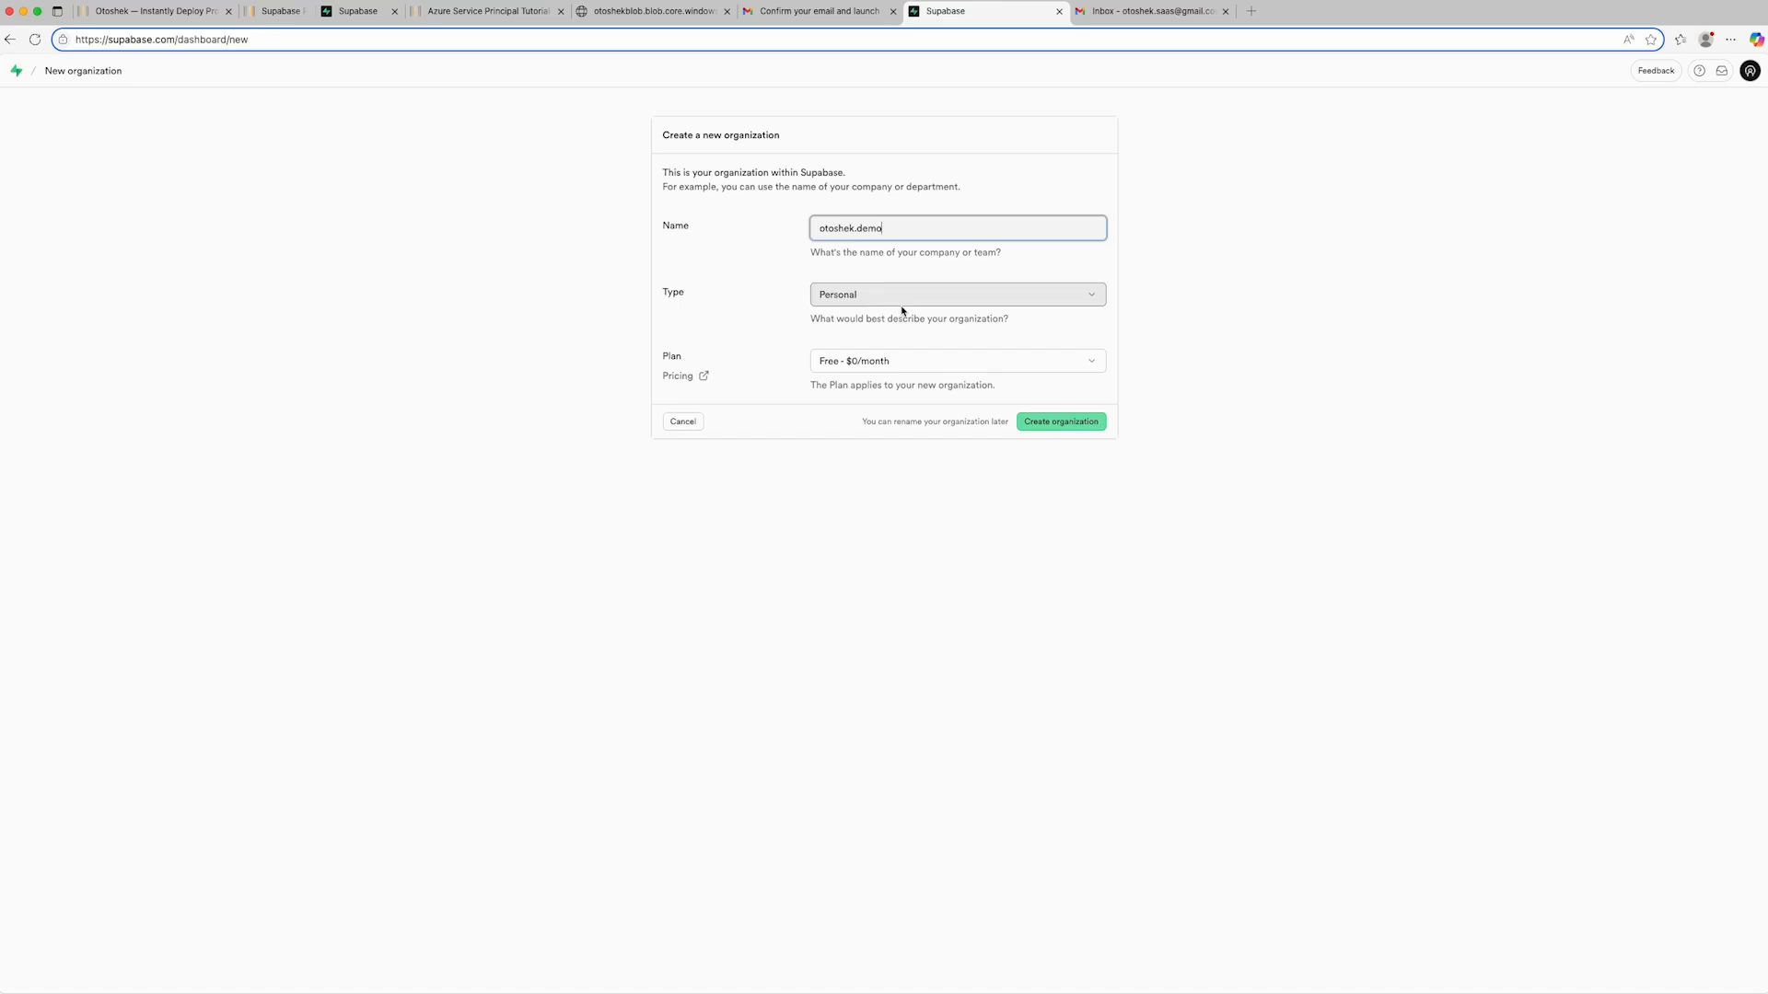
pyautogui.click(1068, 428)
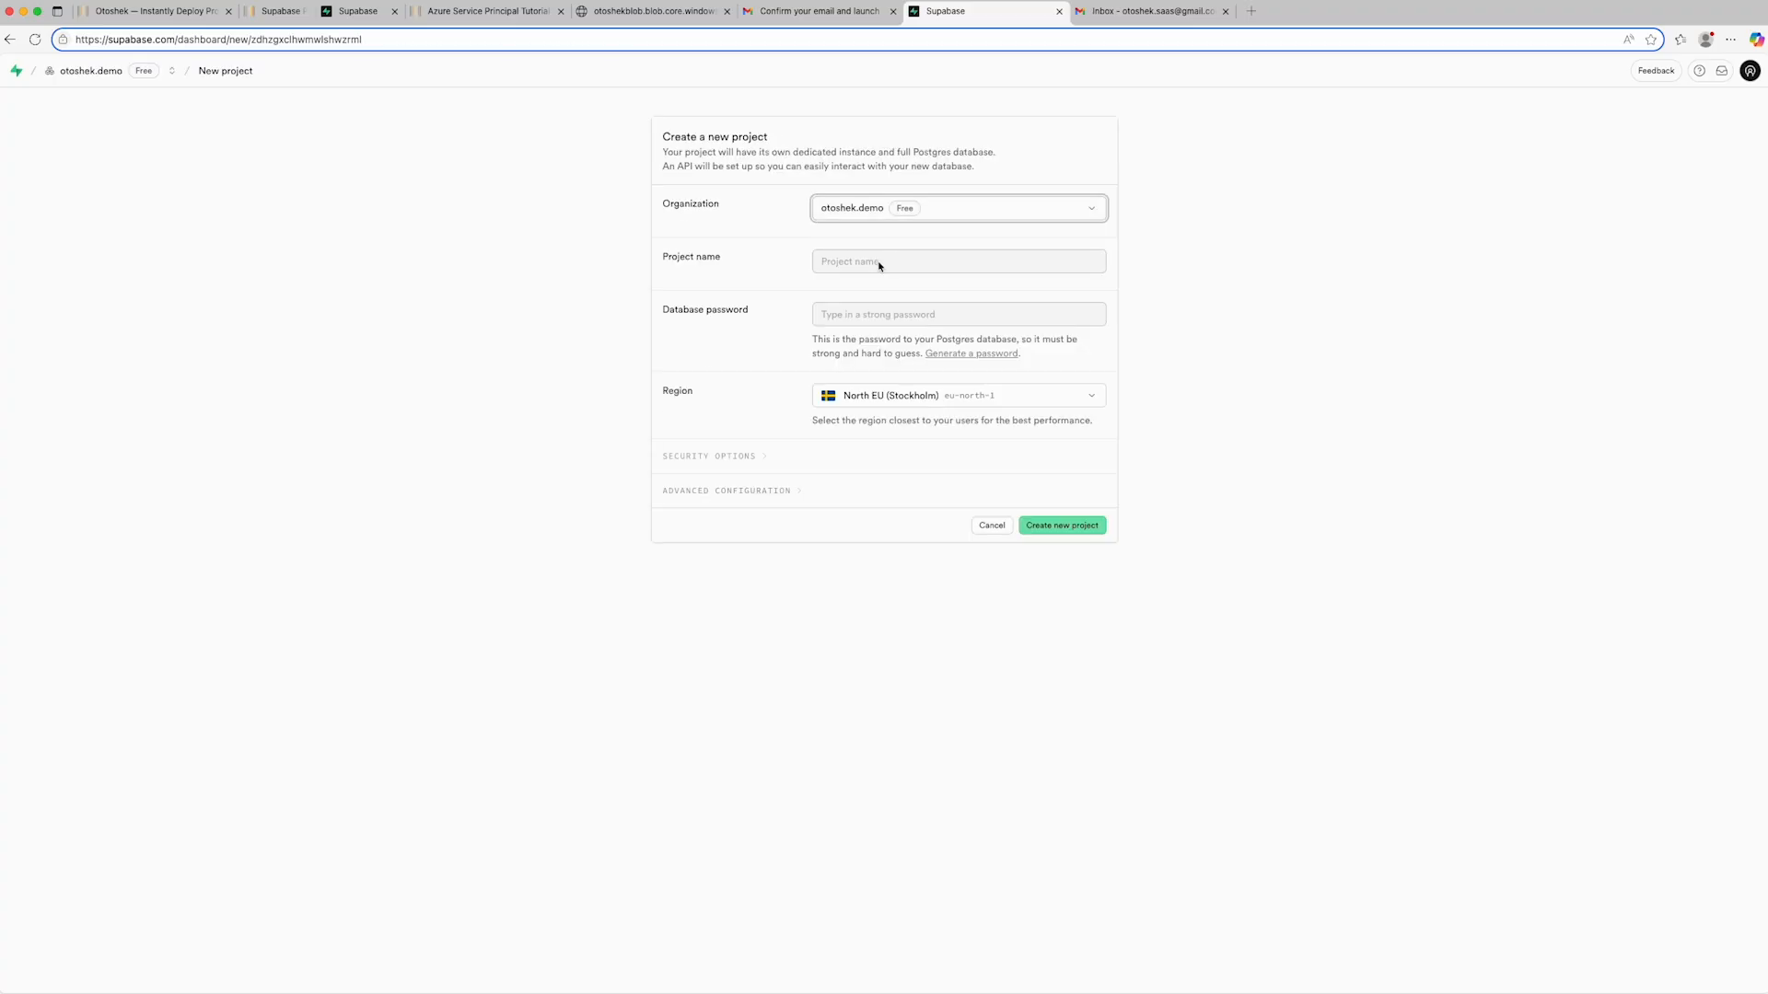
# - Name the new Supabase project "otoshek-demo" and generate a strong database password for it
pyautogui.click(876, 262)
pyautogui.write('oto')
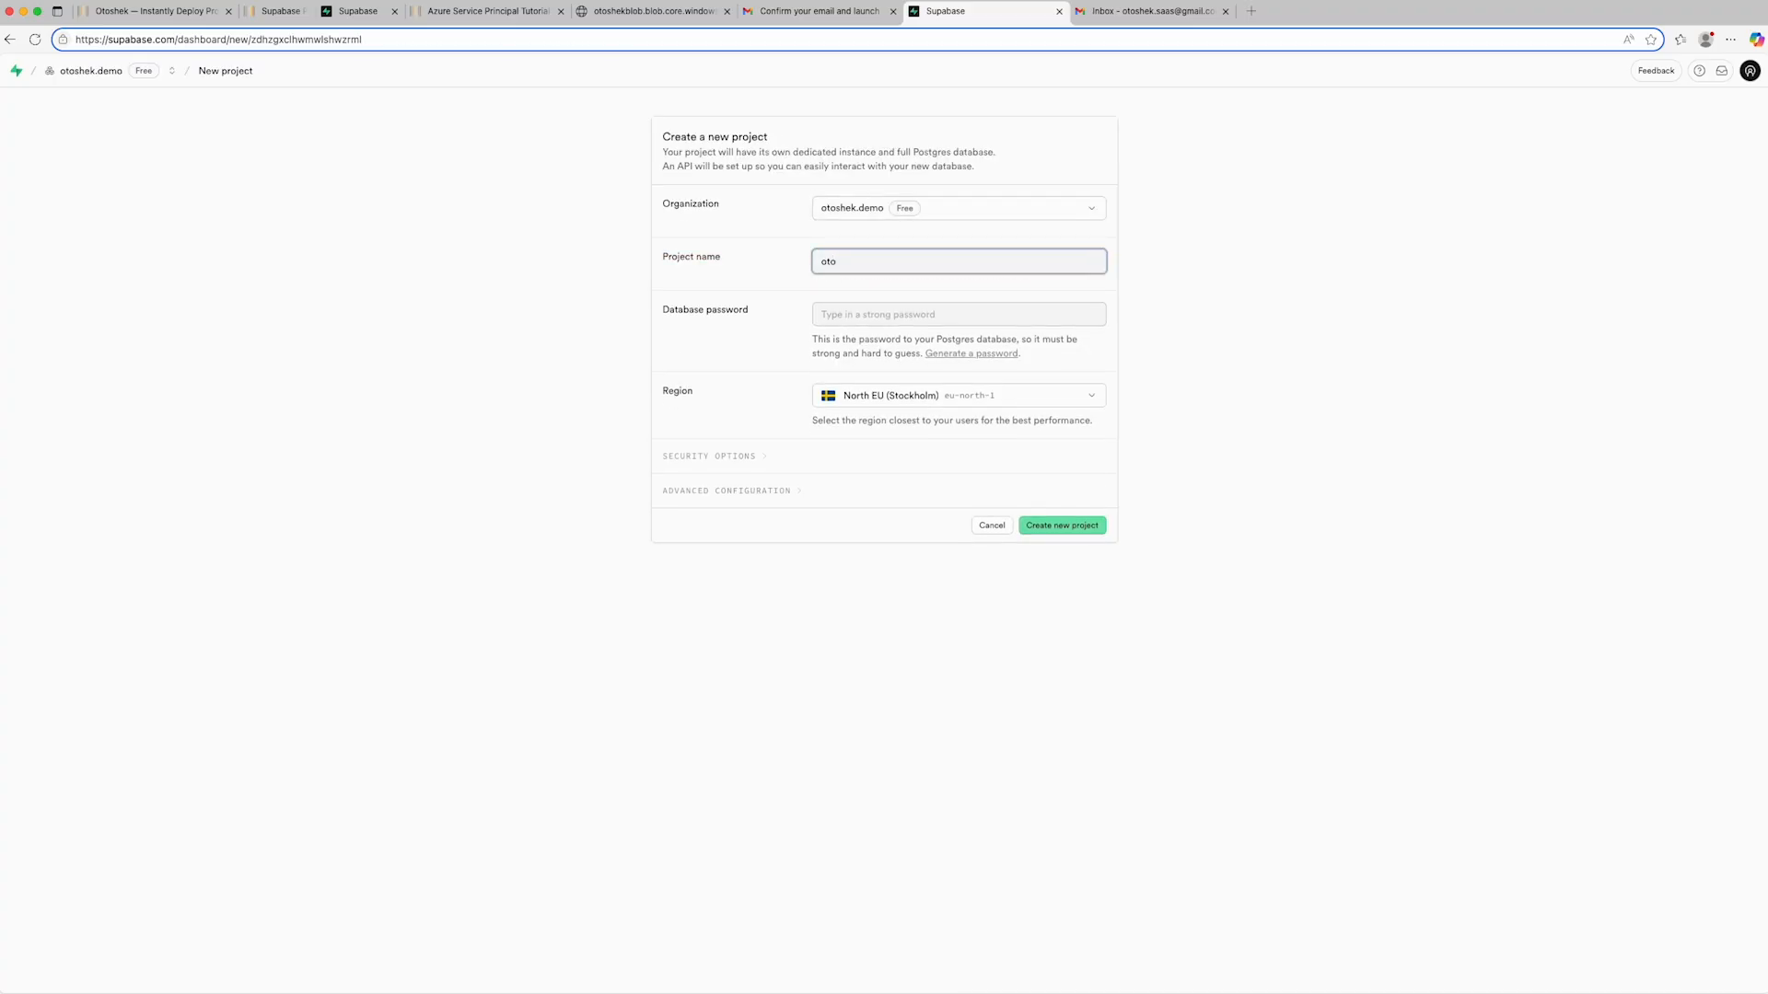
pyautogui.write('shek-demo')
pyautogui.click(961, 353)
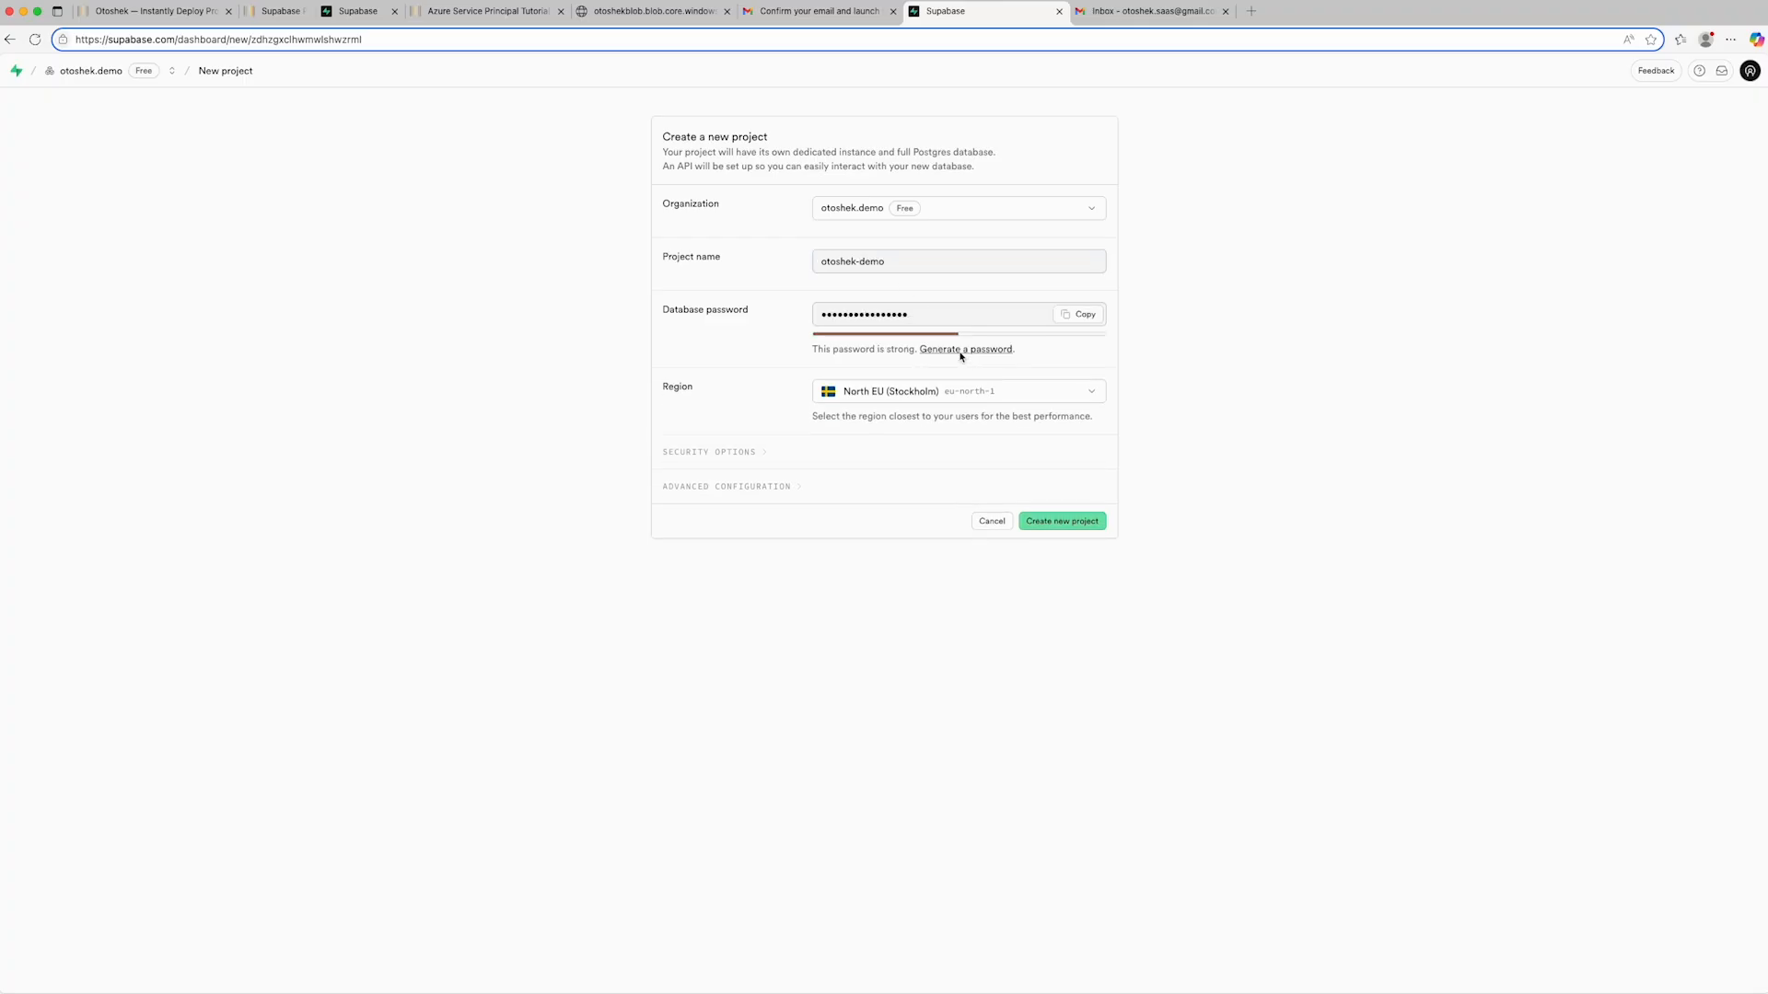
# - Copy the generated database password into the DB_PASSWORD entry of the credentials text file and return to the project form
pyautogui.click(1078, 316)
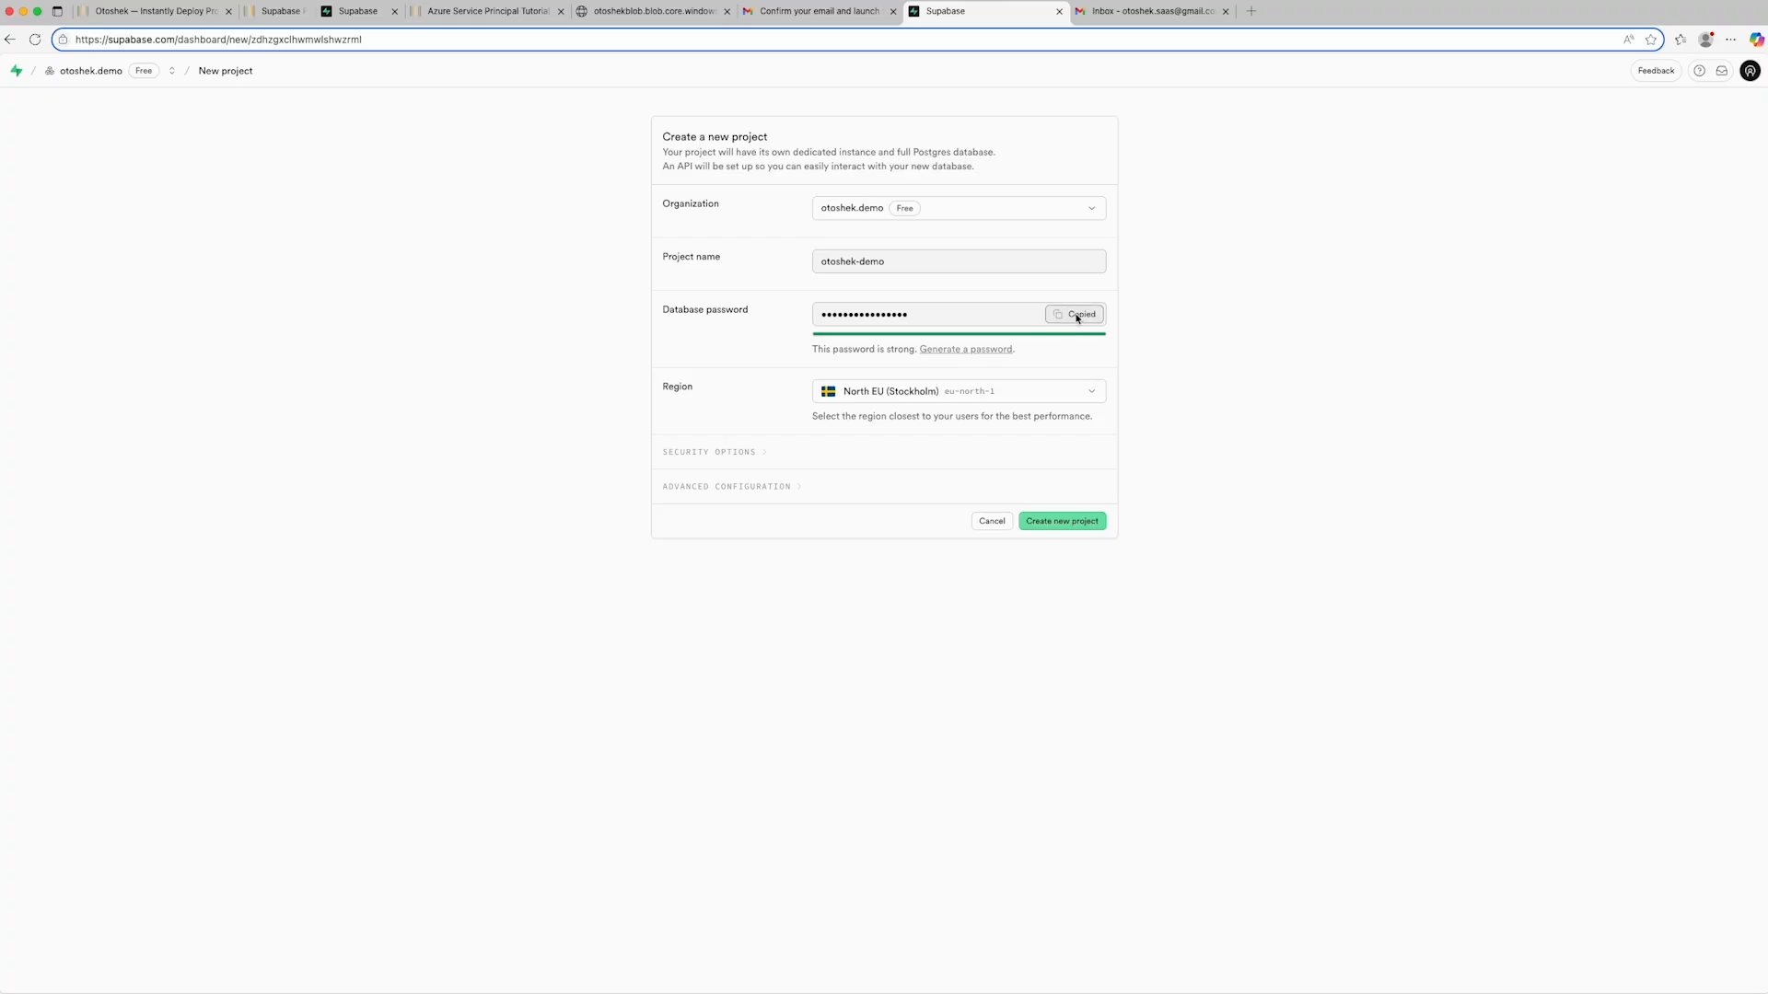
pyautogui.press('super+Tab')
pyautogui.press('super+Tab')
pyautogui.press('super+Tab')
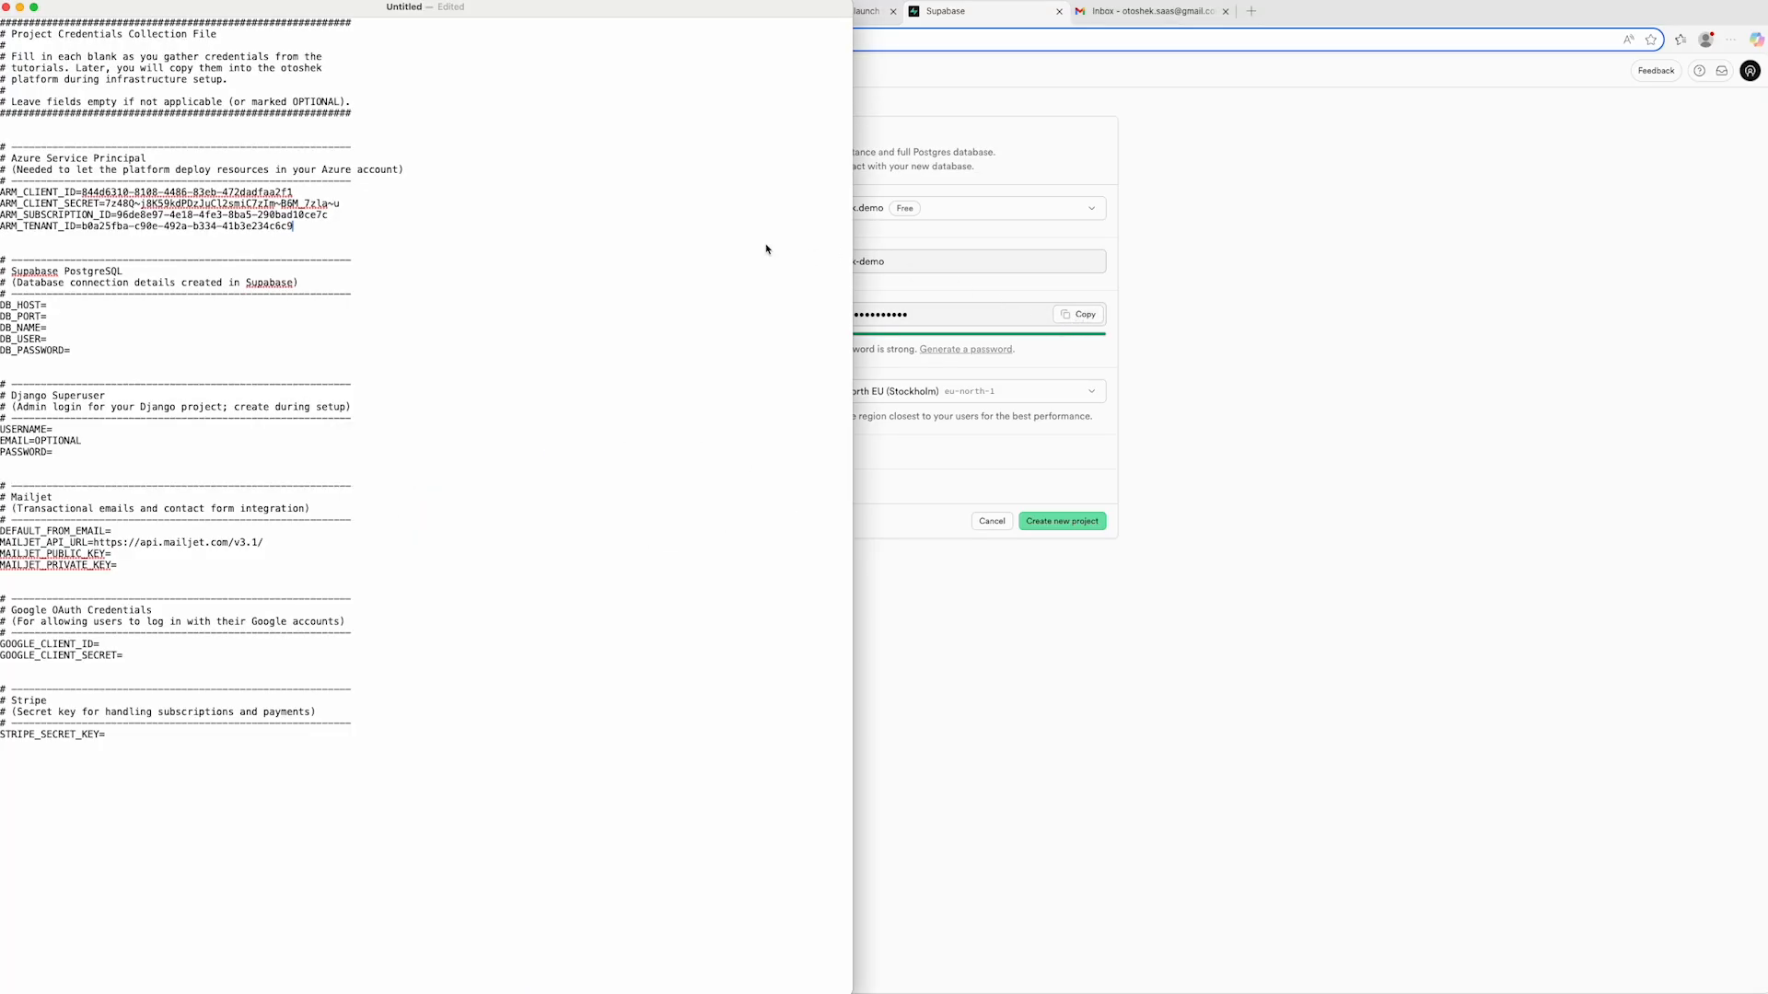
pyautogui.click(84, 353)
pyautogui.press('super+v')
pyautogui.press('super+Tab')
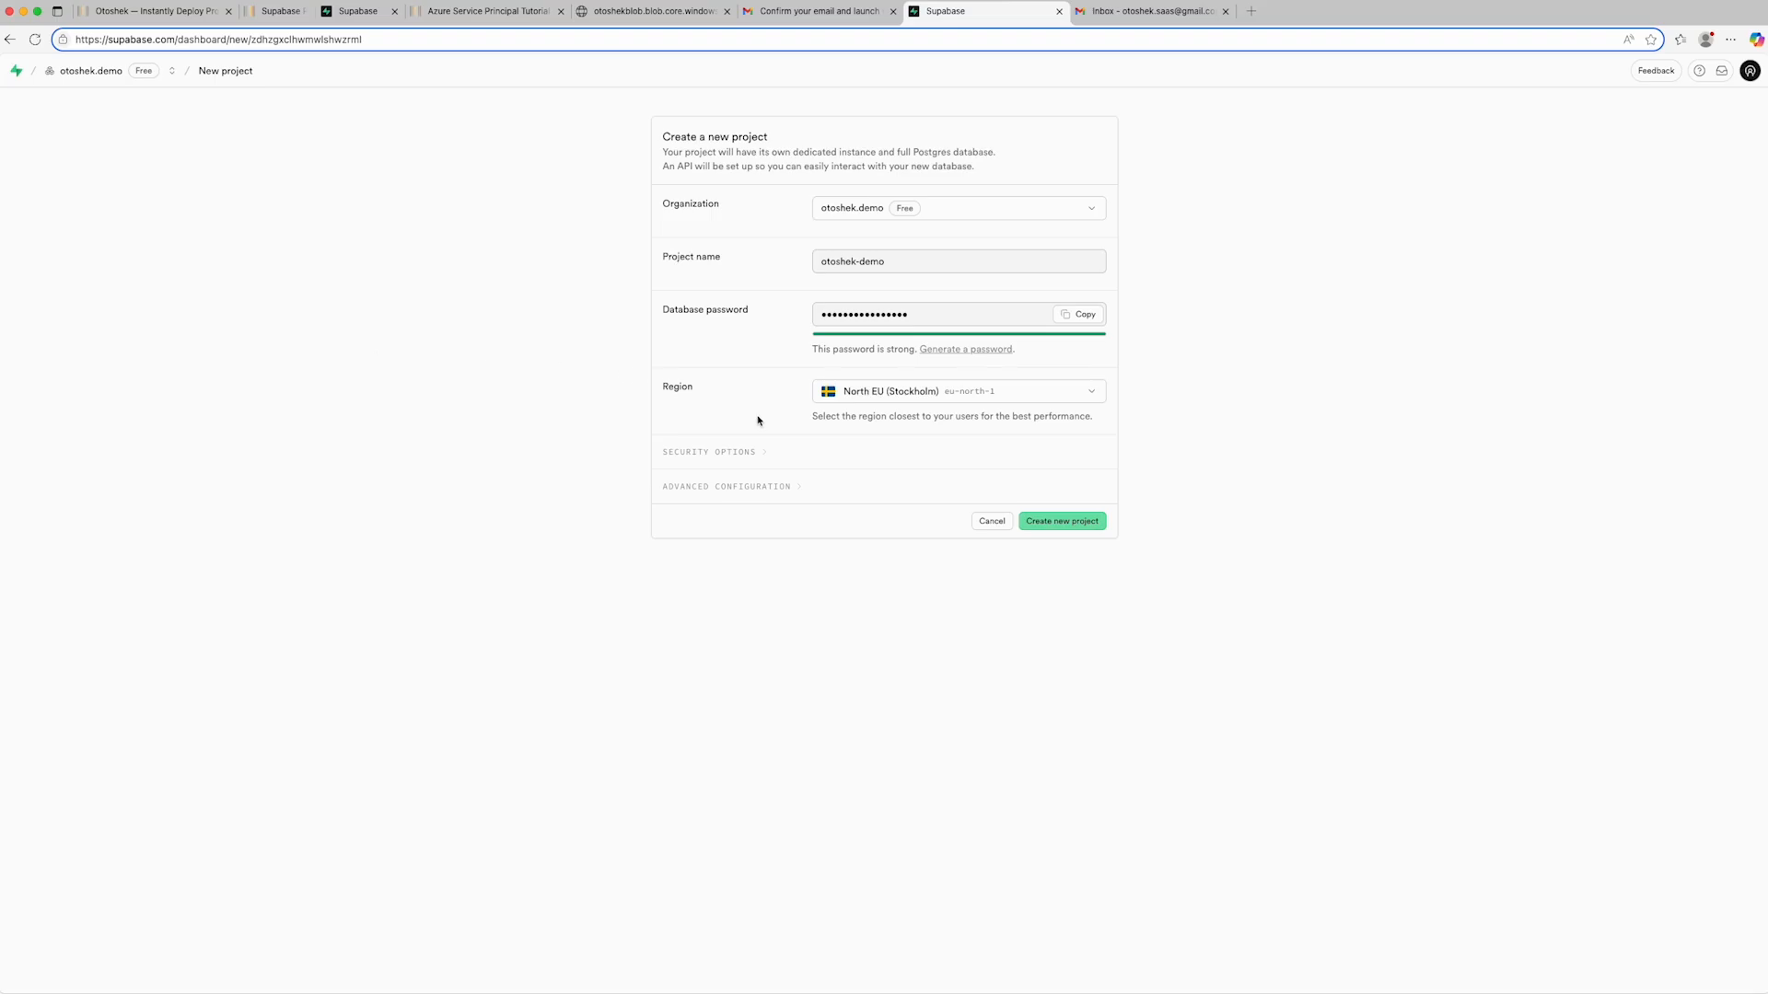
# - Choose North EU (Stockholm) as the project's region and create the new project
pyautogui.click(1088, 394)
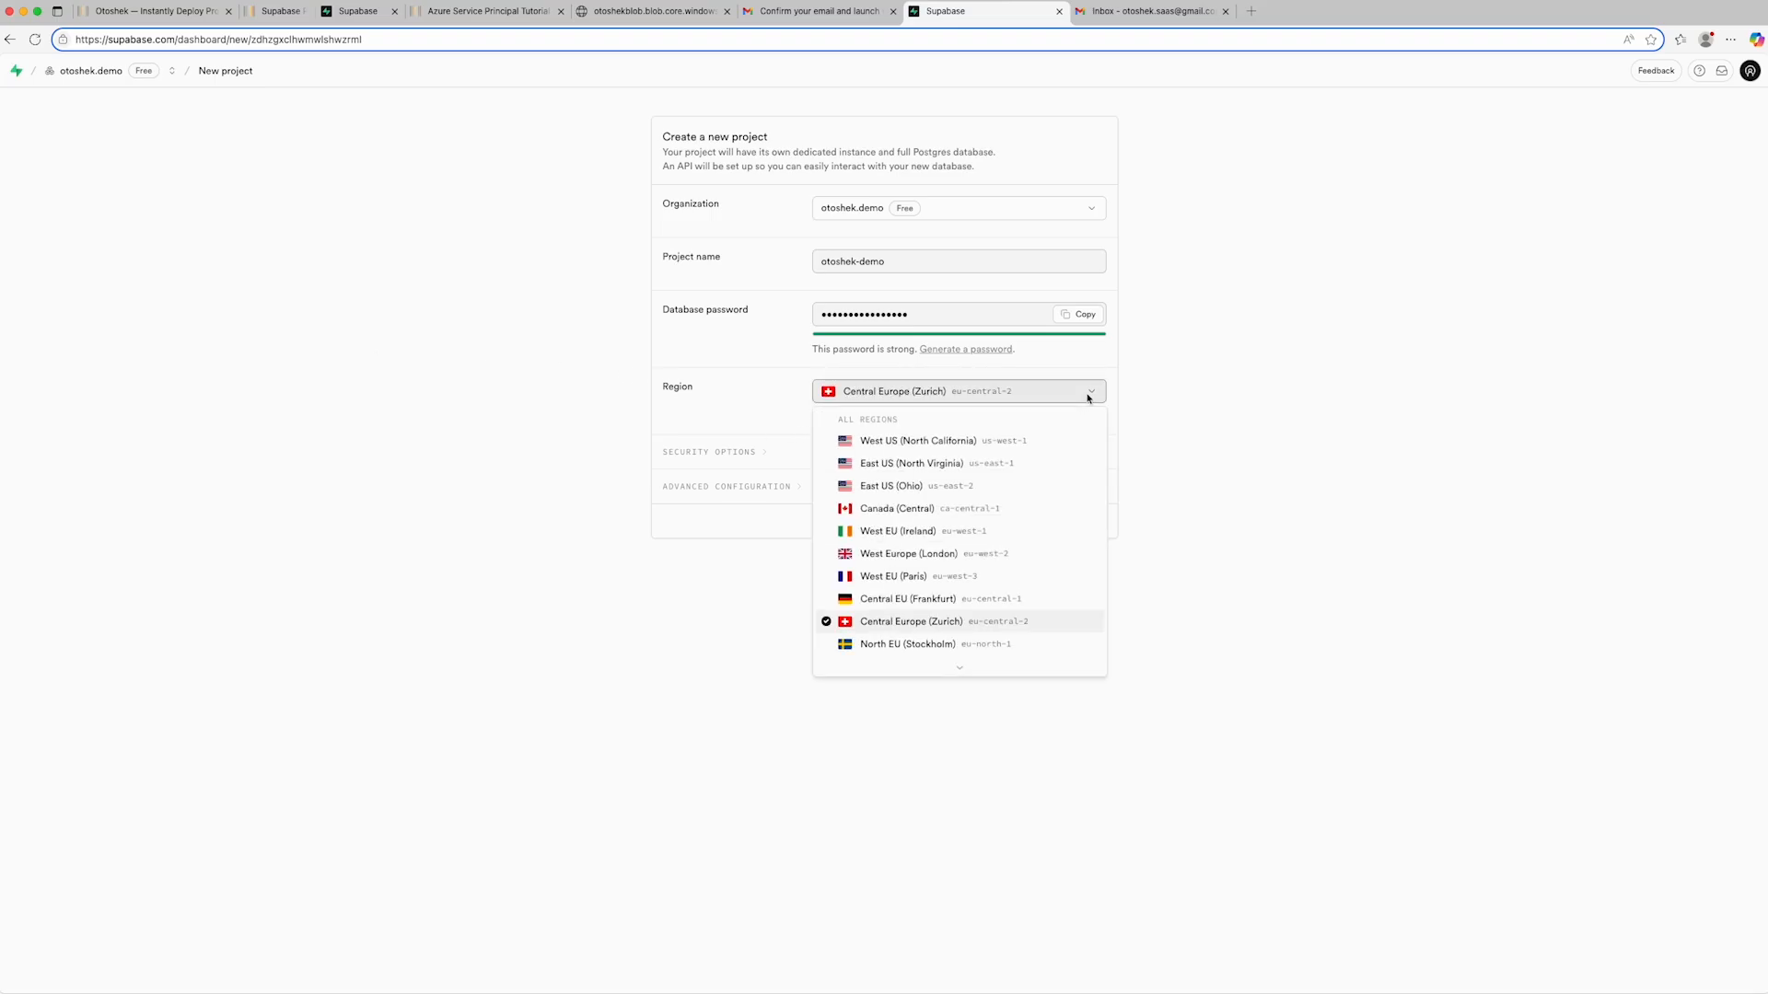
pyautogui.scroll(-1, 919, 643)
pyautogui.click(917, 615)
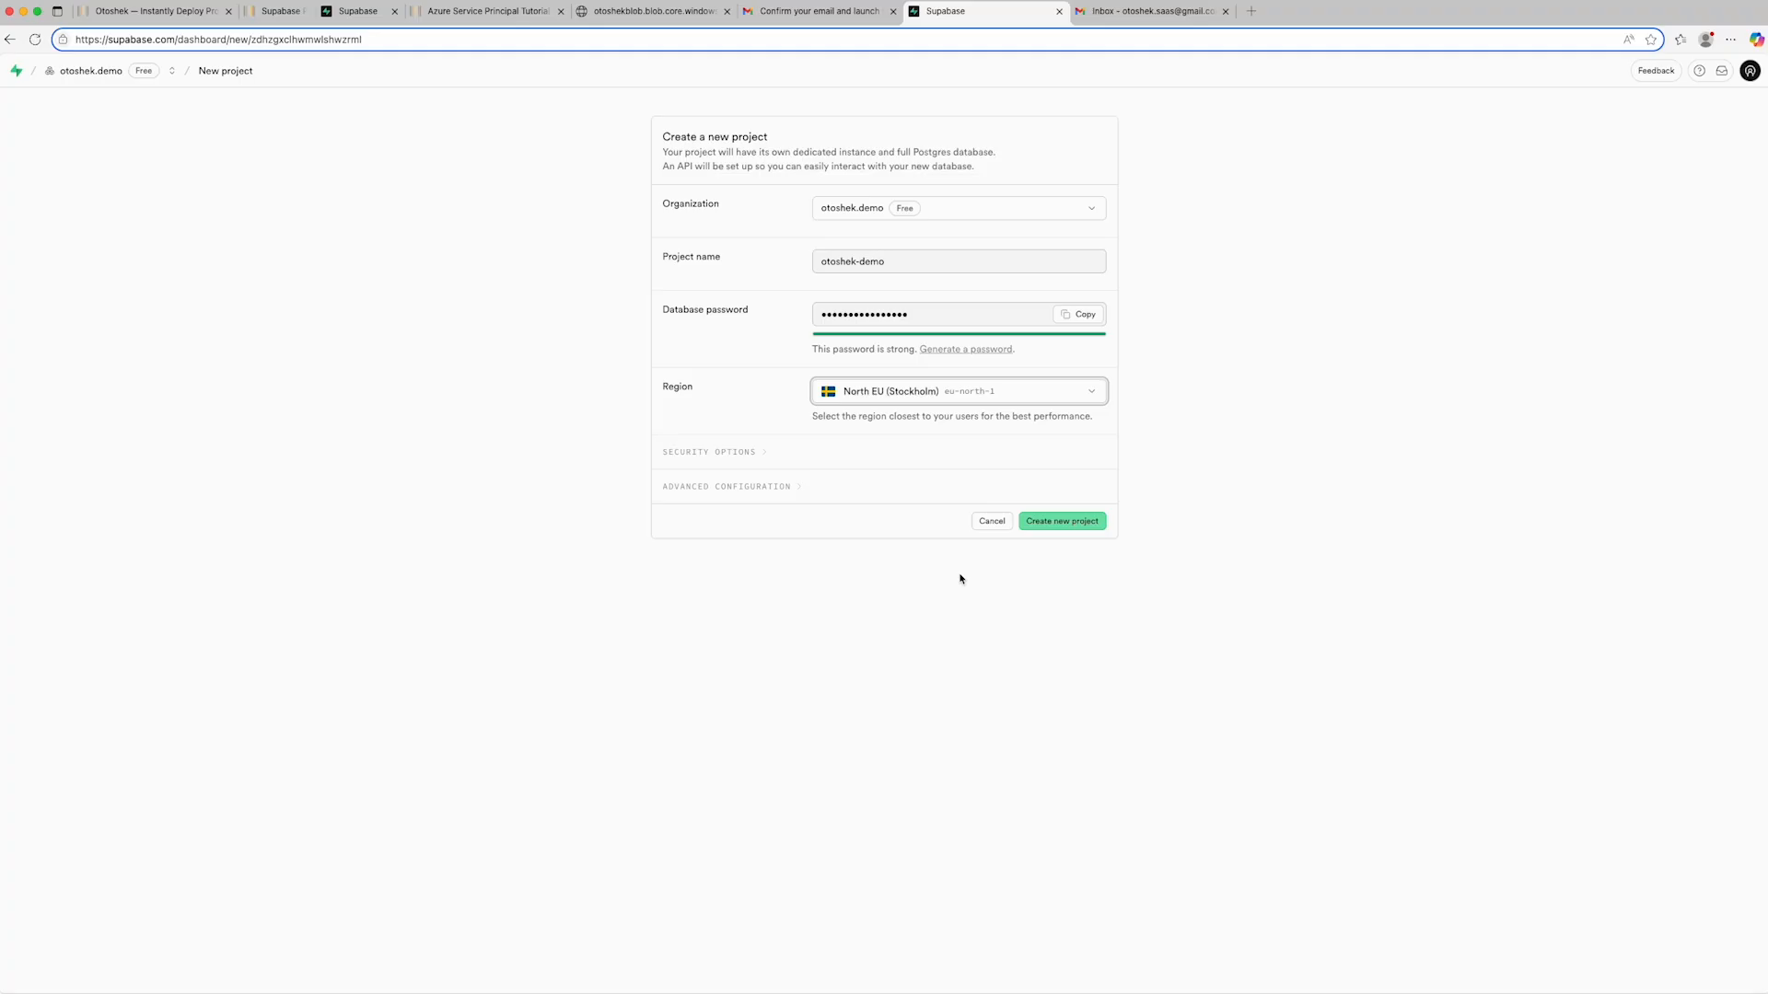
pyautogui.click(1054, 526)
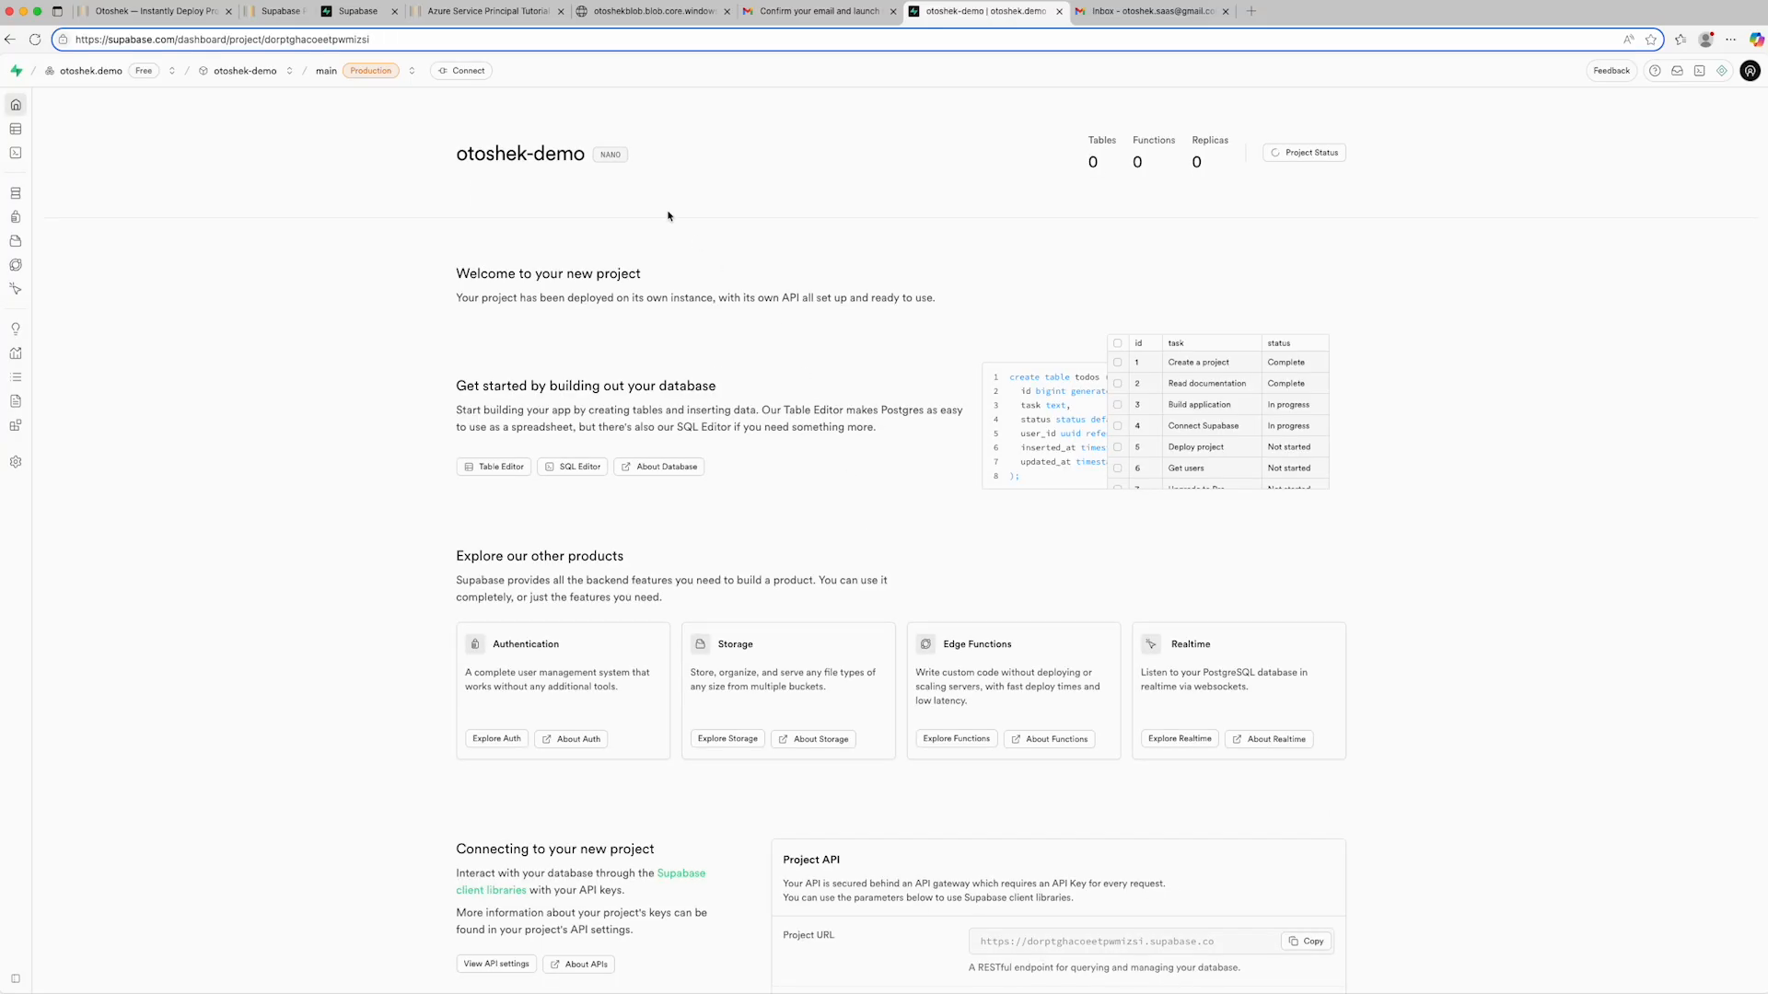
# - Open the otoshek-demo project's connection details, set the connection string type to Python and show the Transaction pooler parameters
pyautogui.click(465, 72)
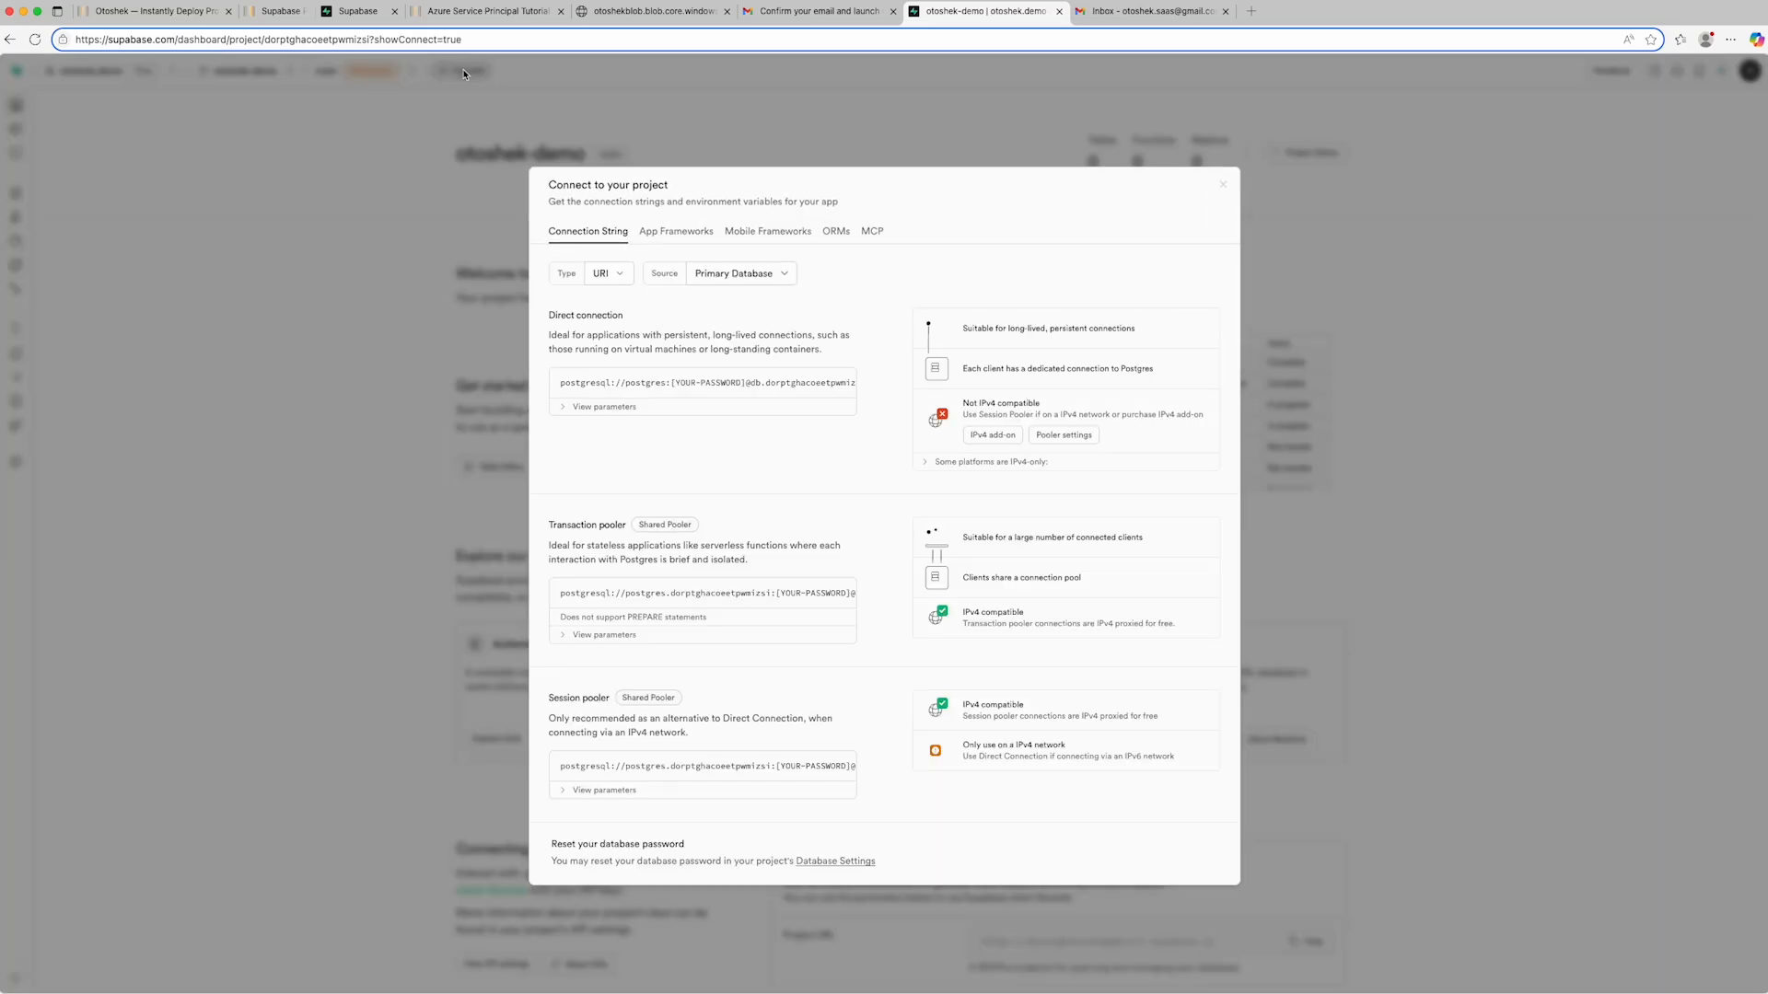
pyautogui.click(608, 273)
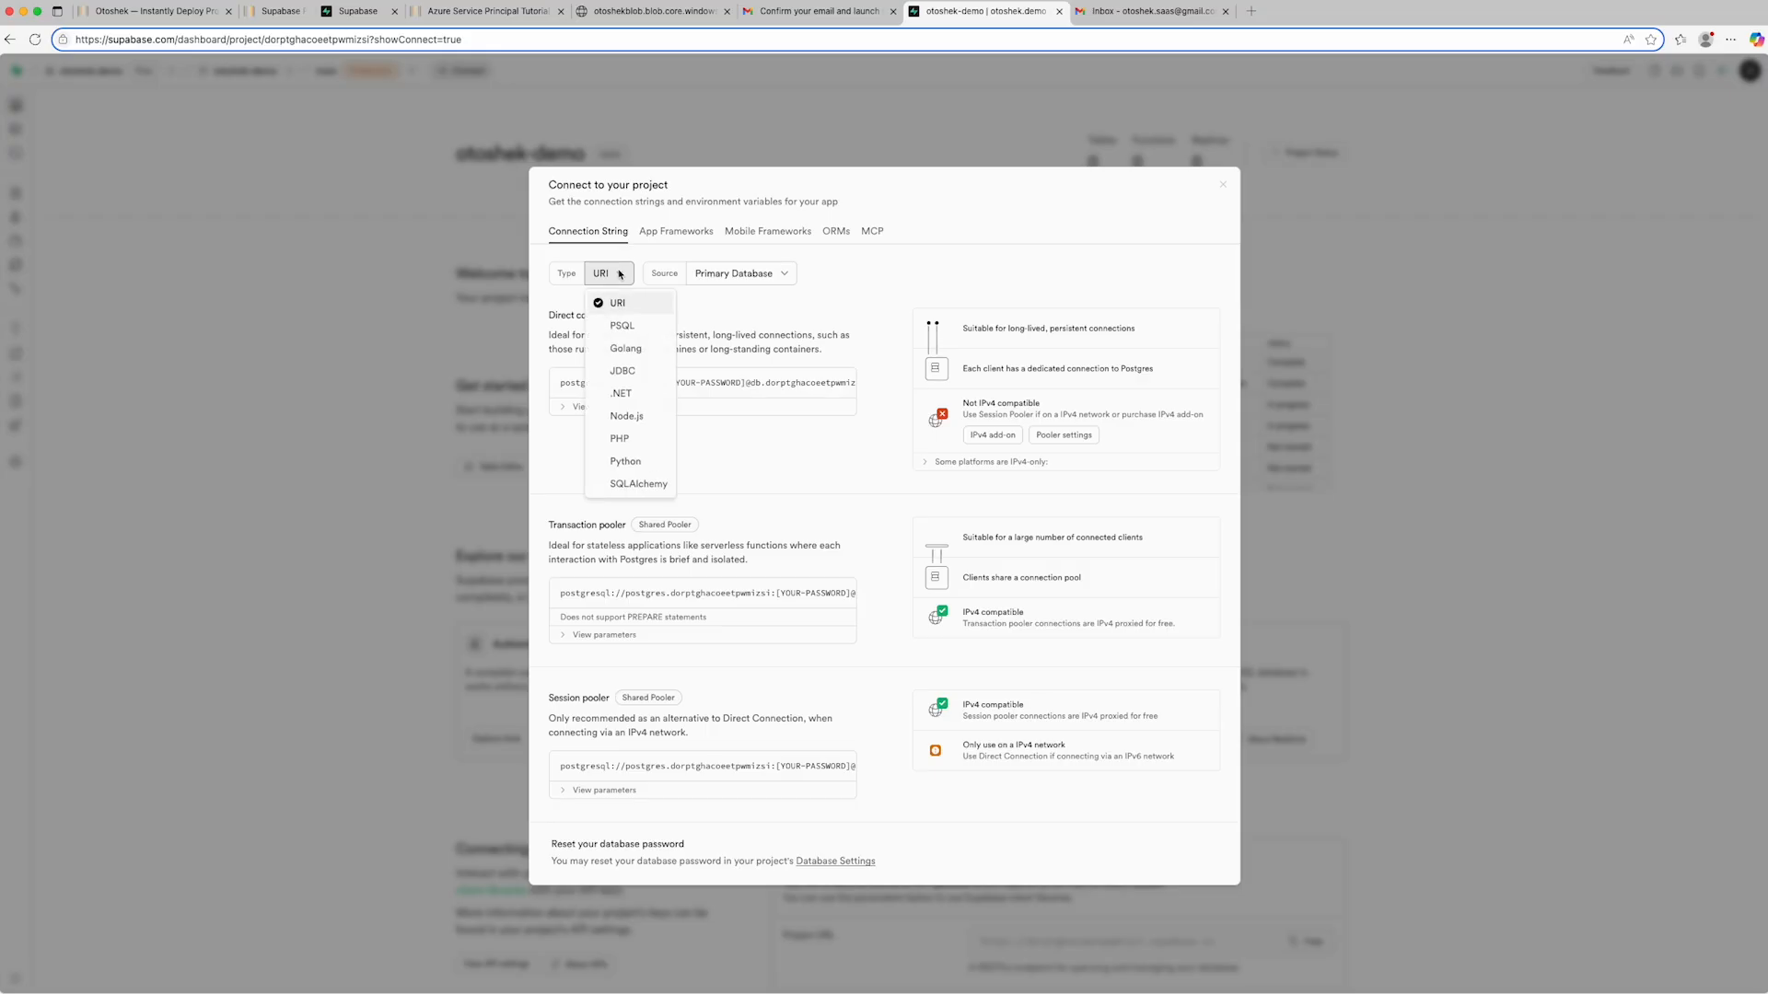
pyautogui.click(626, 460)
pyautogui.scroll(-2, 624, 463)
pyautogui.scroll(-1, 624, 463)
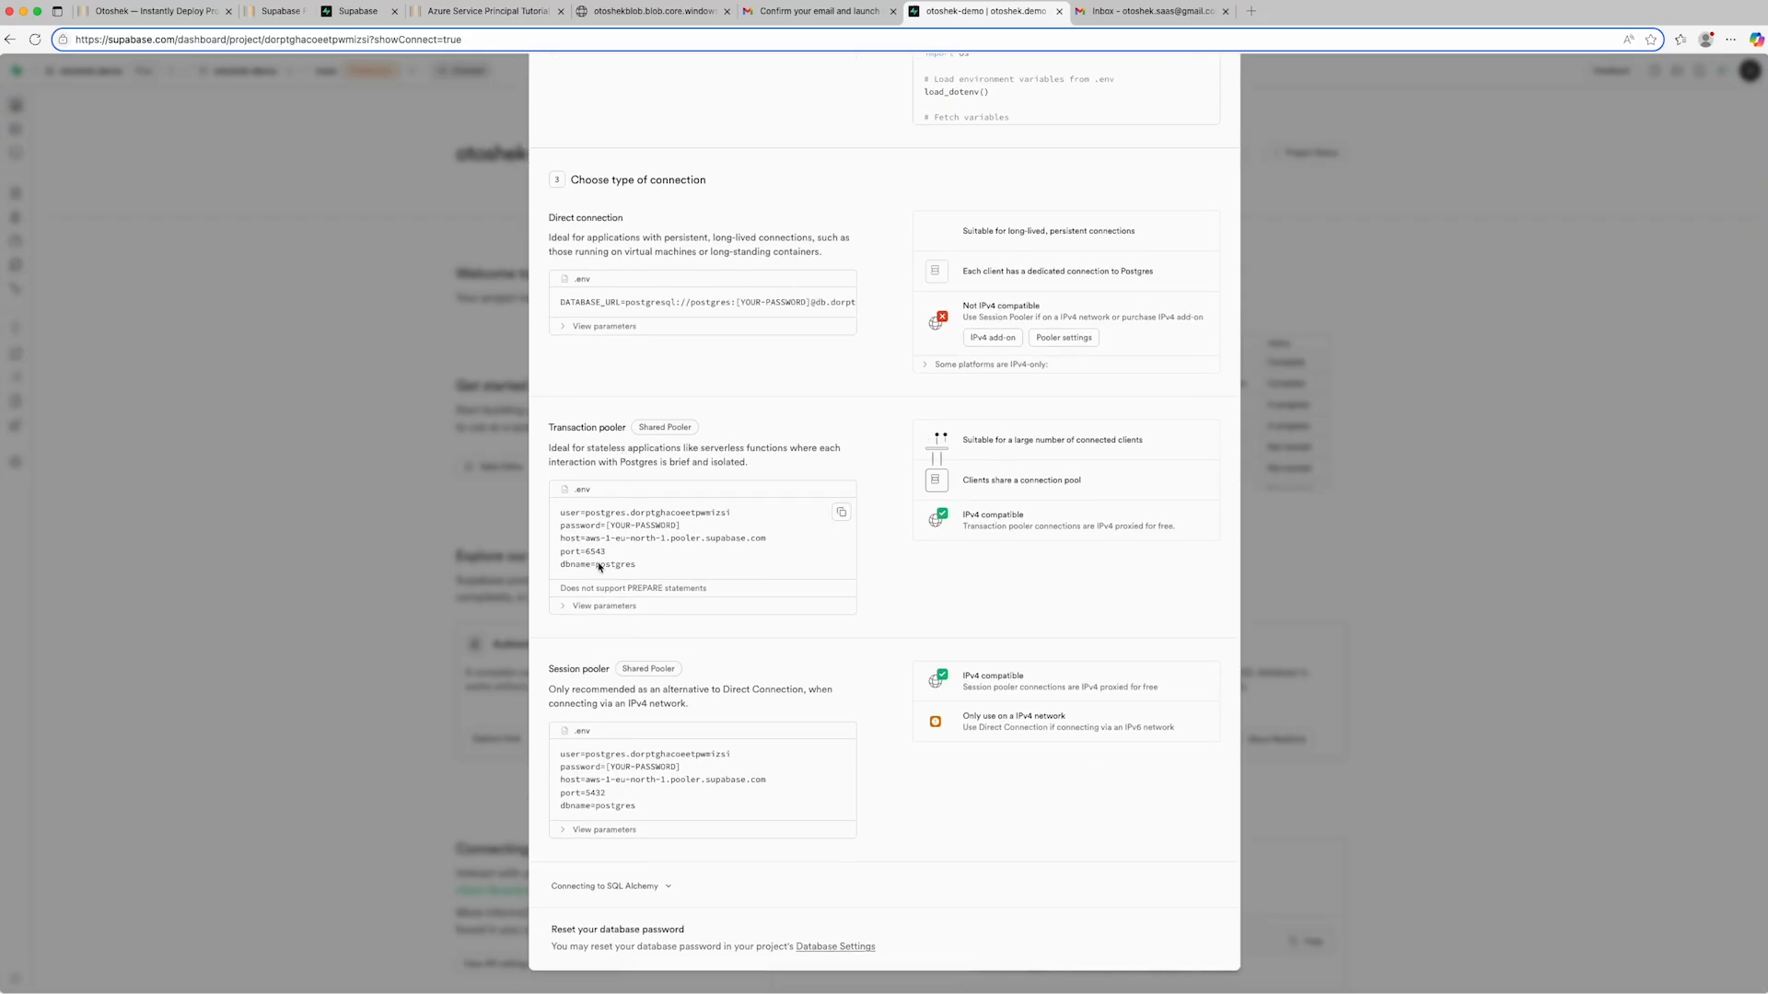
# - Expand the Transaction pooler parameters and copy the host aws-1-eu-north-1.pooler.supabase.com into the DB_HOST entry of the credentials text file
pyautogui.click(568, 606)
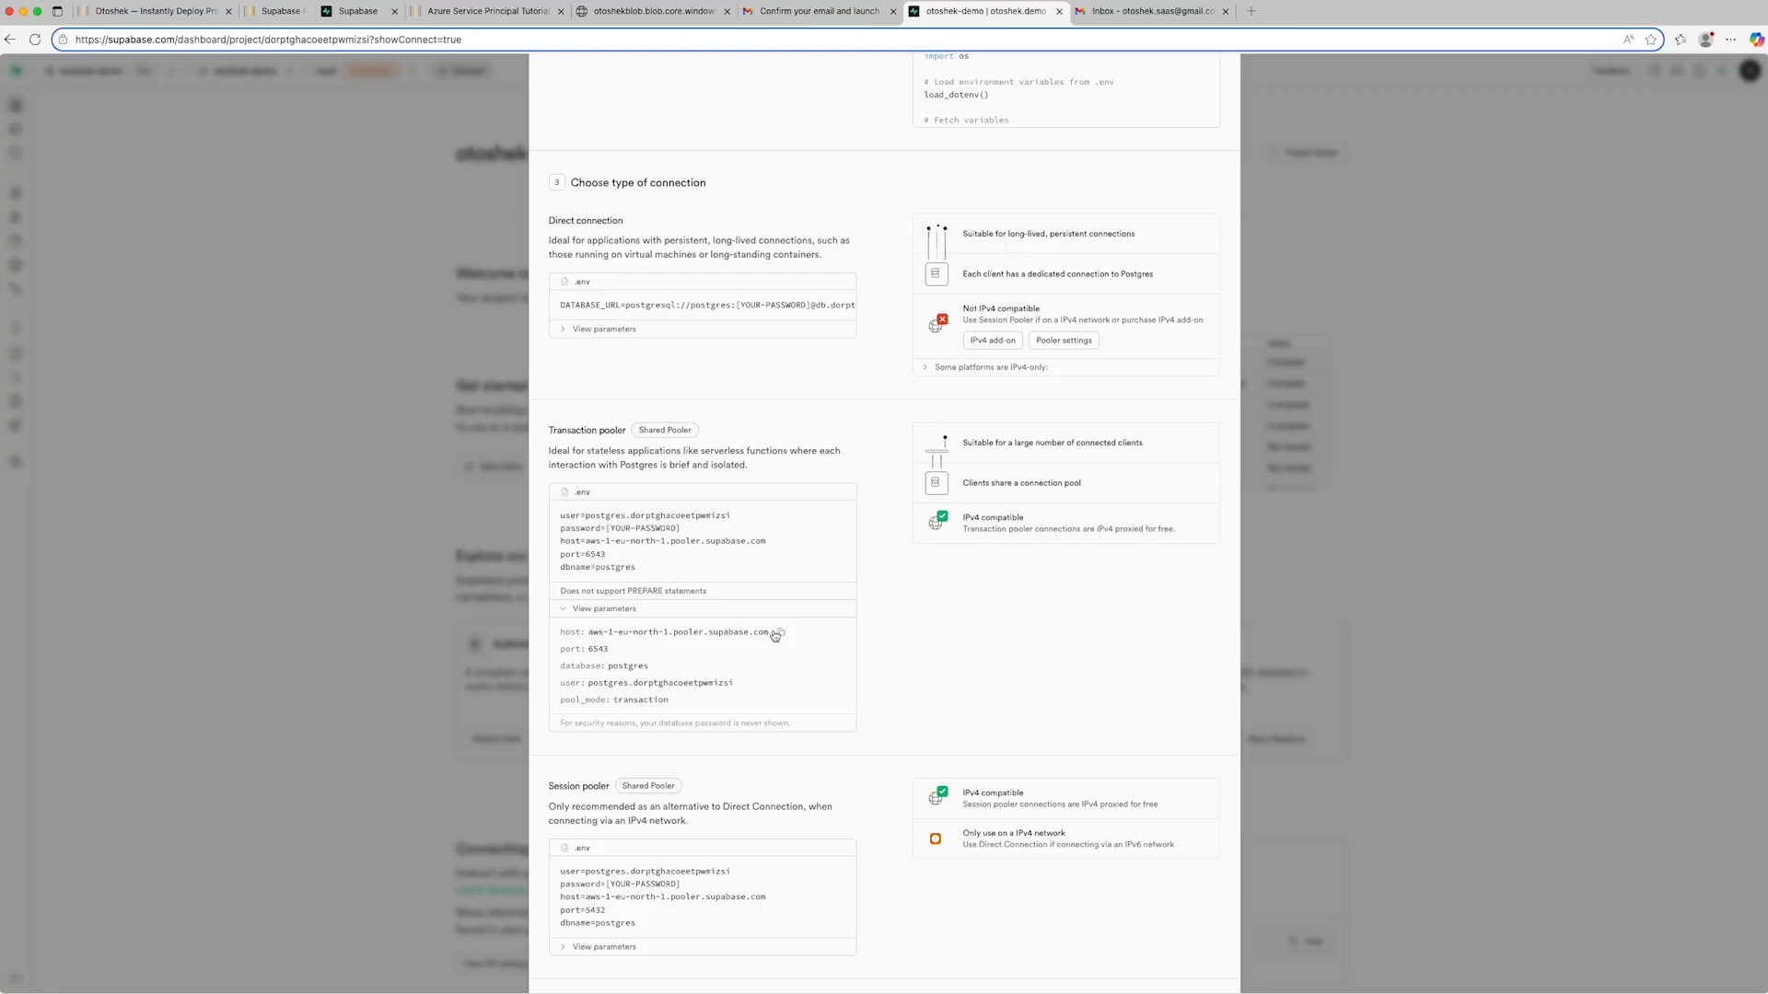
pyautogui.click(781, 632)
pyautogui.press('super+Tab')
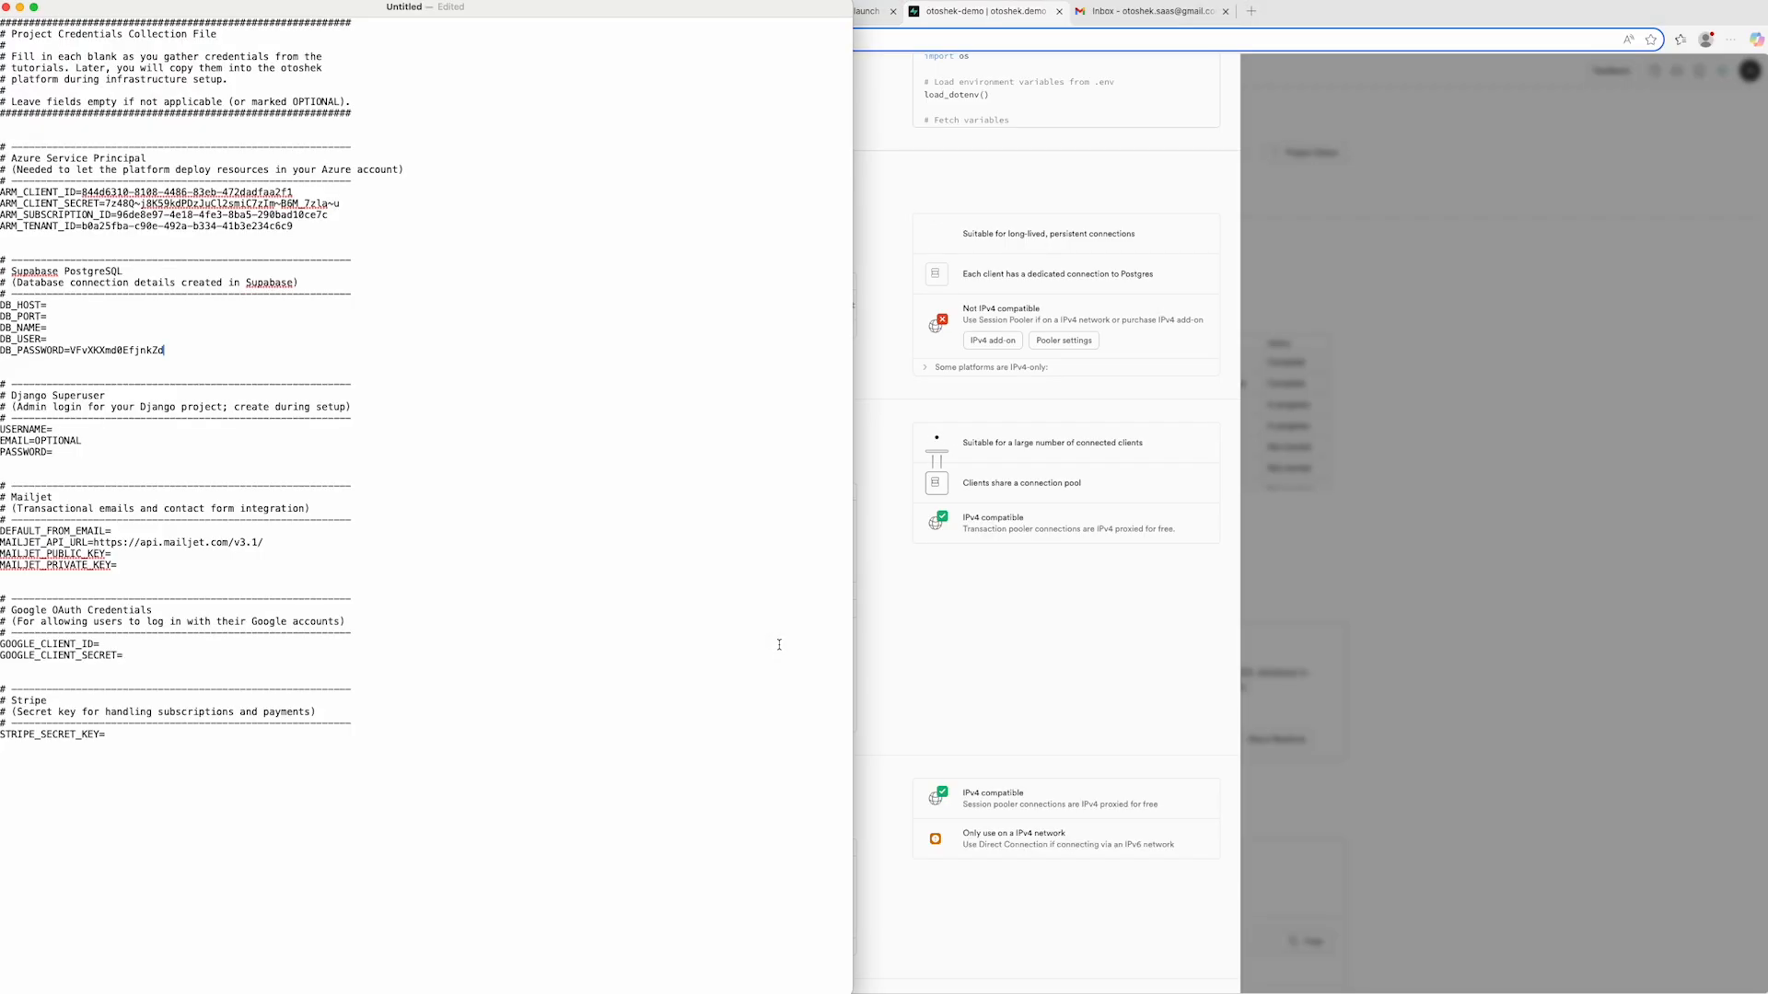
pyautogui.click(48, 304)
pyautogui.press('super+v')
pyautogui.press('super+Tab')
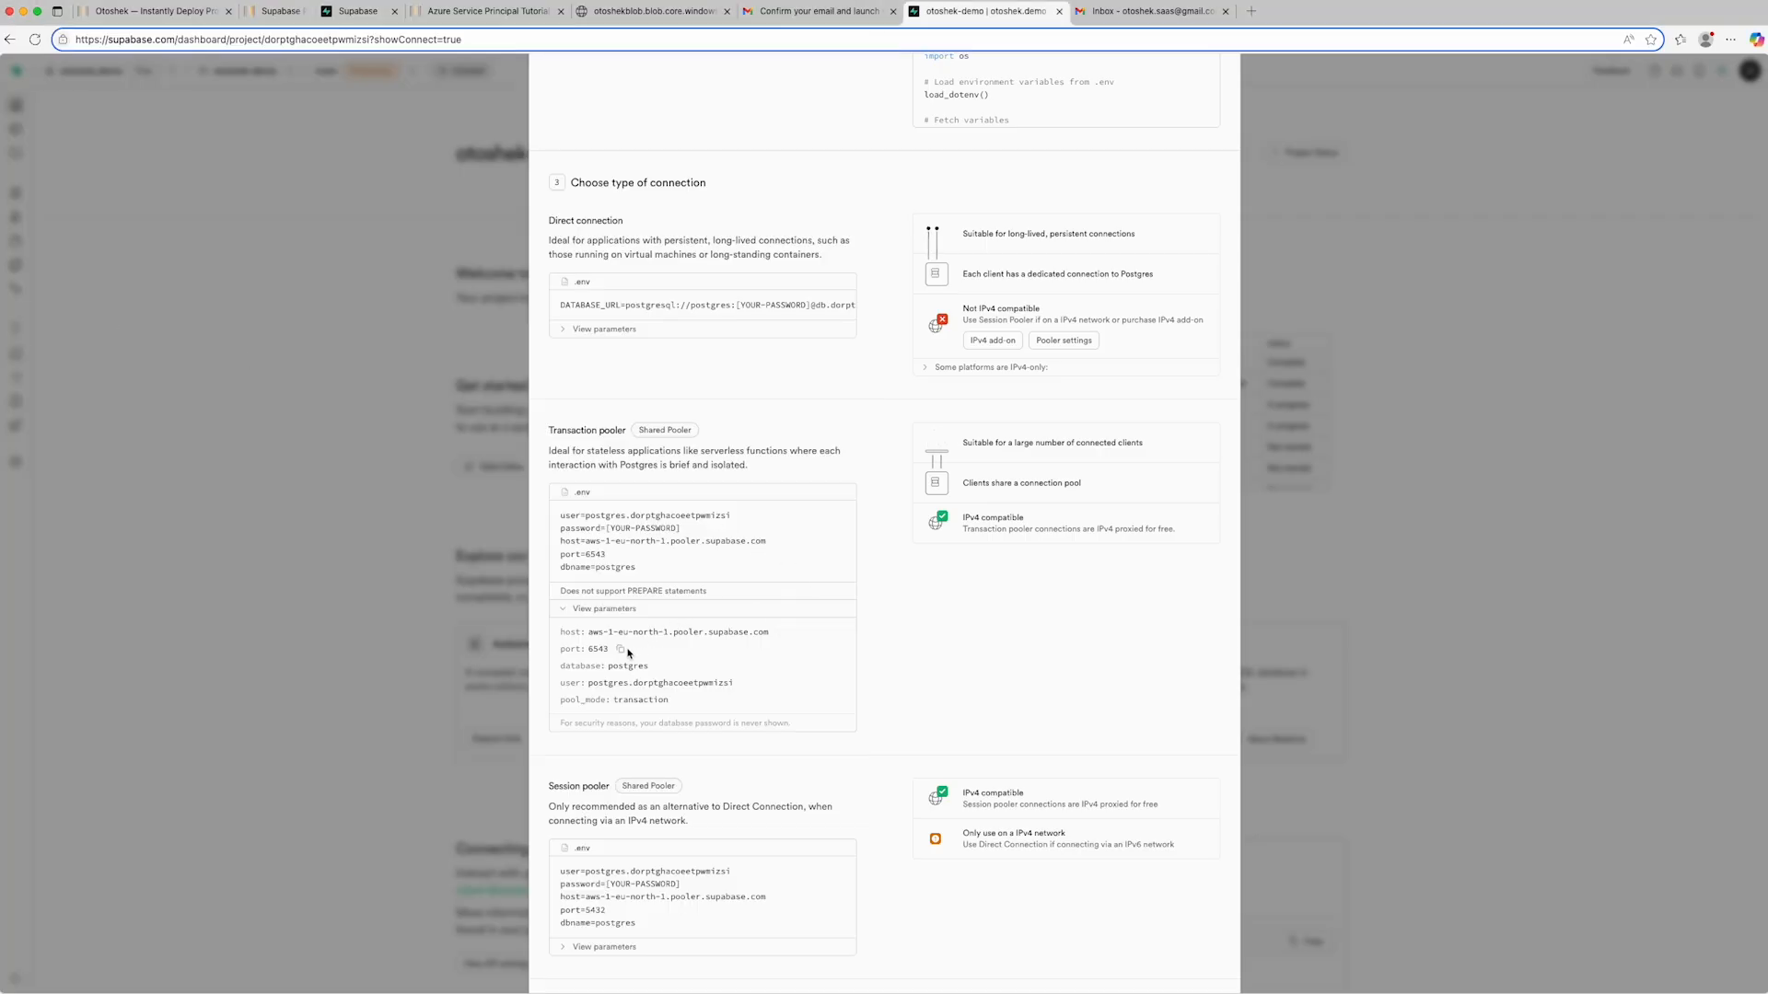
# - Fill in DB_PORT with 6543 and DB_NAME with postgres in the credentials text file, taking both from the Transaction pooler parameters
pyautogui.press('super+Tab')
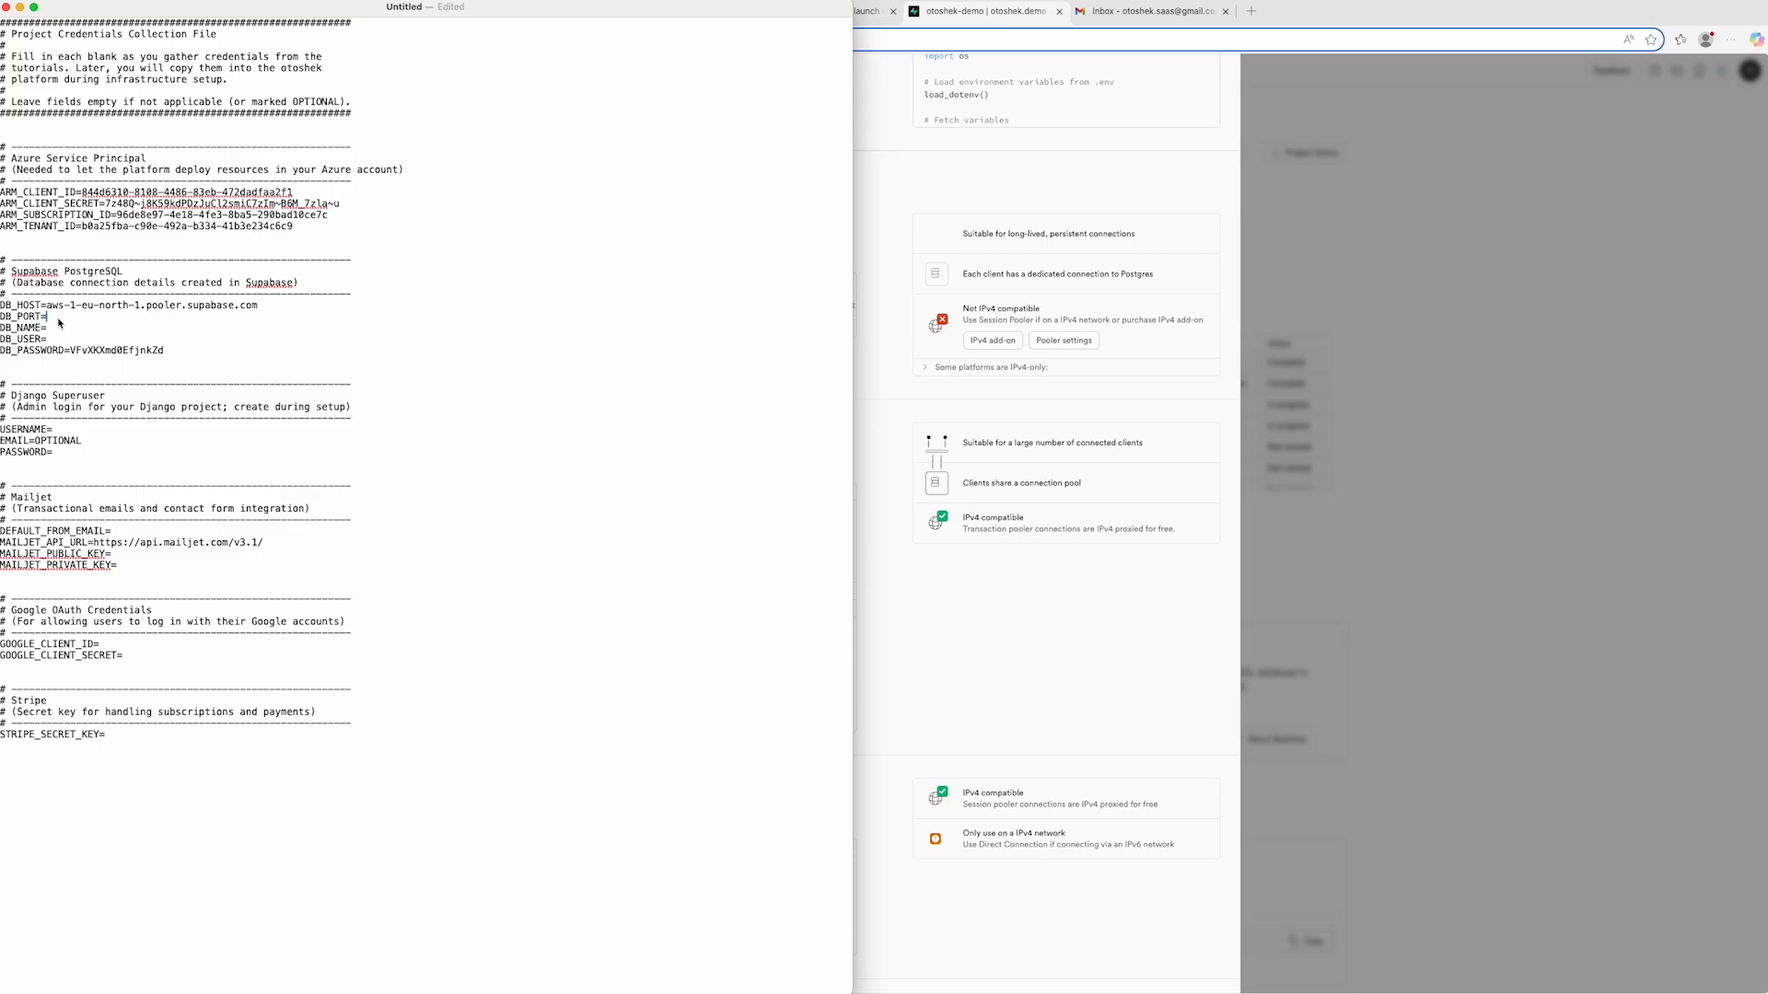
pyautogui.write('6543')
pyautogui.press('super+Tab')
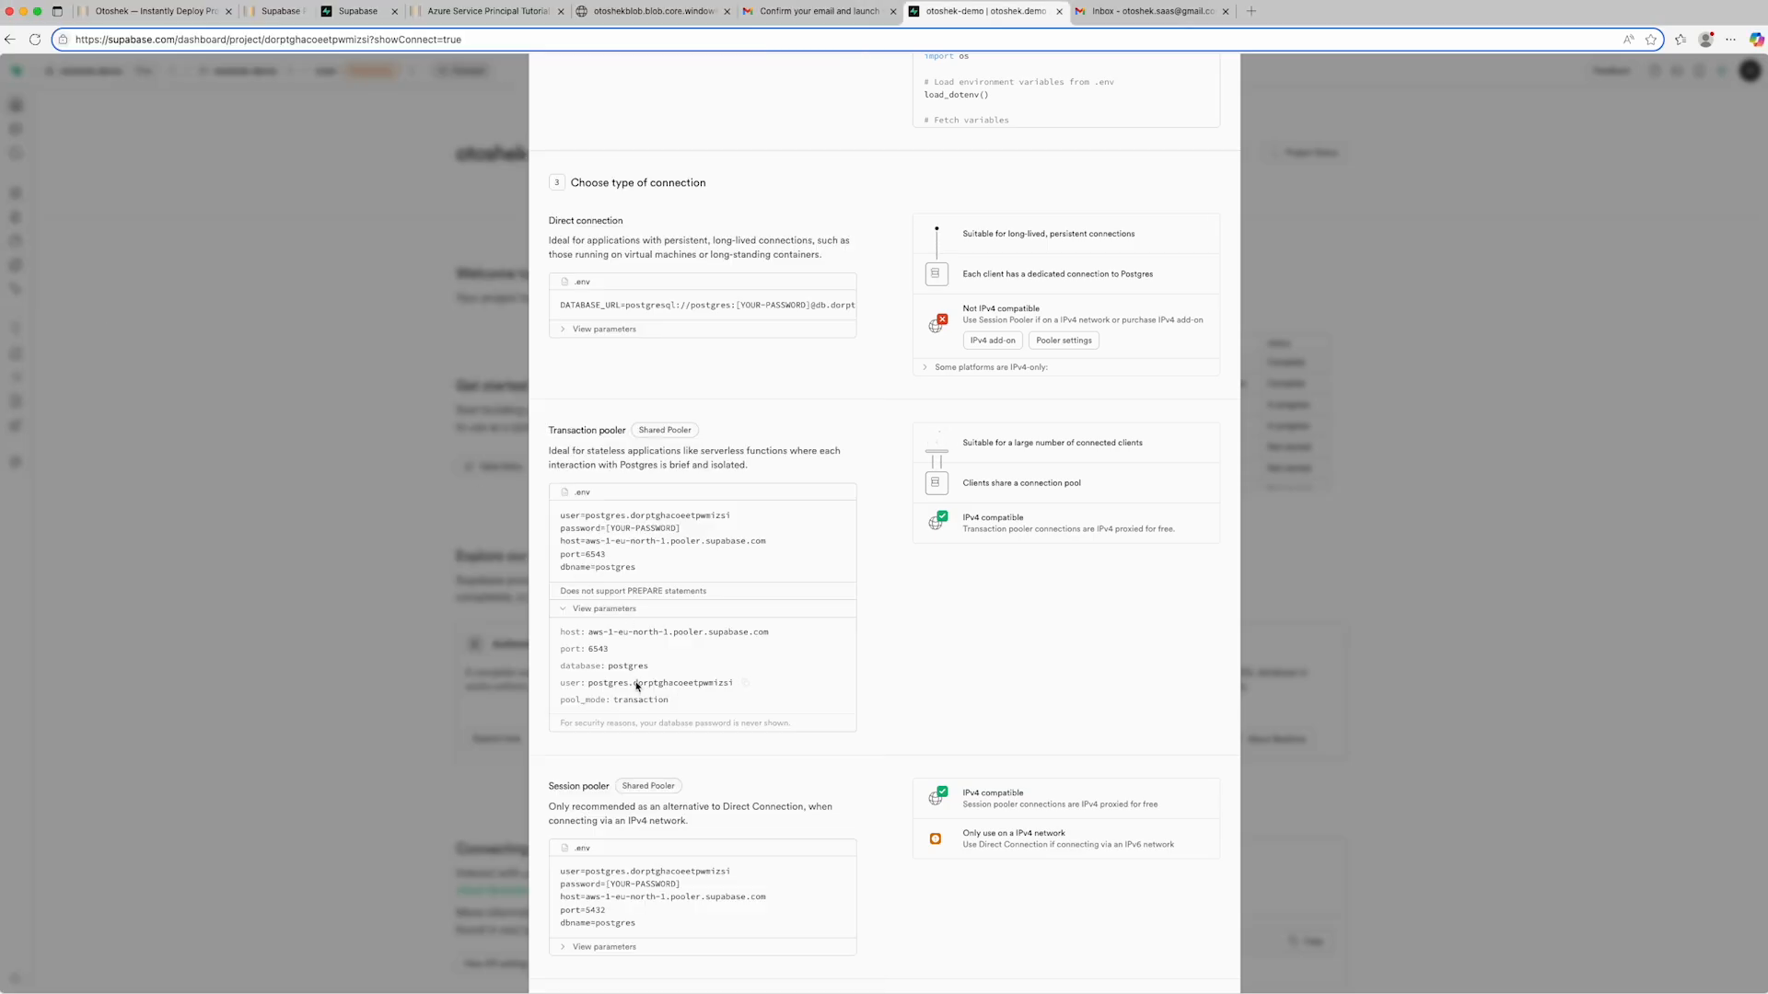
pyautogui.press('super+Tab')
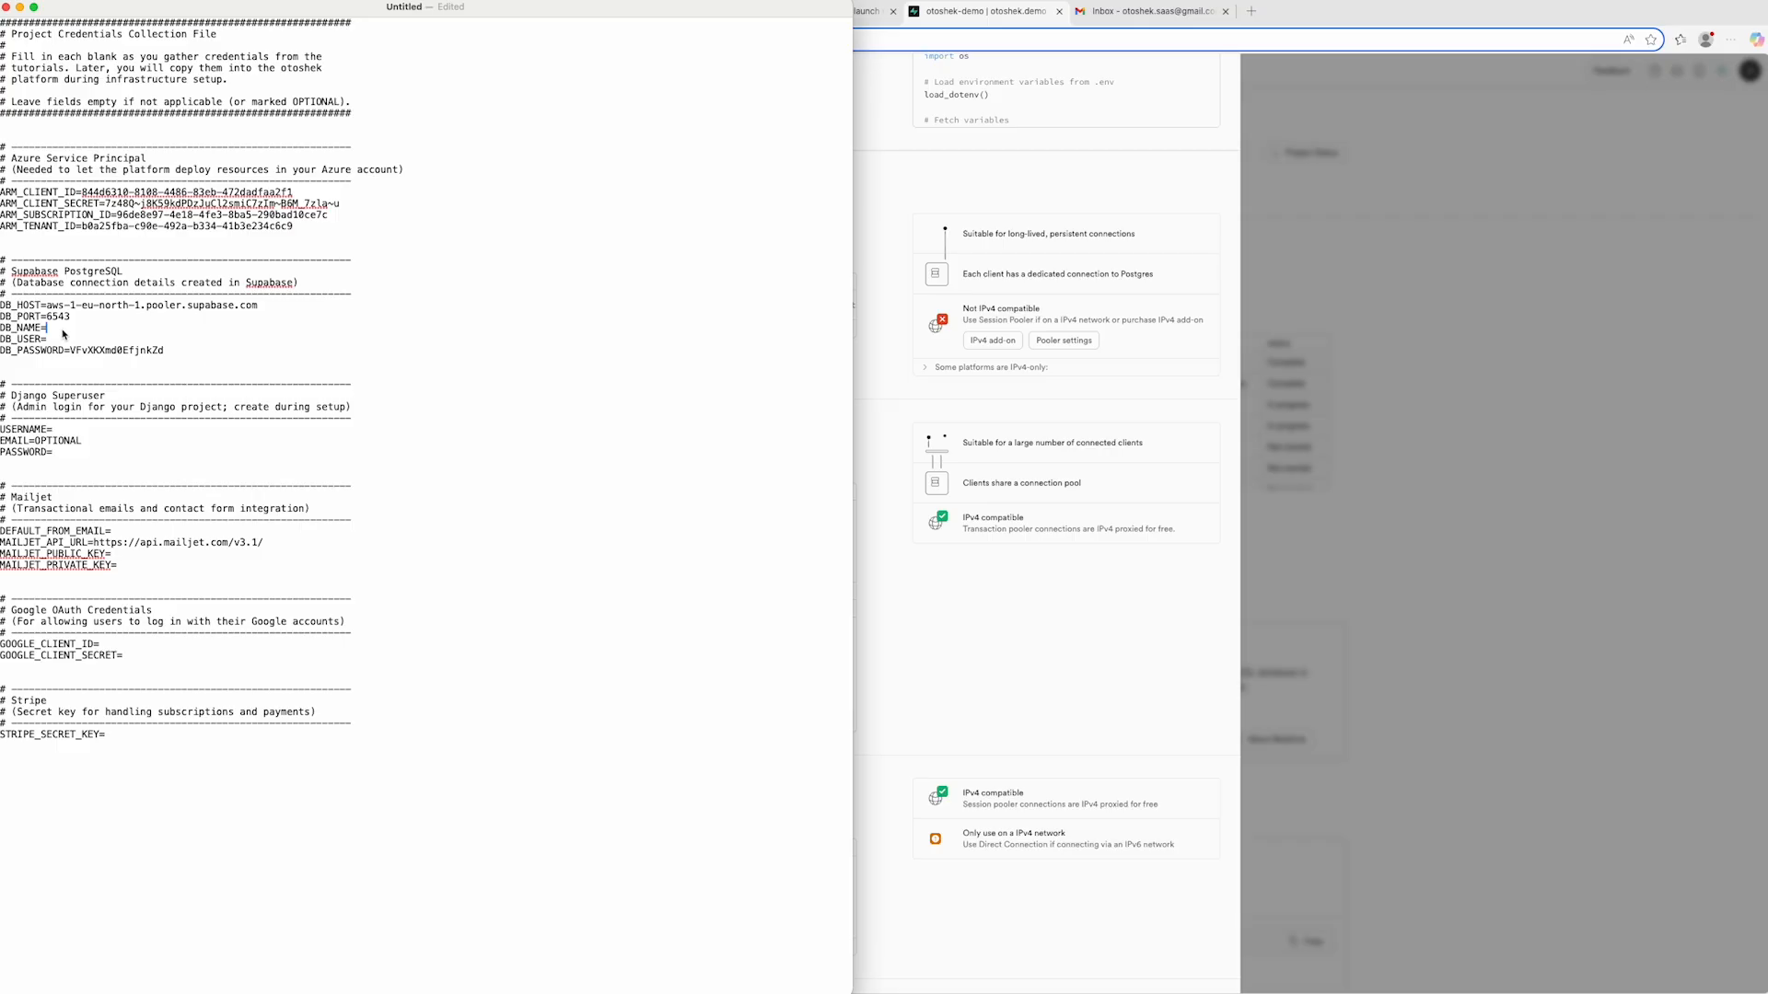
pyautogui.press('super+Tab')
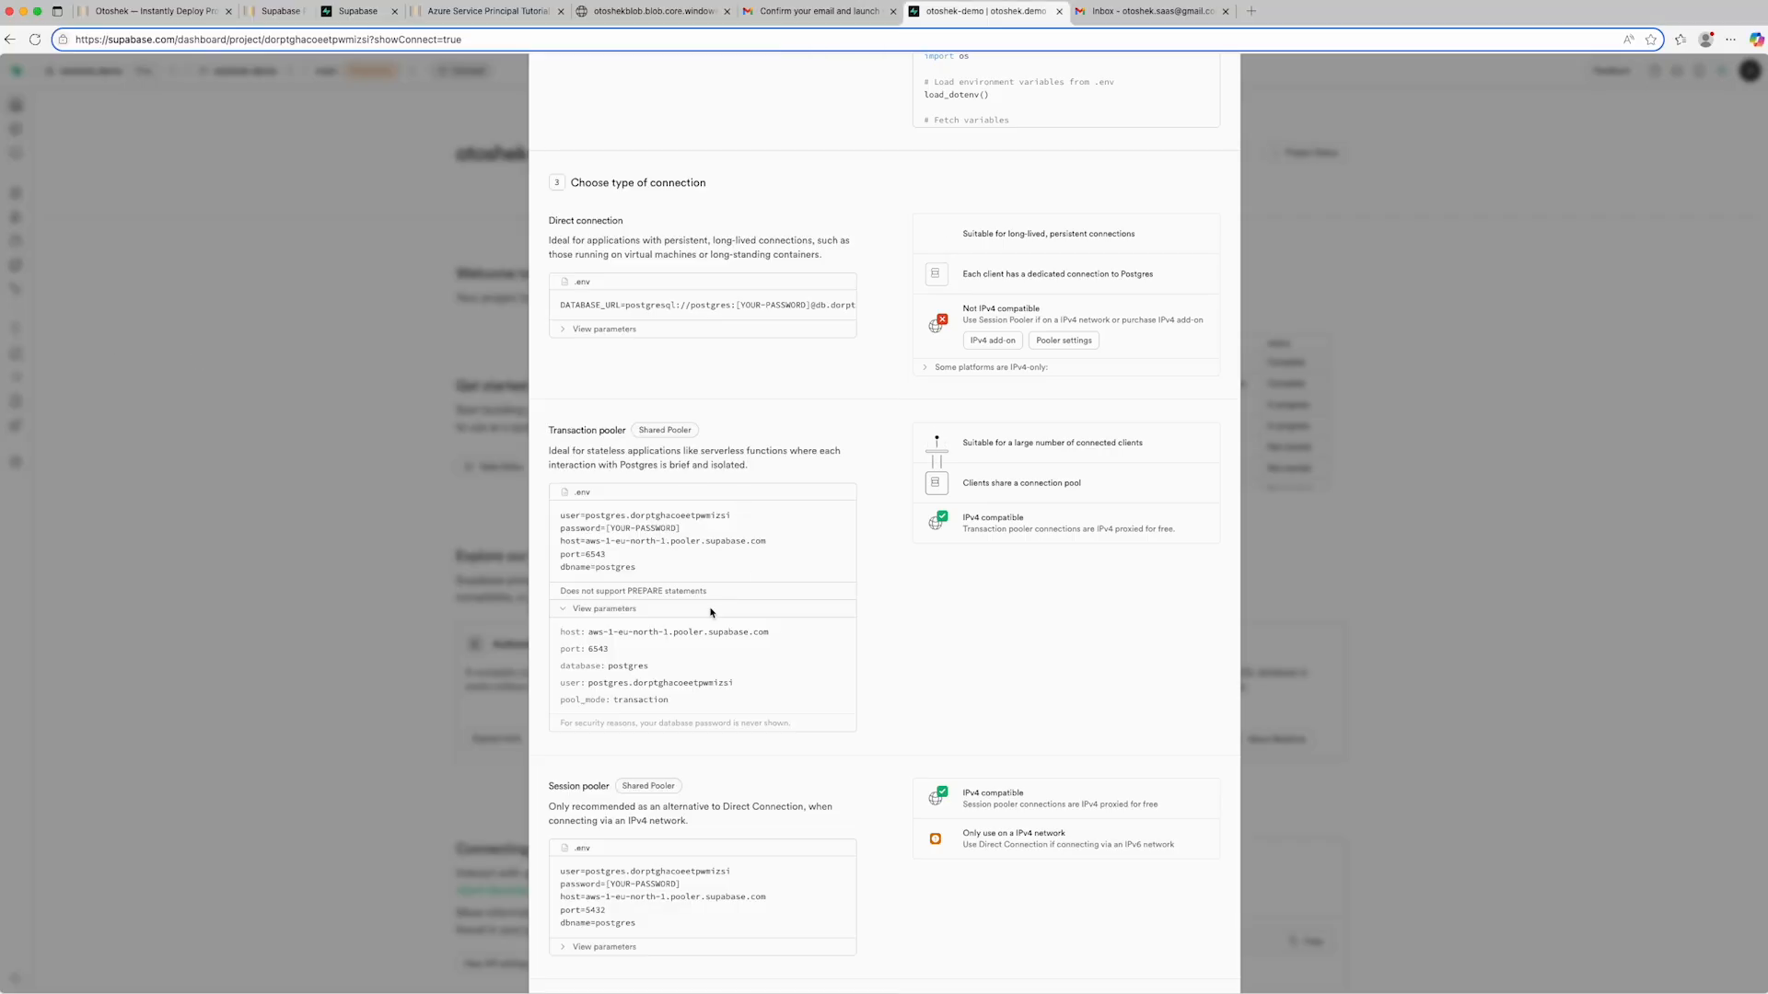
# - Copy the Transaction pooler's database user into the DB_USER entry of the credentials text file and return to the browser
pyautogui.click(746, 685)
pyautogui.press('super+Tab')
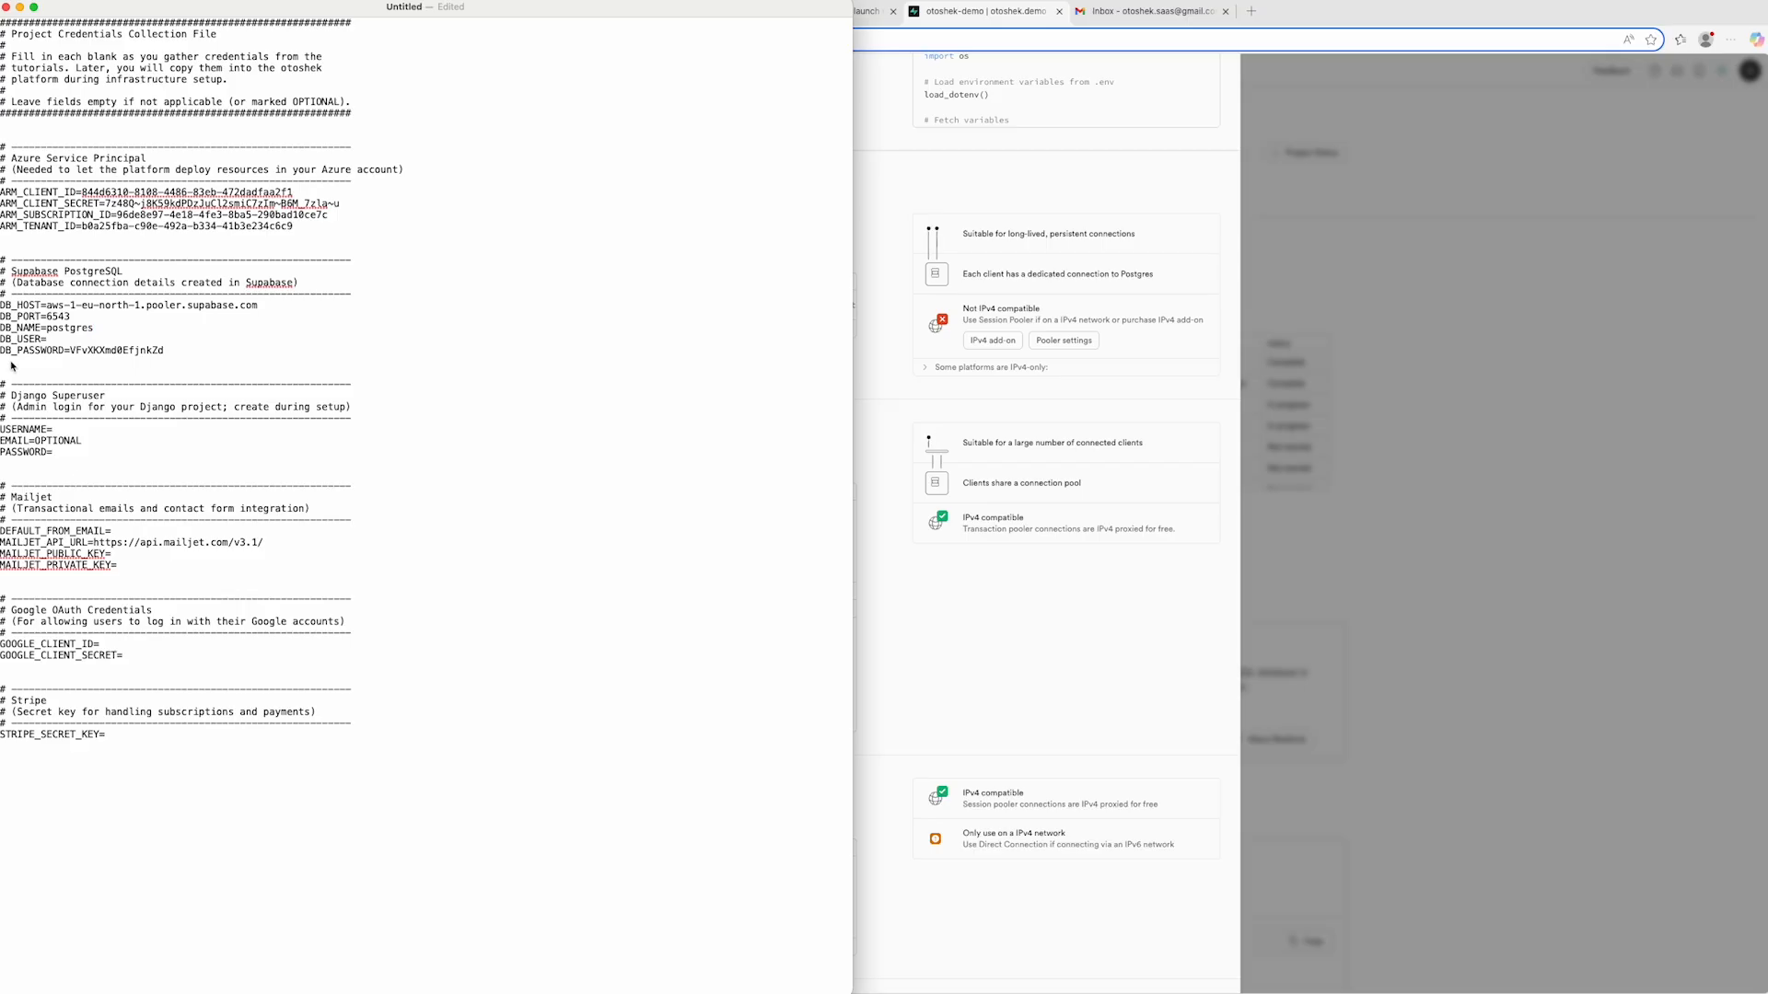
pyautogui.click(56, 342)
pyautogui.press('super+v')
pyautogui.press('super+Tab')
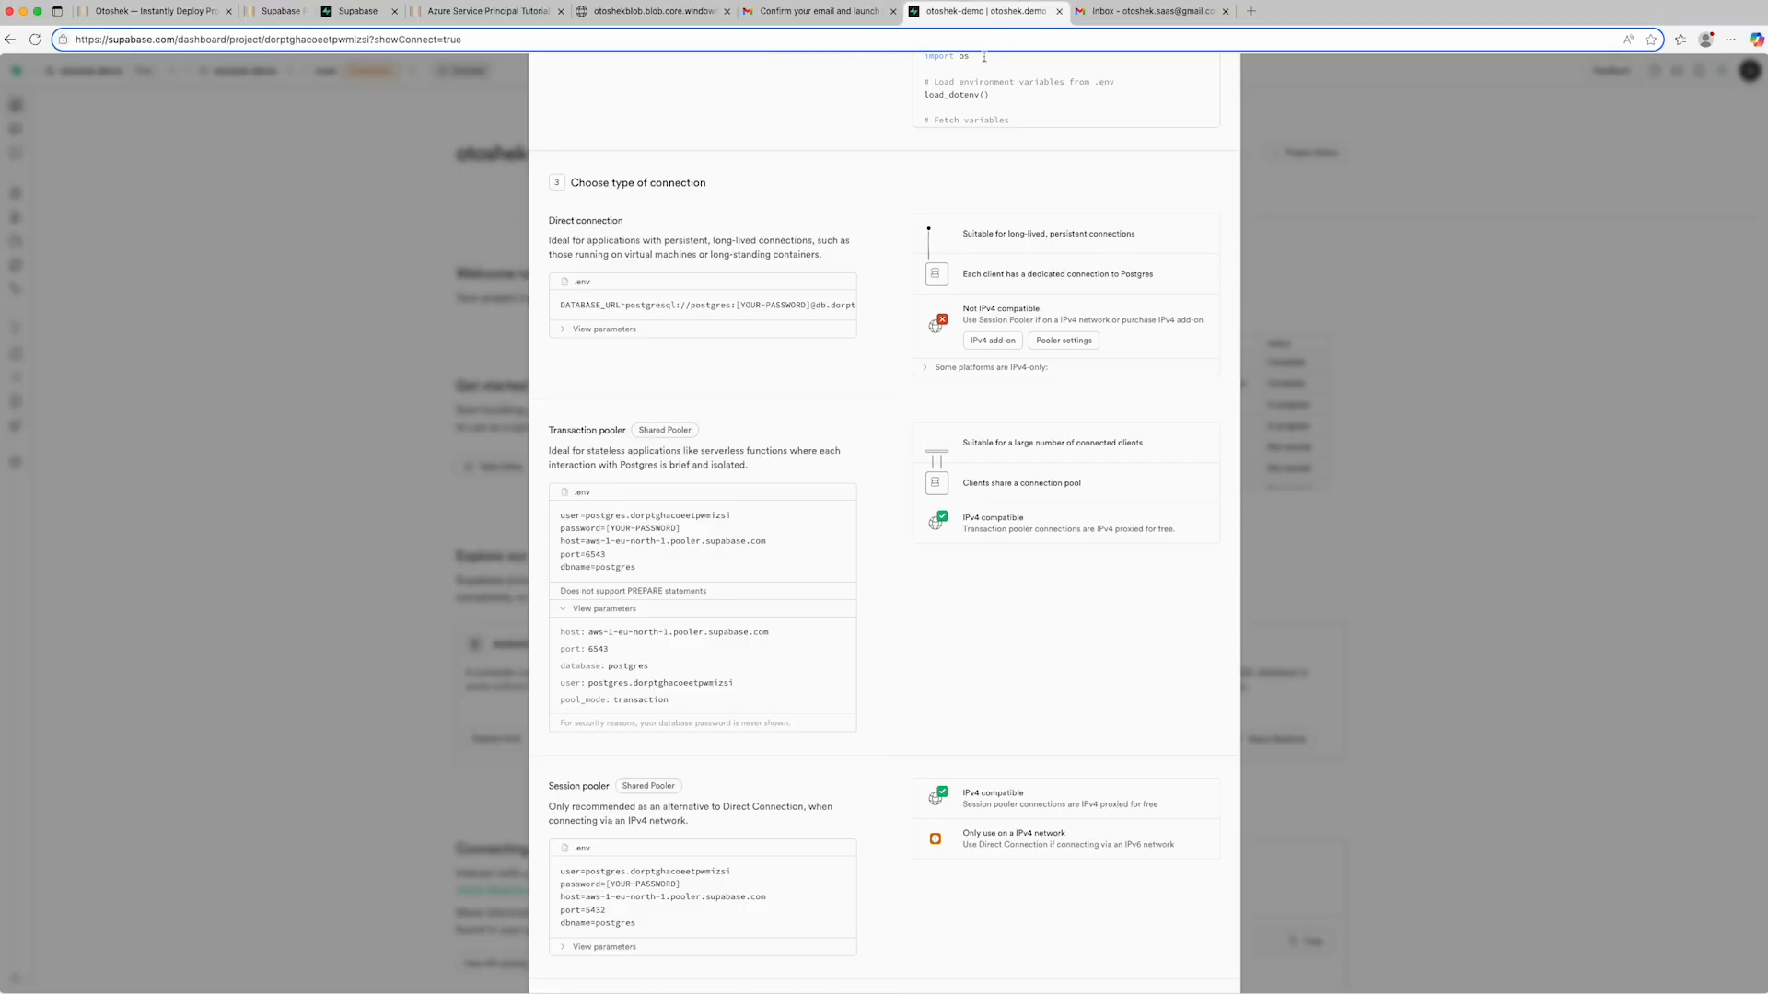
# - Close the Supabase project page, open Otoshek's Mailjet API Keys tutorial and open its free account sign-up link in a split screen
pyautogui.click(1059, 11)
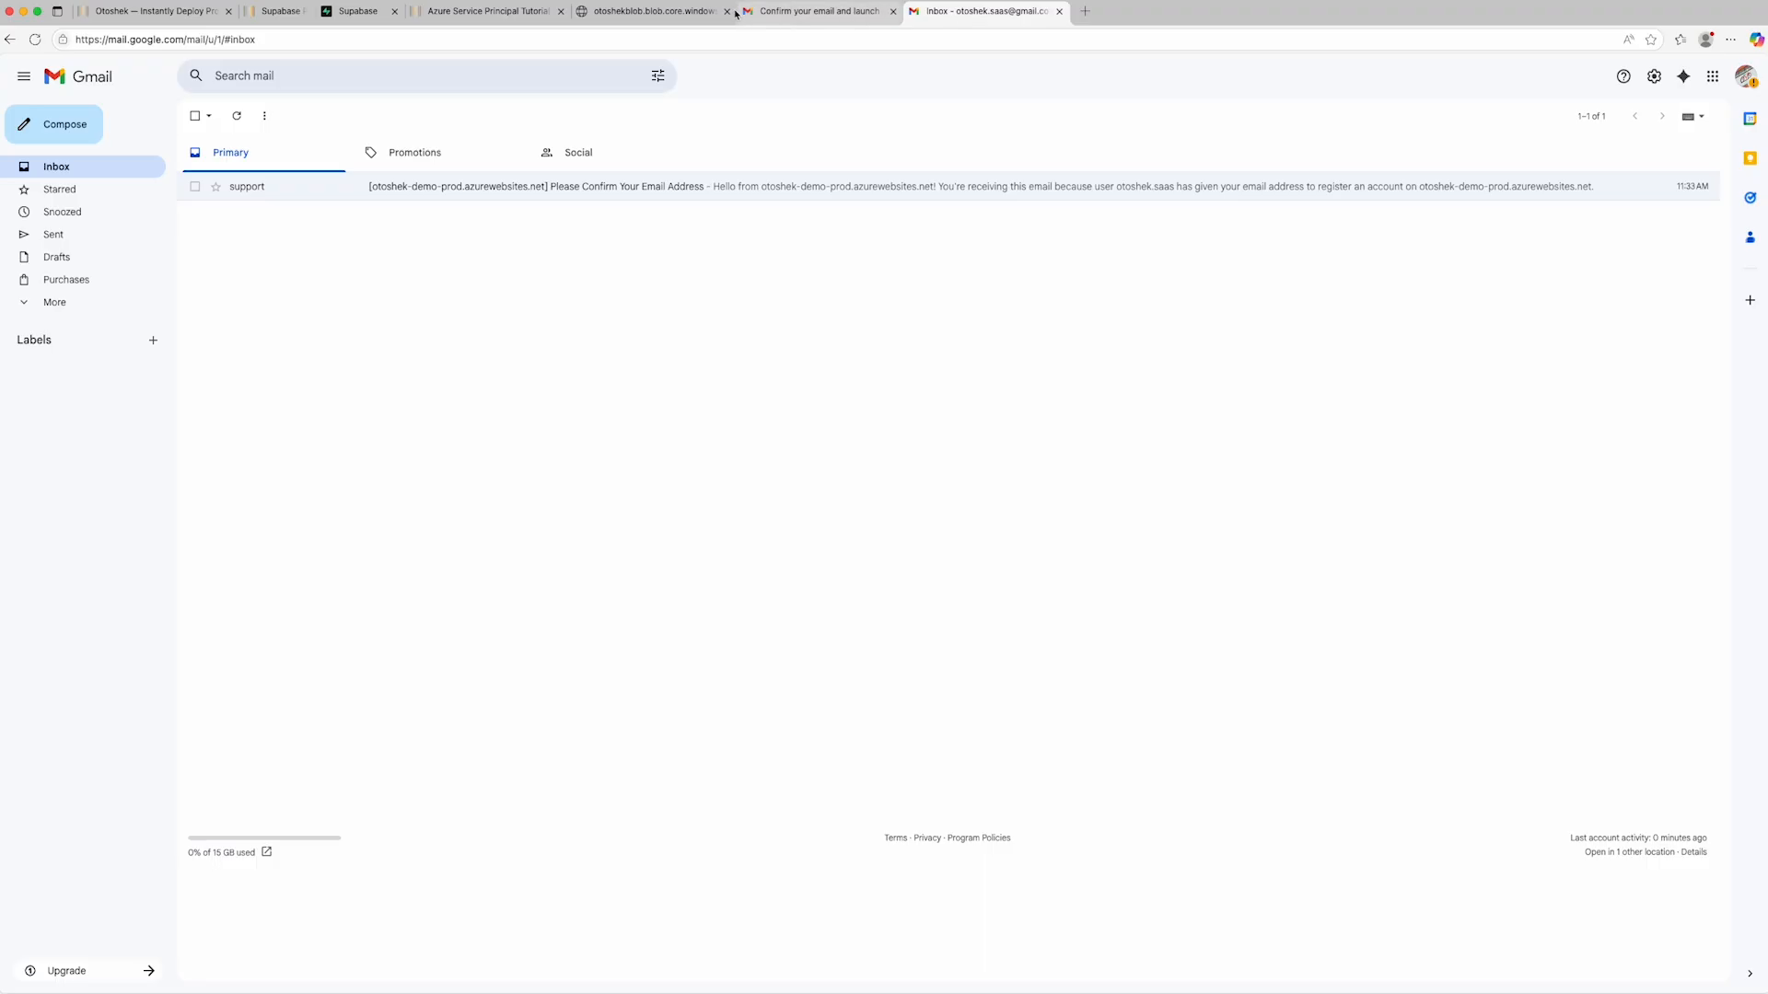
pyautogui.click(150, 13)
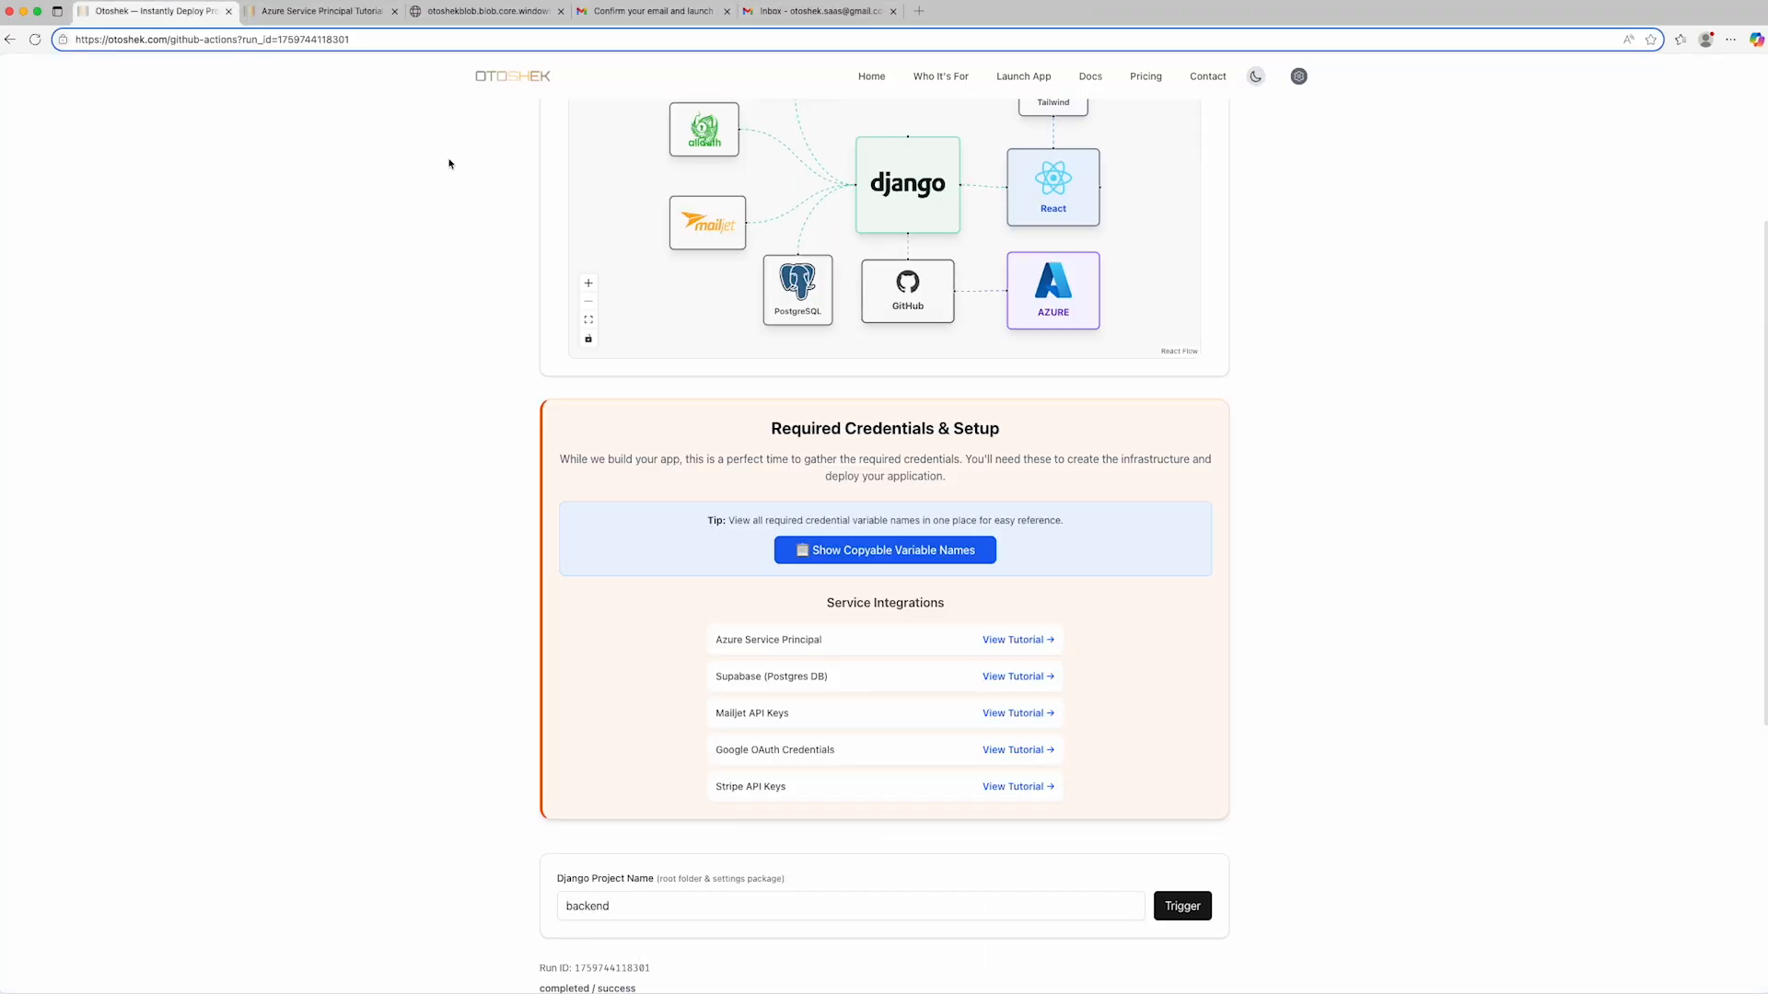
pyautogui.click(1004, 716)
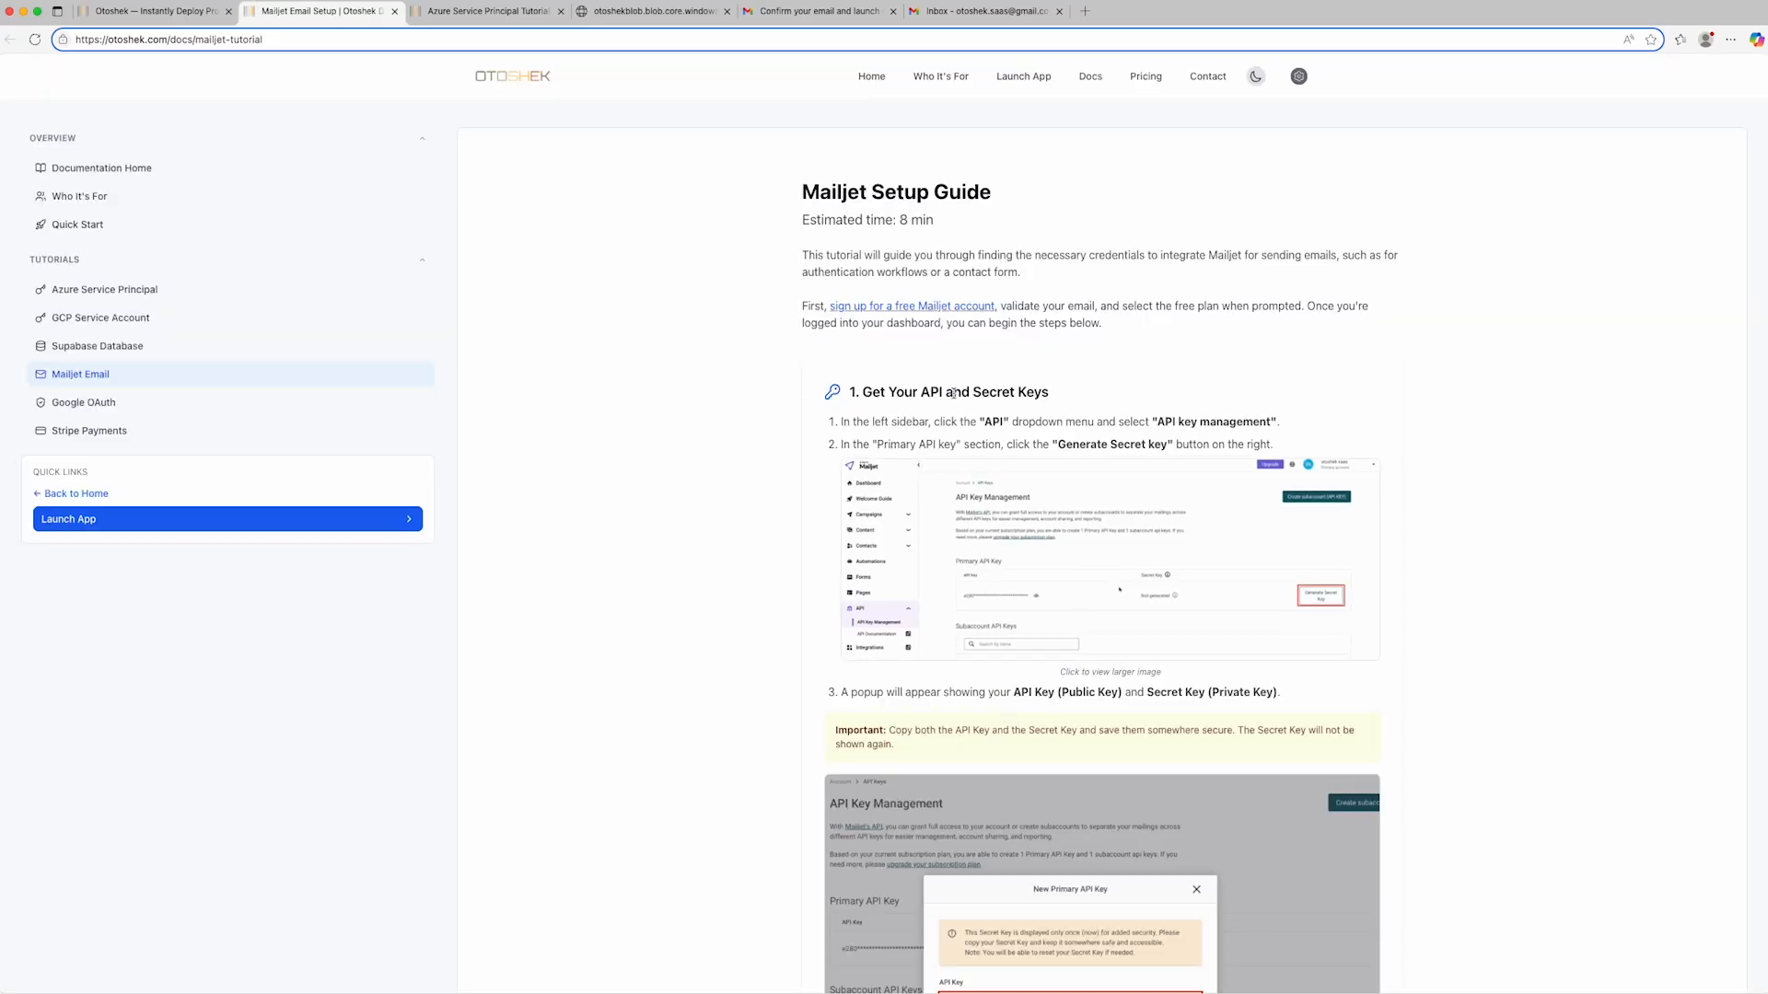
pyautogui.rightClick(924, 307)
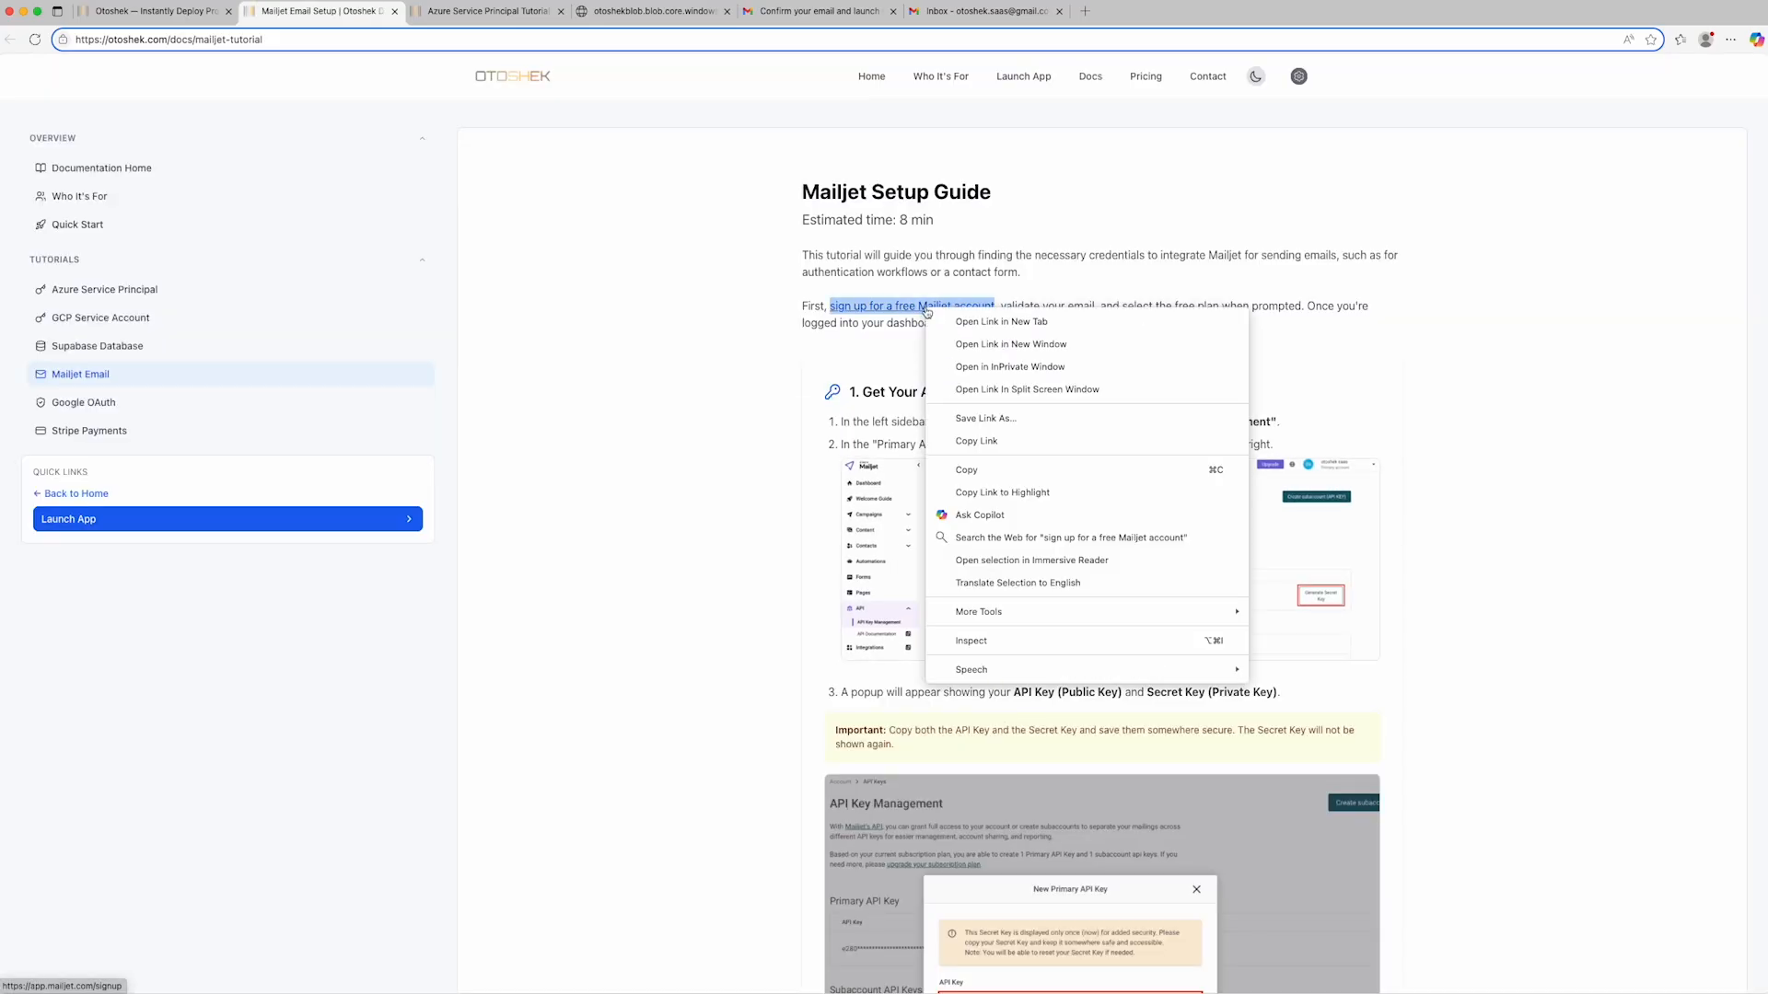
pyautogui.click(990, 389)
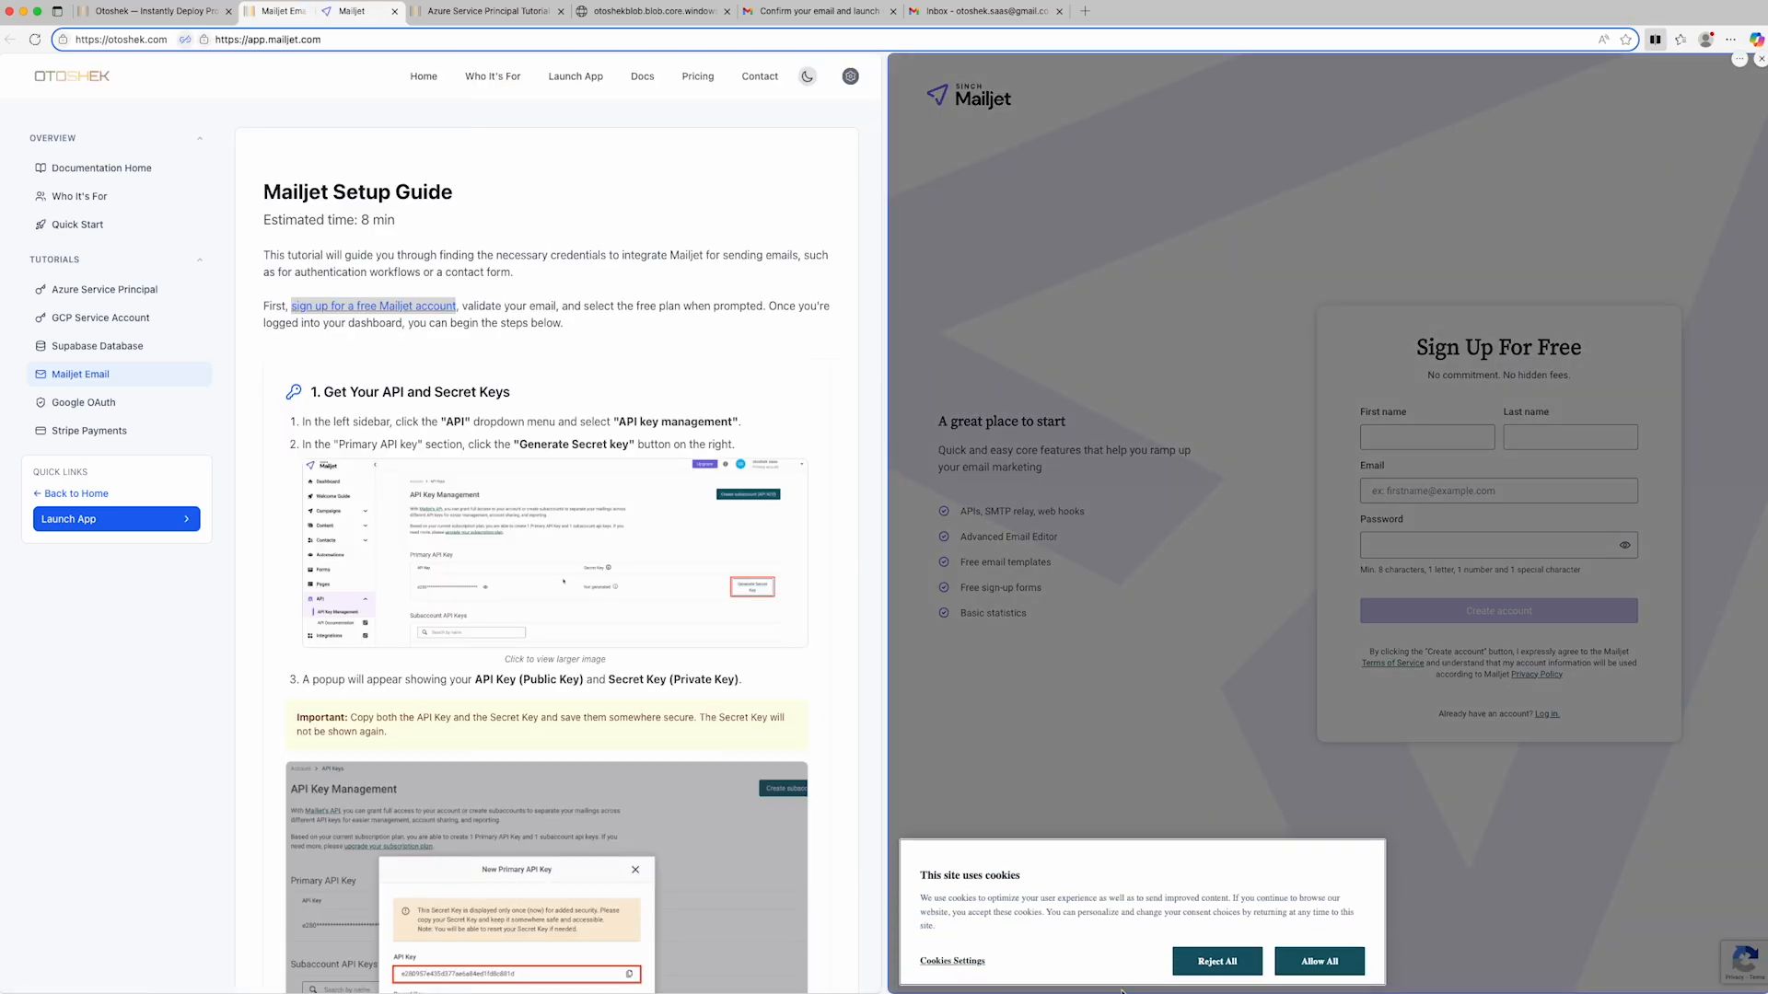
# - Allow all cookies on the Mailjet sign-up page and fill in the first name, last name and email address
pyautogui.click(1308, 972)
pyautogui.click(1405, 441)
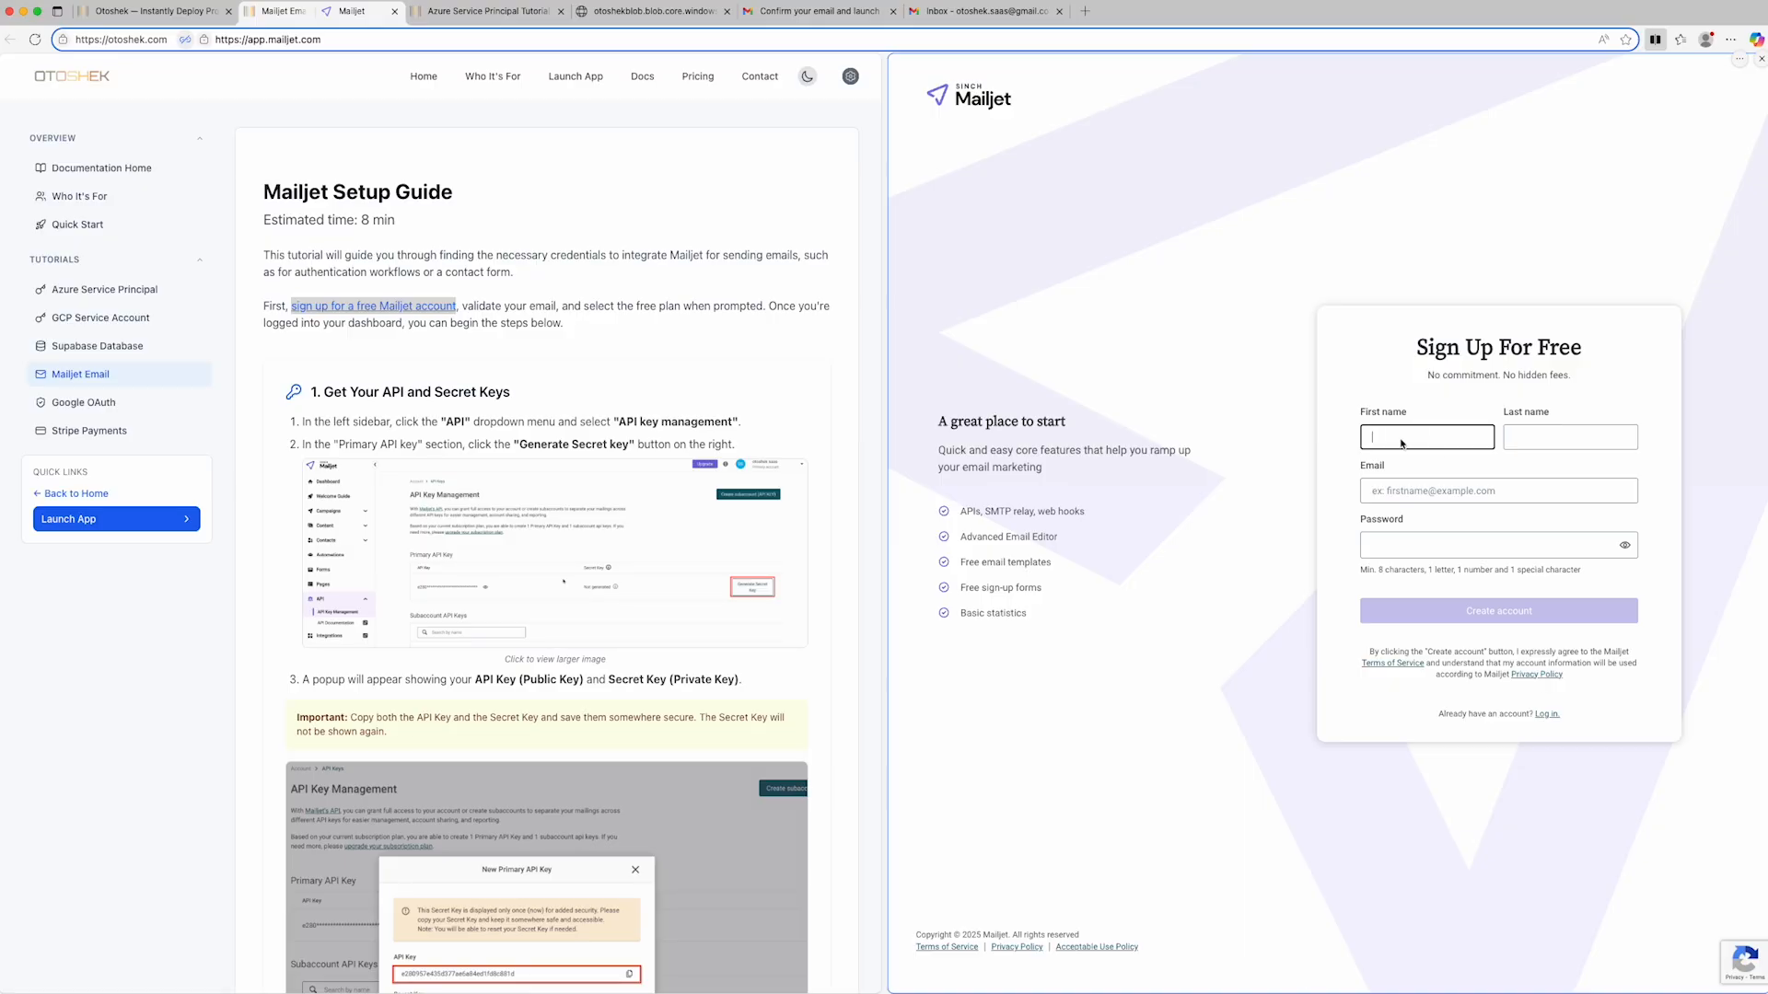
pyautogui.write('otoshek')
pyautogui.press('Tab')
pyautogui.write('demo')
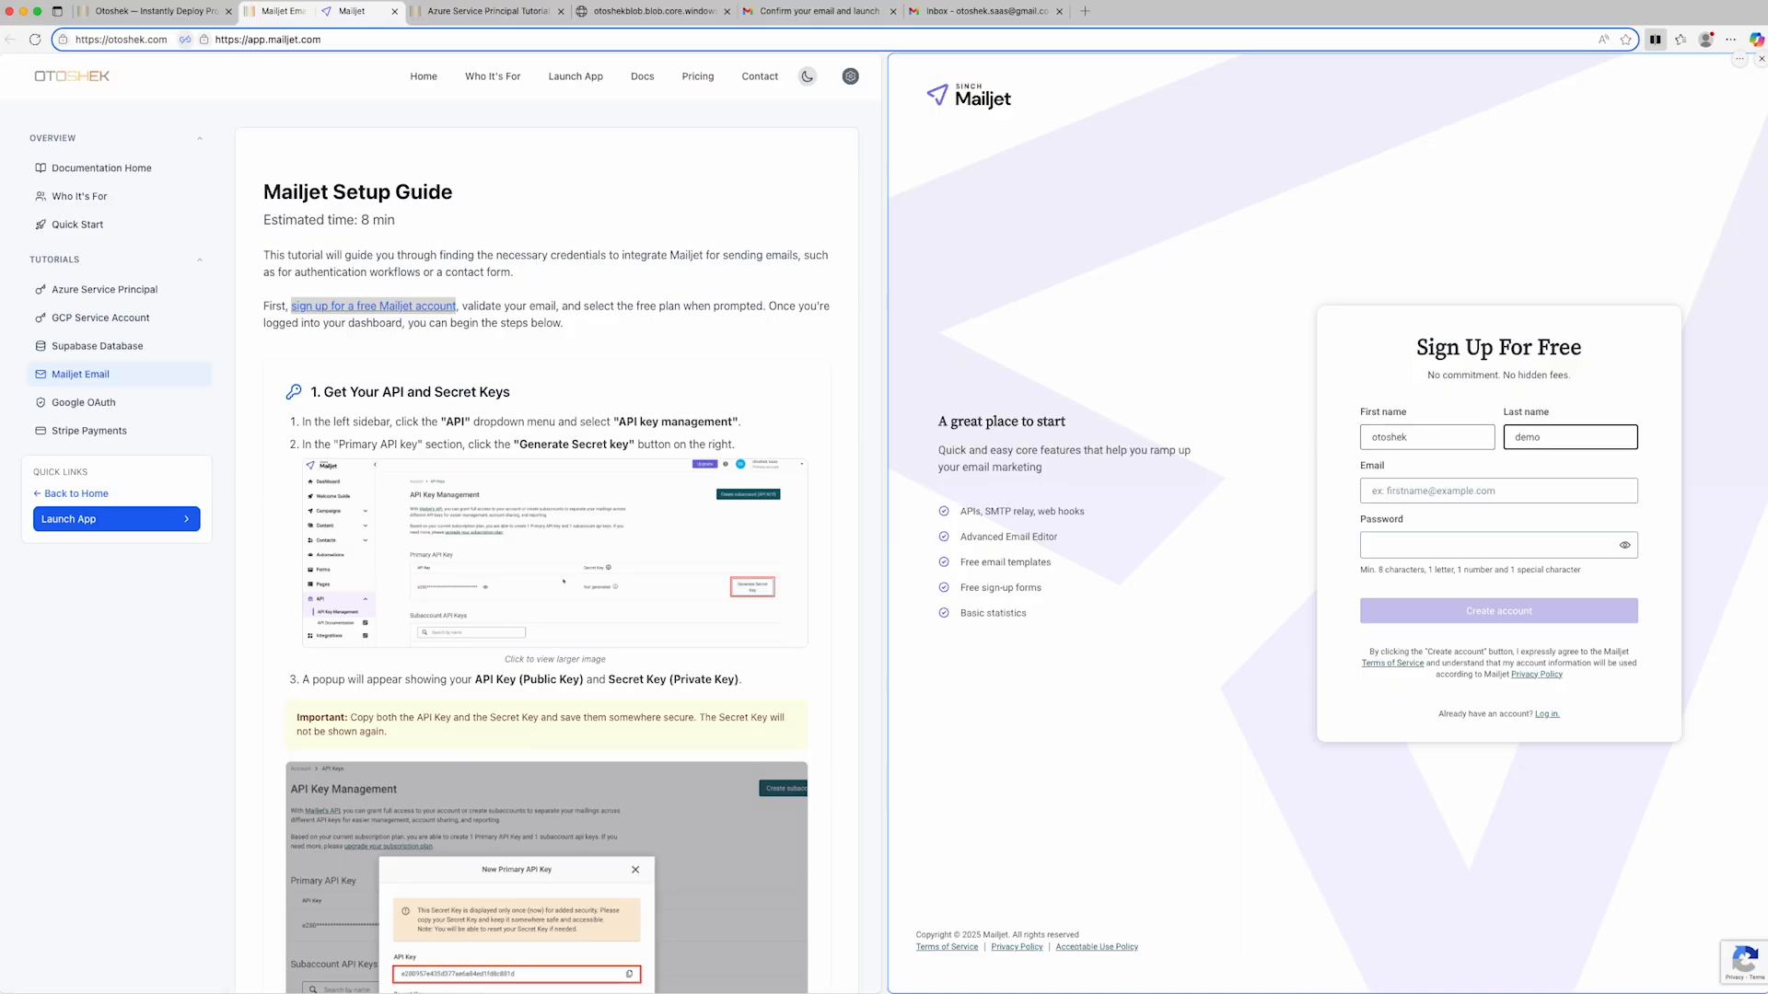
pyautogui.press('Tab')
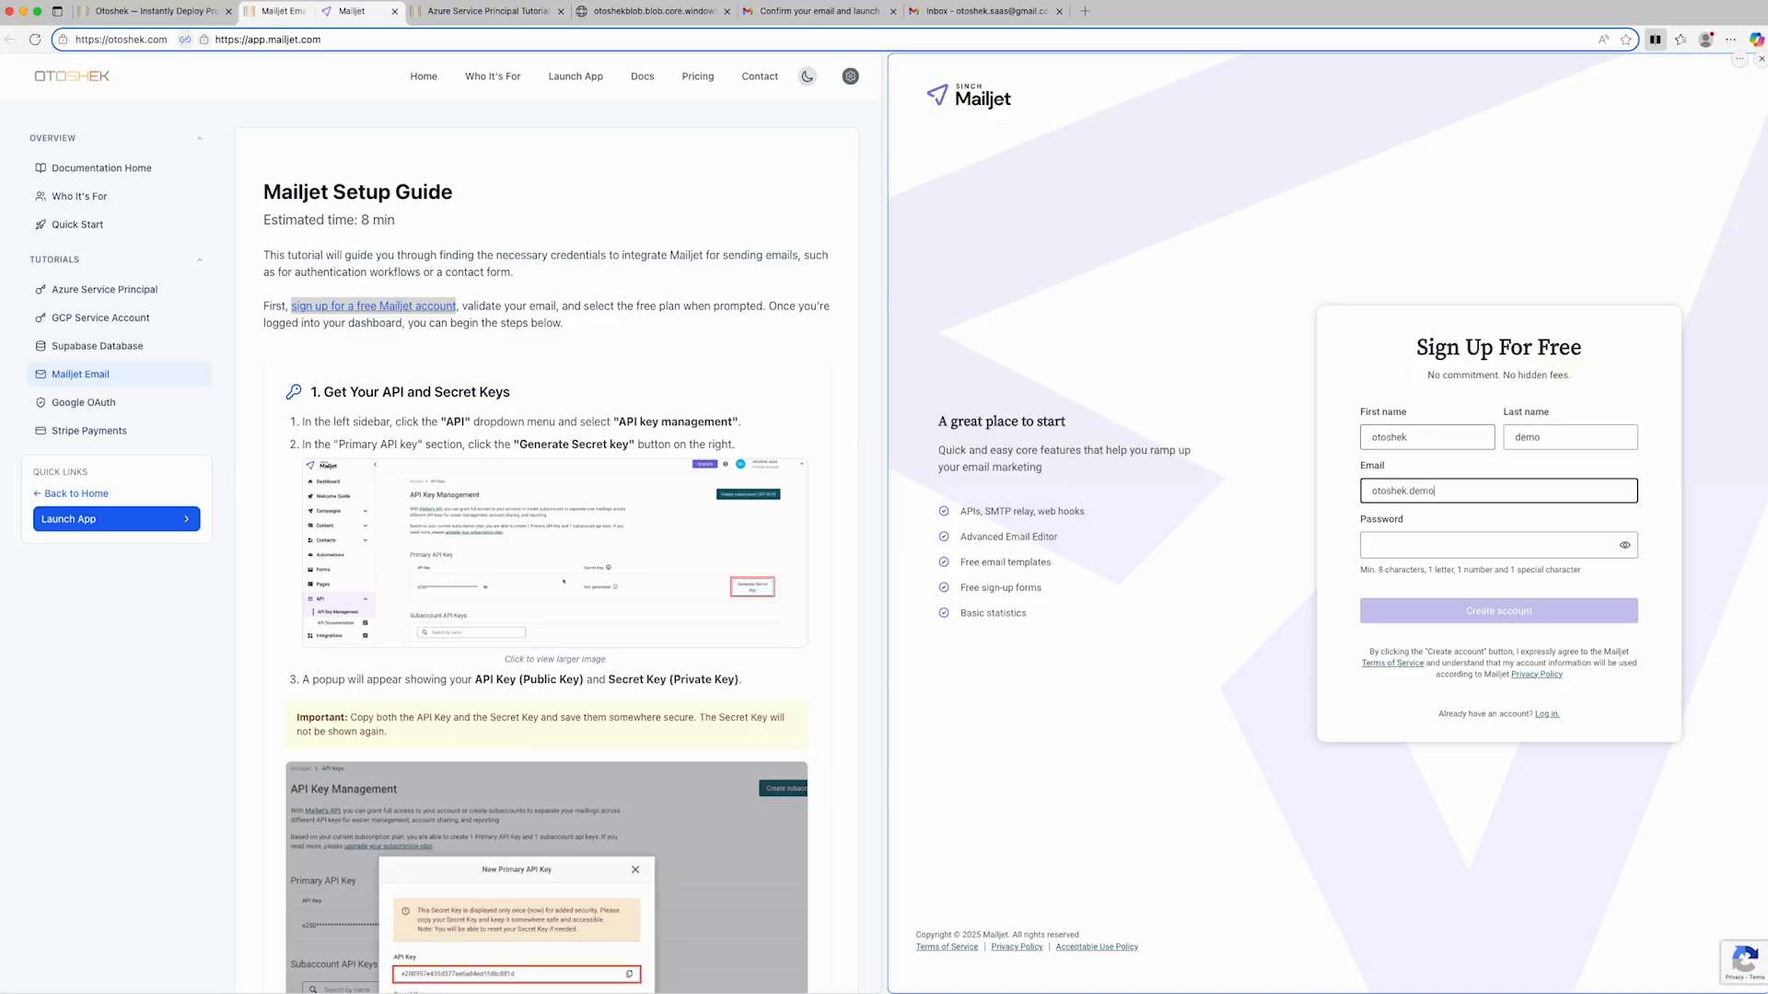
pyautogui.press('Tab')
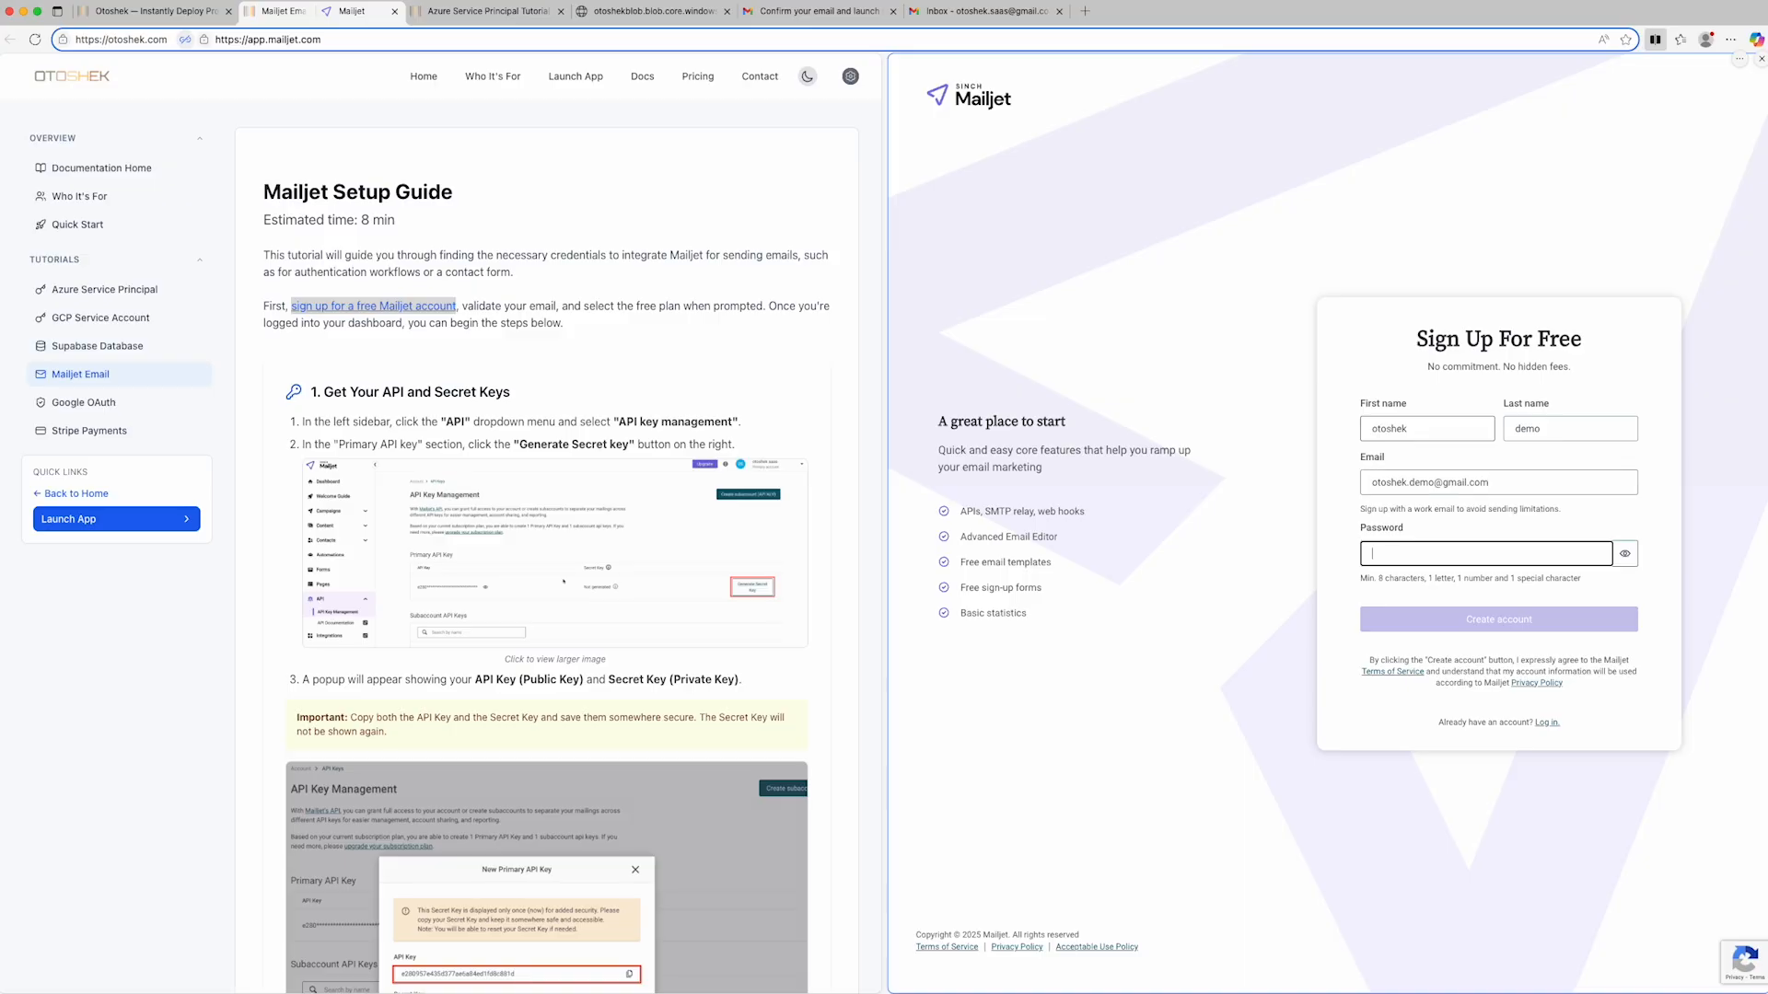
# - Enter the Mailjet account password, create the account with the login saved in the browser, and select the Free plan
pyautogui.write('*****')
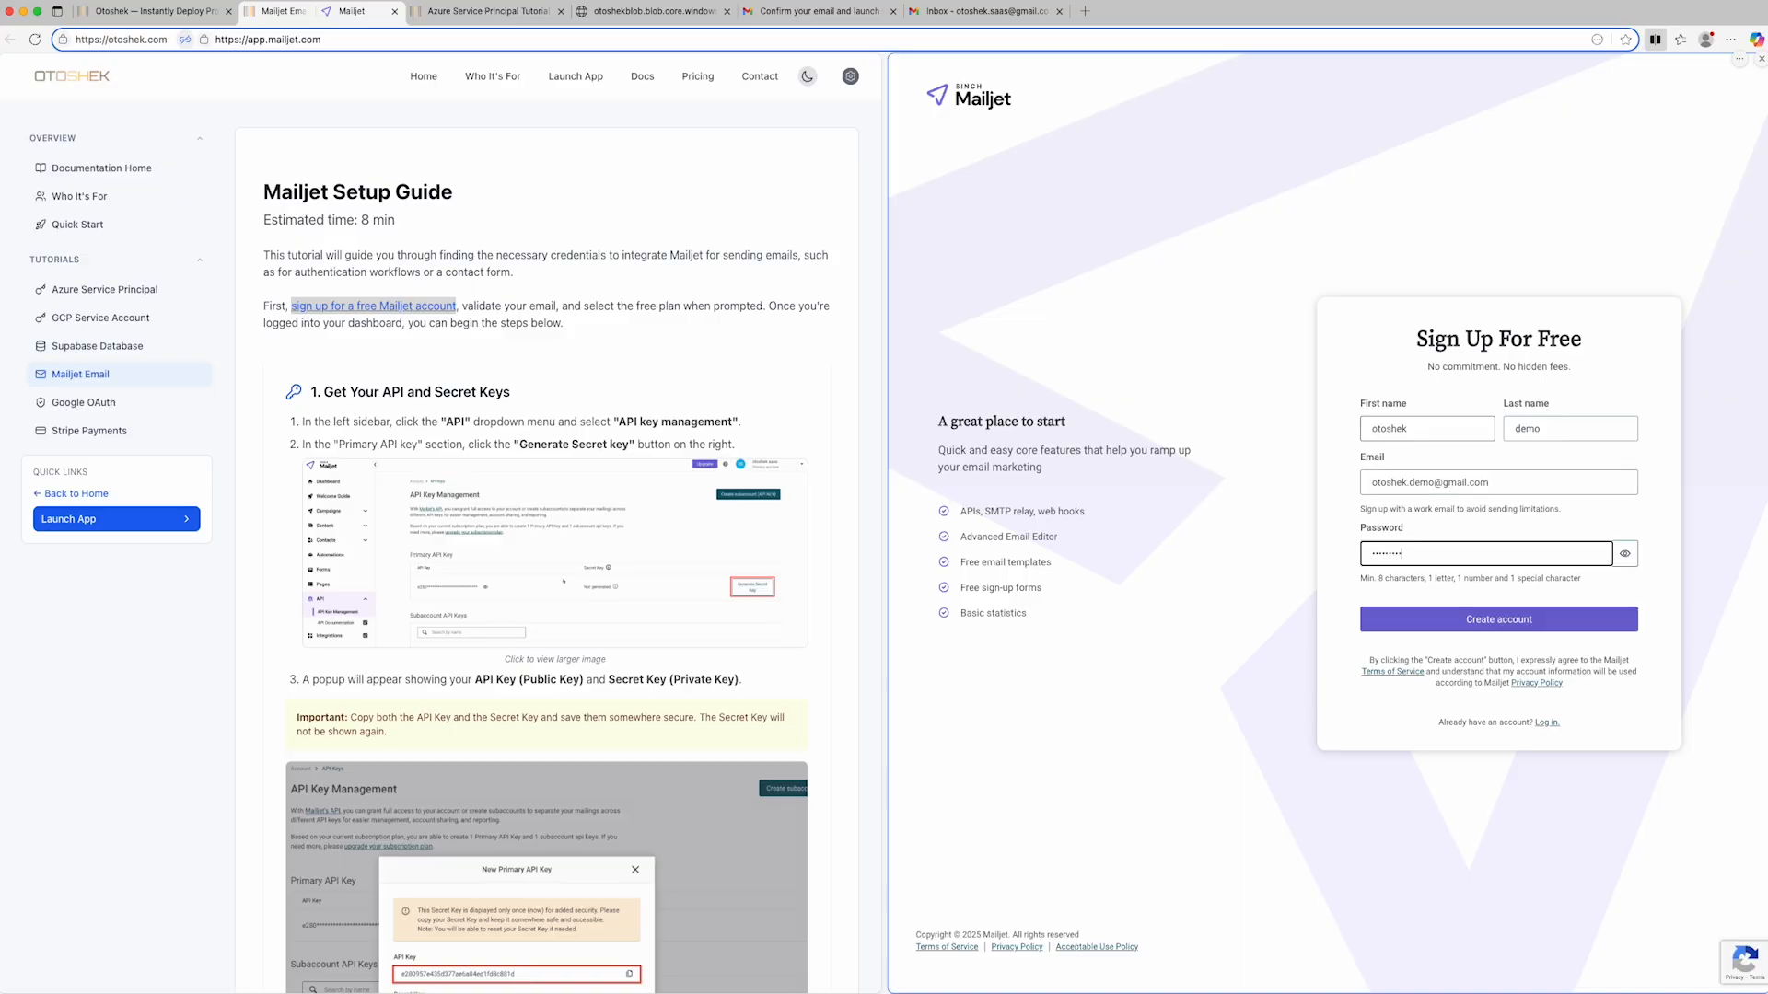
pyautogui.click(1491, 626)
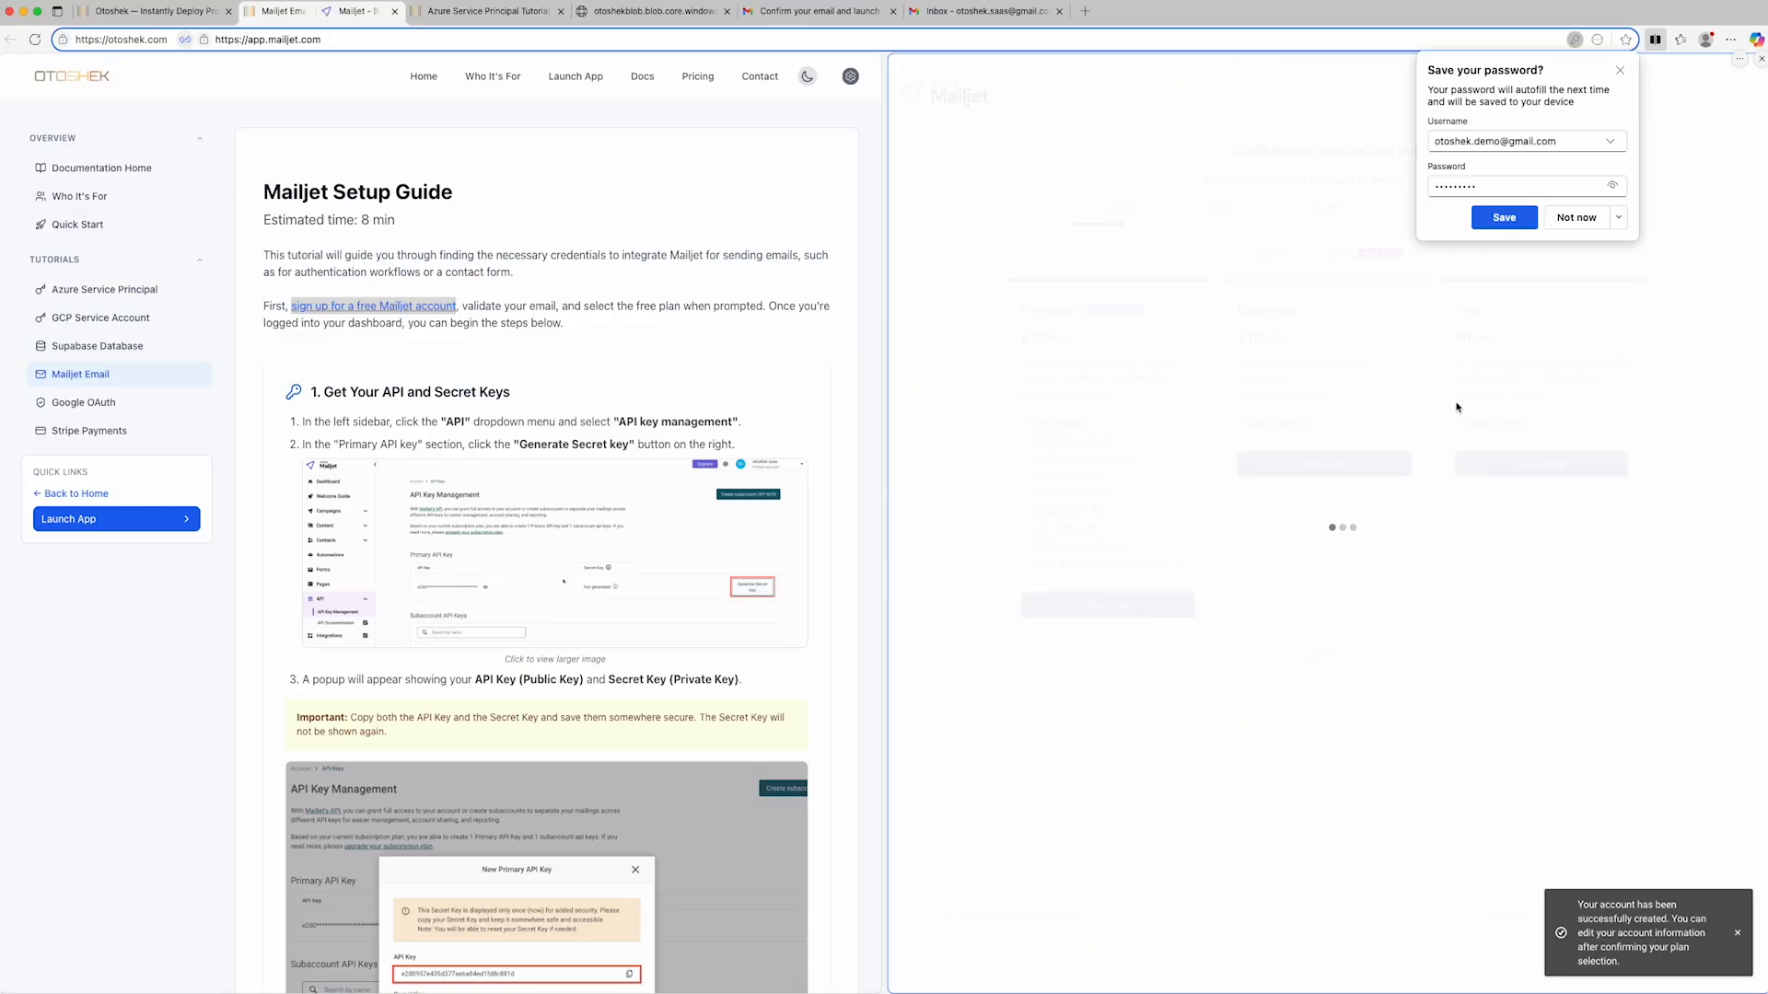
pyautogui.click(1503, 218)
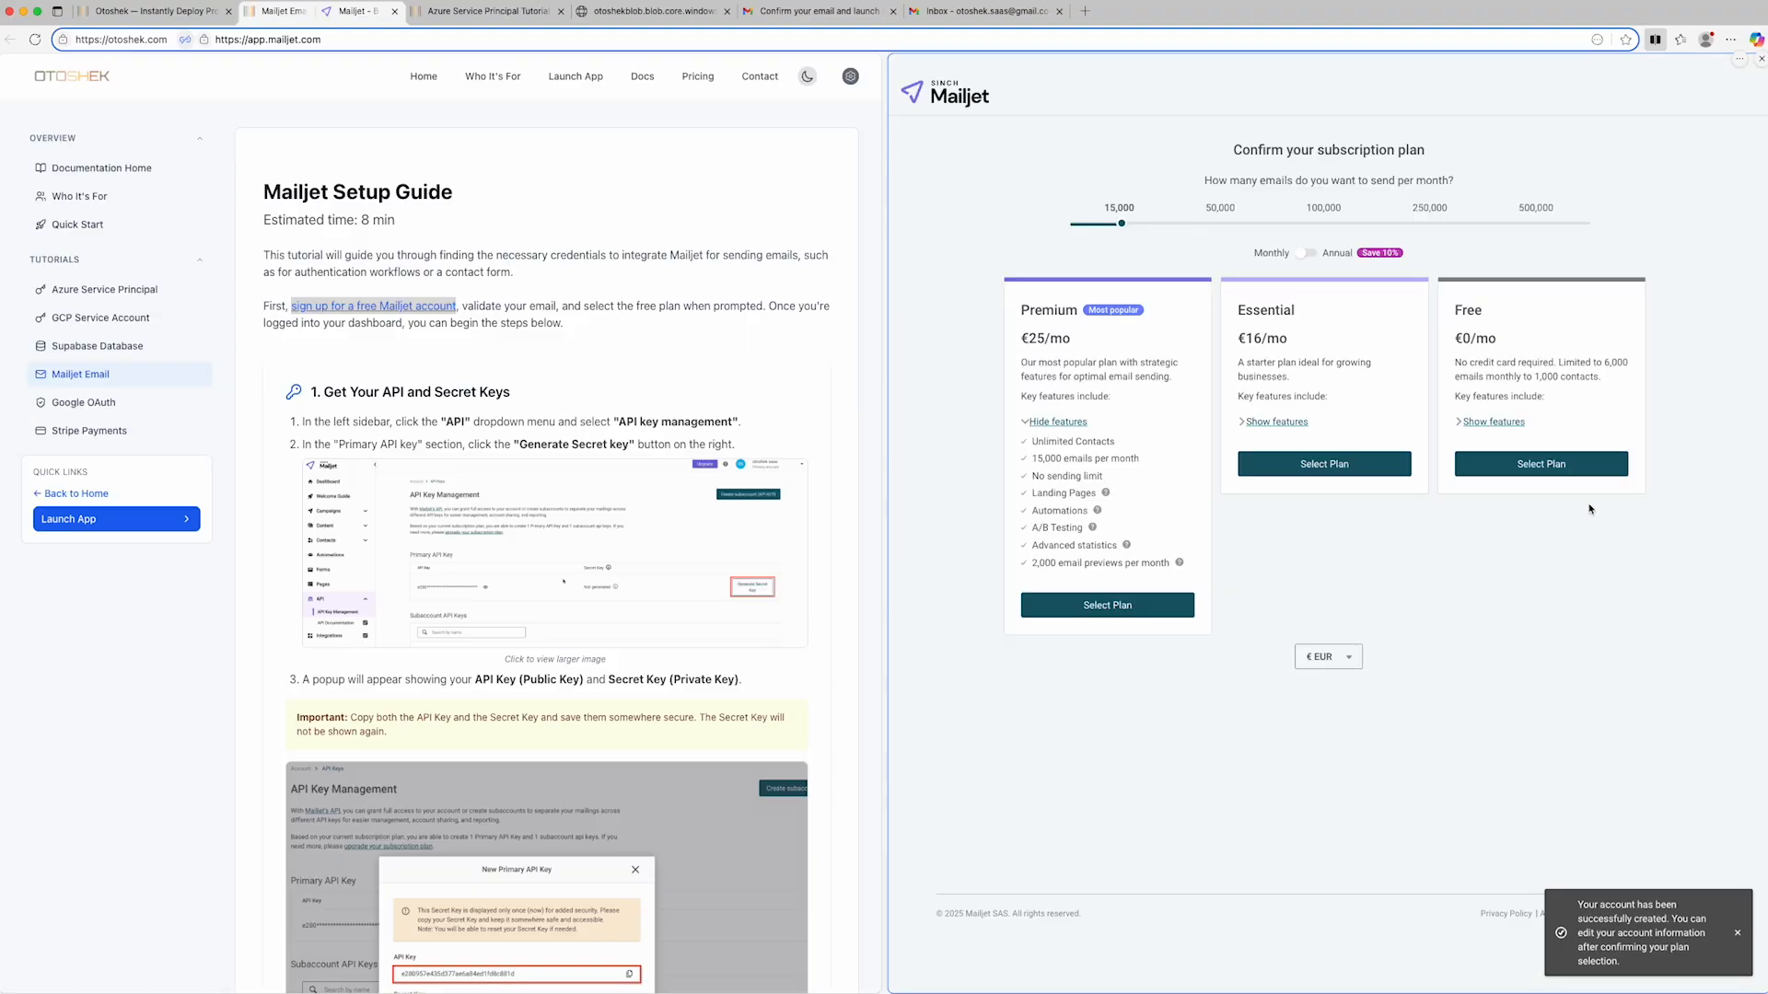
pyautogui.click(1539, 472)
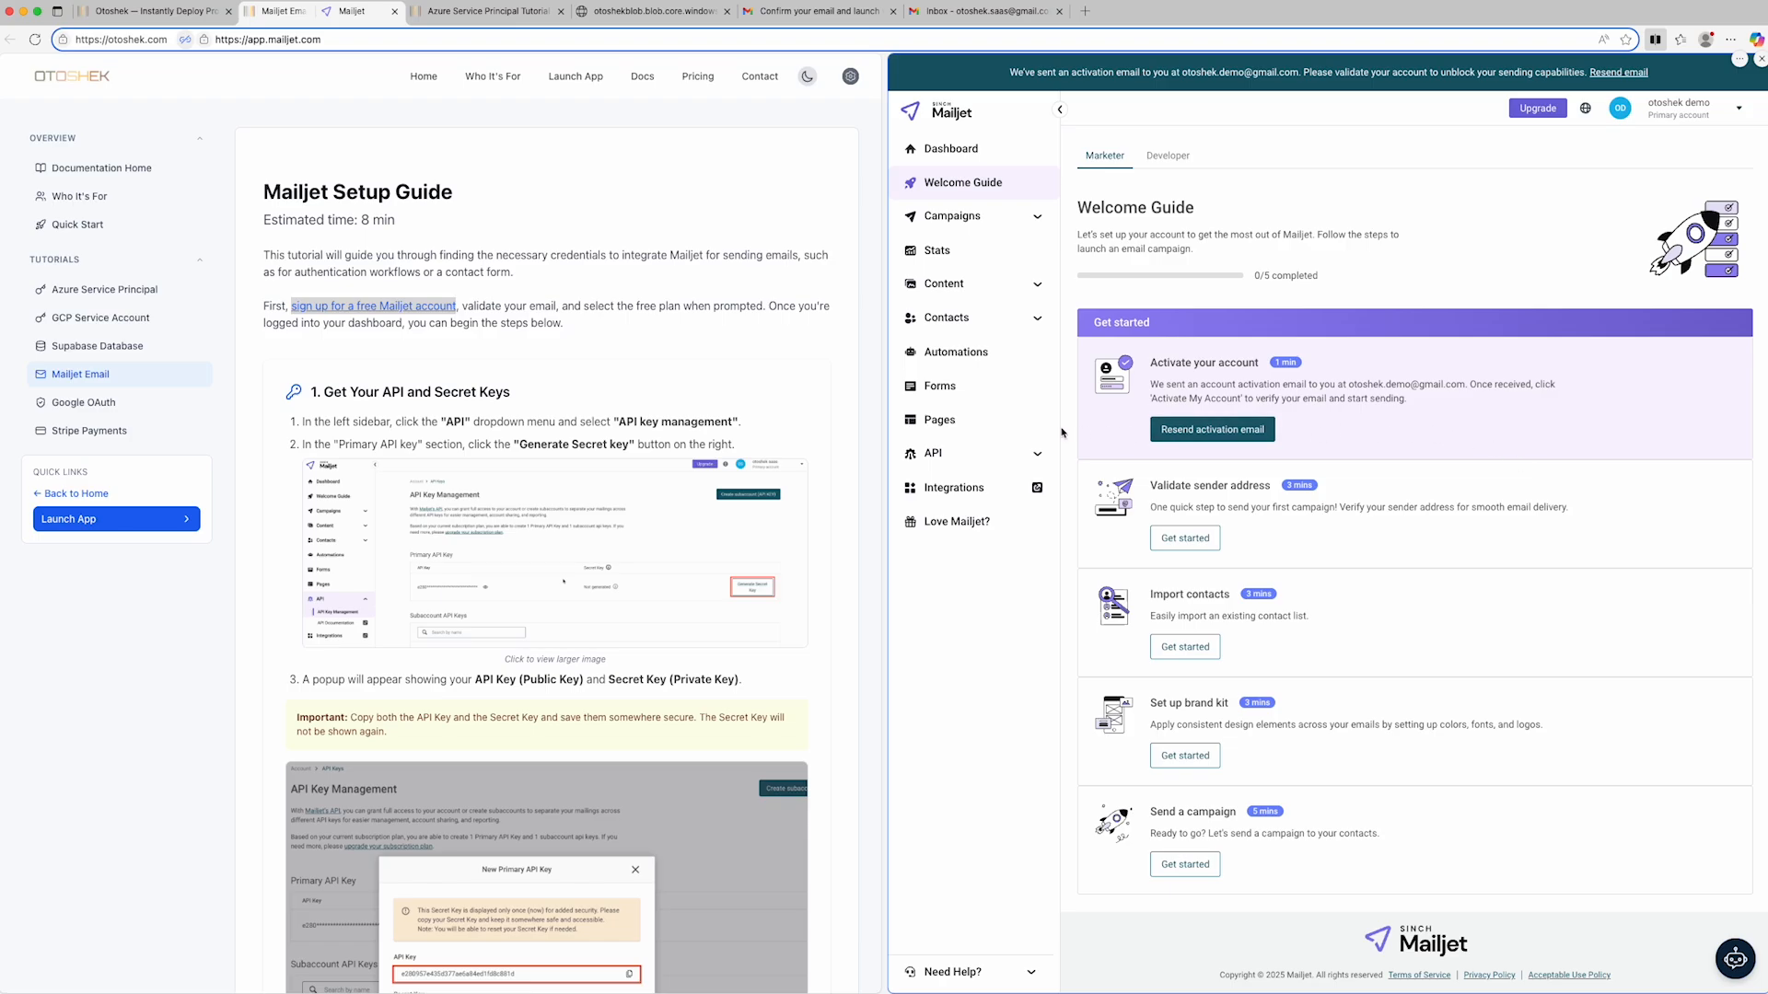
# - Try to generate a secret key for the primary API key in Mailjet's API Key Management
pyautogui.click(1036, 455)
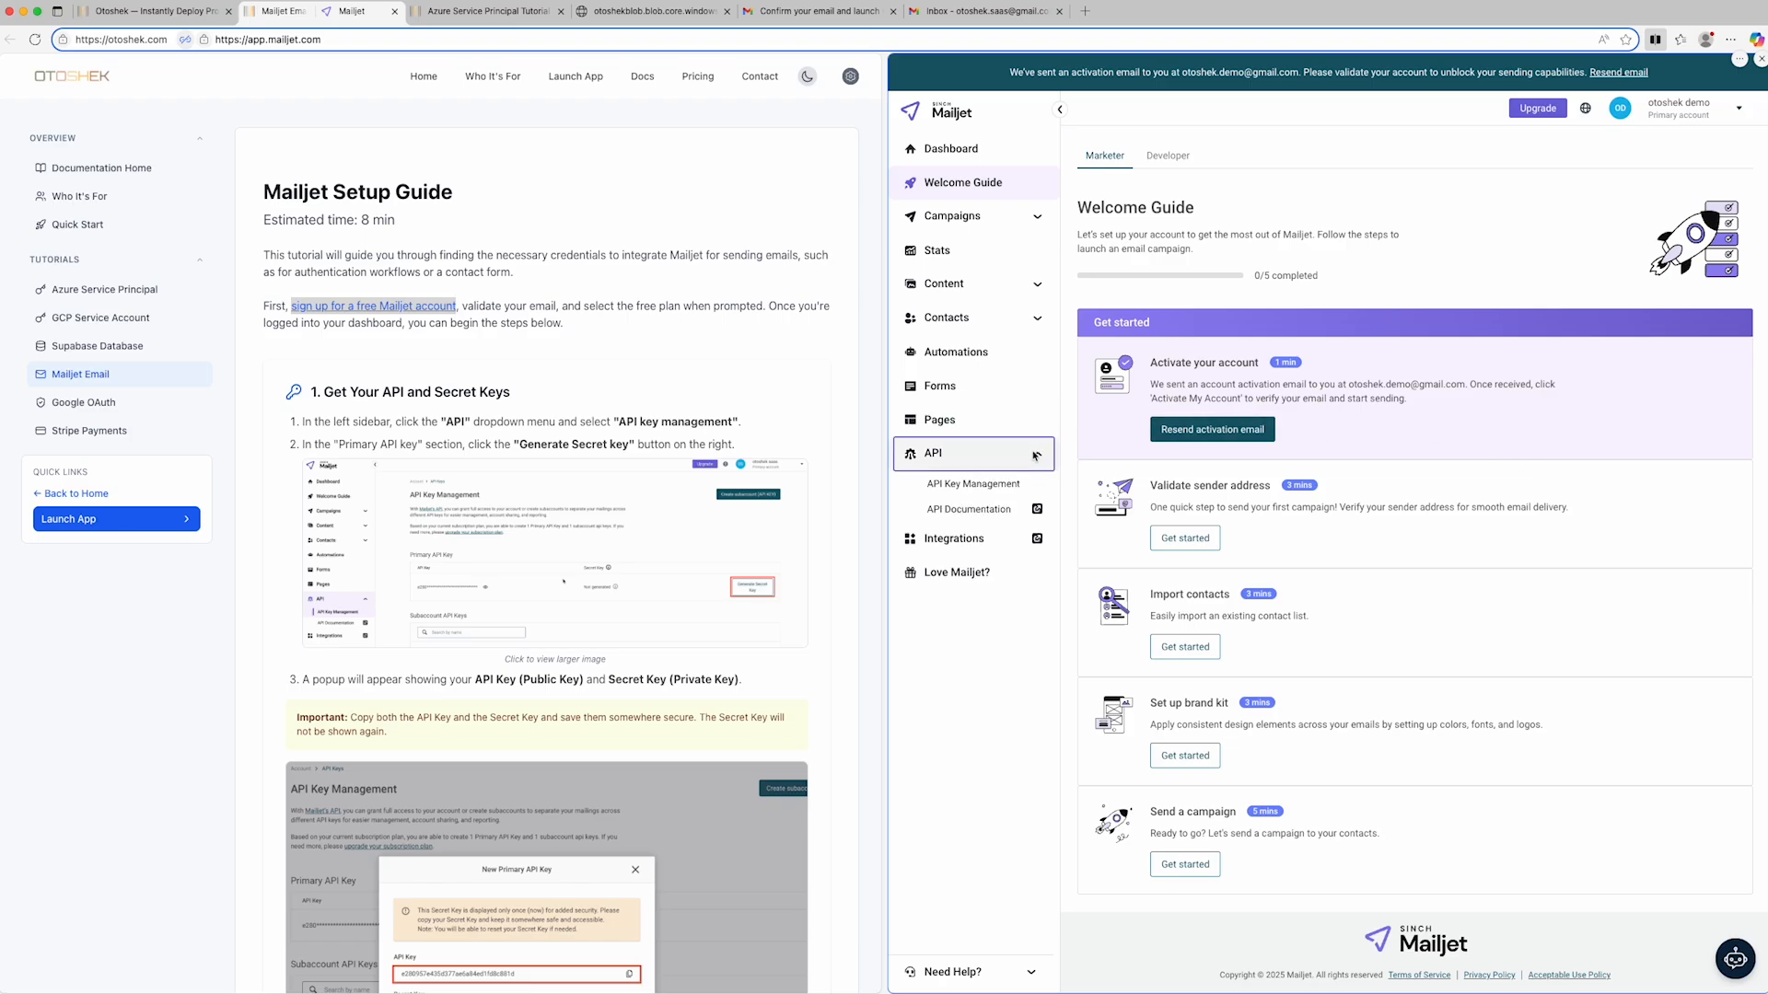
pyautogui.click(996, 484)
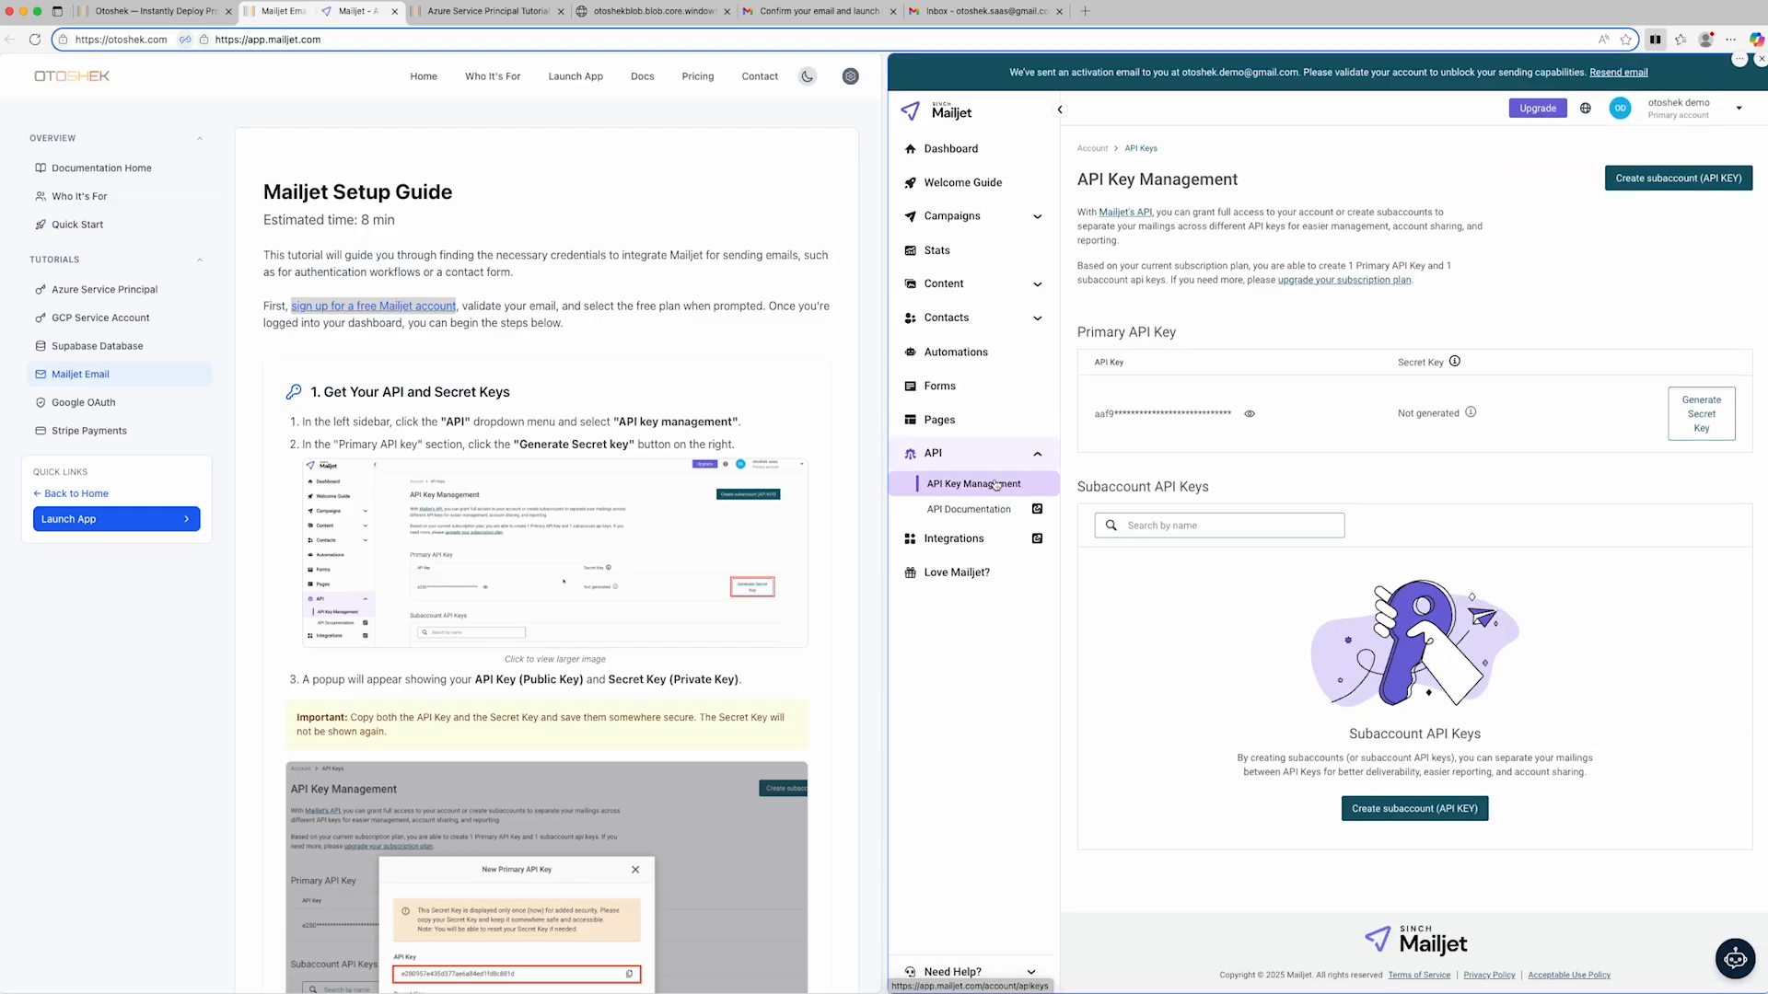
pyautogui.click(1690, 416)
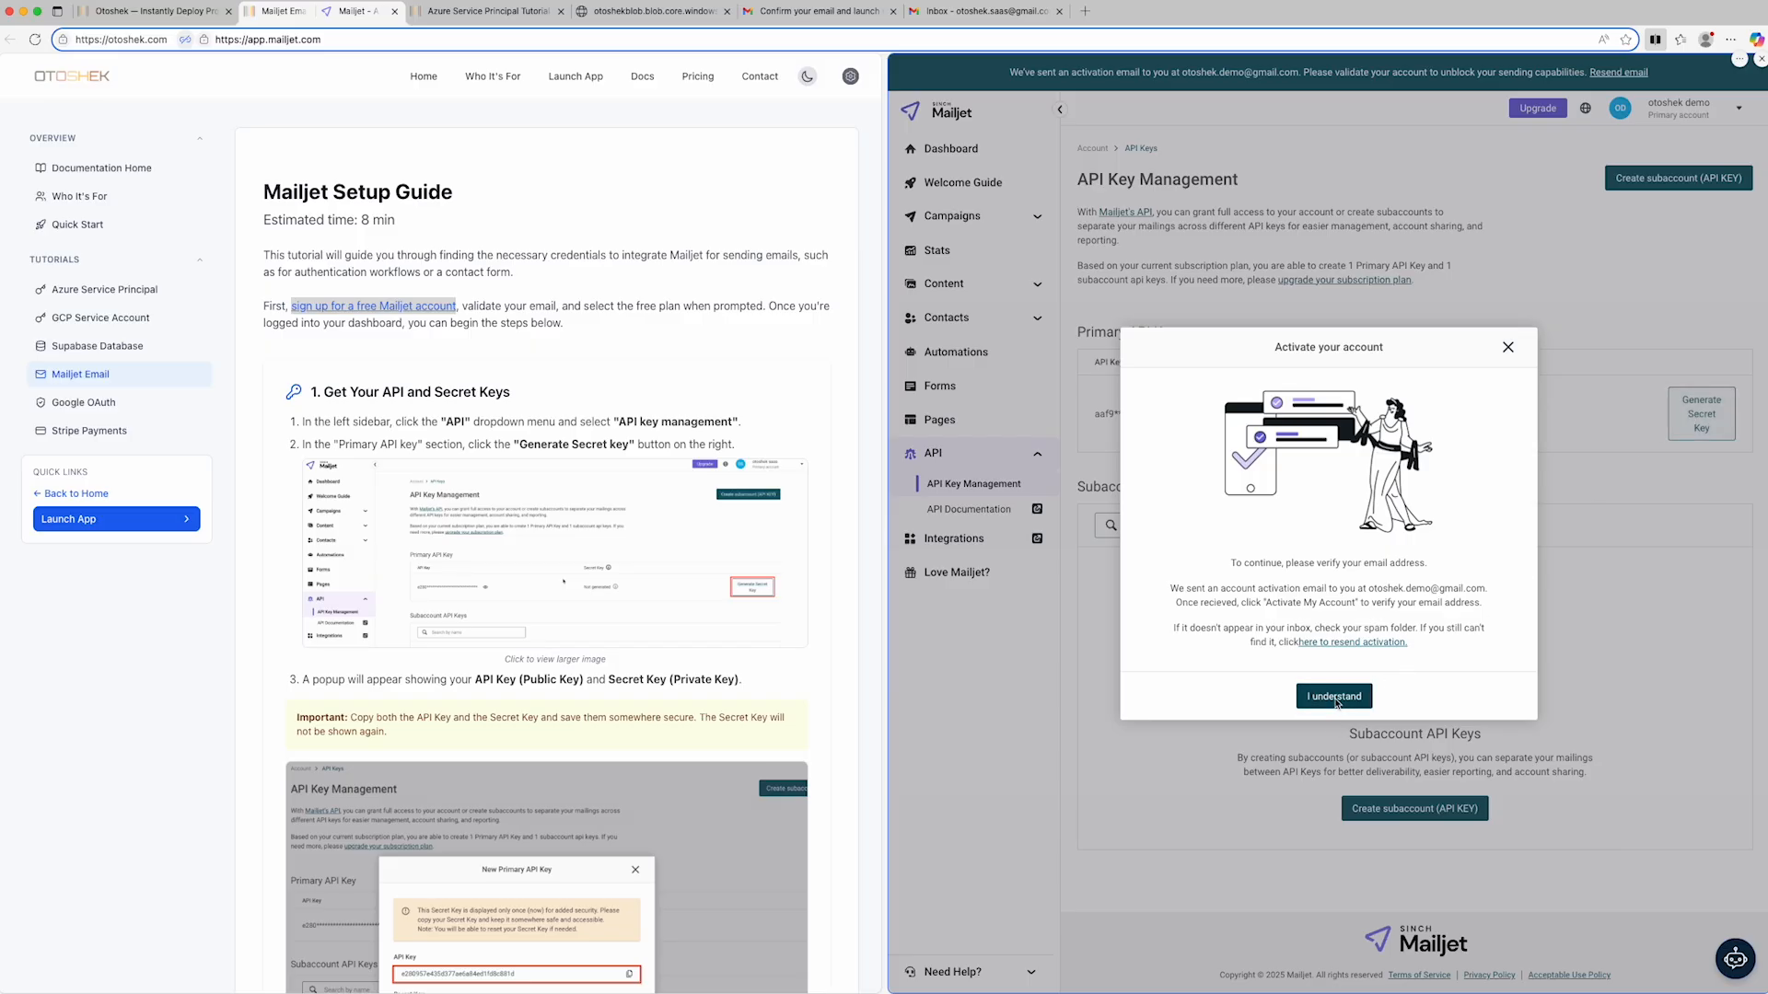
# - Activate the Mailjet account from the "Mailjet - Activate your account" message in the Gmail inbox
pyautogui.click(818, 12)
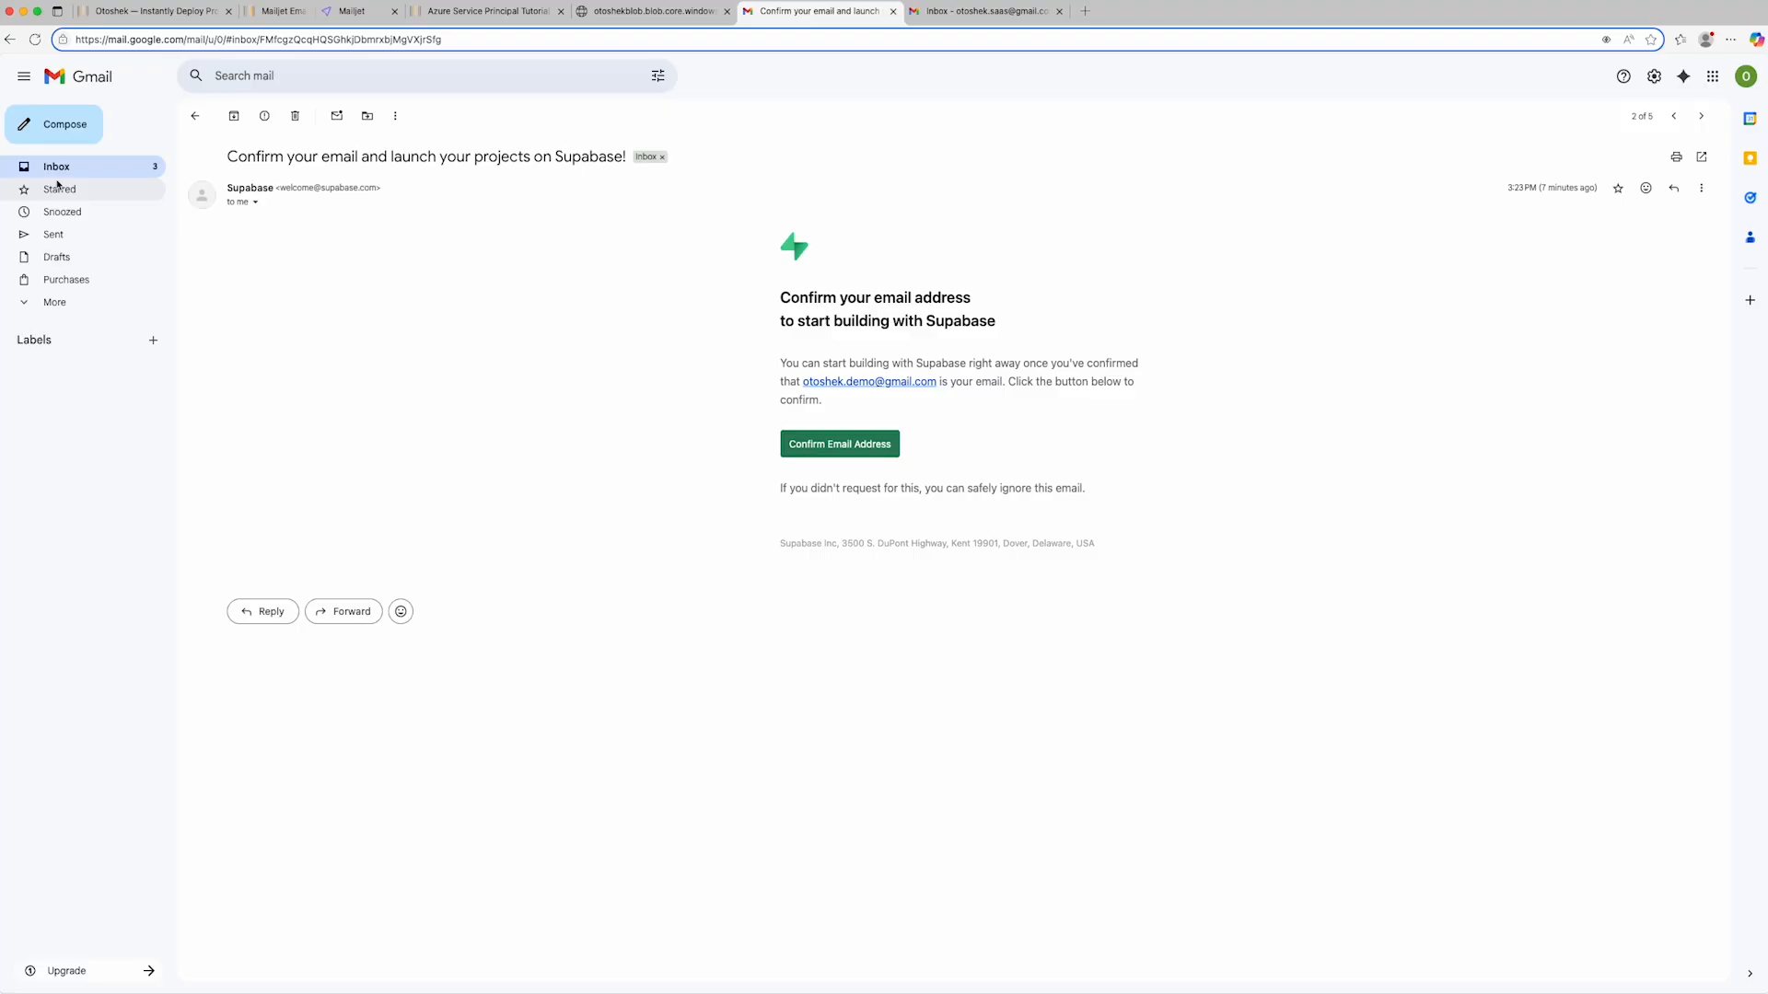
pyautogui.click(64, 170)
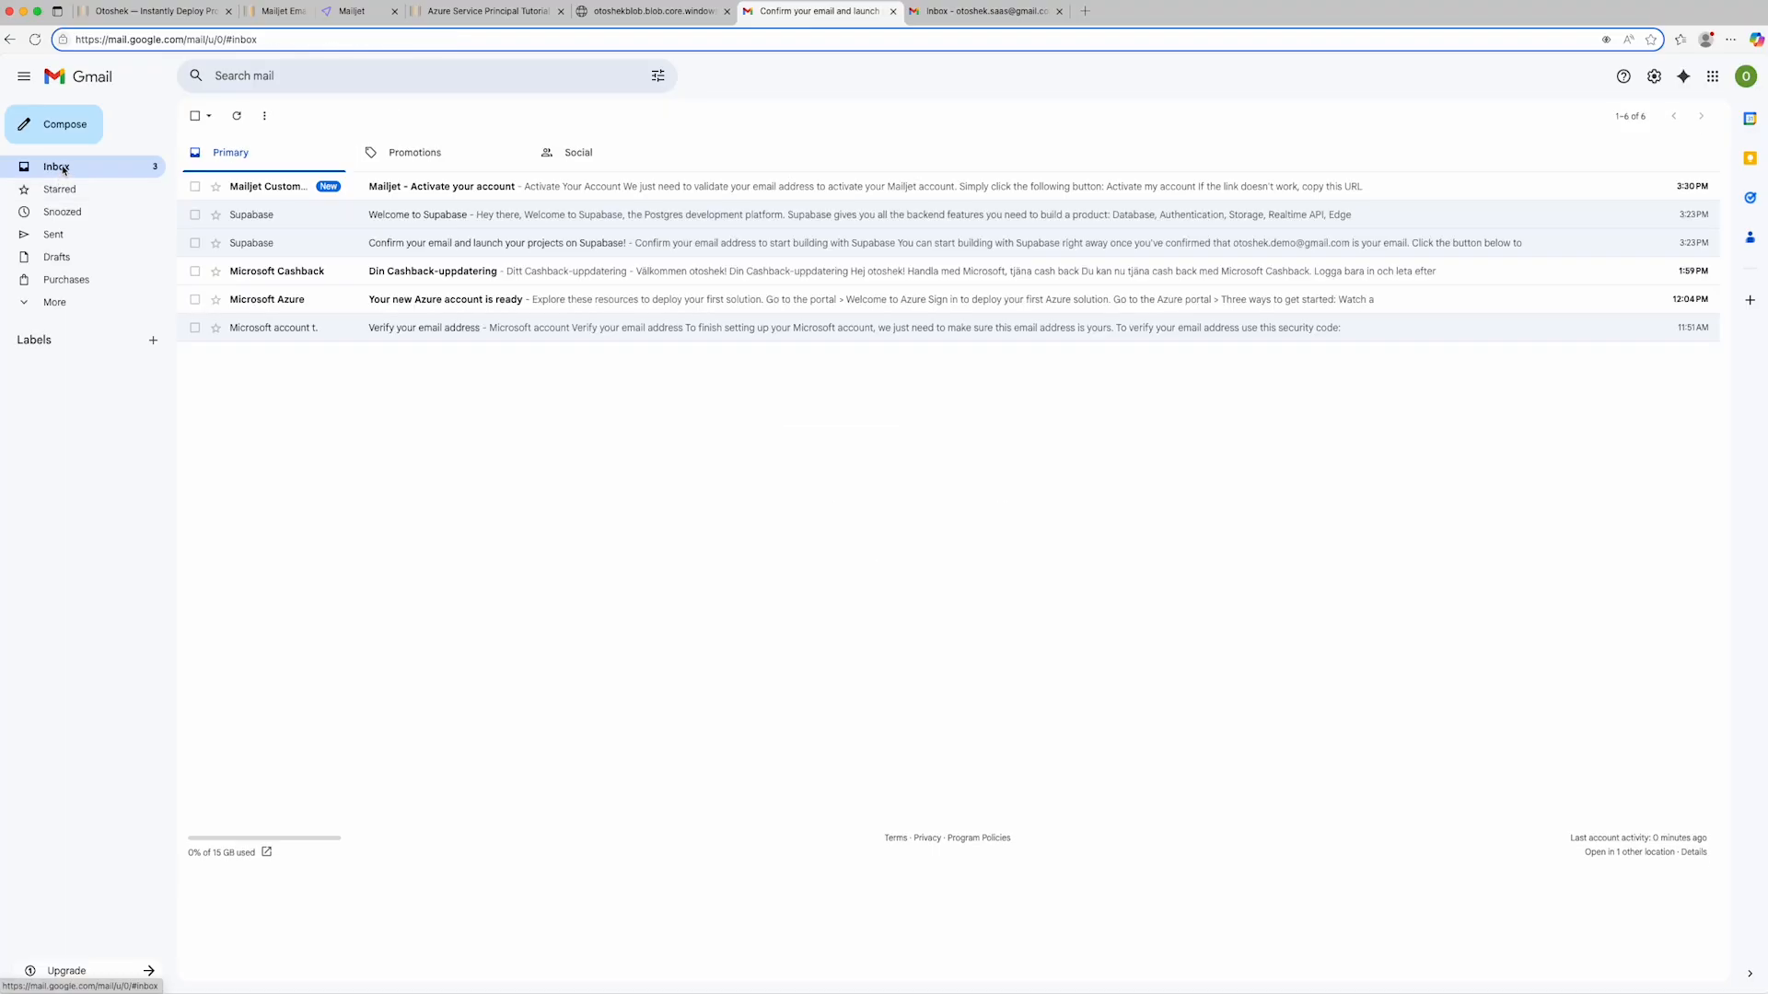
pyautogui.click(498, 188)
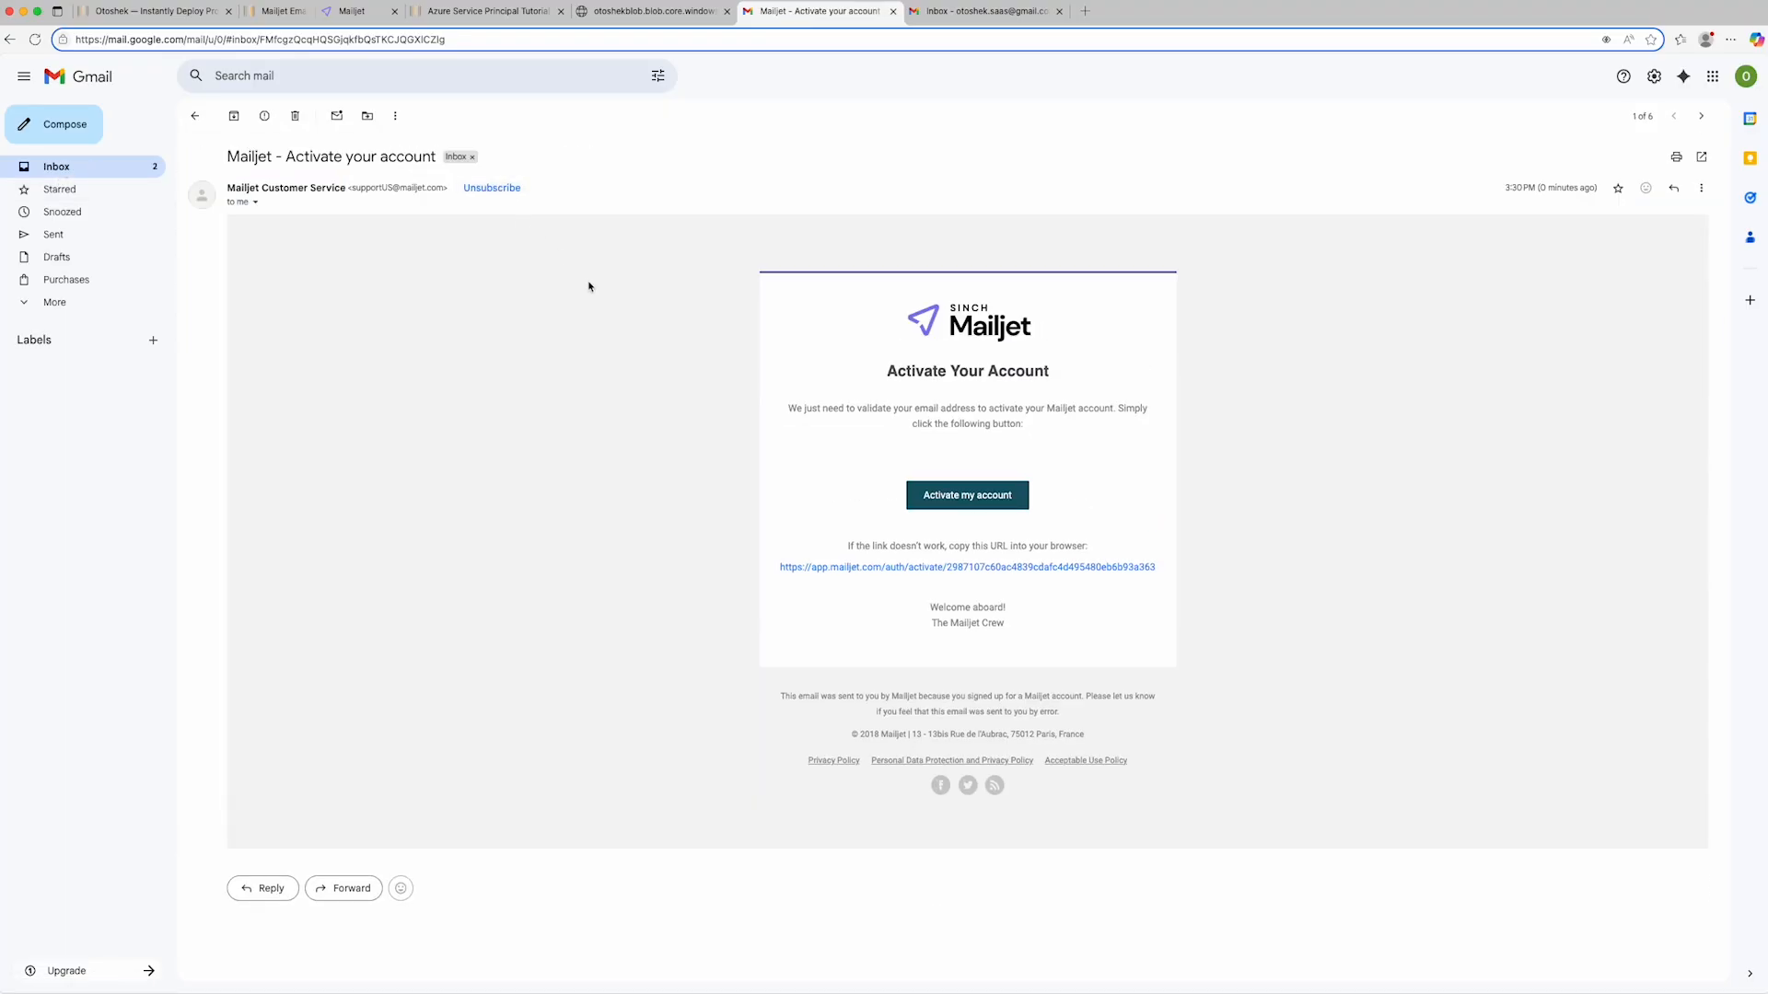
pyautogui.click(978, 498)
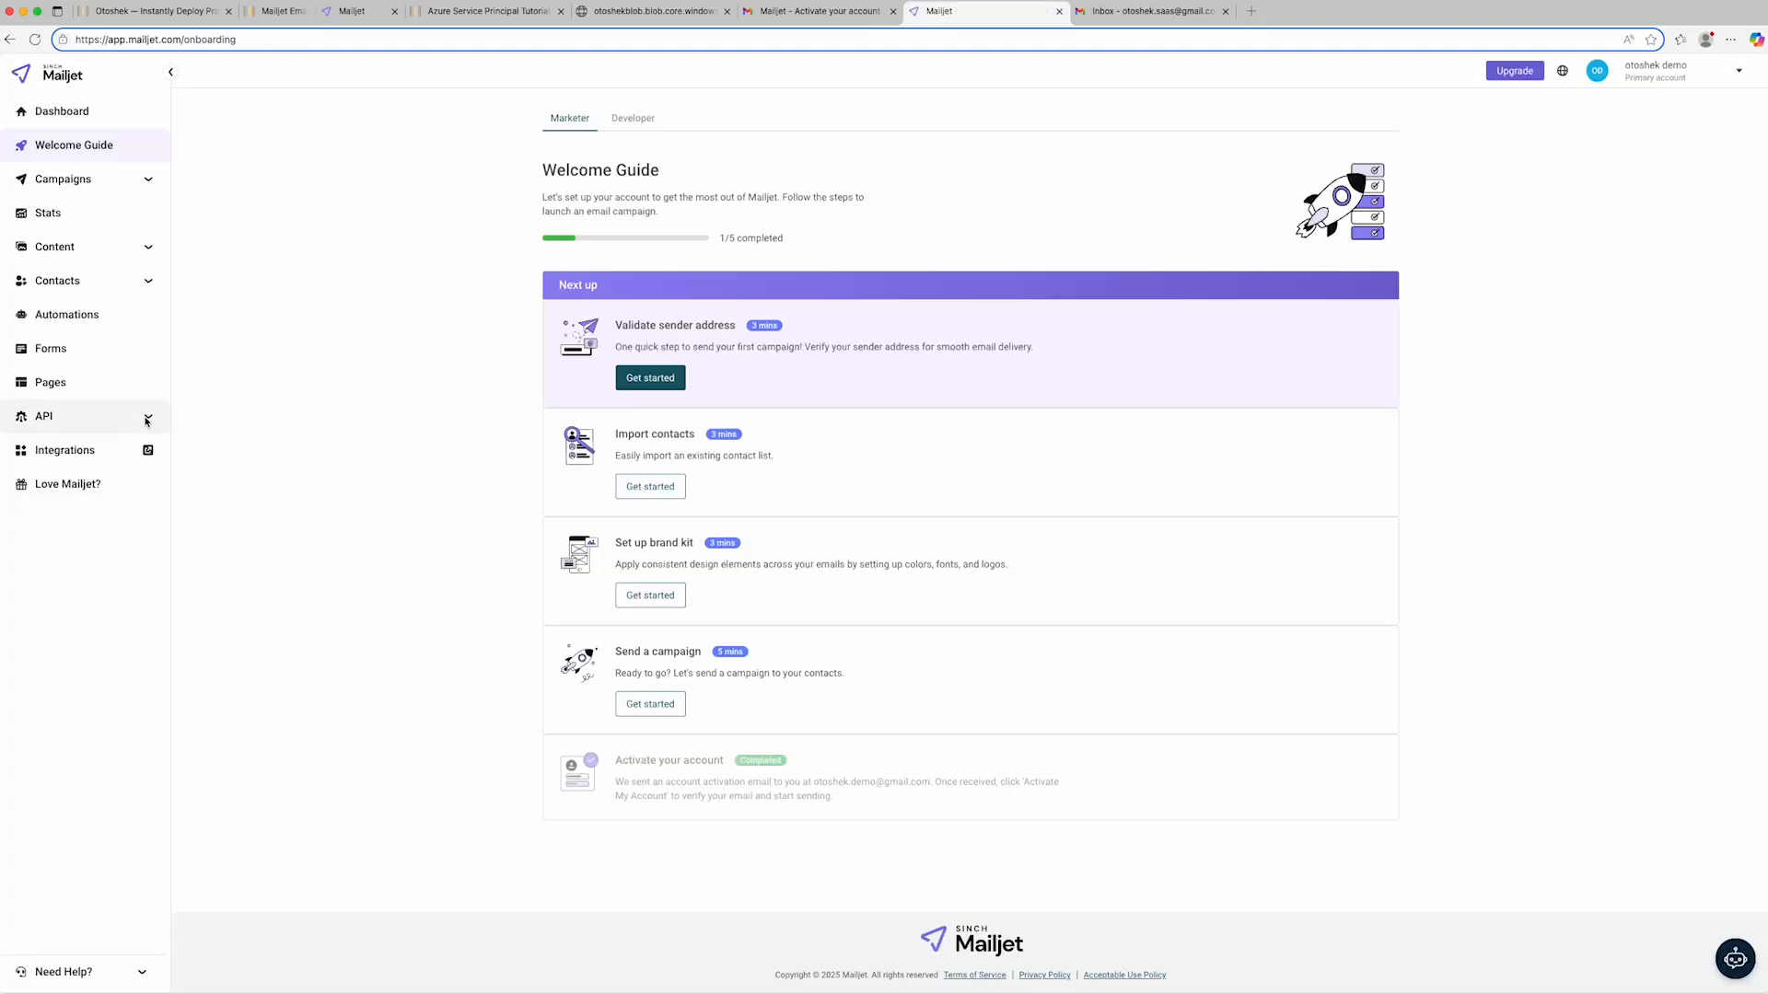
# - Open API Key Management in the activated Mailjet account and generate the secret key for the primary API key
pyautogui.click(147, 420)
pyautogui.click(117, 449)
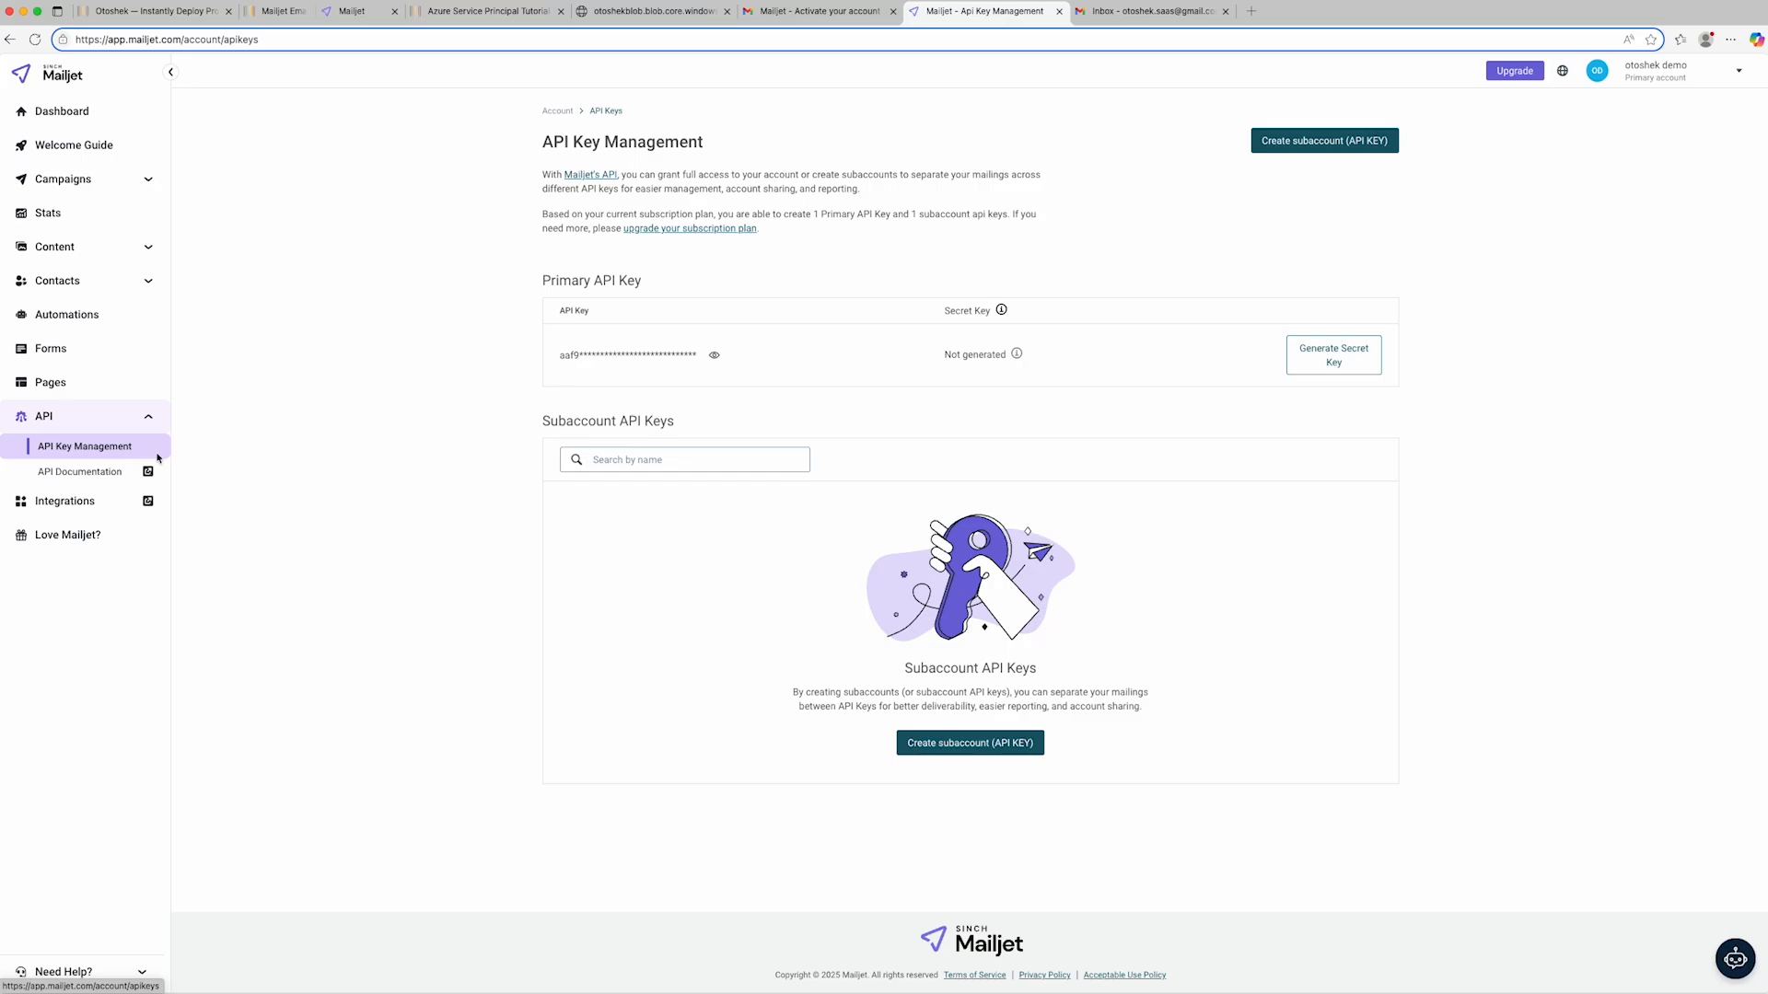
pyautogui.click(1351, 345)
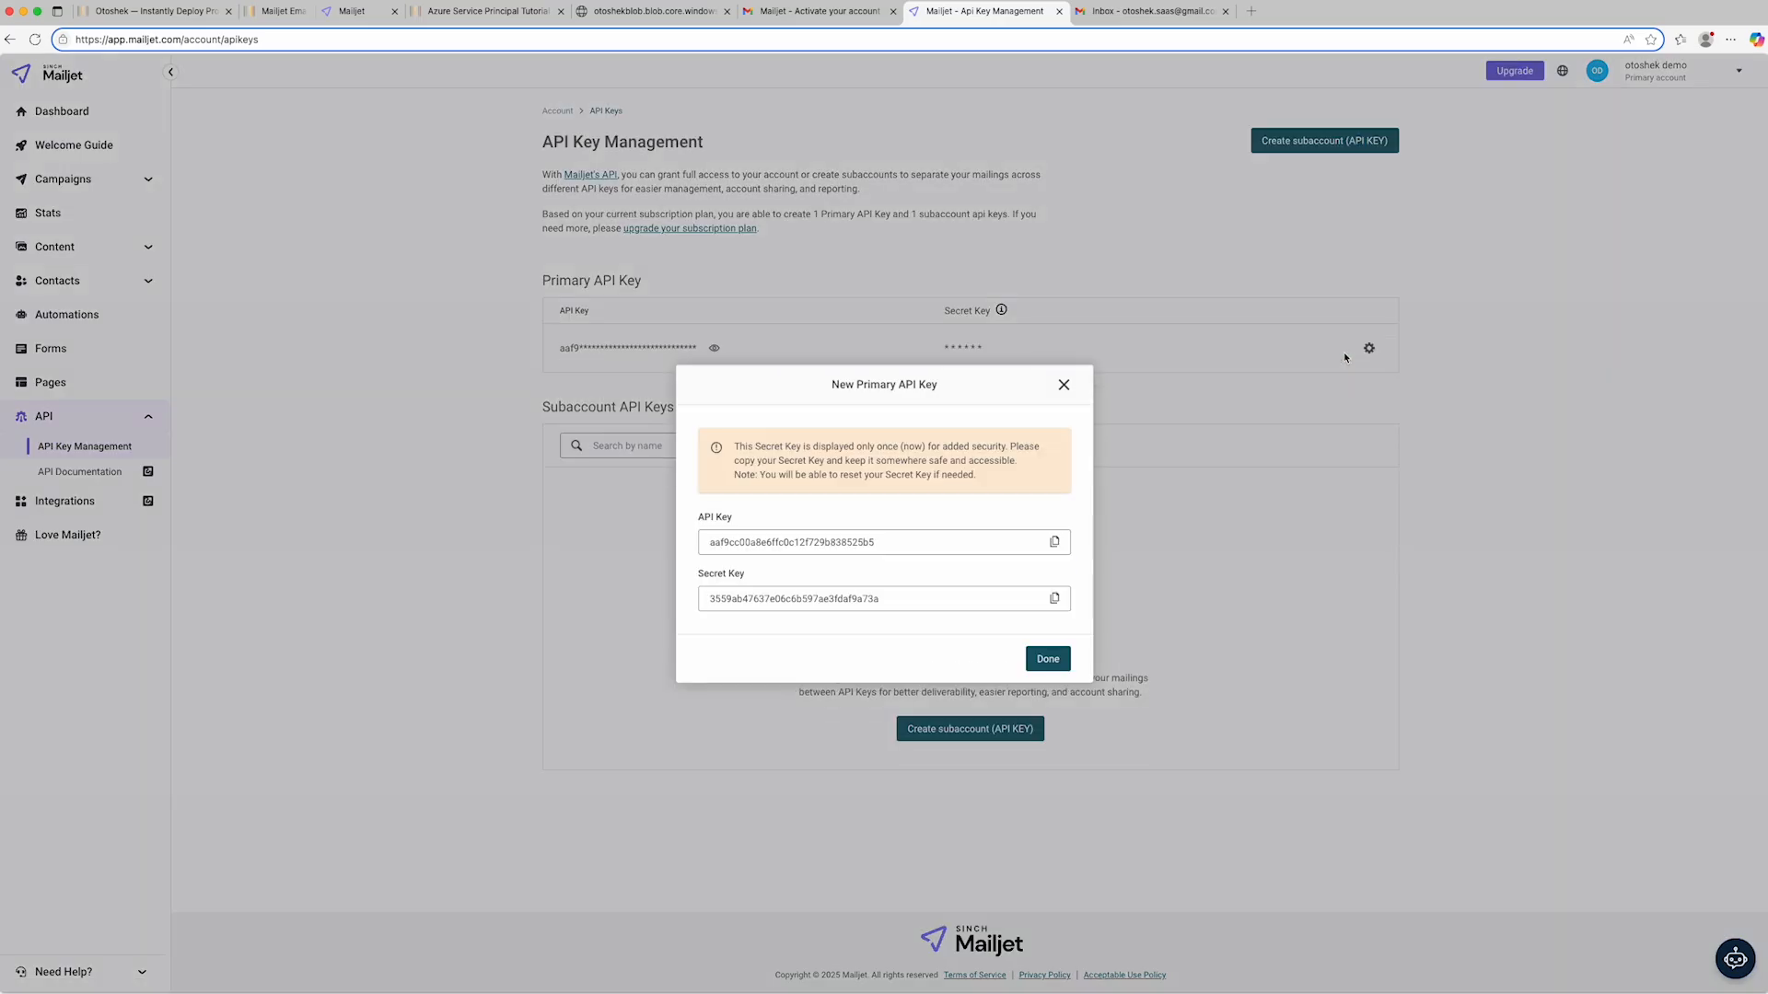
# - Copy the new Mailjet API key into the MAILJET_PUBLIC_KEY entry of the credentials text file and return to the key dialog
pyautogui.click(1056, 543)
pyautogui.press('super+Tab')
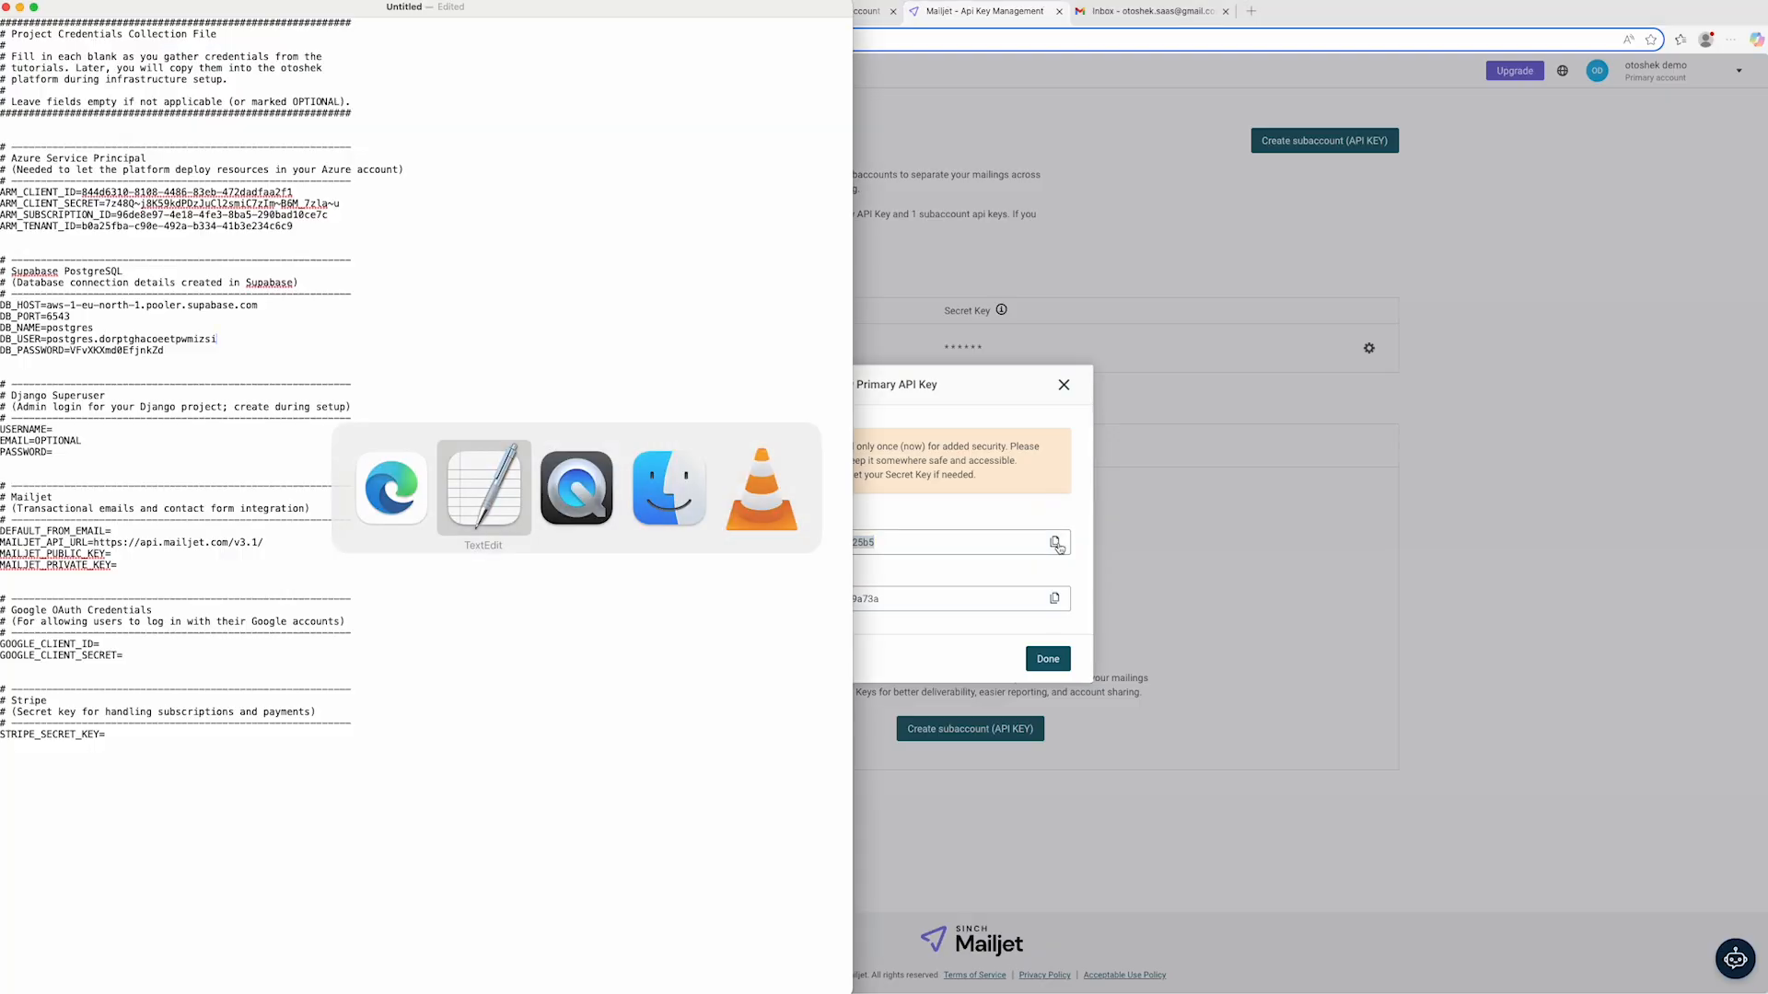
pyautogui.click(552, 553)
pyautogui.press('super+v')
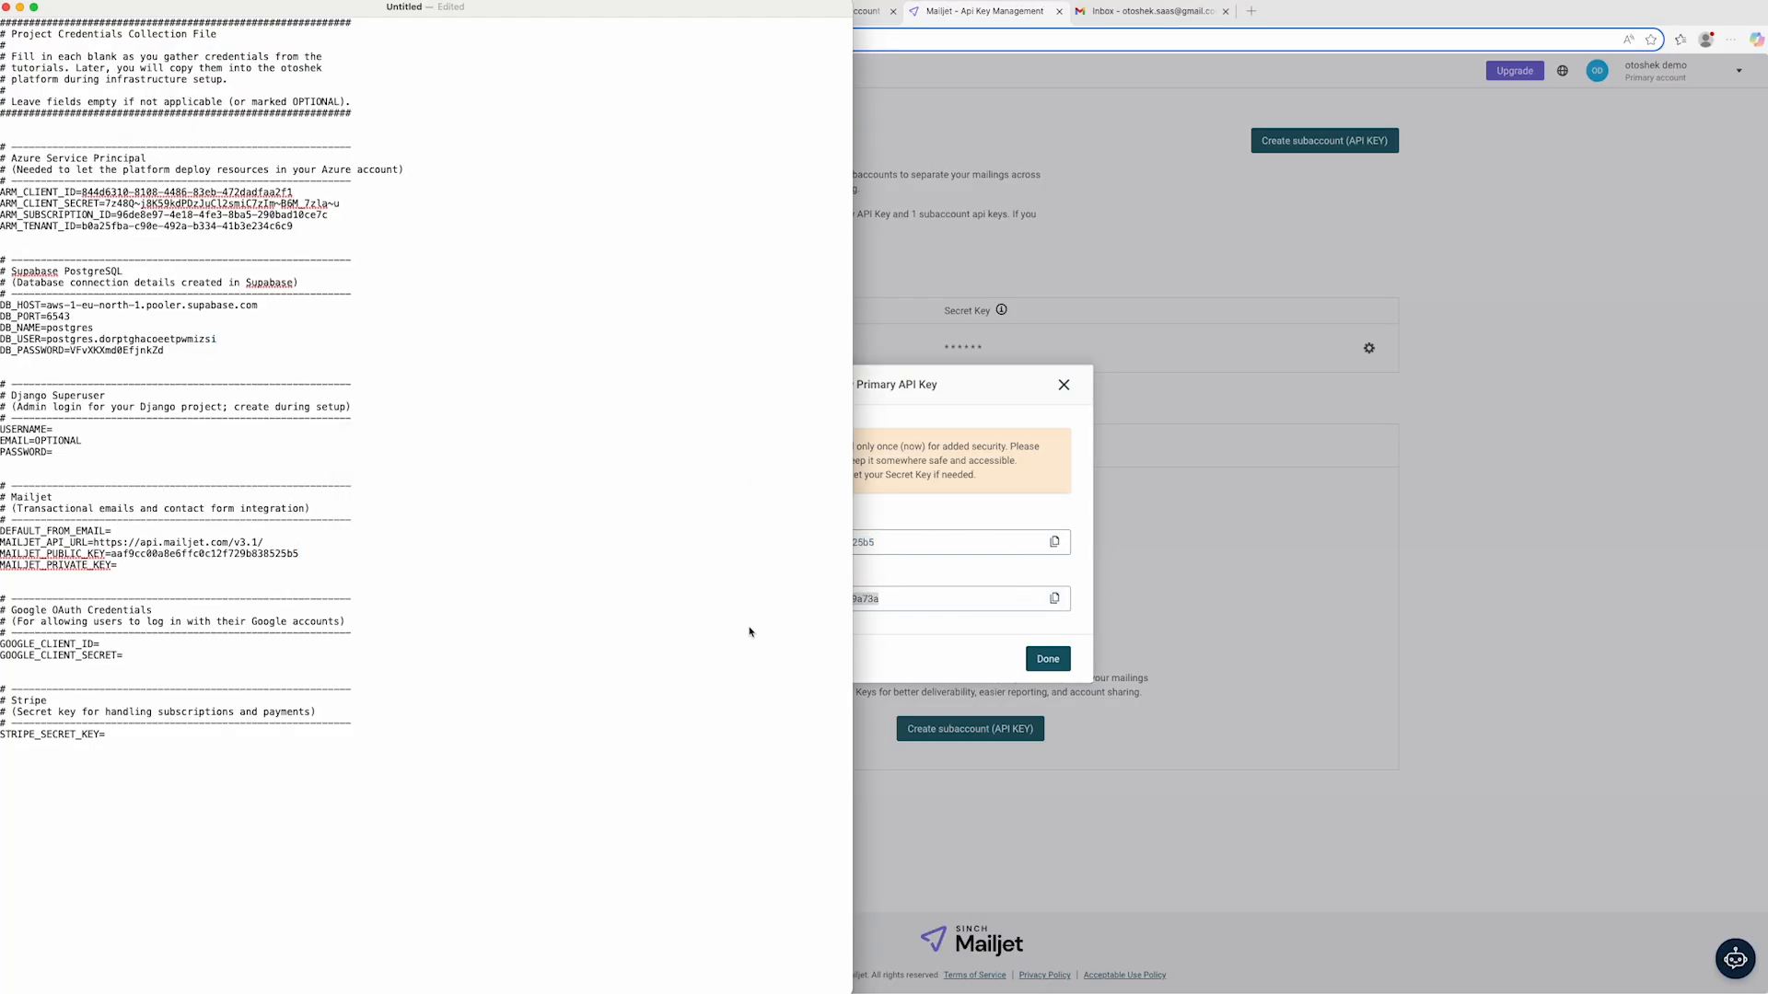
pyautogui.press('super+Tab')
# - Copy the Mailjet secret key into the MAILJET_PRIVATE_KEY entry of the credentials text file and return to the browser
pyautogui.click(1056, 600)
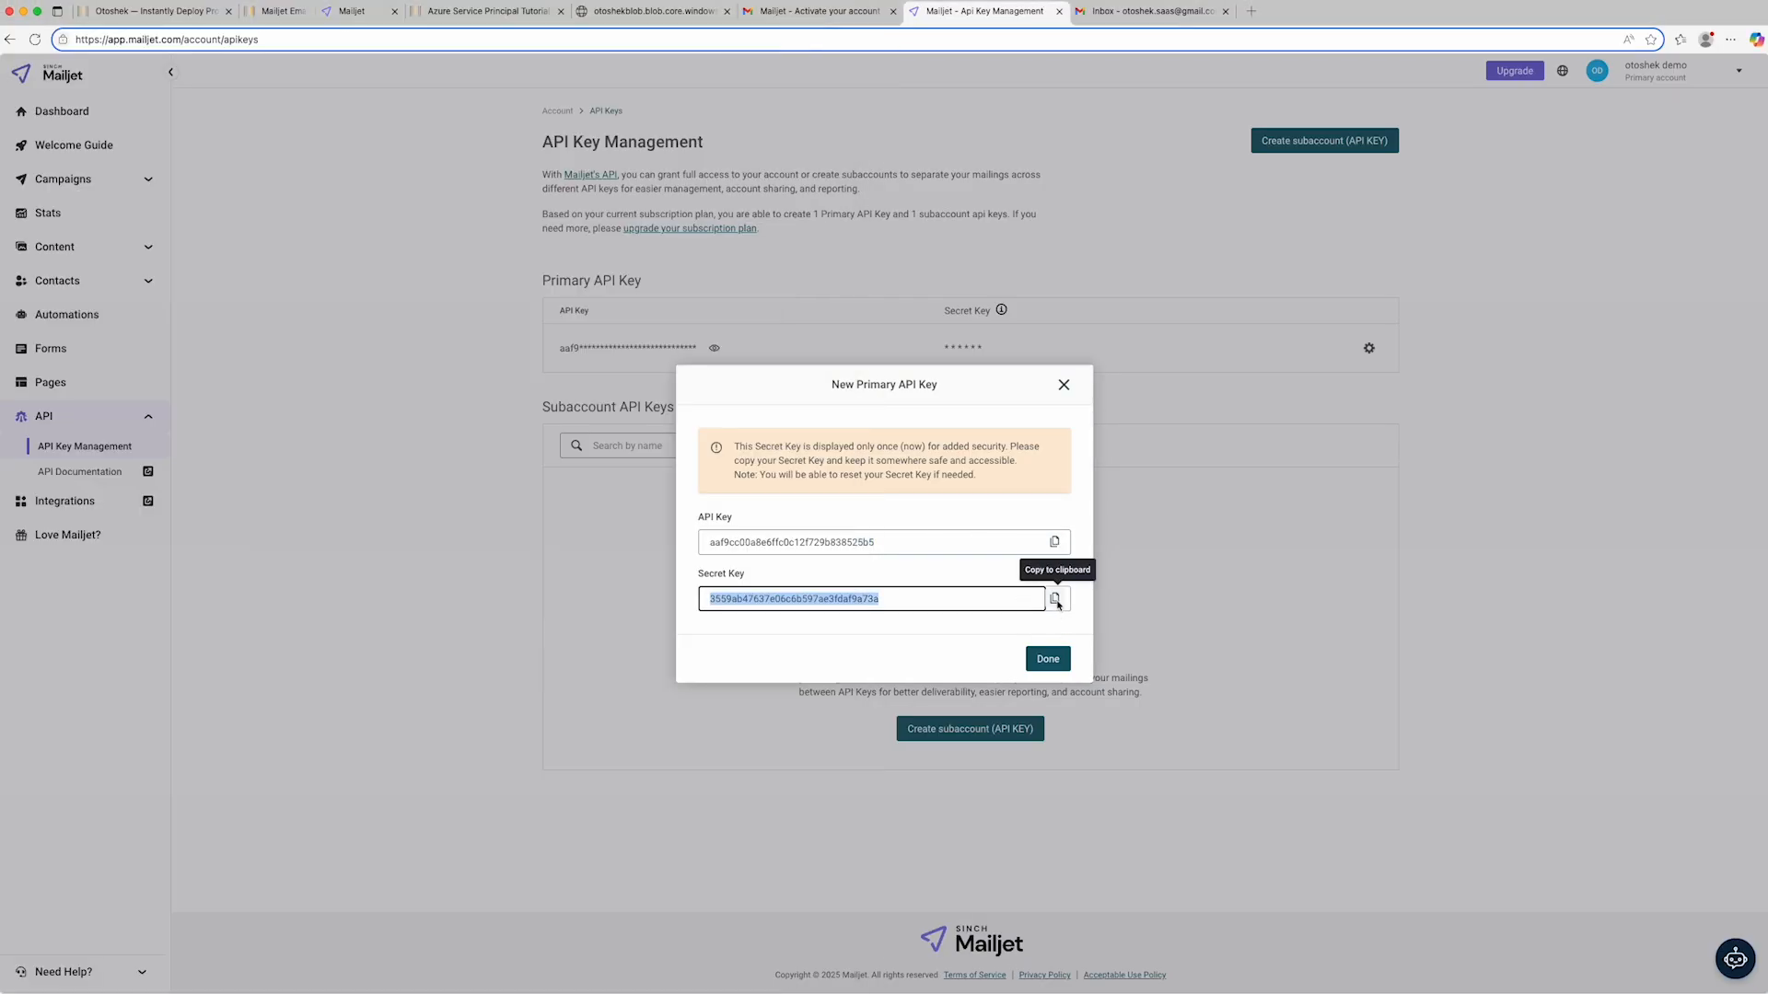
pyautogui.press('super+Tab')
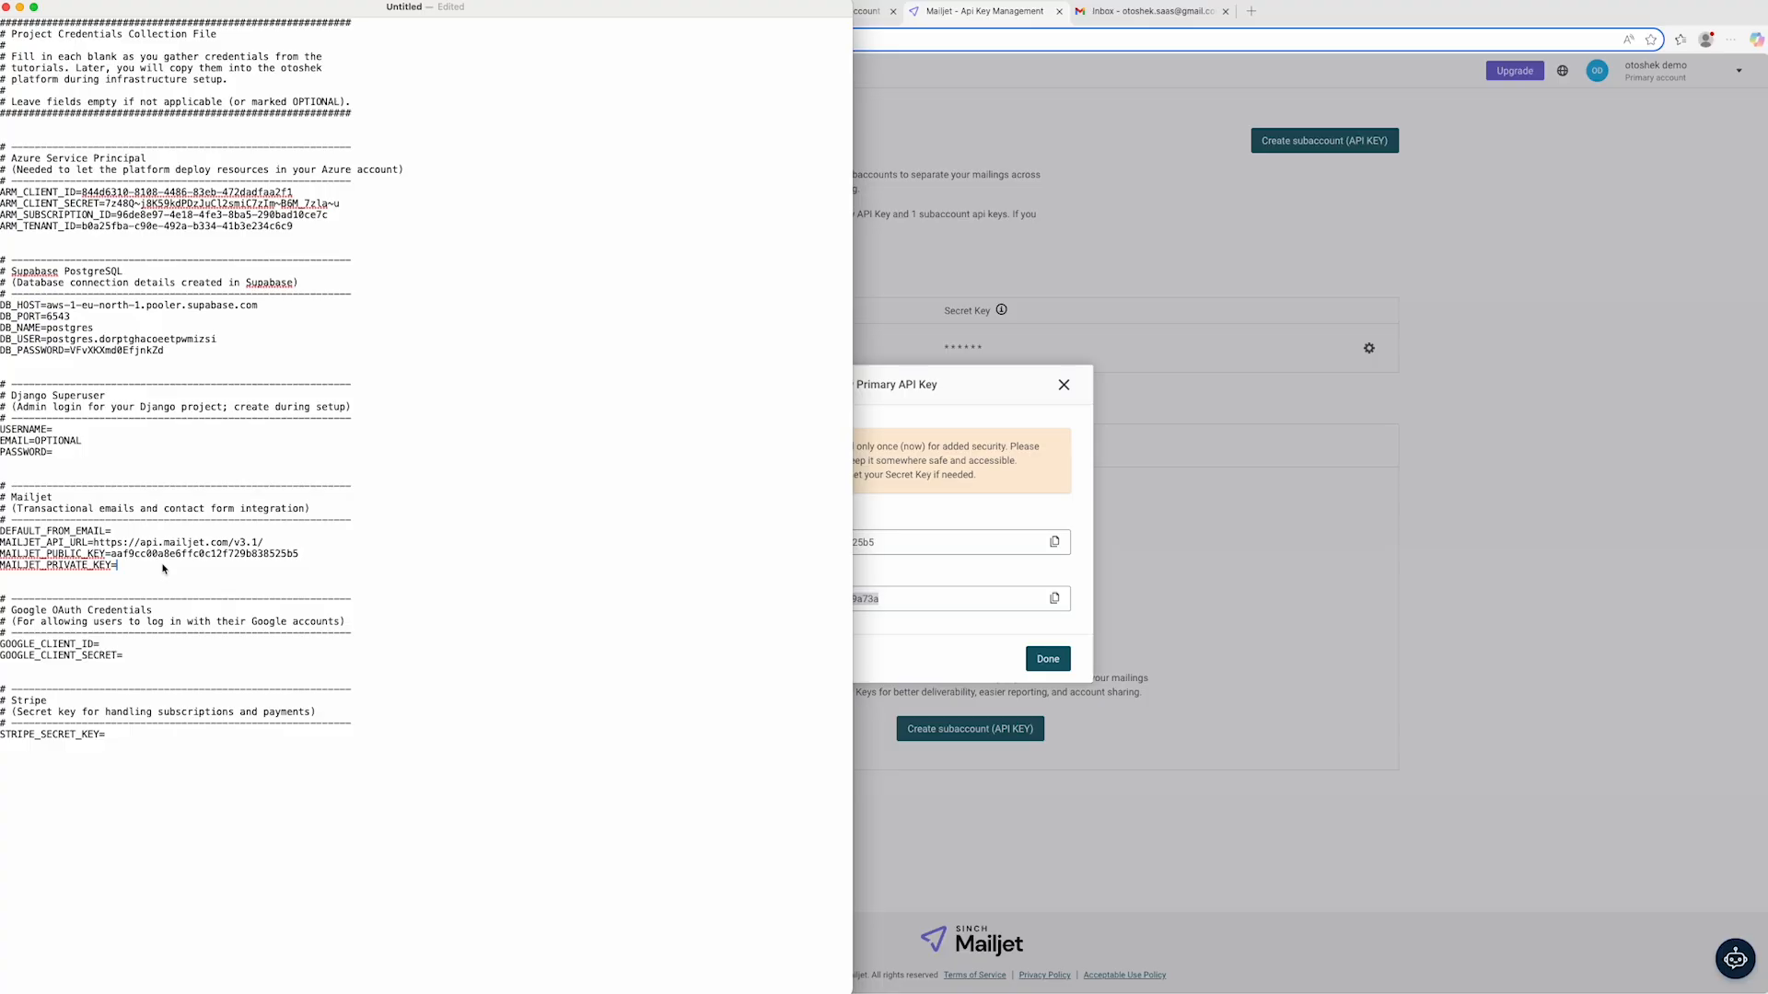
pyautogui.press('super+v')
pyautogui.press('super+Tab')
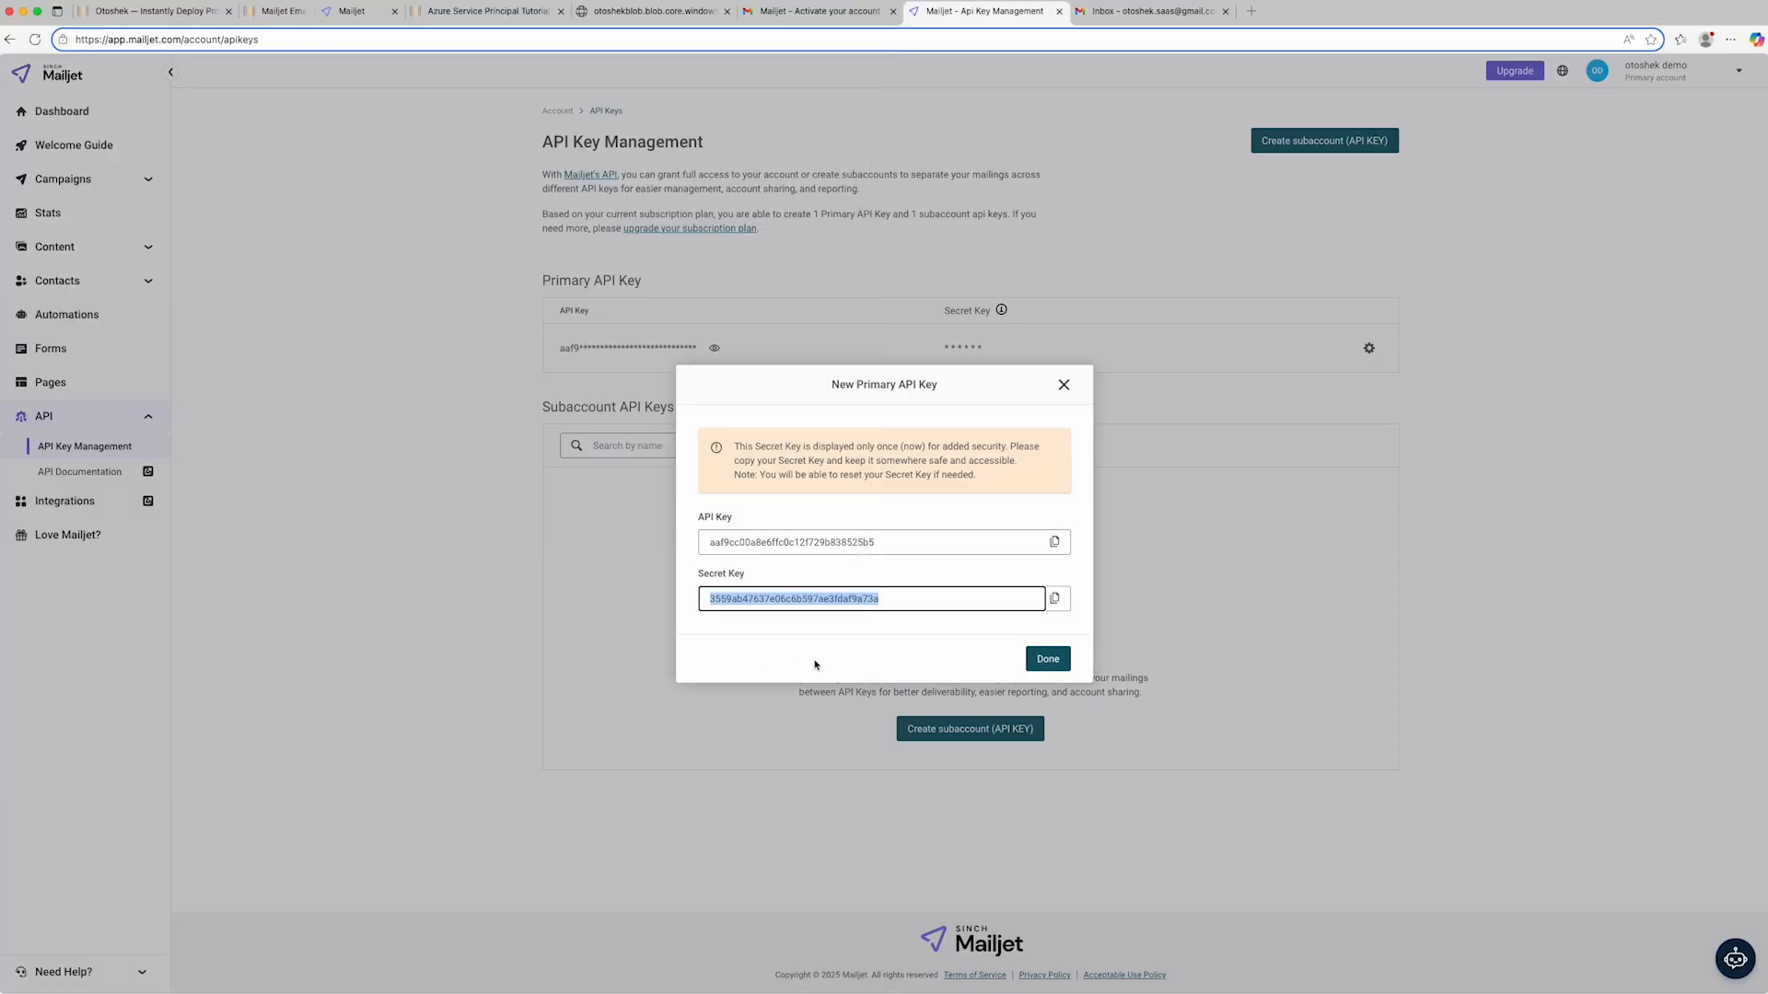
# - Dismiss the Mailjet key dialog and view the sender addresses and domains in the account settings
pyautogui.click(1064, 662)
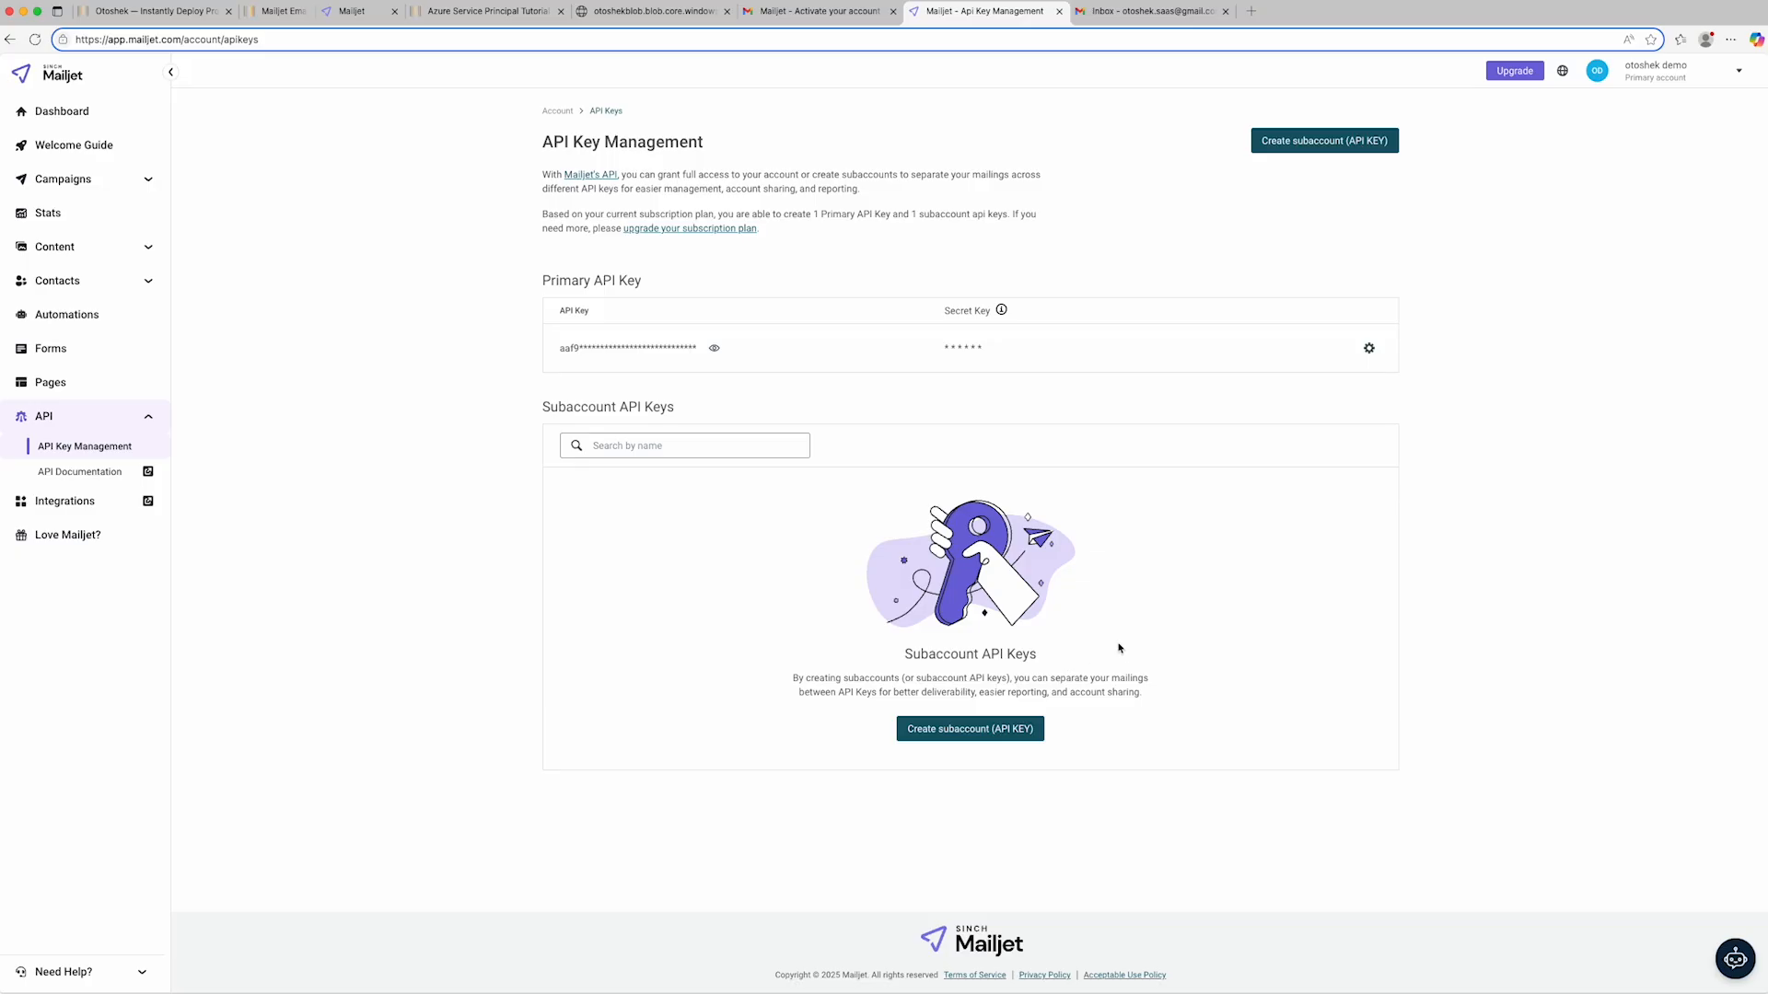
pyautogui.click(1654, 79)
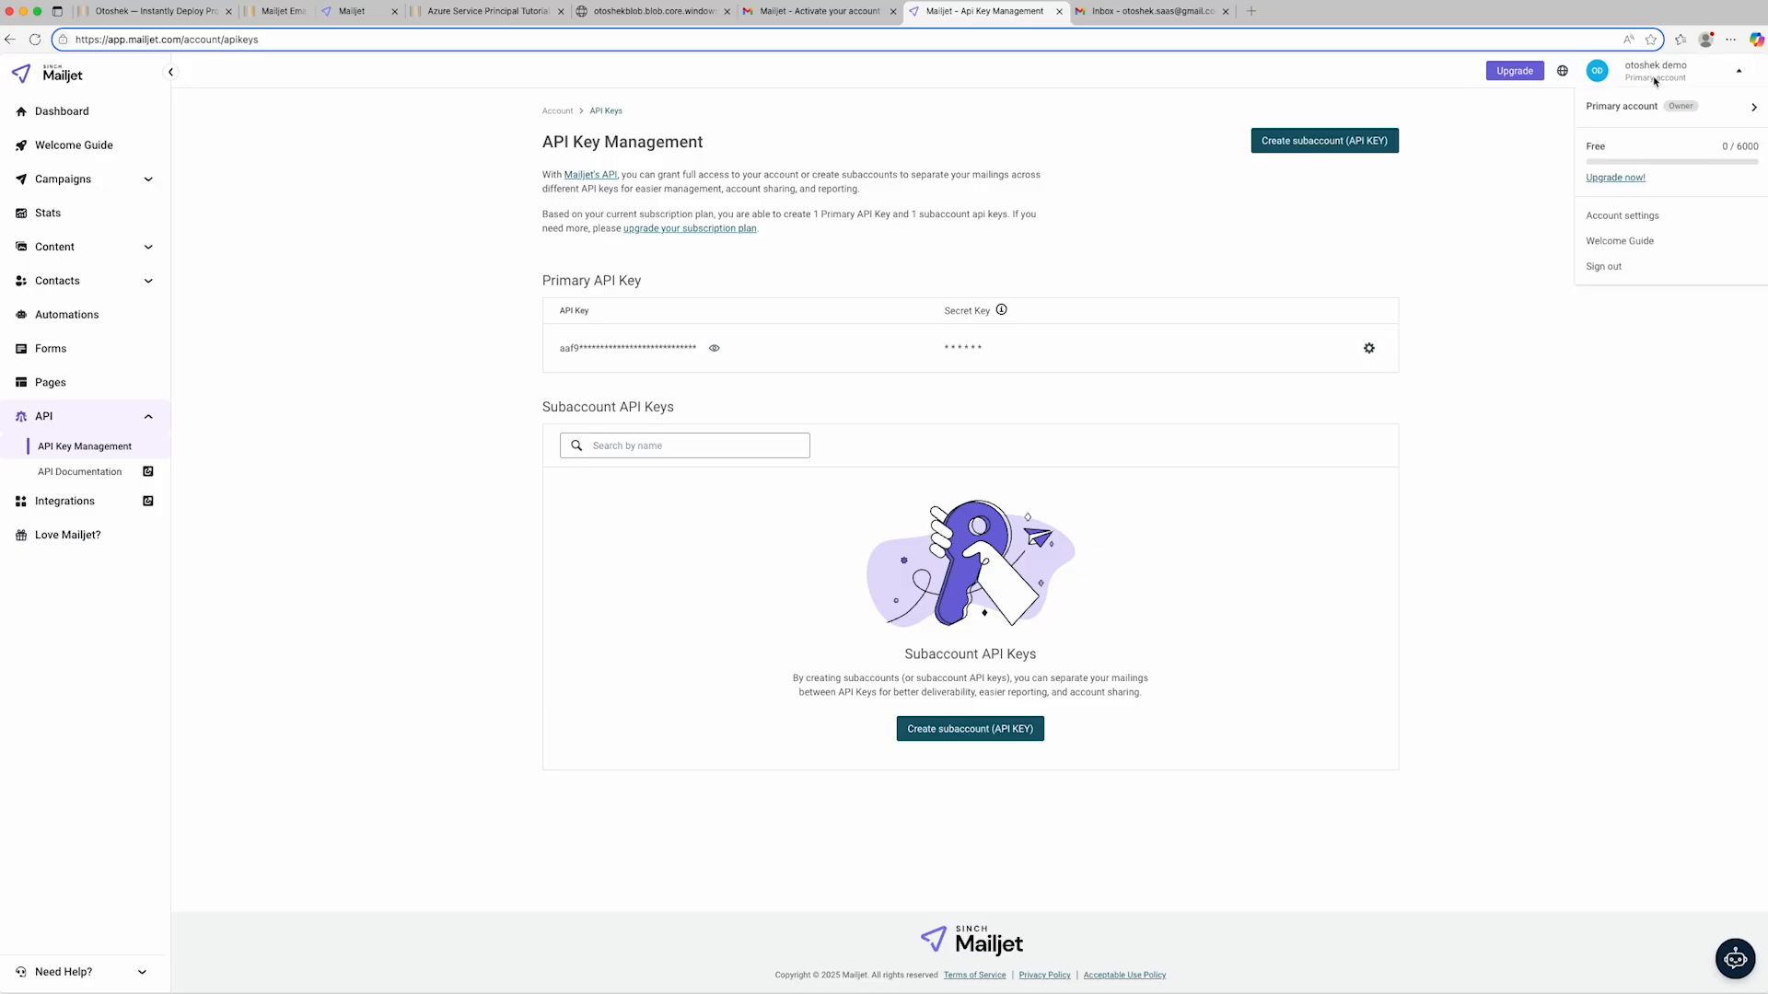
pyautogui.click(1647, 216)
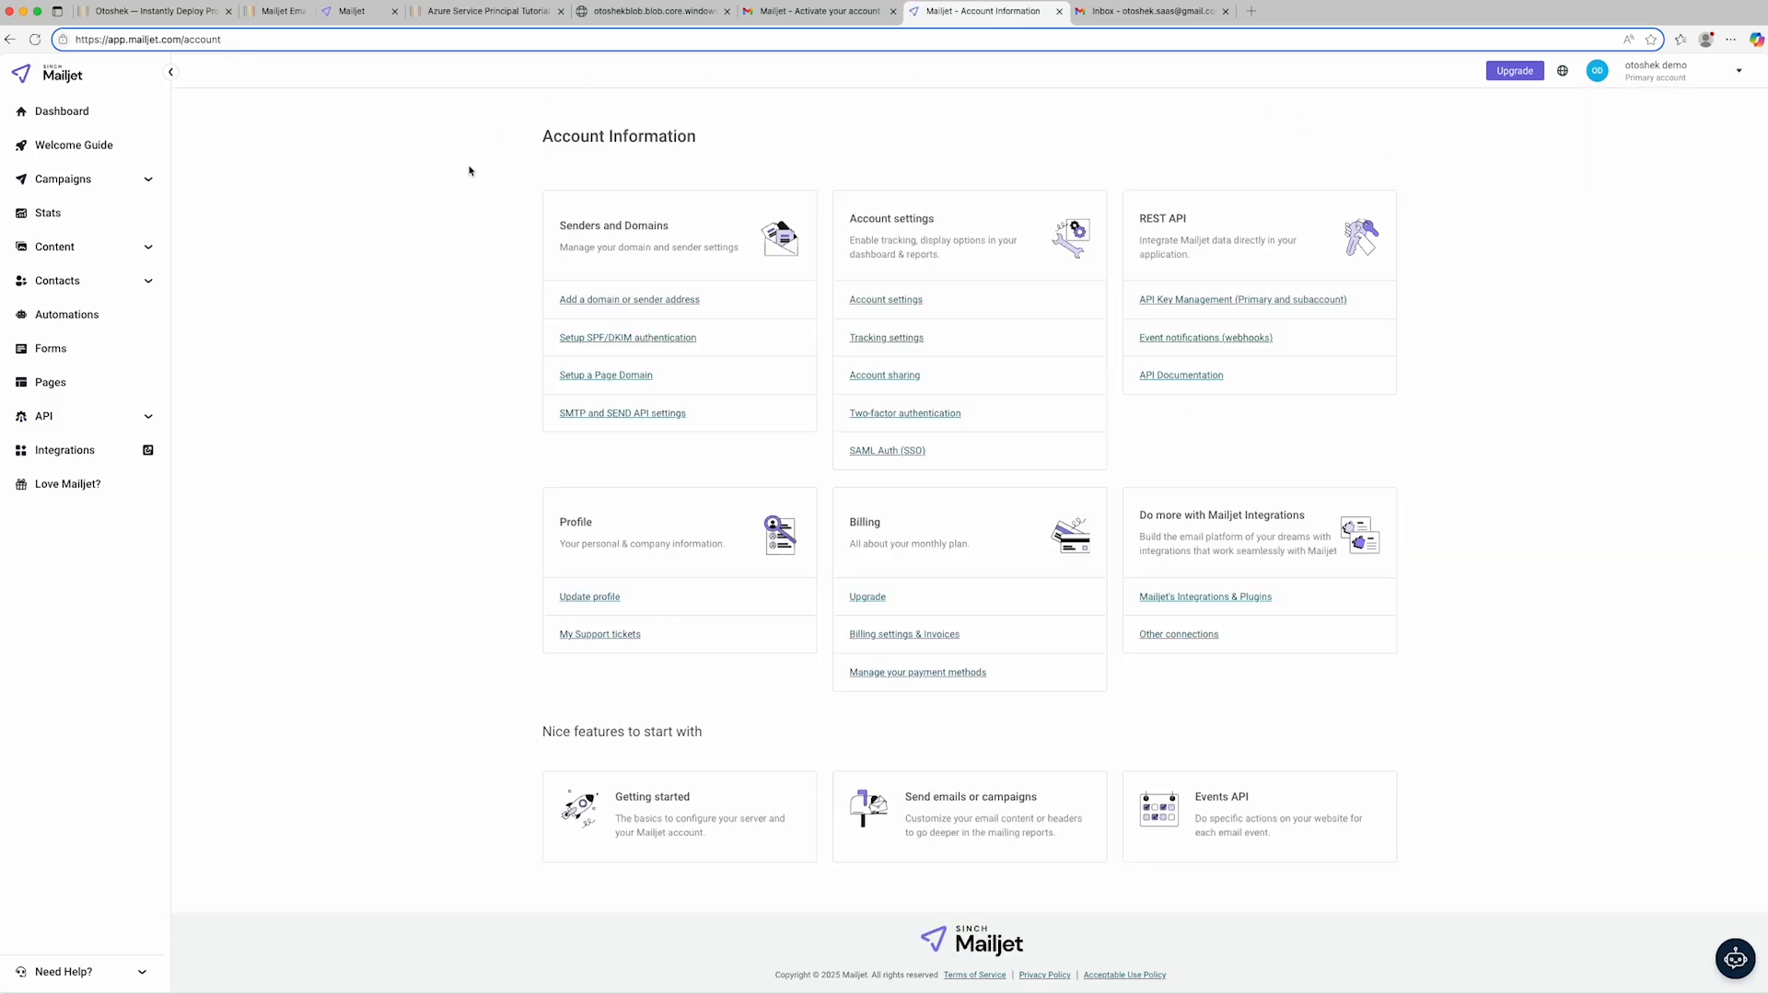
pyautogui.click(629, 300)
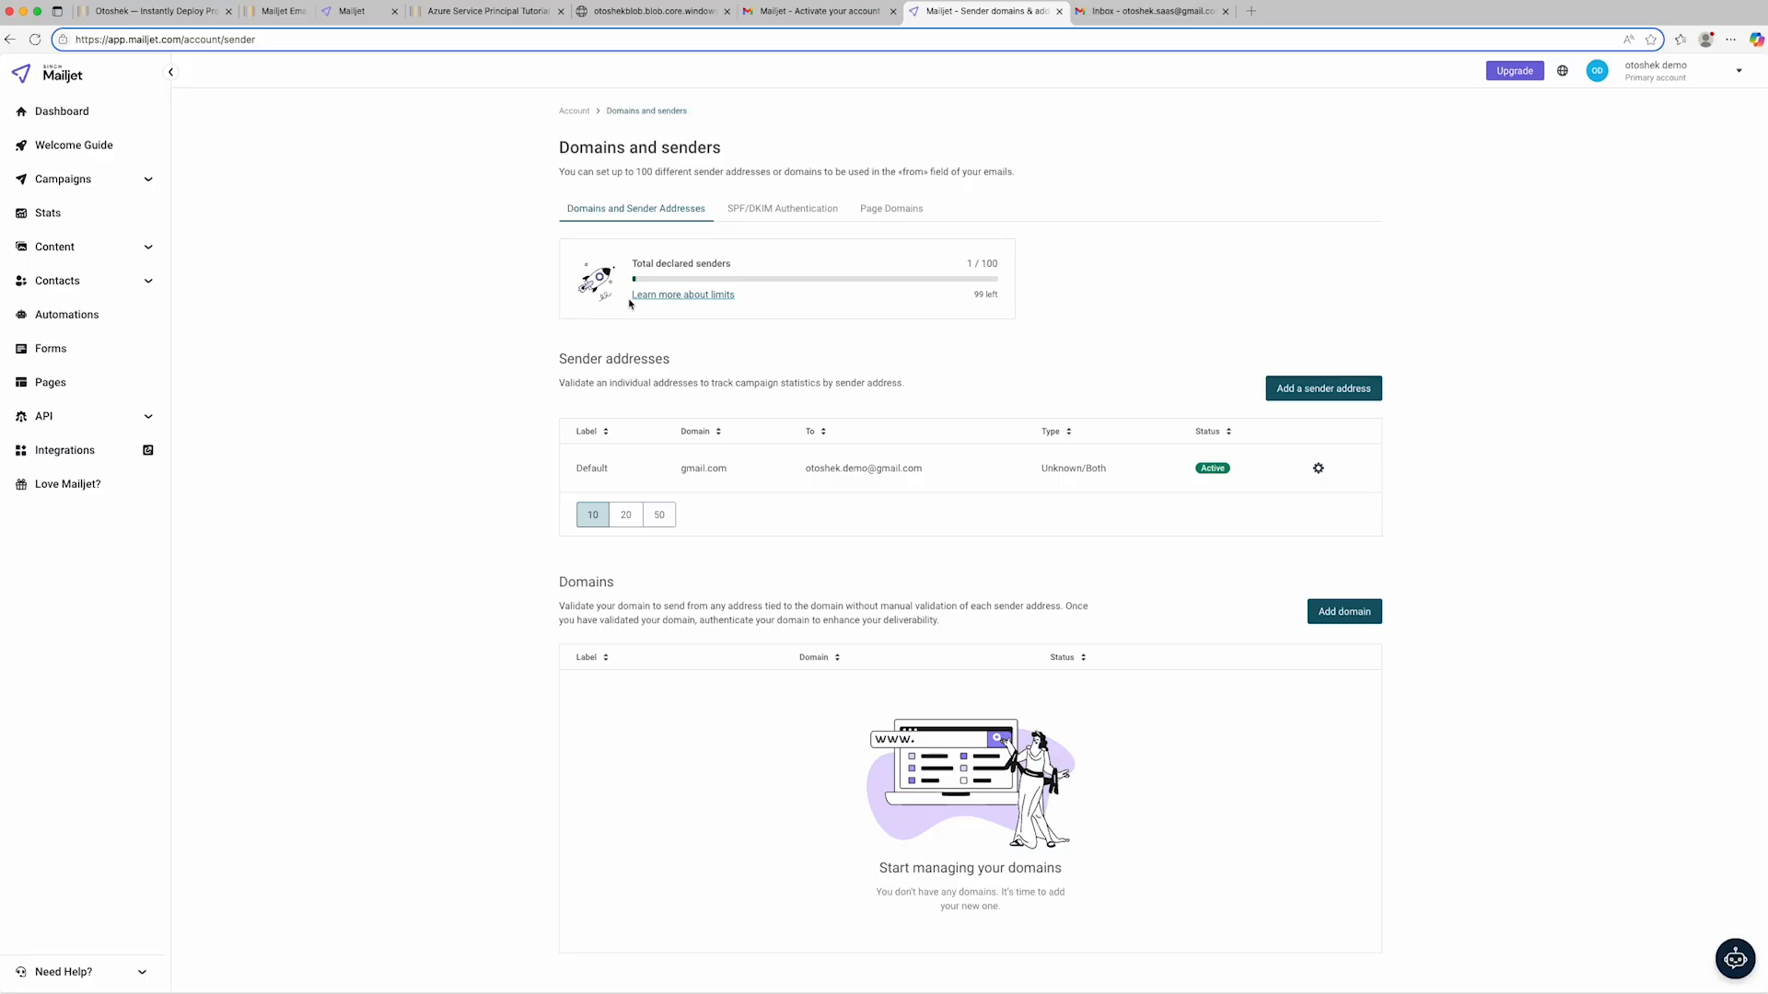
# - Open the Google OAuth Credentials tutorial from the Otoshek page and its Google Cloud Console link in a split screen window
pyautogui.click(122, 13)
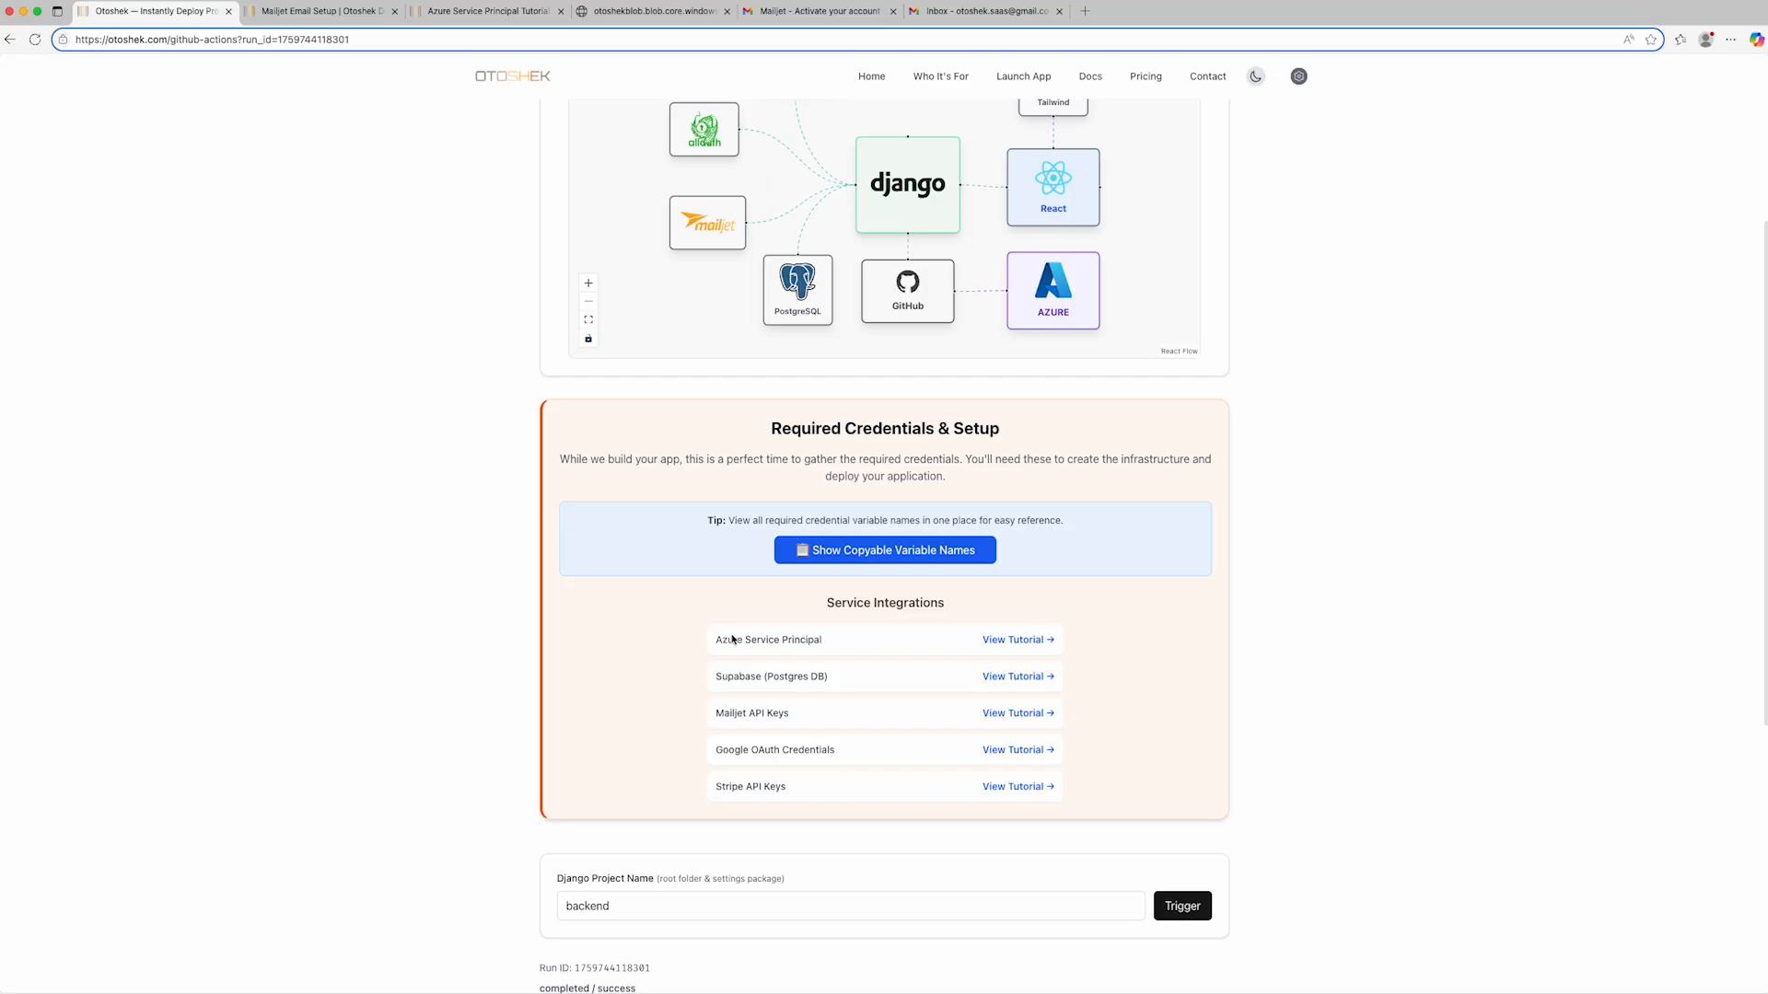
pyautogui.click(1007, 752)
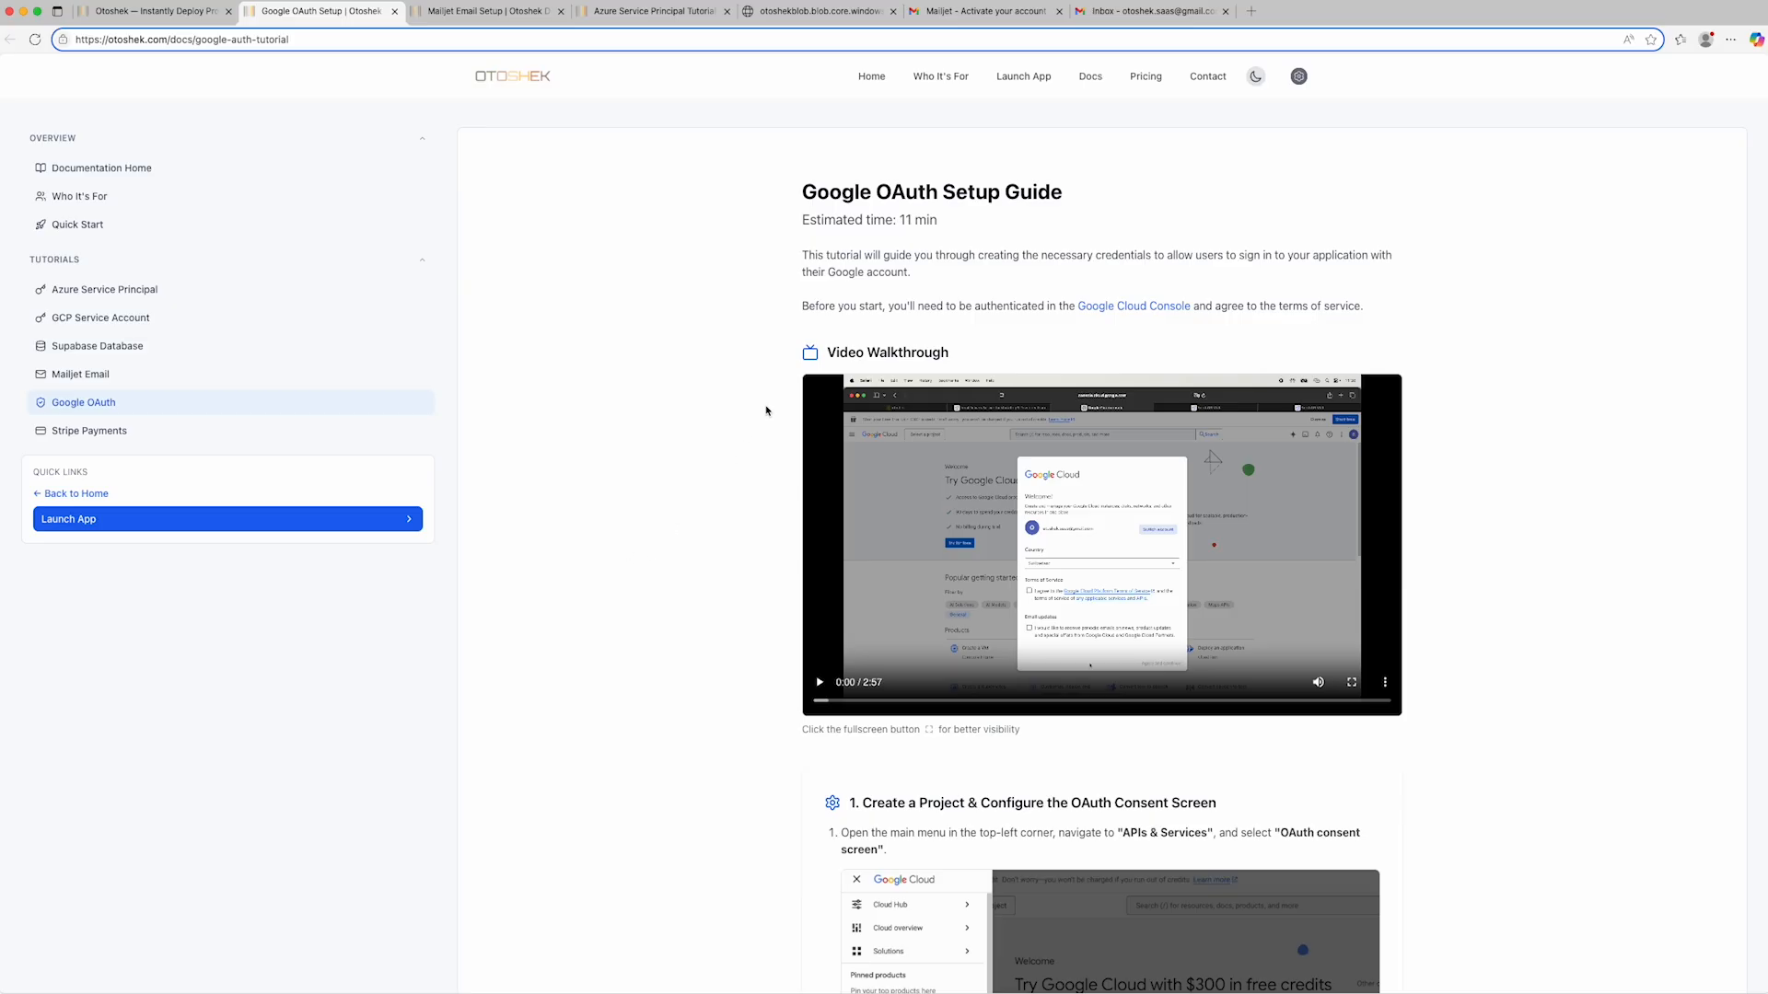
pyautogui.rightClick(1116, 309)
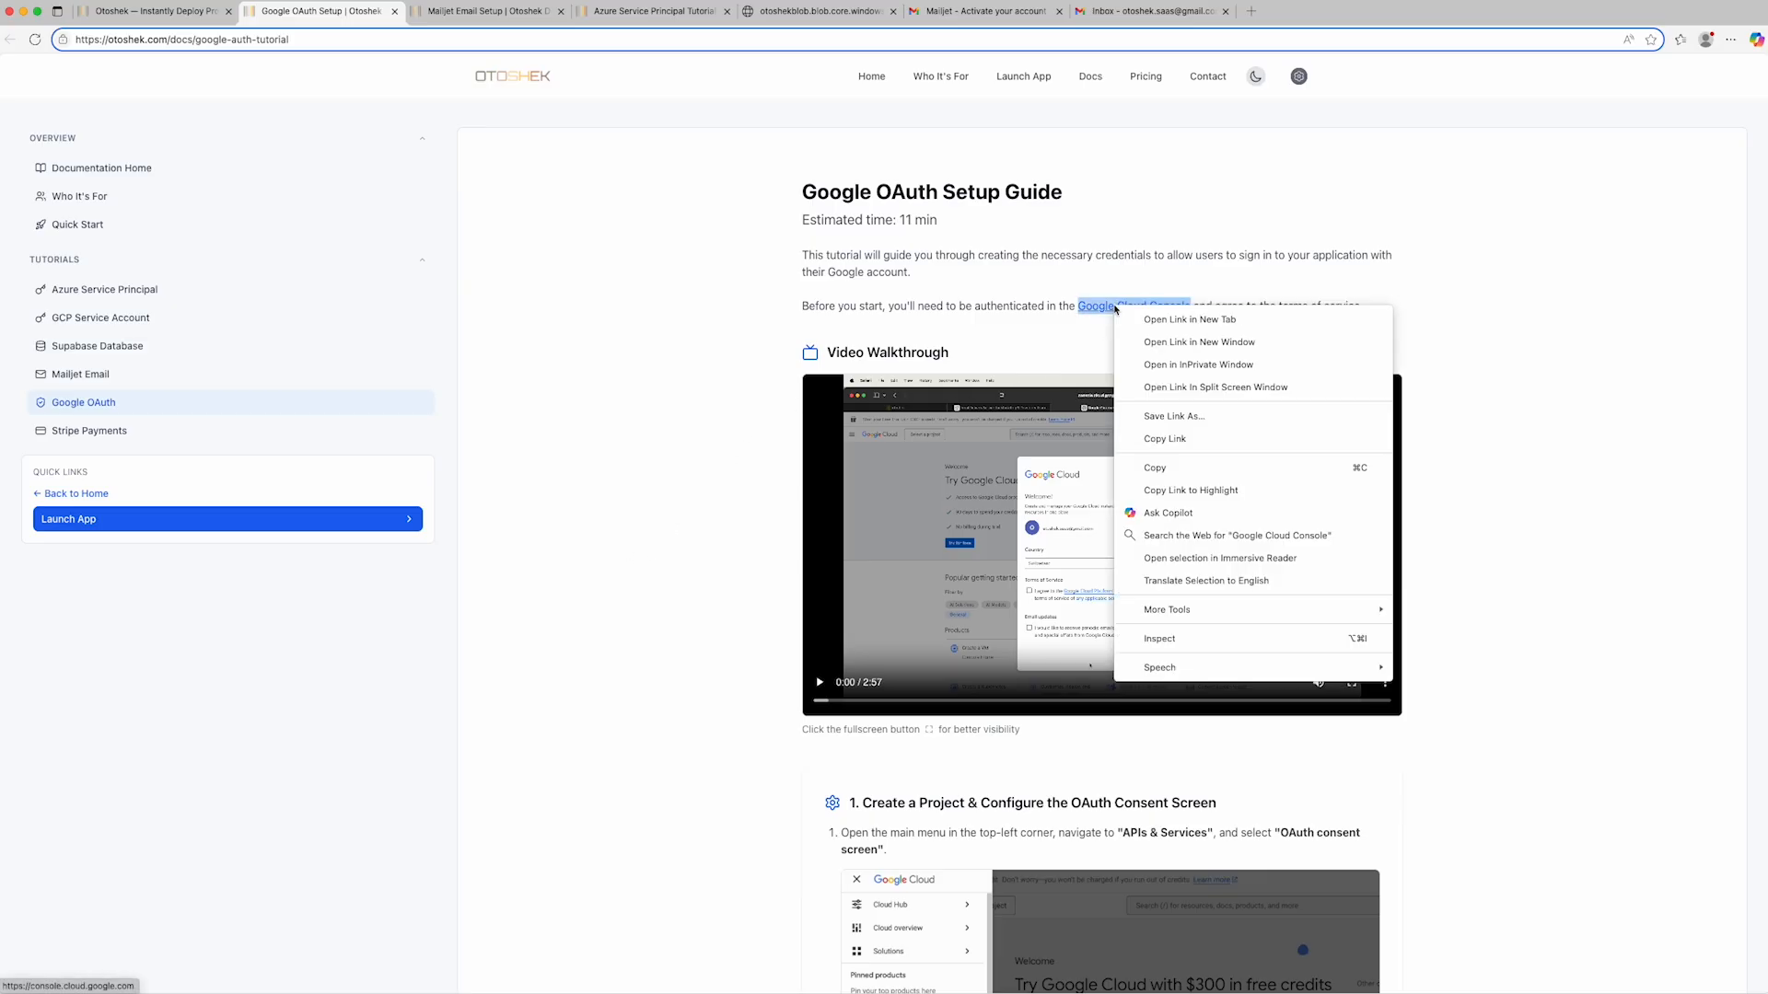
pyautogui.click(1166, 387)
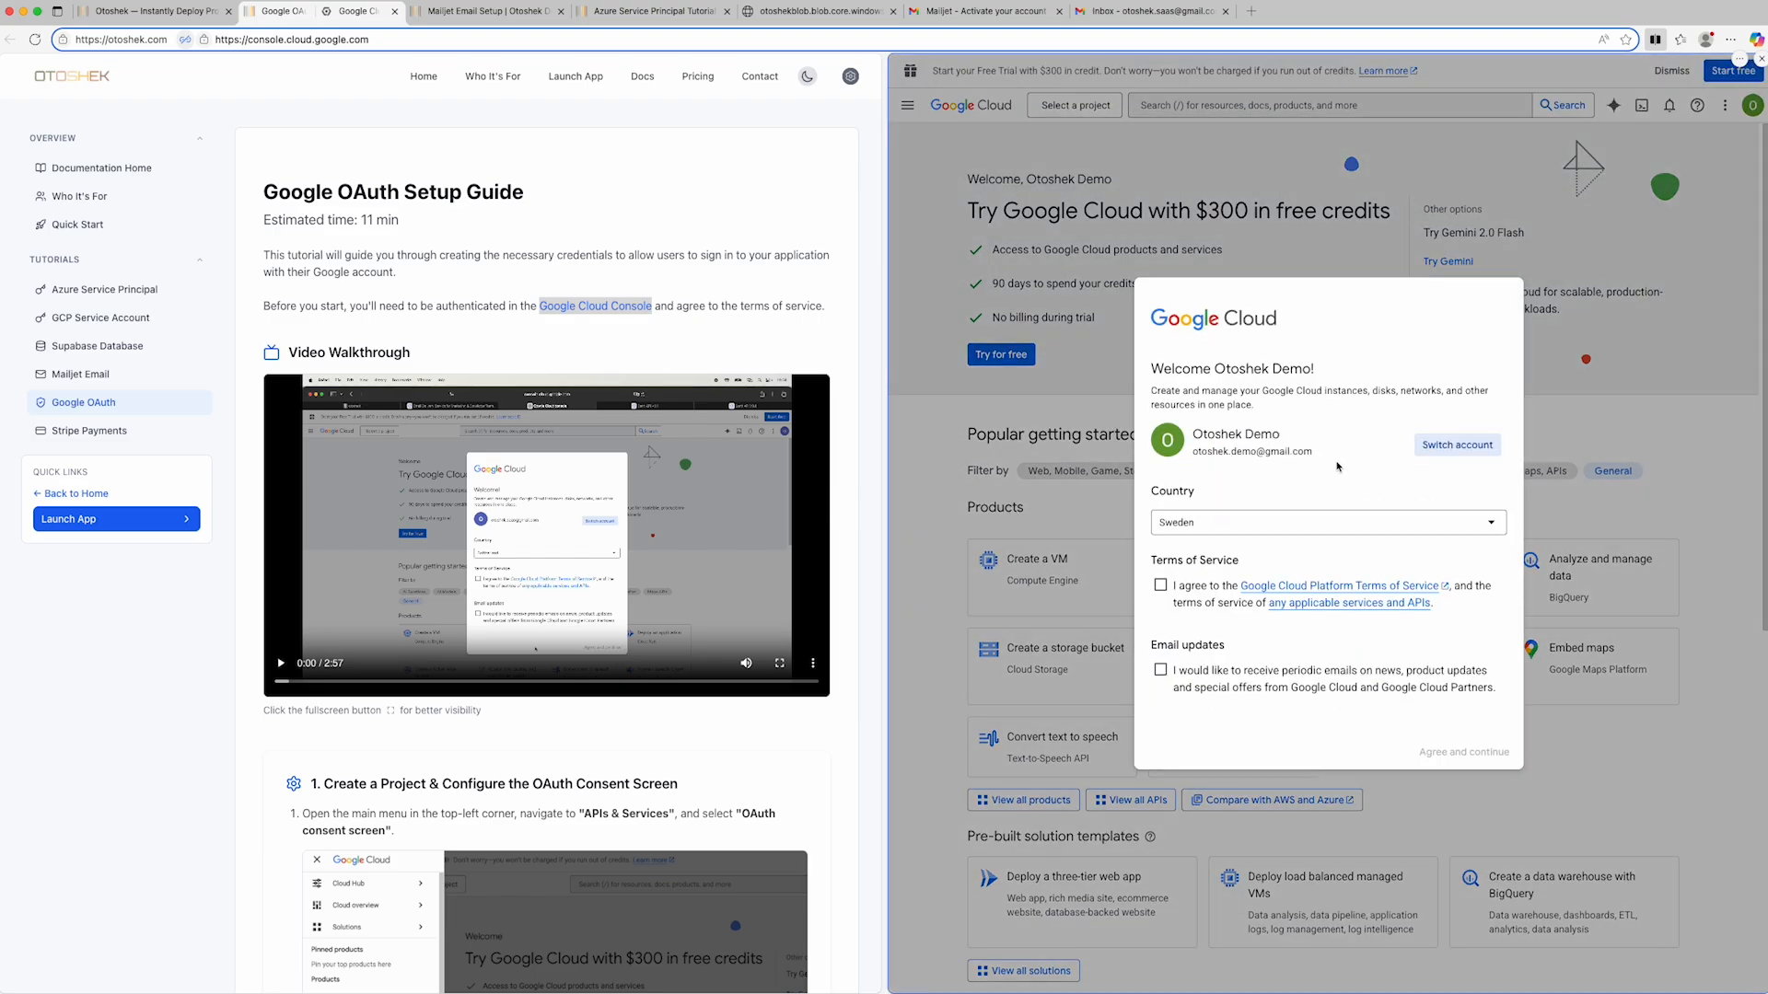
# - Set the Google Cloud country to Switzerland and accept the Google Cloud Platform Terms of Service
pyautogui.click(1490, 526)
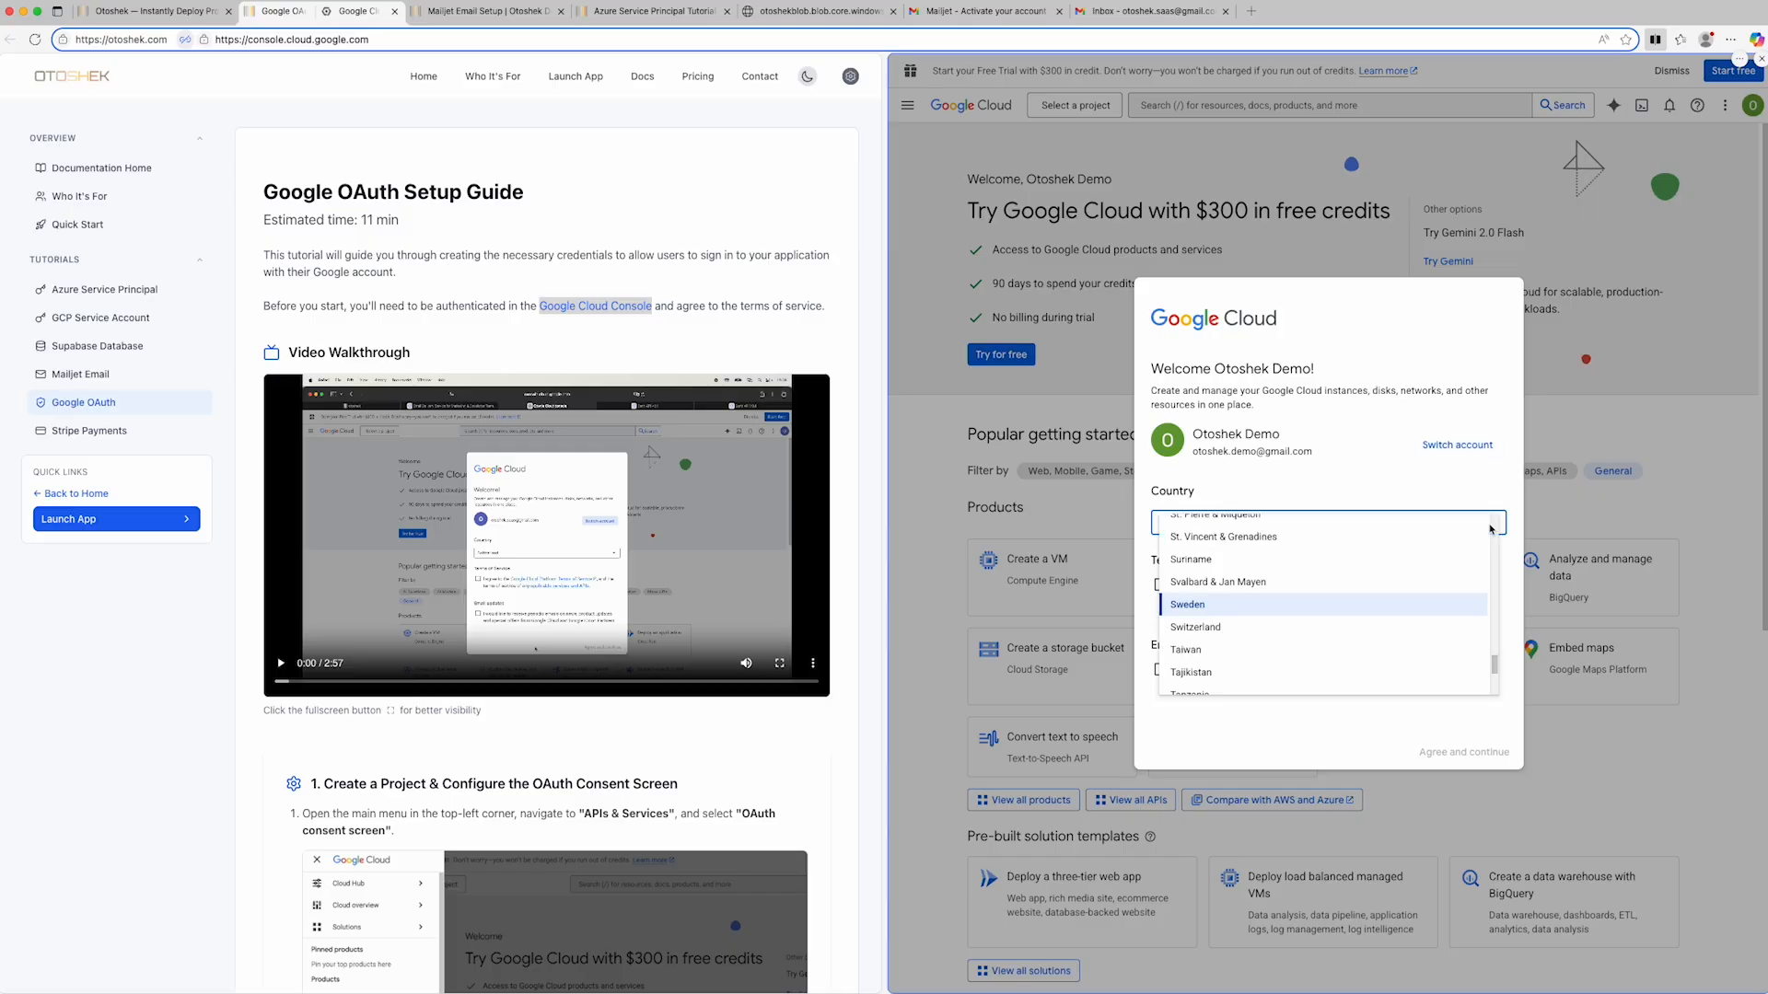
pyautogui.click(1306, 626)
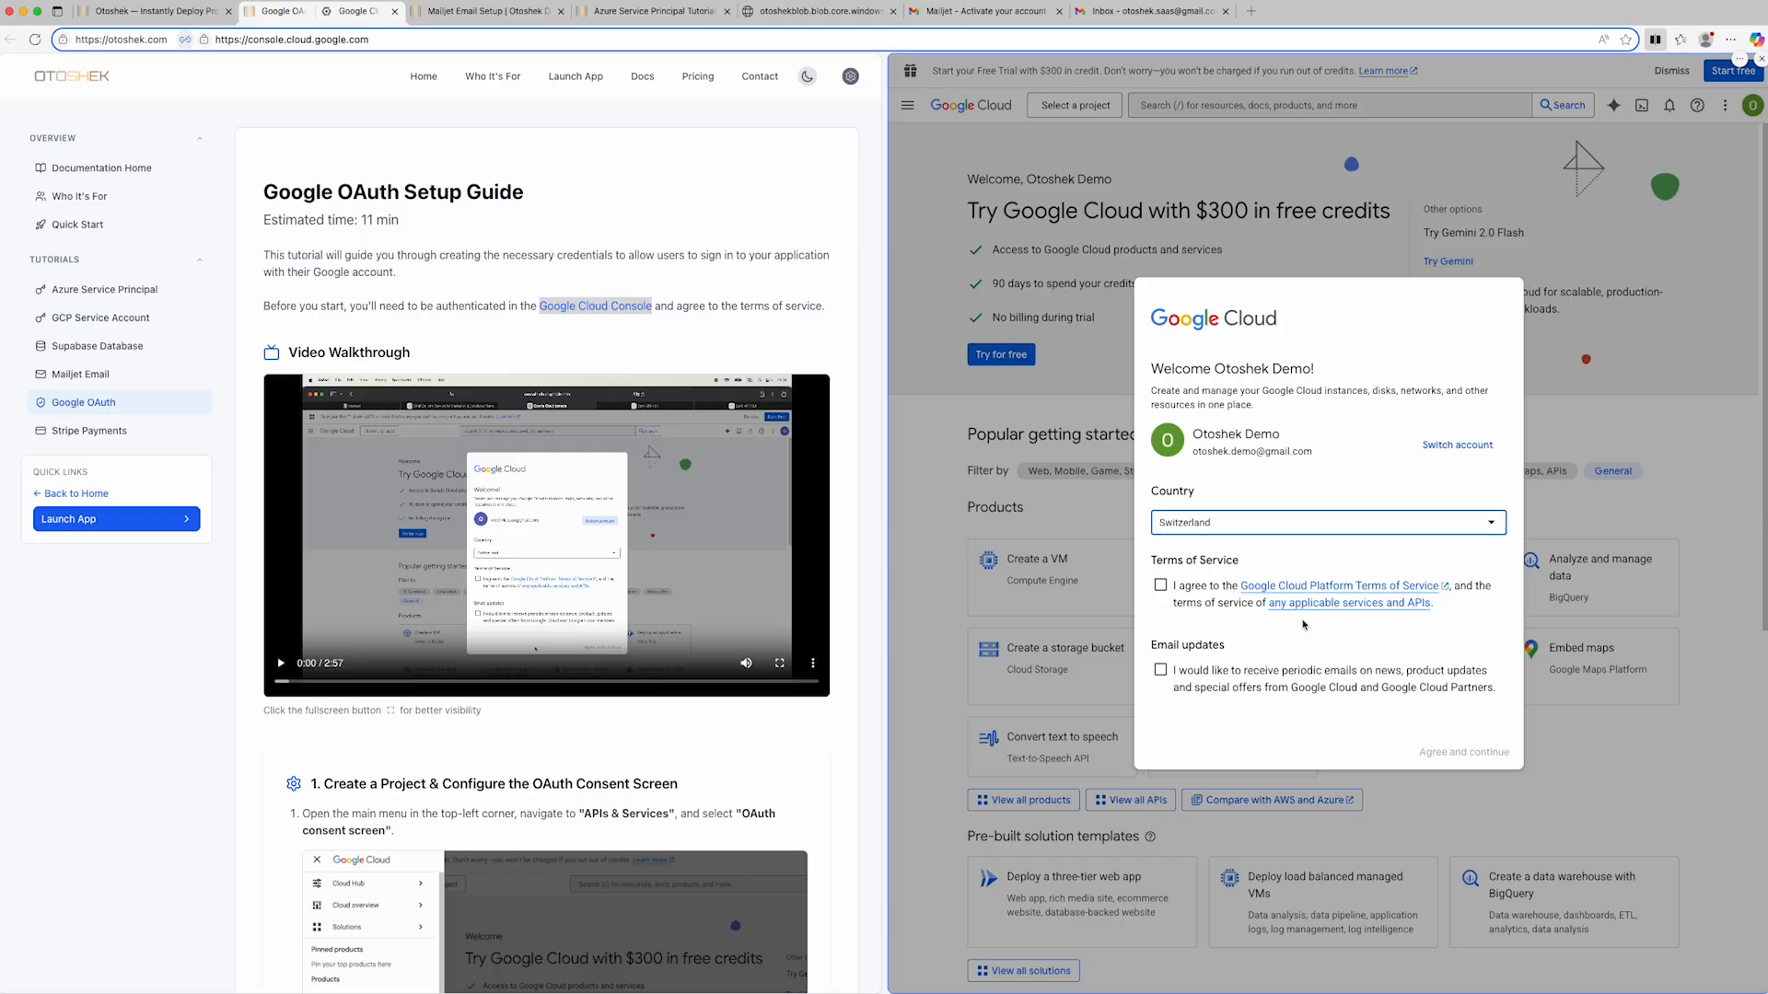
pyautogui.click(1160, 585)
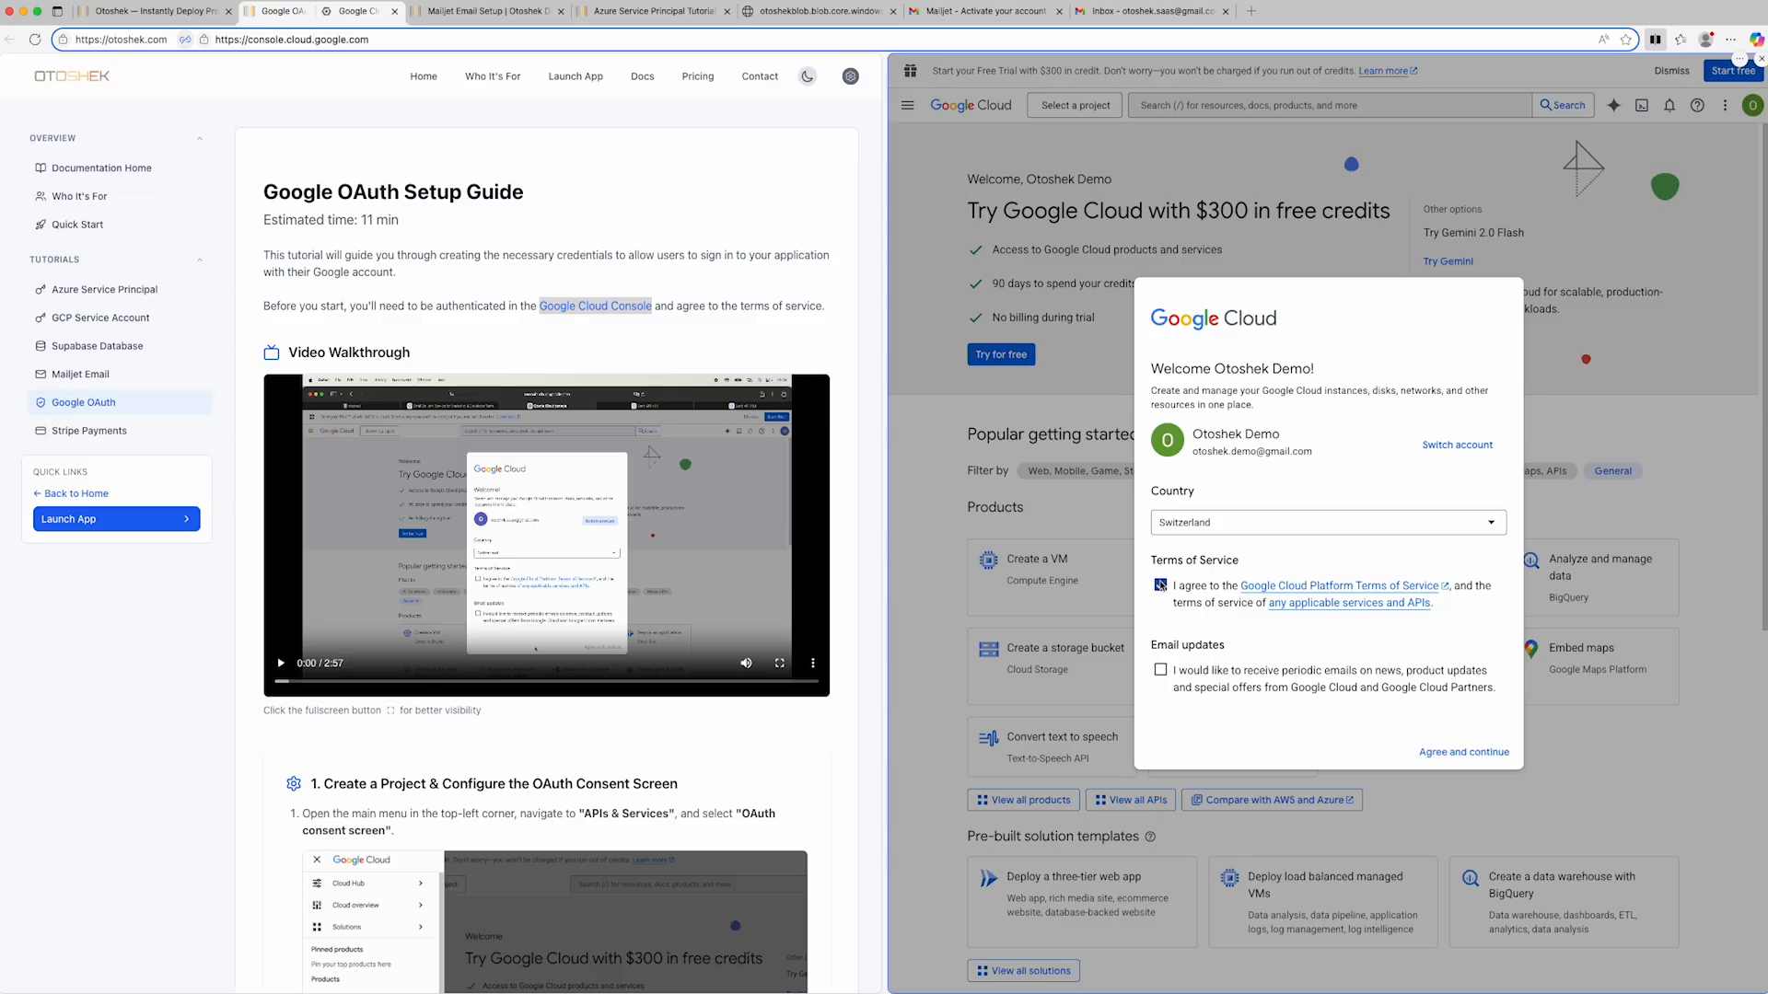
pyautogui.click(1442, 754)
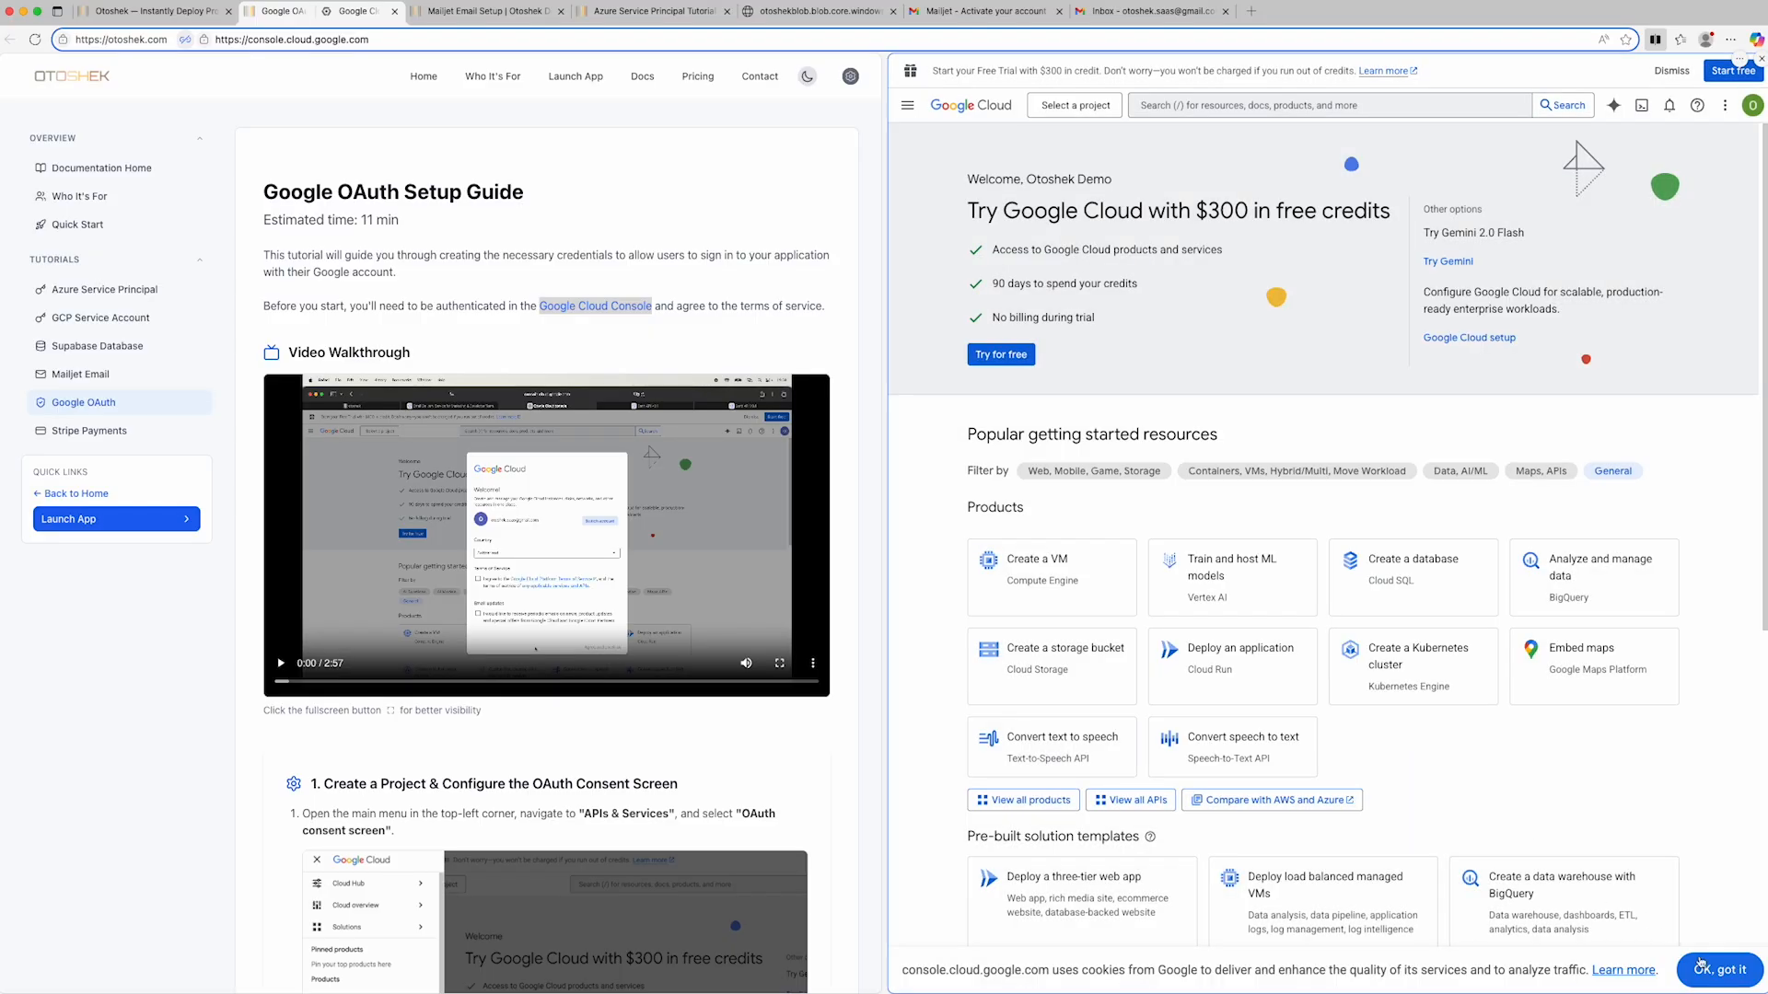
# - Open the OAuth consent screen page under APIs & Services in Google Cloud
pyautogui.click(906, 106)
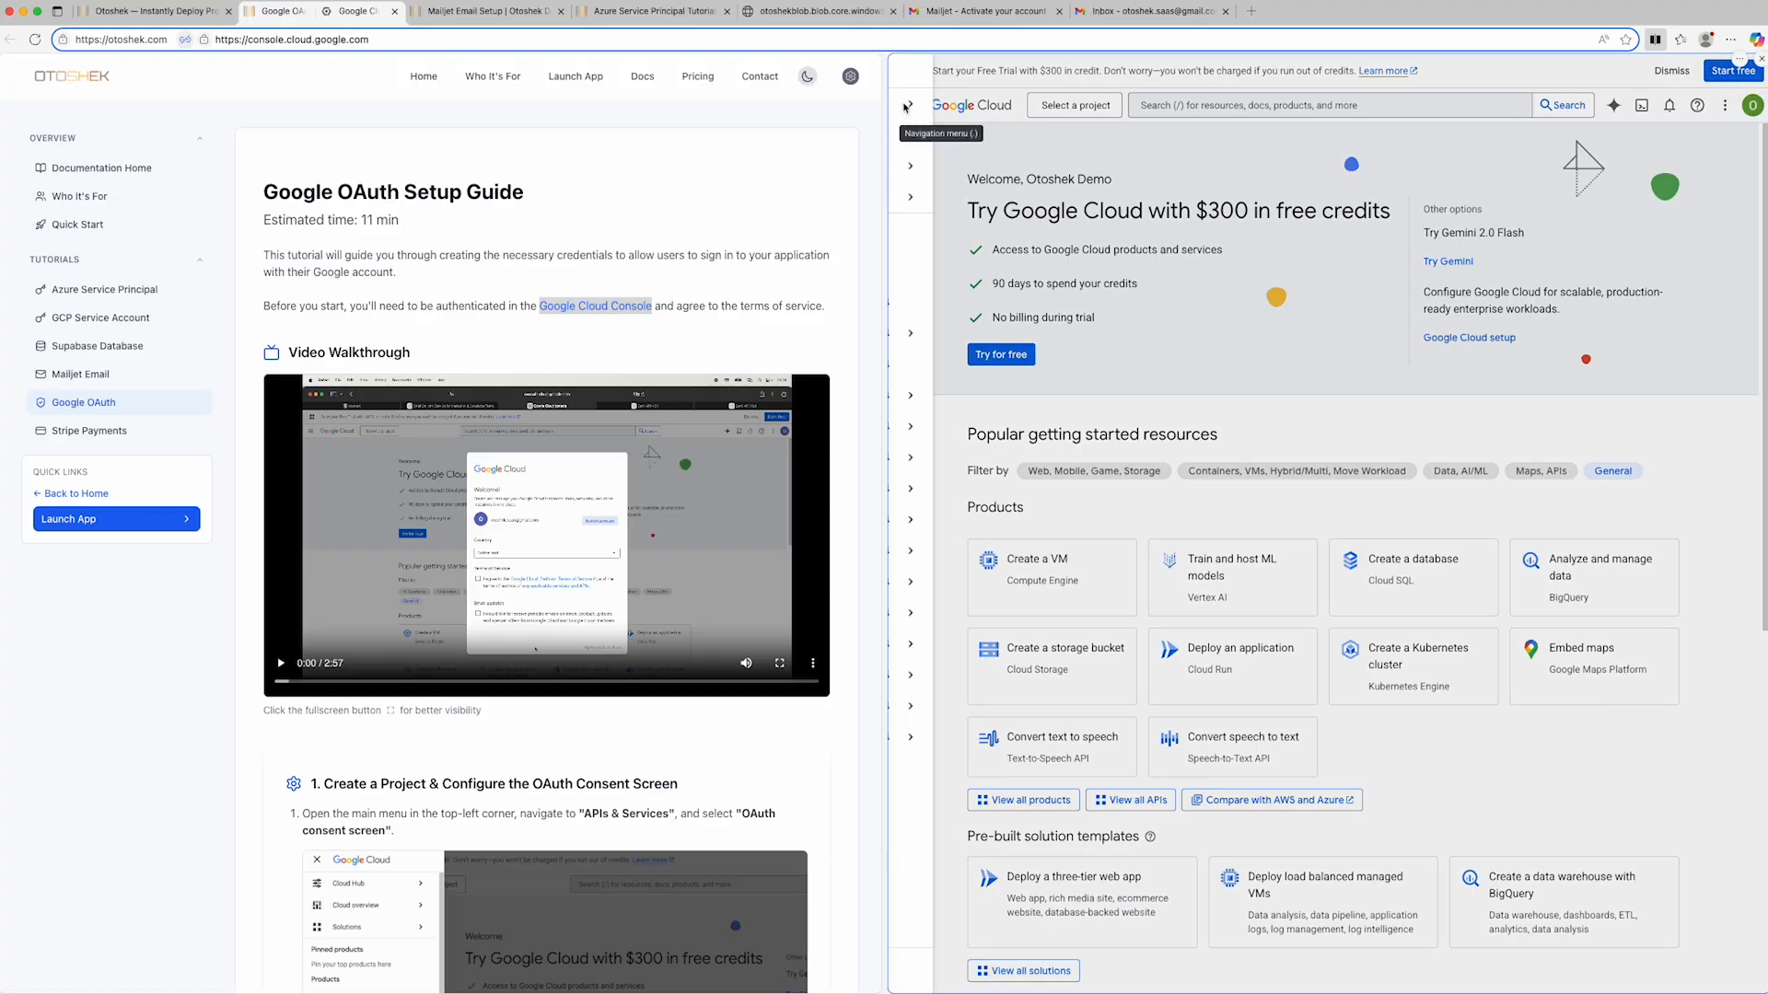
pyautogui.moveTo(902, 111)
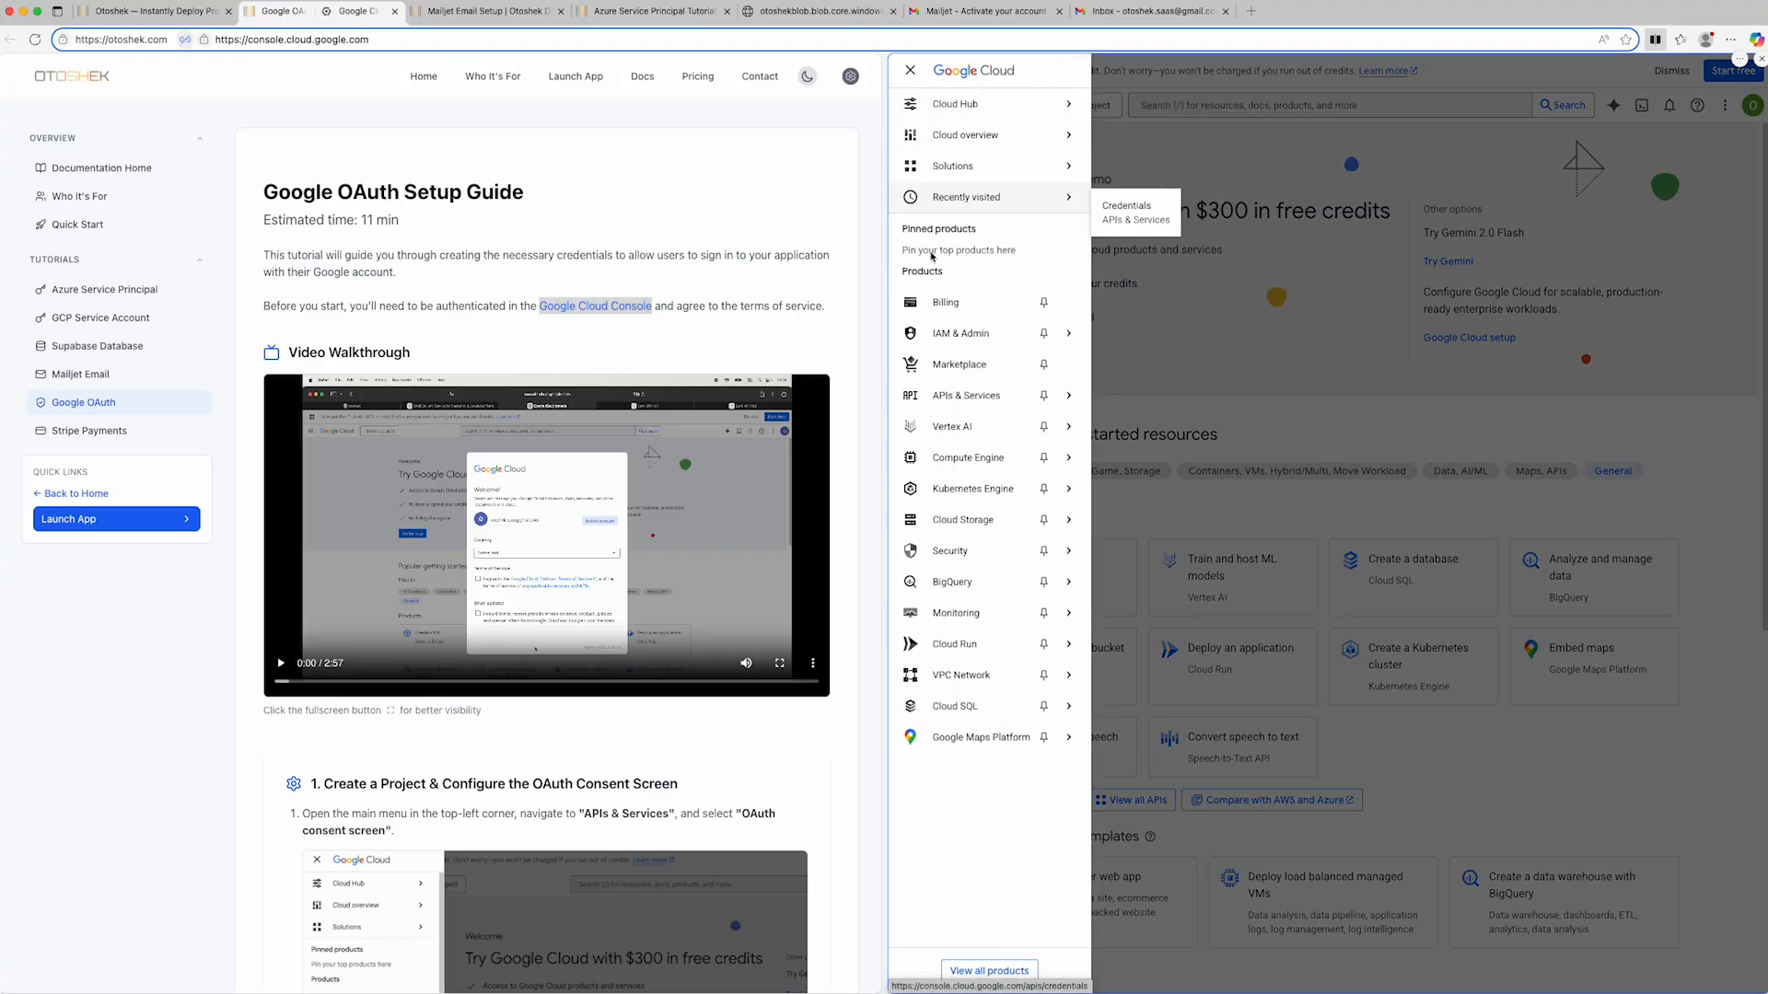
pyautogui.moveTo(960, 396)
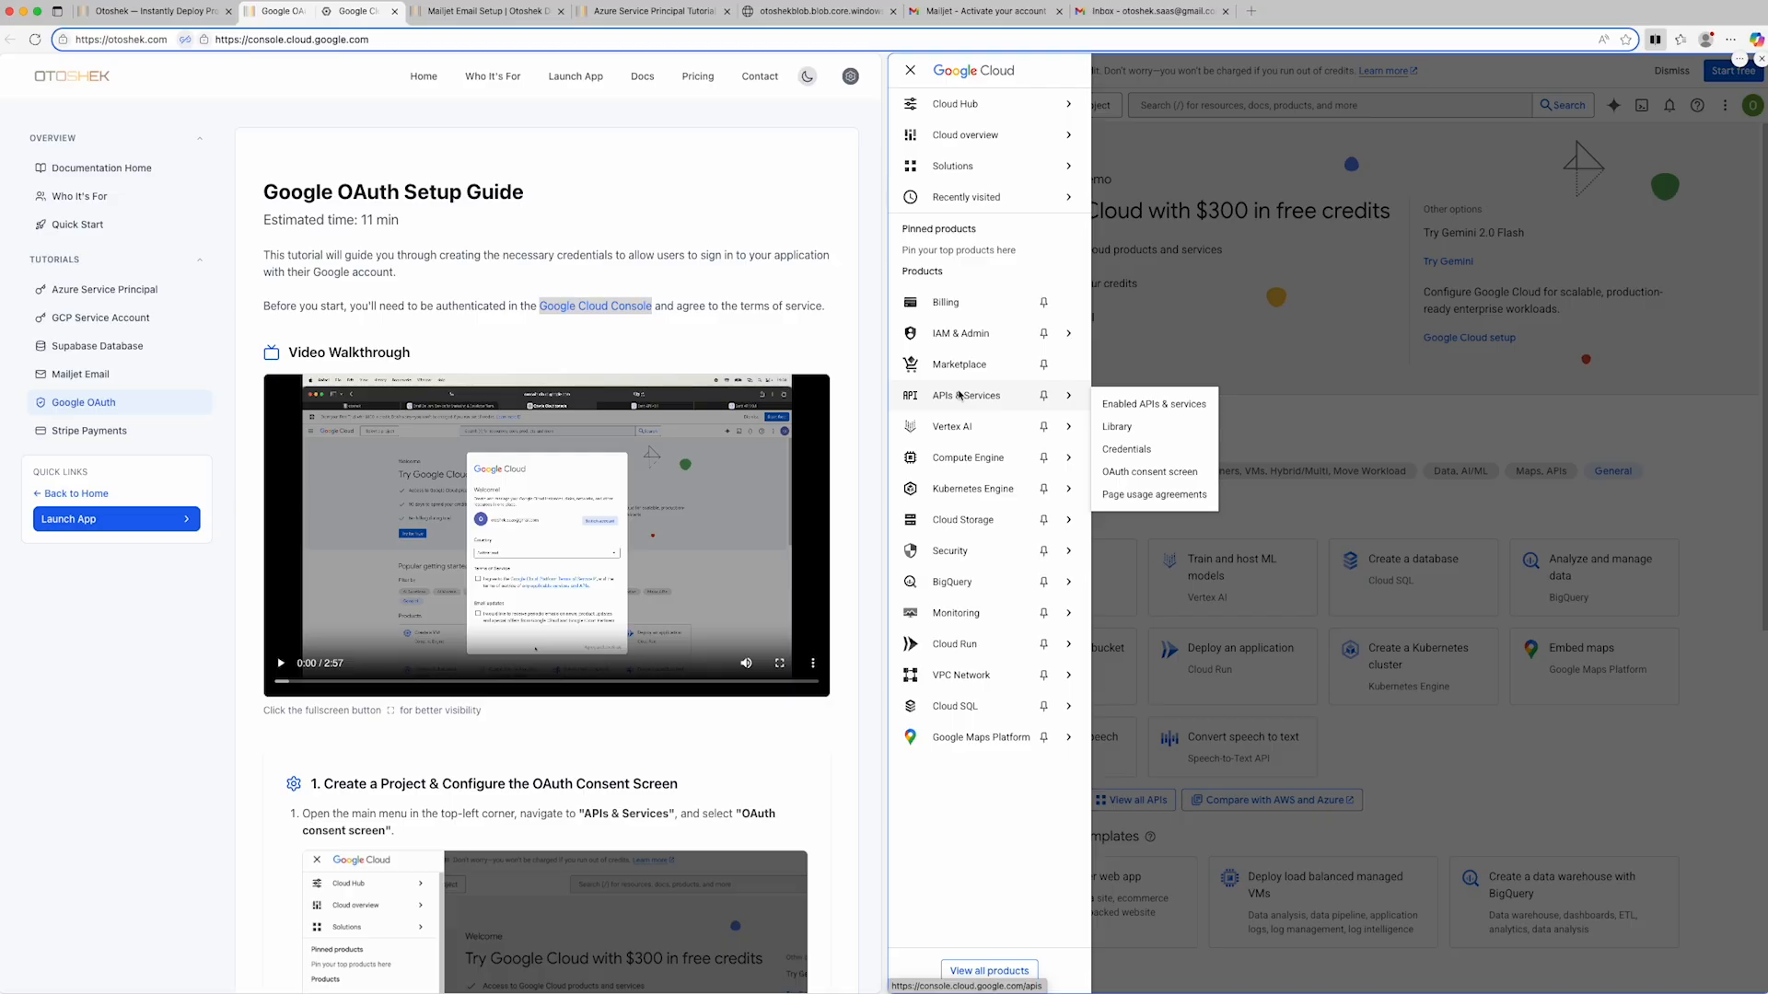
pyautogui.click(1149, 477)
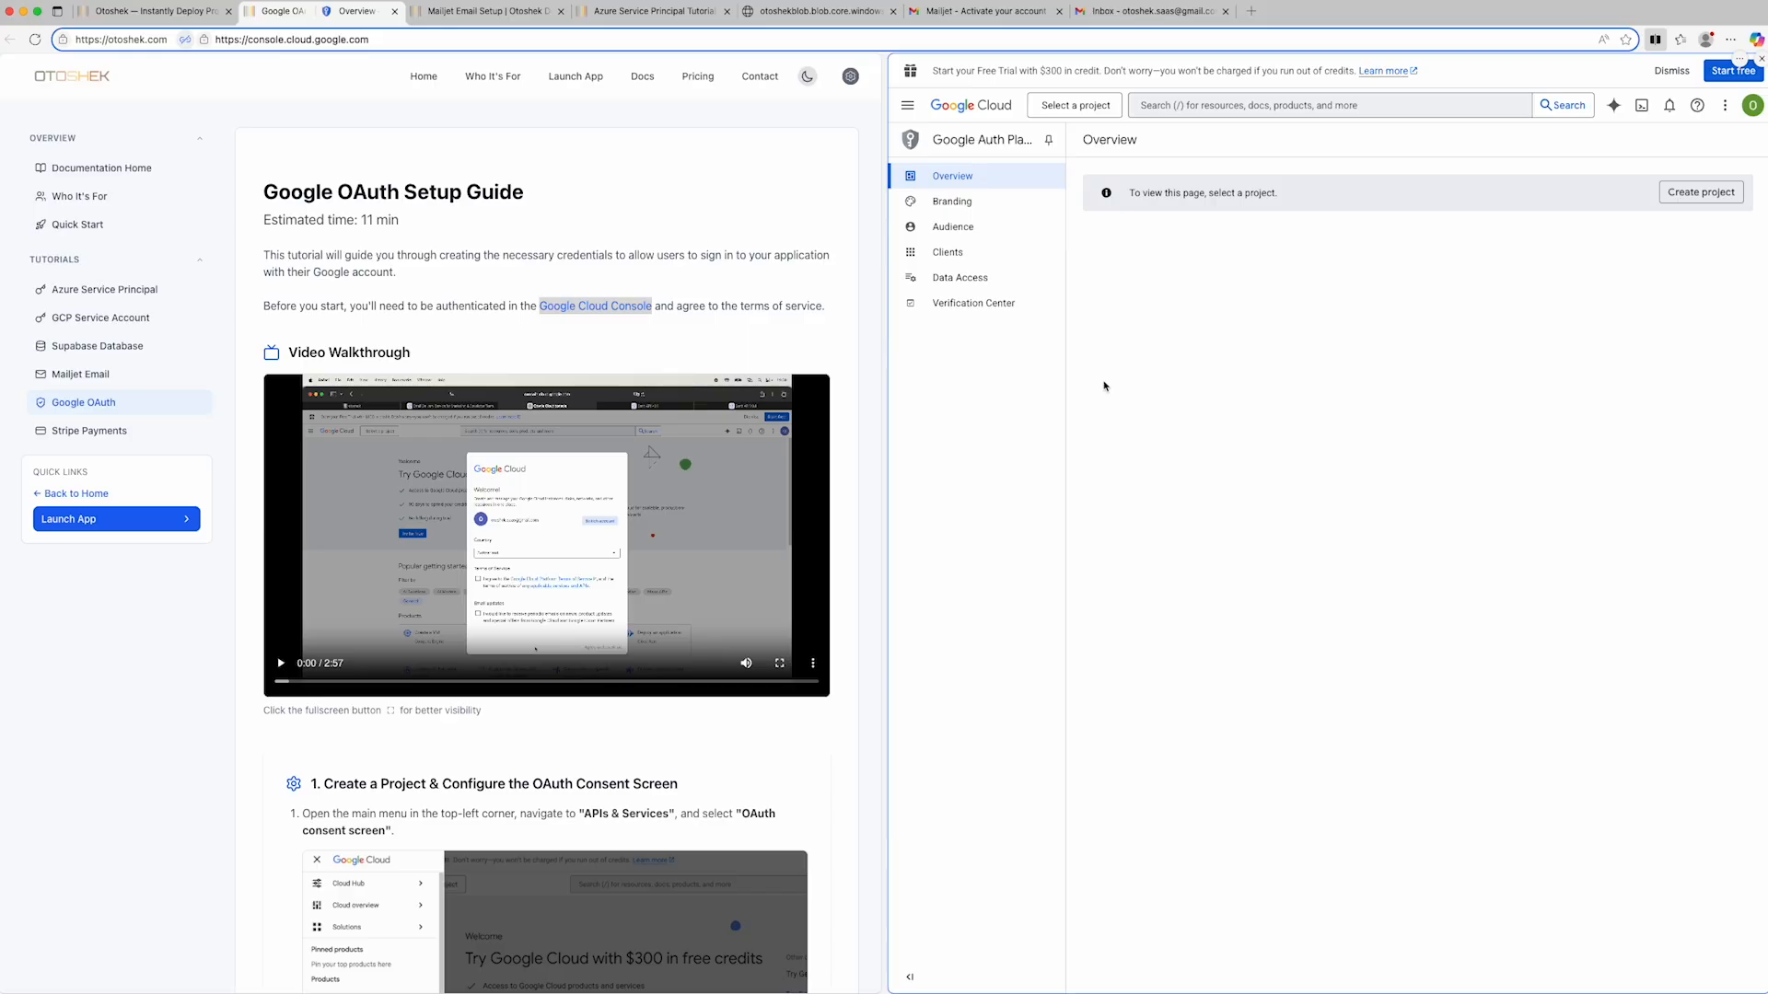
# - Create a Google Cloud project named otoshek-demo from the Clients page
pyautogui.click(973, 262)
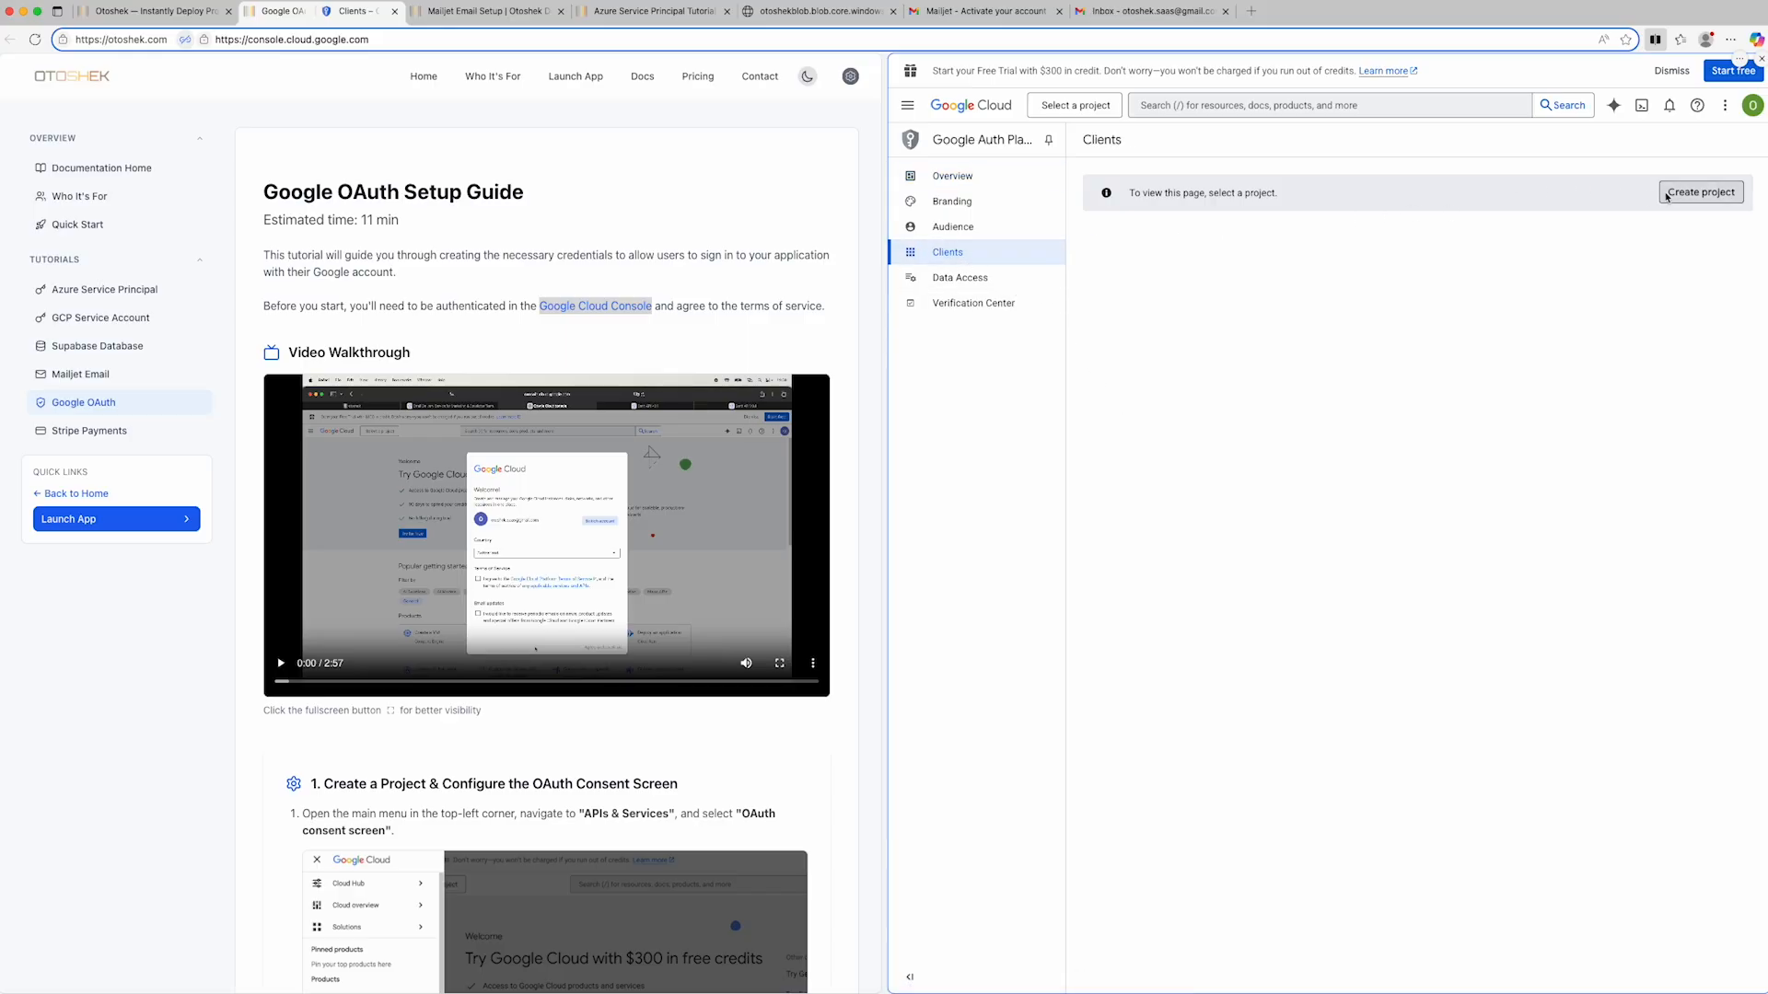
pyautogui.click(1701, 192)
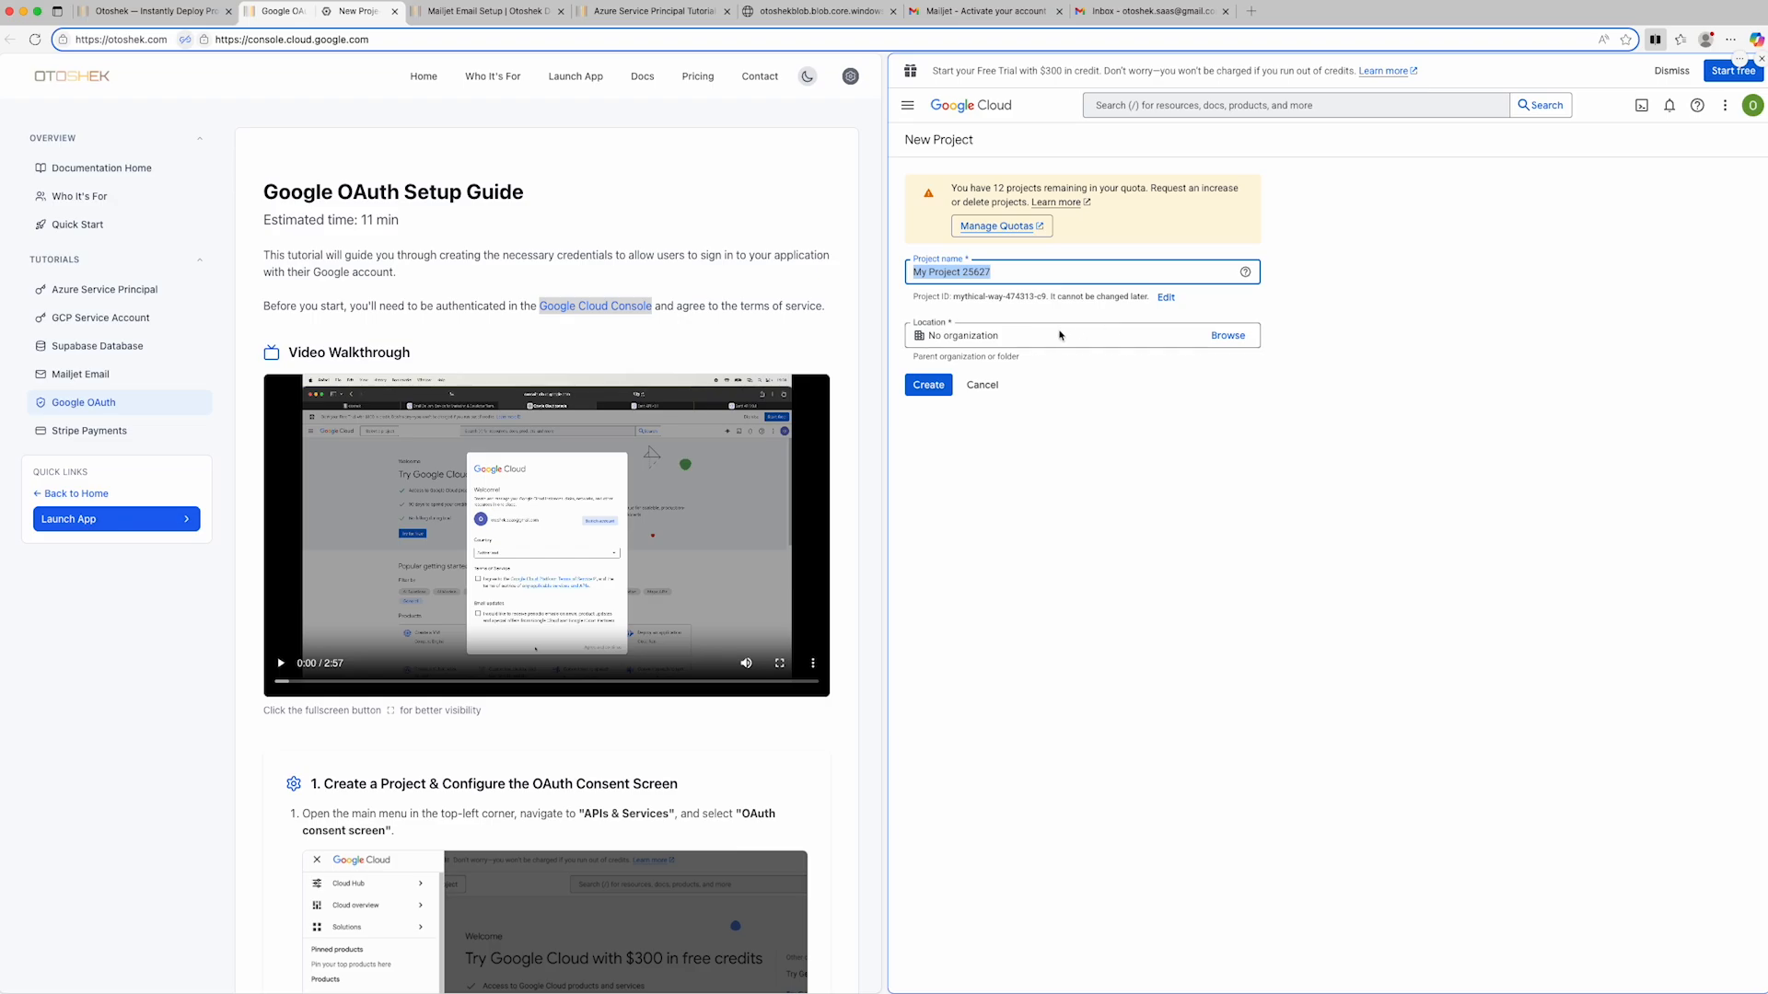
pyautogui.write('otoshek-demo')
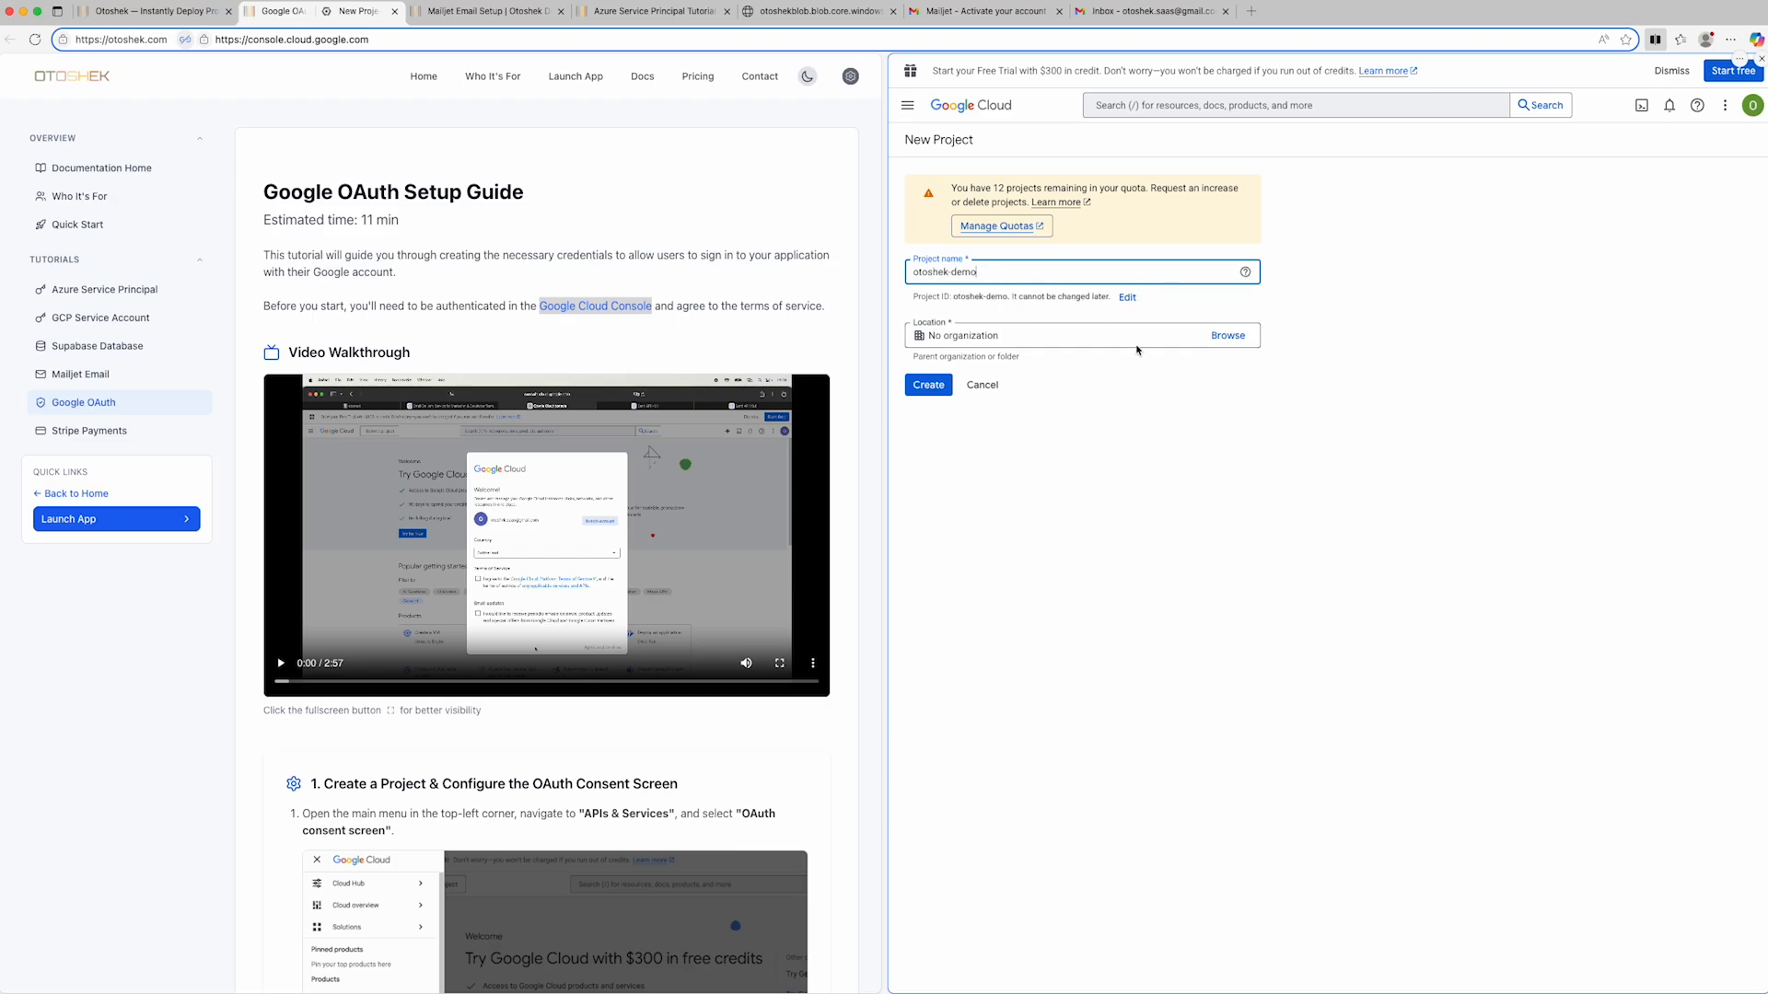
pyautogui.click(929, 386)
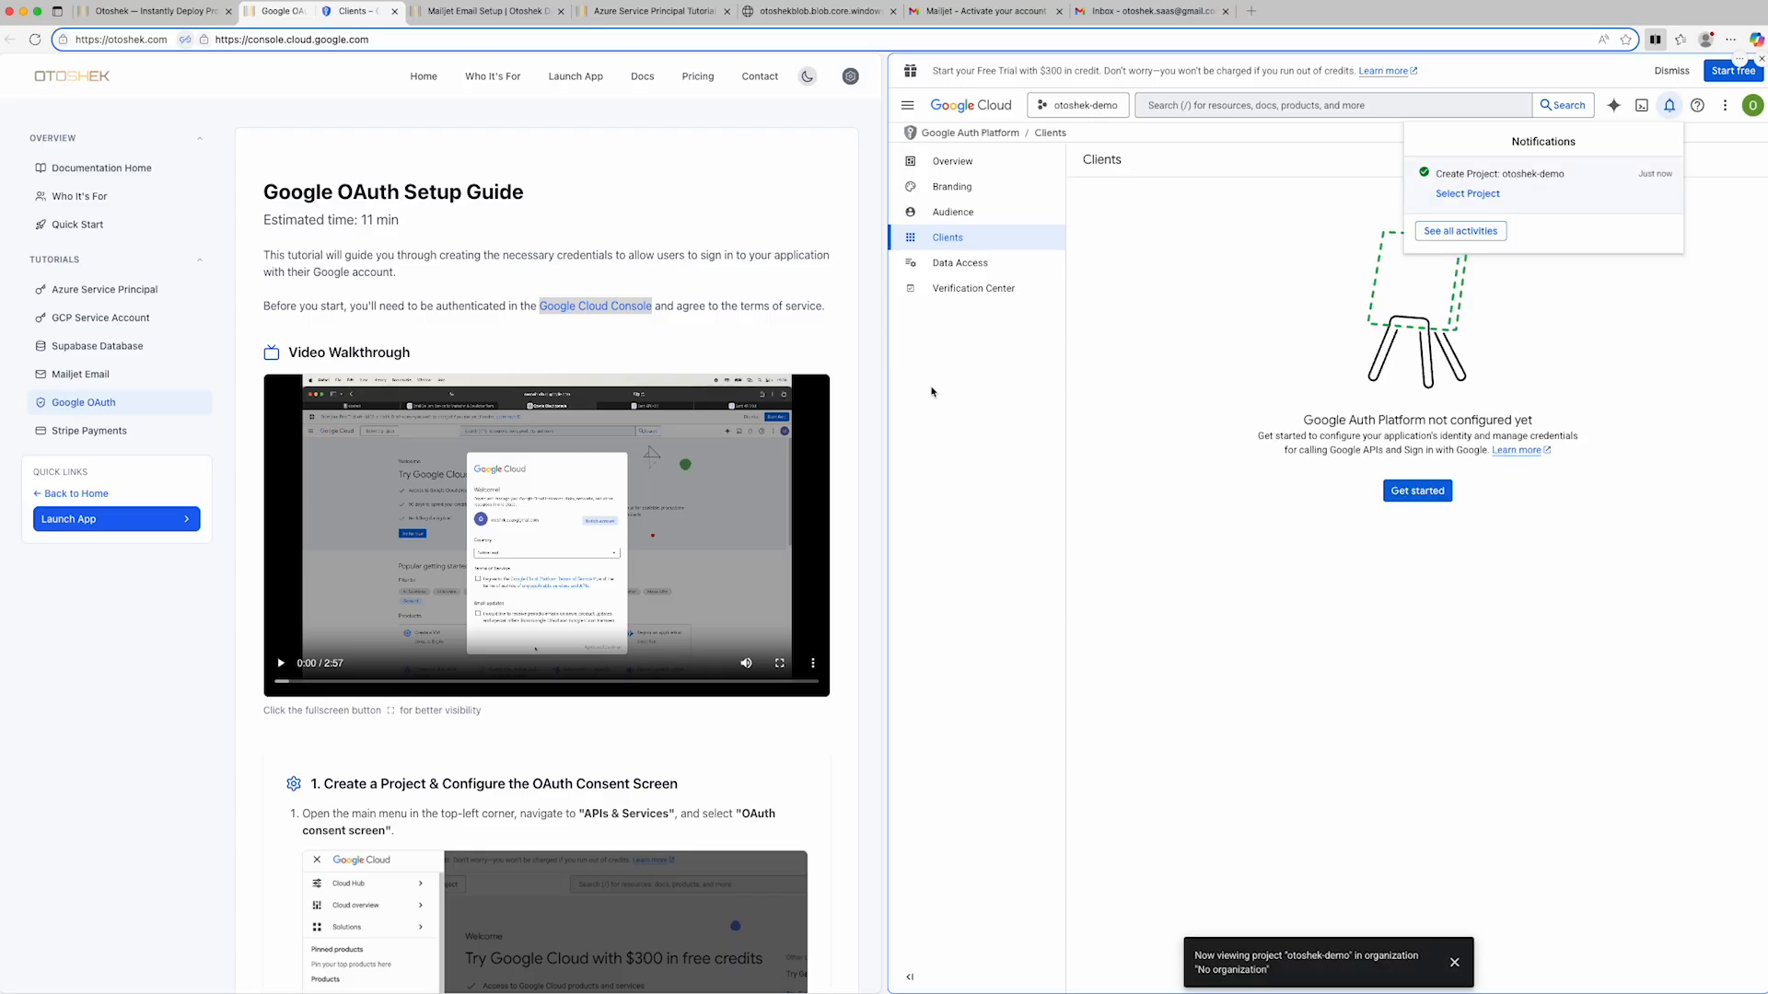
# - Start the Google Auth Platform configuration with app name otoshek-demo and the account's e-mail as user support address
pyautogui.click(1419, 498)
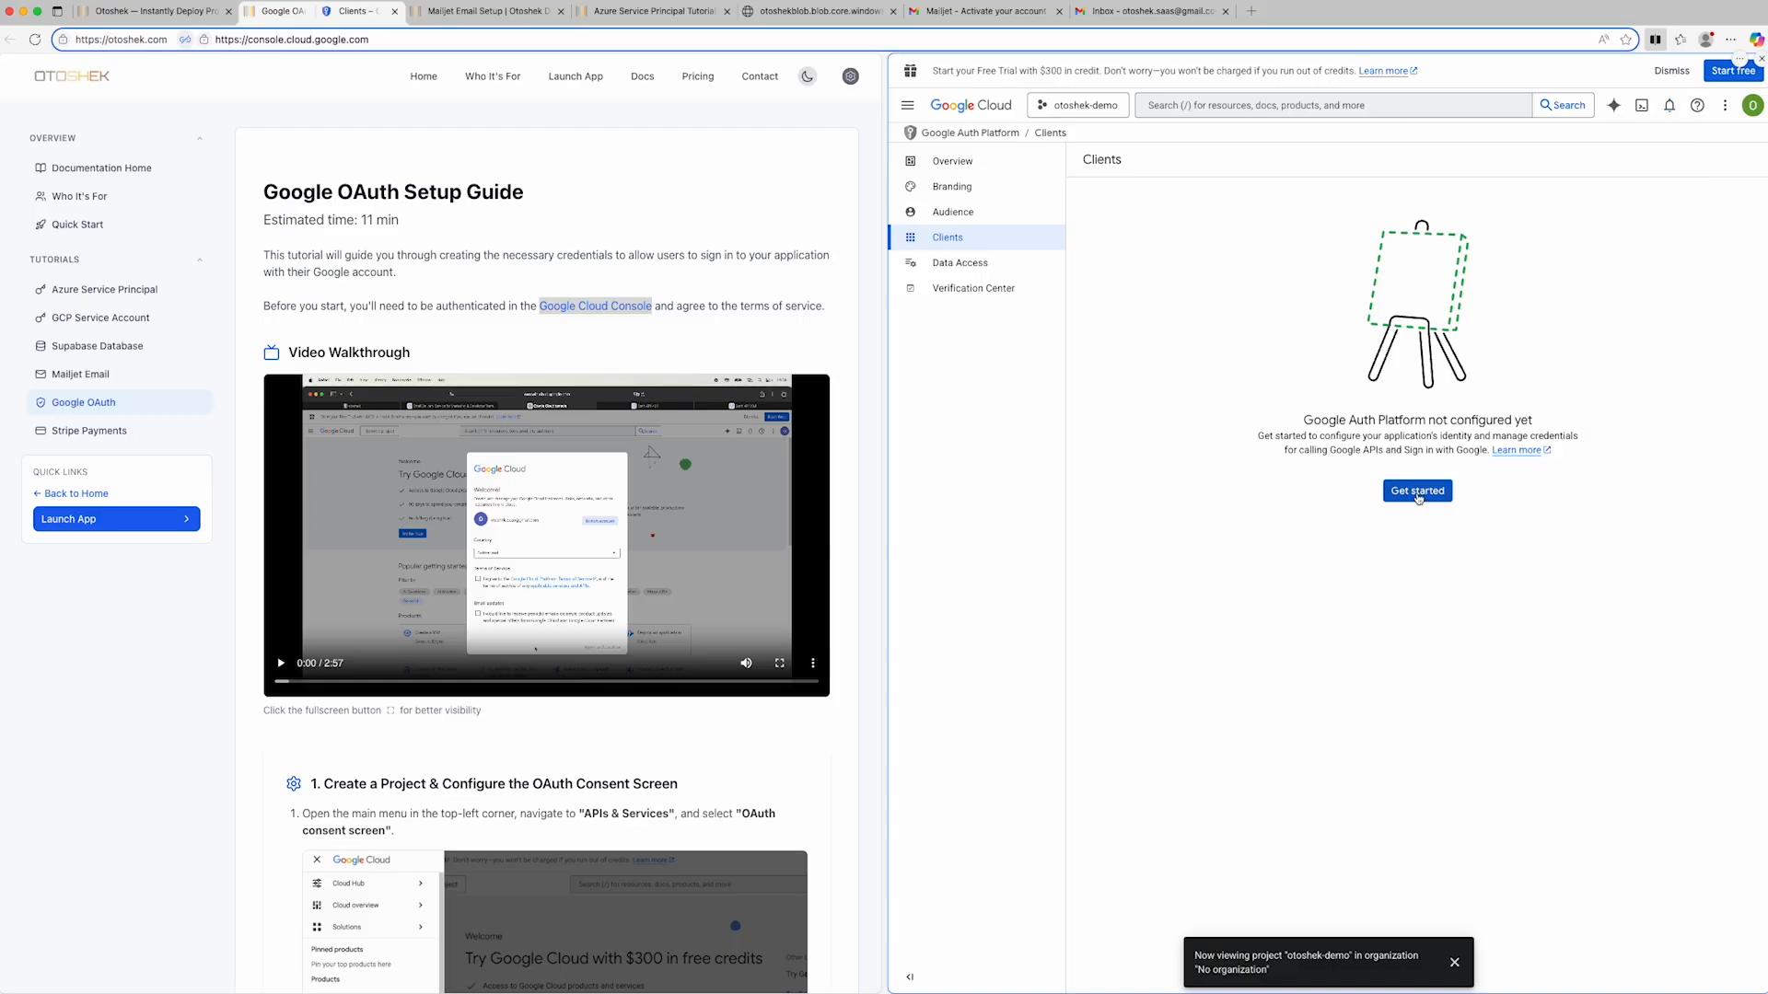
pyautogui.click(1419, 492)
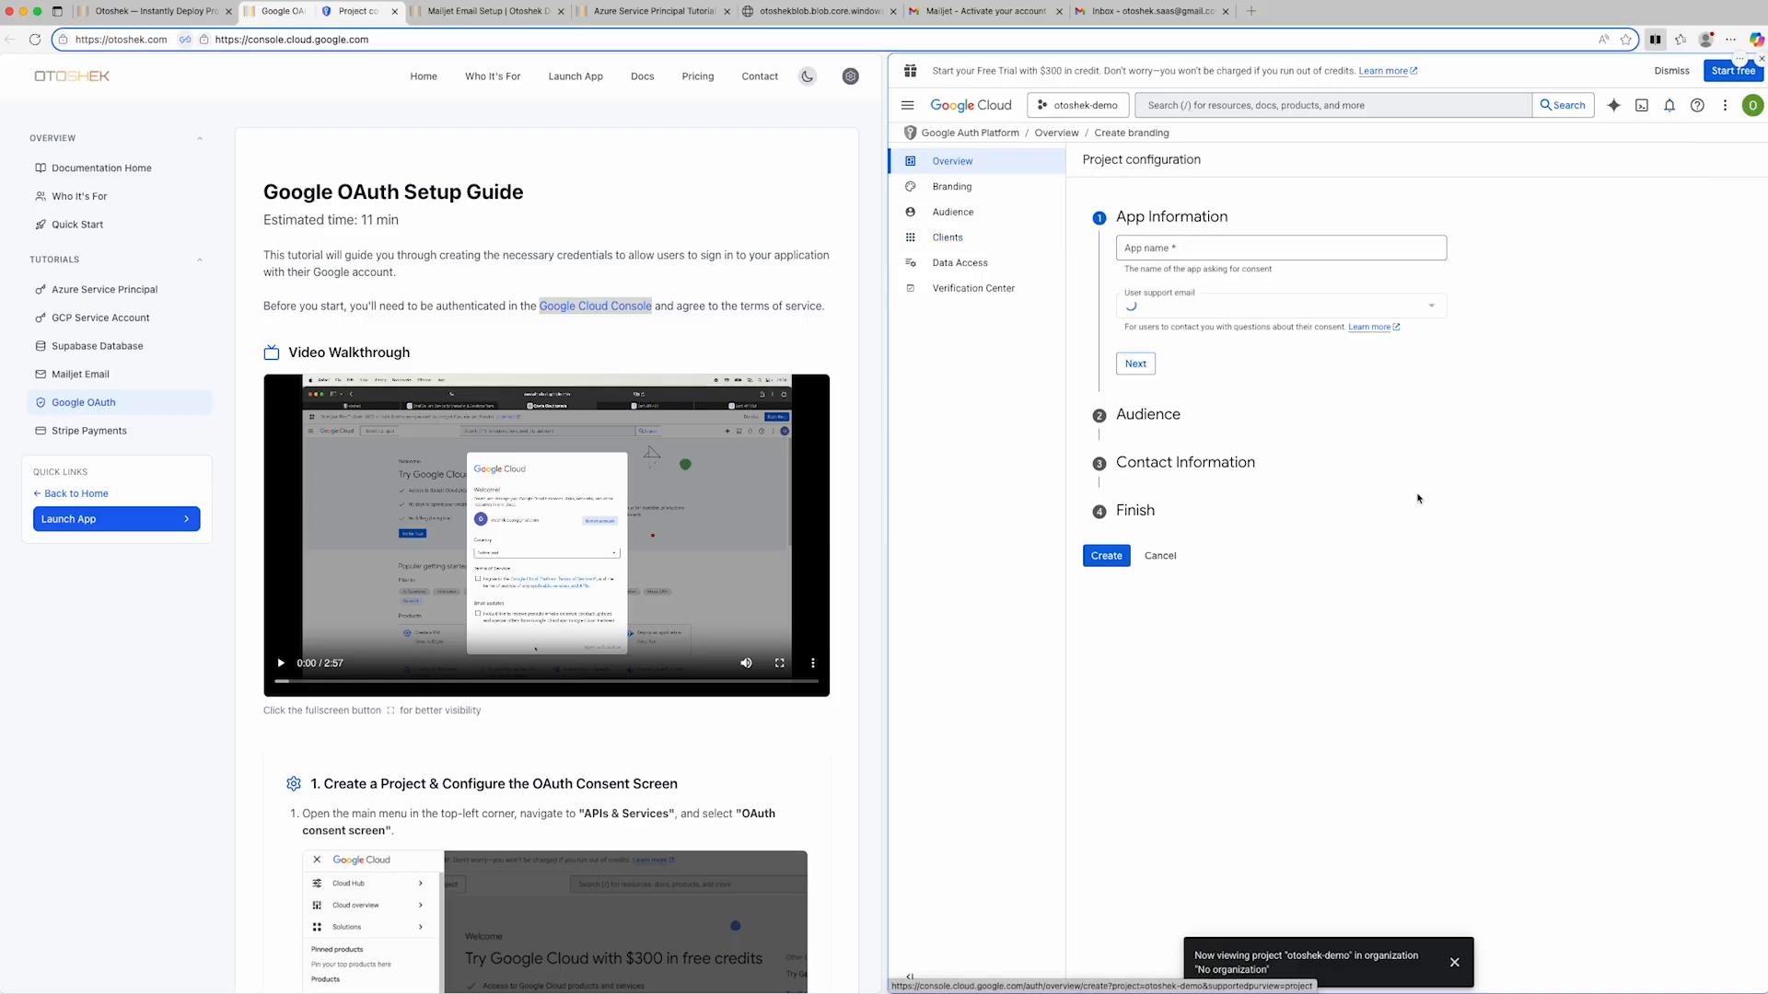
pyautogui.click(1186, 251)
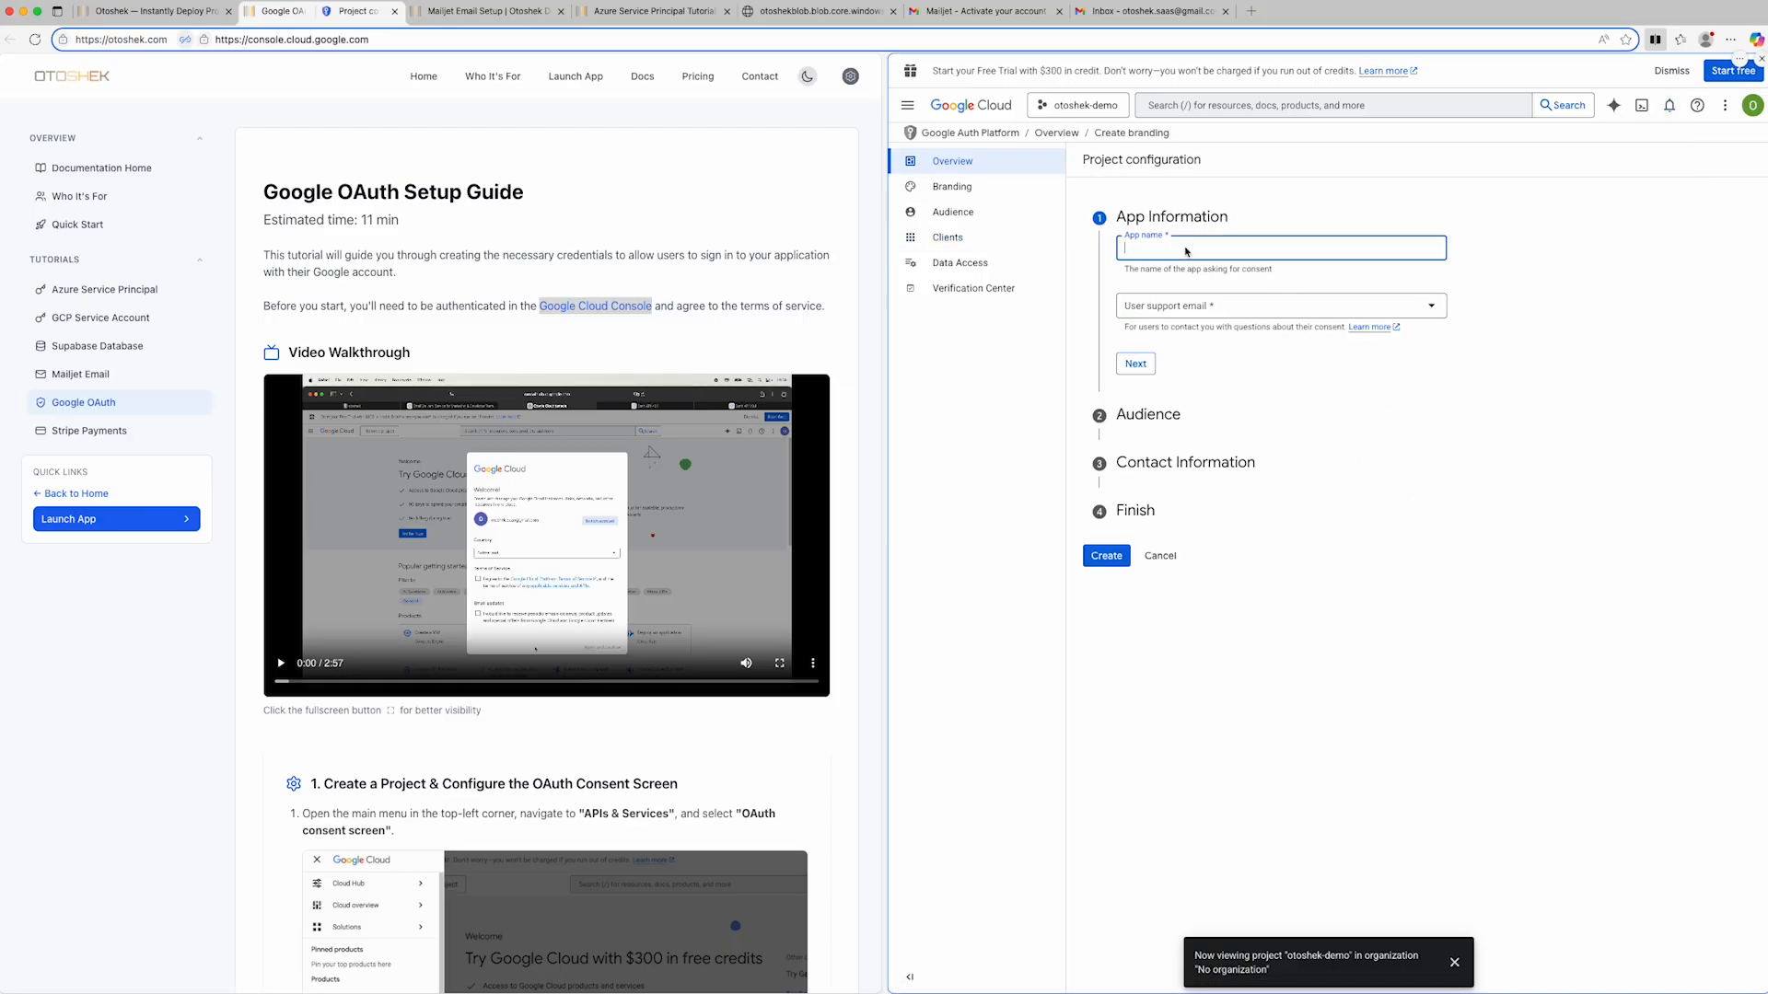
pyautogui.write('otoshek-demo')
pyautogui.click(1434, 310)
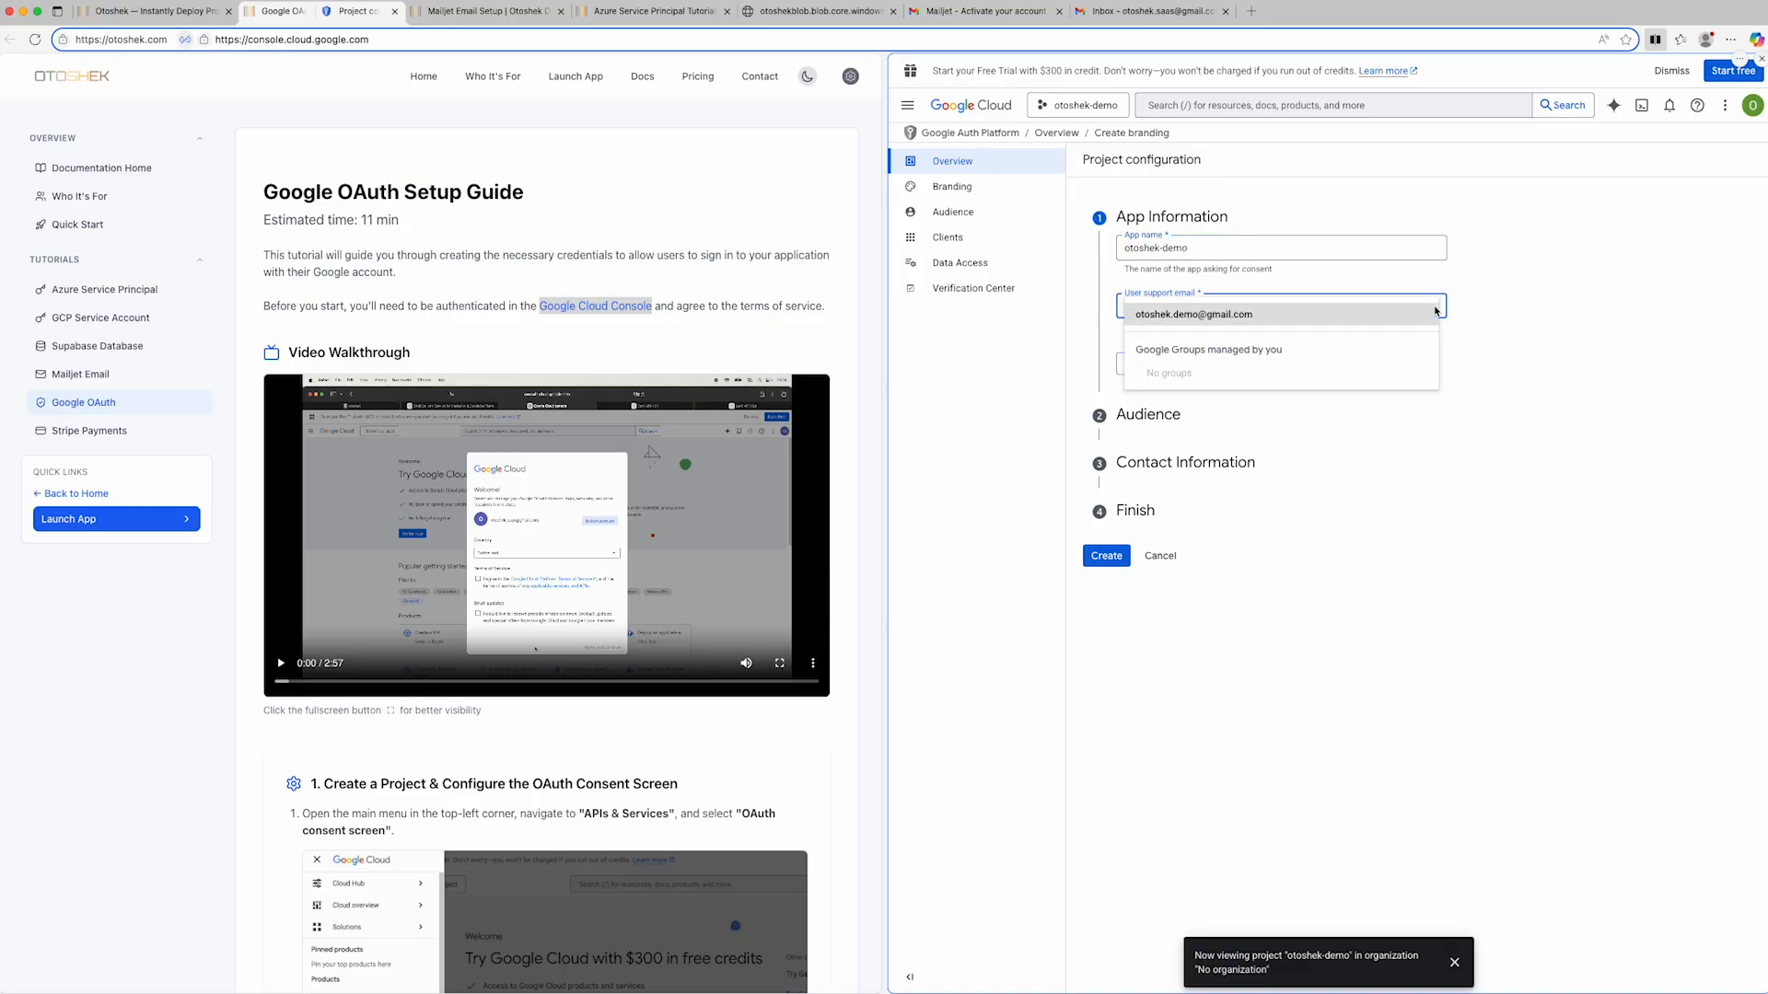
pyautogui.click(1273, 314)
pyautogui.click(1141, 368)
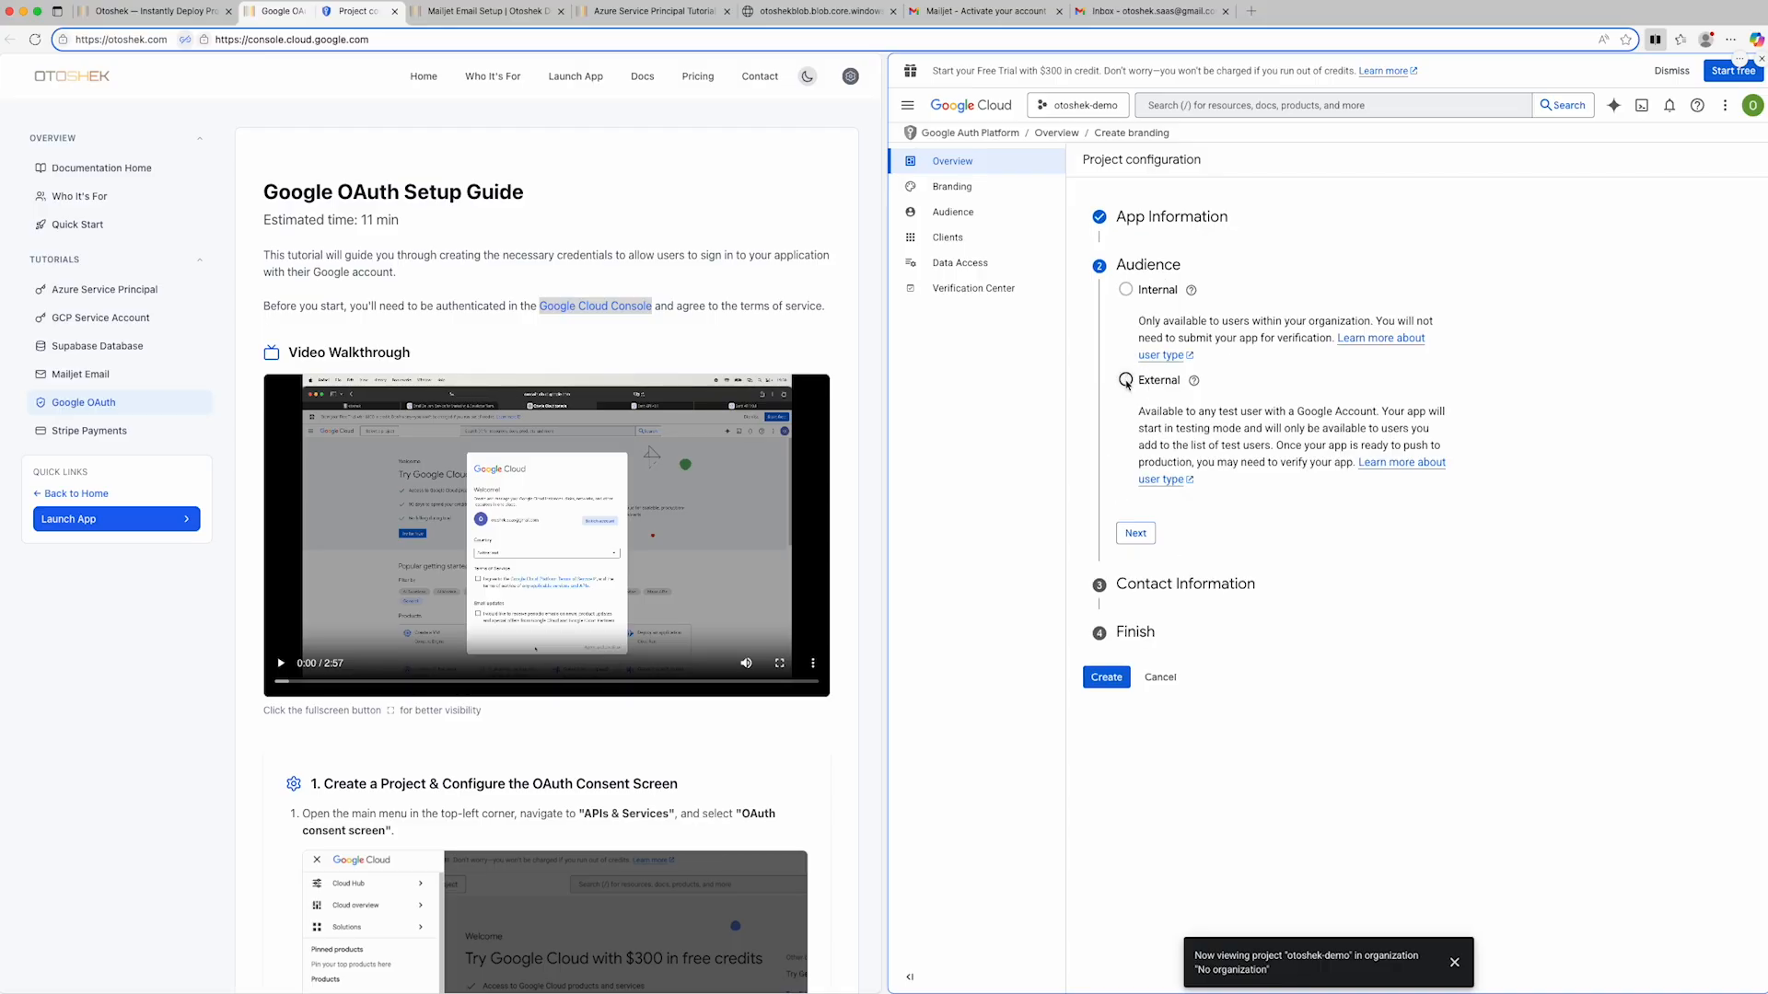
# - Choose the External audience and enter the contact e-mail address for project notifications
pyautogui.click(1126, 381)
pyautogui.click(1142, 538)
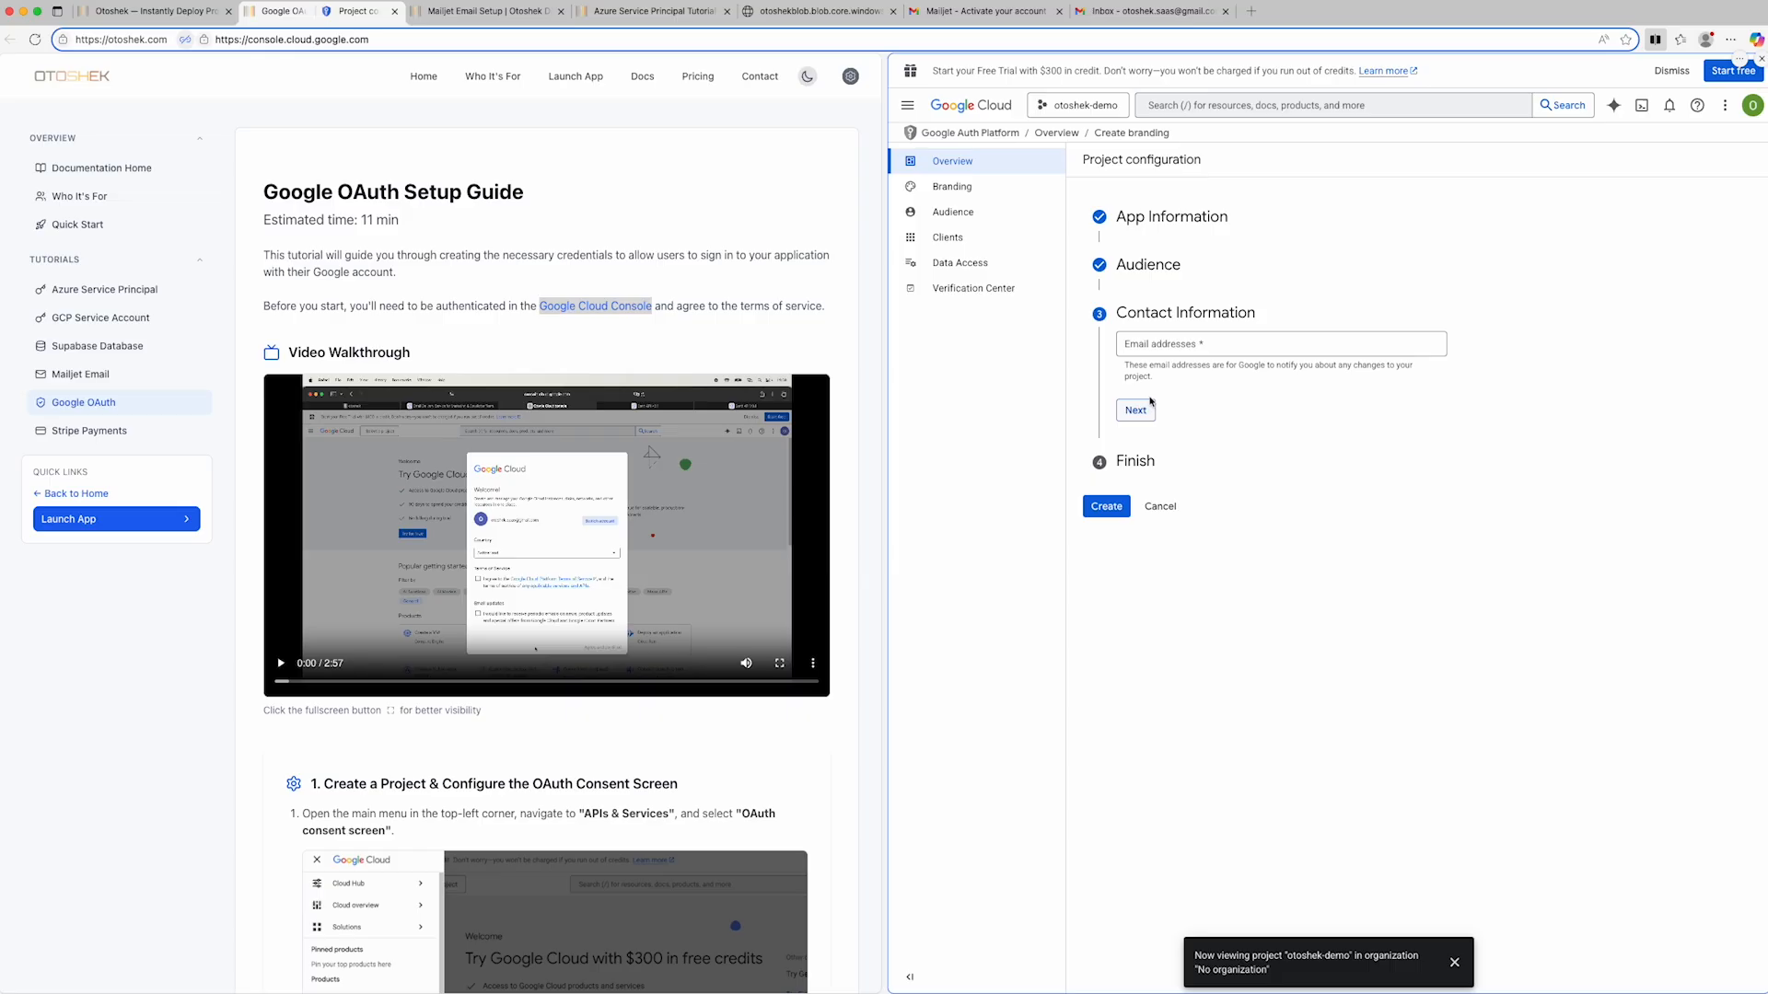
pyautogui.click(1155, 348)
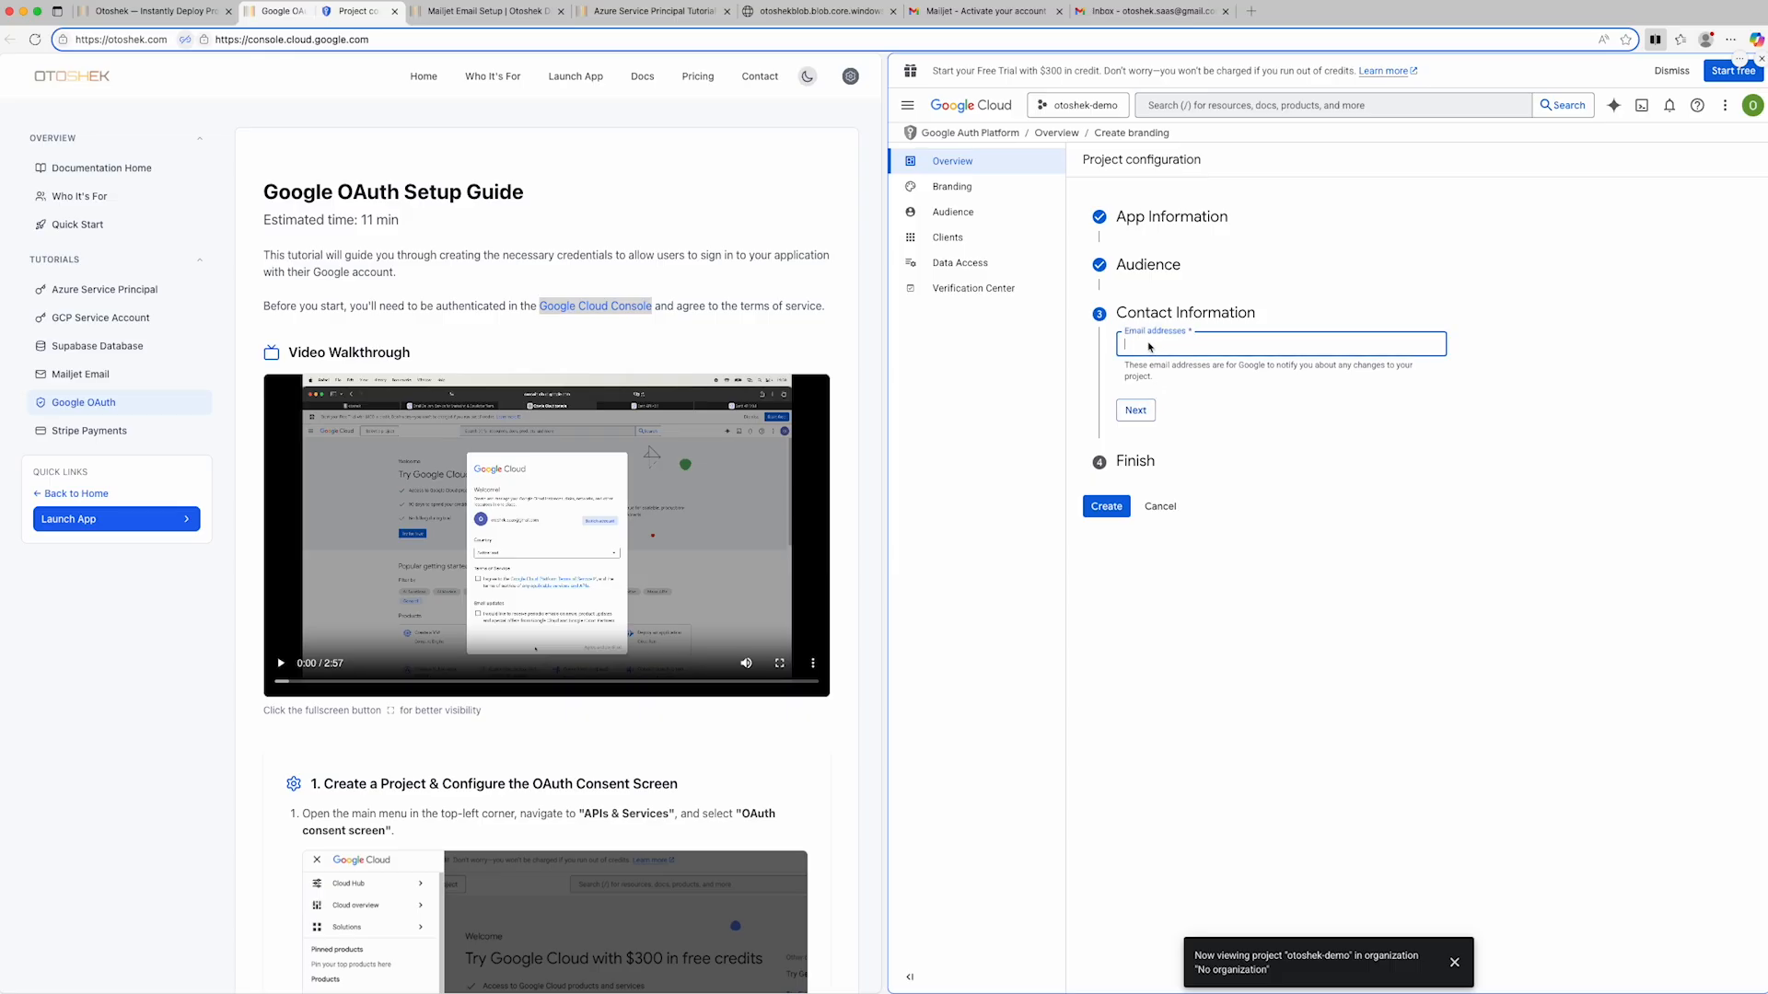
pyautogui.click(1136, 409)
# - Agree to the Google API Services User Data Policy and create the OAuth configuration
pyautogui.click(1125, 386)
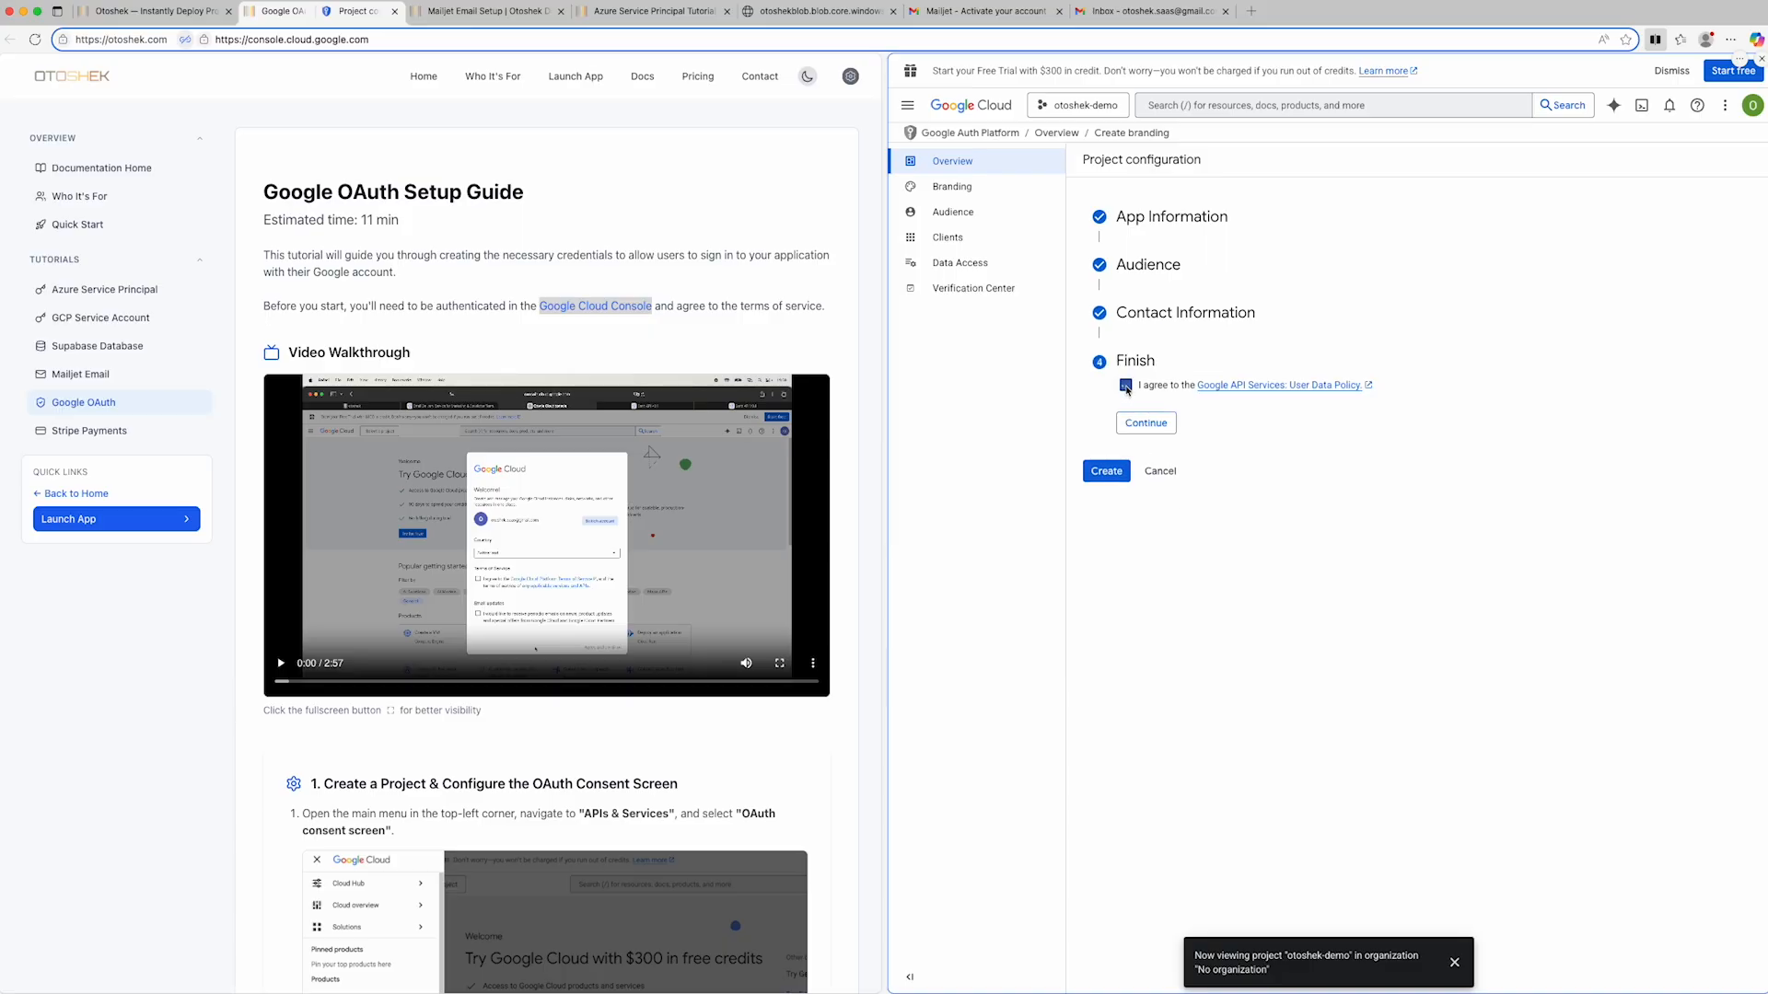
pyautogui.click(1141, 426)
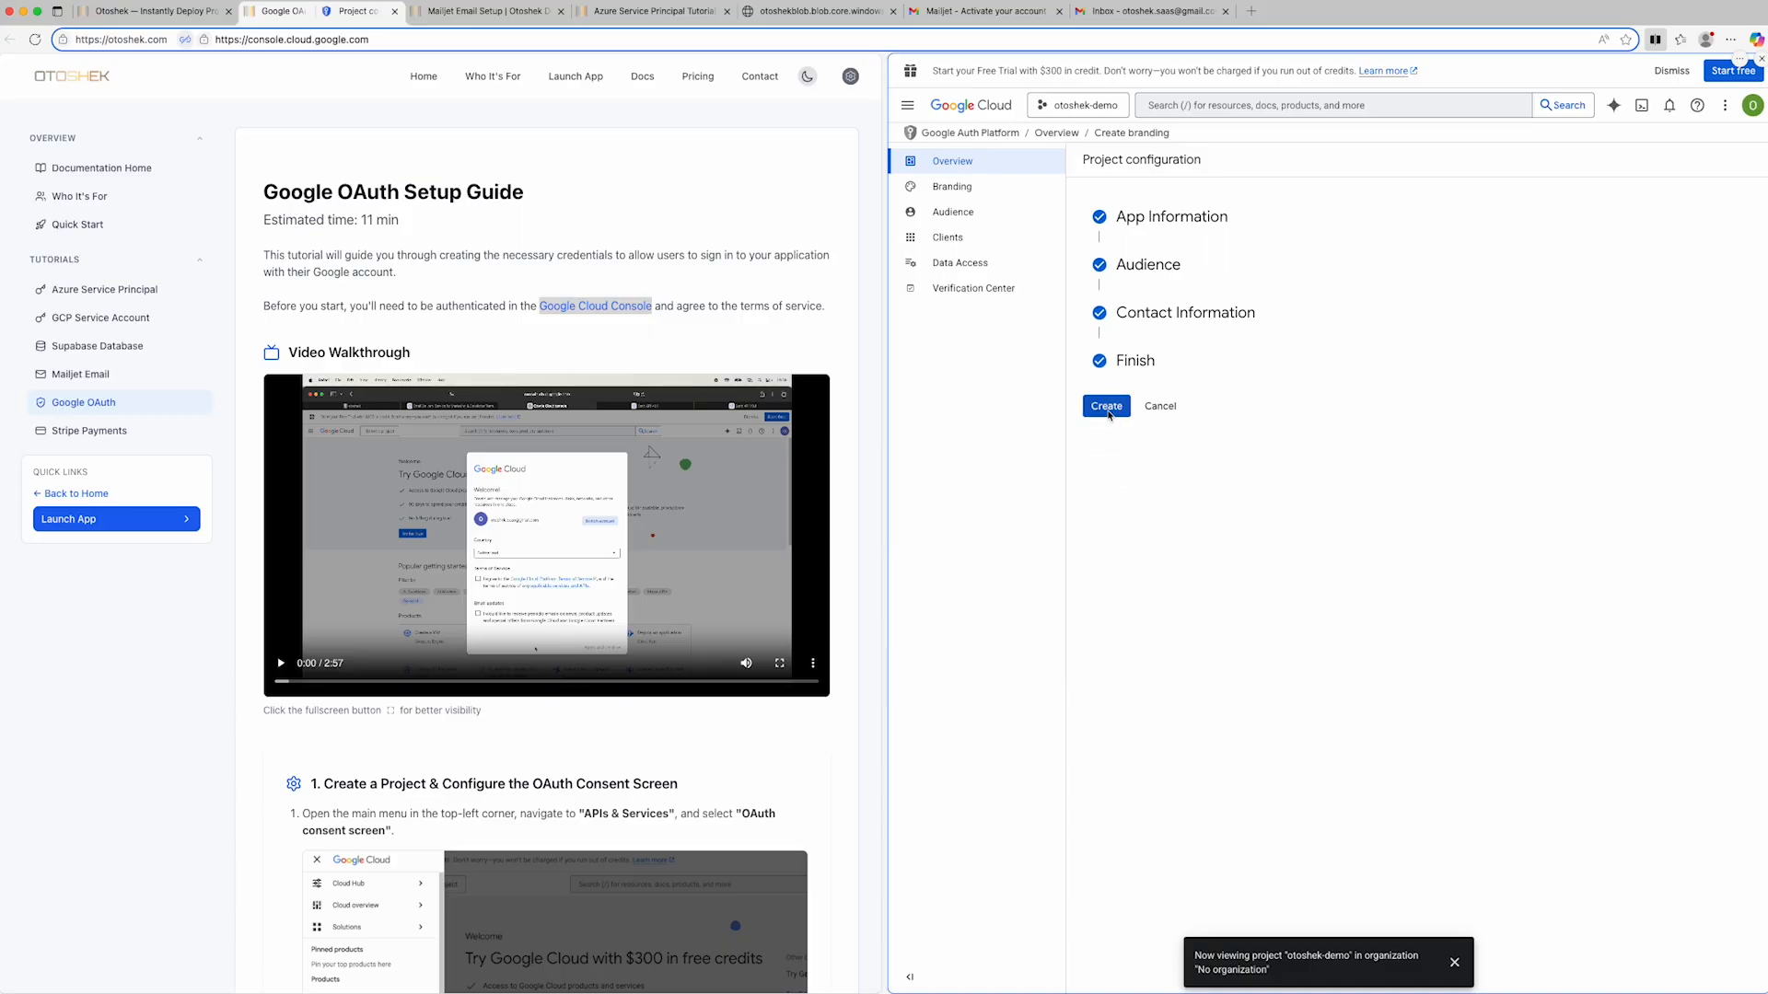
pyautogui.click(1108, 410)
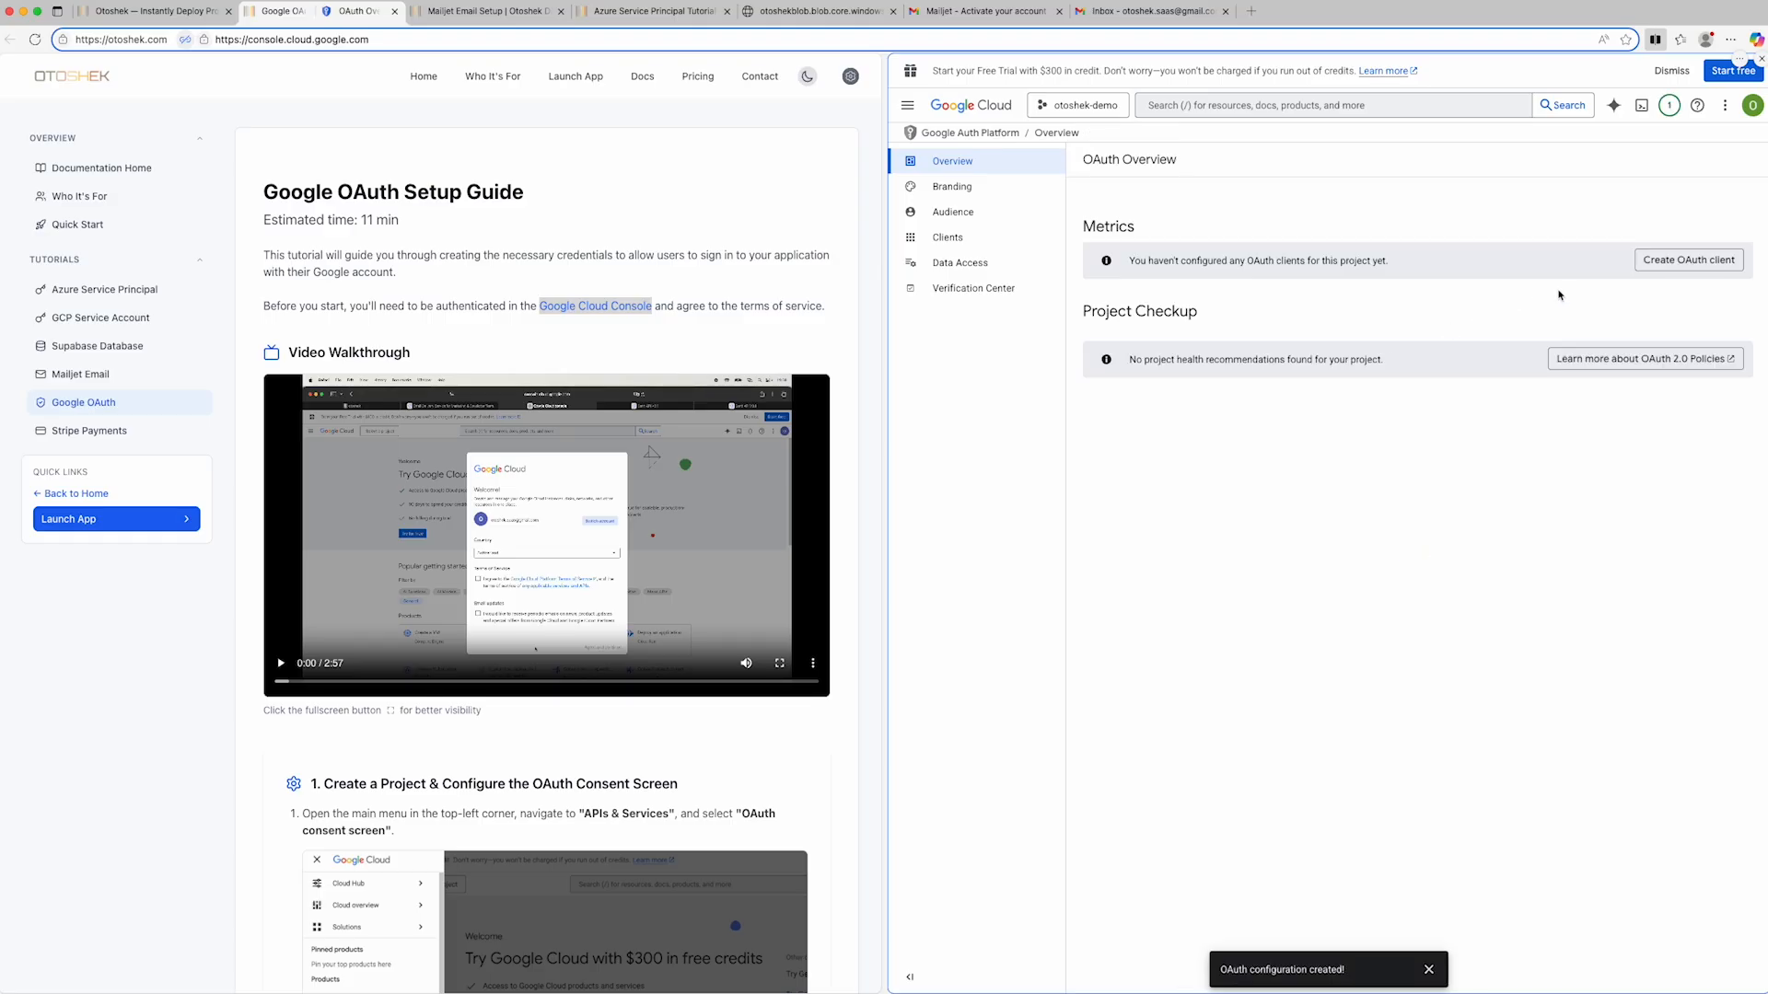
# - Start a new OAuth client with application type Web application and name it otoshek-demo
pyautogui.click(1671, 262)
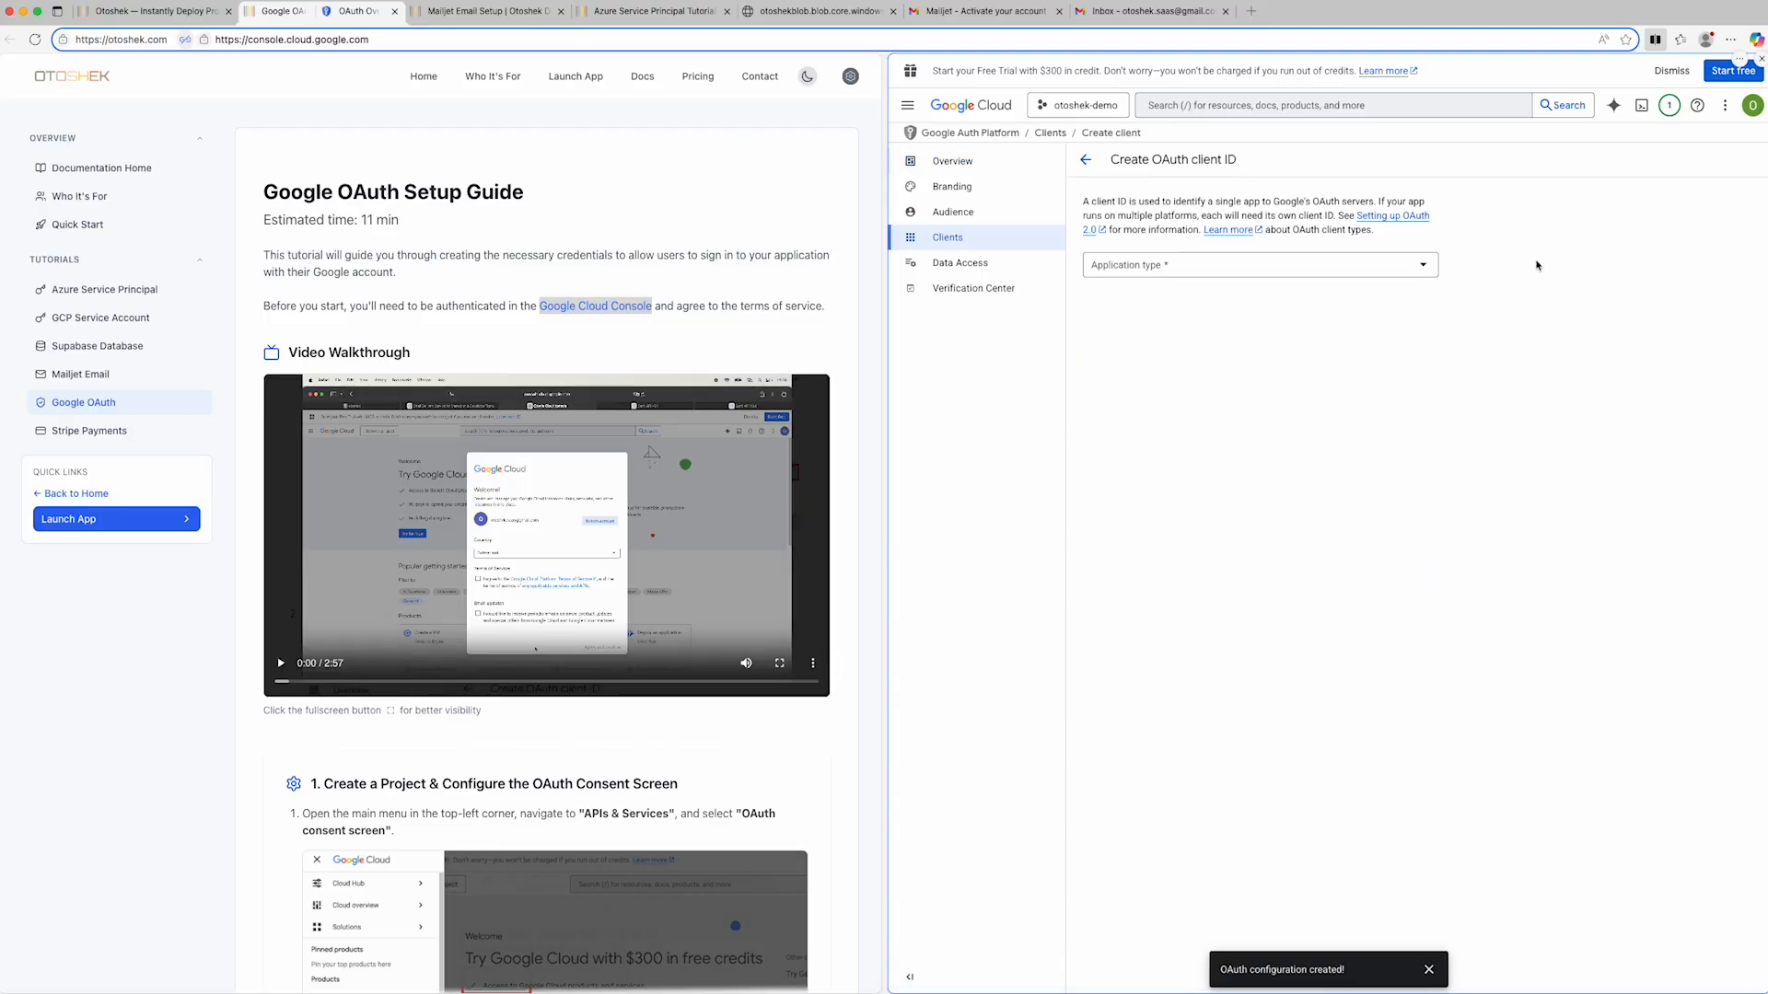
pyautogui.click(1431, 266)
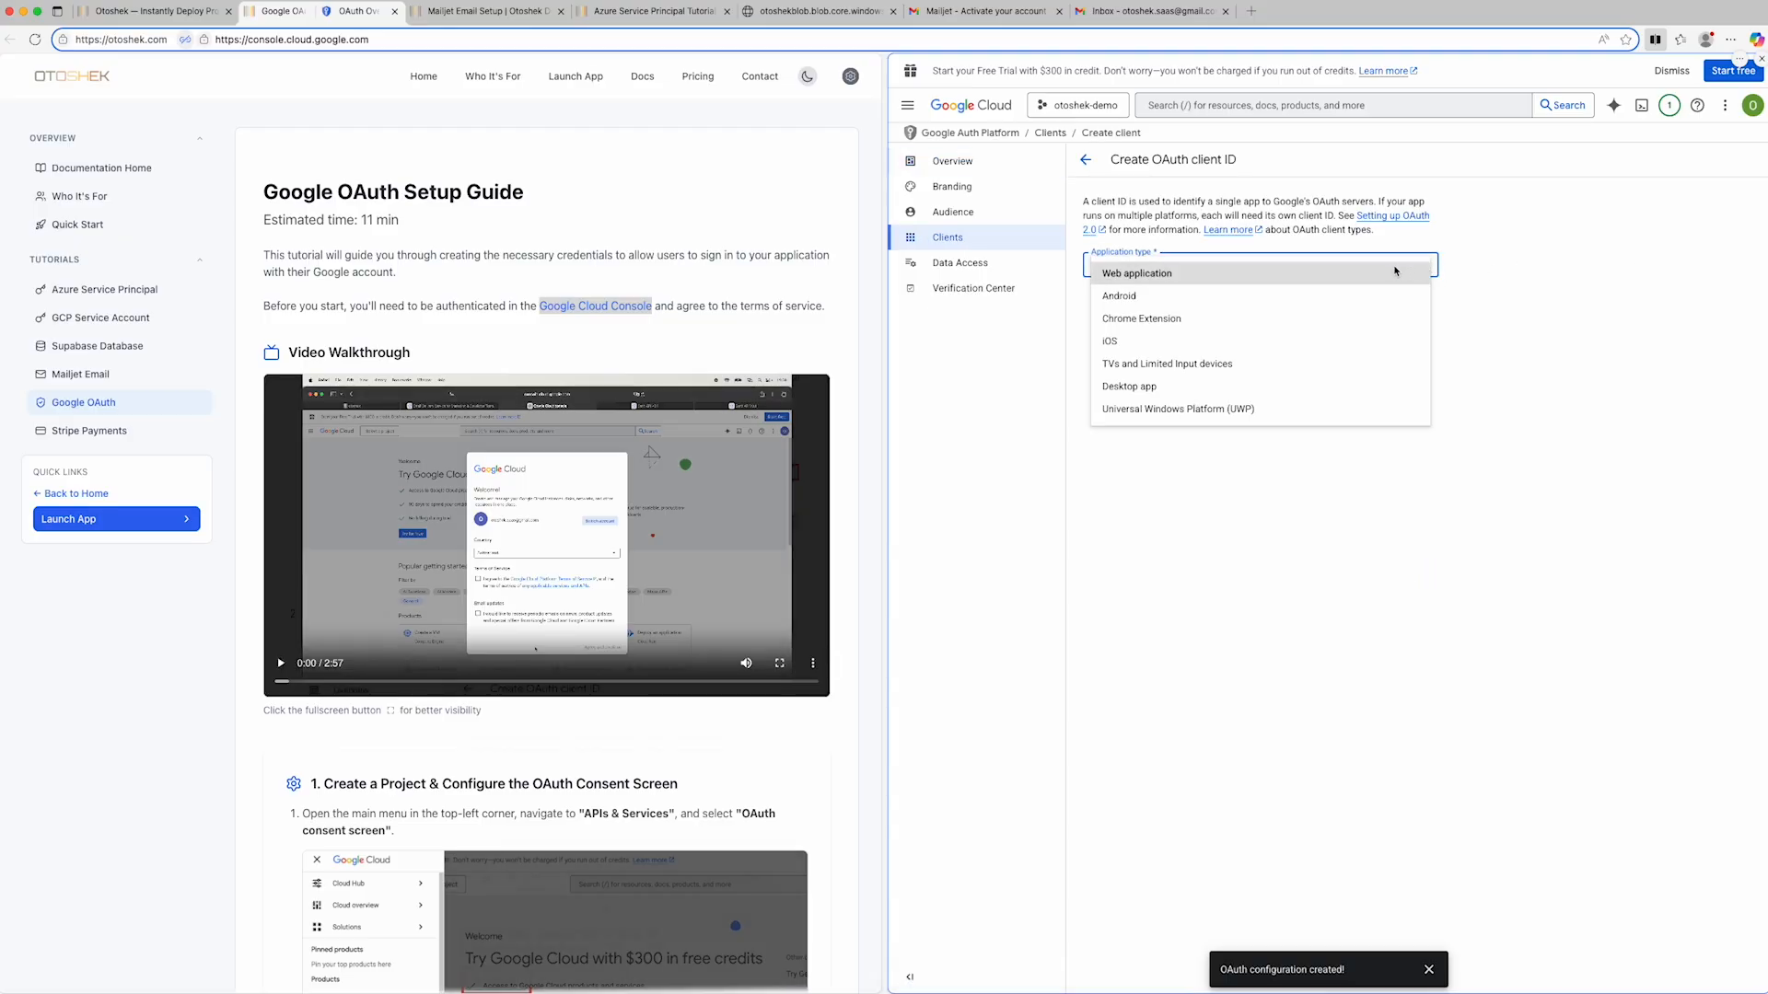
pyautogui.click(1392, 274)
pyautogui.click(1306, 306)
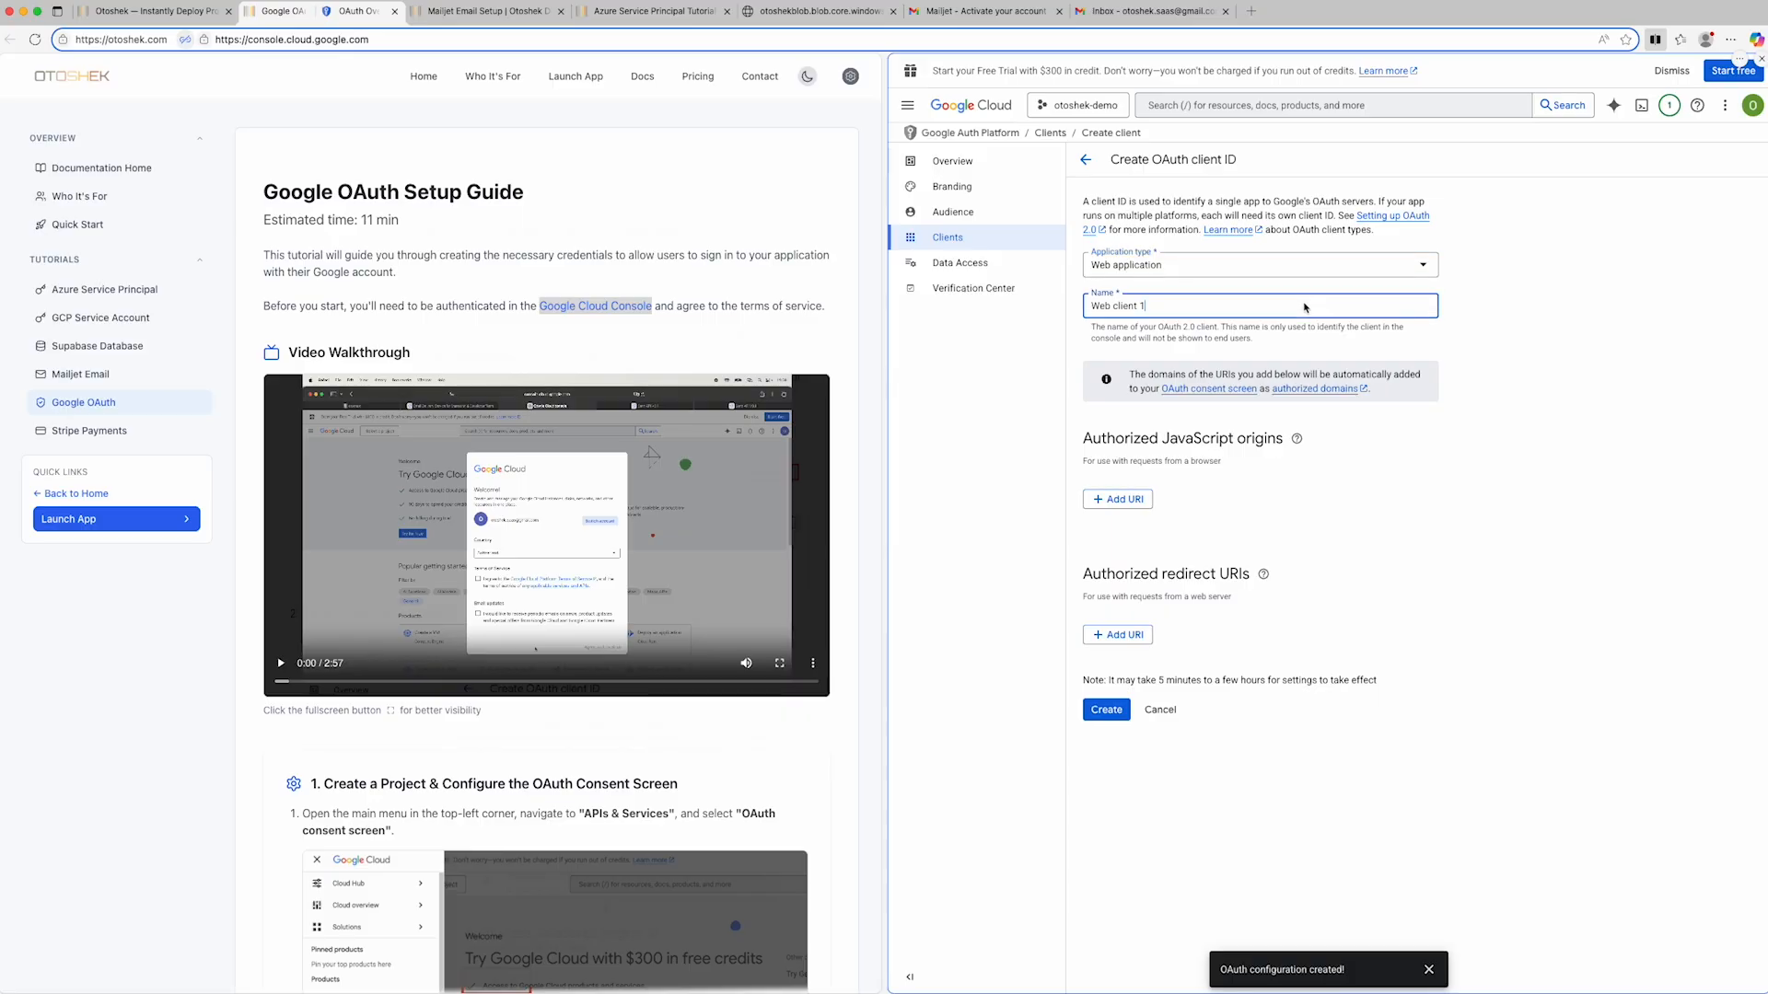
pyautogui.press('super+a')
pyautogui.write('otoshek-demo')
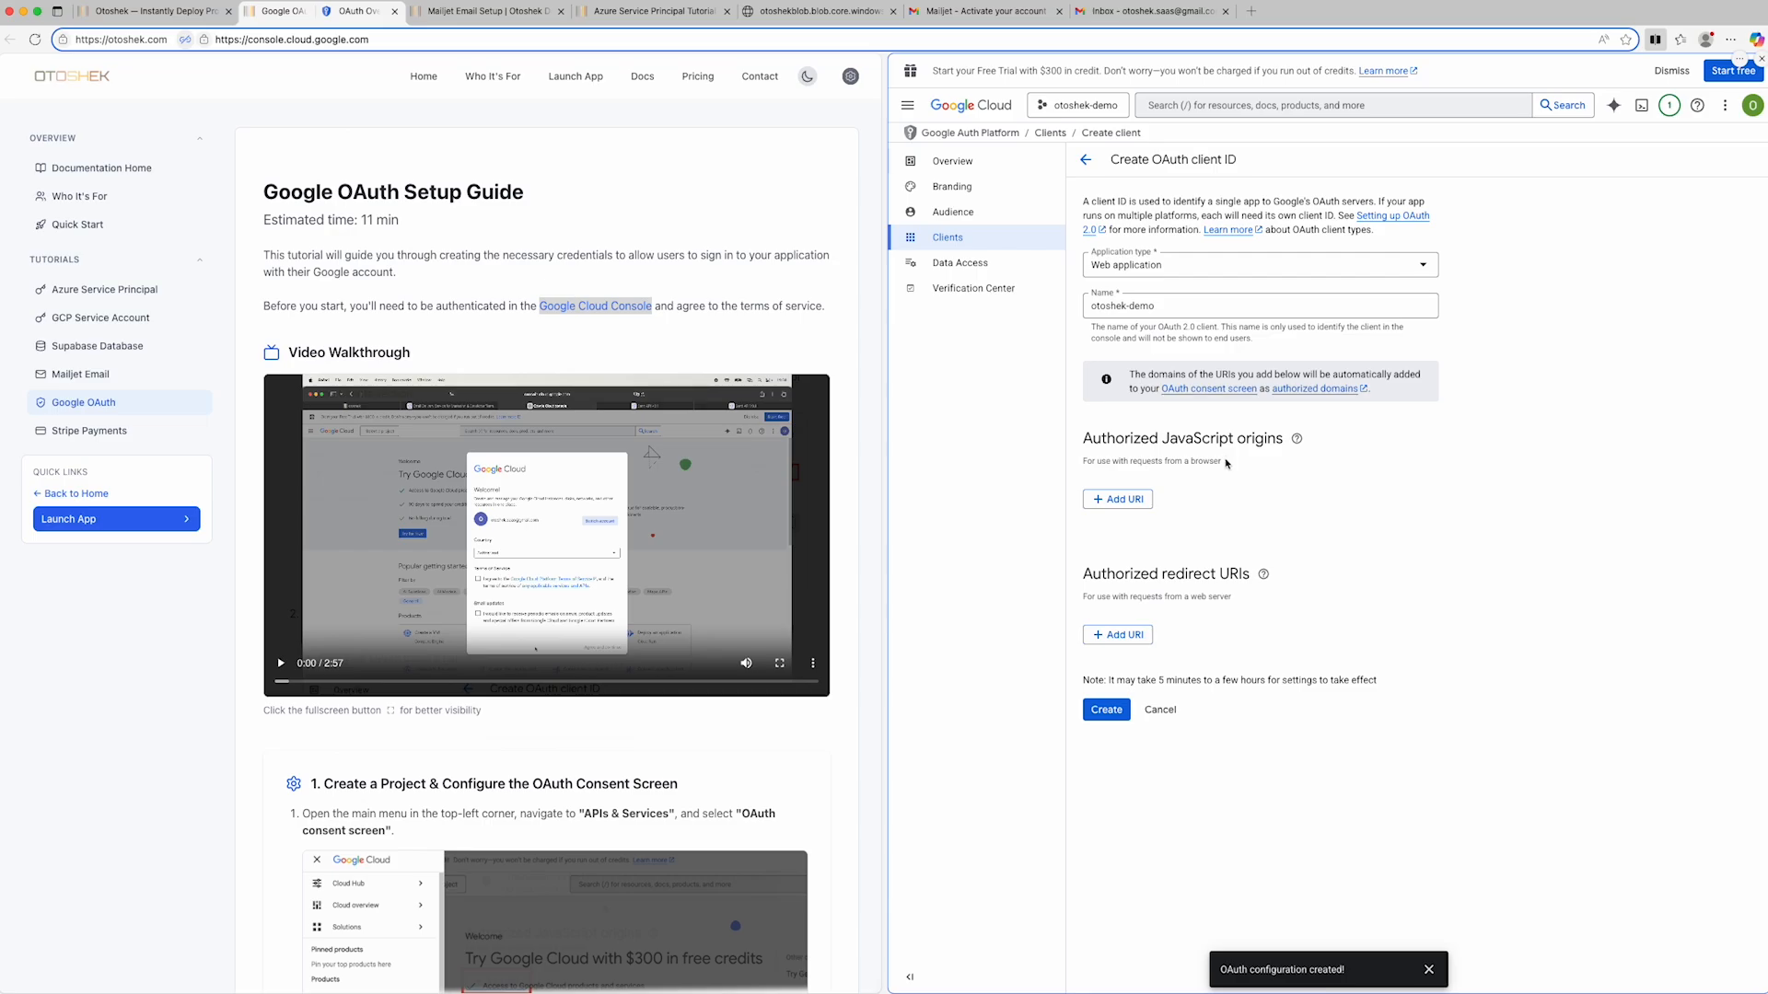
# - Add a URI entry under the OAuth client's Authorized JavaScript origins
pyautogui.click(1117, 499)
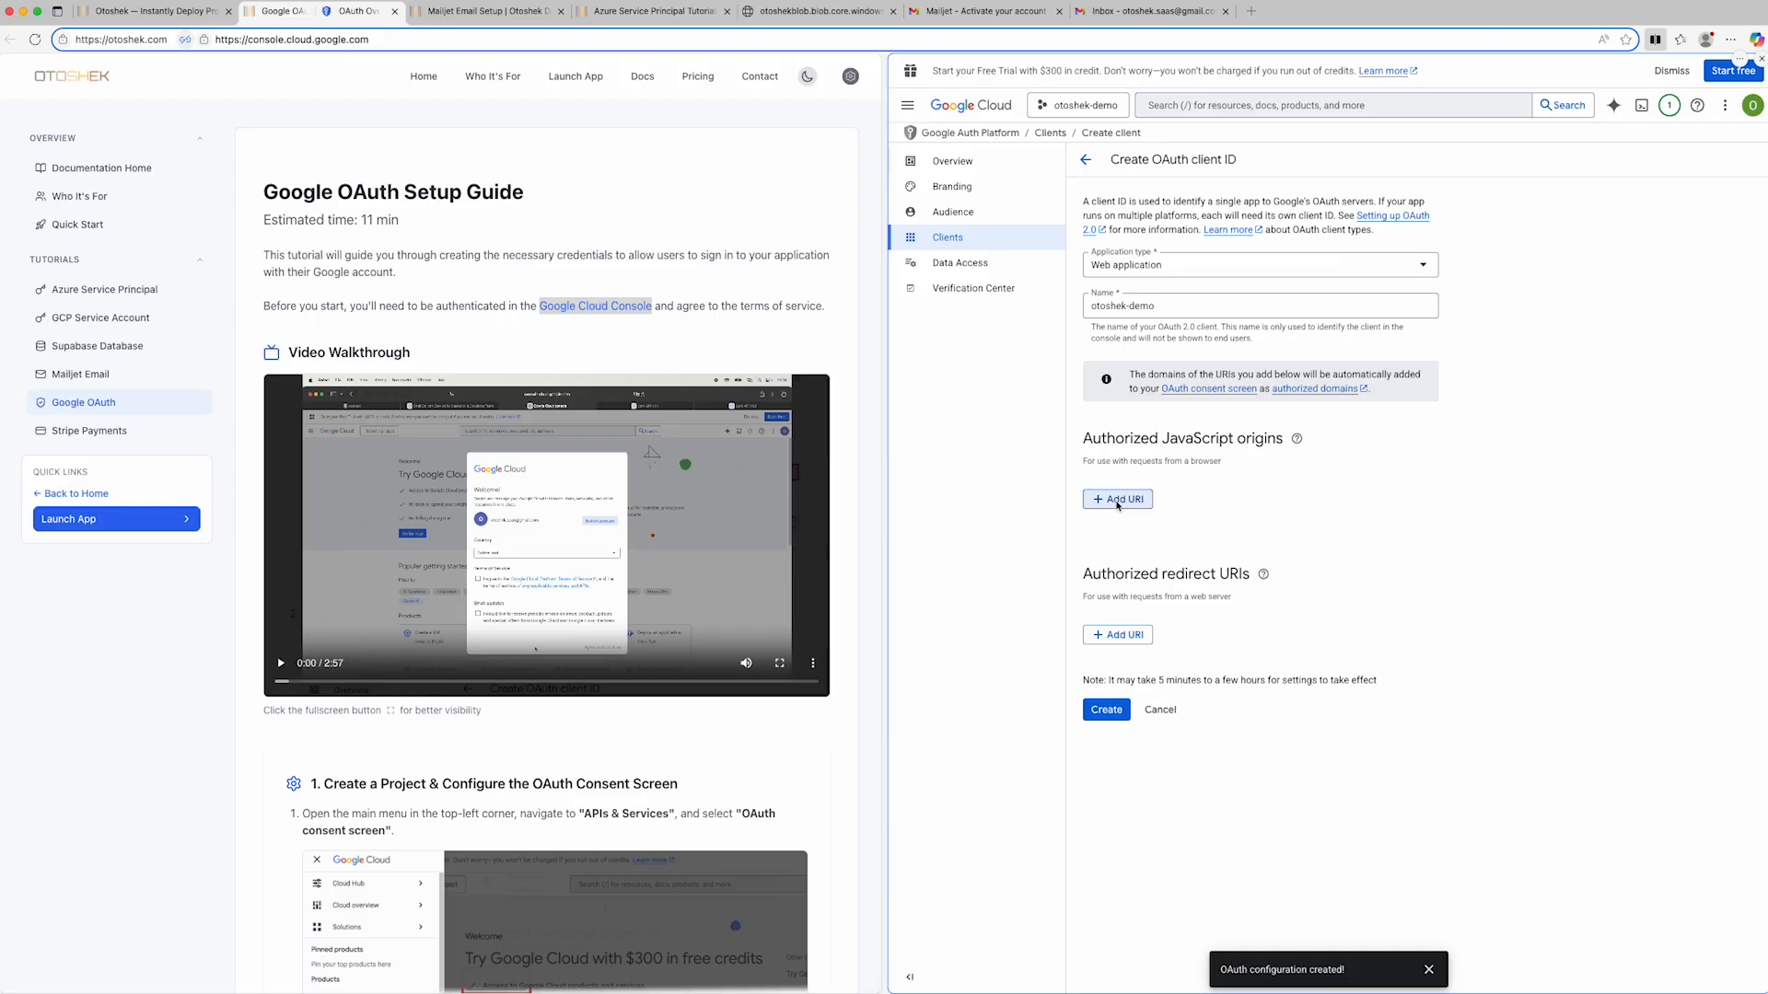
pyautogui.click(1117, 500)
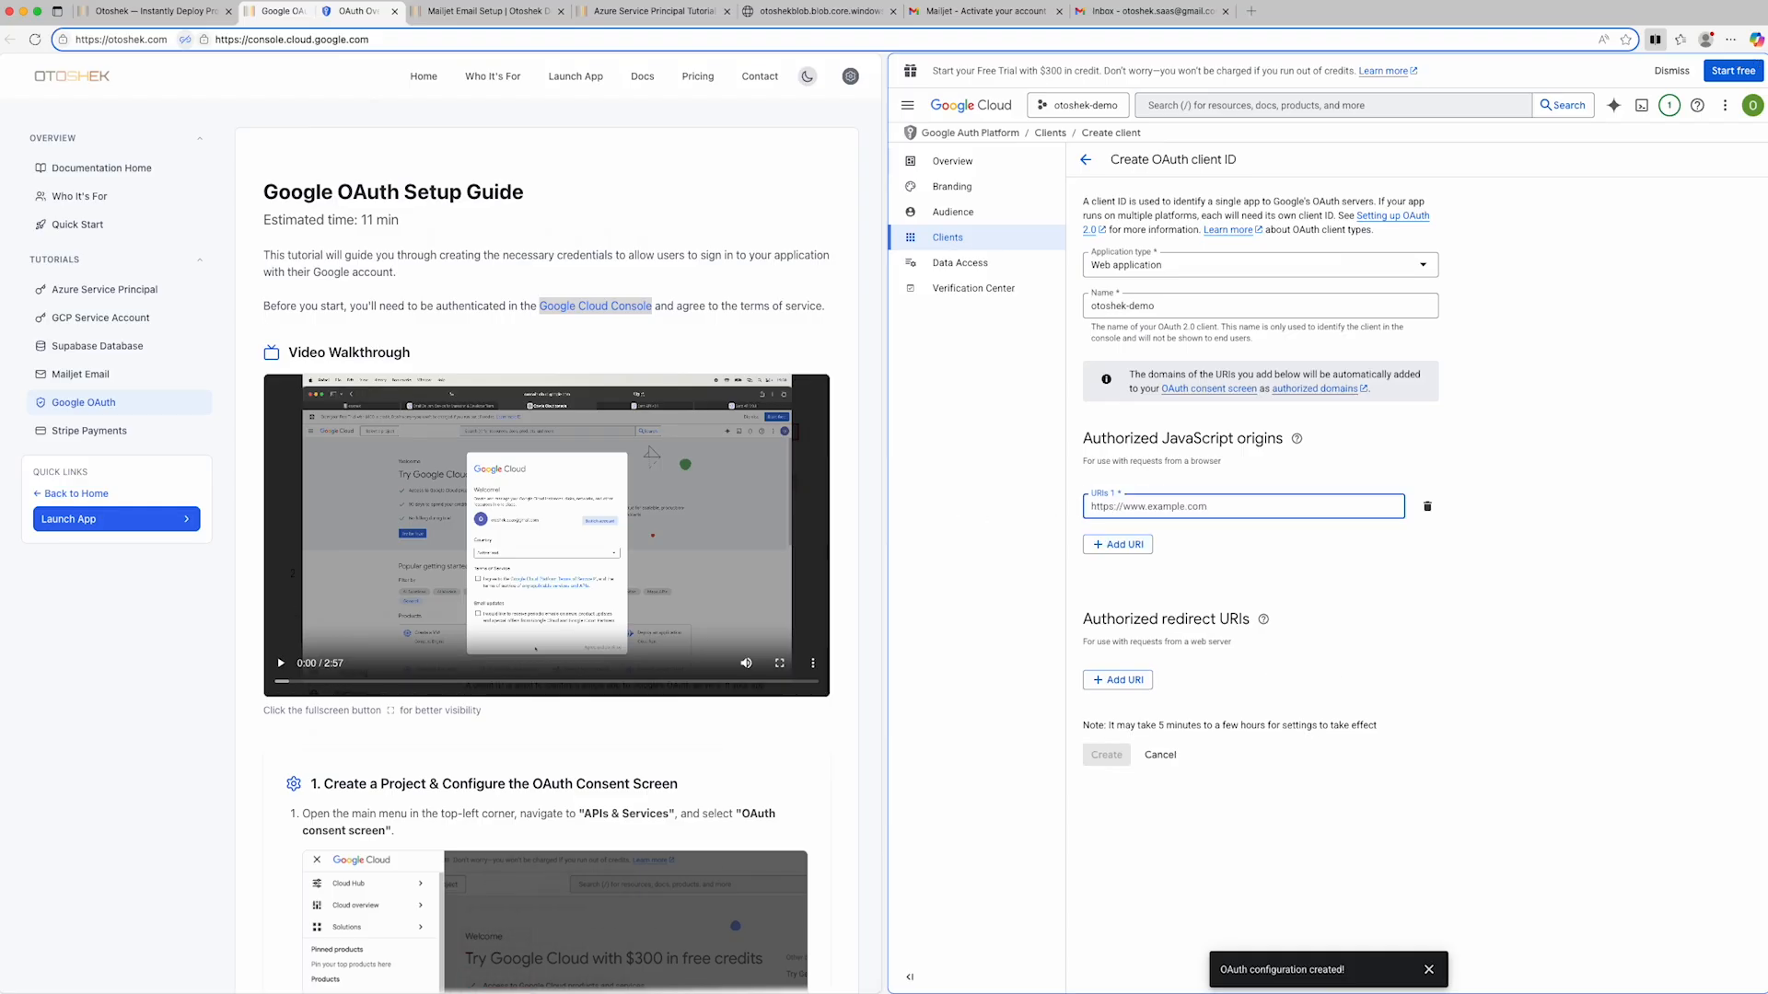
pyautogui.scroll(-15, 450, 697)
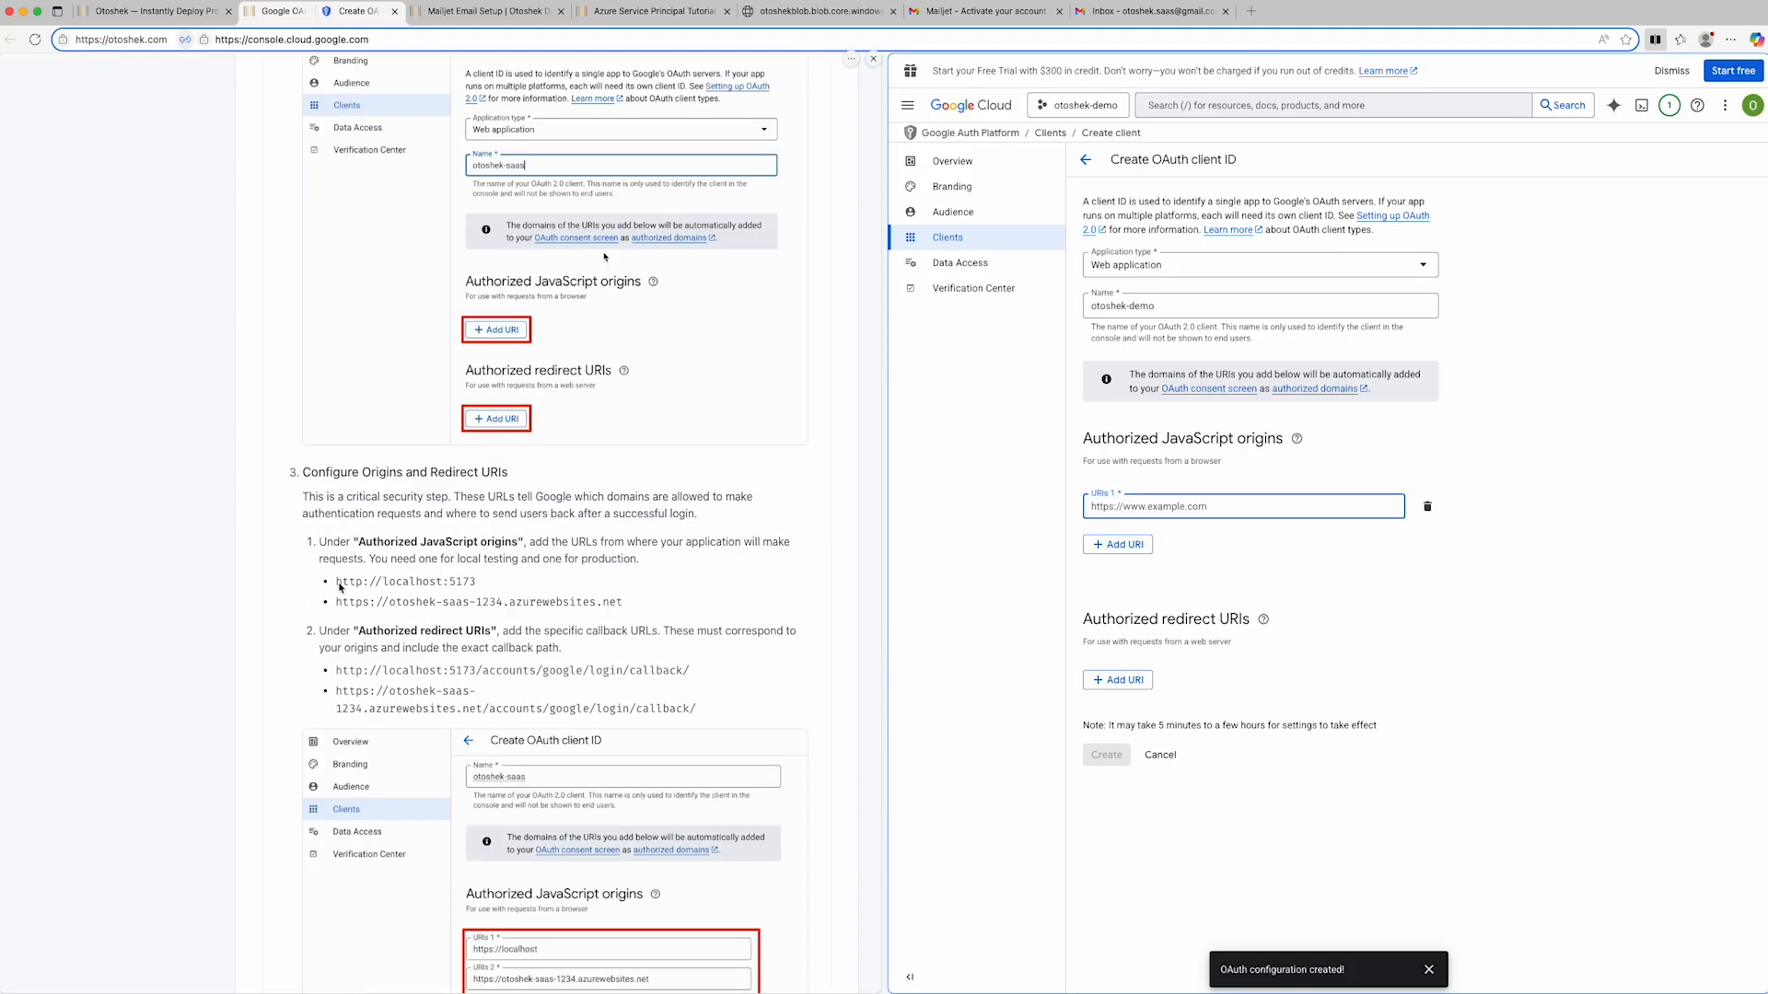
pyautogui.moveTo(337, 586); pyautogui.dragTo(477, 586)
pyautogui.press('super+c')
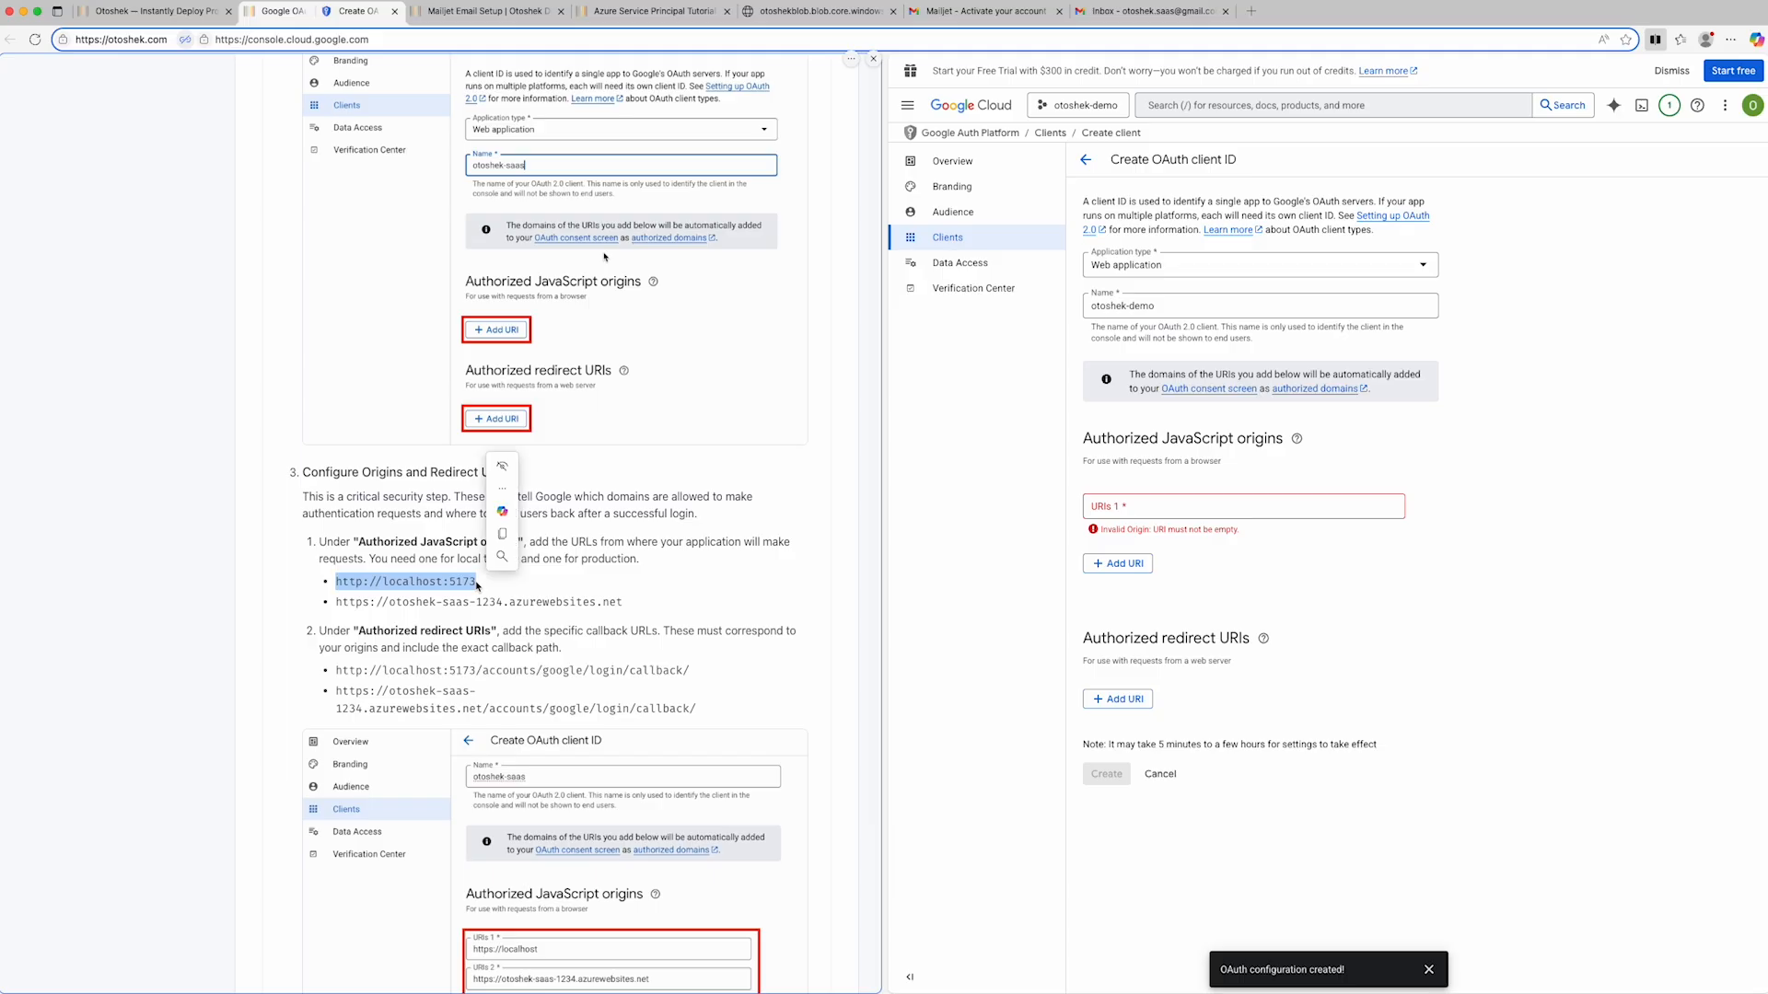
pyautogui.click(1151, 512)
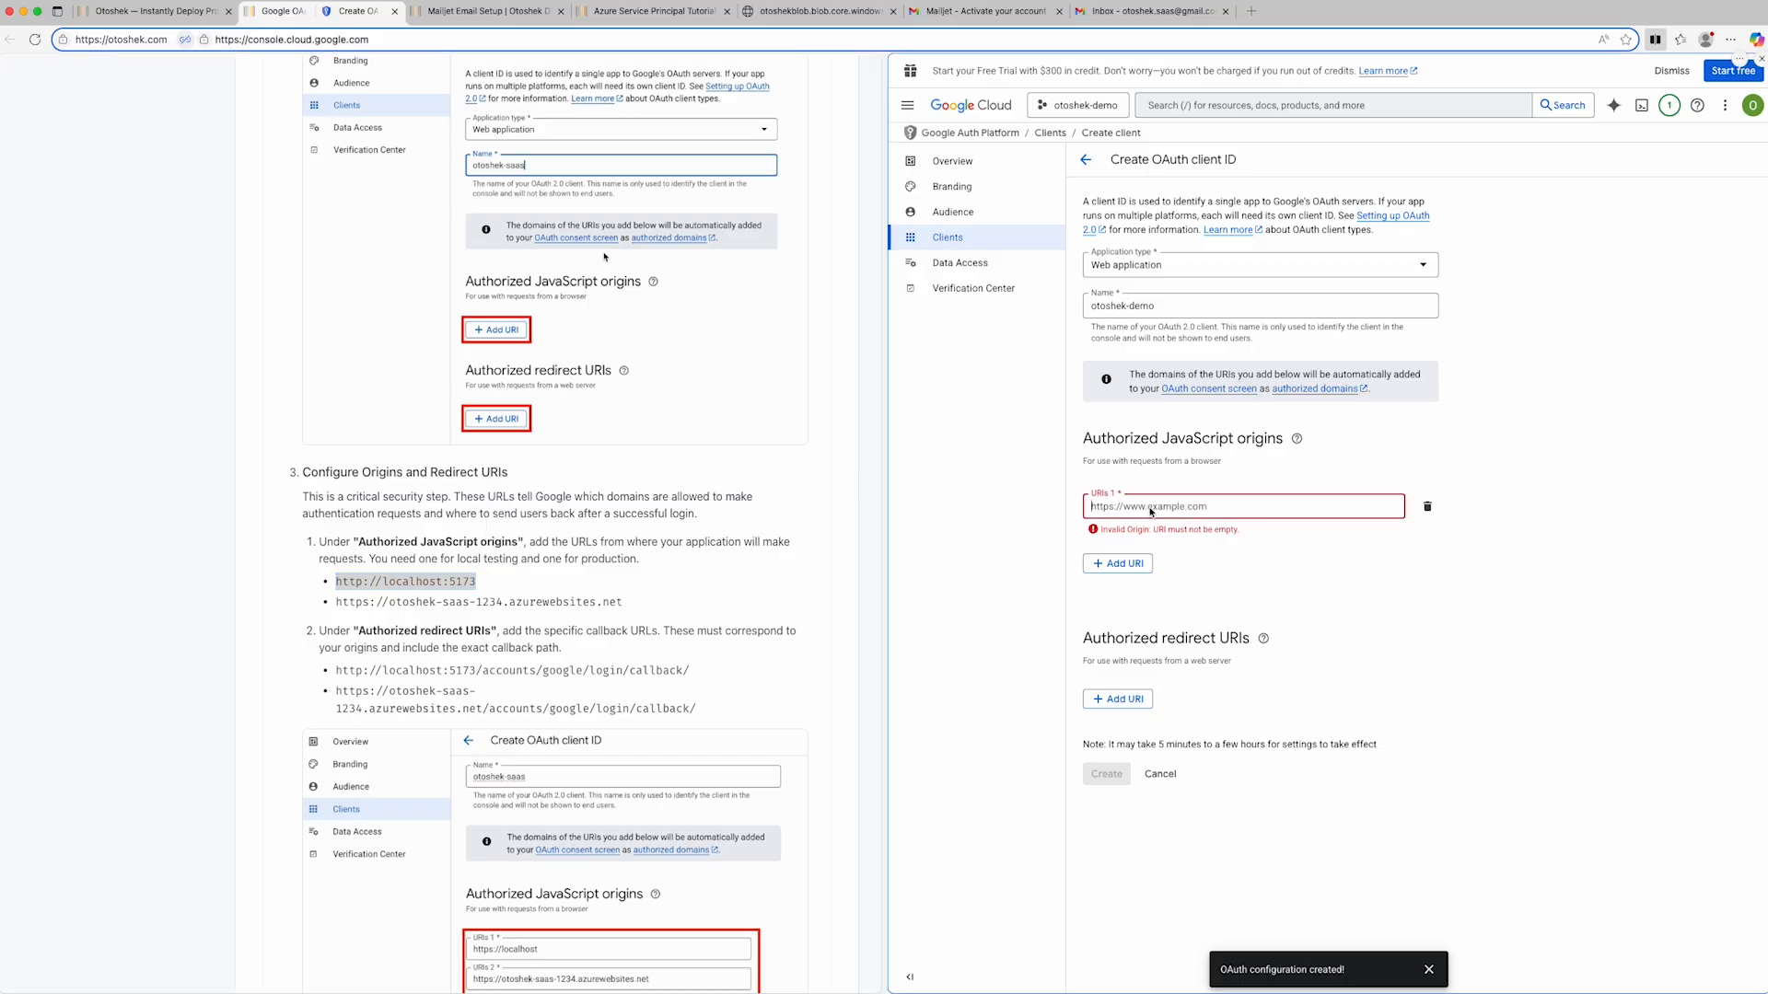
pyautogui.press('super+v')
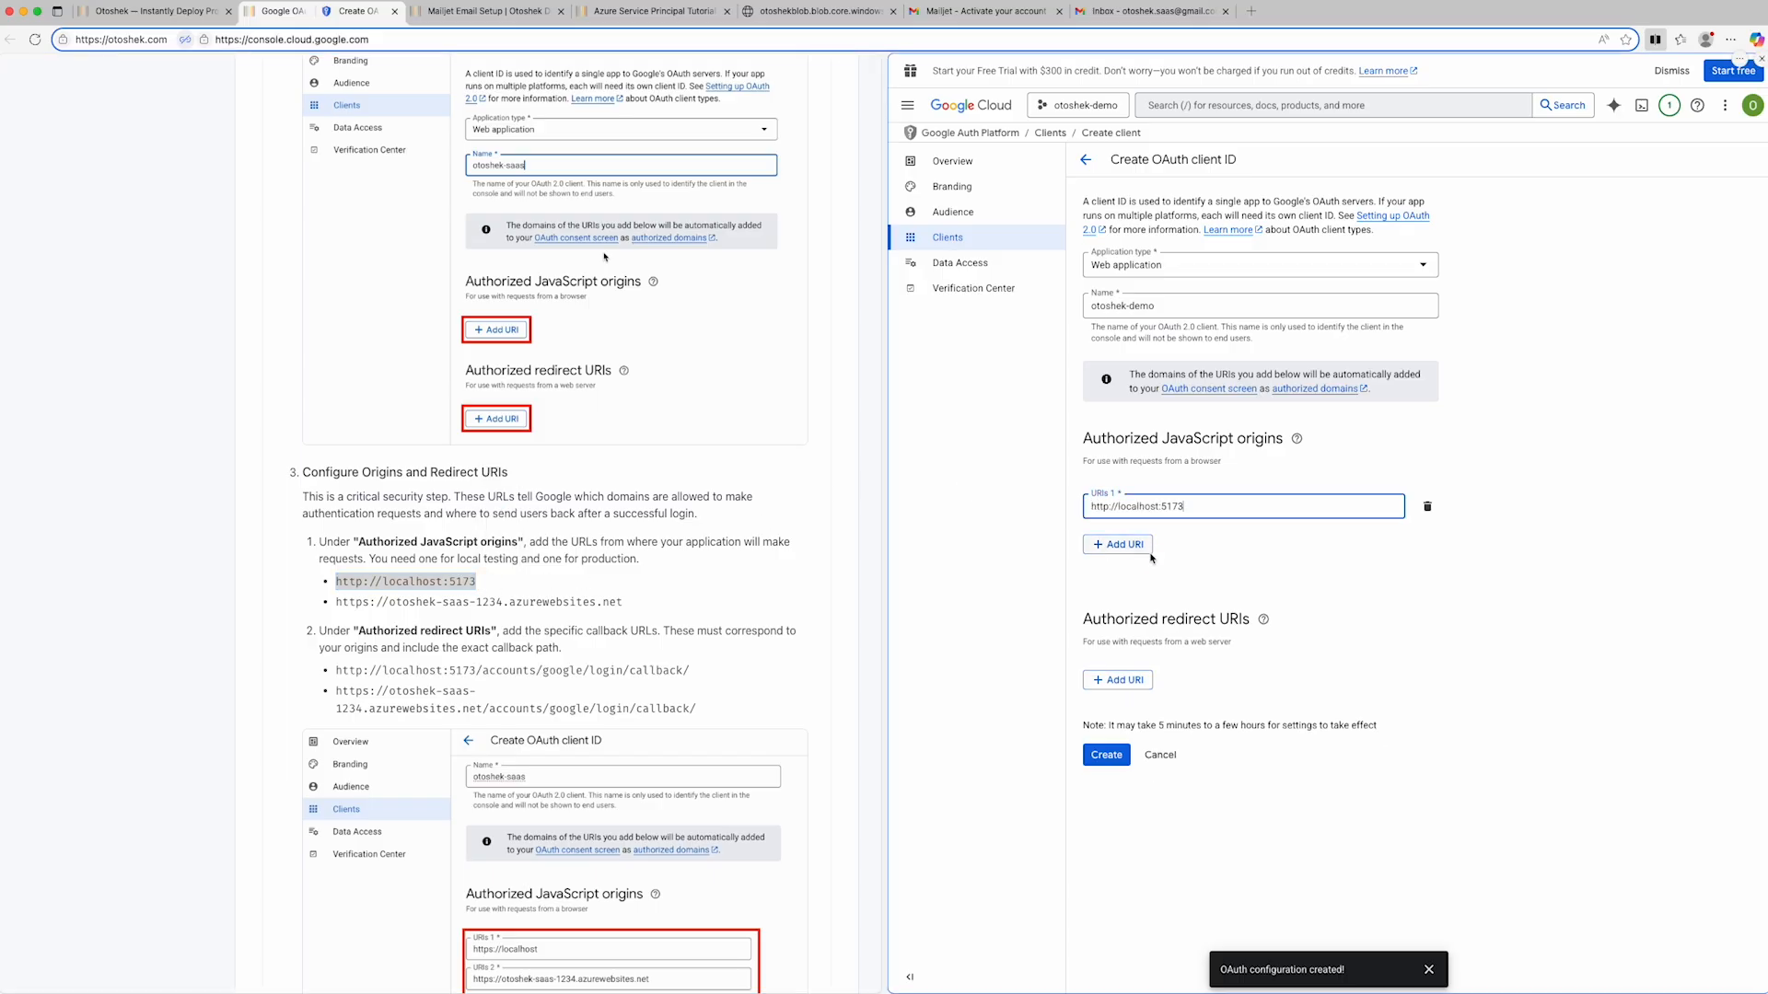
pyautogui.click(1117, 679)
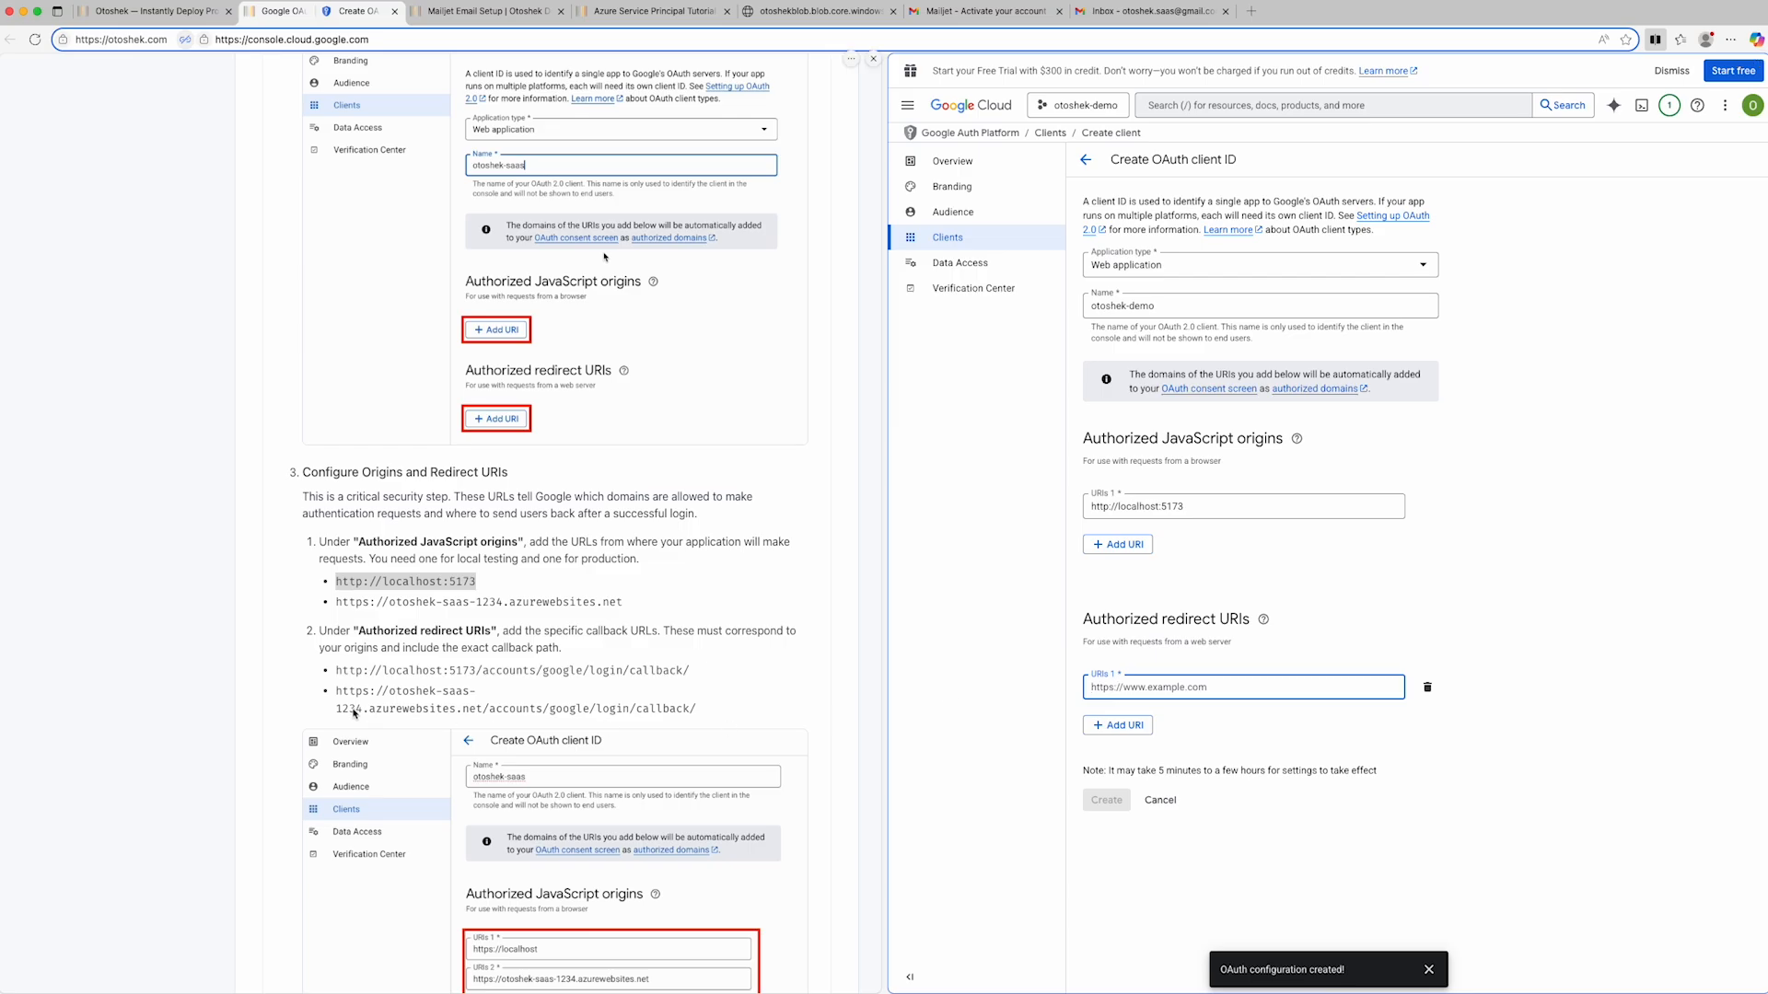
pyautogui.moveTo(336, 671); pyautogui.dragTo(695, 679)
pyautogui.press('super+c')
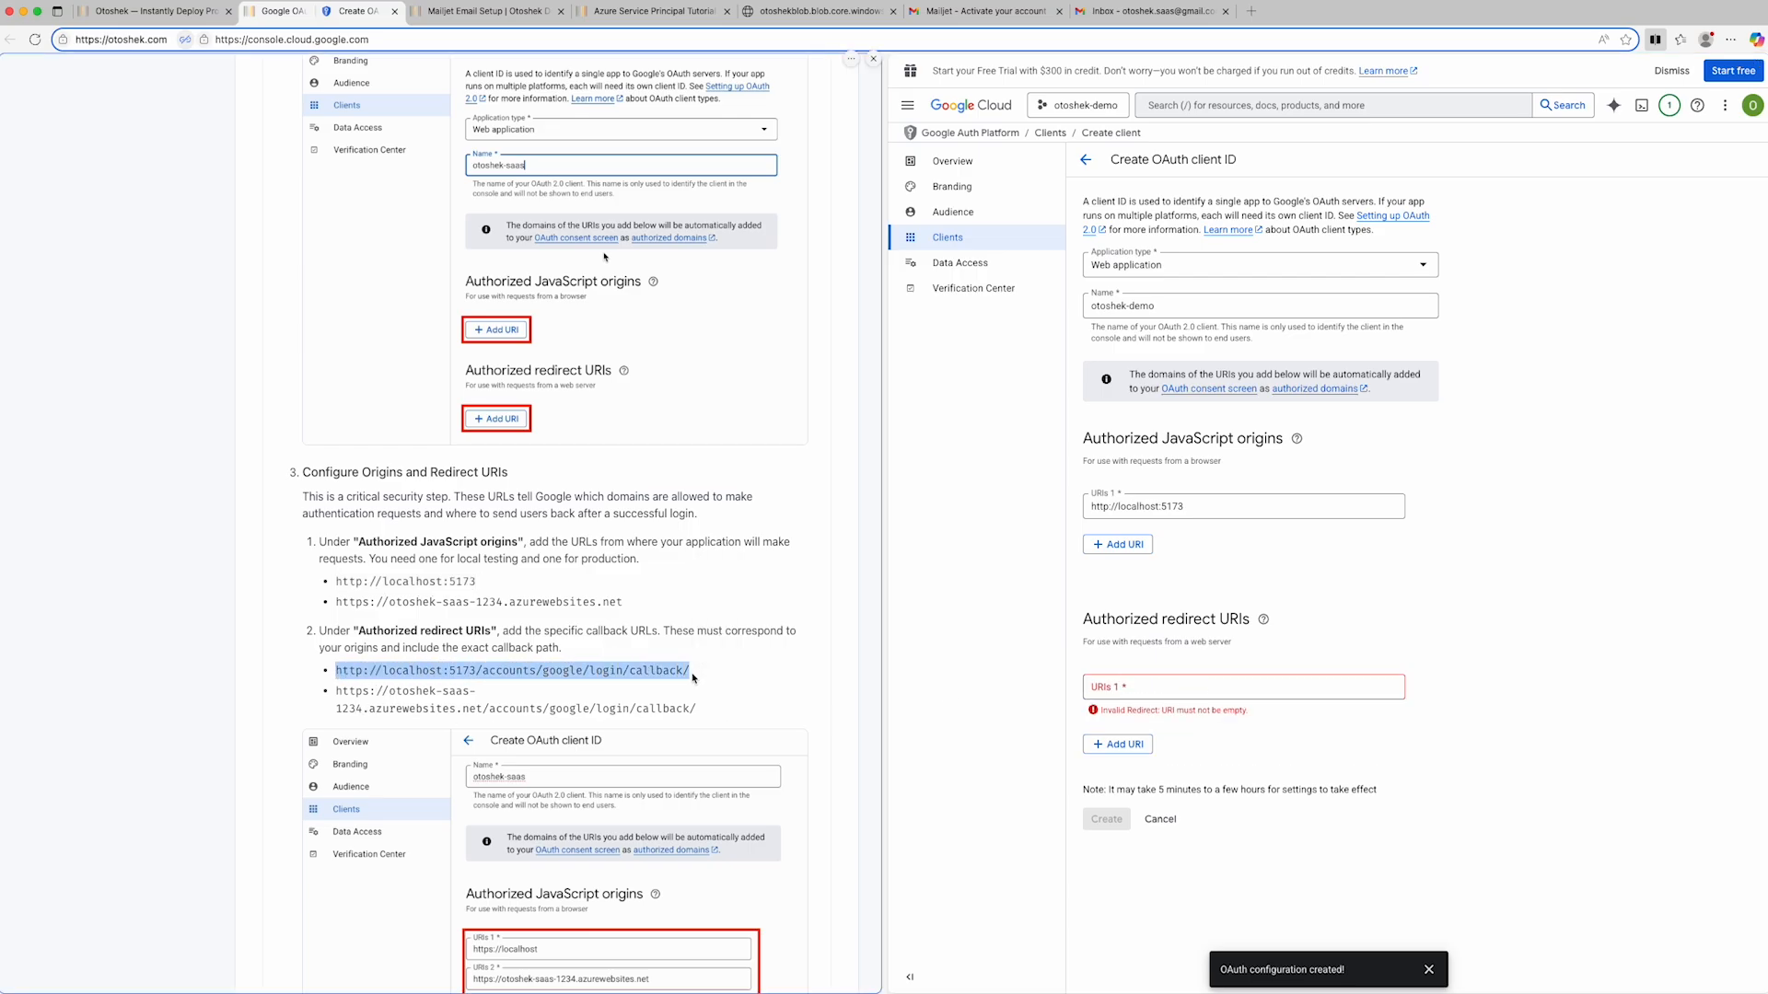
pyautogui.click(1168, 688)
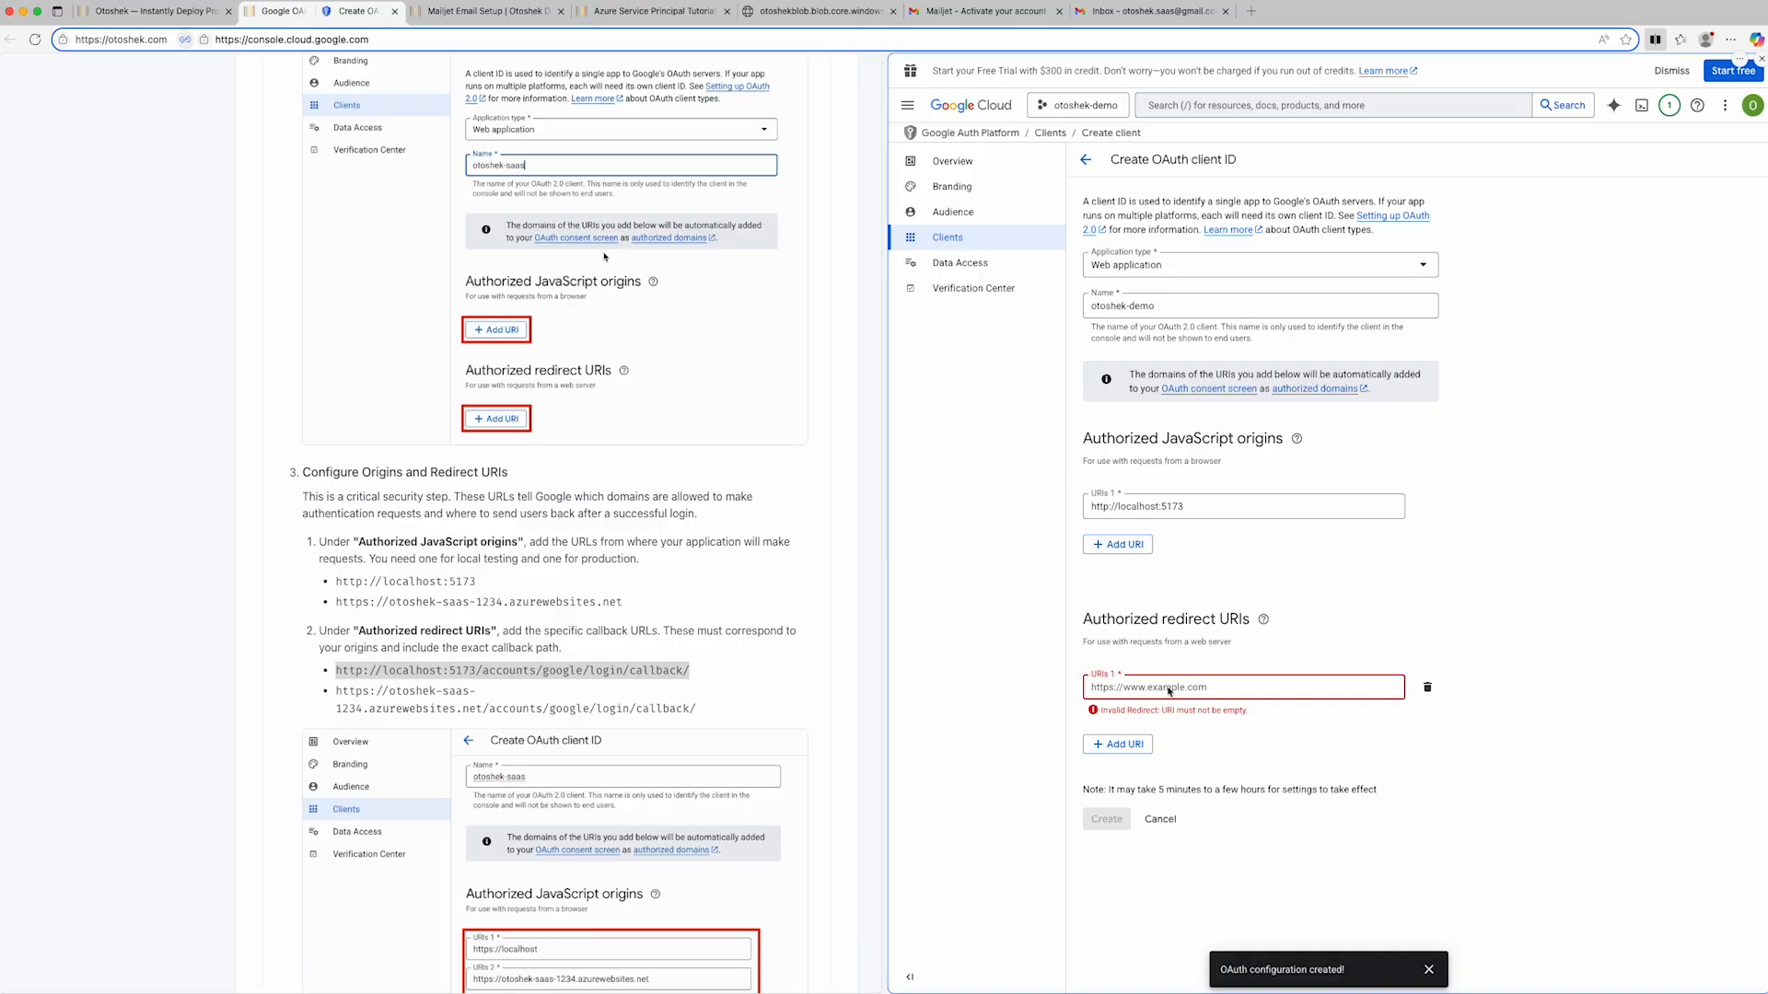
pyautogui.press('super+v')
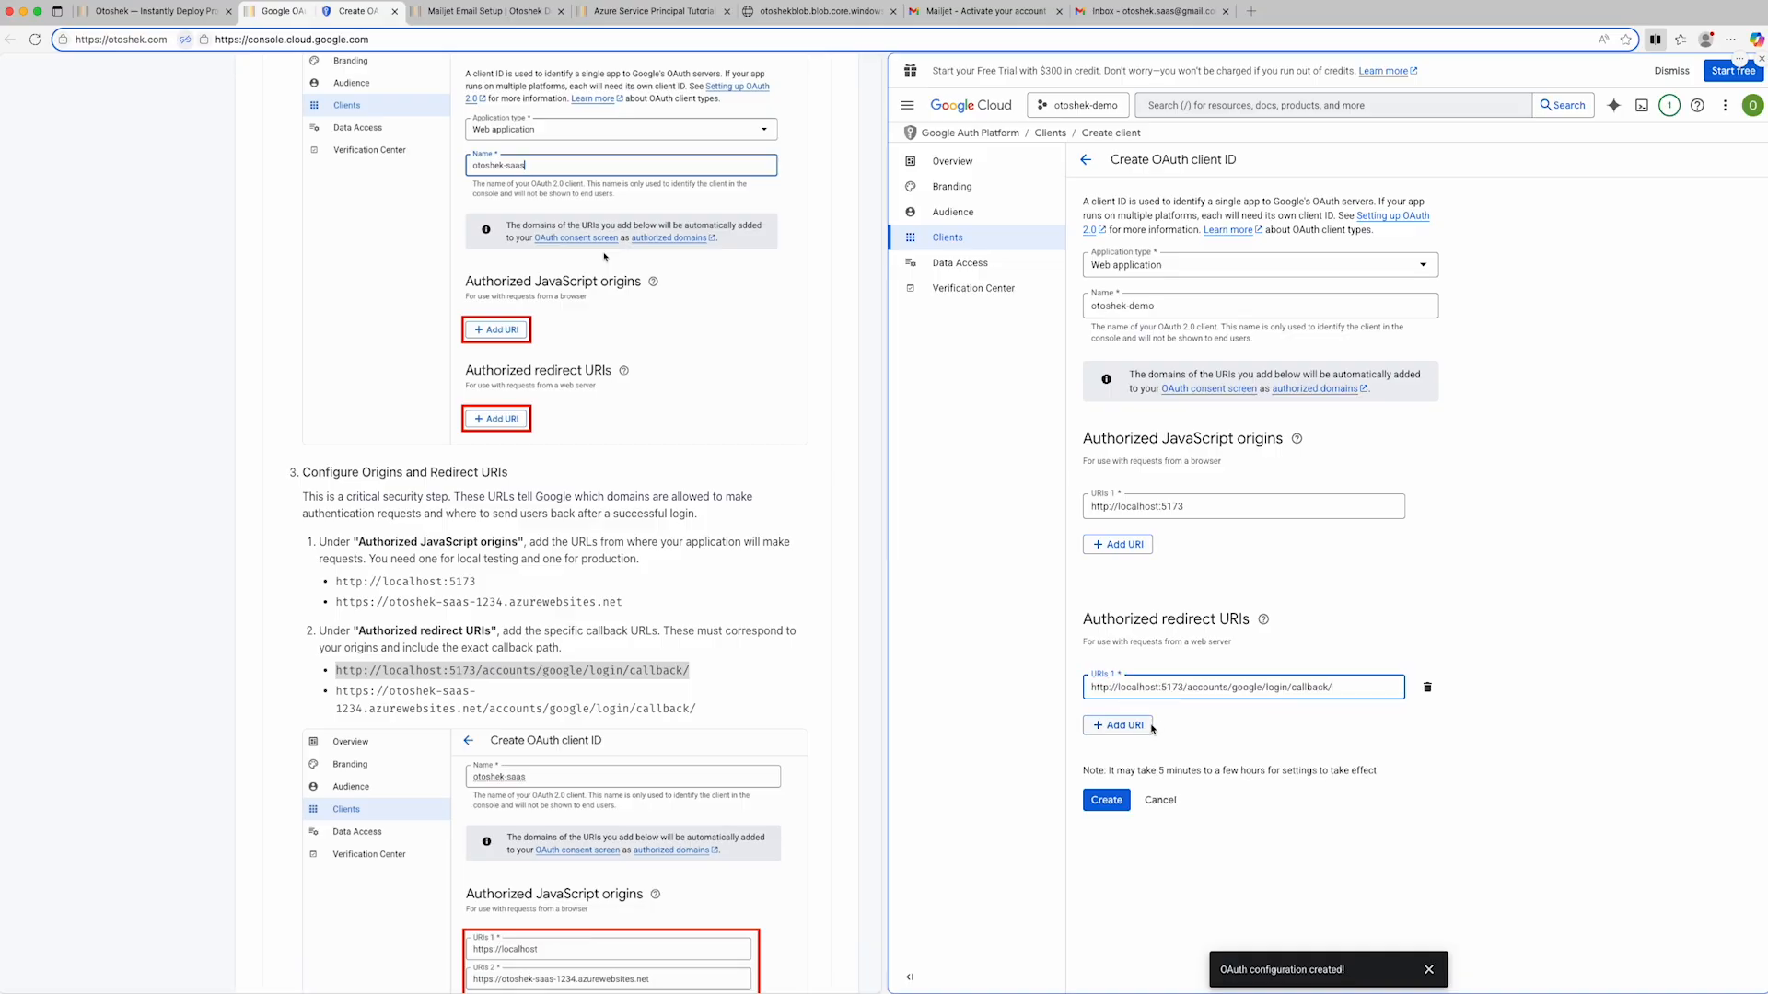
pyautogui.click(1111, 802)
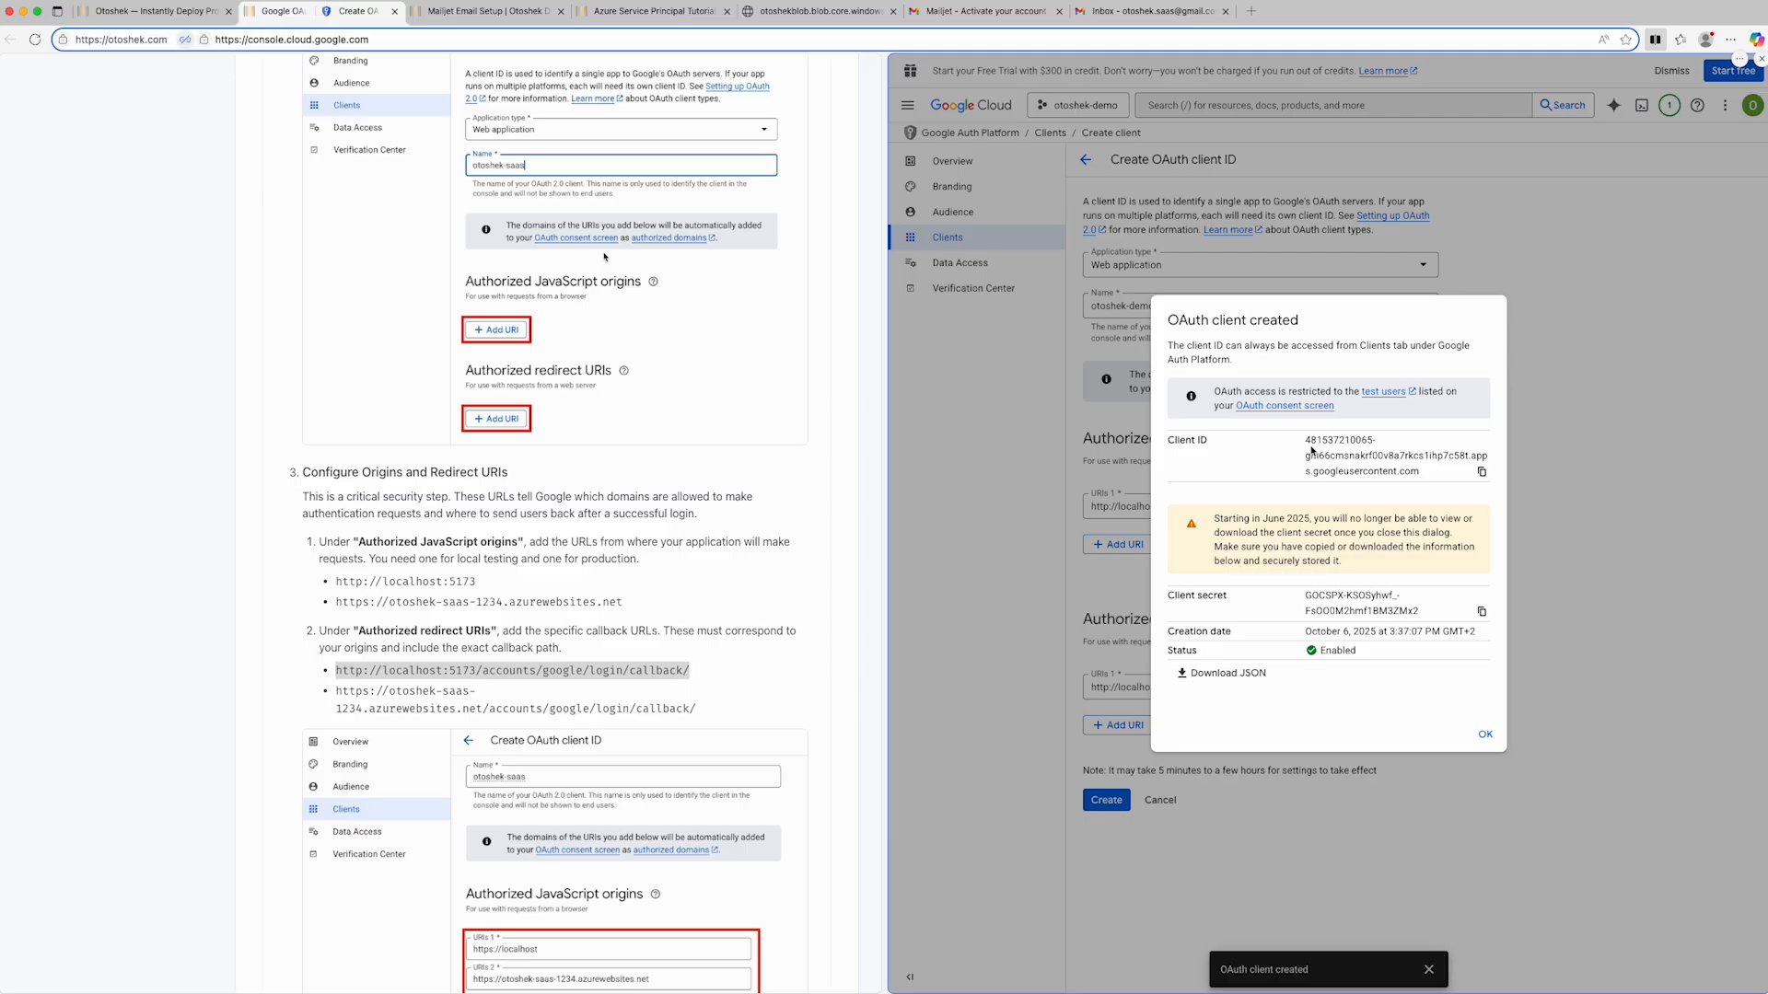
# - Copy the new OAuth client ID into GOOGLE_CLIENT_ID in the credentials text file
pyautogui.click(1480, 473)
pyautogui.press('super+Tab')
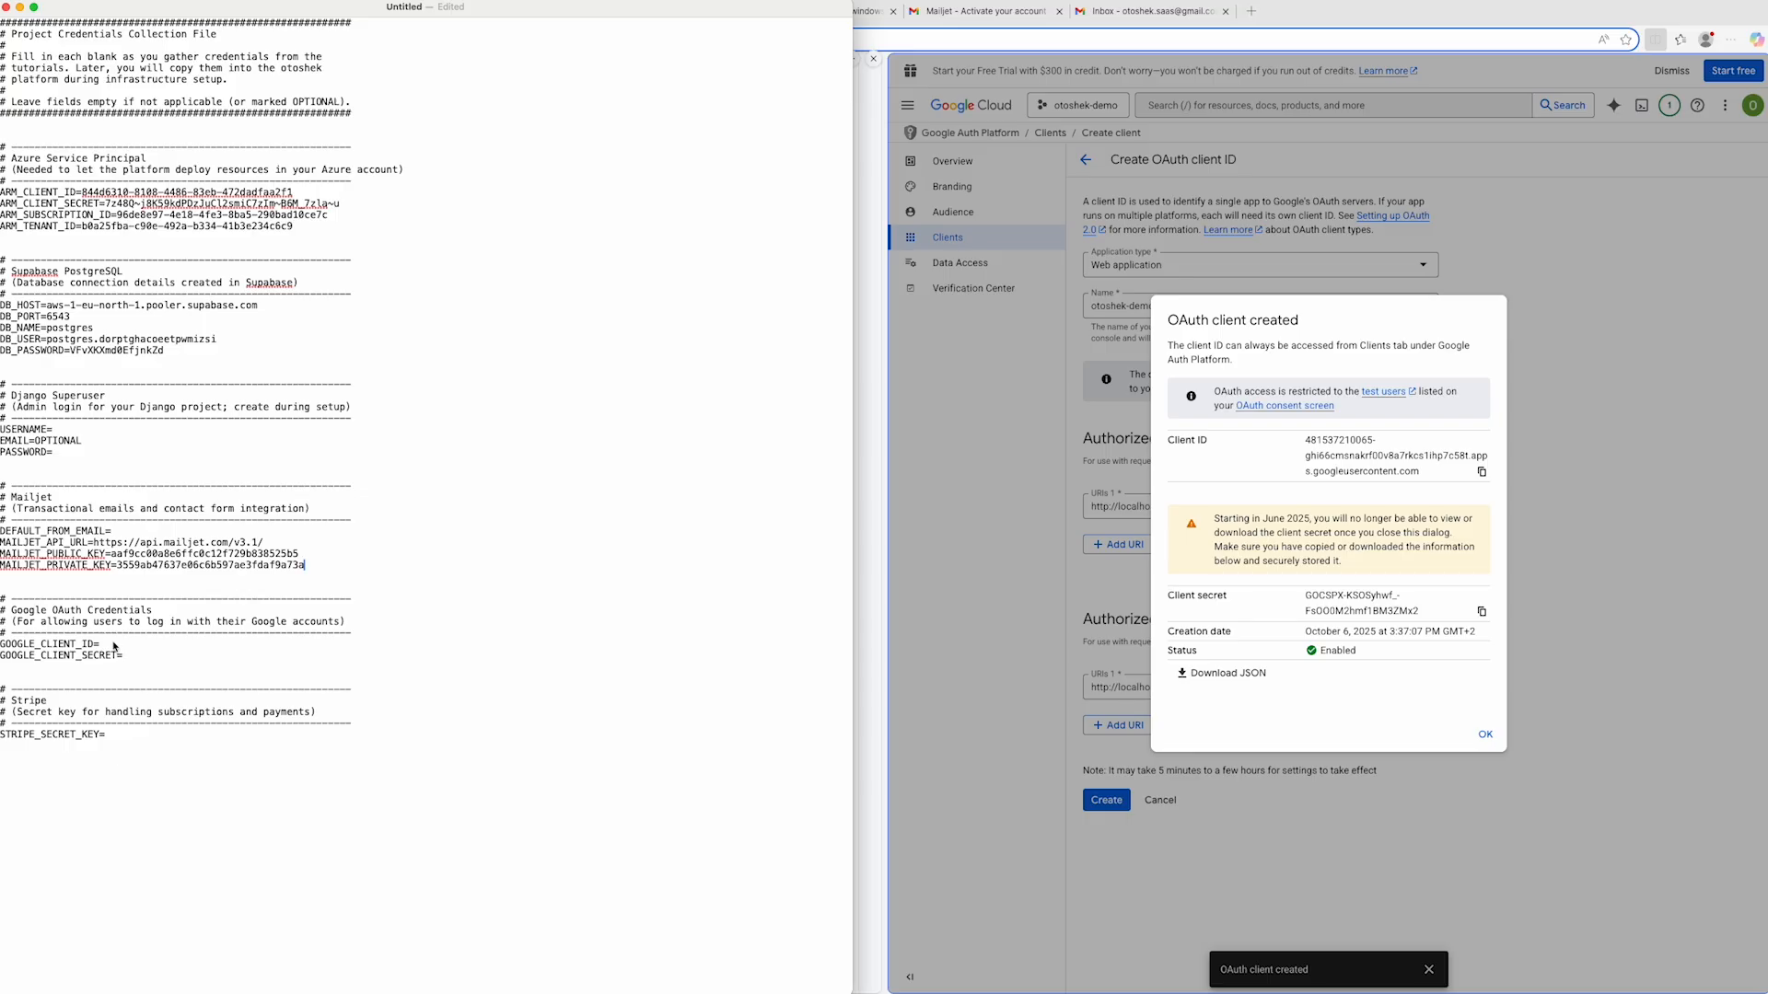
pyautogui.press('super+v')
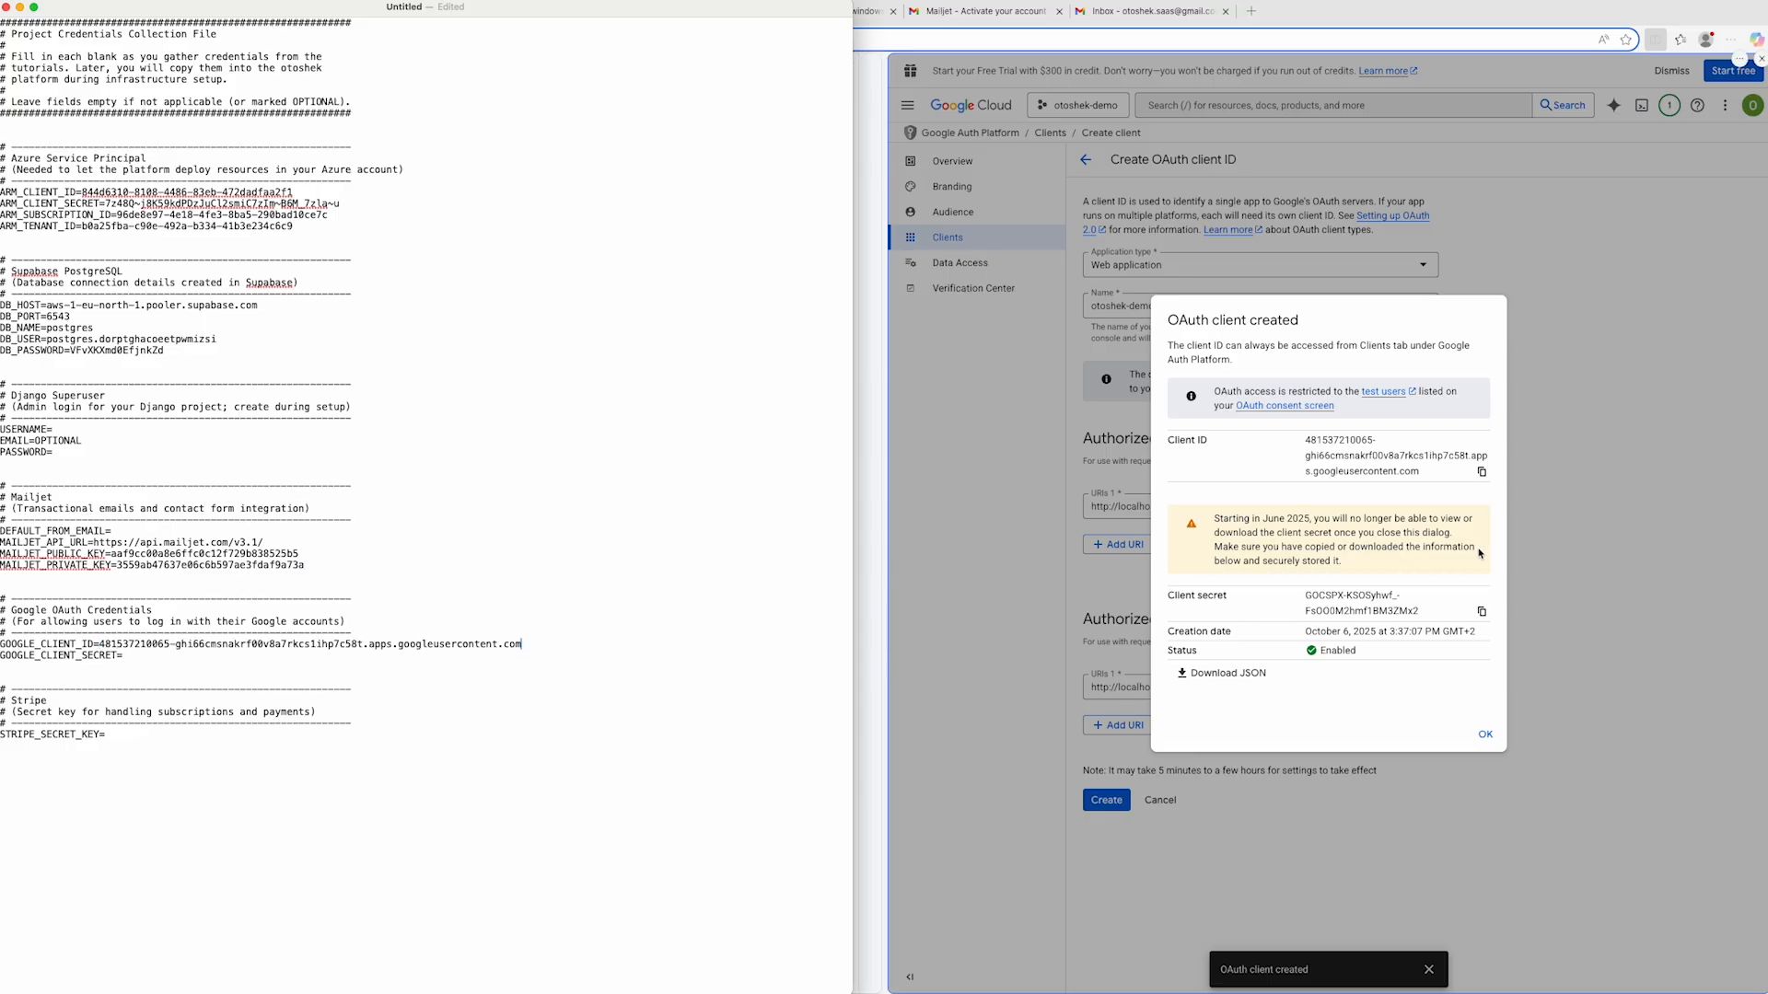
# - Copy the OAuth client secret into GOOGLE_CLIENT_SECRET in the credentials file and dismiss the client-created dialog in the browser
pyautogui.click(1482, 612)
pyautogui.click(1482, 613)
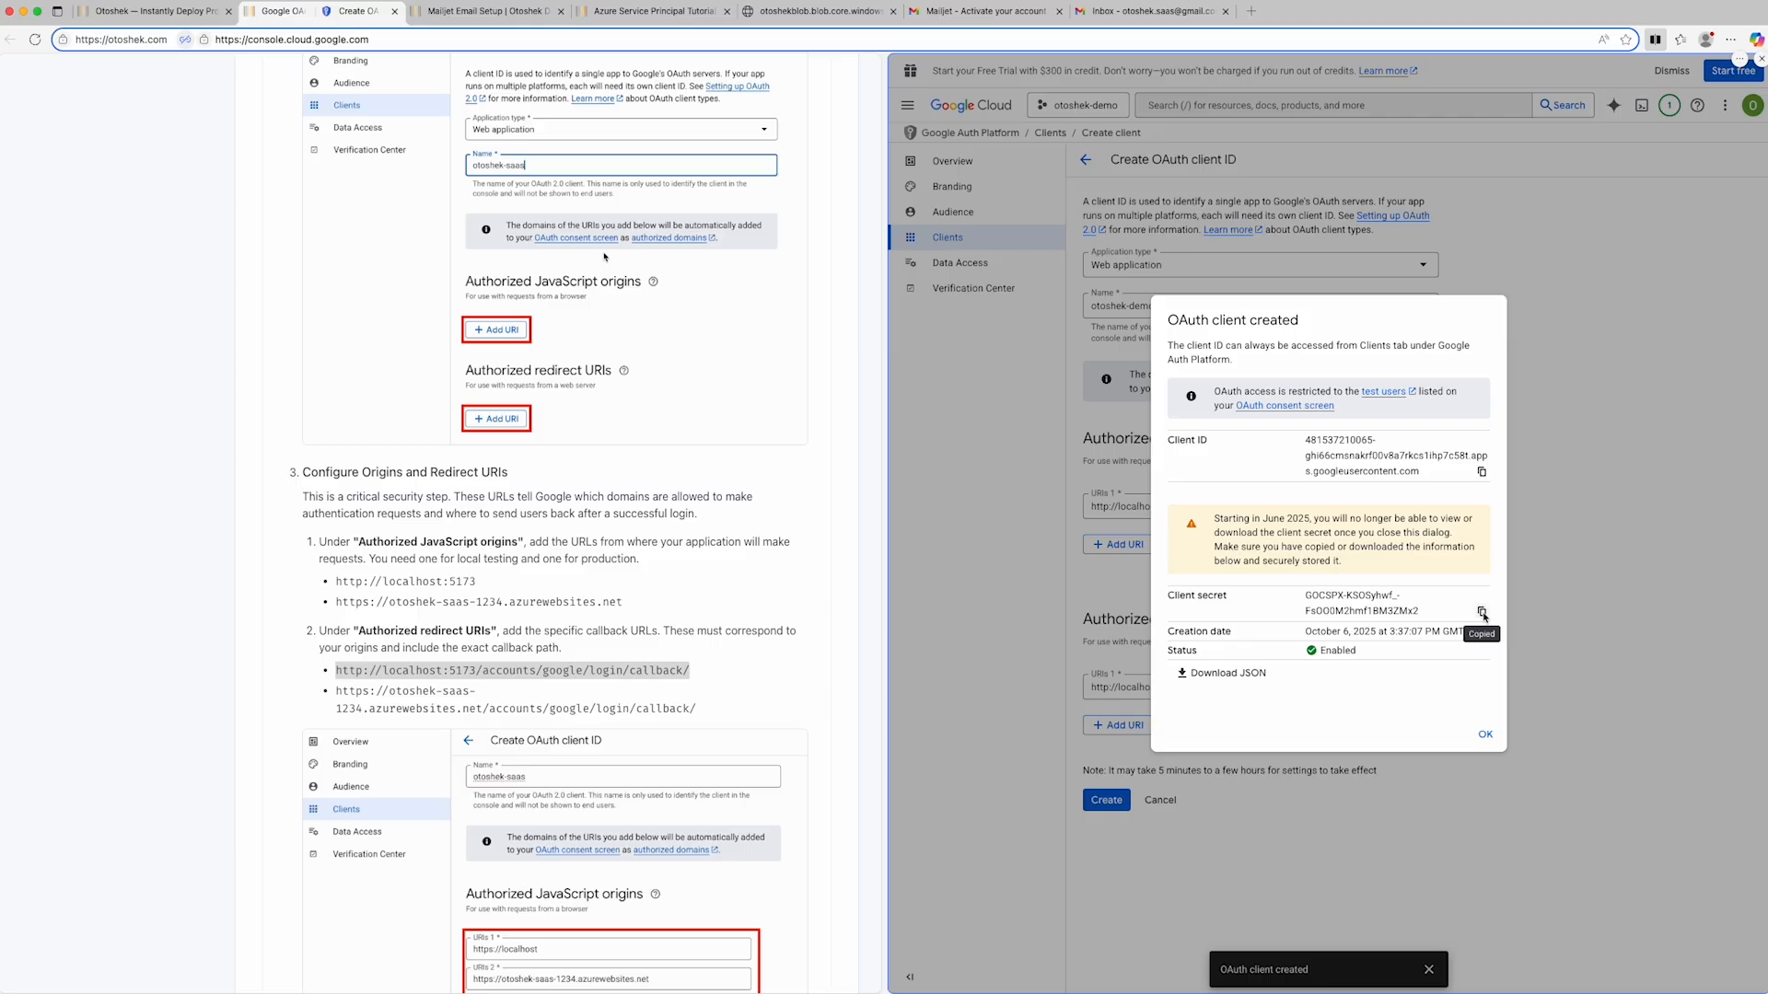
pyautogui.press('super+Tab')
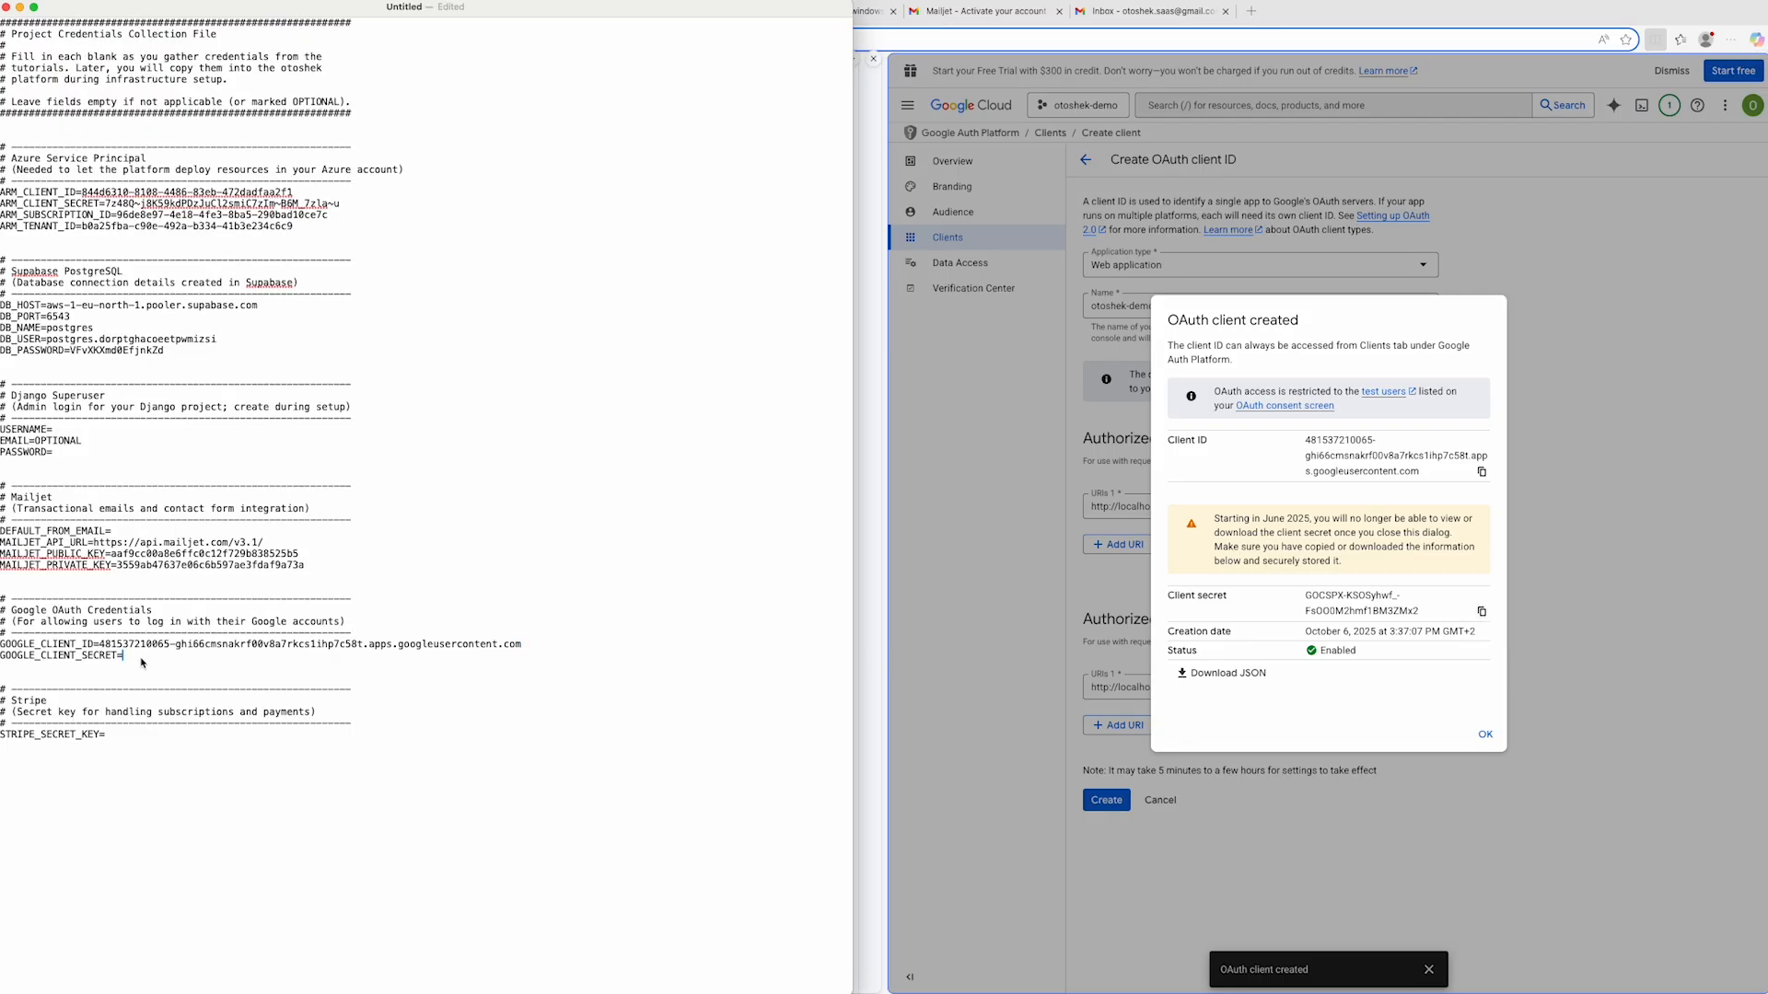
pyautogui.press('super+v')
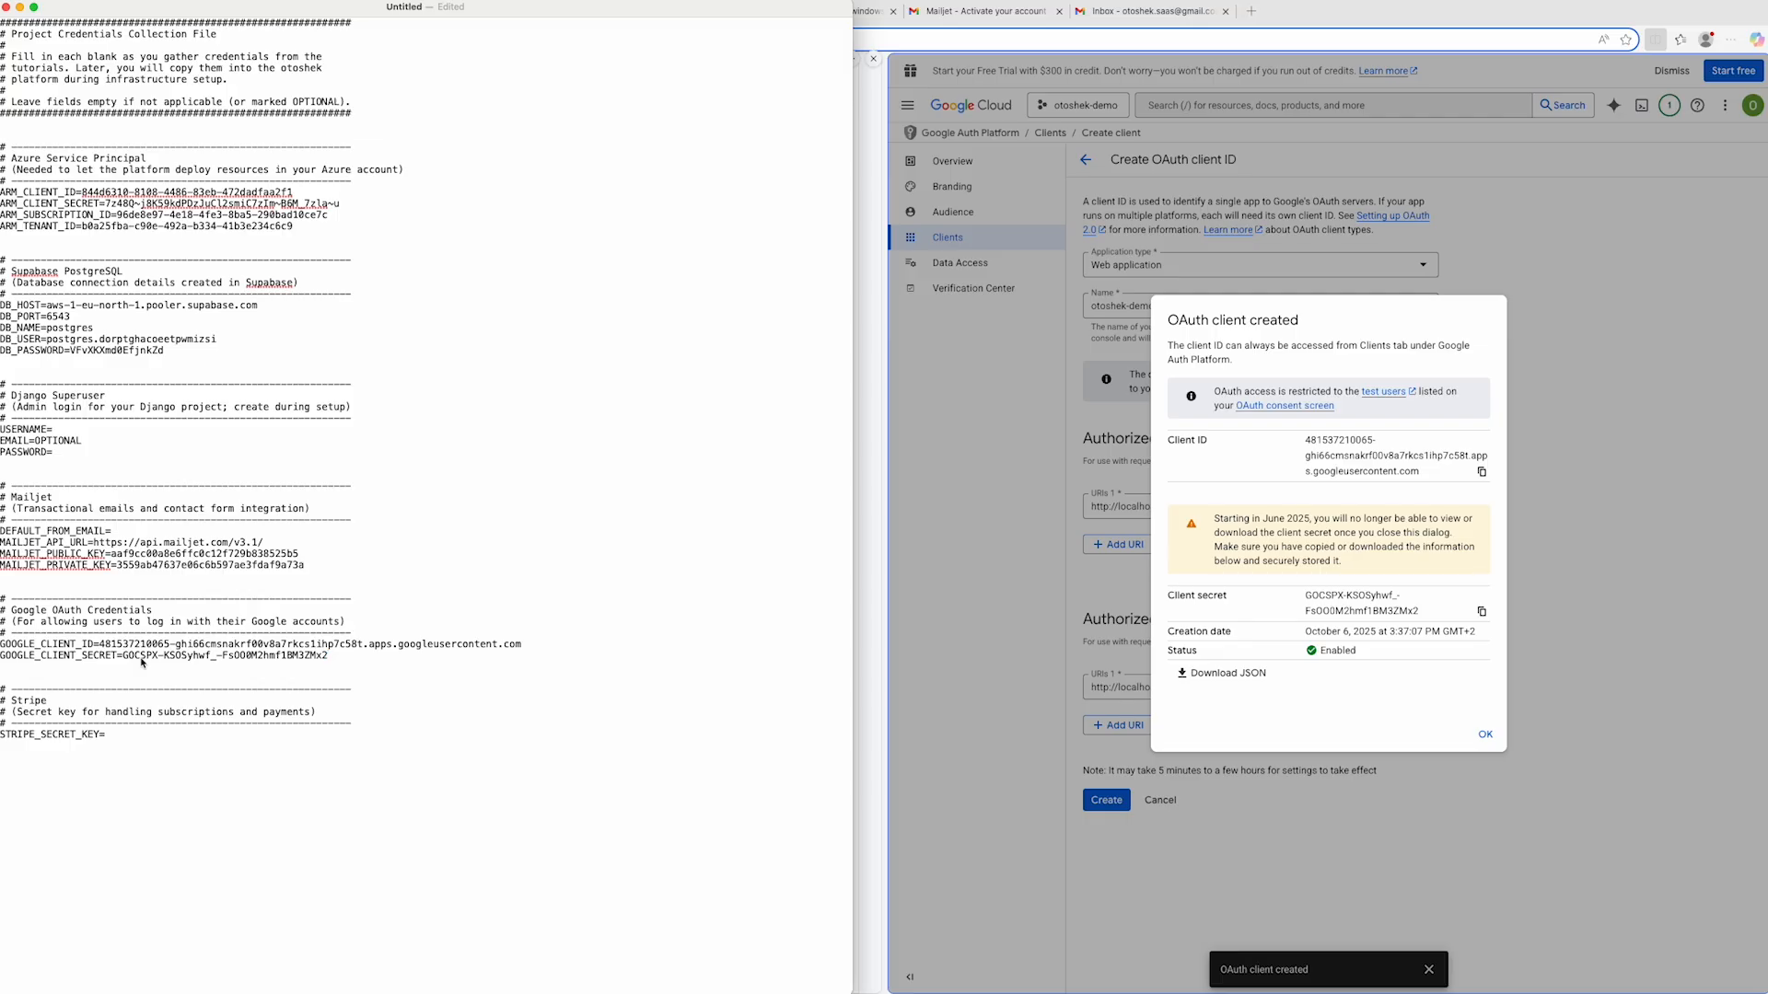
pyautogui.press('super+Tab')
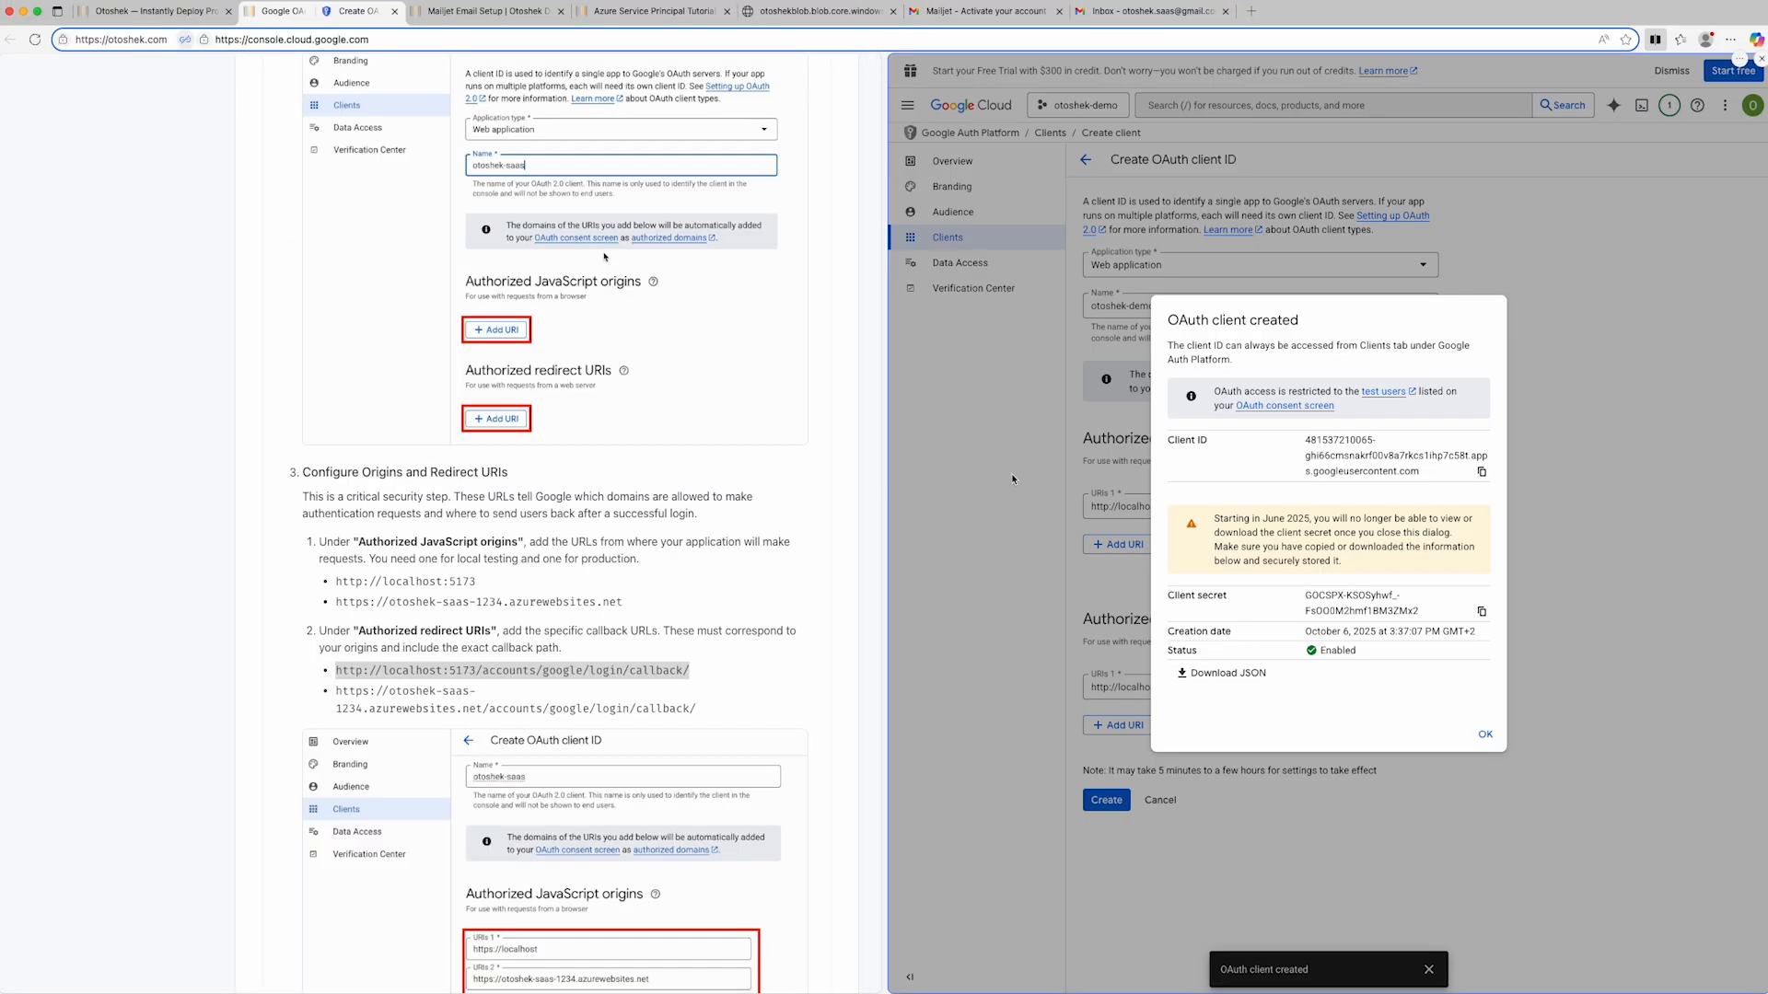
pyautogui.click(1484, 736)
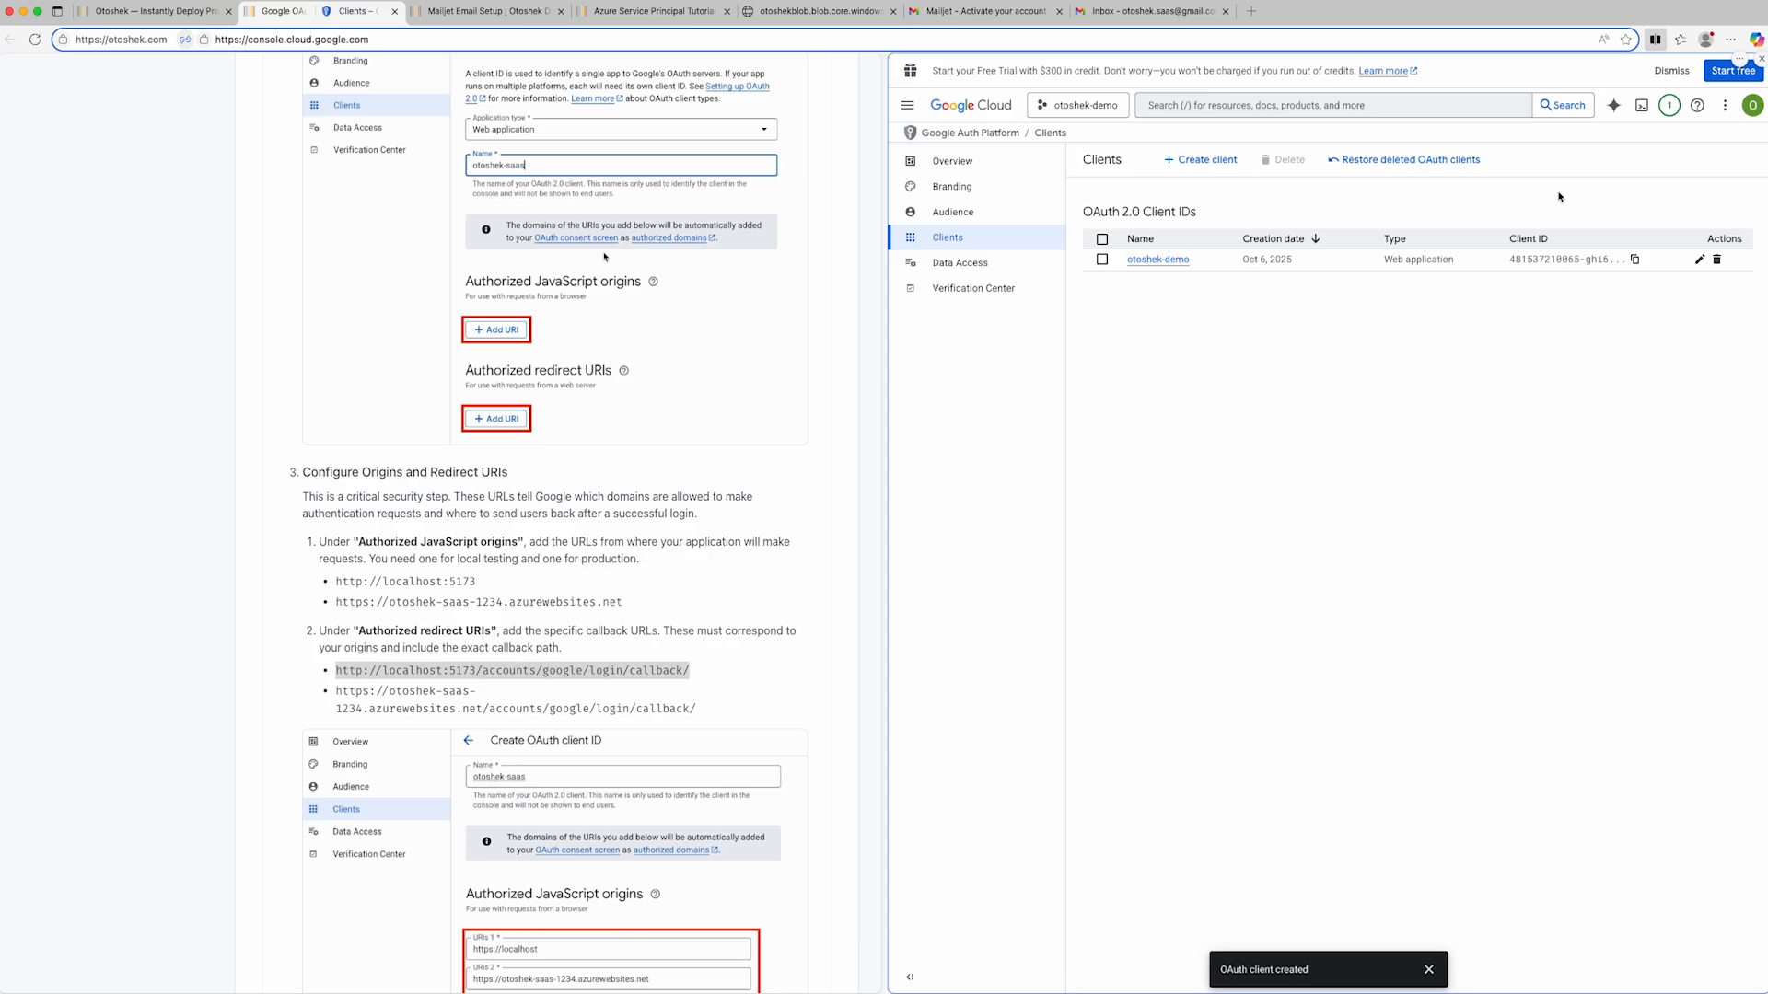
# - Close the Google Cloud split view, open the Stripe API Keys tutorial, and open its stripe.com link in split screen
pyautogui.click(1761, 61)
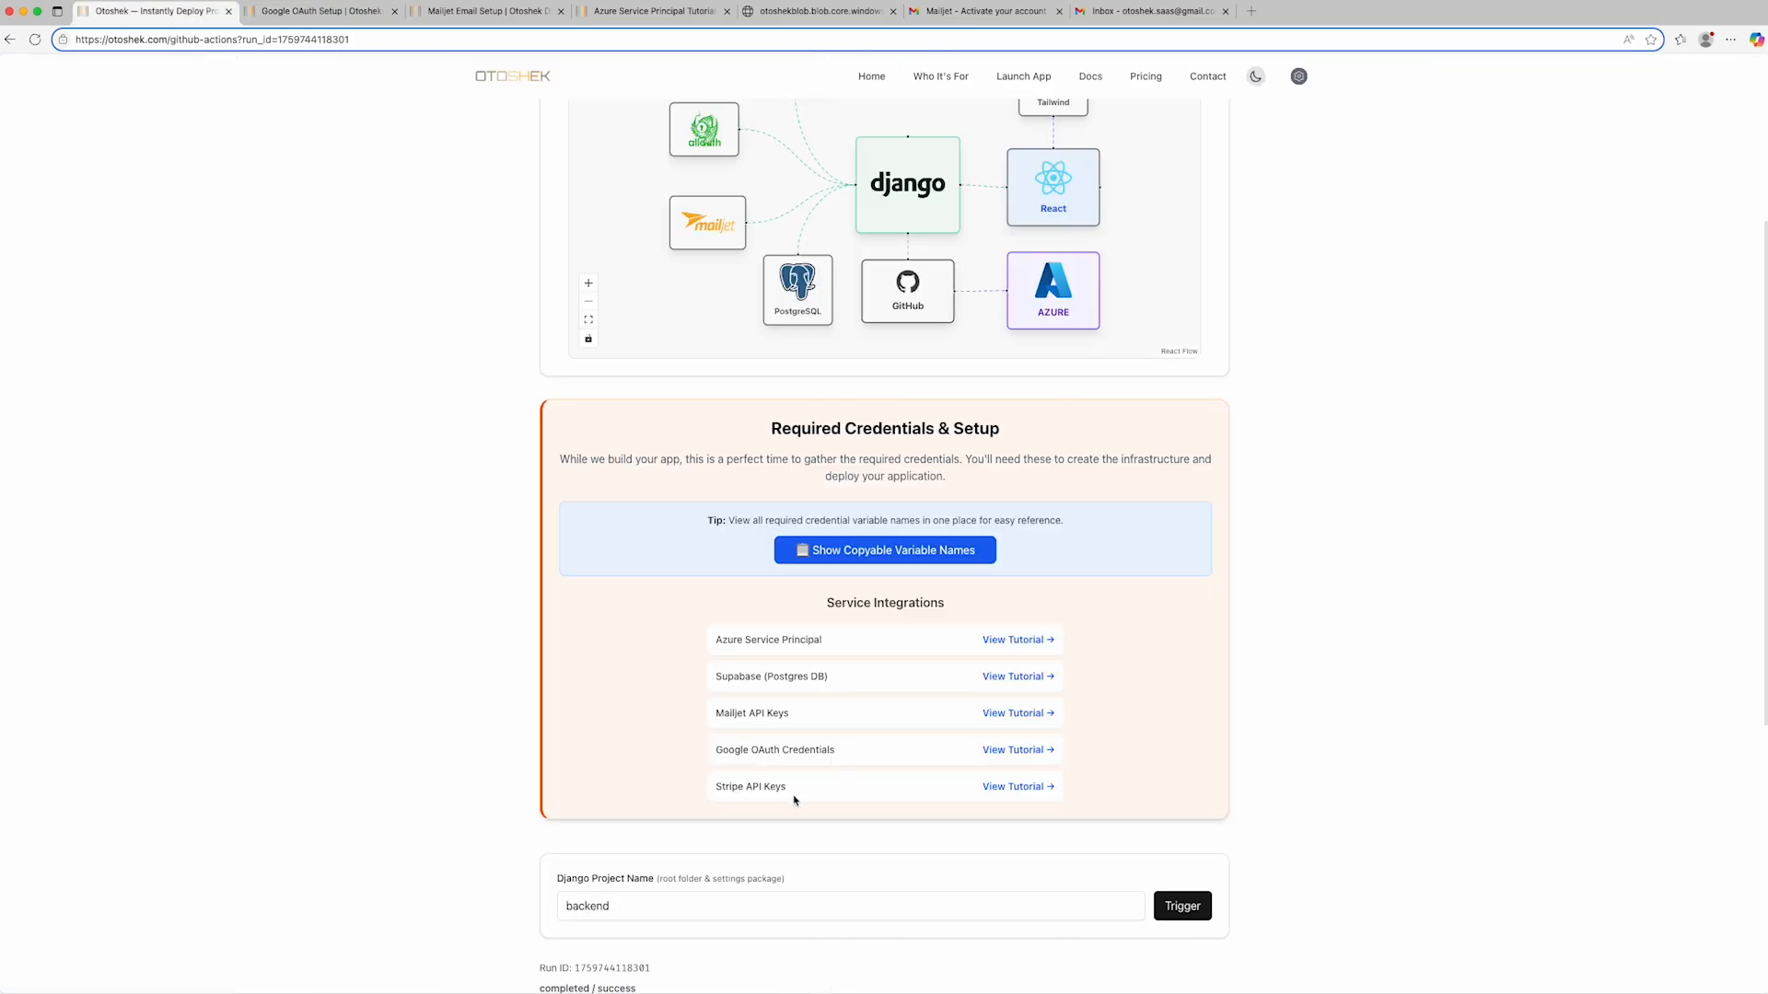
pyautogui.click(997, 788)
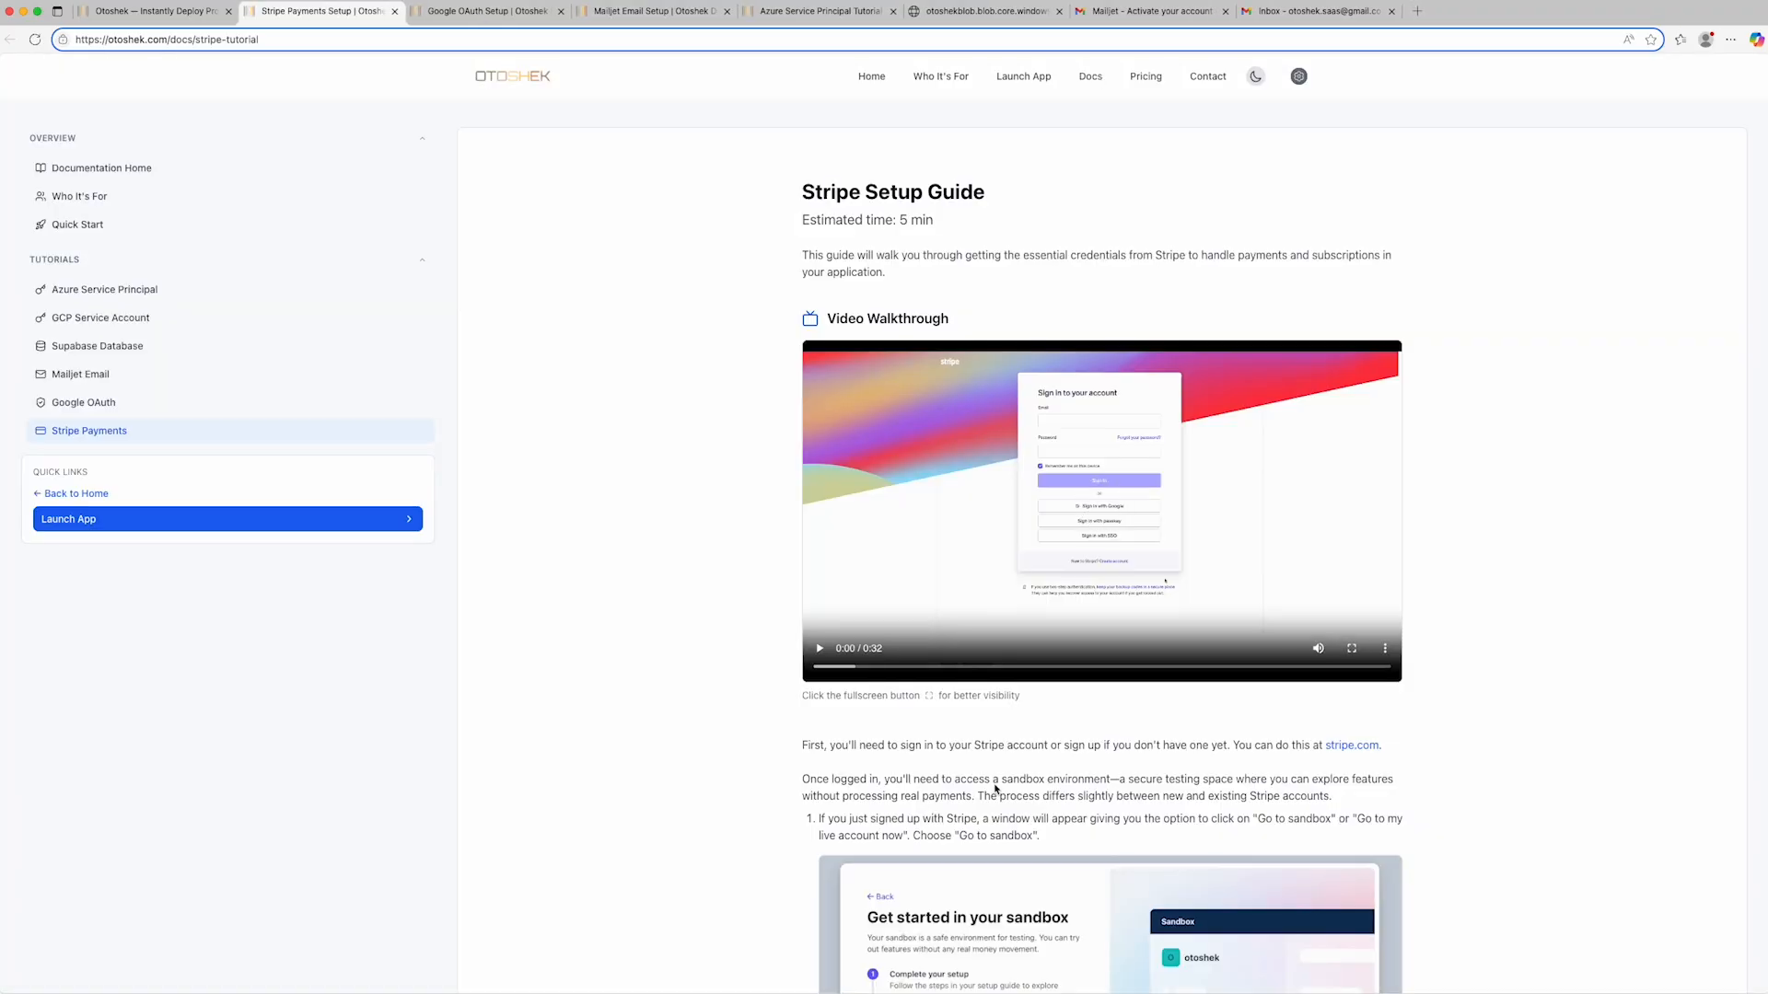
pyautogui.scroll(-2, 996, 788)
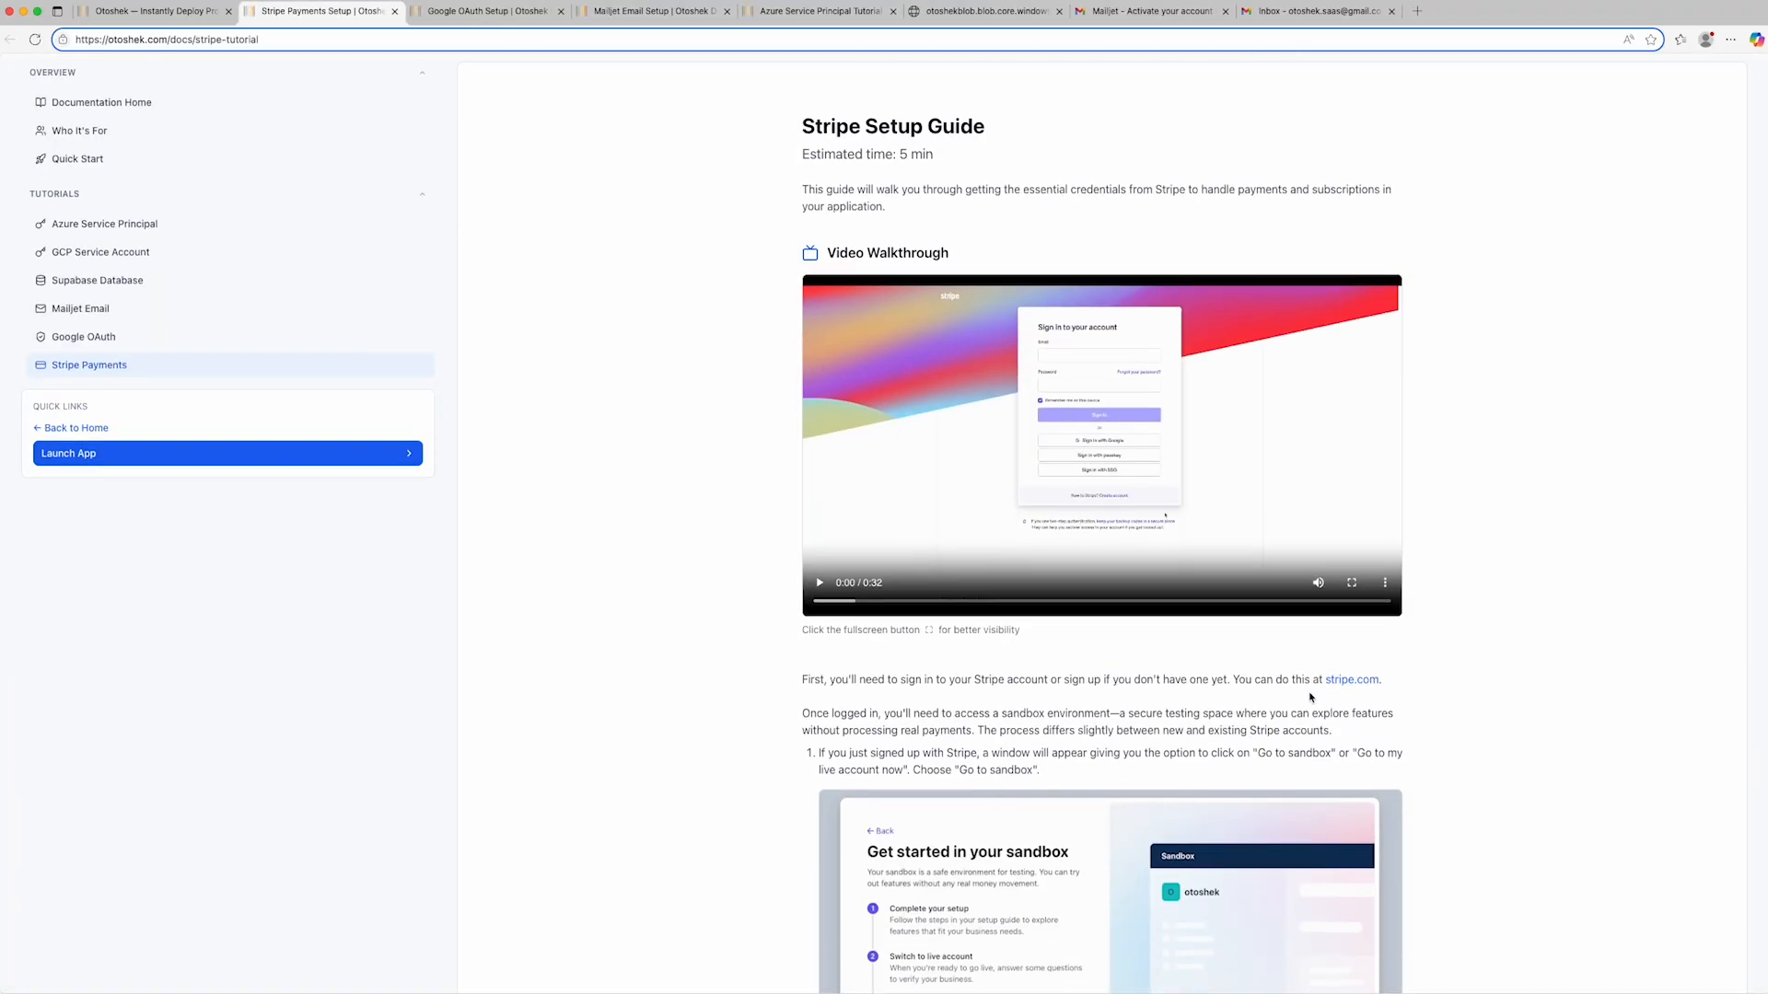
pyautogui.rightClick(1346, 682)
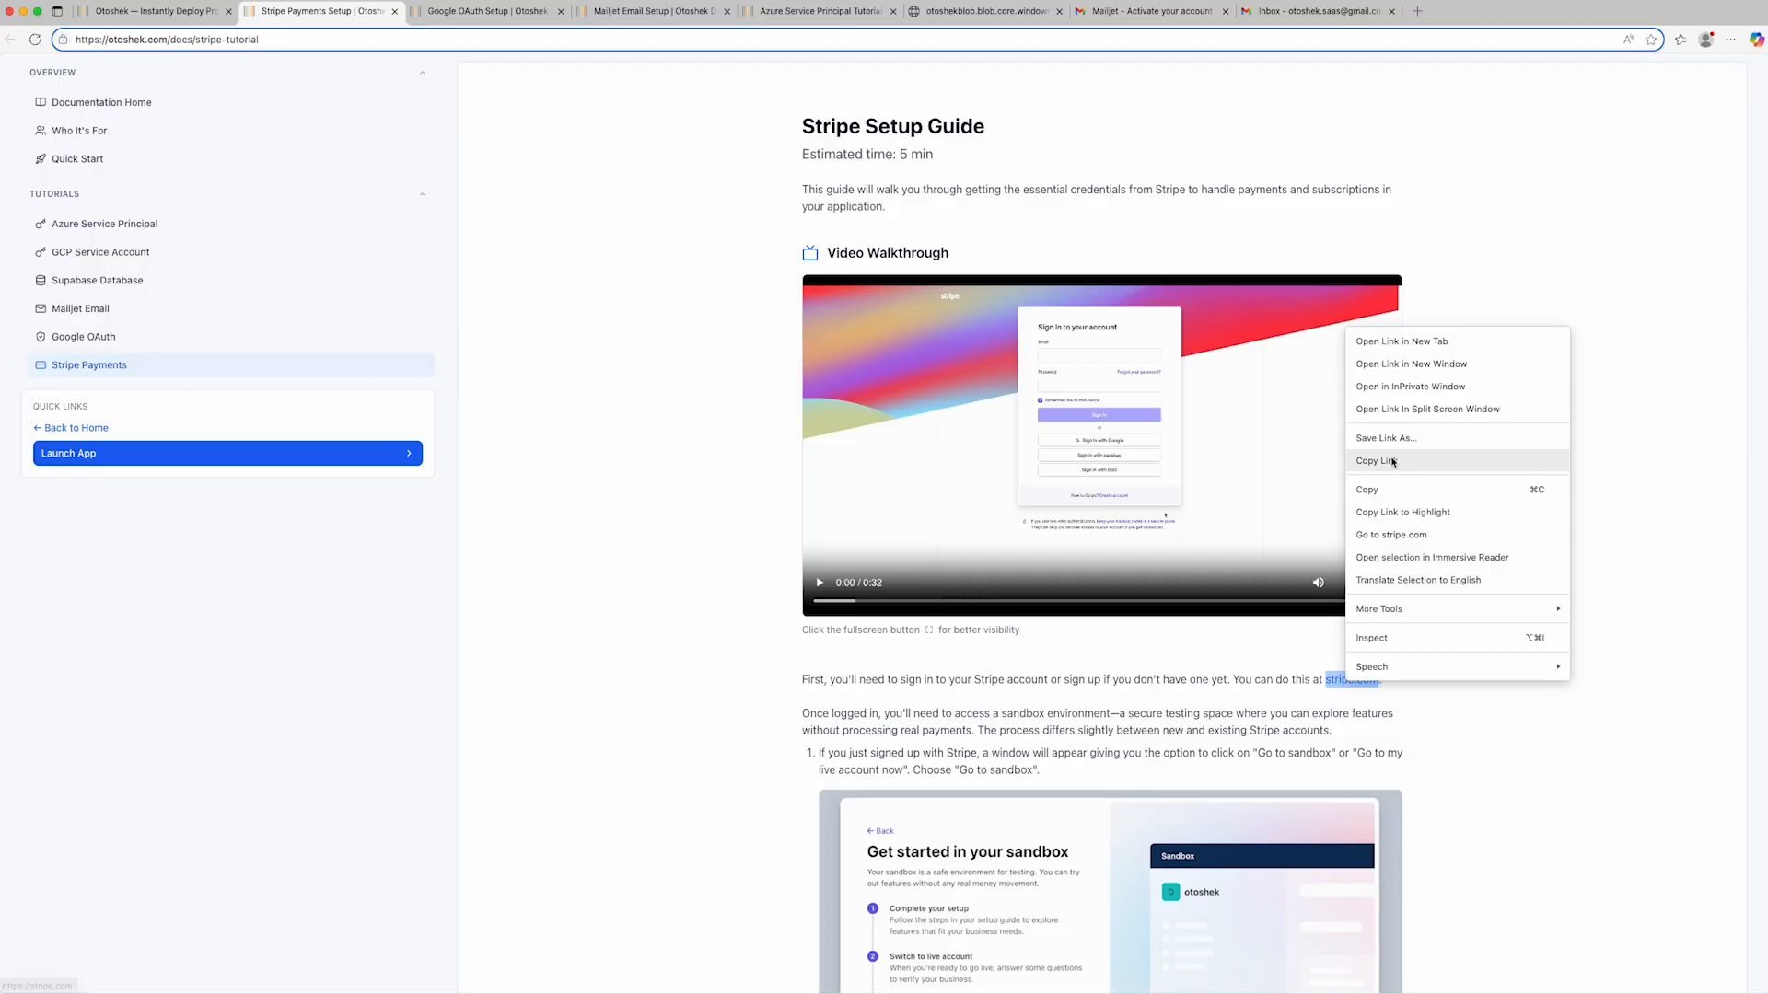
pyautogui.click(1404, 409)
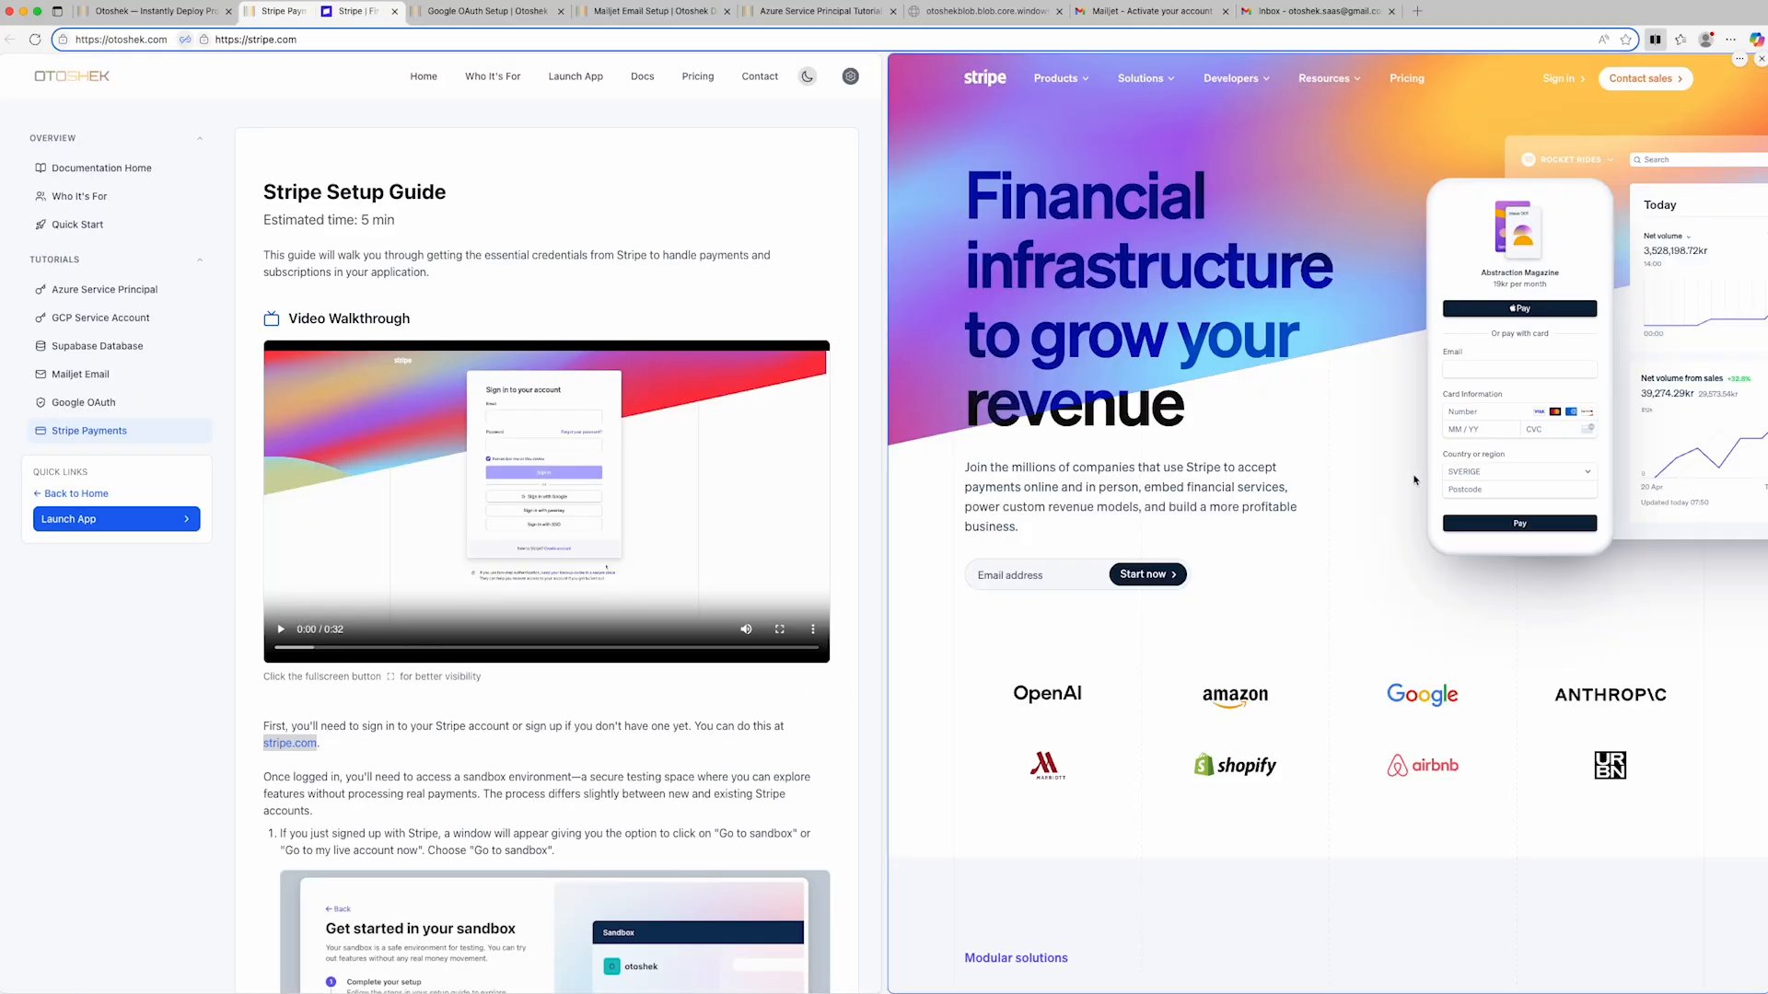
# - Start creating a Stripe account by signing up with the demo Google account and allow Stripe access to its profile info
pyautogui.click(1565, 80)
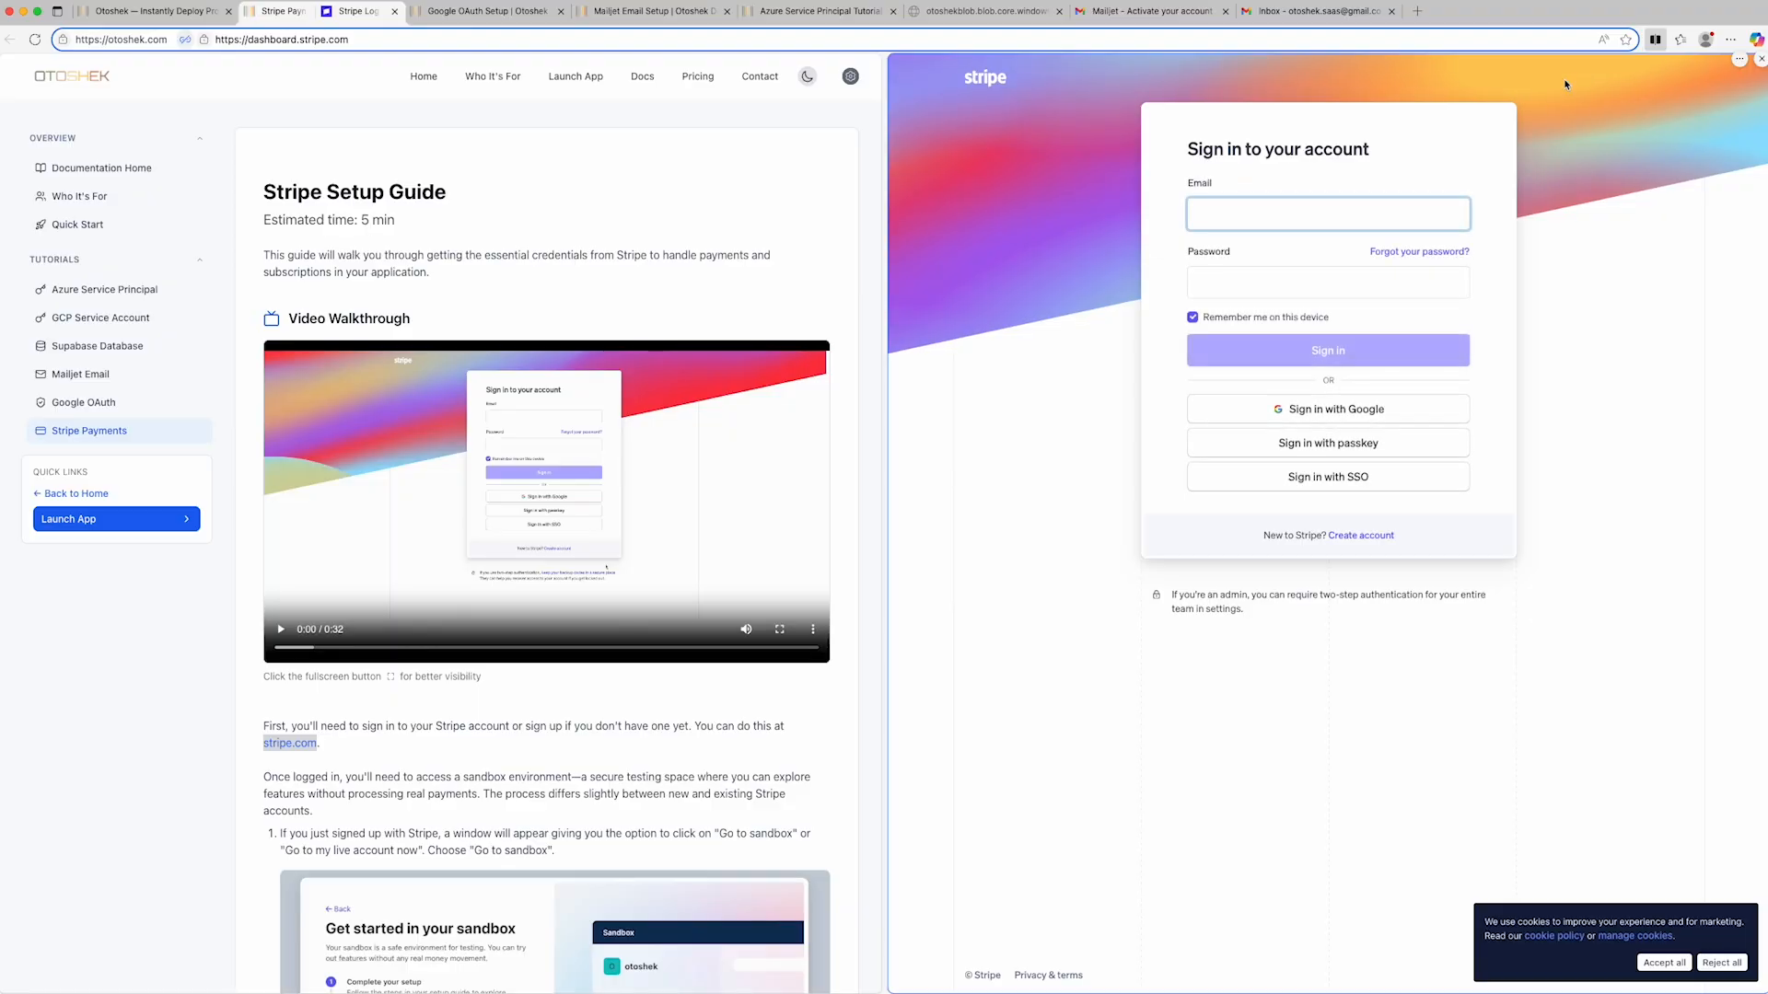
pyautogui.click(1371, 537)
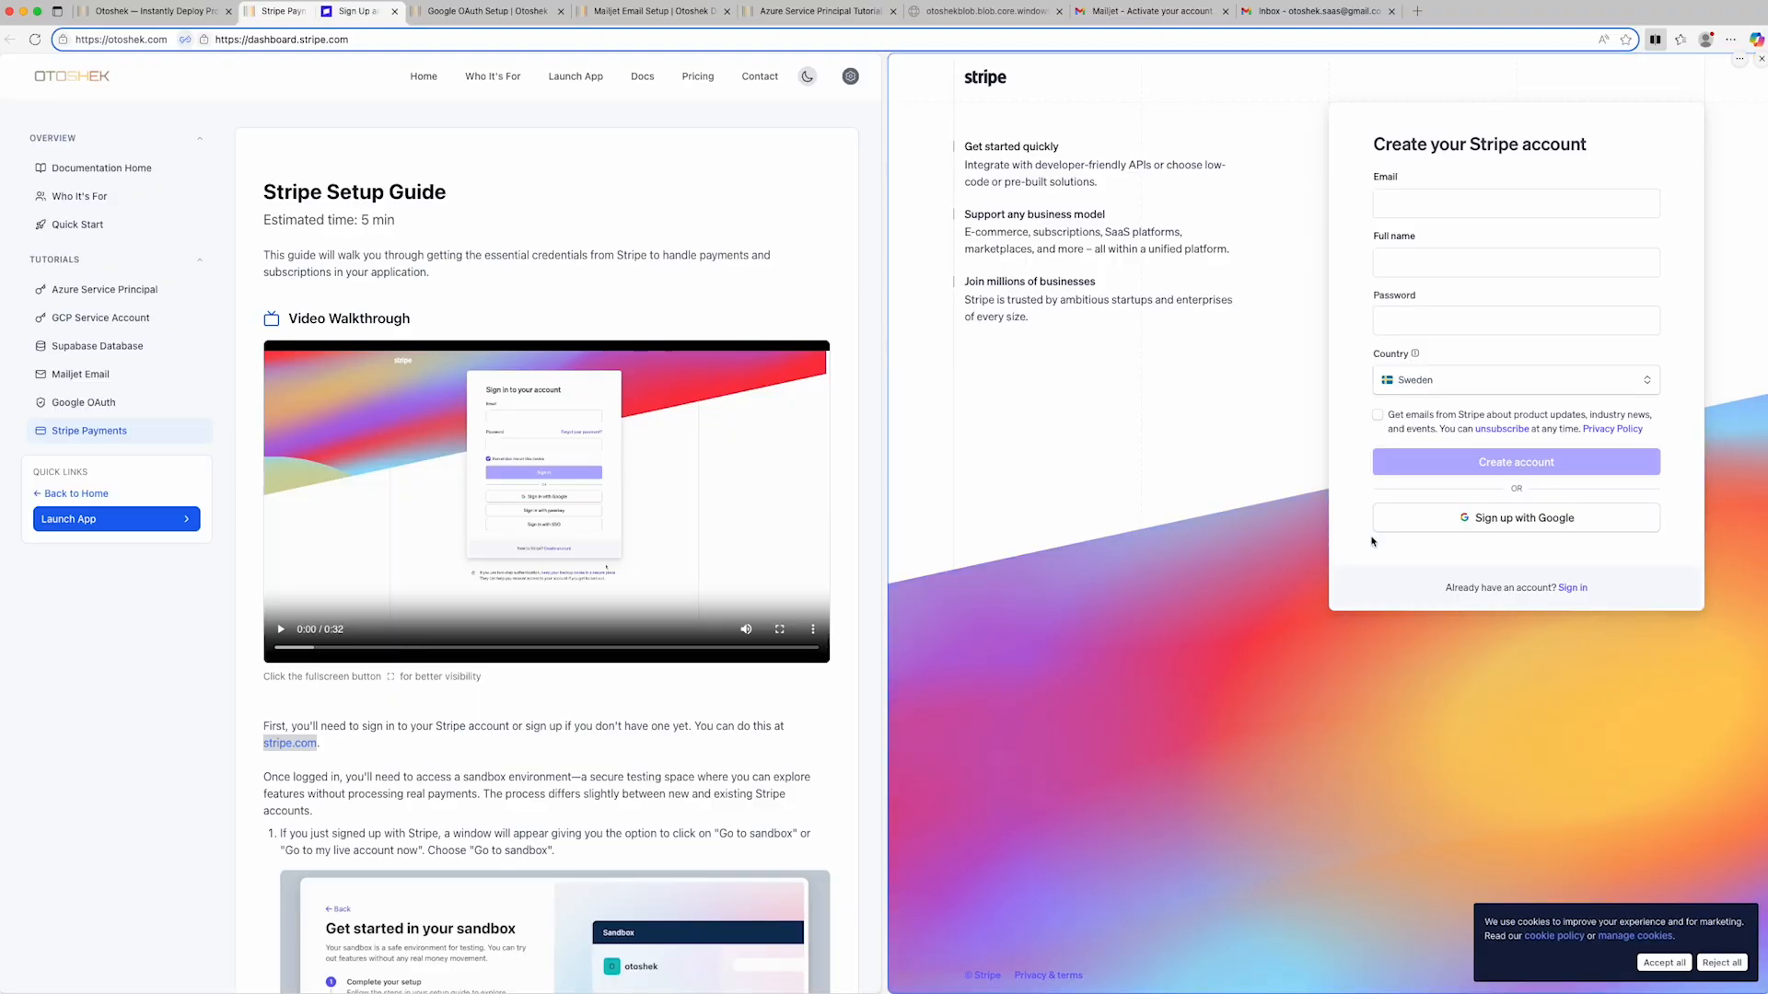
pyautogui.click(1488, 516)
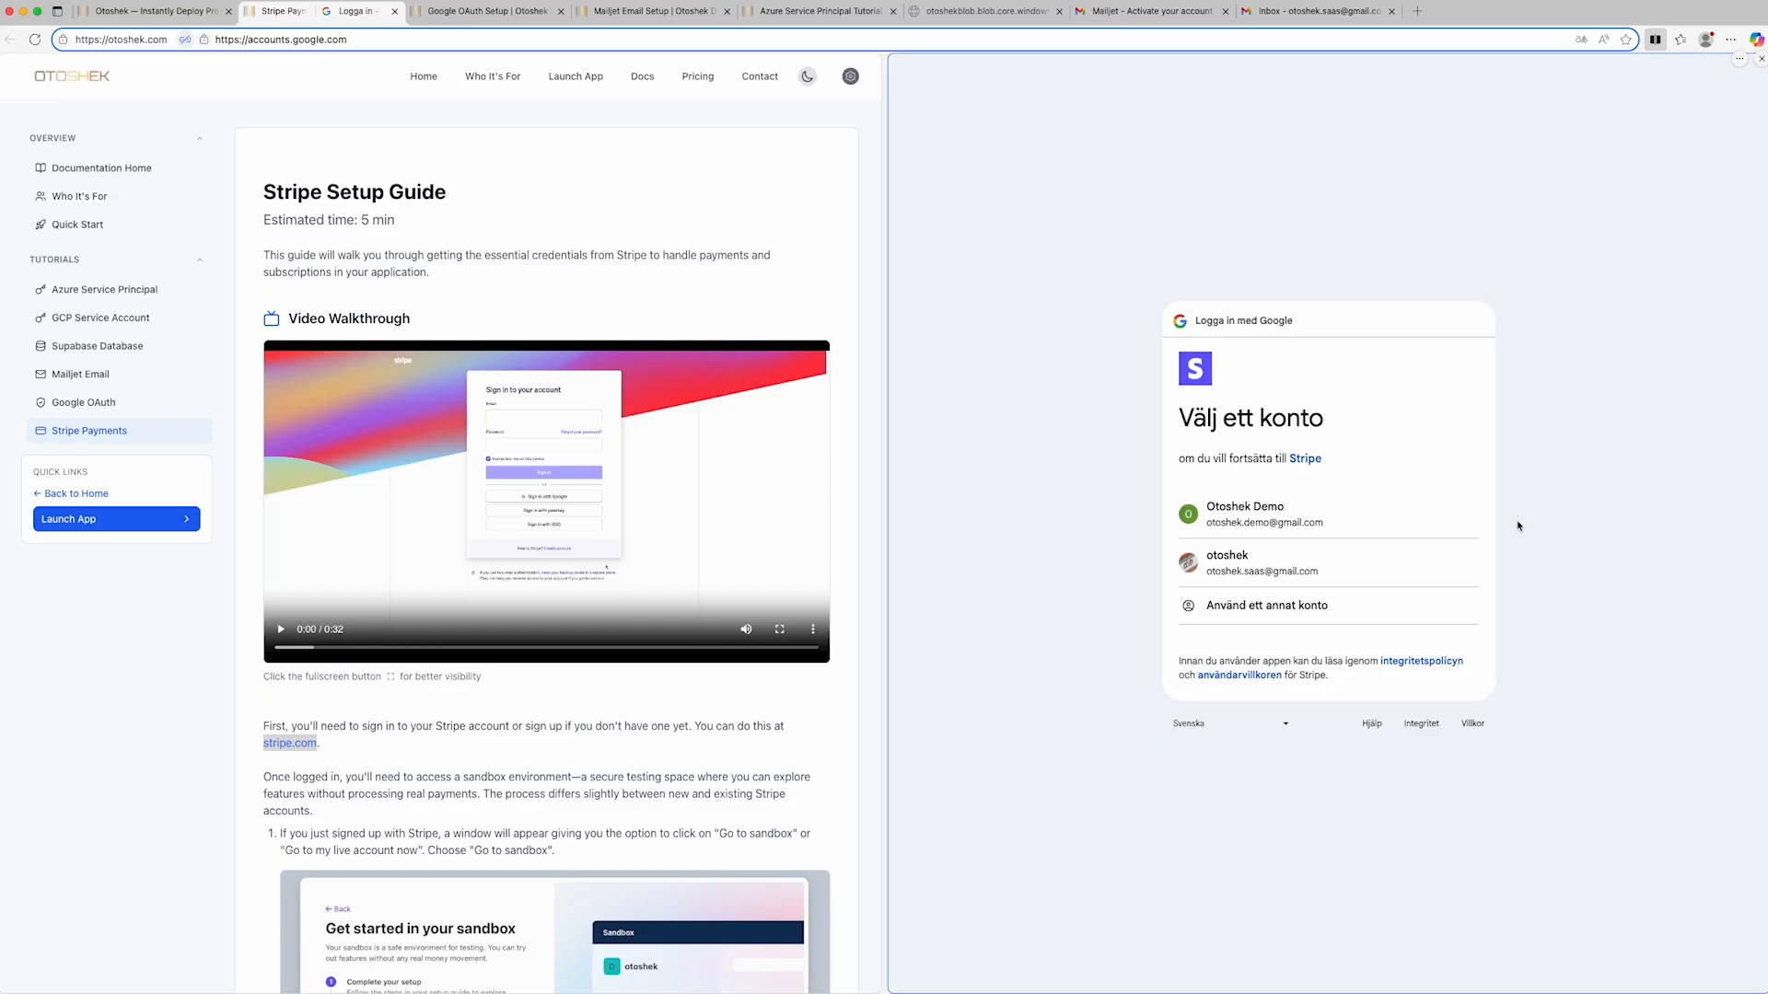
pyautogui.click(1281, 513)
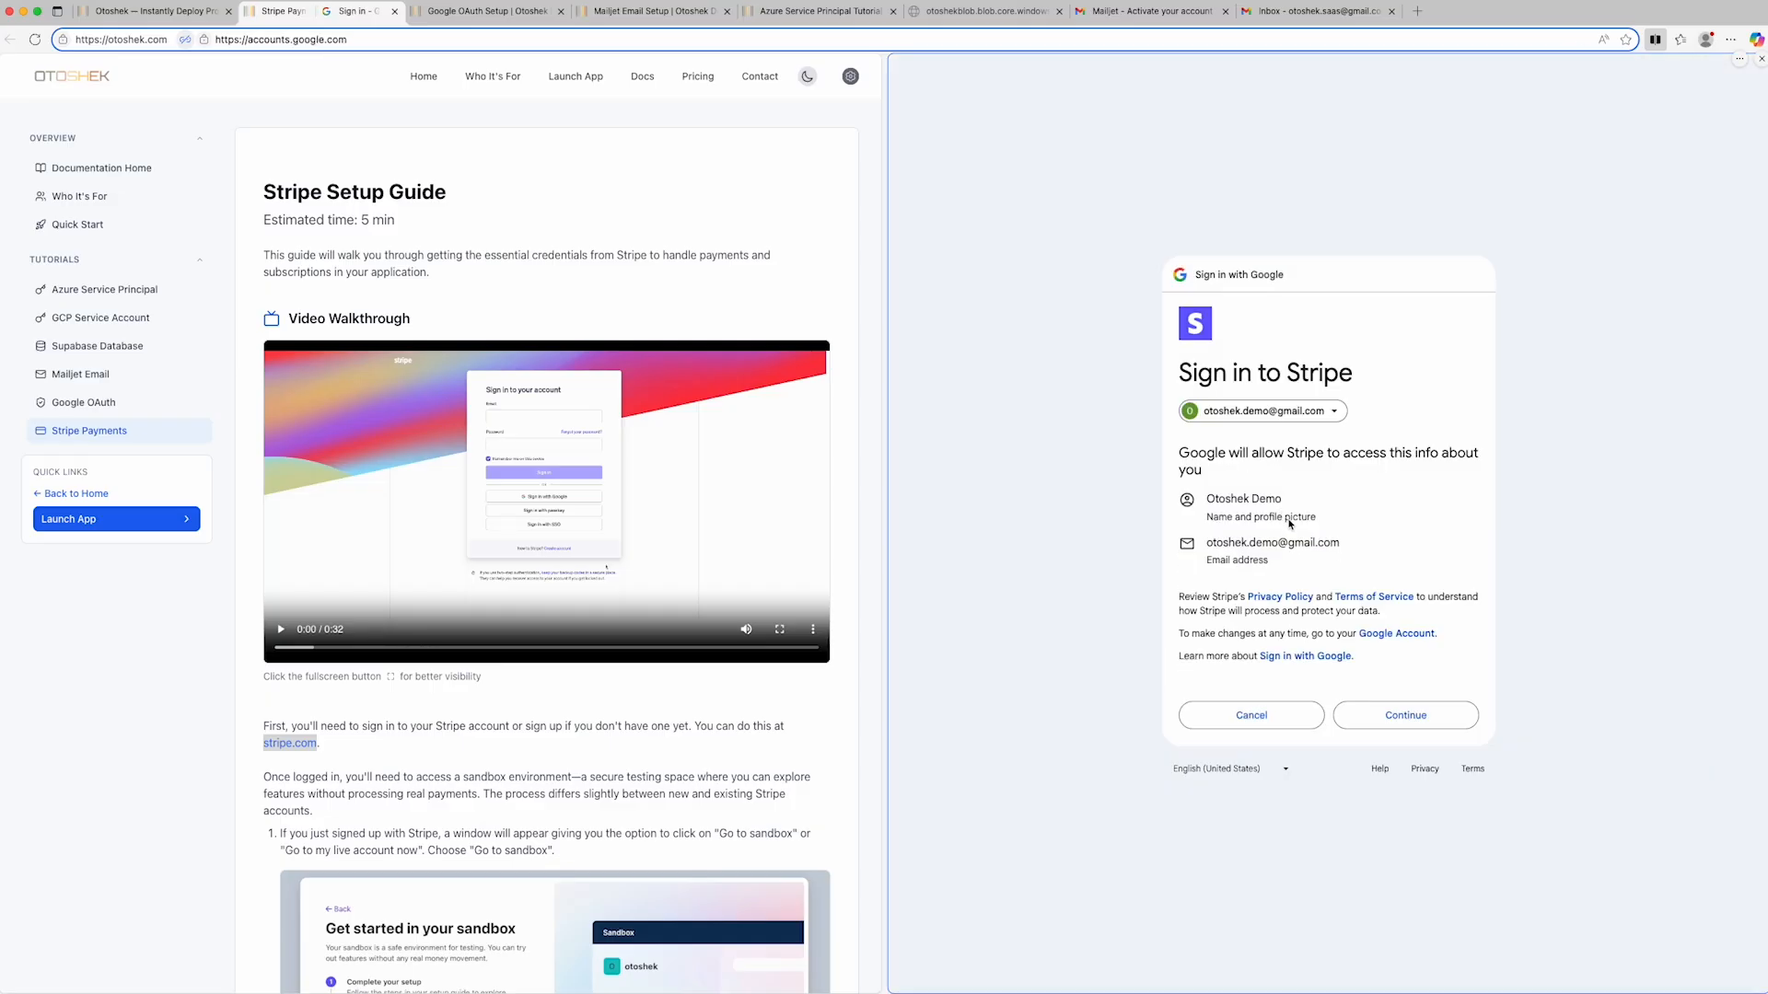
pyautogui.click(1406, 715)
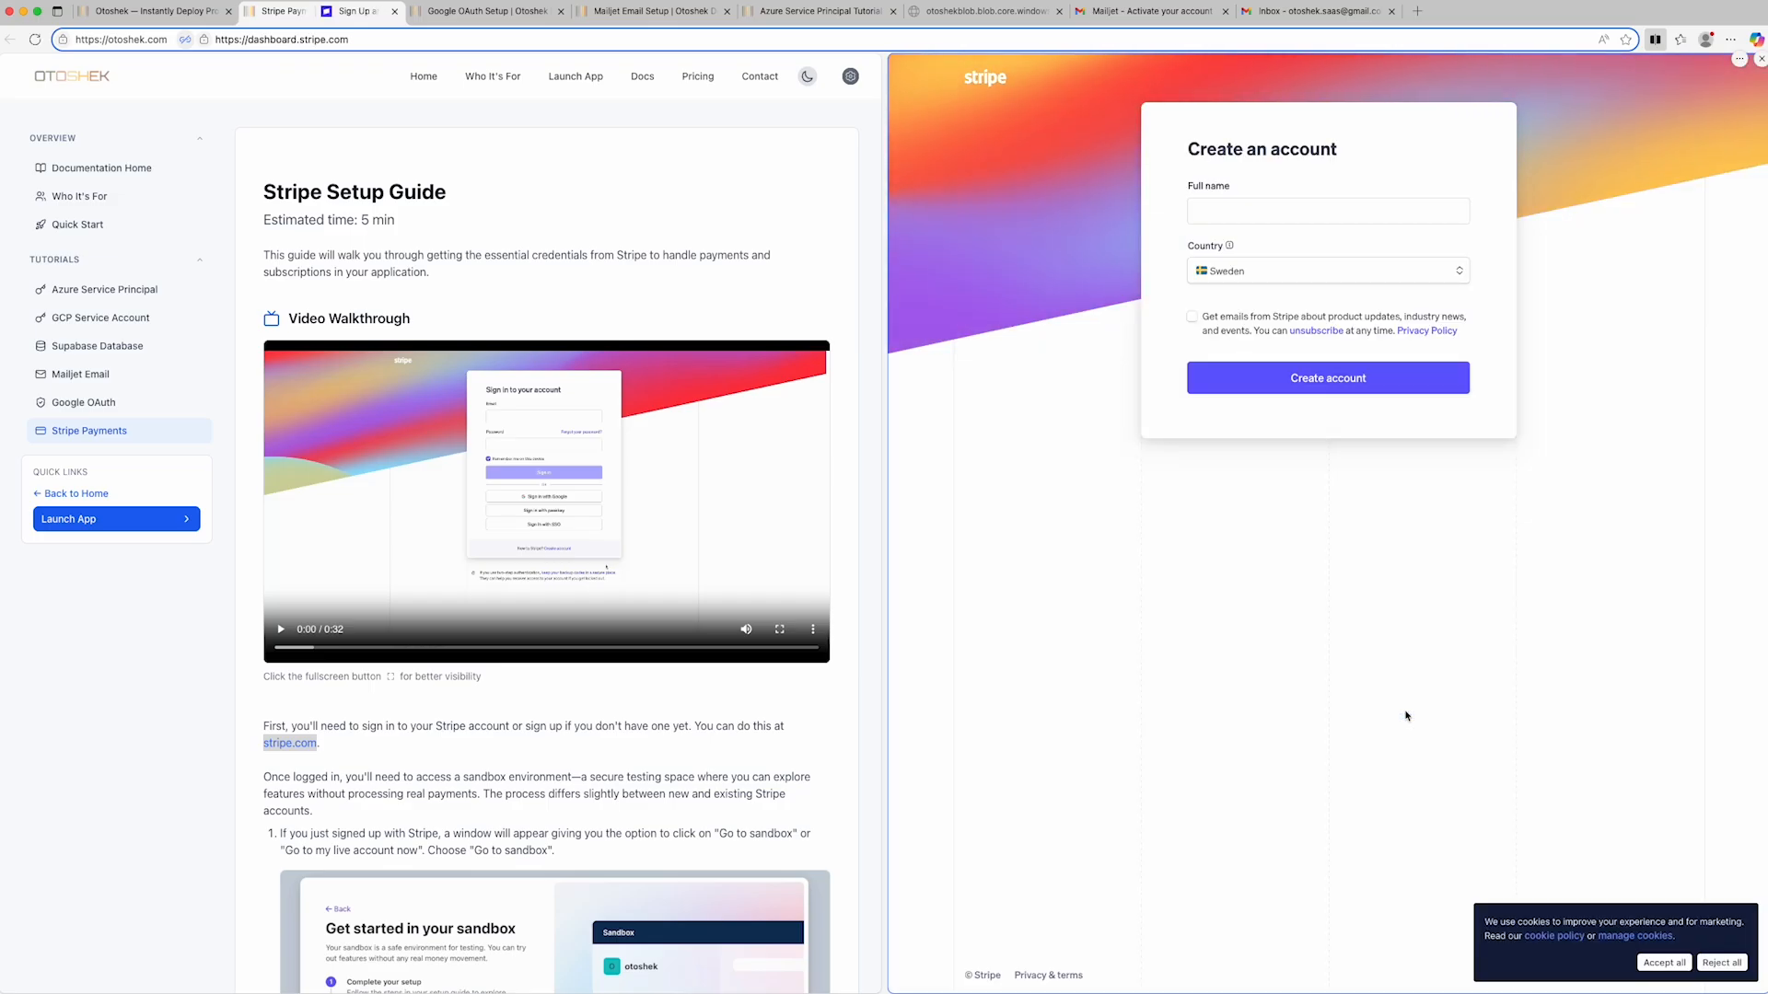
# - Enter the account holder's full name, set the country to Switzerland, and create the Stripe account
pyautogui.click(1239, 211)
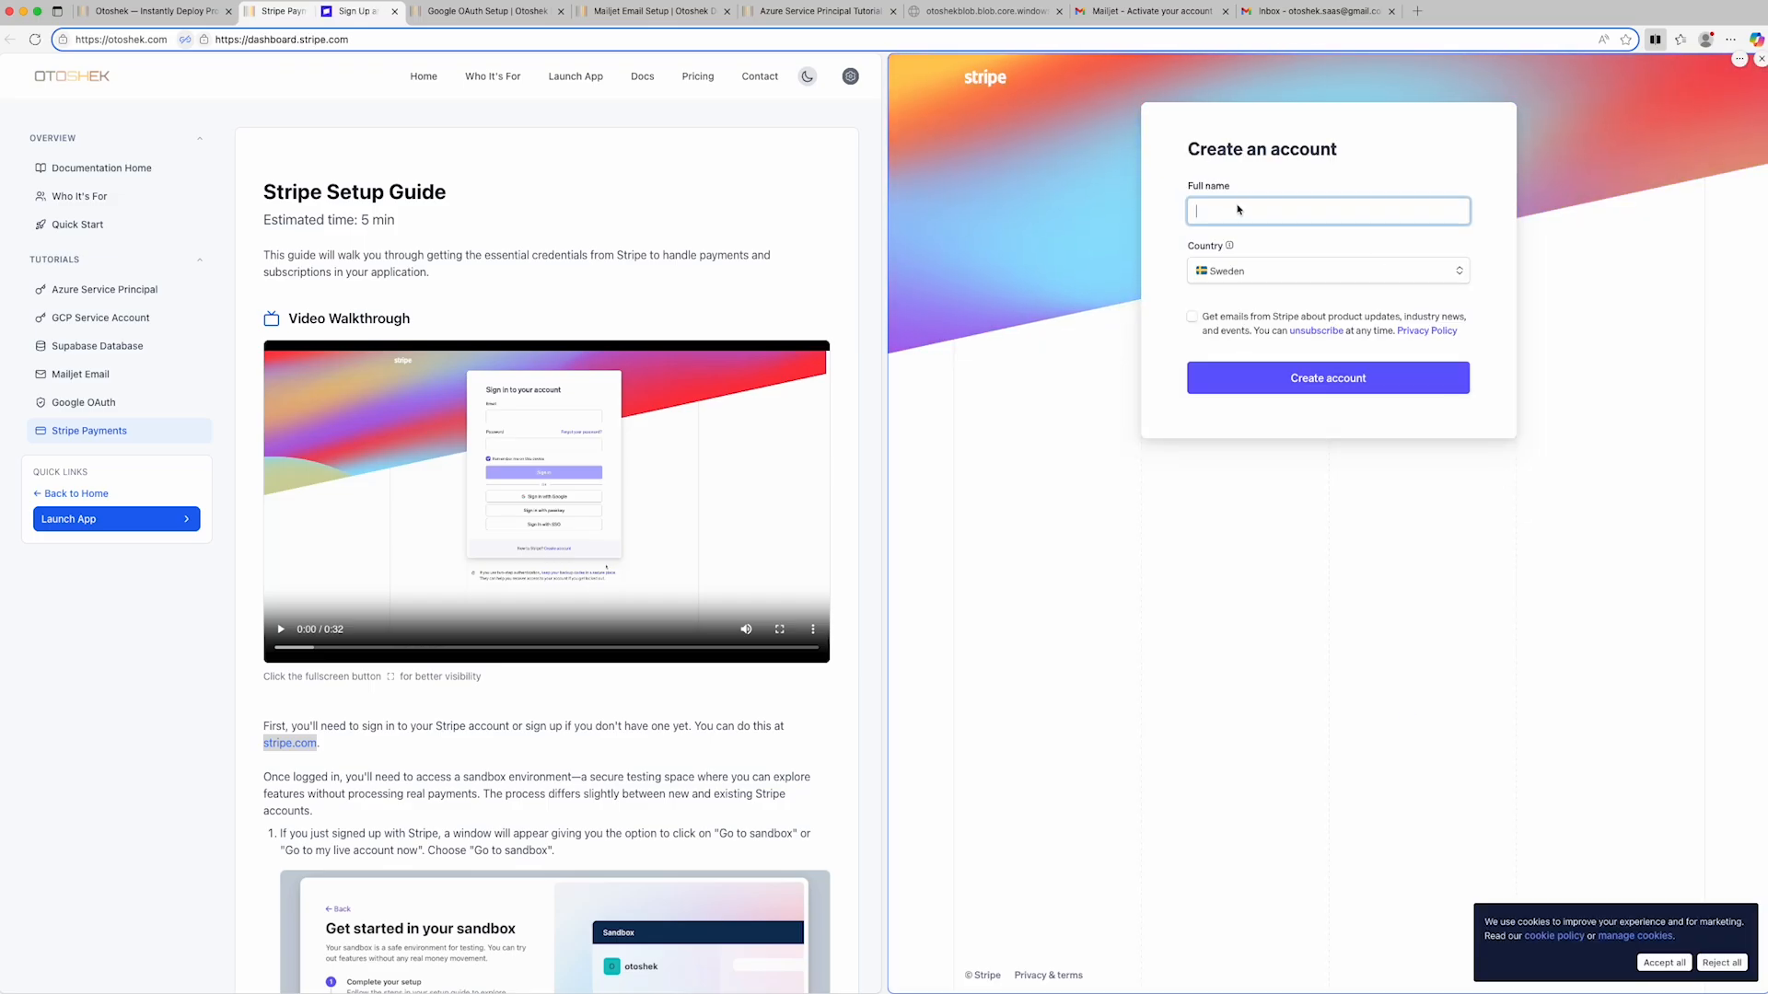
pyautogui.write('Otoshek Demo')
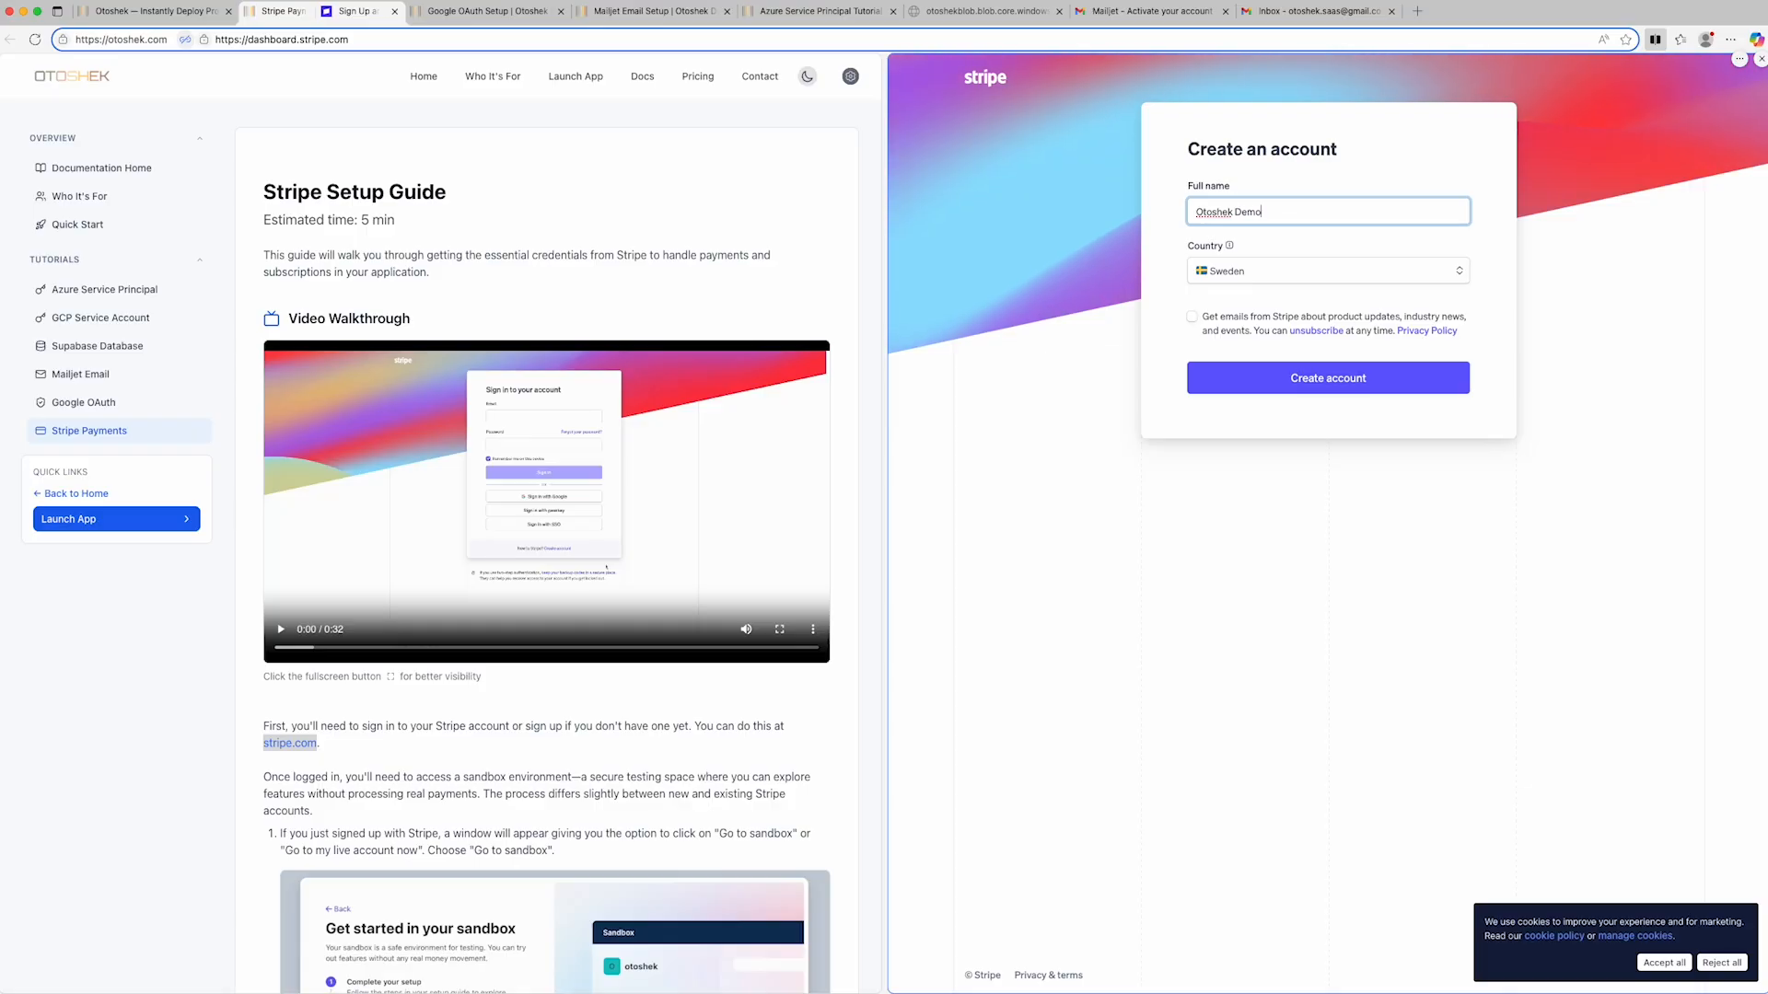
pyautogui.click(1420, 277)
pyautogui.write('swit')
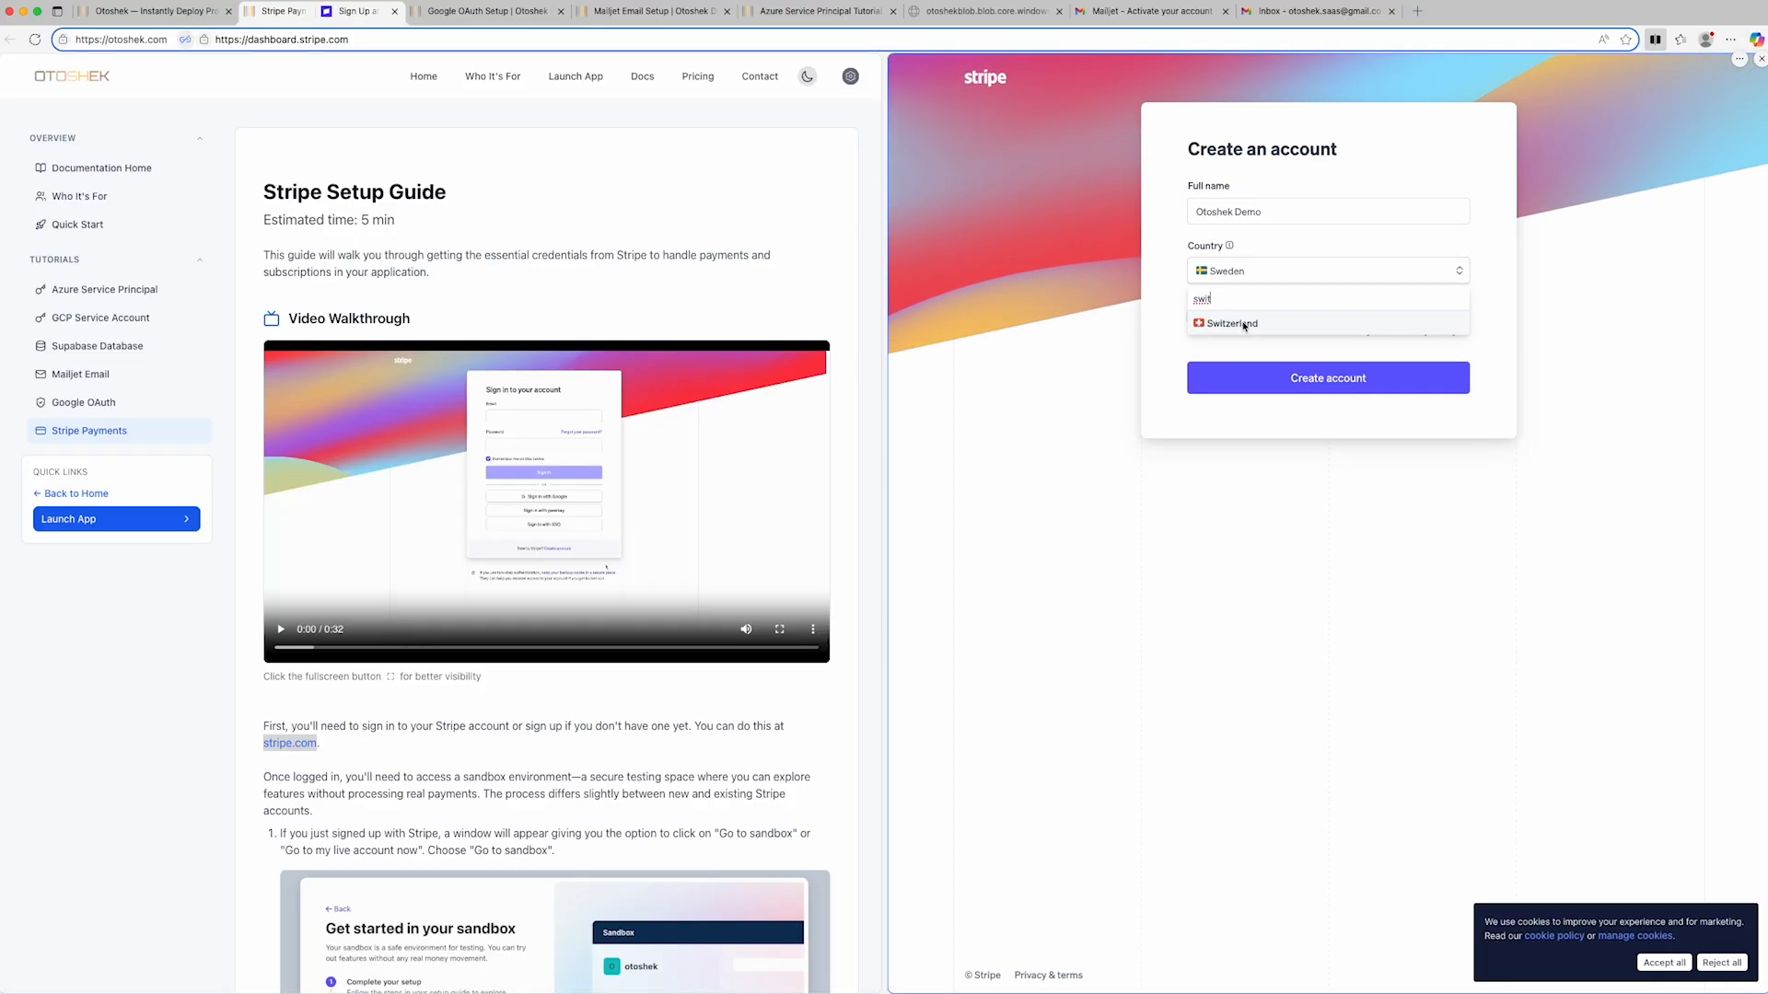
pyautogui.click(1238, 324)
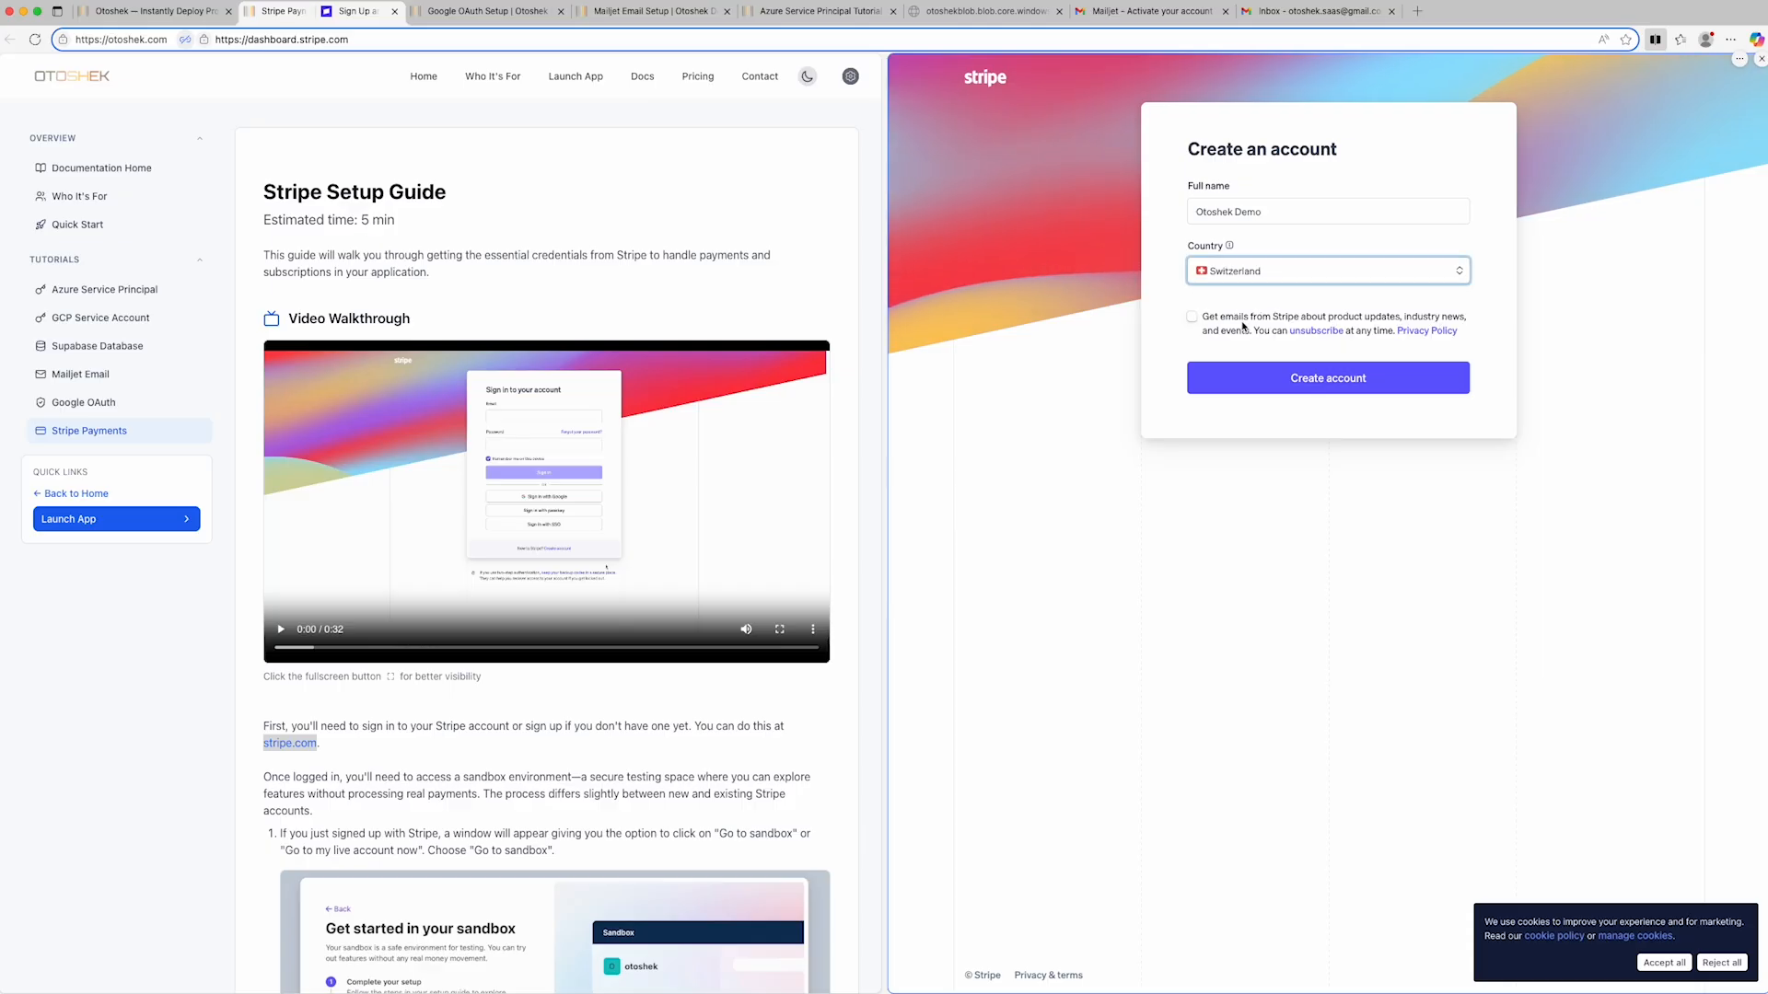
pyautogui.click(1299, 379)
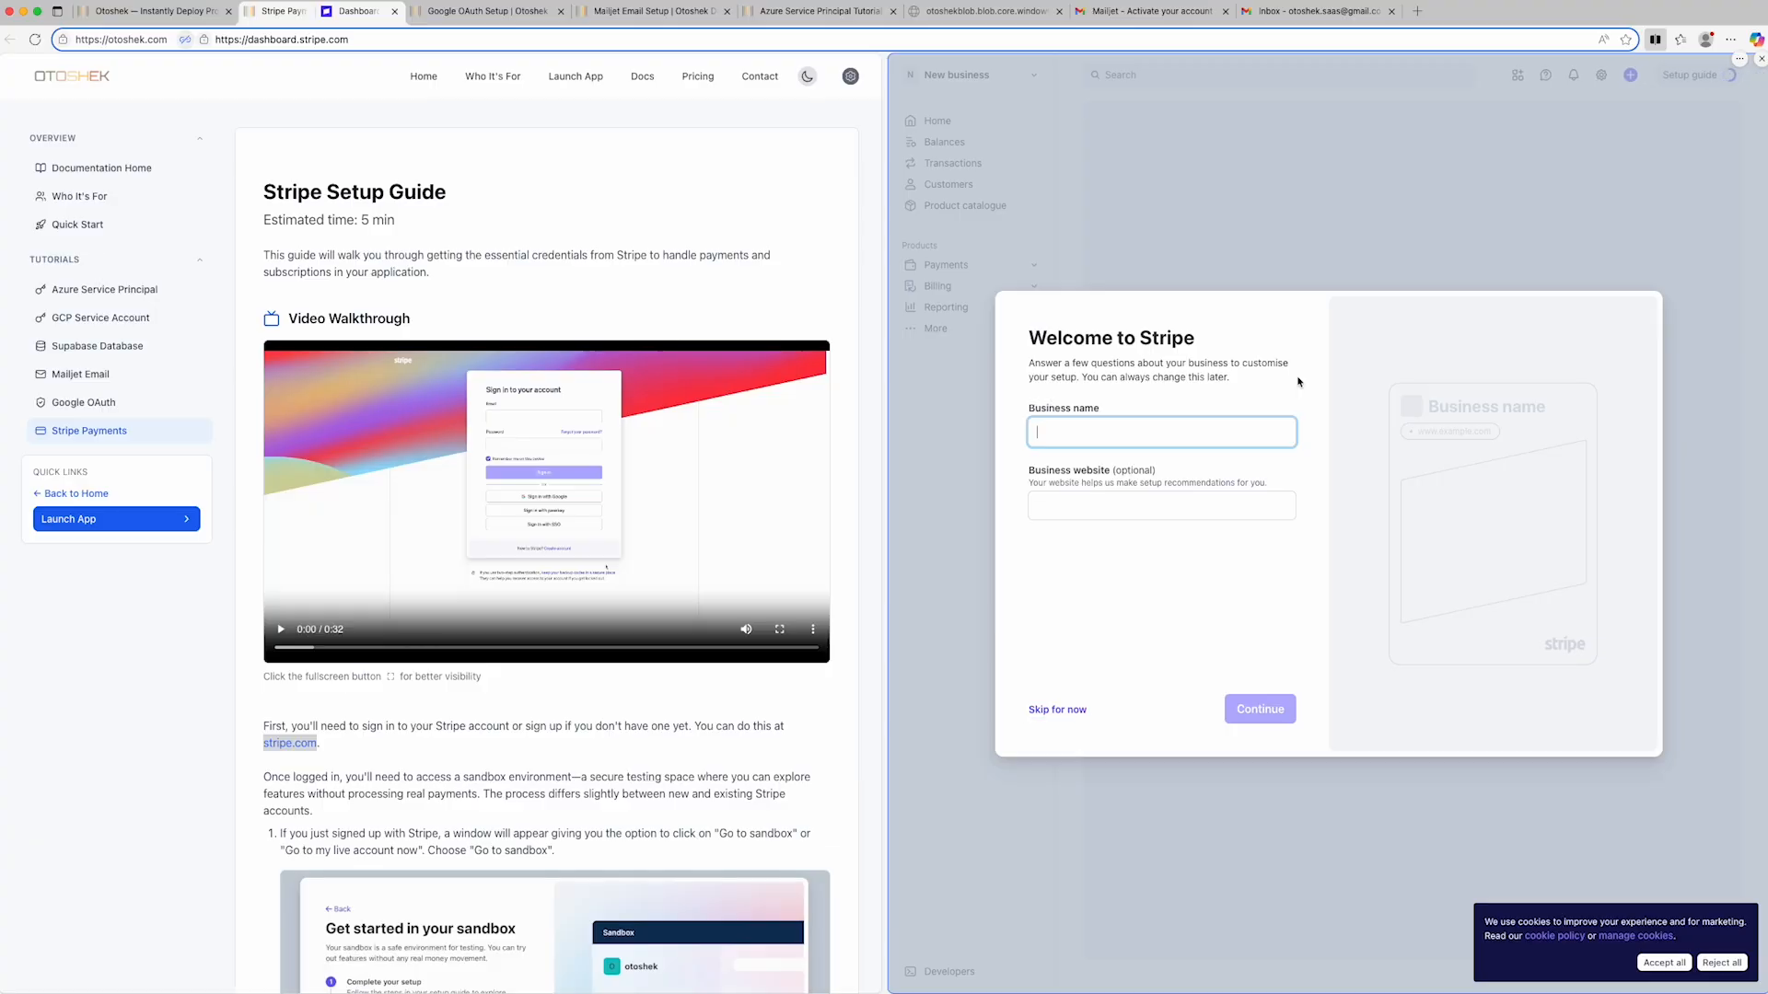
# - Skip the business details and payment type questions and enter the Stripe sandbox
pyautogui.click(1058, 712)
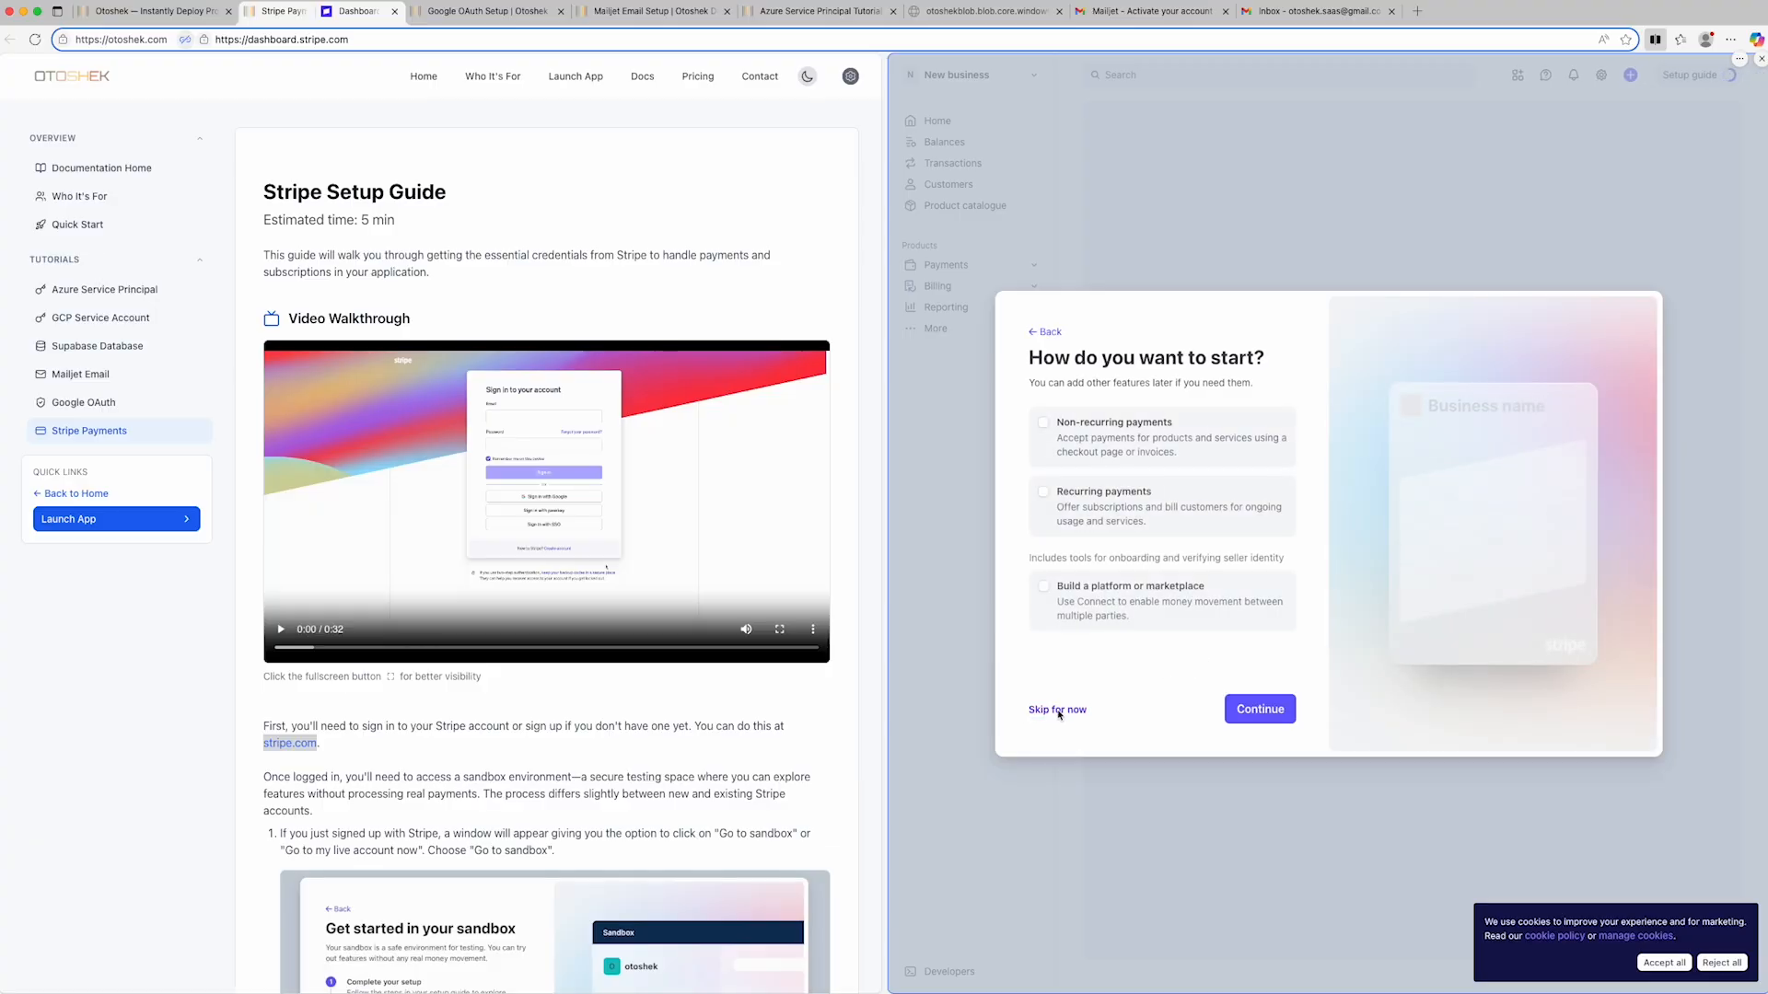
pyautogui.click(1058, 711)
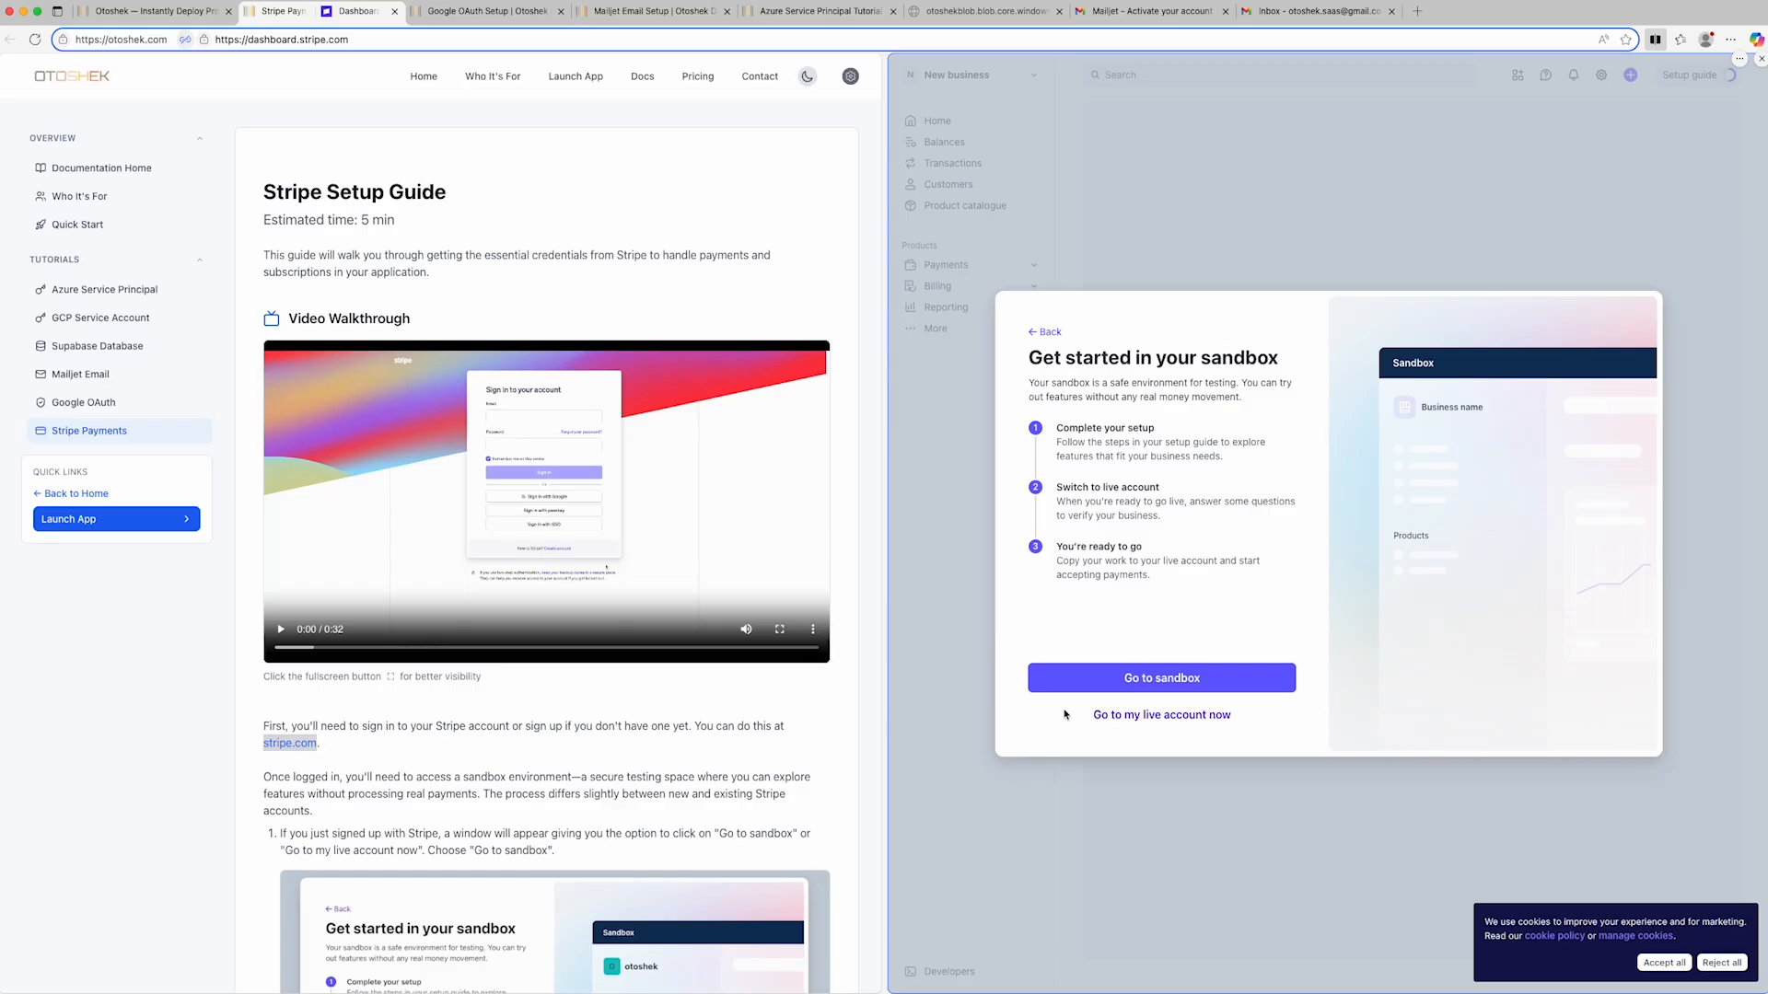
pyautogui.click(1163, 685)
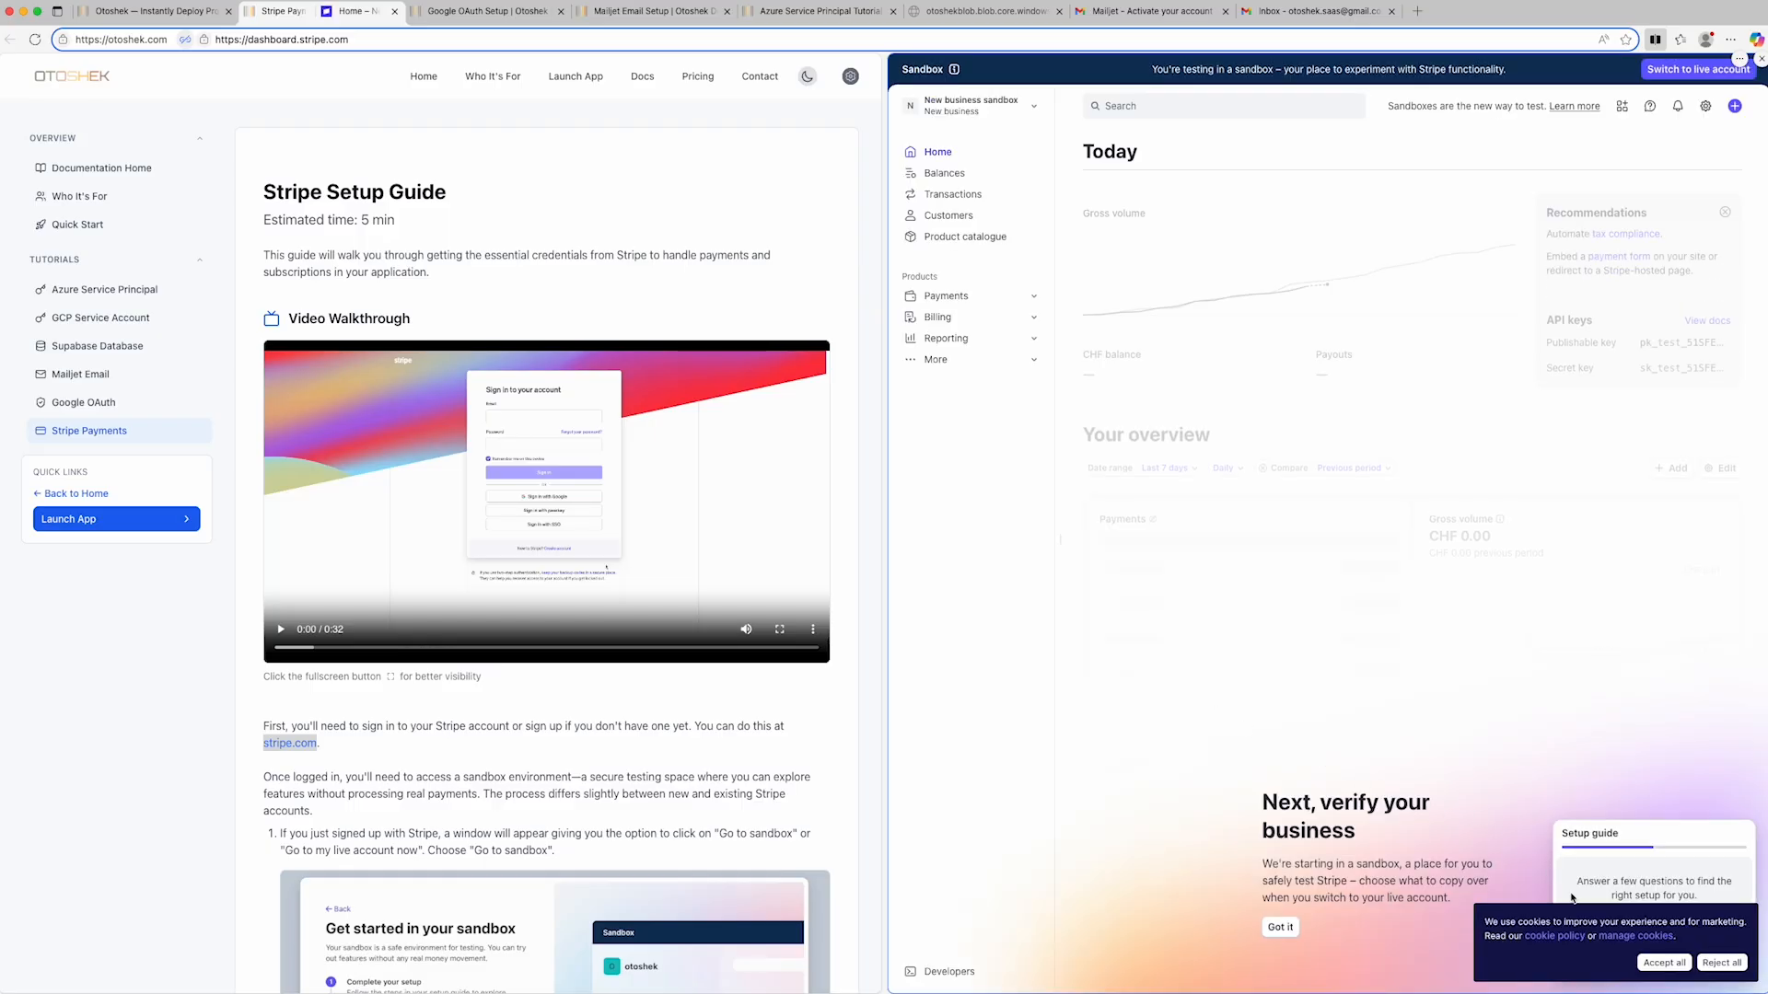
# - Accept all cookies in the Stripe sandbox, start the setup guide, and skip its business details questions
pyautogui.click(1665, 963)
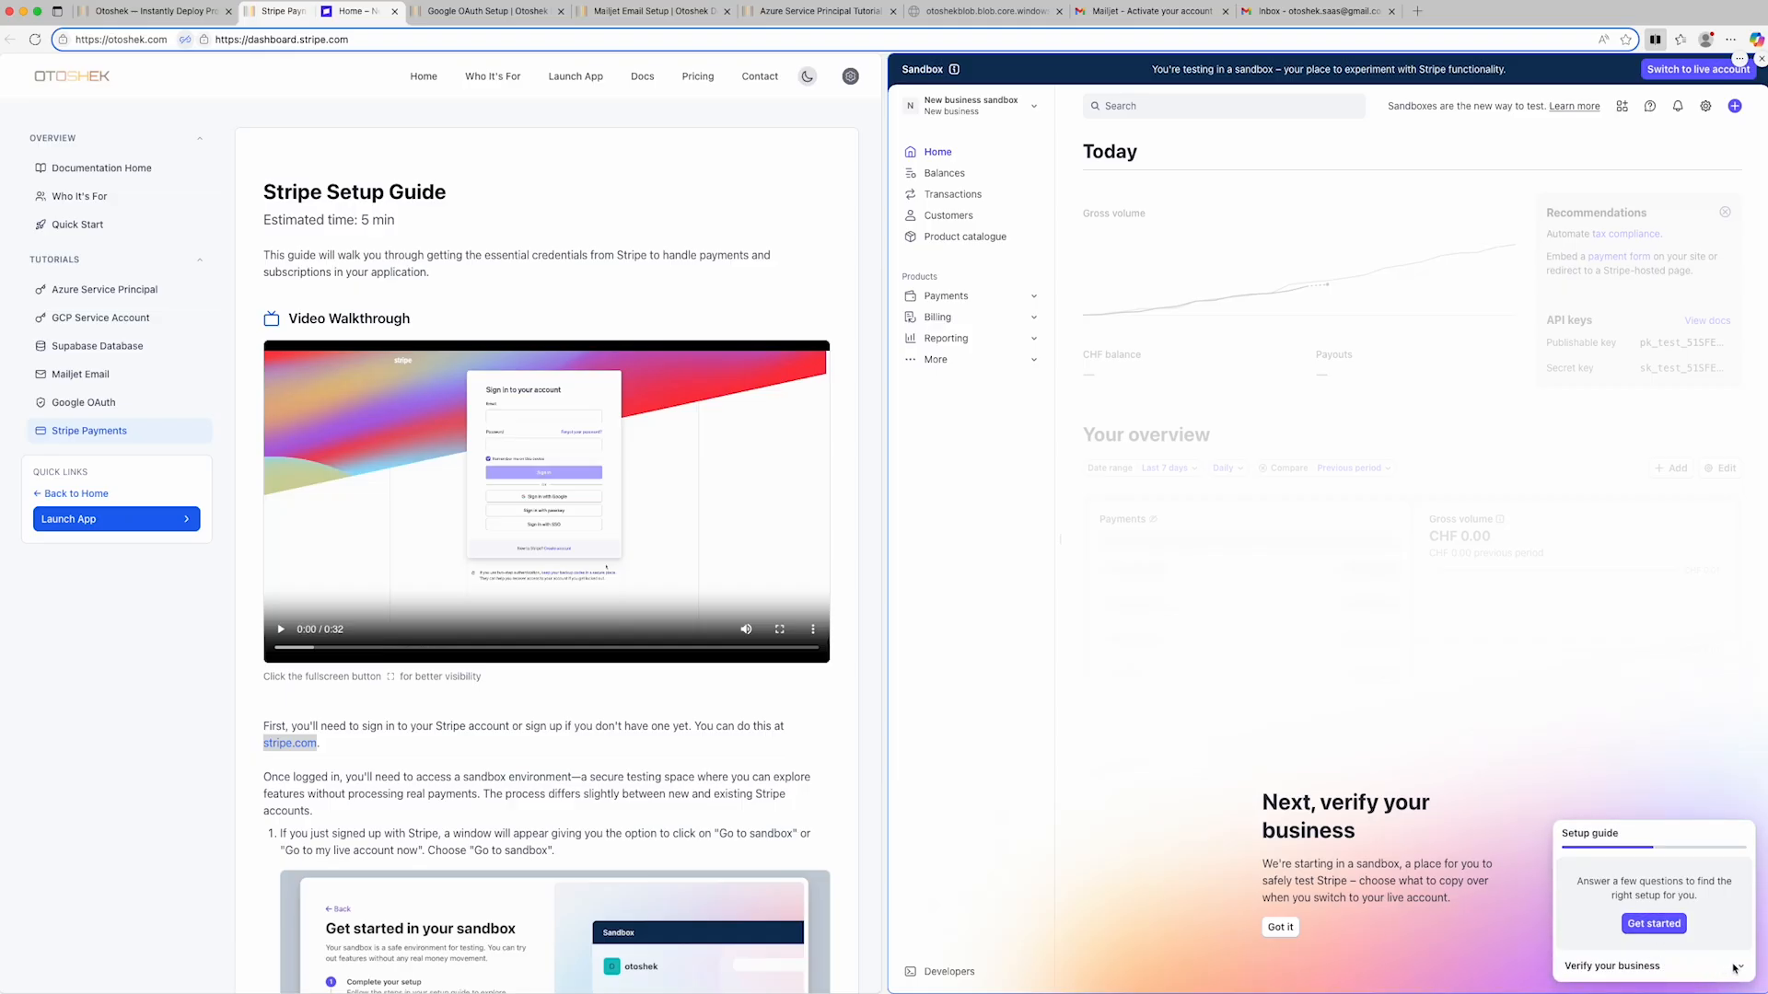
pyautogui.click(1676, 934)
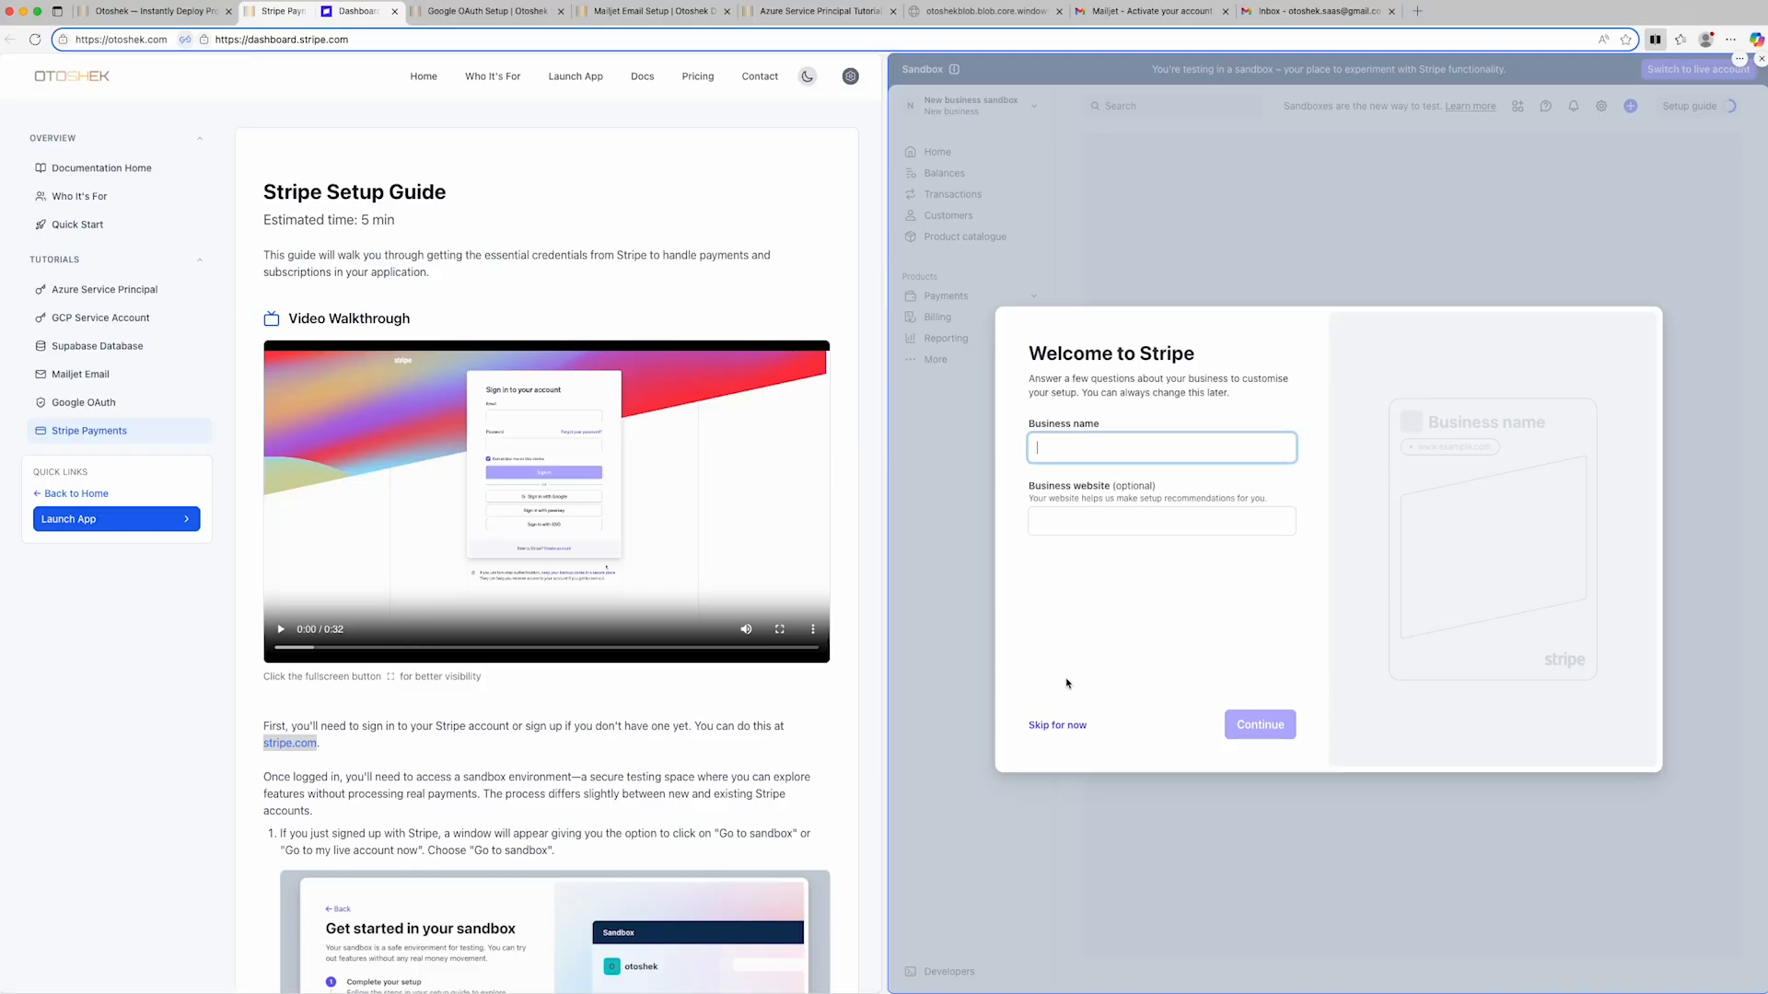
pyautogui.click(1060, 725)
pyautogui.click(1062, 726)
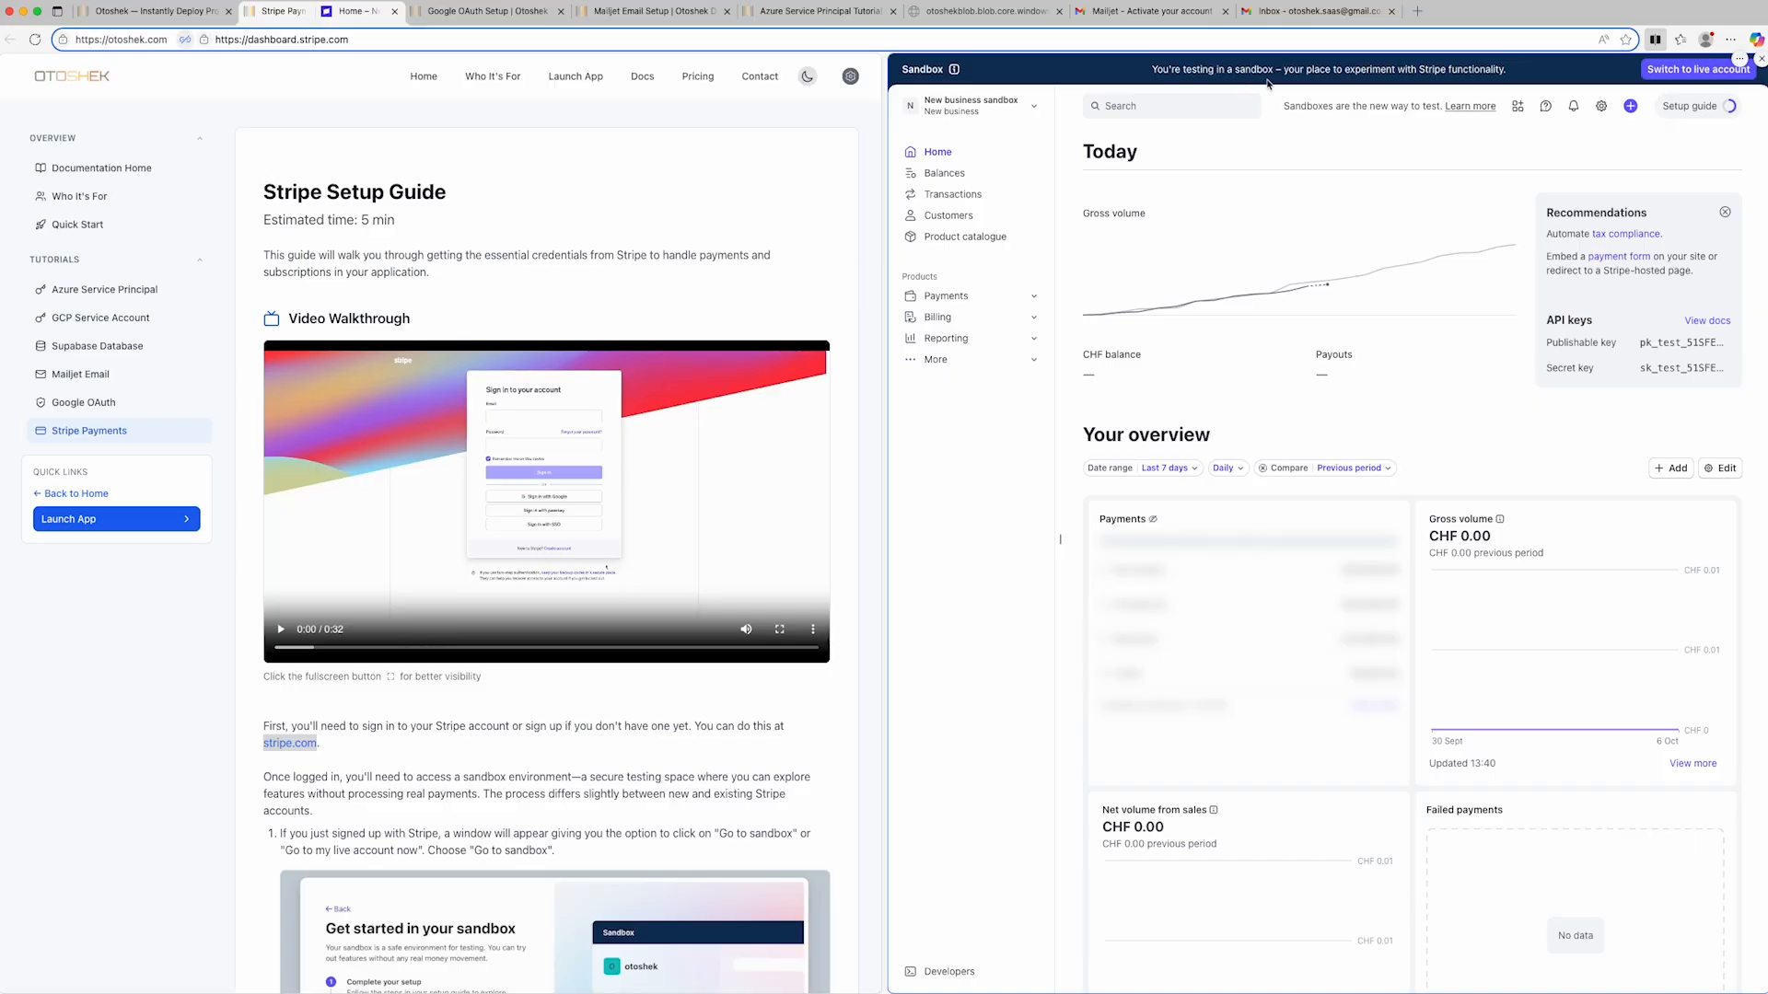
# - Copy the Stripe secret key into STRIPE_SECRET_KEY in the text editor's credentials file, then return to the browser and close the Stripe split view
pyautogui.click(1673, 373)
pyautogui.press('super+Tab')
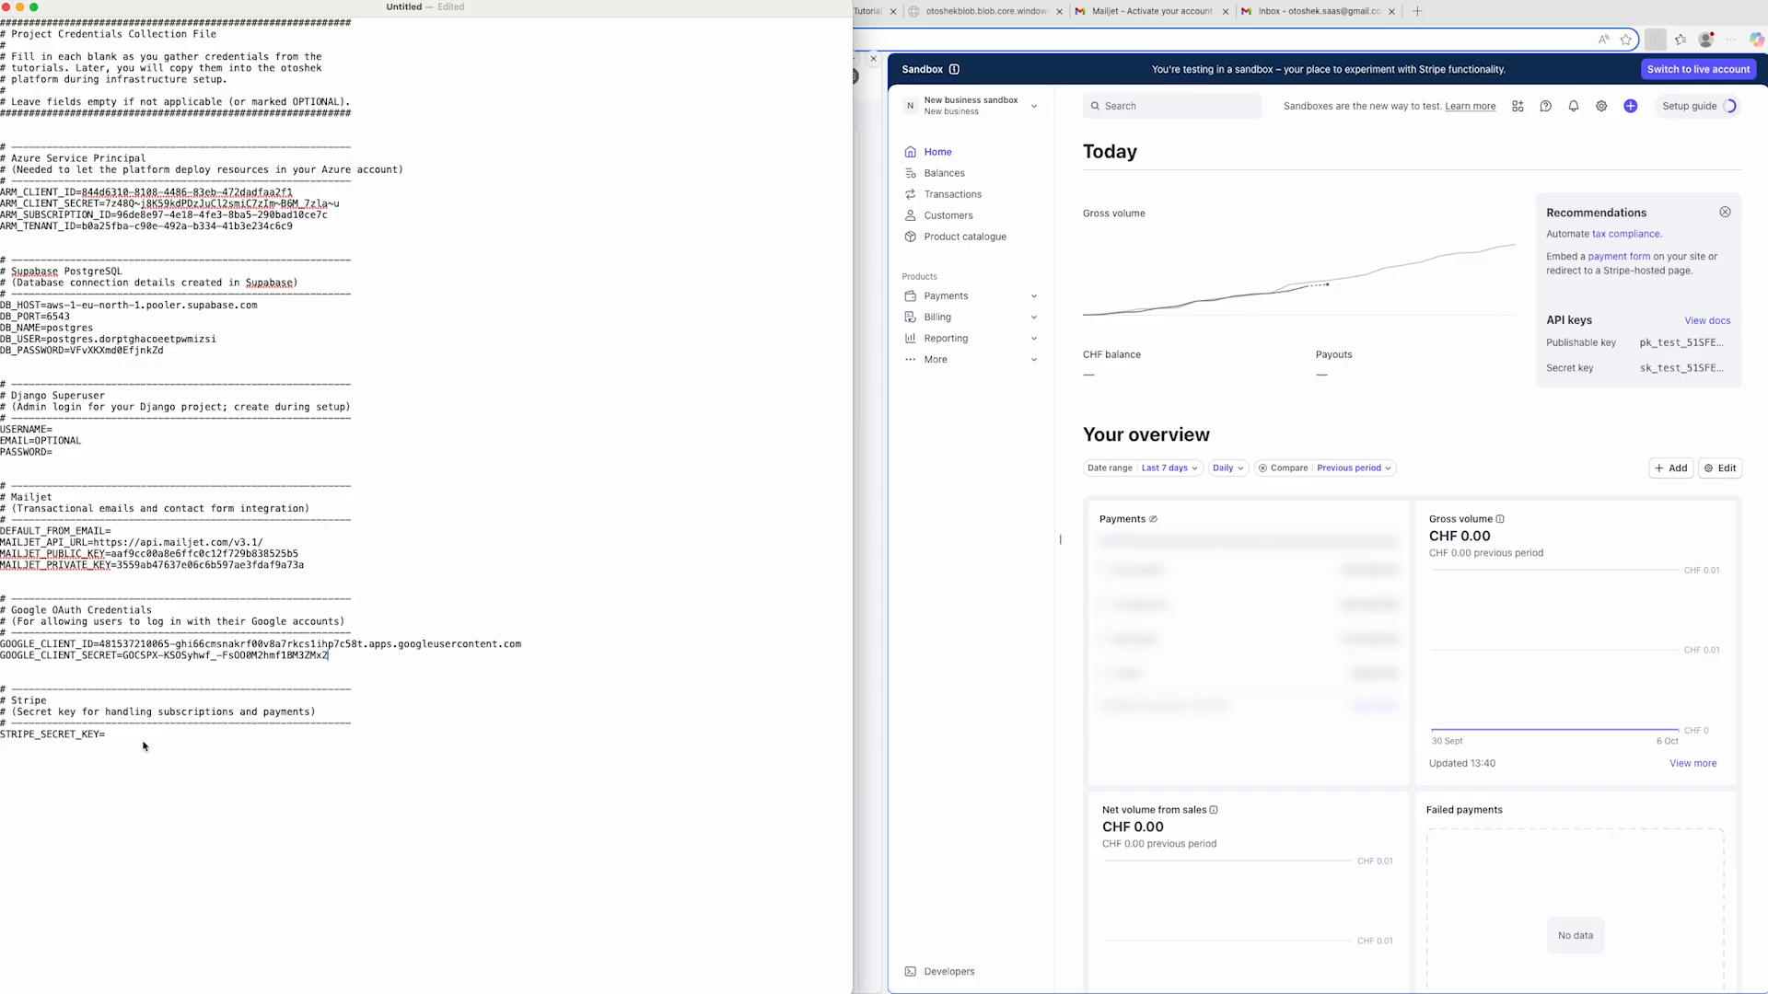
pyautogui.click(144, 743)
pyautogui.press('super+v')
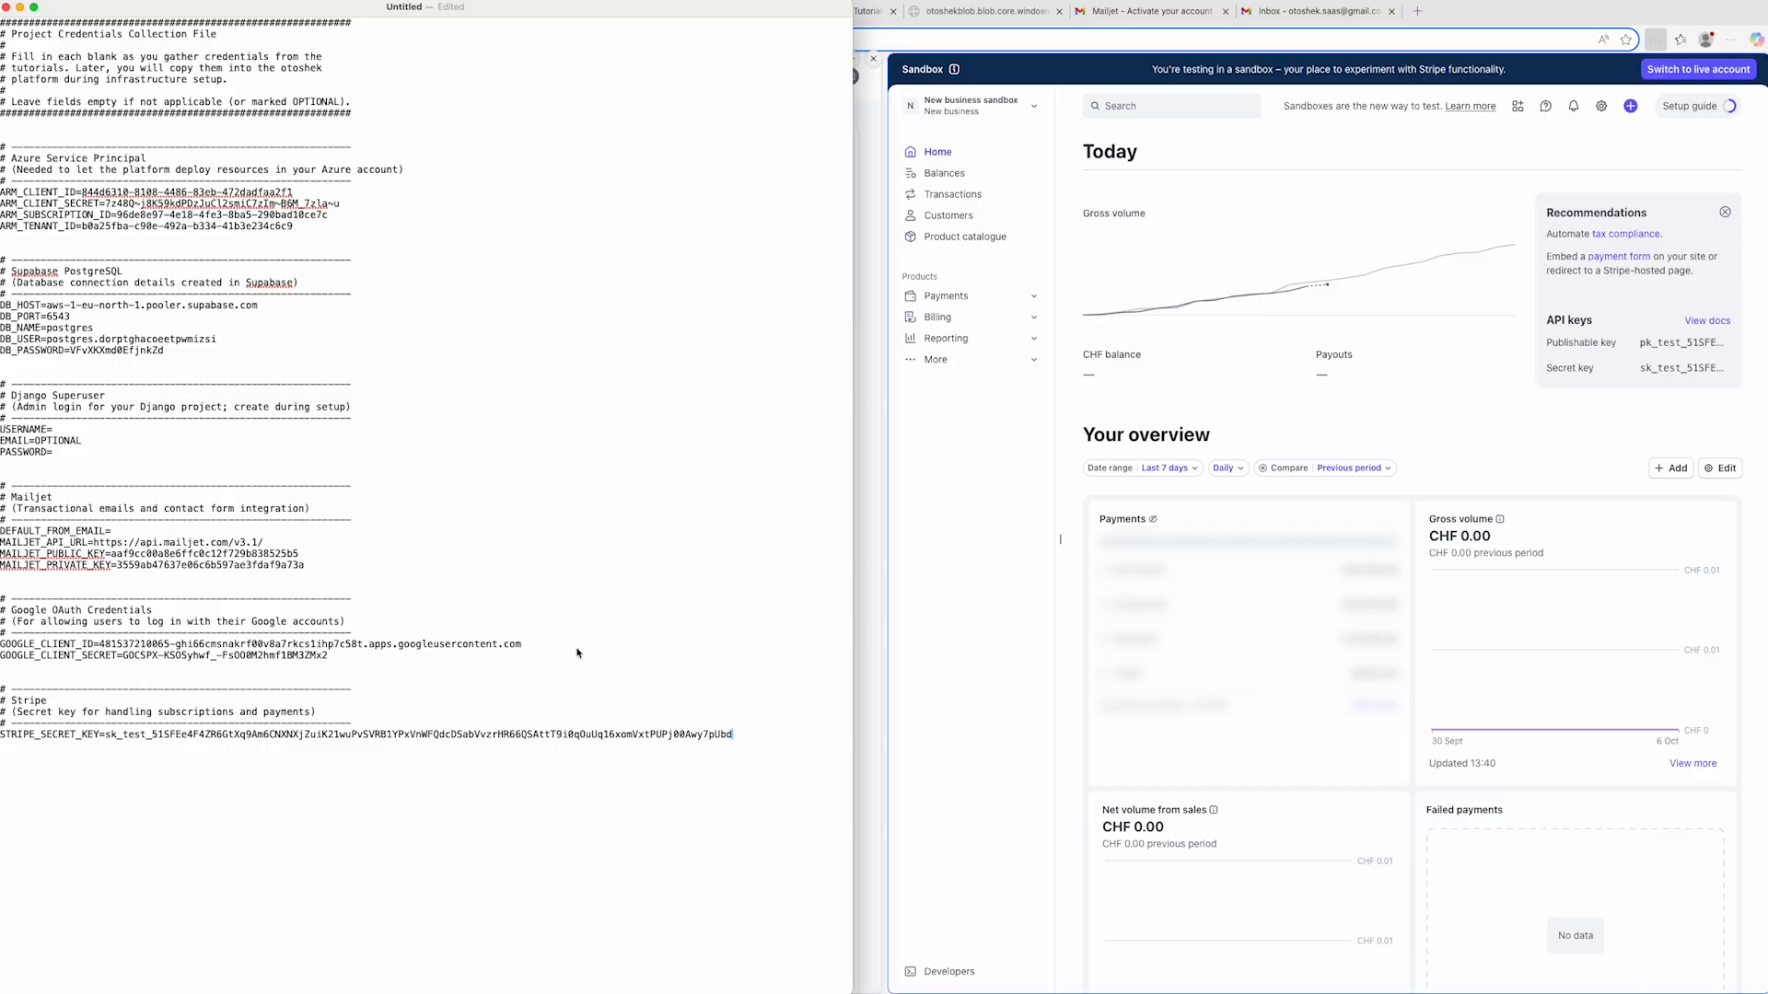
pyautogui.click(915, 549)
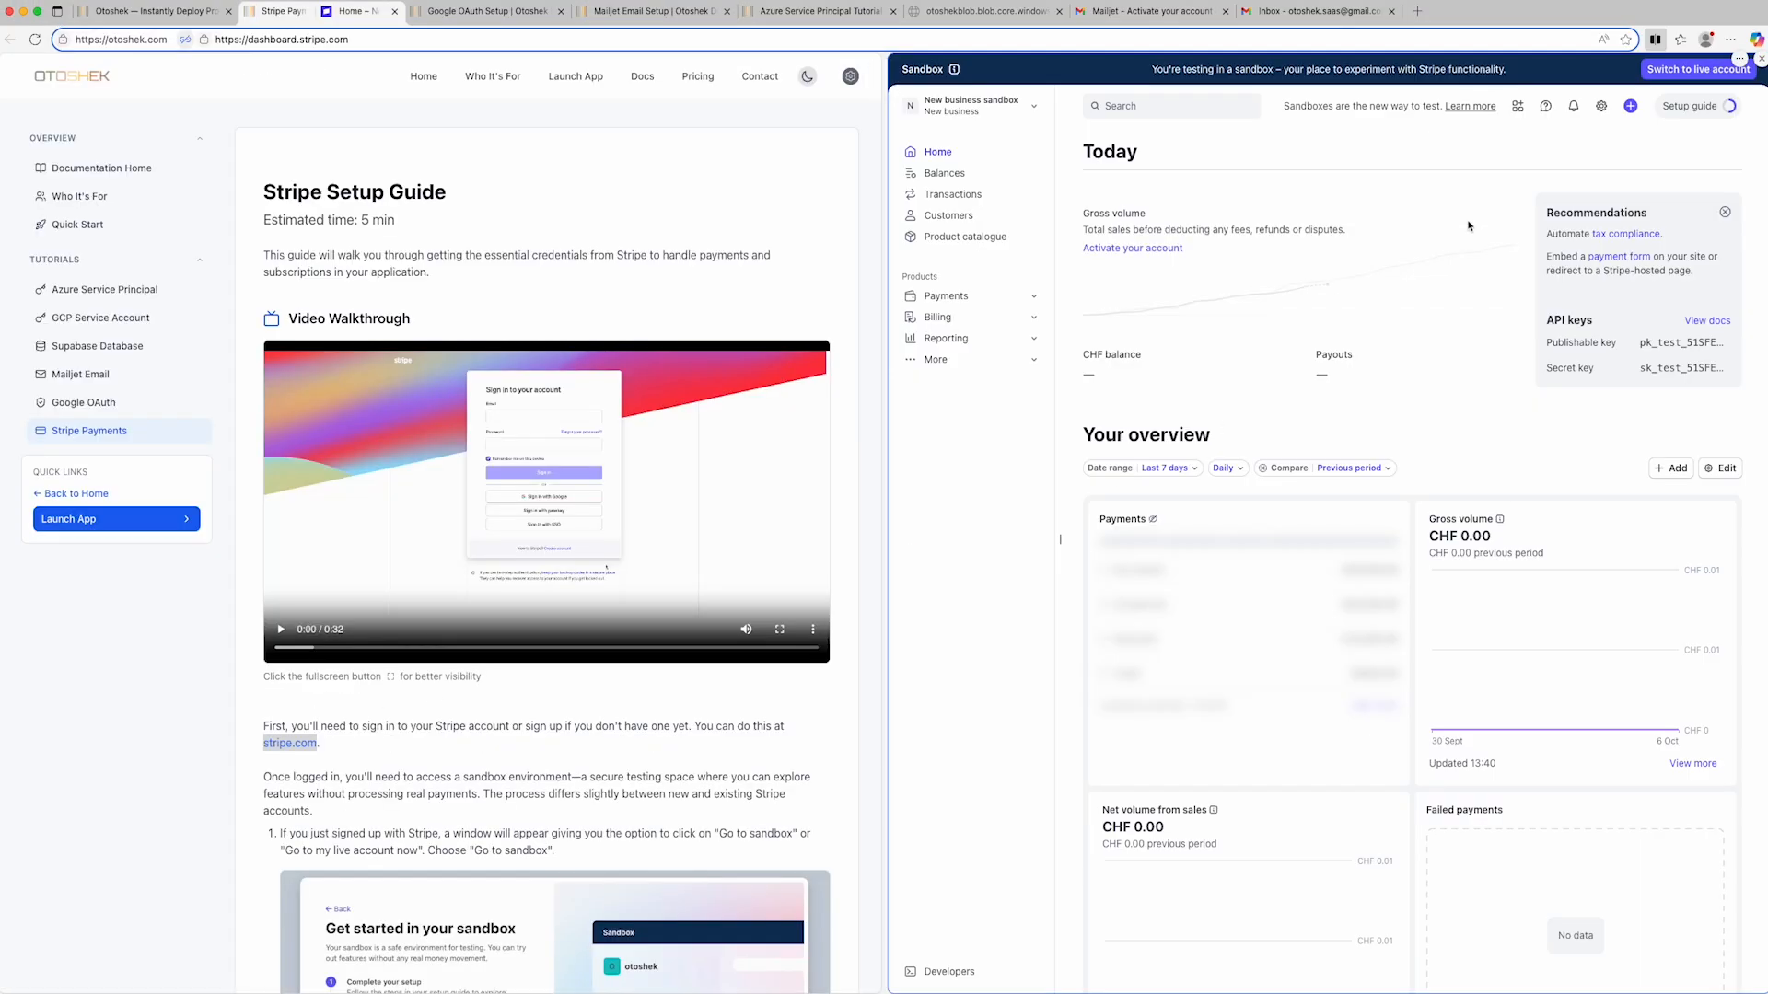
pyautogui.click(1760, 58)
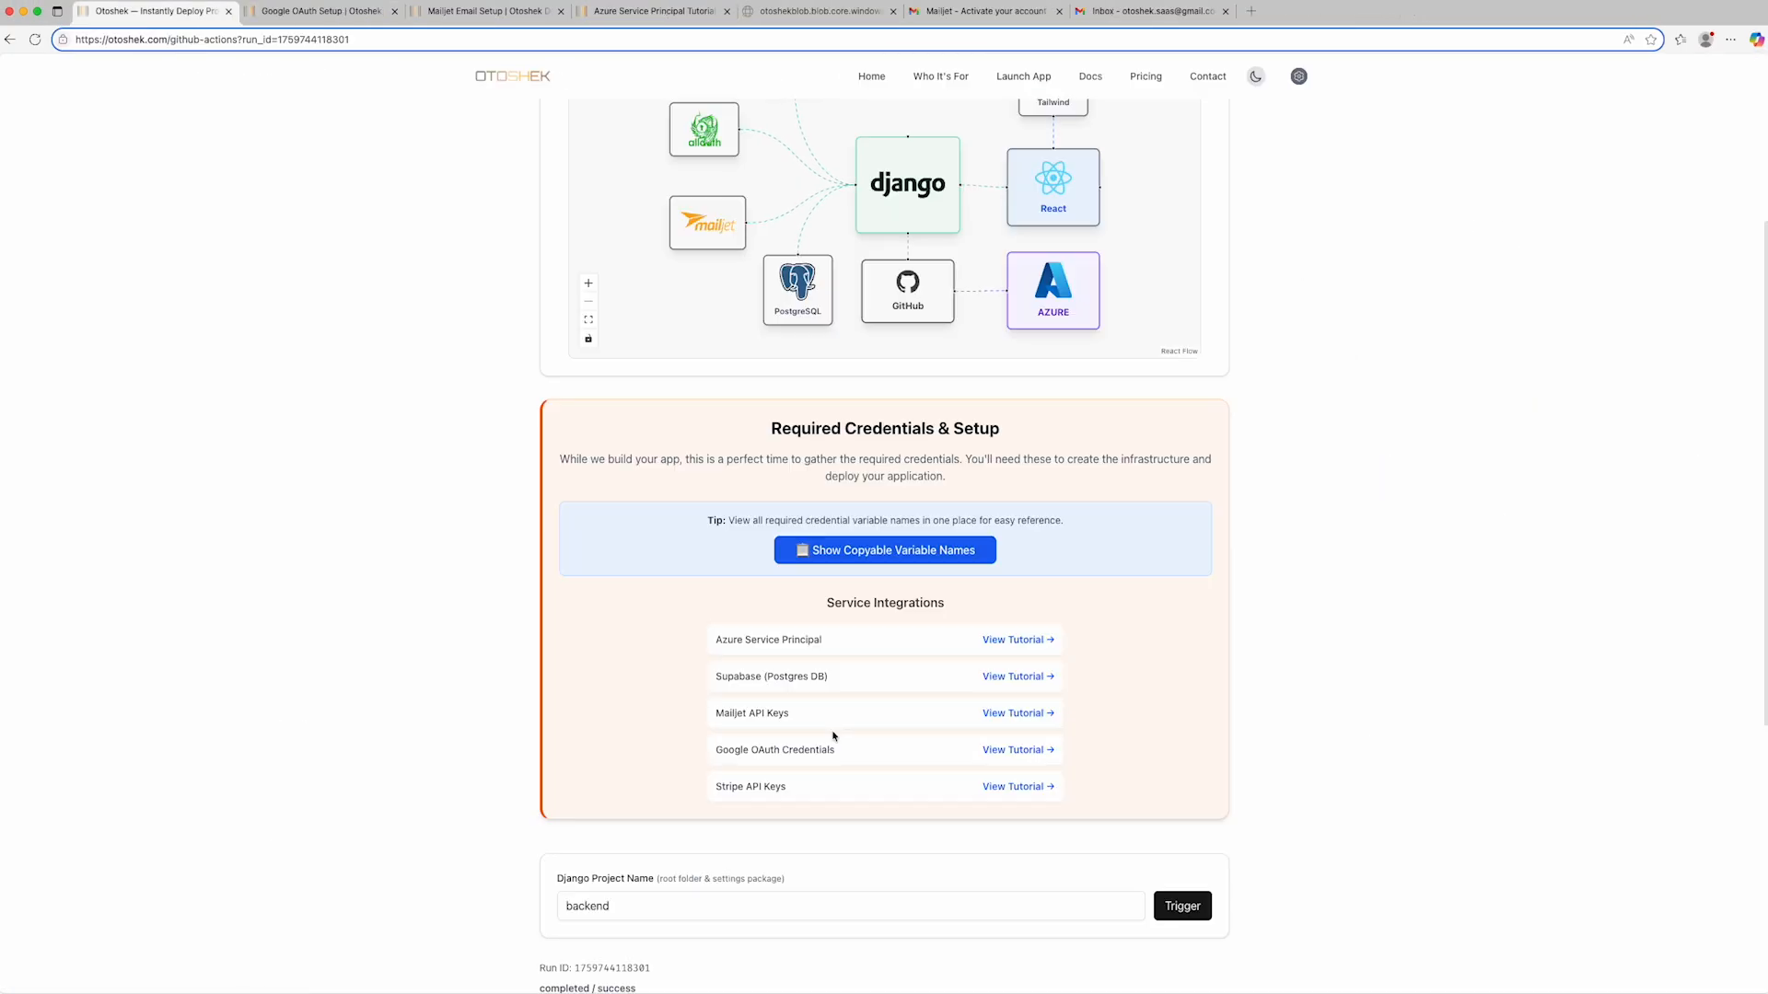
# - In the credentials file, set the Django superuser's USERNAME to admin and enter its PASSWORD
pyautogui.press('super+Tab')
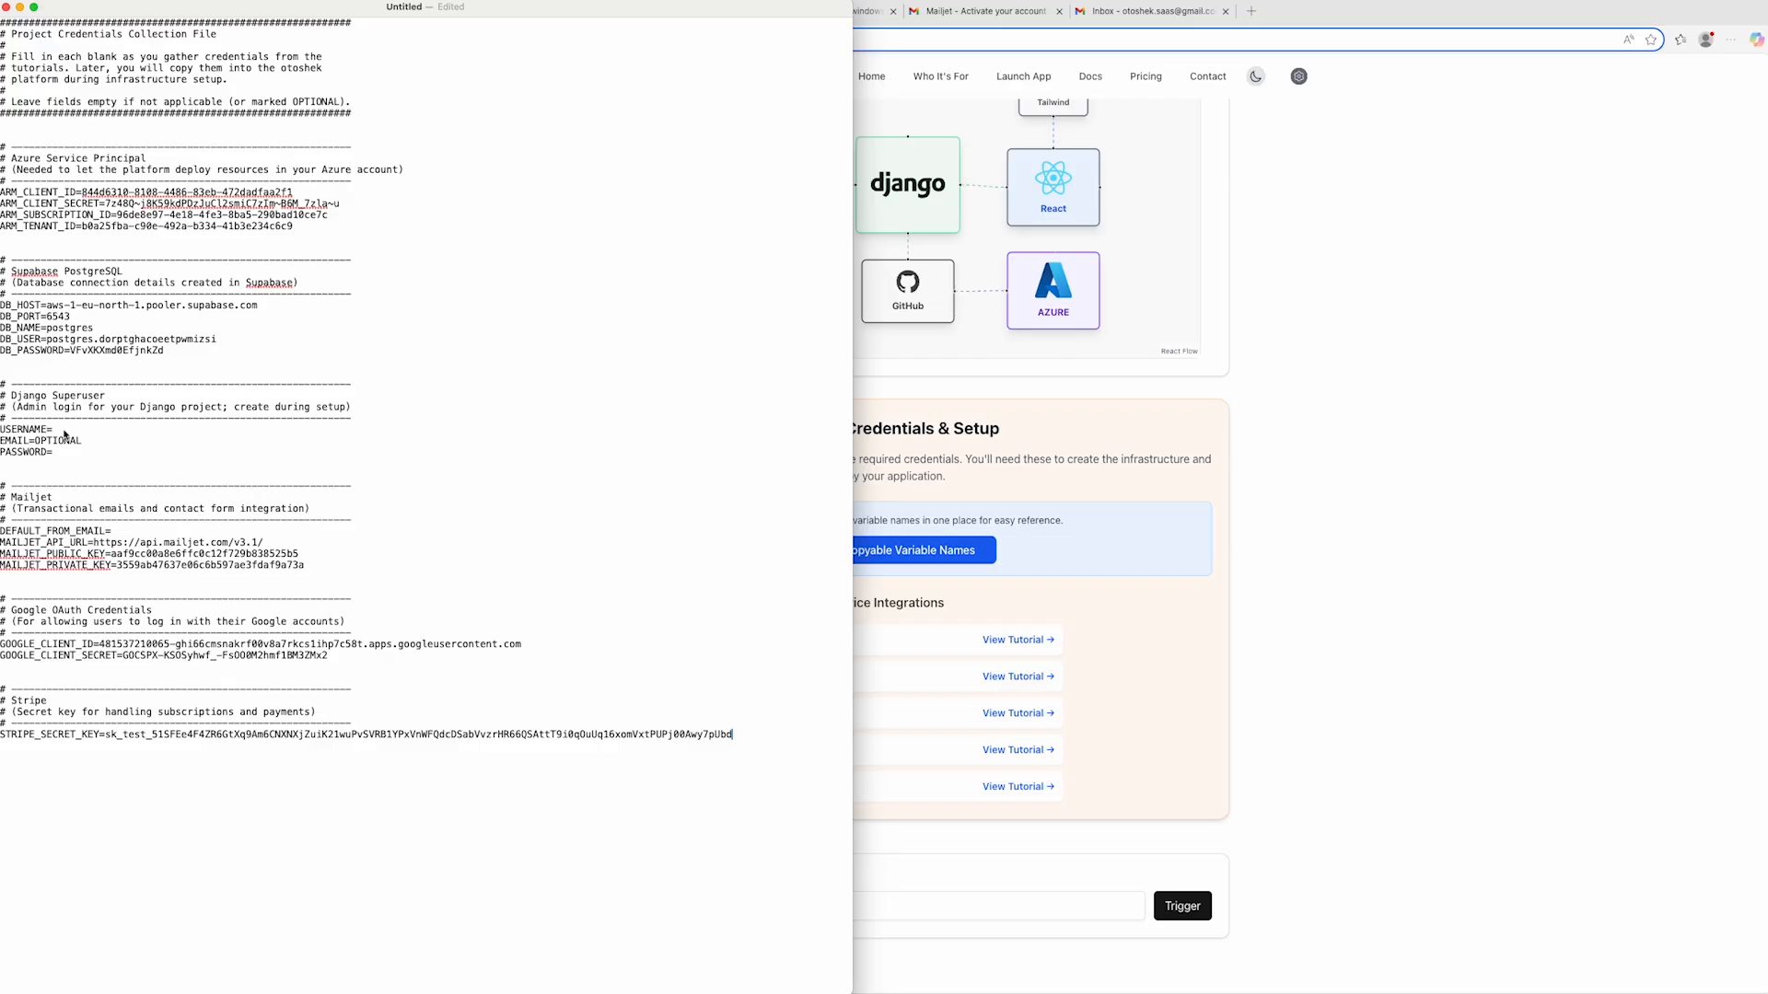
pyautogui.click(57, 430)
pyautogui.write('admin*******')
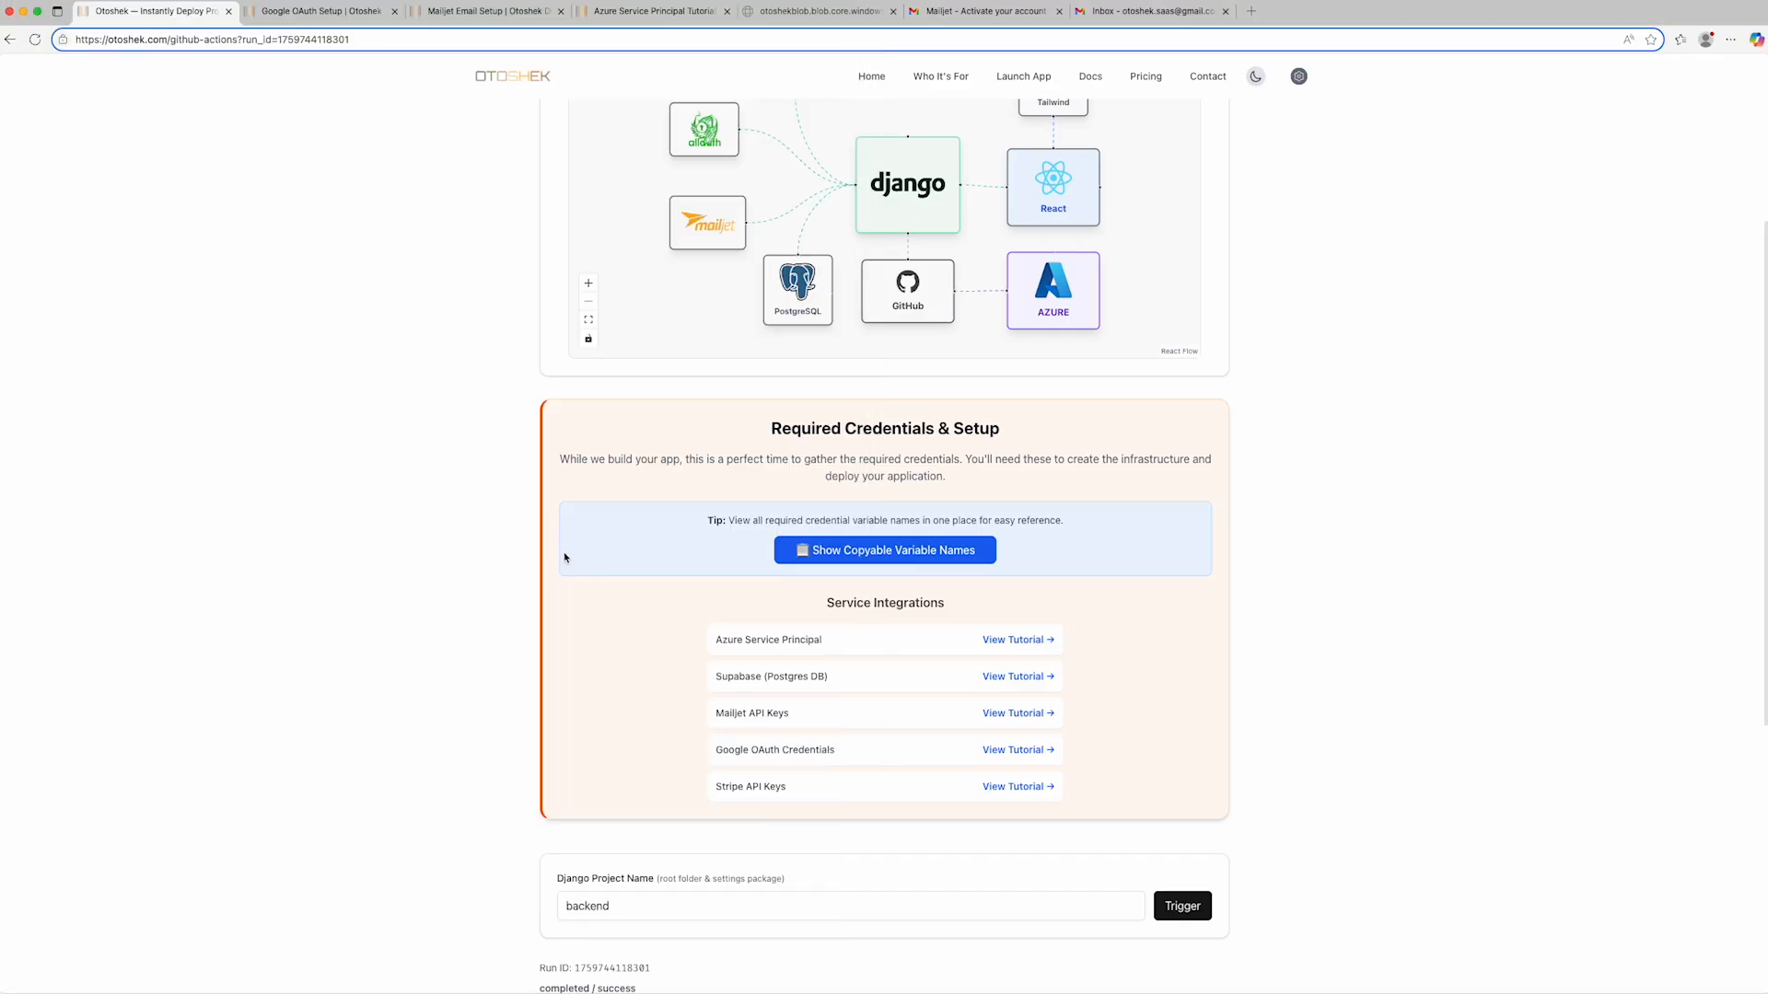
# - Return to the Otoshek build page in the browser and continue from the built project to the infrastructure setup
pyautogui.scroll(1, 548, 529)
pyautogui.scroll(-10, 544, 519)
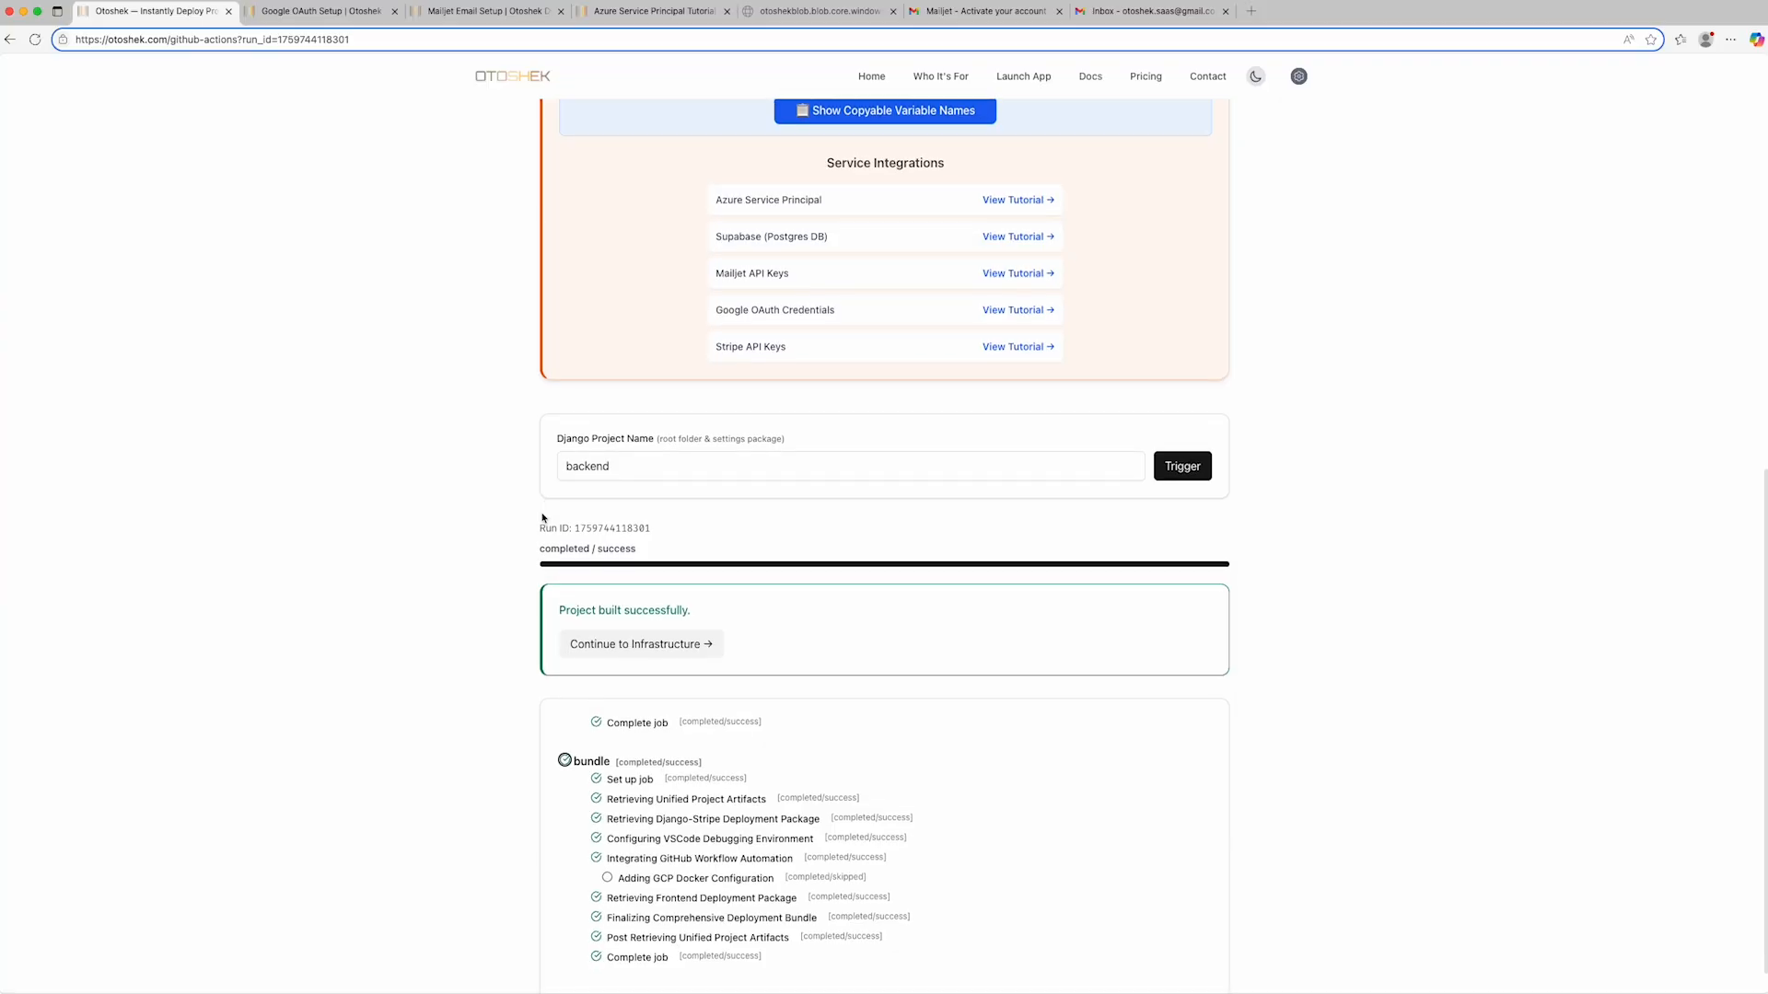
pyautogui.click(644, 651)
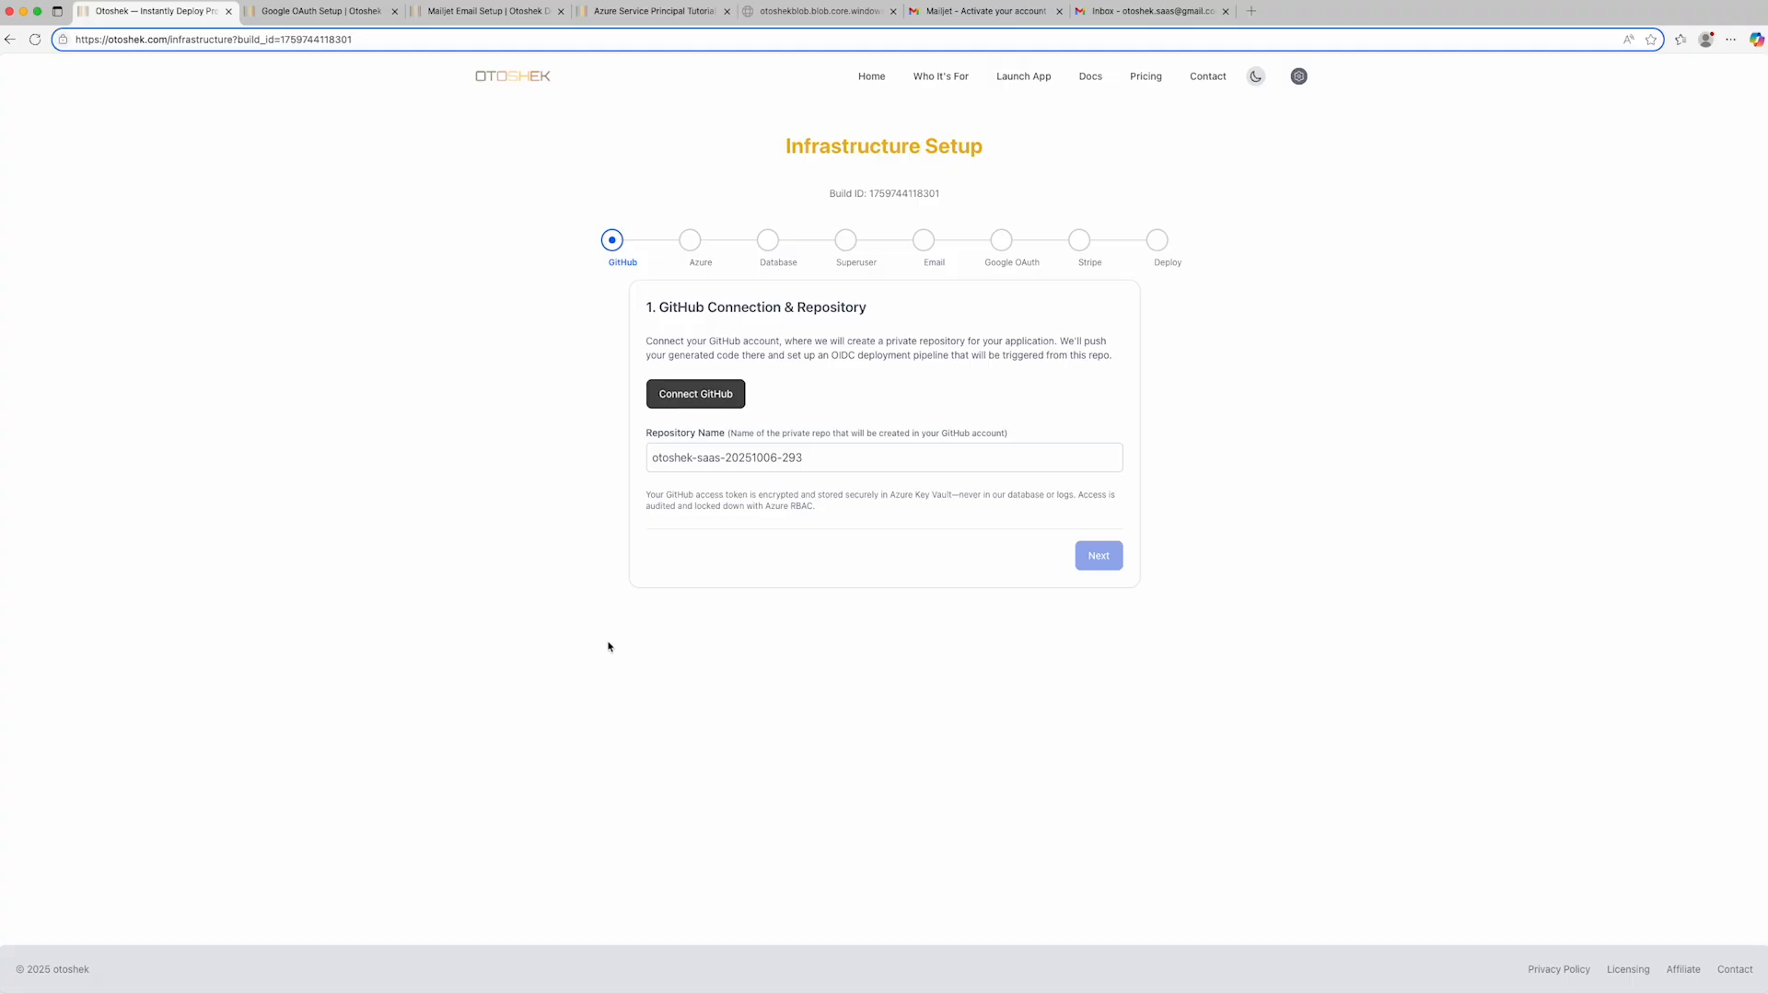
# - Connect GitHub by signing in with the demo Google account and authorize Otoshek's access to it
pyautogui.click(690, 401)
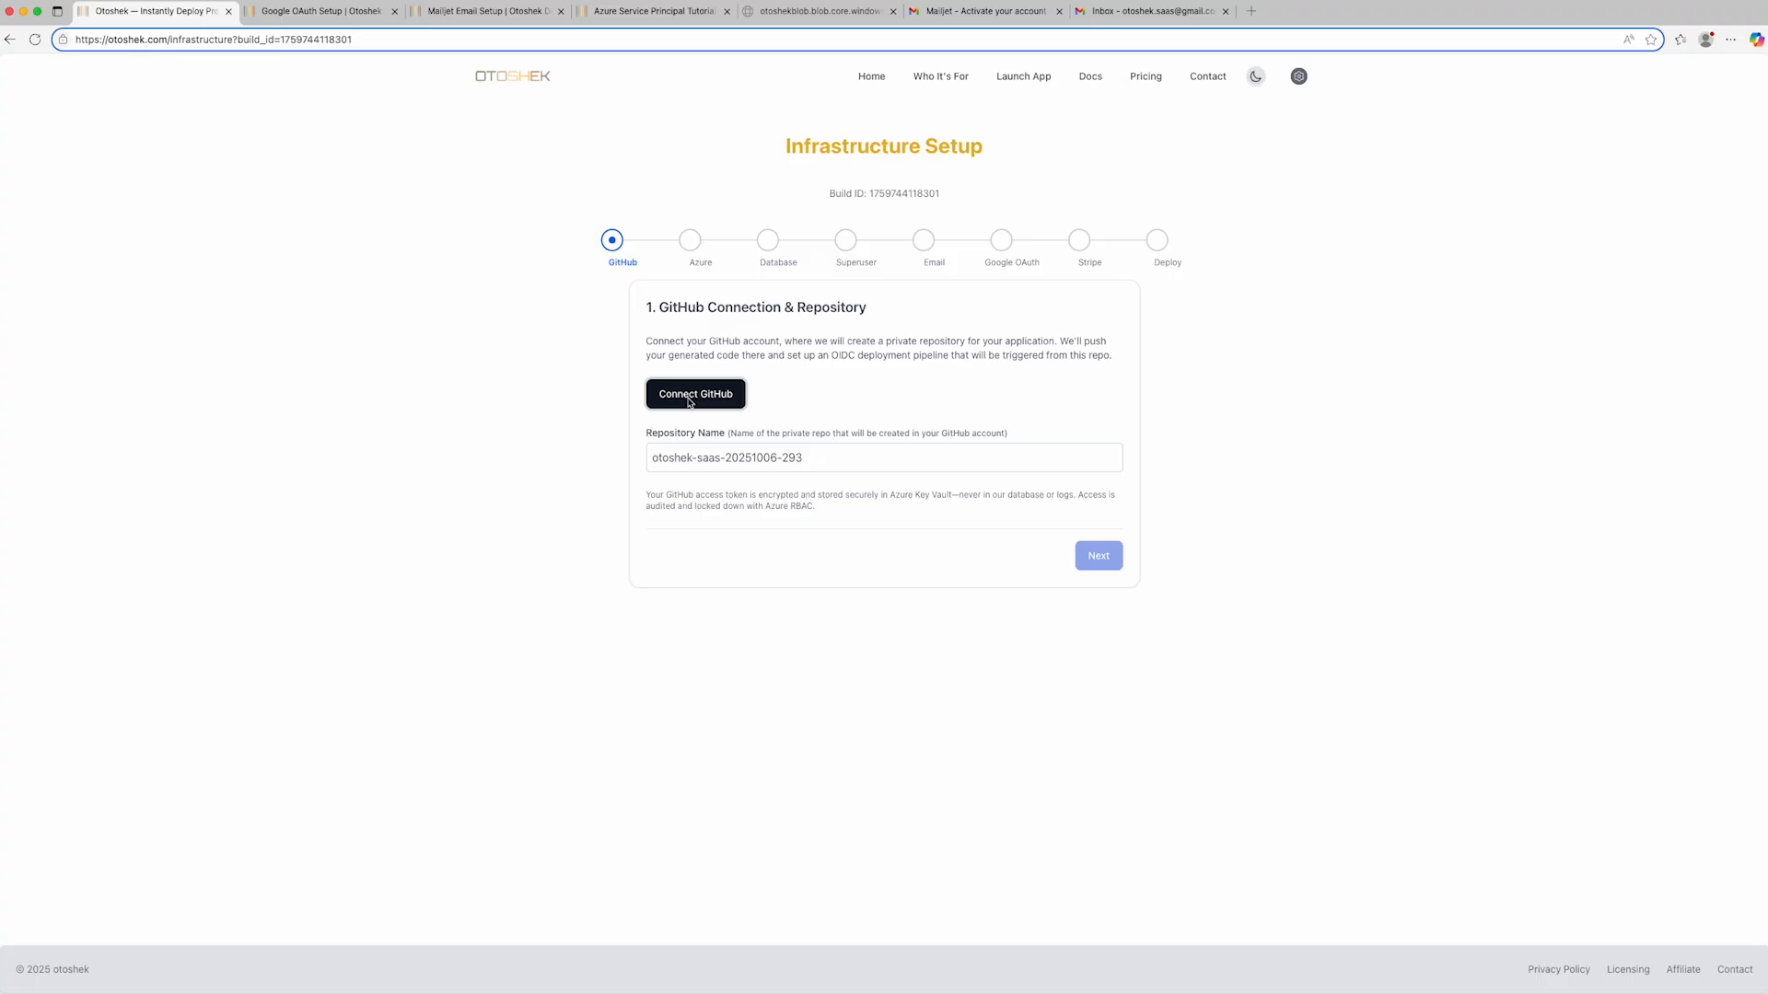
pyautogui.click(690, 402)
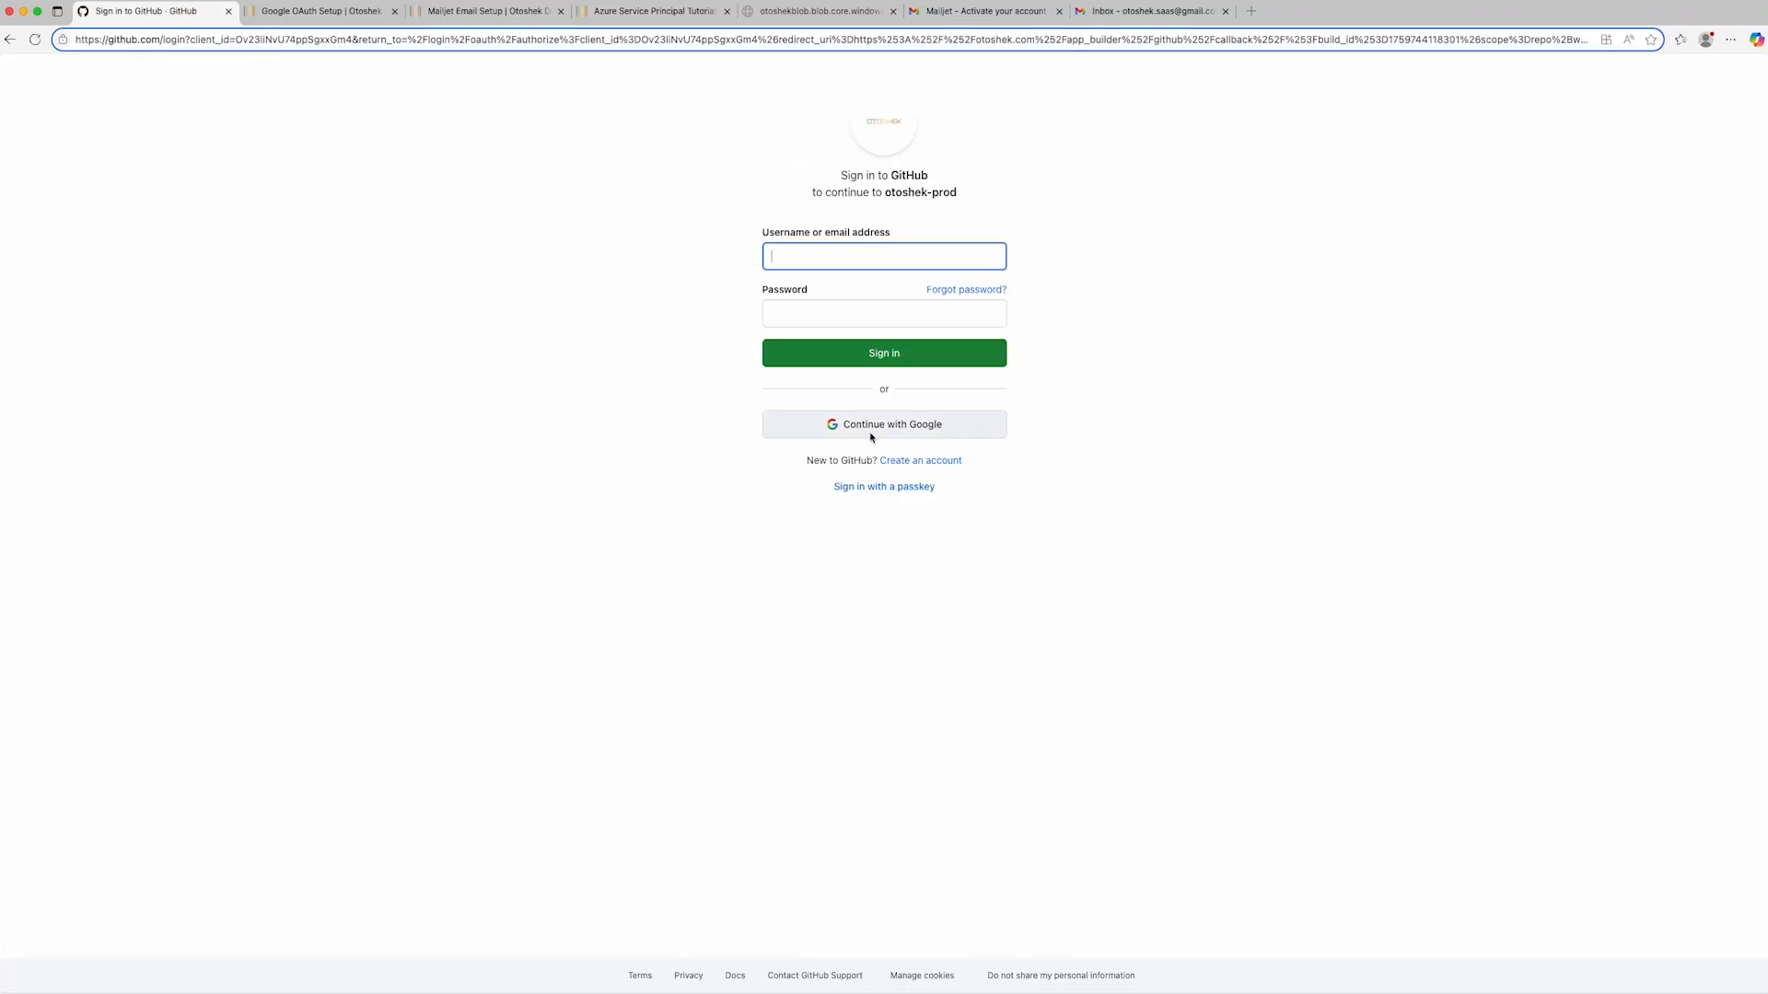
pyautogui.click(874, 430)
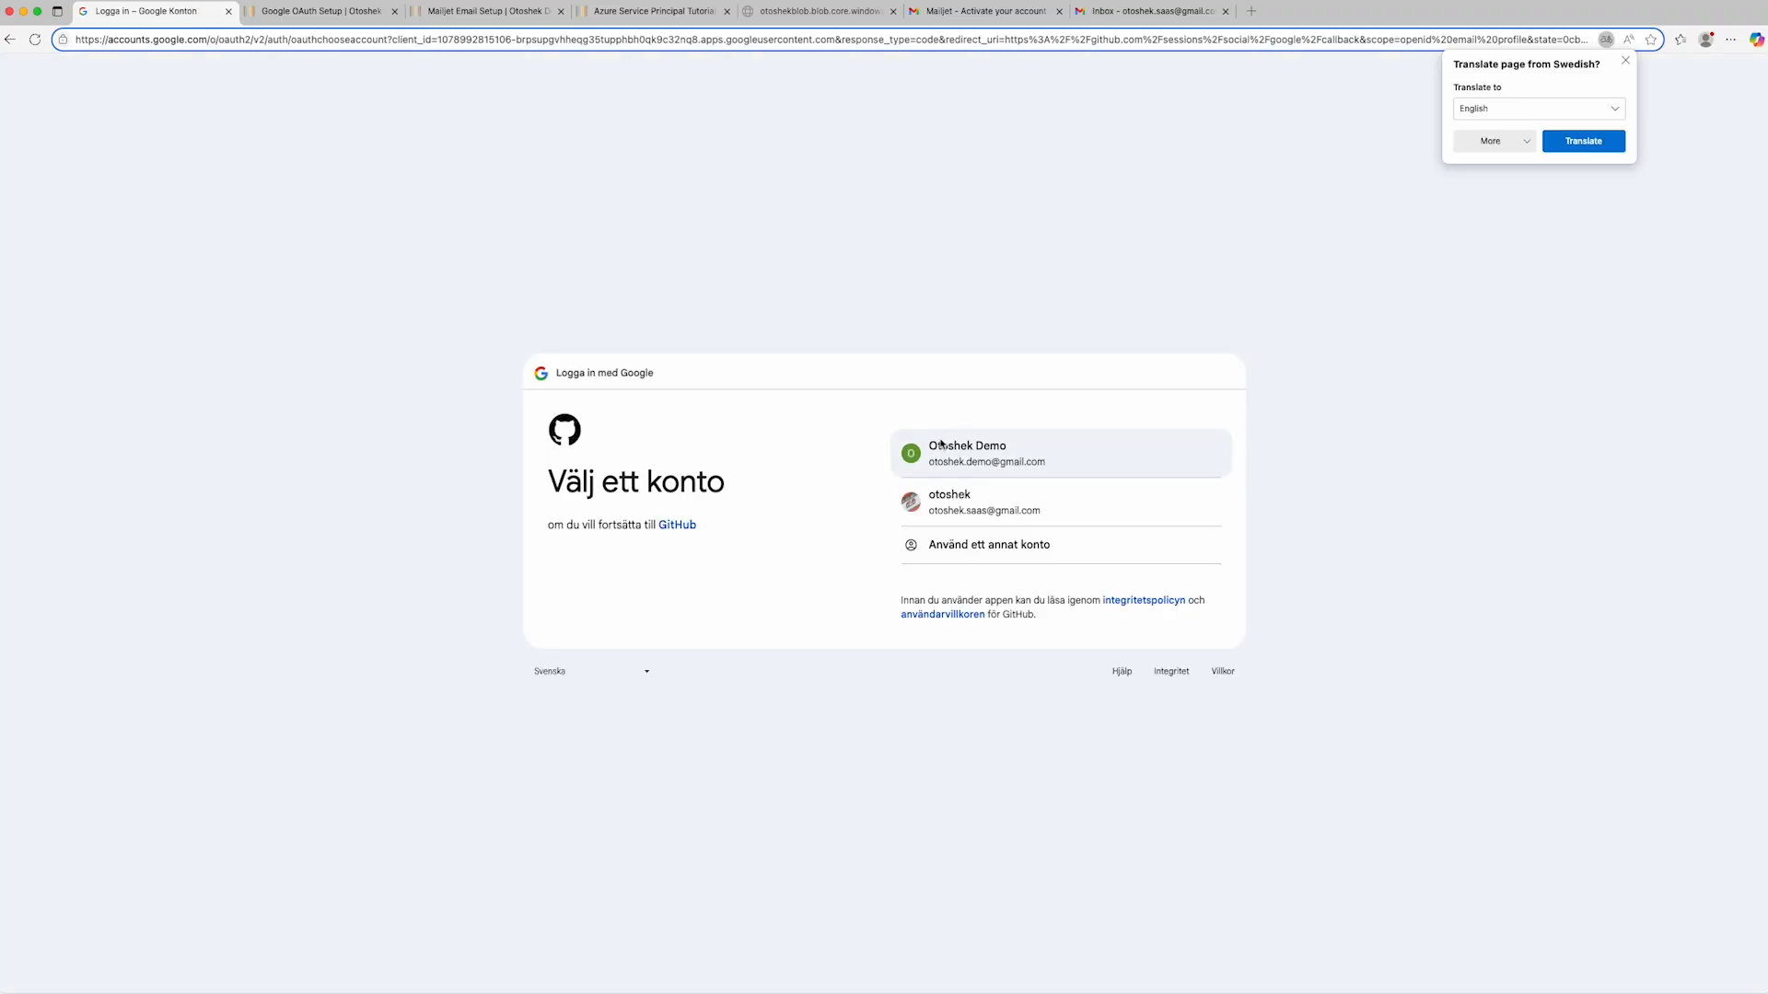
pyautogui.click(953, 445)
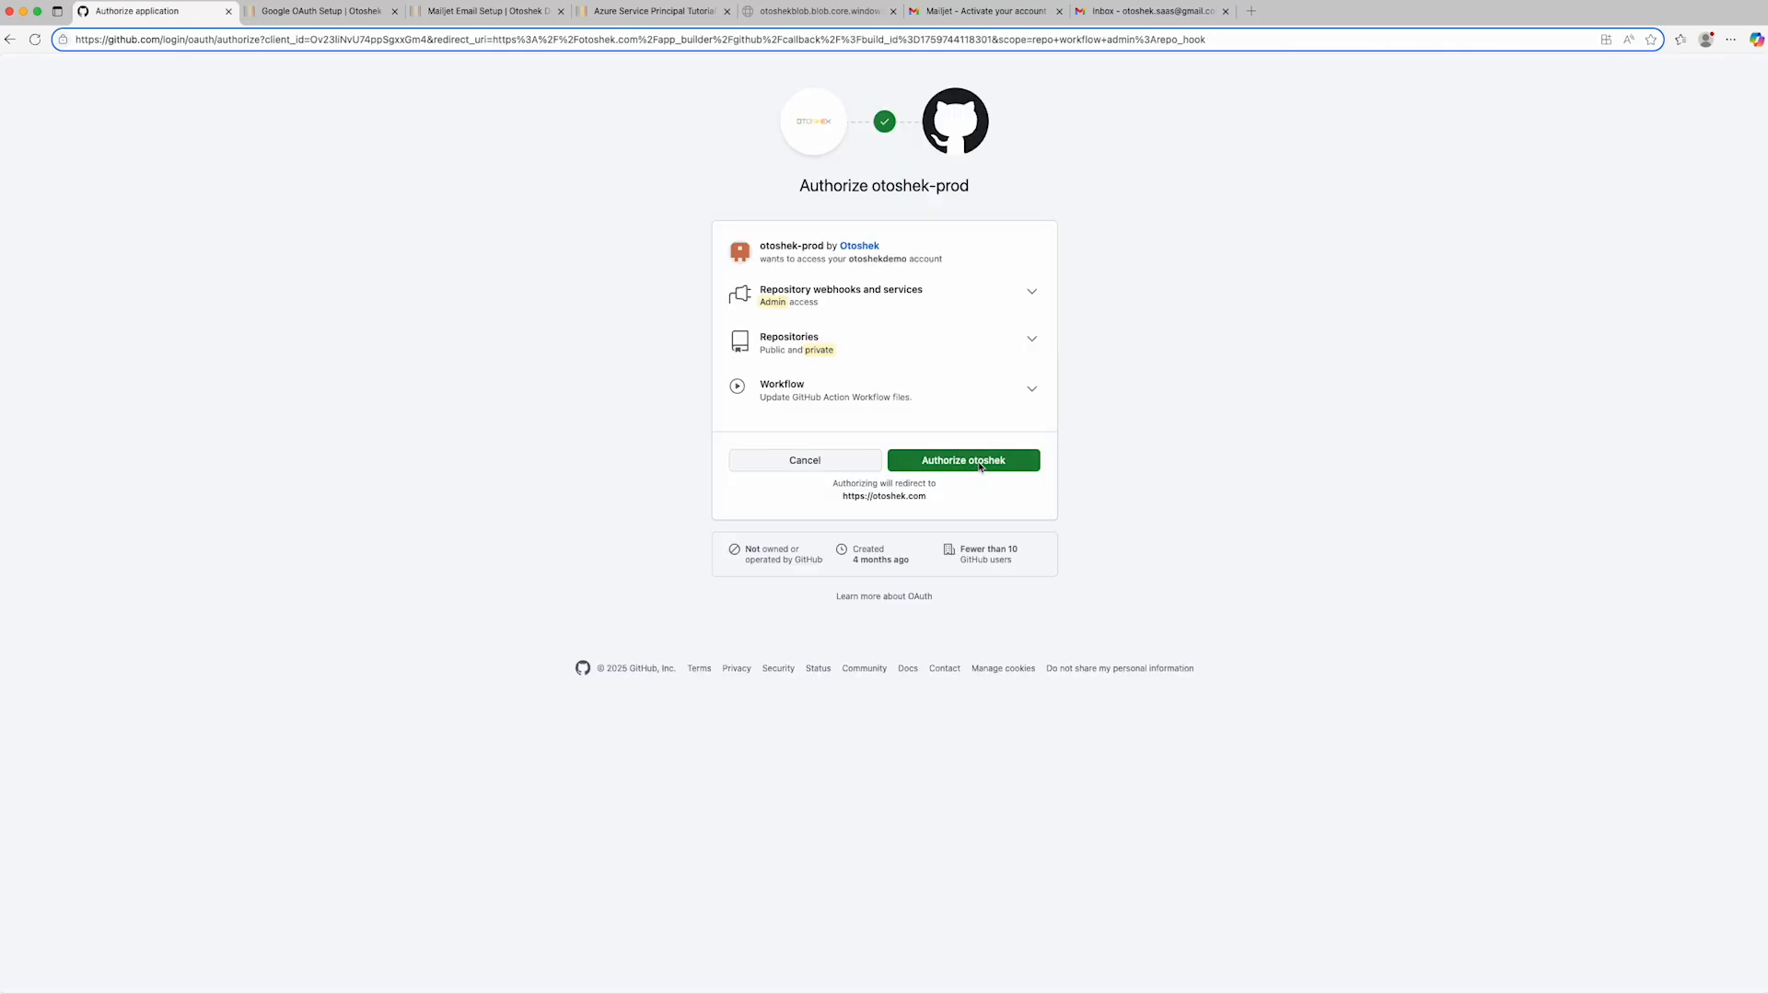
pyautogui.click(979, 467)
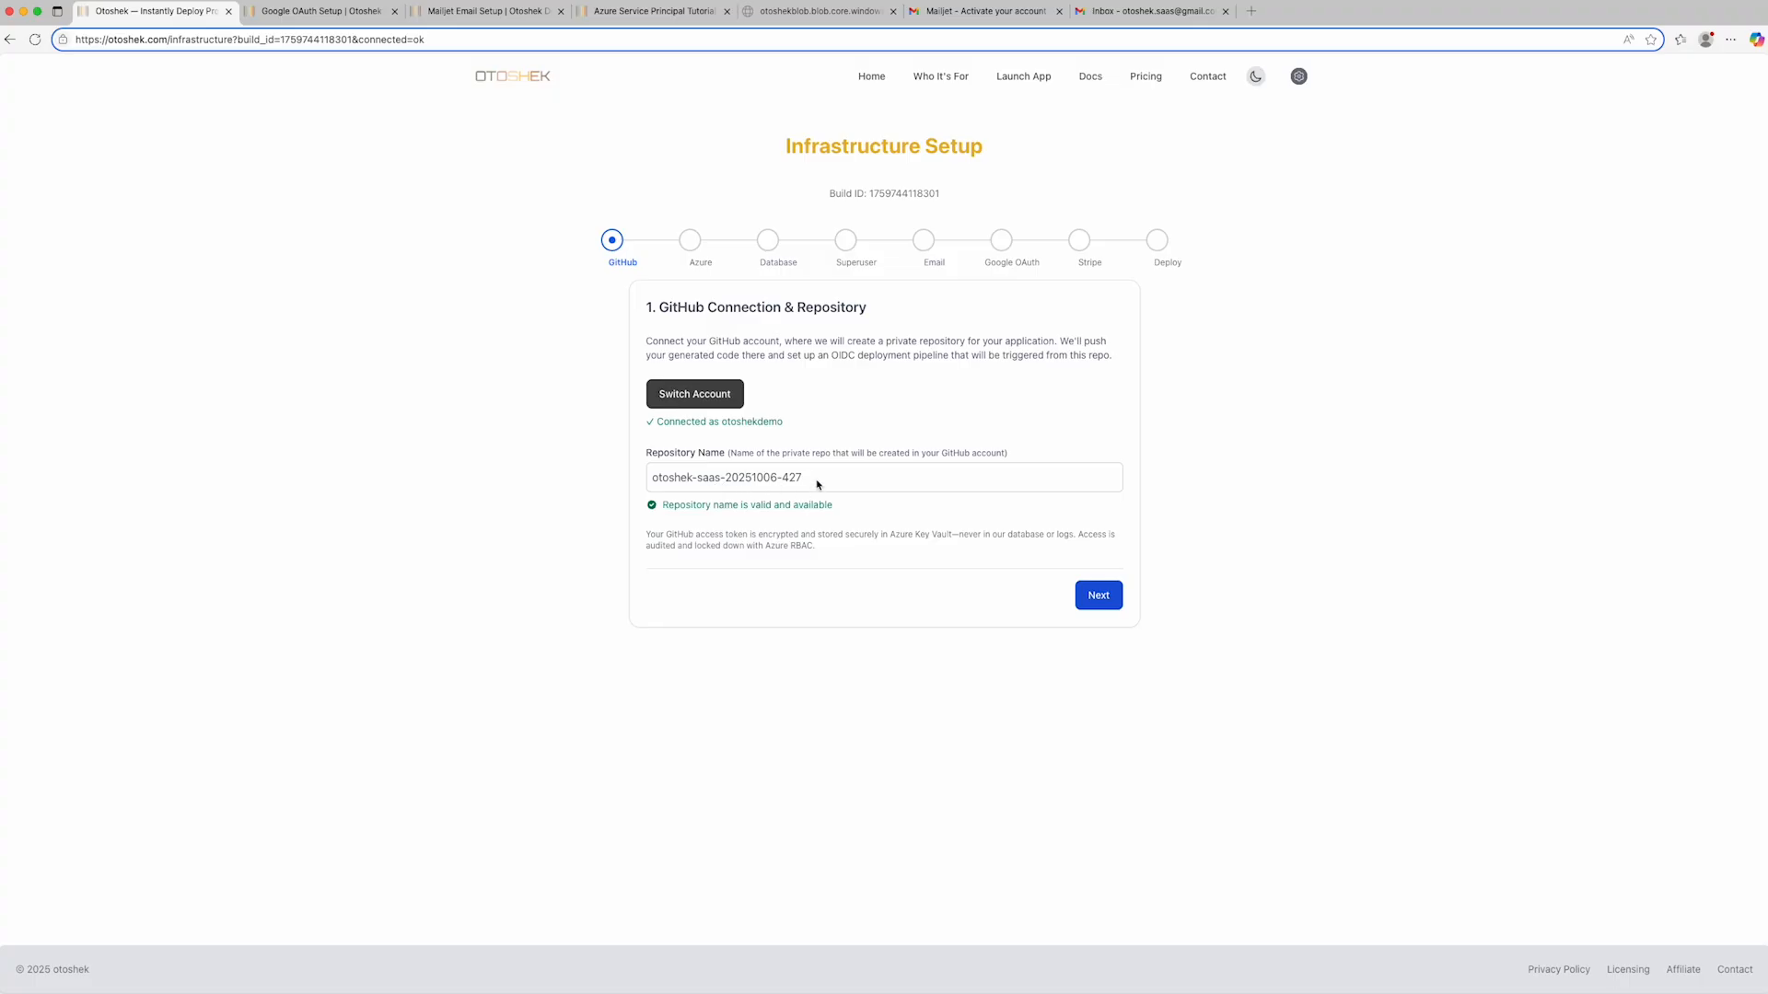
# - Rename the GitHub repository otoshek-demo and proceed to the Azure configuration
pyautogui.moveTo(816, 482); pyautogui.dragTo(698, 485)
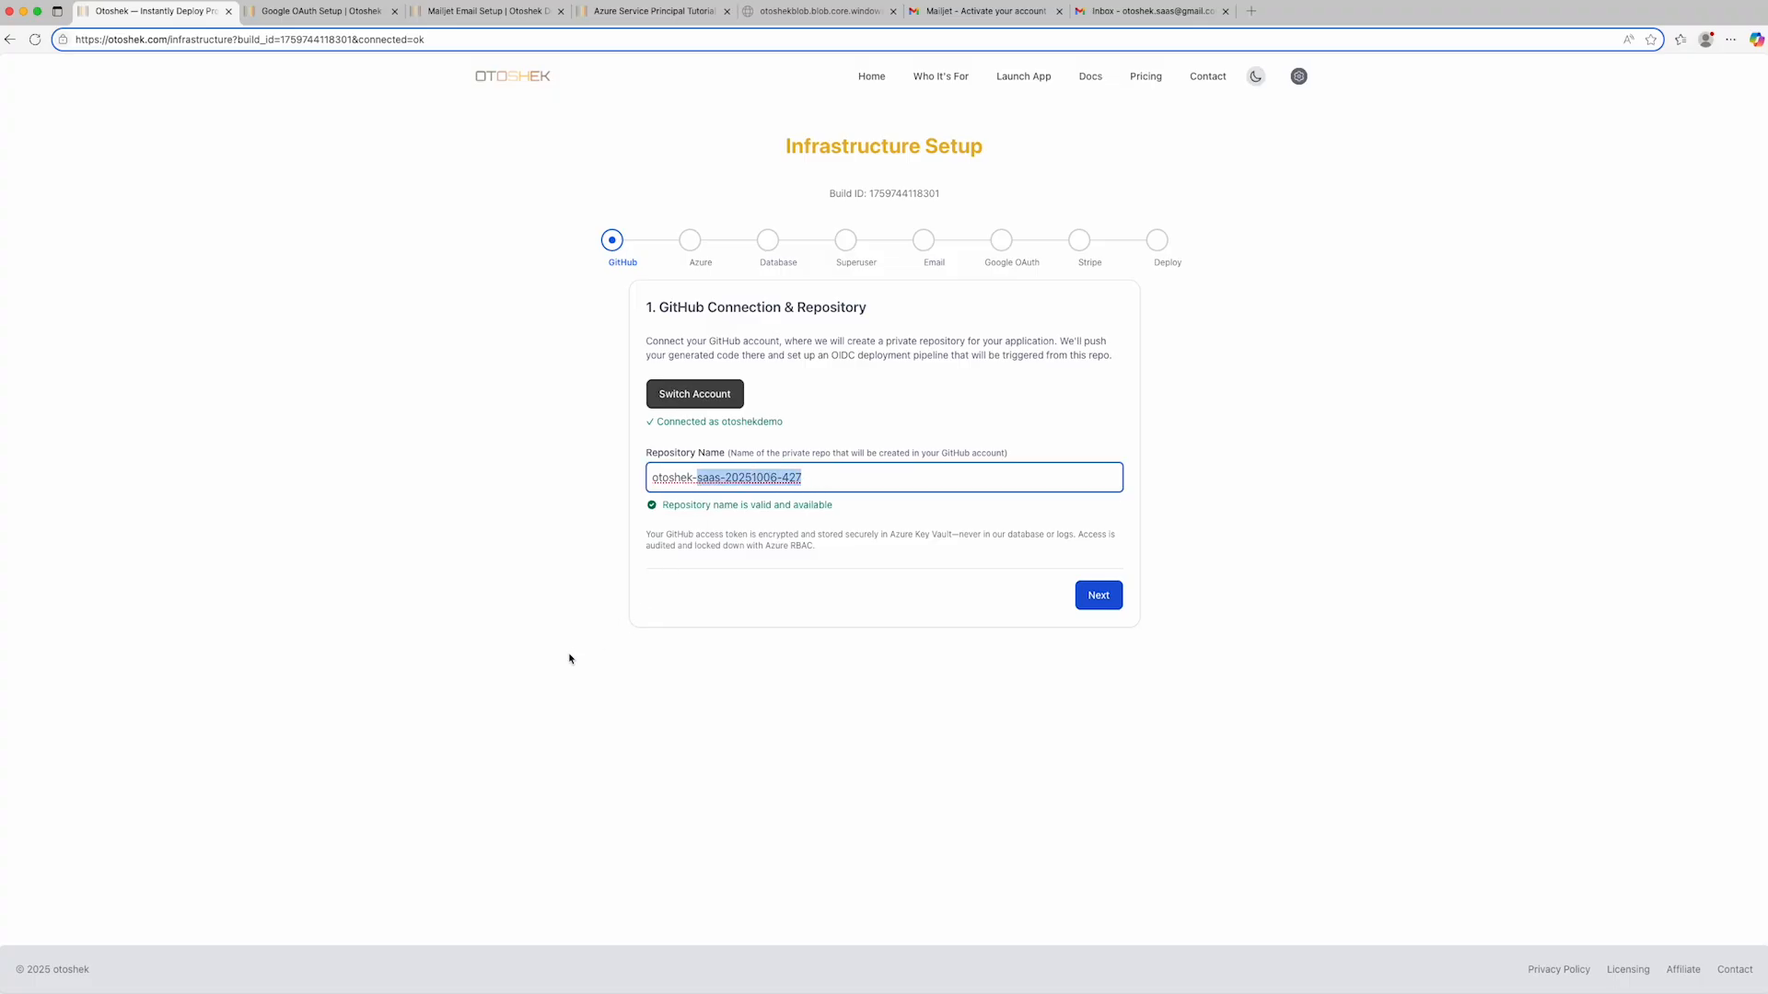
pyautogui.write('demo')
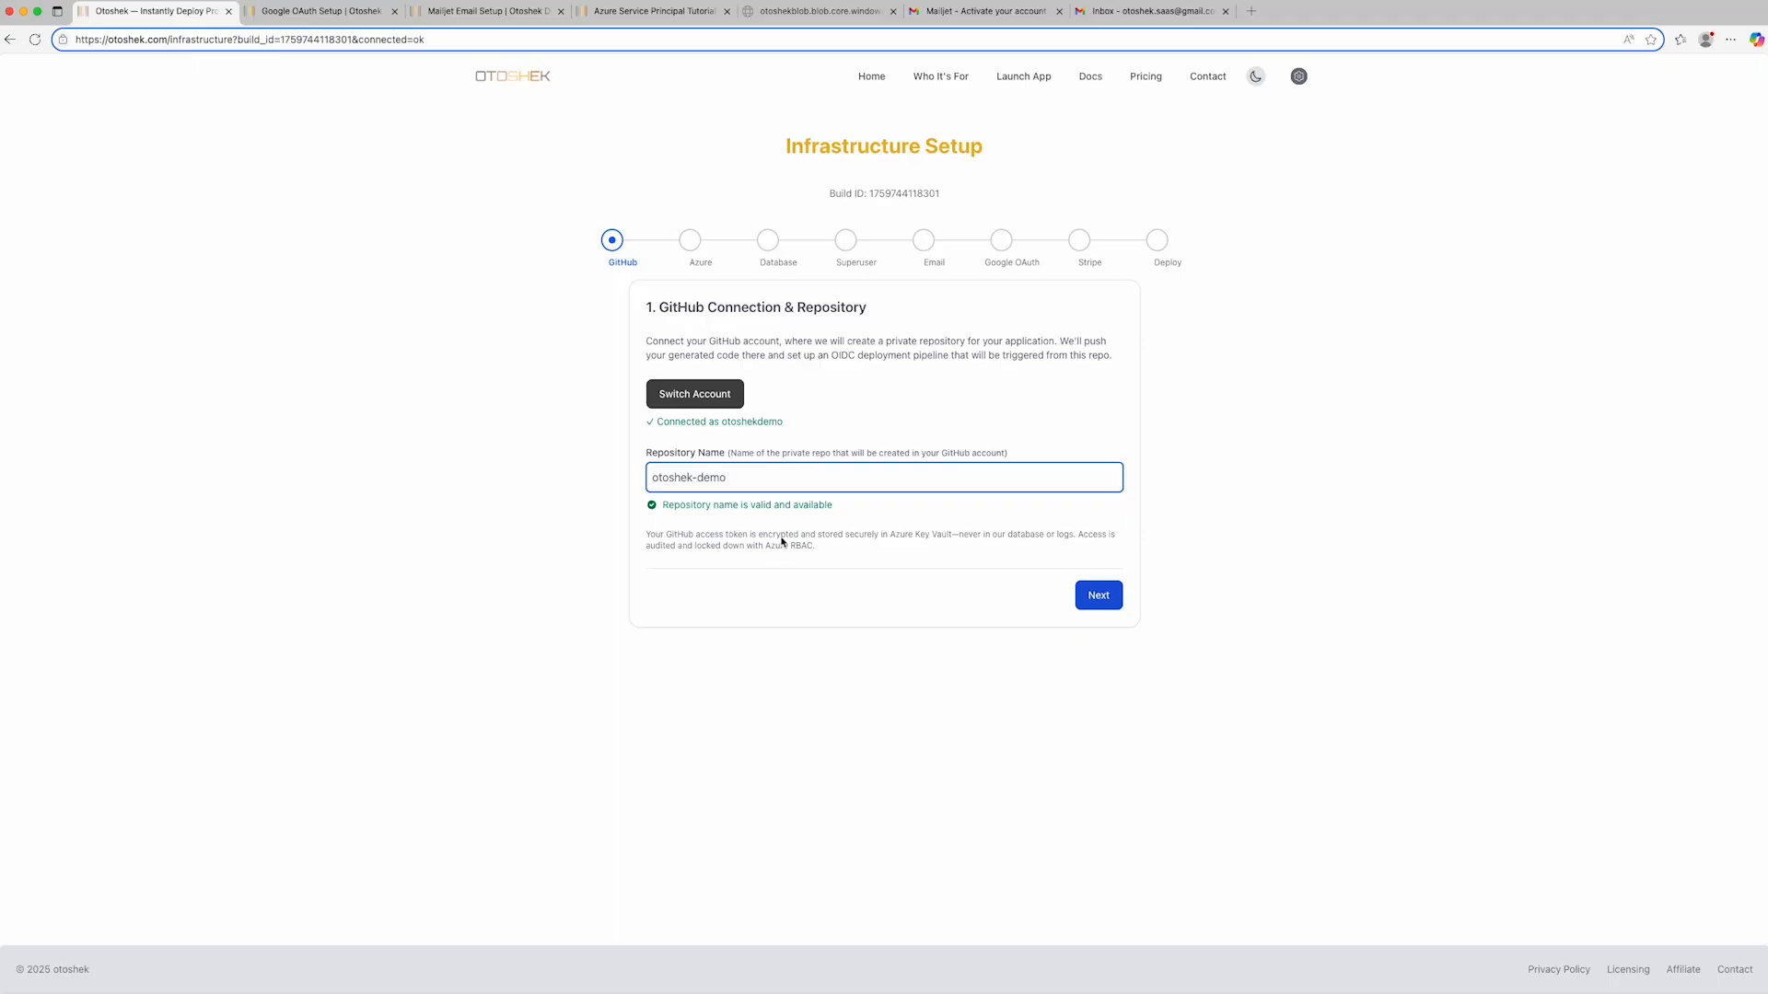
pyautogui.click(1096, 595)
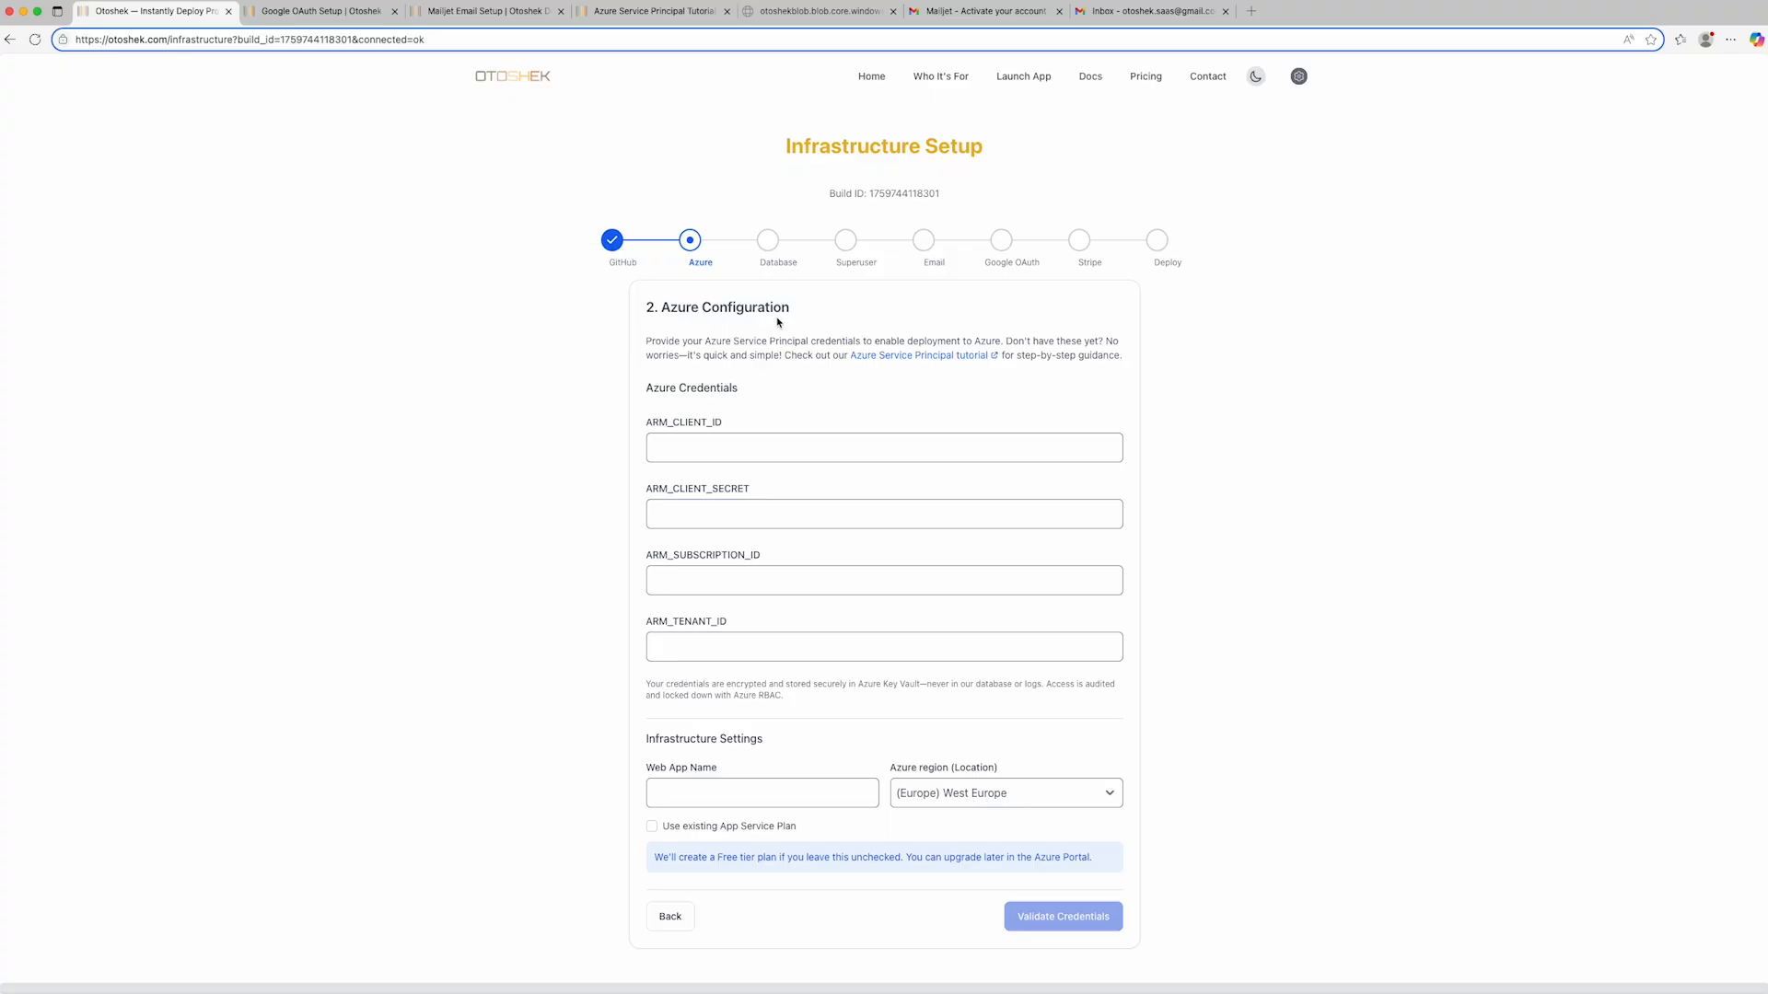
# - Copy the Azure client ID from the credentials file into the ARM_CLIENT_ID field
pyautogui.click(750, 451)
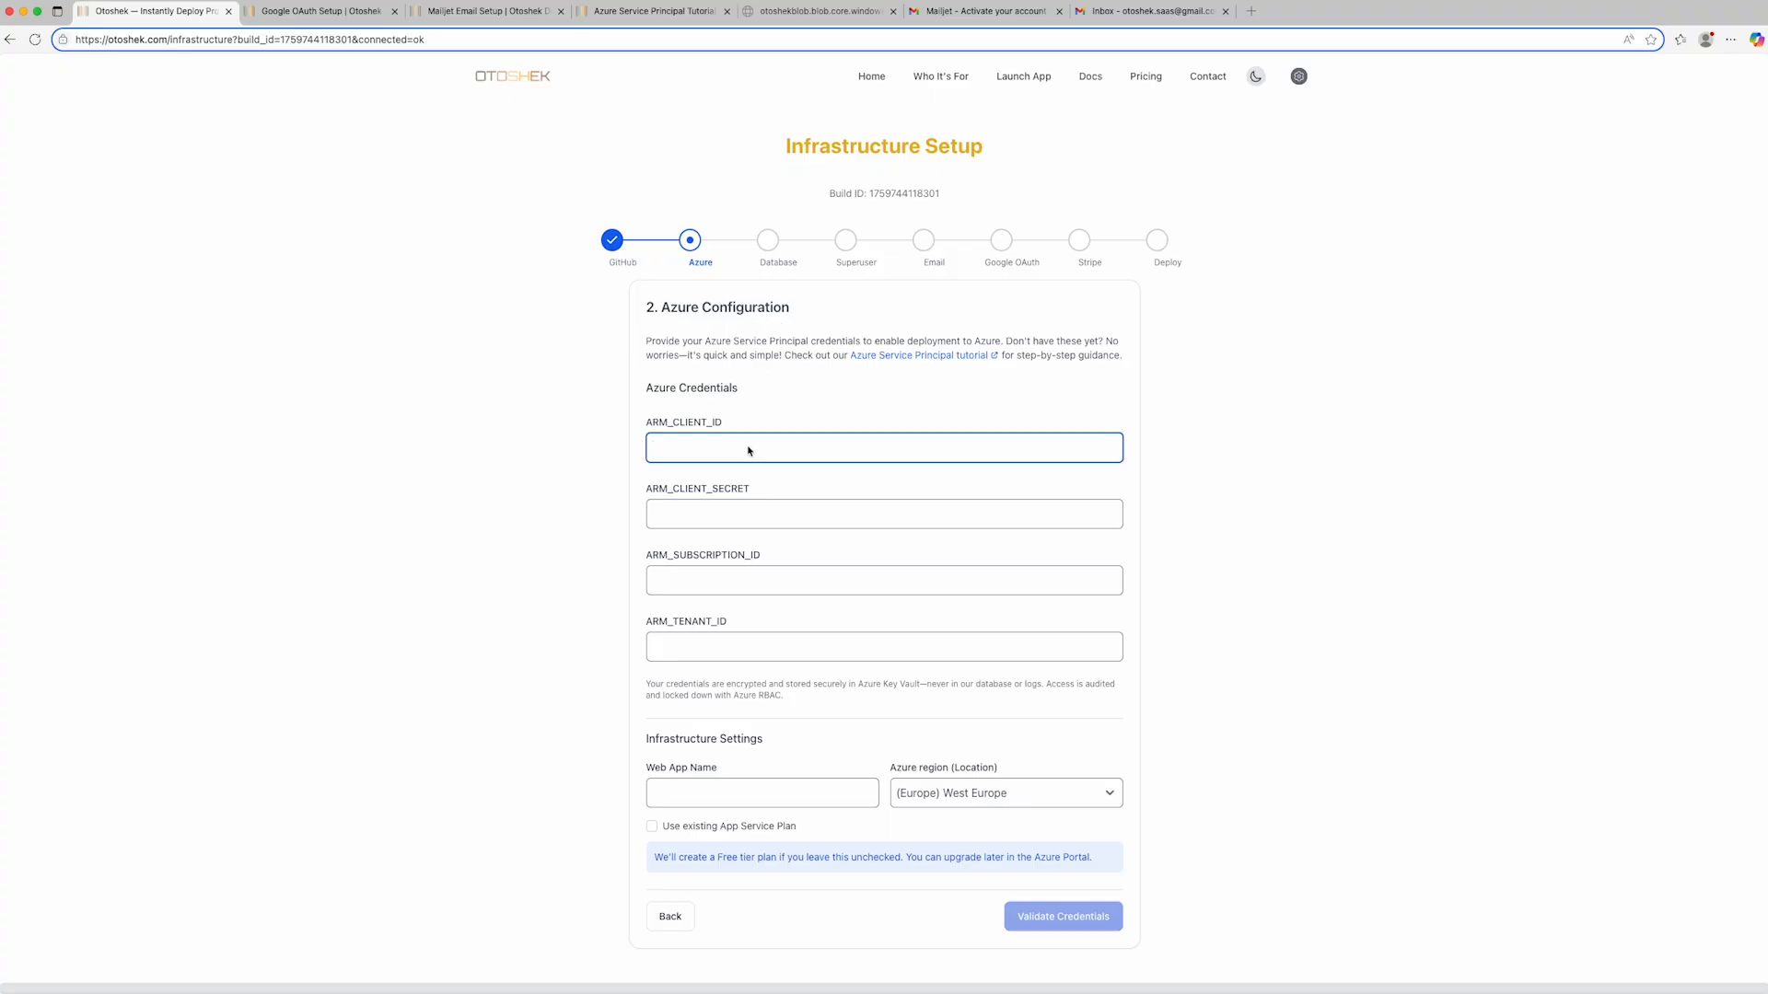
pyautogui.press('super+Tab')
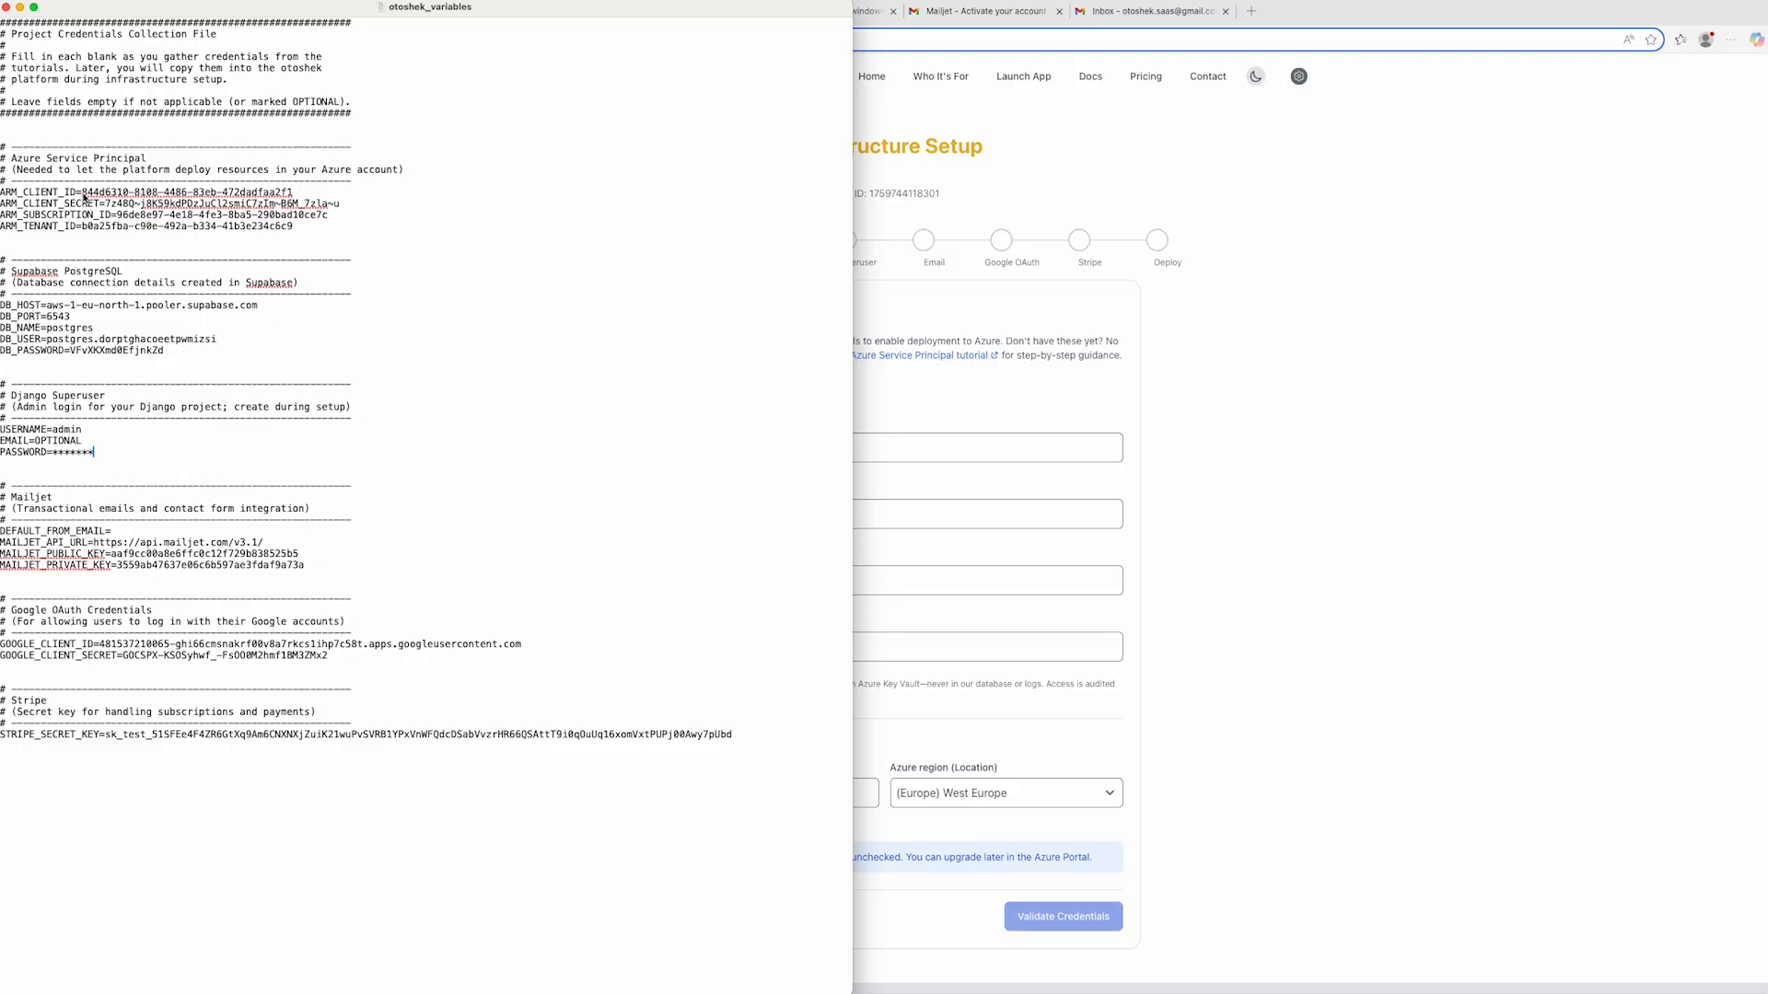
pyautogui.click(82, 193)
pyautogui.keyDown('shift'); pyautogui.click(308, 196); pyautogui.keyUp('shift')
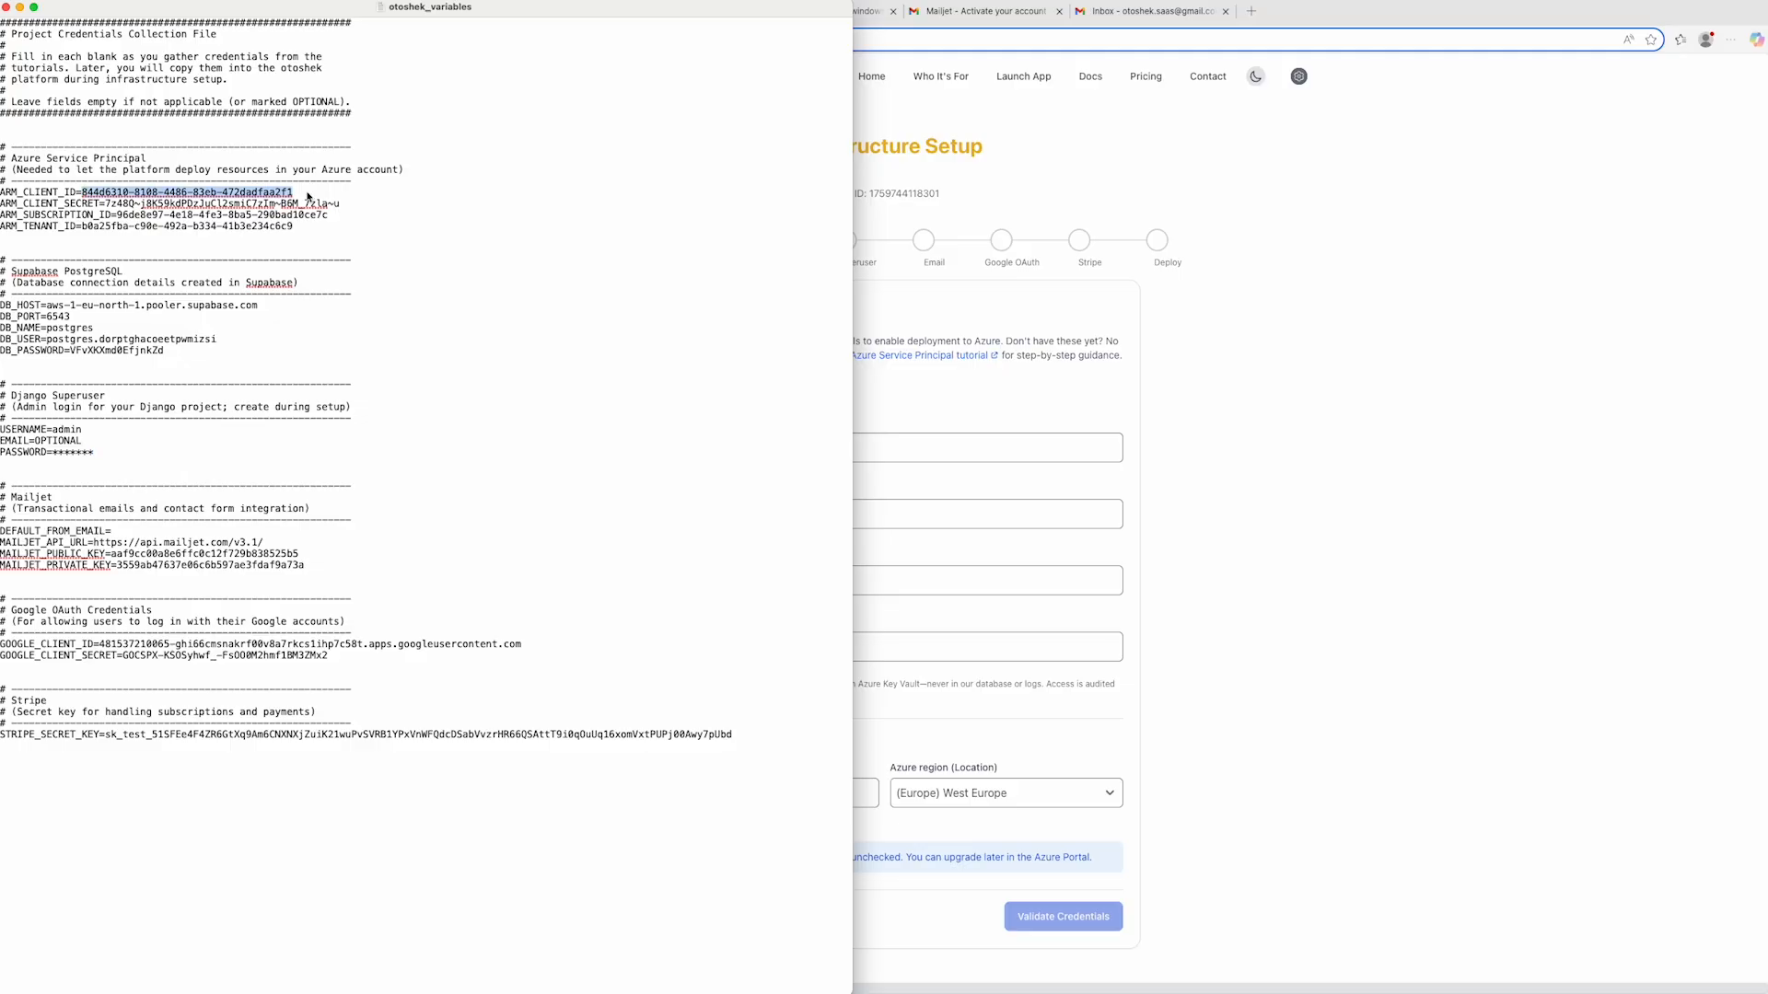
pyautogui.press('super+Tab')
pyautogui.press('super+v')
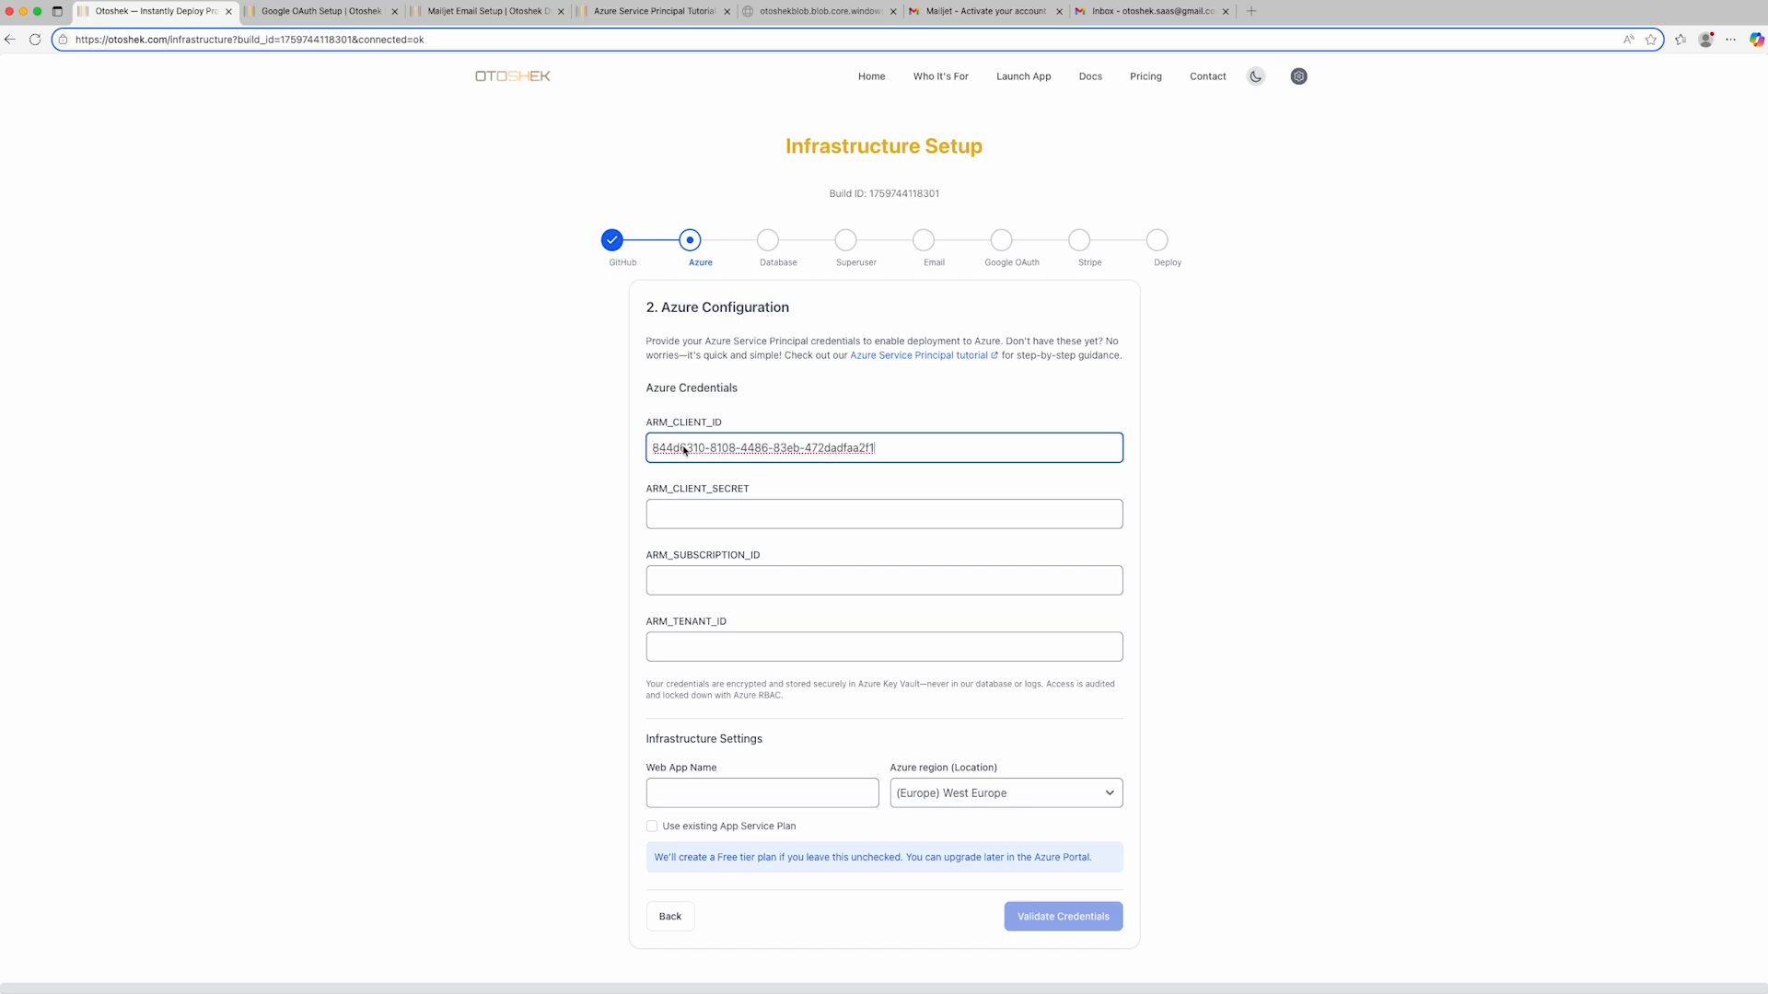
# - Copy the Azure client secret from the credentials file into the ARM_CLIENT_SECRET field
pyautogui.click(677, 520)
pyautogui.press('super+Tab')
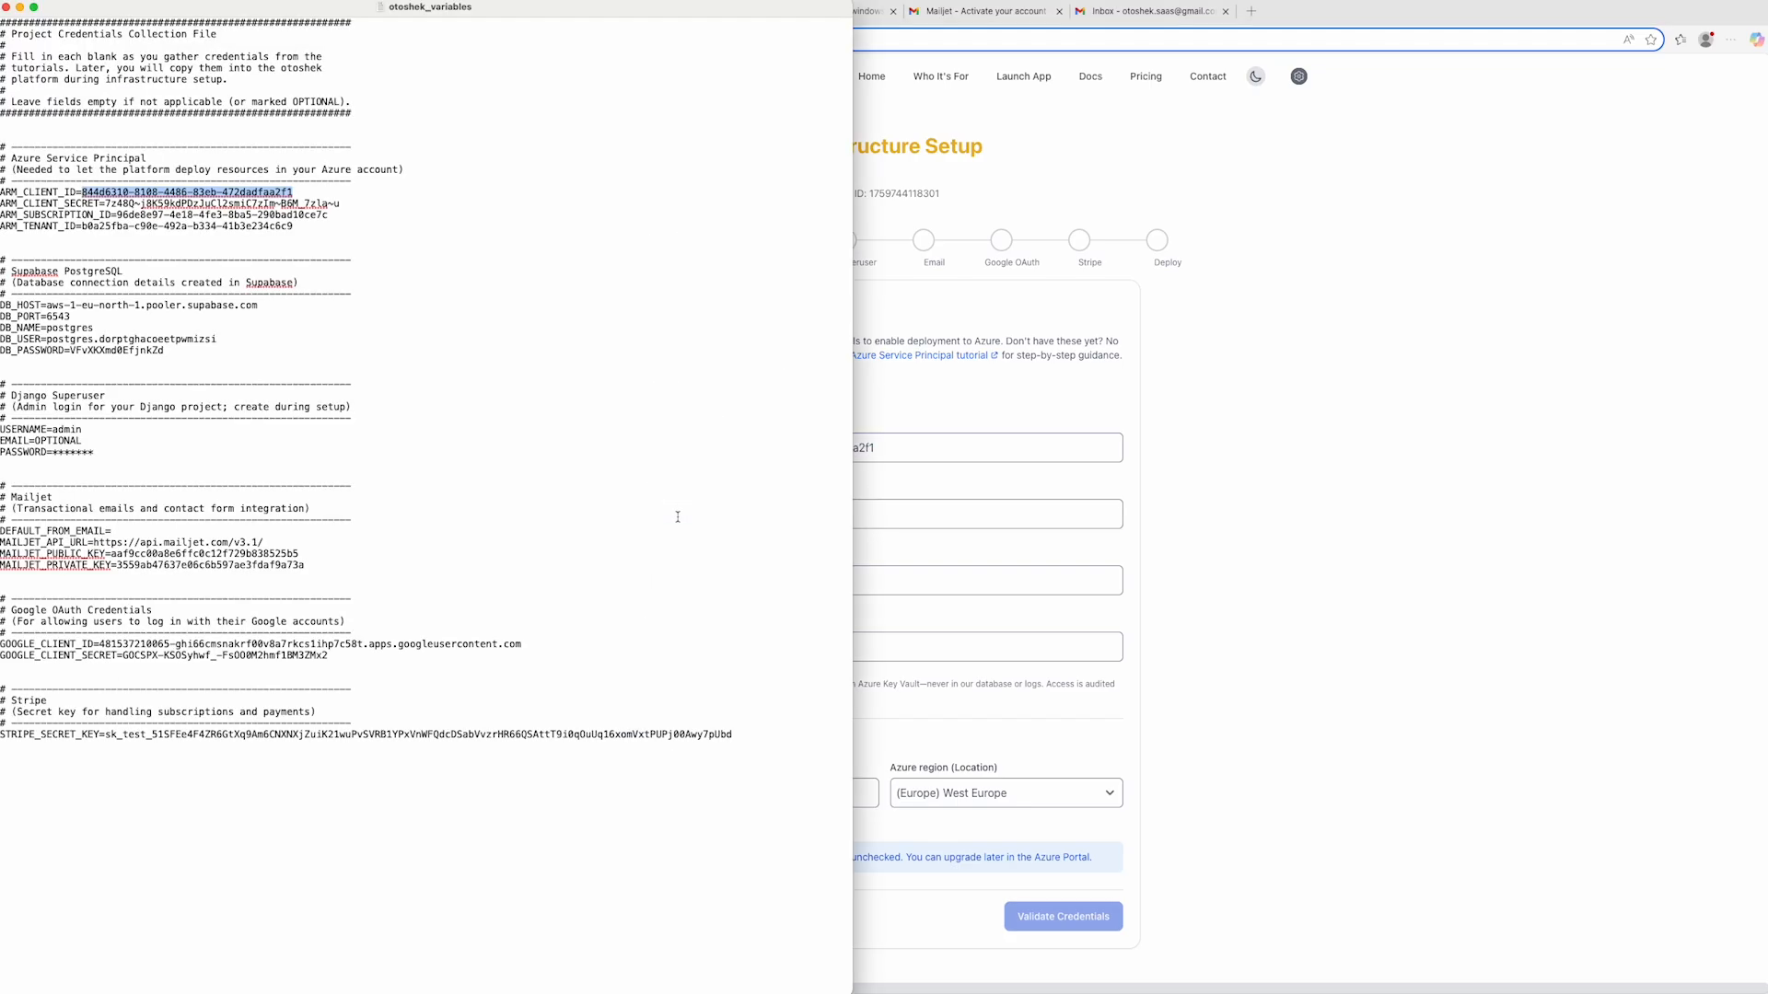
pyautogui.click(107, 204)
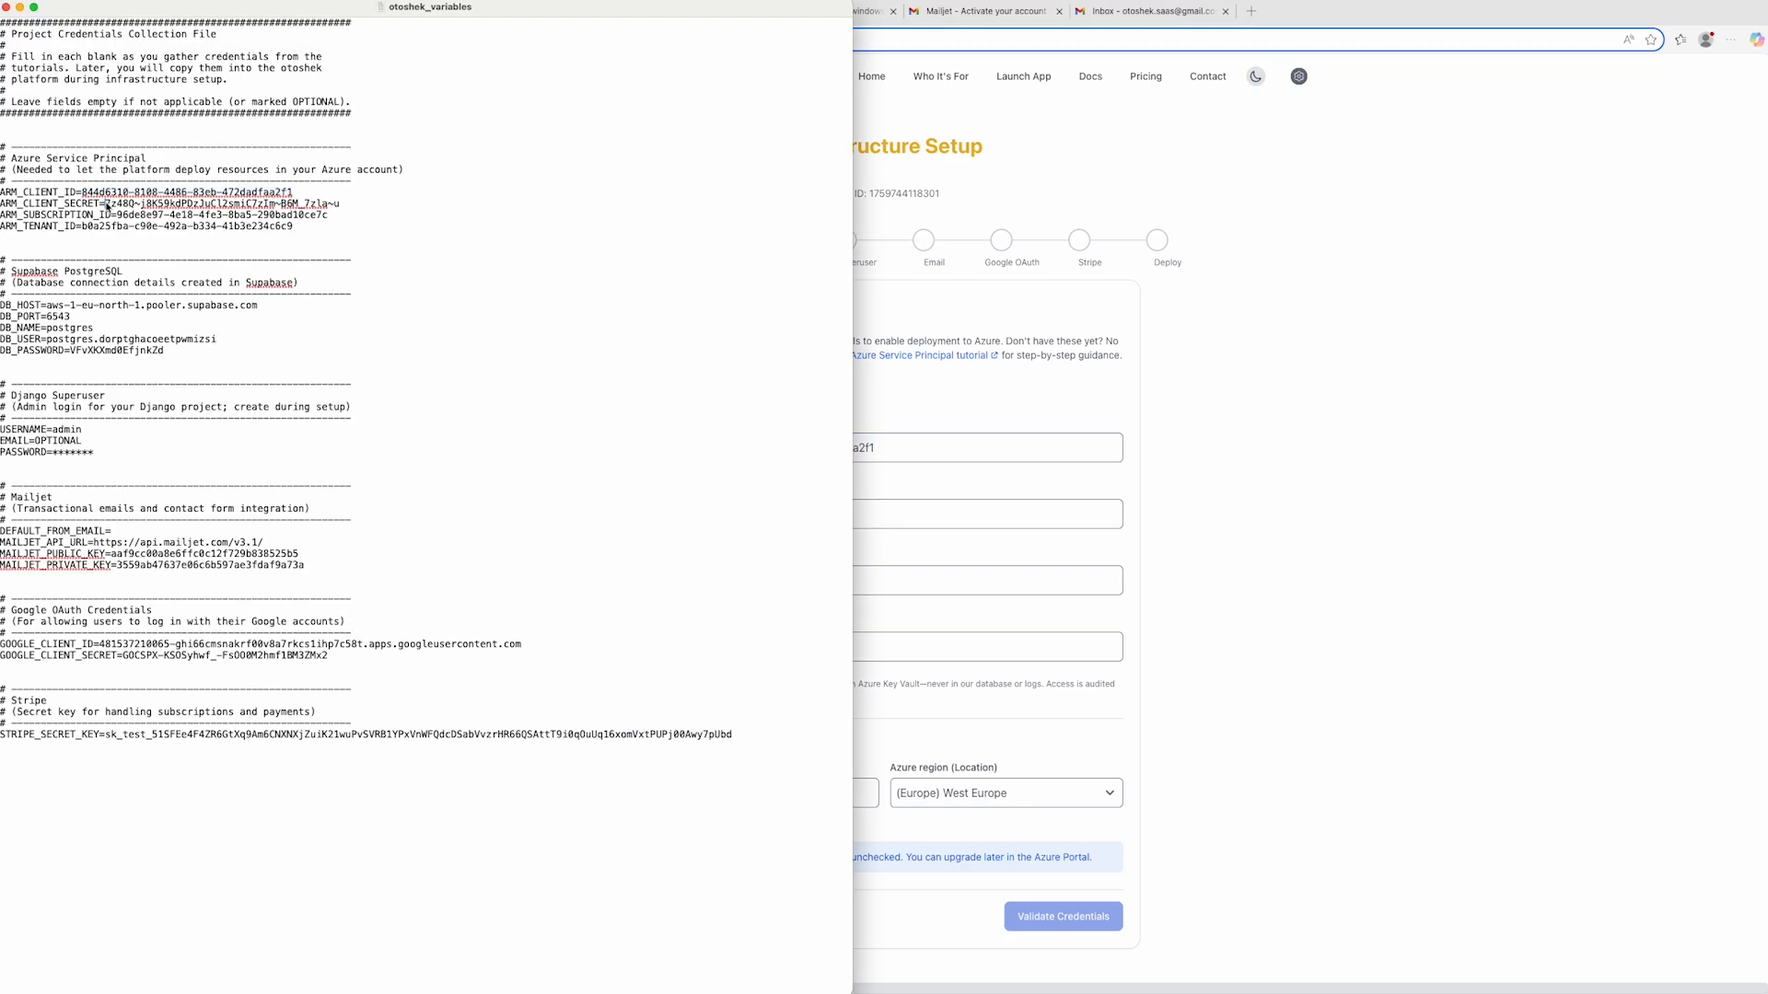
pyautogui.keyDown('shift'); pyautogui.click(348, 206); pyautogui.keyUp('shift')
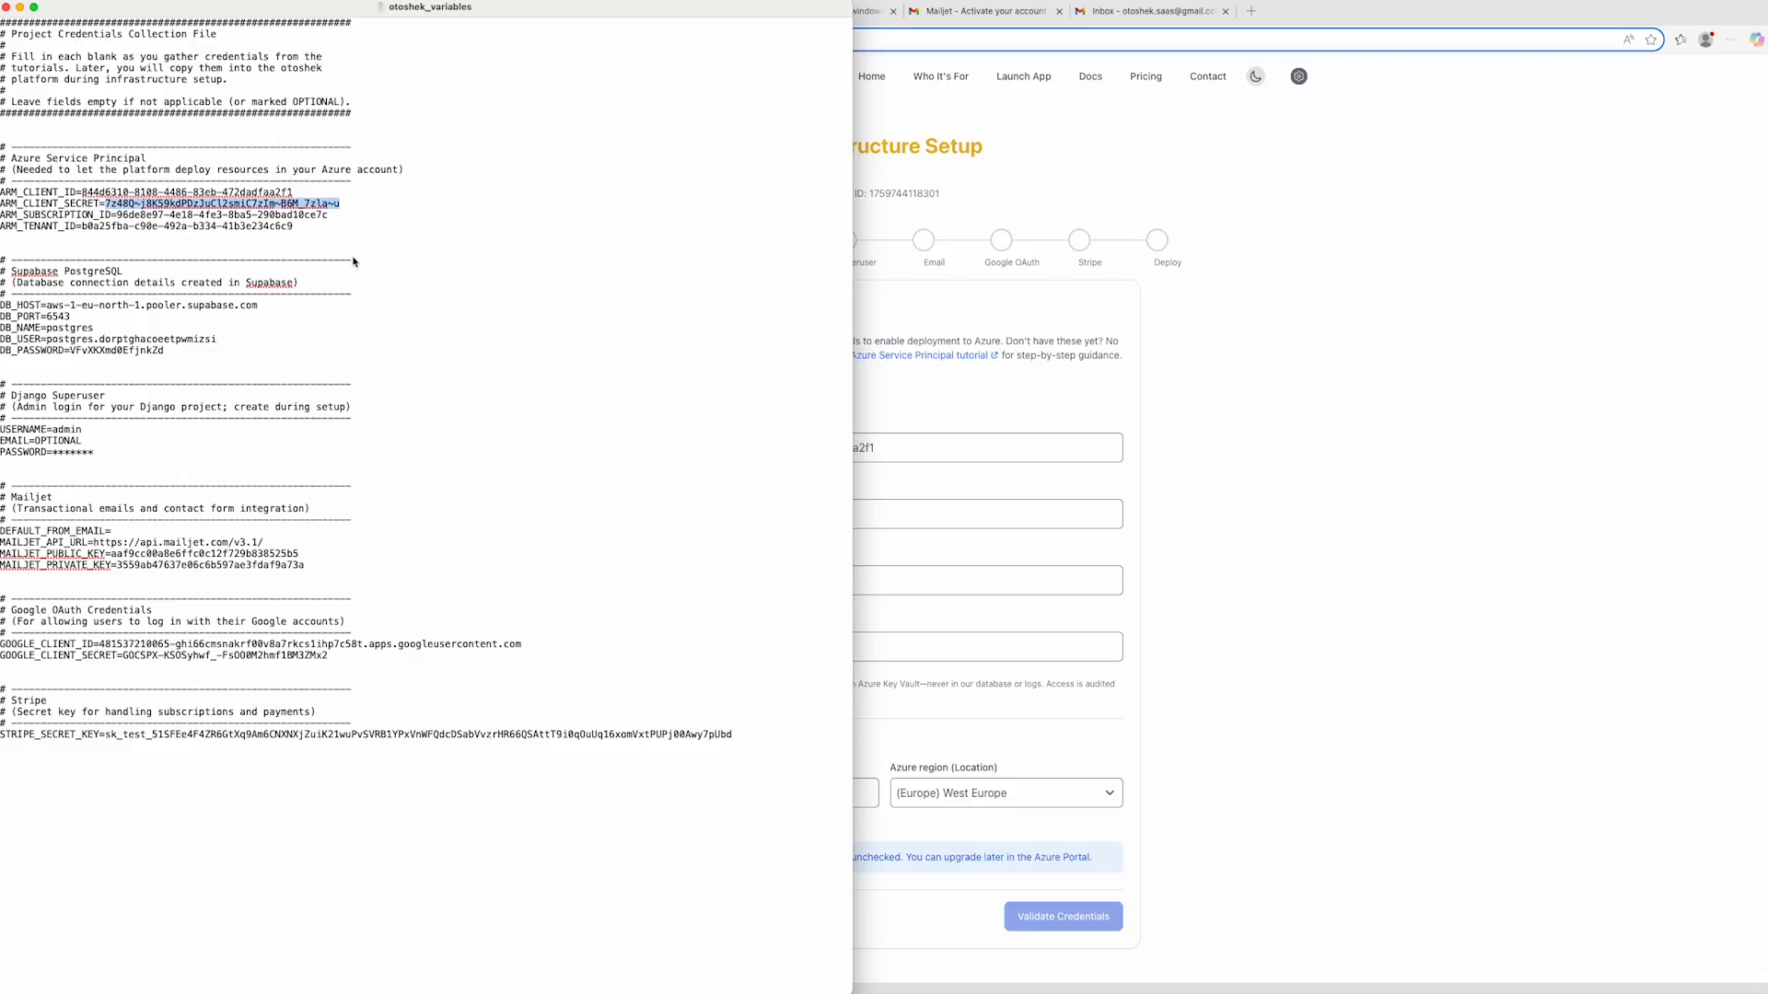
pyautogui.press('super+c')
pyautogui.press('super+Tab')
pyautogui.press('super+v')
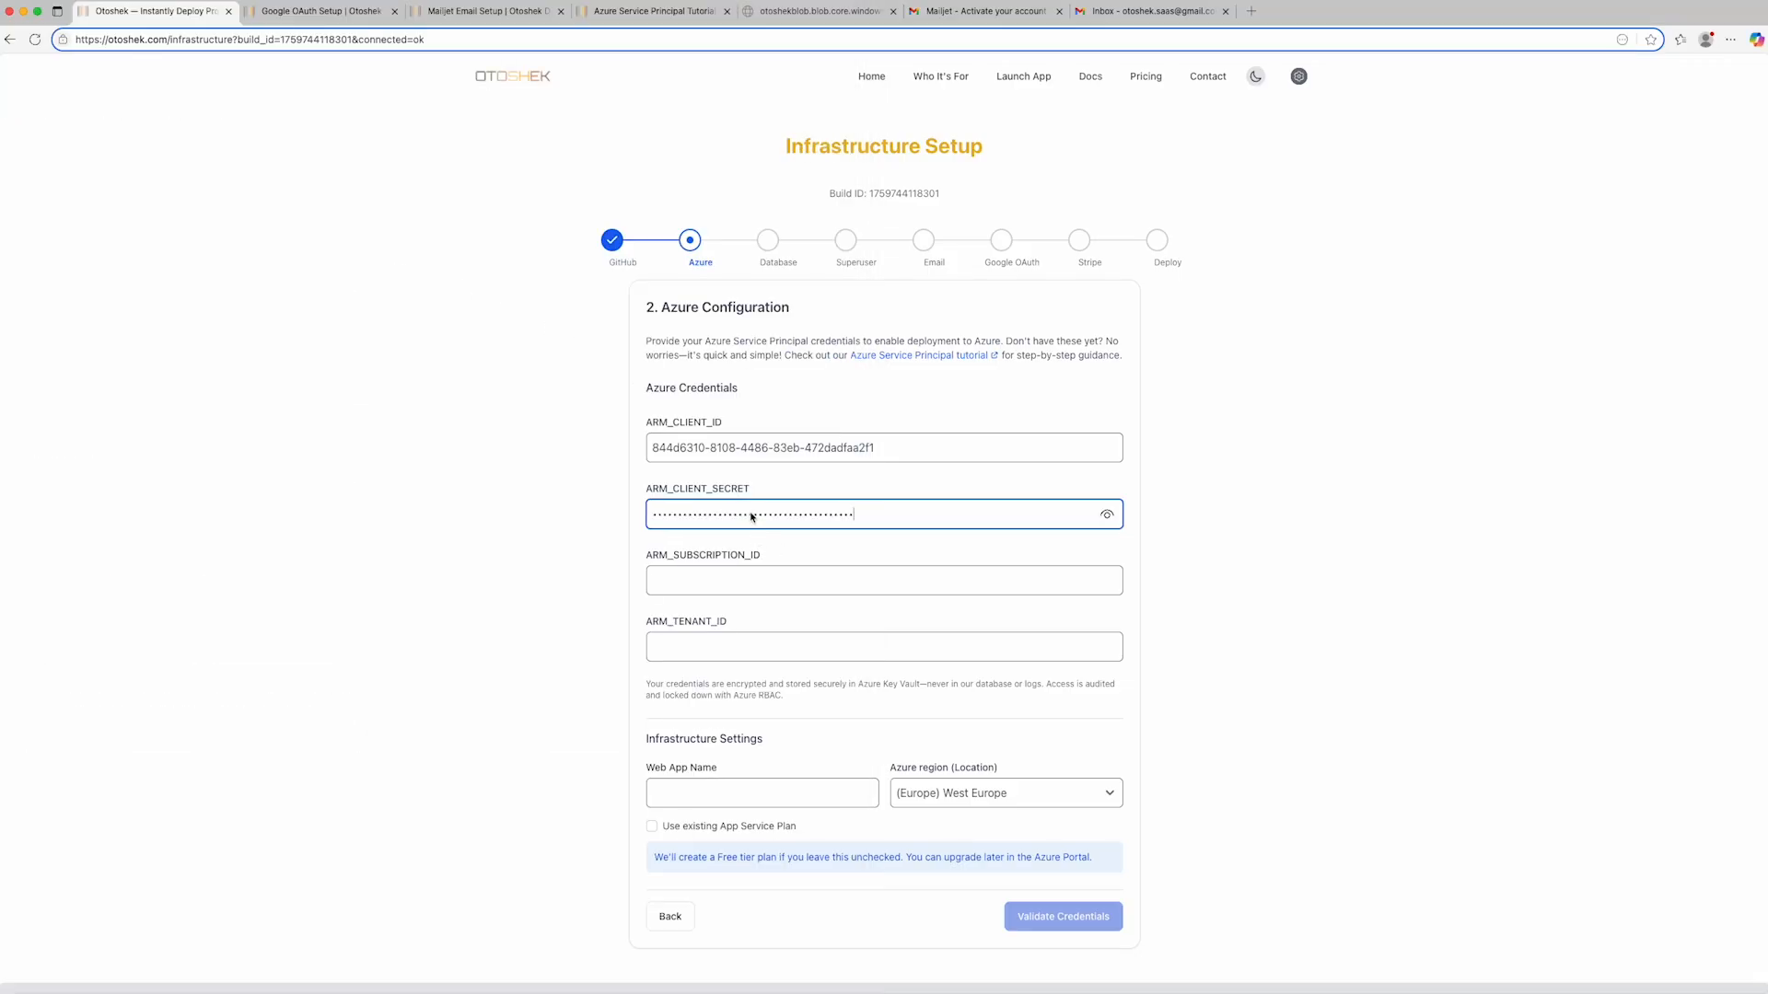
# - Copy the Azure subscription ID from the credentials file into the ARM_SUBSCRIPTION_ID field
pyautogui.press('super+Tab')
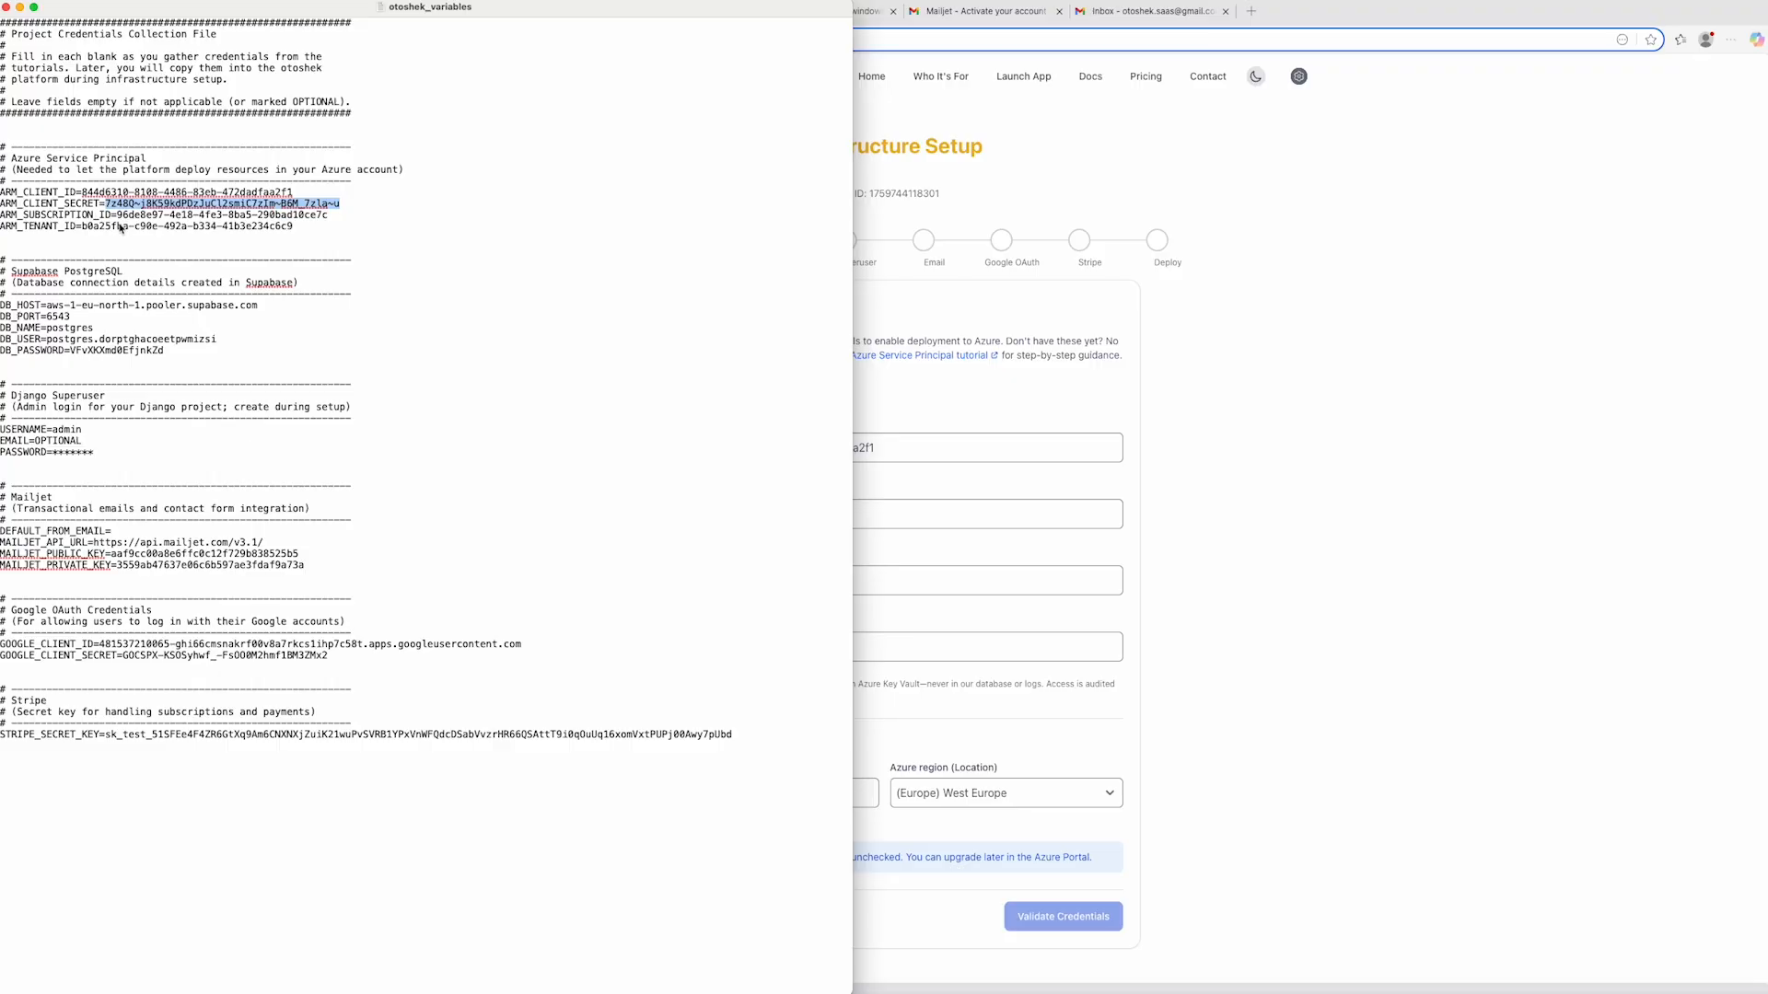
pyautogui.click(118, 217)
pyautogui.keyDown('shift'); pyautogui.click(332, 218); pyautogui.keyUp('shift')
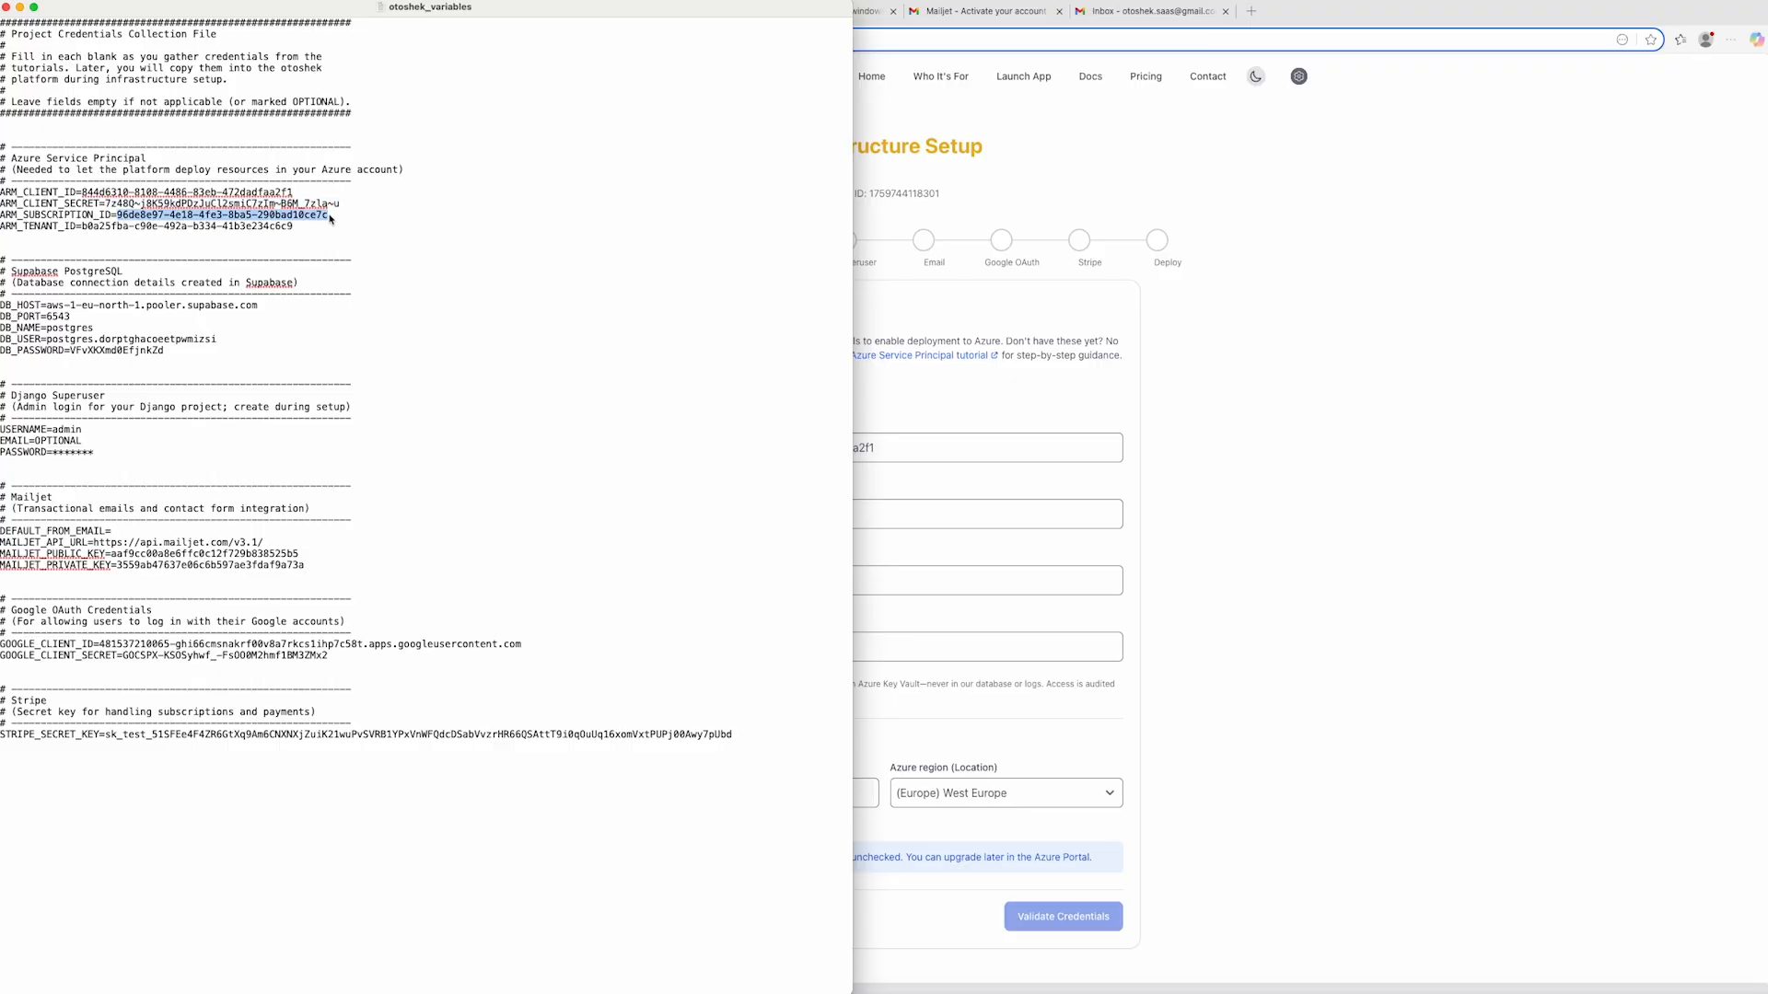
pyautogui.press('super+c')
pyautogui.press('super+Tab')
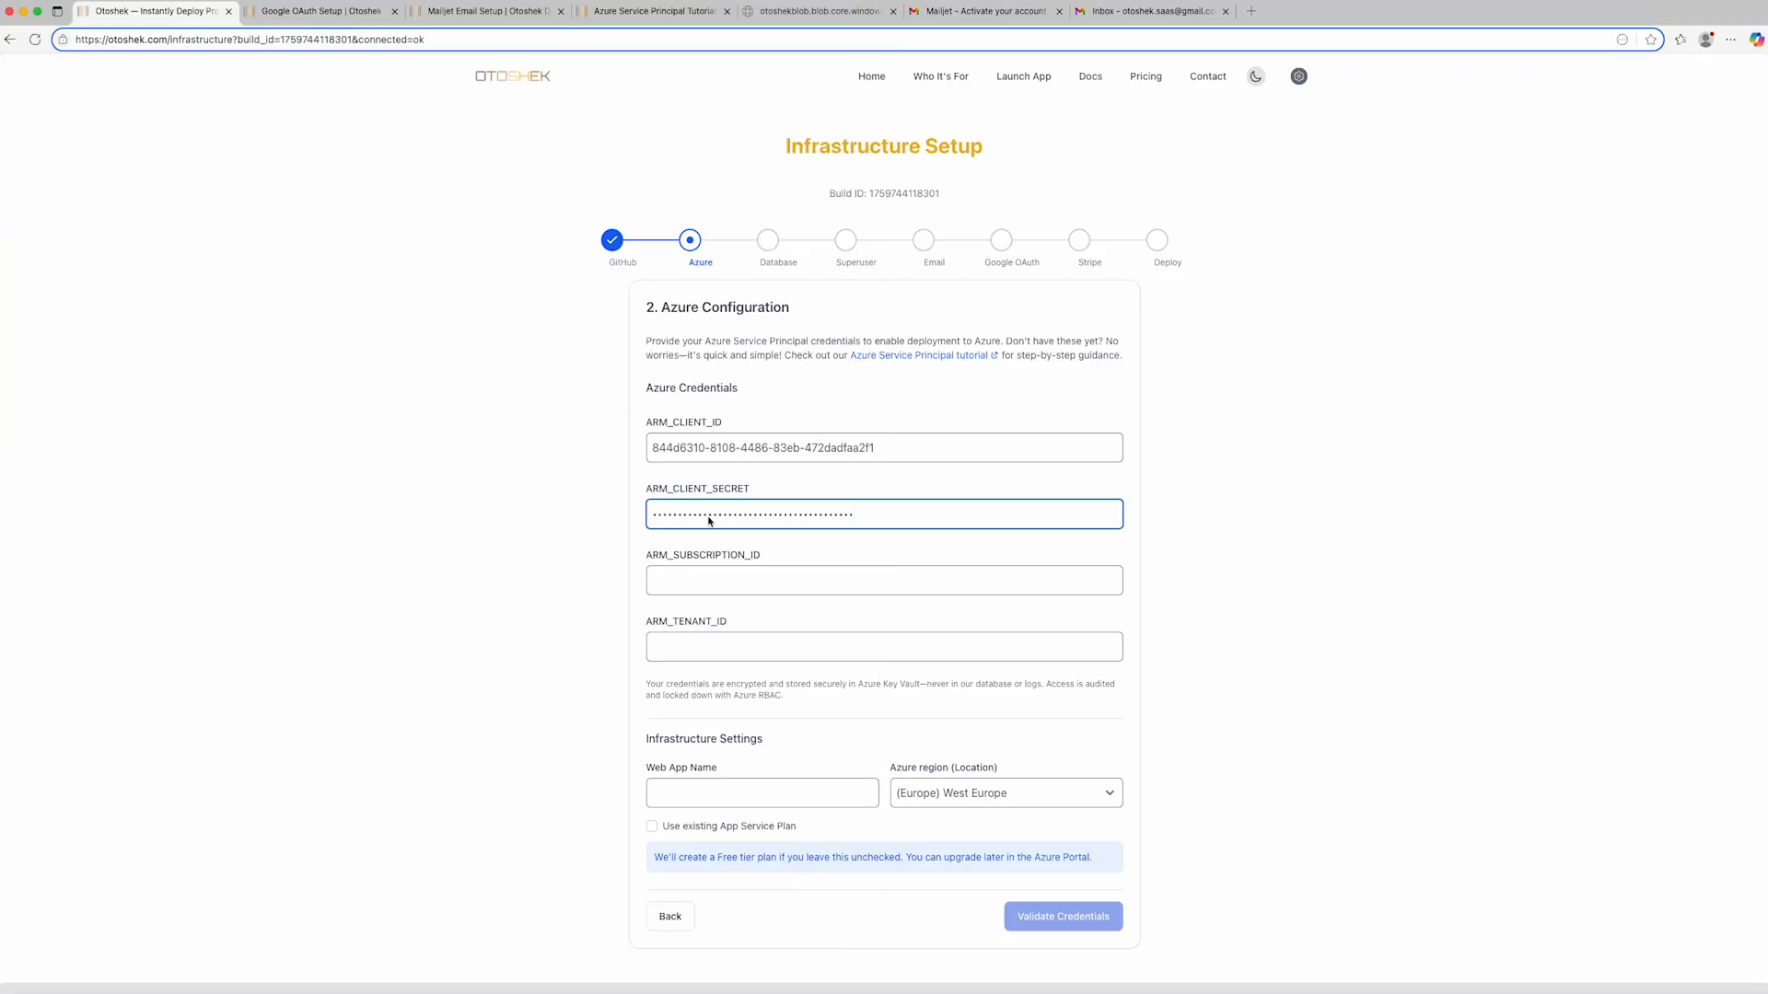
pyautogui.click(714, 580)
pyautogui.press('super+v')
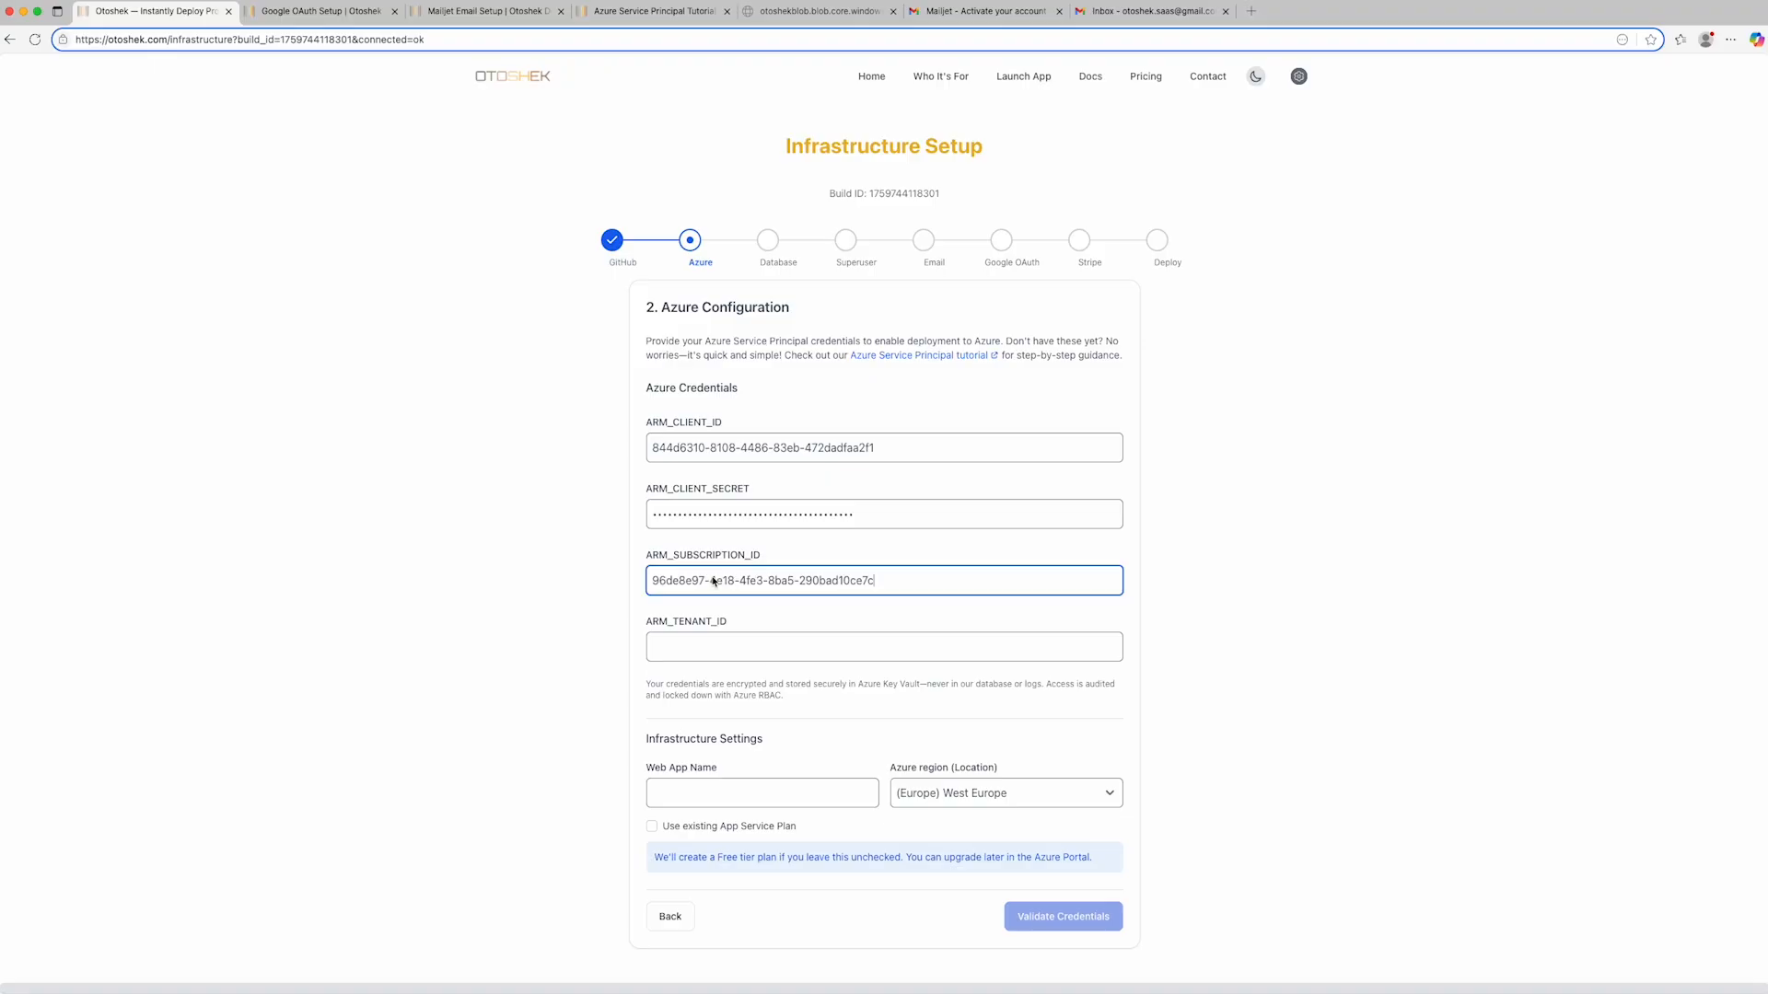
# - Copy the Azure tenant ID from the credentials file into the ARM_TENANT_ID field
pyautogui.press('super+Tab')
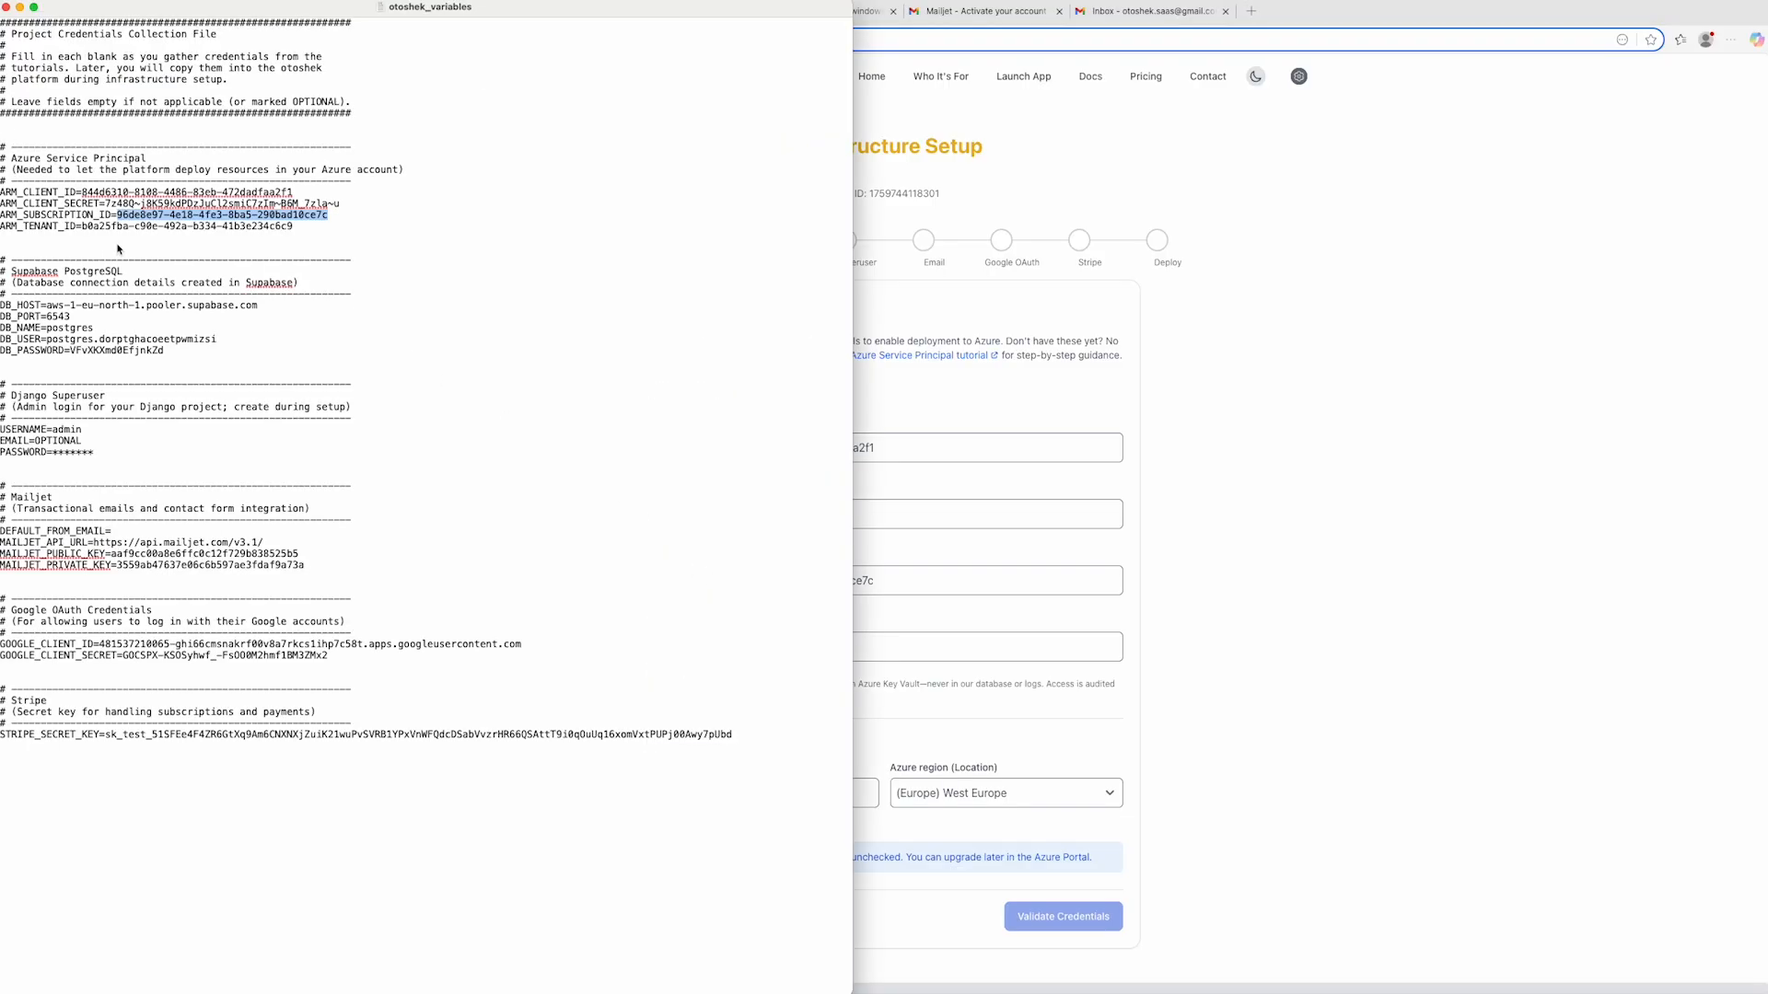
pyautogui.click(81, 227)
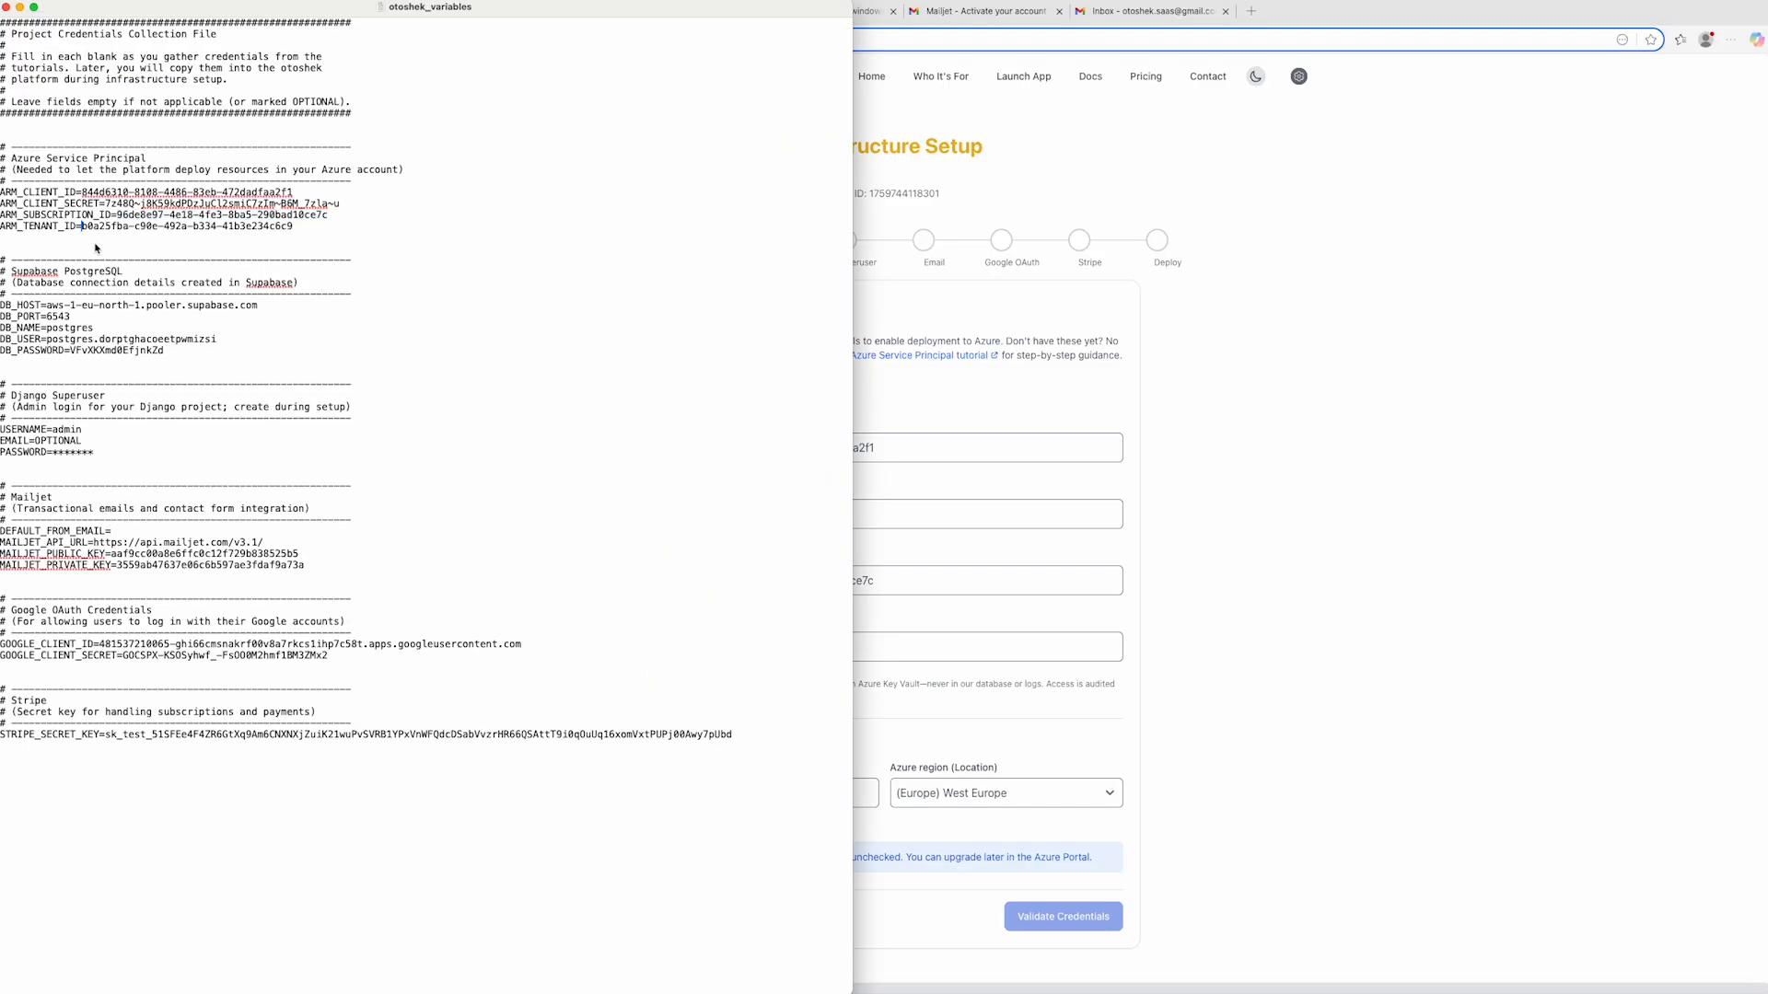
pyautogui.keyDown('shift'); pyautogui.click(293, 232); pyautogui.keyUp('shift')
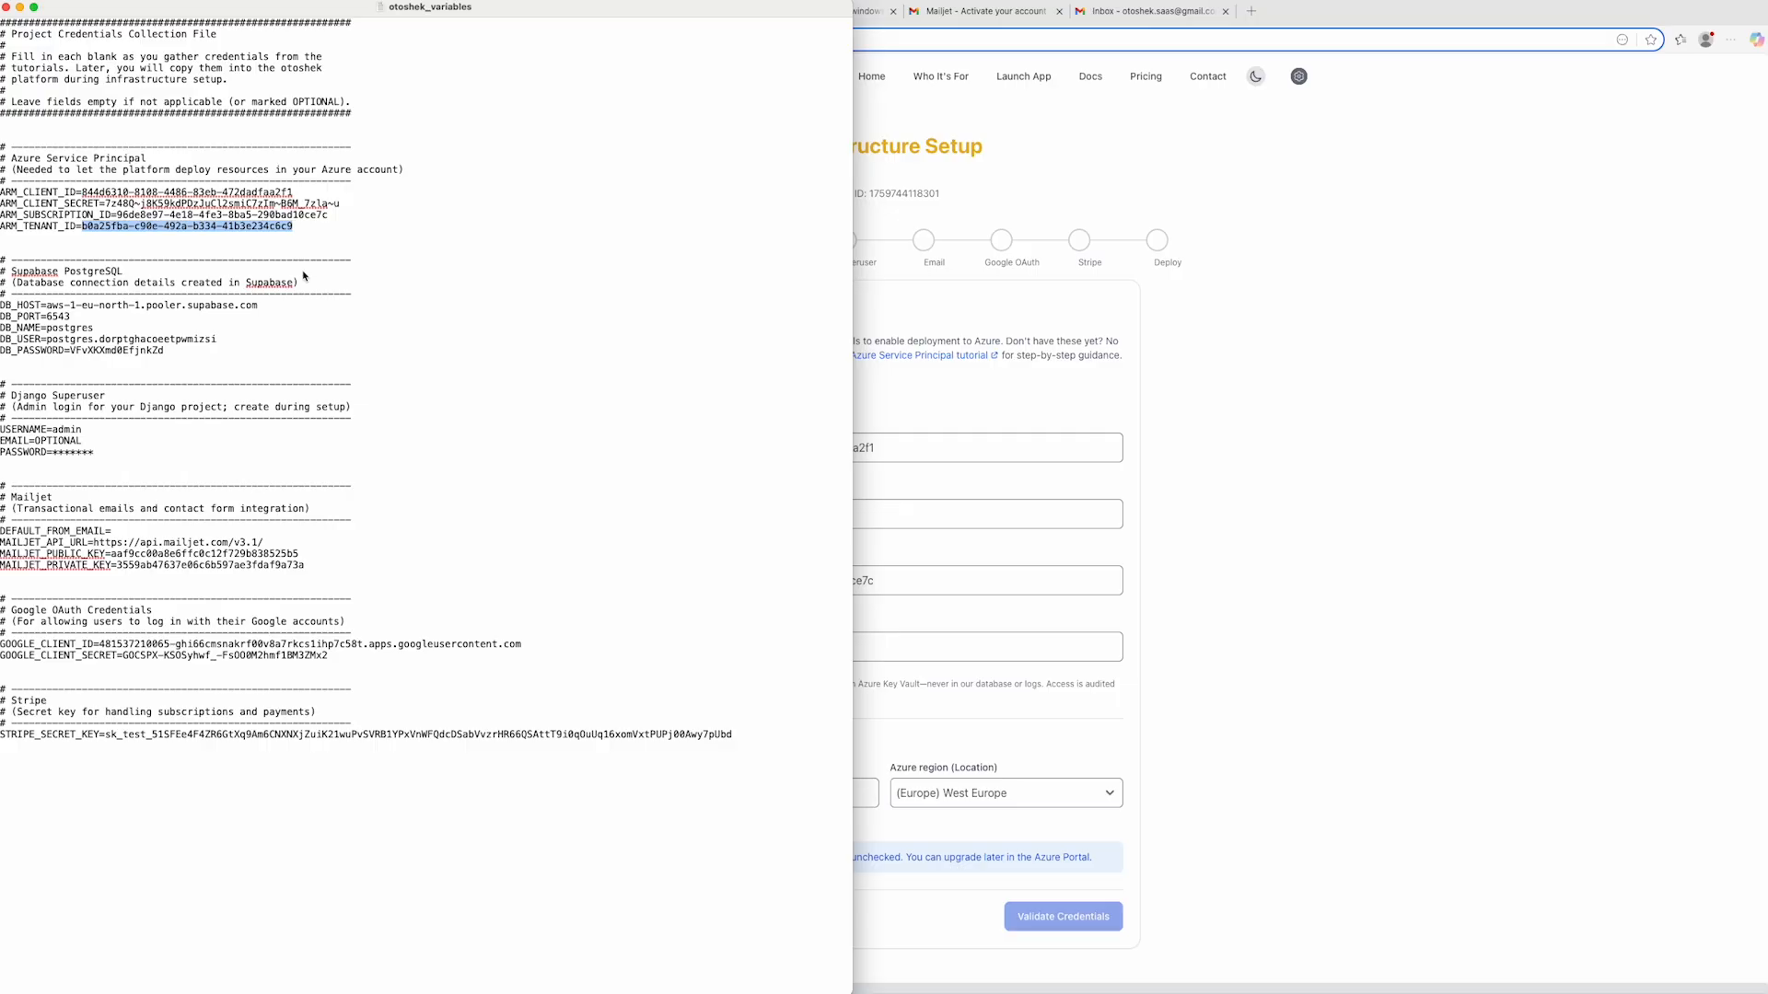
pyautogui.press('super+Tab')
pyautogui.click(766, 648)
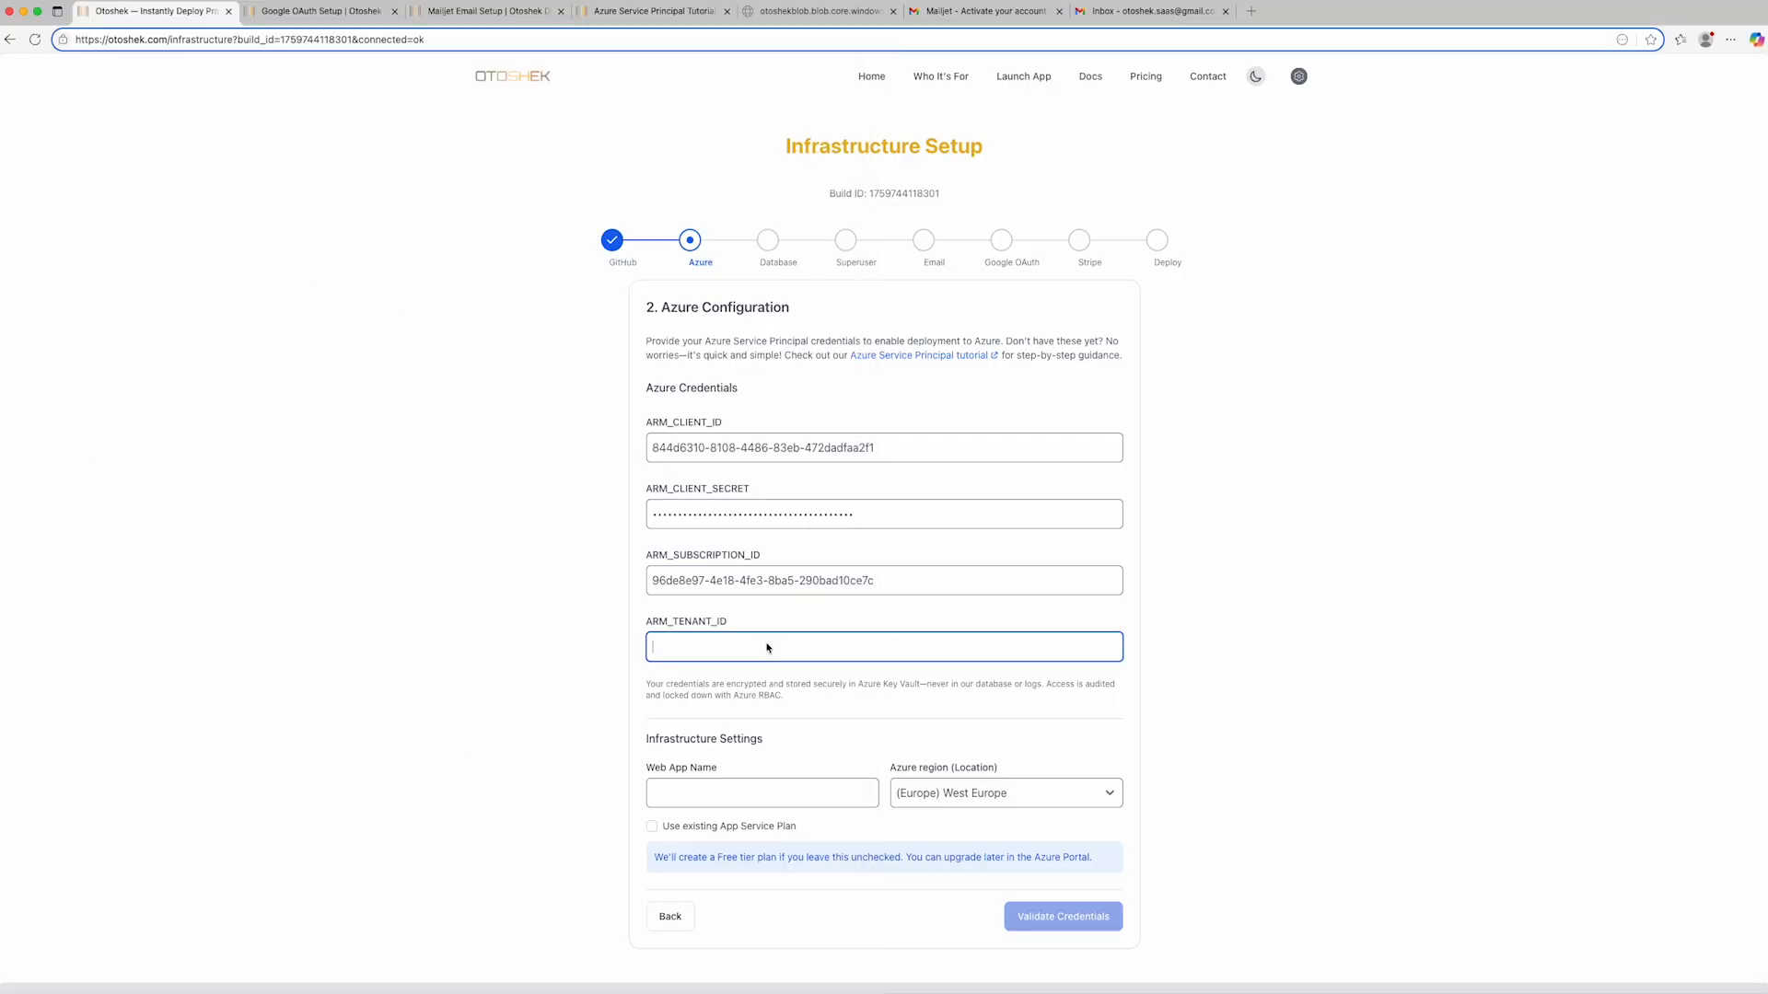
pyautogui.press('super+v')
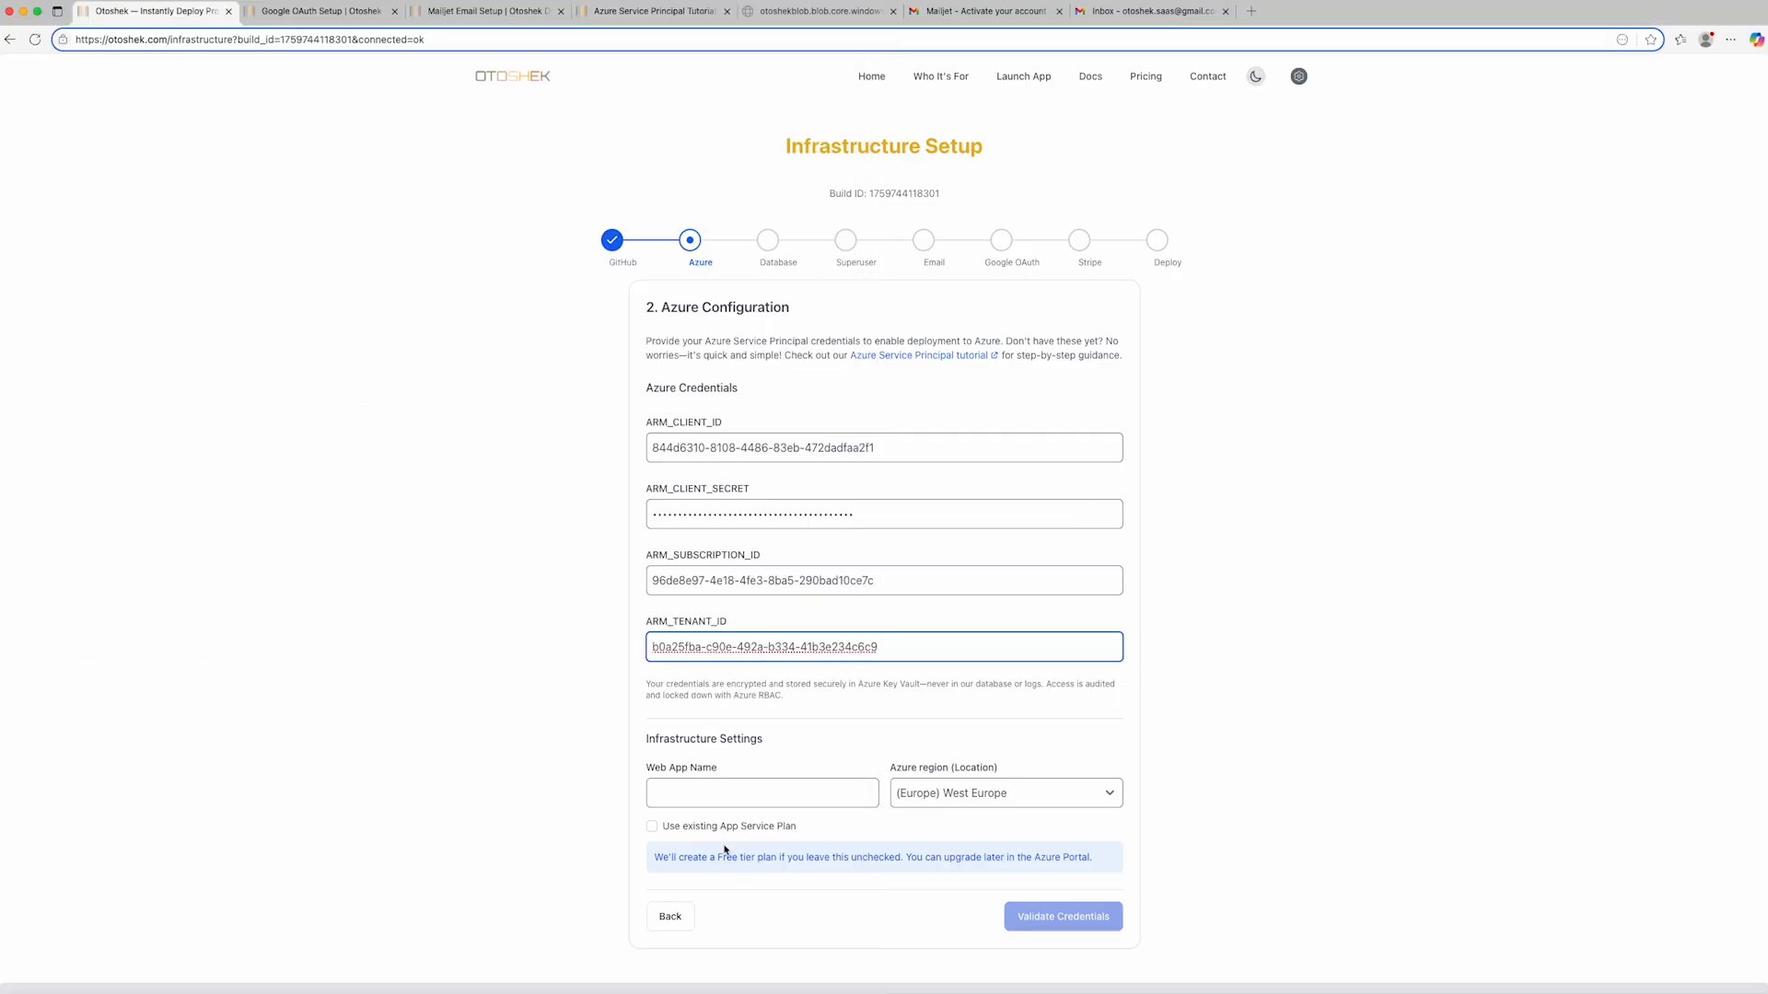
# - Name the web app az-otoshek-demo and choose (Europe) West Europe as the Azure region
pyautogui.click(700, 800)
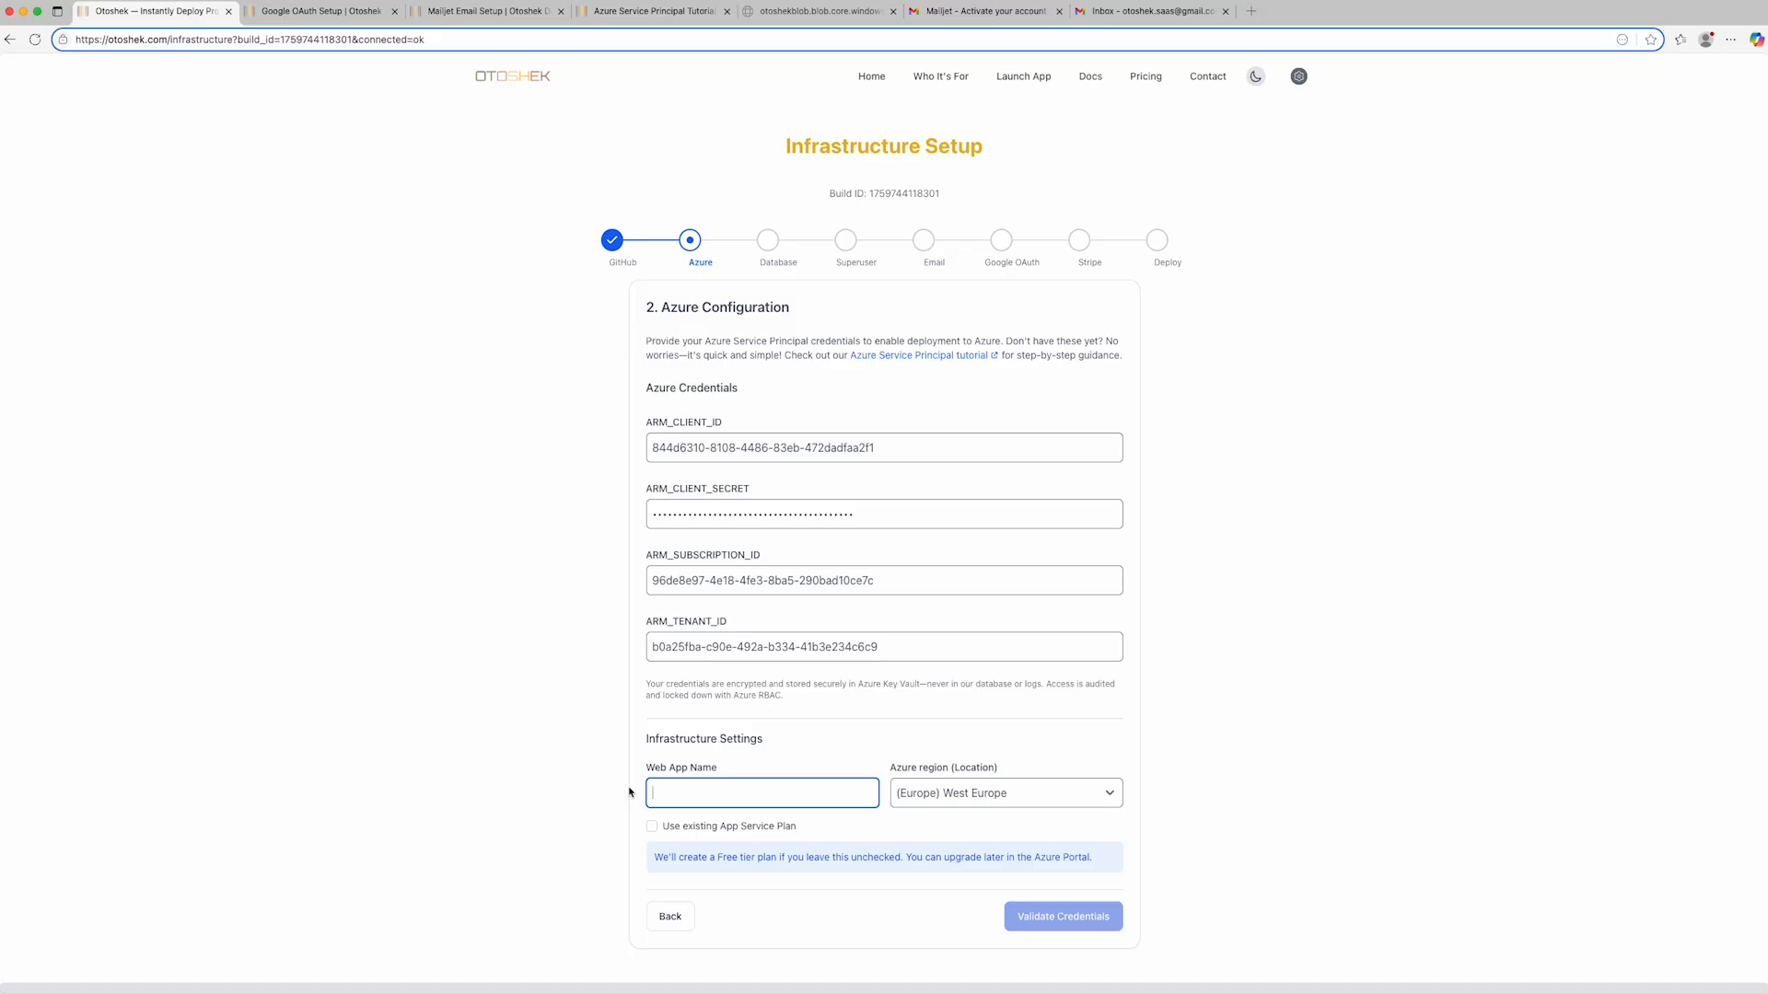
pyautogui.write('az-otoshek')
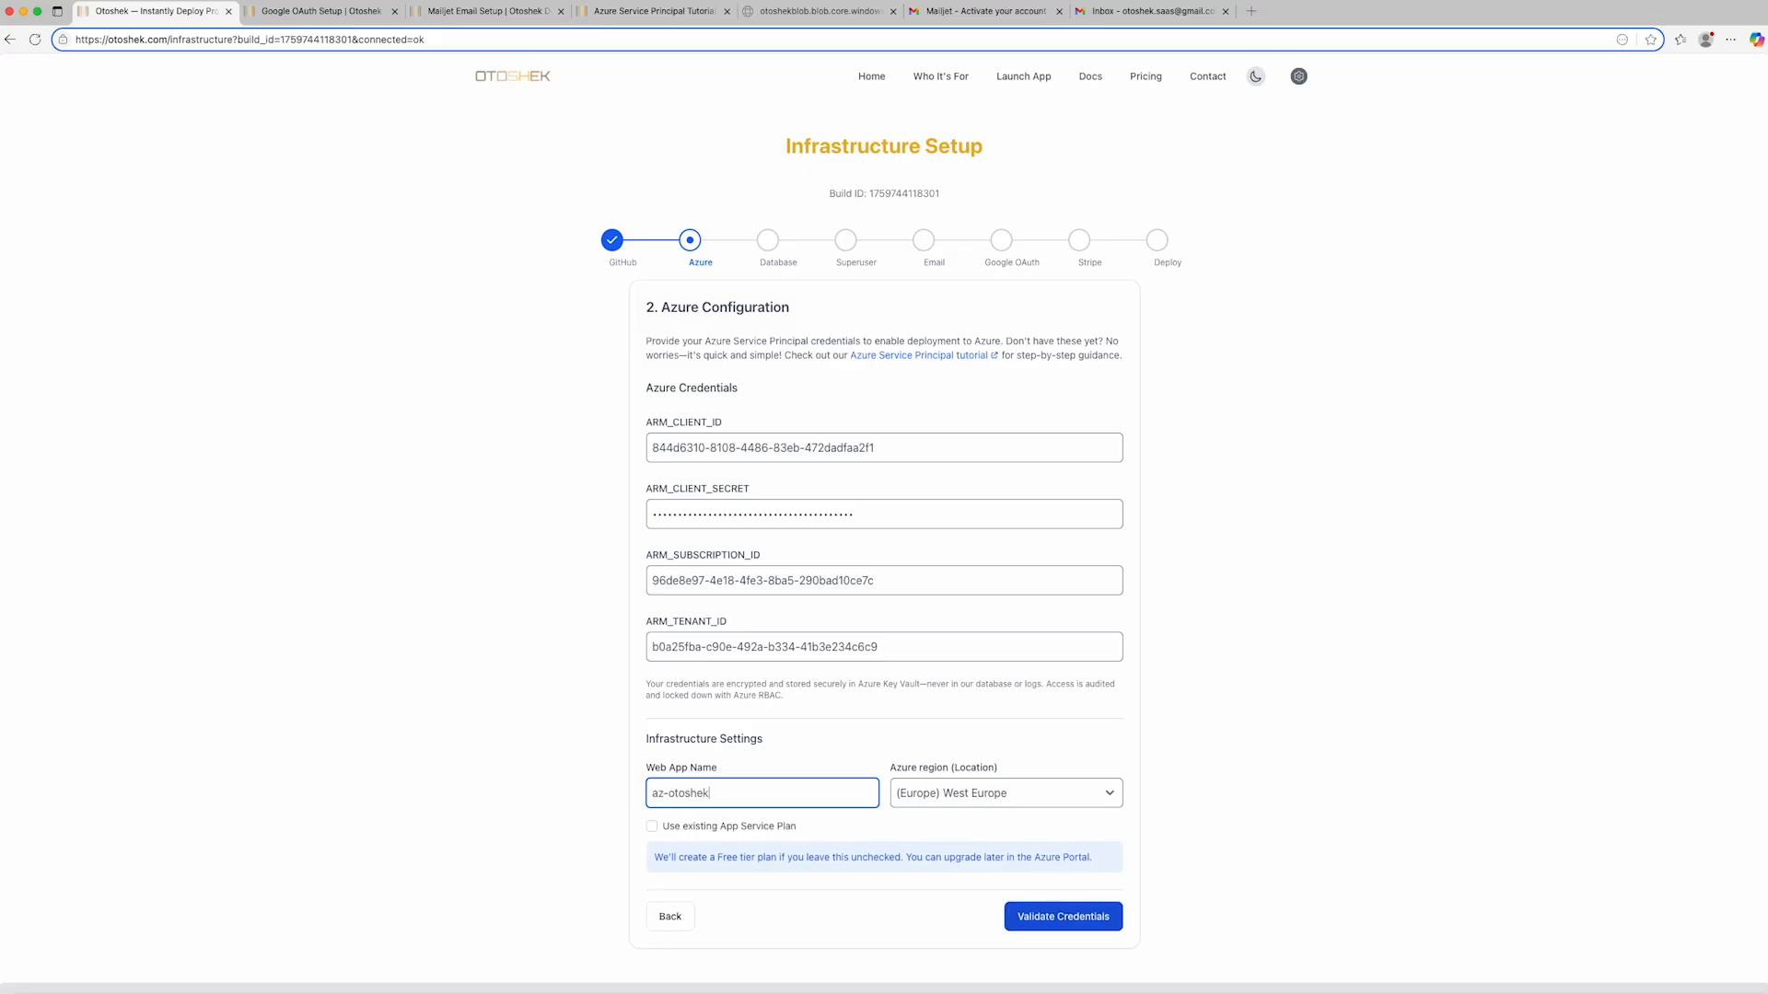
pyautogui.write('-demo')
pyautogui.click(1109, 795)
pyautogui.scroll(-10, 1066, 800)
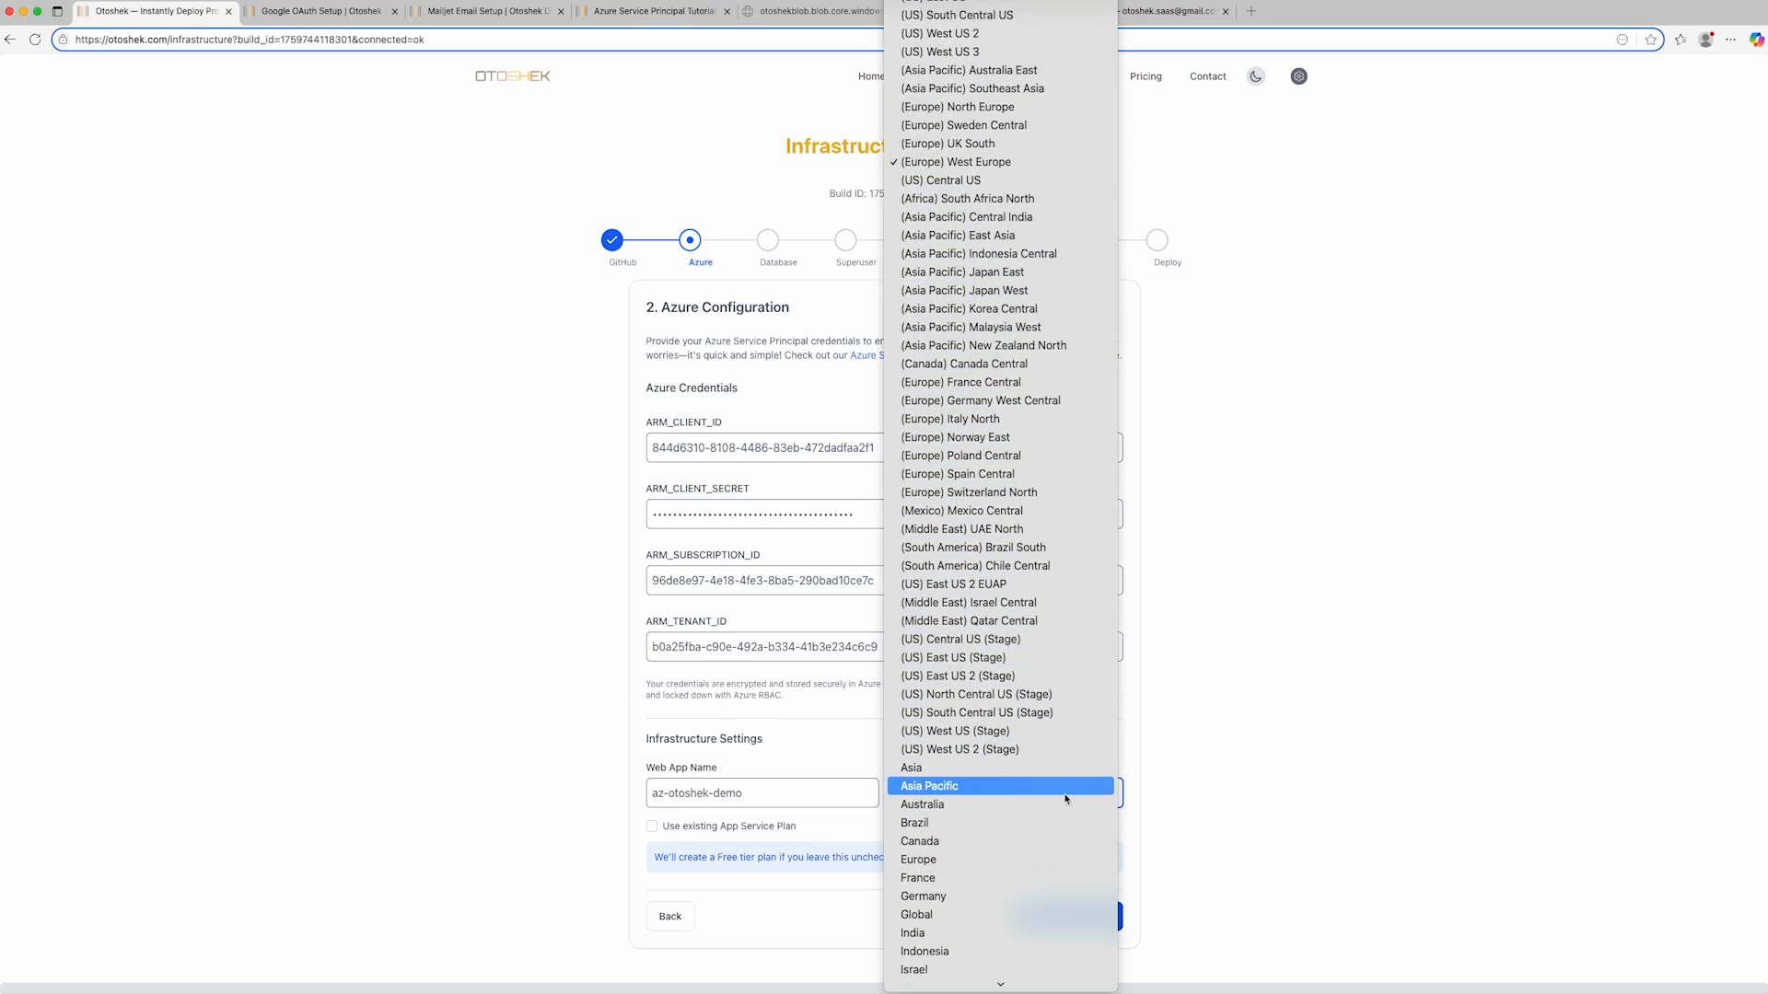
pyautogui.click(975, 164)
# - Validate the Azure credentials and proceed to the database configuration, declining to save the password in the browser
pyautogui.click(1062, 916)
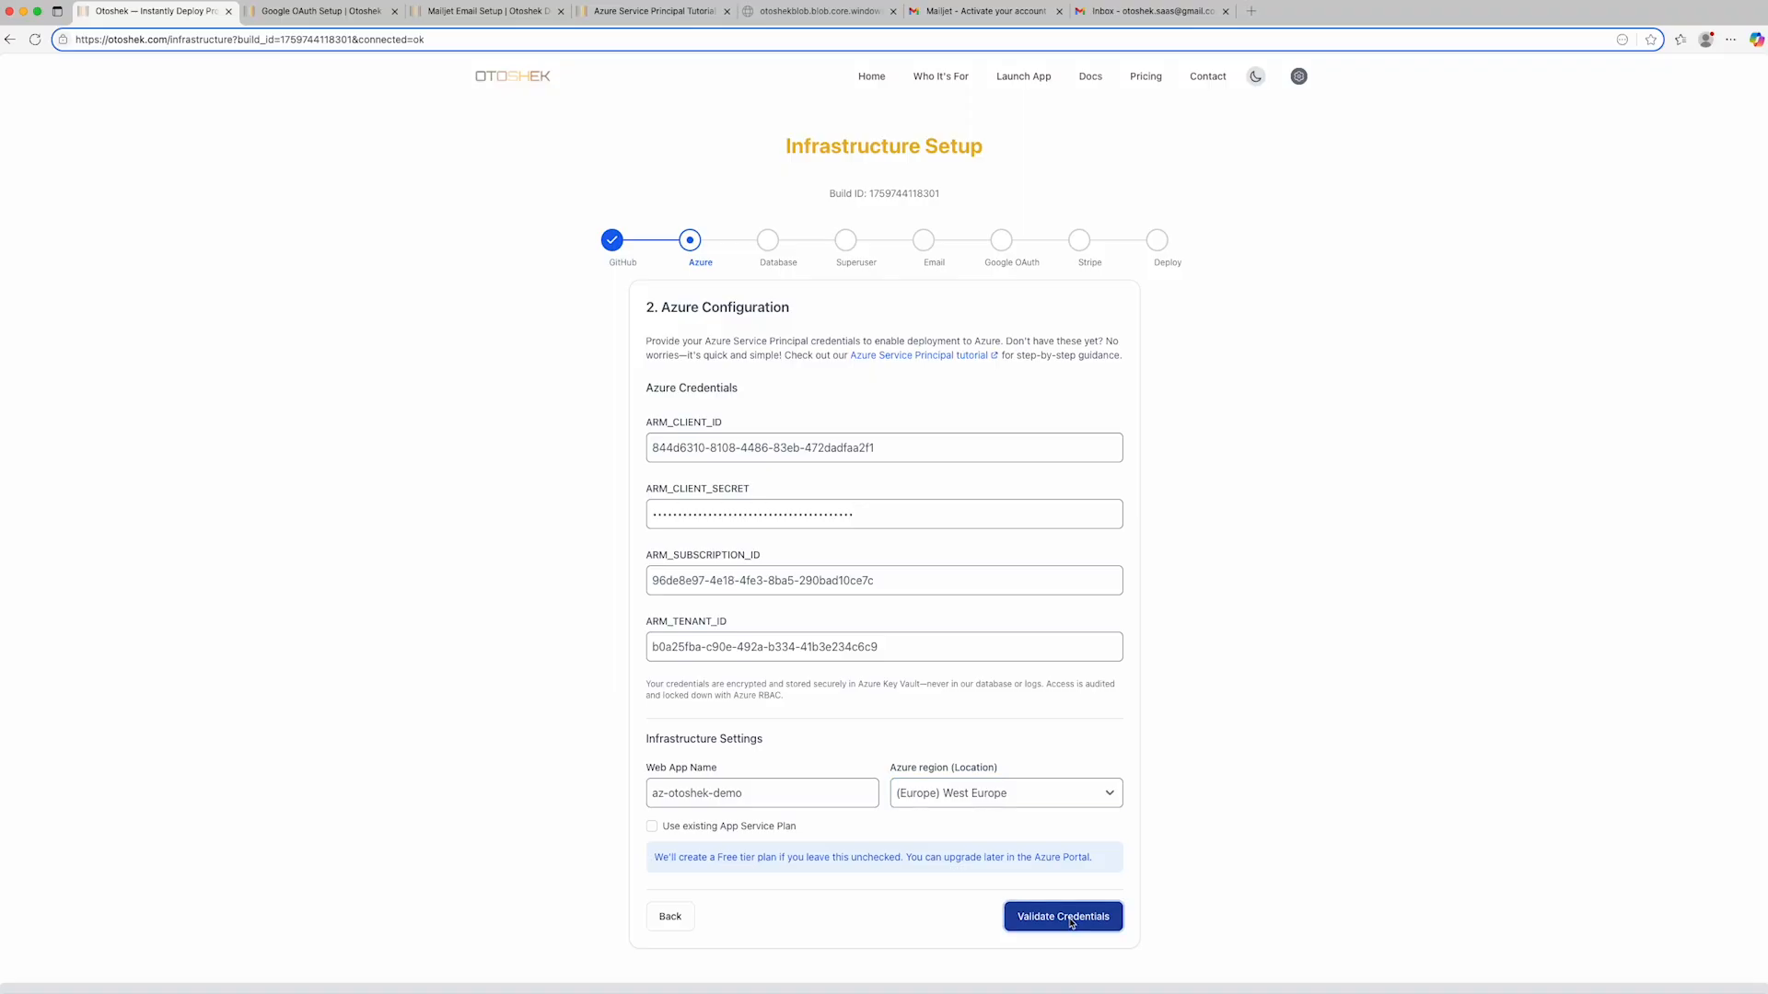
pyautogui.scroll(-2, 1200, 869)
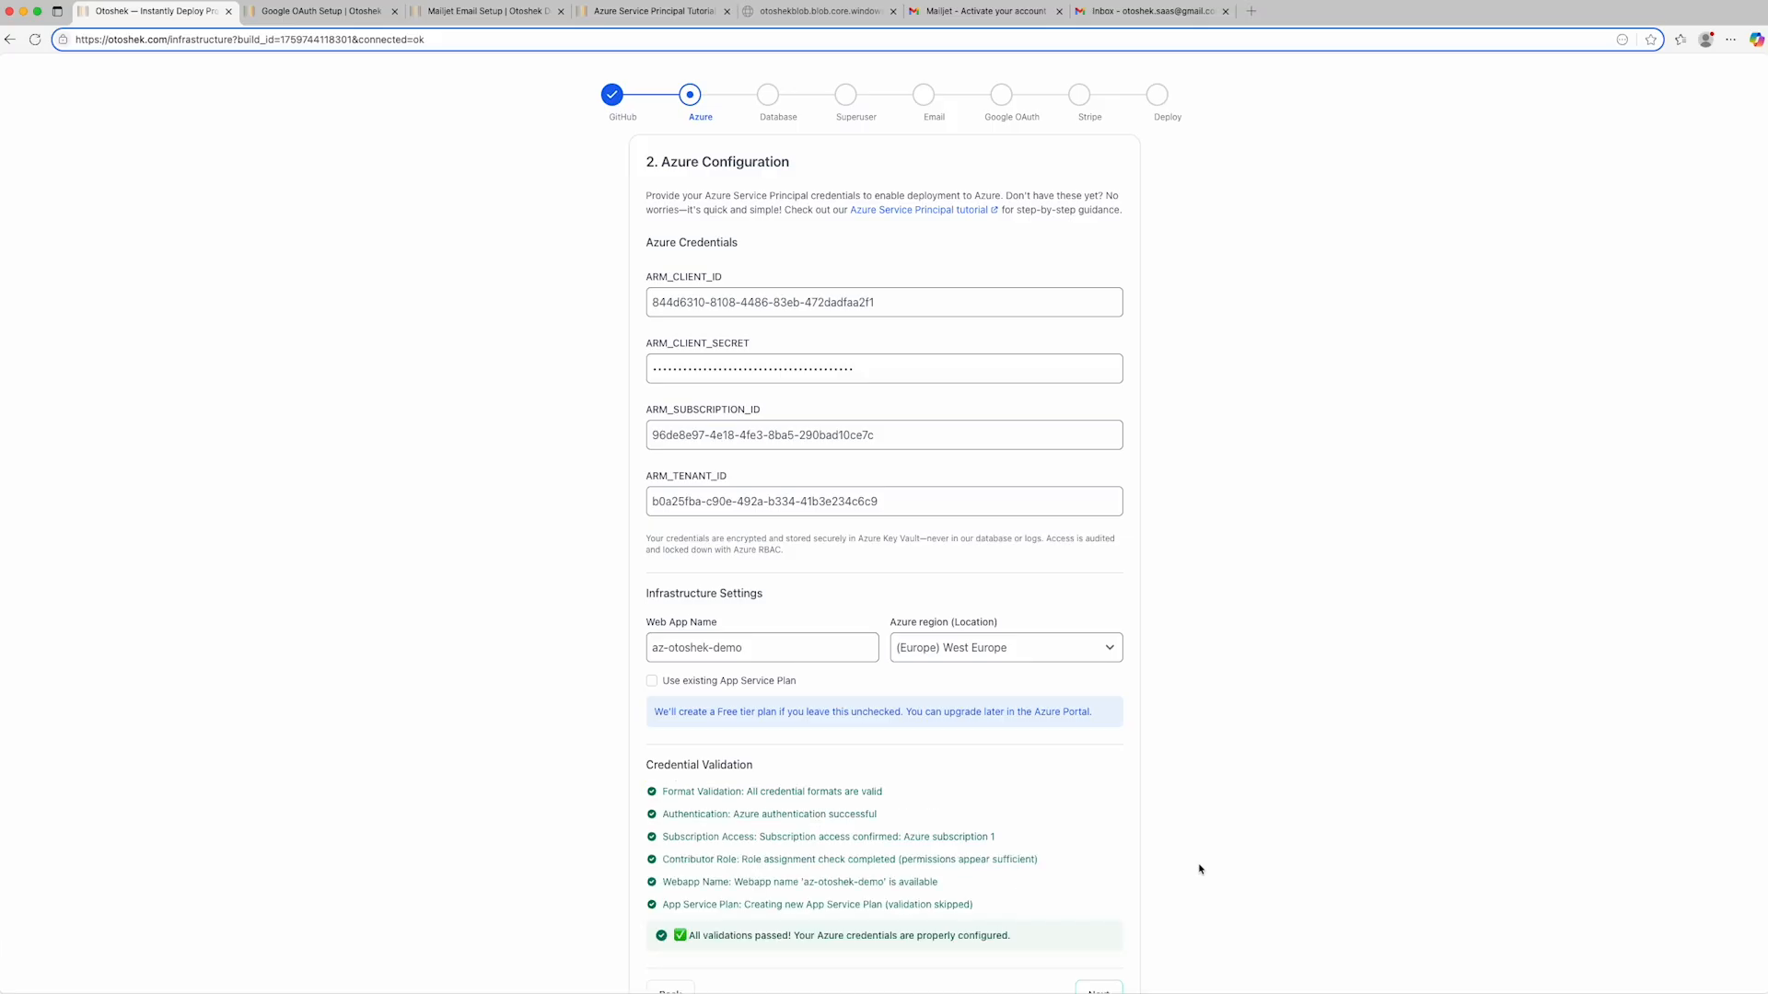
pyautogui.scroll(-2, 1199, 870)
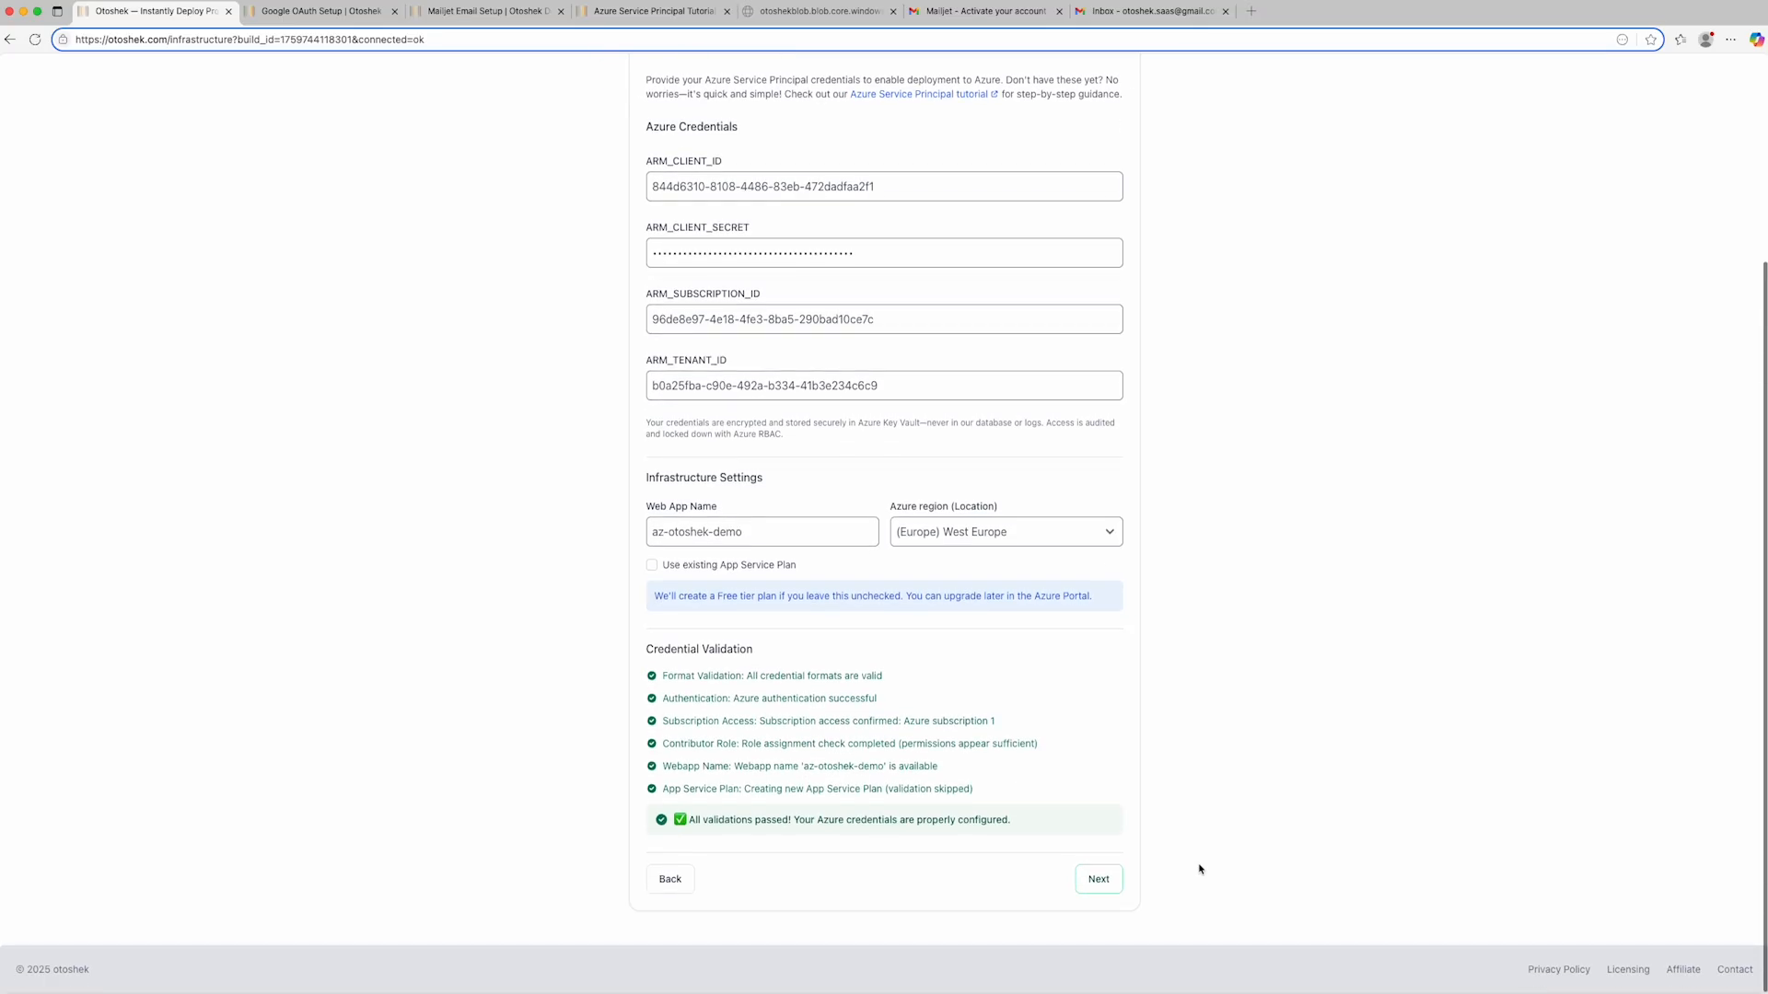
pyautogui.click(1097, 881)
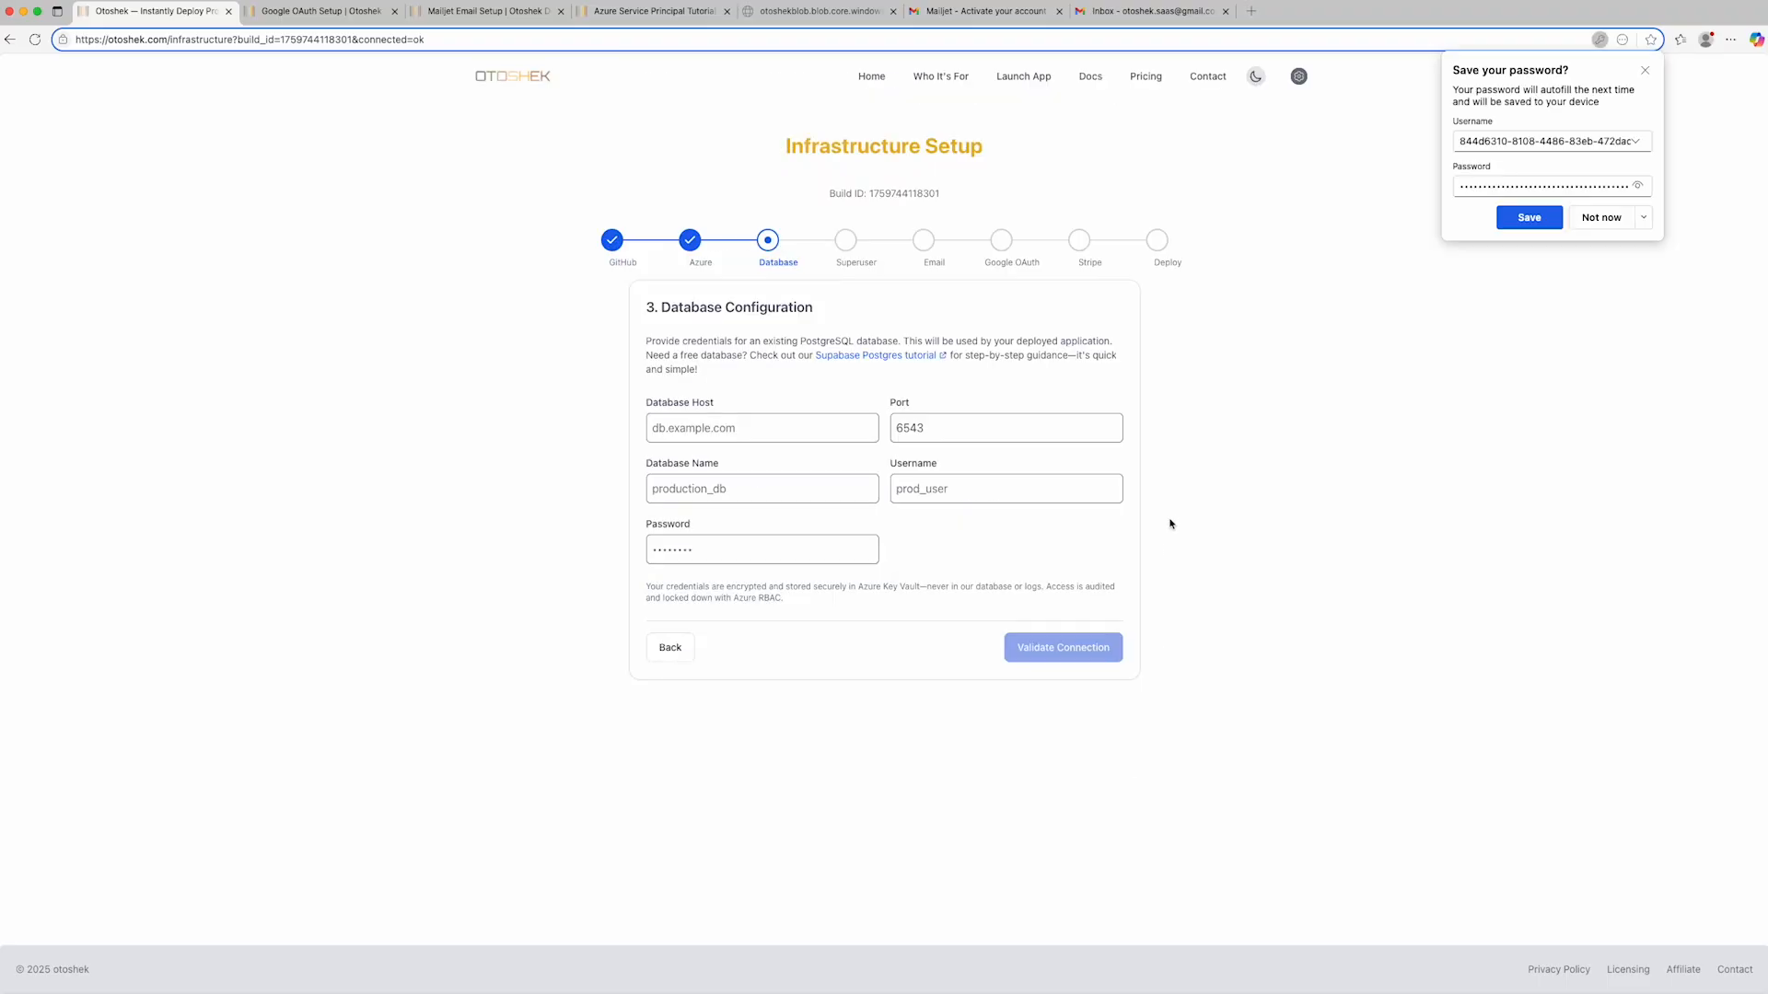
pyautogui.click(1601, 218)
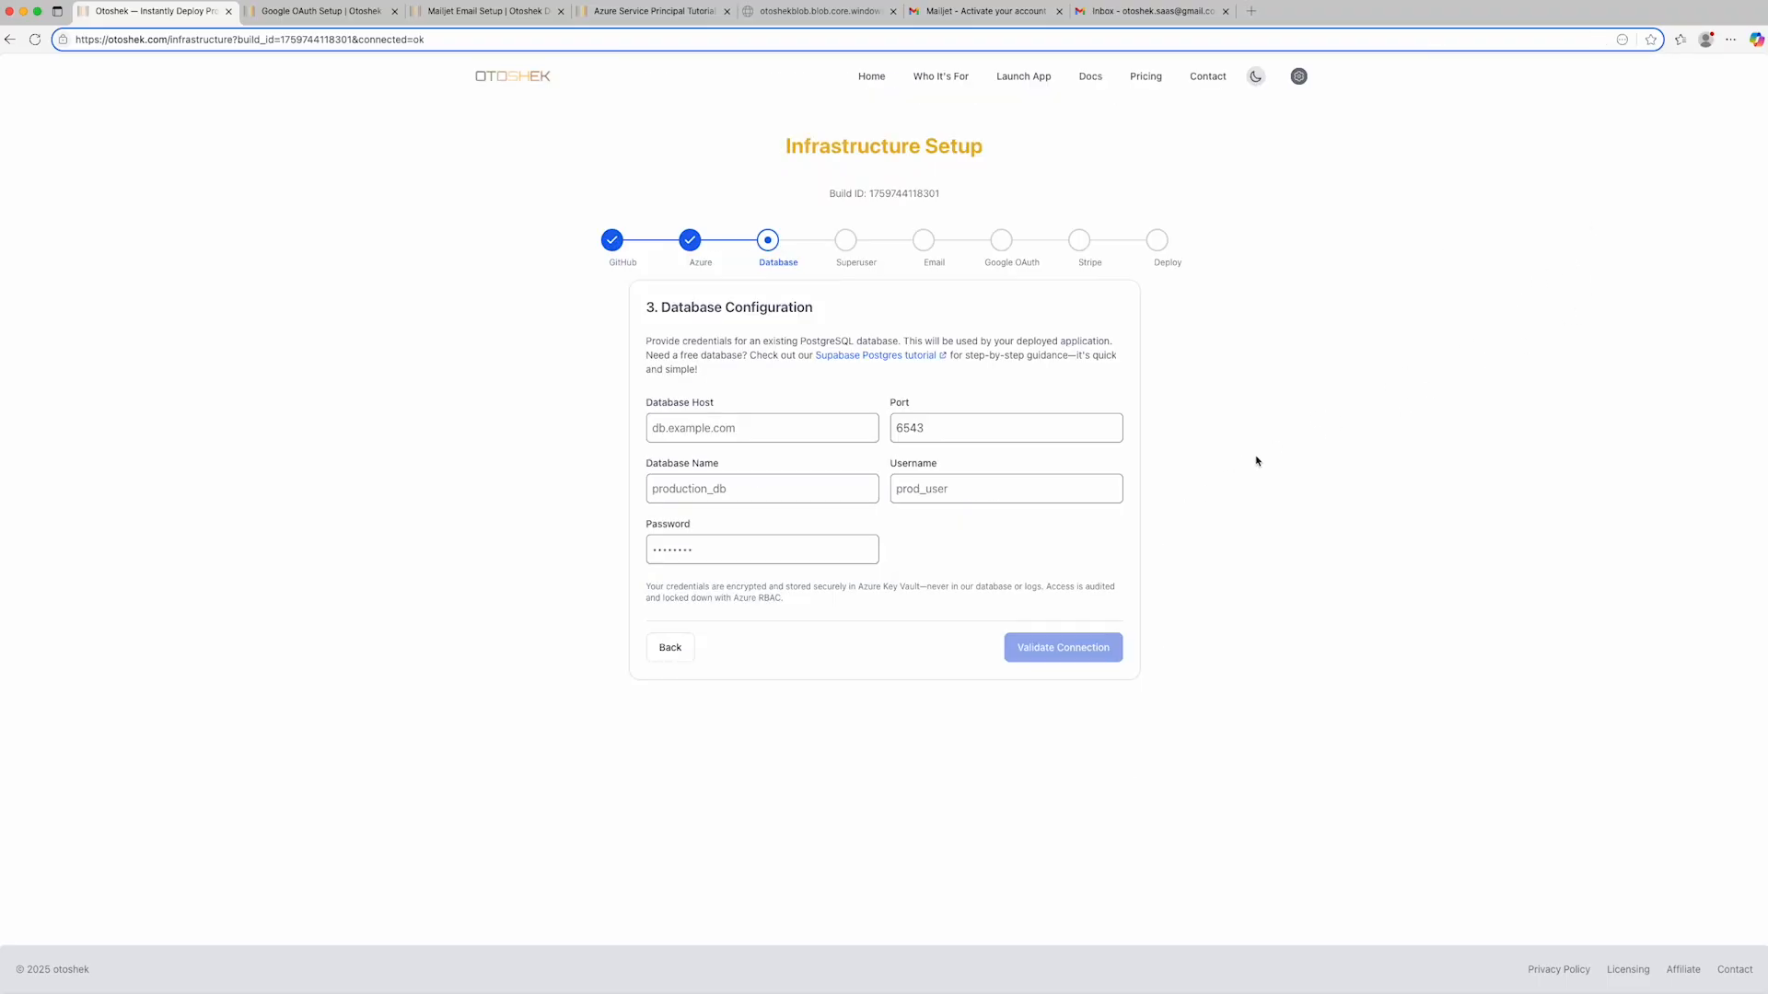
# - Copy the database host aws-1-eu-north-1.pooler.supabase.com from the credentials file into the Database Host field
pyautogui.press('super+Tab')
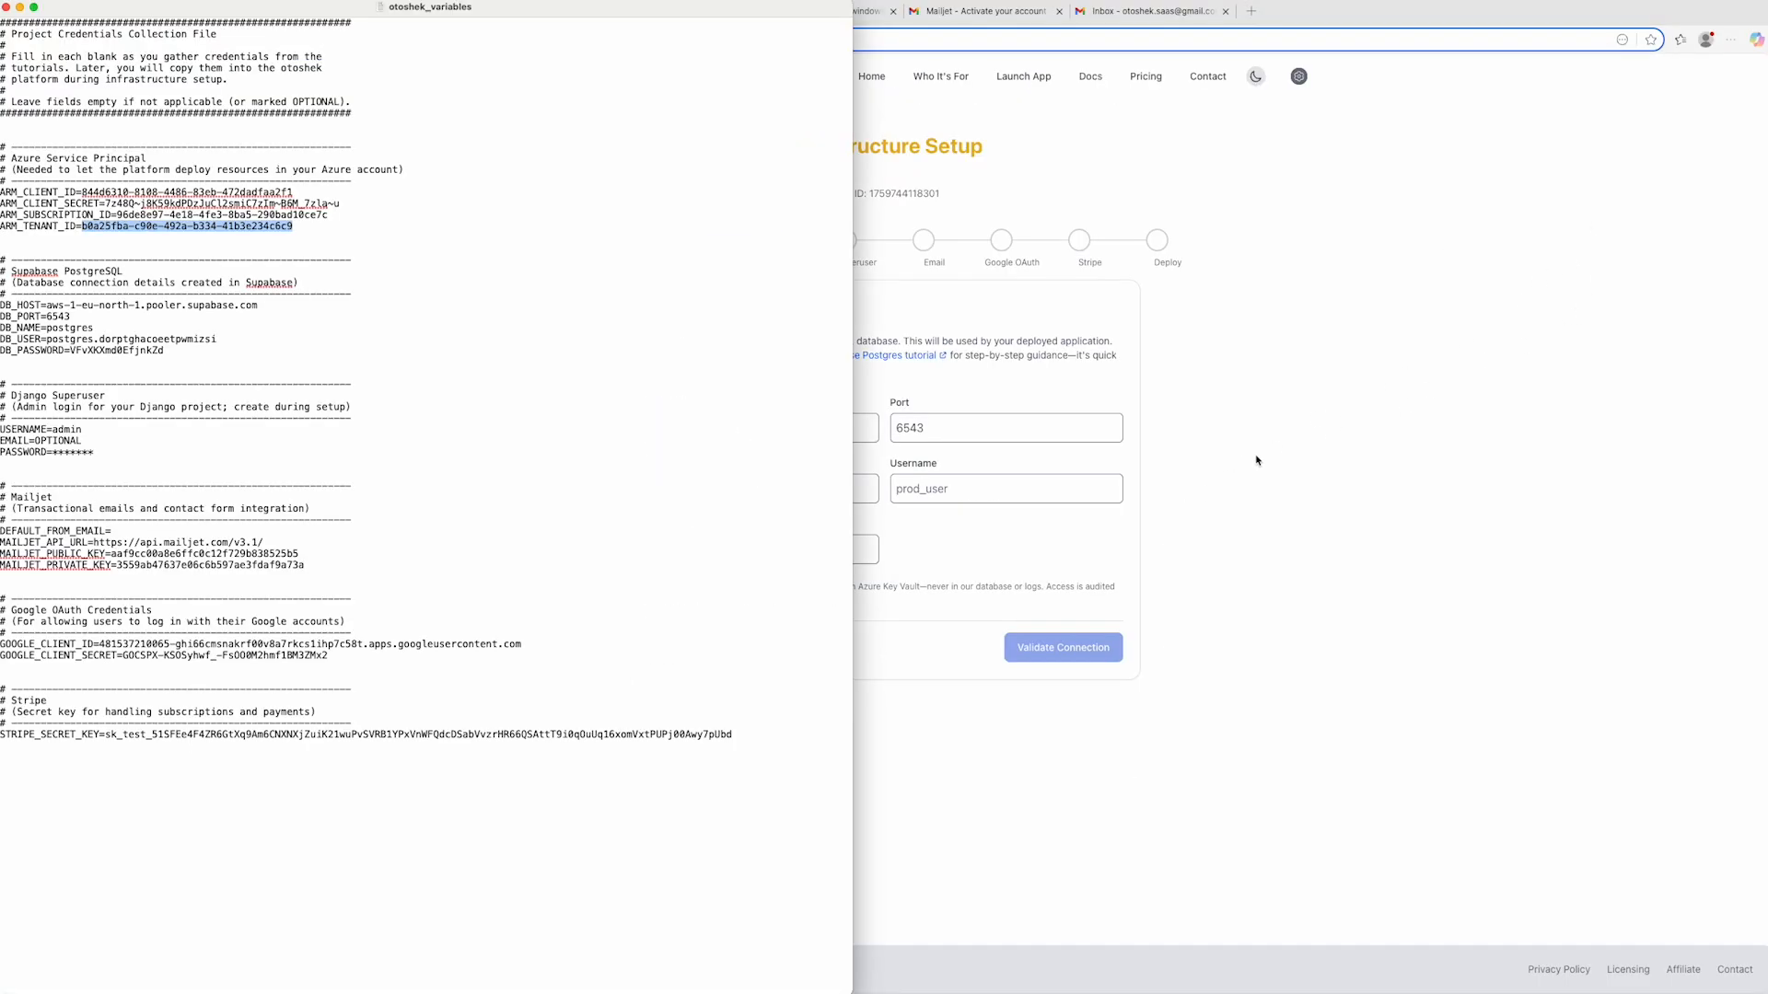
pyautogui.click(46, 306)
pyautogui.press('super+shift+Right')
pyautogui.press('super+Tab')
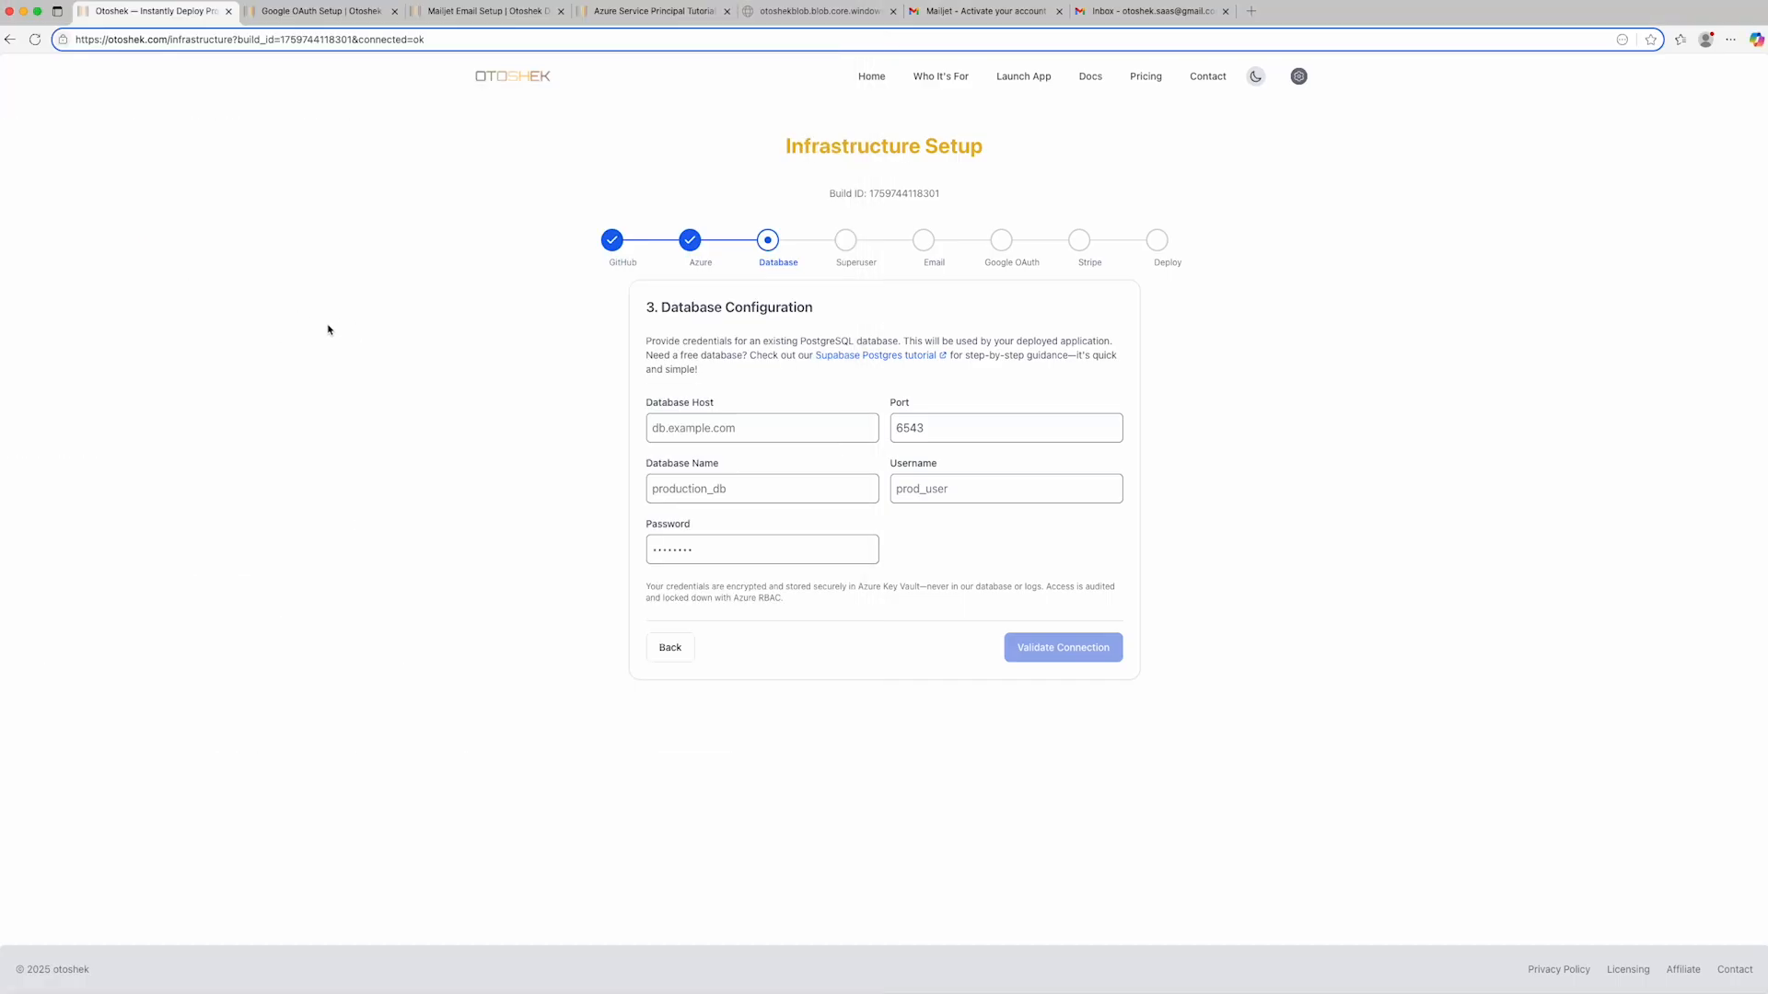
pyautogui.click(728, 435)
pyautogui.press('super+v')
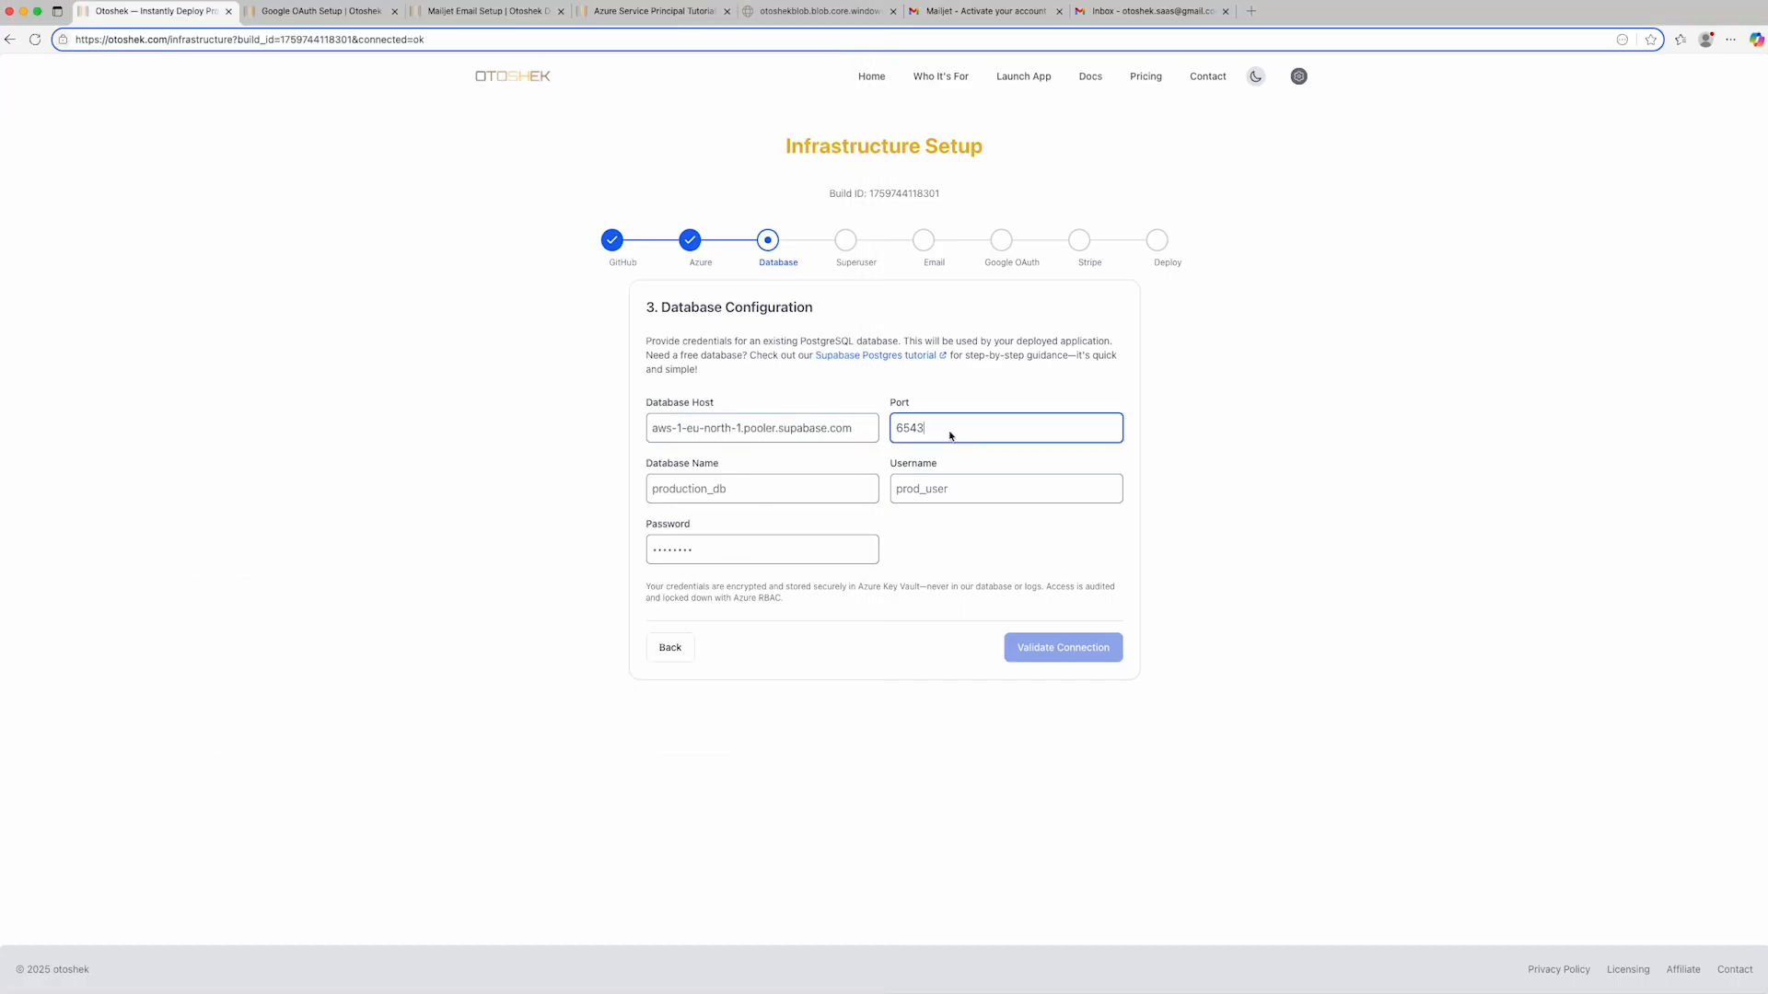
# - Copy the database name postgres from the credentials file into the Database Name field, keeping port 6543
pyautogui.click(955, 439)
pyautogui.press('super+Tab')
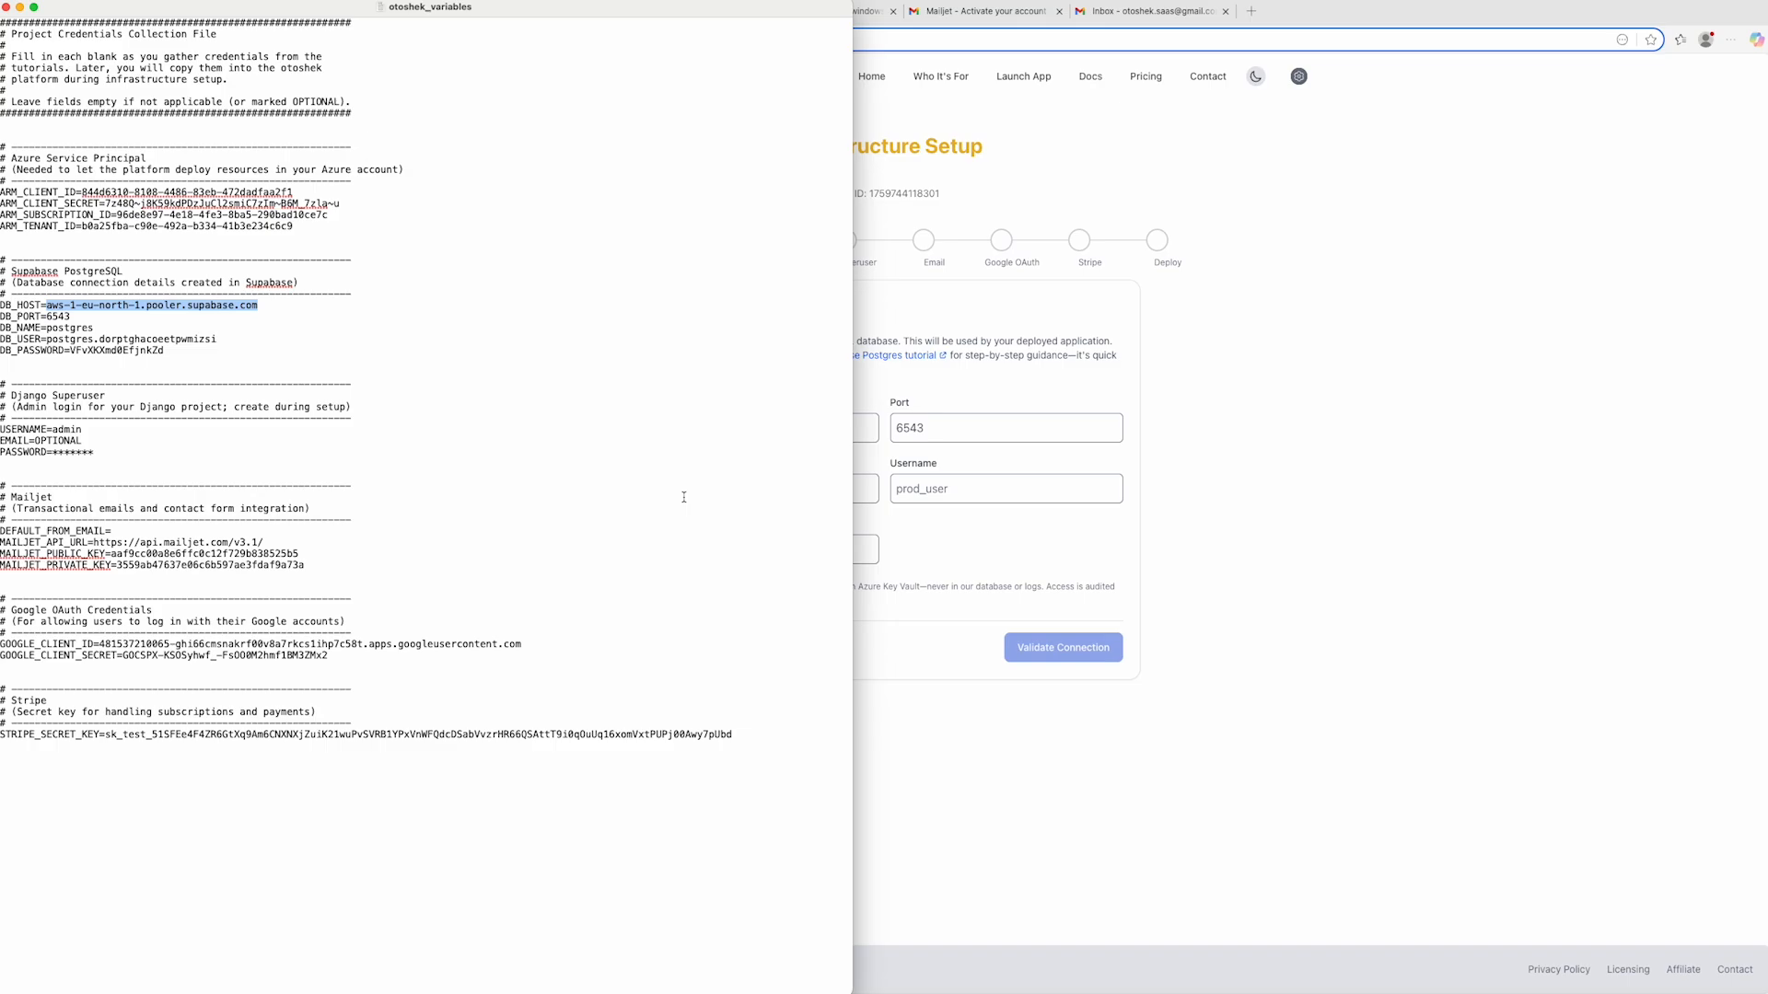
pyautogui.doubleClick(87, 329)
pyautogui.press('super+c')
pyautogui.press('super+Tab')
pyautogui.click(865, 489)
pyautogui.press('super+v')
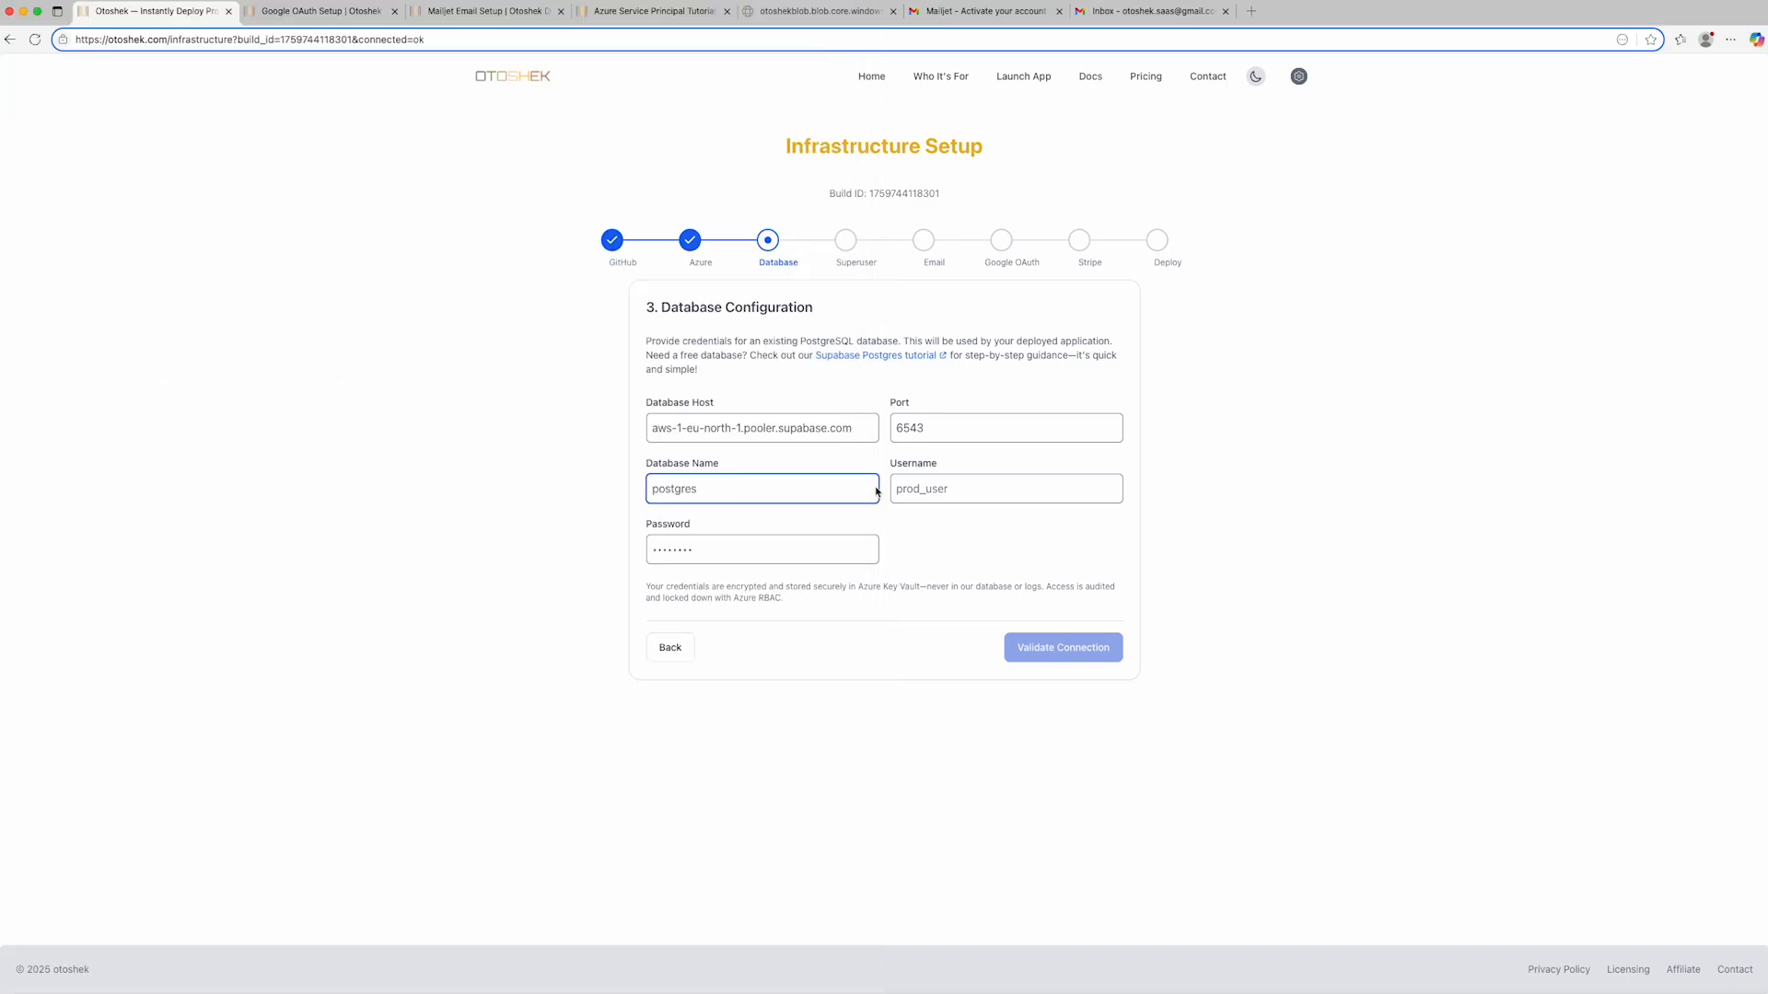
# - Copy the database username from the DB_USER line of the credentials file into the Username field
pyautogui.press('super+Tab')
pyautogui.click(48, 340)
pyautogui.keyDown('shift'); pyautogui.click(226, 340); pyautogui.keyUp('shift')
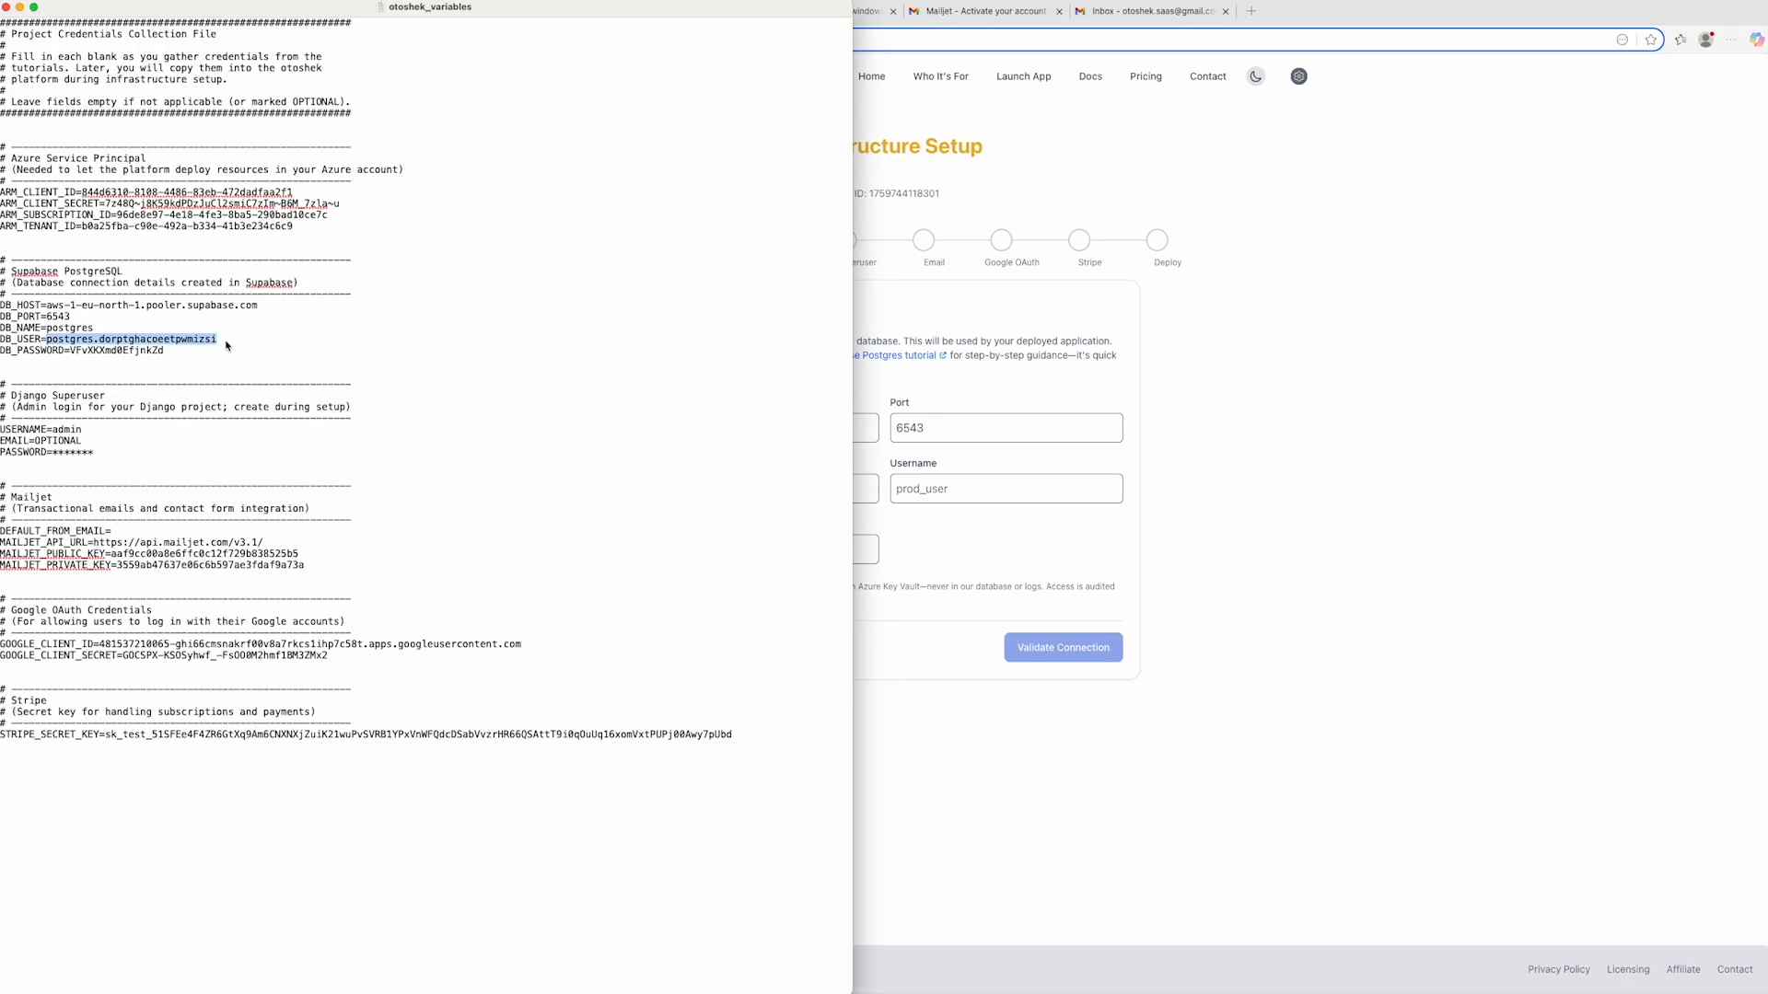
pyautogui.press('super+c')
pyautogui.press('super+Tab')
pyautogui.click(965, 494)
pyautogui.press('super+v')
# - Copy the database password from the credentials file into the database configuration's Password field
pyautogui.press('super+Tab')
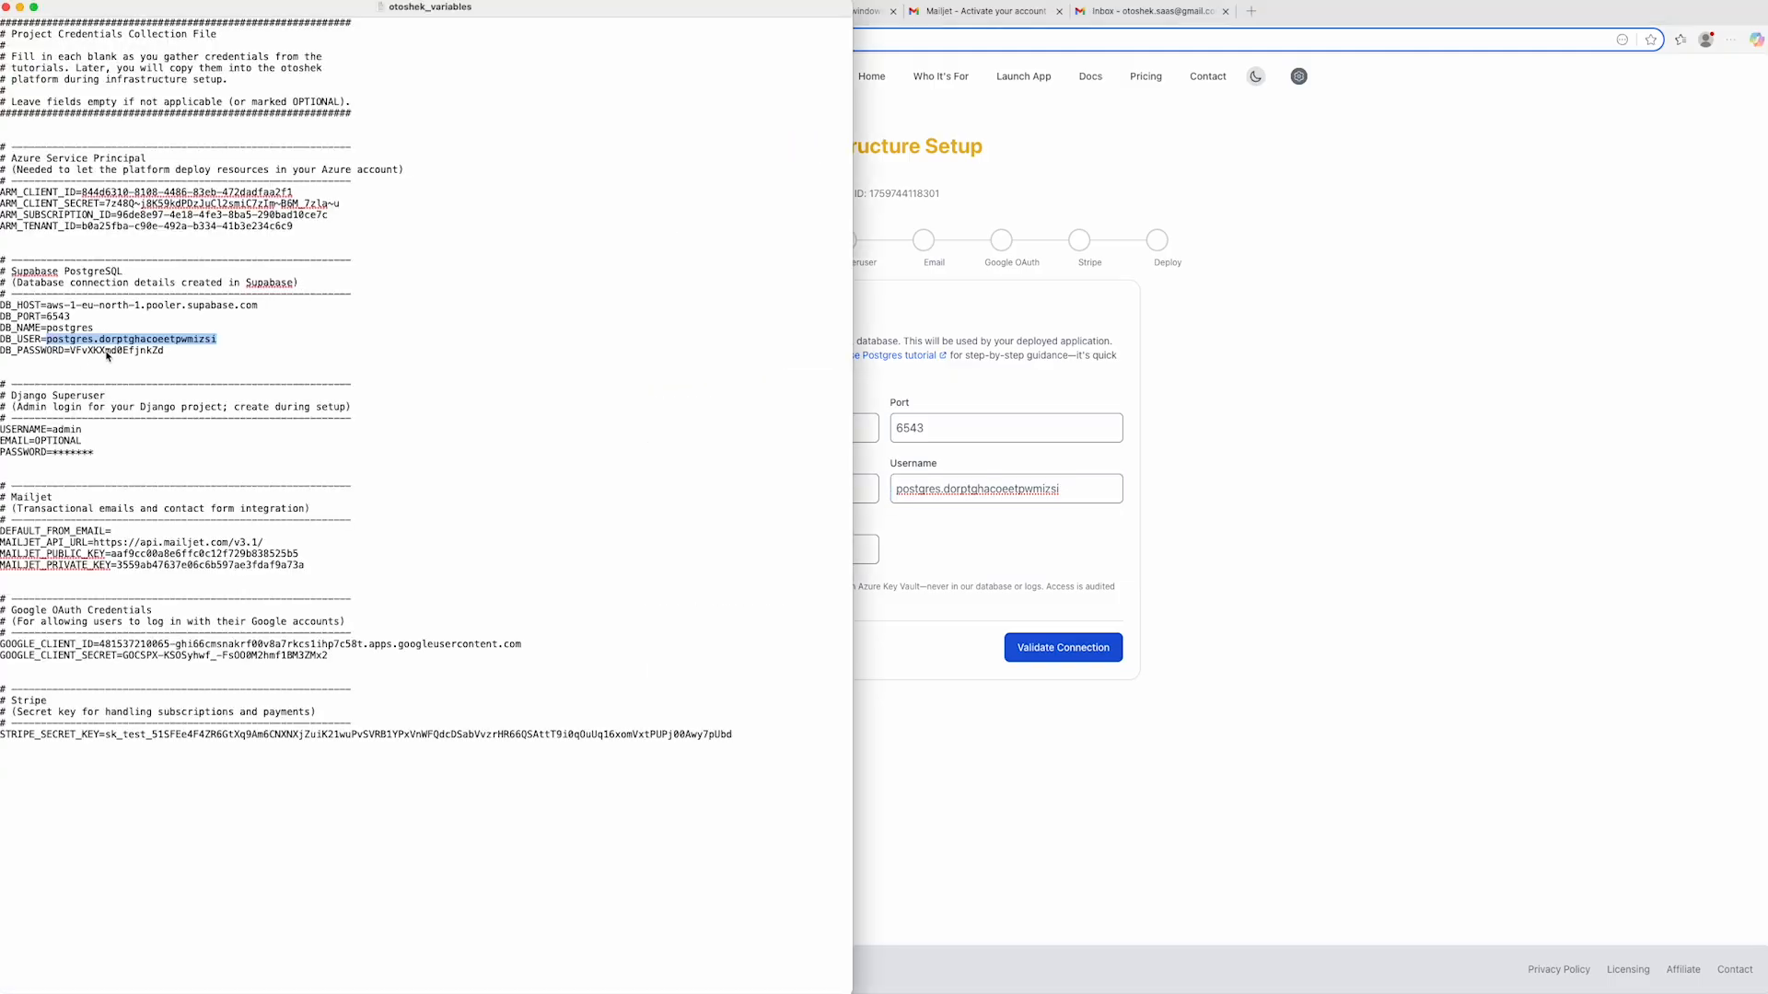
pyautogui.click(109, 357)
pyautogui.press('super+Tab')
pyautogui.click(830, 557)
pyautogui.press('super+v')
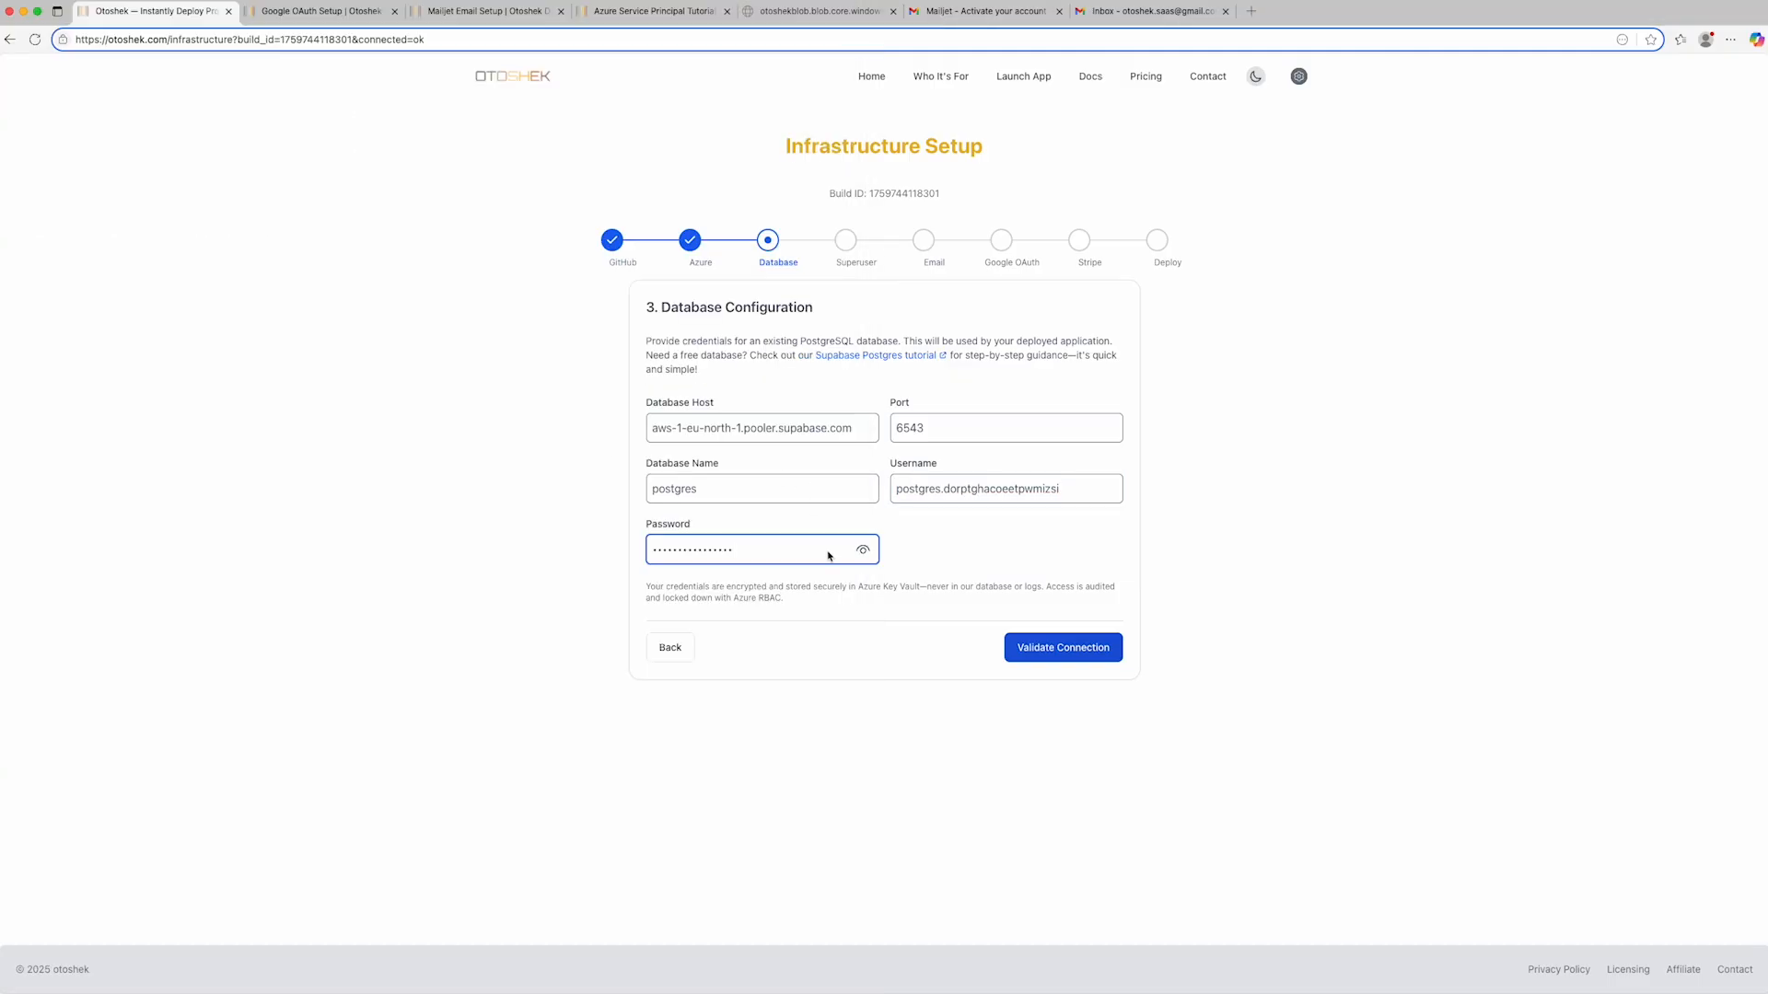
# - Validate the database connection and proceed to the Django superuser setup, declining to save the password in the browser
pyautogui.click(1047, 650)
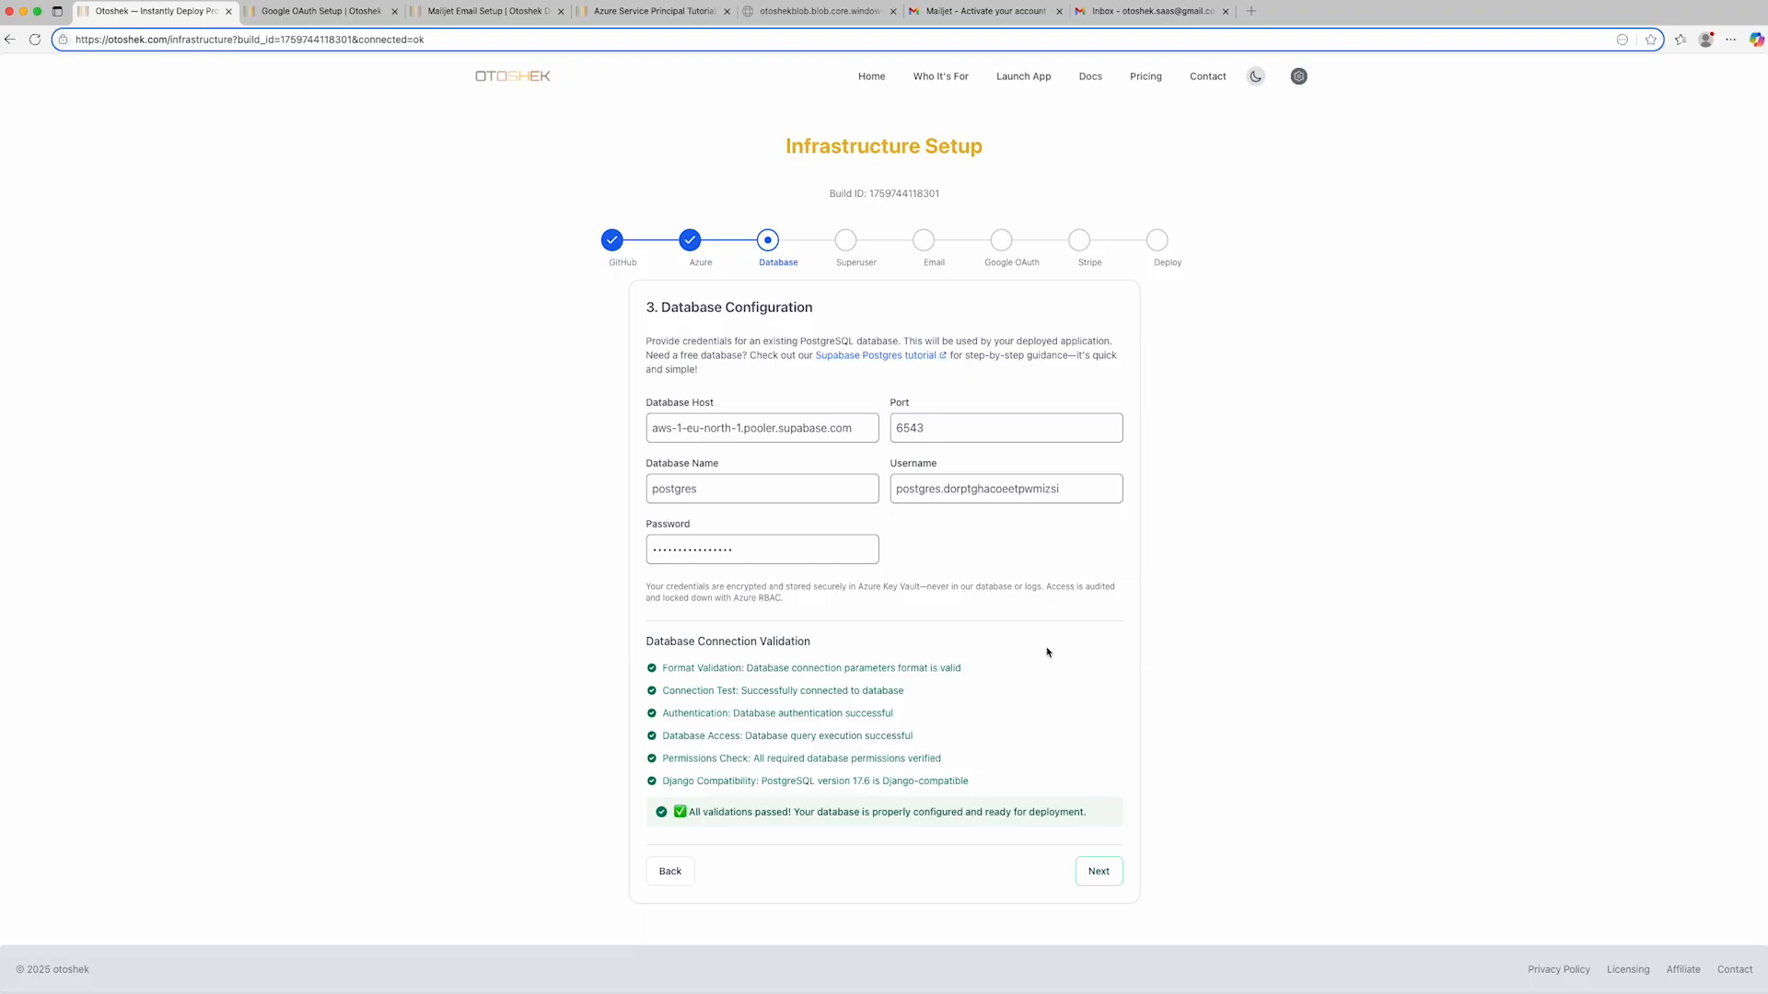
pyautogui.click(1096, 872)
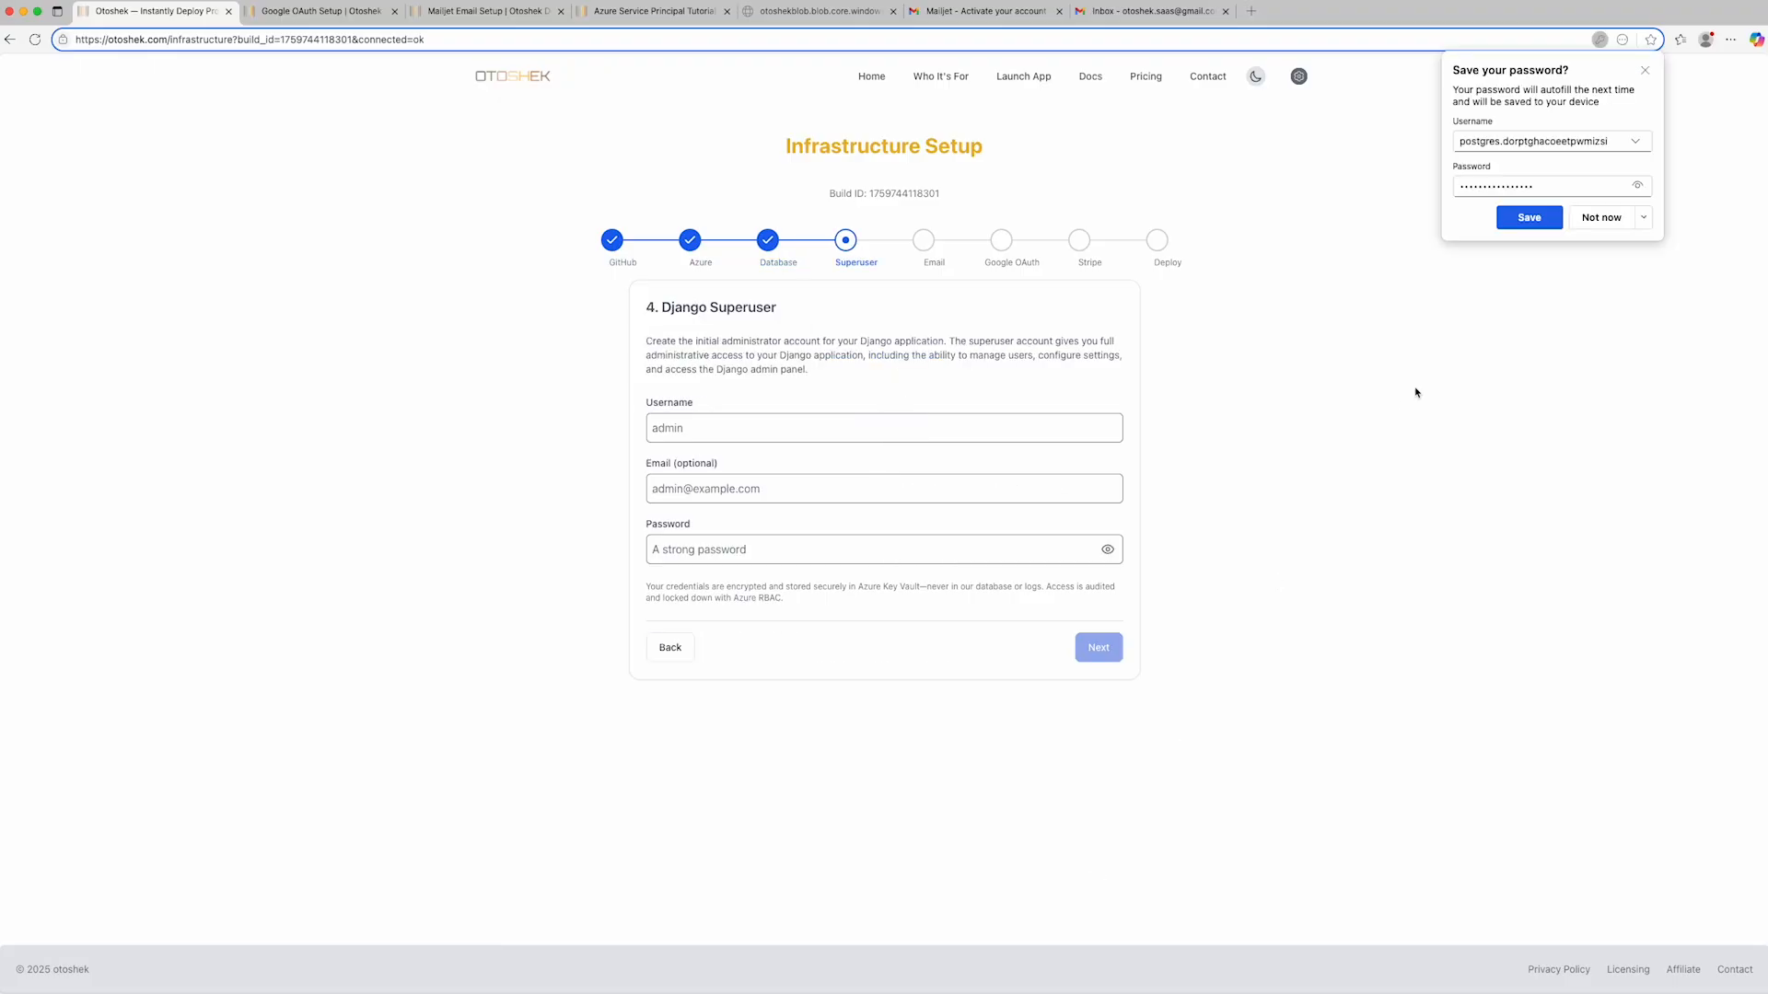
pyautogui.click(1602, 217)
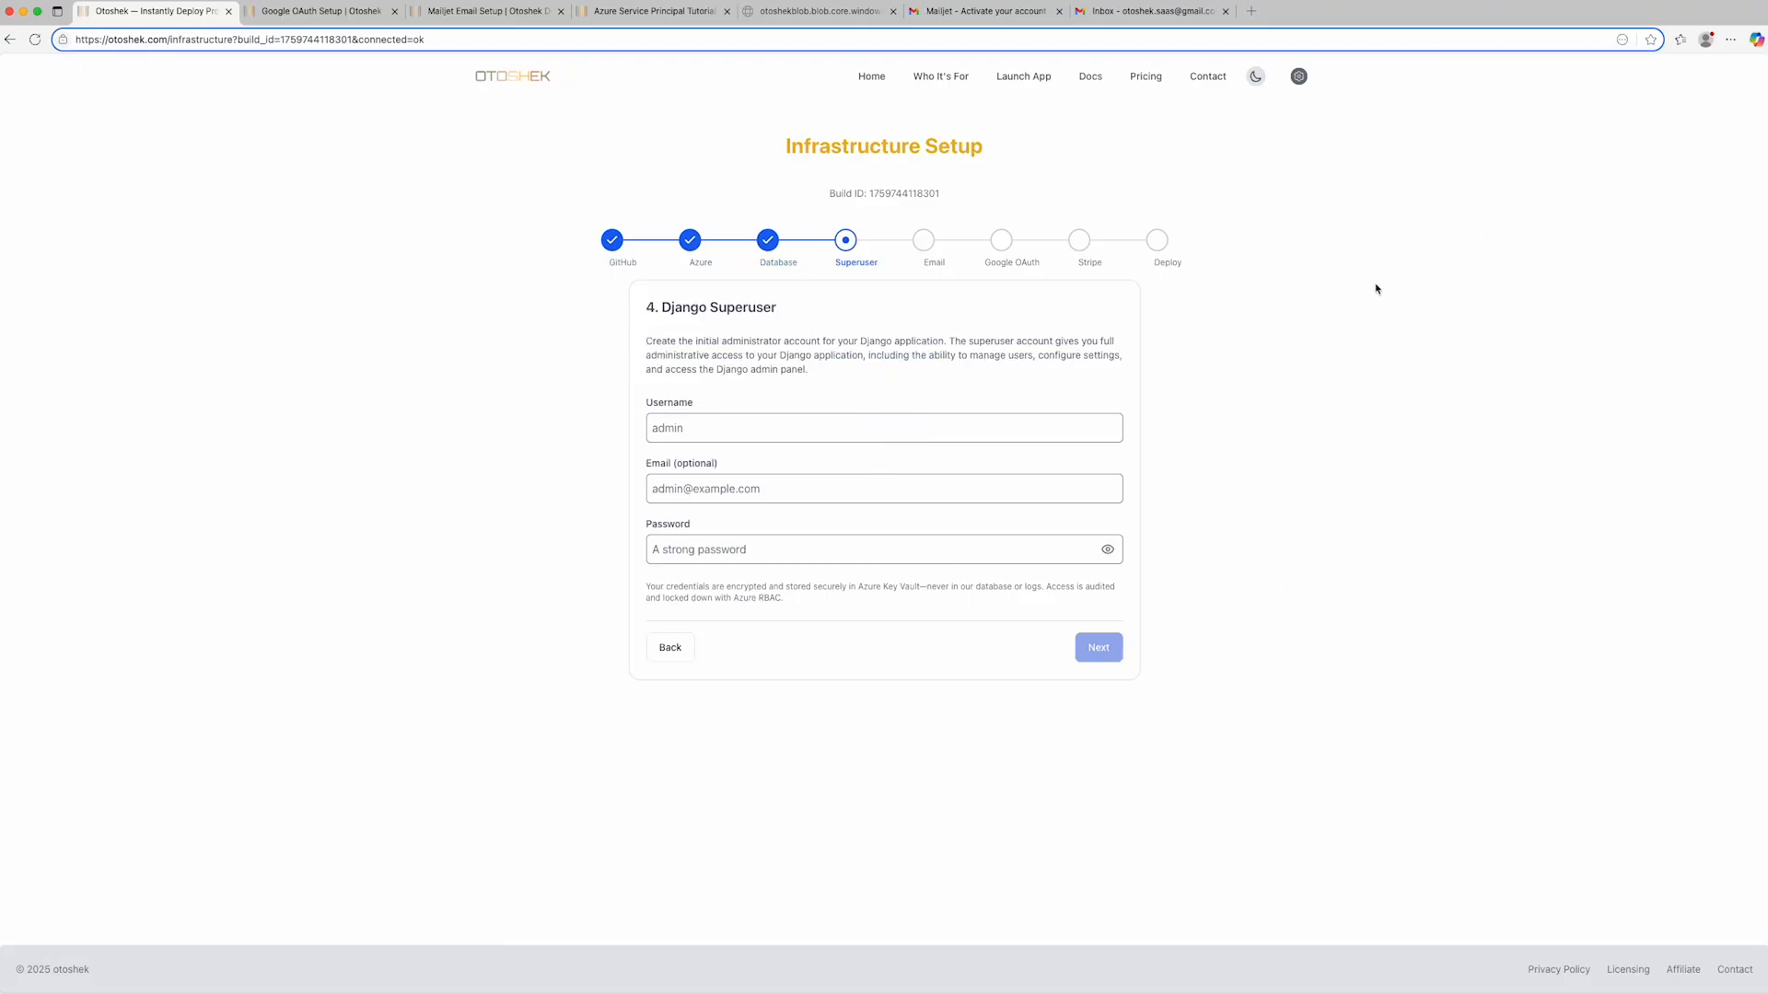
# - Enter the Django superuser password, leaving the email blank, and proceed to the email configuration without saving the password in the browser
pyautogui.click(812, 440)
pyautogui.press('Tab')
pyautogui.press('Tab')
pyautogui.write('••••')
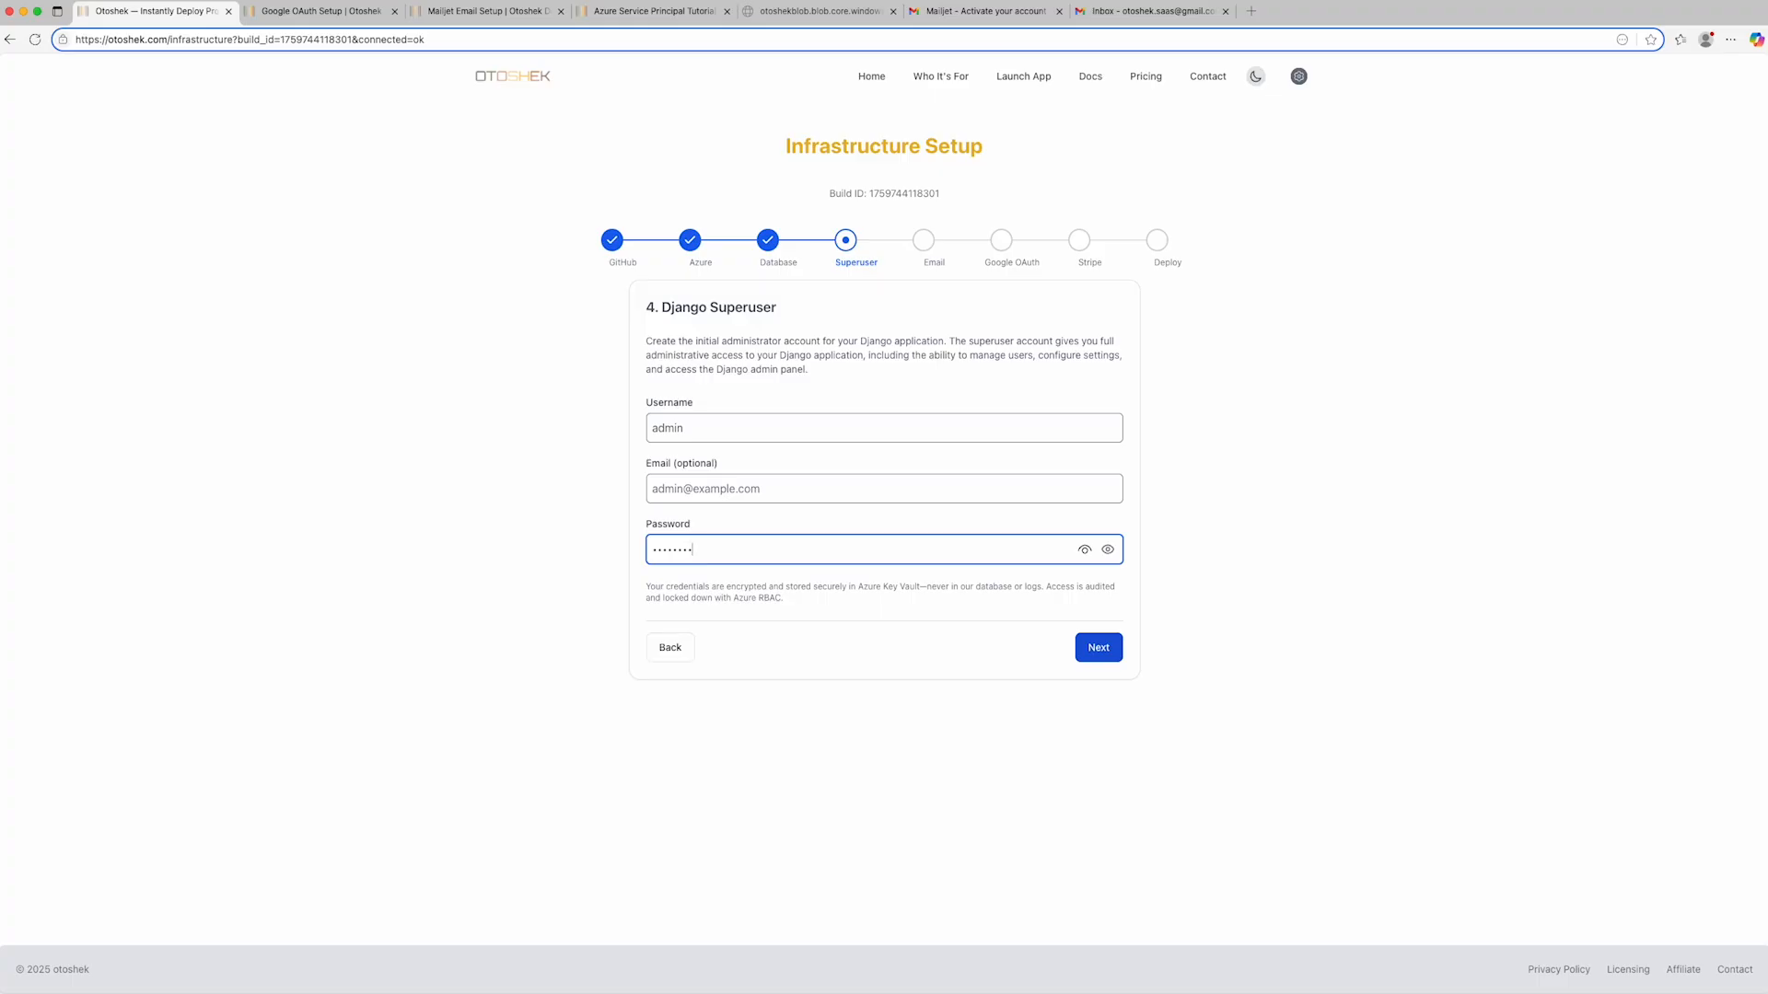
pyautogui.click(1091, 653)
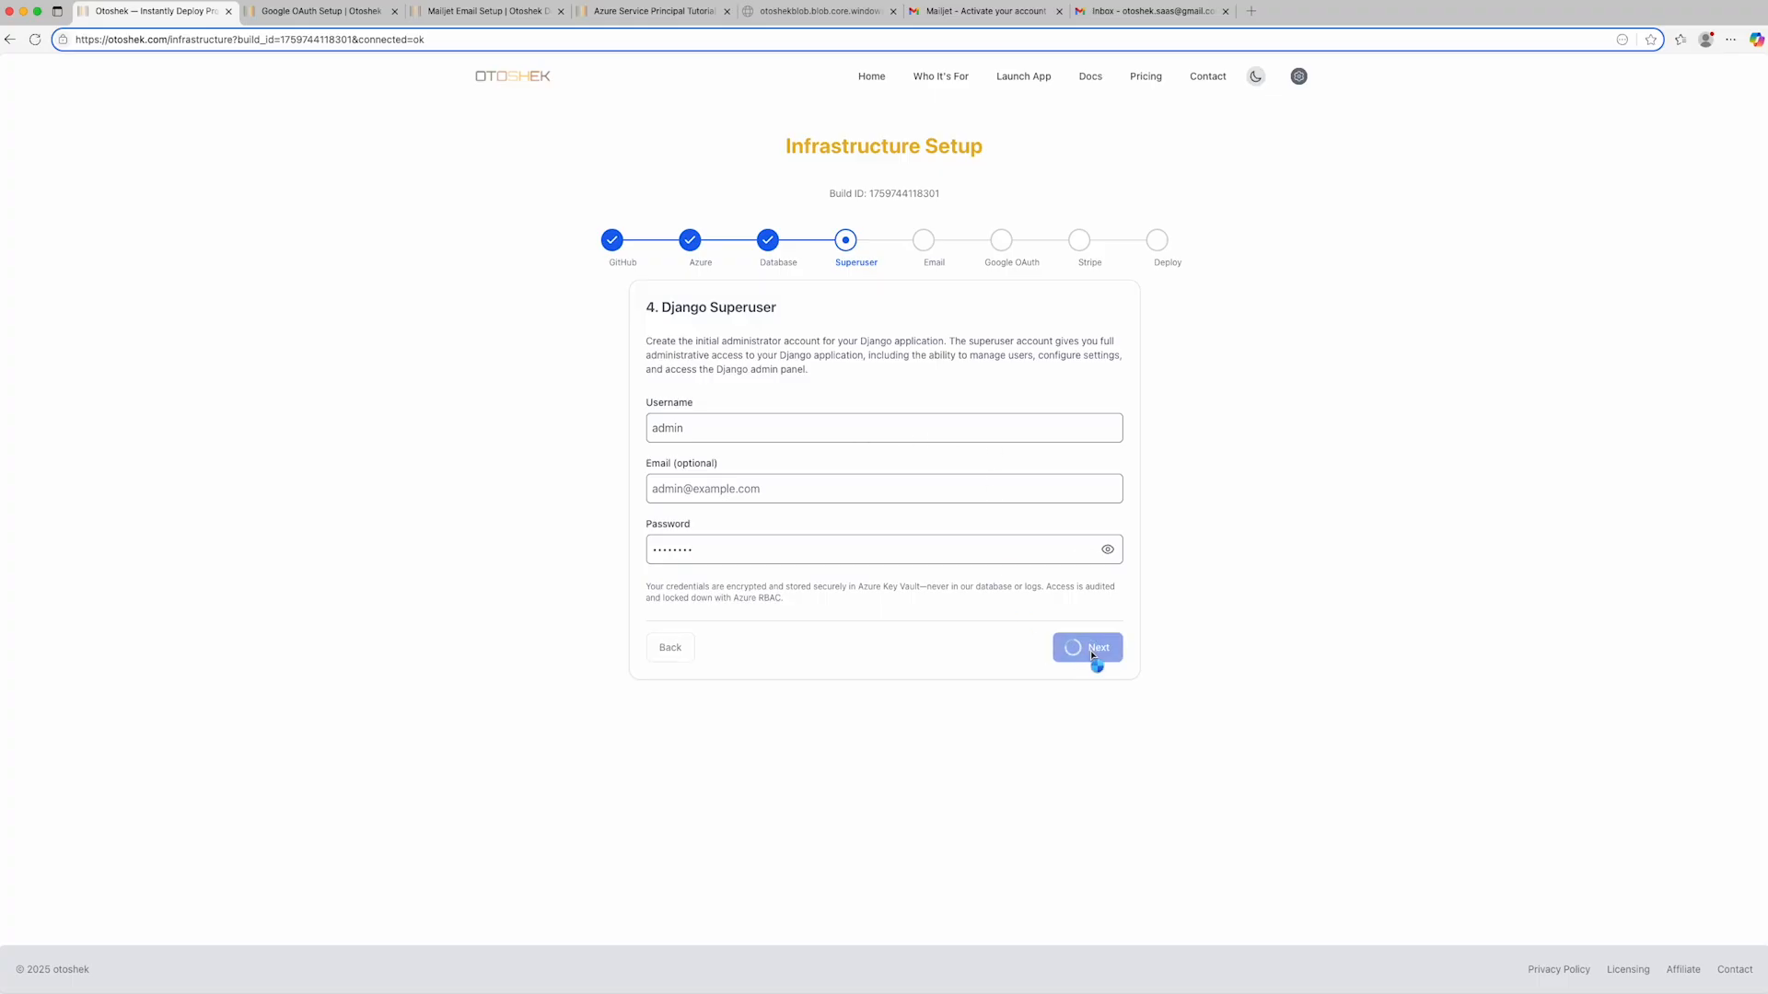
pyautogui.click(1600, 219)
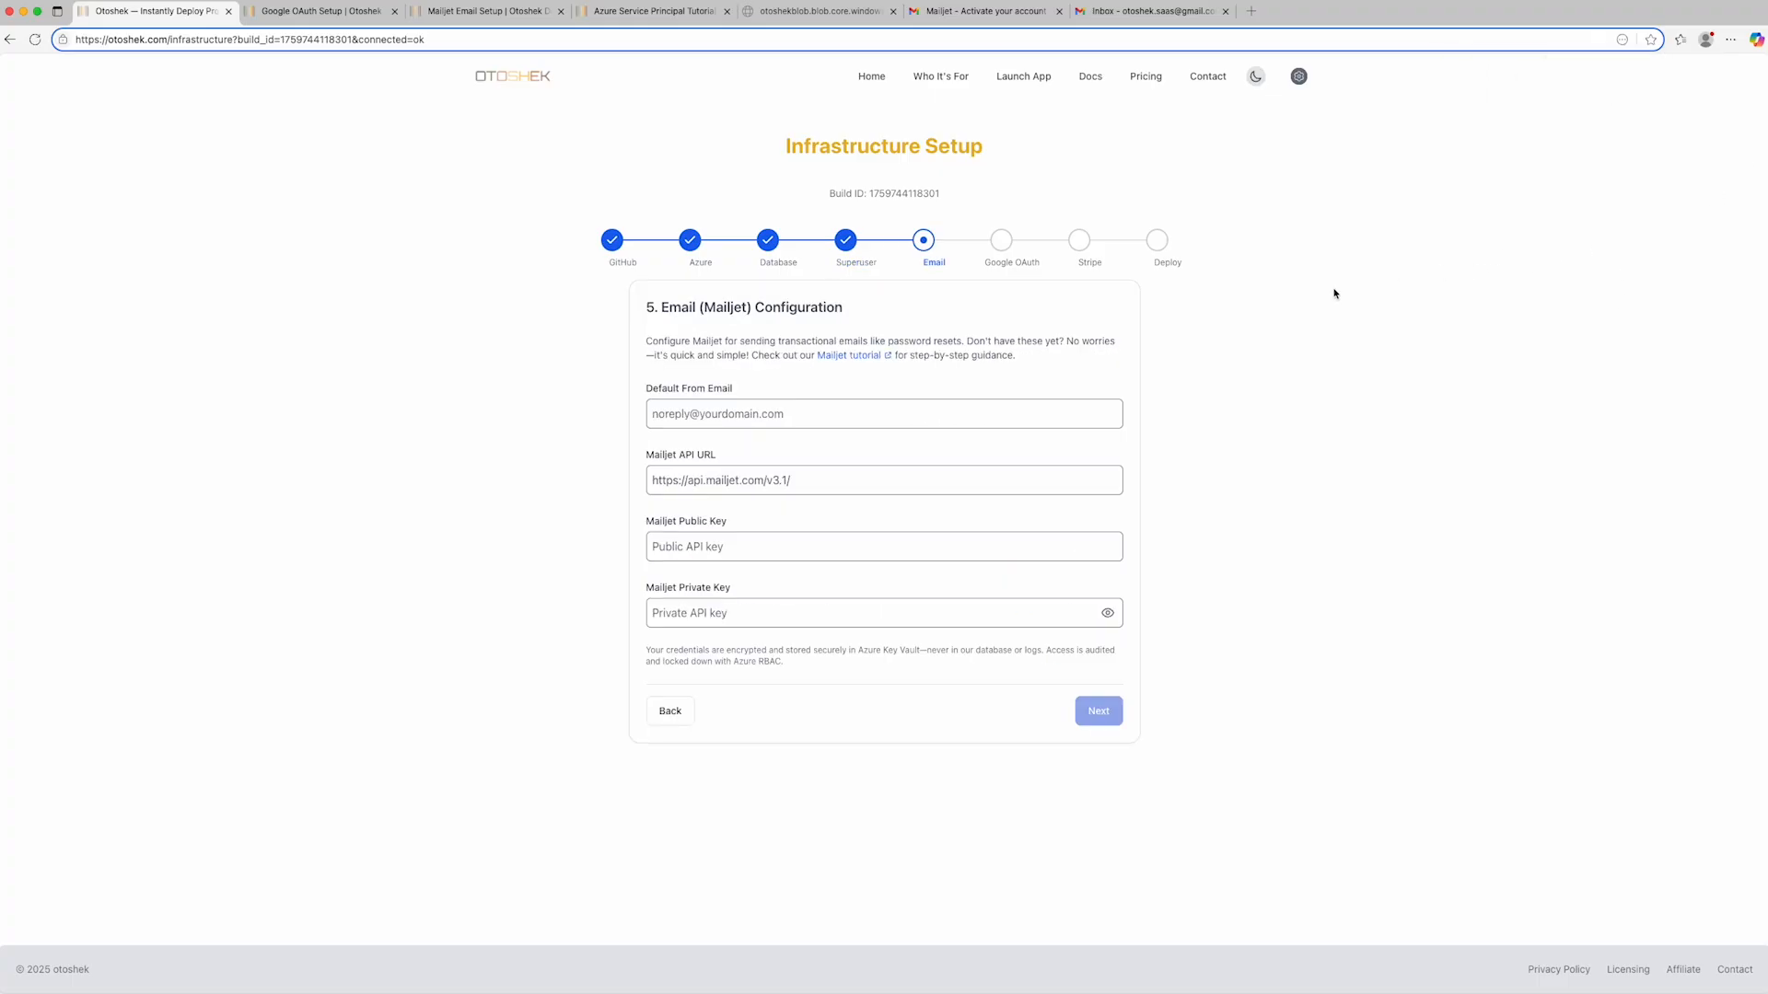
# - Enter the sender's e-mail address as the Default From Email for Mailjet
pyautogui.click(870, 419)
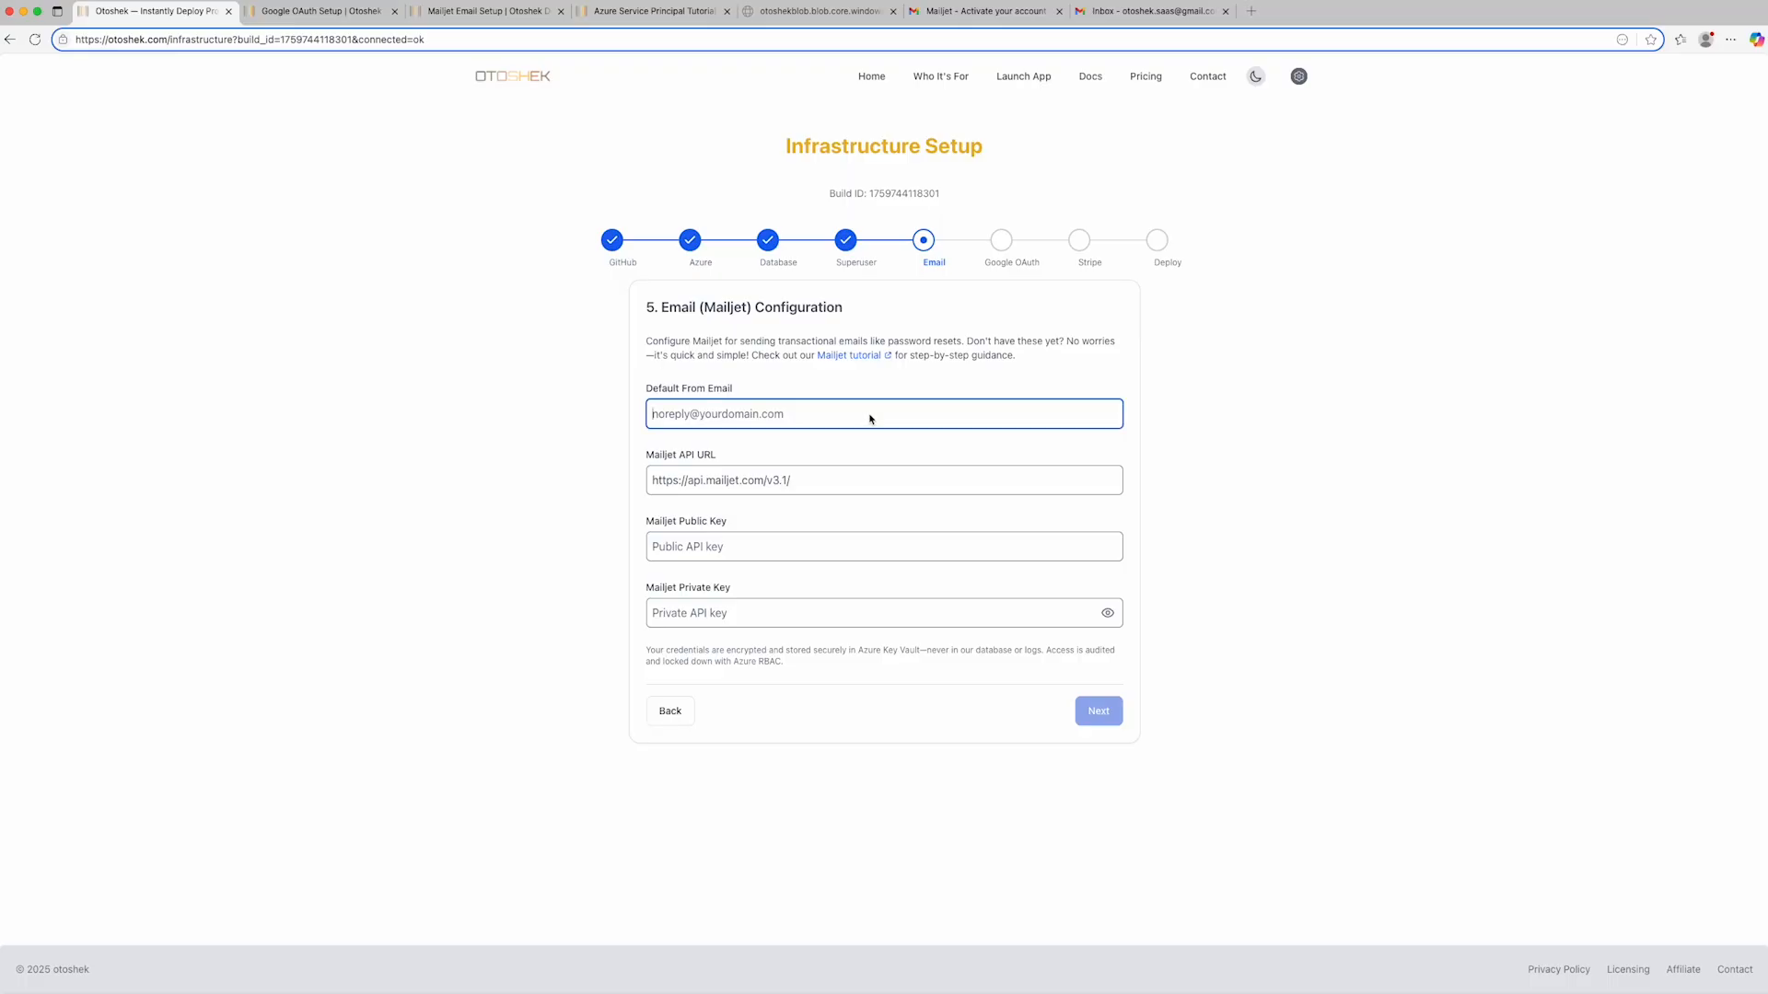
pyautogui.press('Tab')
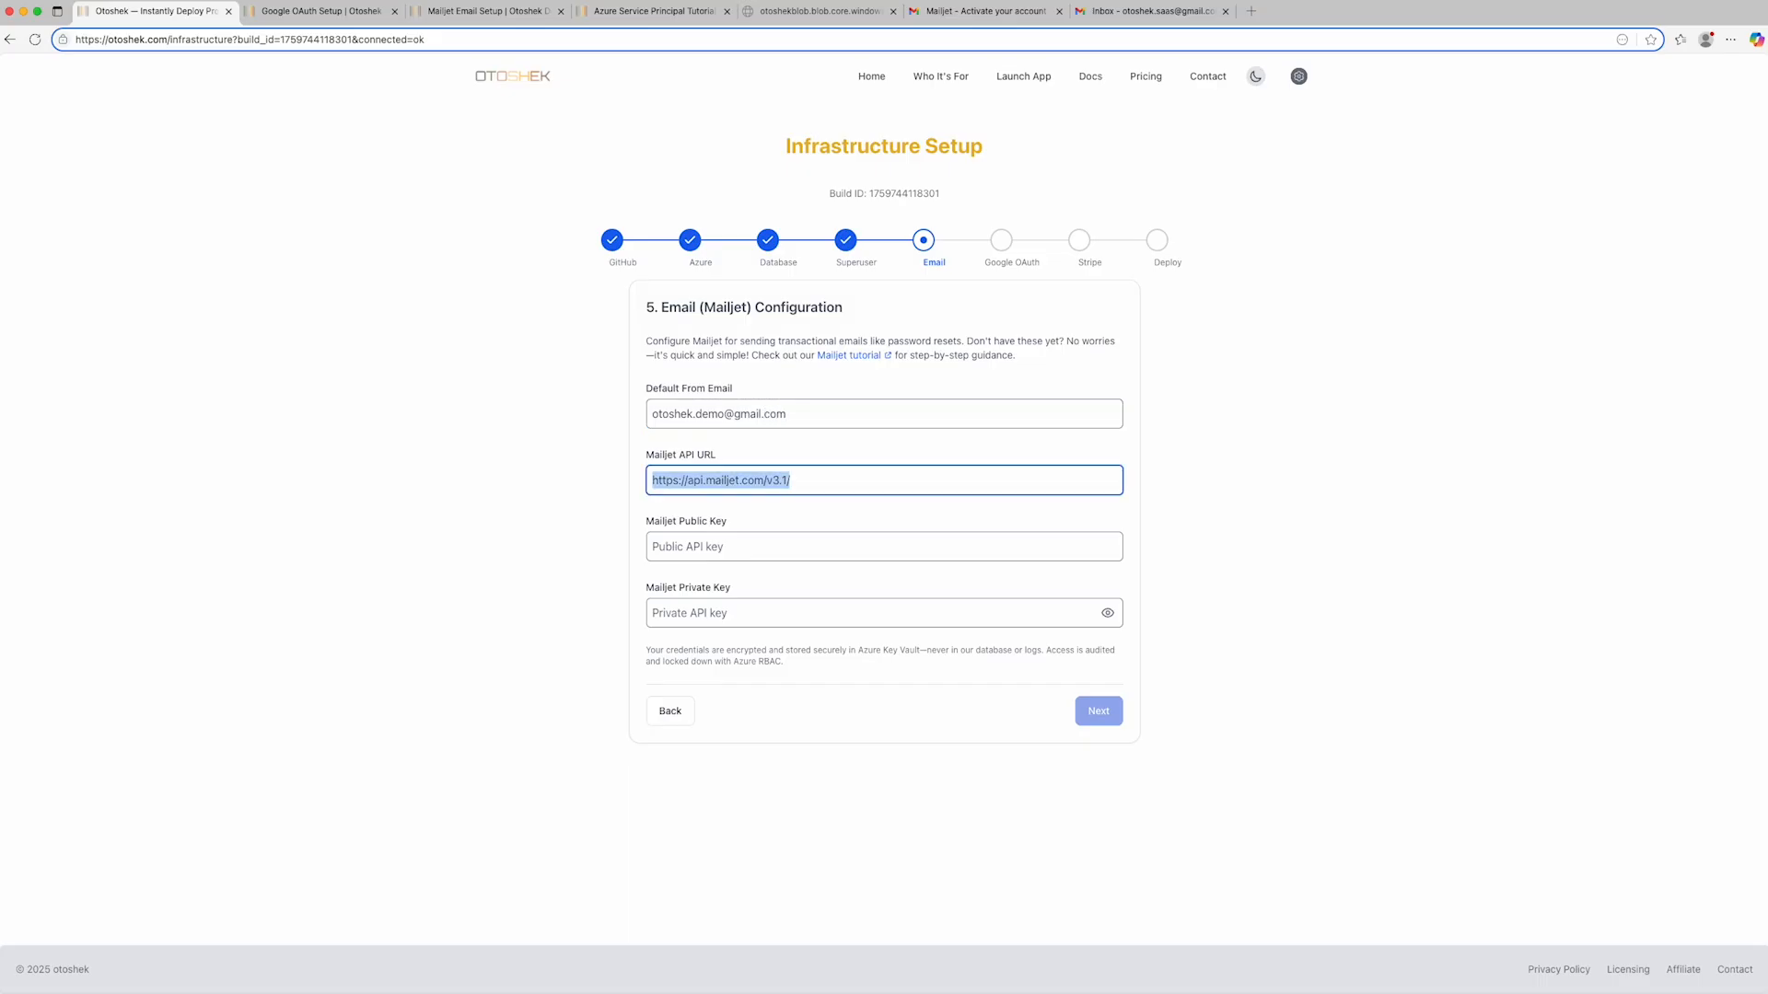
# - Copy the Mailjet public API key from the credentials file into the Mailjet Public Key field
pyautogui.press('super+Tab')
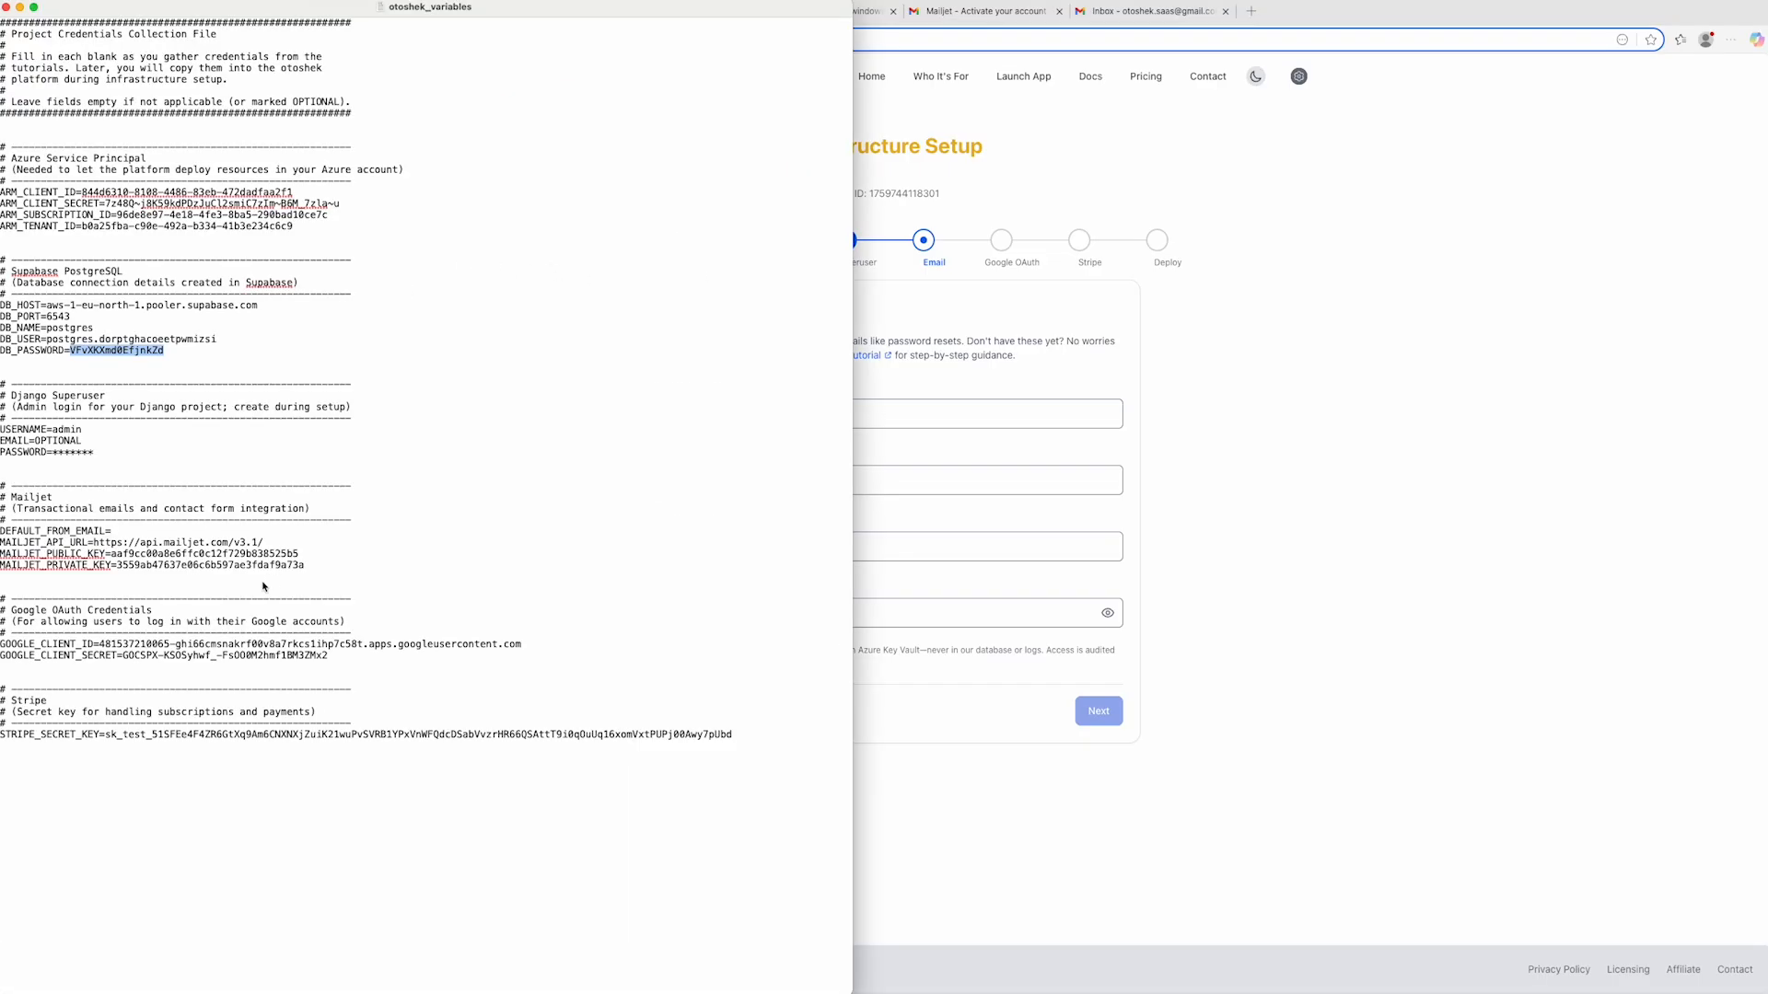
pyautogui.moveTo(111, 555); pyautogui.dragTo(319, 560)
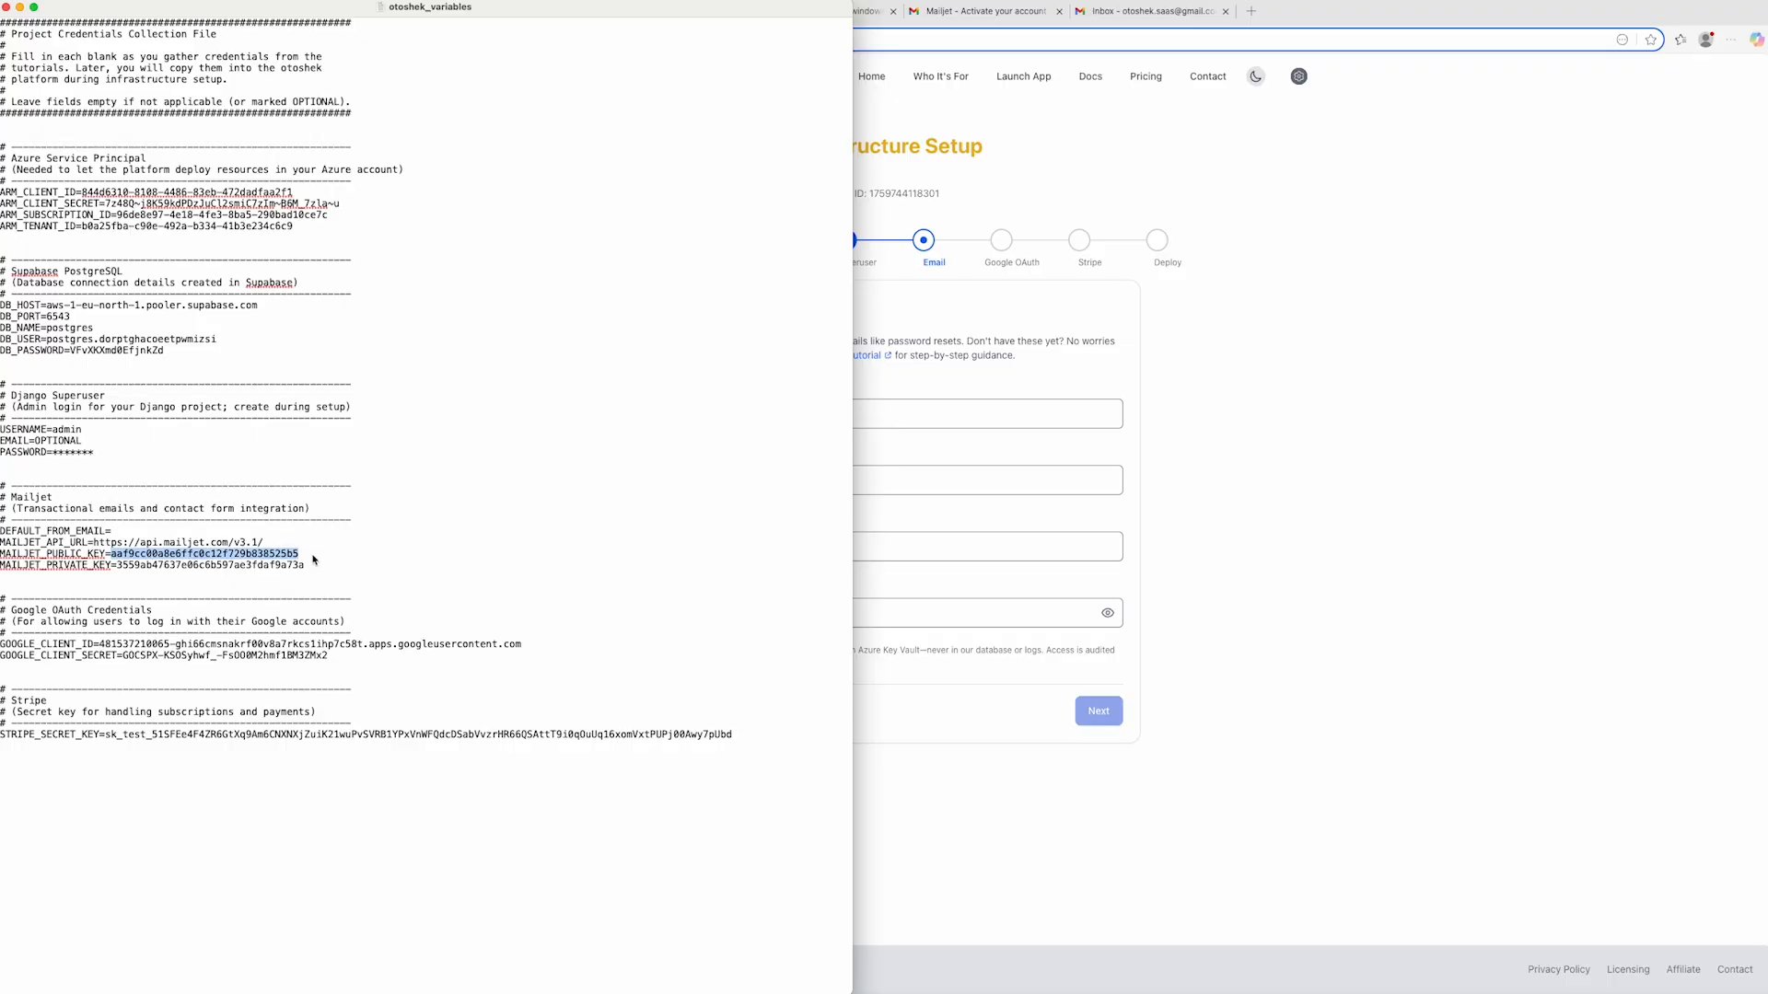
pyautogui.press('super+Tab')
pyautogui.click(706, 555)
pyautogui.press('super+v')
# - Copy the Mailjet private API key into the Mailjet Private Key field and proceed to Google OAuth without saving the password in the browser
pyautogui.press('super+Tab')
pyautogui.moveTo(118, 567); pyautogui.dragTo(306, 567)
pyautogui.press('super+Tab')
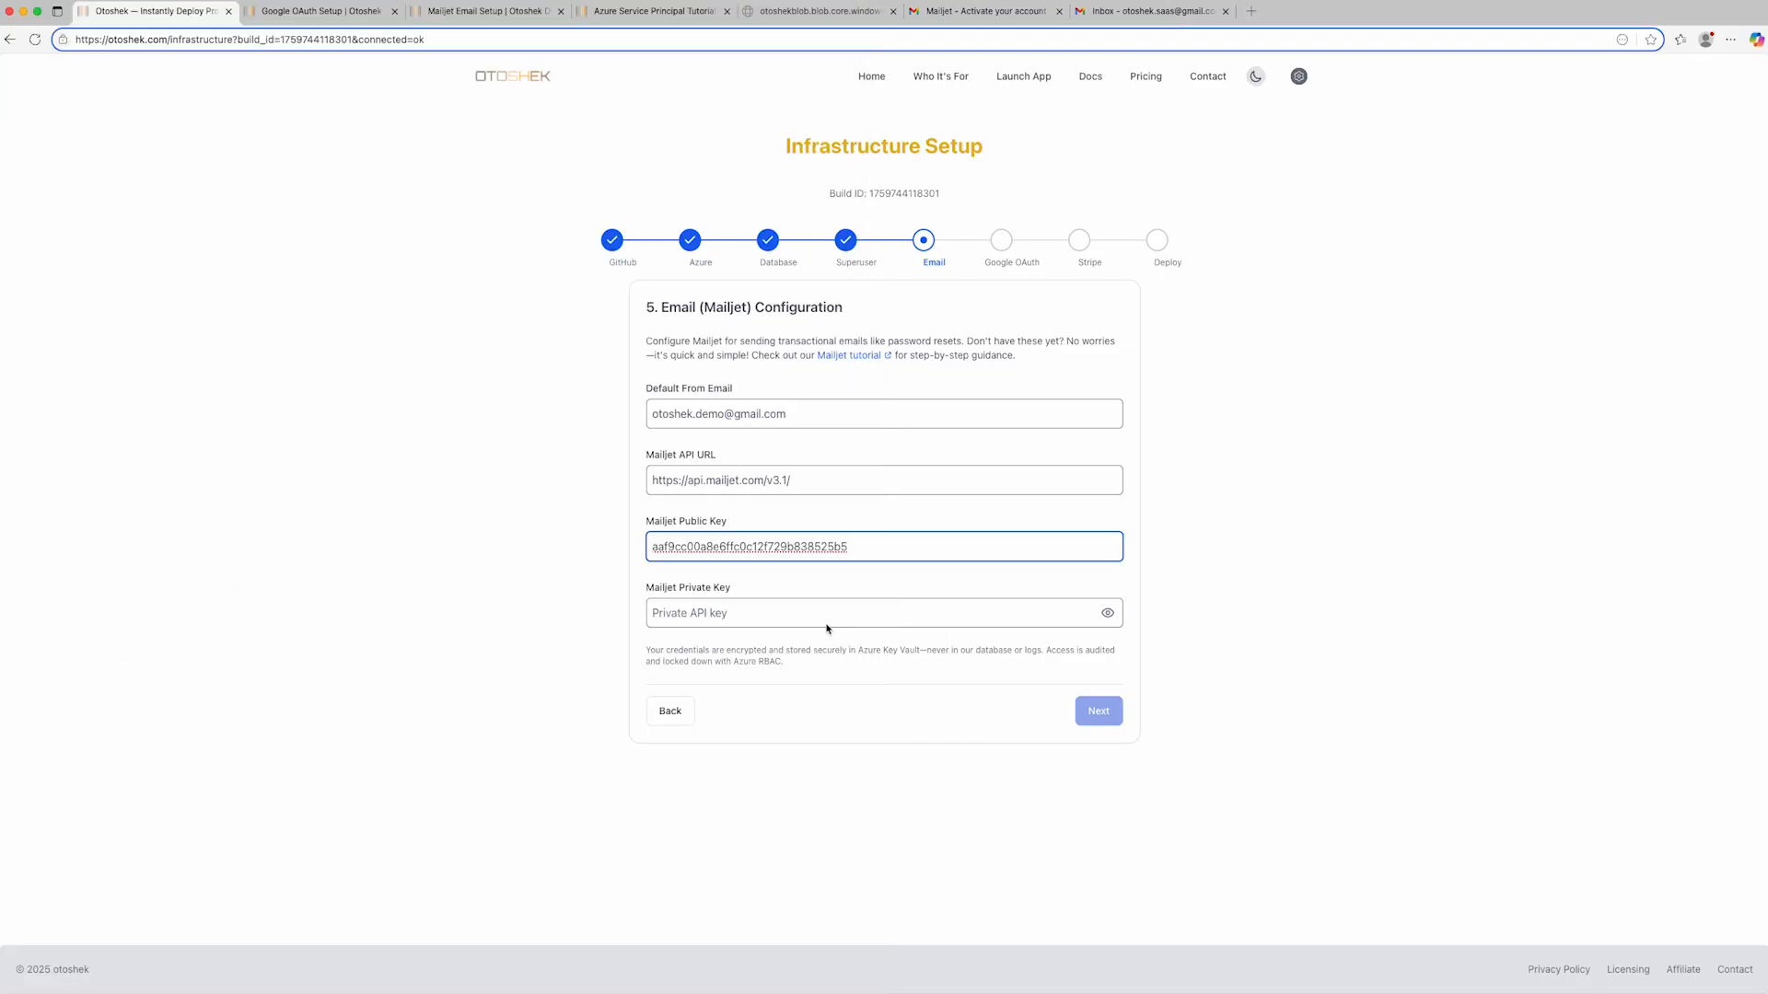
pyautogui.click(828, 622)
pyautogui.press('super+v')
pyautogui.click(1099, 712)
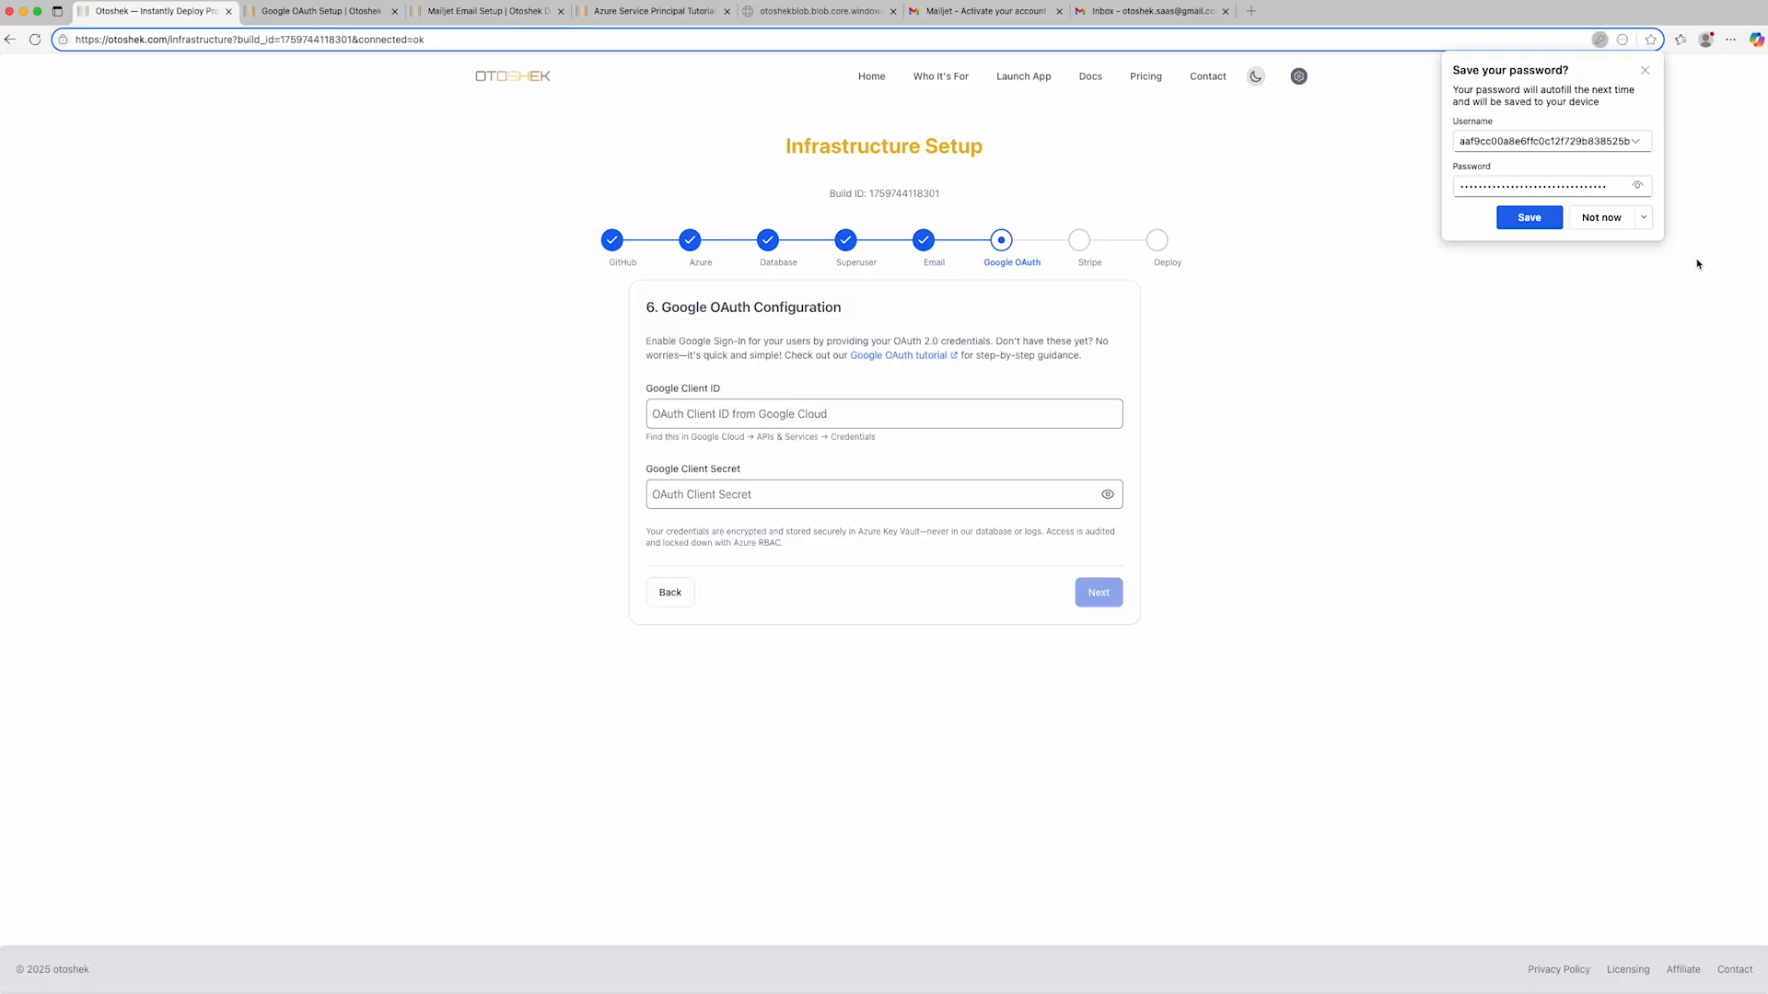
pyautogui.click(1609, 220)
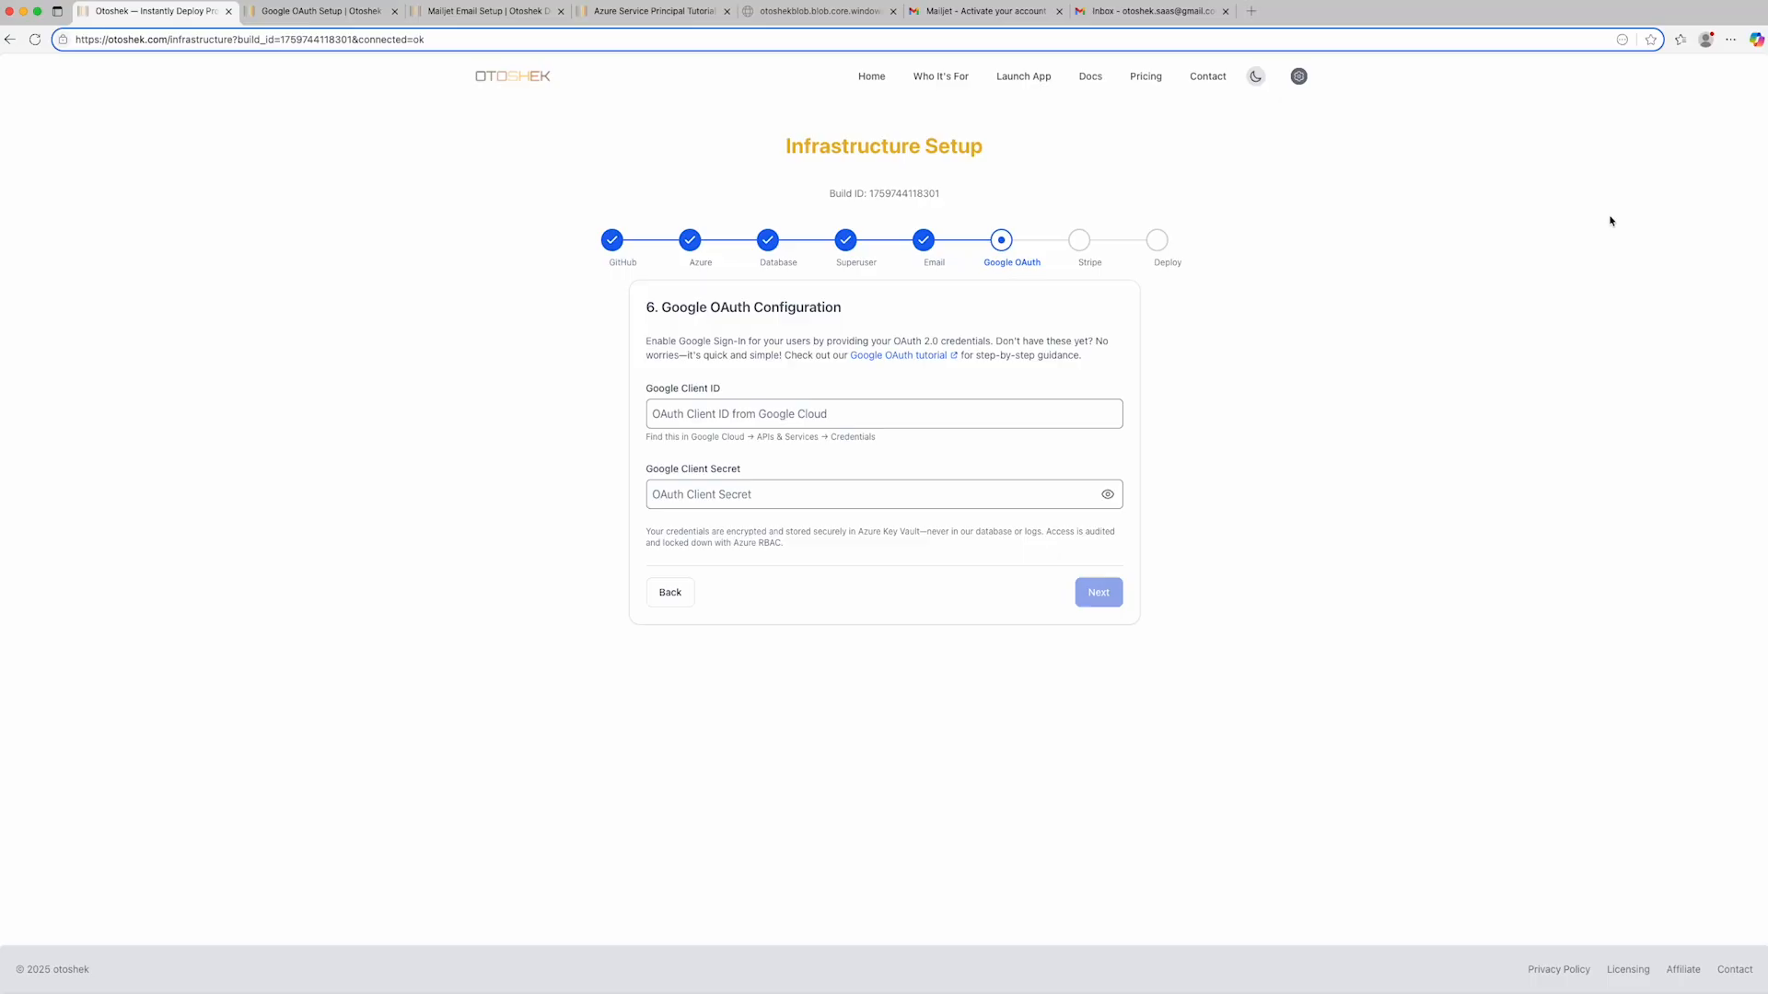
# - Copy the Google OAuth client ID from the credentials file into the Google Client ID field
pyautogui.press('super+Tab')
pyautogui.moveTo(101, 645); pyautogui.dragTo(535, 648)
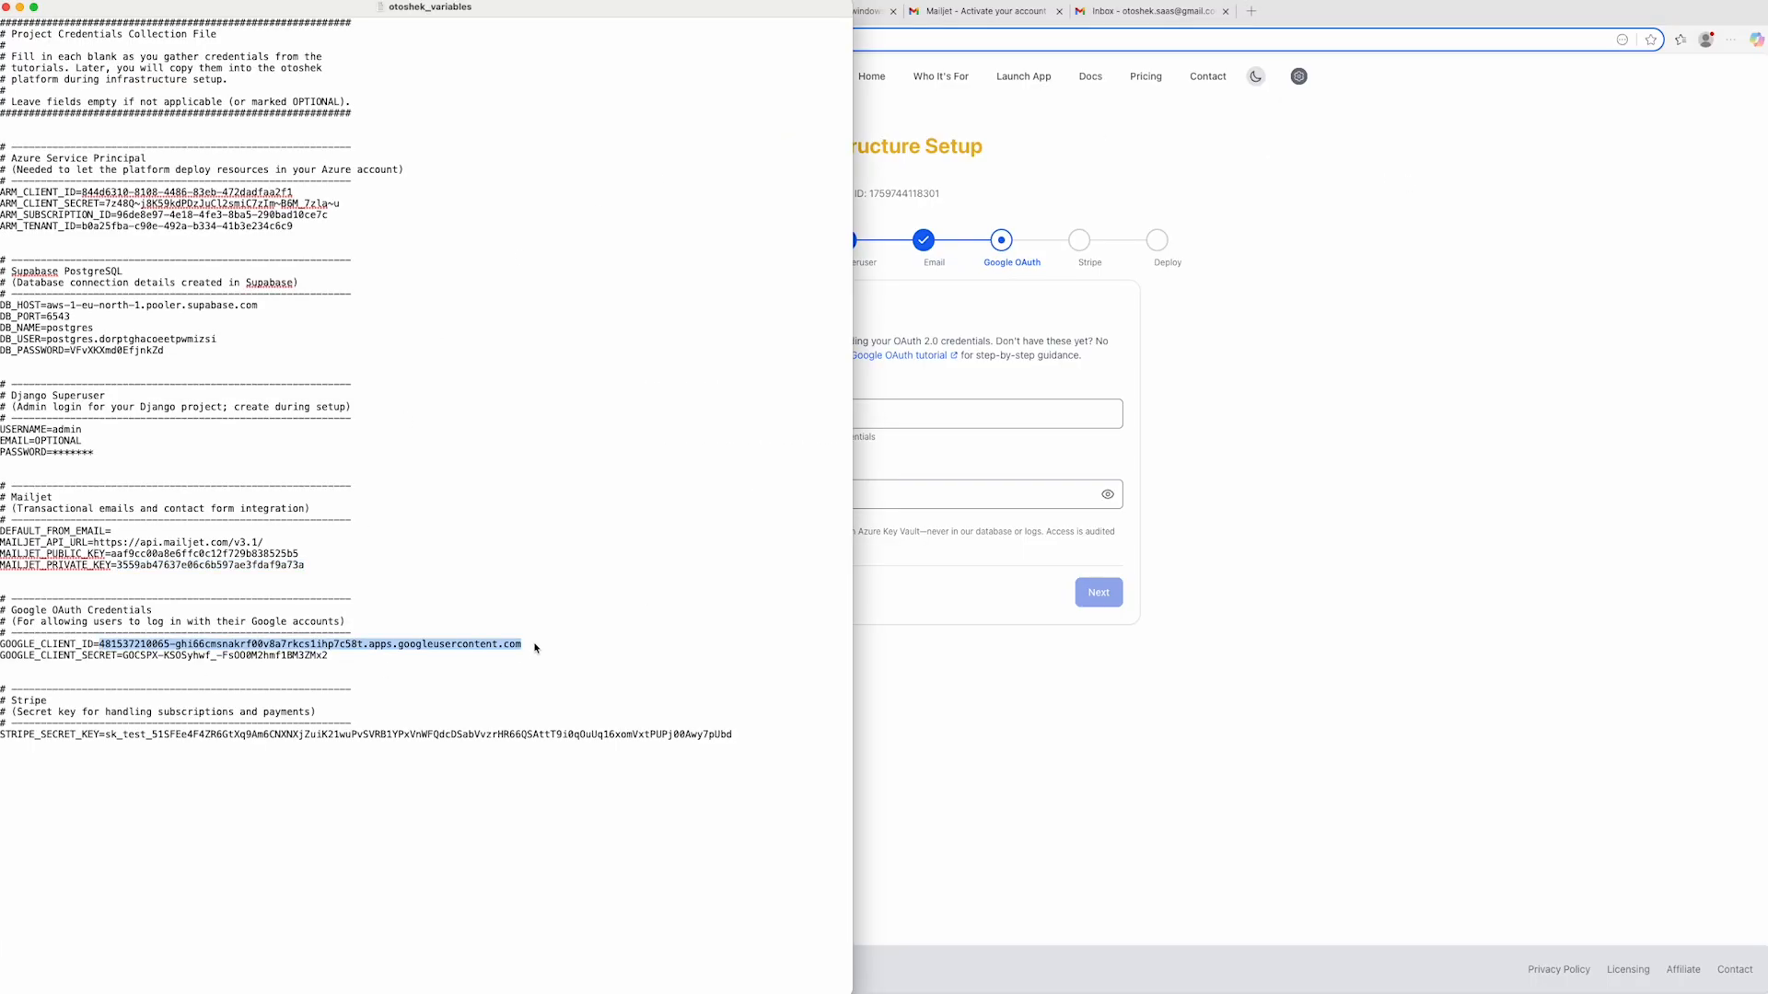
pyautogui.press('super+Tab')
pyautogui.click(750, 413)
pyautogui.press('super+v')
# - Copy the Google client secret into the Google Client Secret field and proceed to Stripe without saving the password in the browser
pyautogui.press('super+Tab')
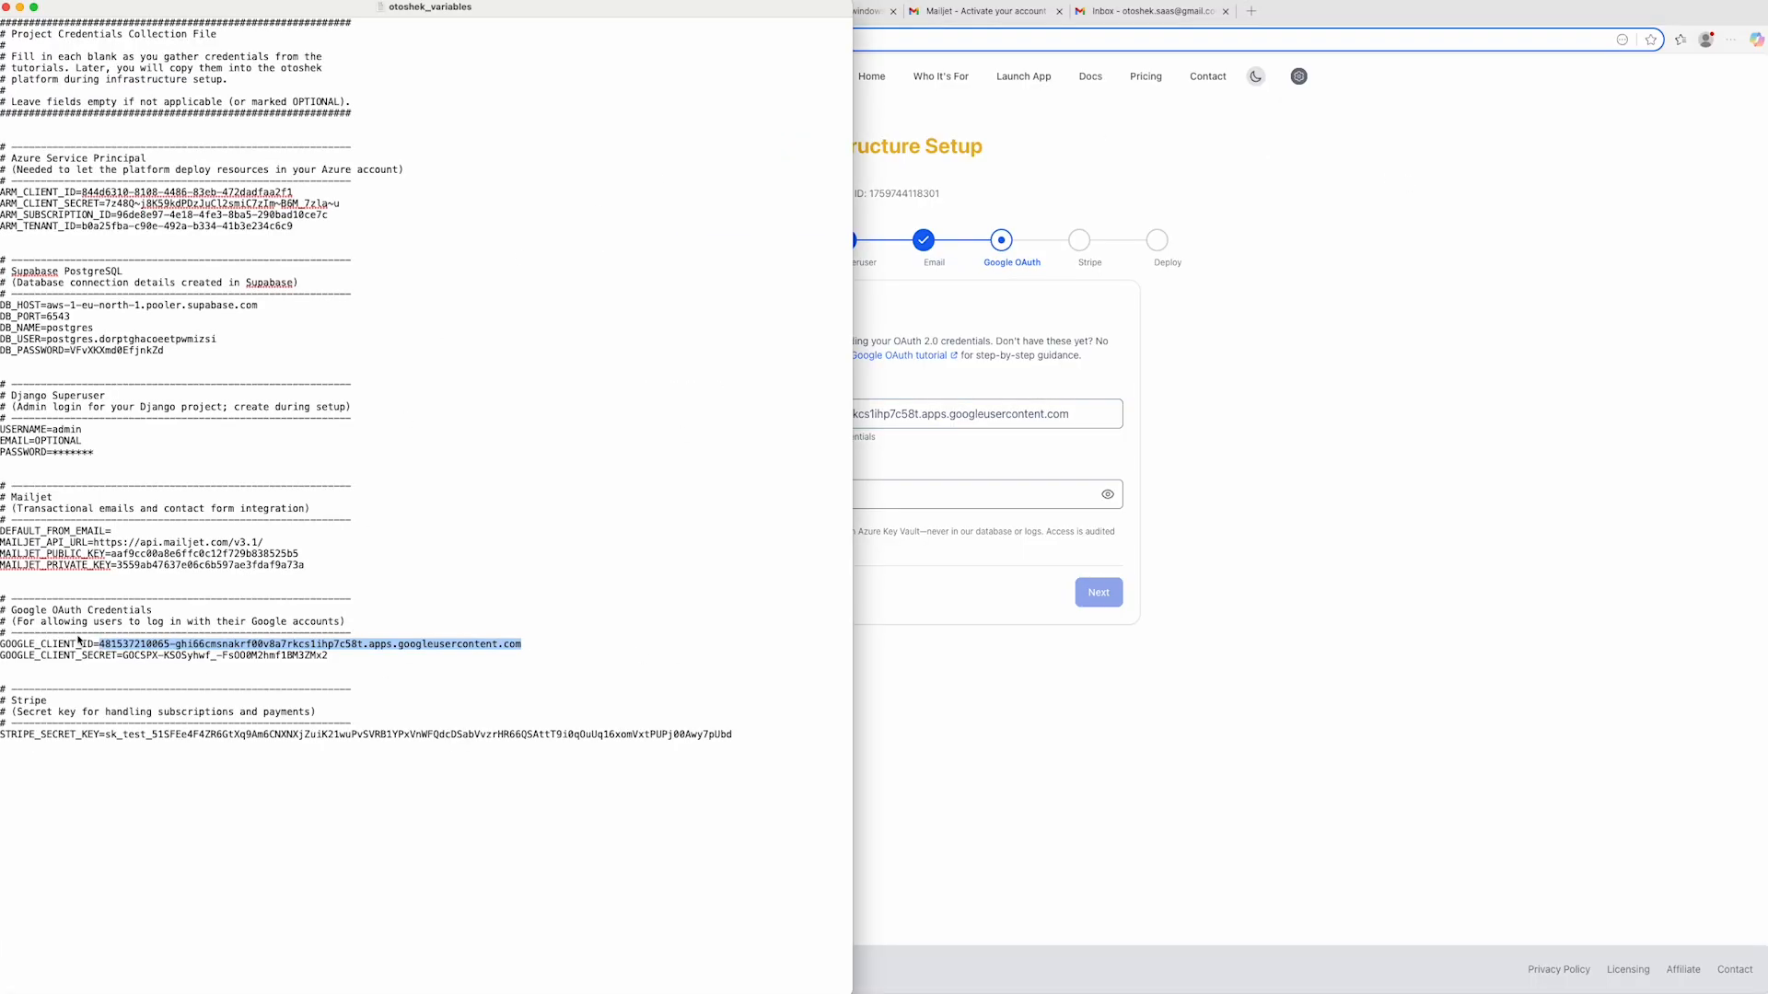
pyautogui.click(126, 657)
pyautogui.moveTo(126, 657); pyautogui.dragTo(333, 659)
pyautogui.press('super+c')
pyautogui.press('super+Tab')
pyautogui.click(663, 495)
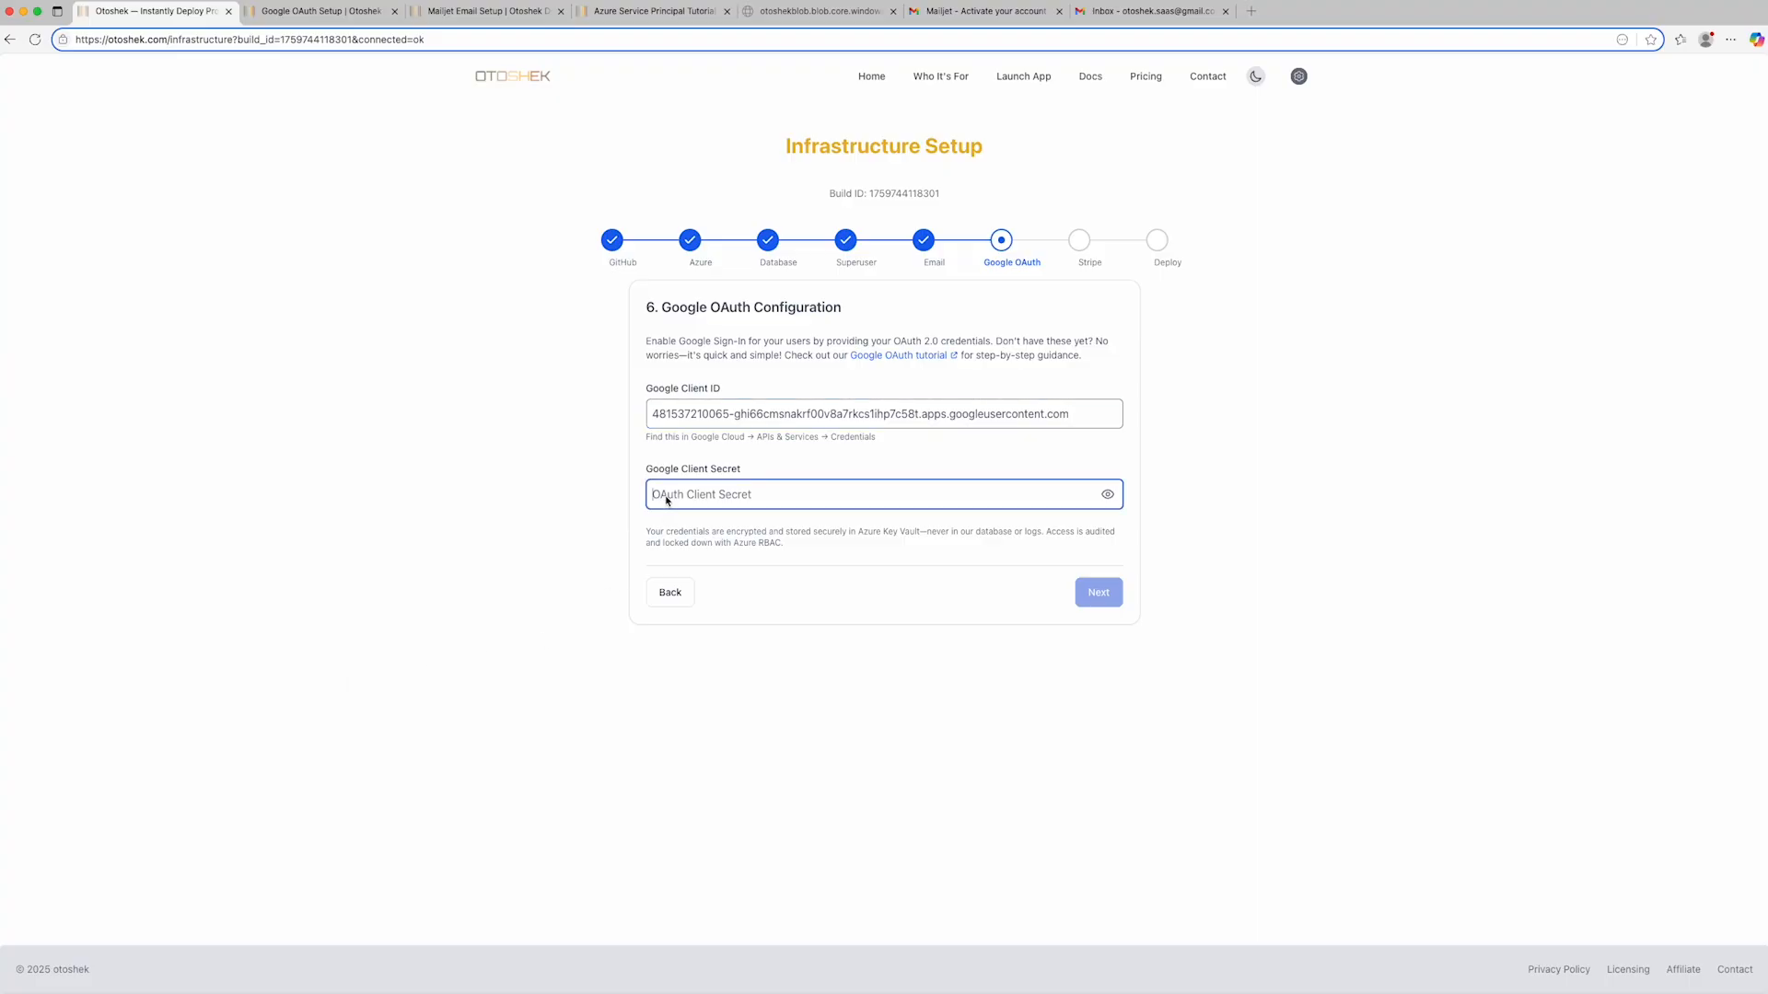
pyautogui.press('super+v')
pyautogui.click(1097, 601)
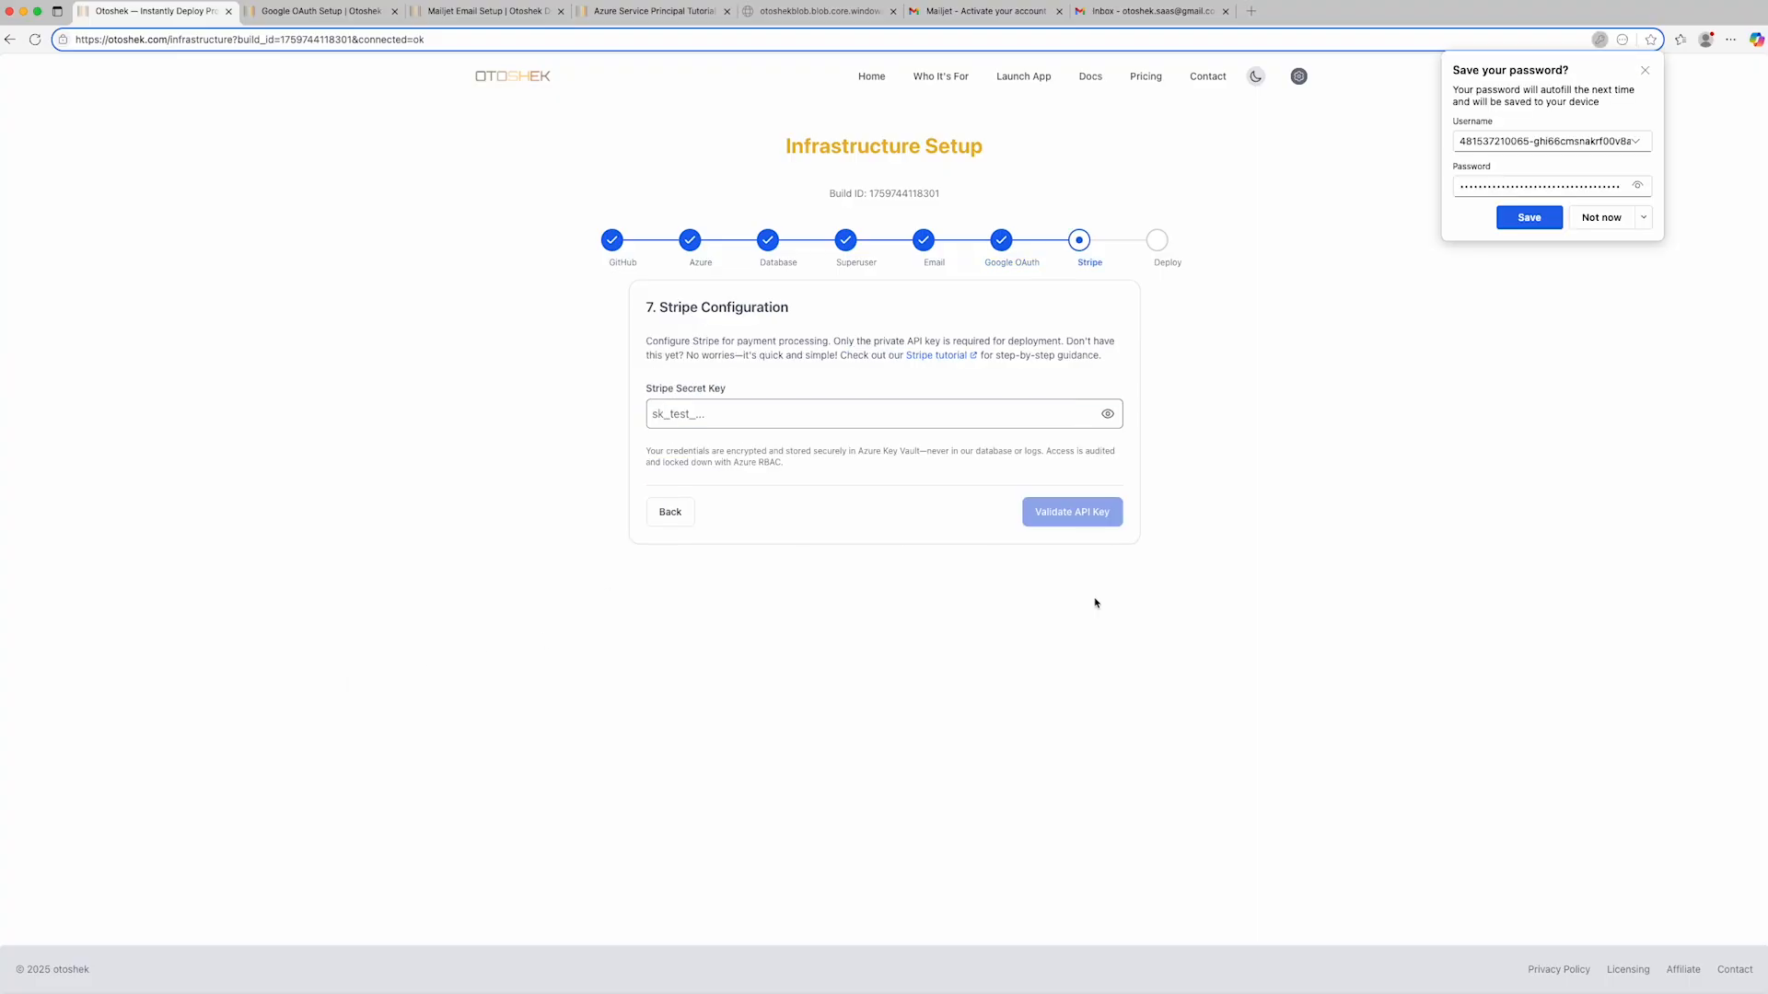
pyautogui.click(1601, 217)
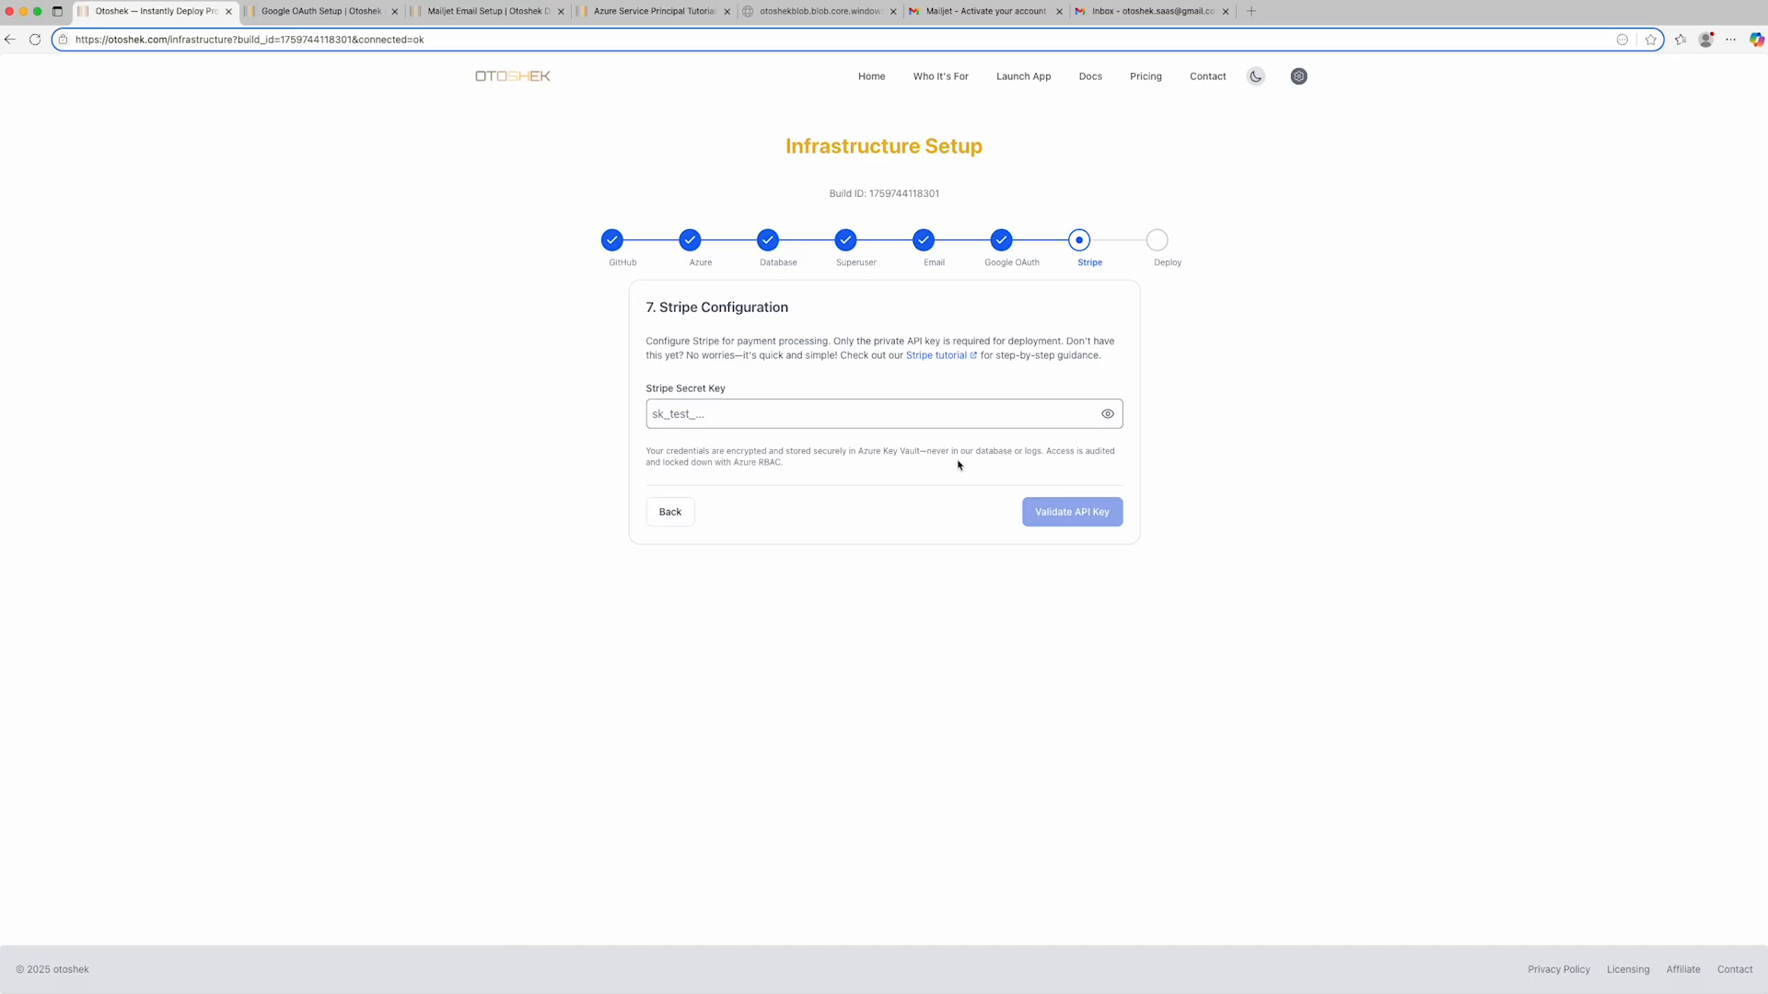
# - Enter the Stripe secret key from the credentials file, validate it, and finish the configuration without saving the password in the browser
pyautogui.press('super+Tab')
pyautogui.moveTo(105, 734); pyautogui.dragTo(735, 734)
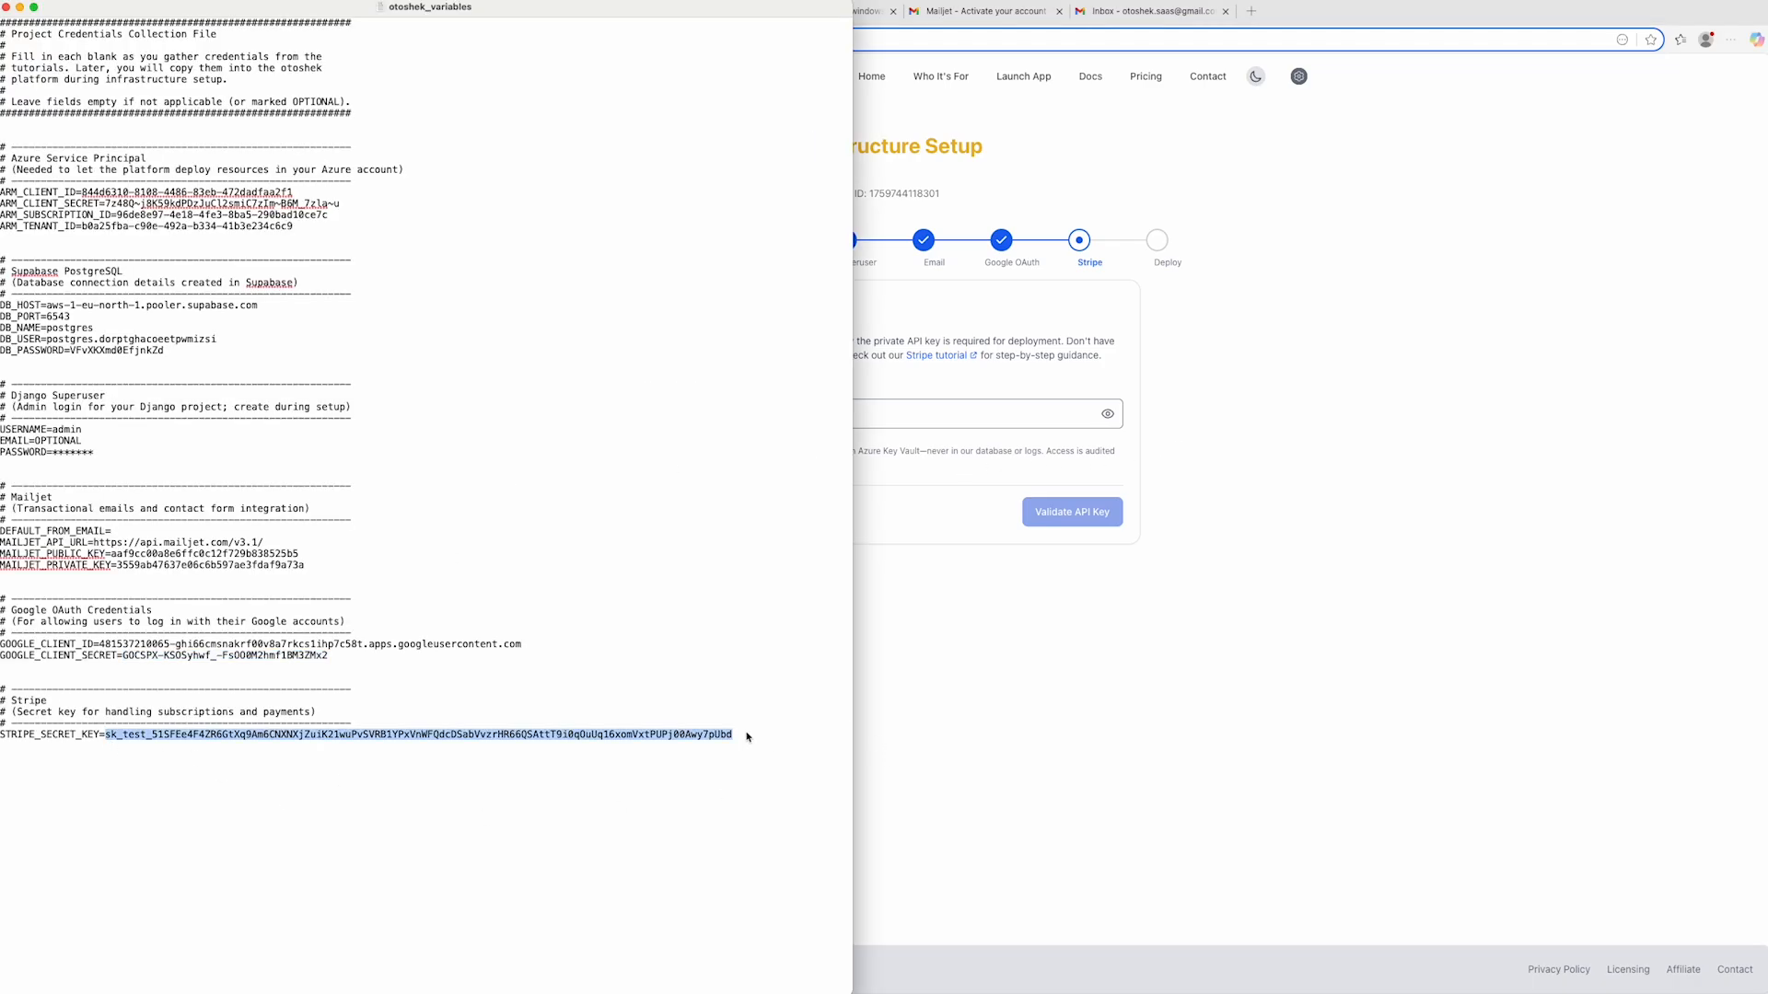
pyautogui.press('super+Tab')
pyautogui.click(727, 413)
pyautogui.press('super+v')
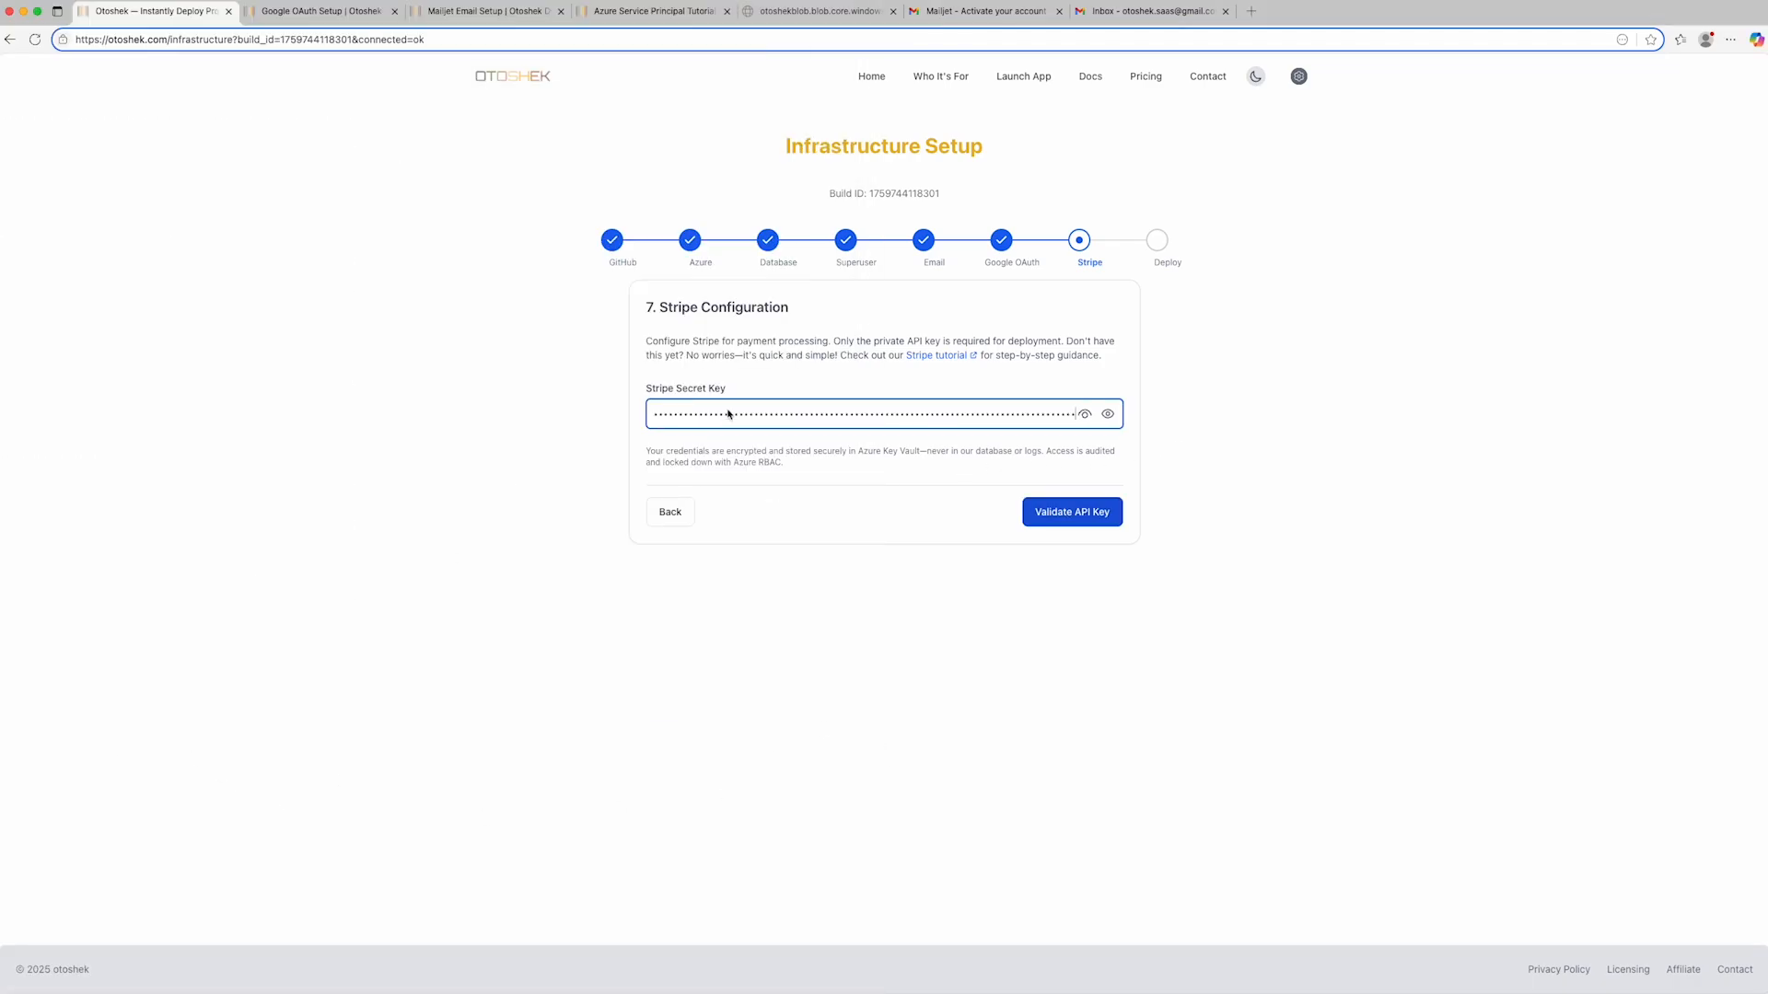
pyautogui.click(1058, 523)
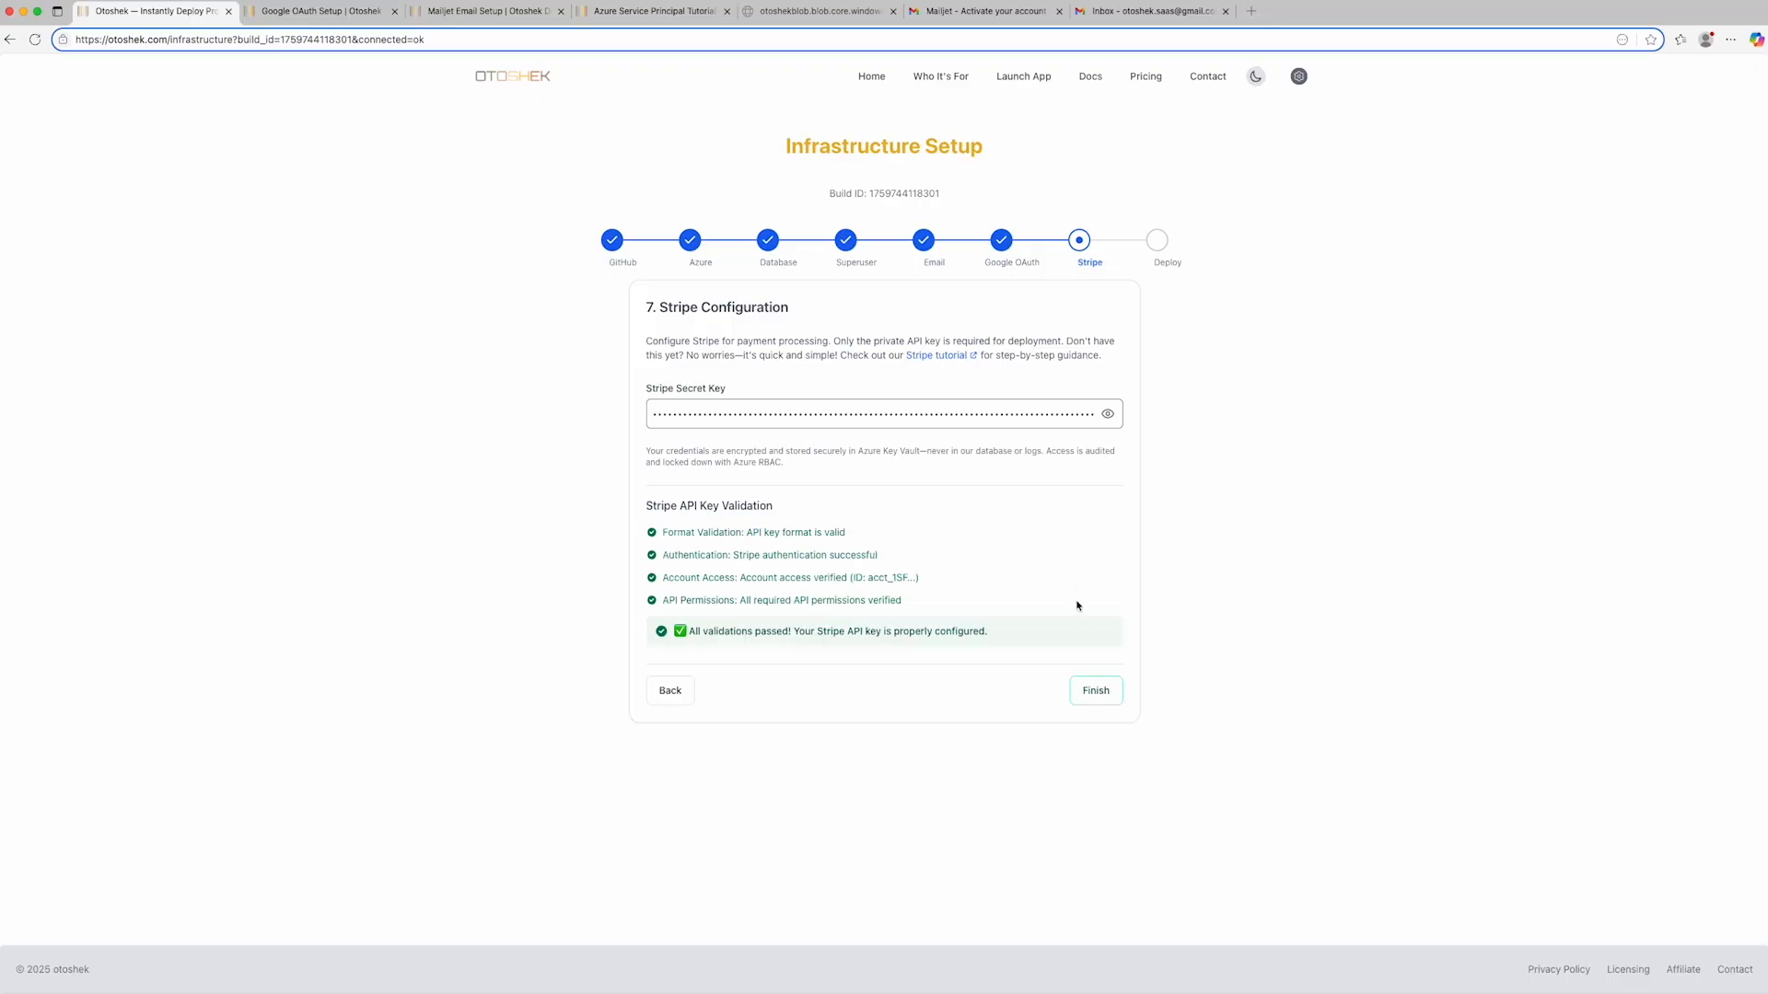
pyautogui.click(1096, 691)
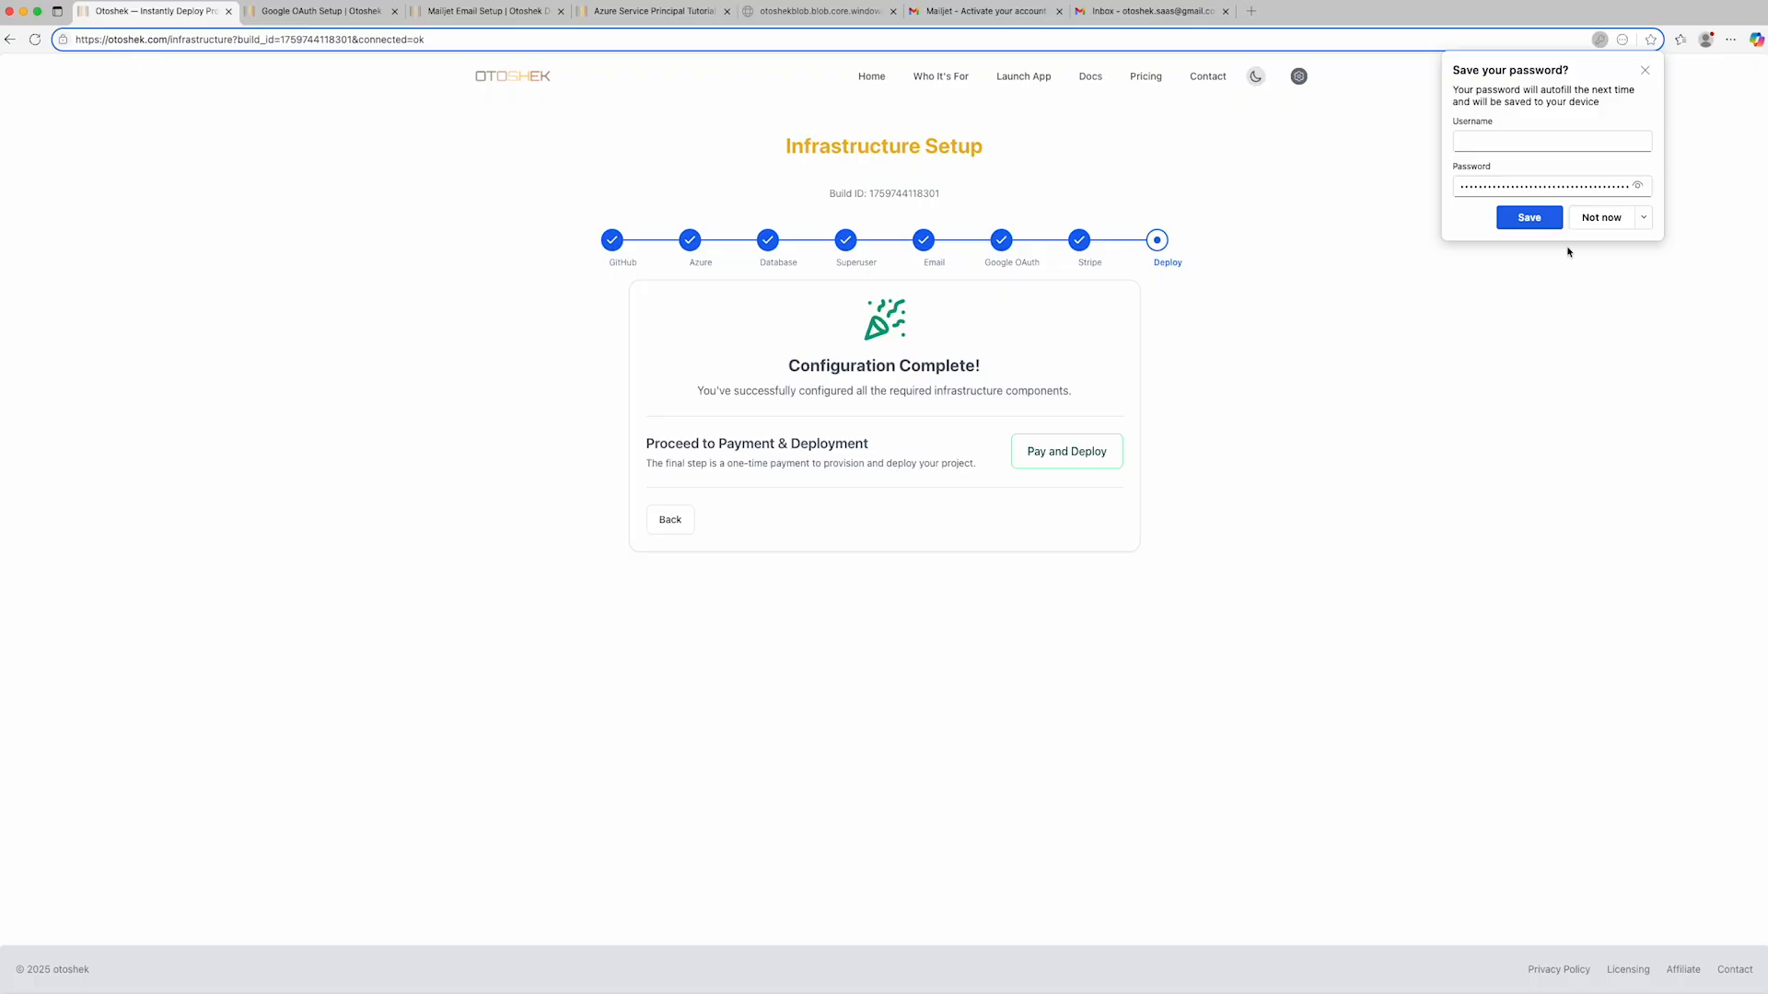
pyautogui.click(1600, 218)
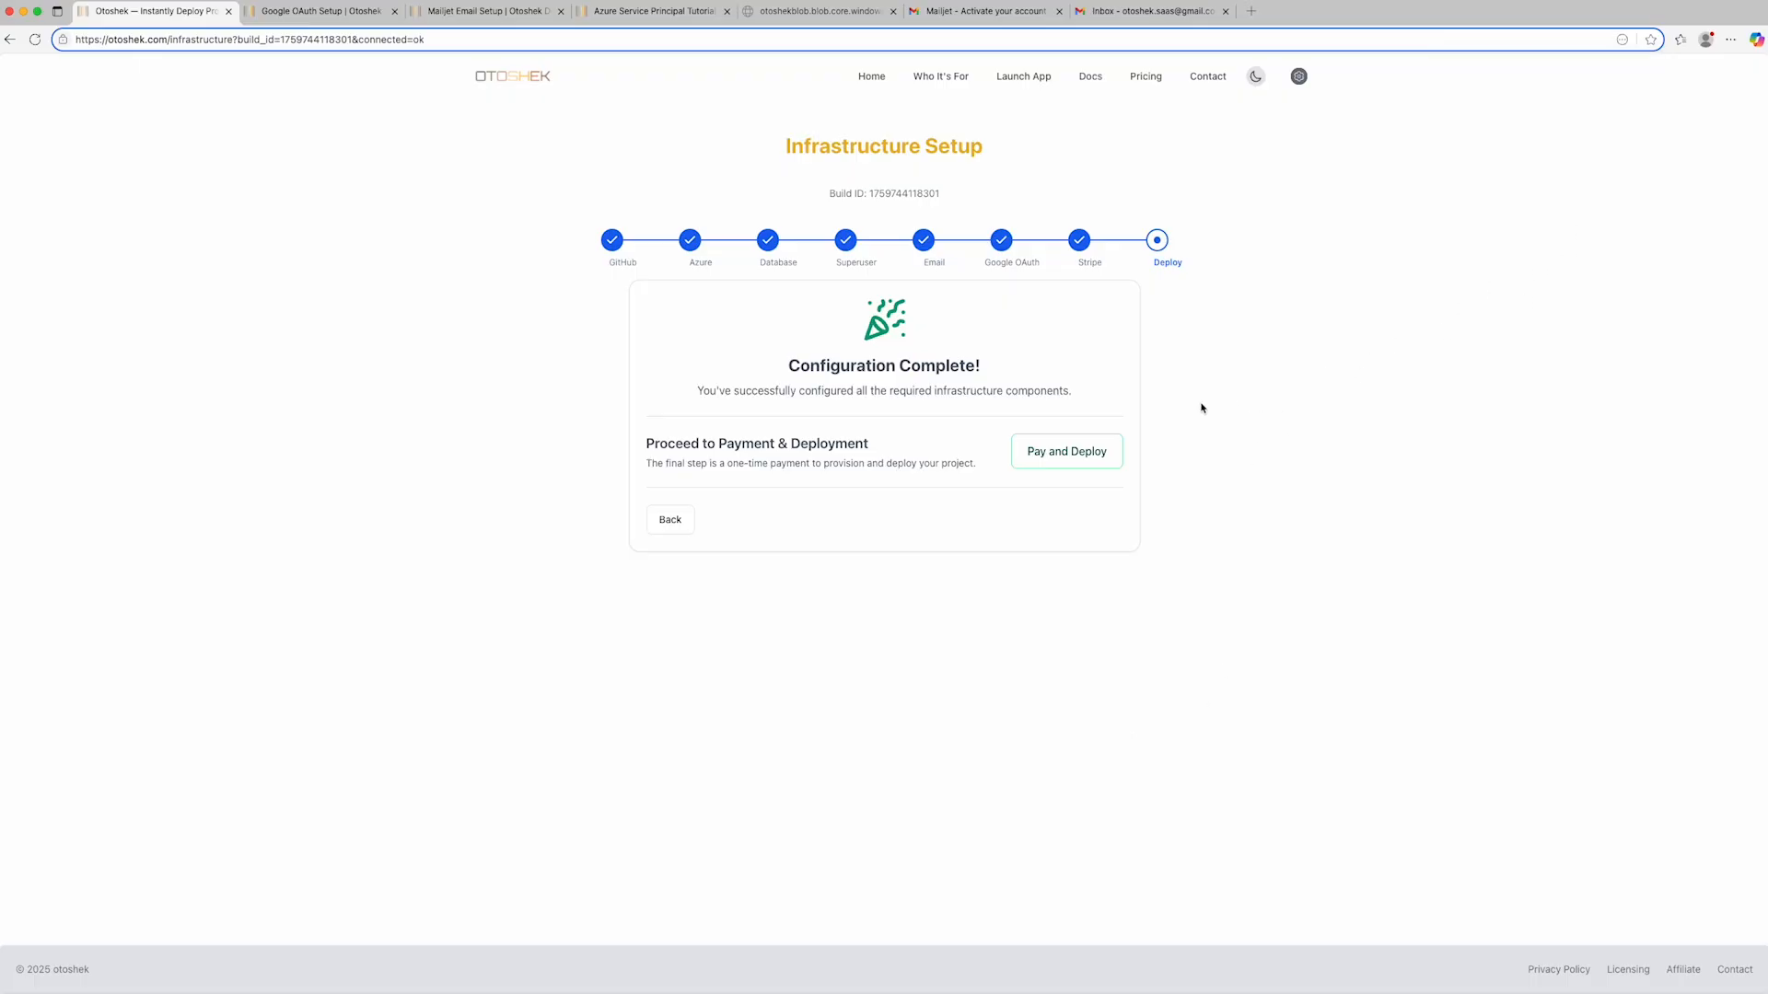
# - Proceed to payment and deployment, then start the full deployment of the Saas Project
pyautogui.click(1057, 453)
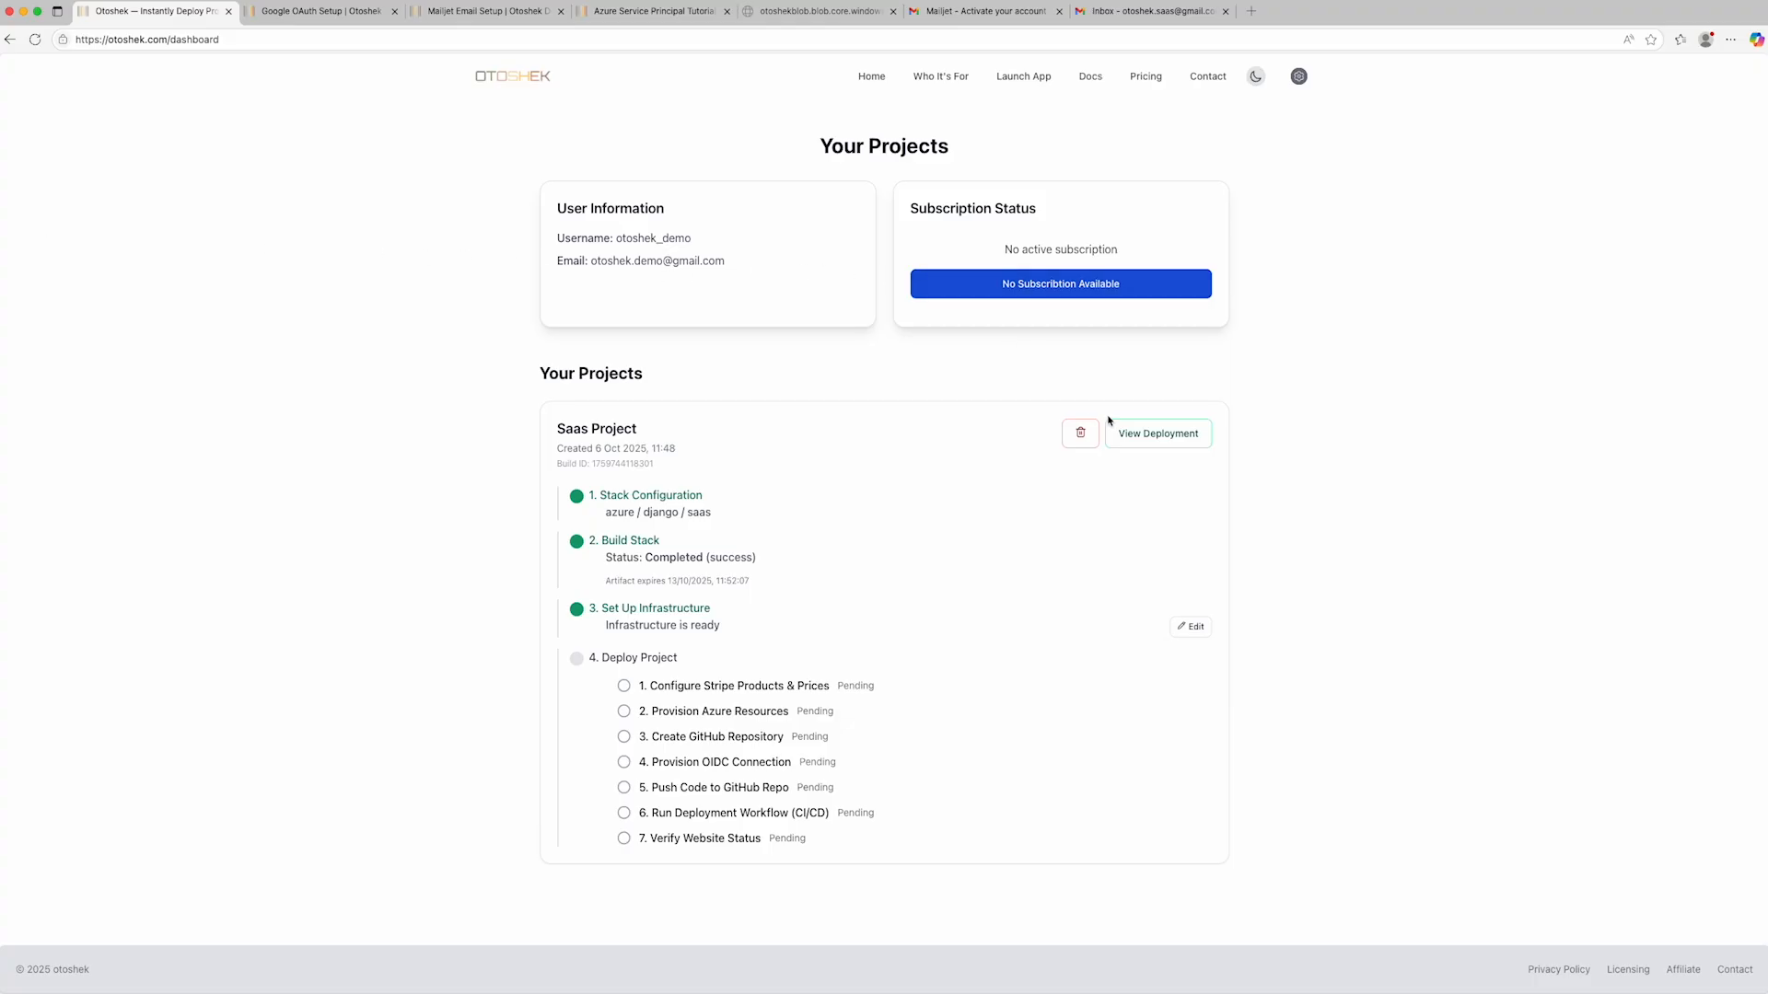
pyautogui.click(1163, 435)
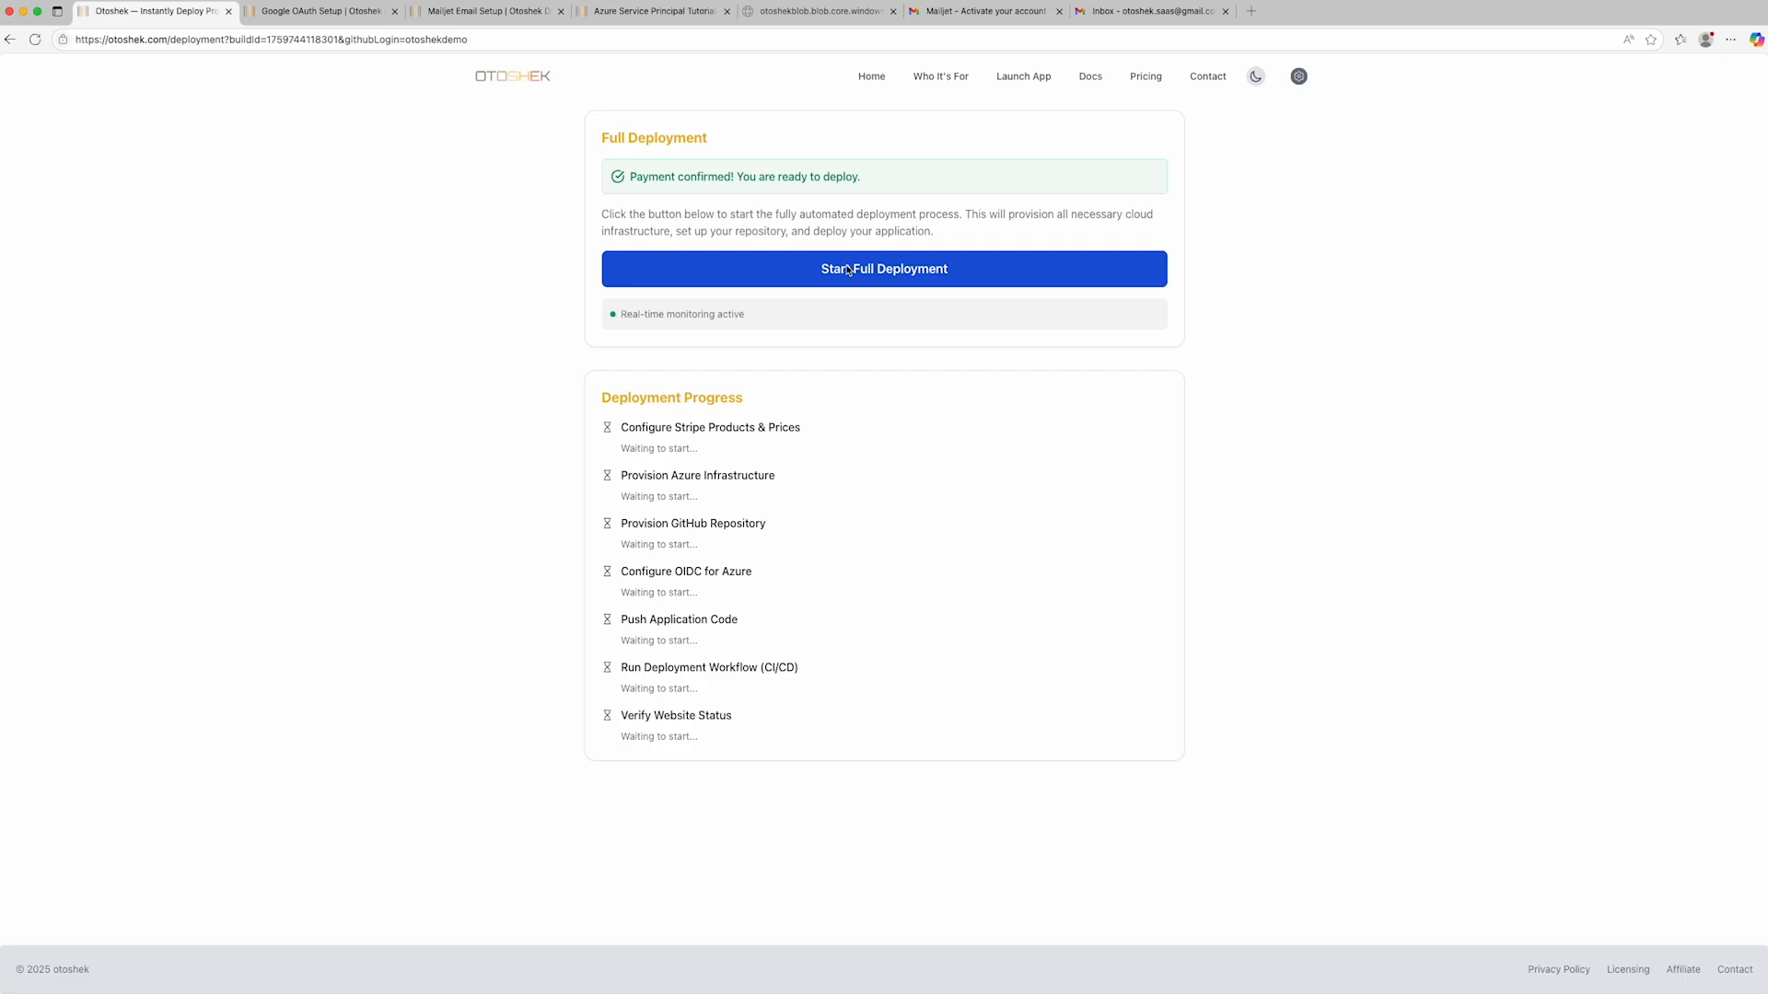
pyautogui.click(848, 269)
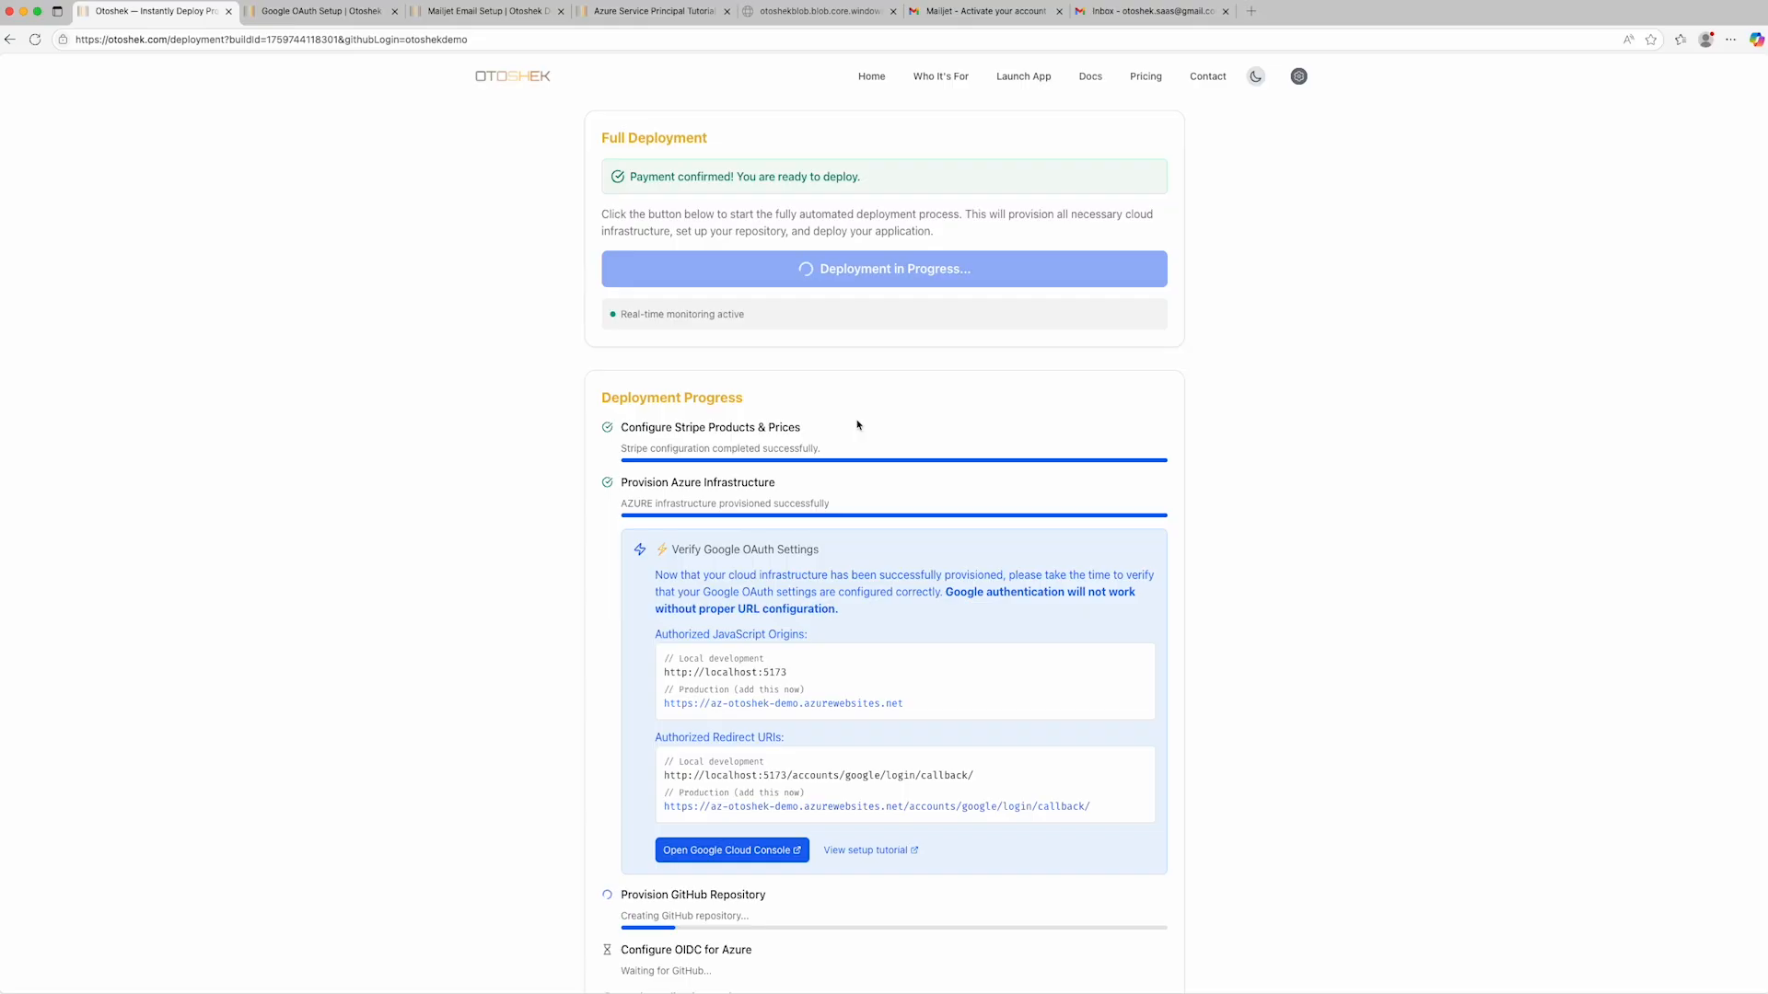
pyautogui.scroll(-4, 856, 424)
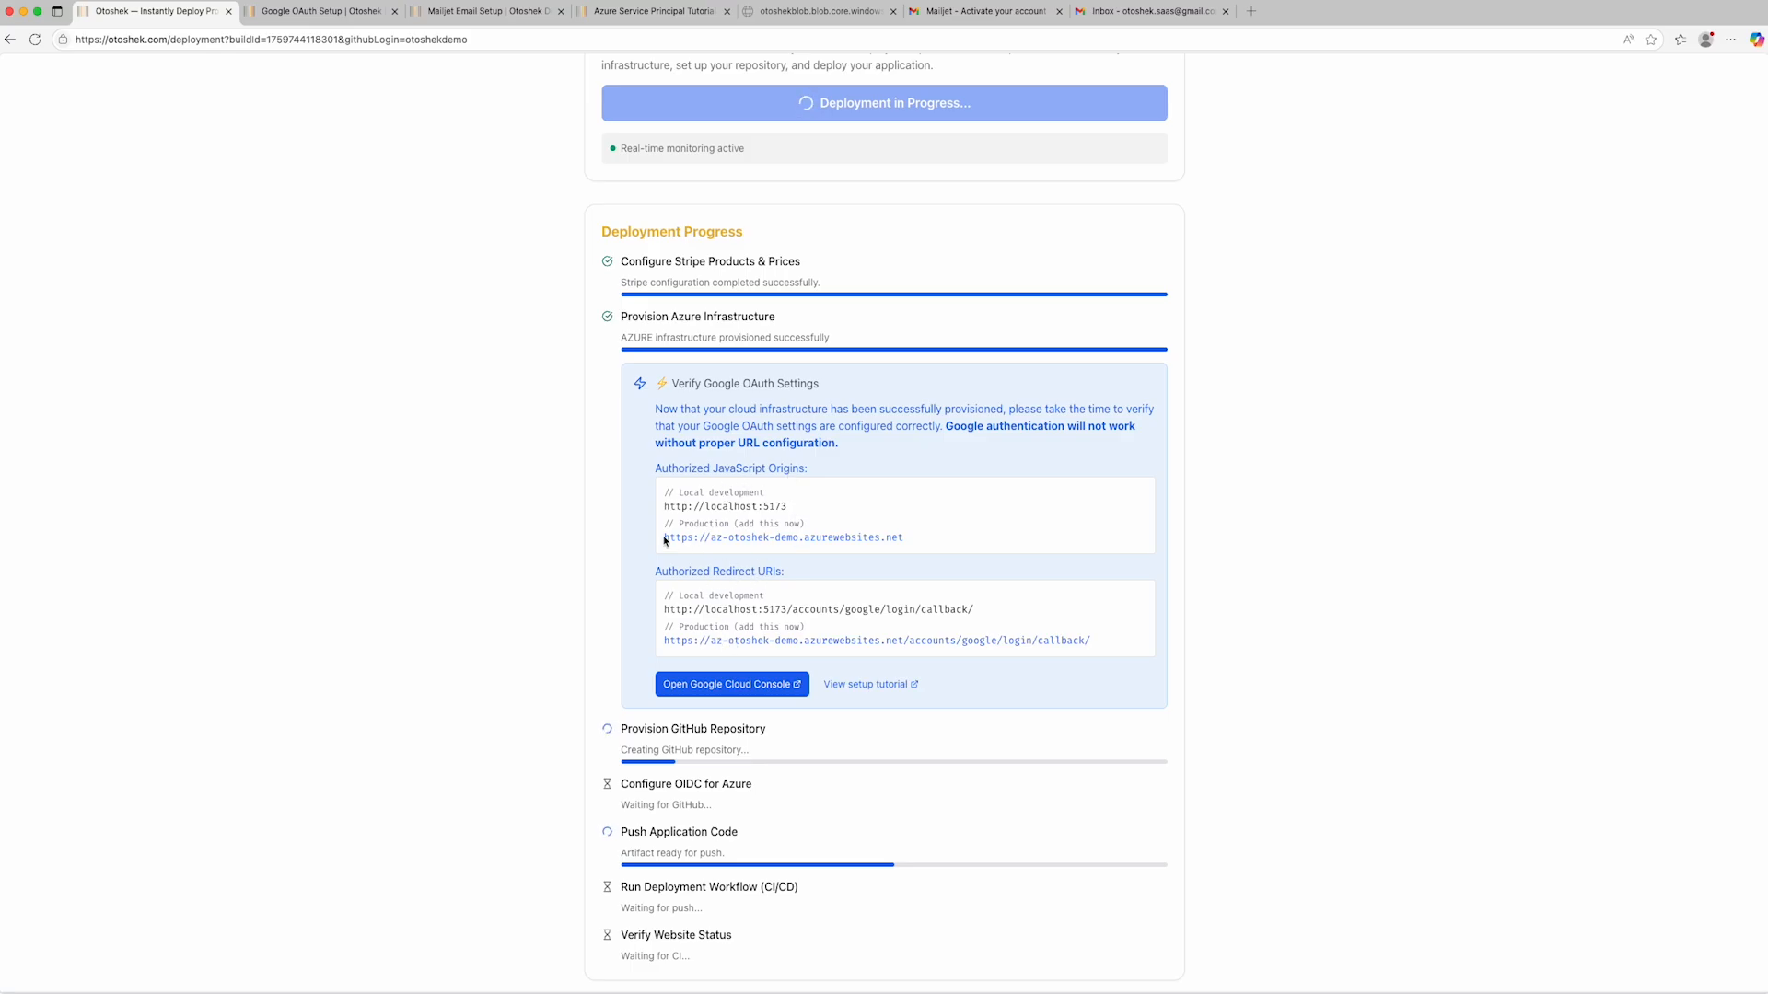
pyautogui.moveTo(664, 539); pyautogui.dragTo(906, 544)
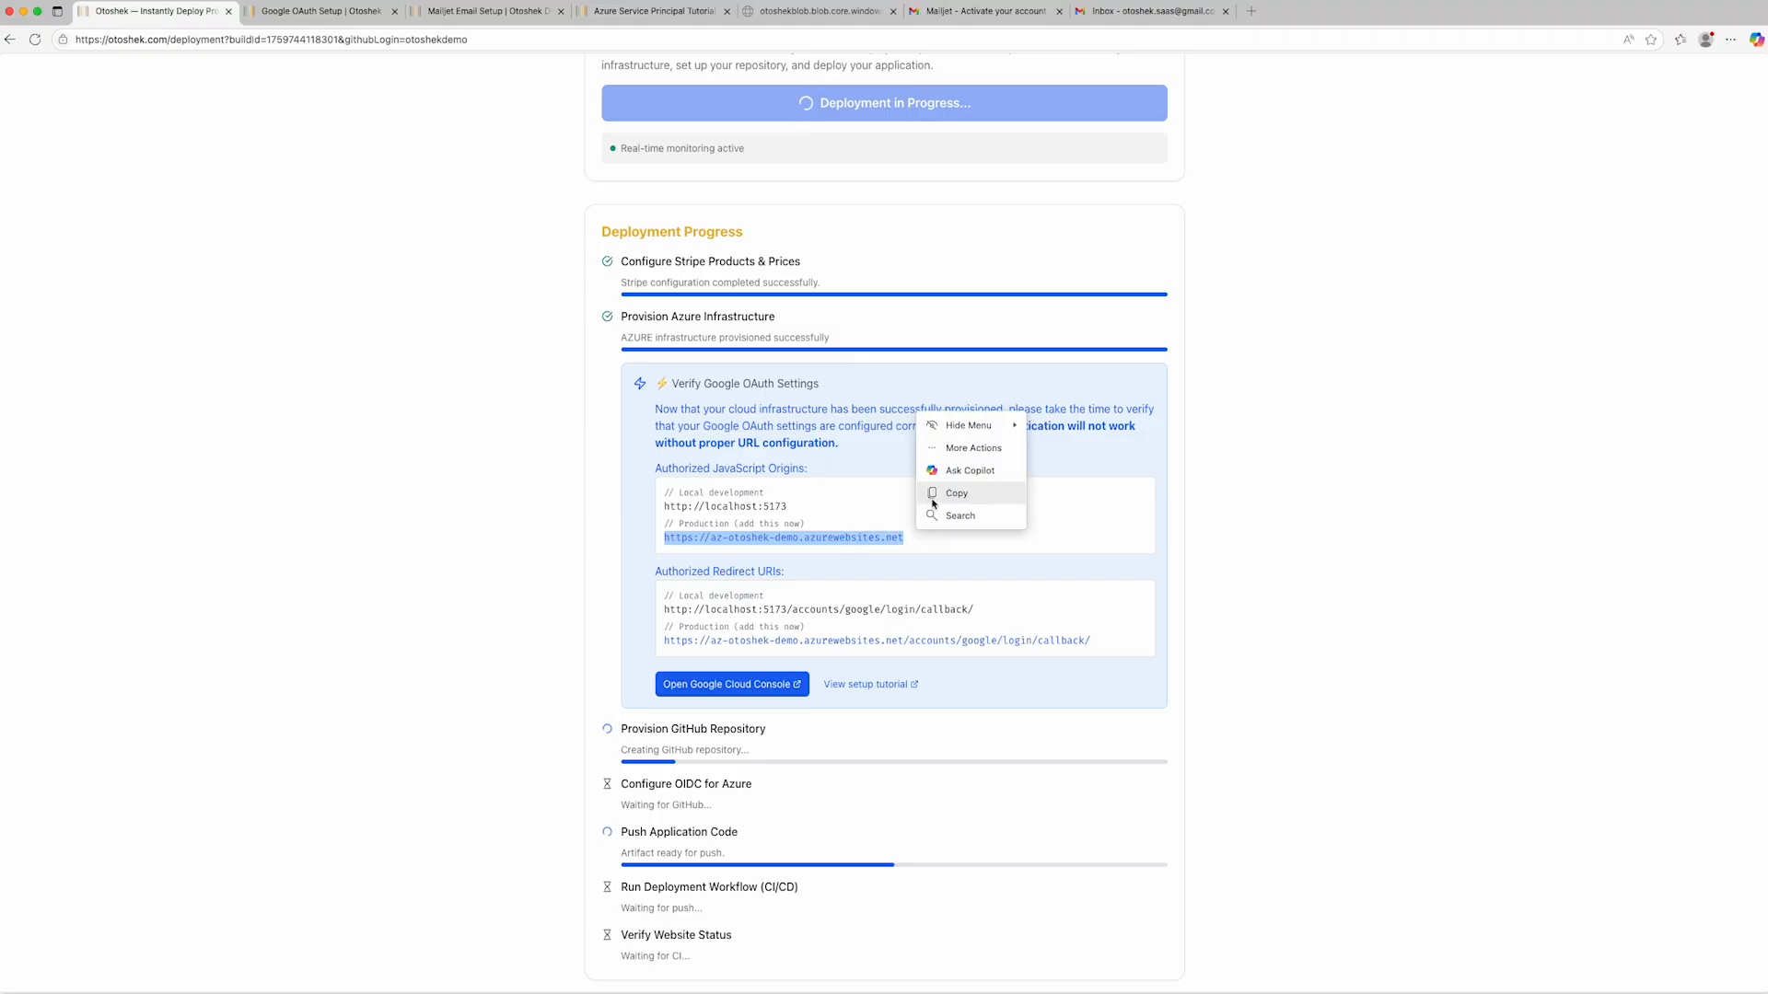
pyautogui.click(930, 502)
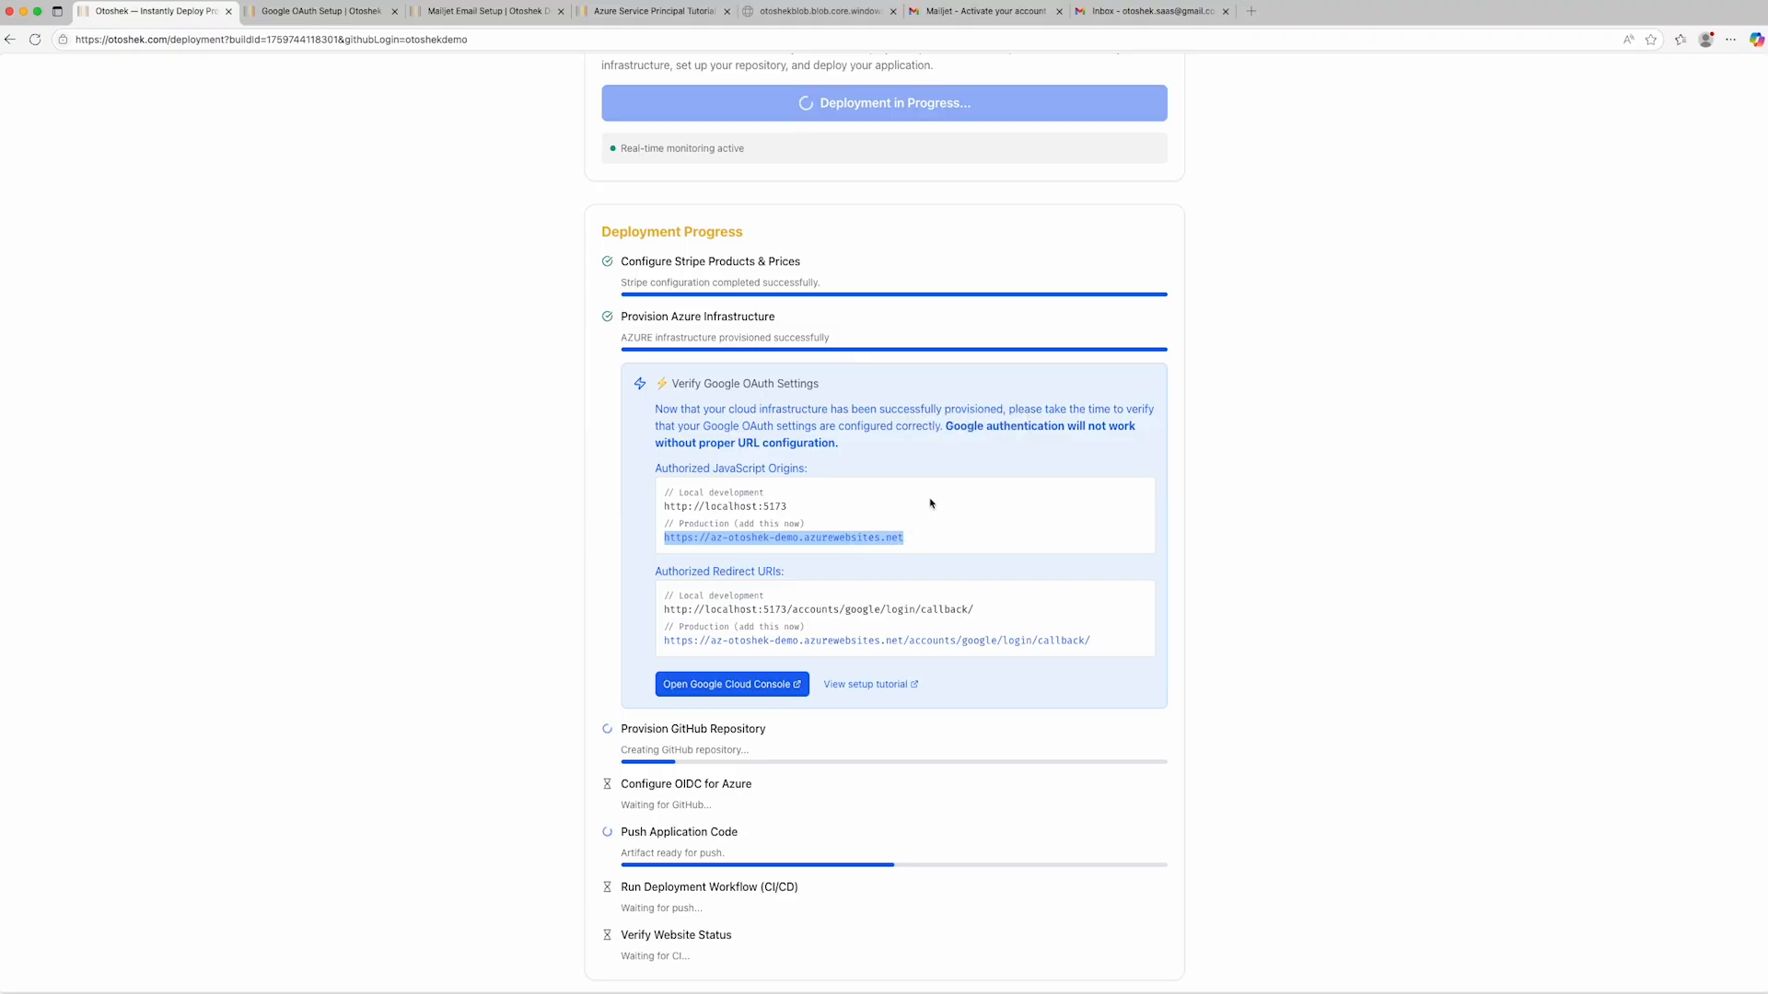
pyautogui.click(744, 686)
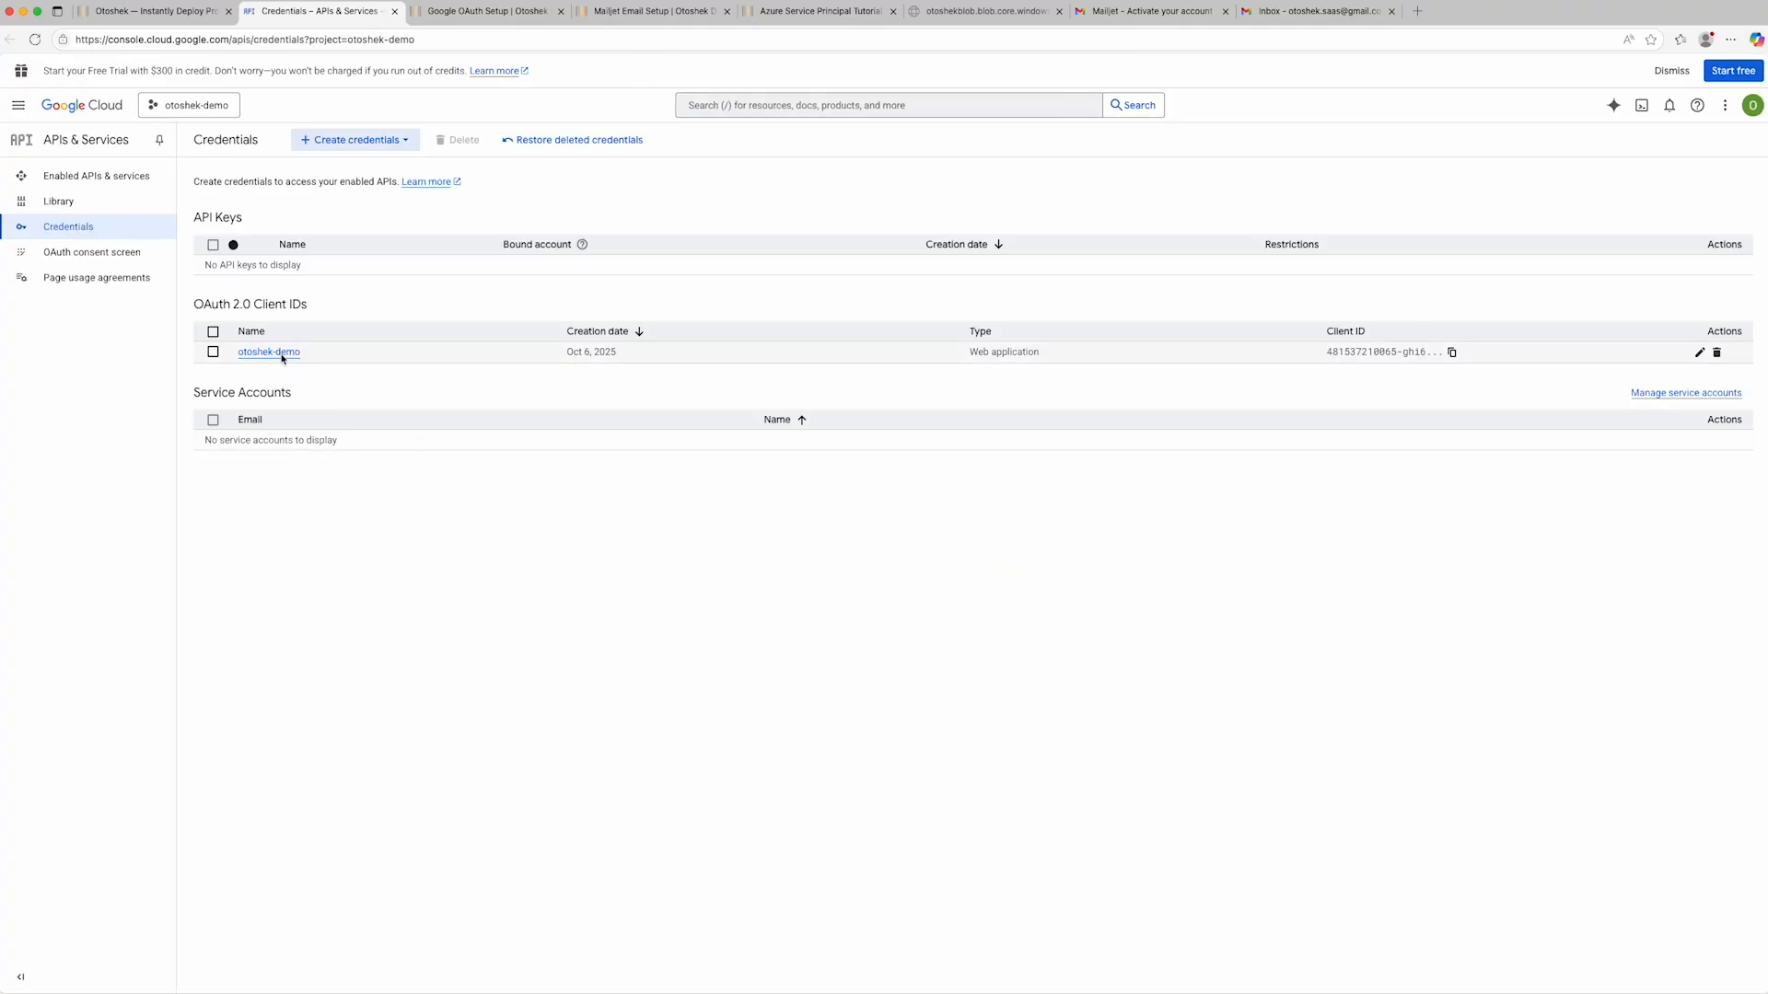
pyautogui.click(282, 358)
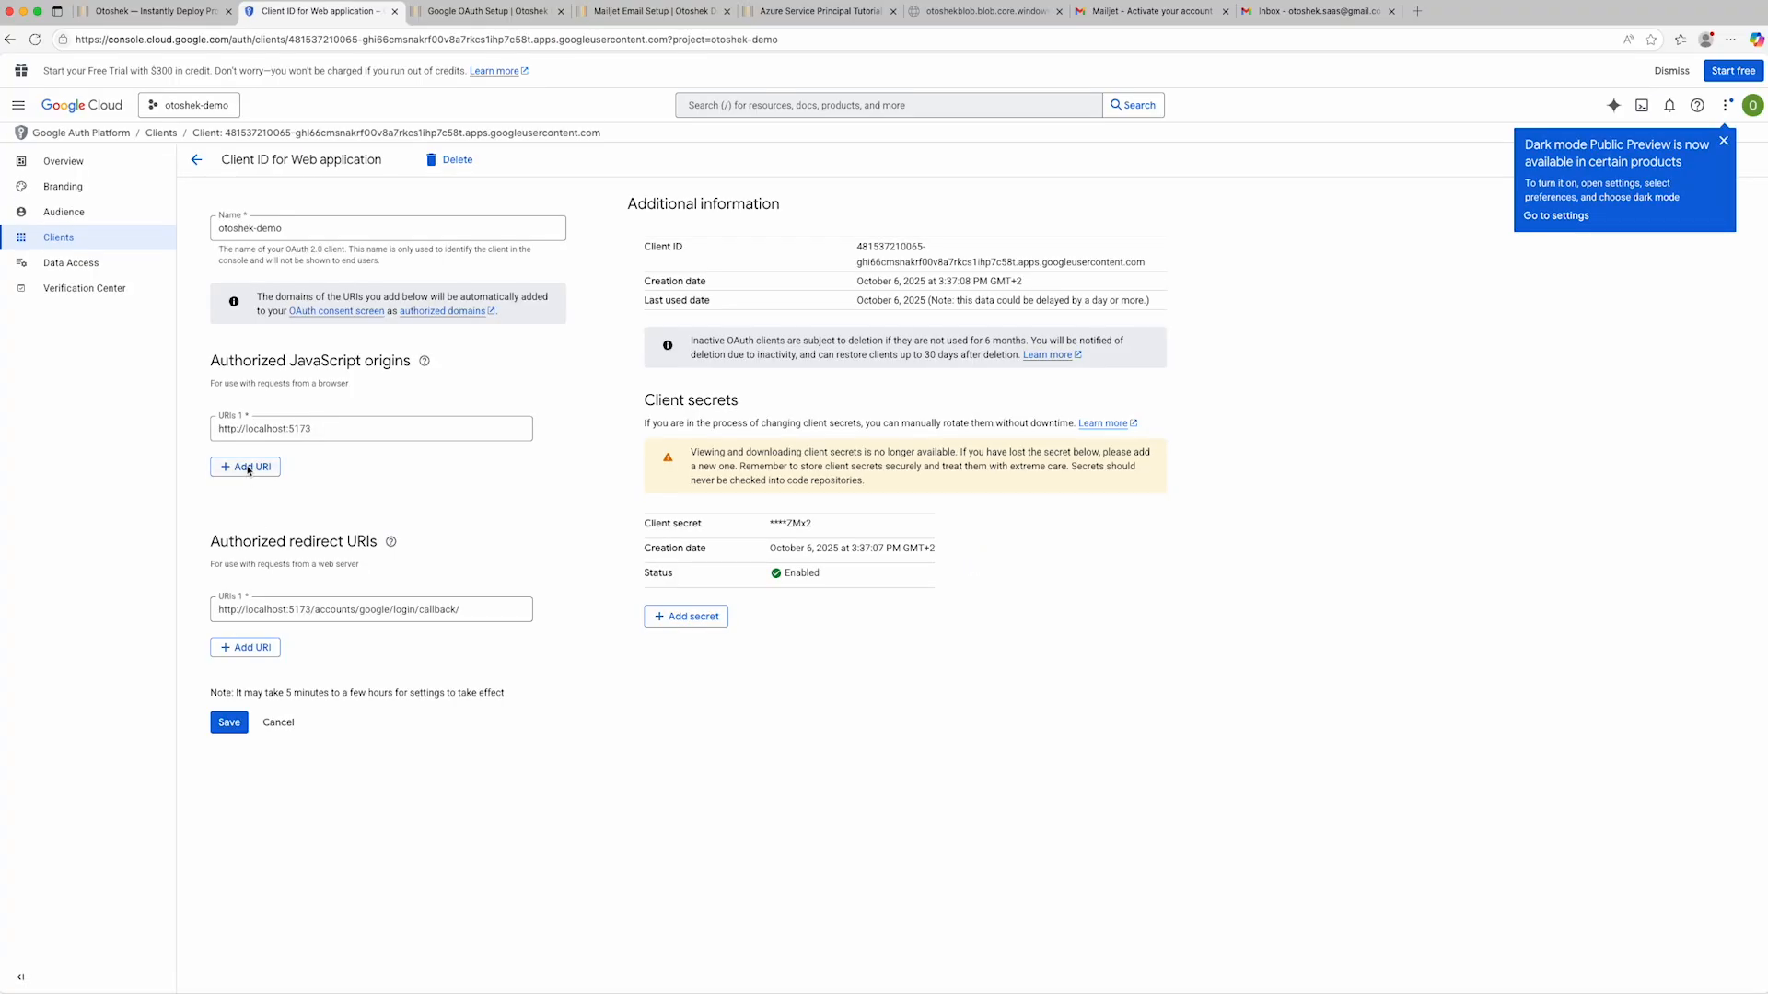
pyautogui.click(249, 469)
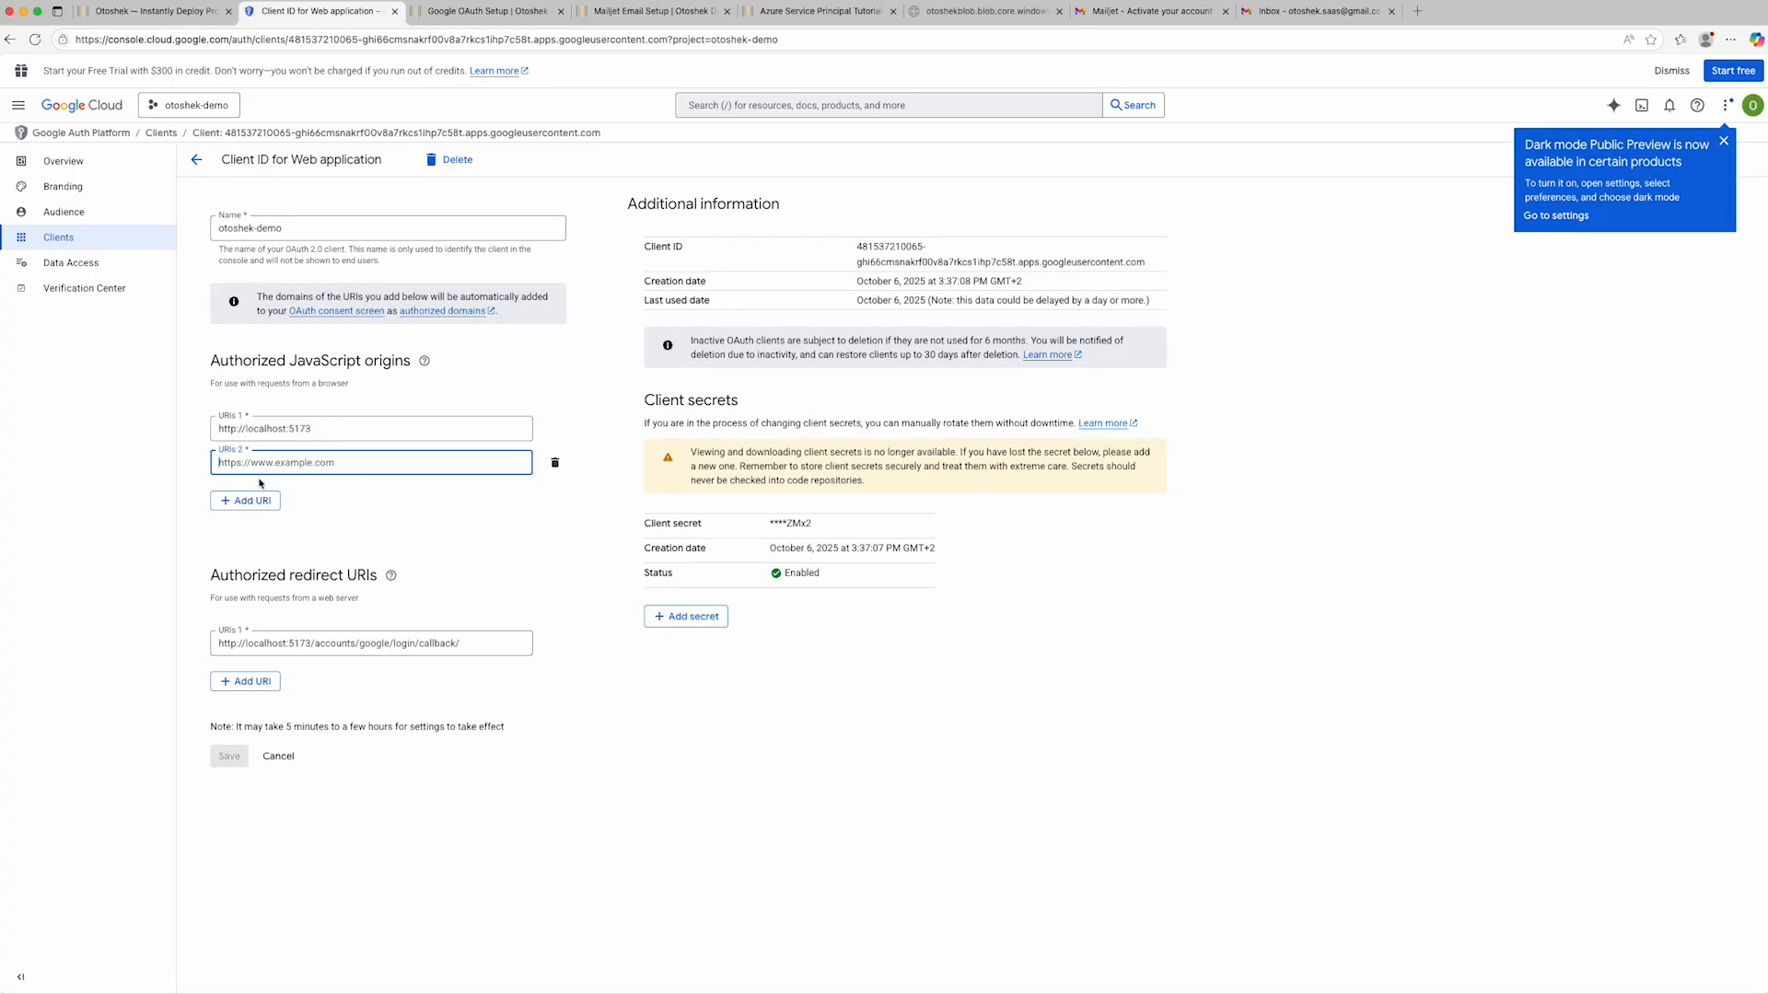
pyautogui.press('super+v')
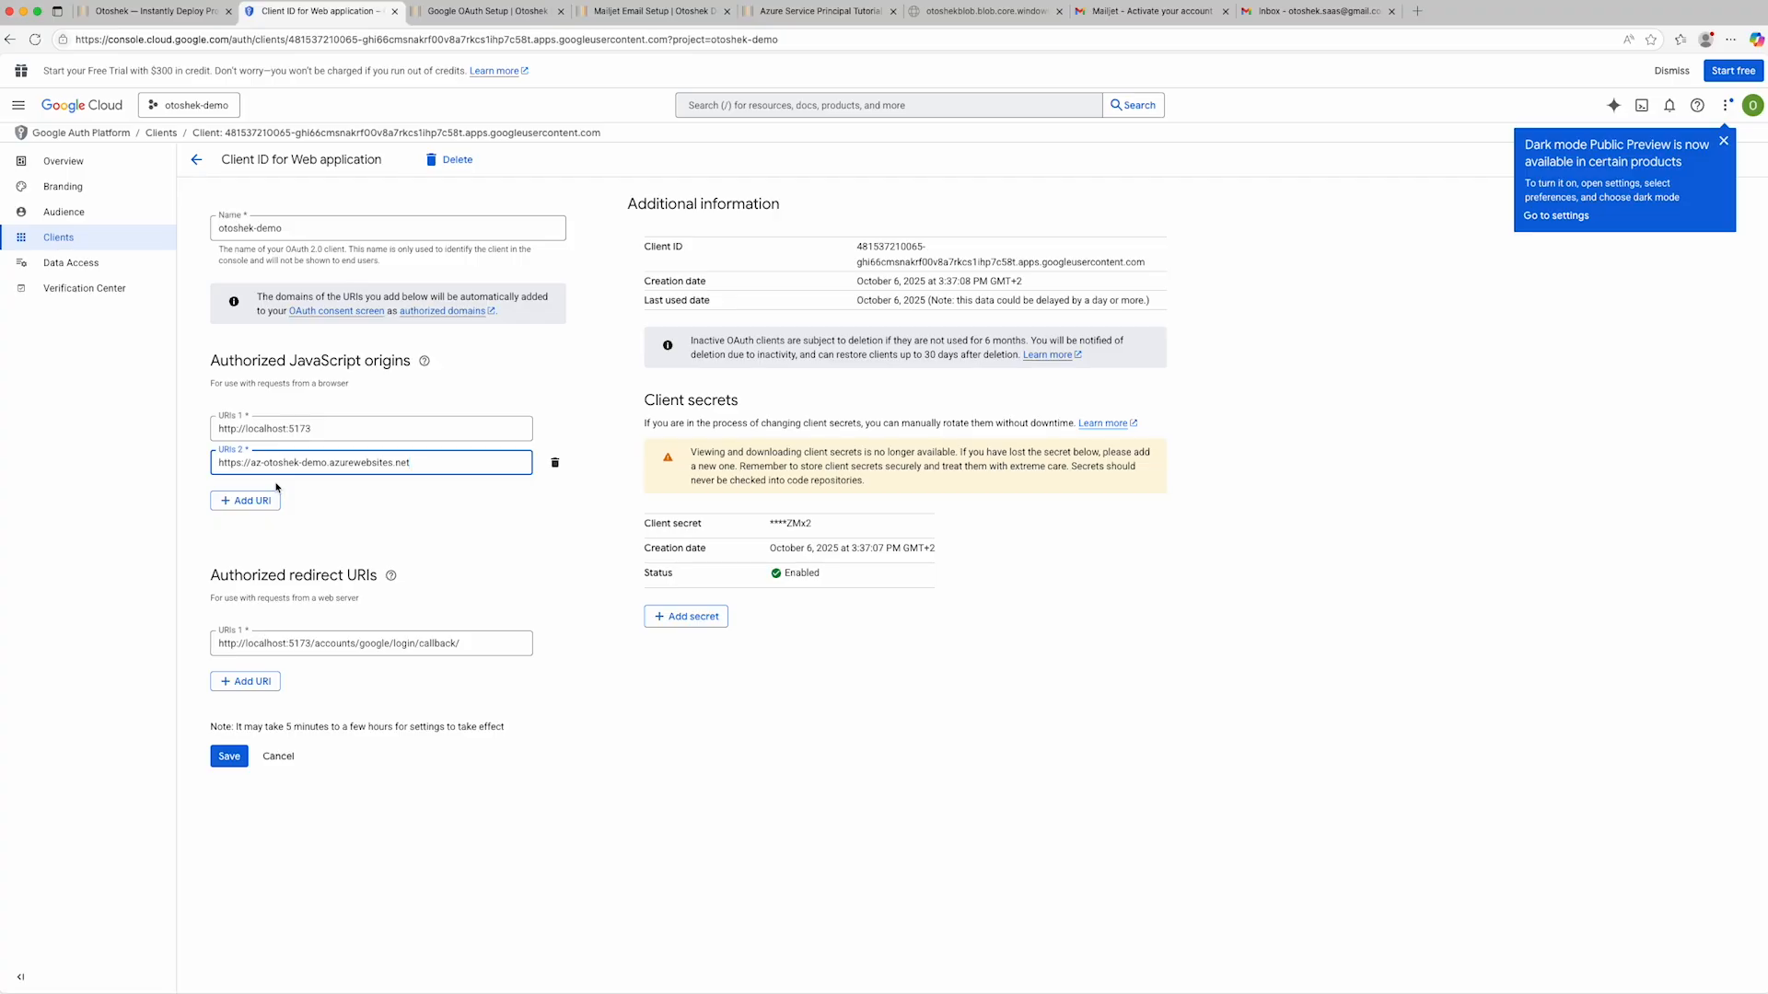
pyautogui.click(168, 13)
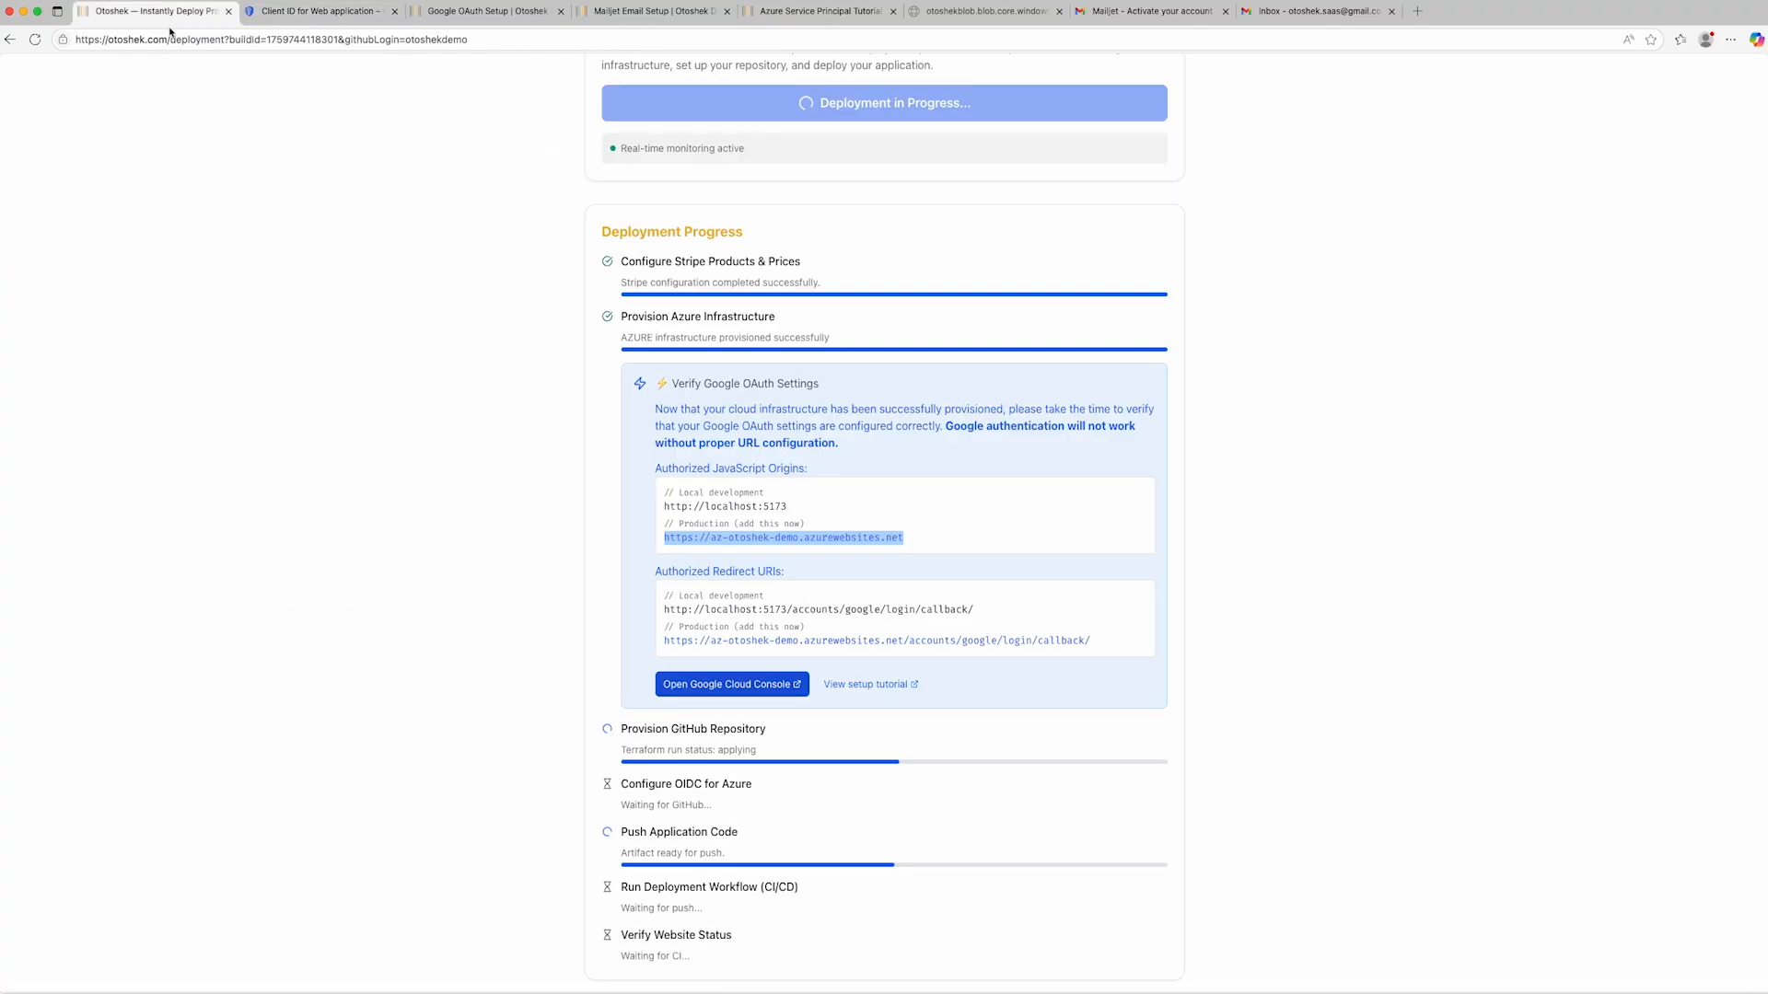
pyautogui.click(734, 641)
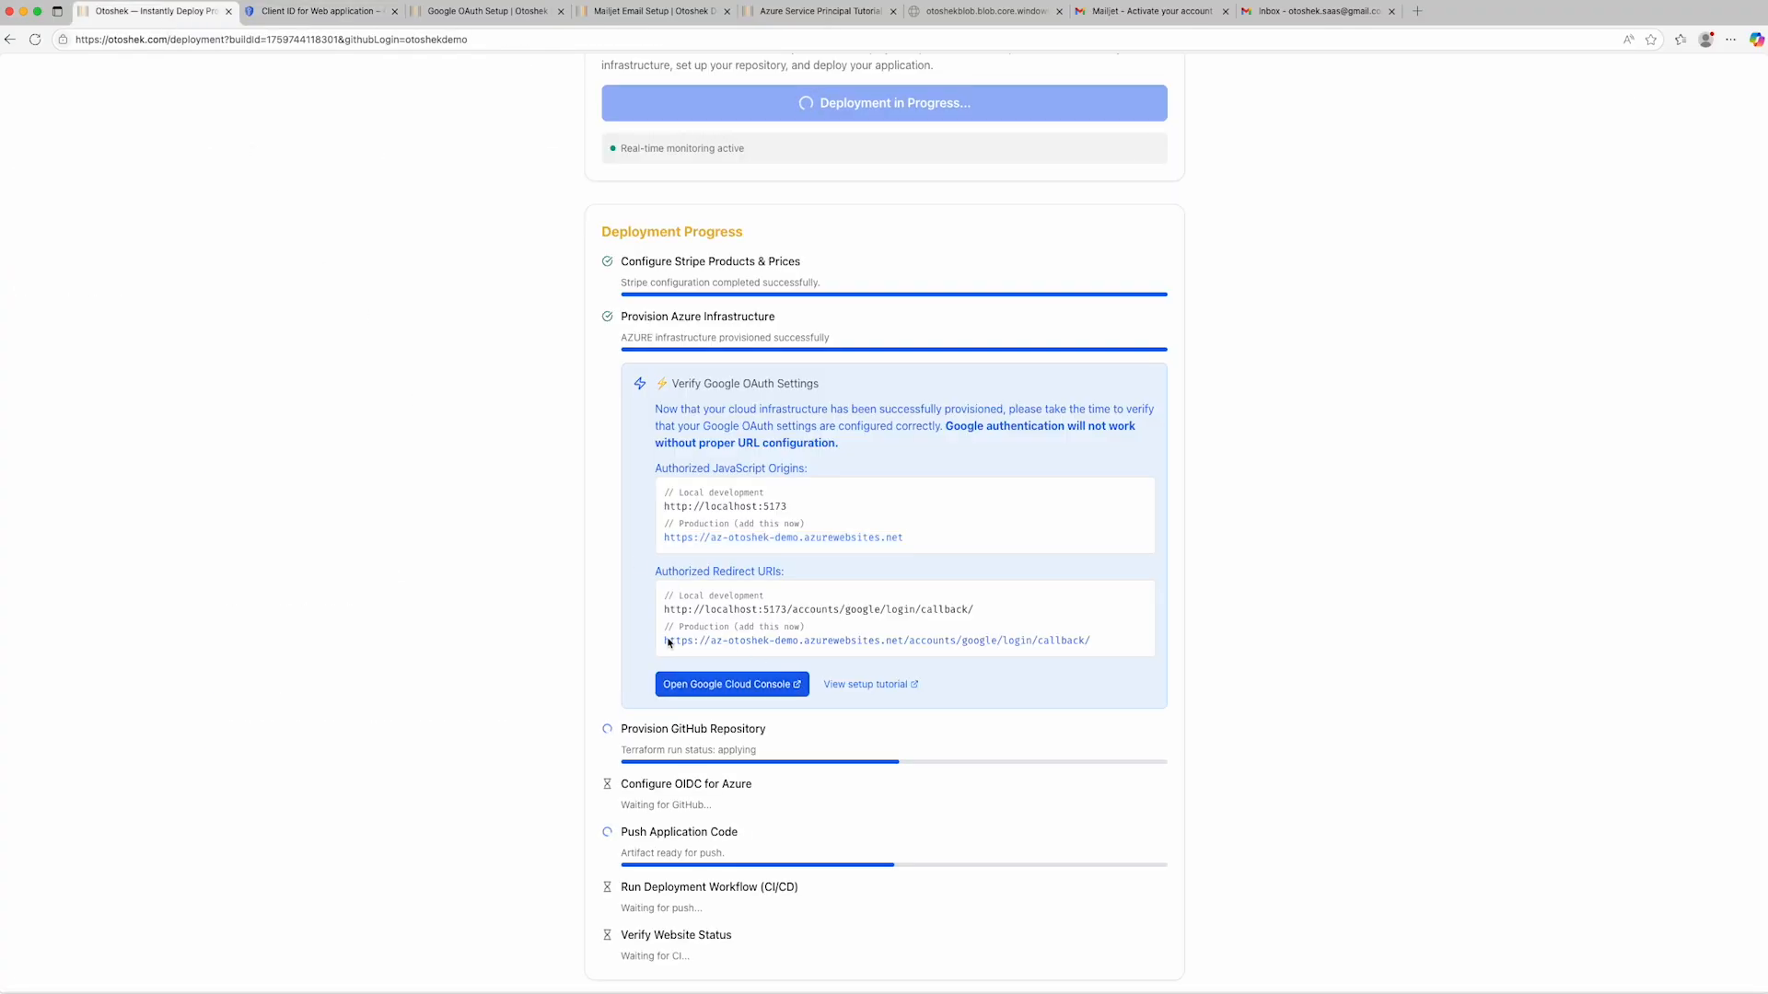
pyautogui.moveTo(664, 641); pyautogui.dragTo(1092, 649)
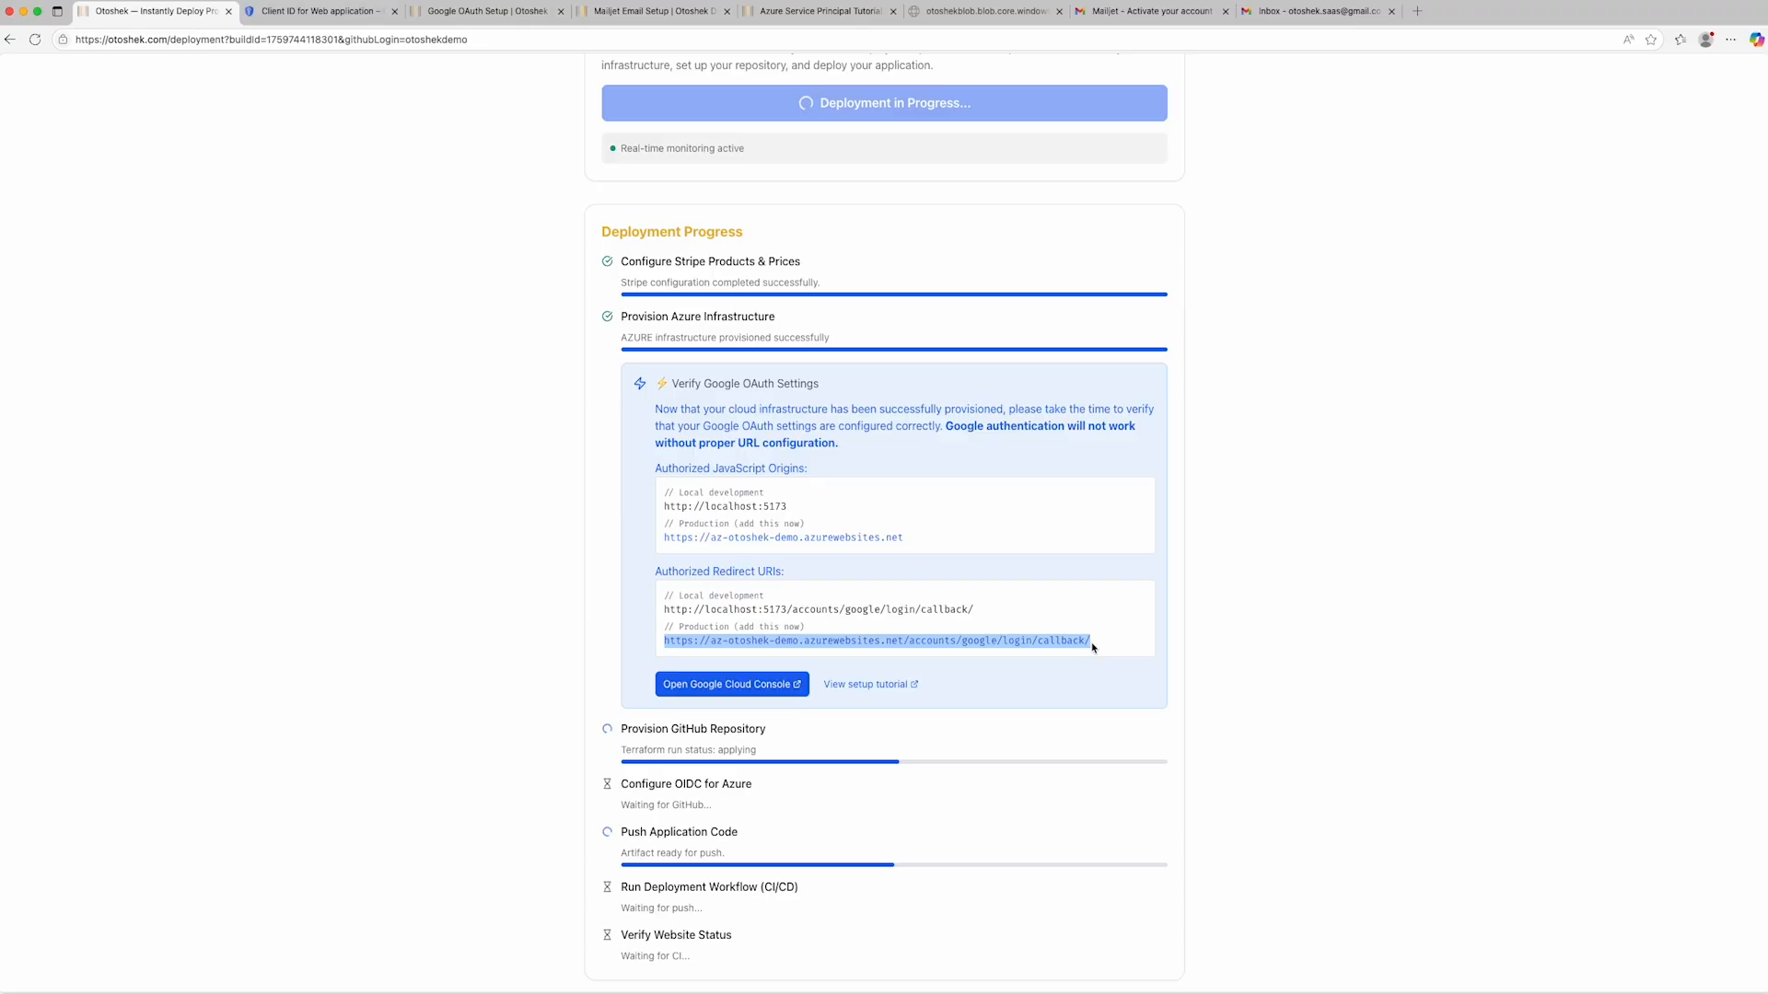
pyautogui.click(1120, 597)
pyautogui.click(322, 12)
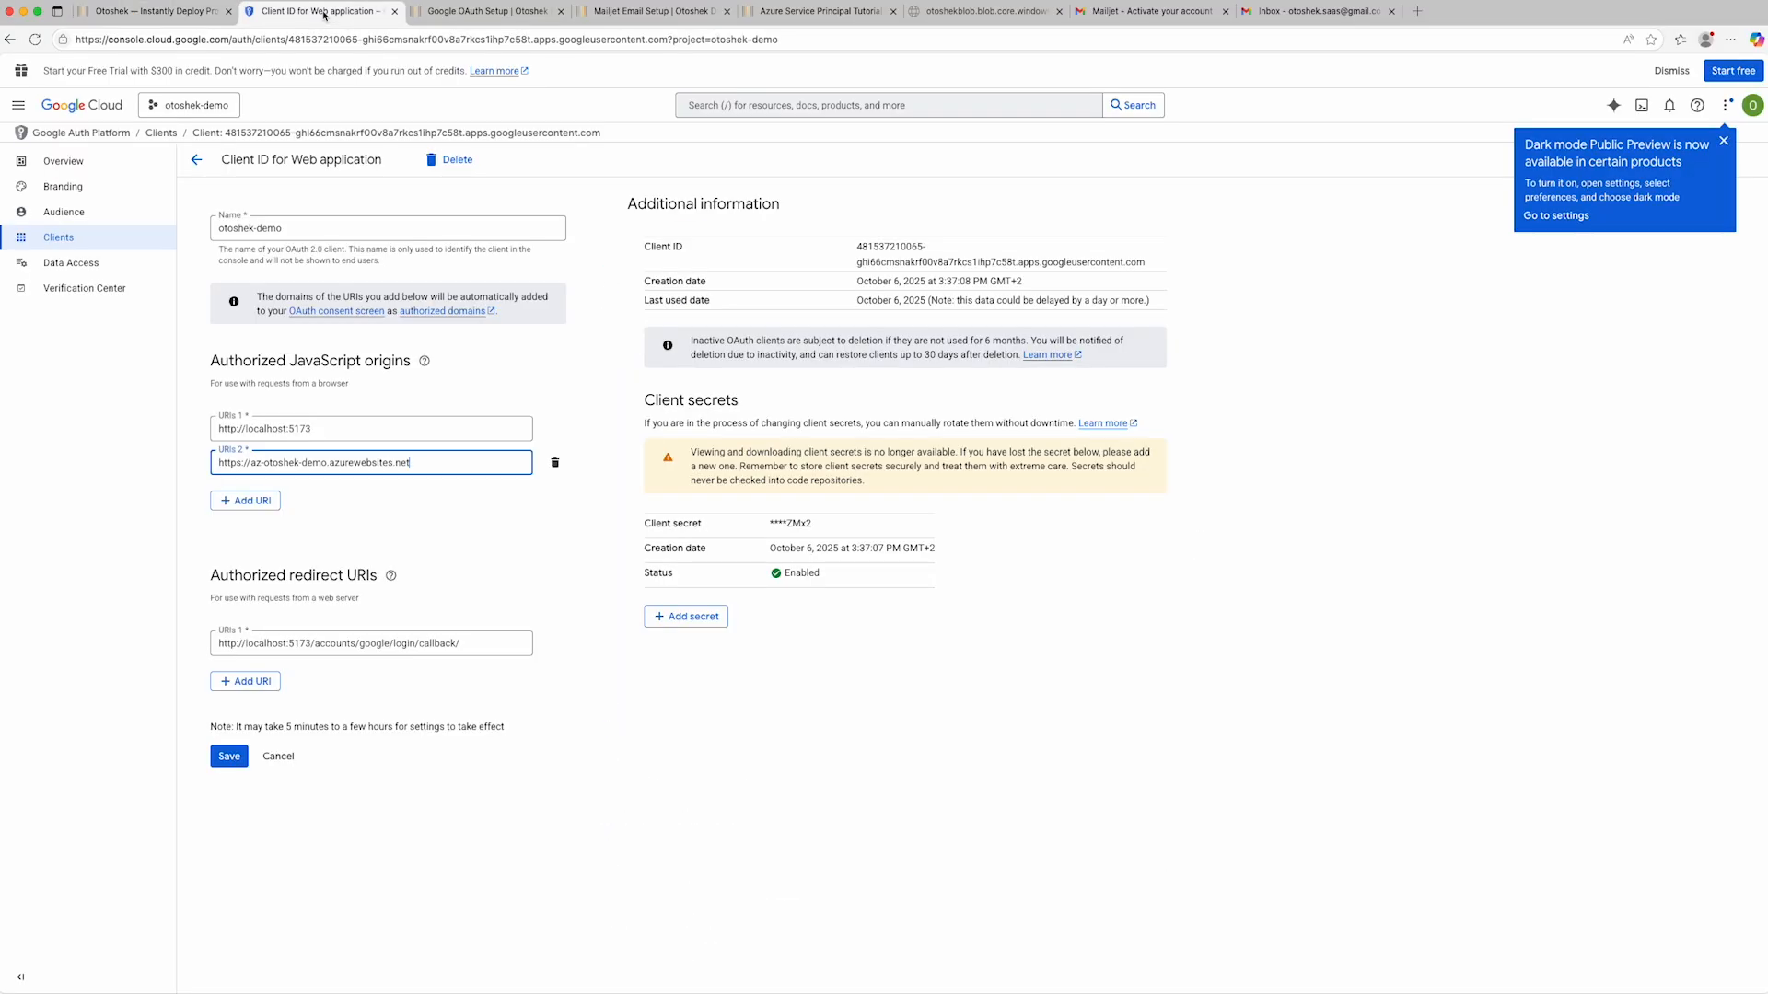
pyautogui.click(254, 682)
pyautogui.press('super+v')
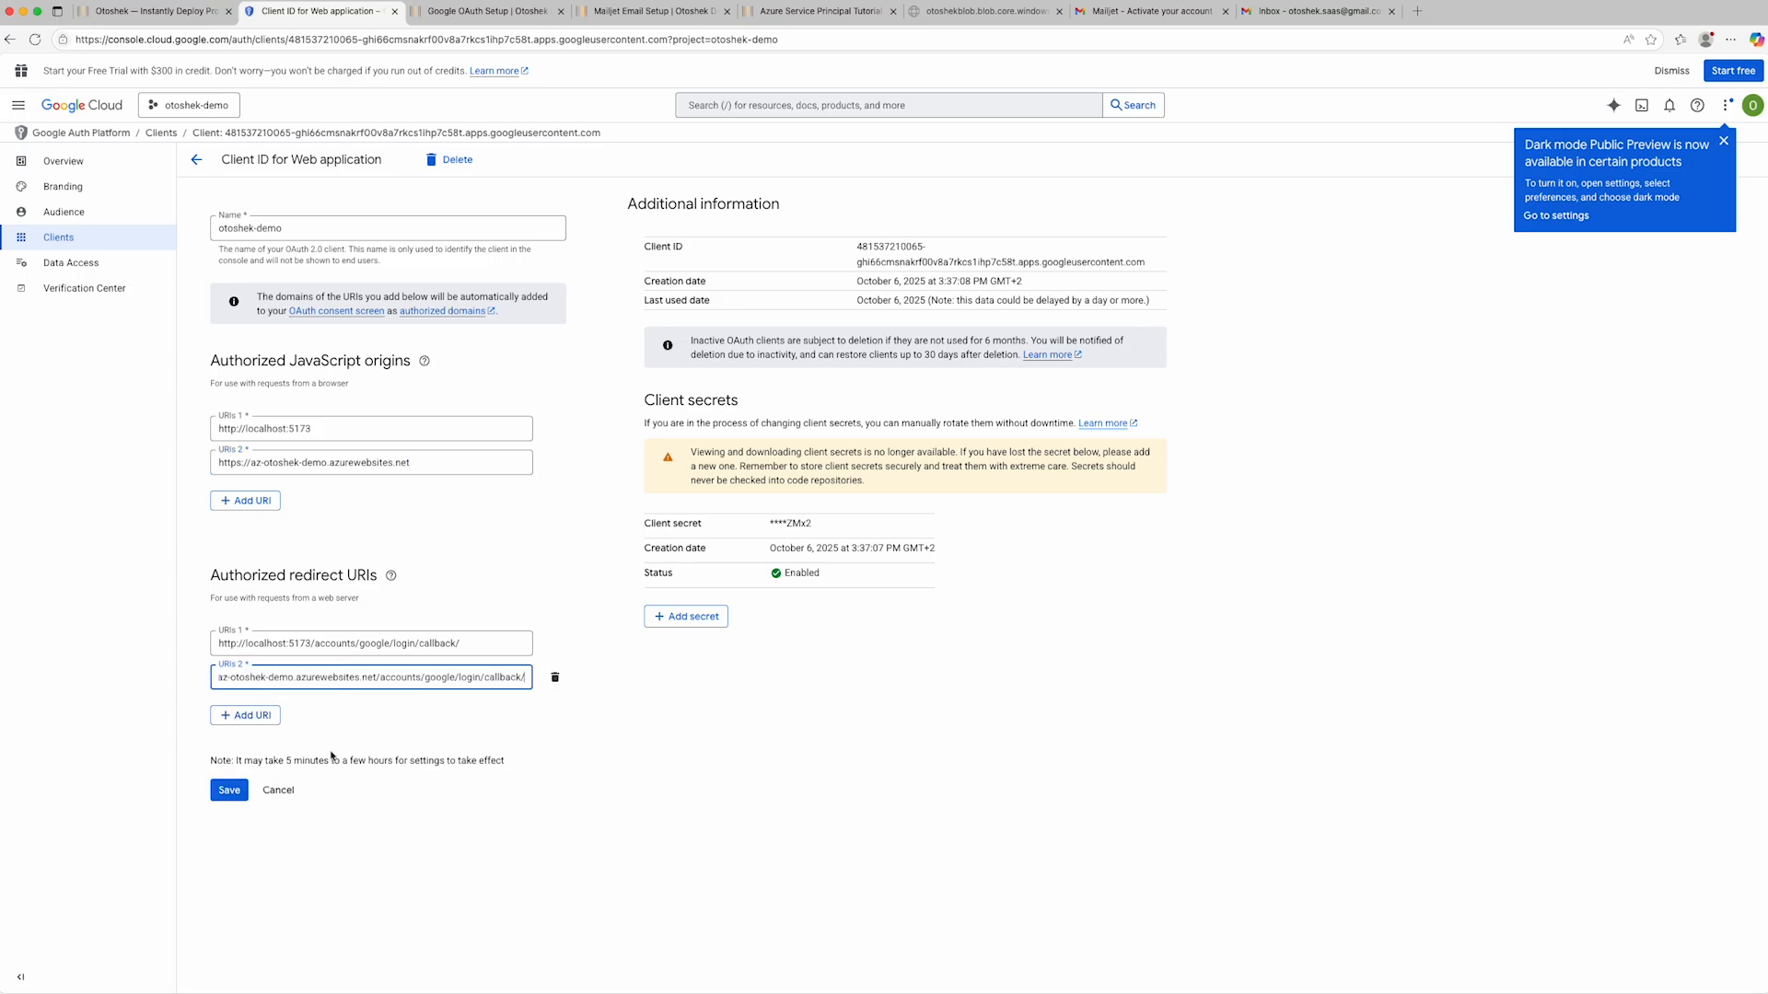
pyautogui.click(229, 790)
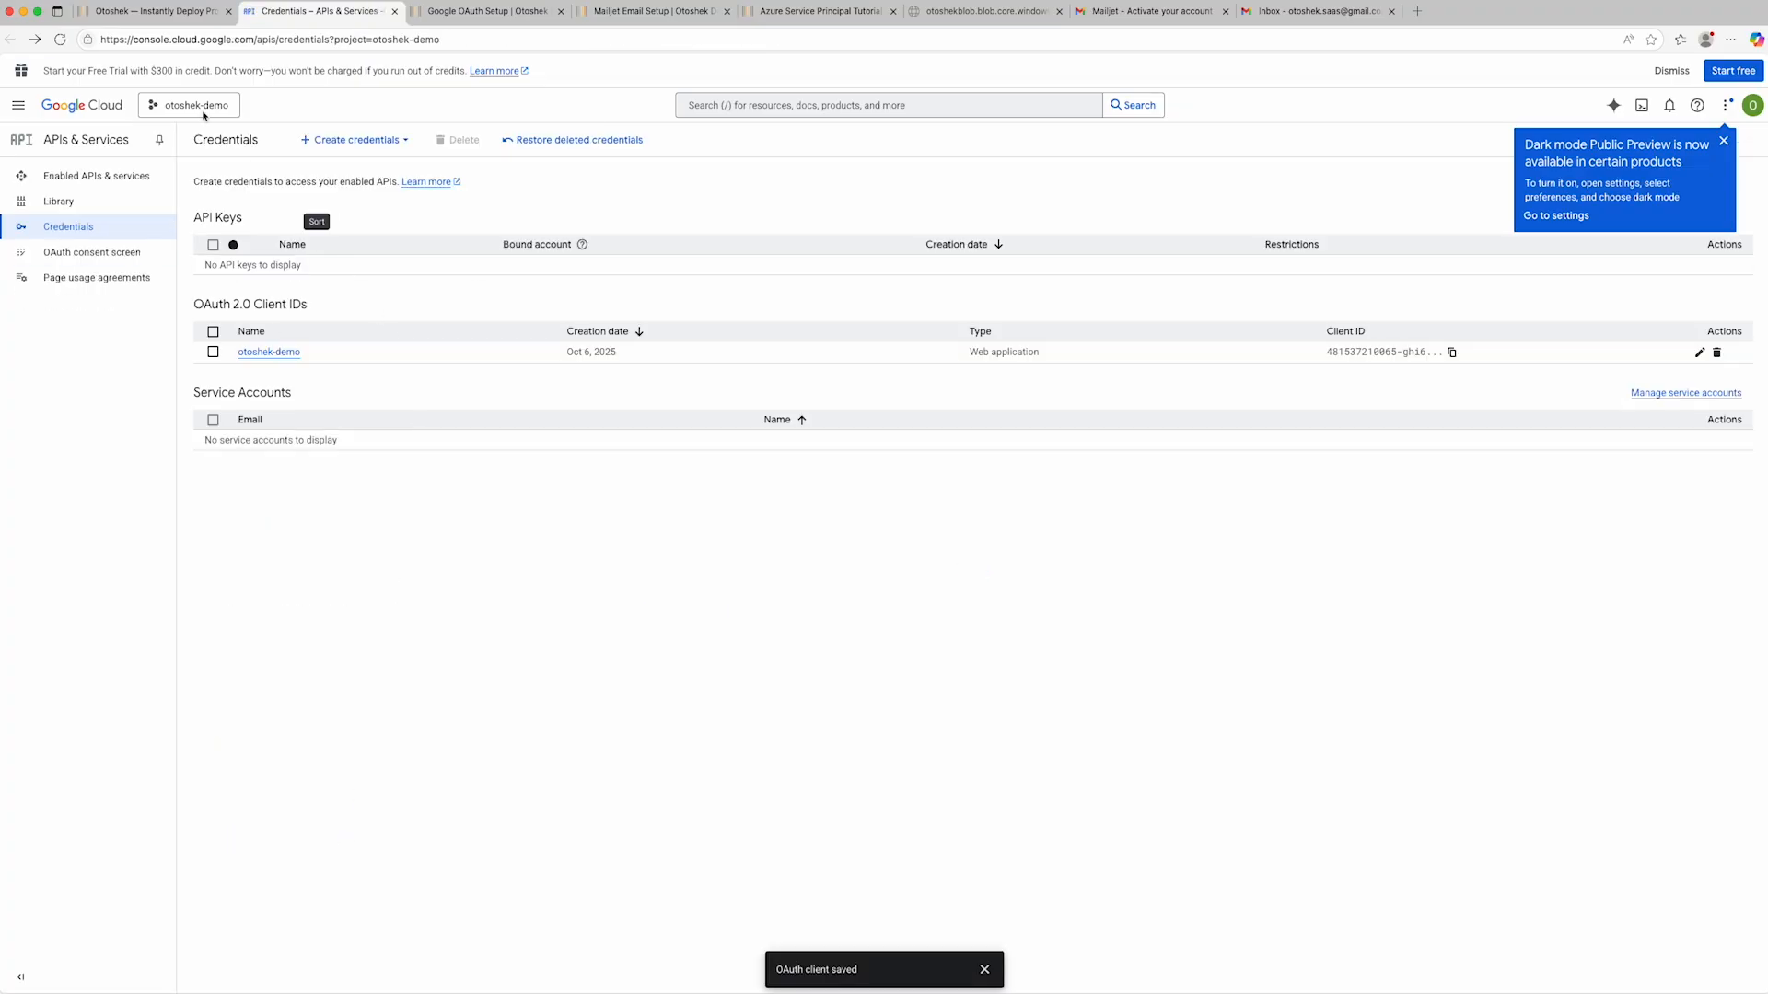
# - Check the Otoshek deployment progress and open the otoshek-demo GitHub repository to view its generated files
pyautogui.click(152, 11)
pyautogui.scroll(-1, 582, 550)
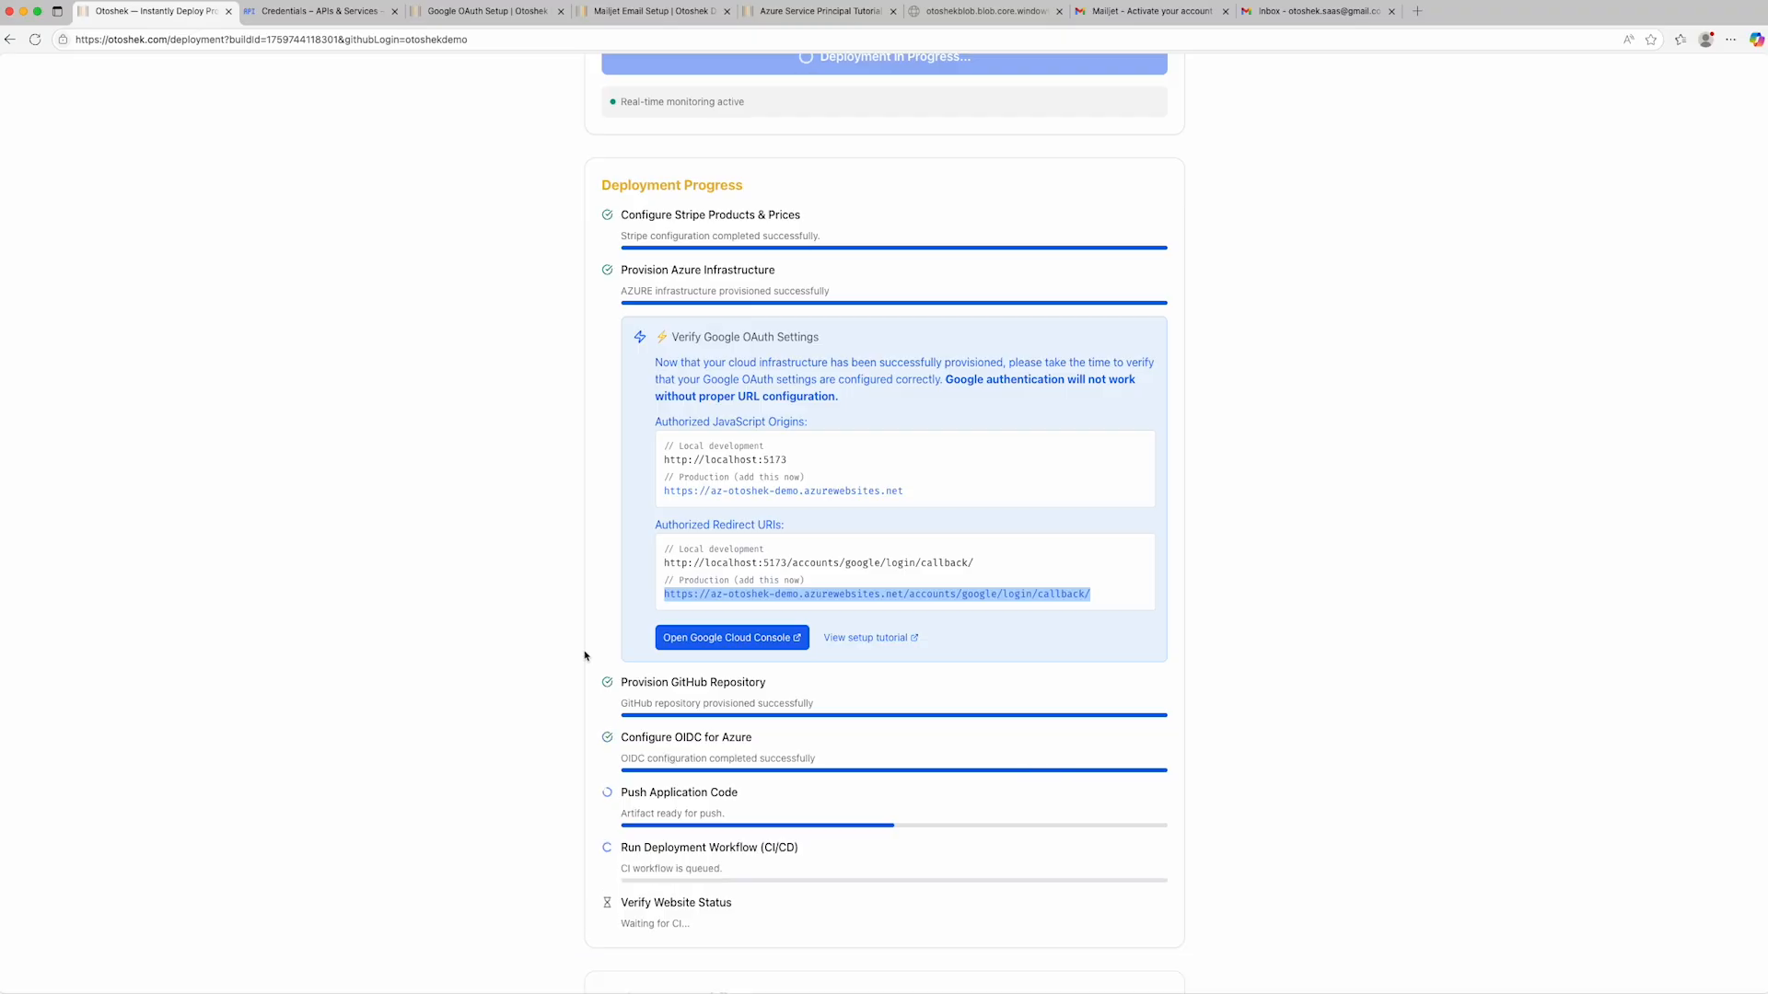
pyautogui.scroll(-3, 583, 656)
pyautogui.scroll(-5, 584, 656)
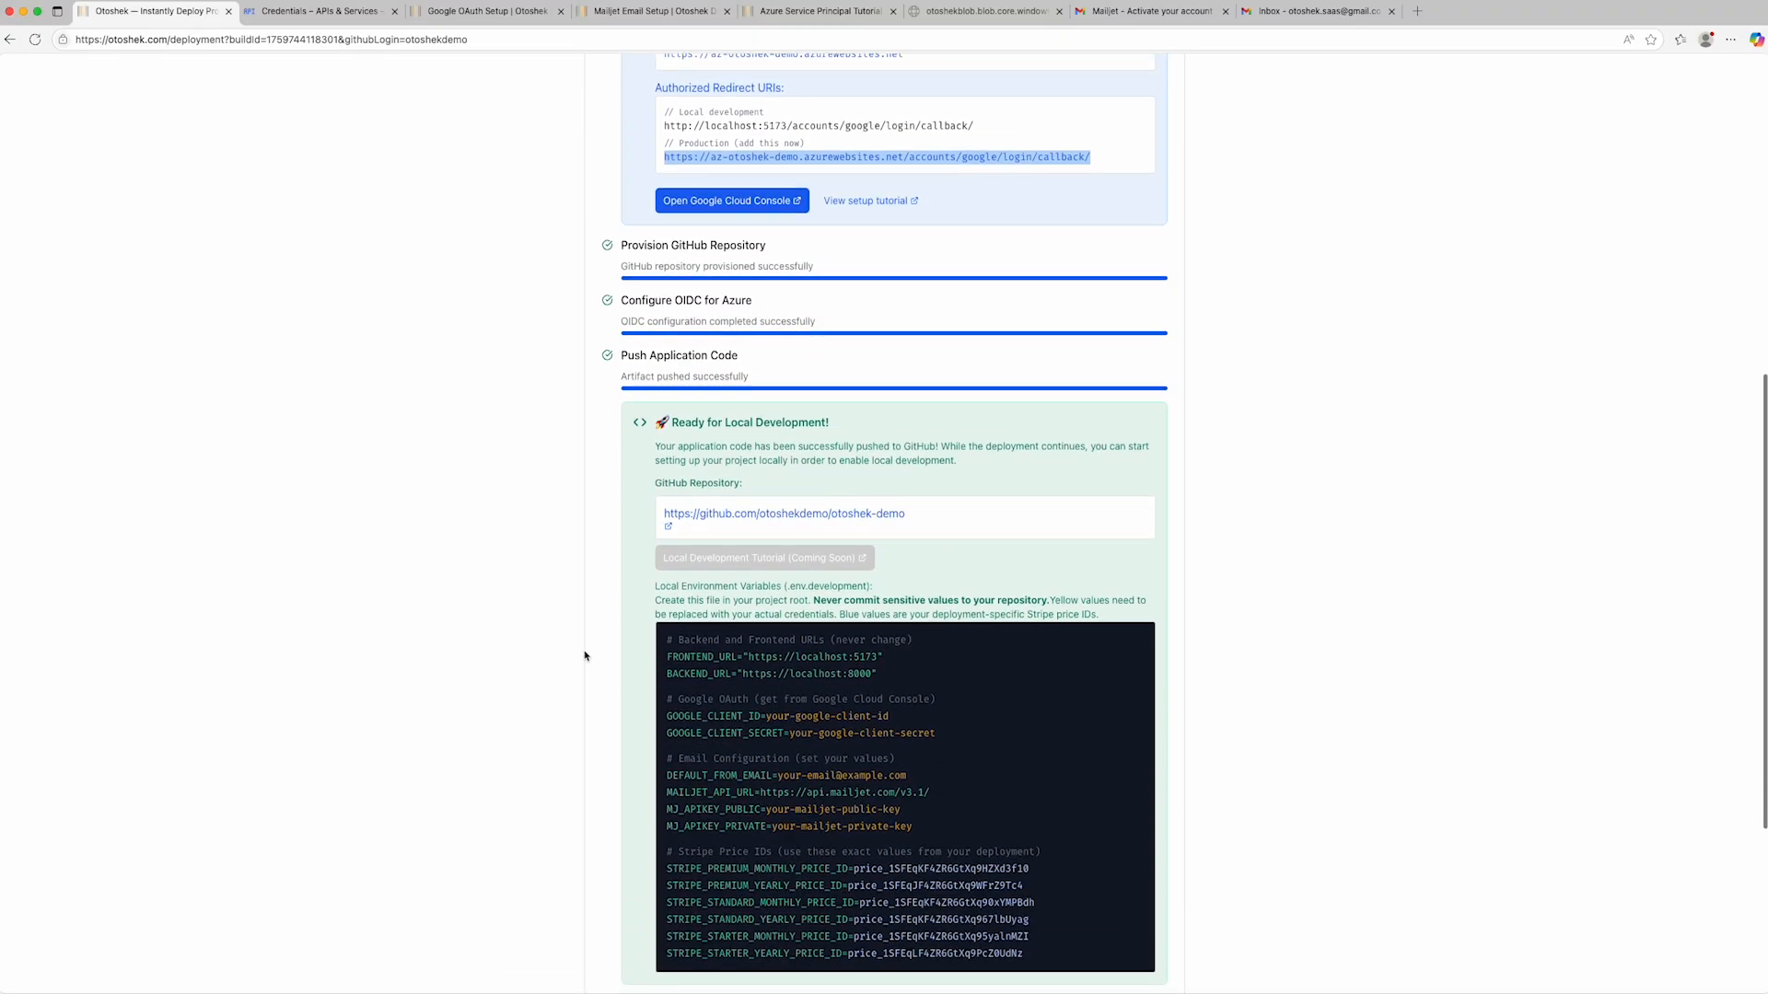
pyautogui.scroll(-2, 584, 656)
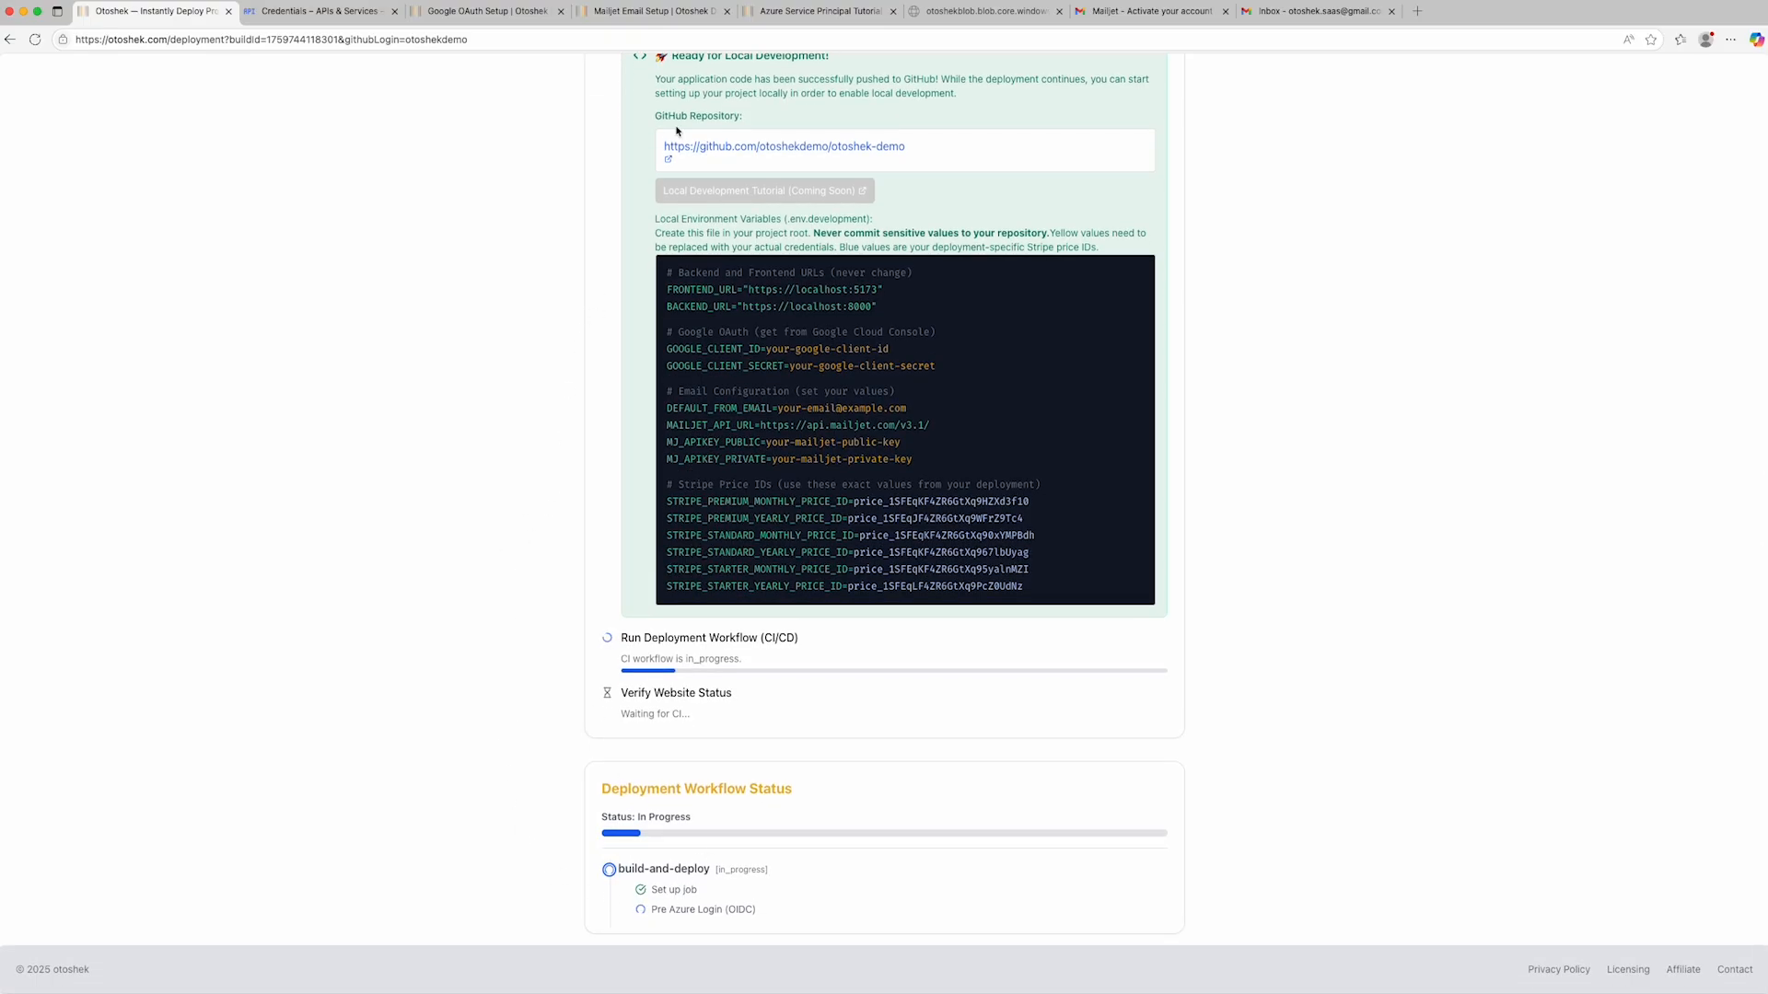
pyautogui.click(755, 149)
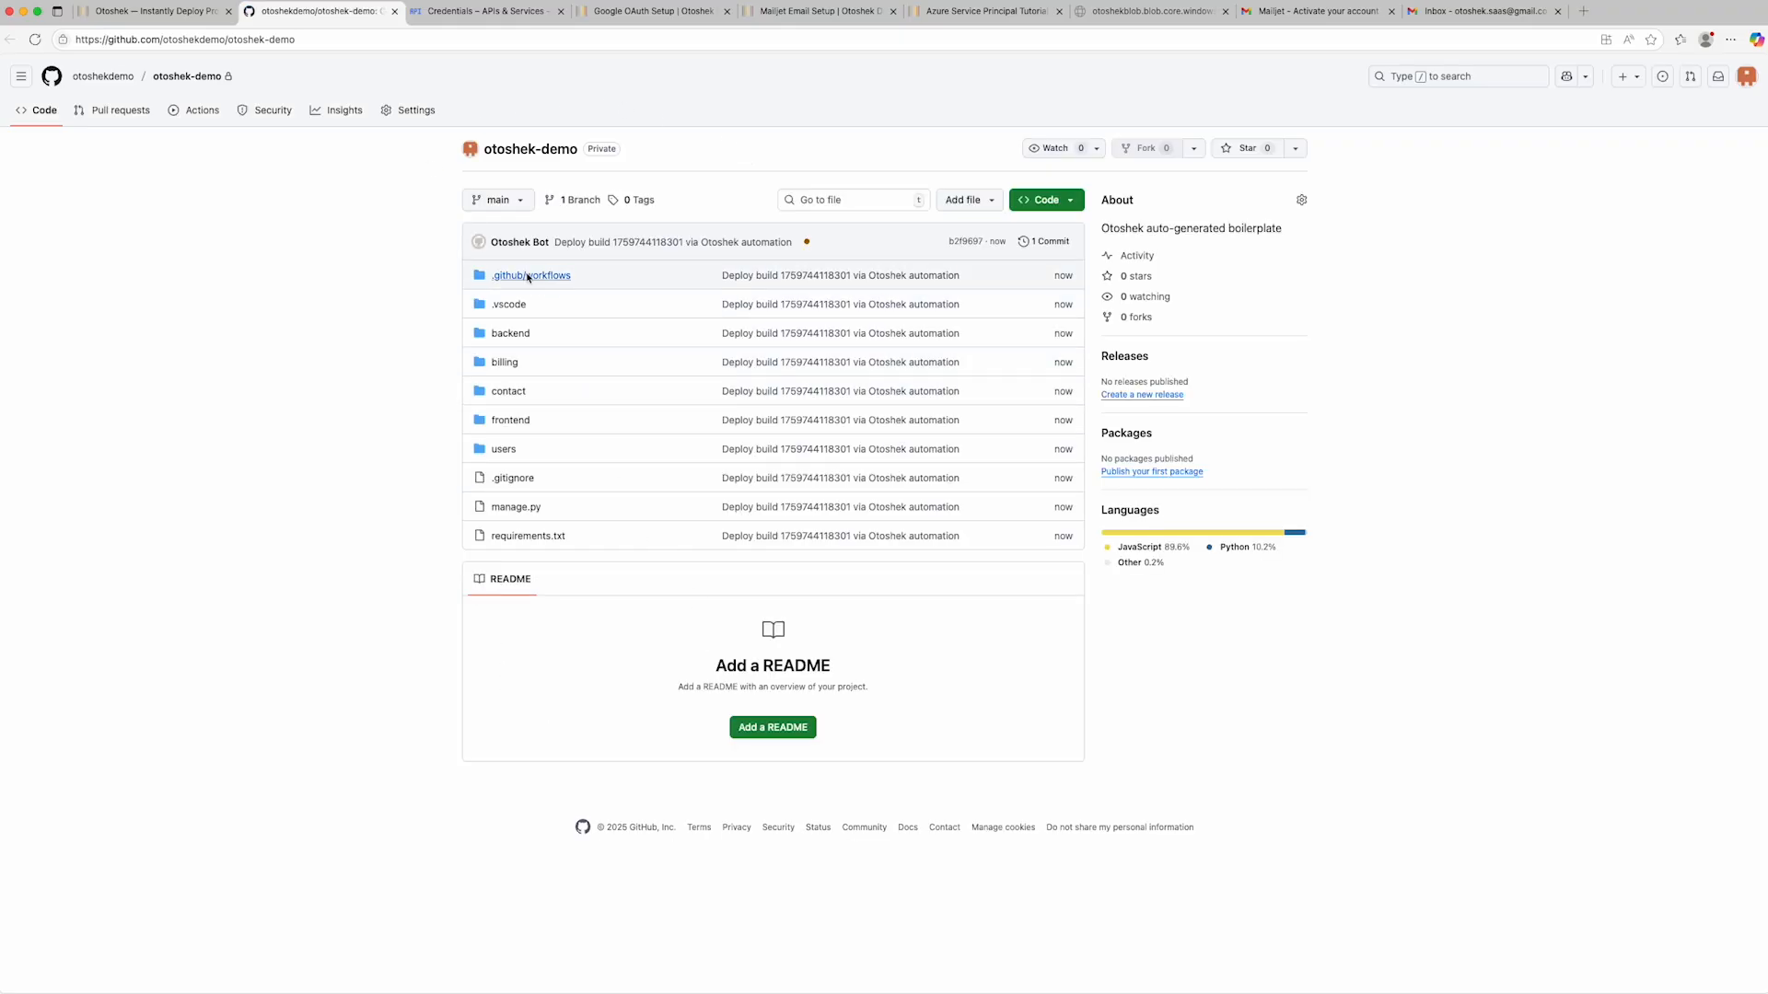
# - Return to the deployment page and examine the local environment variables, including the premium monthly and yearly Stripe price IDs
pyautogui.click(175, 11)
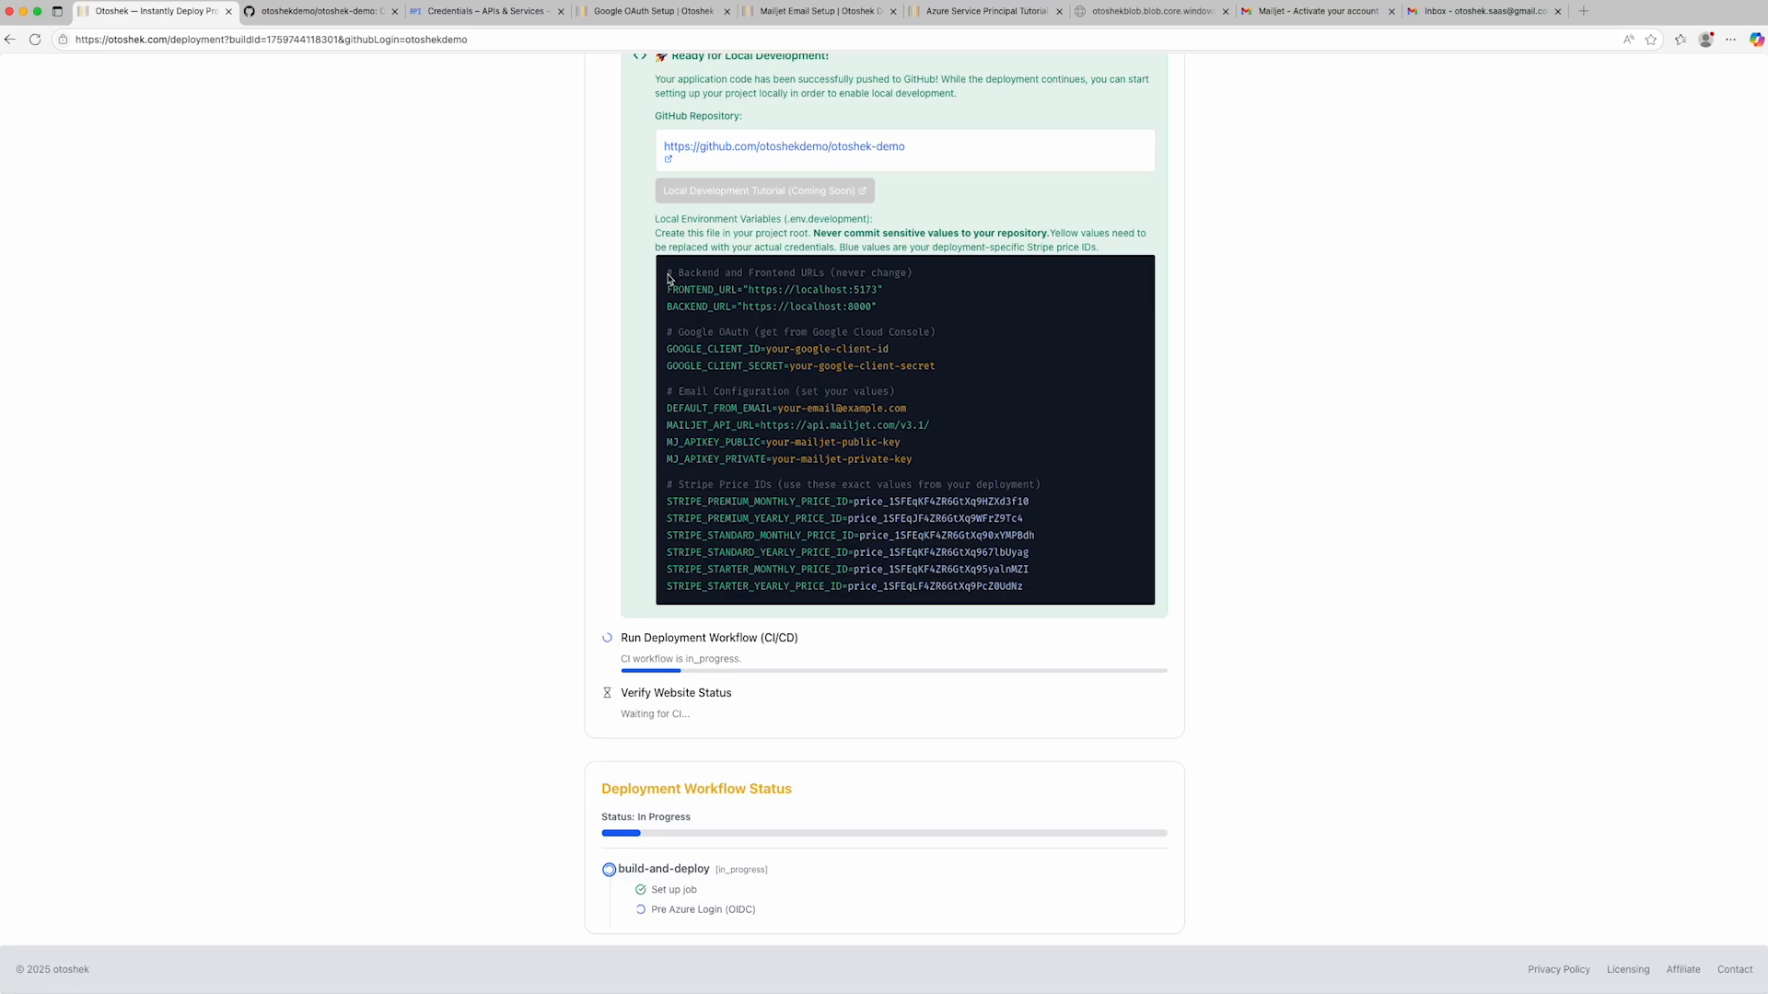
pyautogui.moveTo(668, 272); pyautogui.dragTo(932, 266)
pyautogui.moveTo(857, 507); pyautogui.dragTo(1024, 517)
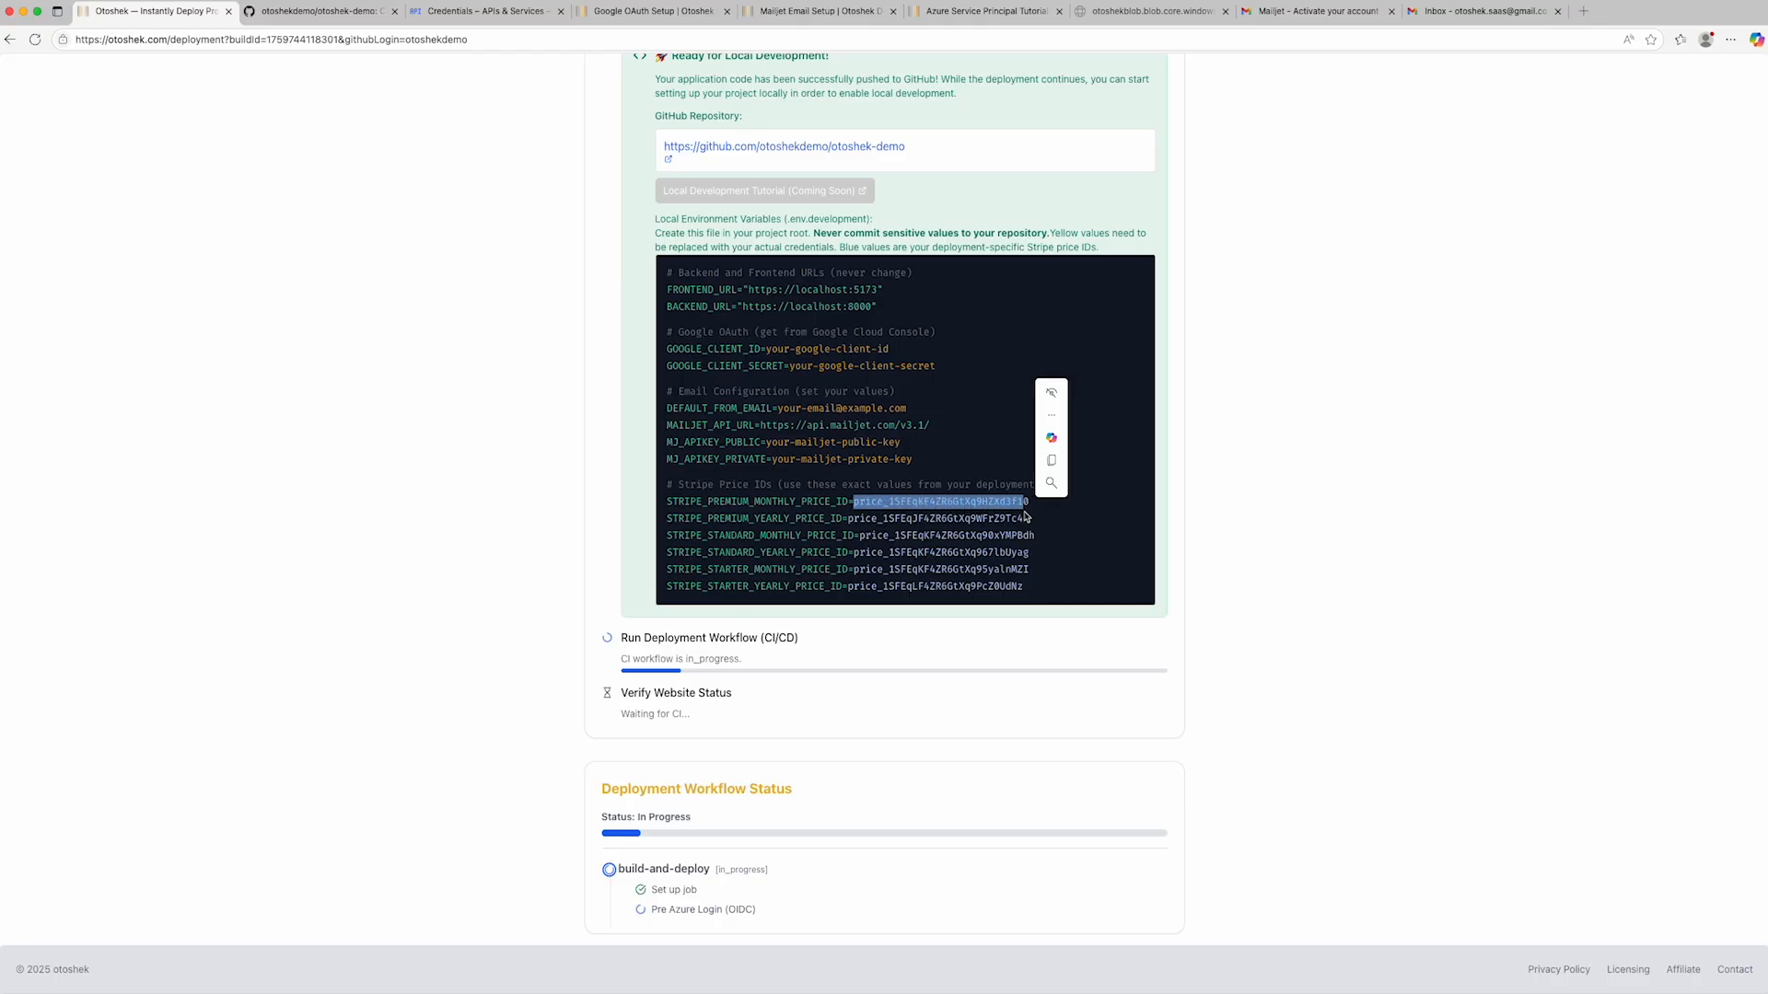
pyautogui.doubleClick(936, 522)
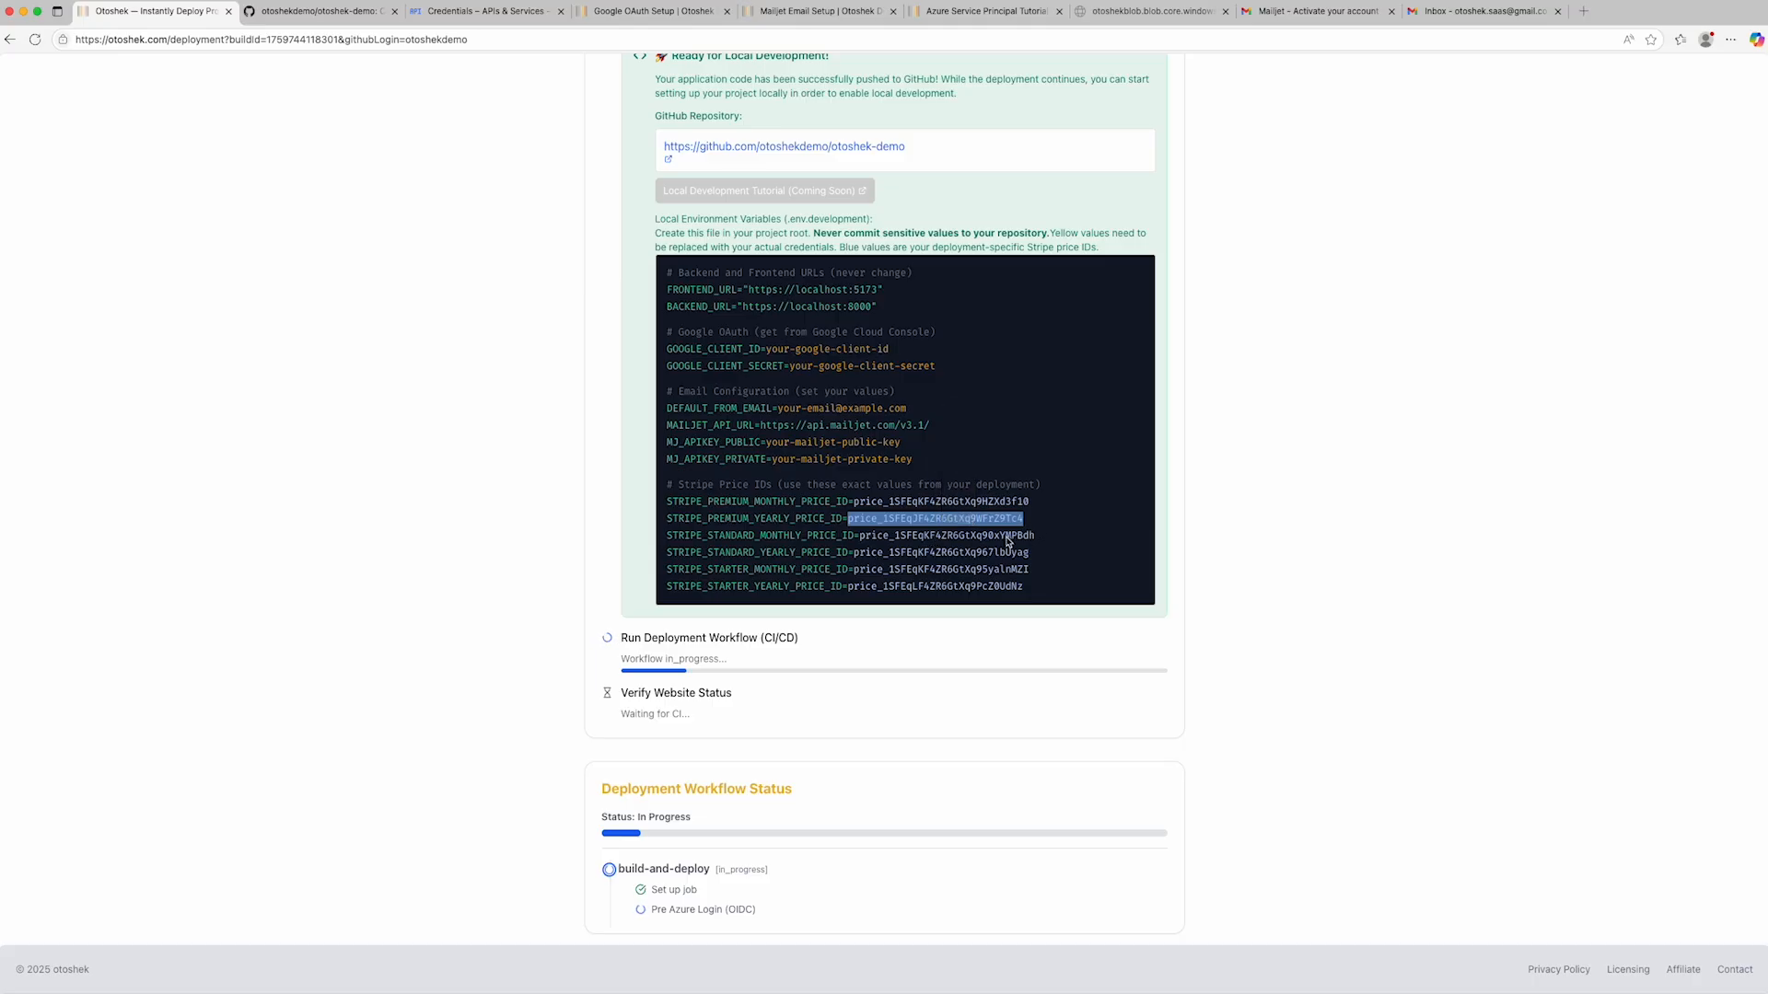
pyautogui.click(1063, 540)
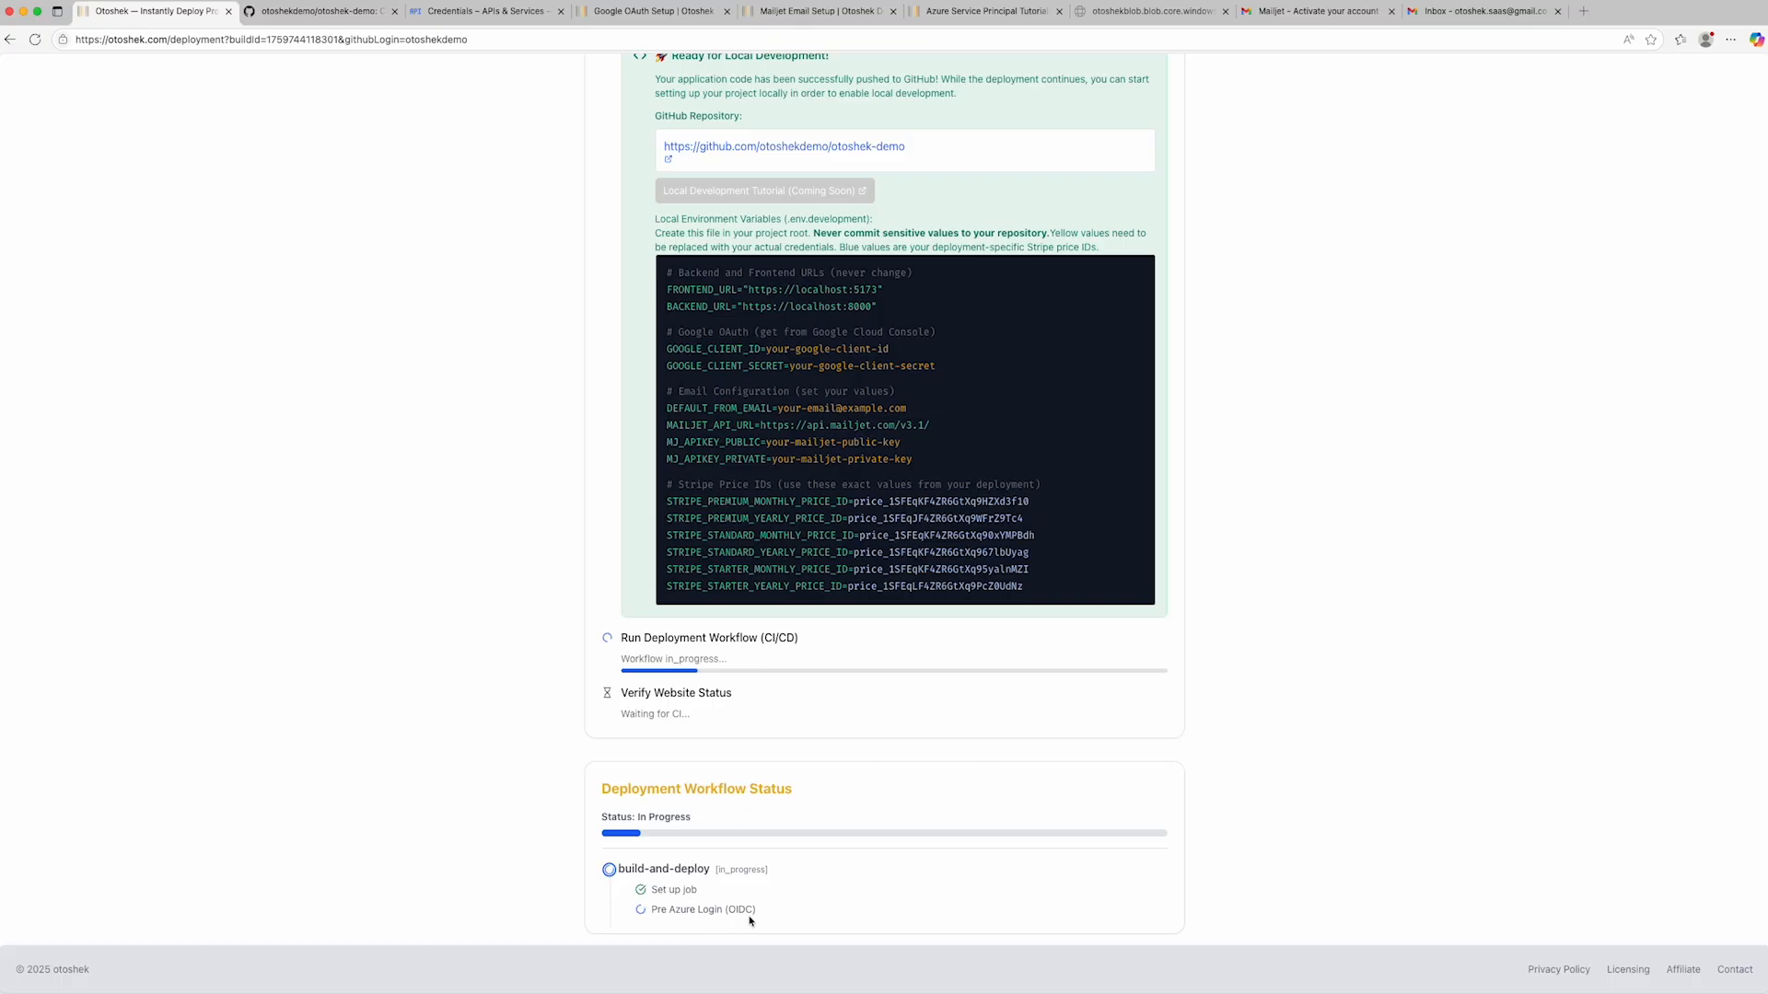
# - Open the build-and-deploy job log of the running workflow in the otoshek-demo GitHub repository
pyautogui.click(291, 13)
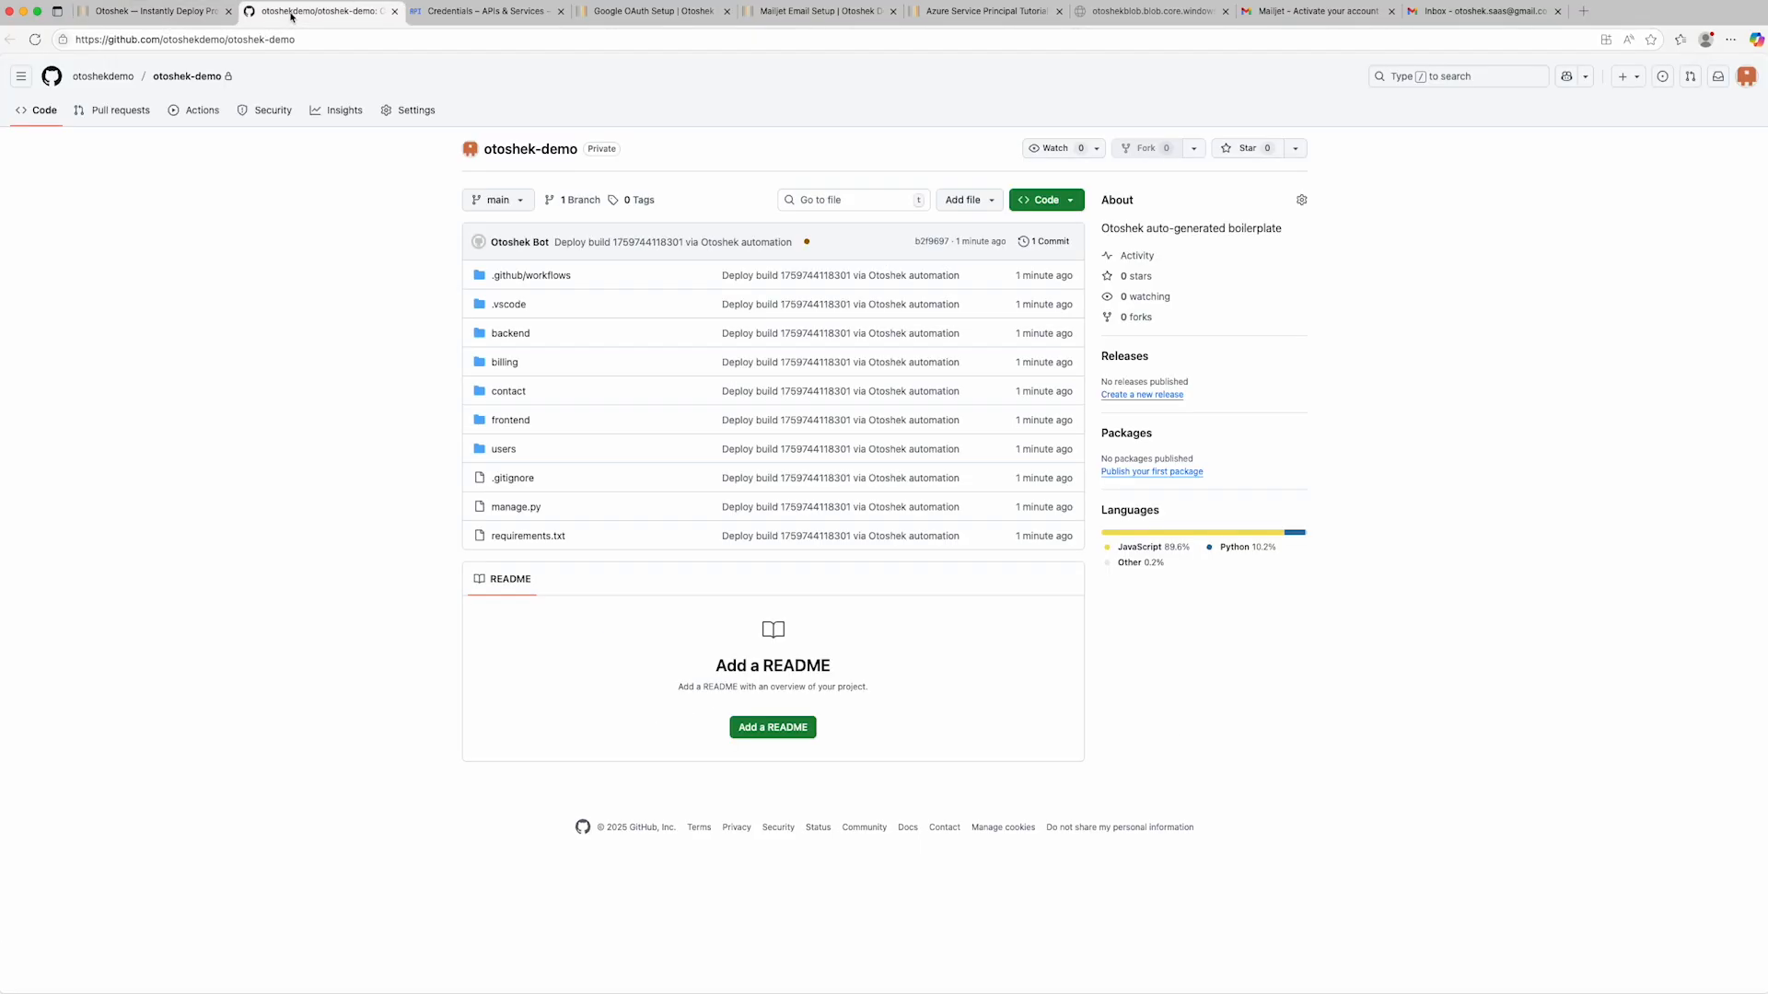
pyautogui.click(197, 112)
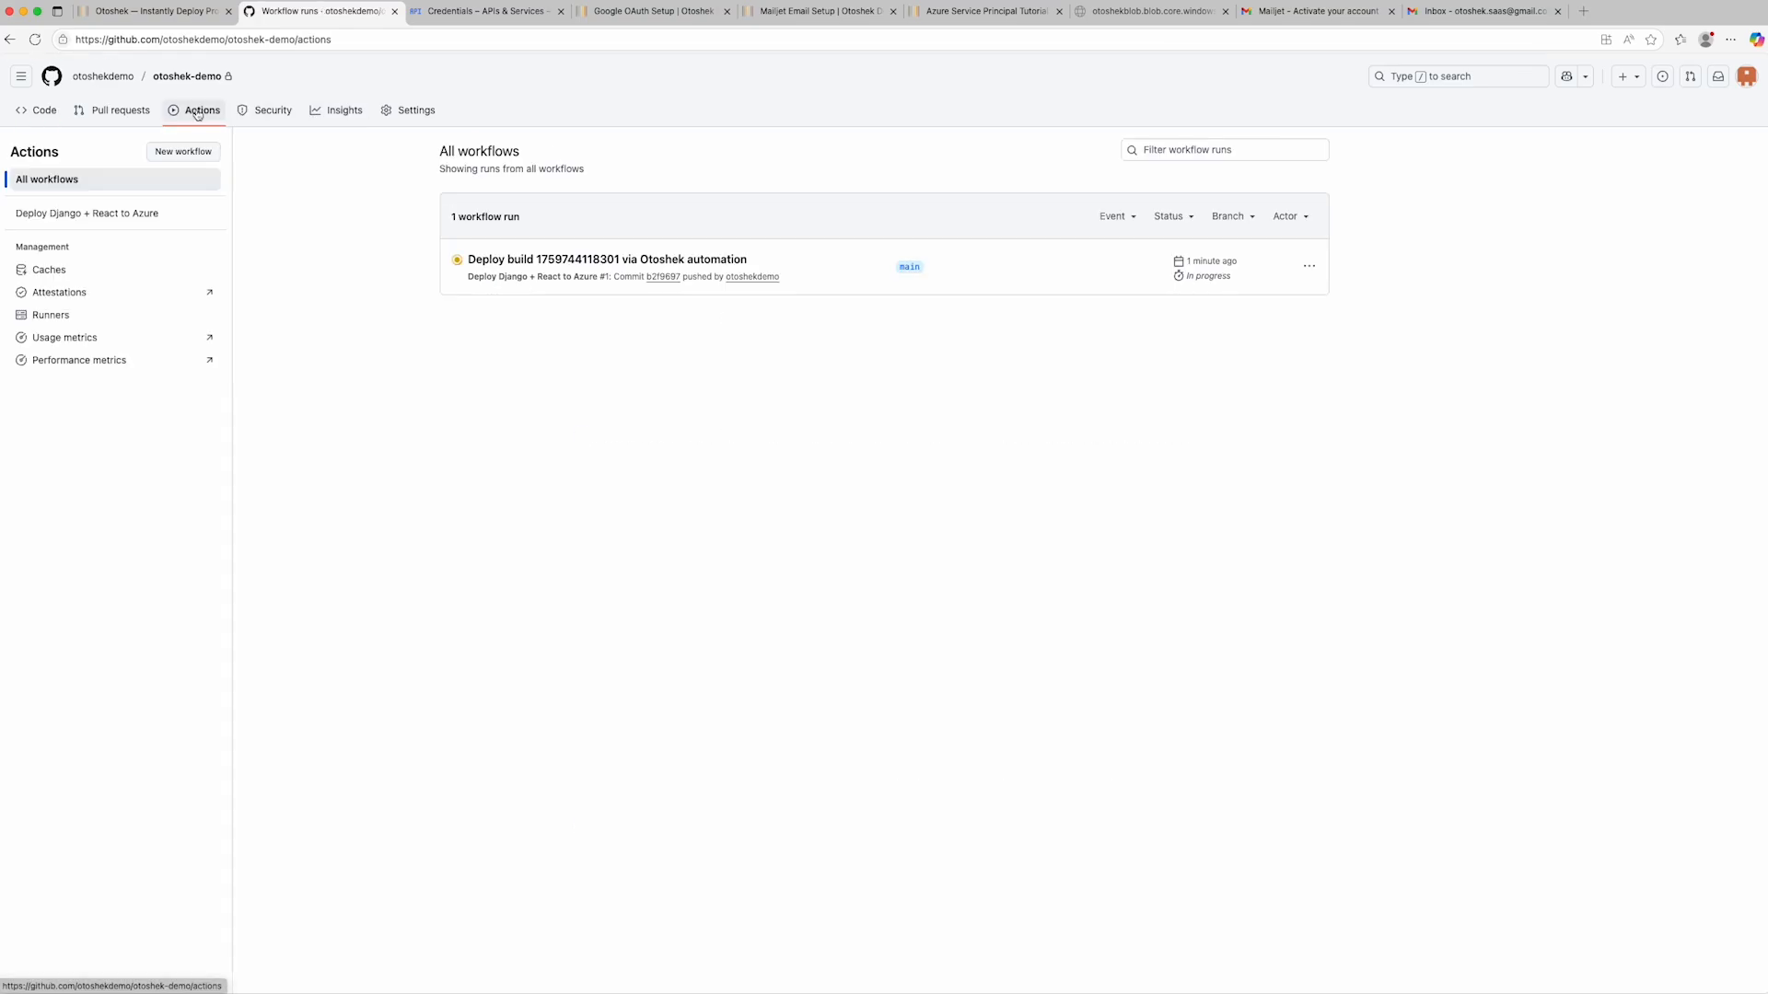
pyautogui.click(571, 261)
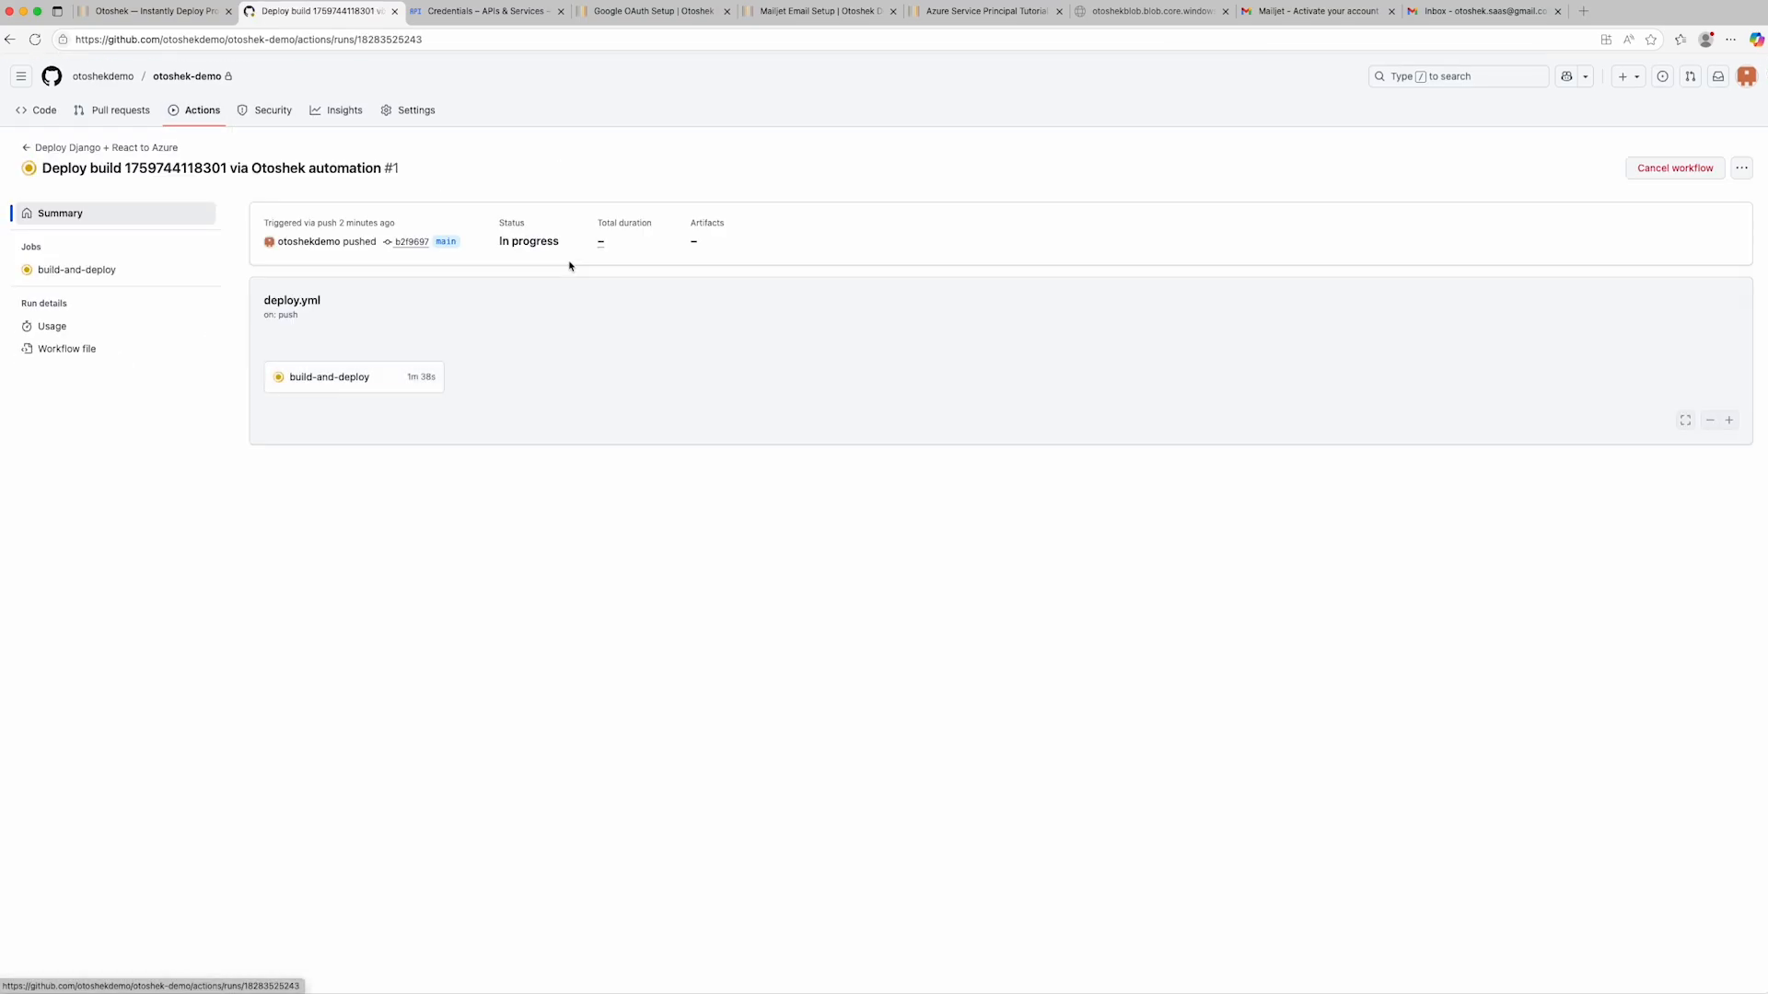
pyautogui.click(324, 379)
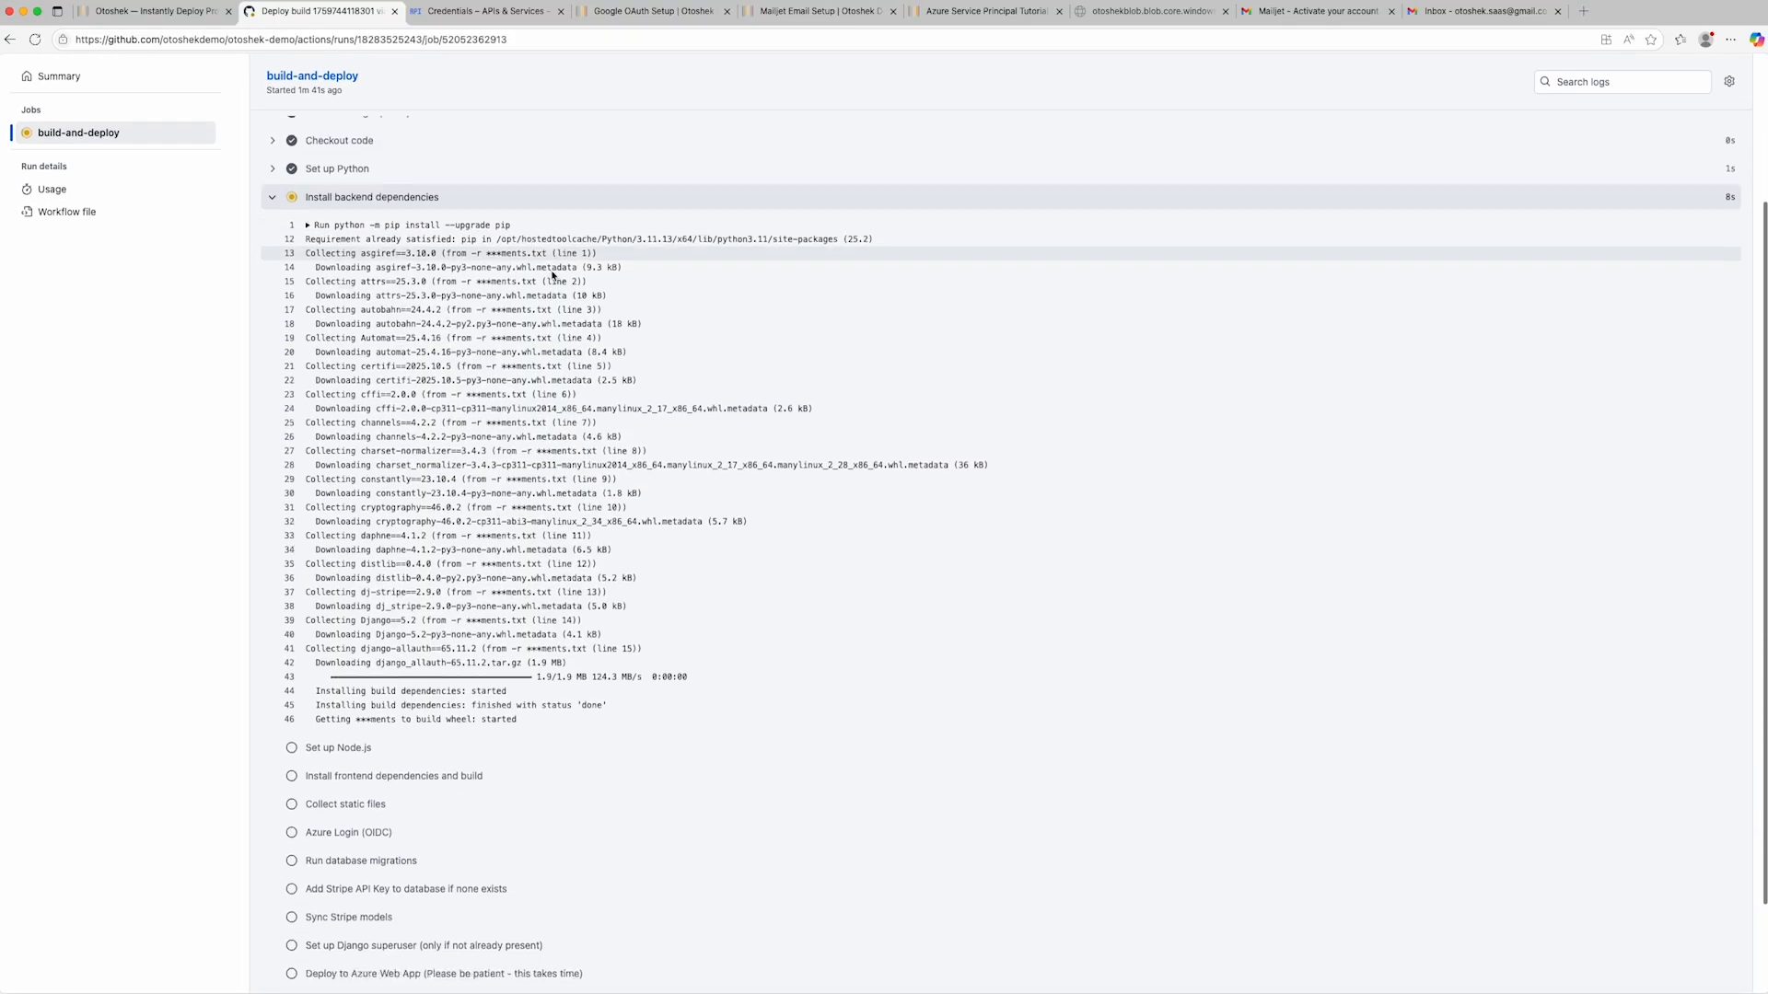
# - Return to the Otoshek deployment page, open the deployed site az-otoshek-demo.azurewebsites.net and accept its cookies
pyautogui.click(157, 15)
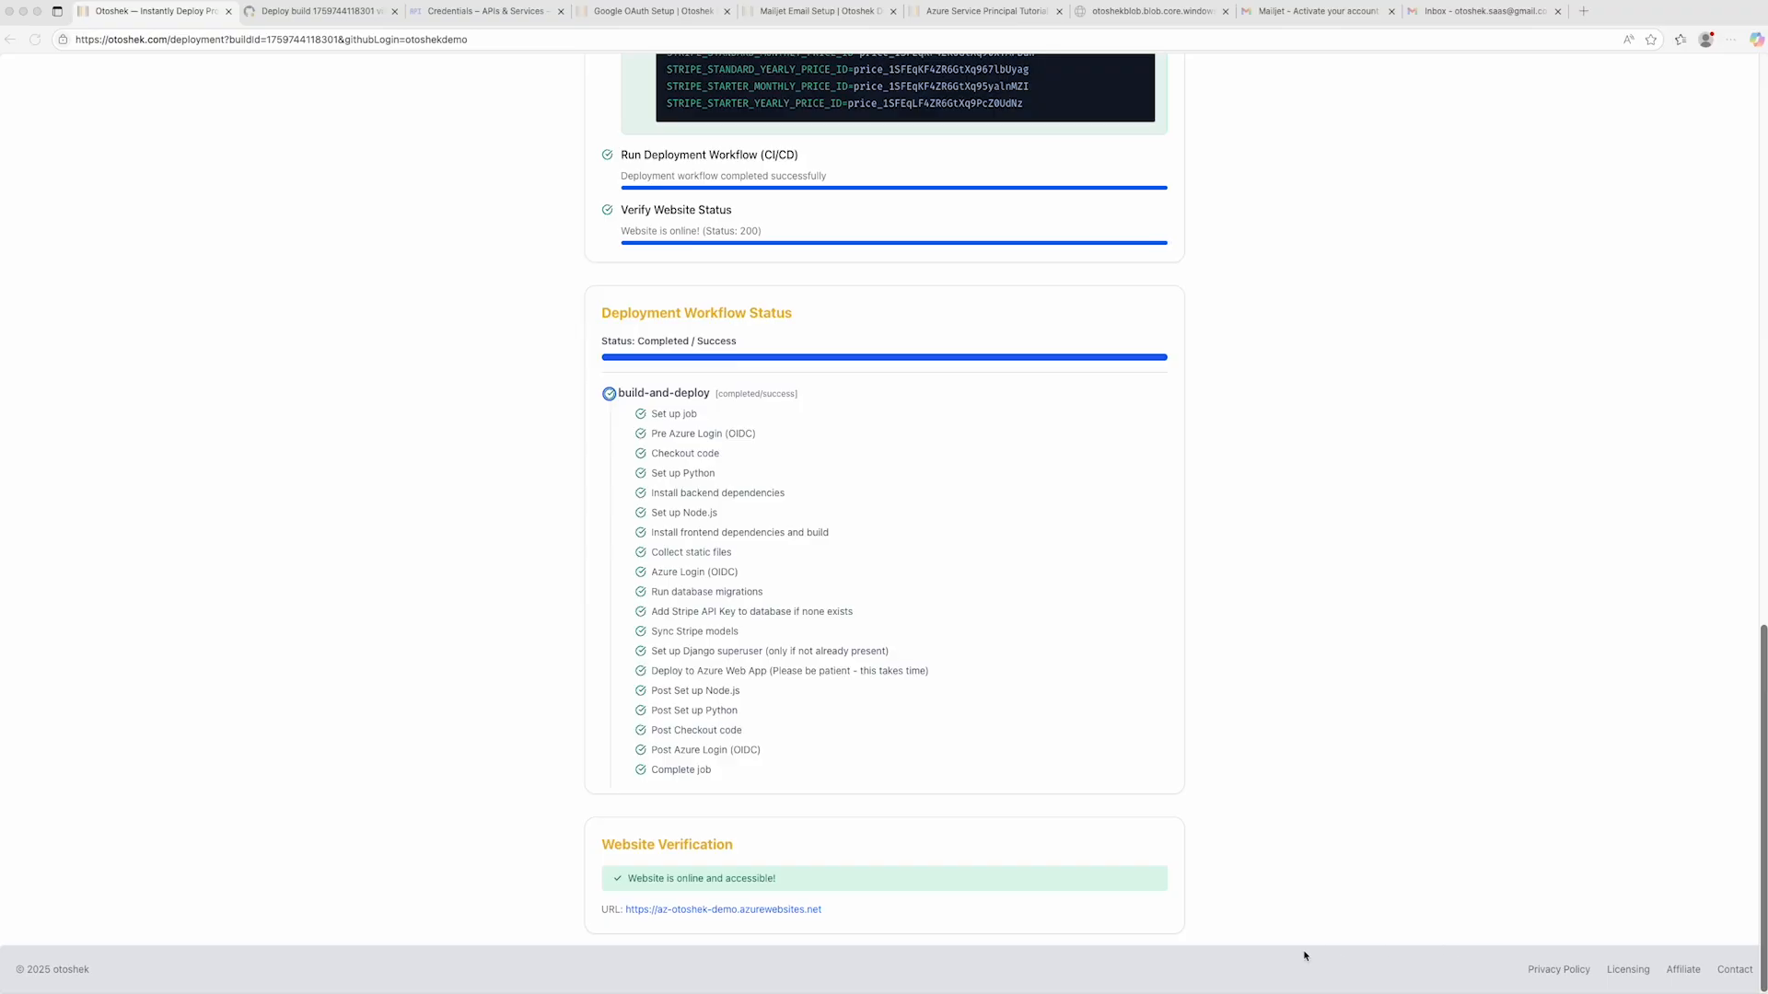
pyautogui.click(718, 916)
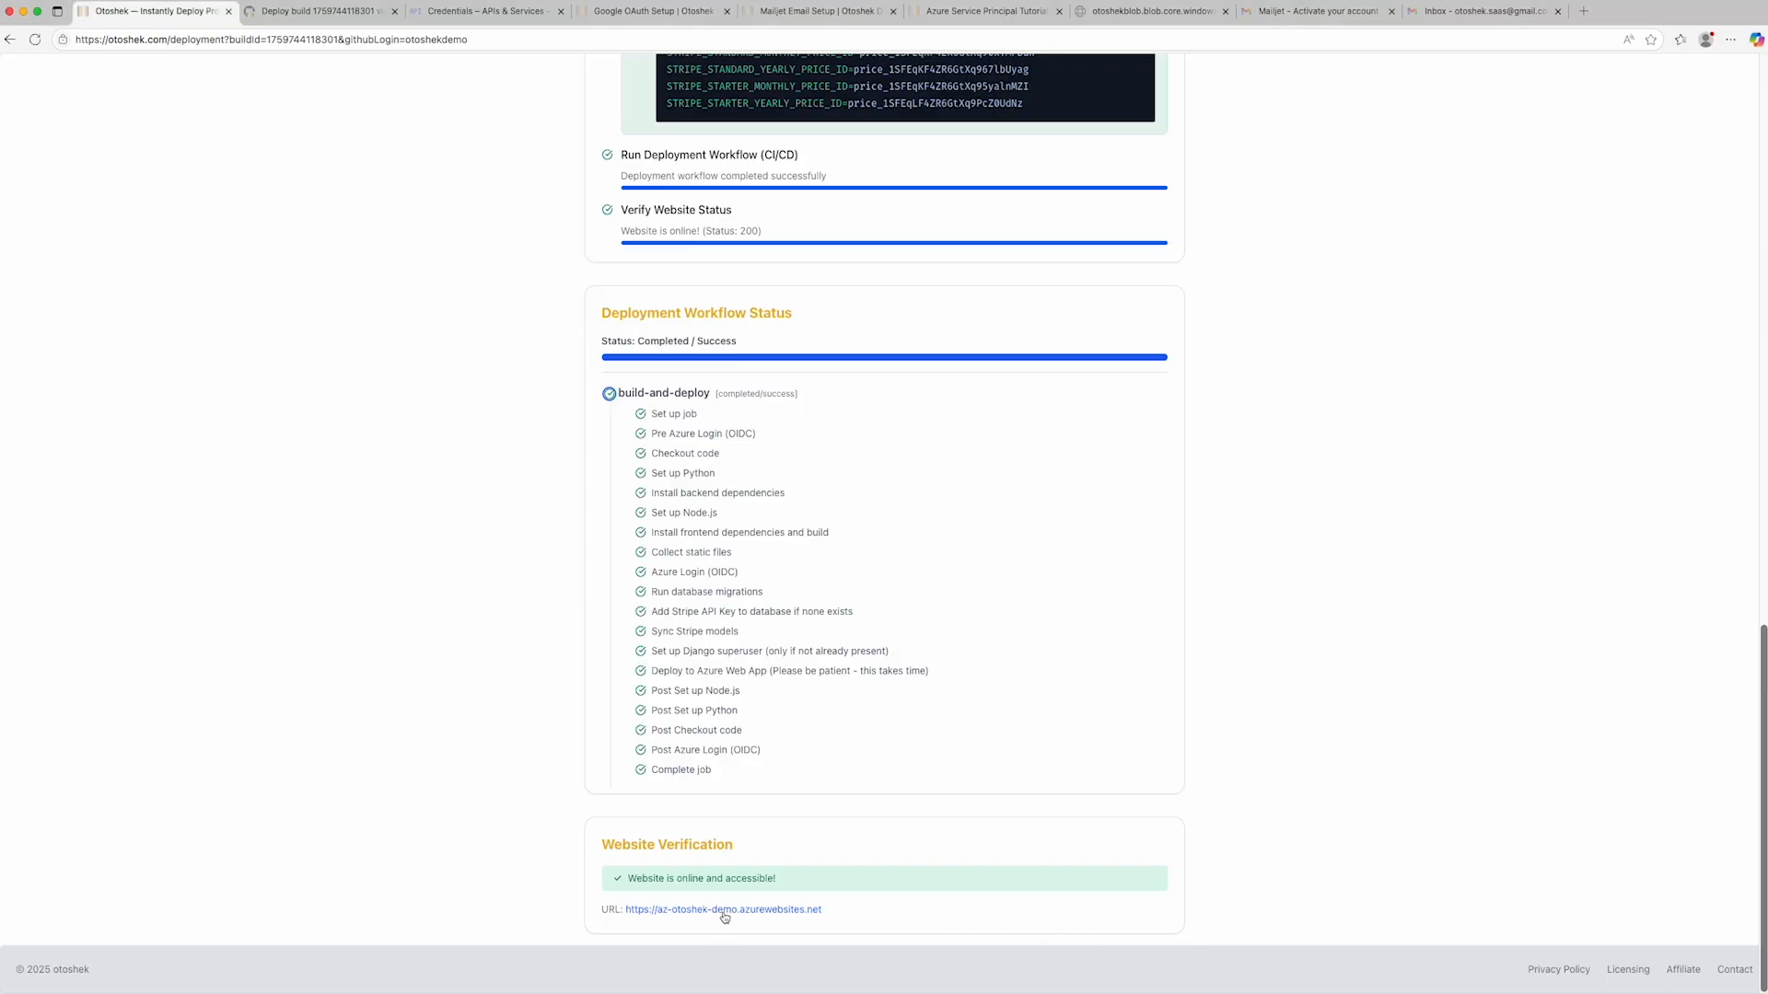
pyautogui.click(725, 911)
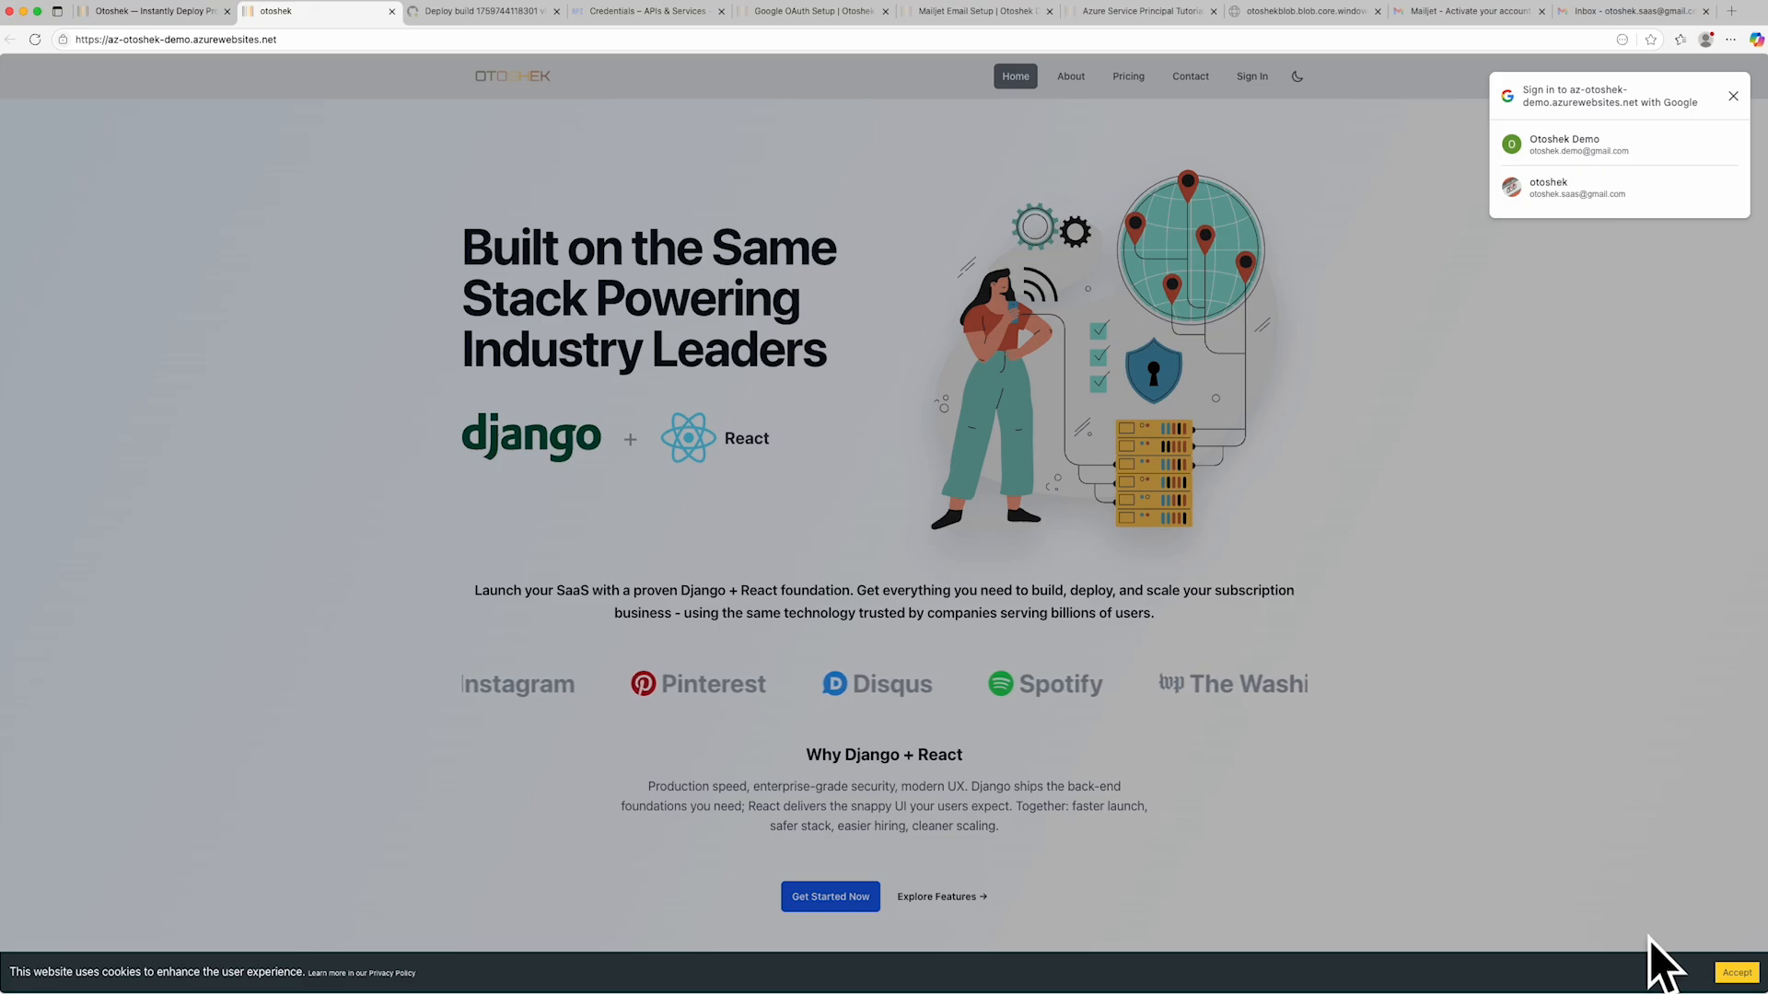
pyautogui.click(1735, 975)
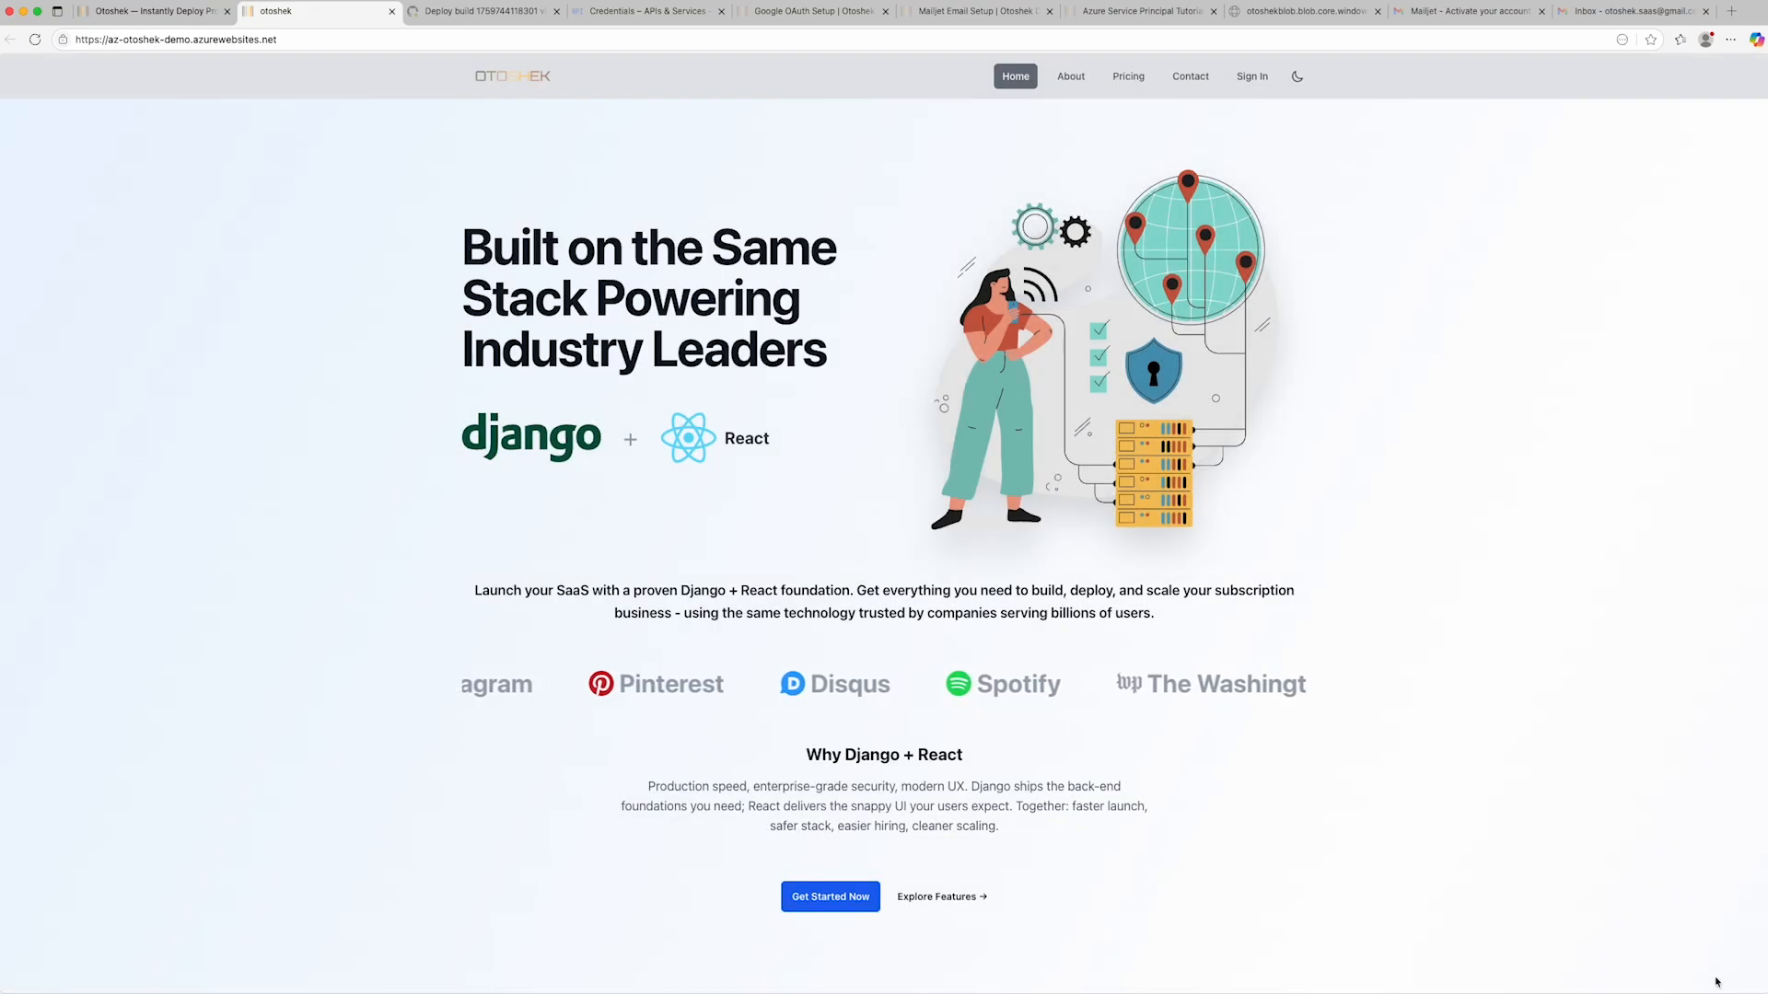
# - Look through the deployed home page down to its footer and preview dark mode before returning to light mode
pyautogui.scroll(-20, 1390, 791)
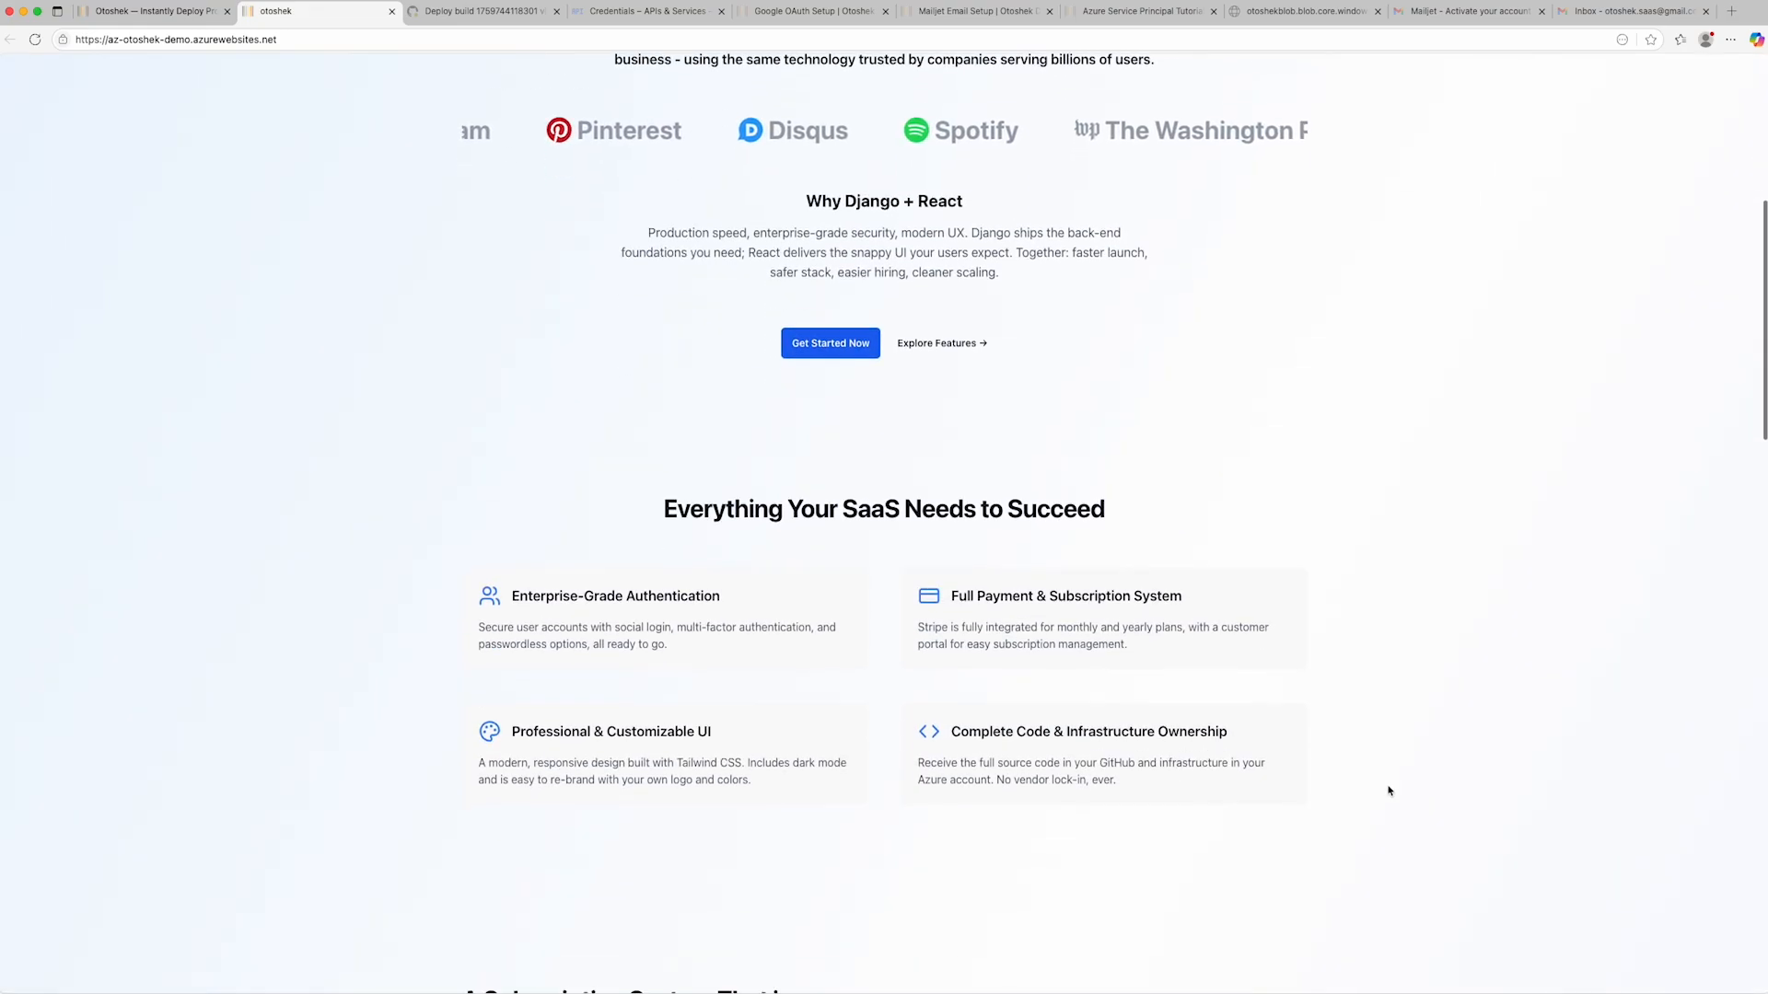
pyautogui.scroll(-5, 1389, 791)
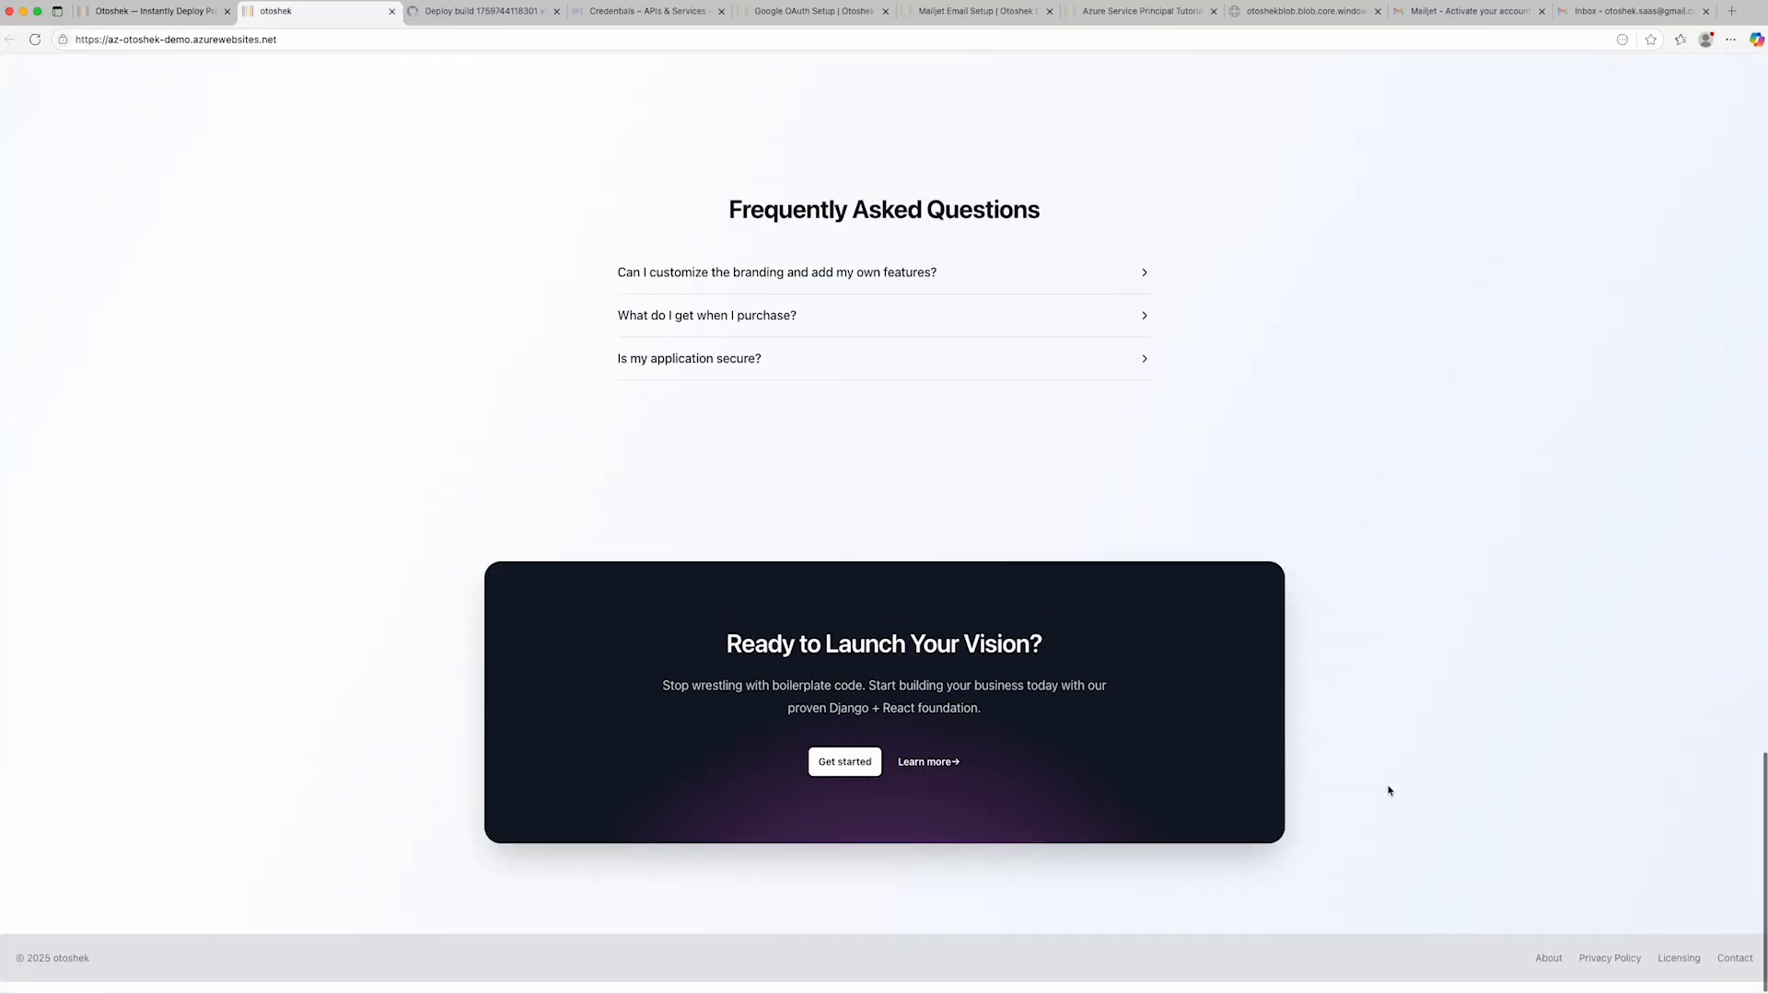
pyautogui.scroll(20, 1390, 791)
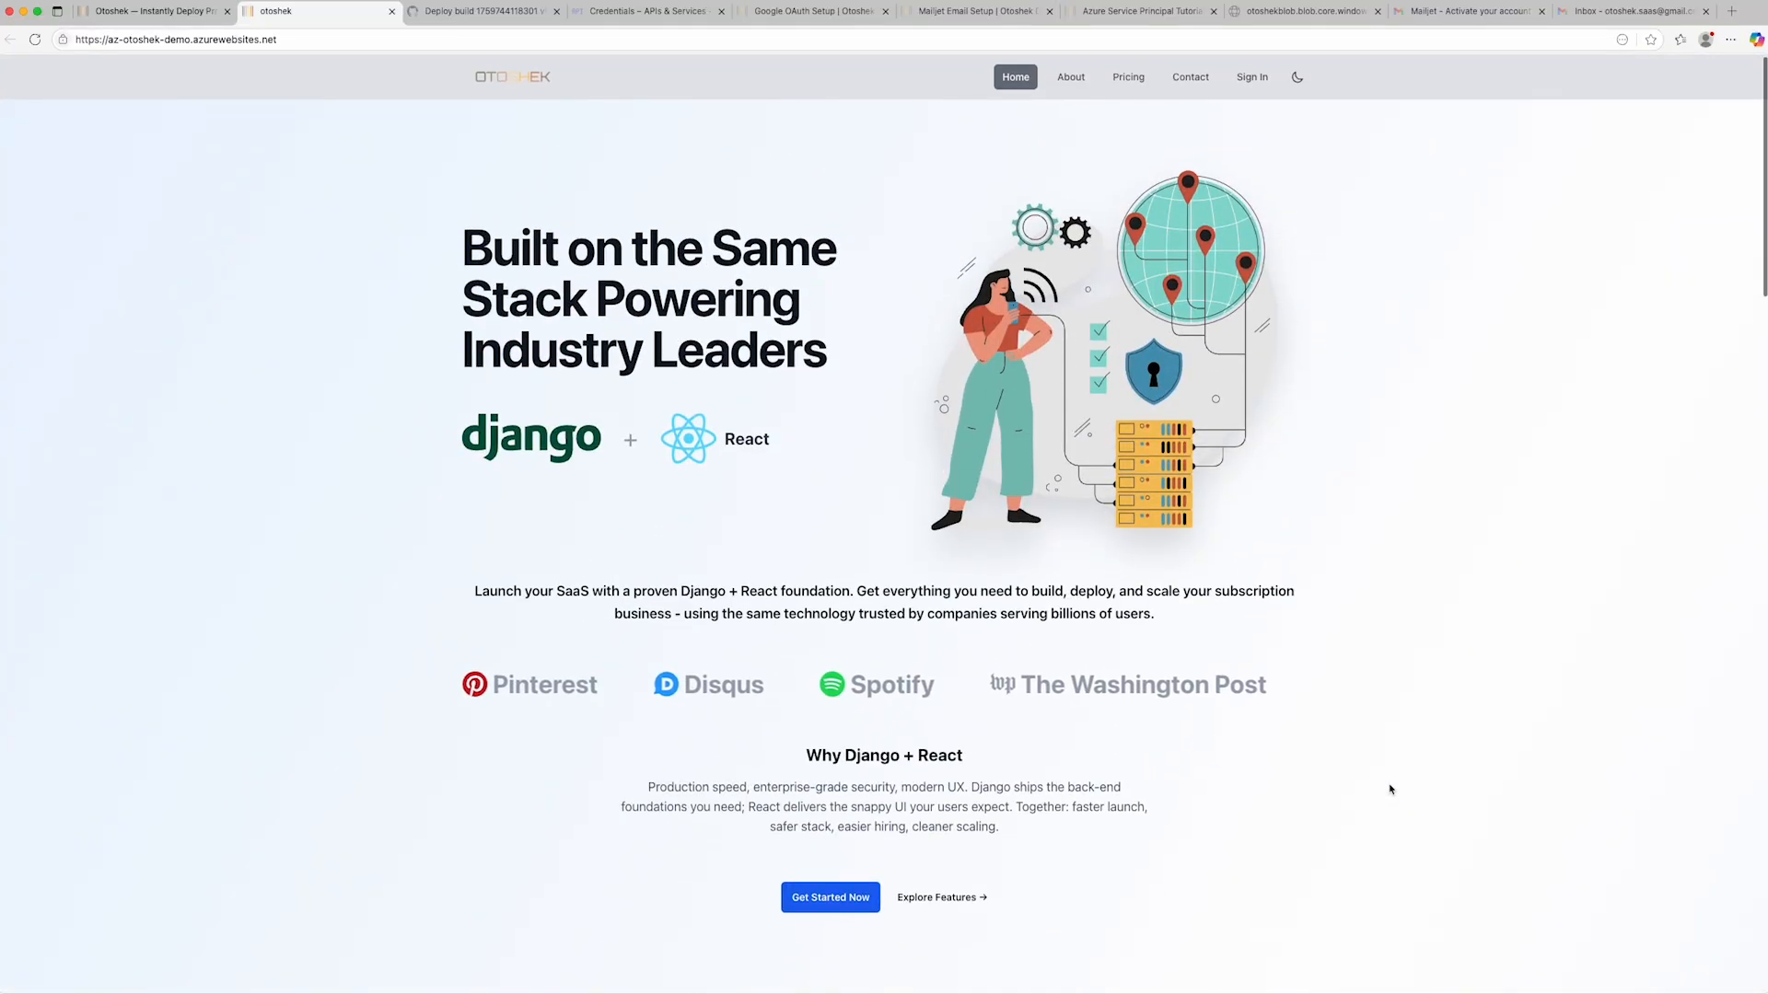
pyautogui.click(1296, 78)
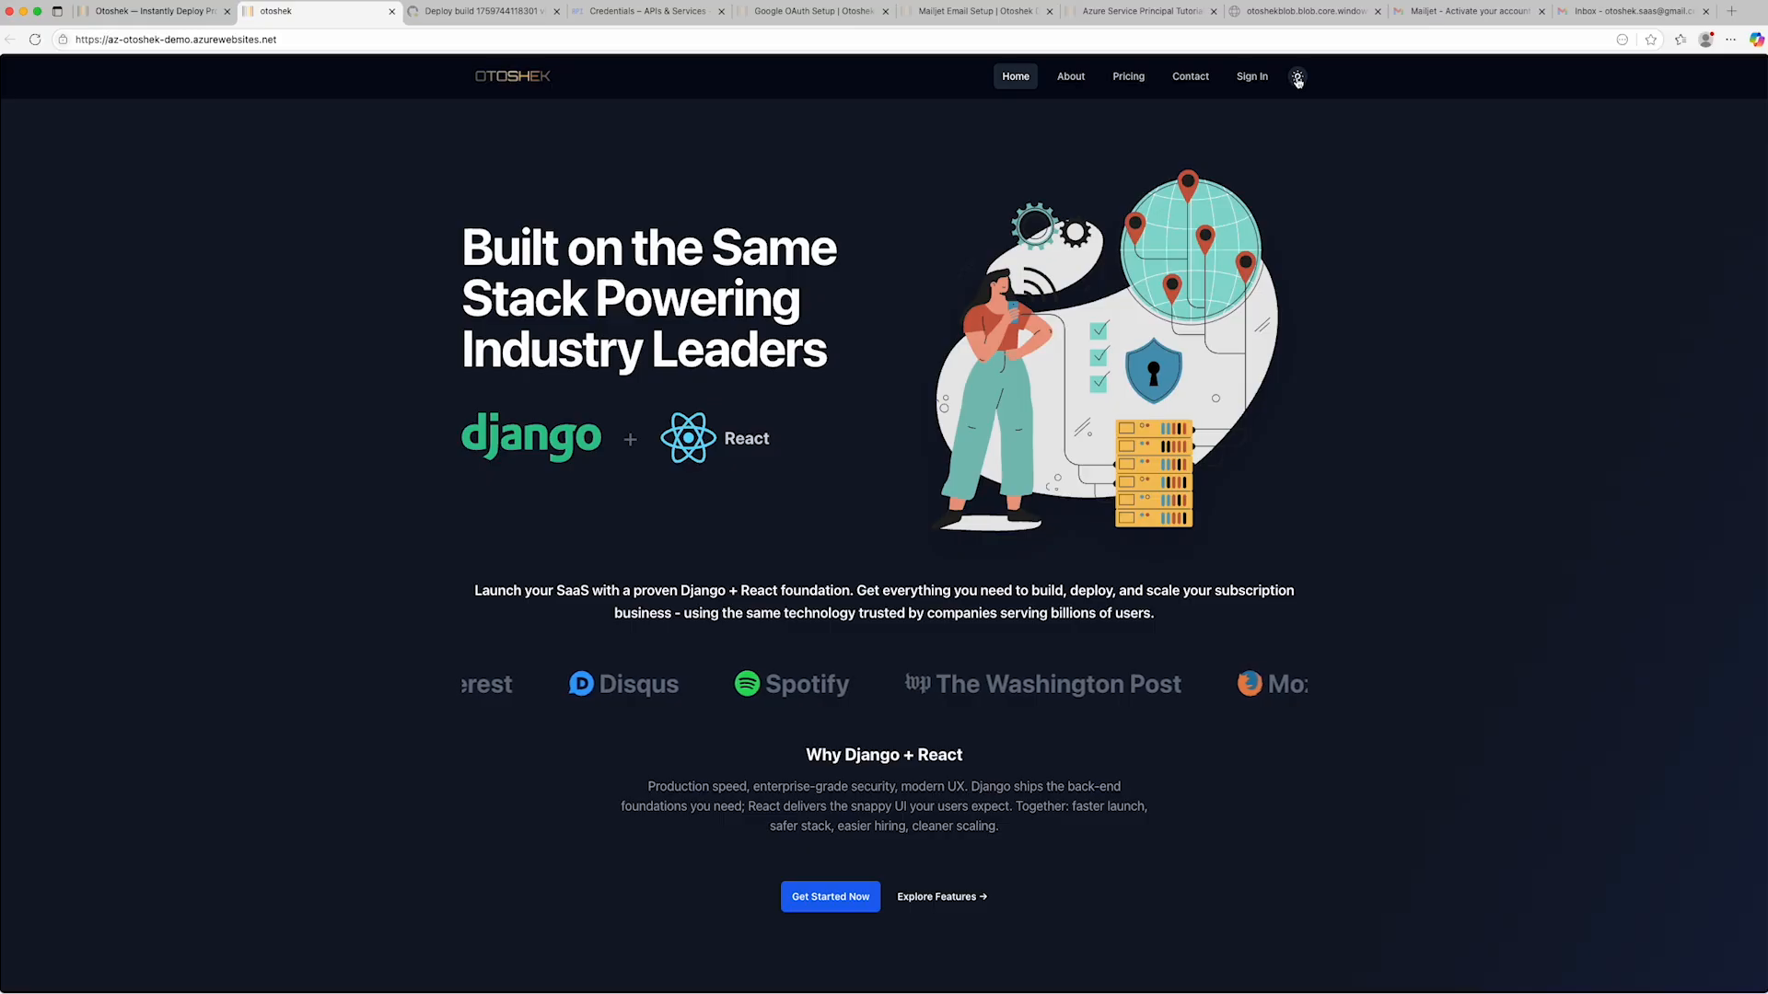
pyautogui.click(1298, 78)
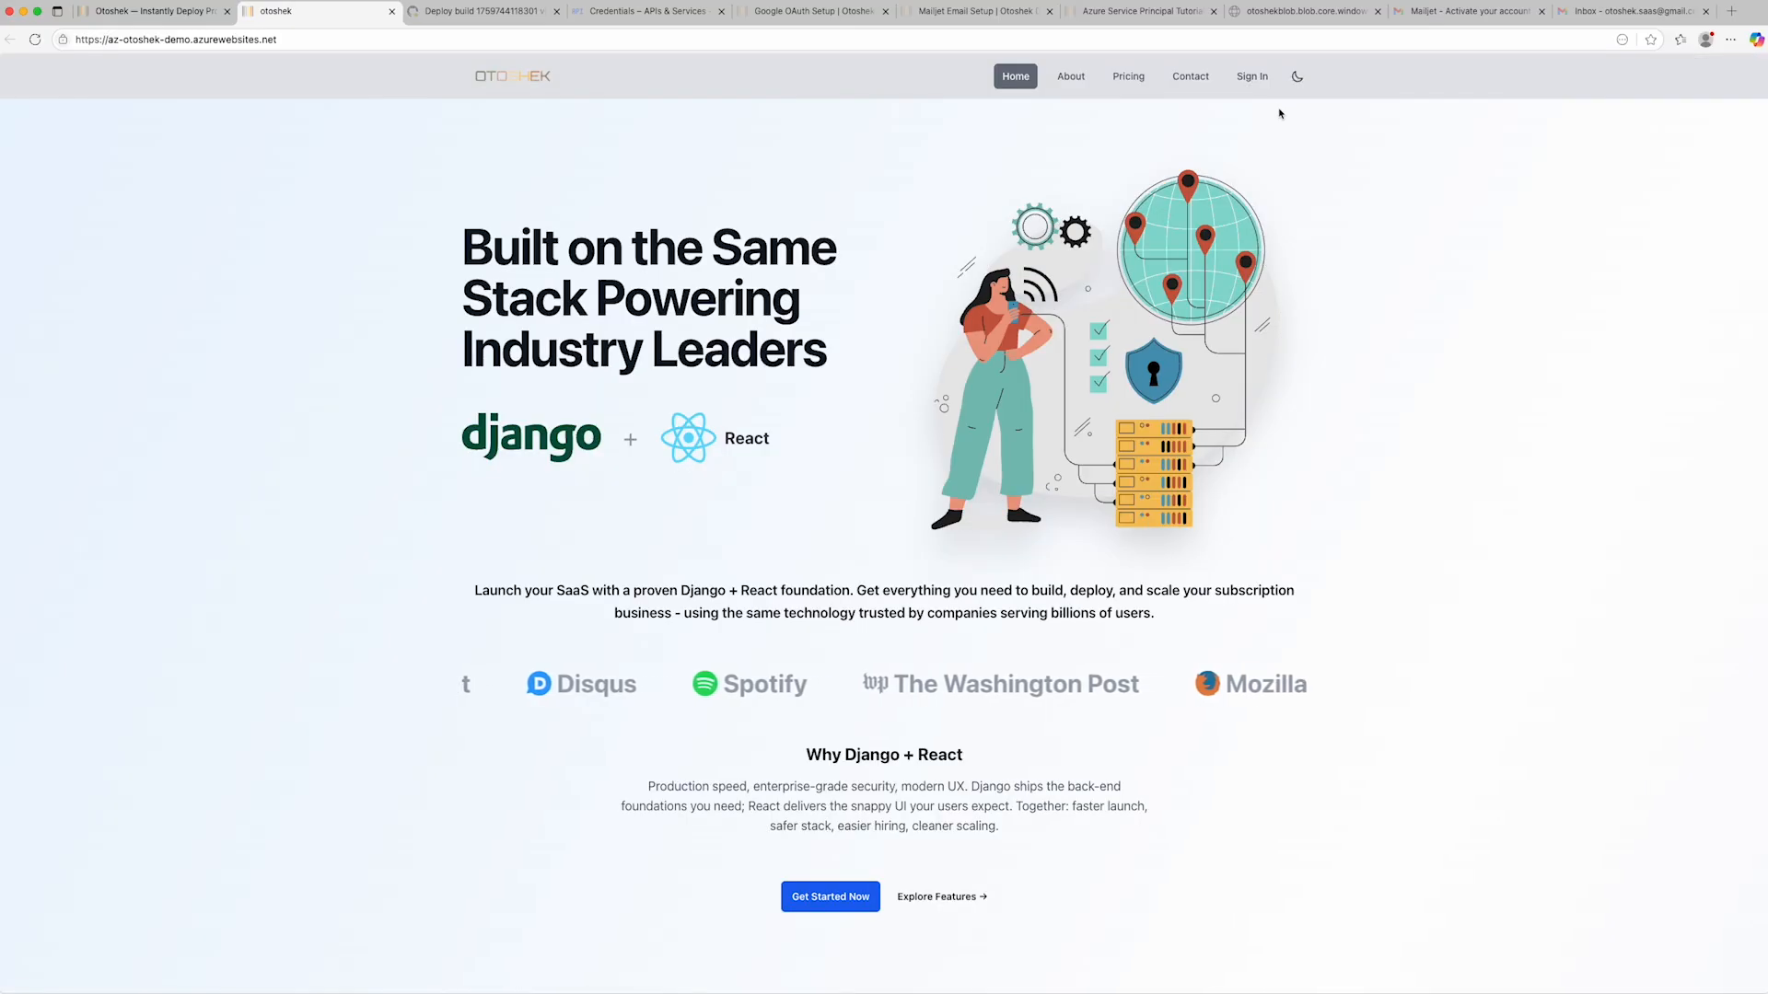
# - Sign in to the deployed site with Google using the demo account and approve the access request
pyautogui.click(1250, 82)
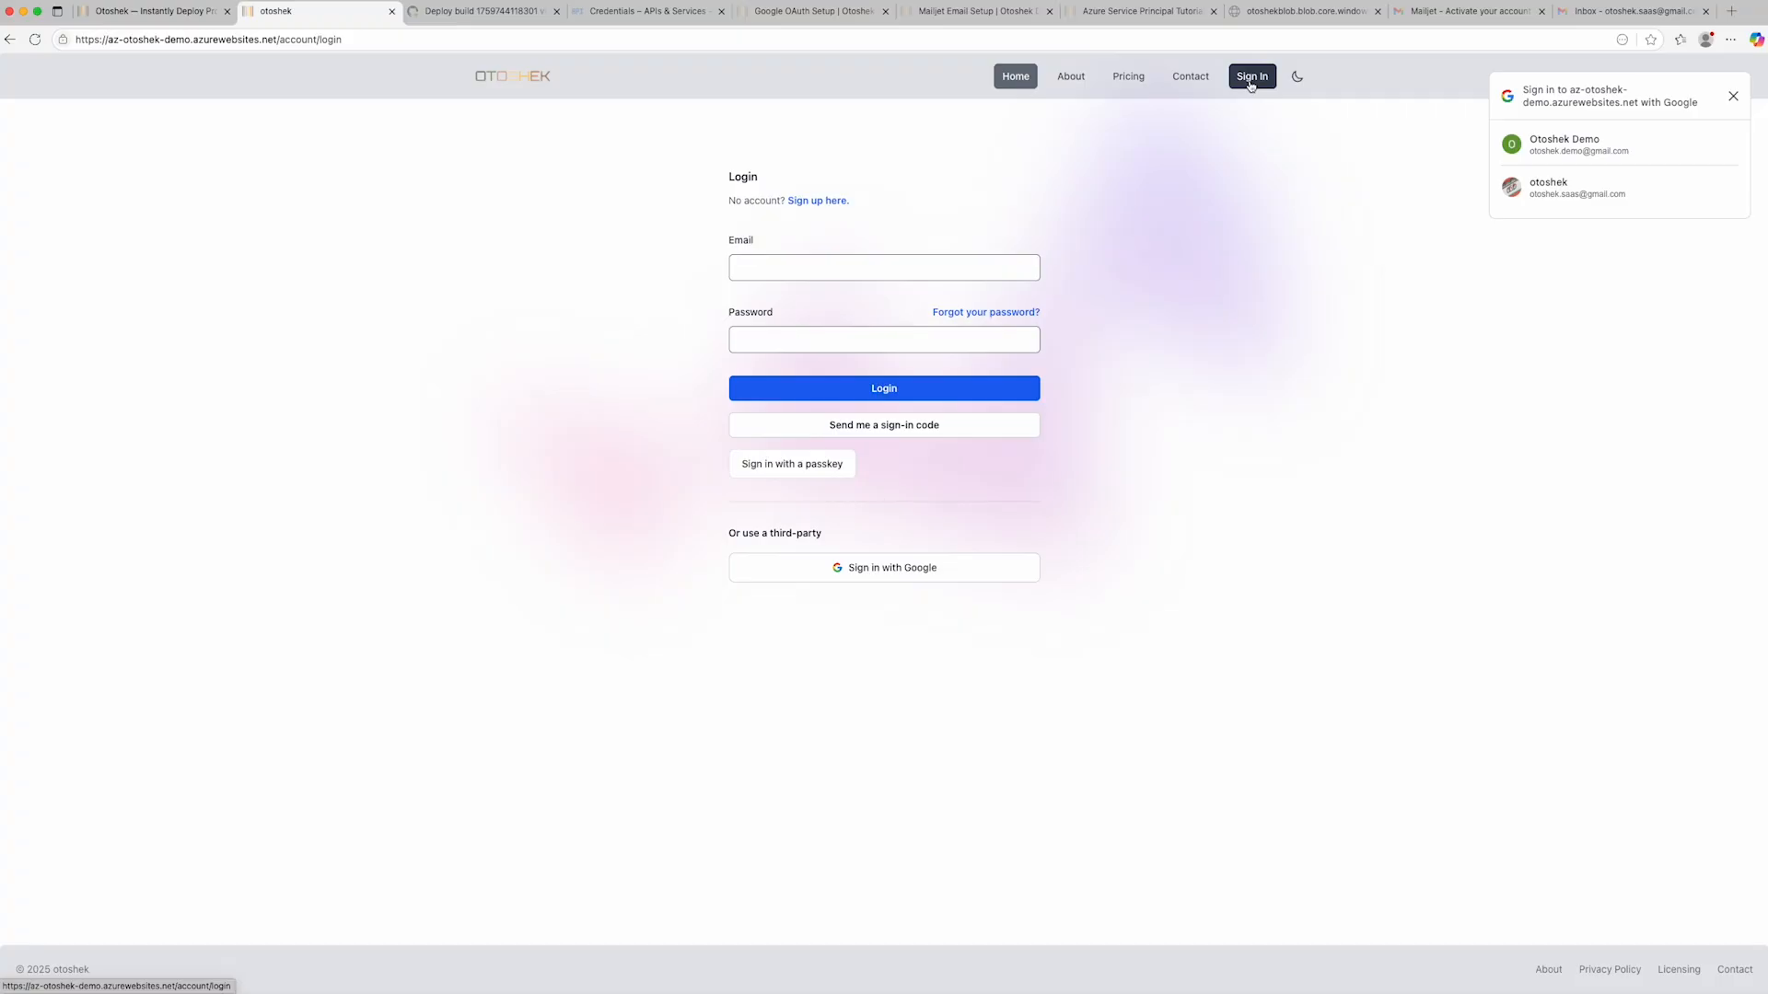
pyautogui.click(948, 570)
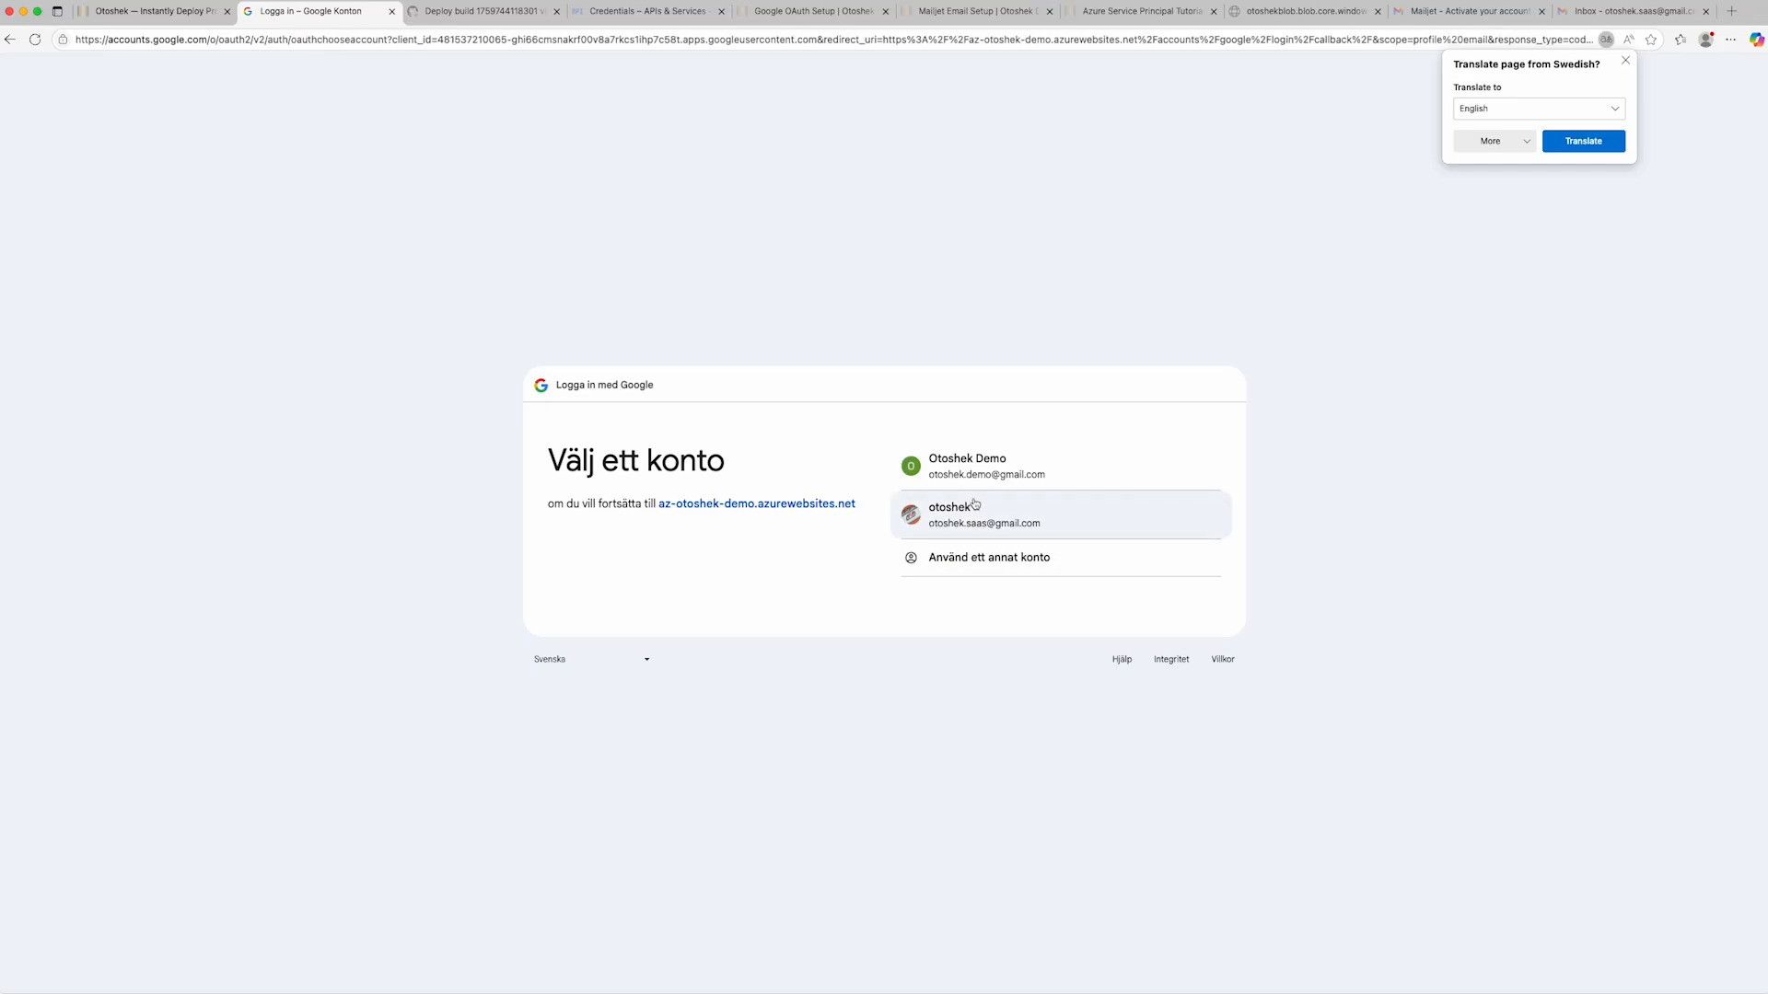
pyautogui.click(982, 462)
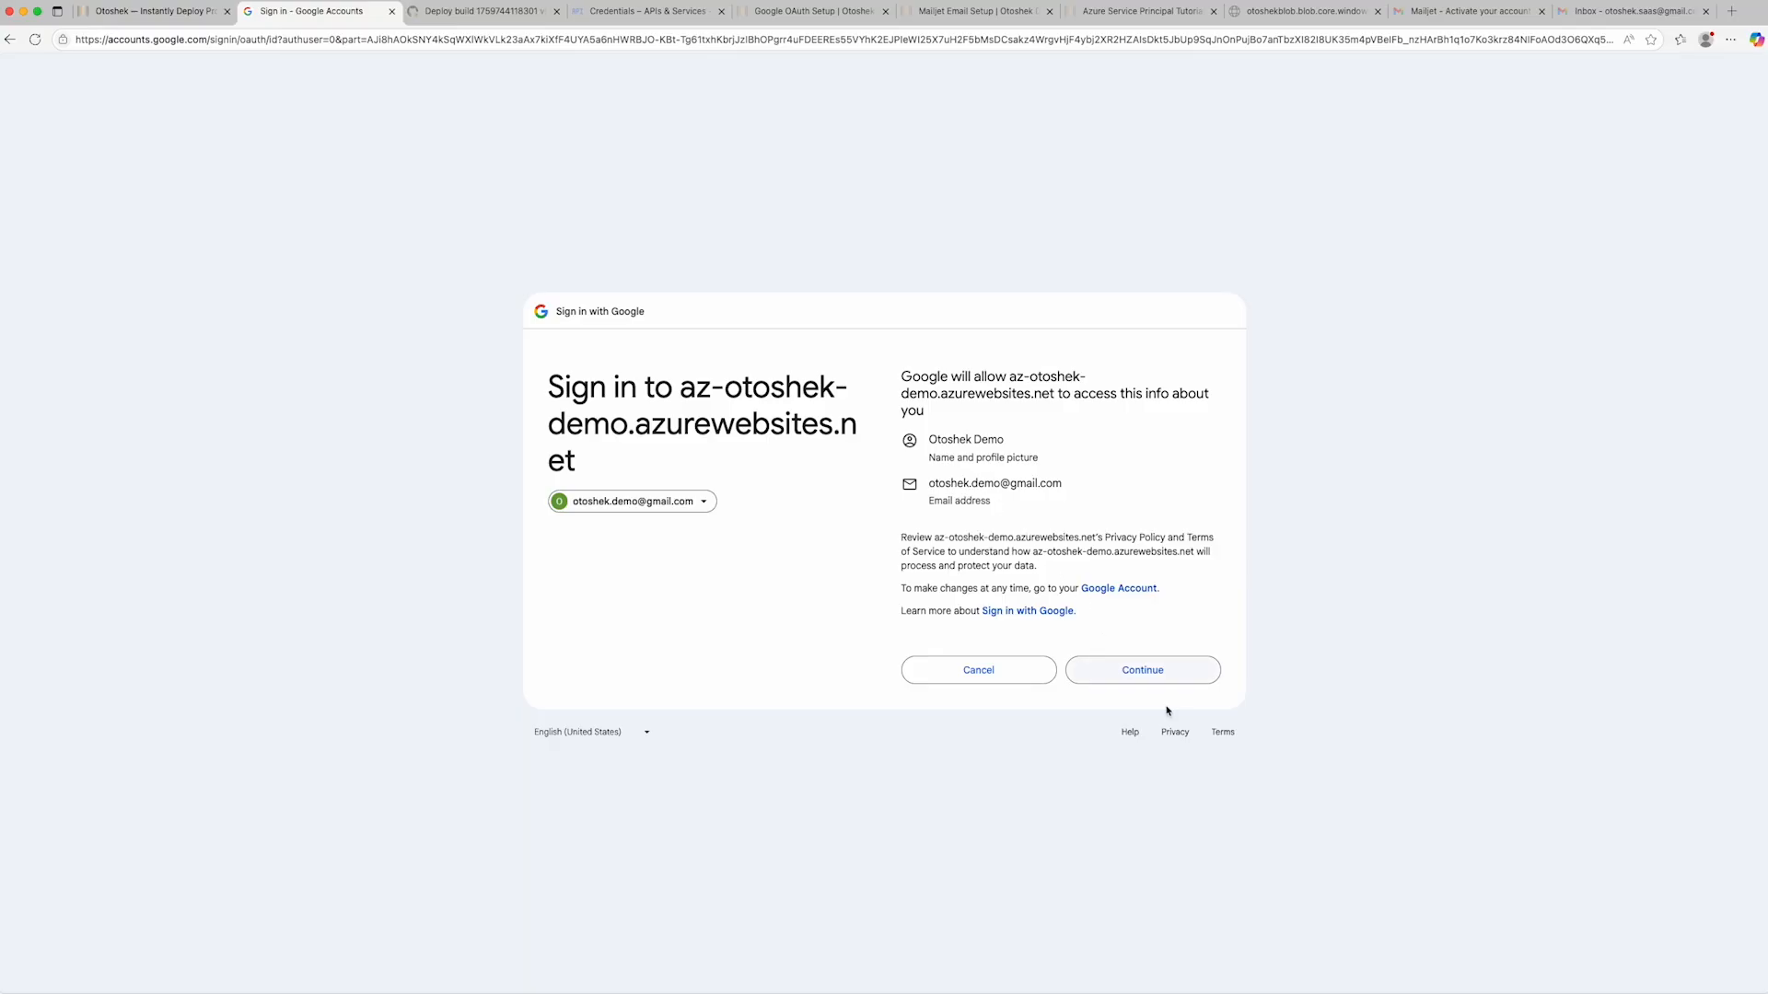
pyautogui.click(1151, 676)
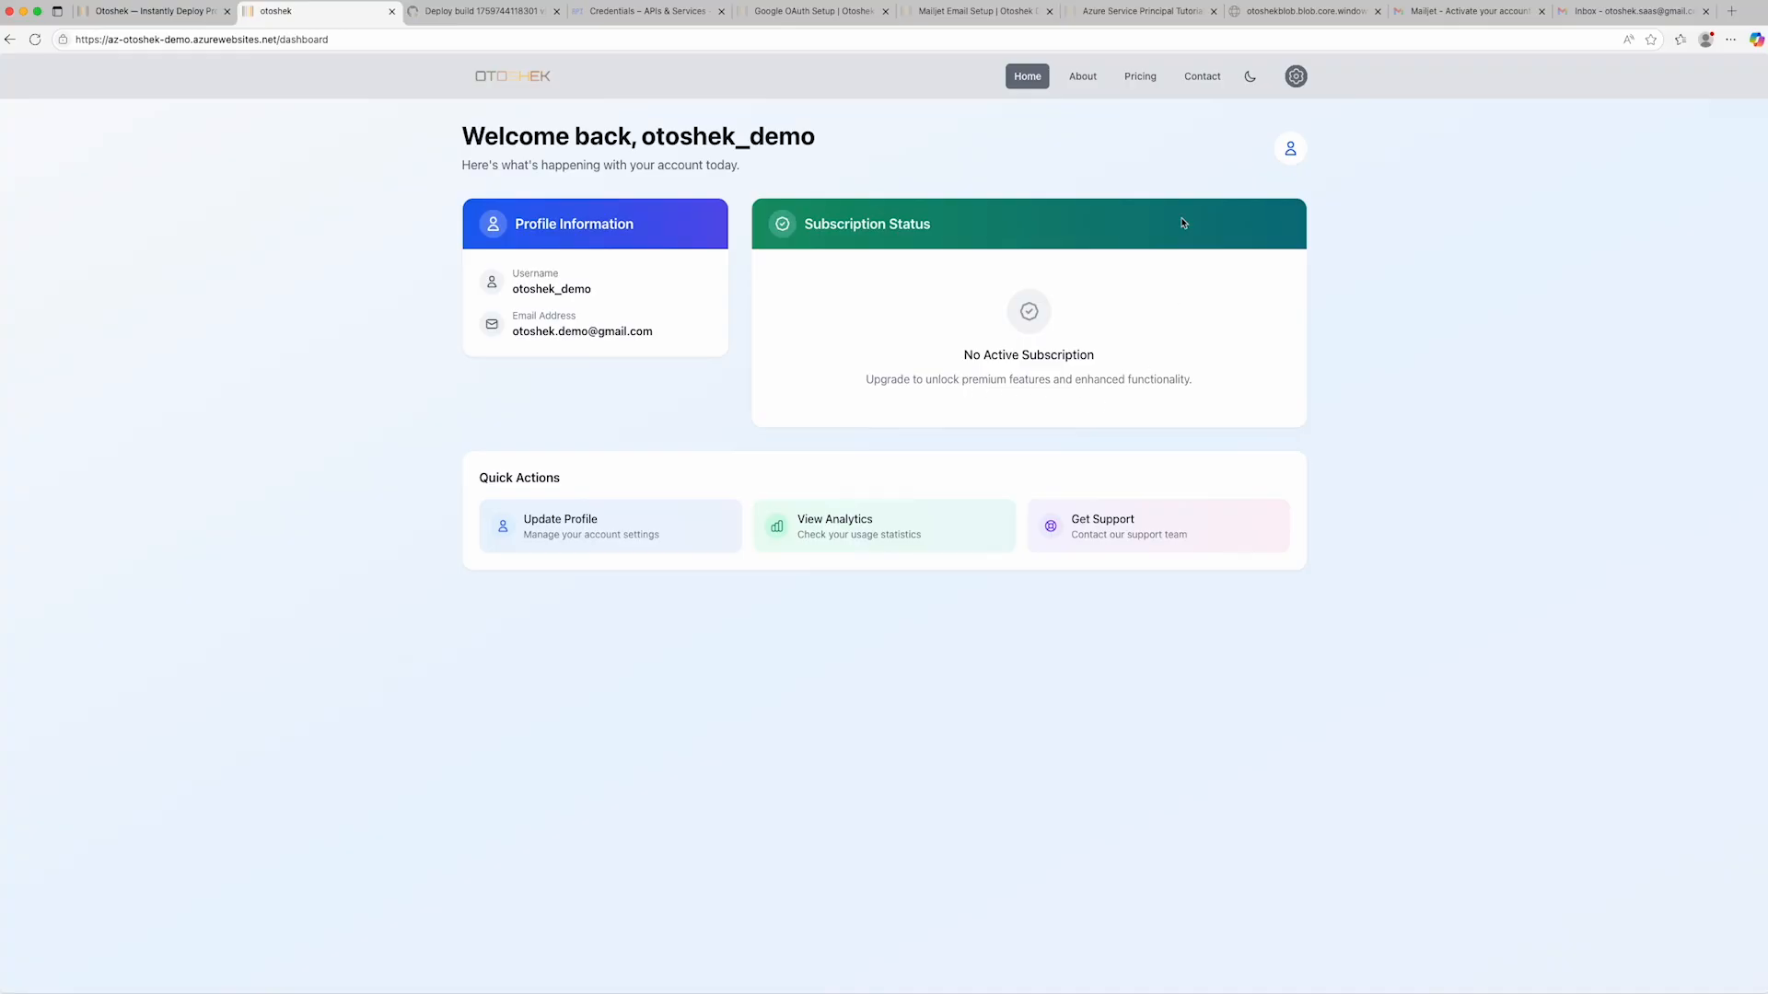
# - Compare the yearly and monthly pricing plans and choose the Standard Monthly plan at $19.99 per month
pyautogui.click(1141, 81)
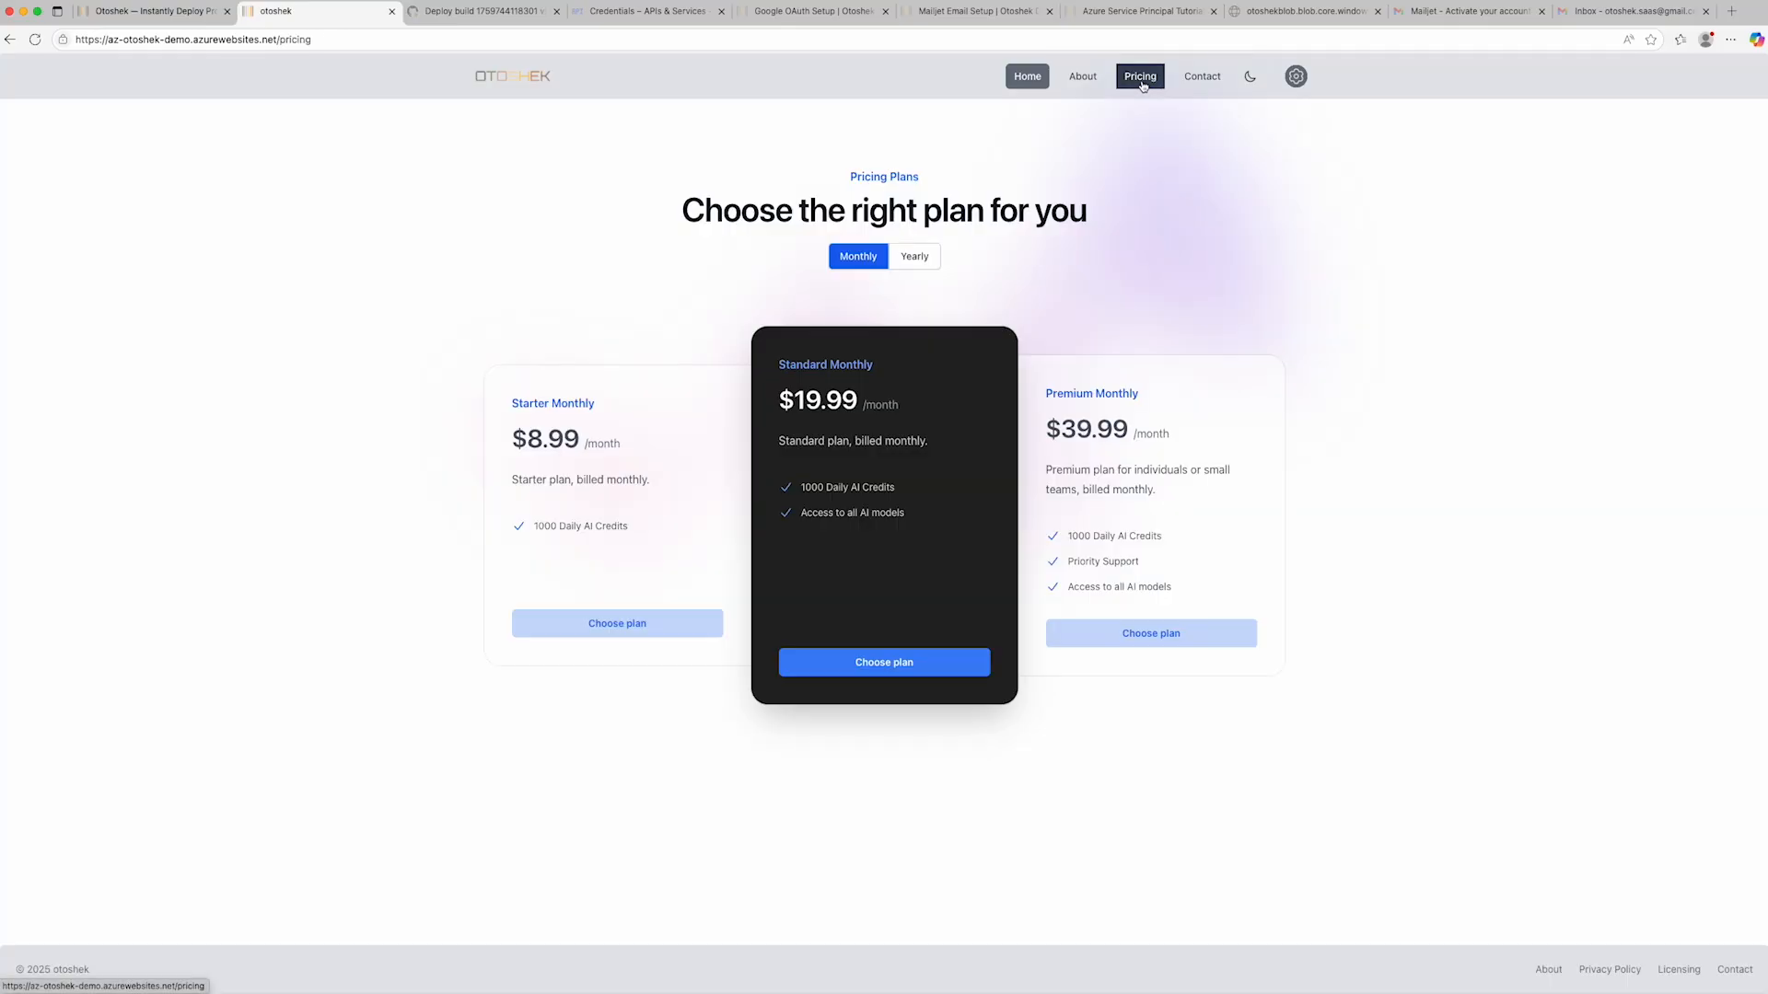
pyautogui.click(907, 266)
pyautogui.click(865, 261)
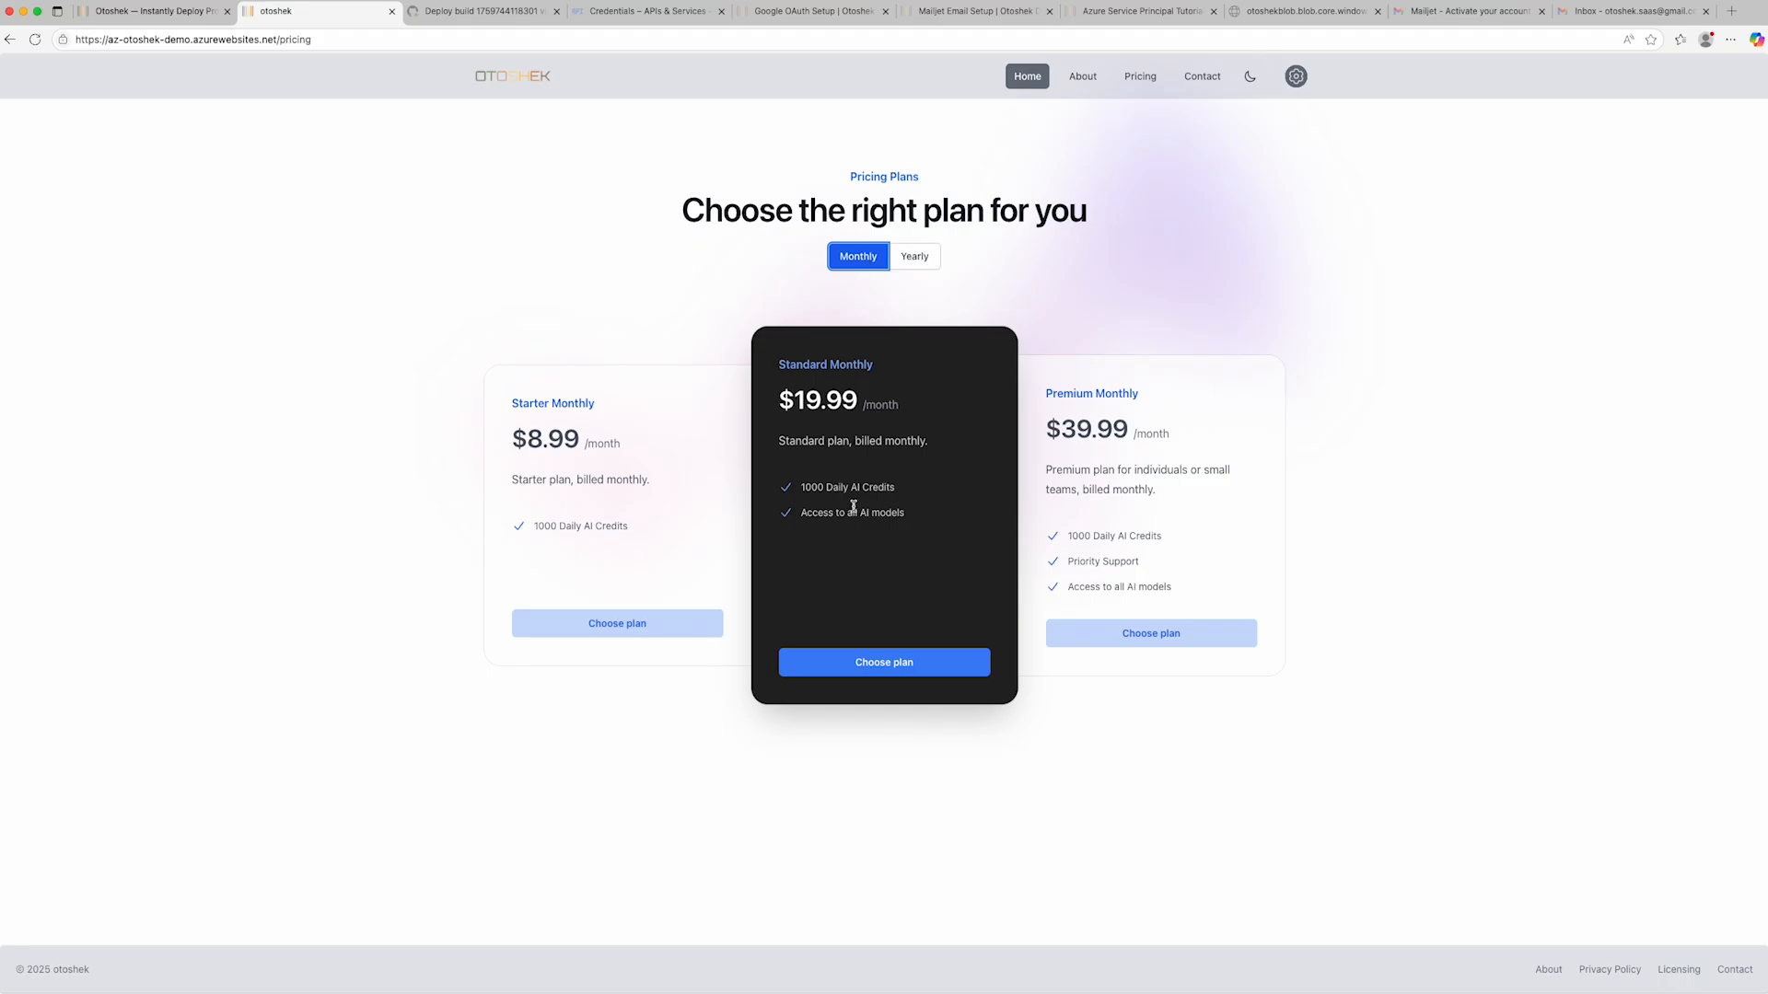
pyautogui.click(884, 663)
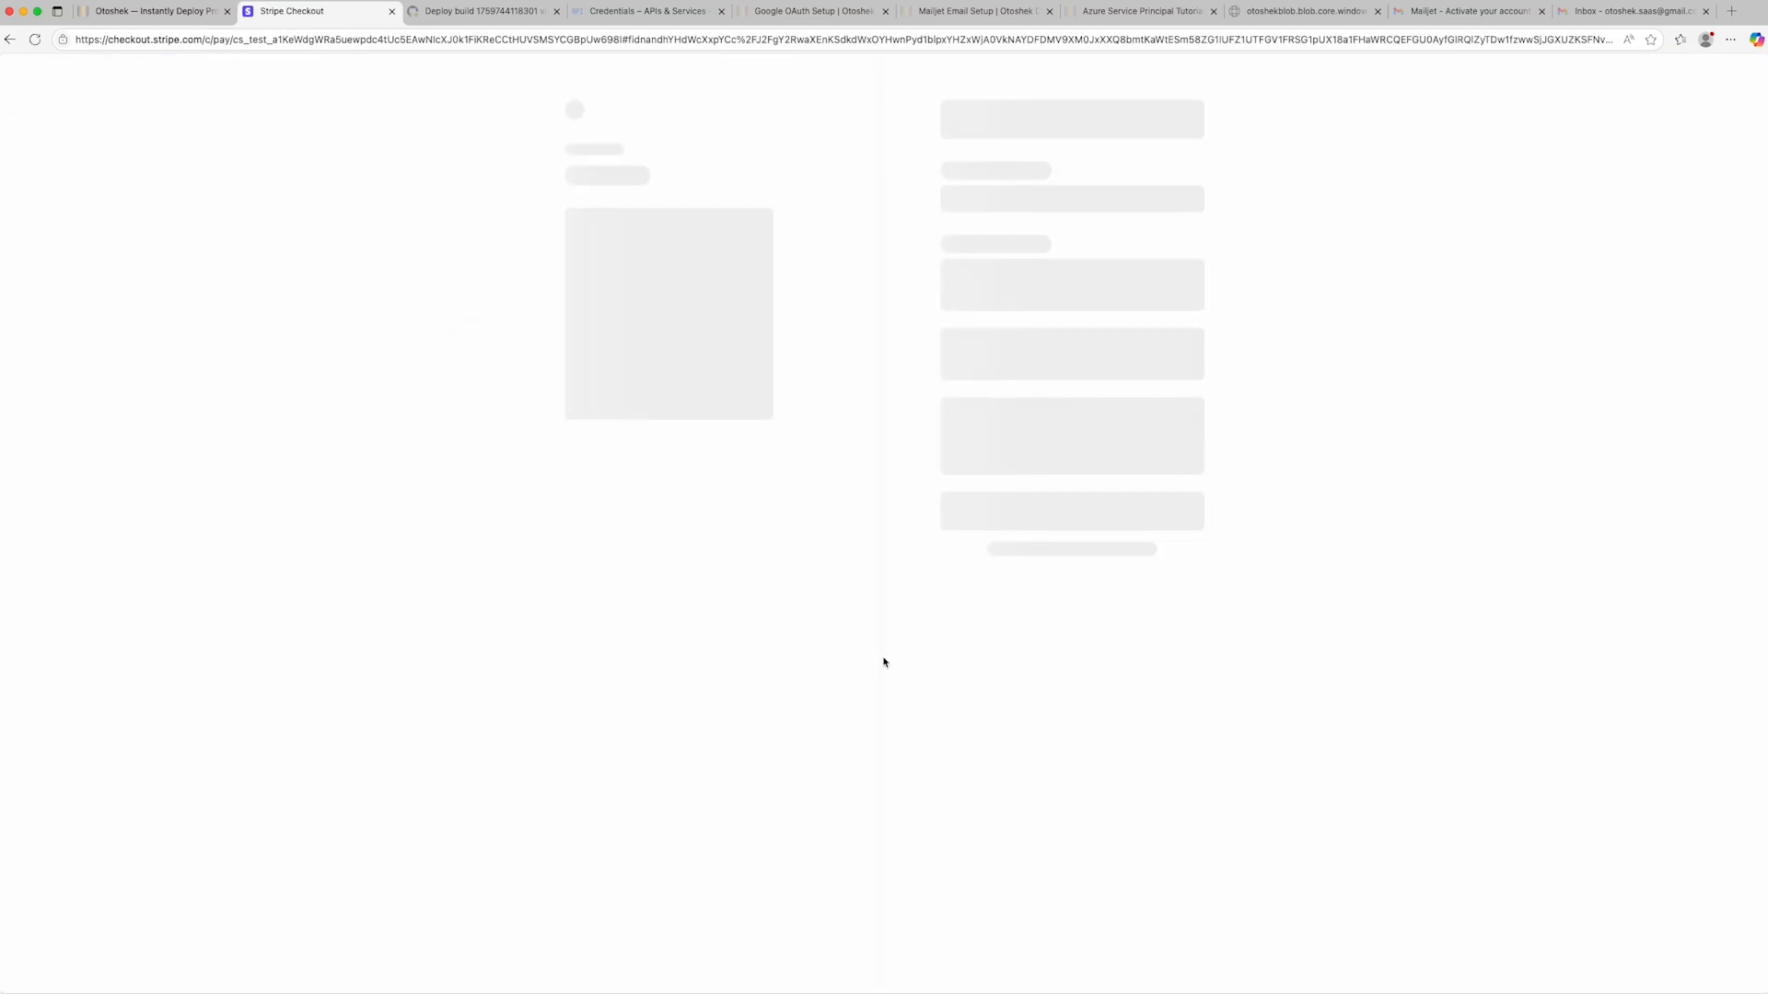
# - Fill in the Stripe checkout's test card number, expiry date, CVC and cardholder name, and pay for the subscription
pyautogui.click(958, 296)
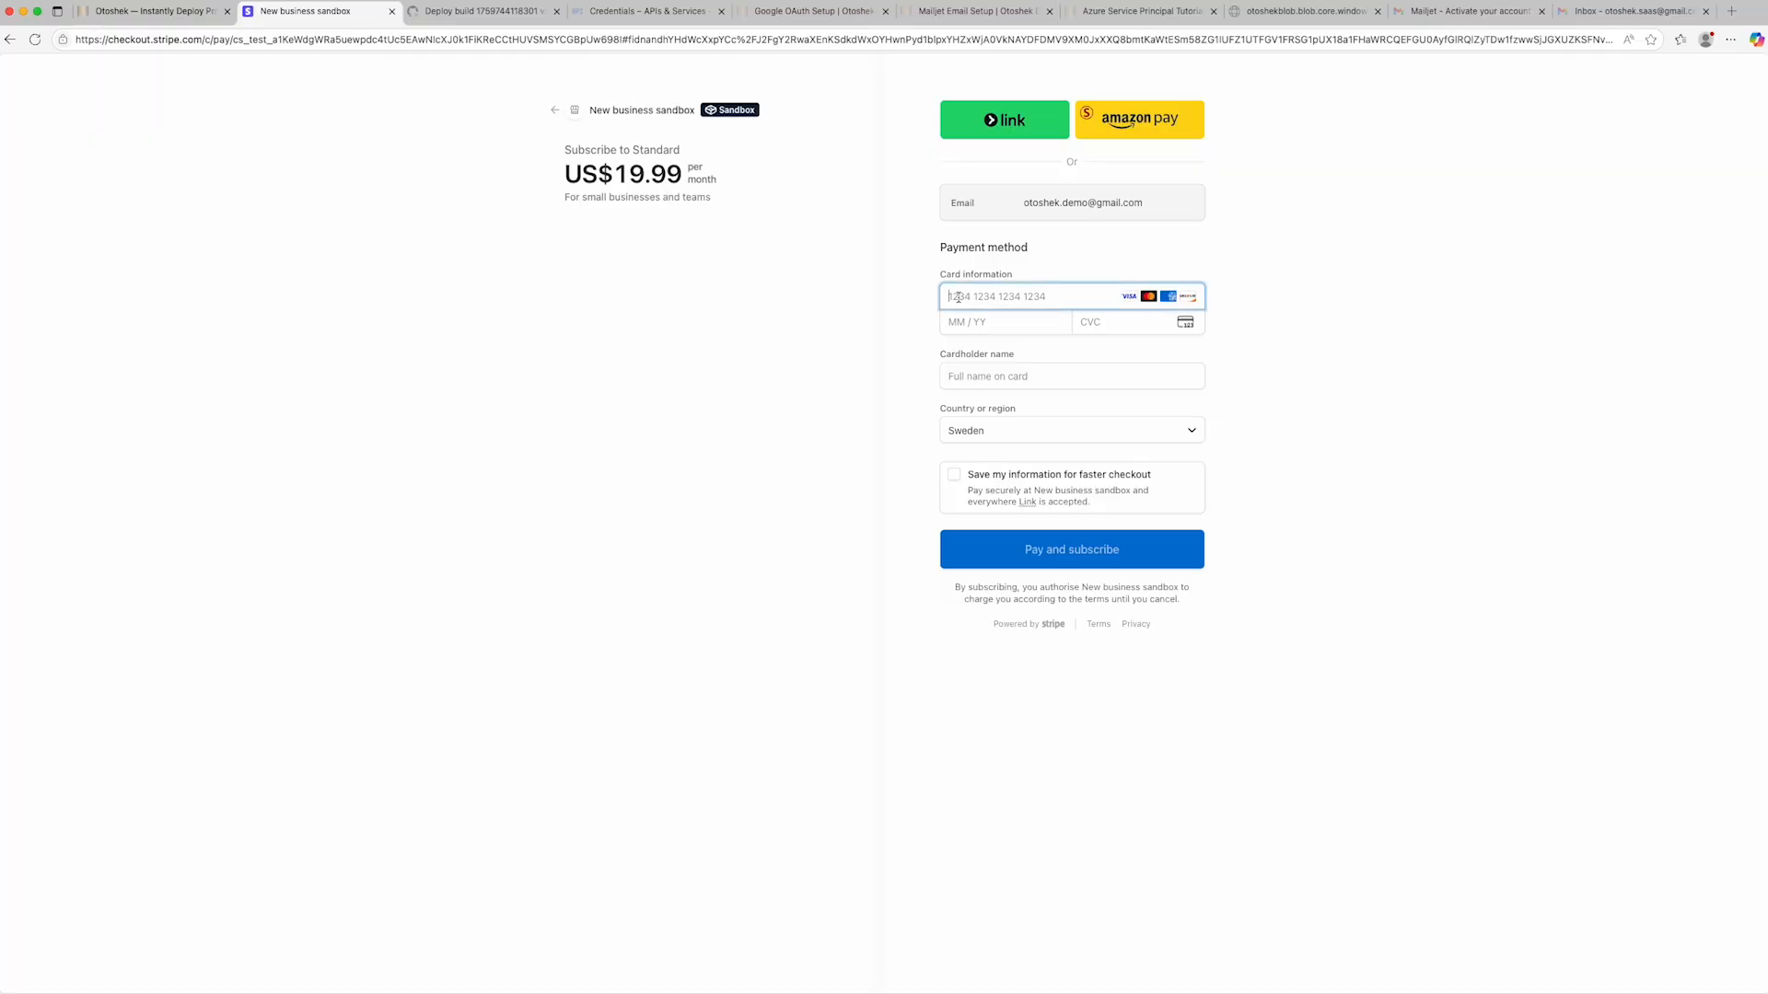
pyautogui.write('4242 4242 4242 42421234123Oto')
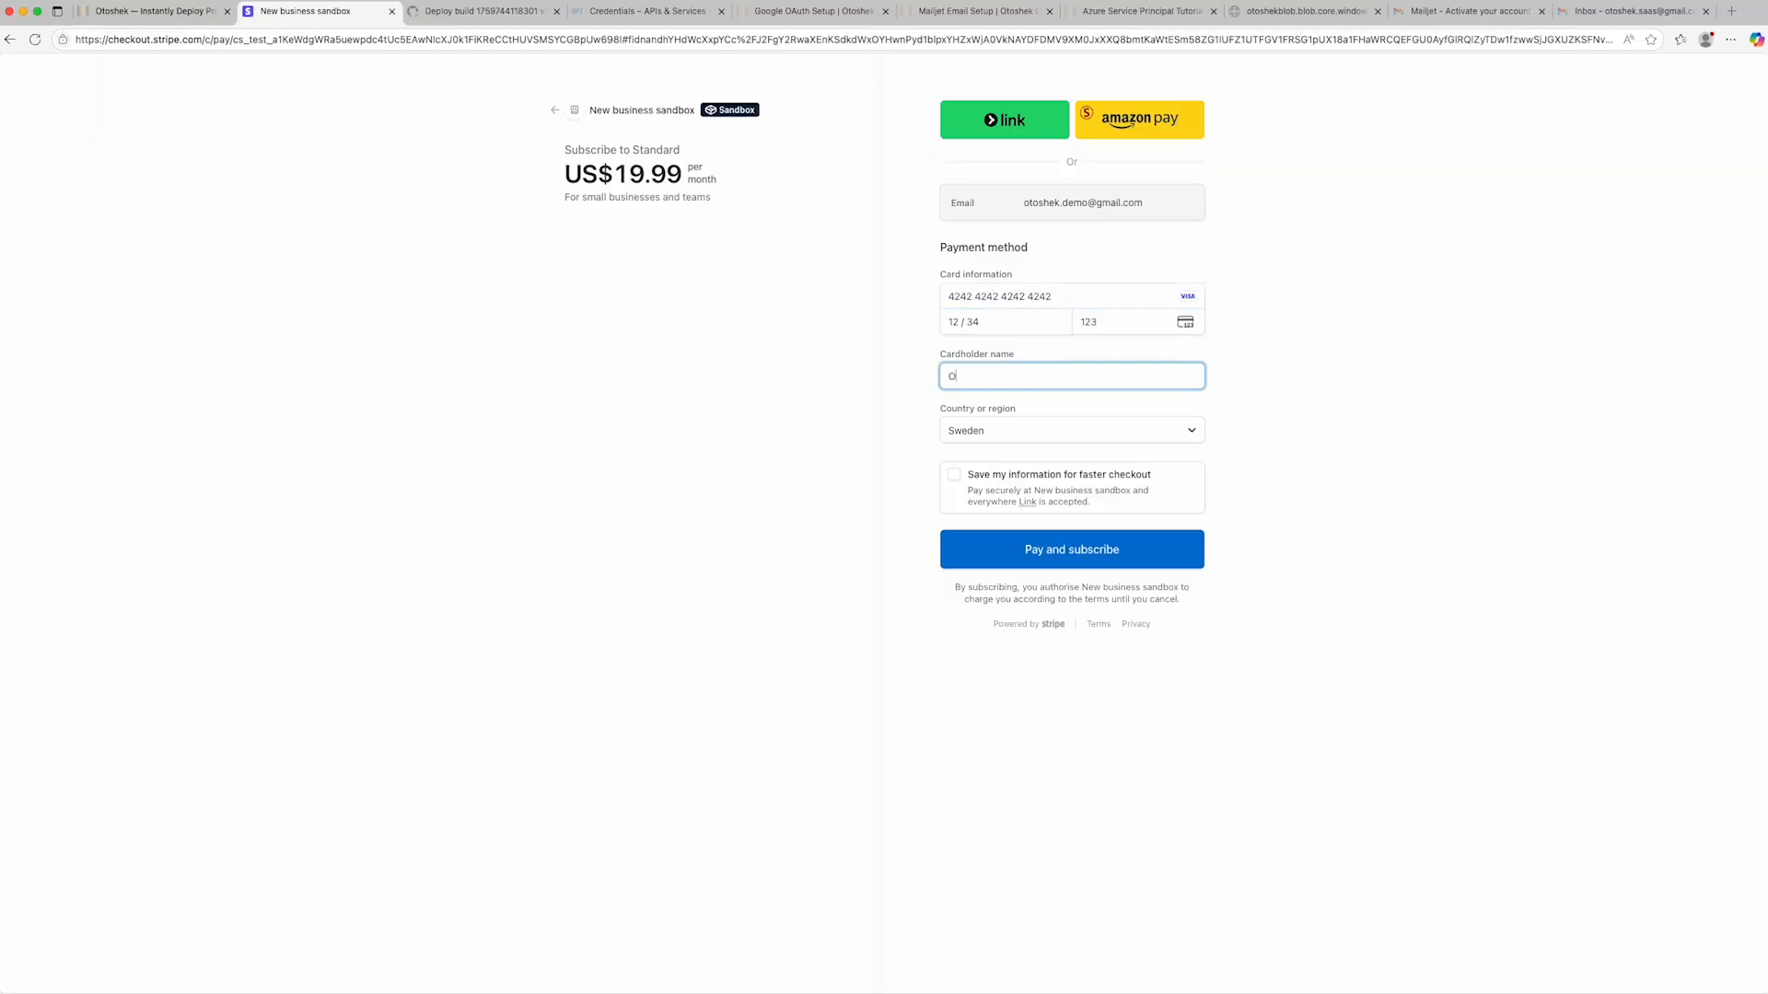
pyautogui.write('shek Demo')
pyautogui.click(1068, 549)
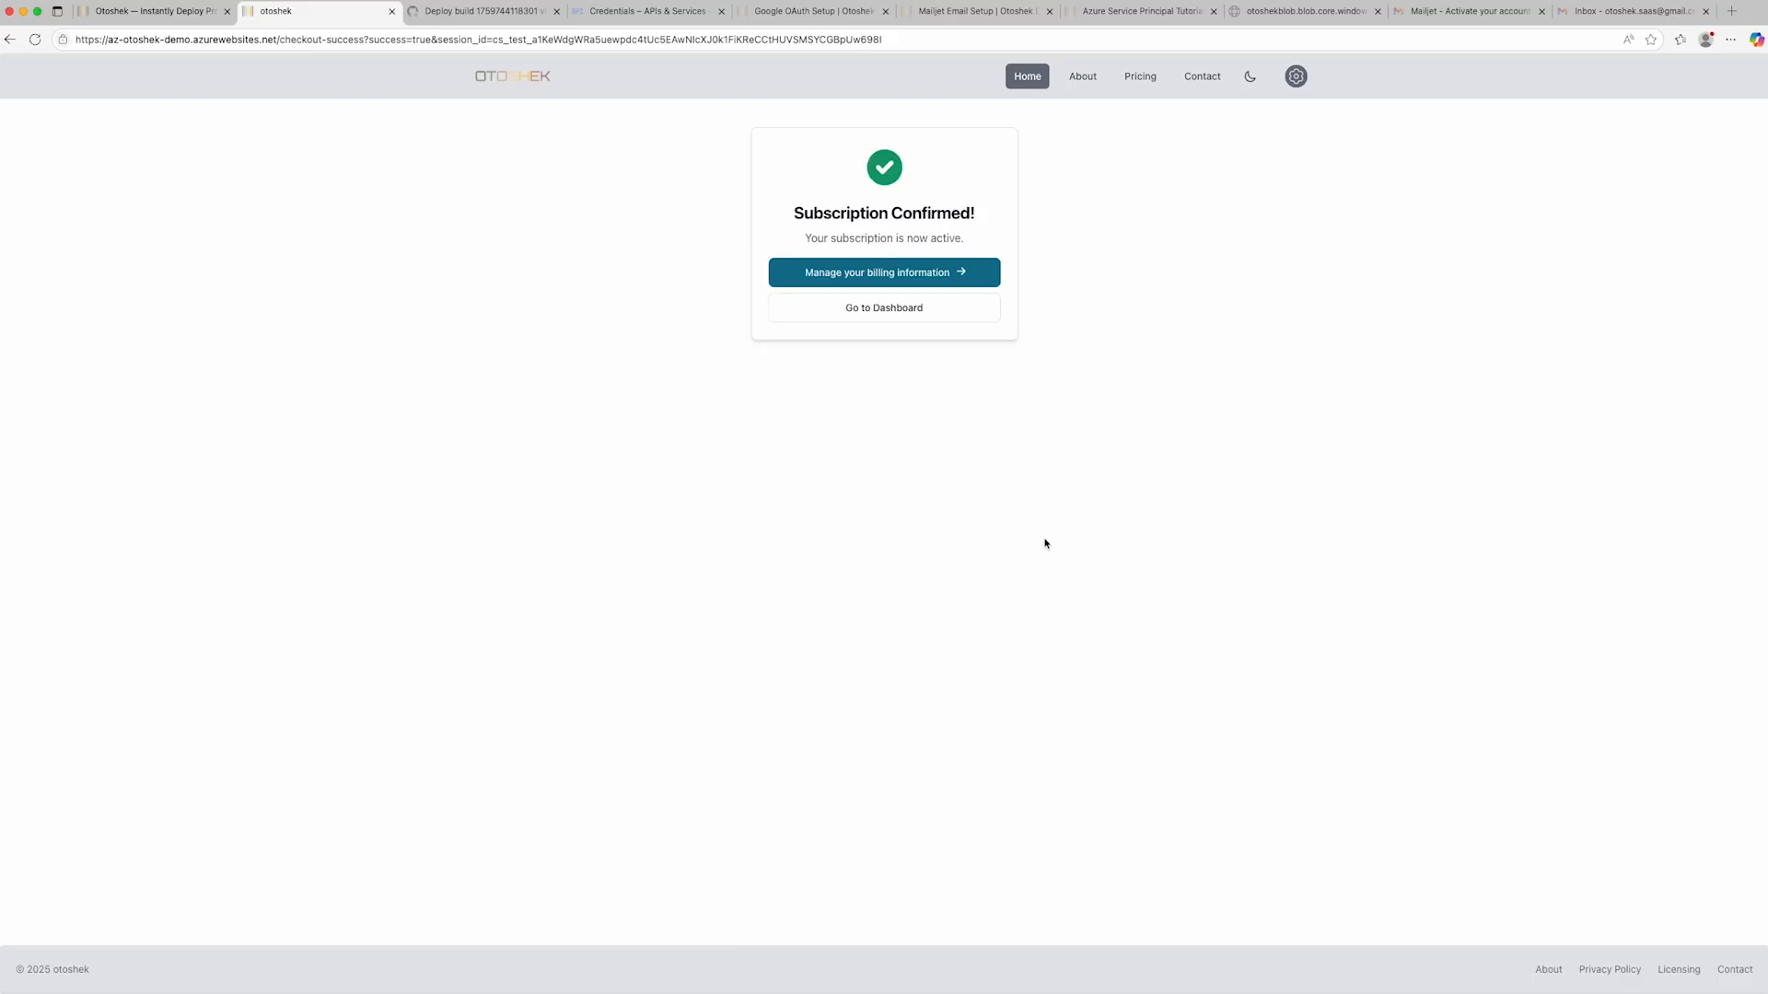
# - Review the subscription status and expiry date on the dashboard and in the Stripe billing portal, then return to the site
pyautogui.click(914, 311)
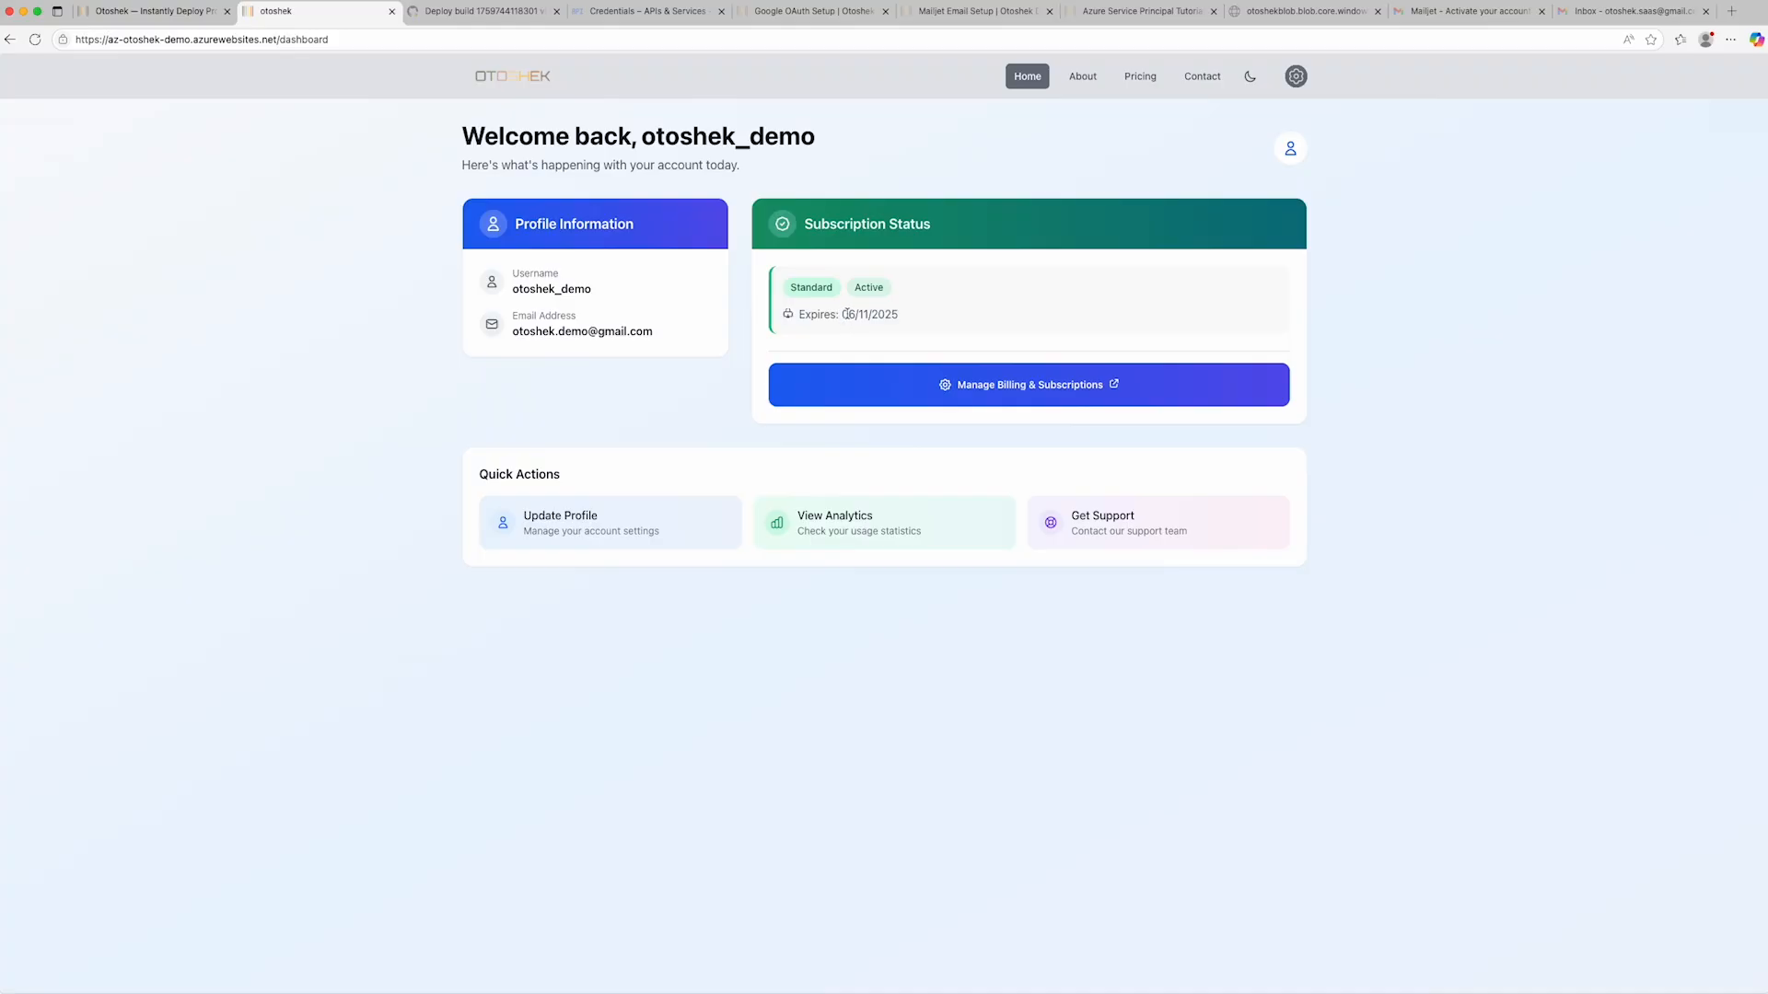
pyautogui.moveTo(842, 313); pyautogui.dragTo(898, 314)
pyautogui.click(922, 328)
pyautogui.click(1009, 396)
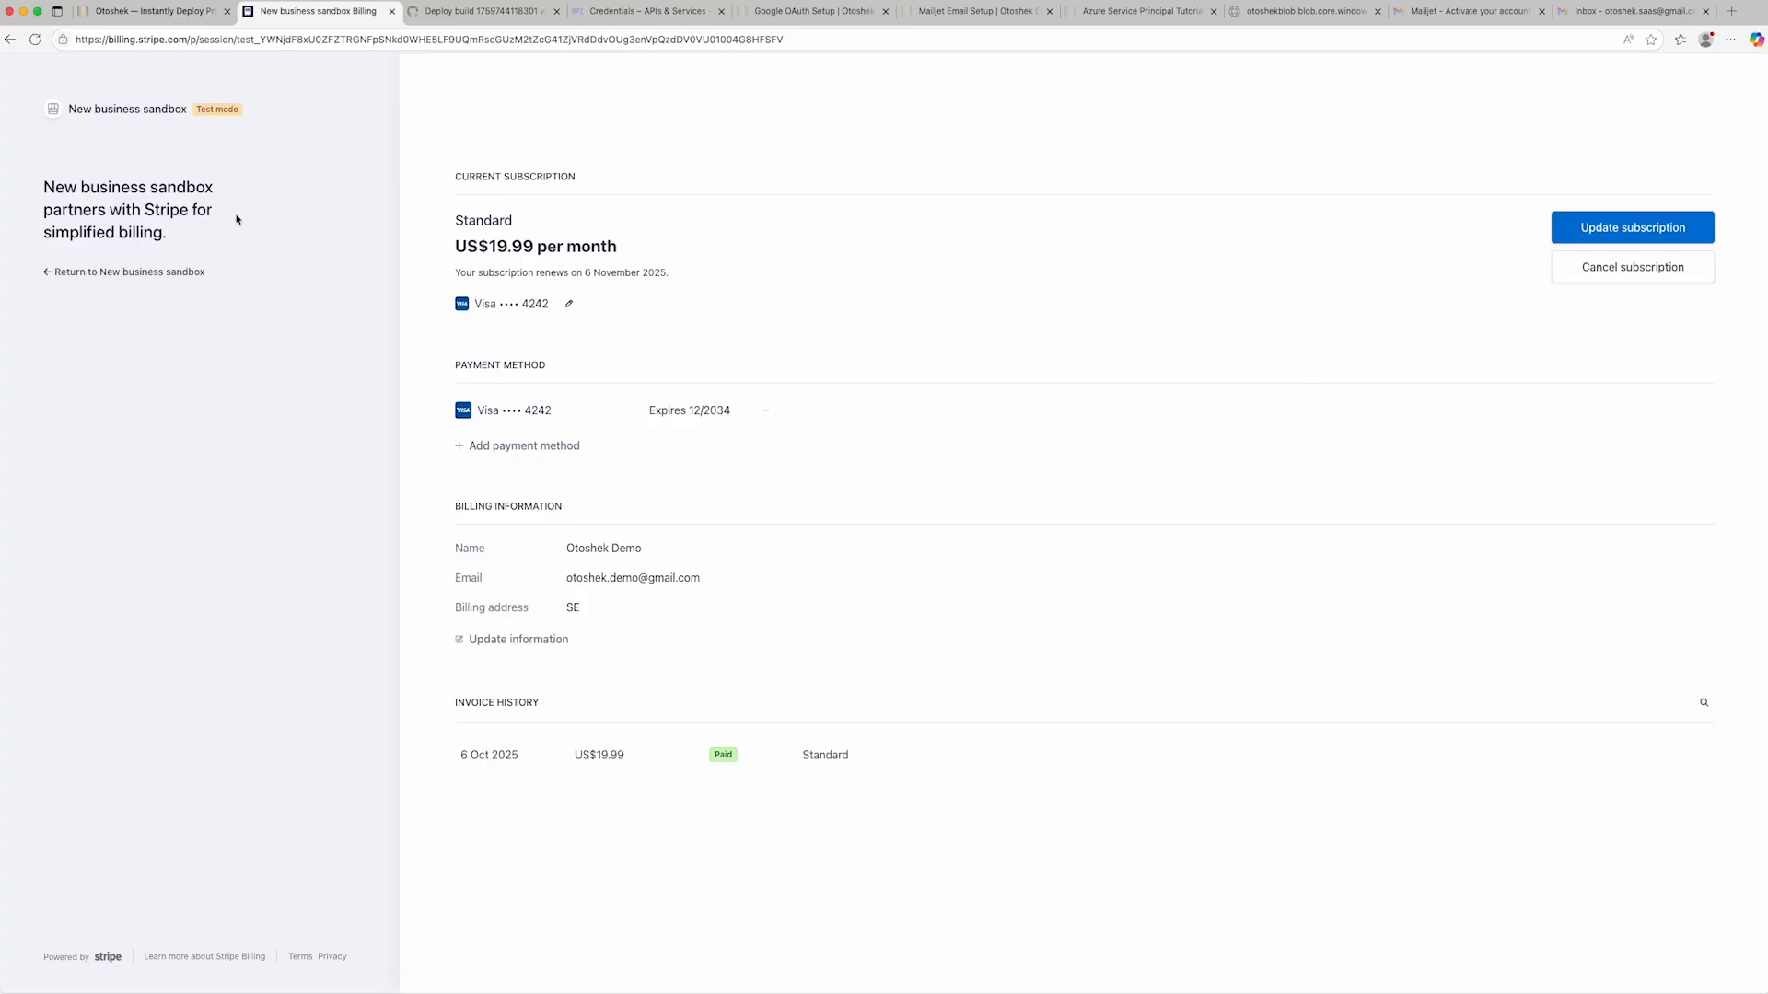
pyautogui.click(89, 273)
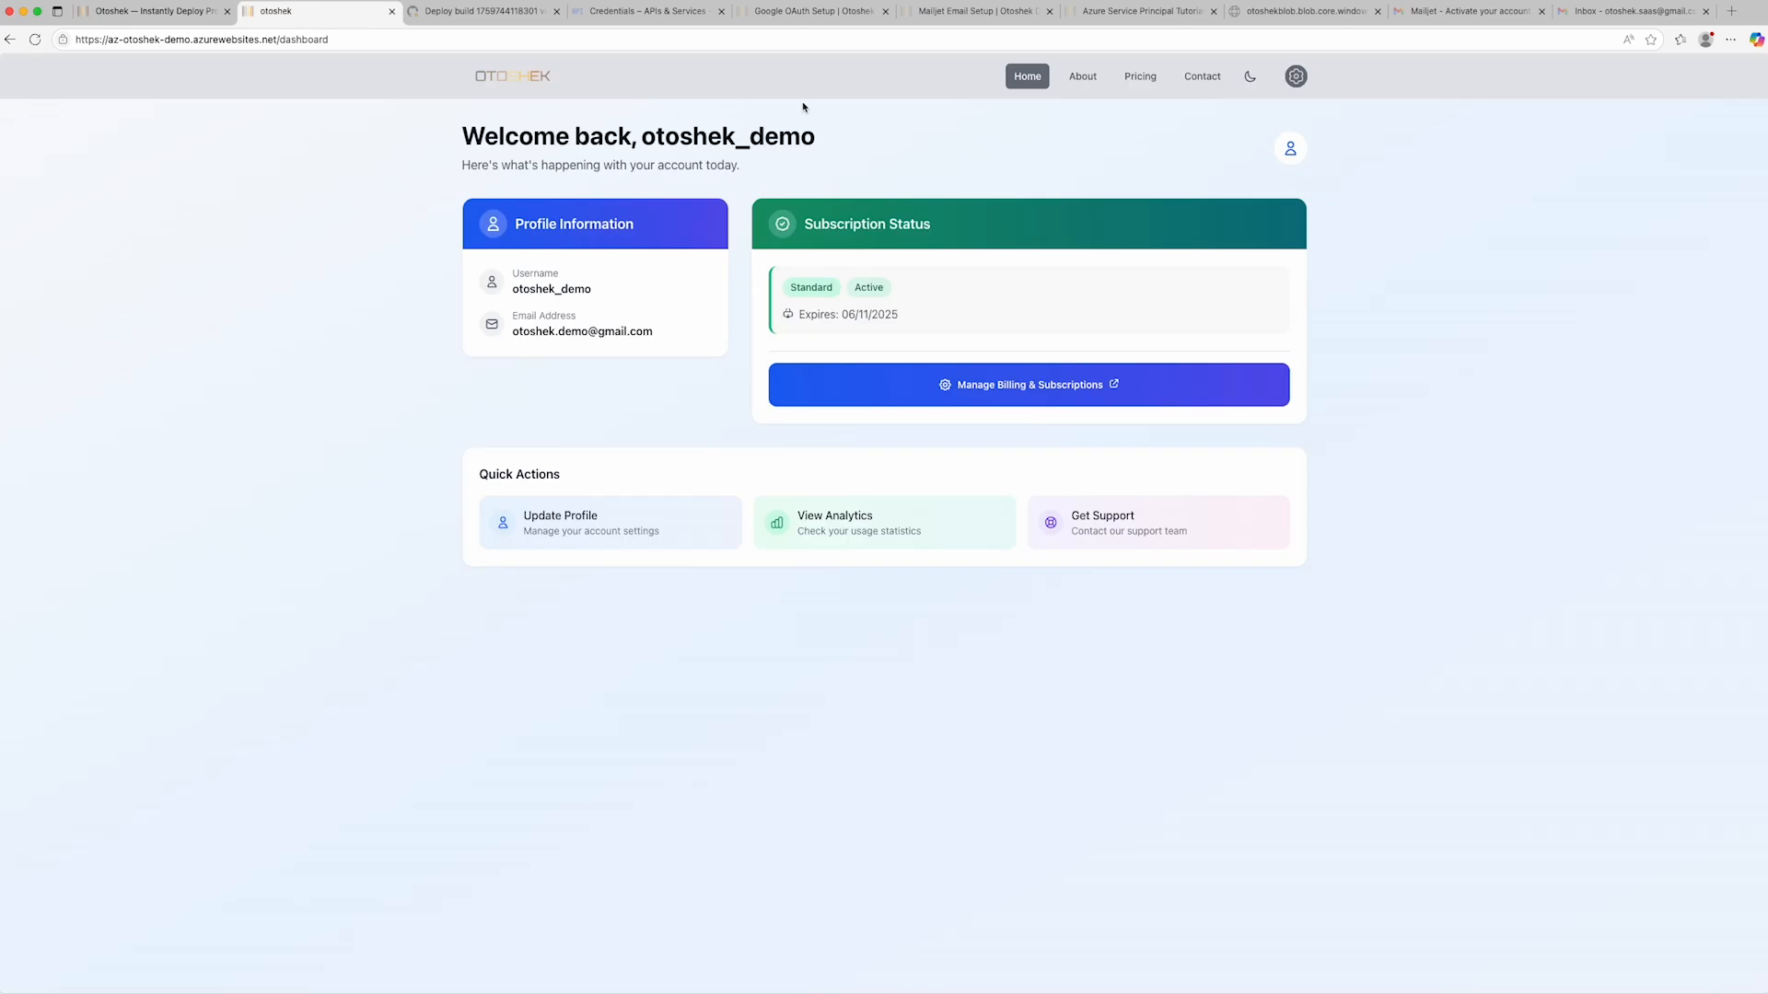
# - View the About page, and send a contact form message with a name, an email and the text "This is a otoshek-demo test"
pyautogui.click(1083, 81)
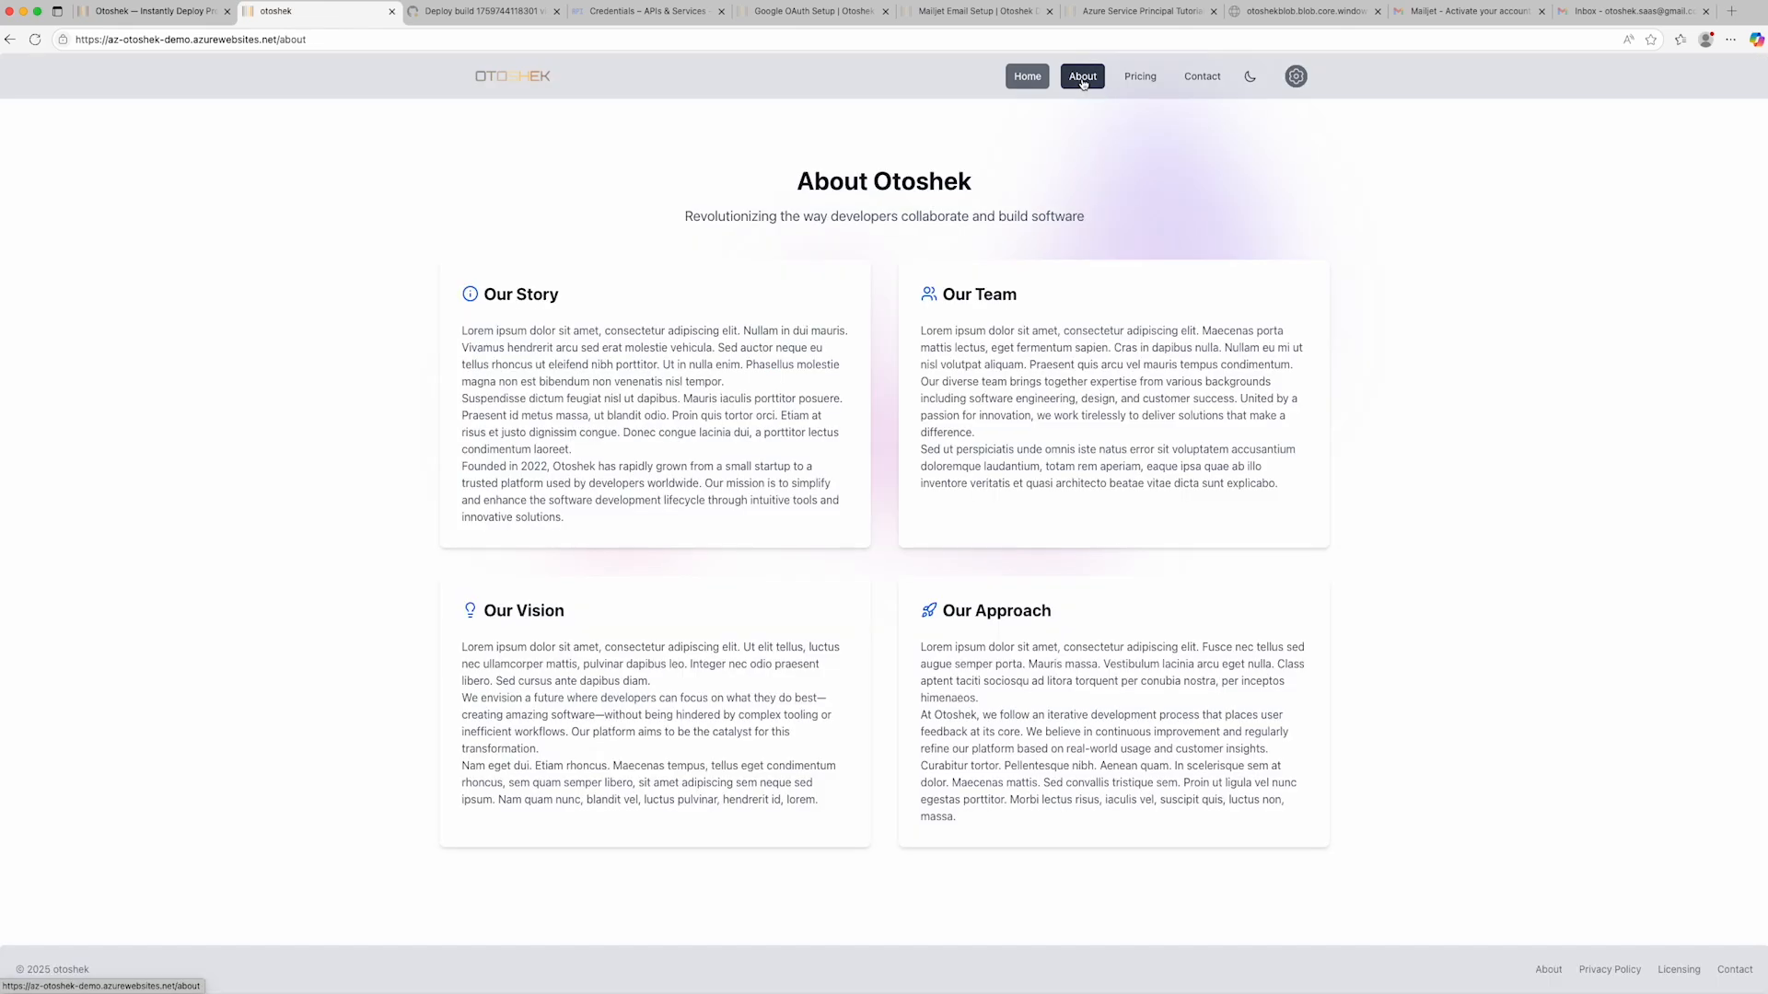
pyautogui.click(1200, 79)
pyautogui.click(573, 352)
pyautogui.write('Peter')
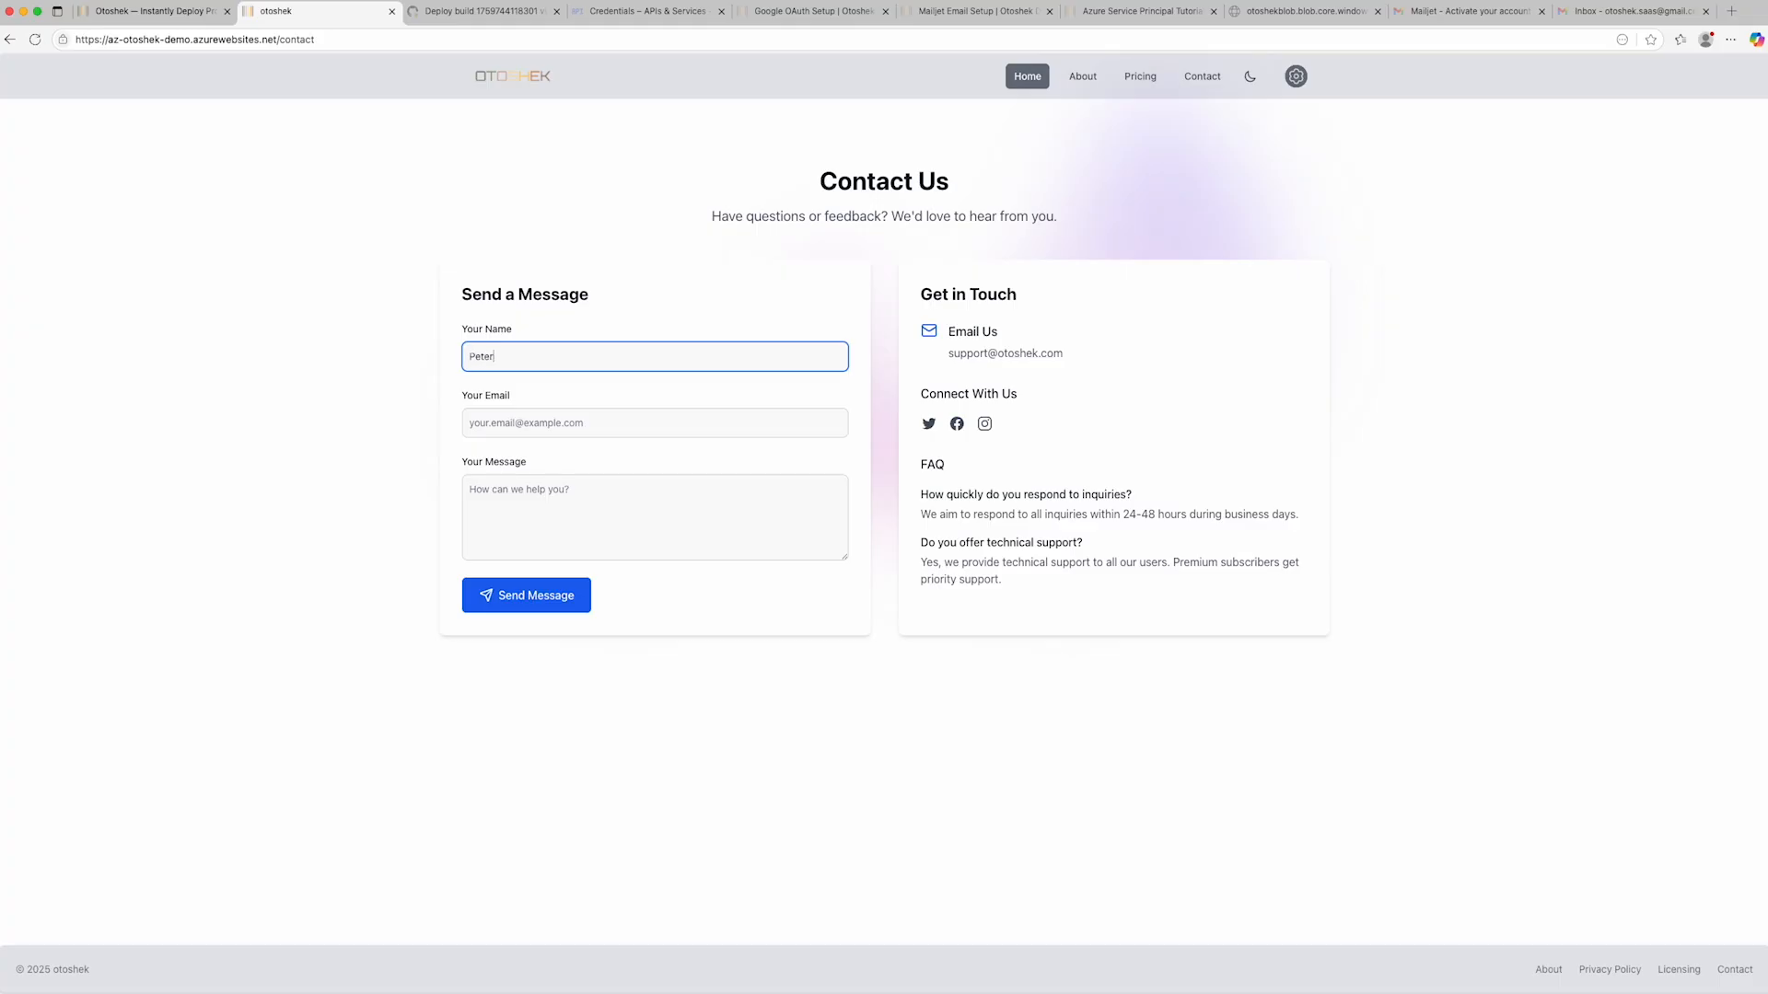
pyautogui.click(562, 422)
pyautogui.write('admin@')
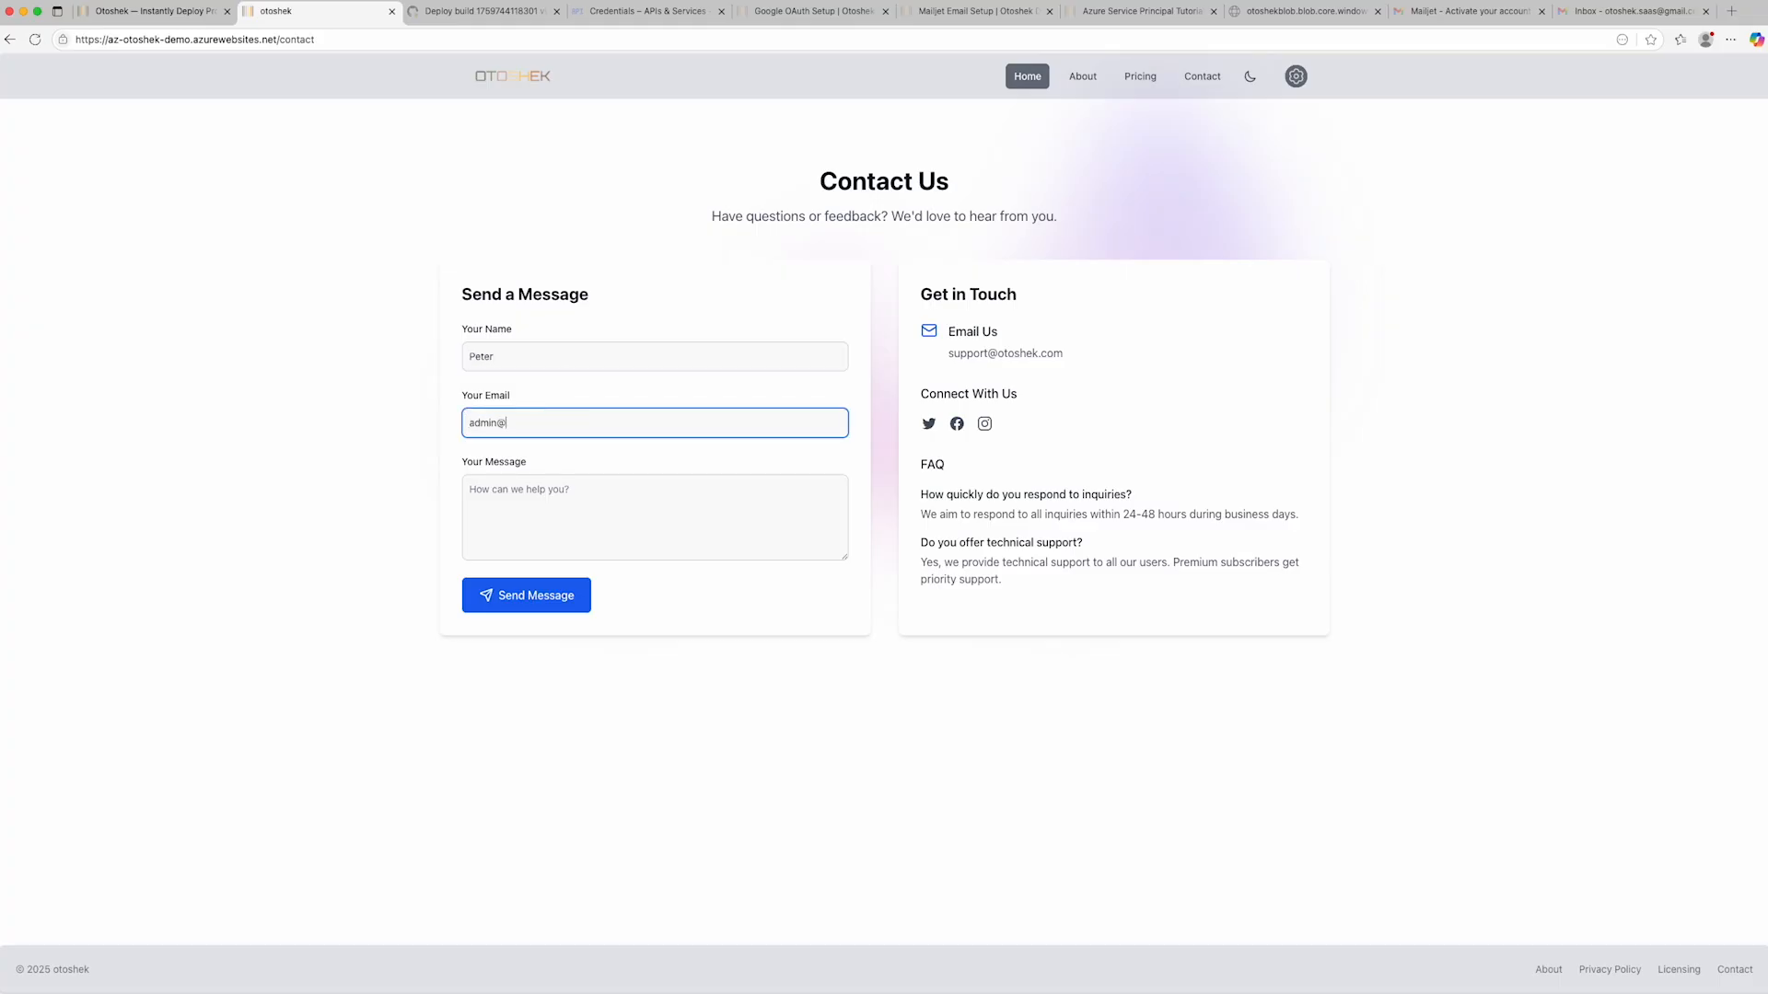
pyautogui.write('admin.com')
pyautogui.click(520, 492)
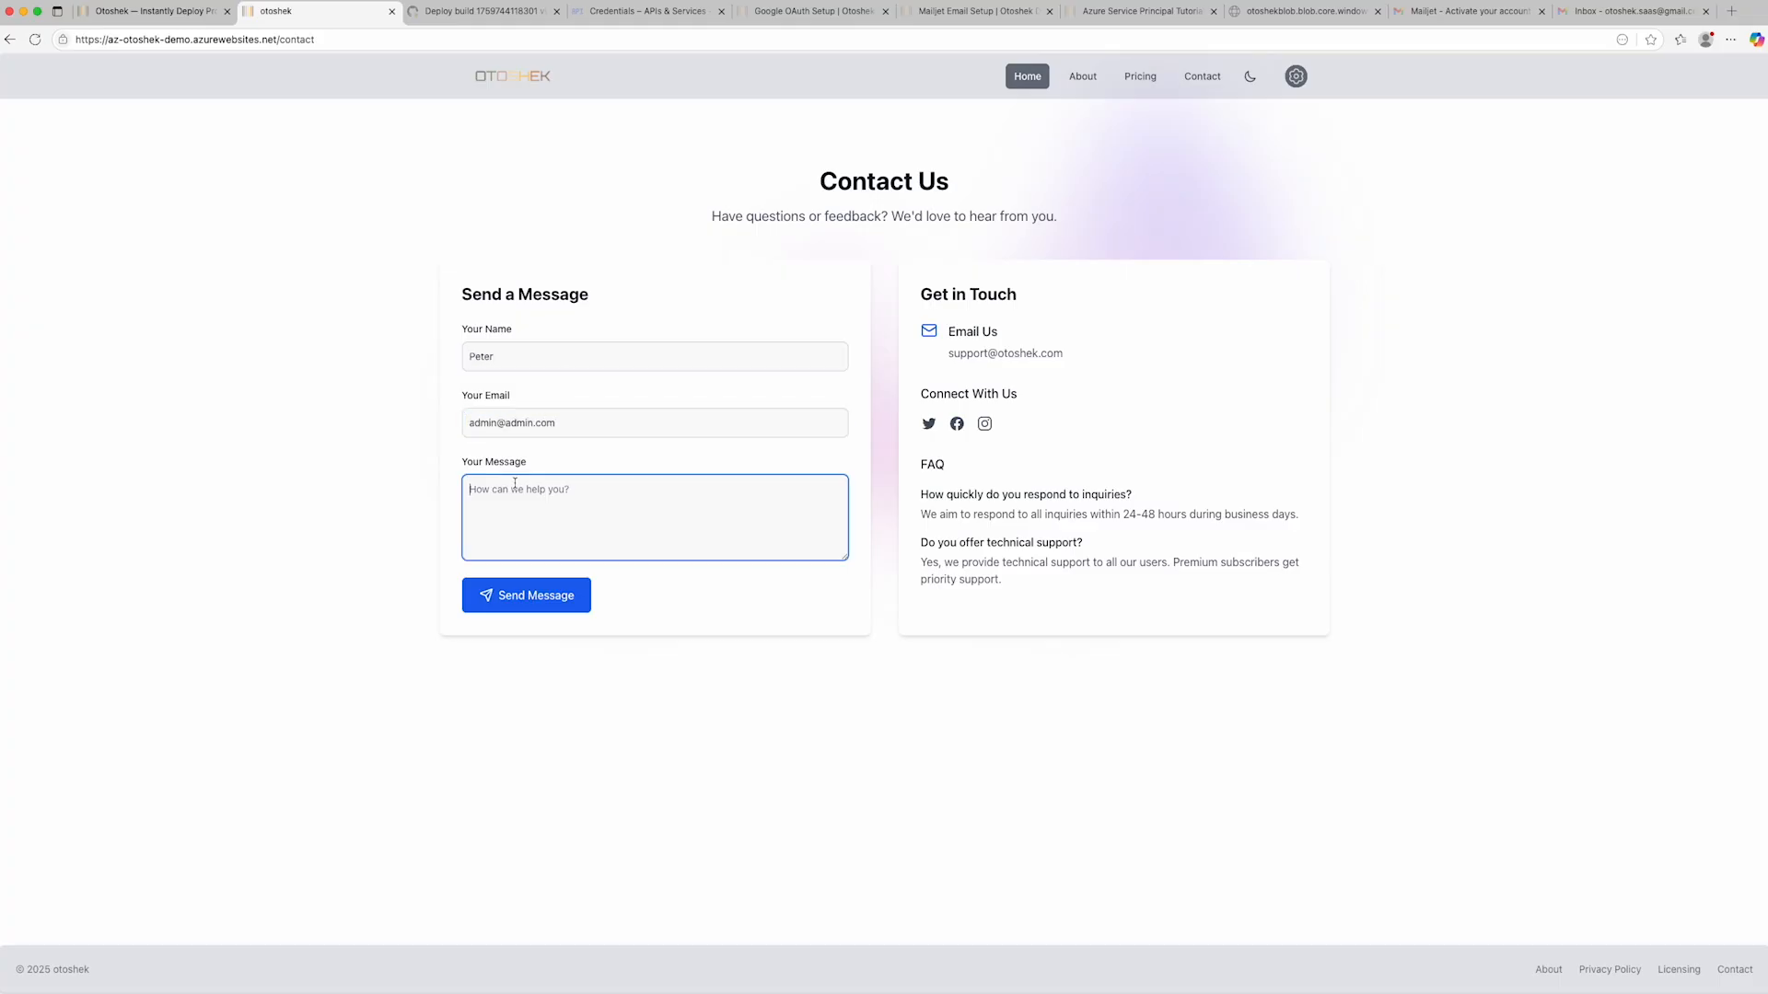
pyautogui.write('This is a otoshek-demo test')
pyautogui.click(550, 608)
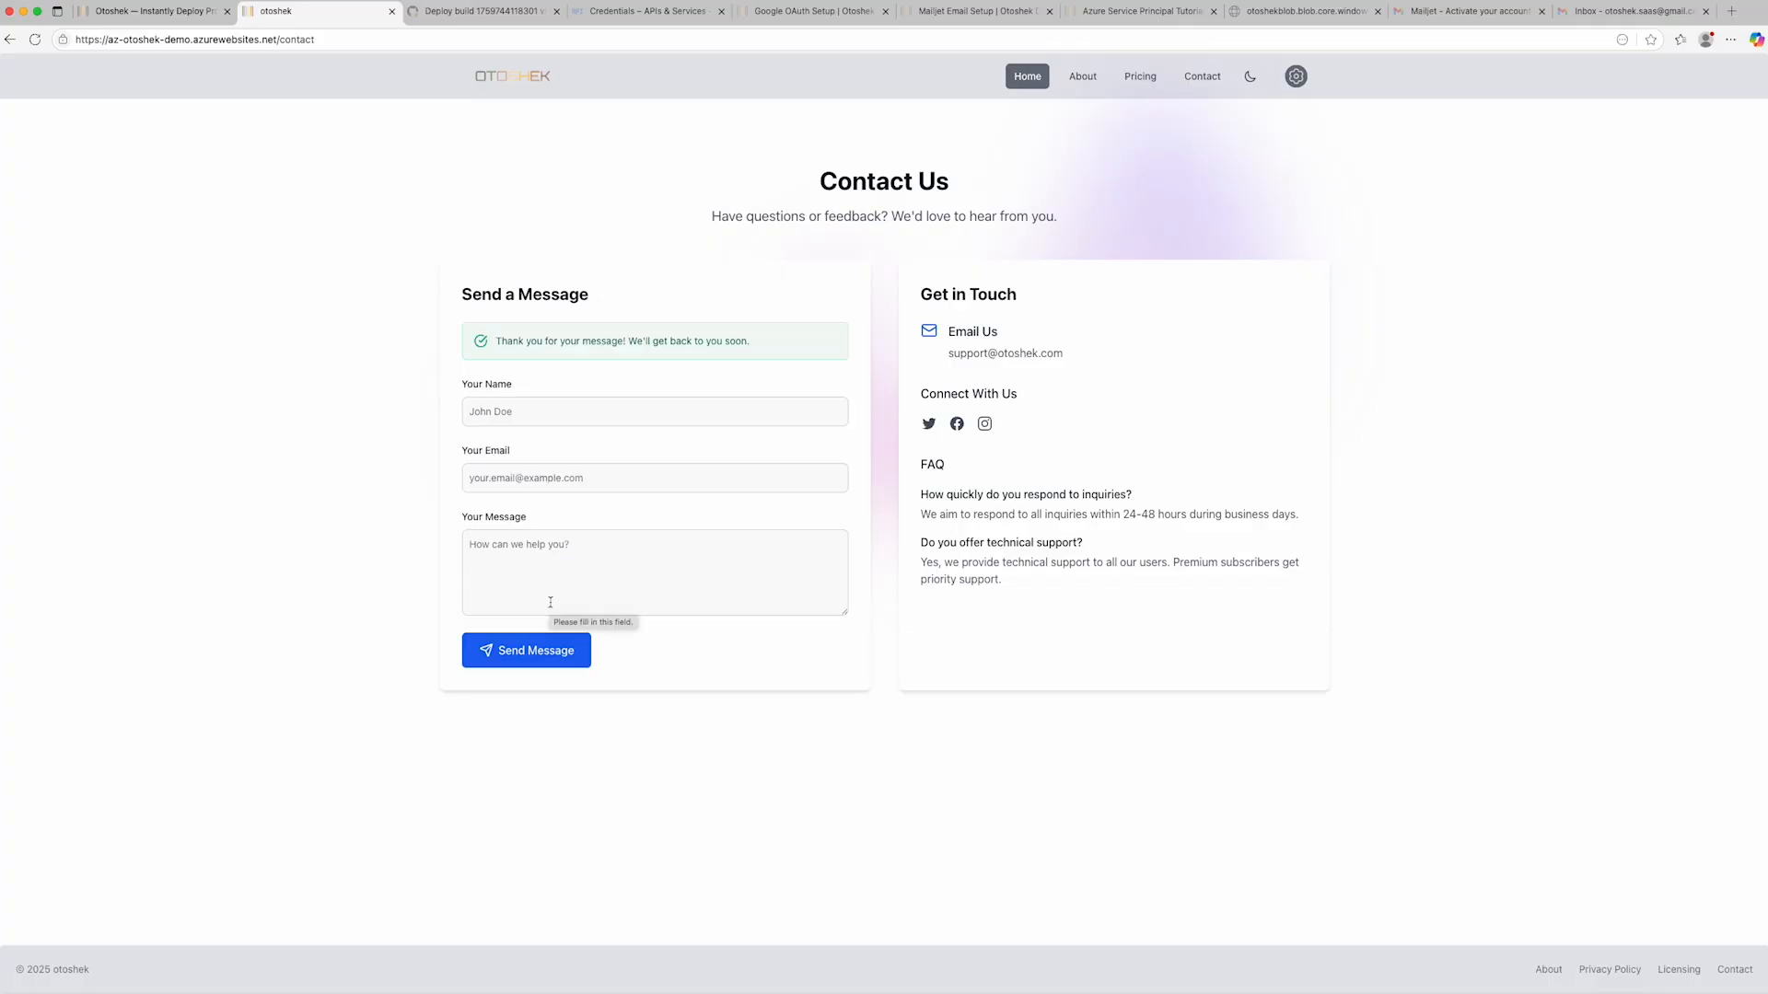
# - Switch to the demo account's Gmail and open the new contact form message in the Spam folder
pyautogui.click(1431, 11)
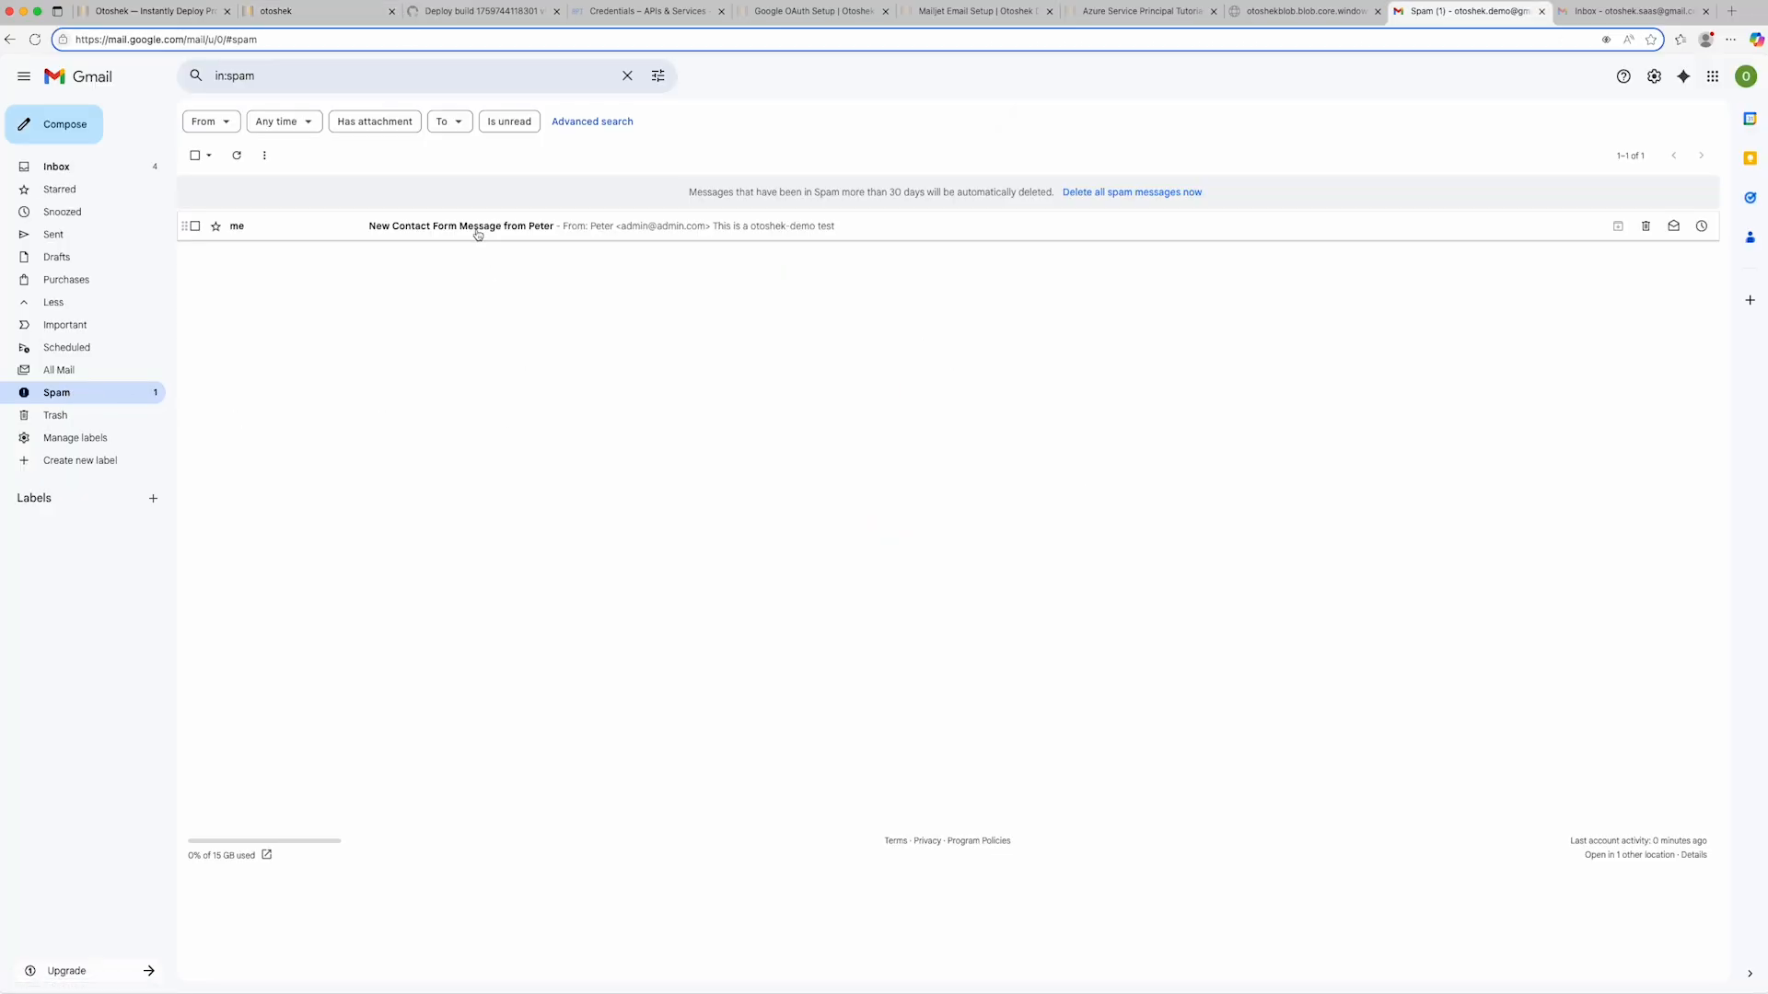
pyautogui.click(477, 234)
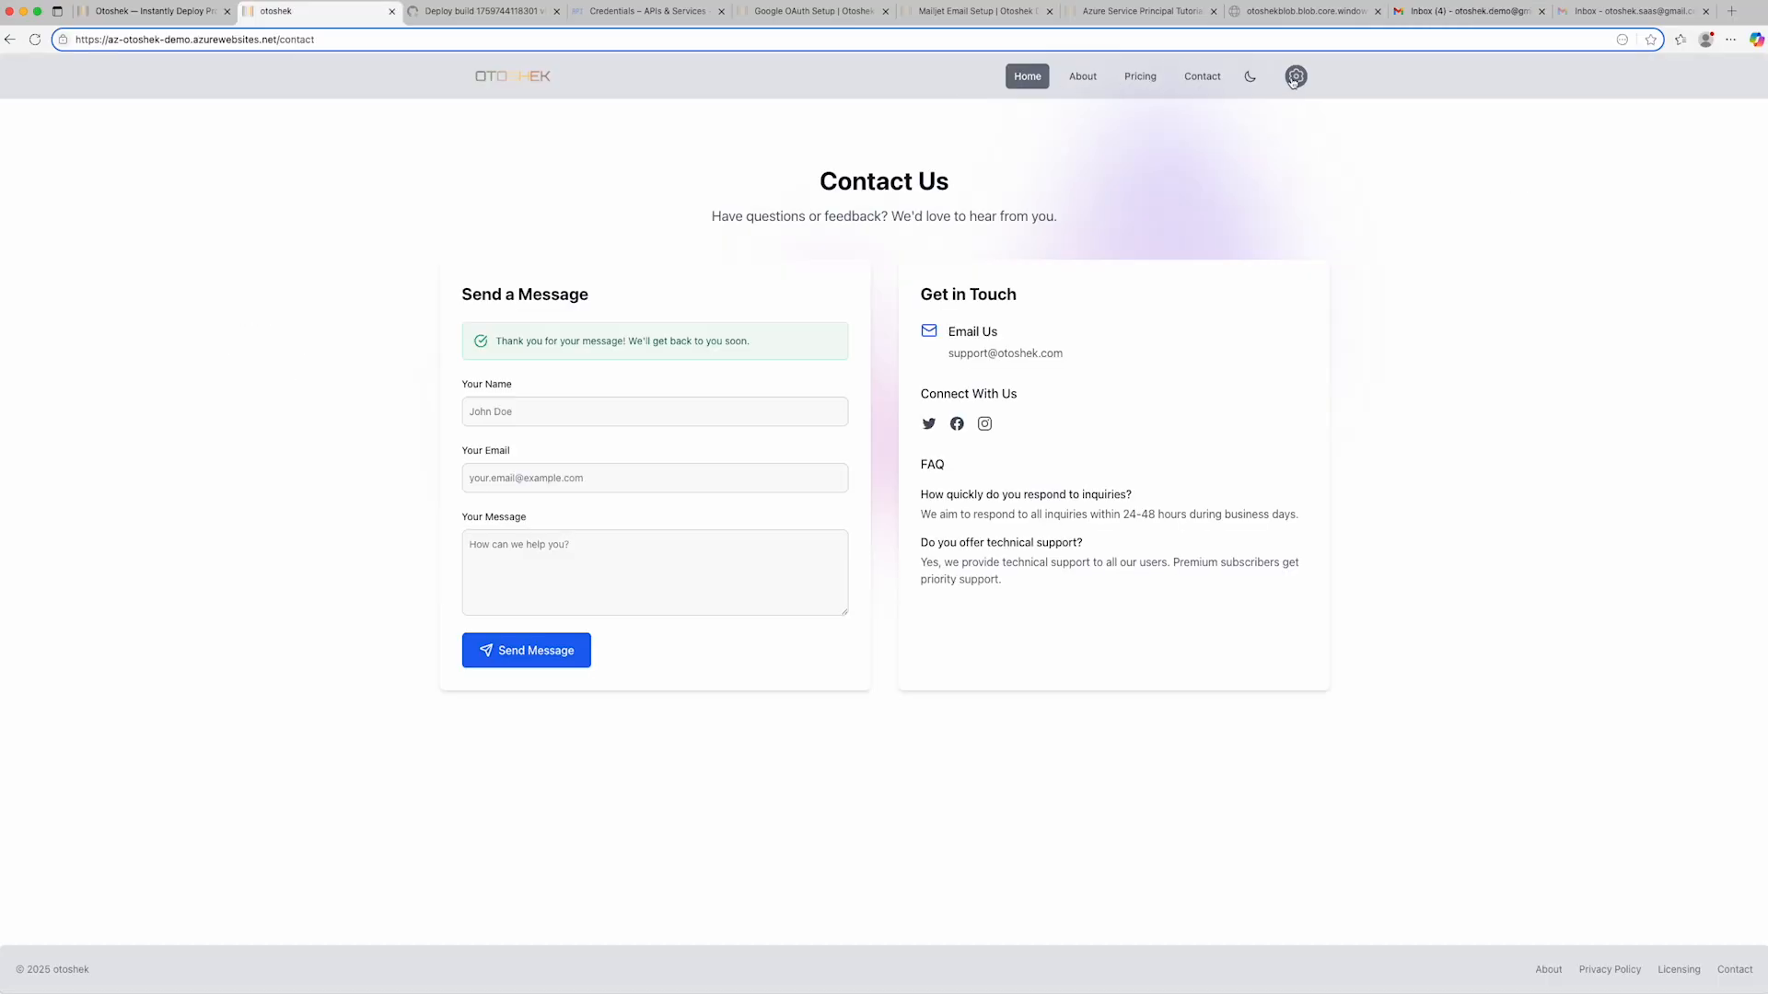
# - Sign out of the deployed site from the account options and confirm the sign-out
pyautogui.click(1293, 78)
pyautogui.click(1296, 134)
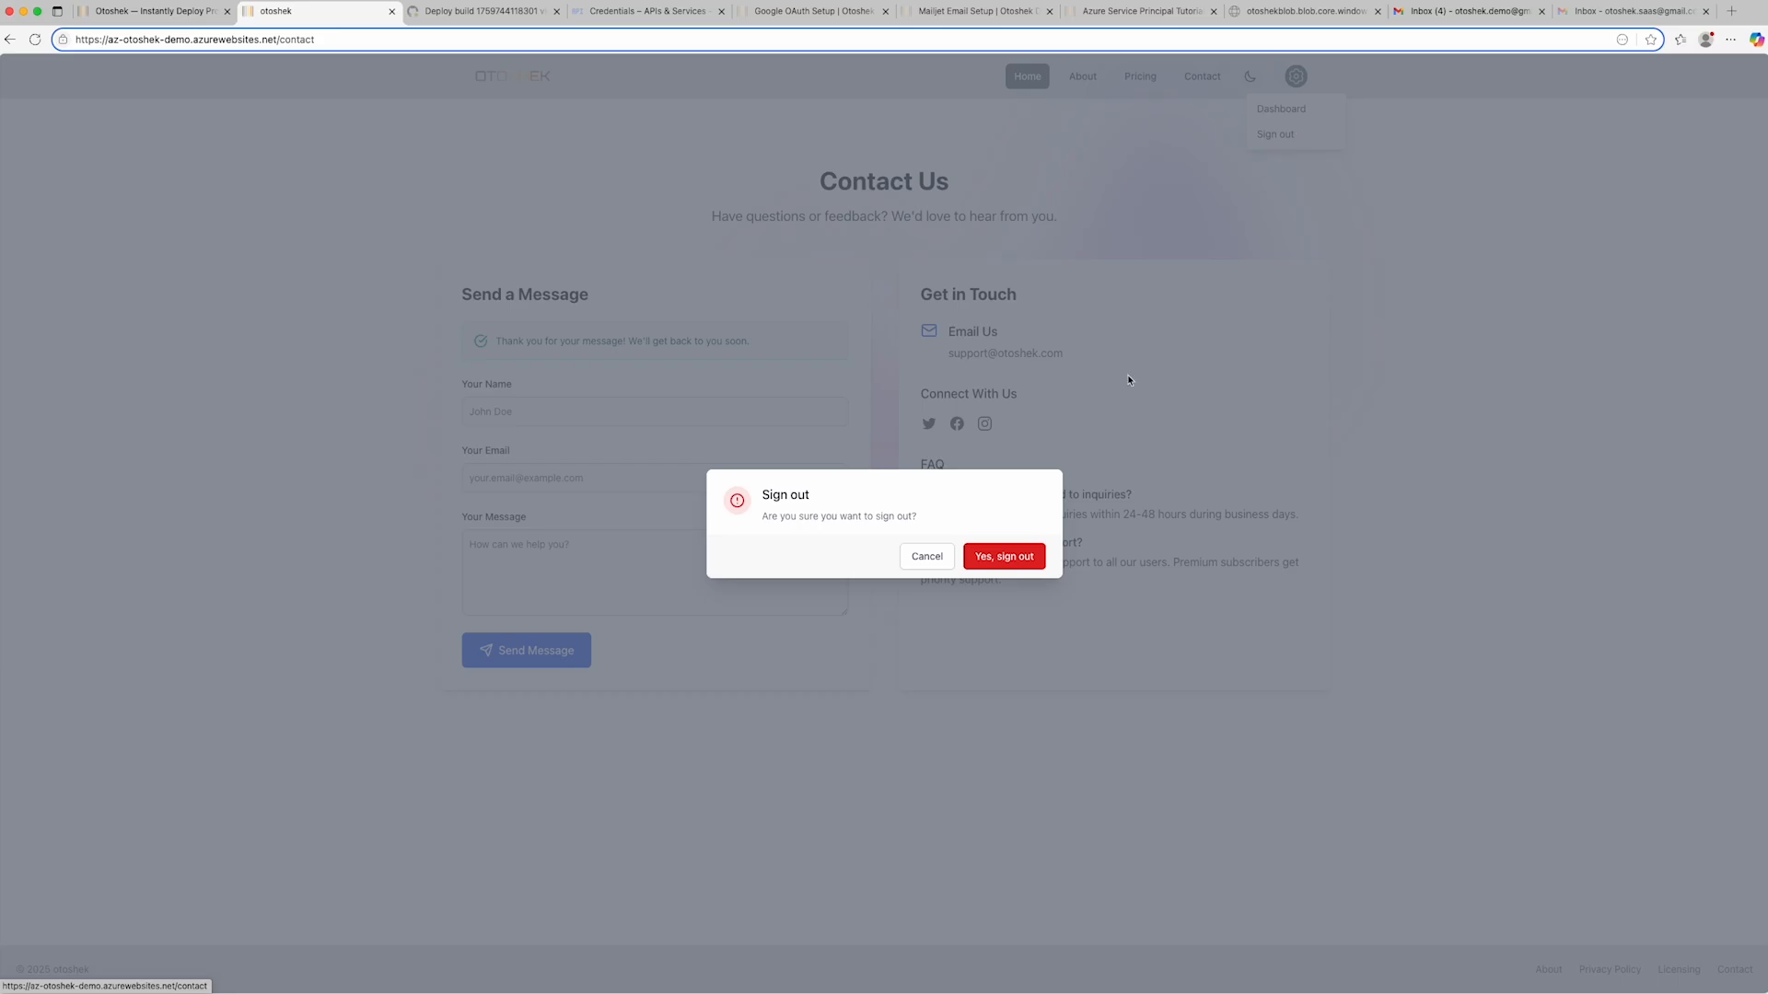
pyautogui.click(983, 570)
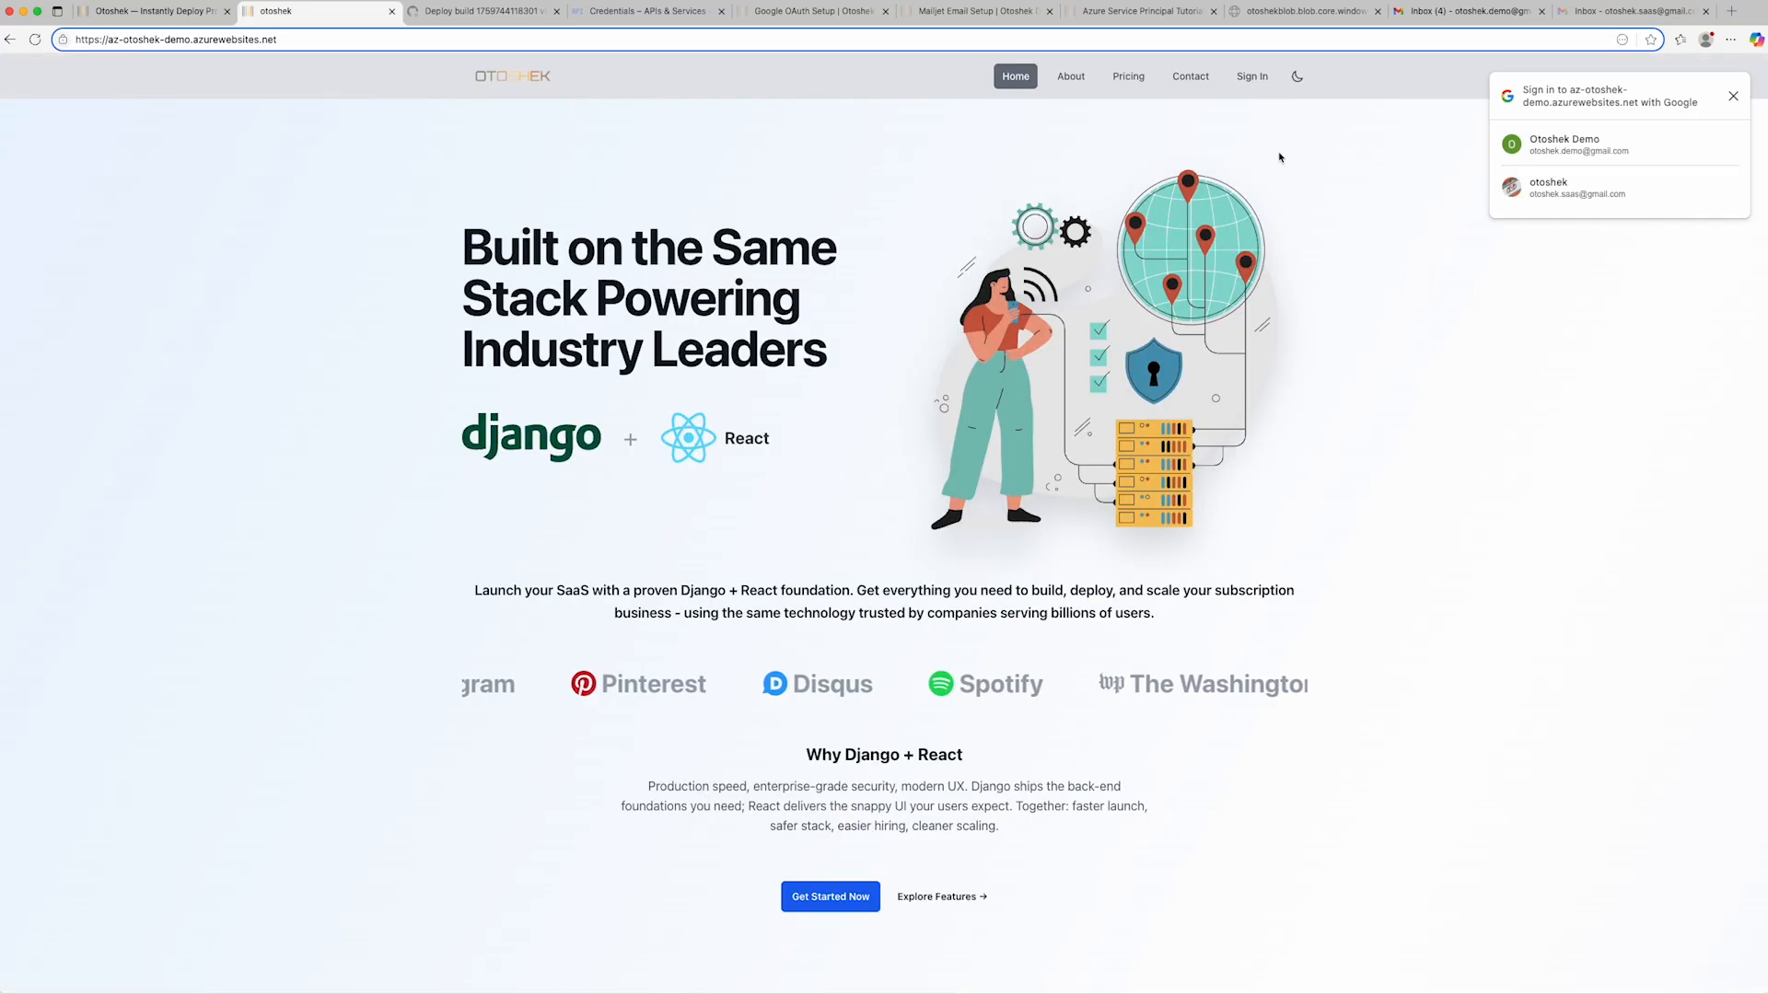
# - Start a passkey sign-up on the deployed site by submitting the second demo account's email address
pyautogui.click(1253, 76)
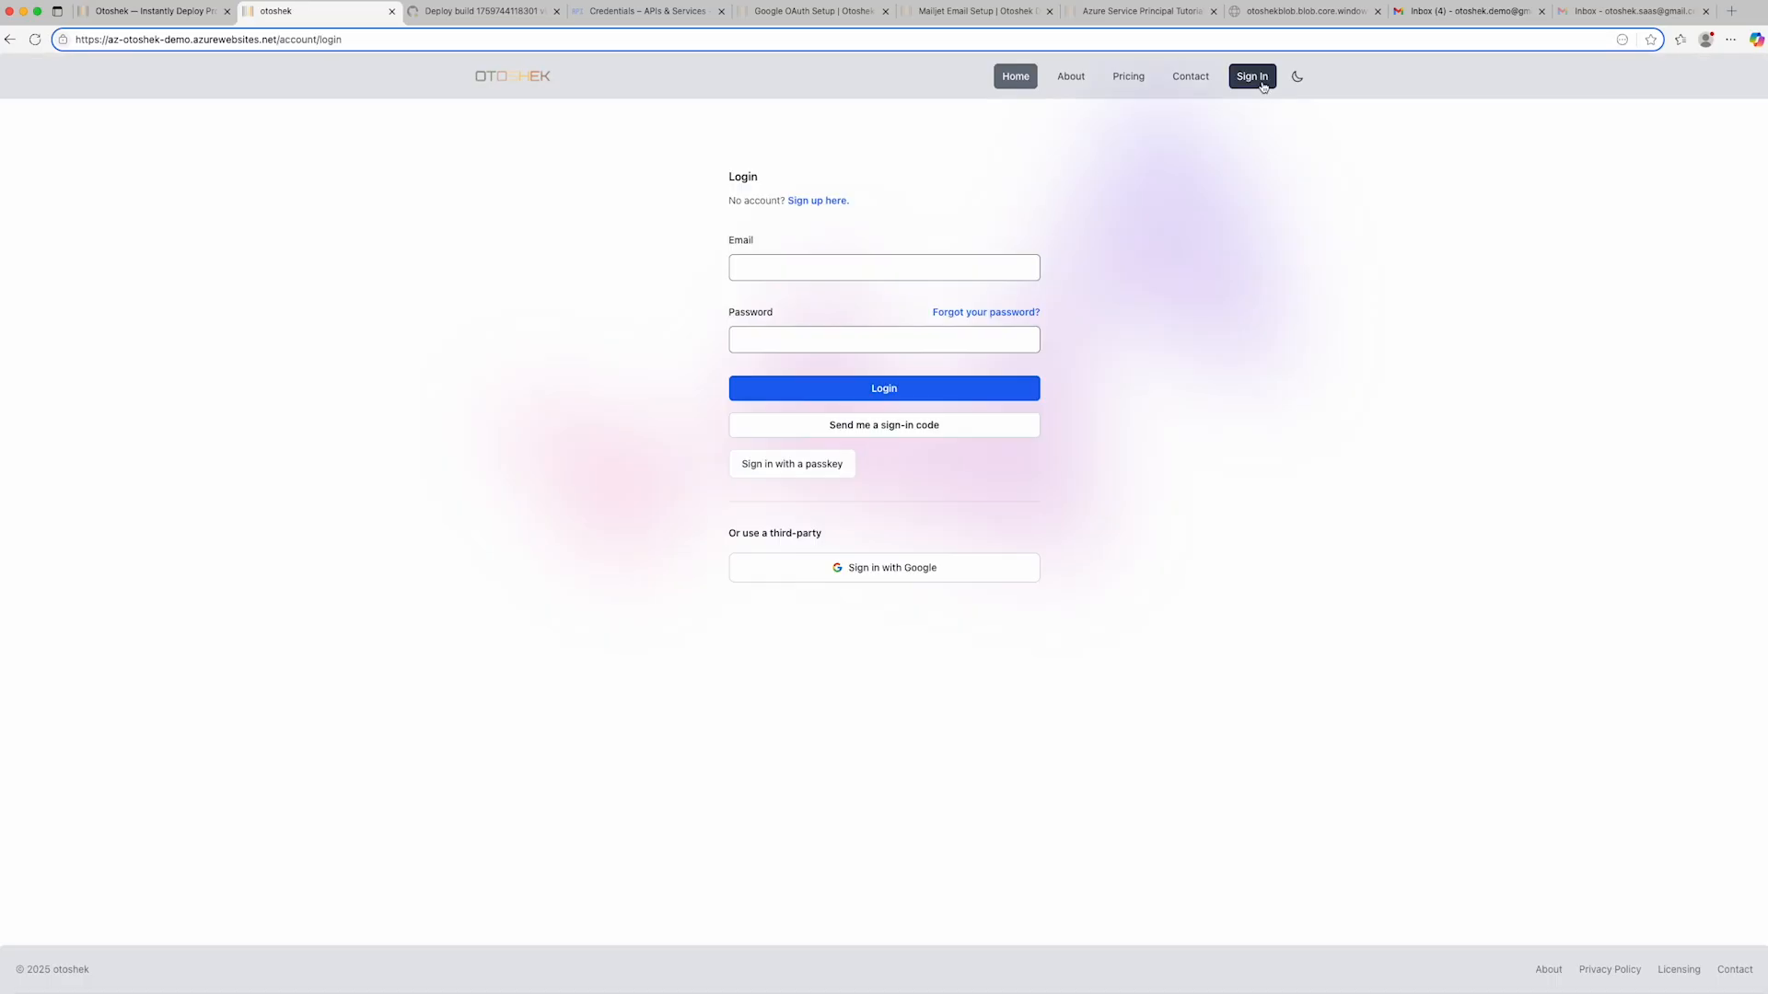
pyautogui.click(819, 200)
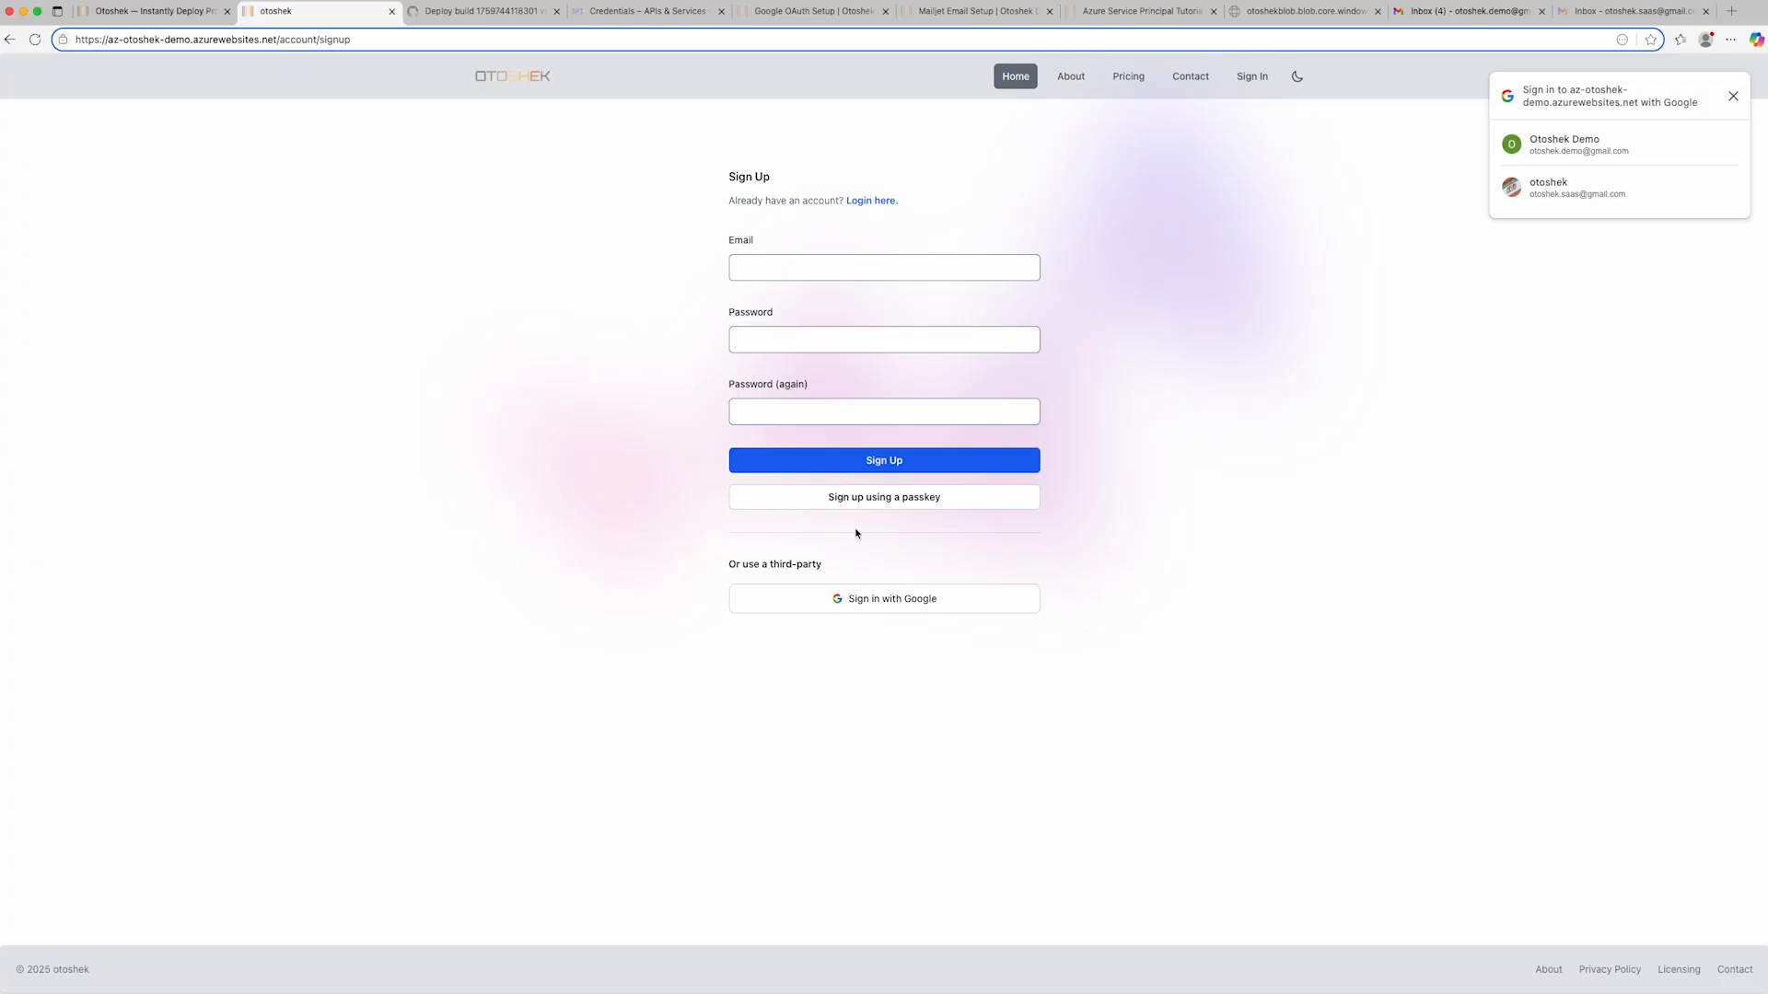
pyautogui.click(865, 498)
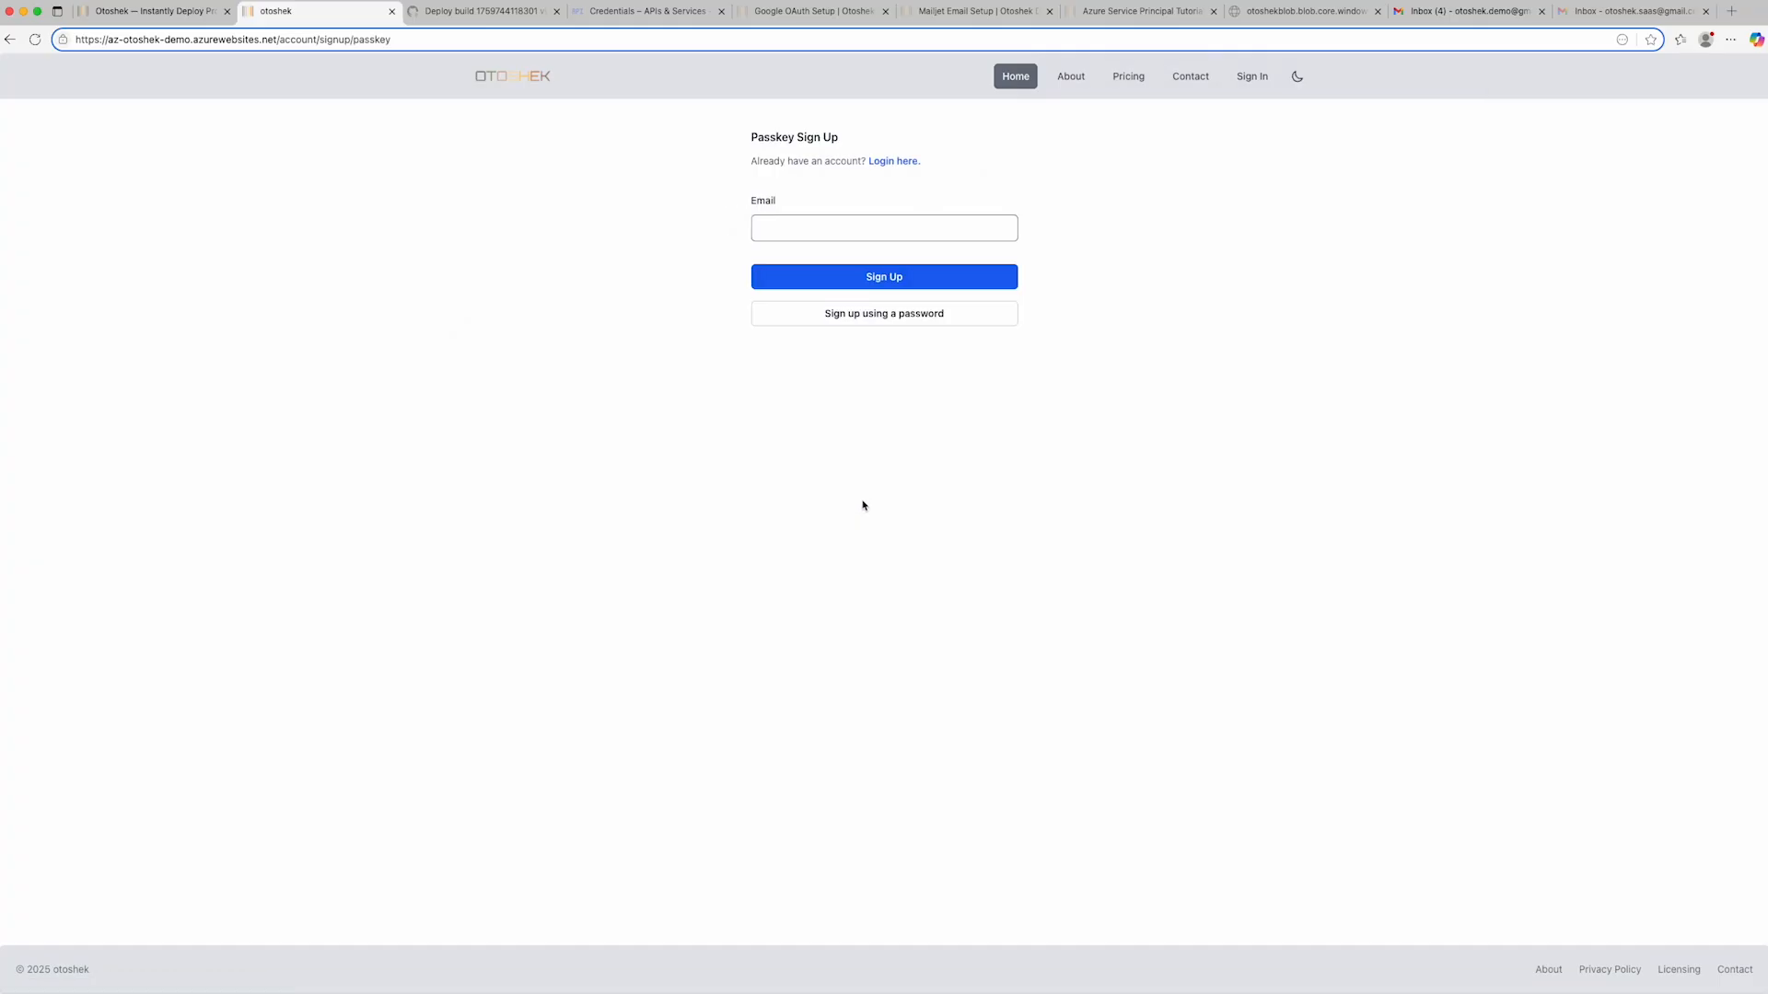
pyautogui.click(817, 226)
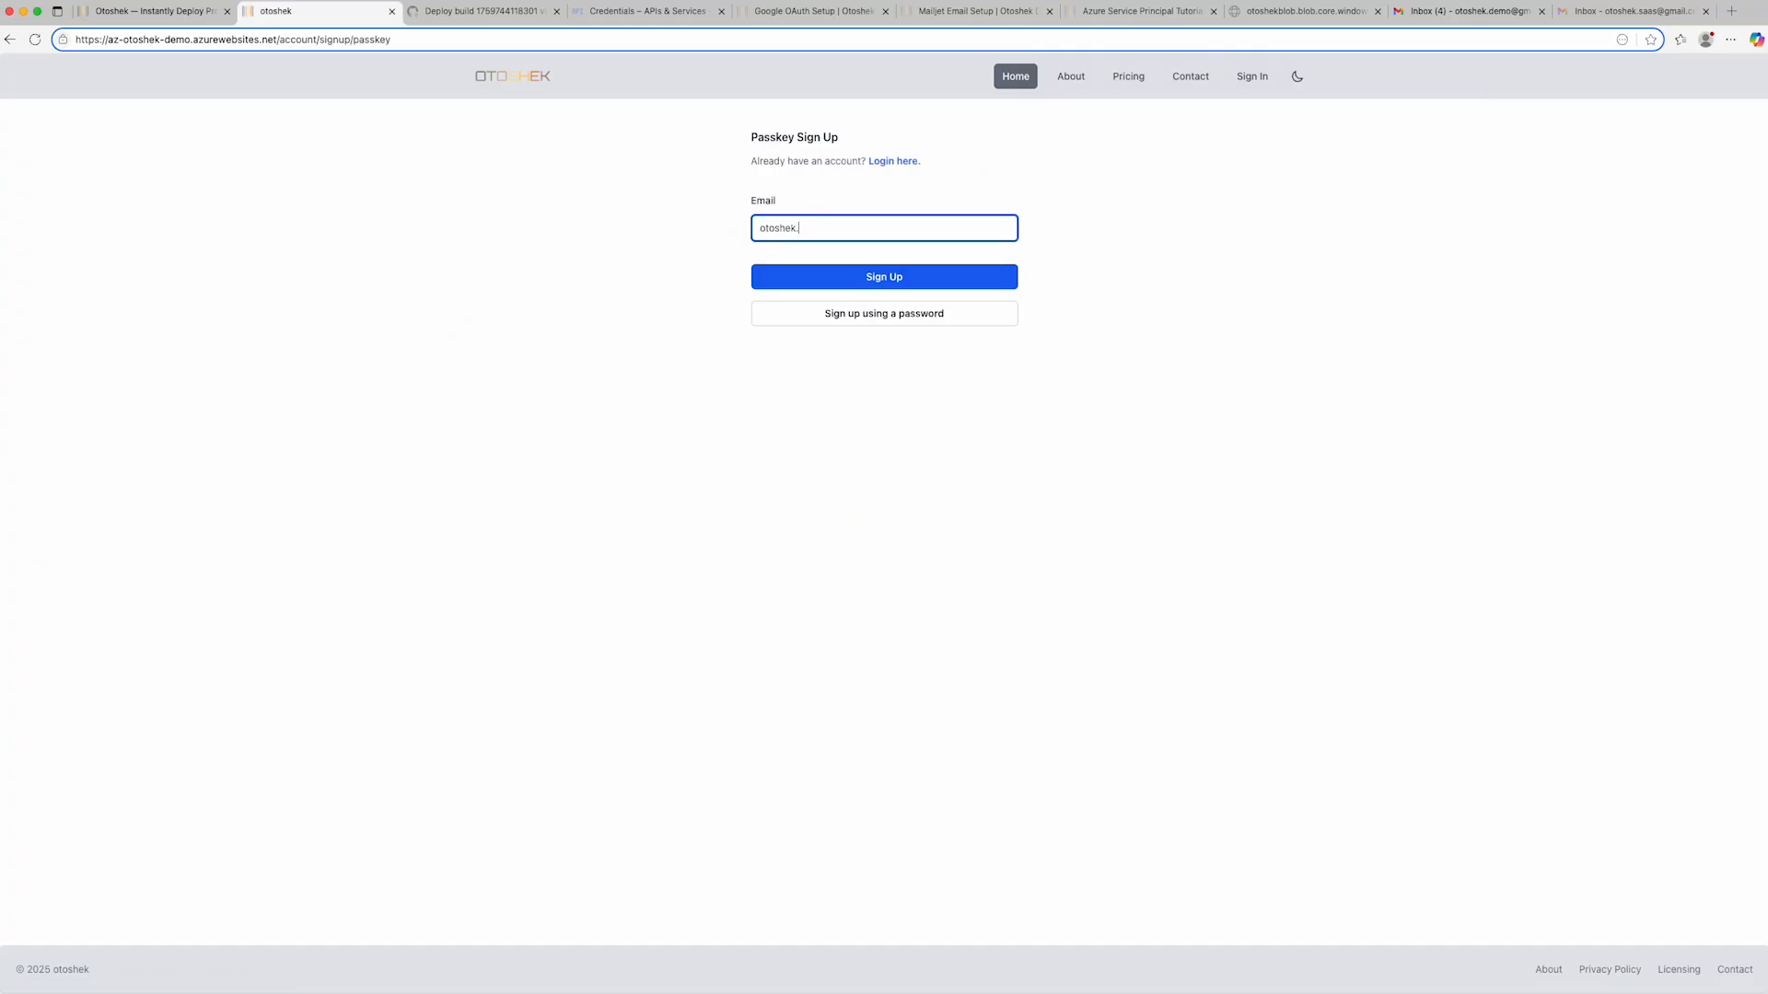
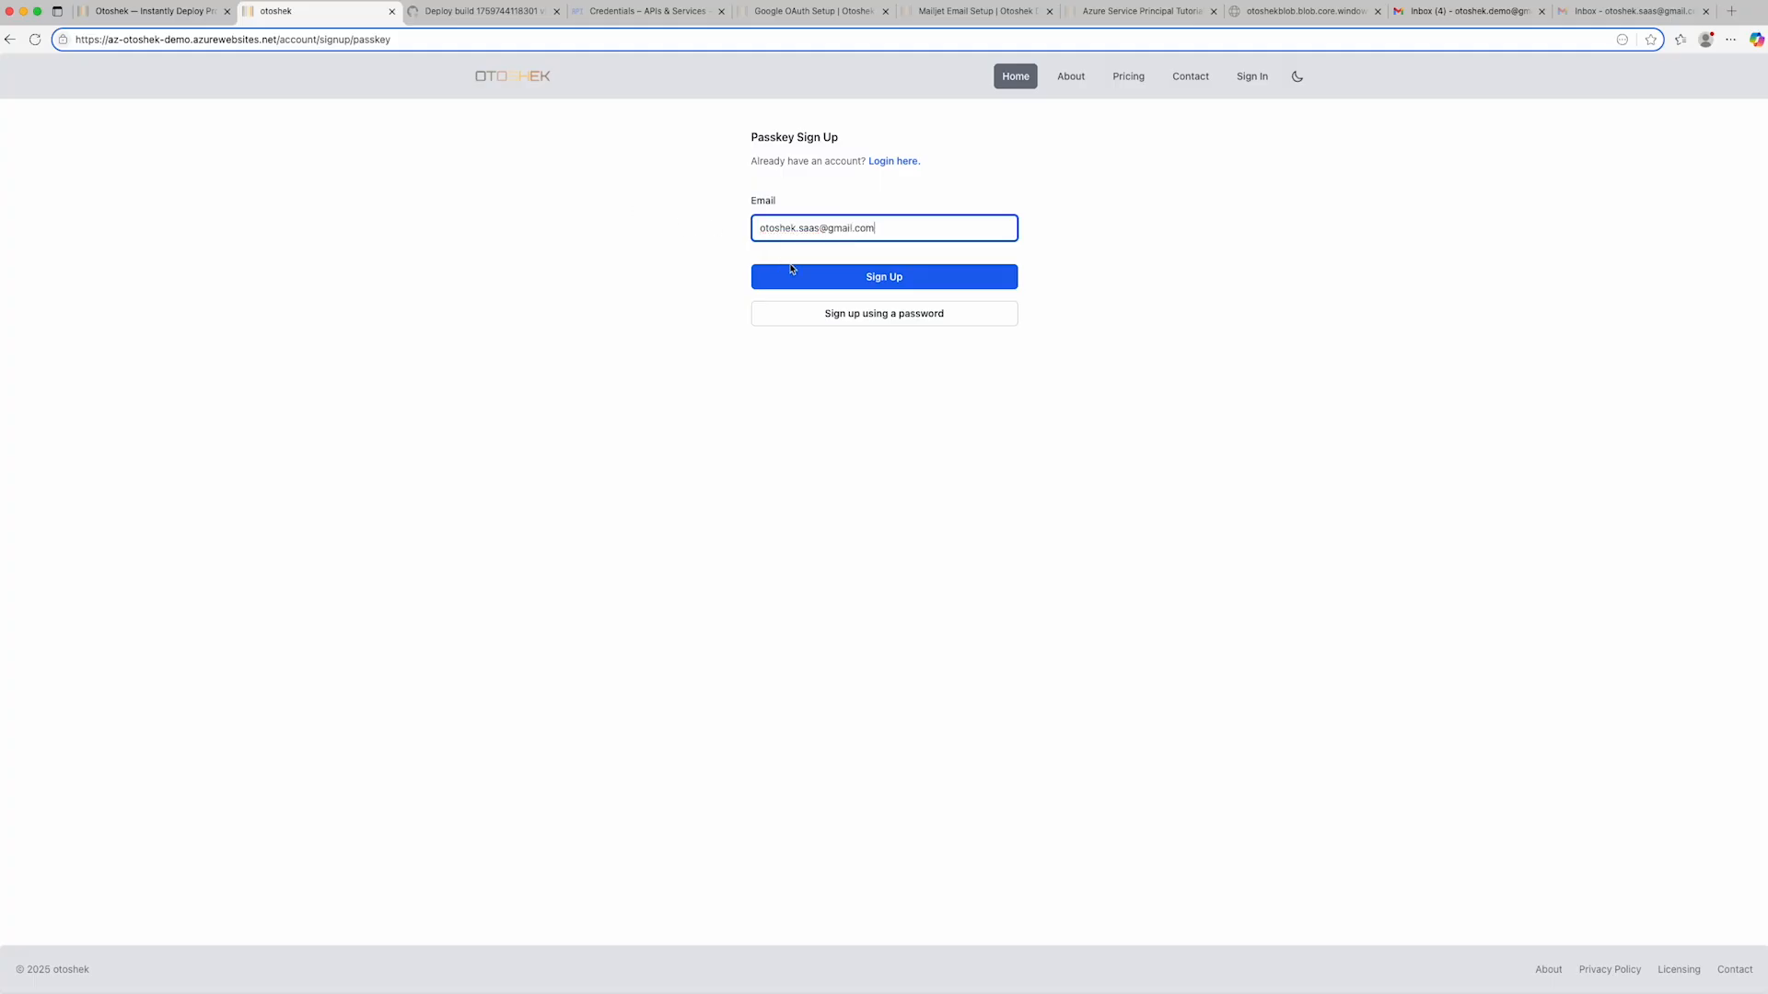
pyautogui.click(892, 285)
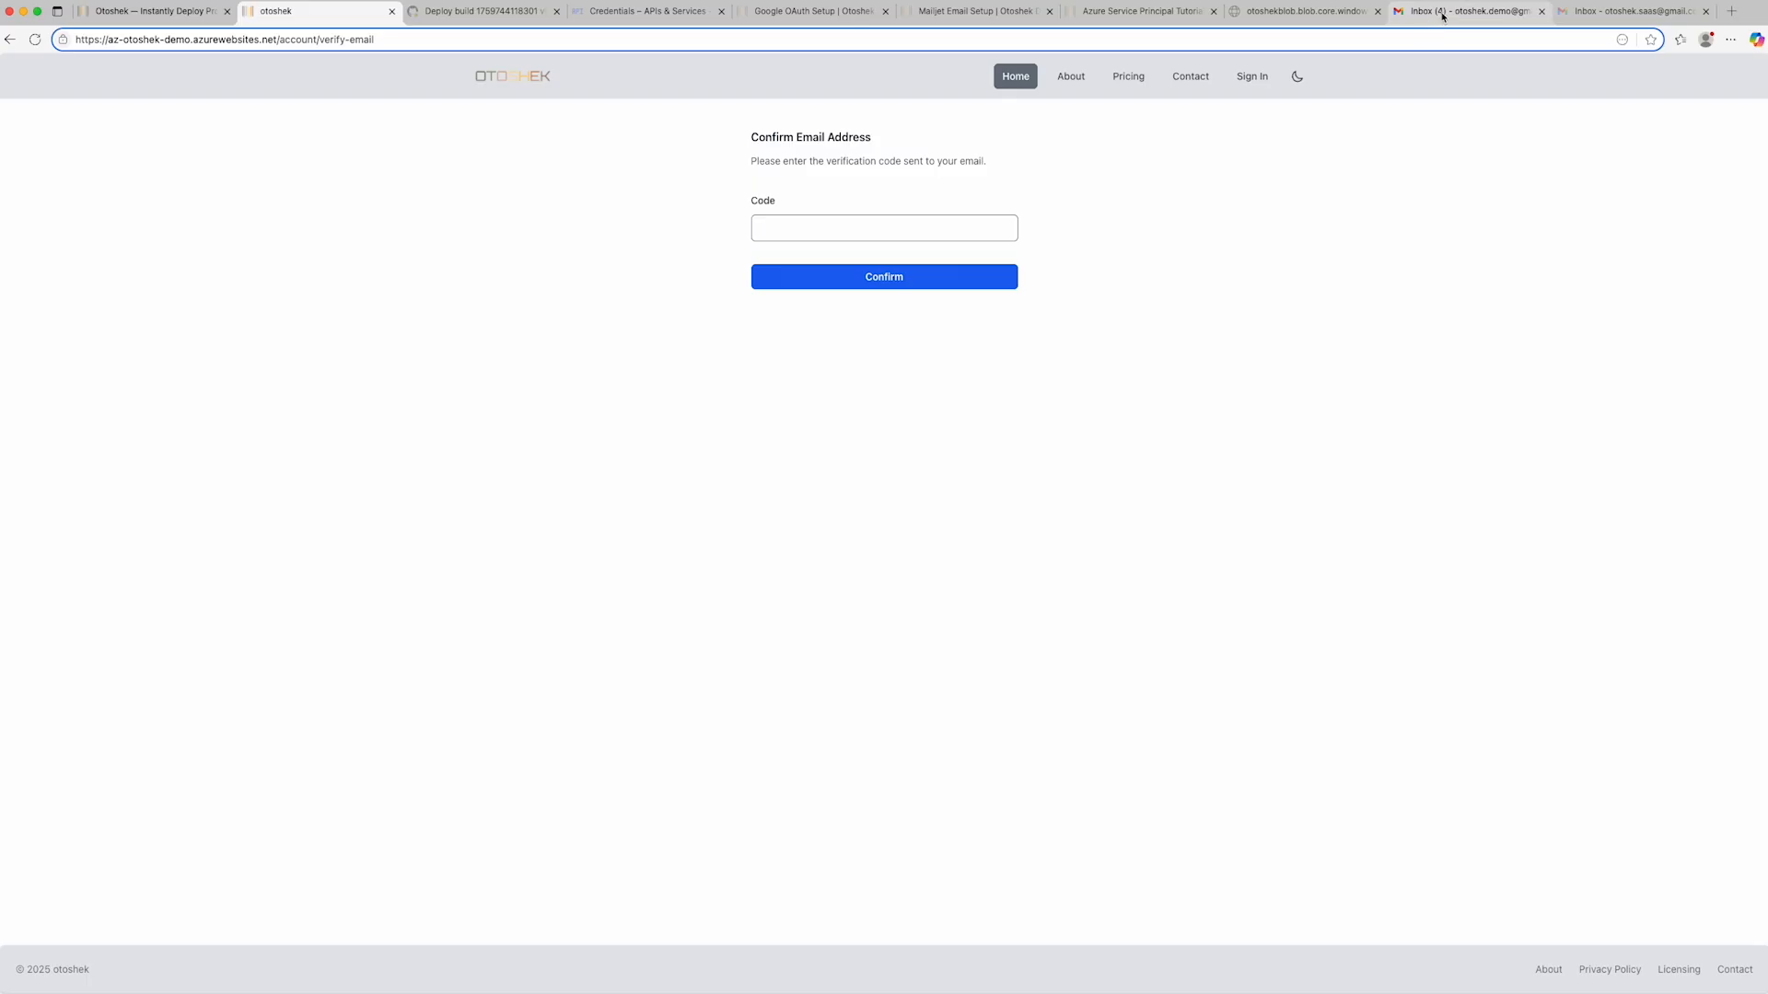
# - Switch to the second account's Gmail, open the address confirmation email in Spam and copy its verification code
pyautogui.click(1630, 11)
pyautogui.click(53, 302)
pyautogui.click(78, 394)
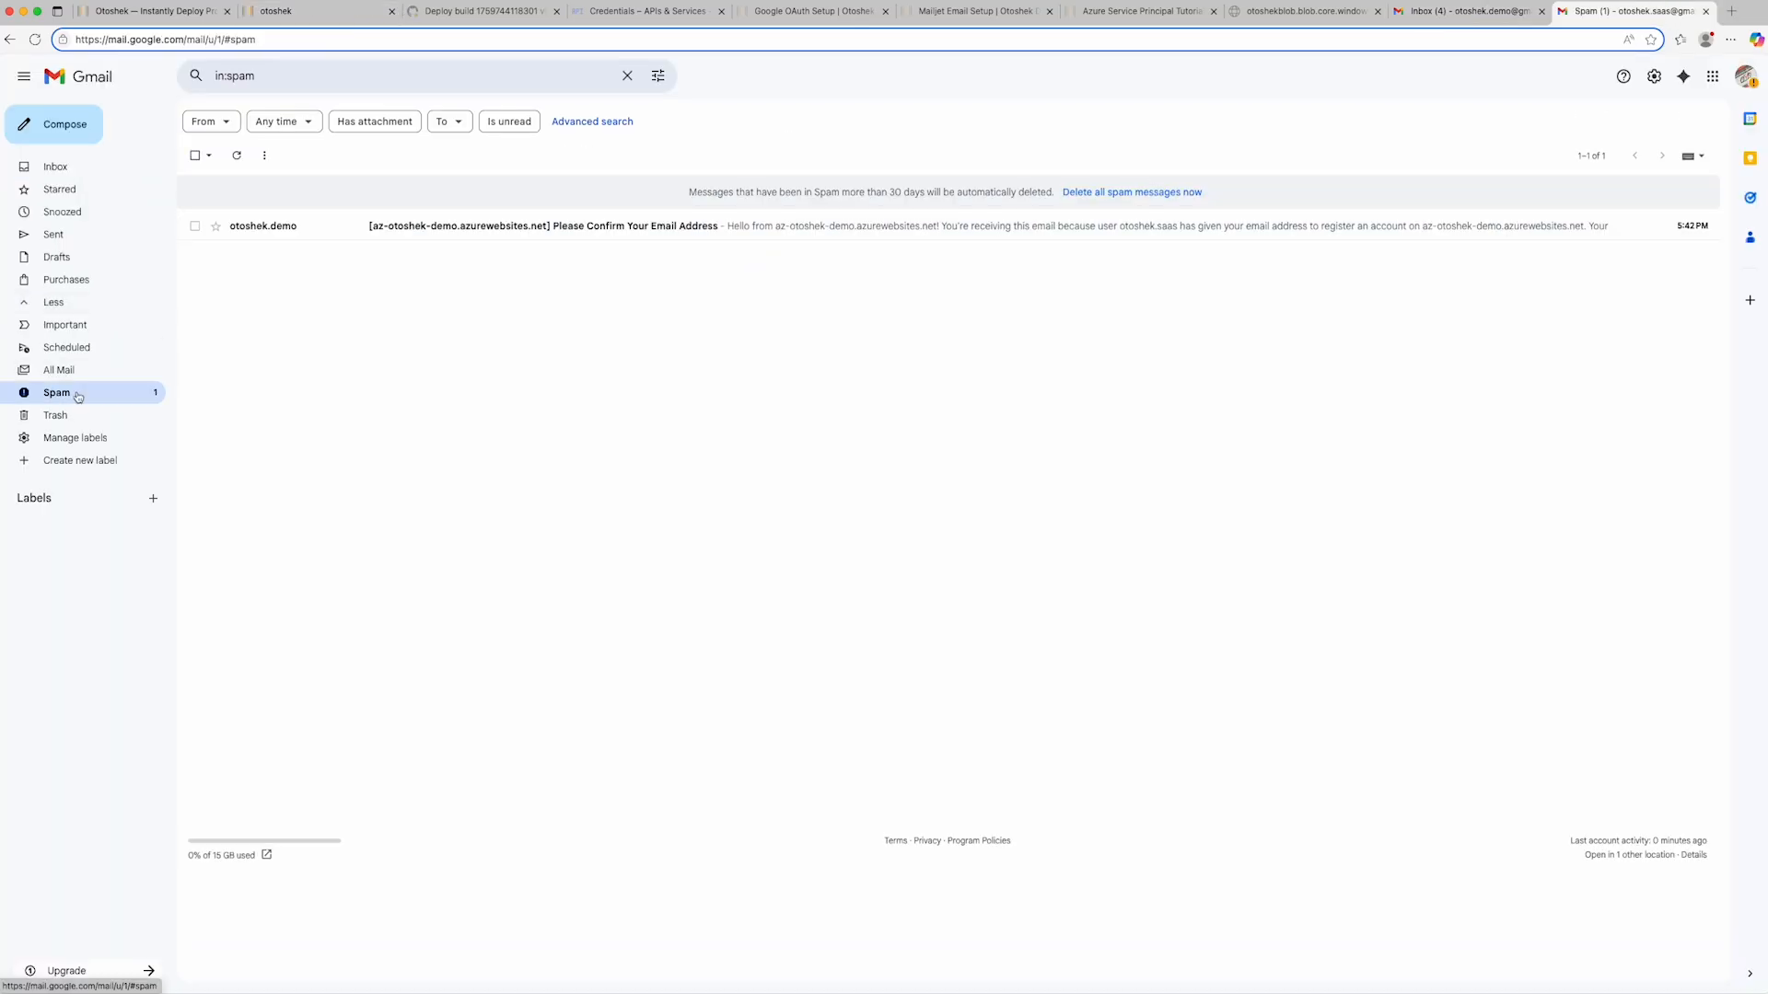
pyautogui.click(460, 226)
pyautogui.doubleClick(244, 401)
pyautogui.press('super+c')
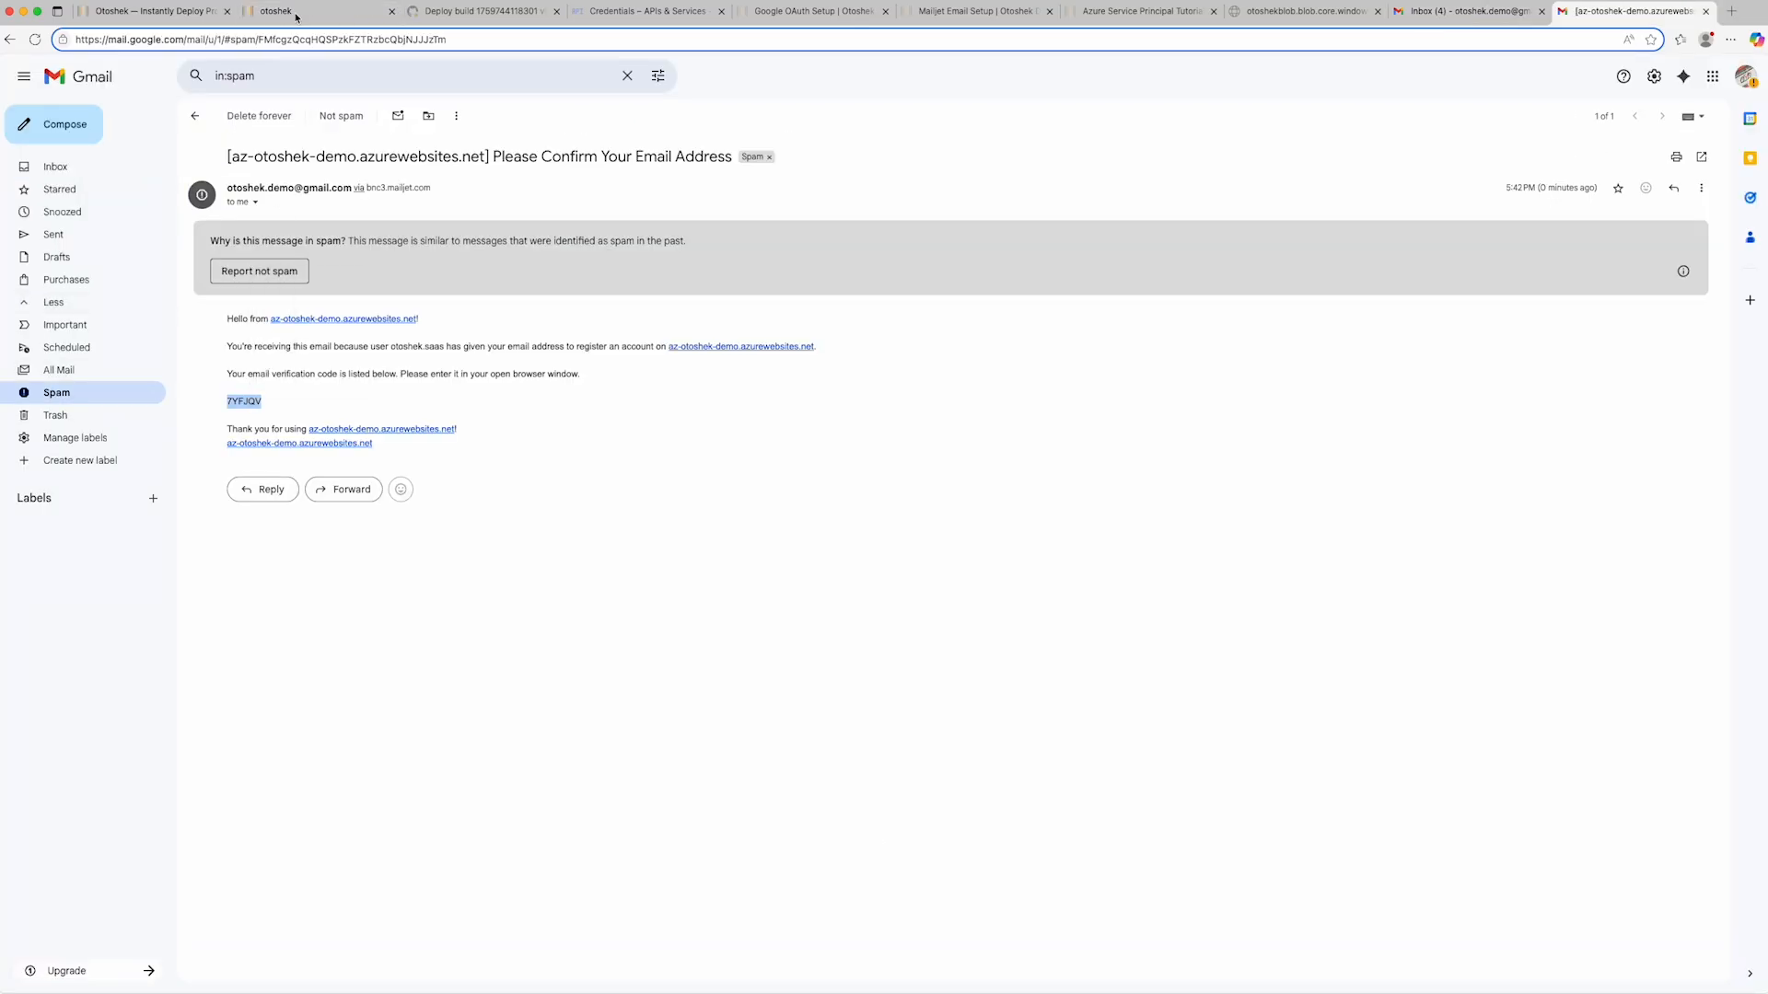
# - Return to the deployed site, enter the copied verification code and confirm the email address
pyautogui.click(295, 12)
pyautogui.click(832, 228)
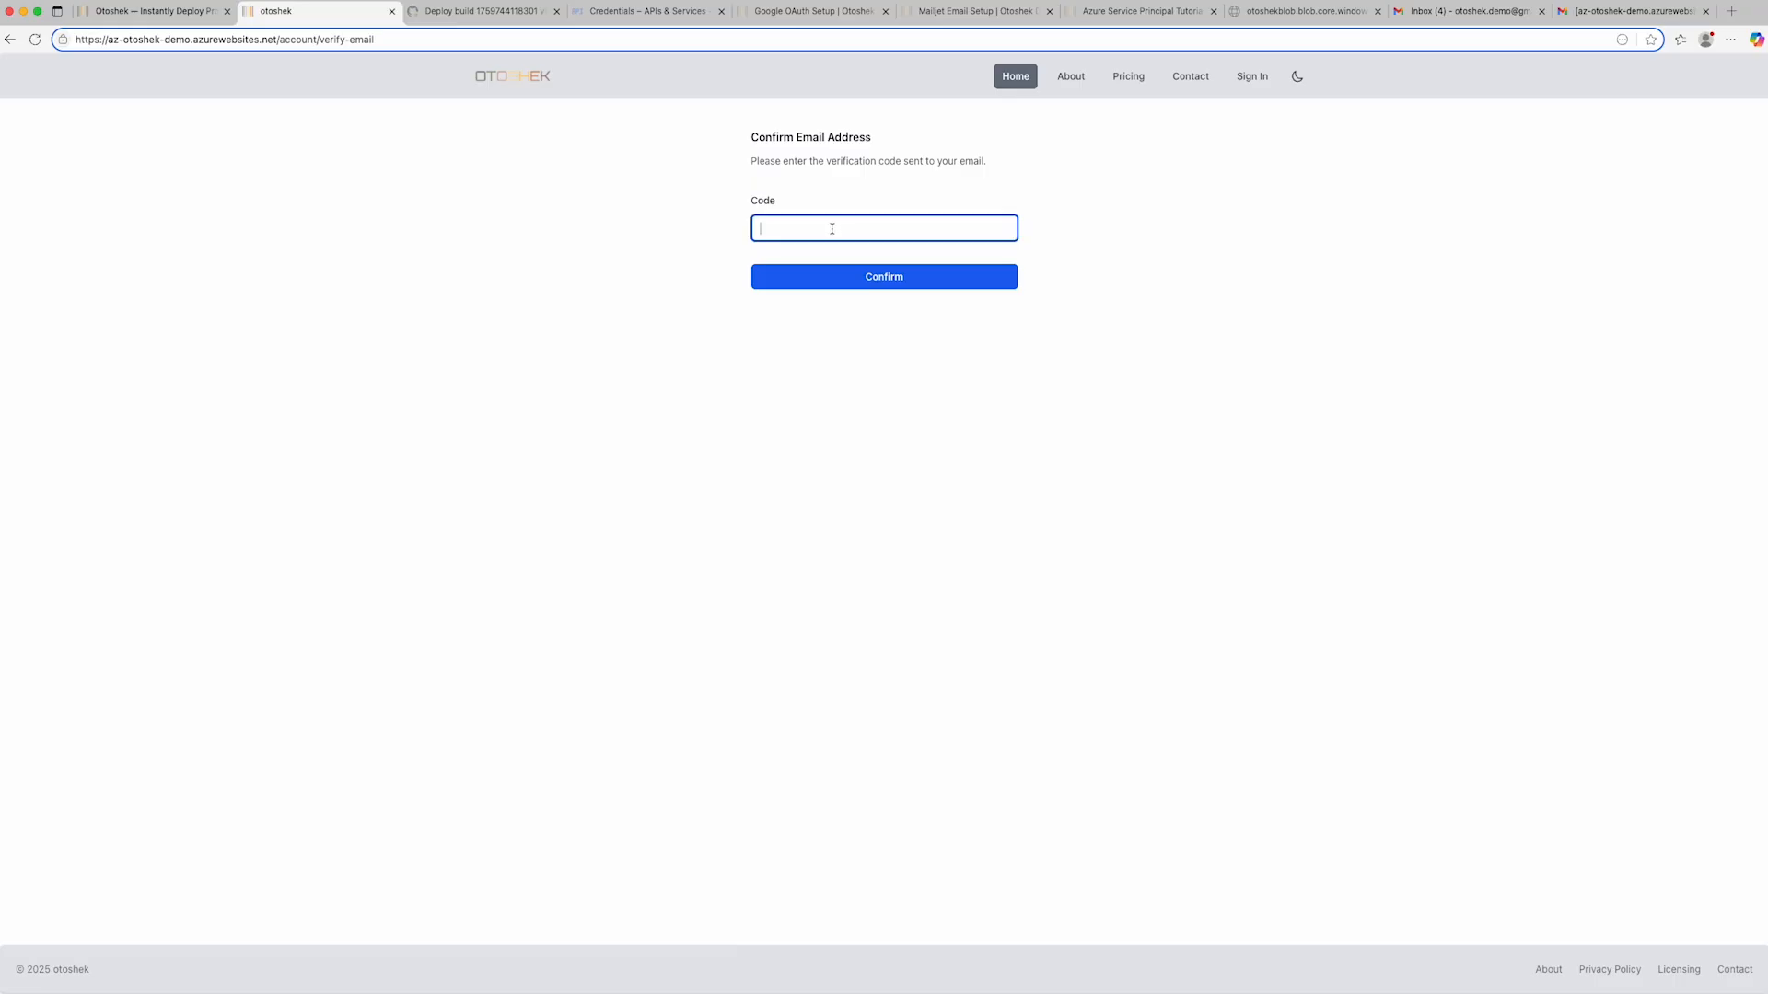
pyautogui.press('super+v')
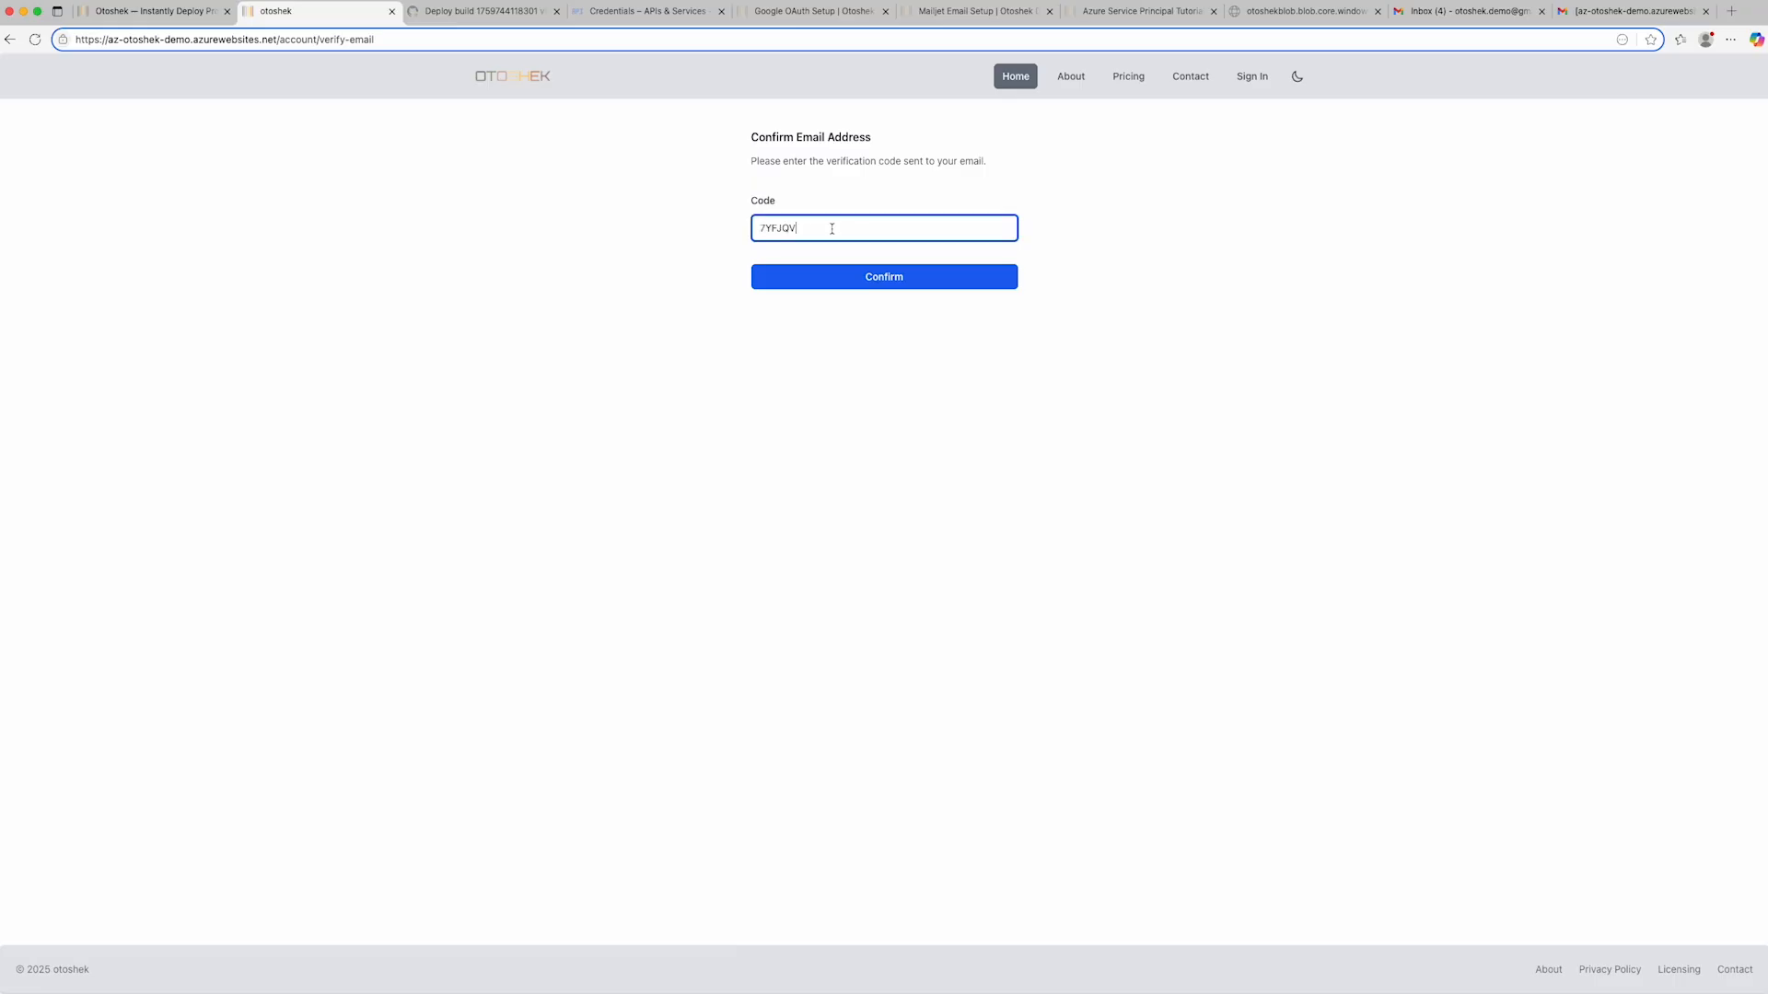
pyautogui.click(848, 287)
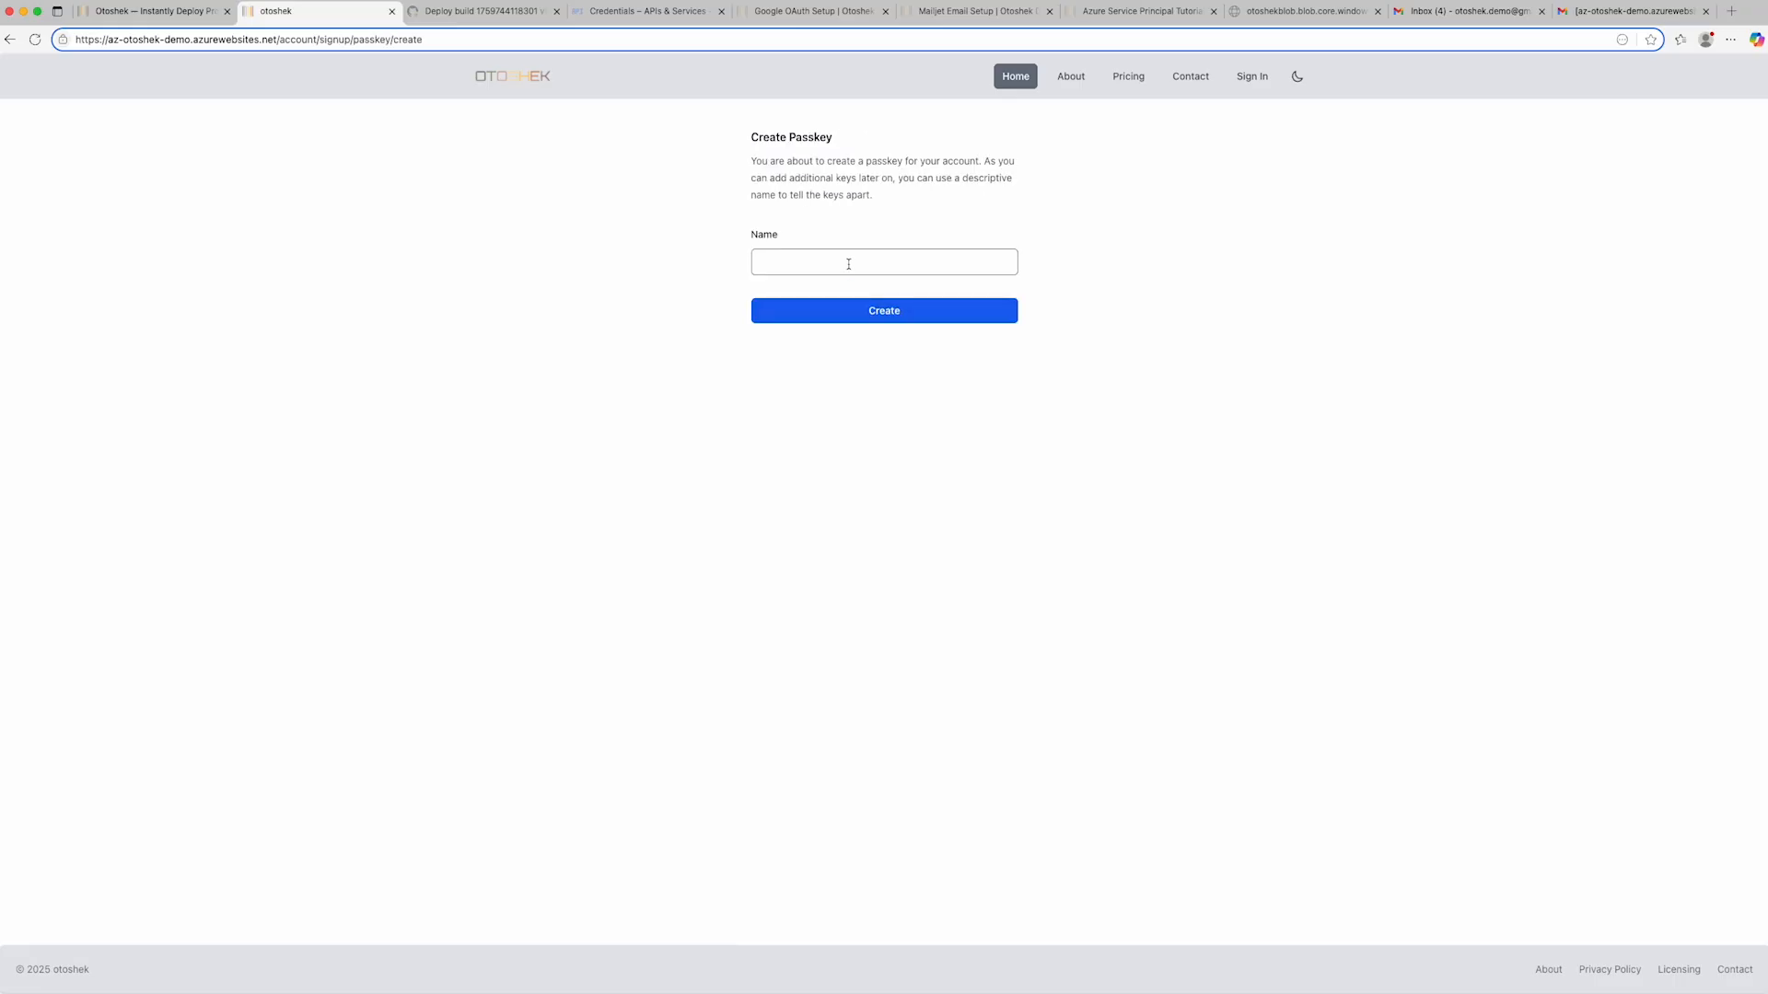
# - Create a passkey named "otoshek-demo" for the new account, choosing to save it another way
pyautogui.click(848, 264)
pyautogui.write('otoshek-demo')
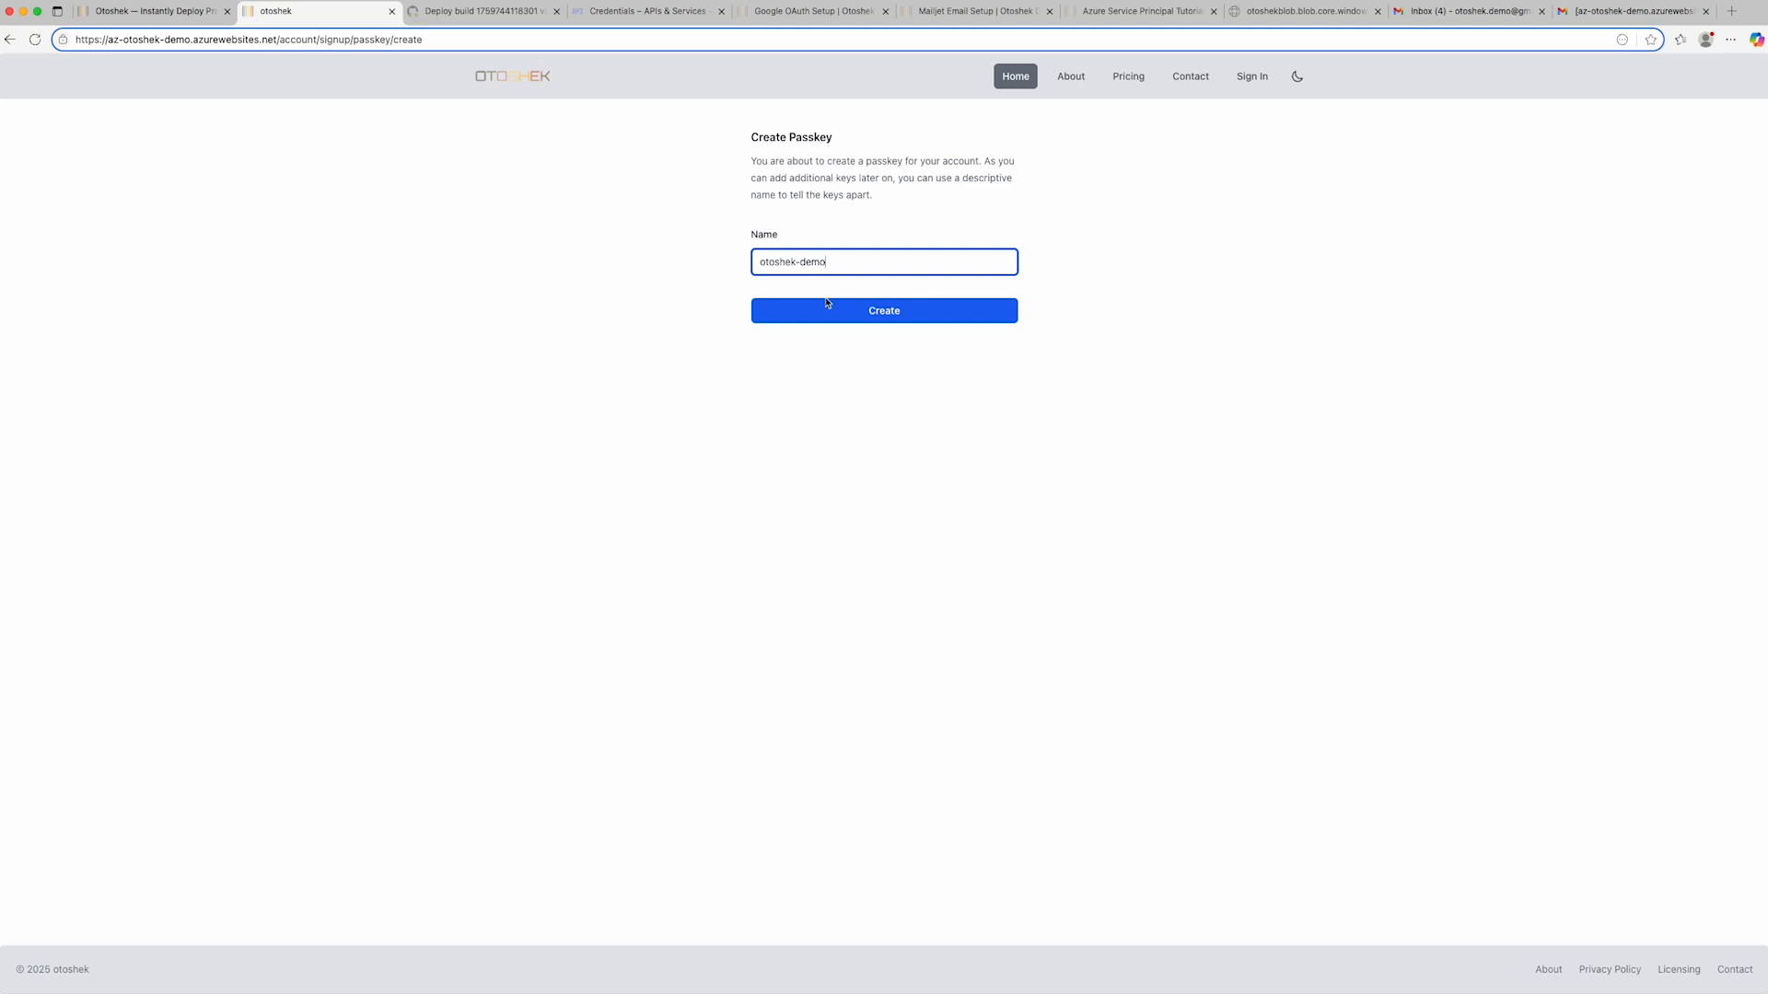
pyautogui.click(827, 303)
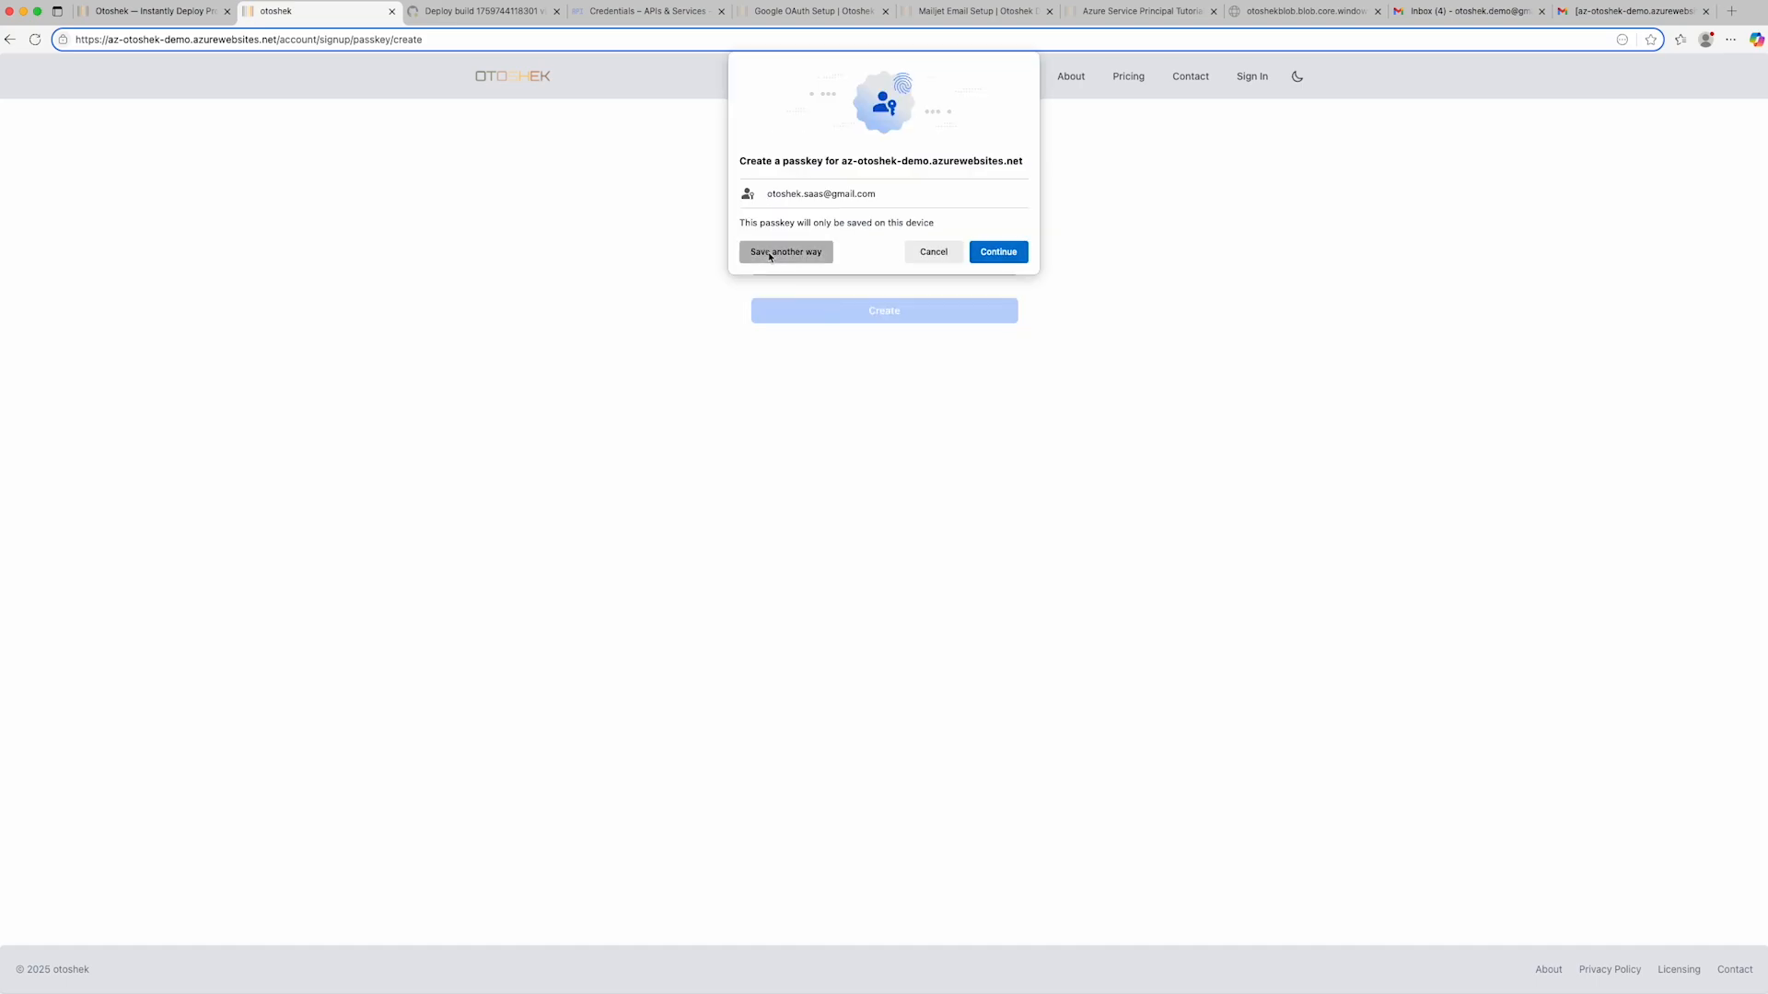
pyautogui.click(770, 254)
pyautogui.click(817, 252)
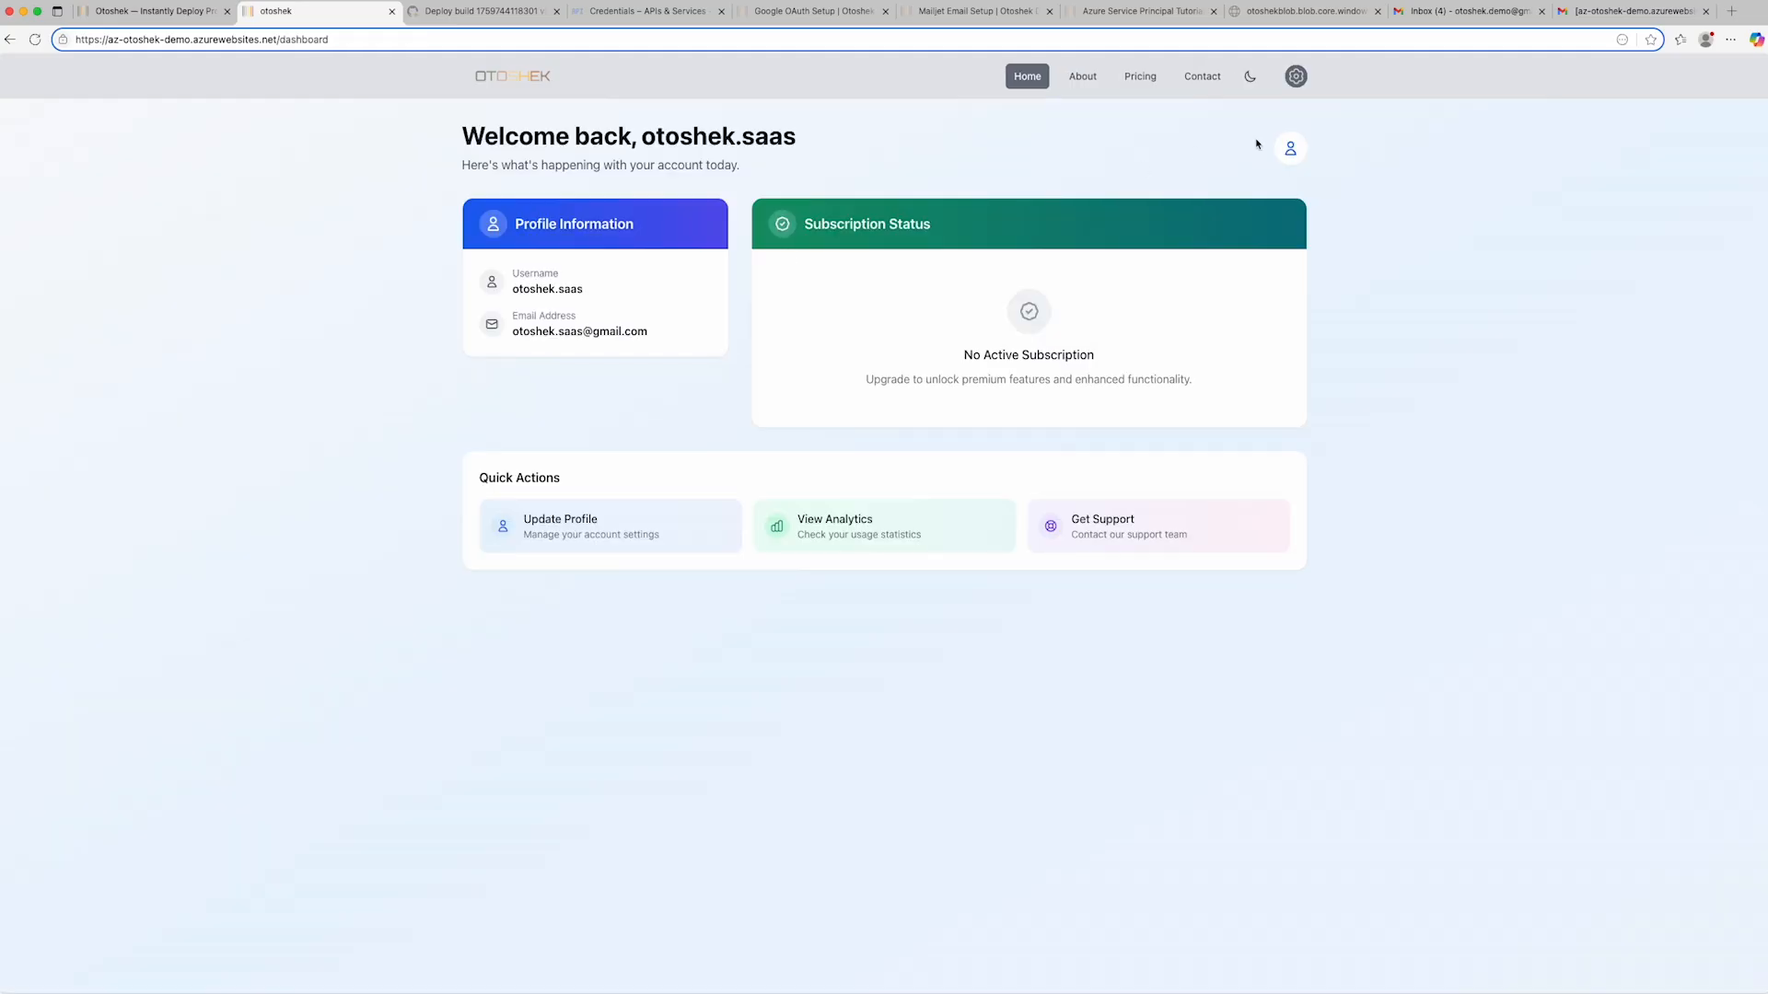
# - Sign out of the new account and sign back in to the deployed site with the passkey
pyautogui.click(1297, 80)
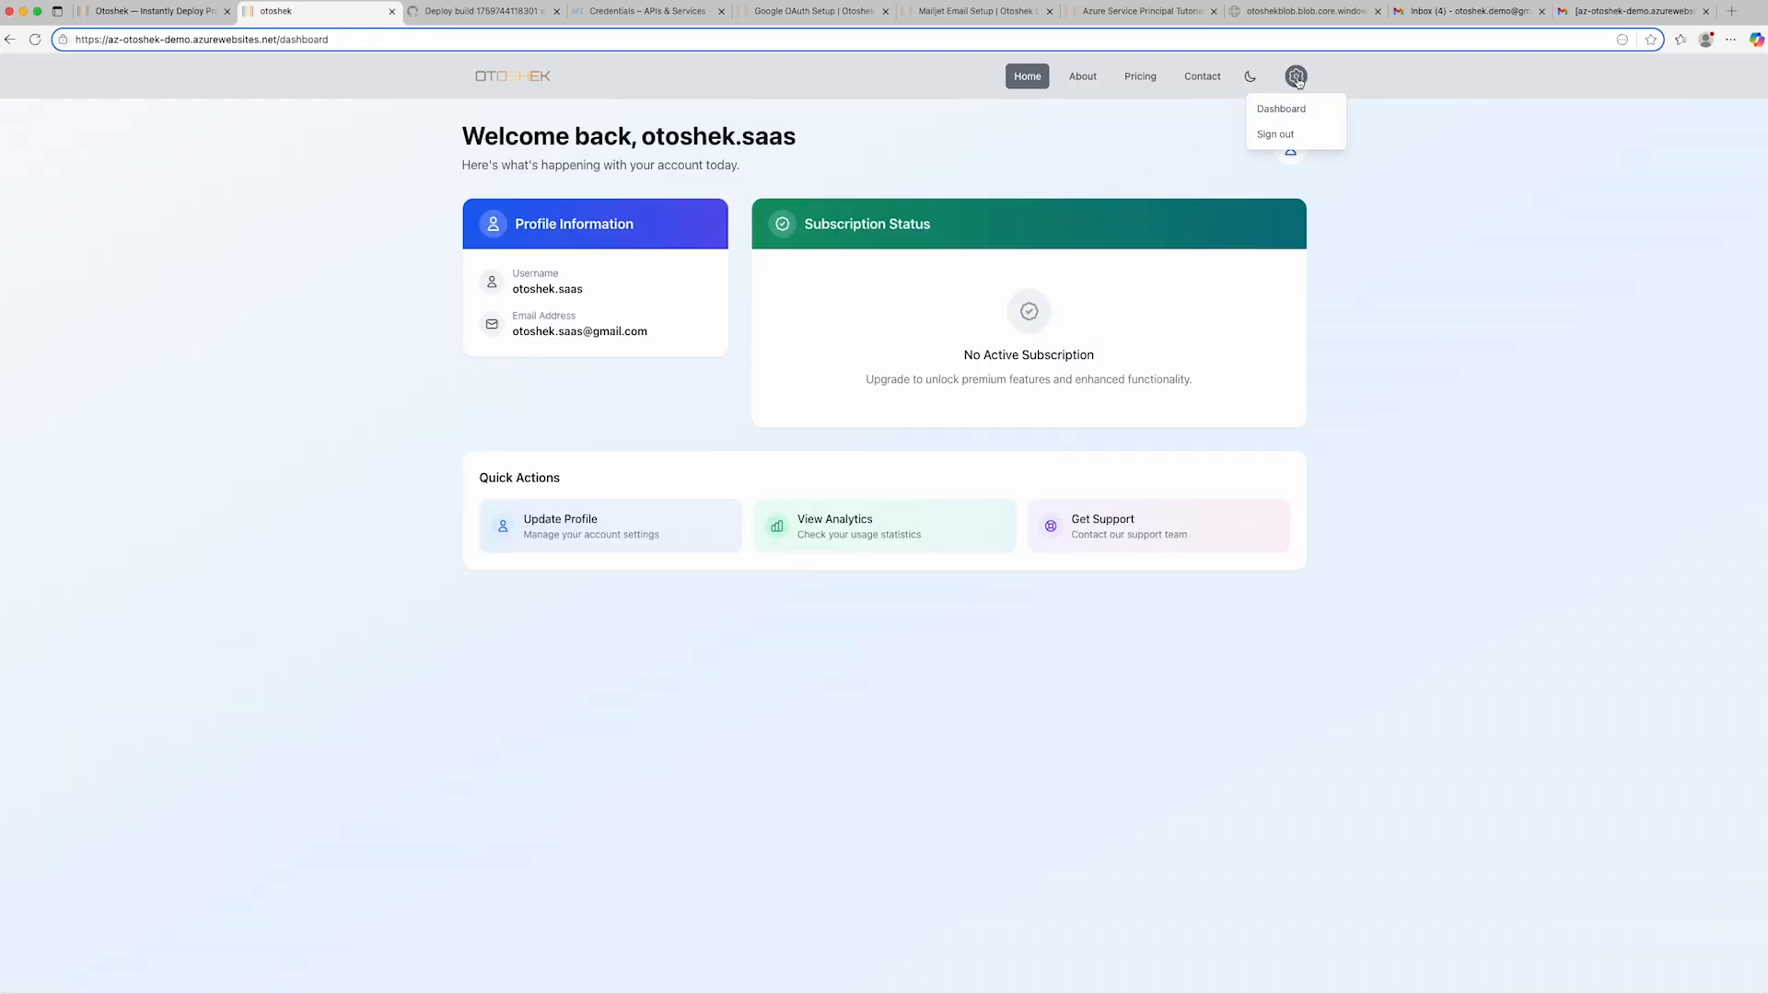
pyautogui.click(1285, 134)
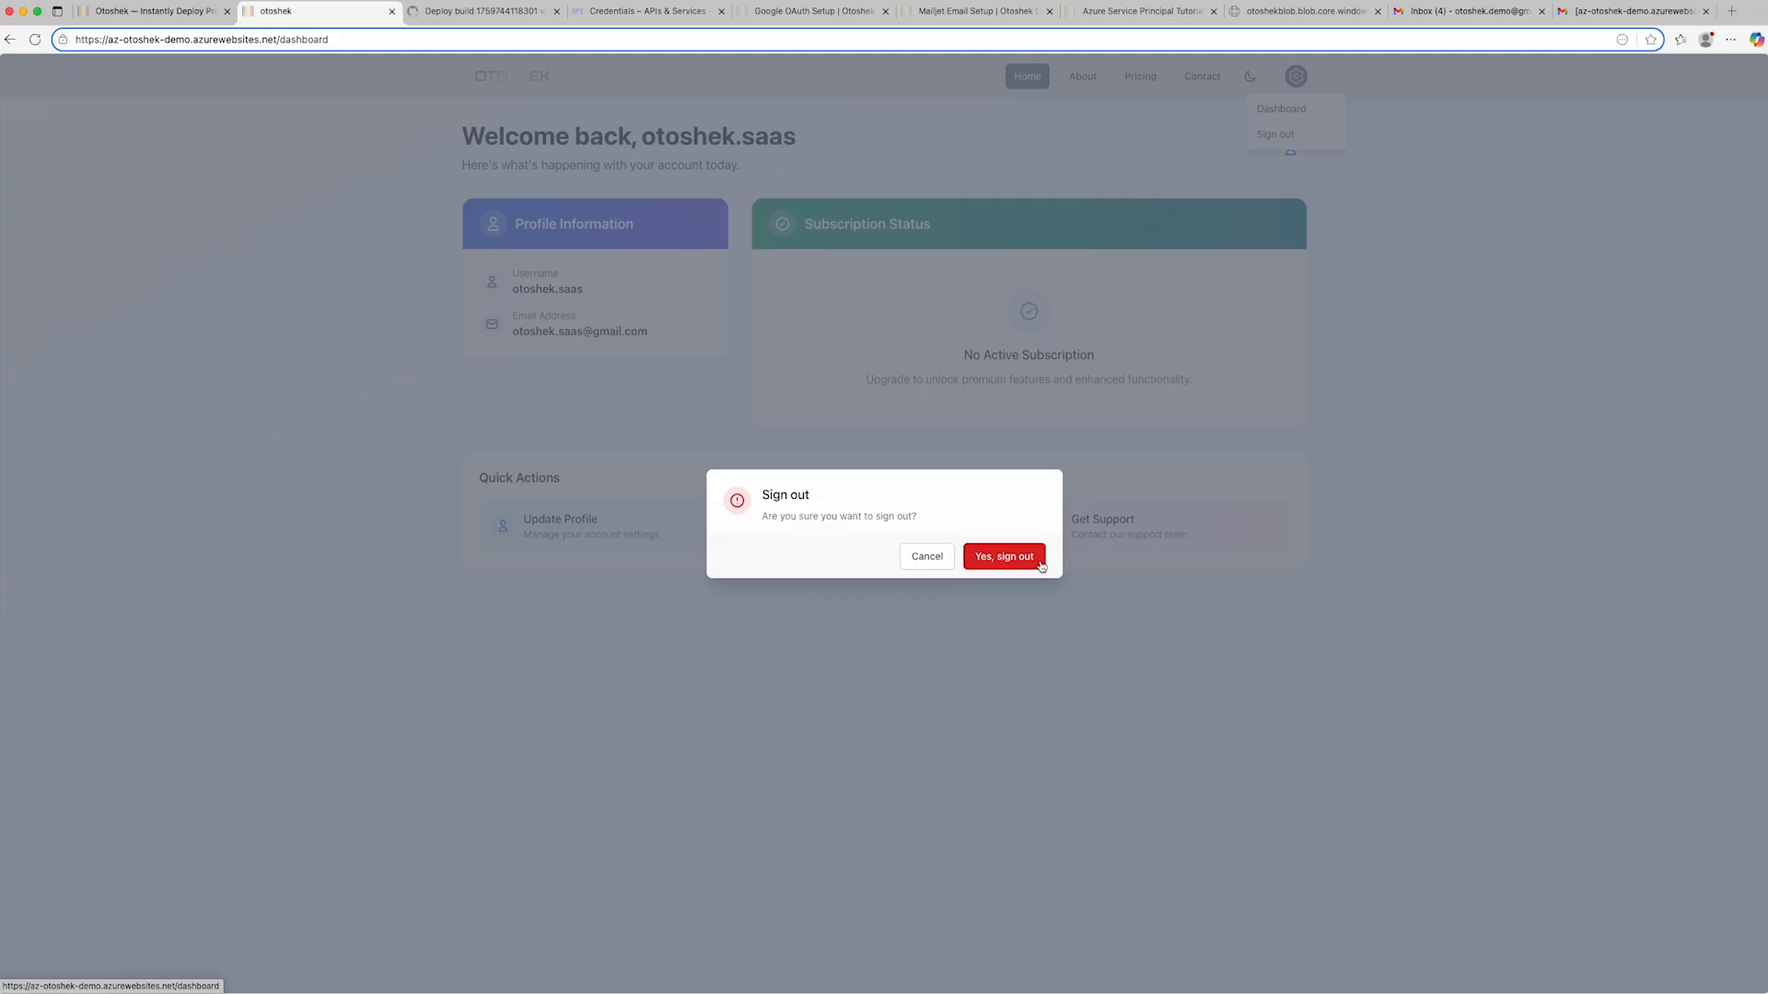
pyautogui.click(1031, 557)
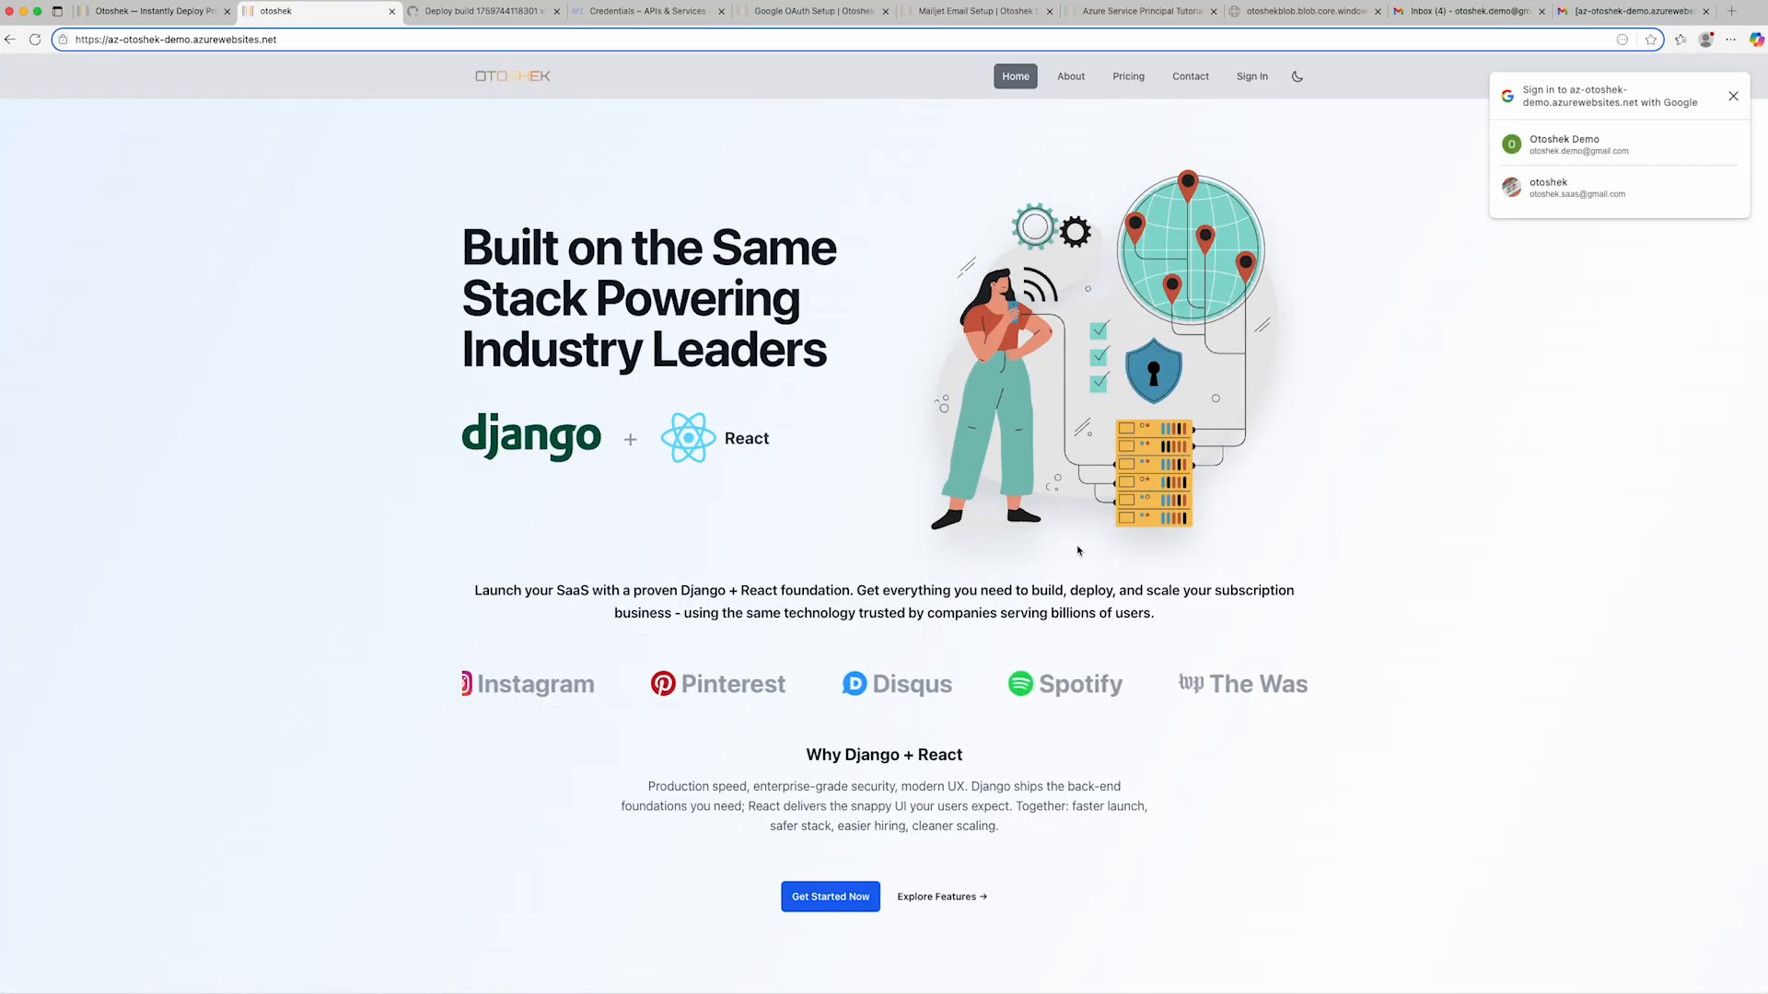
pyautogui.click(1252, 79)
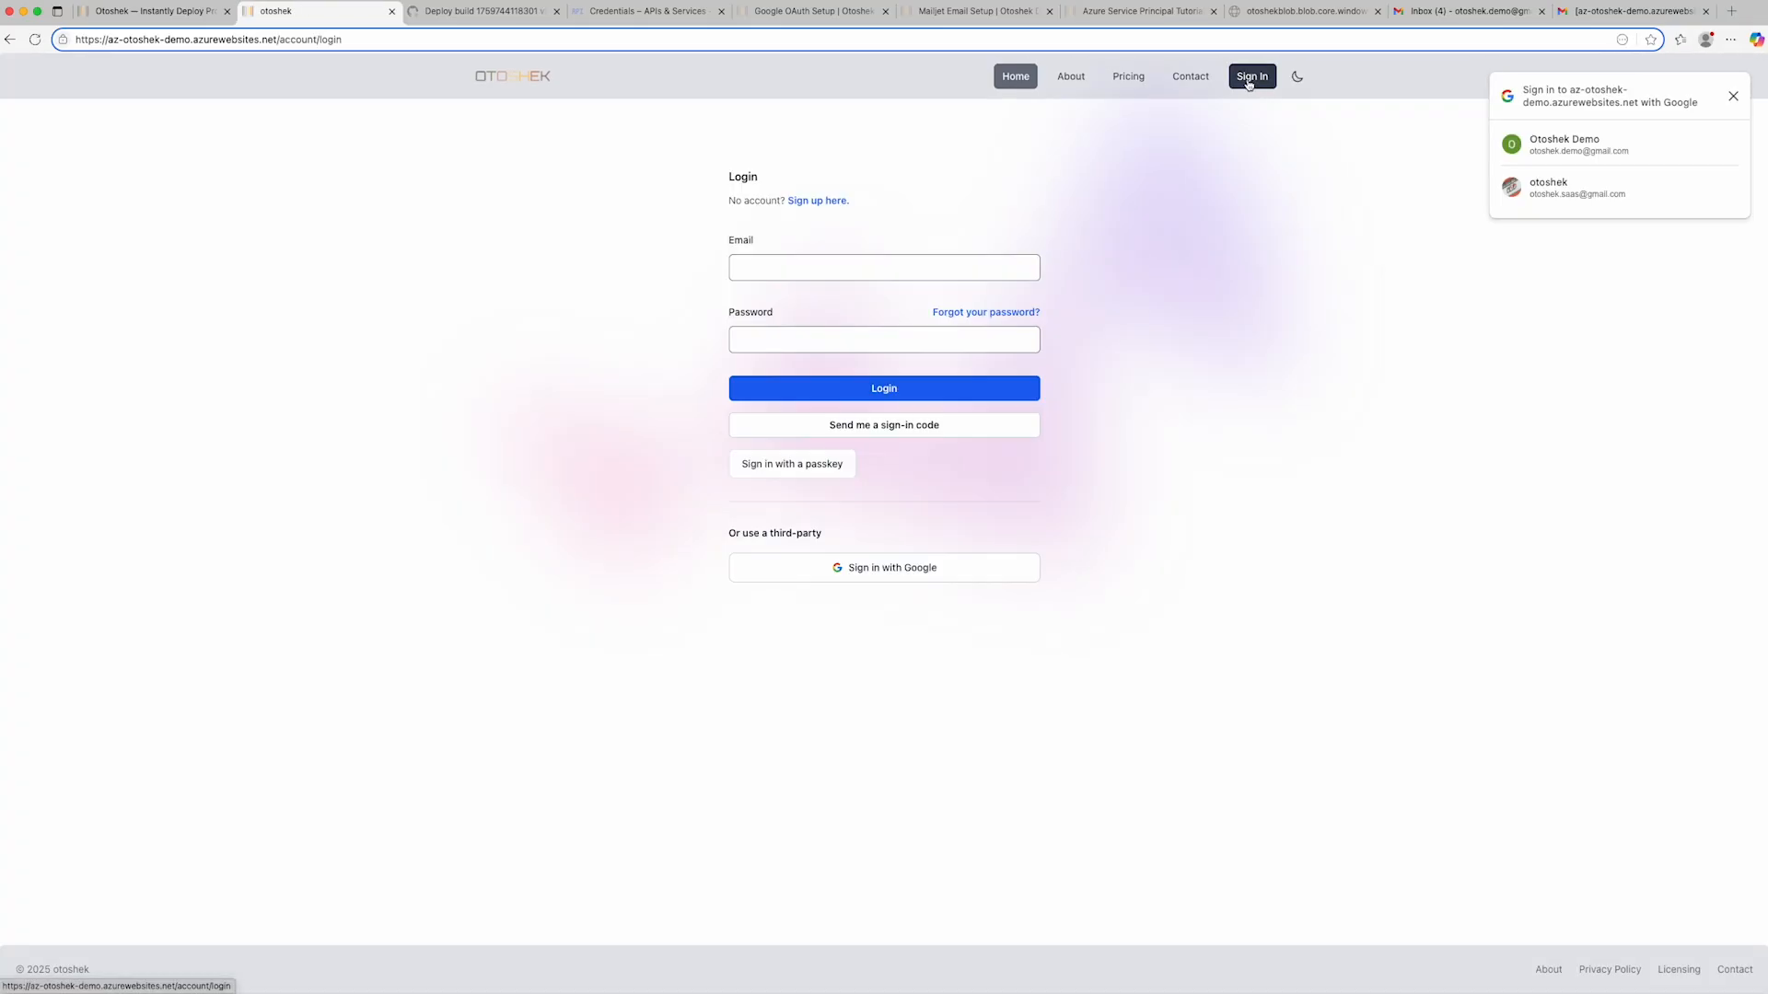
pyautogui.click(814, 471)
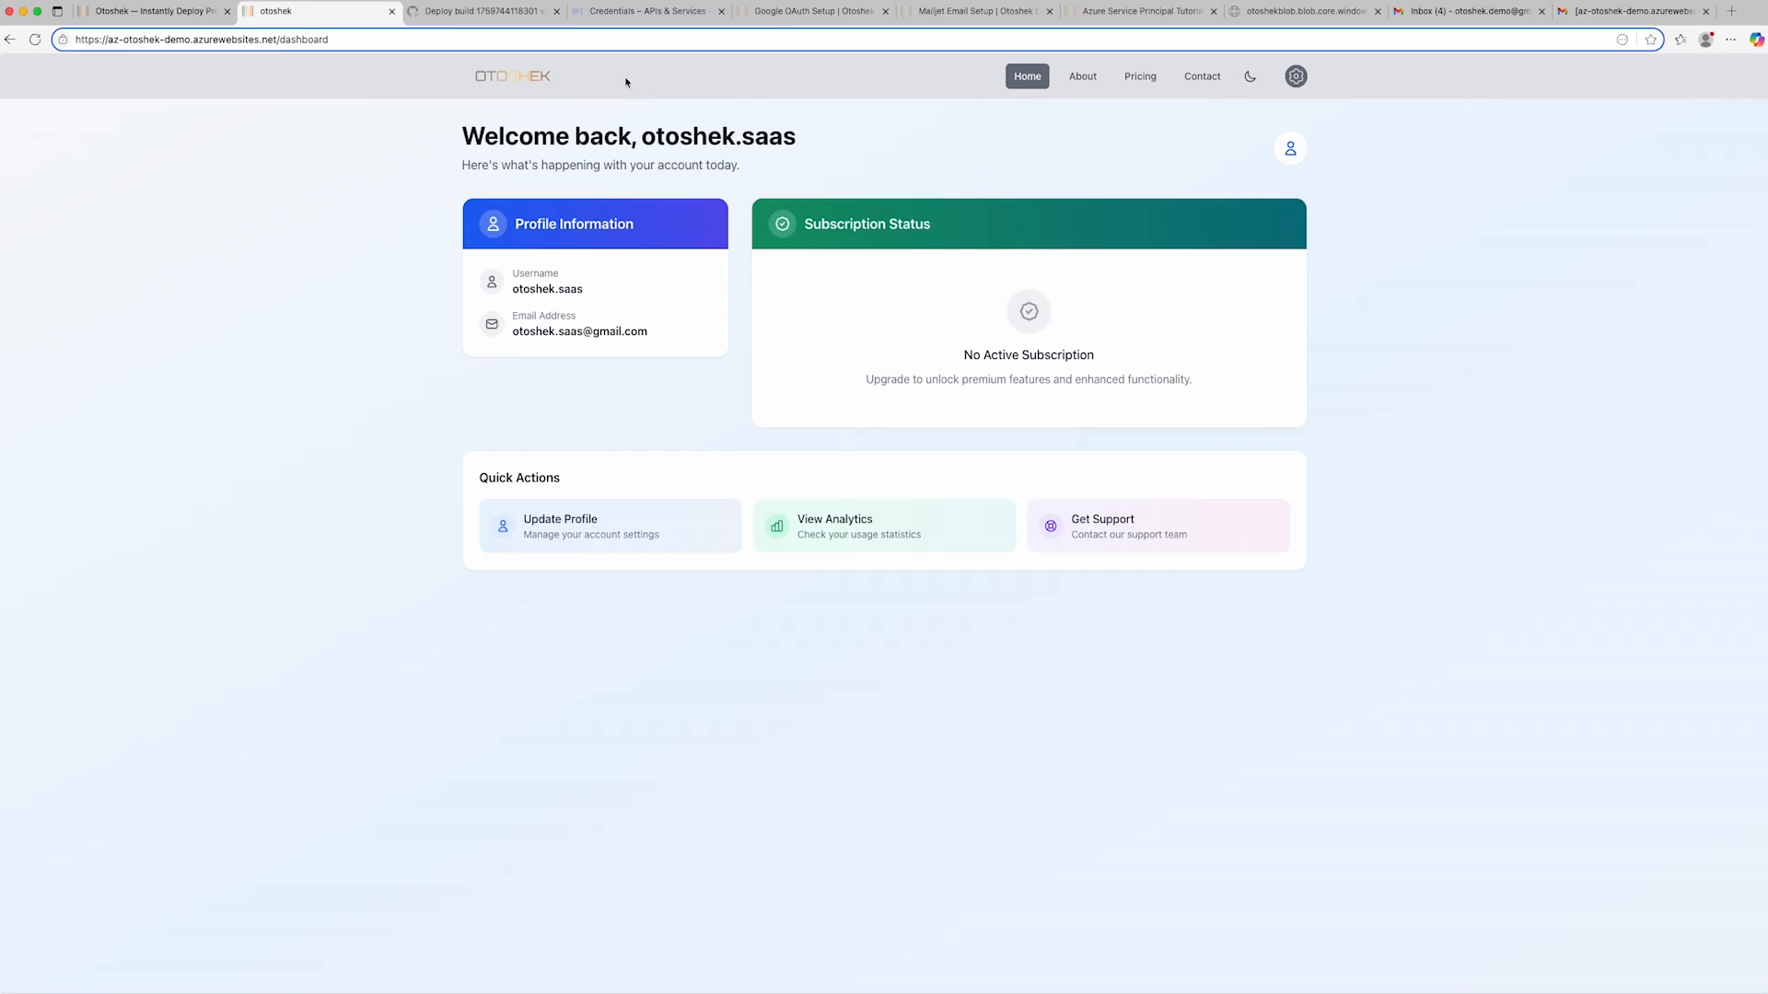
# - Close the deploy log, credentials, setup guide, blob storage and Gmail tabs, keeping only the Otoshek and deployed site tabs
pyautogui.click(556, 11)
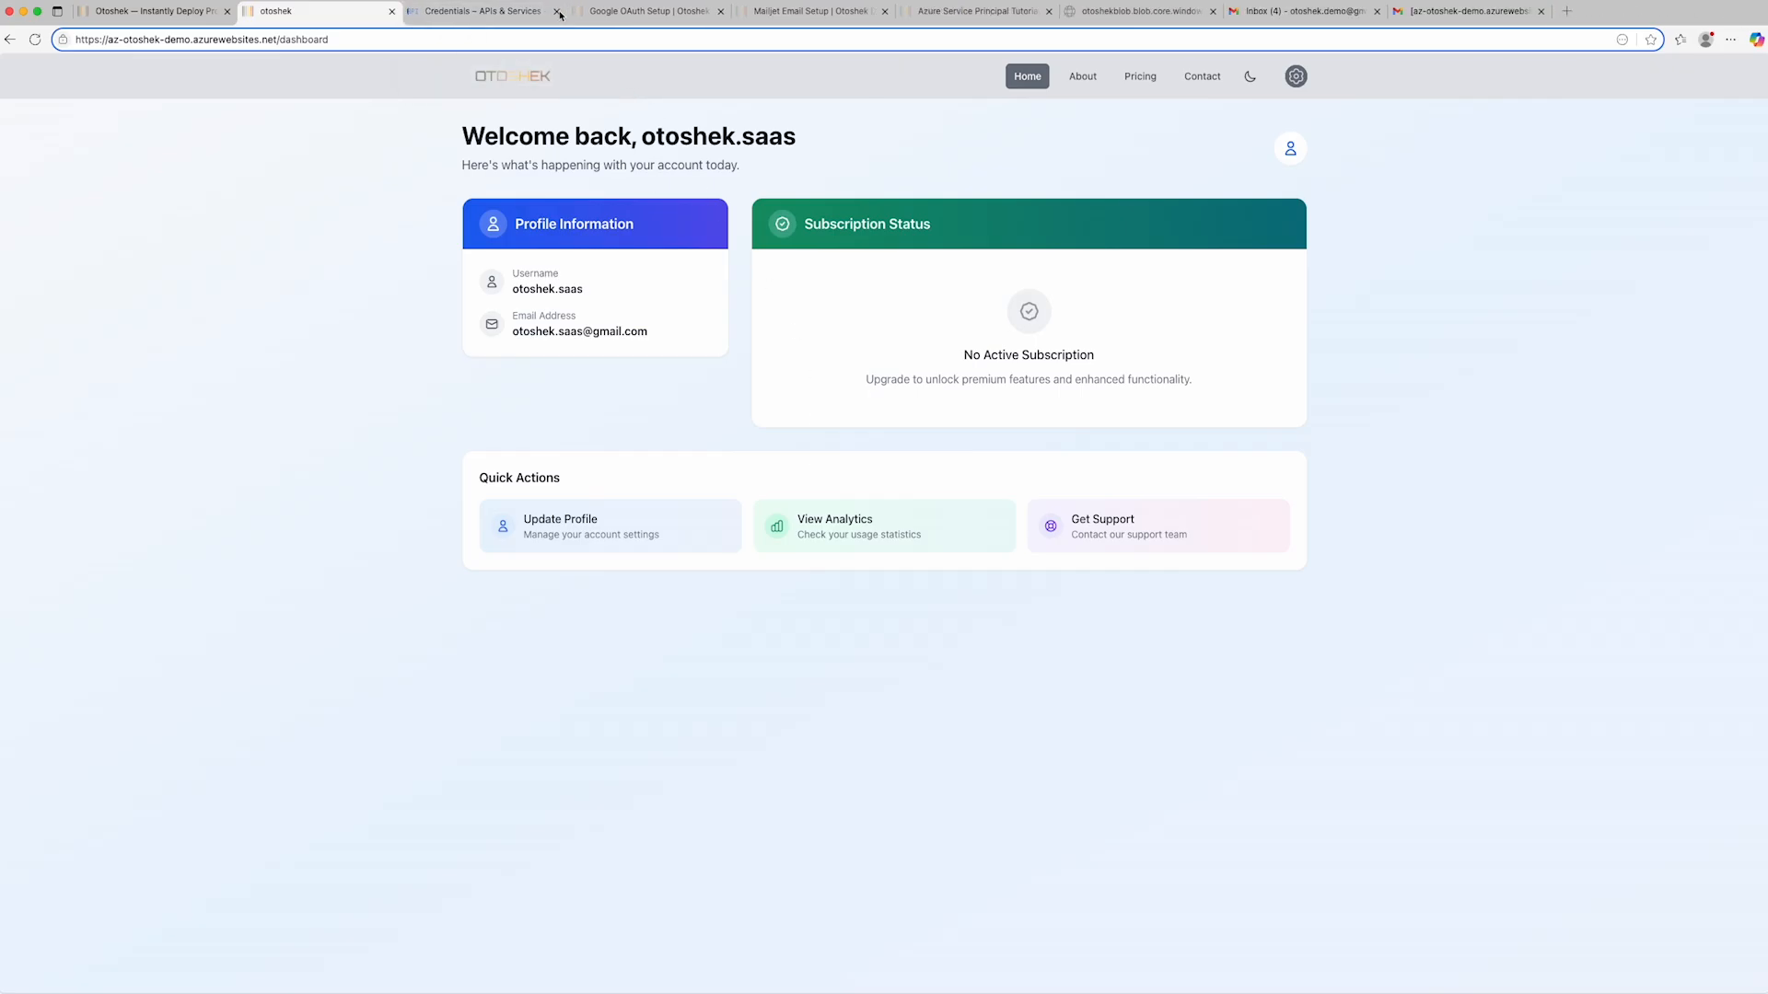
pyautogui.click(558, 12)
pyautogui.click(558, 12)
pyautogui.click(558, 12)
pyautogui.click(558, 12)
pyautogui.click(558, 12)
pyautogui.click(557, 12)
pyautogui.click(558, 12)
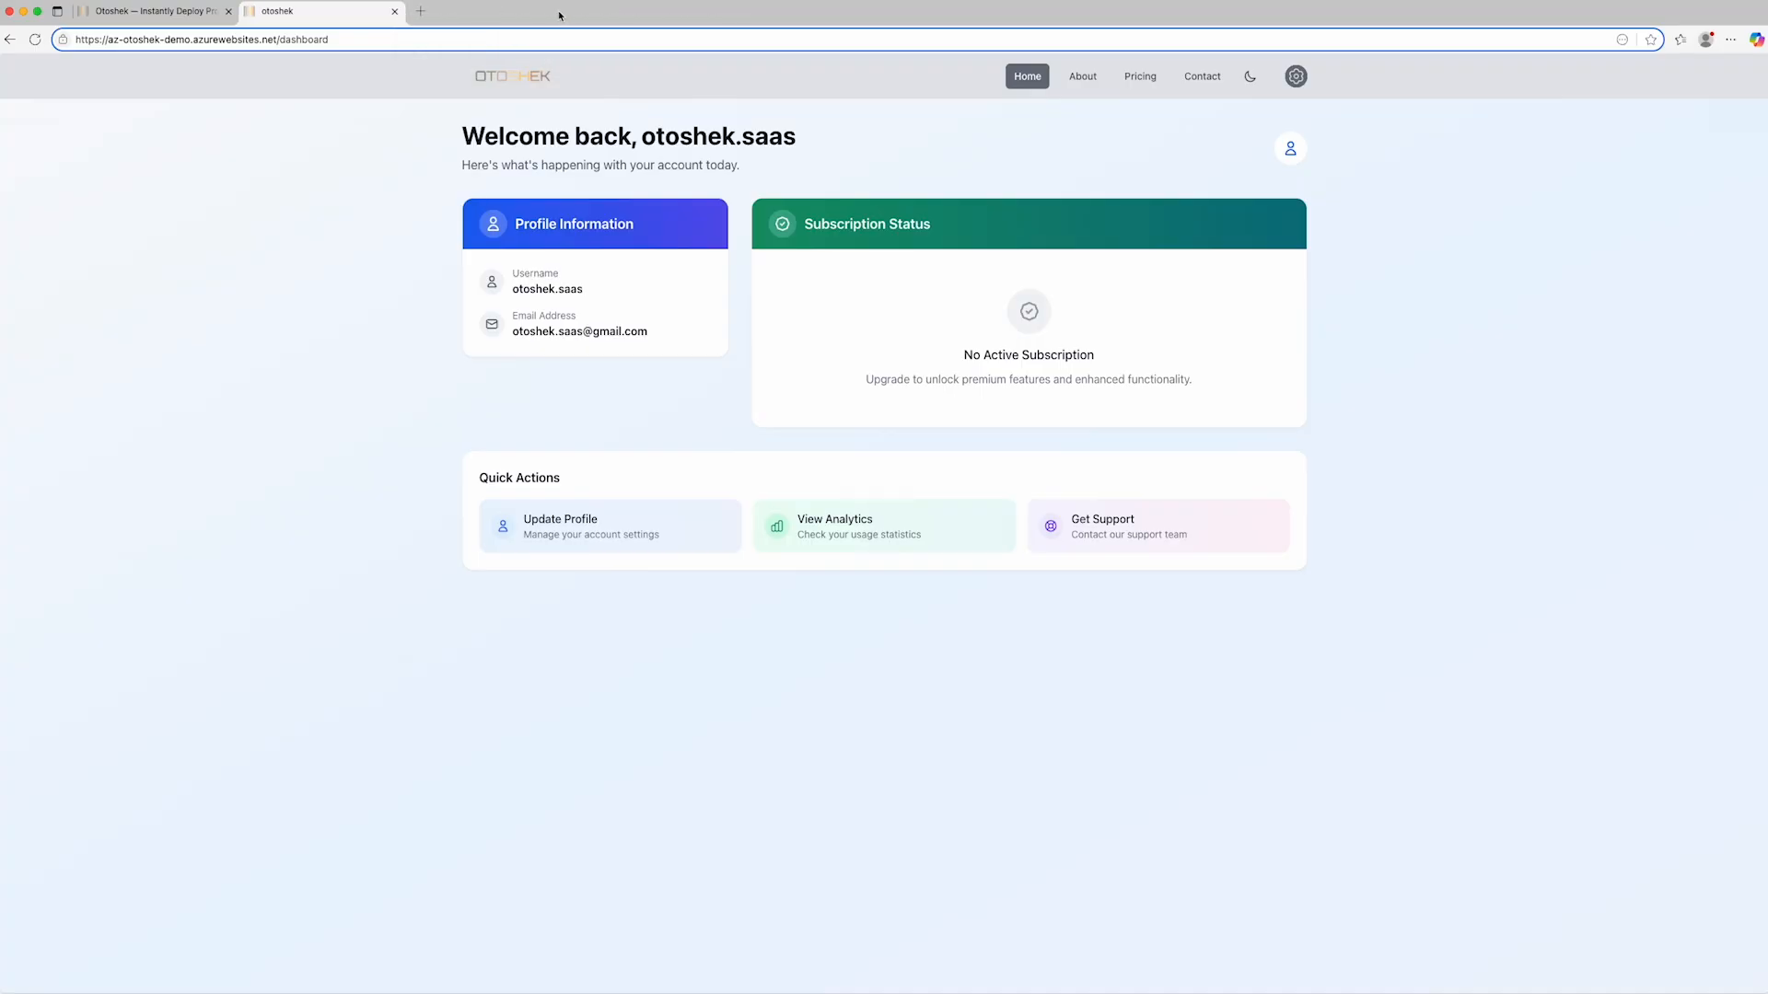
# - Search the web for "azure", sign in to the Microsoft Azure portal and close its leftover introduction page
pyautogui.click(421, 11)
pyautogui.write('azure')
pyautogui.press('Return')
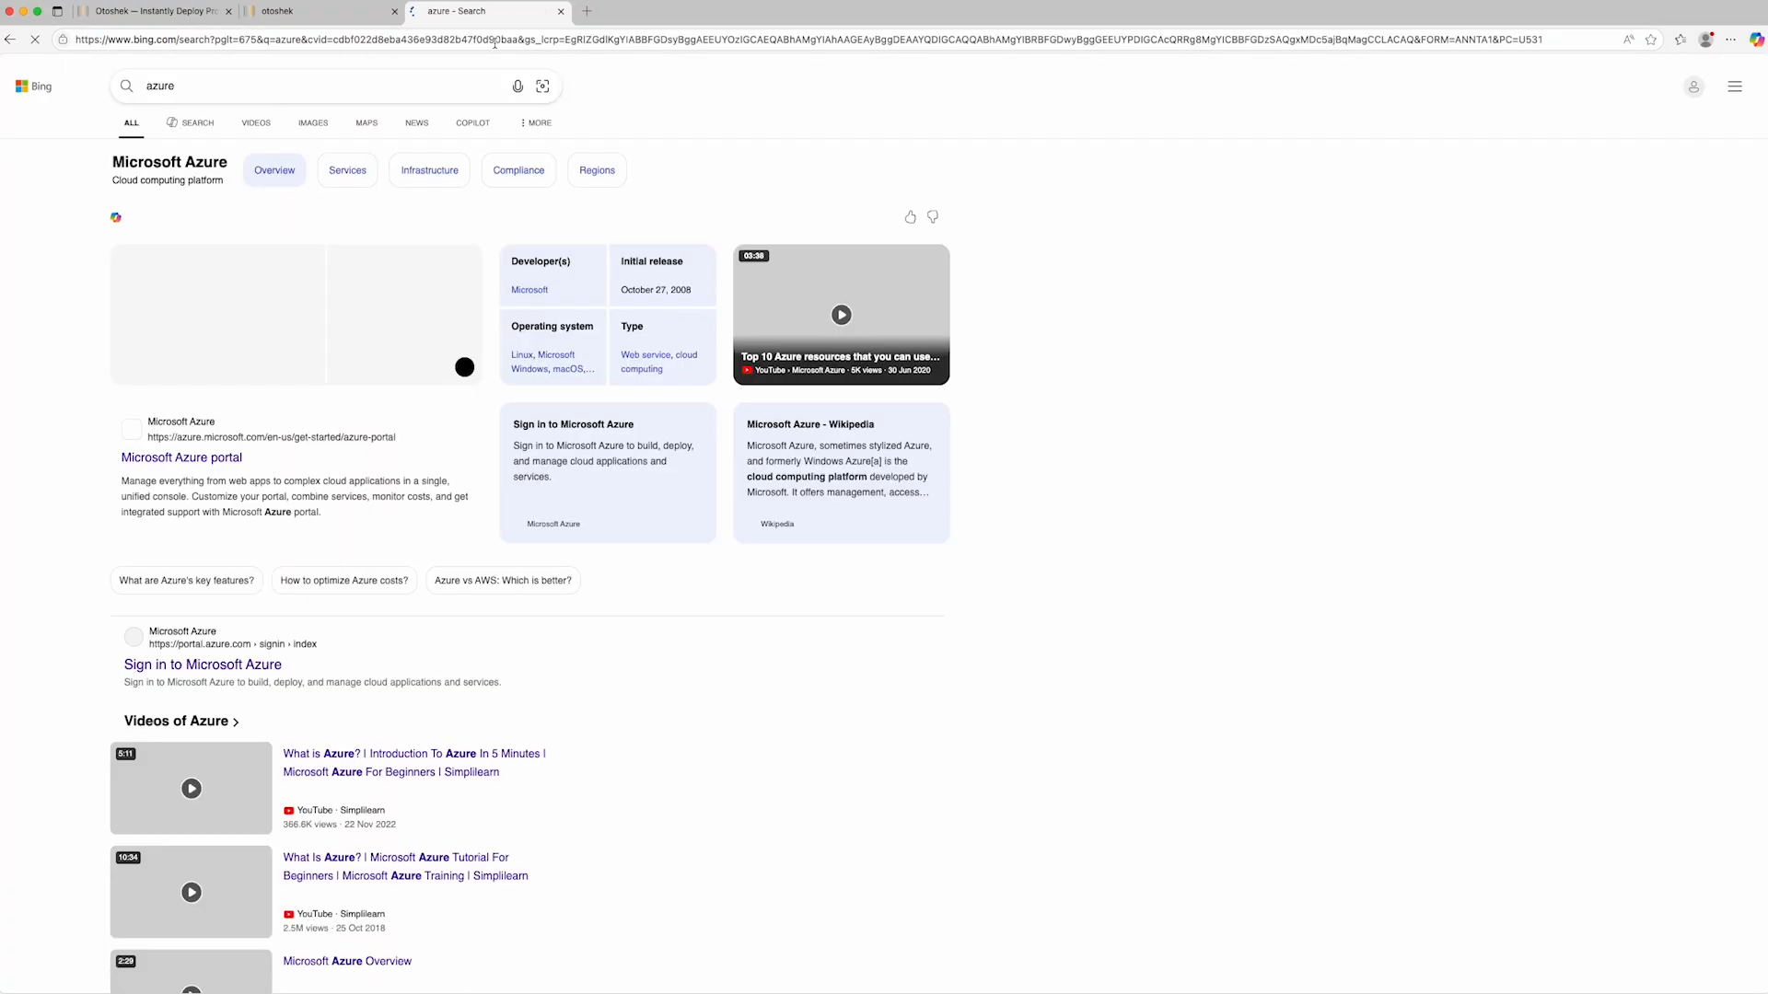
pyautogui.click(204, 460)
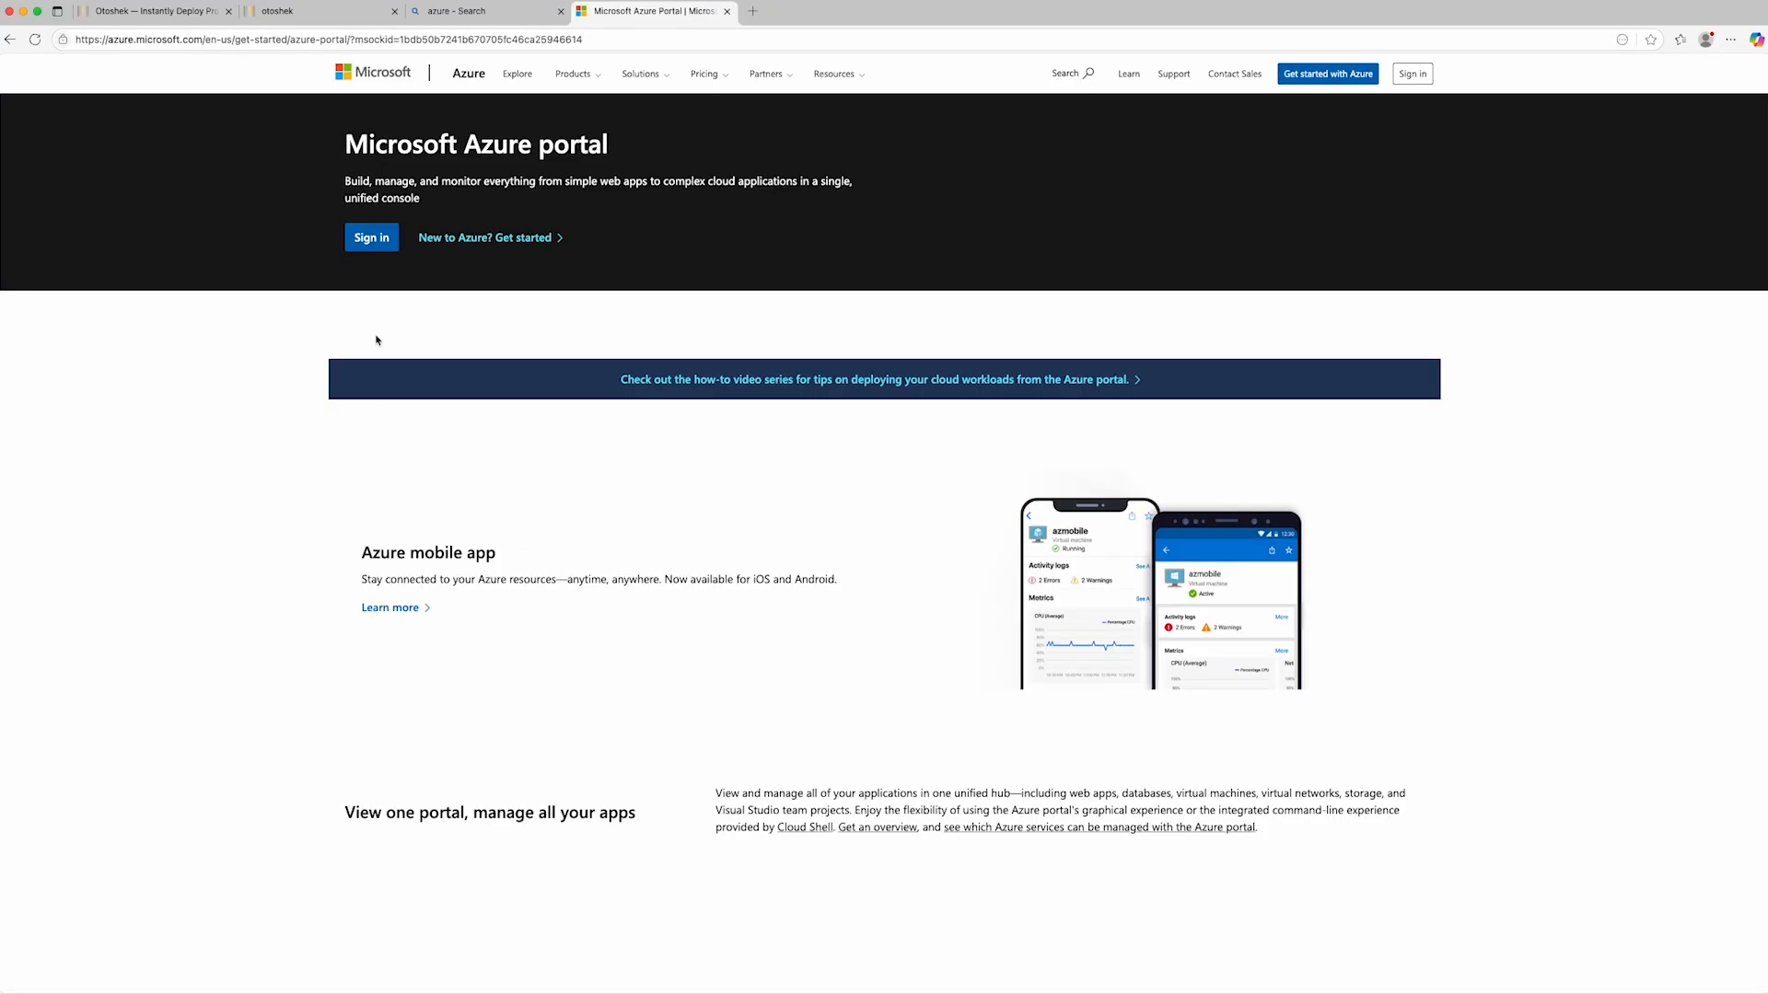
pyautogui.click(371, 238)
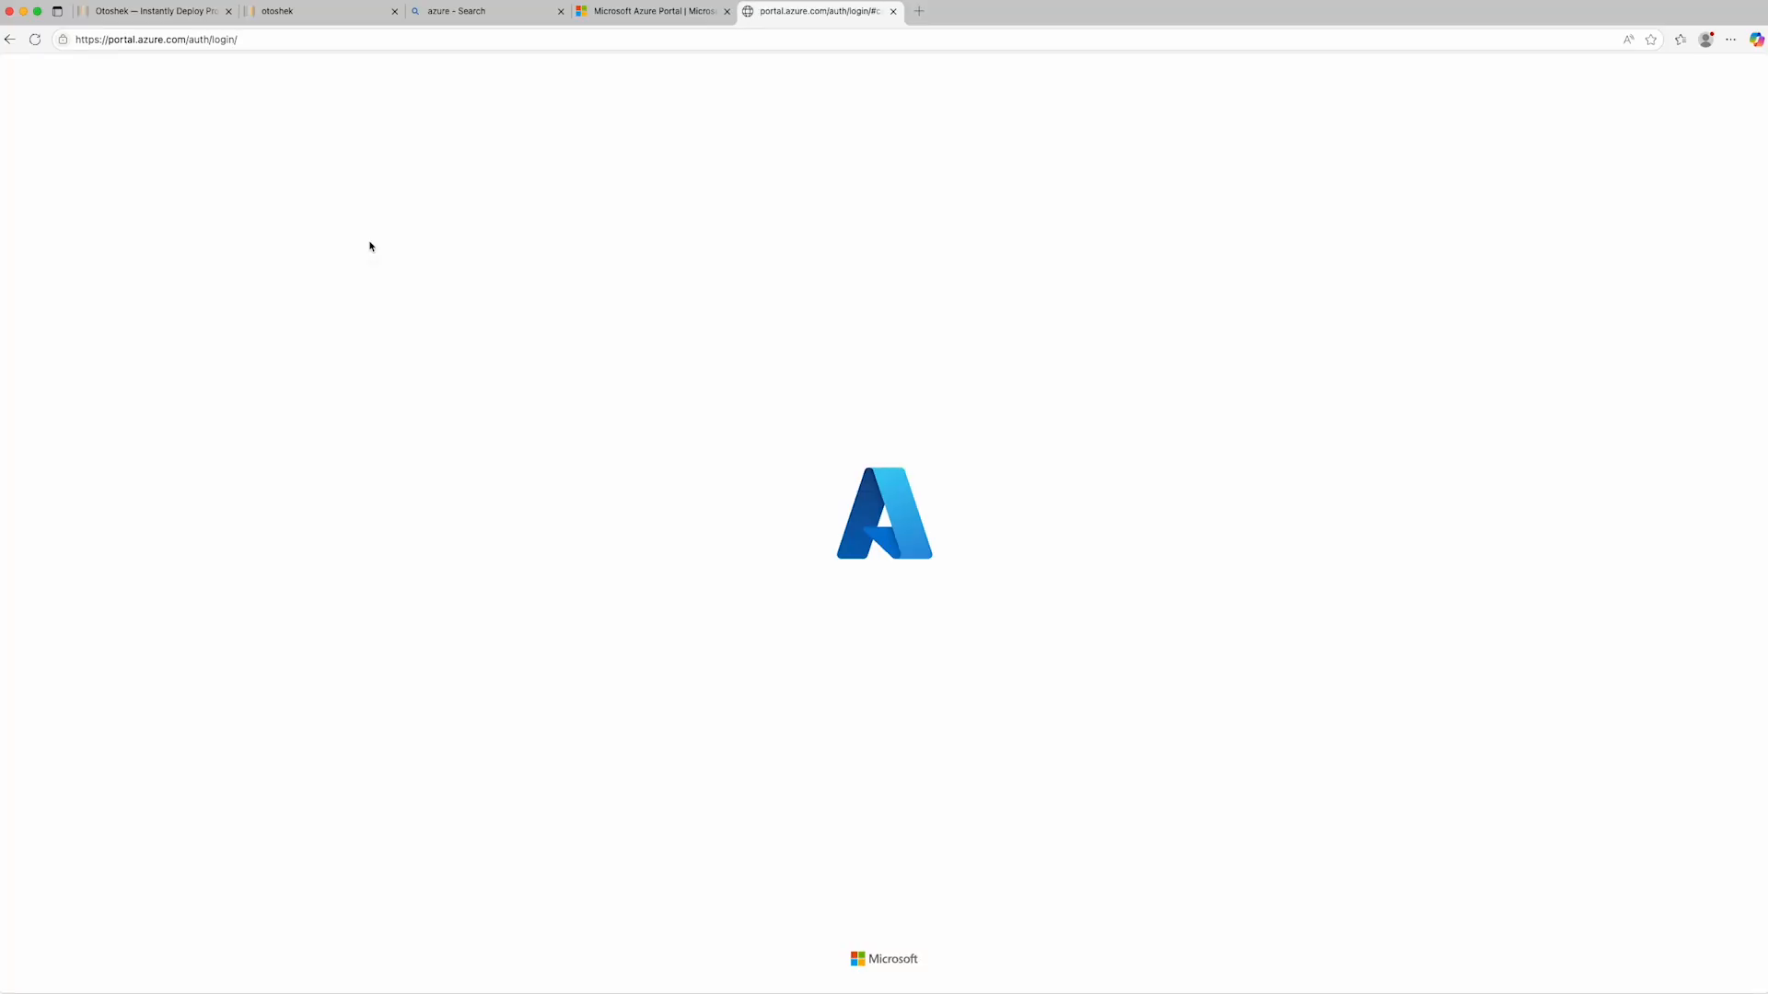
pyautogui.click(728, 12)
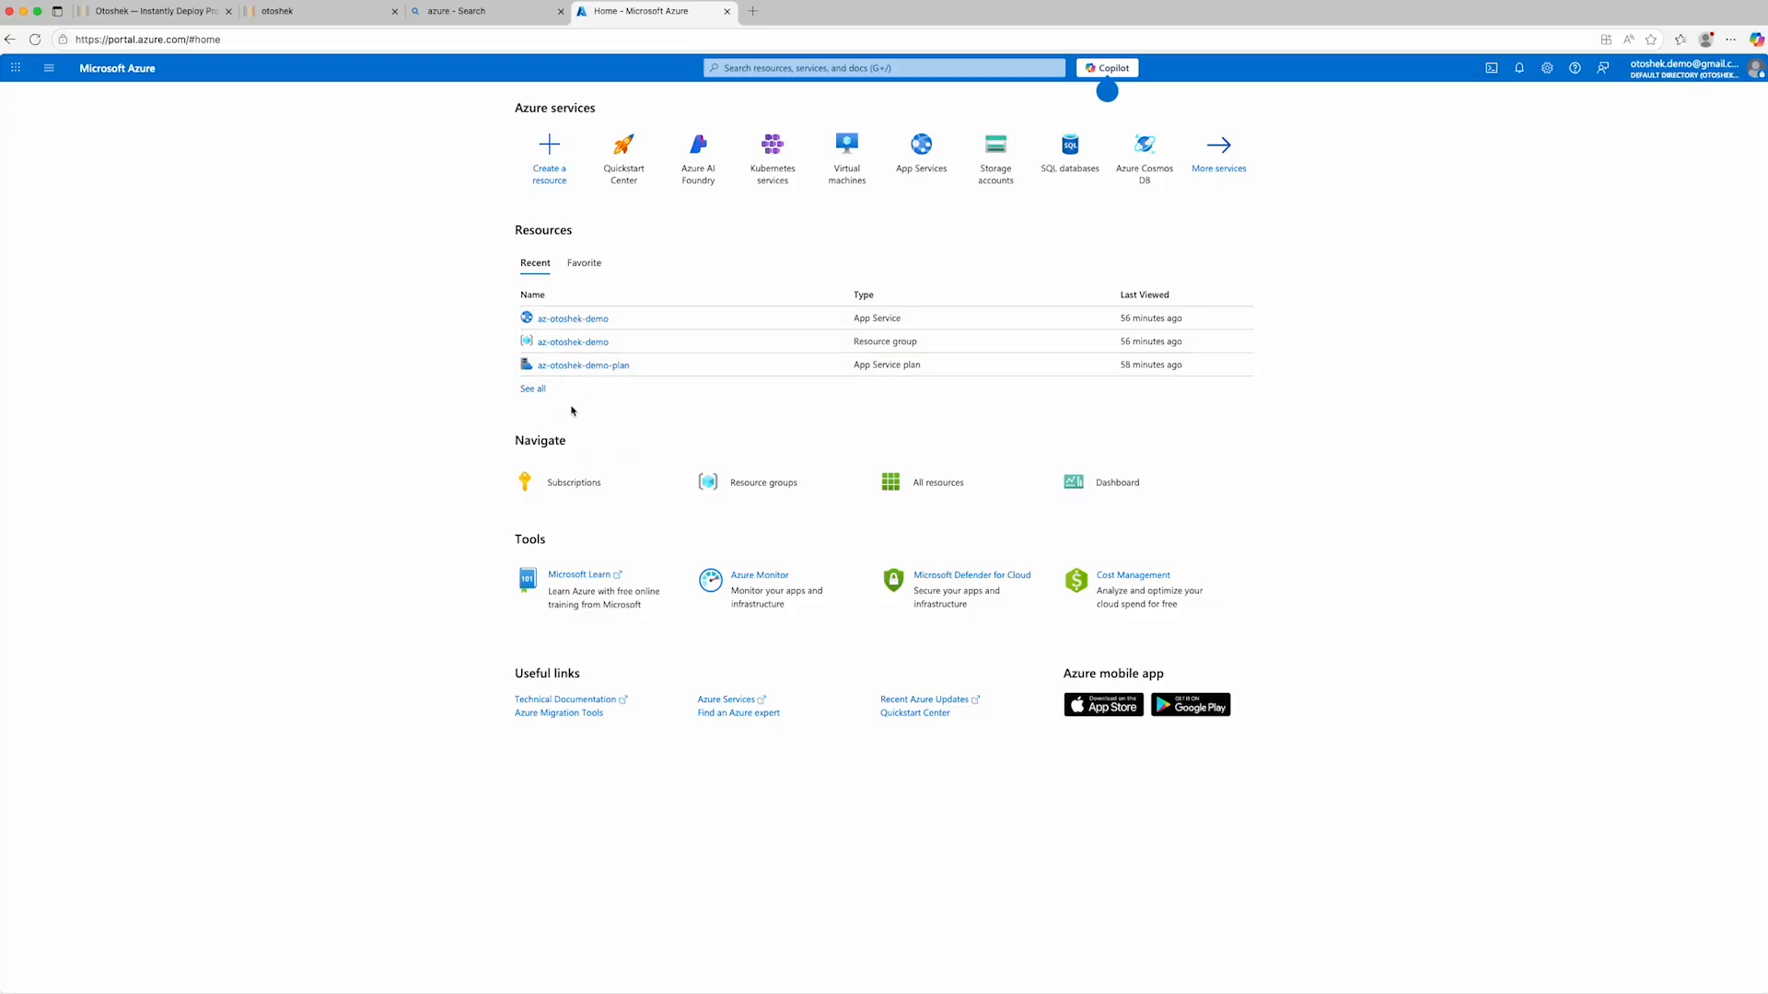
# - Open the App Service plan az-otoshek-demo-plan in the az-otoshek-demo resource group
pyautogui.click(742, 479)
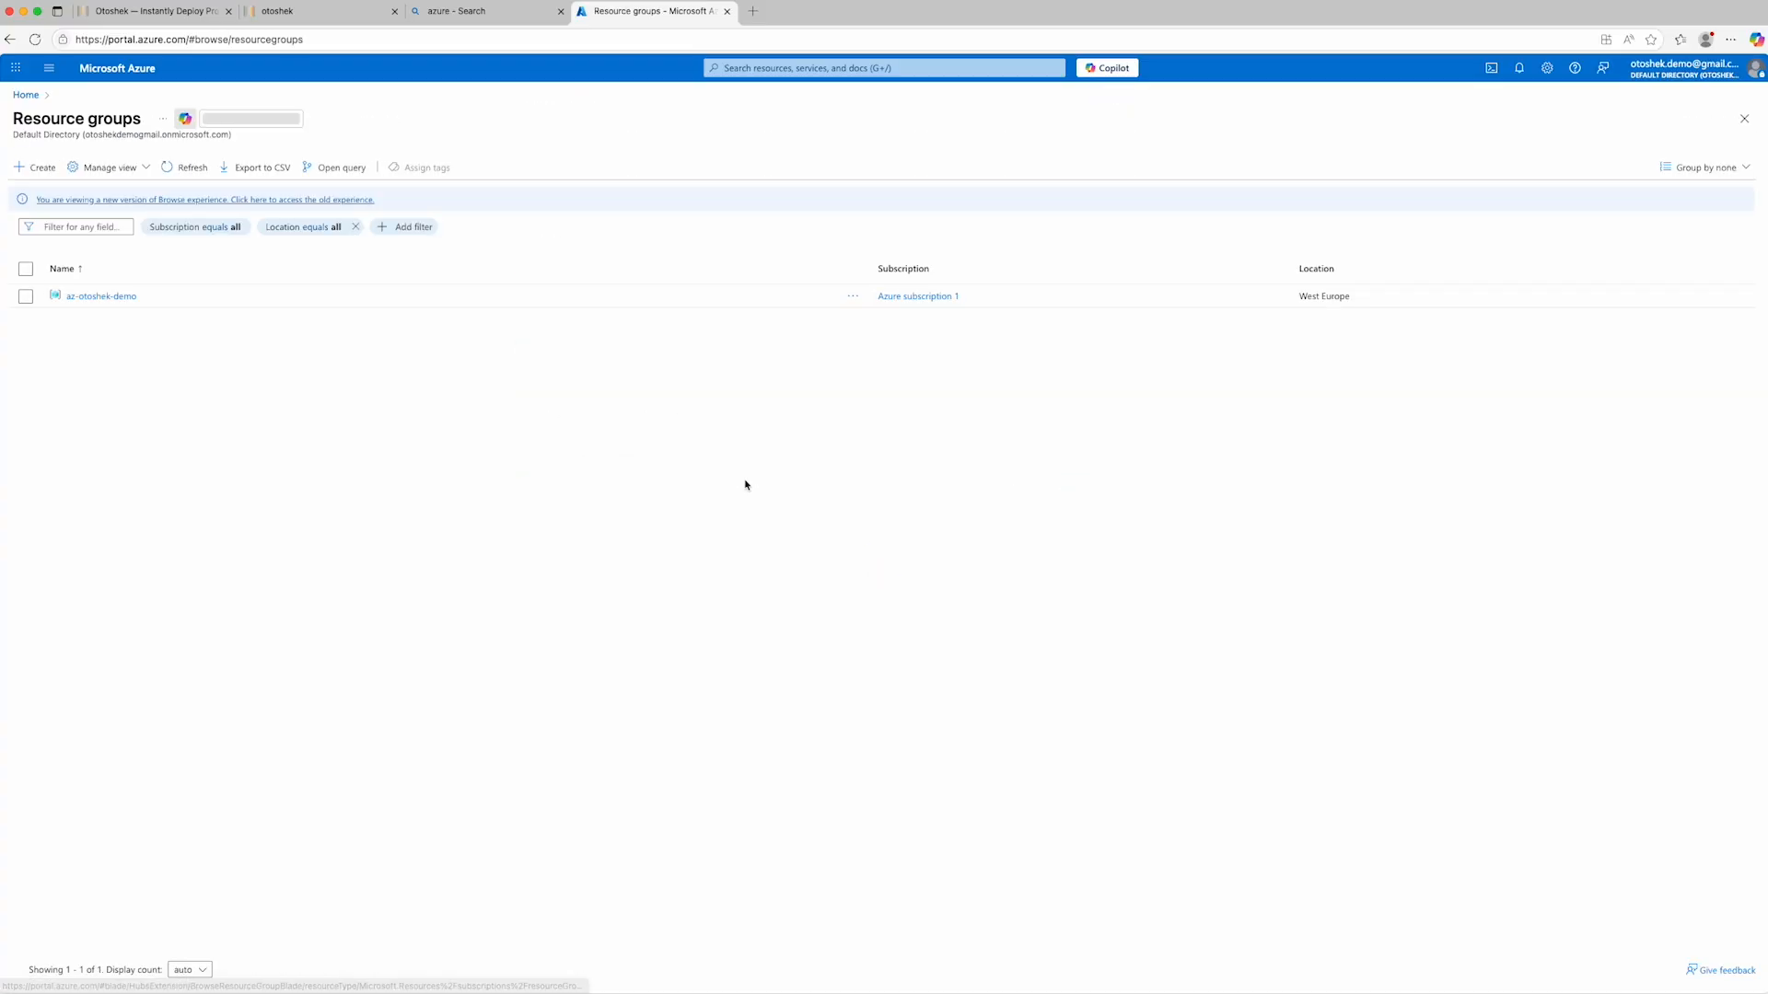
pyautogui.click(107, 299)
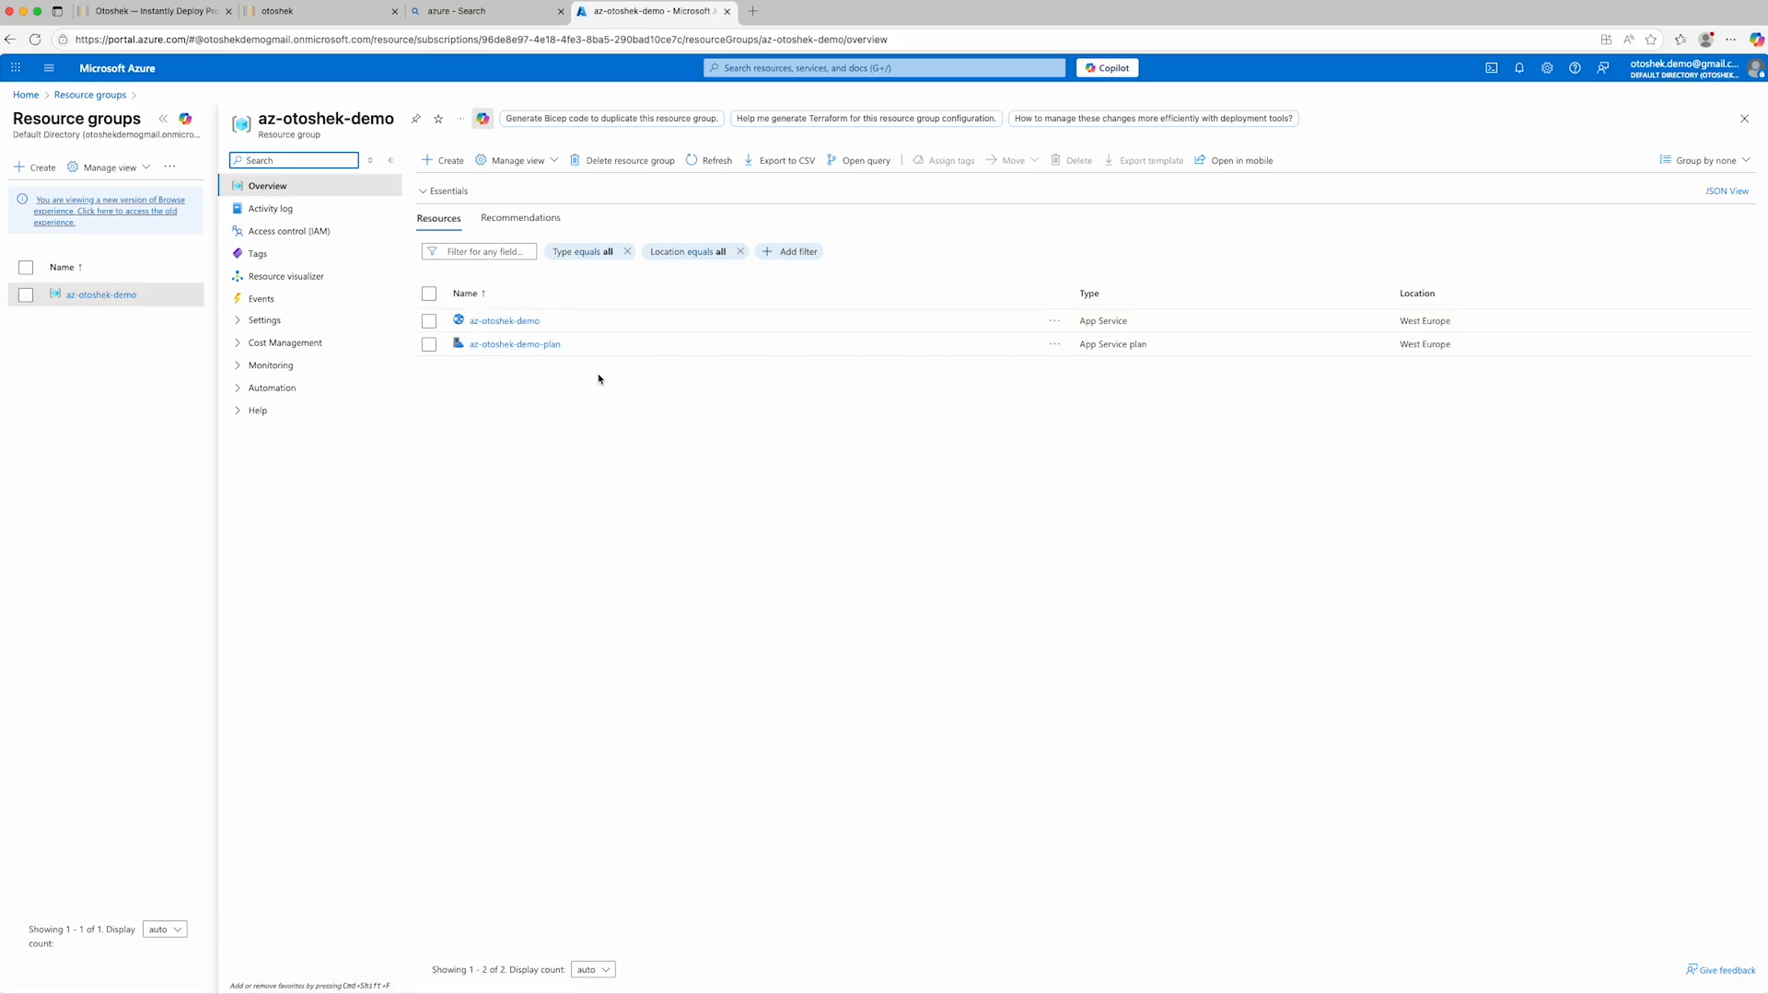
pyautogui.click(516, 345)
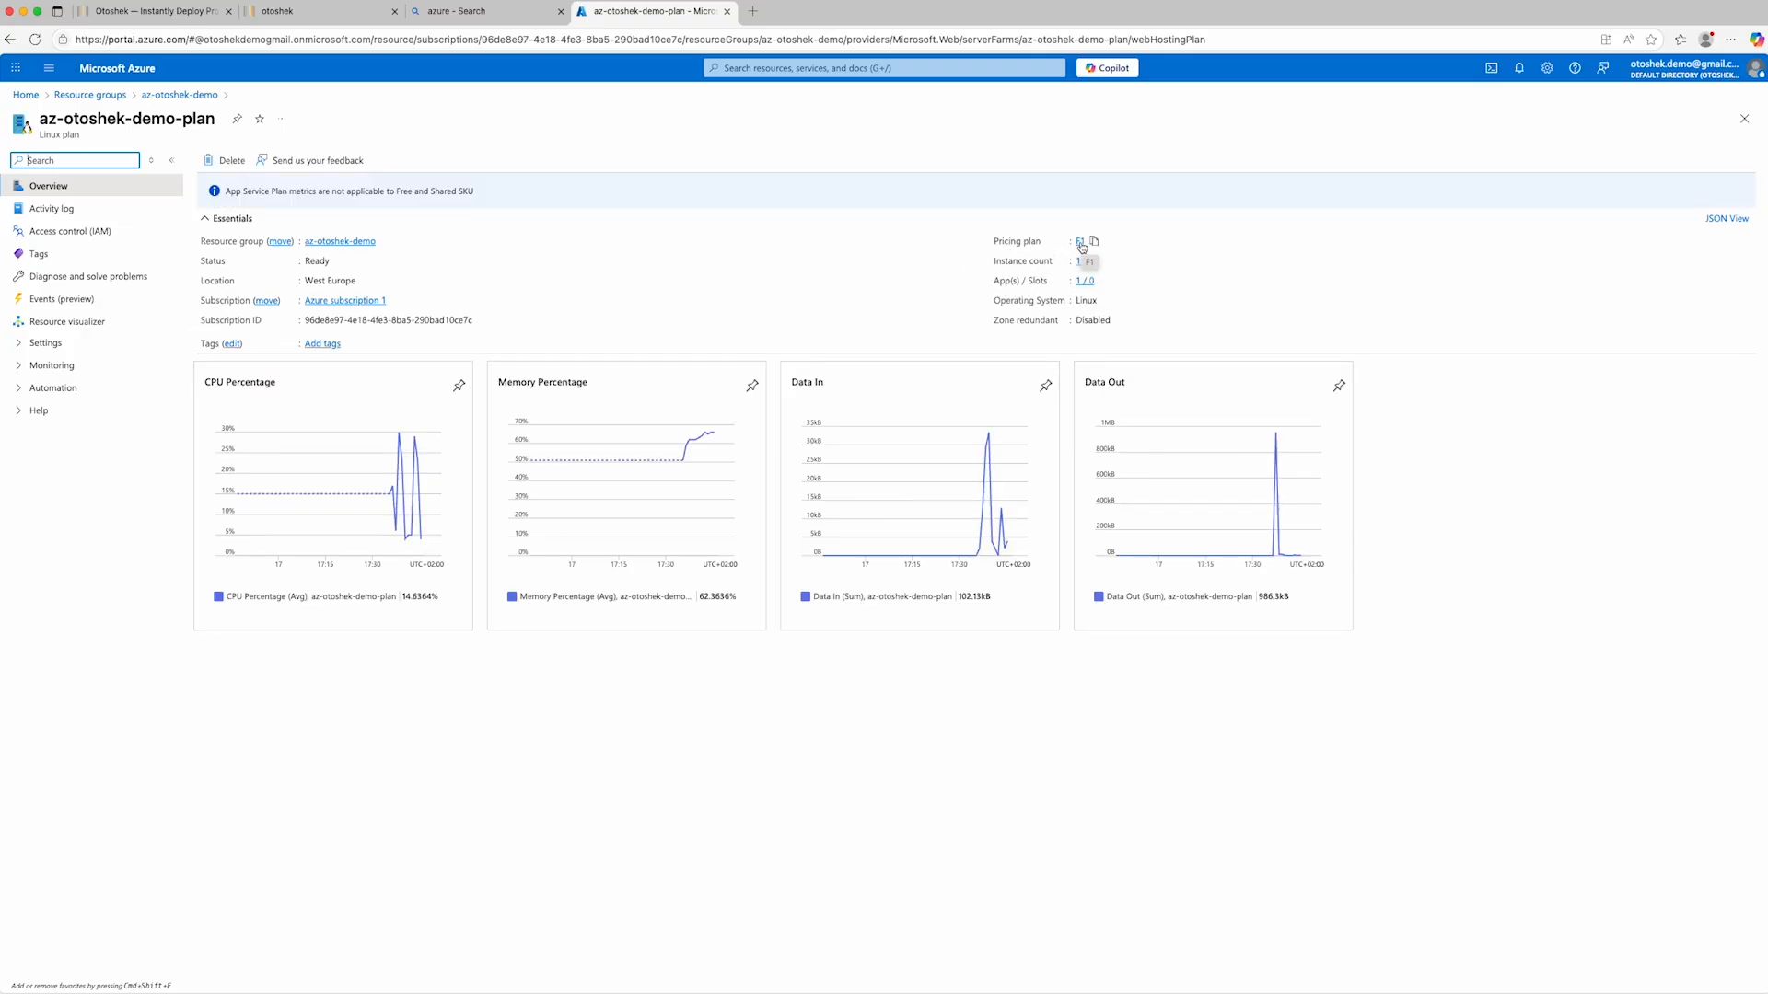
# - Compare the costs of the Free F1 and Basic B1 pricing plans, and leave the plan selection without applying a change
pyautogui.click(1081, 243)
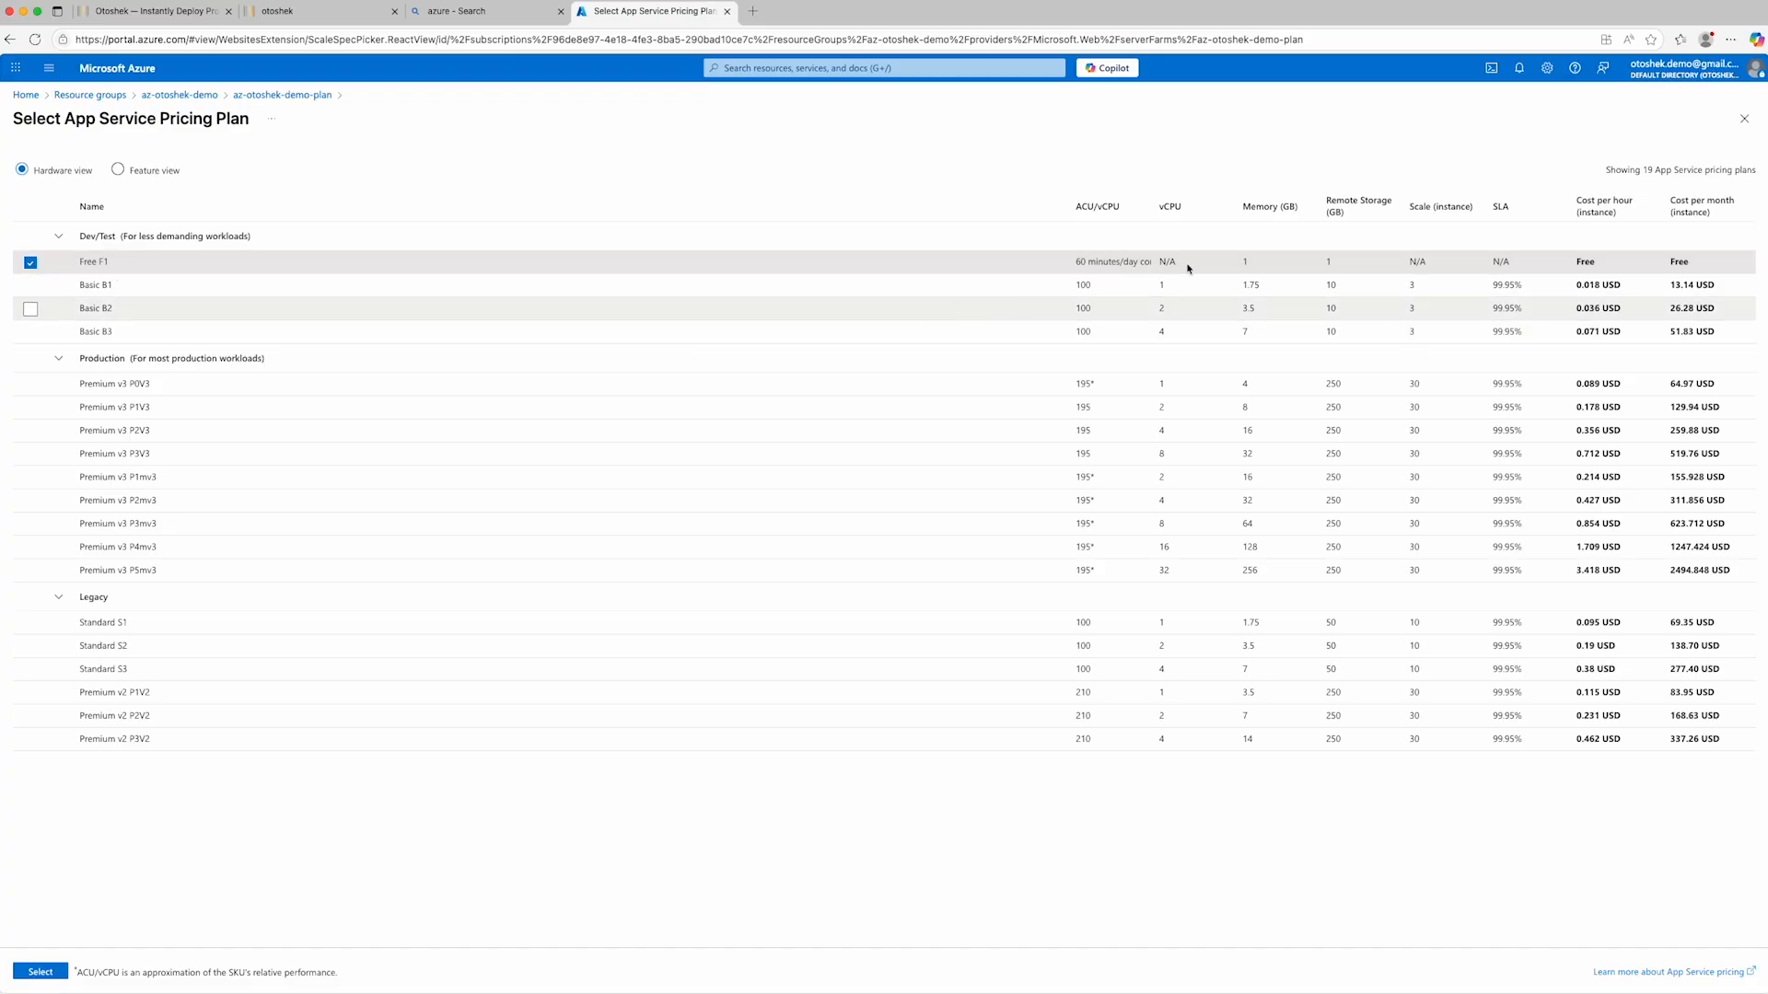
pyautogui.moveTo(1576, 261); pyautogui.dragTo(1691, 271)
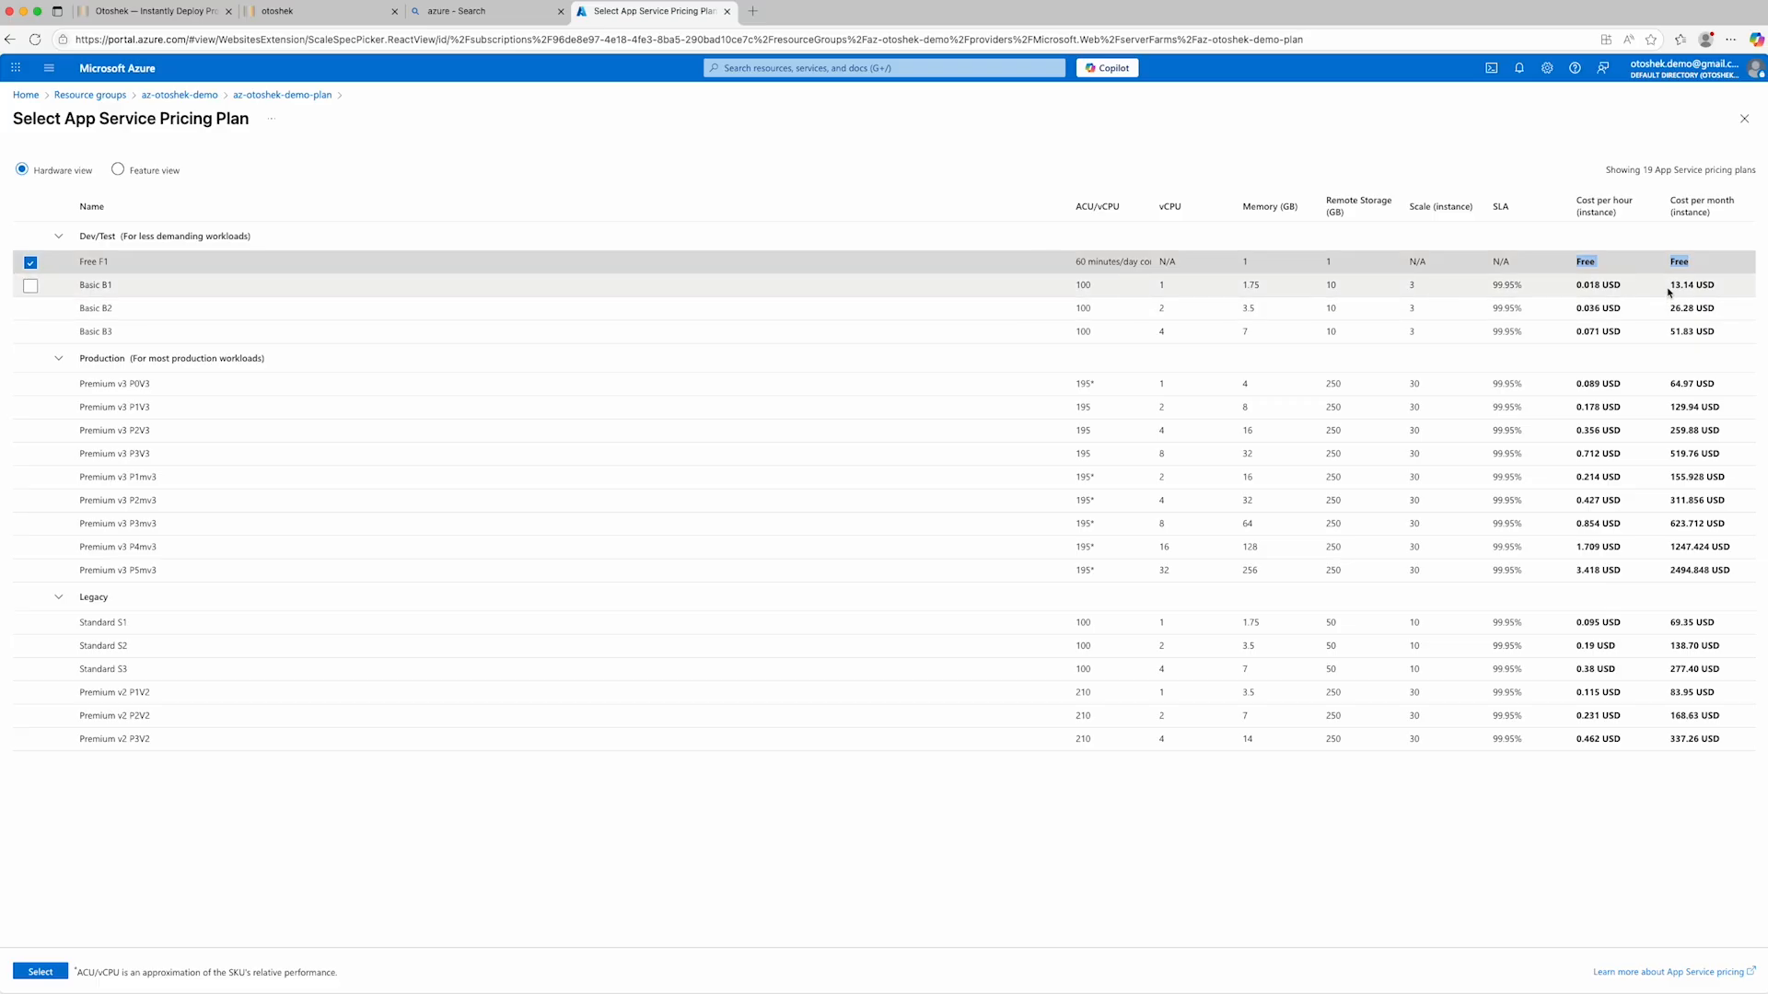
pyautogui.moveTo(1669, 286); pyautogui.dragTo(1718, 287)
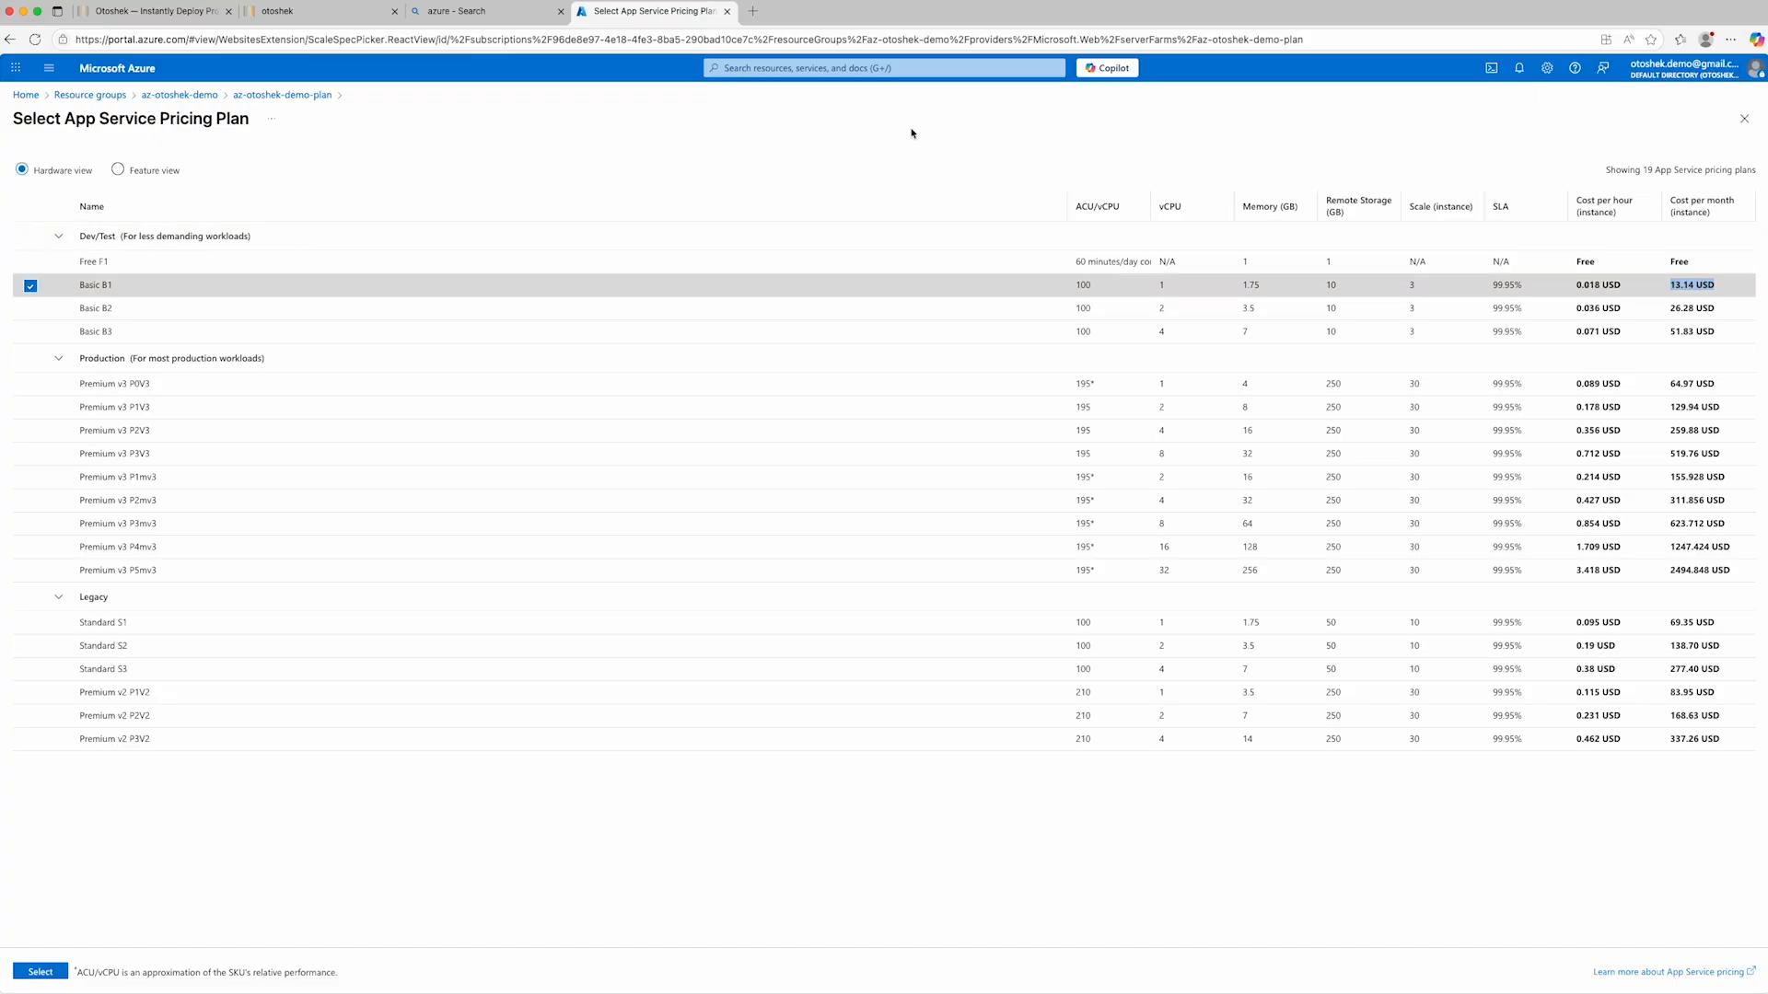
pyautogui.click(1743, 117)
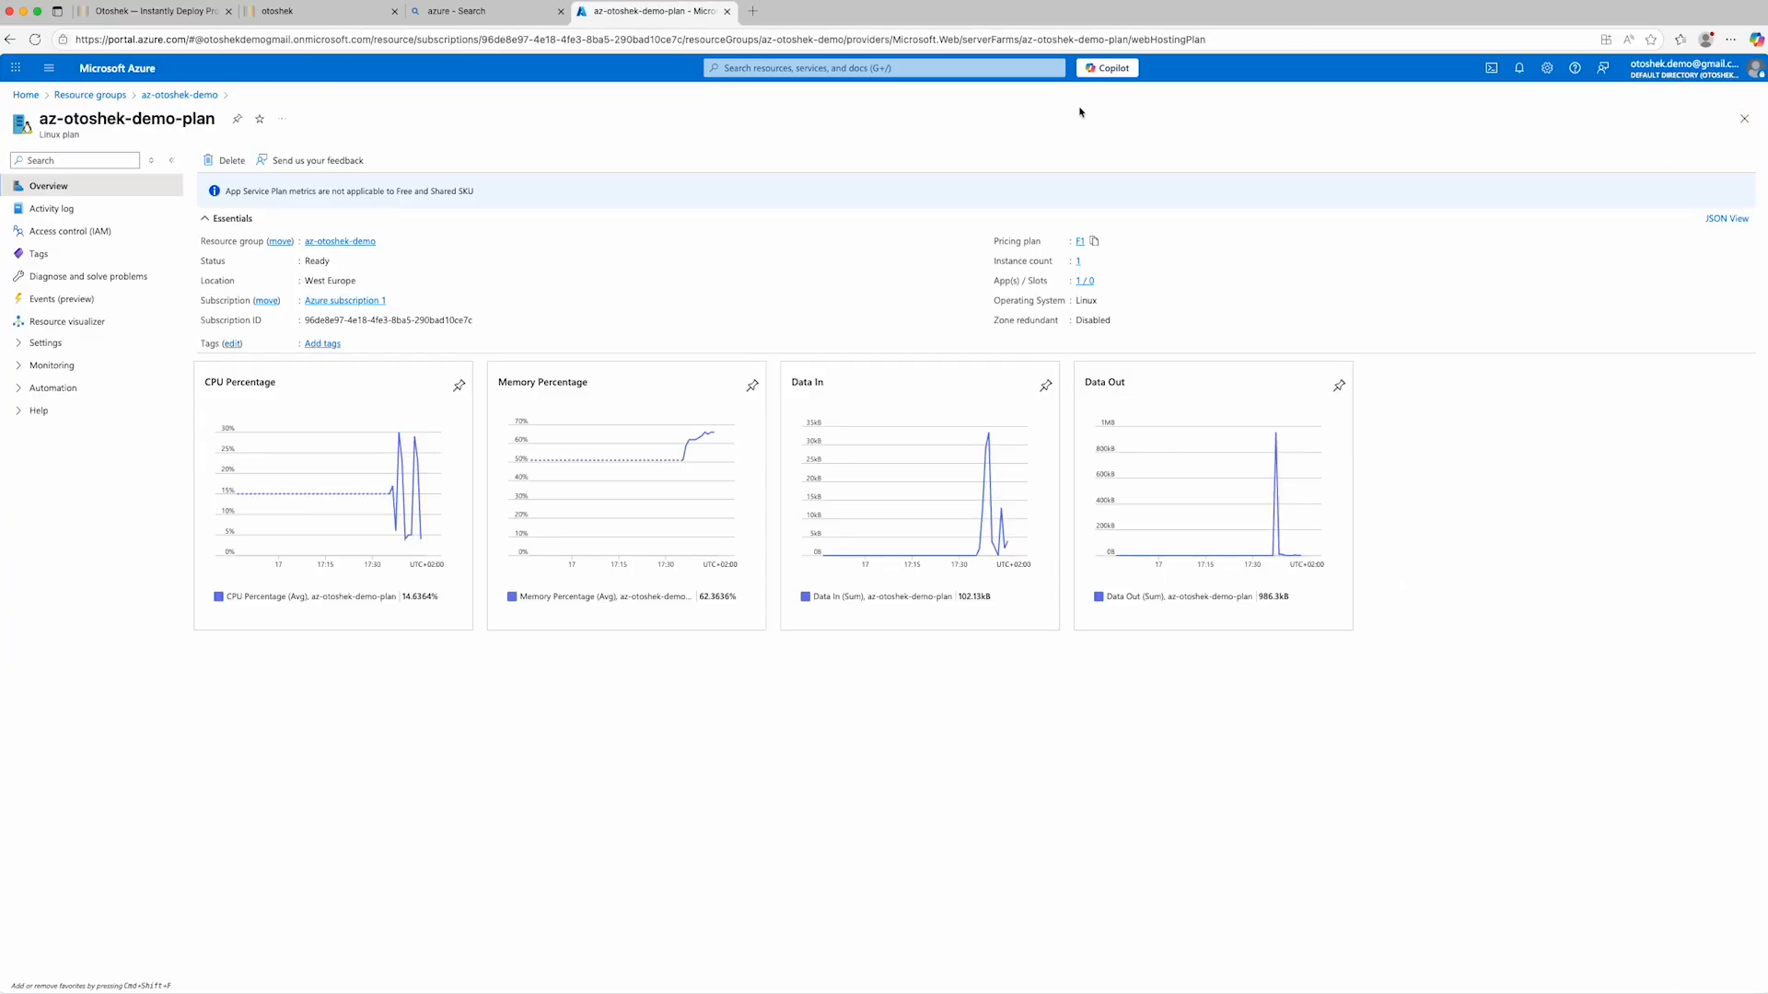
# - Go back to the resource groups and open the az-otoshek-demo App Service in the az-otoshek-demo group
pyautogui.click(99, 95)
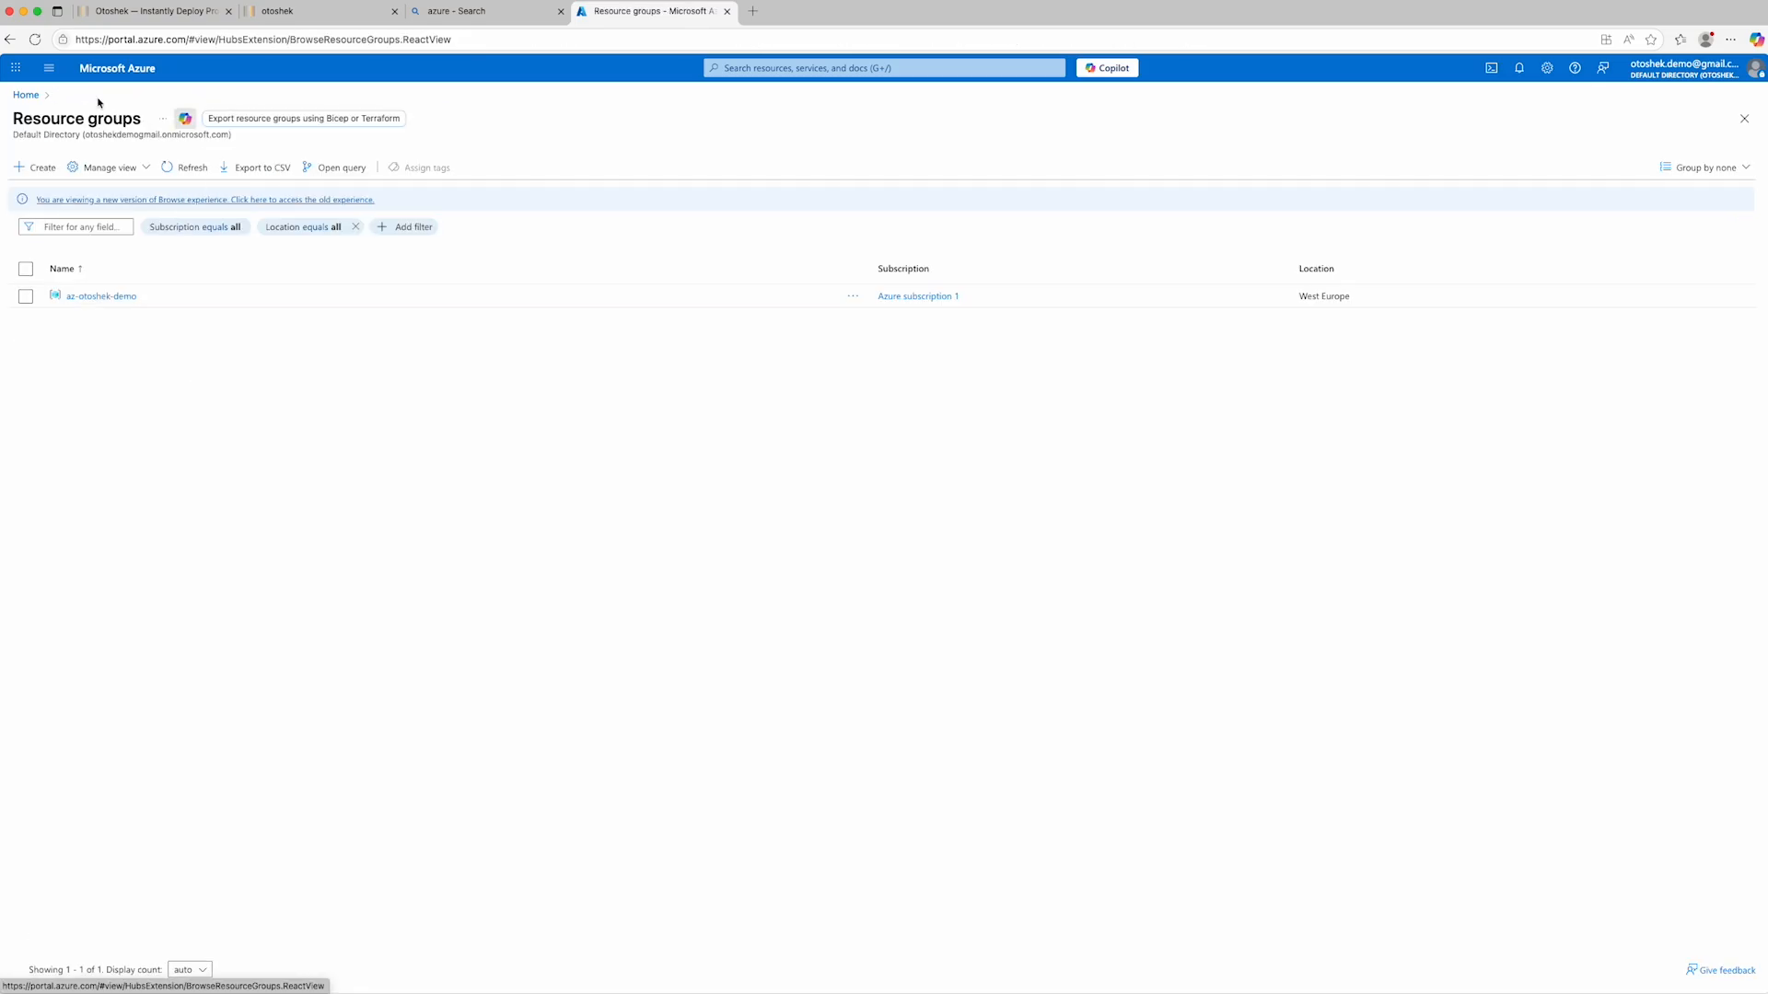
pyautogui.click(104, 300)
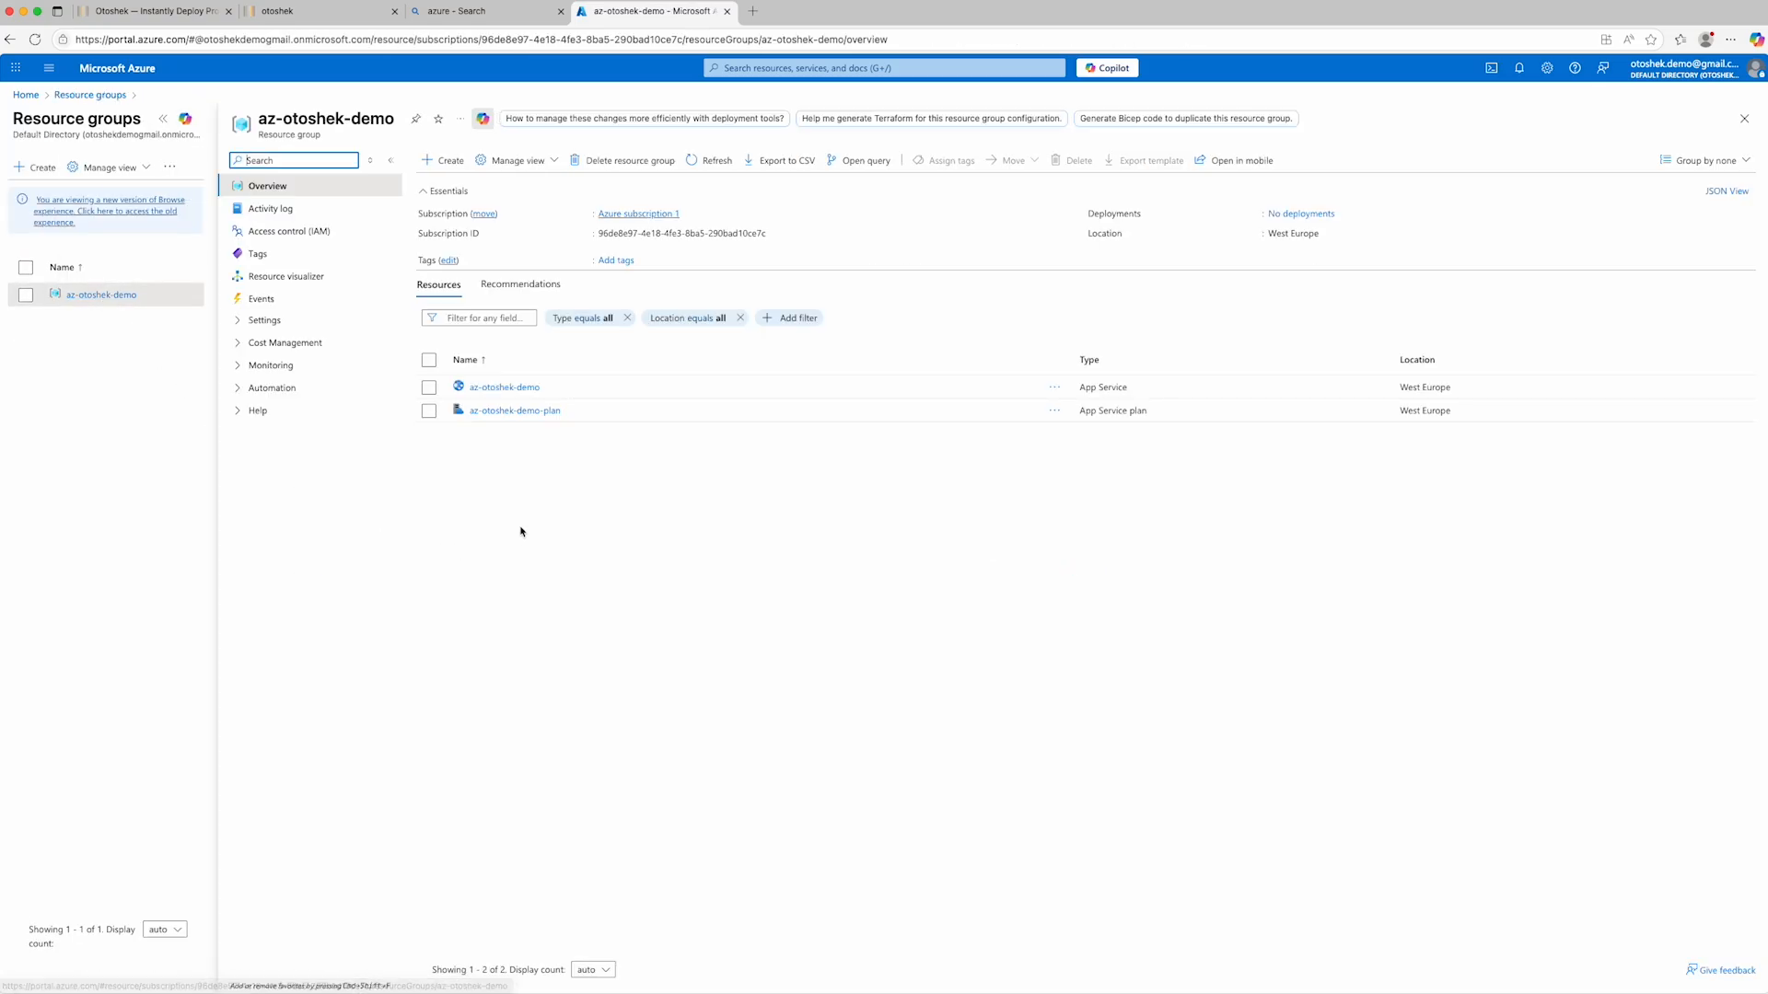
pyautogui.click(504, 388)
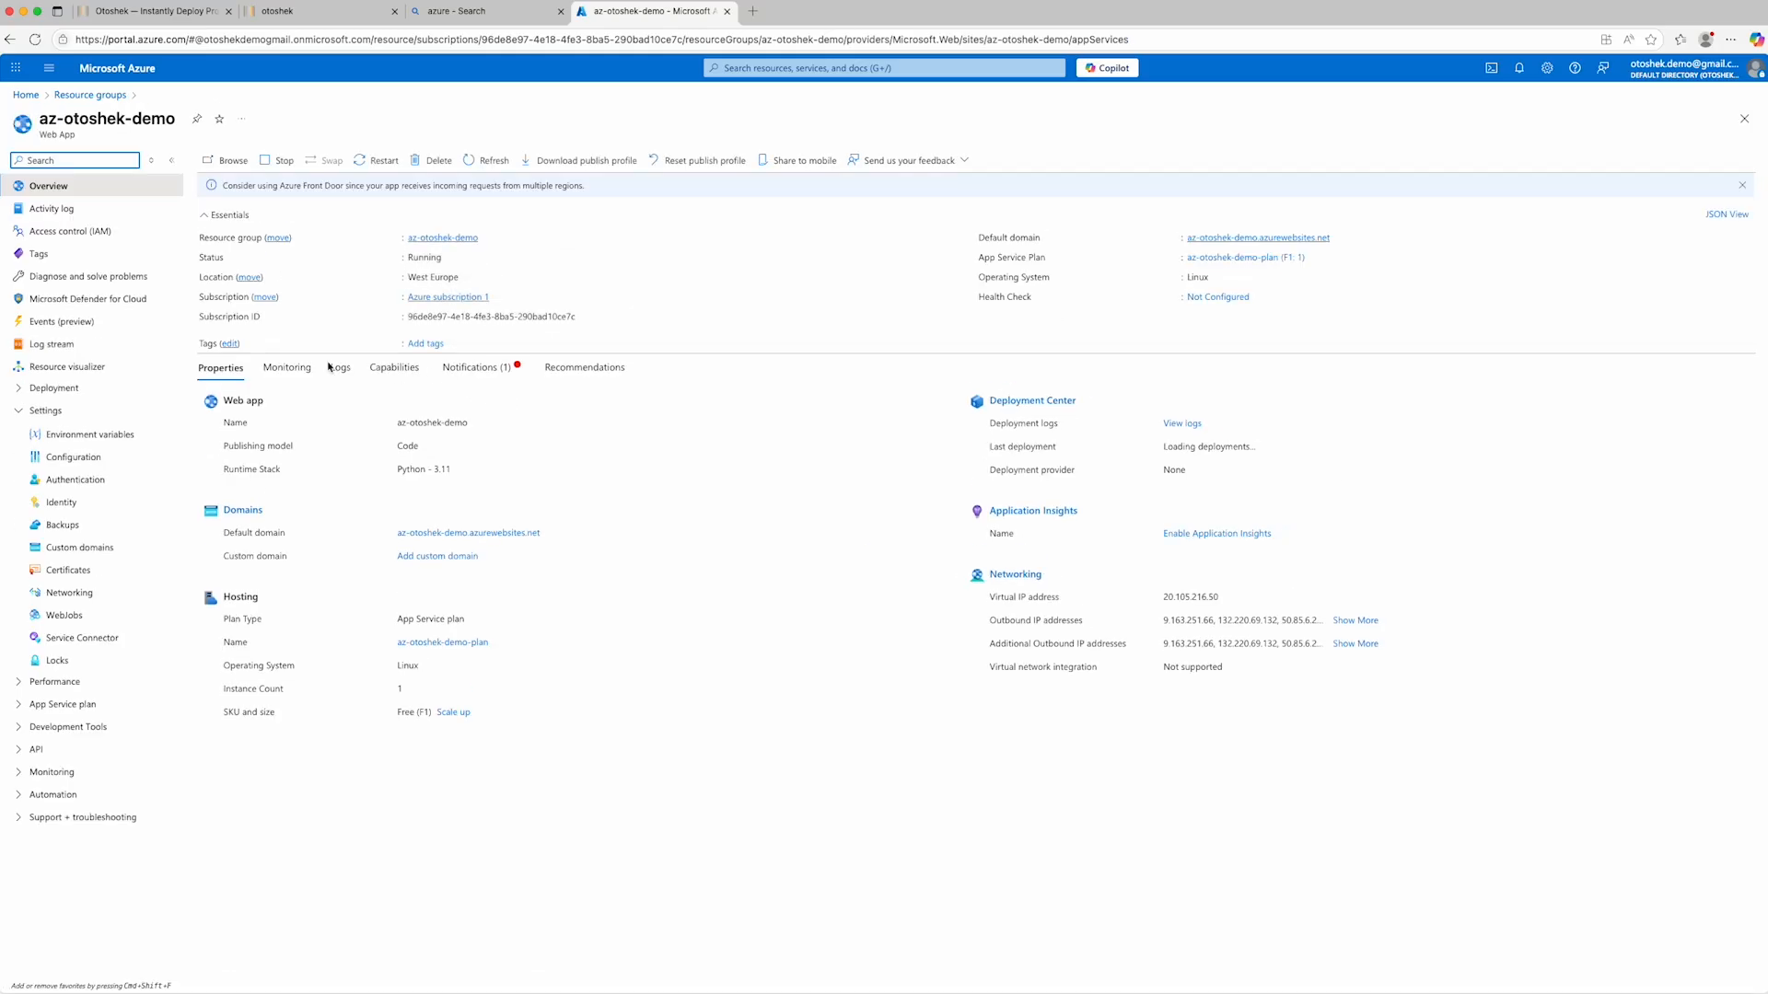
# - Review the app settings listed in the environment variables of the az-otoshek-demo web app
pyautogui.click(89, 439)
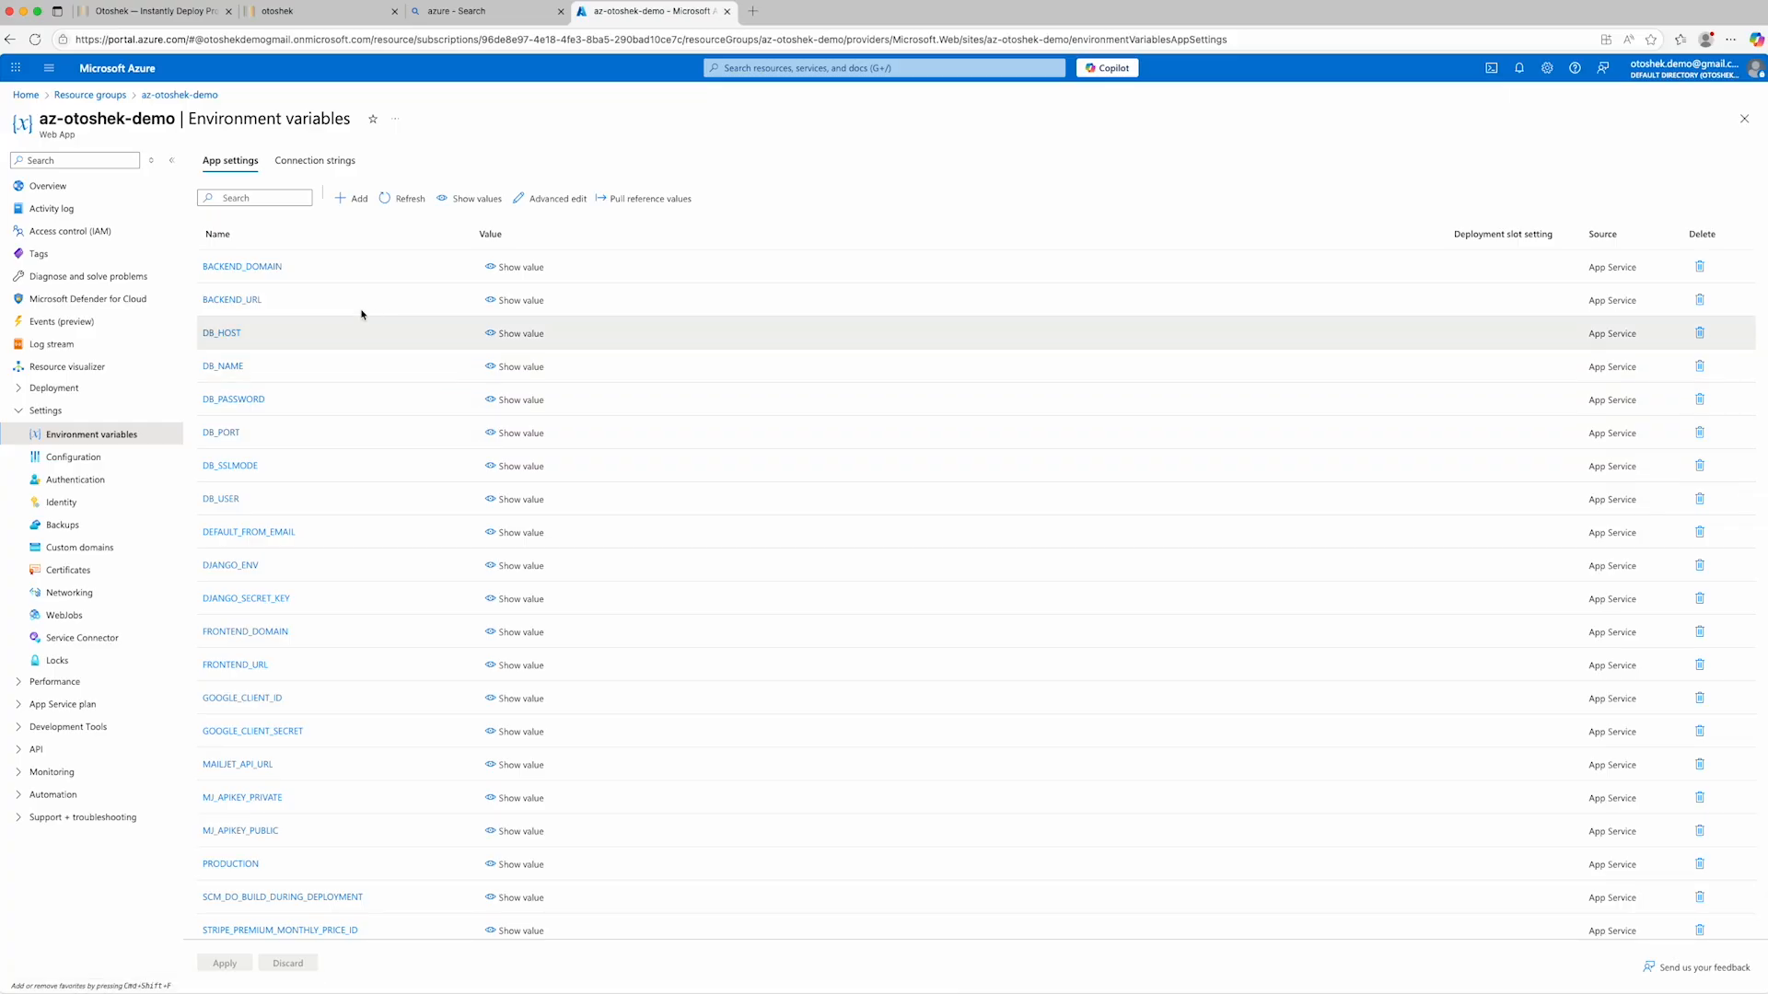
pyautogui.scroll(-2, 316, 363)
pyautogui.scroll(-5, 315, 366)
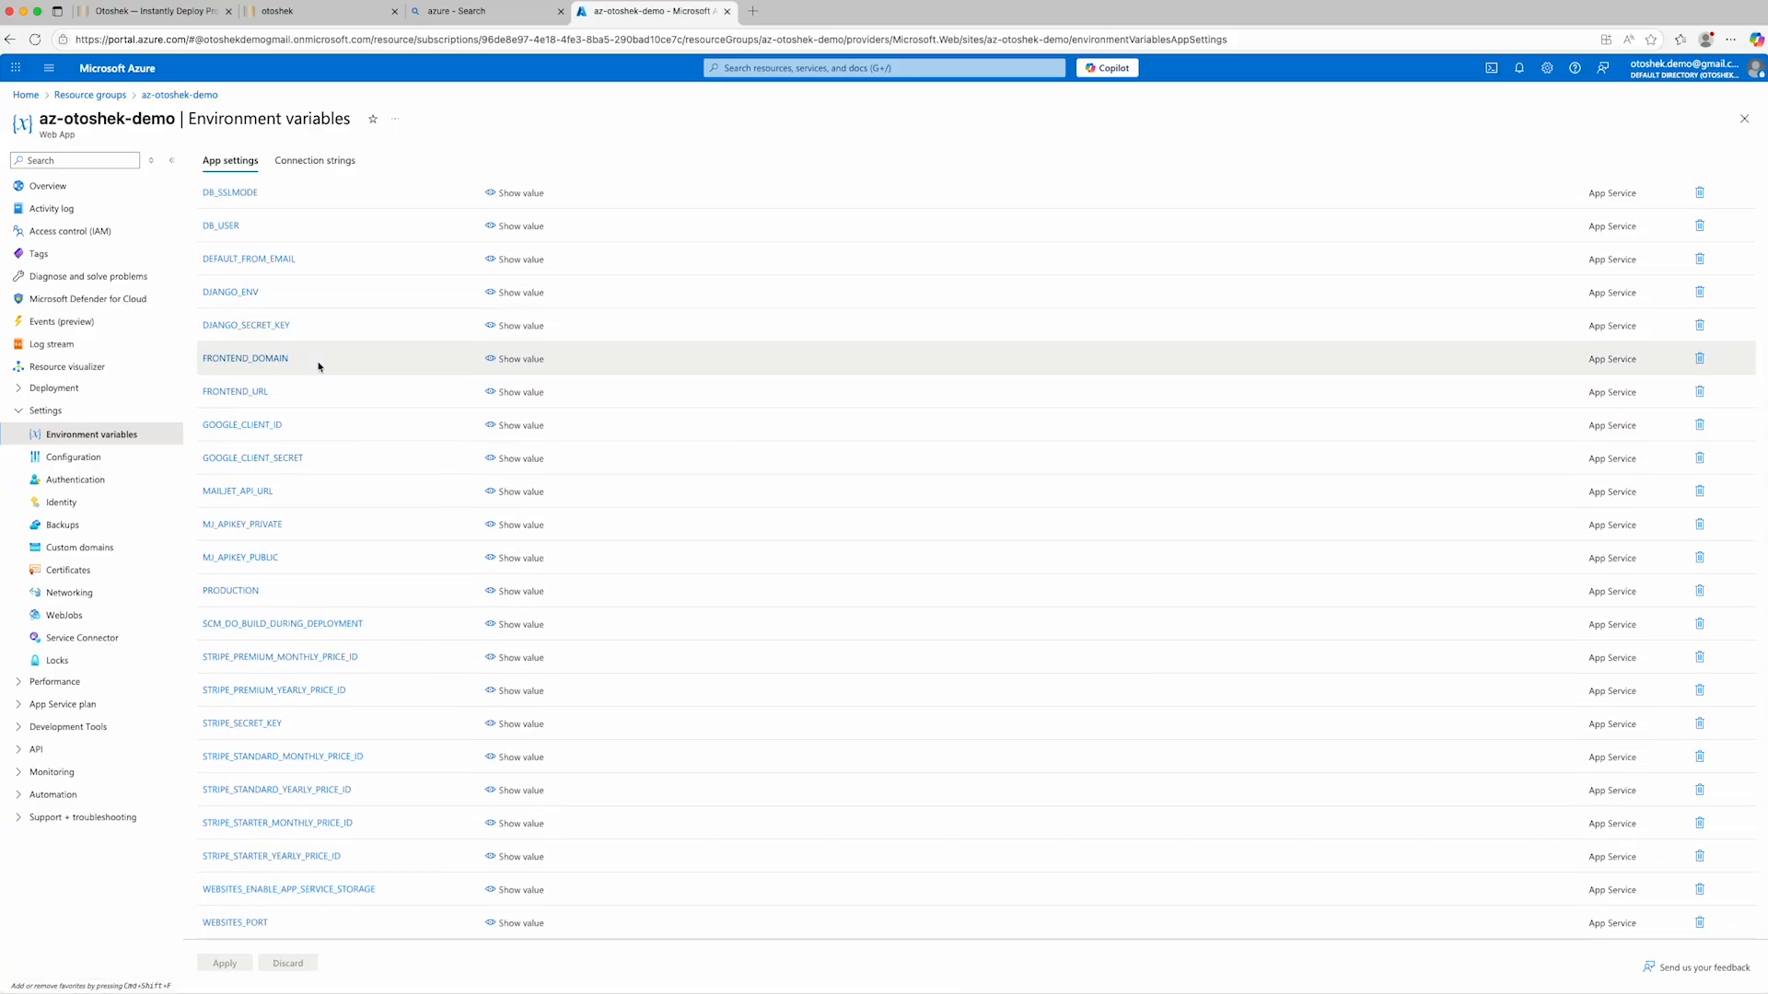
pyautogui.scroll(1, 317, 366)
pyautogui.scroll(4, 319, 366)
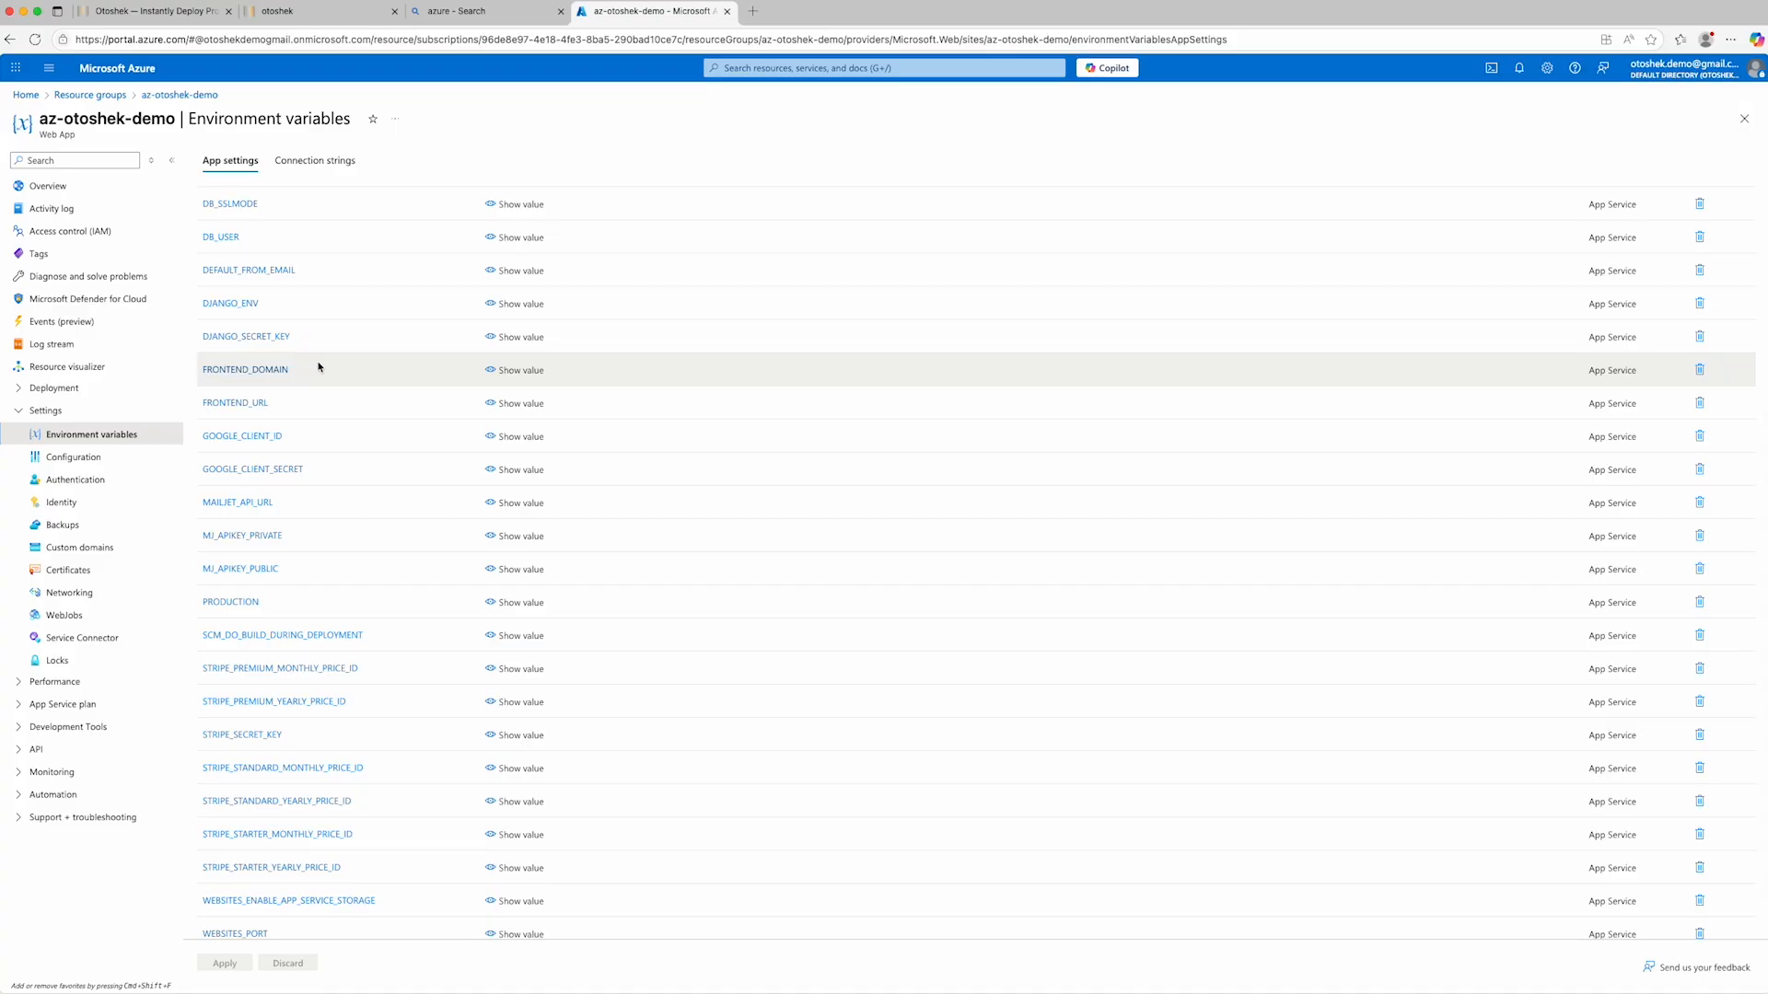
pyautogui.scroll(-4, 319, 367)
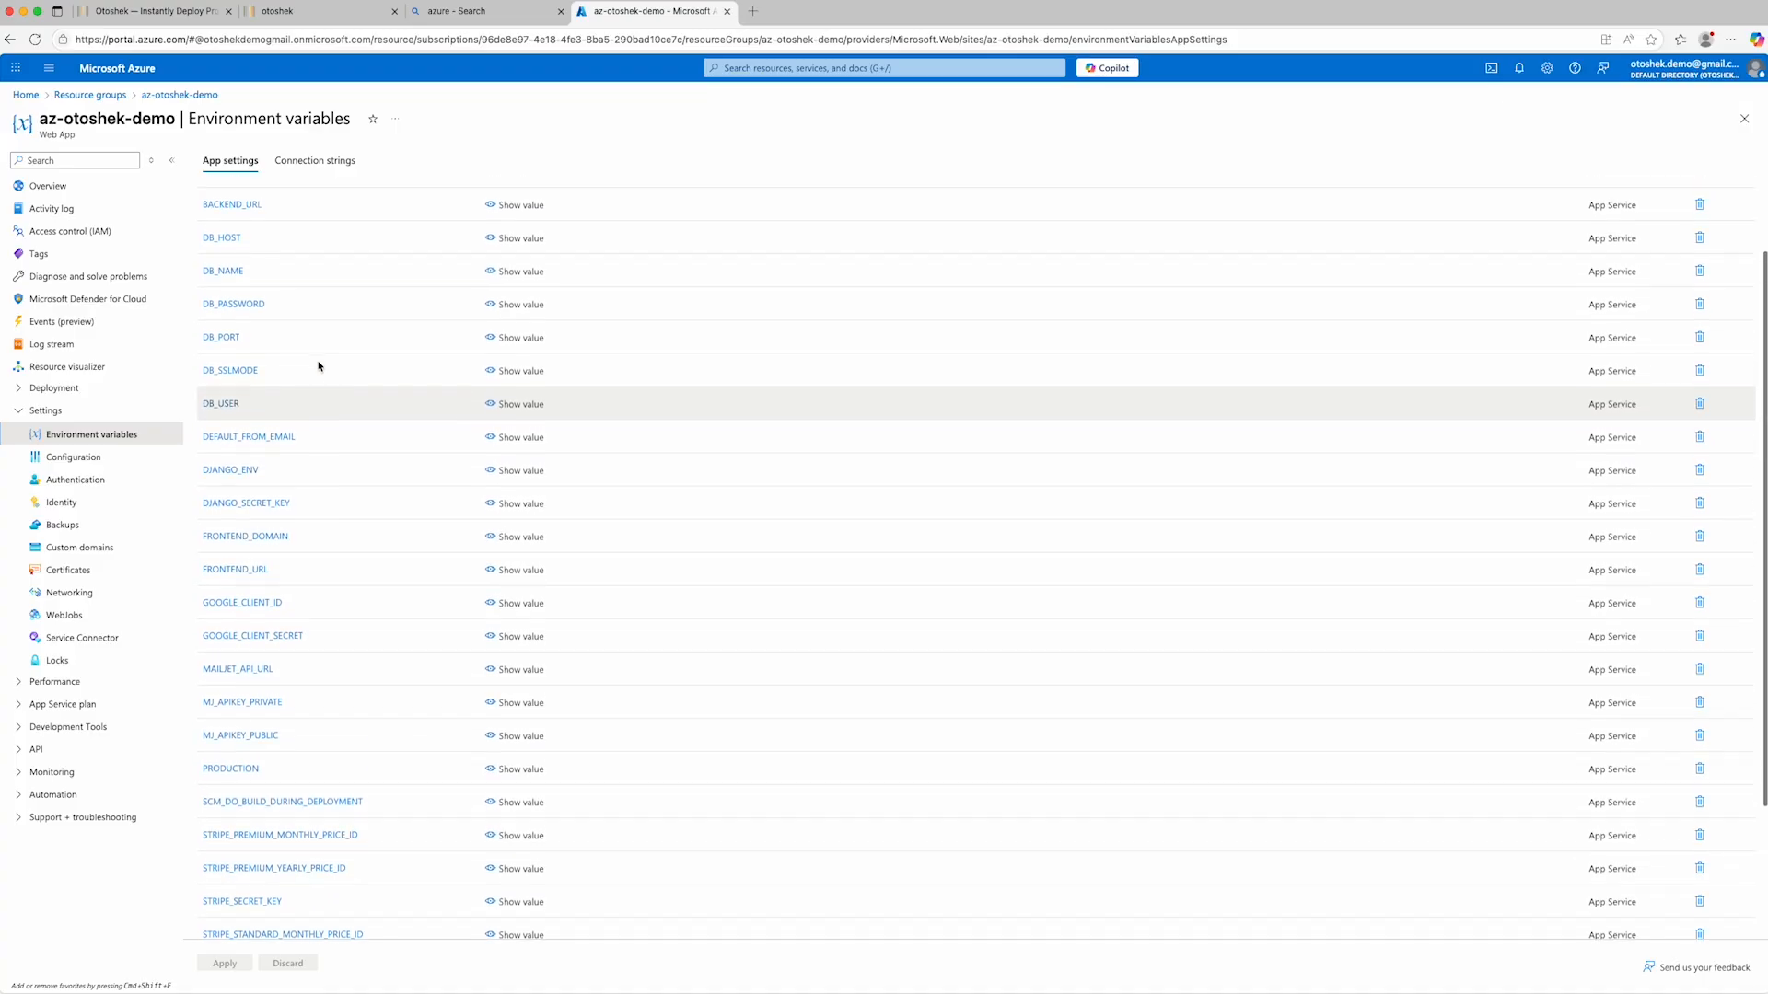
# - Switch to the deployed Otoshek site, go to its home page and sign out of the current account
pyautogui.click(308, 11)
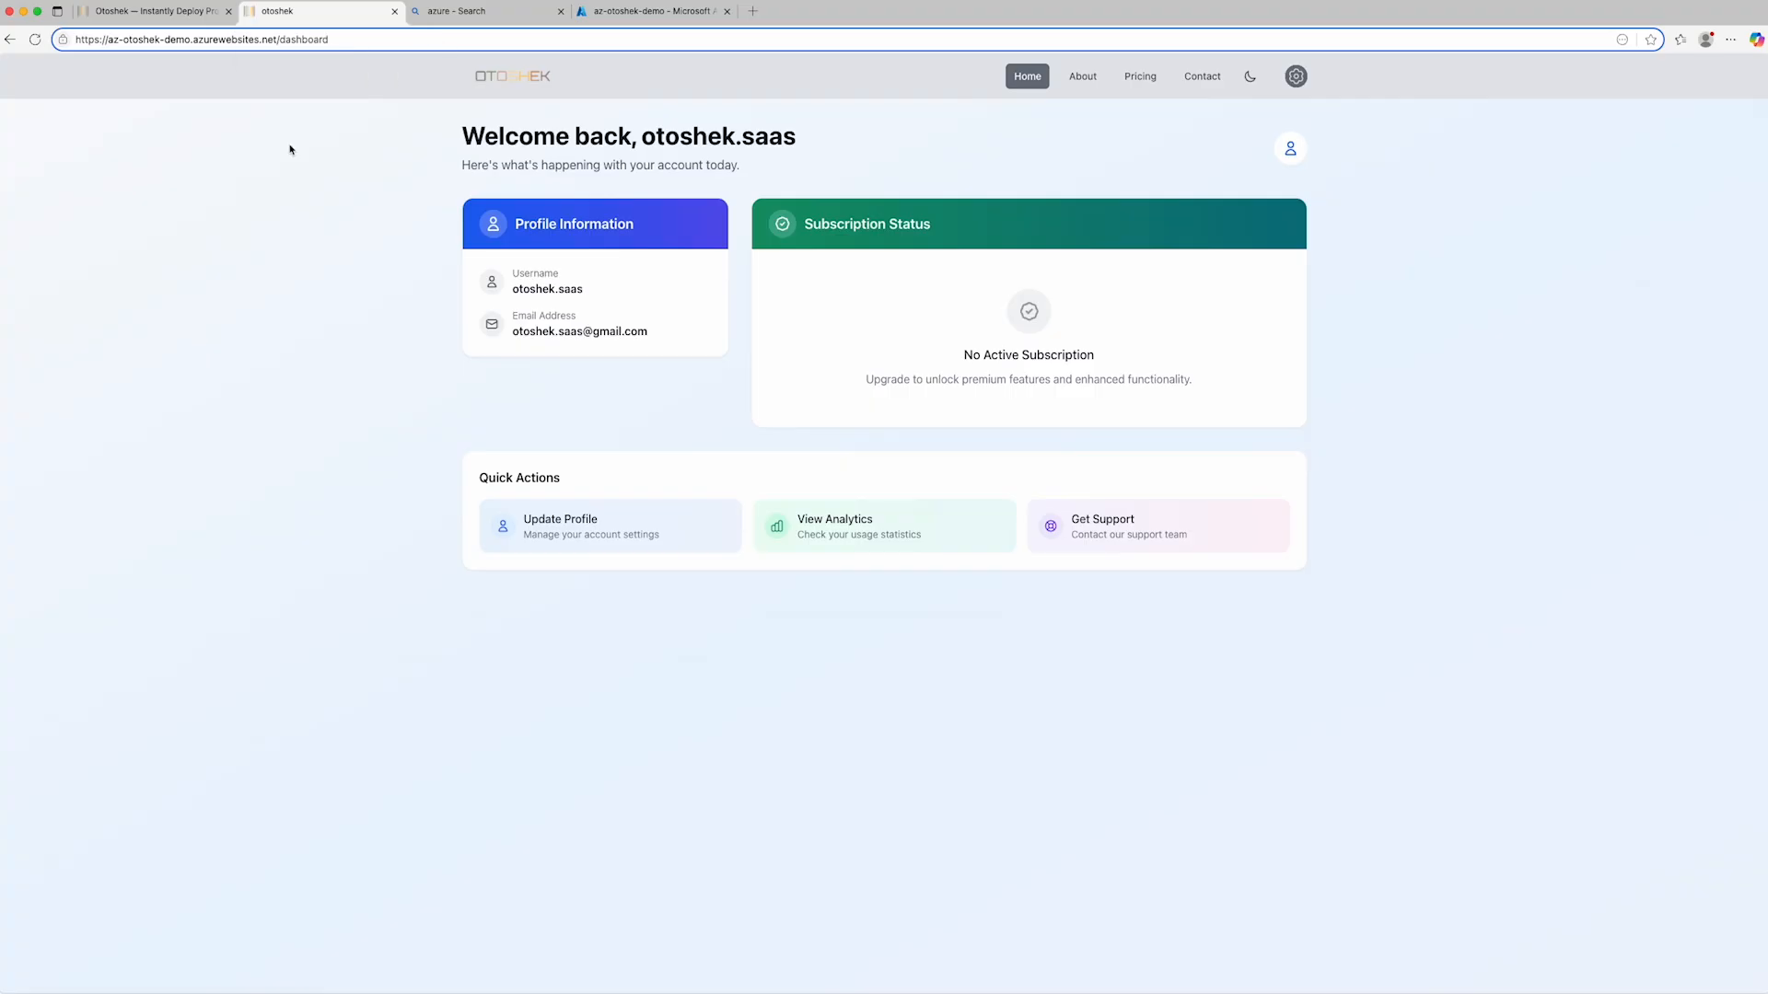
pyautogui.click(493, 74)
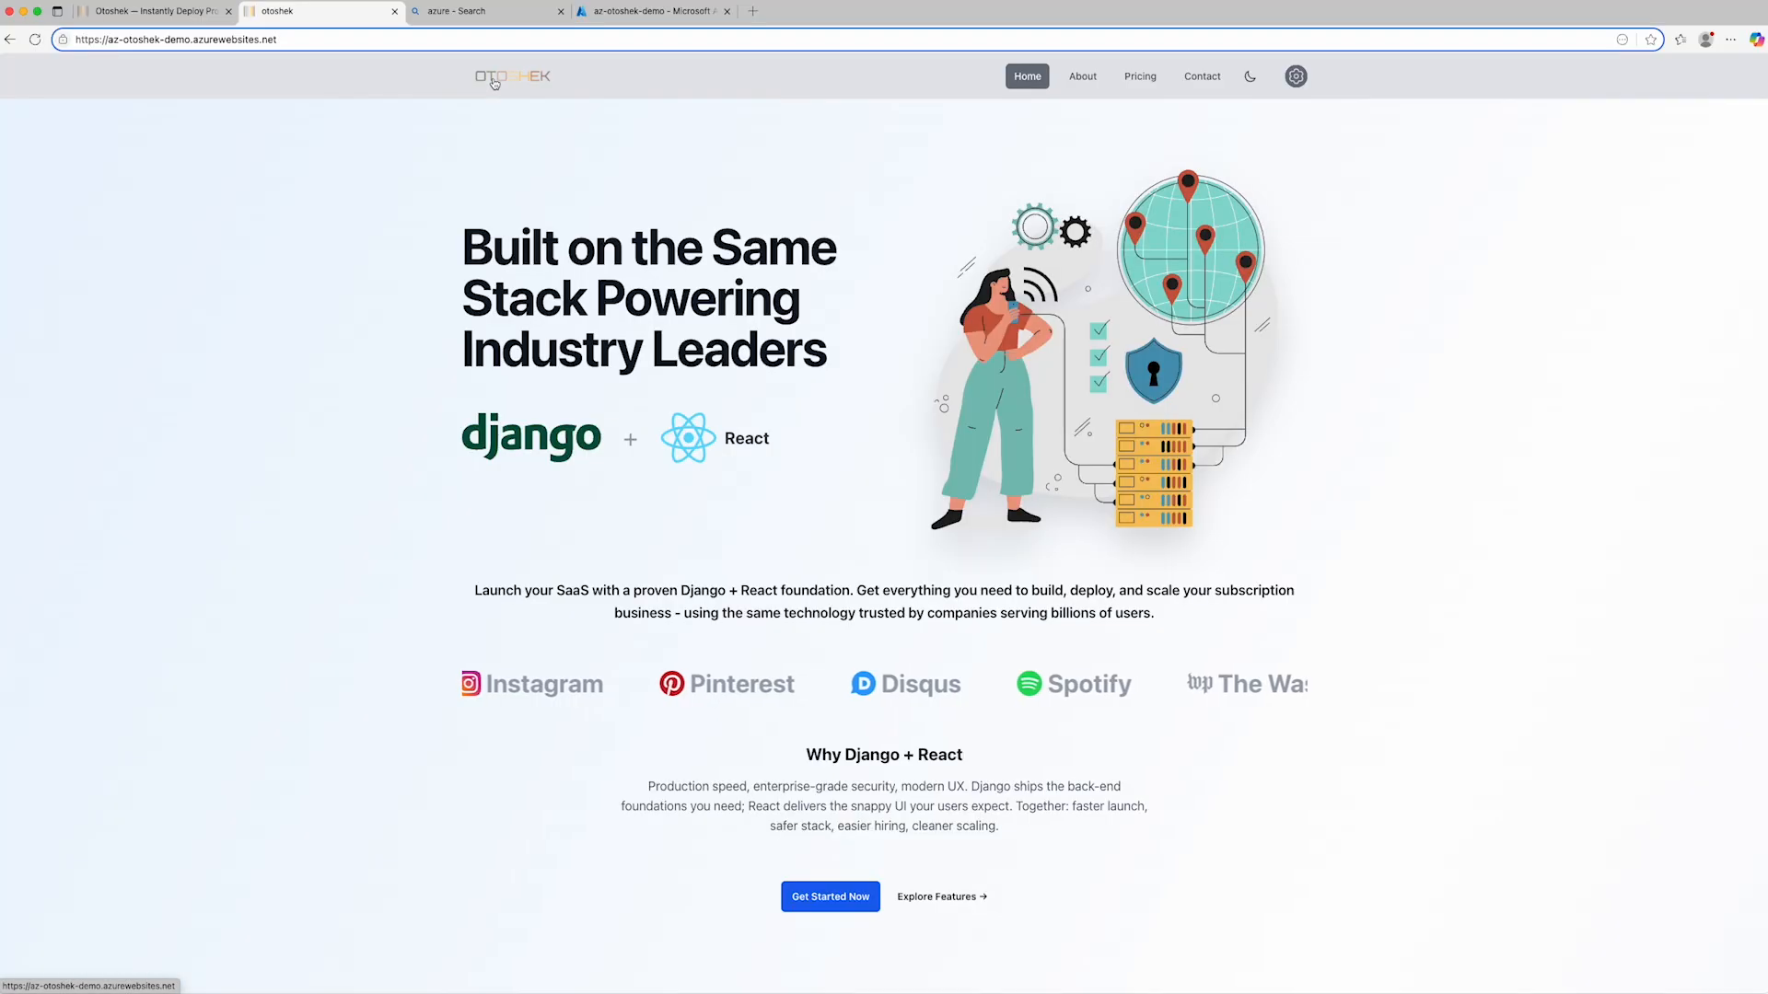
pyautogui.click(1297, 77)
pyautogui.click(1283, 139)
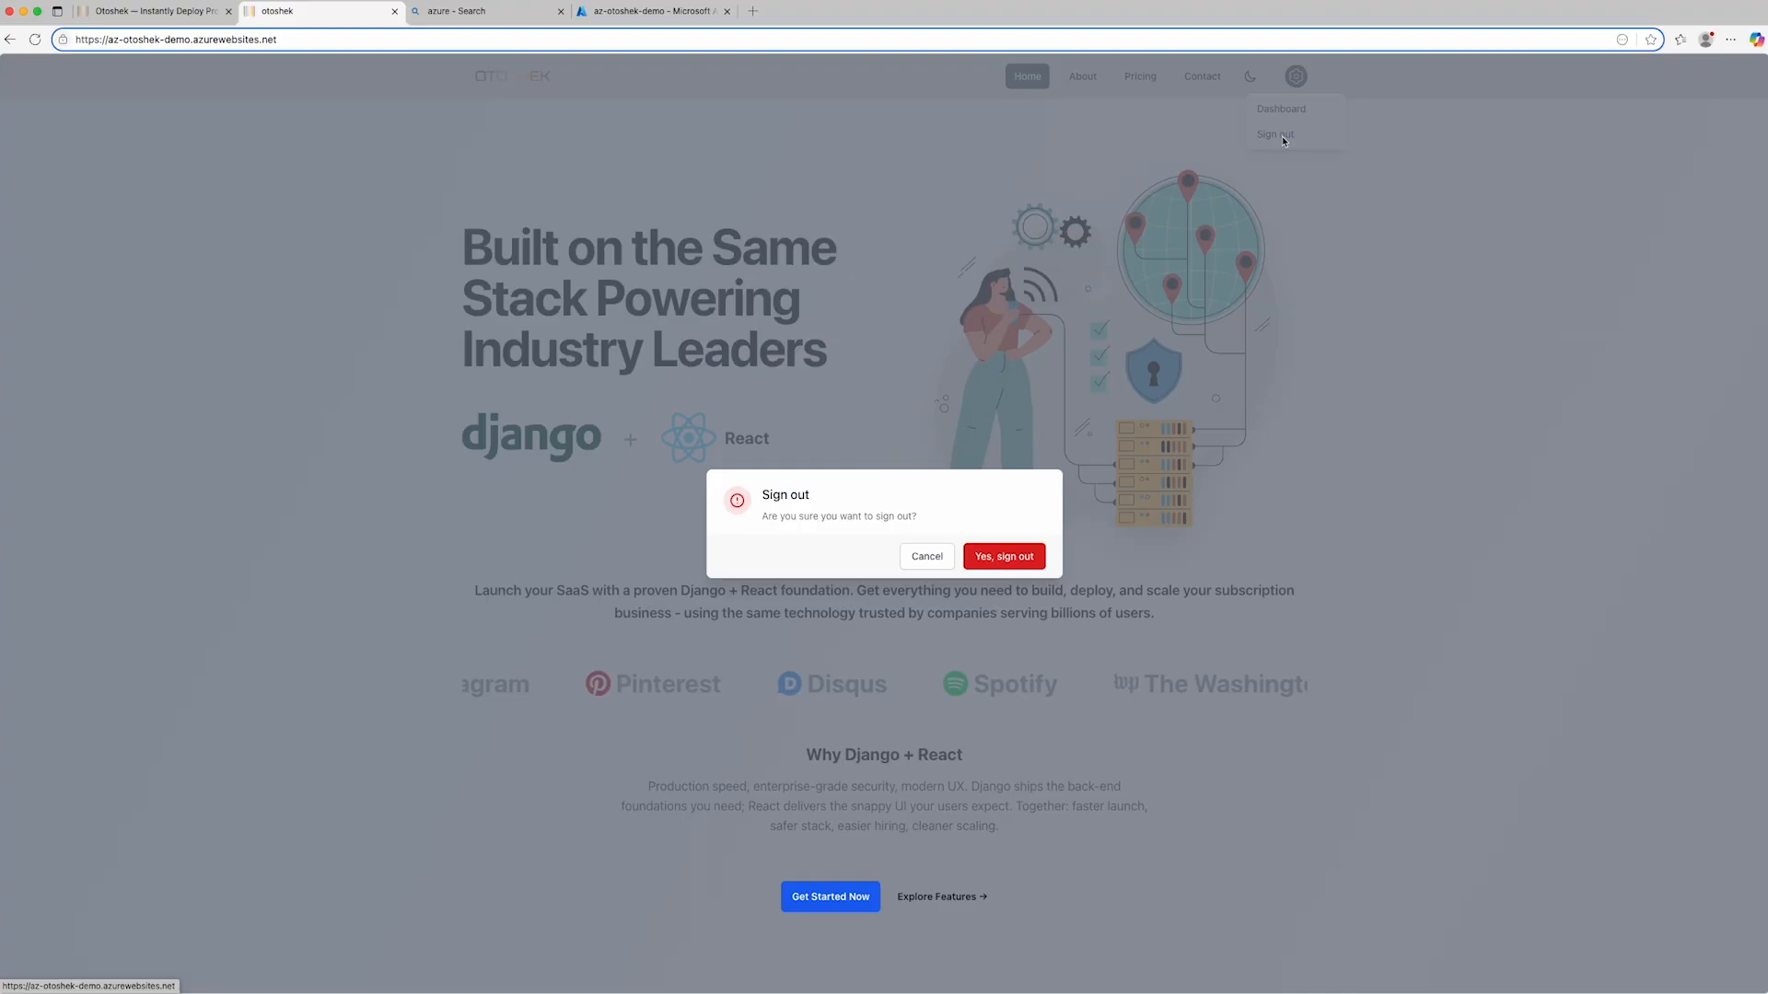
pyautogui.click(1024, 555)
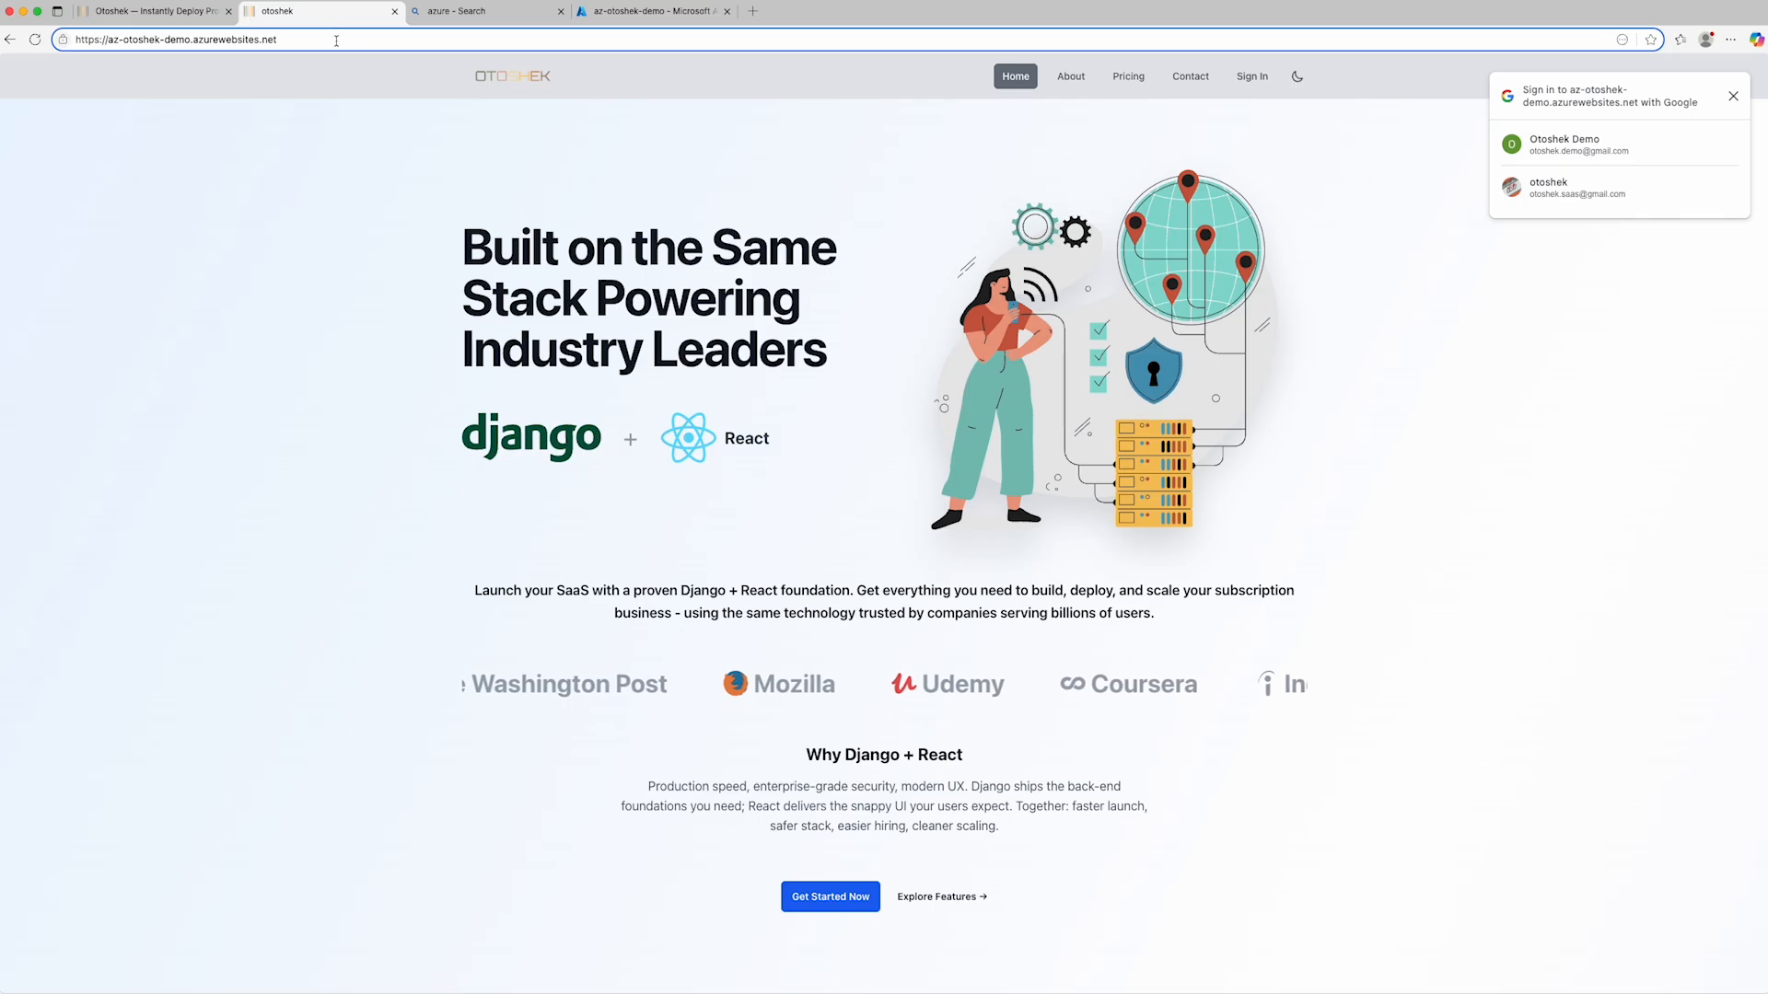
# - Open the site's /admin/login page and log in to Django administration as admin with the account password
pyautogui.write('/admin')
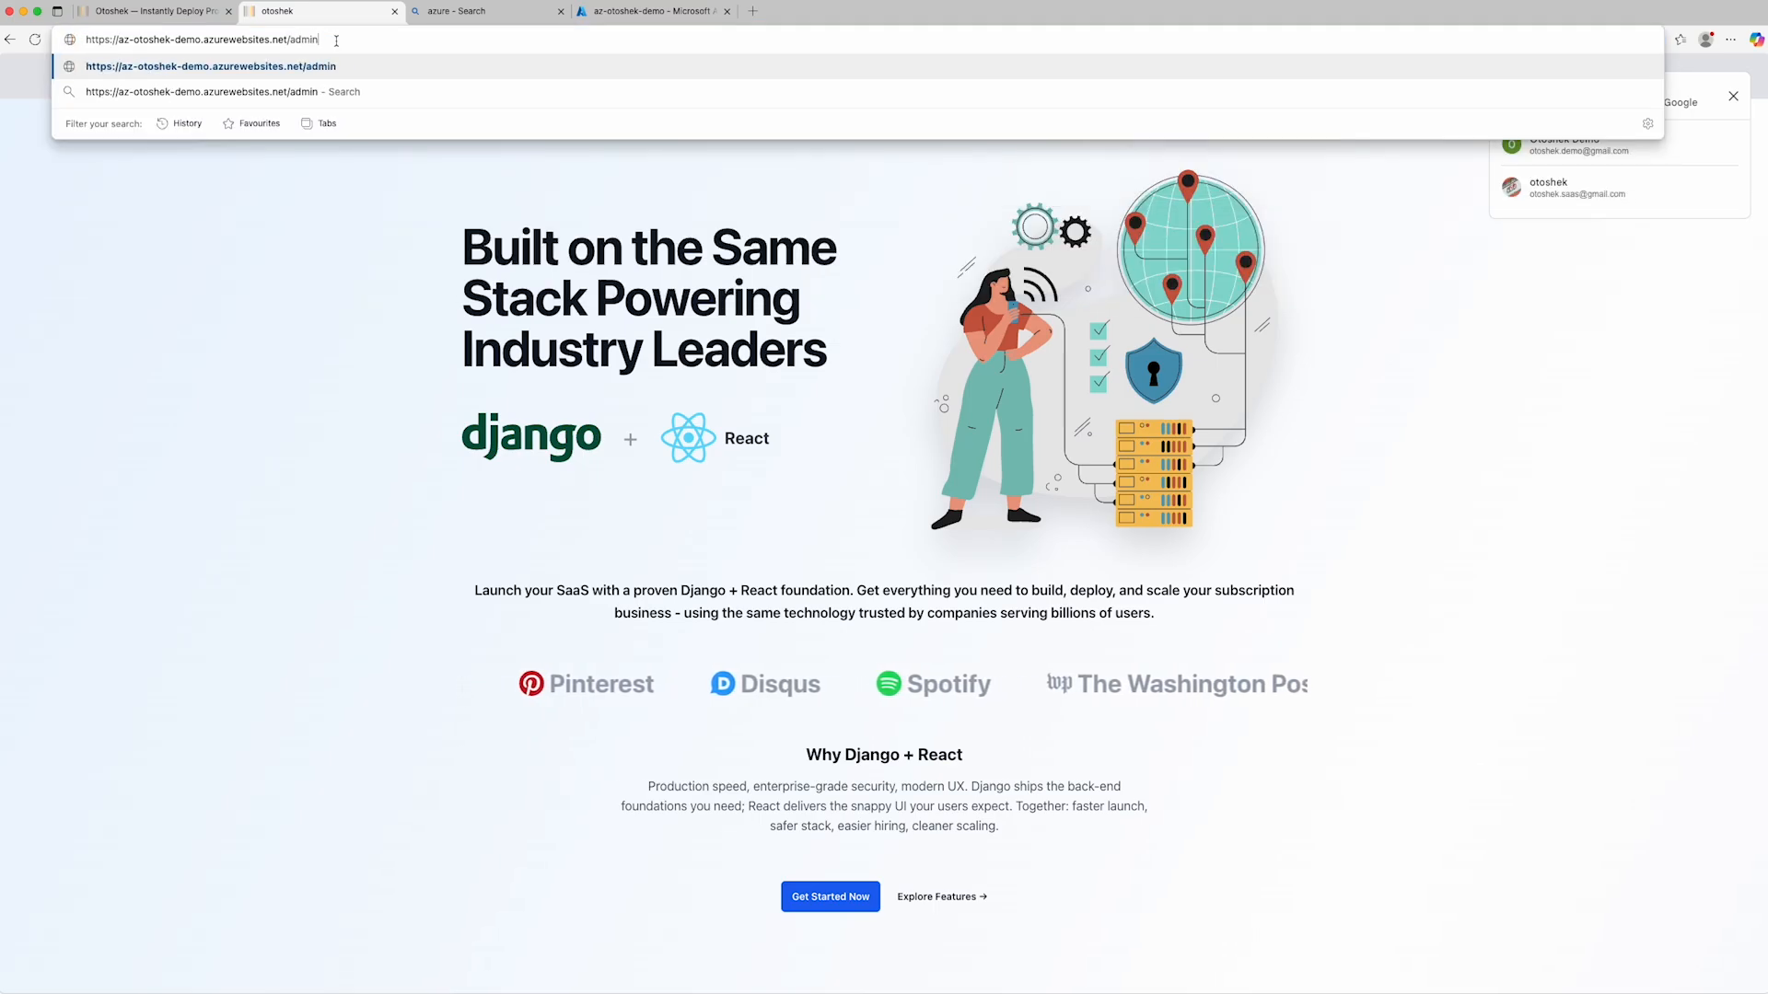
pyautogui.write('/login')
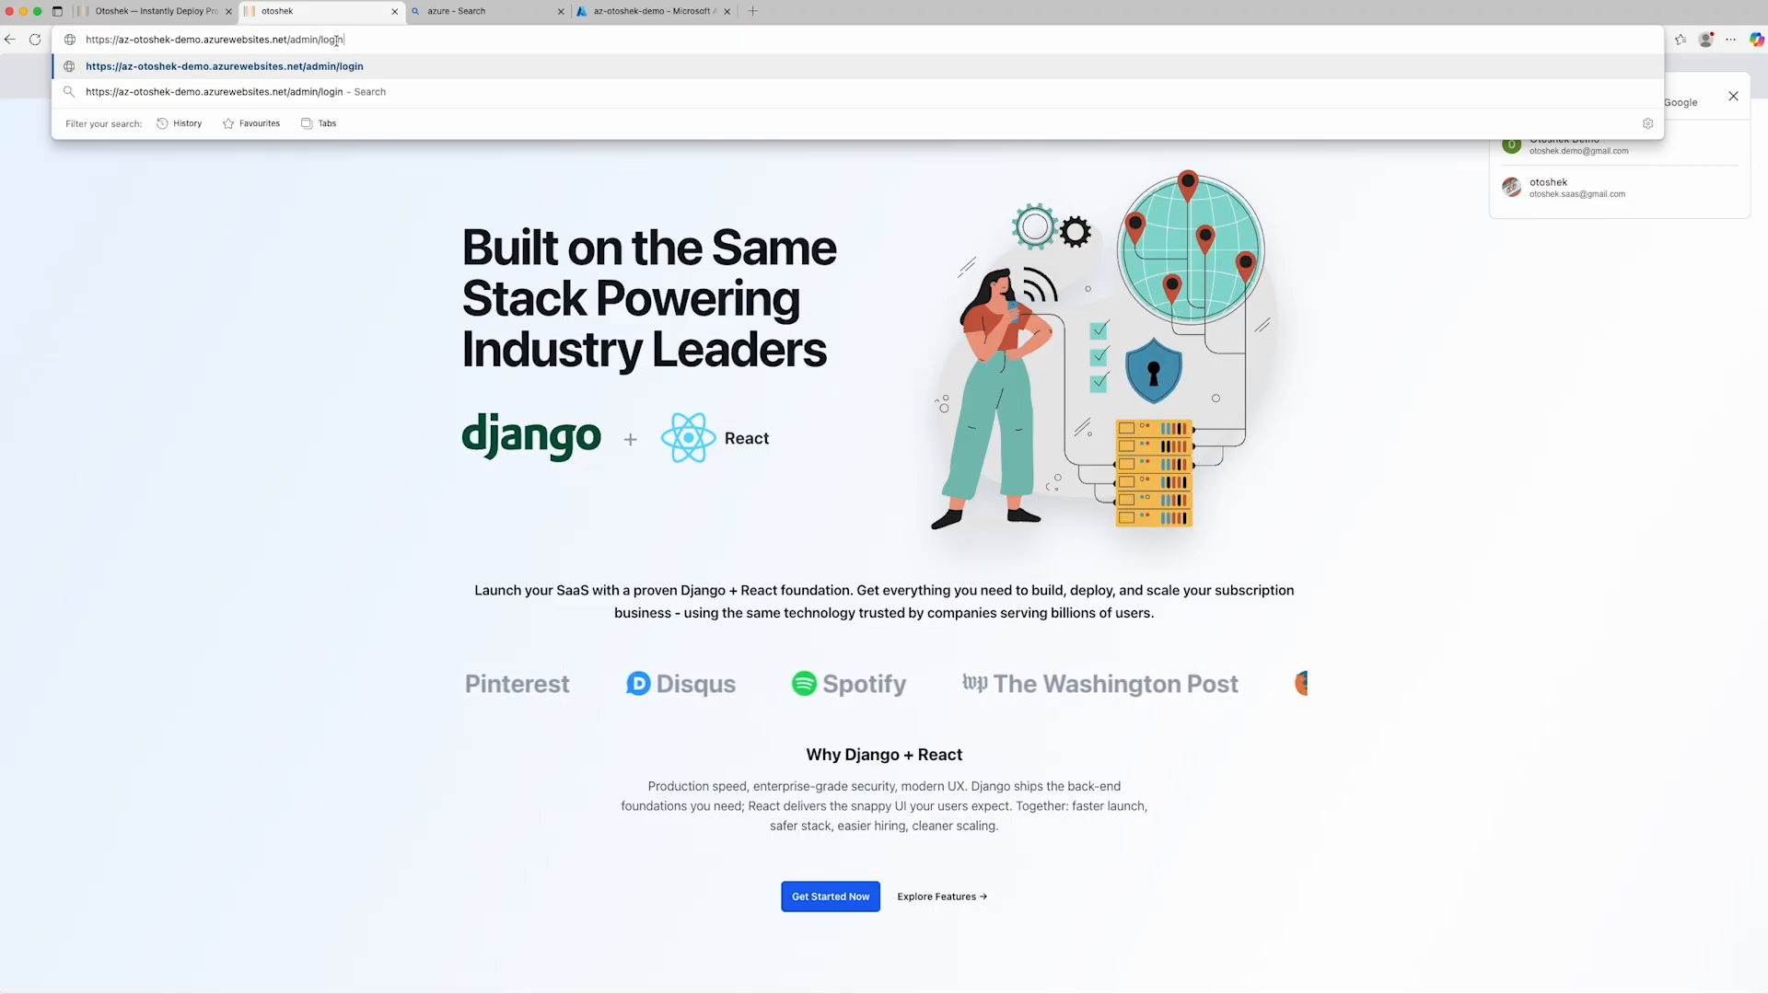
pyautogui.press('Return')
pyautogui.write('admin')
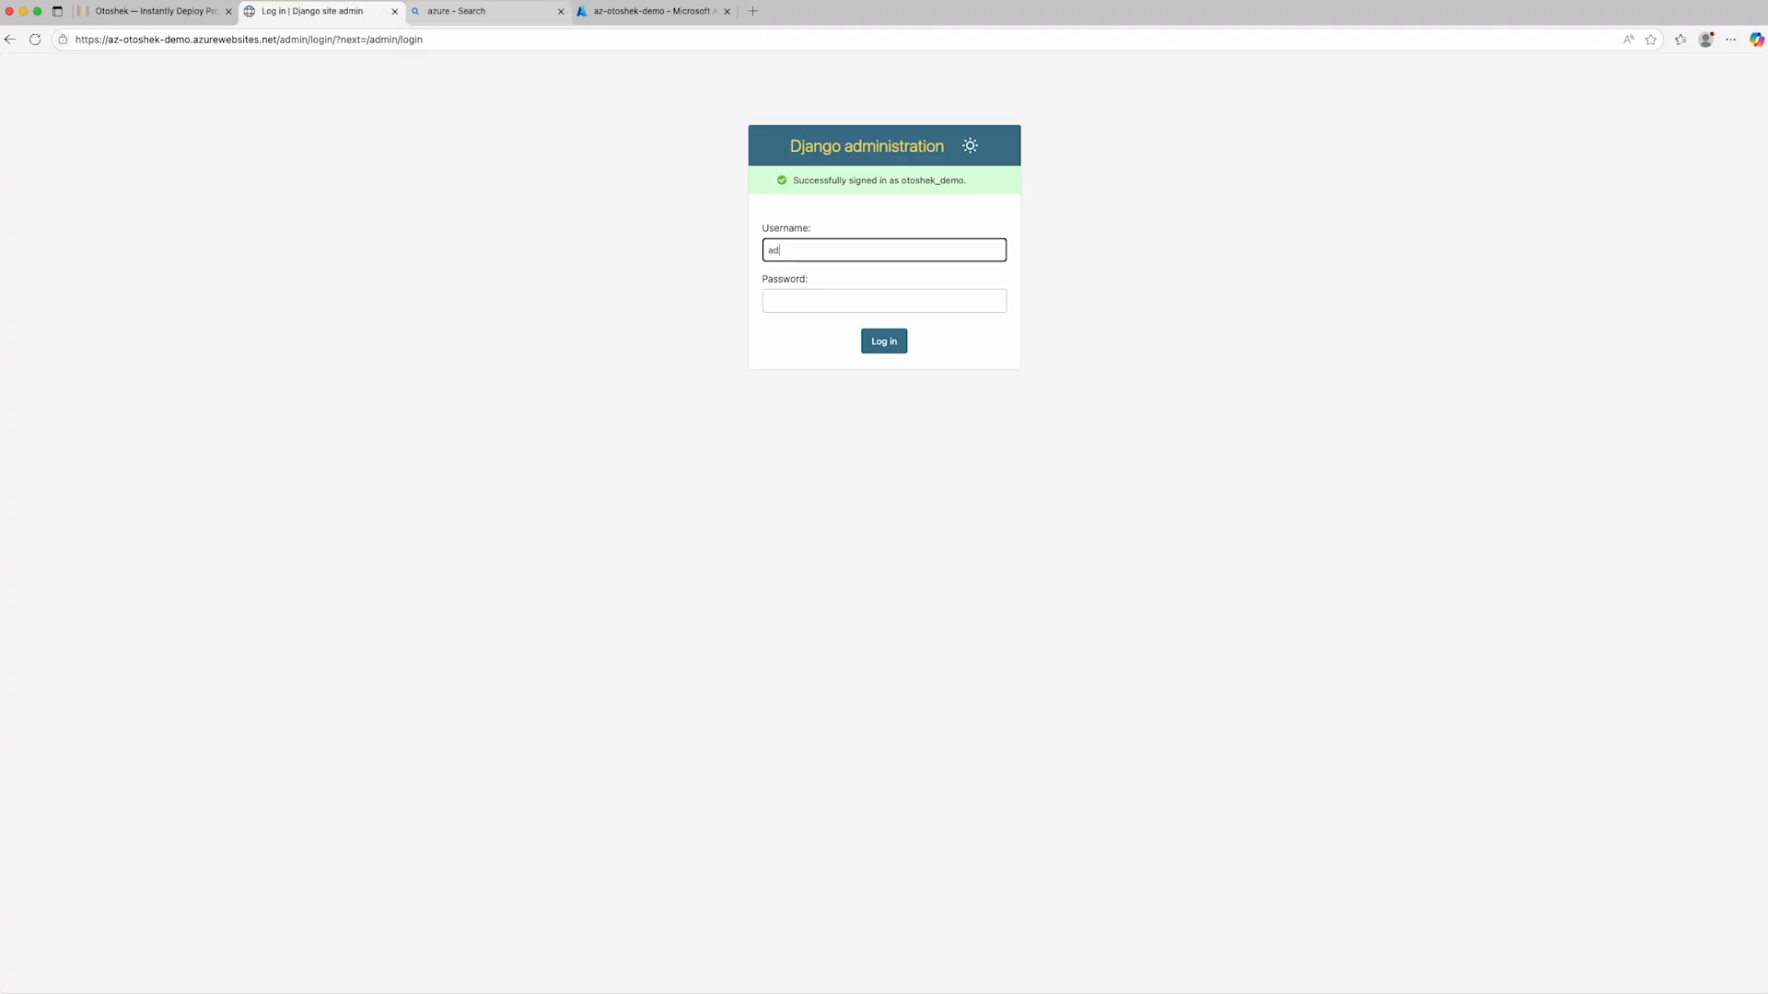
pyautogui.press('Tab')
pyautogui.write('••')
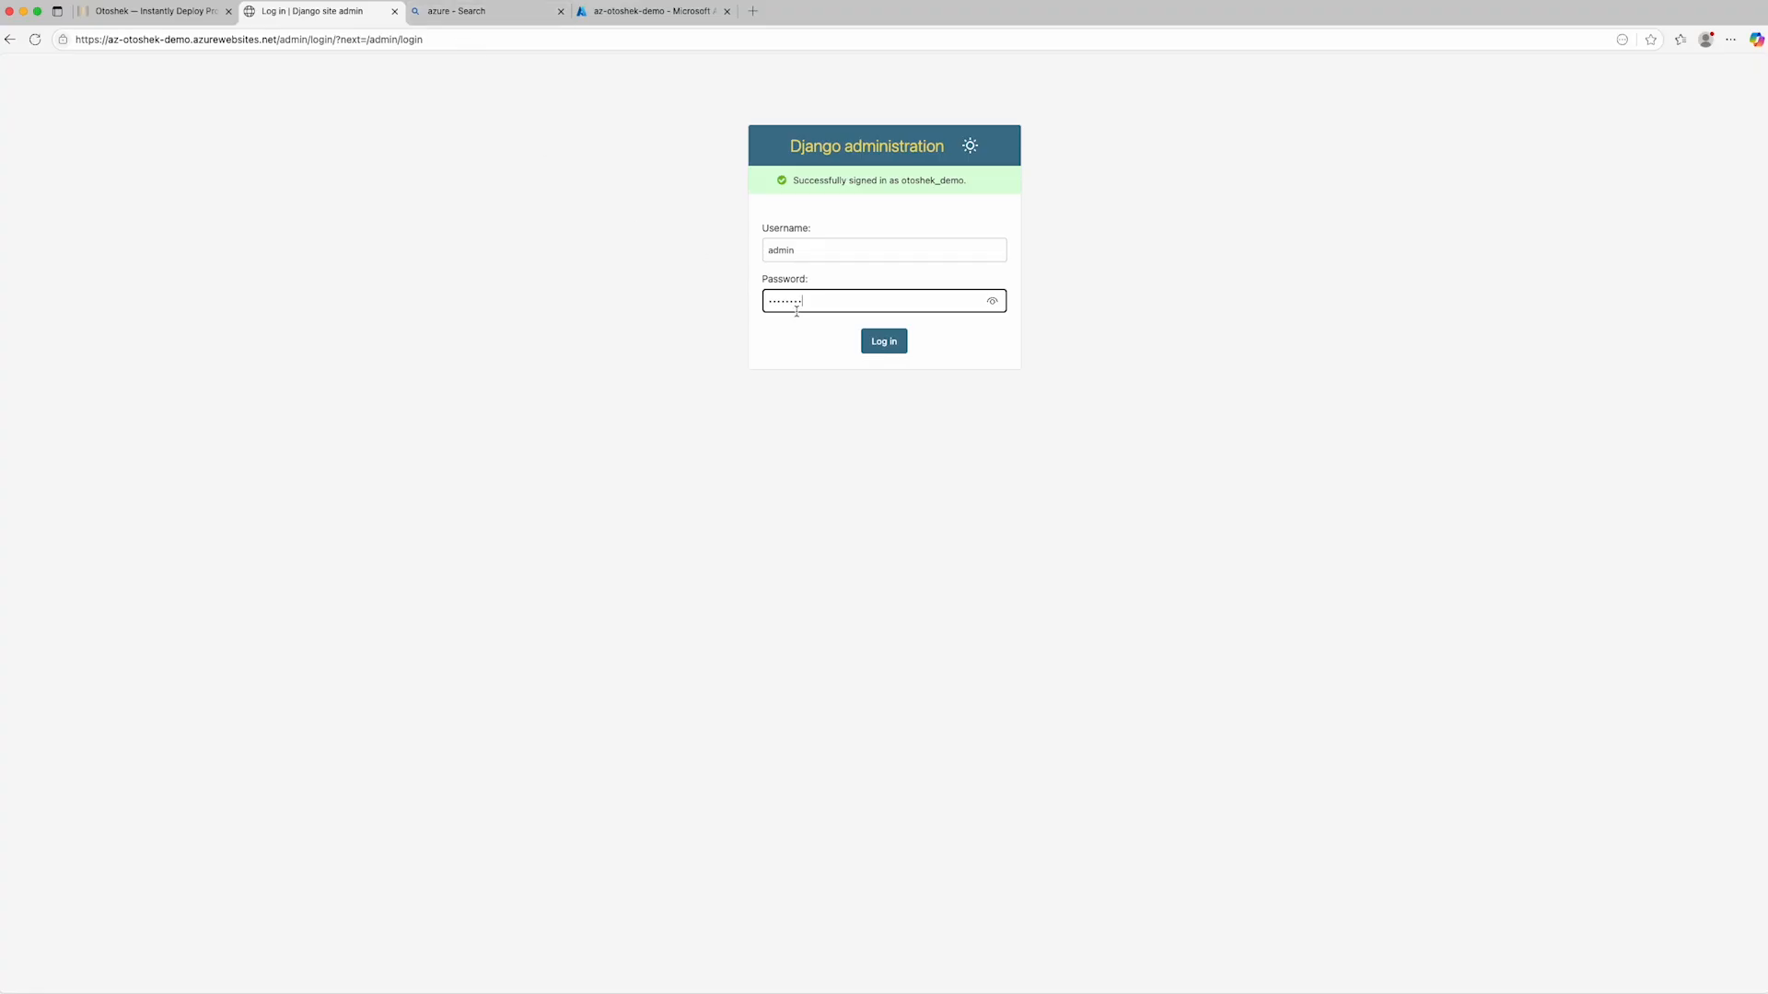
pyautogui.click(874, 344)
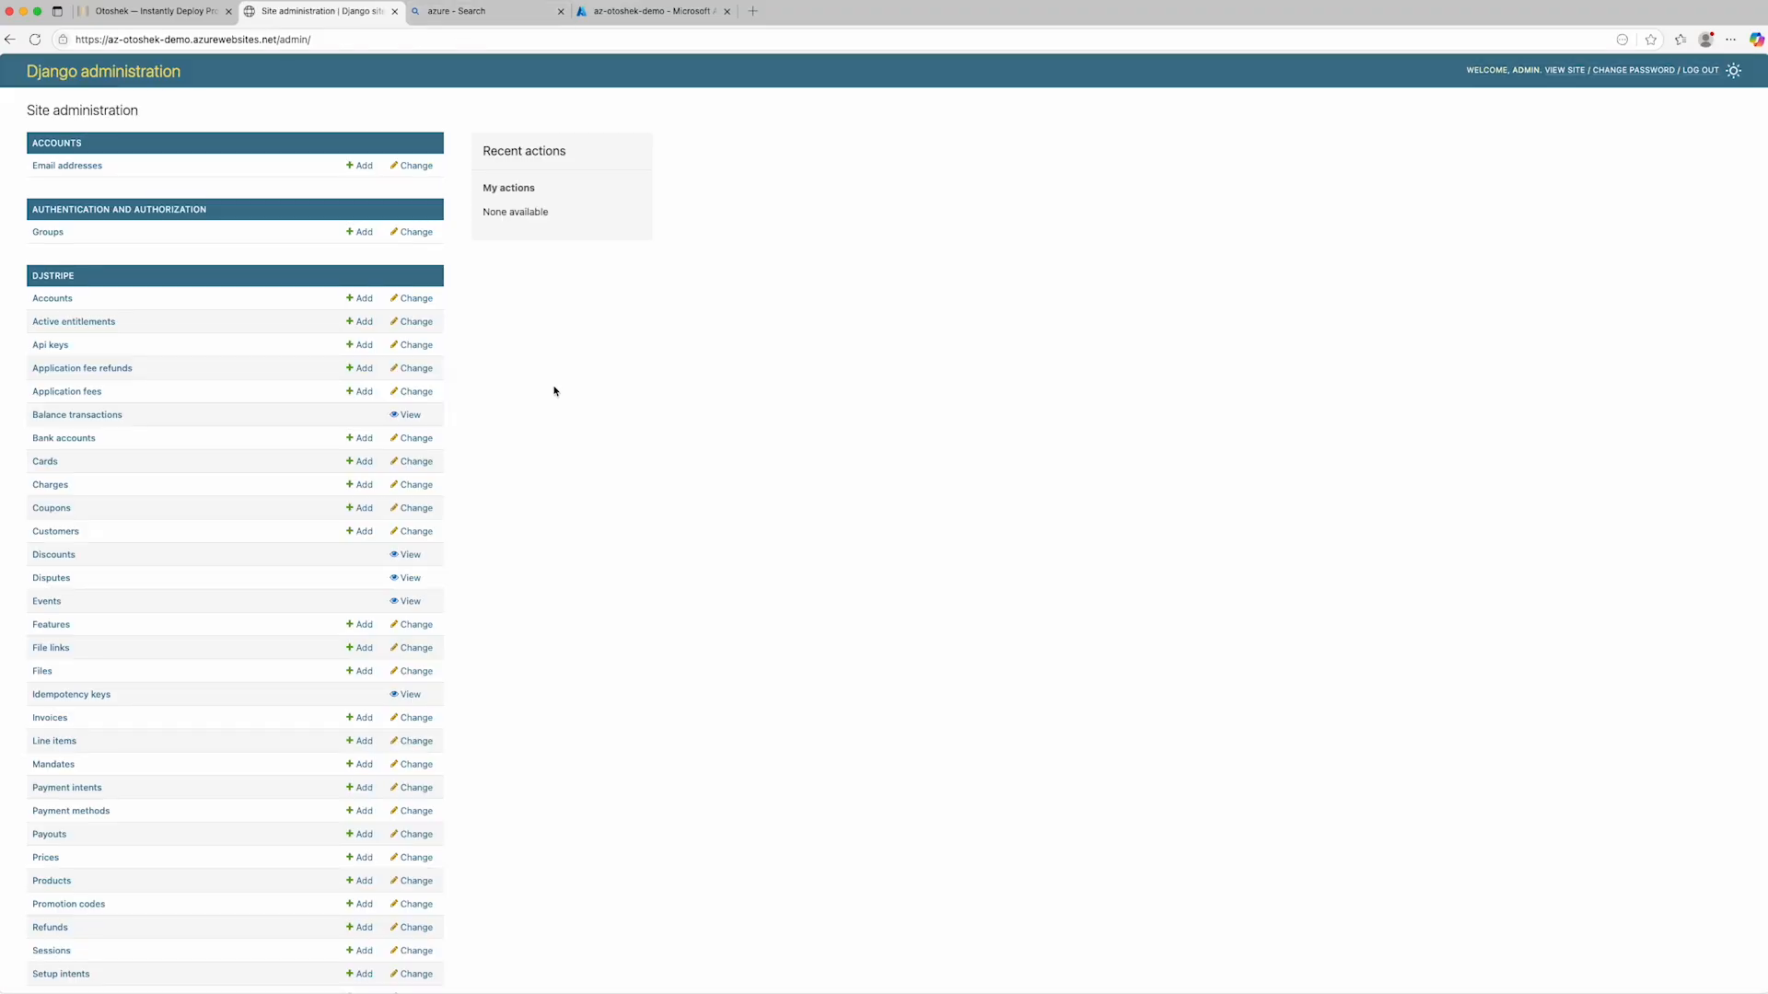
# - Open the Api keys list in the Djstripe section of the site administration
pyautogui.scroll(-1, 230, 363)
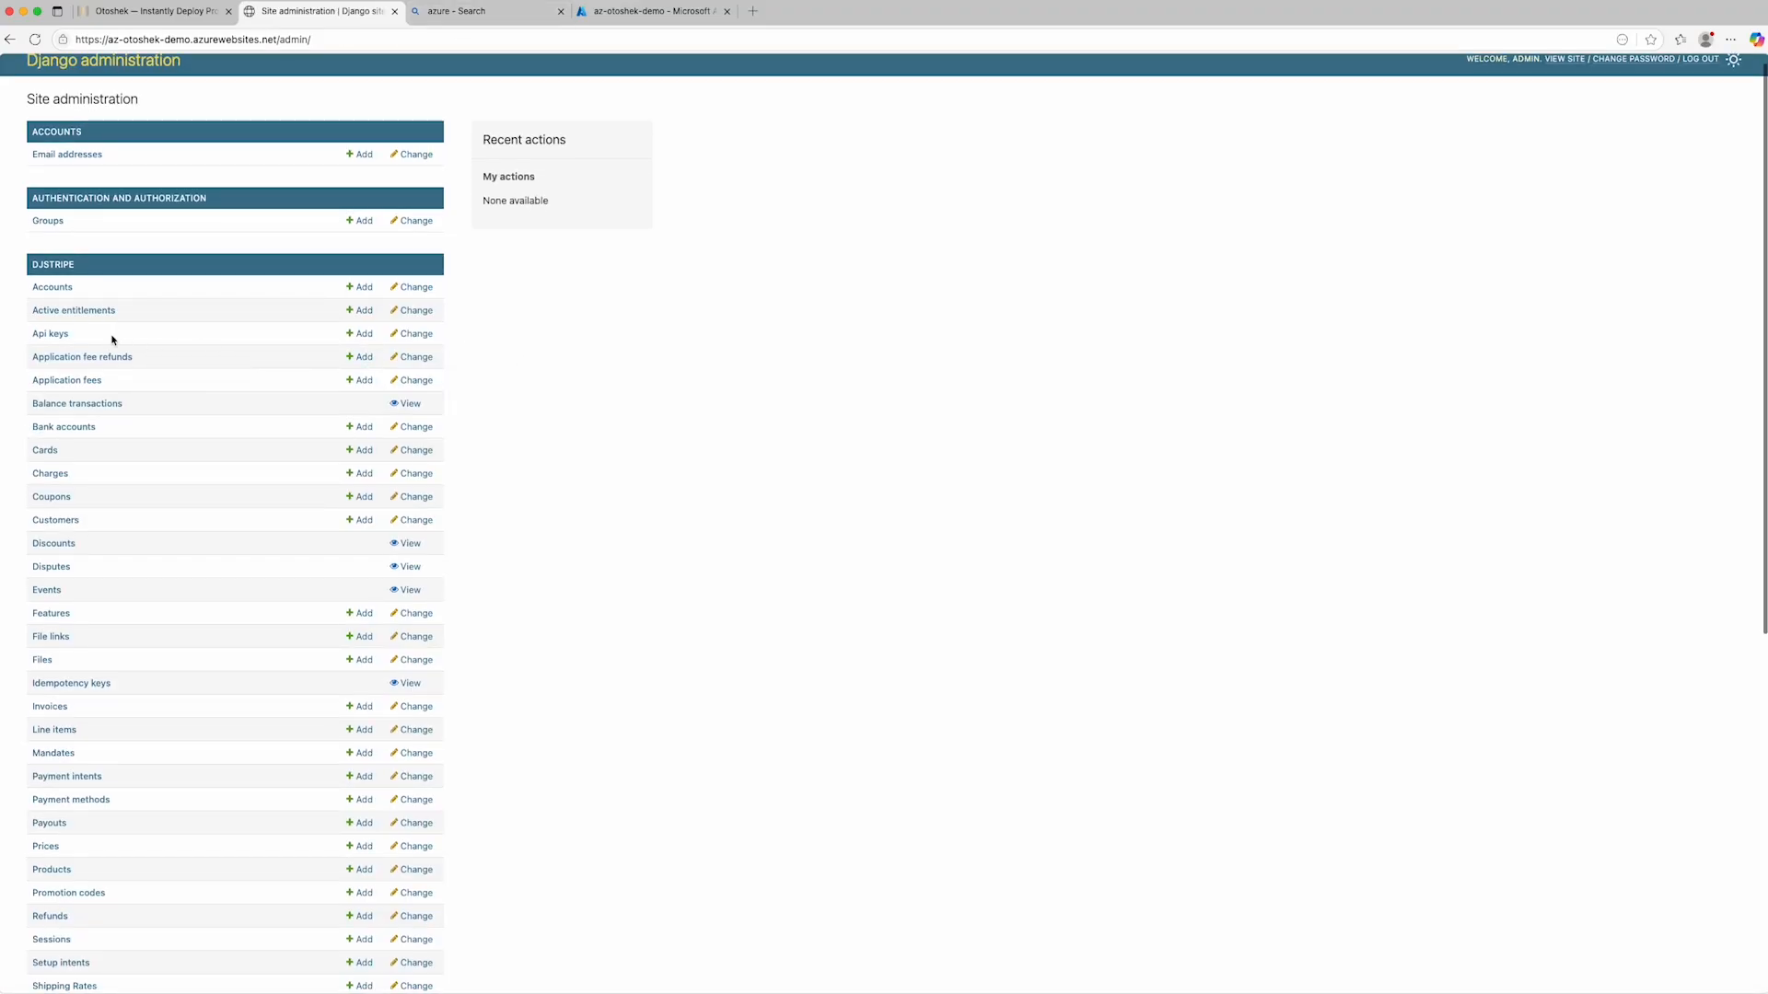
pyautogui.scroll(-2, 388, 291)
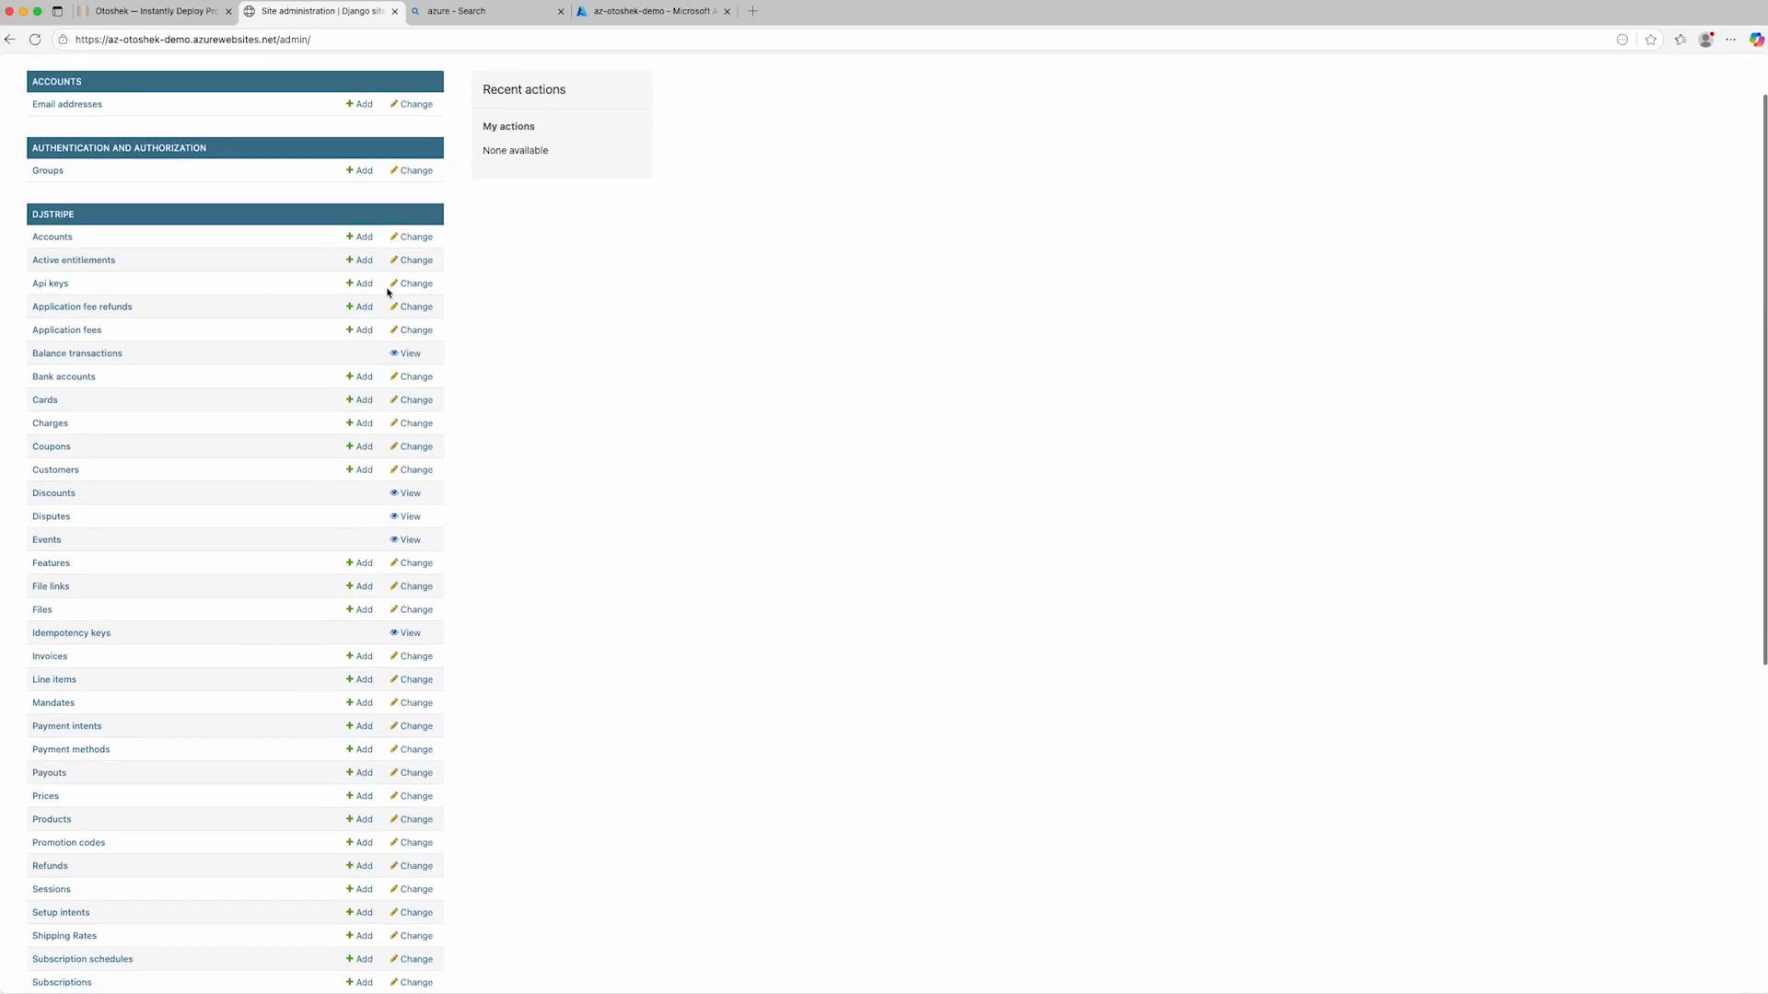
pyautogui.click(50, 285)
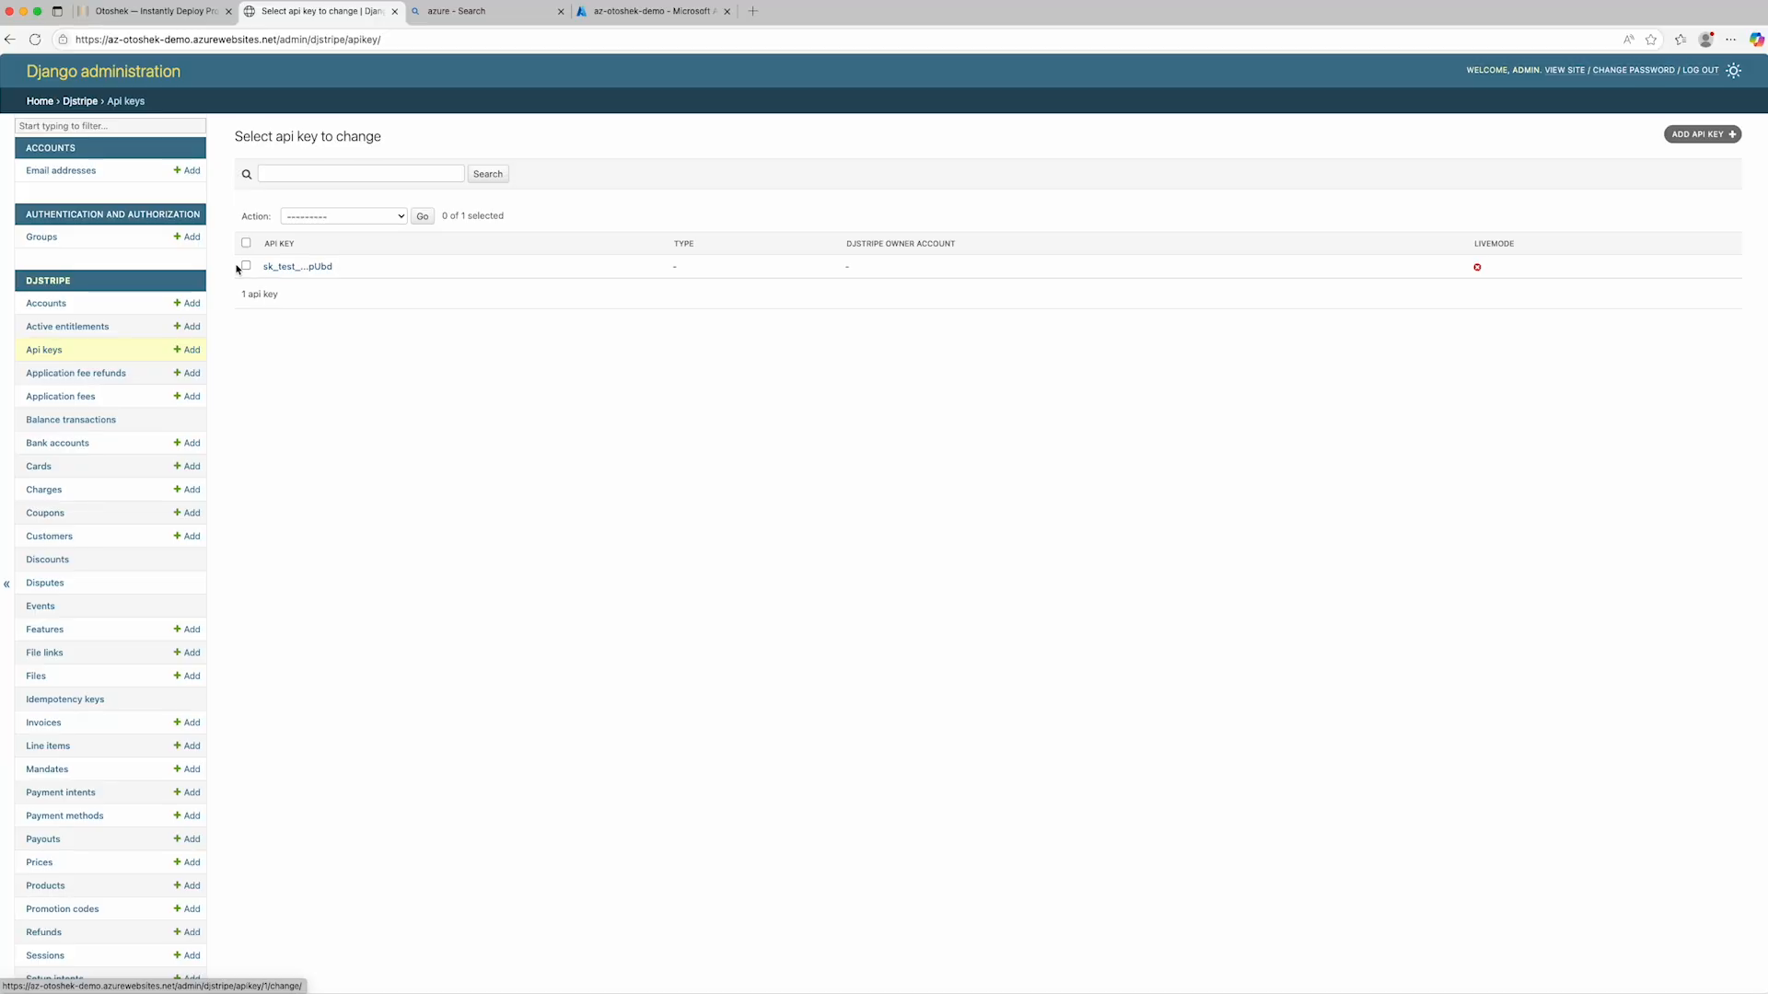
# - Give the otoshek_demo user staff status and superuser status, and save the user record
pyautogui.scroll(-6, 65, 440)
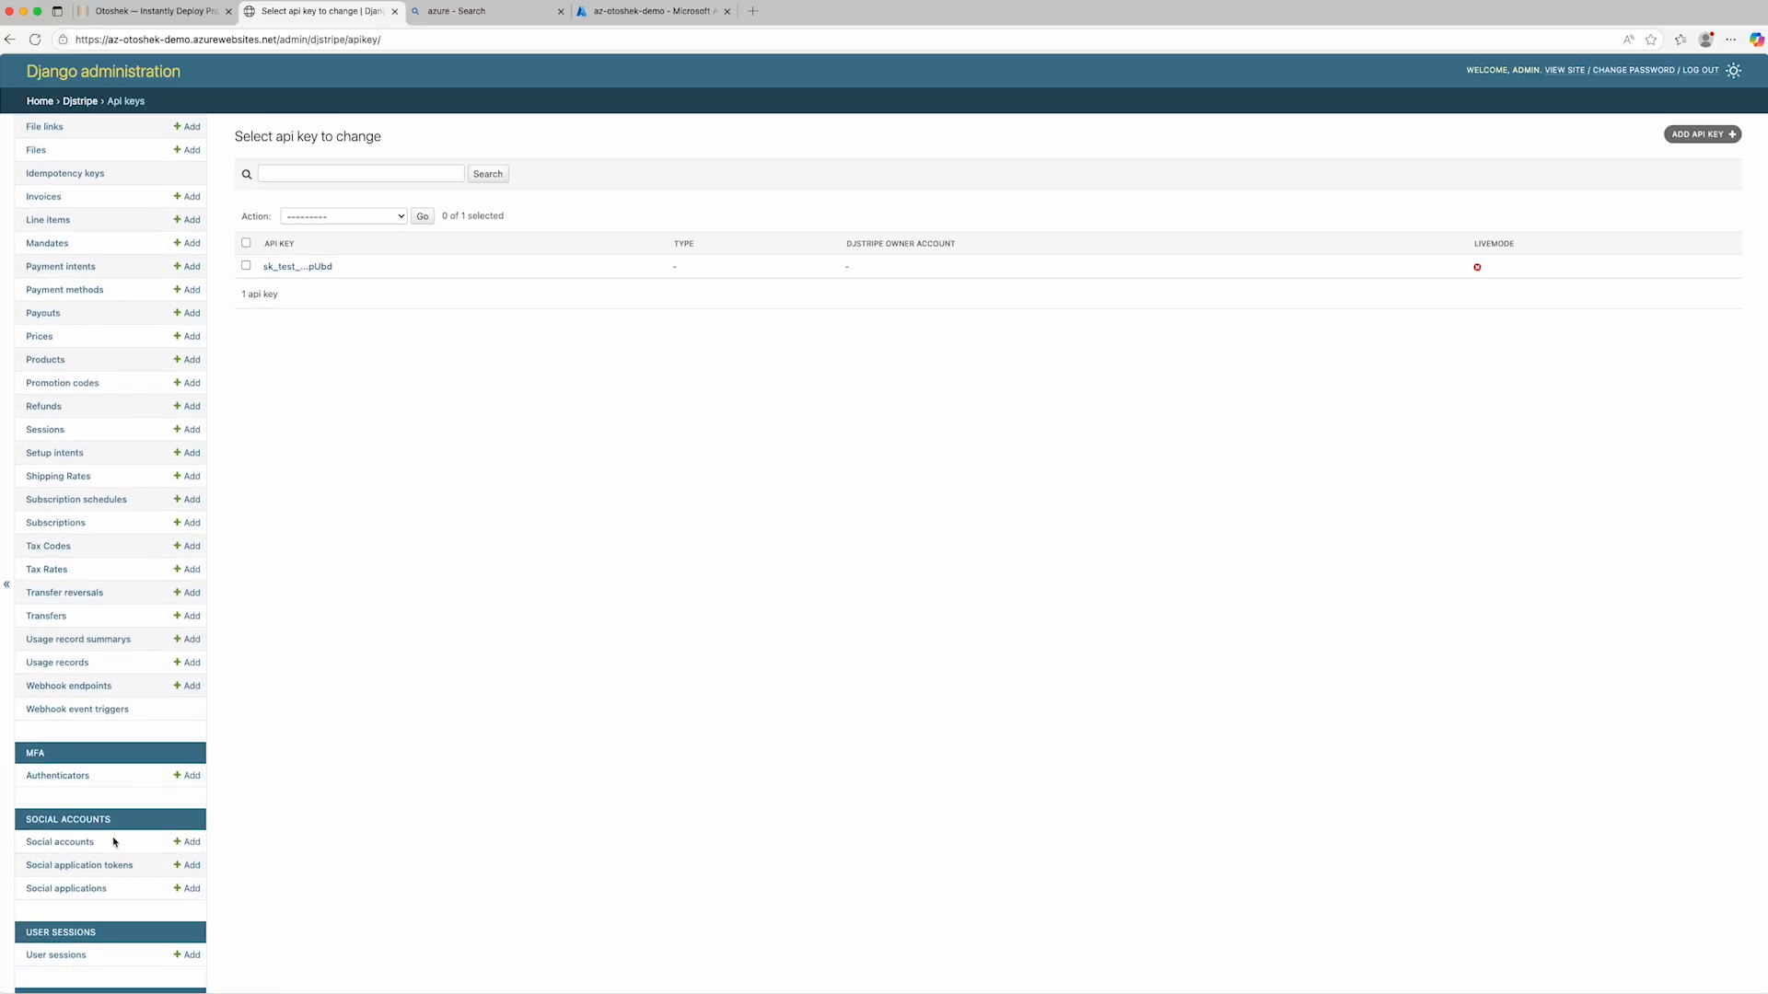
pyautogui.scroll(-2, 114, 866)
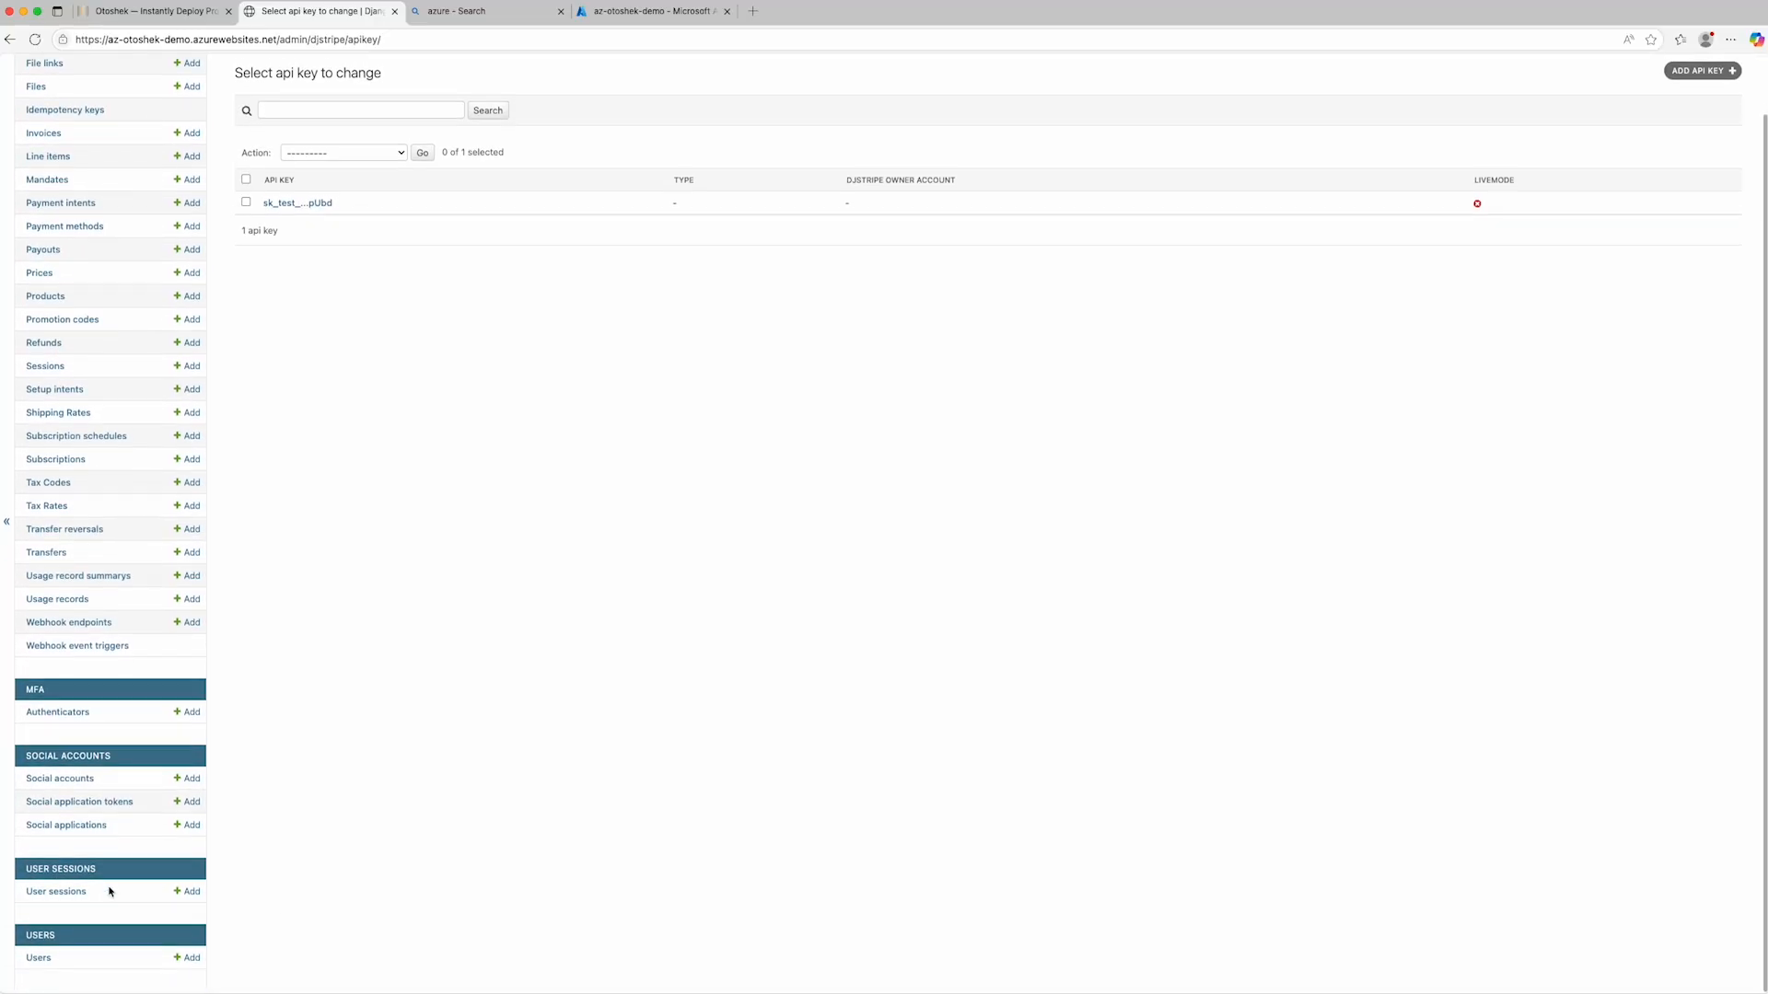
pyautogui.click(38, 961)
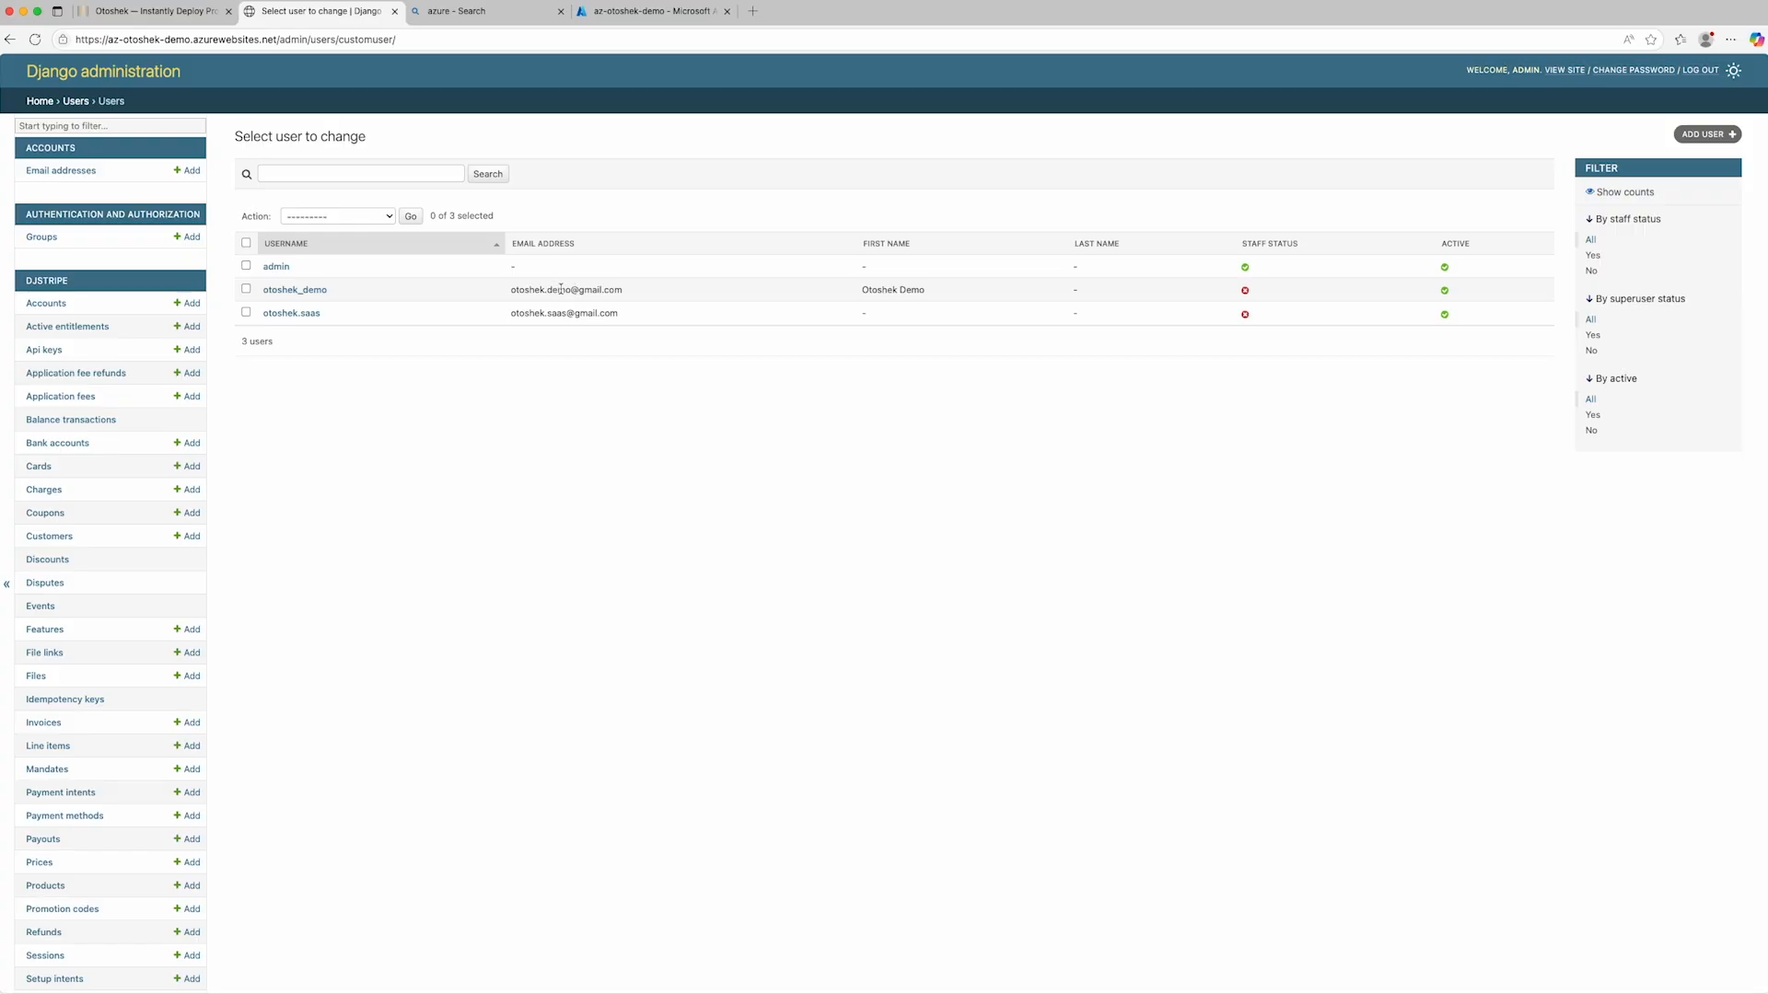
pyautogui.click(296, 290)
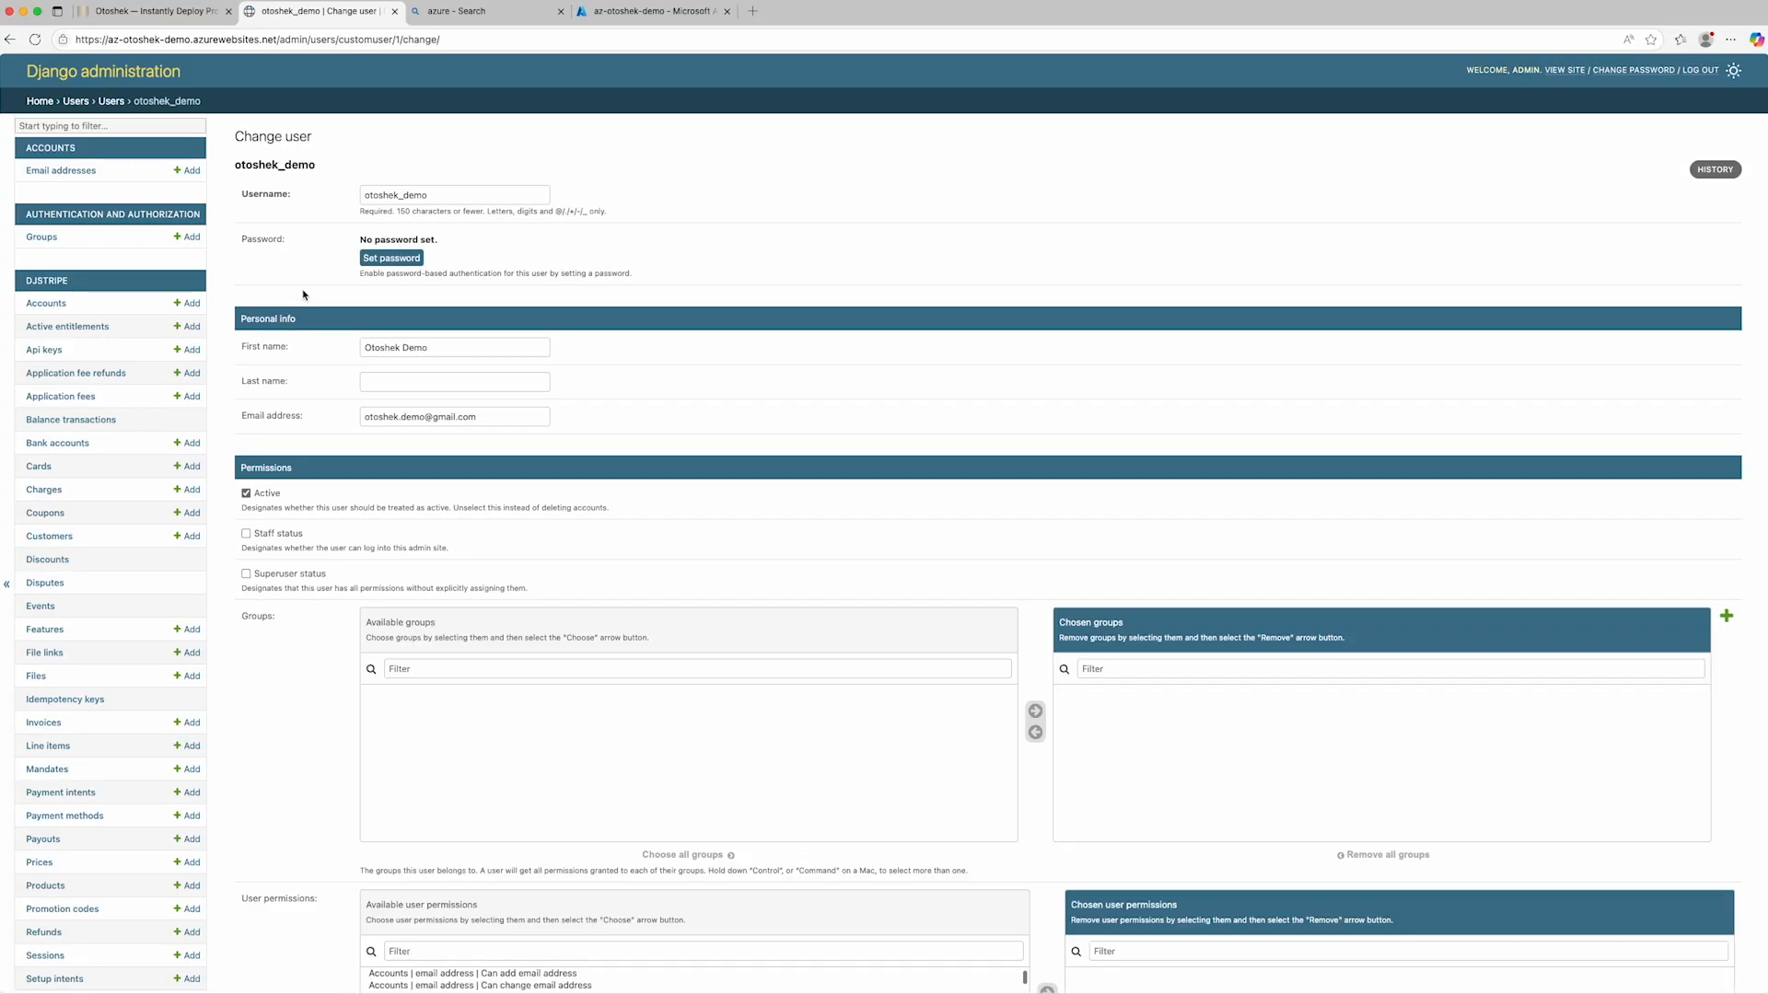
pyautogui.click(246, 534)
pyautogui.click(246, 574)
pyautogui.scroll(-5, 318, 583)
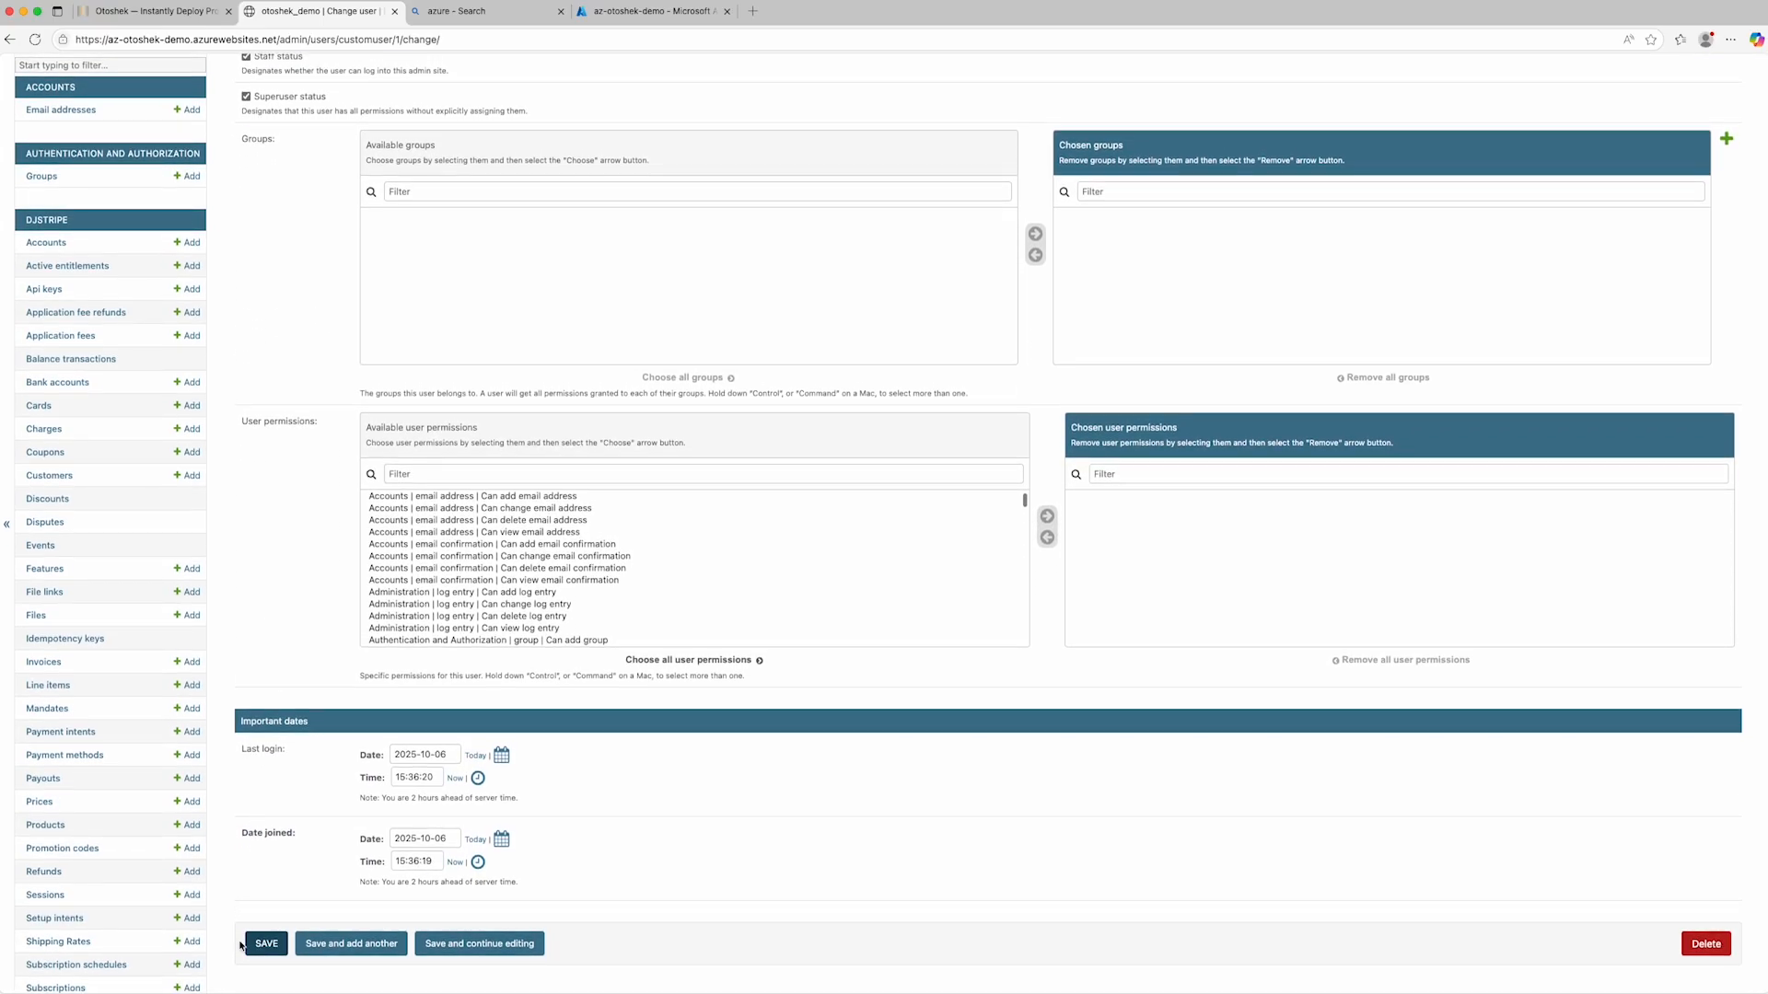
pyautogui.click(264, 943)
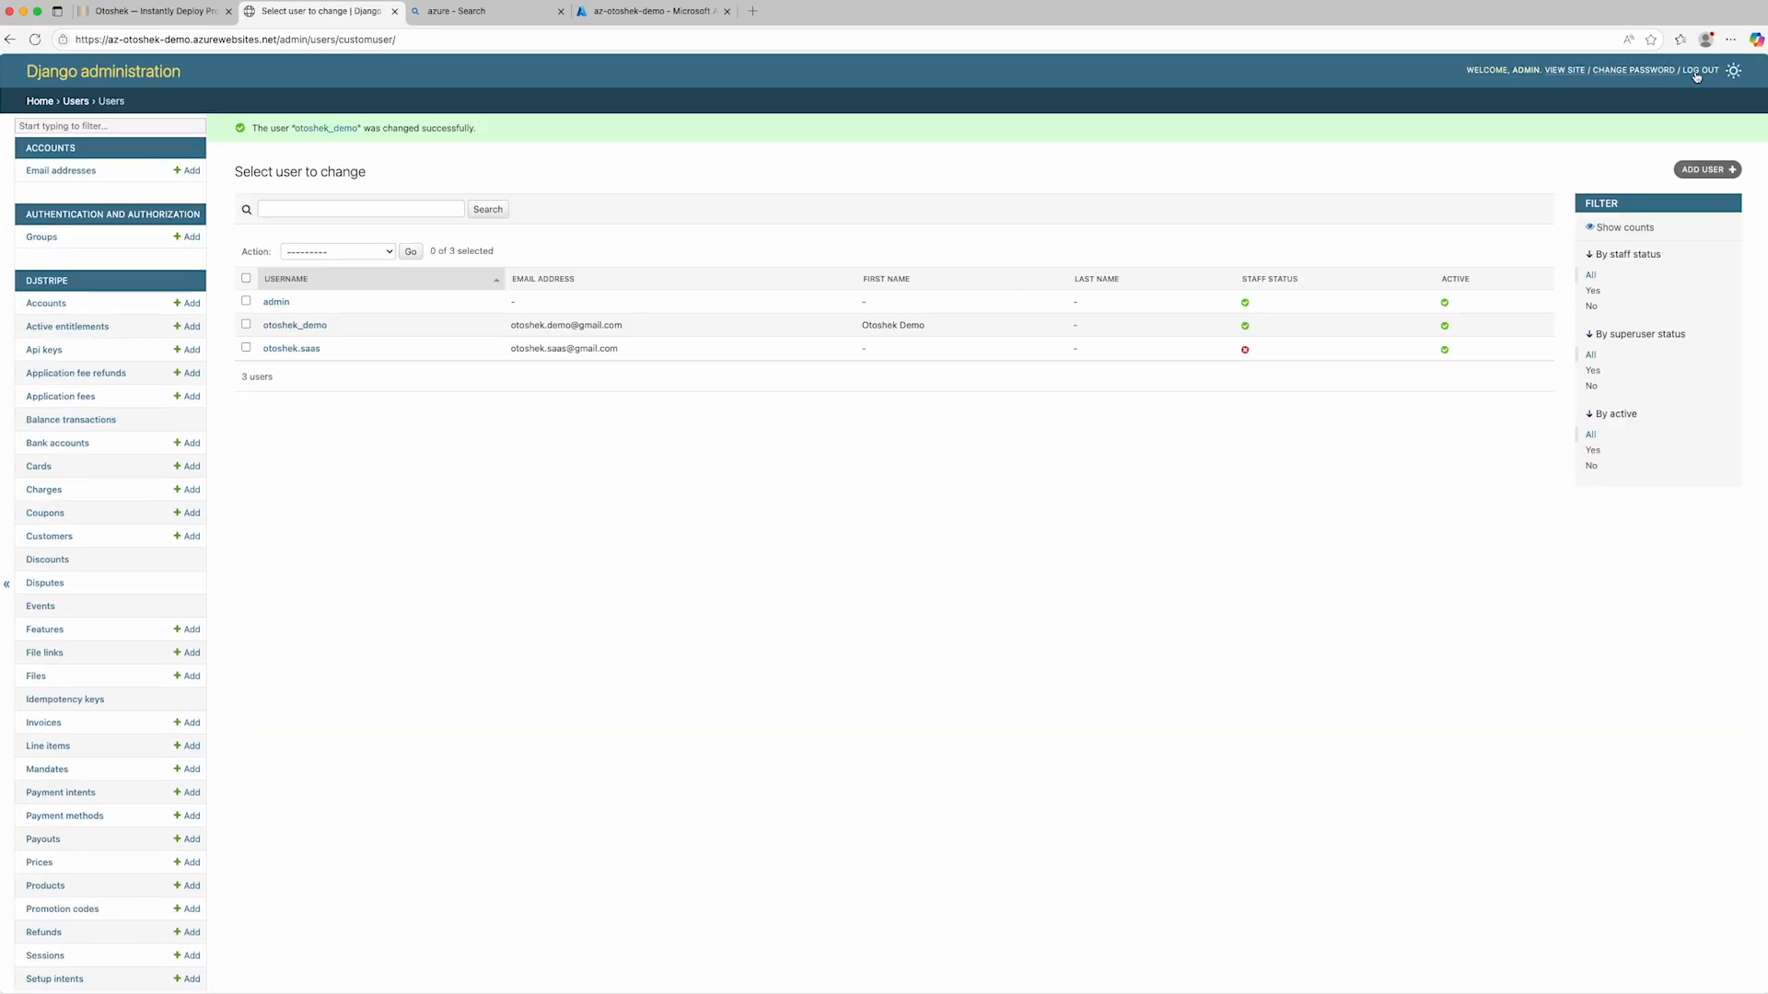
# - Go back from Django administration to the public site and sign out of the admin account
pyautogui.click(1560, 70)
pyautogui.click(1295, 76)
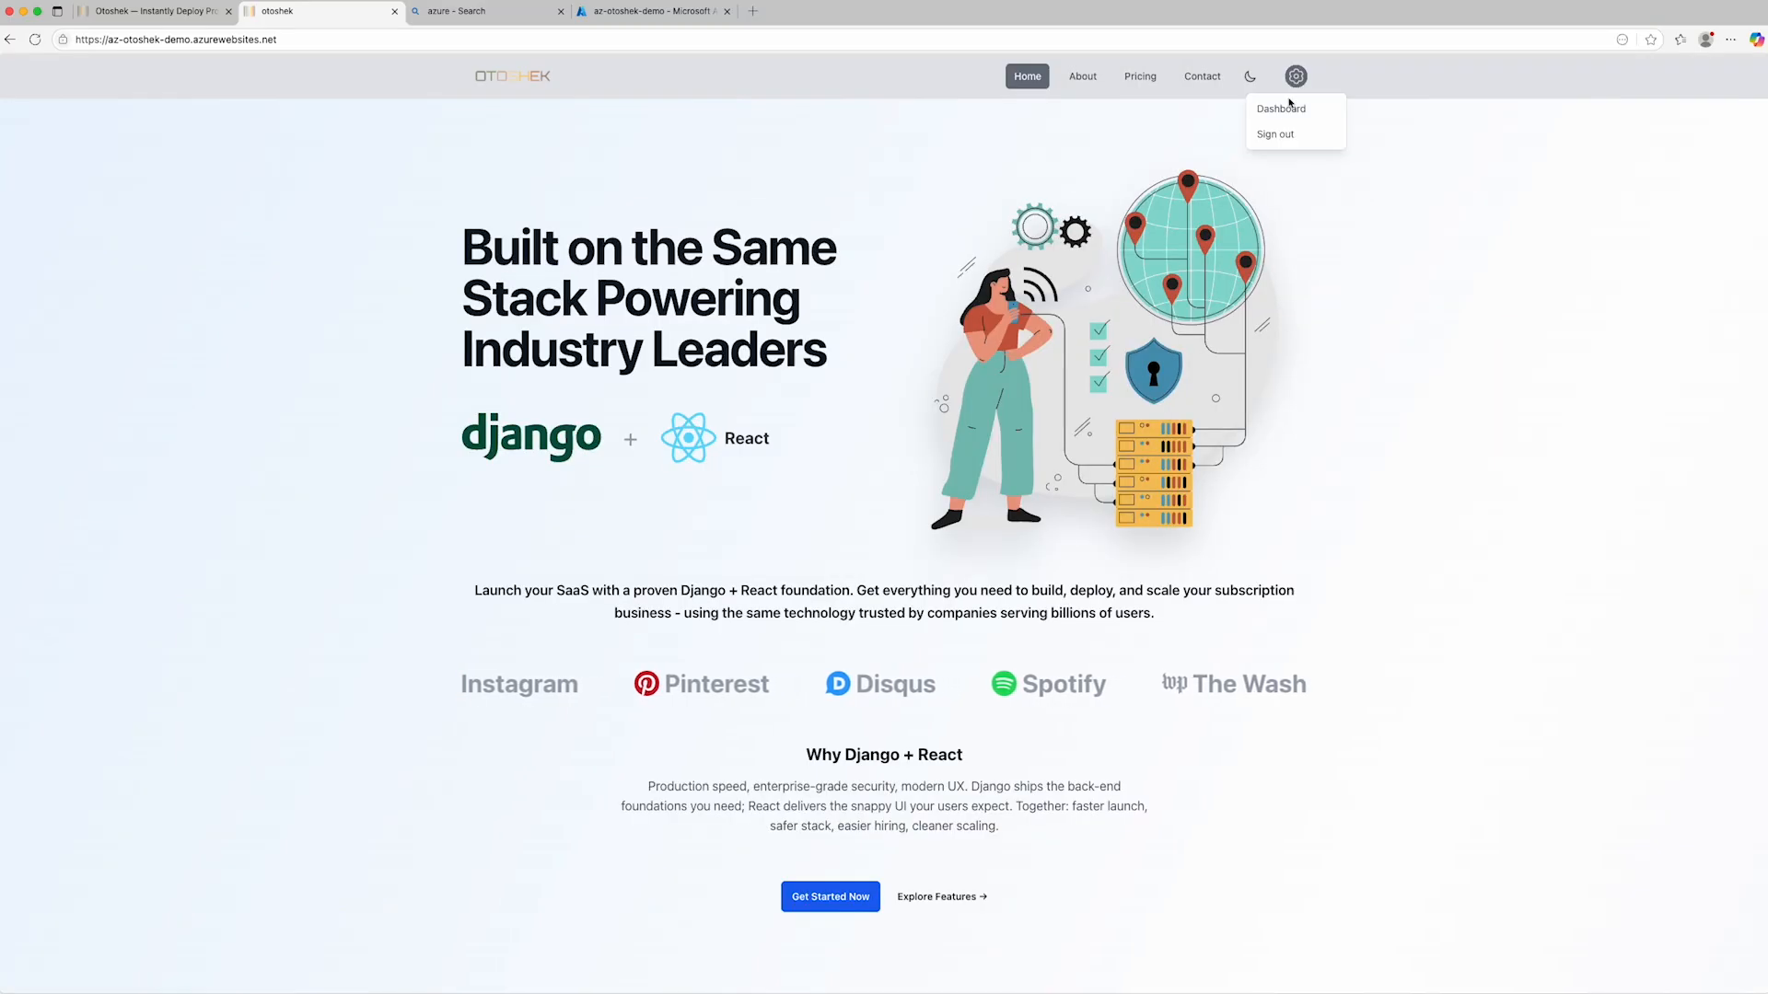
pyautogui.click(1275, 135)
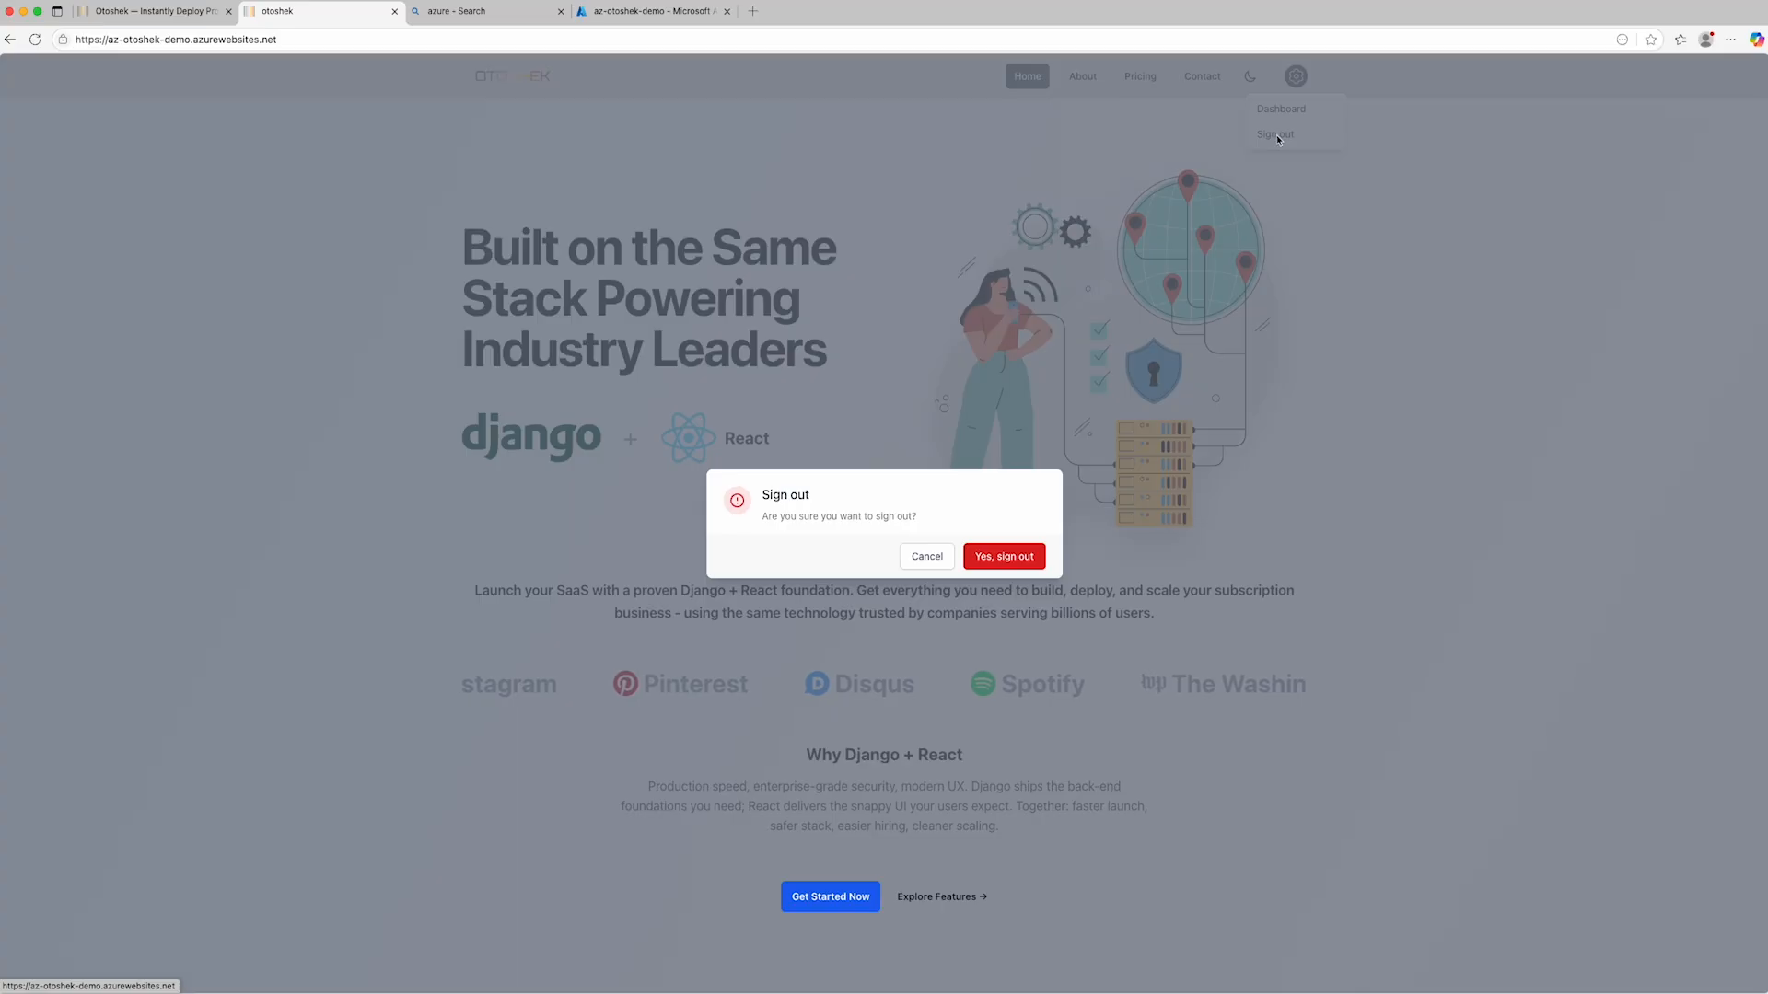
pyautogui.click(997, 558)
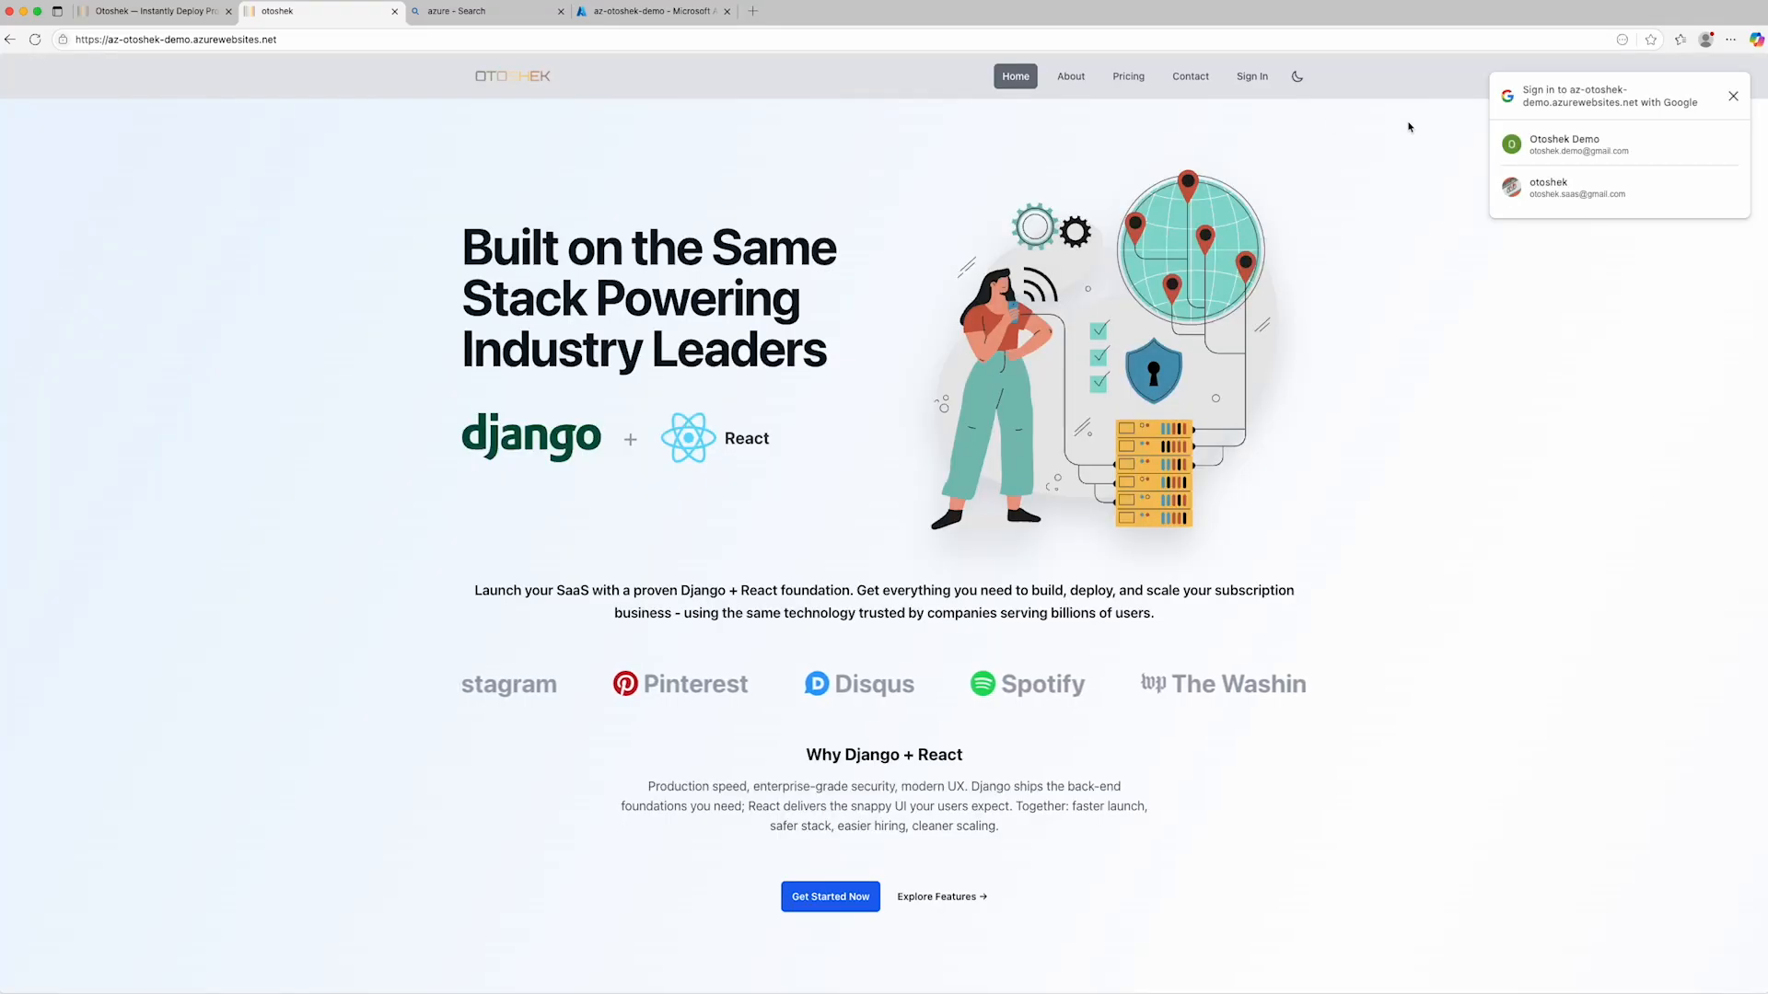
# - Sign in with the Otoshek Demo Google account and open the site's /admin/login address
pyautogui.click(1633, 151)
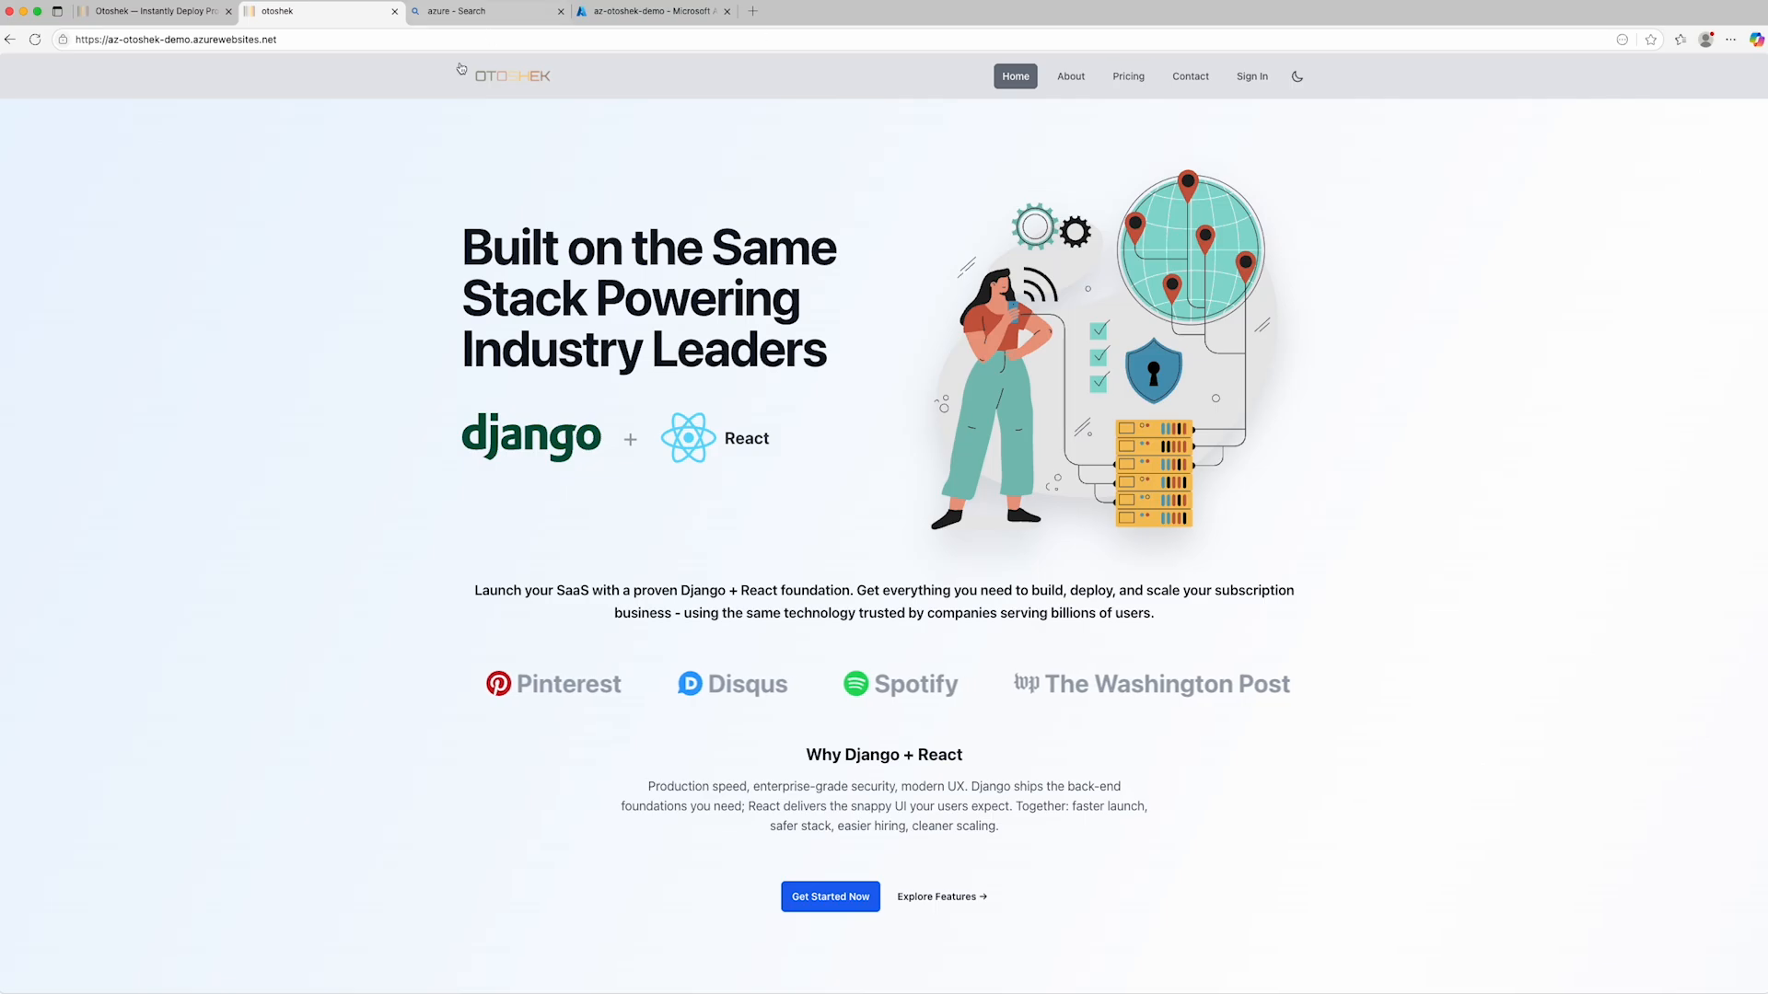
pyautogui.click(409, 40)
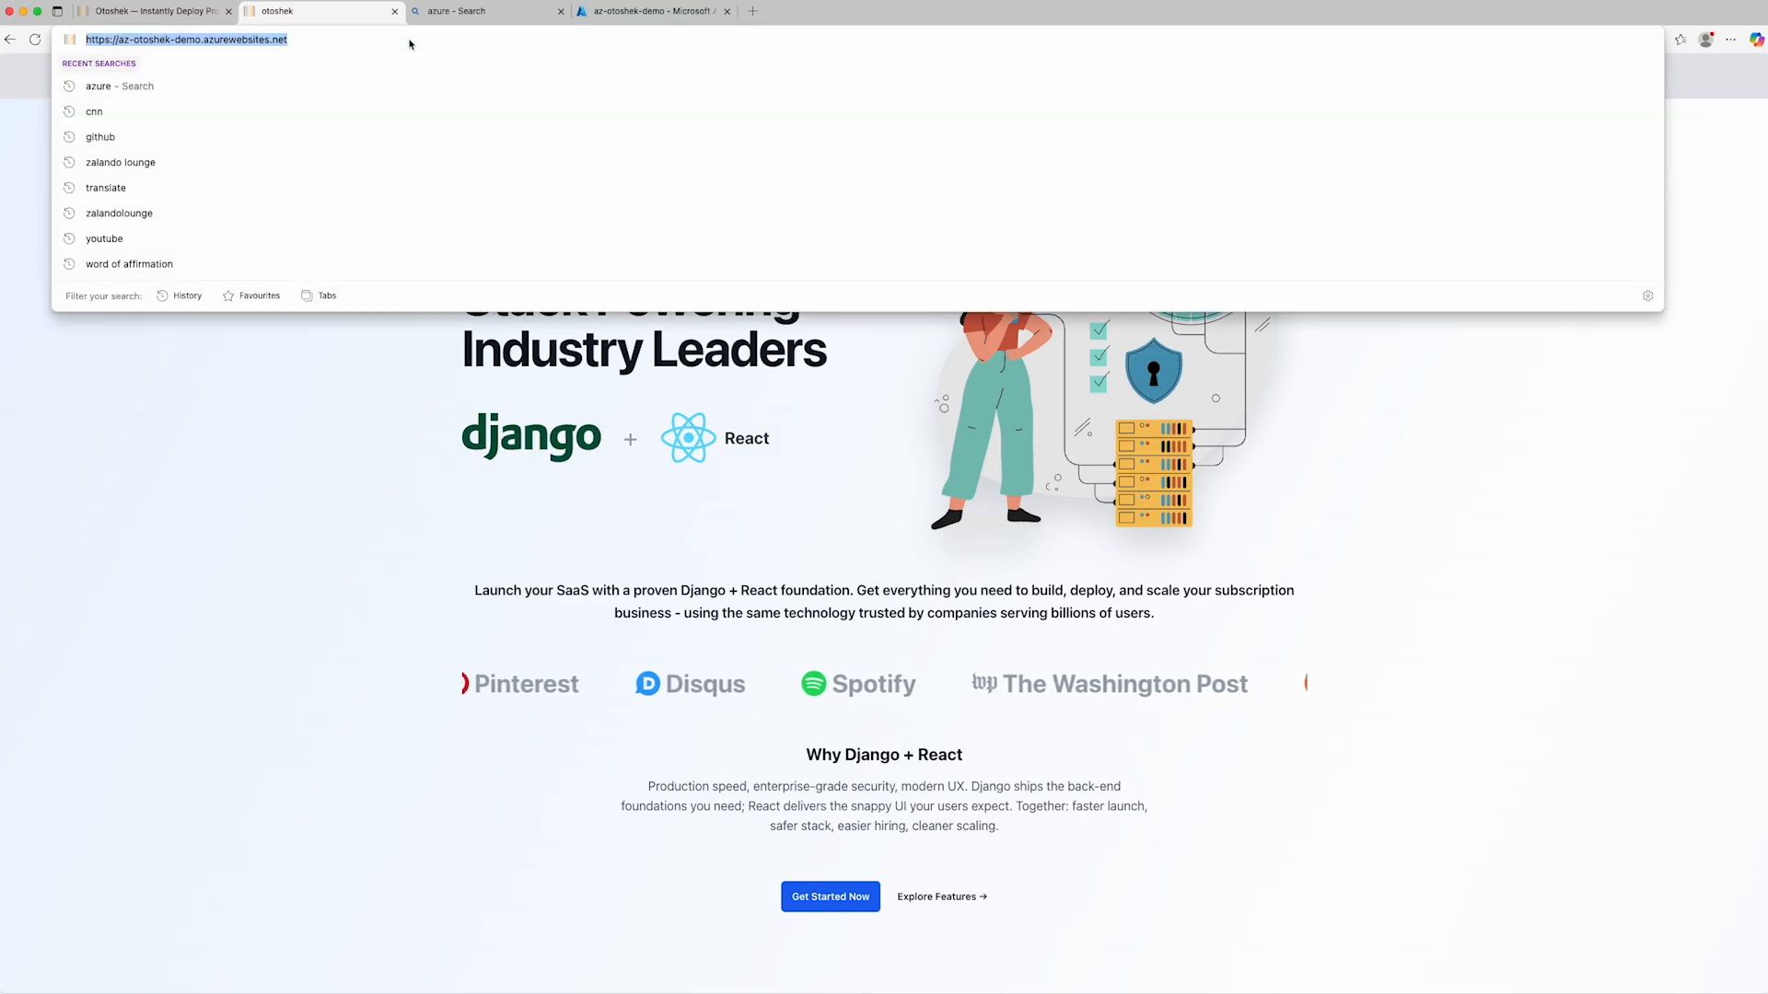
pyautogui.click(409, 40)
pyautogui.write('/admin')
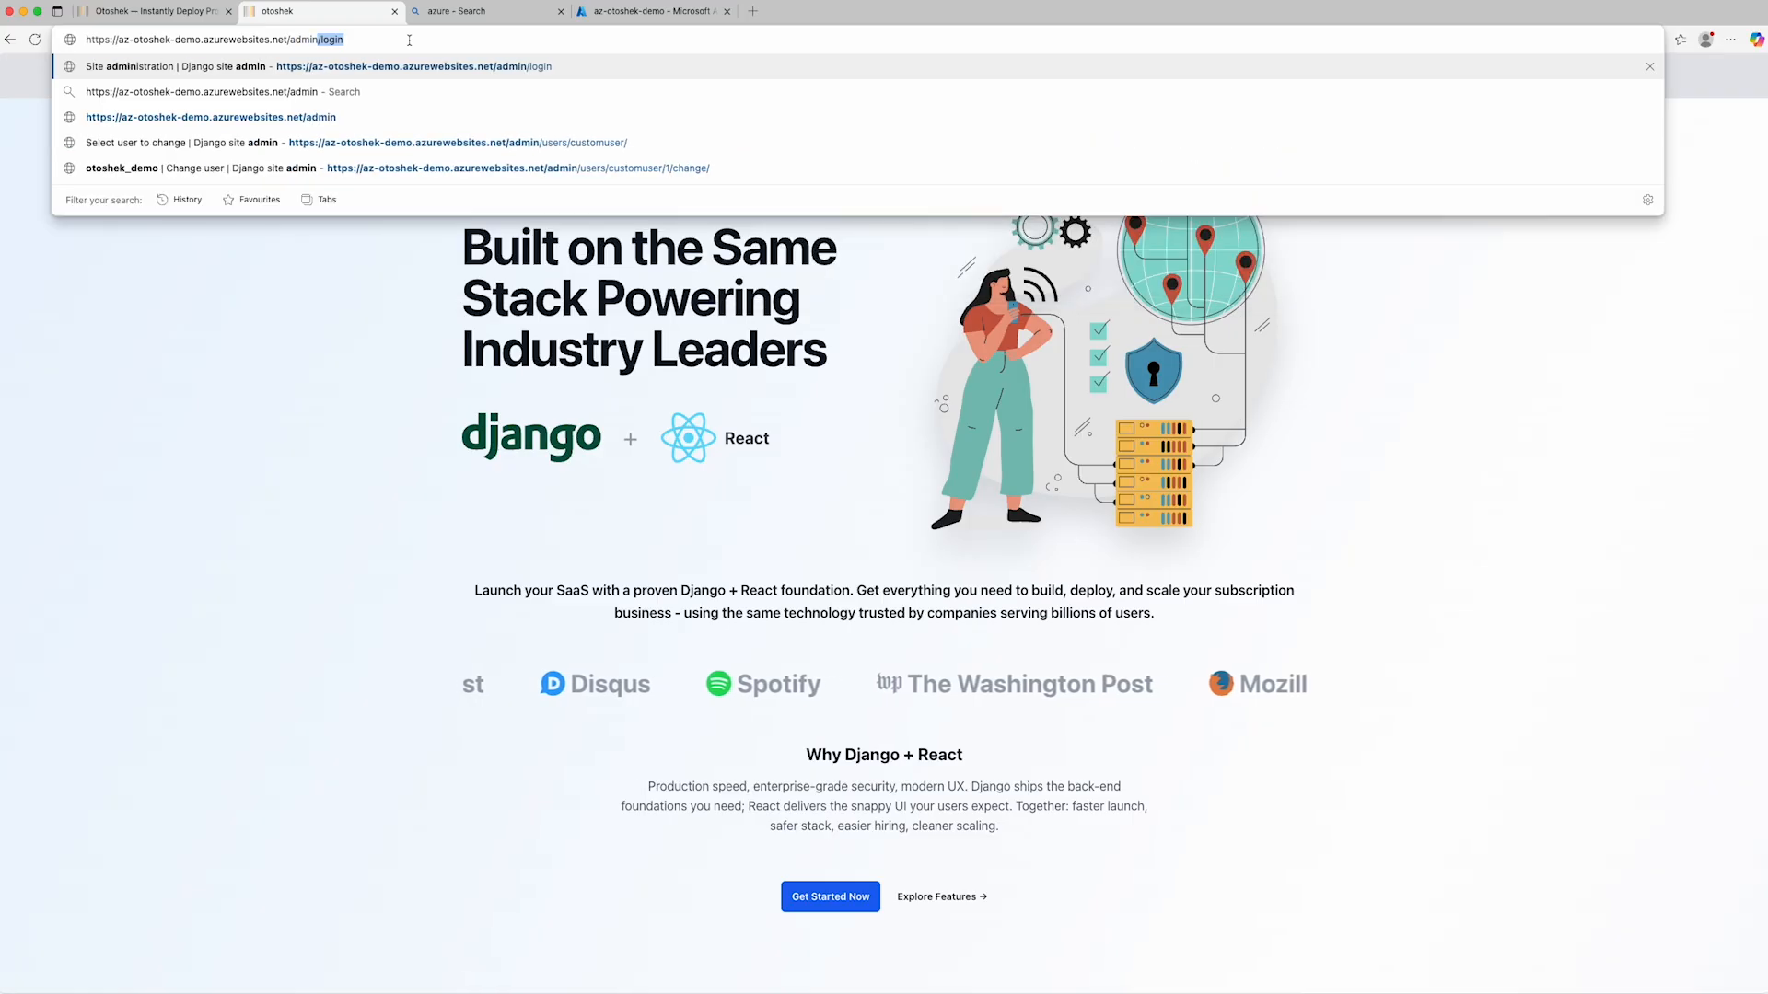
pyautogui.press('Return')
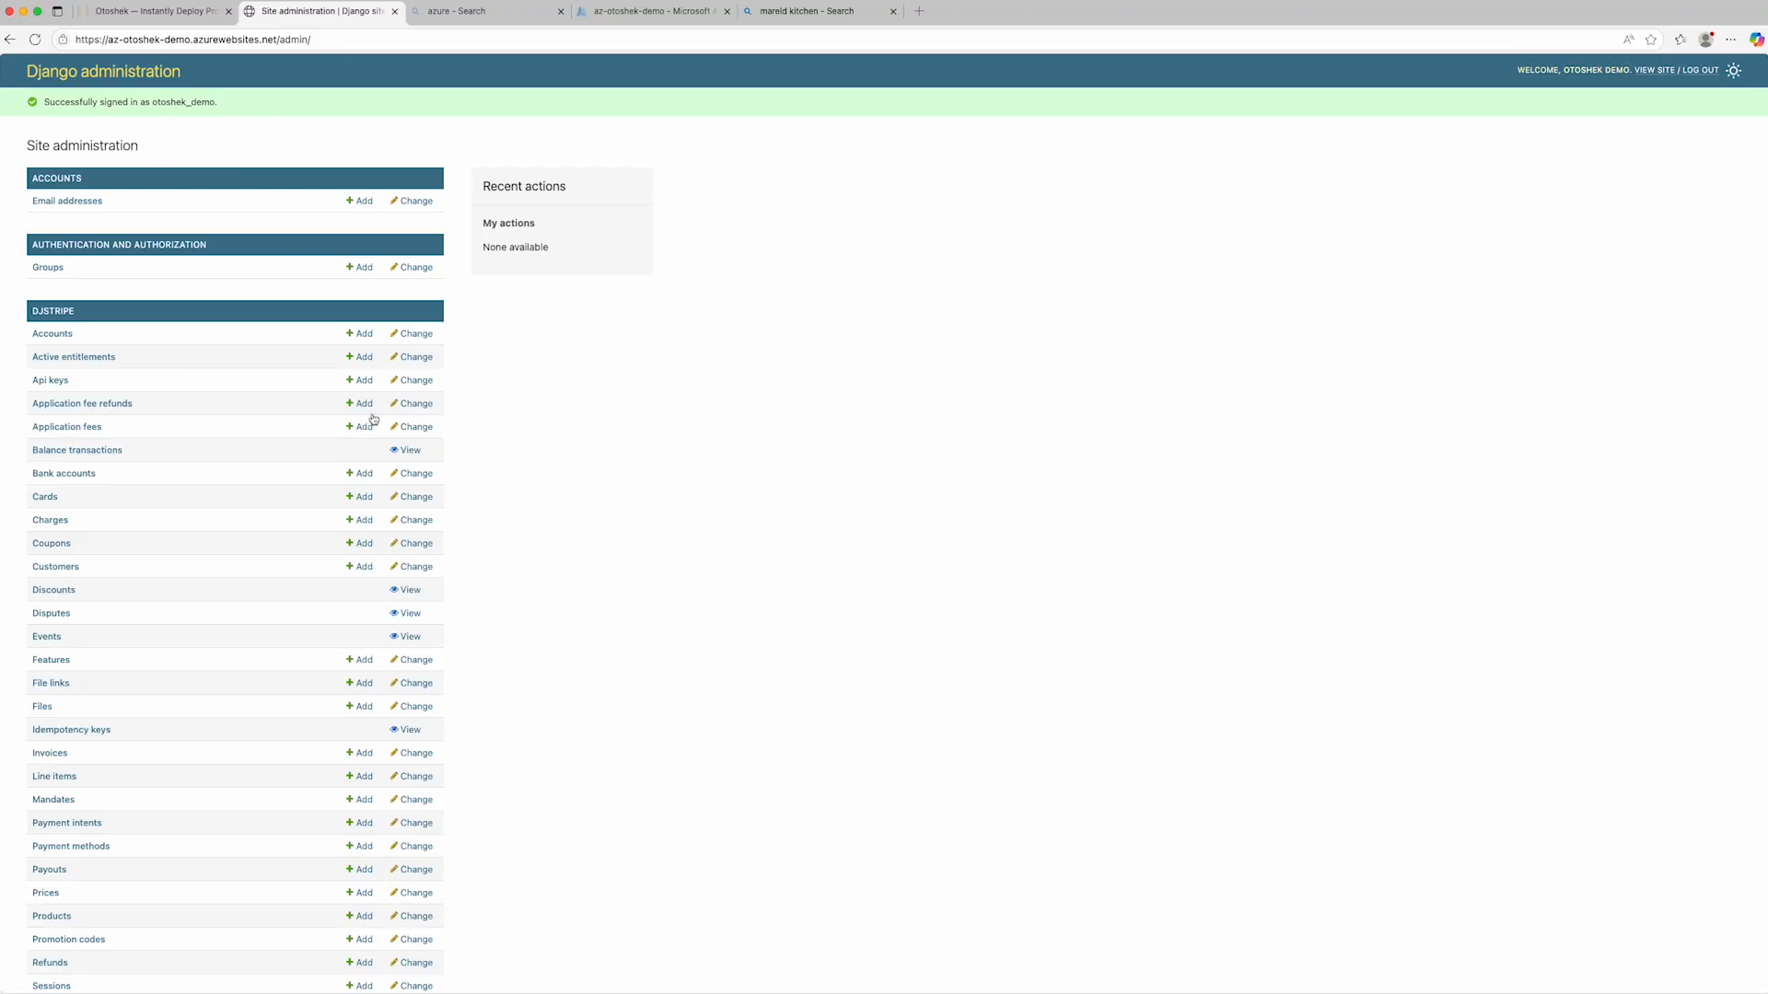
# - Delete the admin user from the Users list, and return to the public site
pyautogui.scroll(-10, 376, 507)
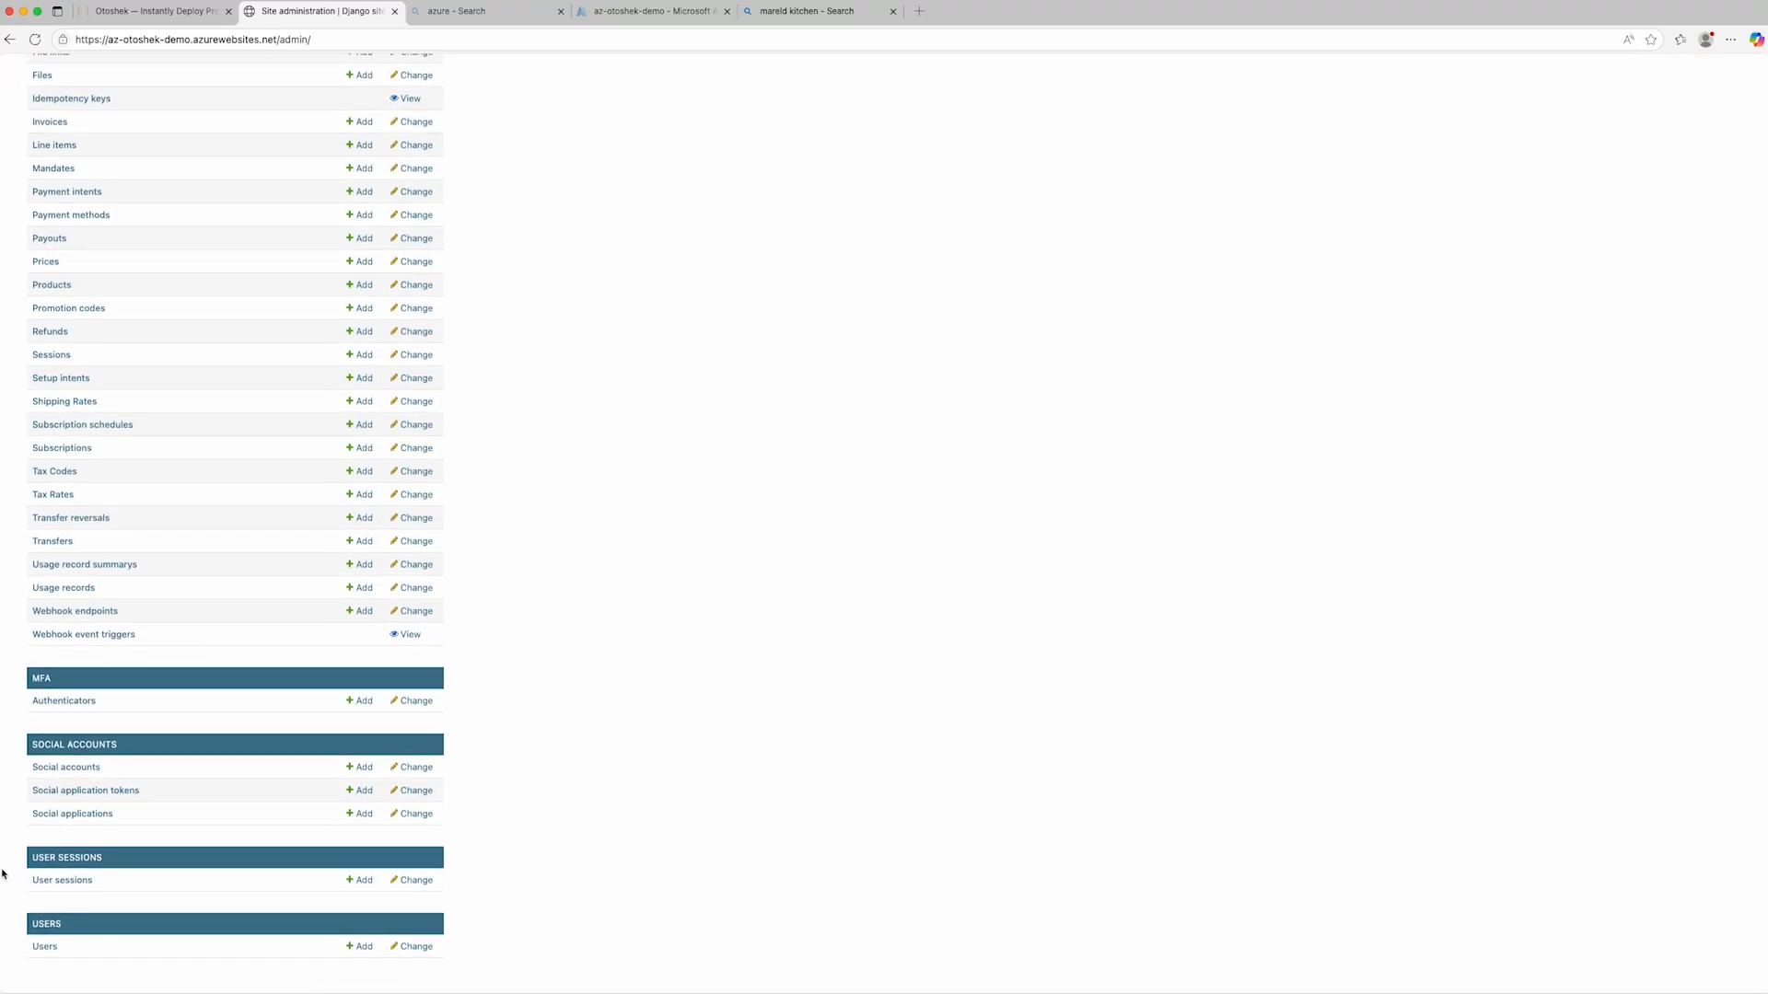
pyautogui.click(45, 948)
pyautogui.click(245, 266)
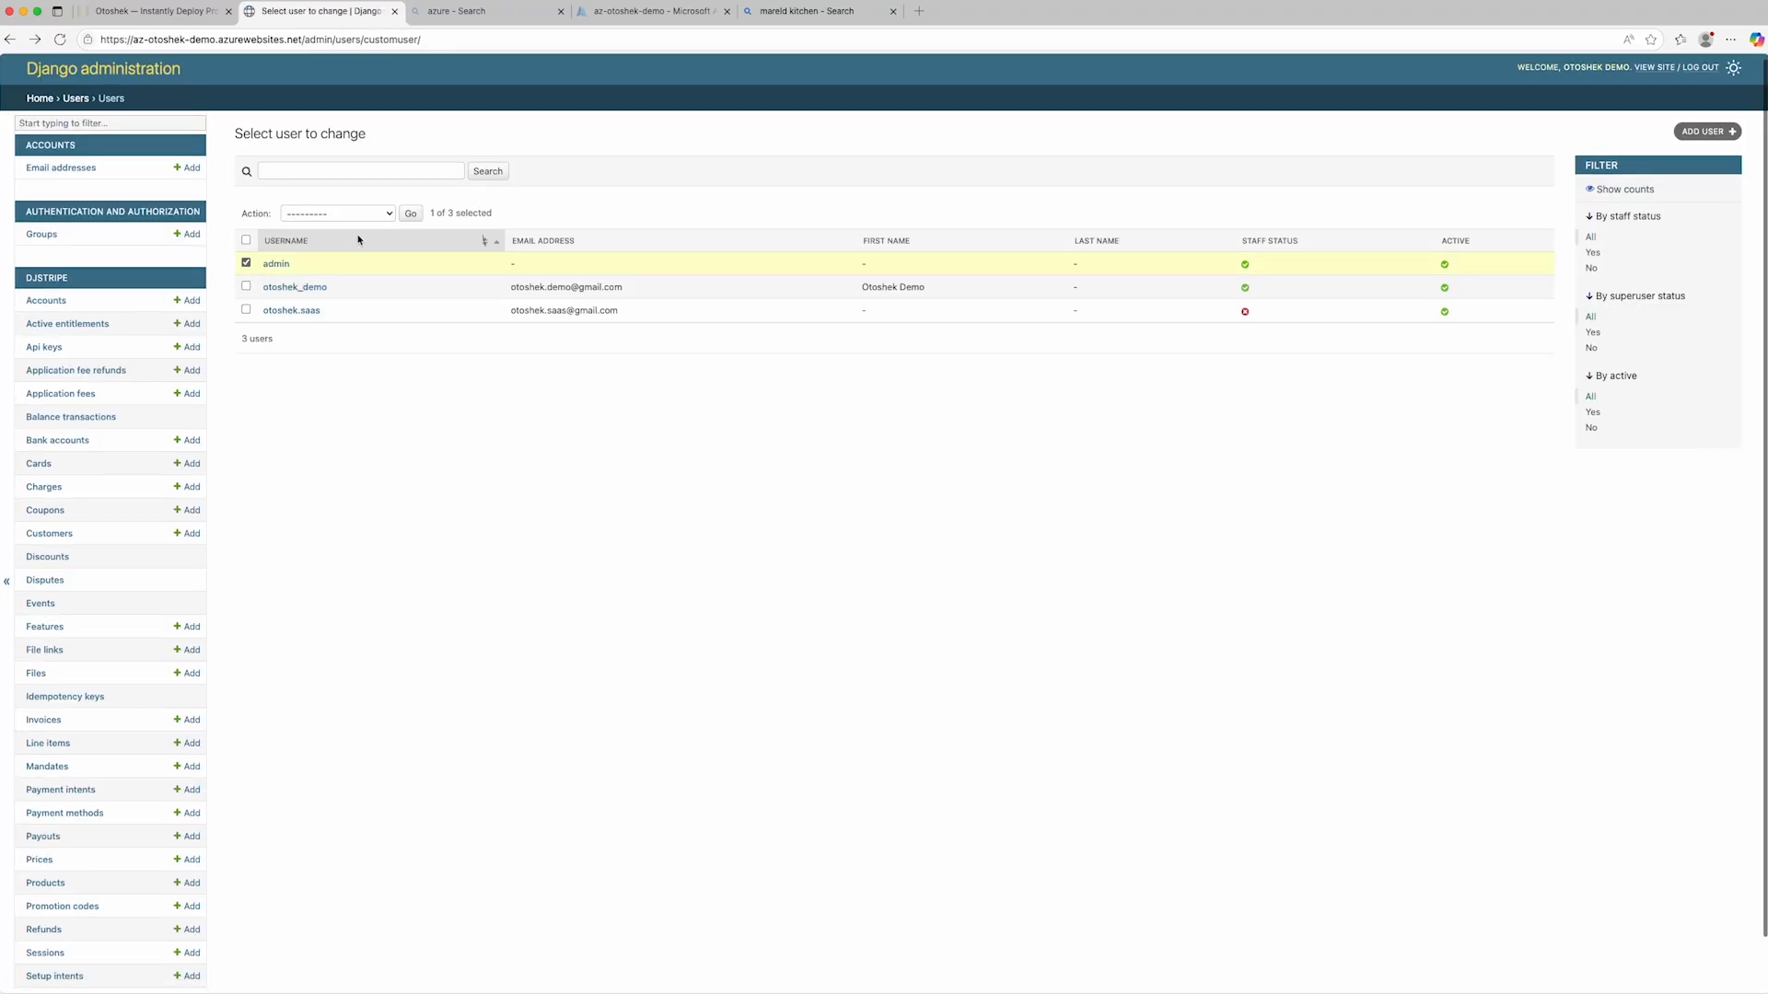
pyautogui.click(387, 215)
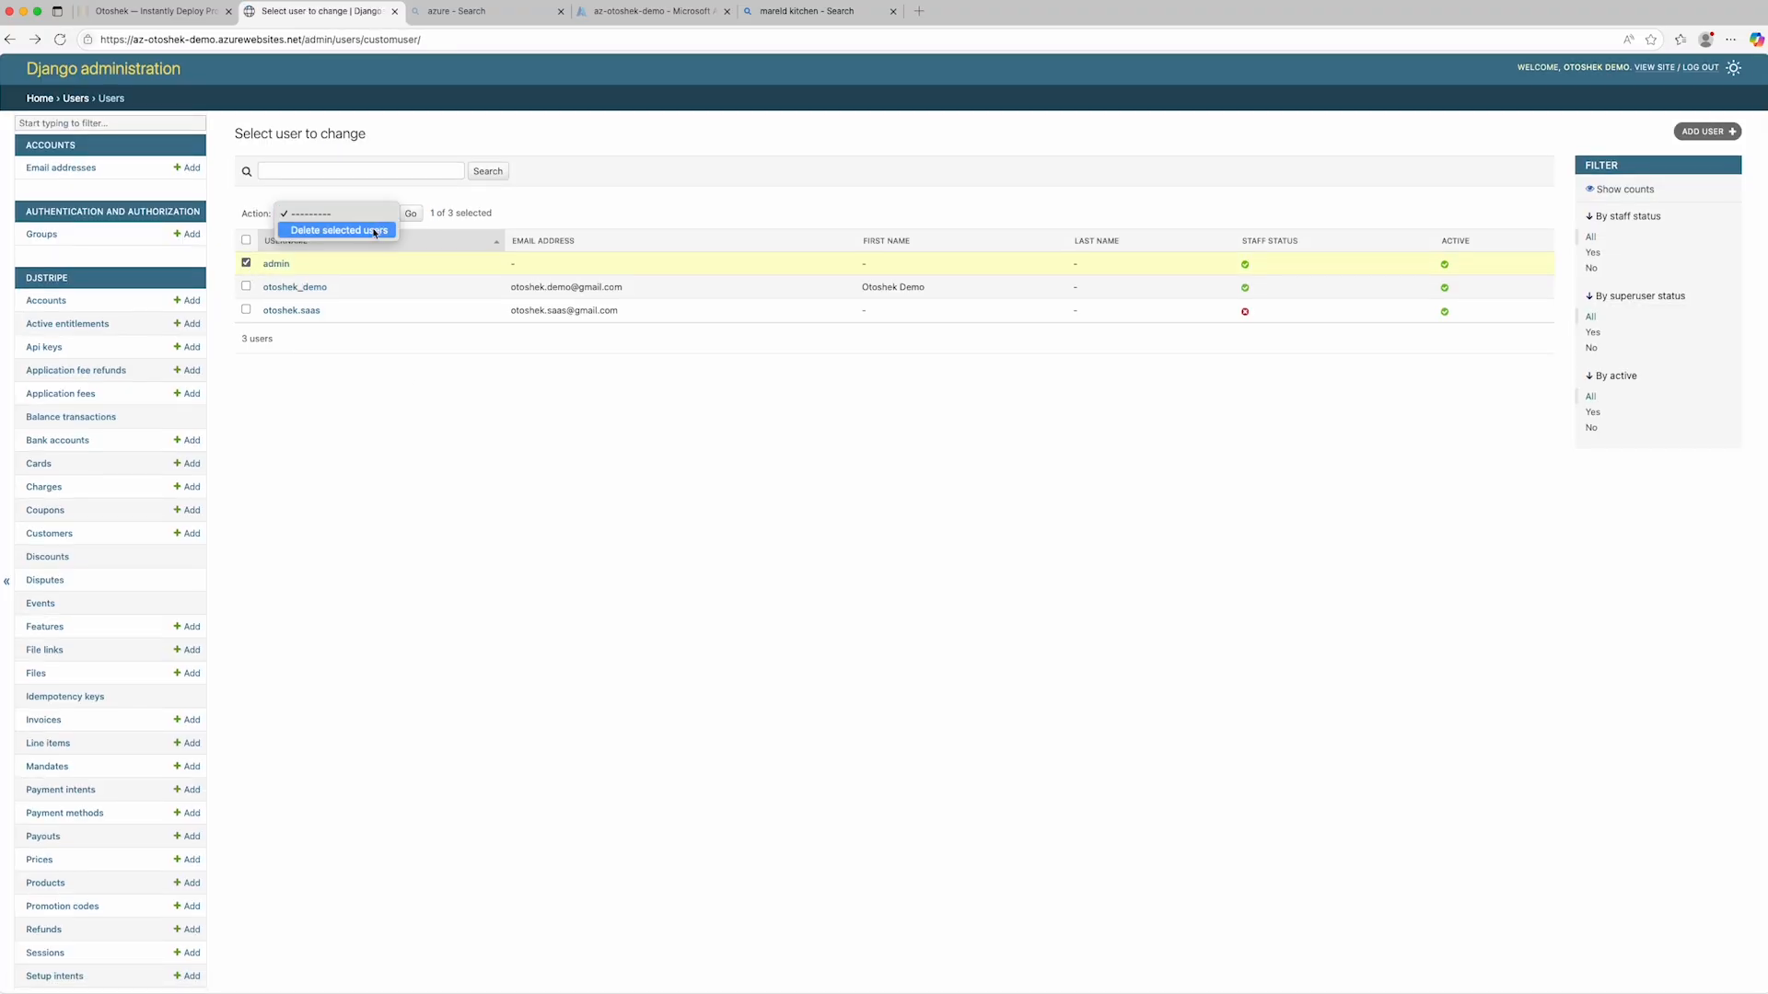
pyautogui.click(374, 232)
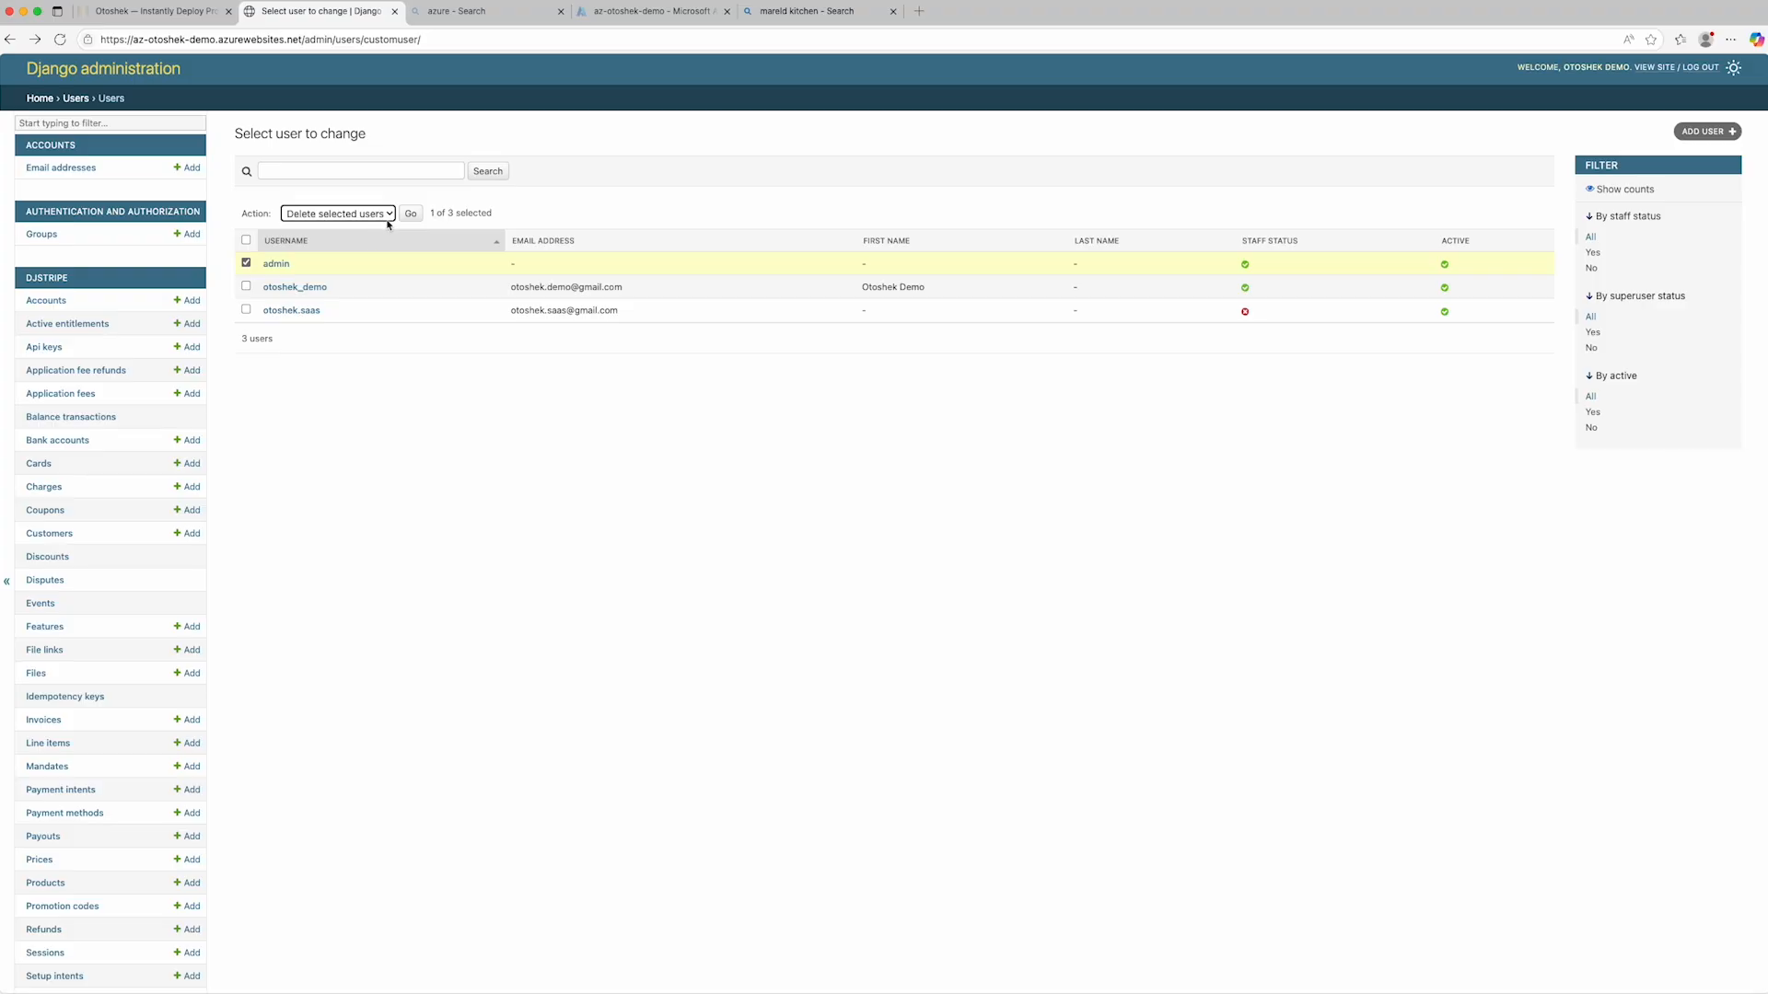
pyautogui.click(414, 219)
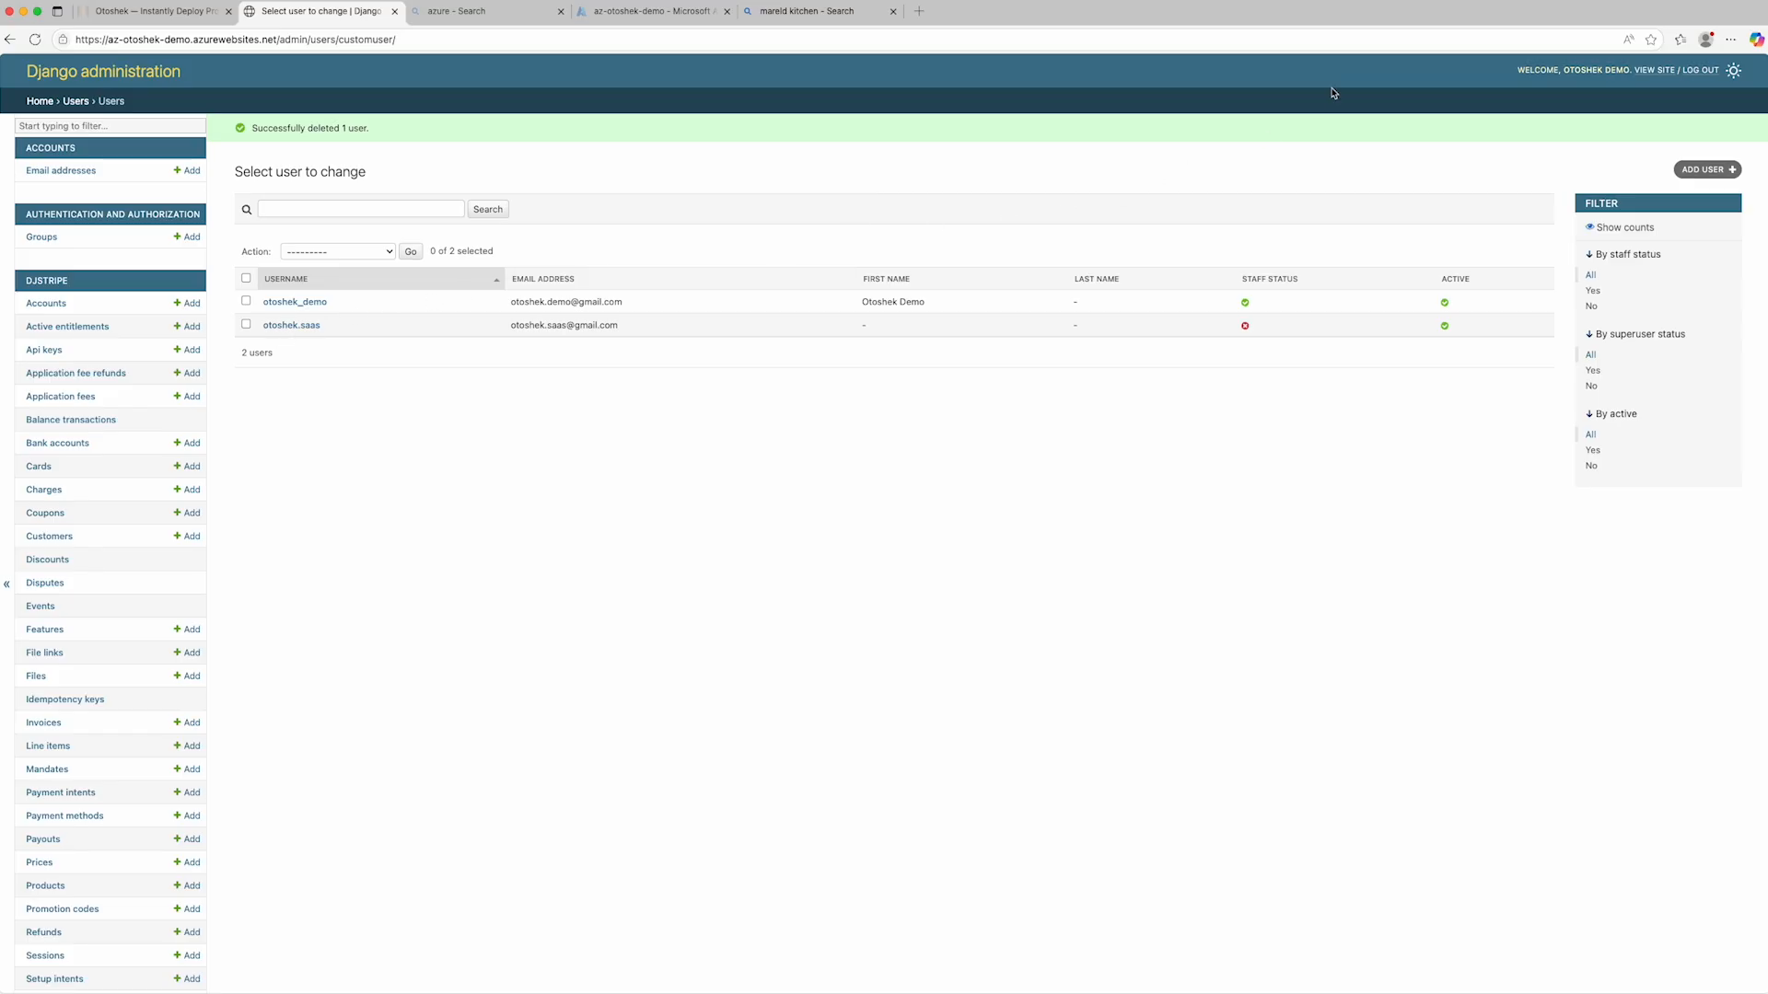
pyautogui.click(1654, 71)
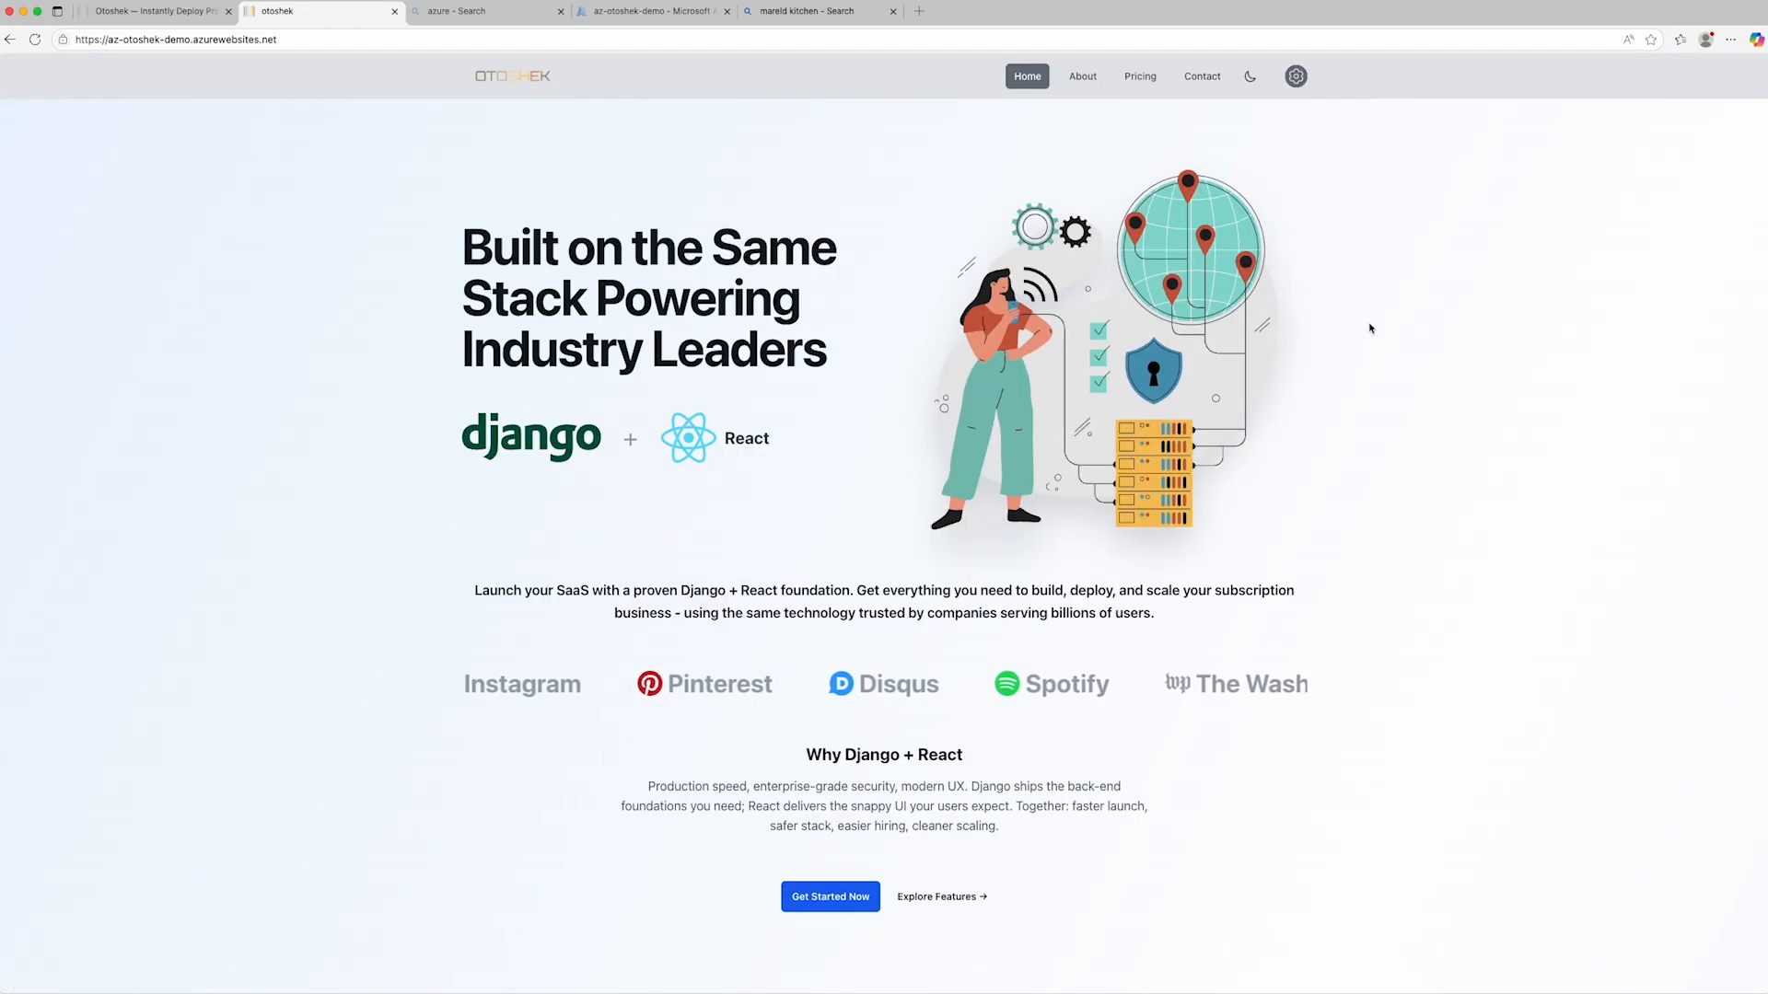